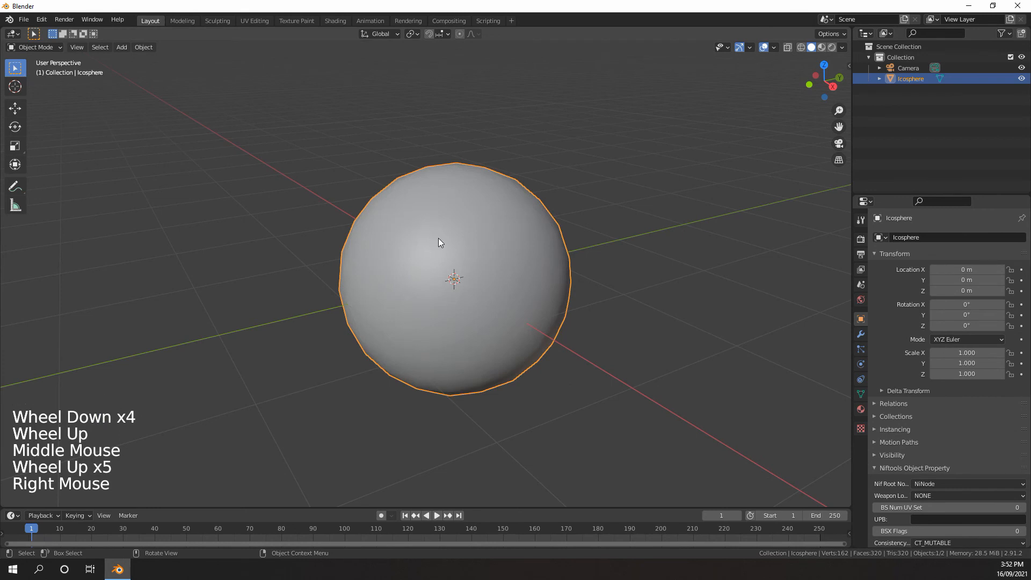
# Add a level 2 Subdivision modifier to the icosphere and set its render level to 4
pyautogui.scroll(-3, 445, 243)
pyautogui.moveTo(451, 244); pyautogui.dragTo(467, 252, button='middle')
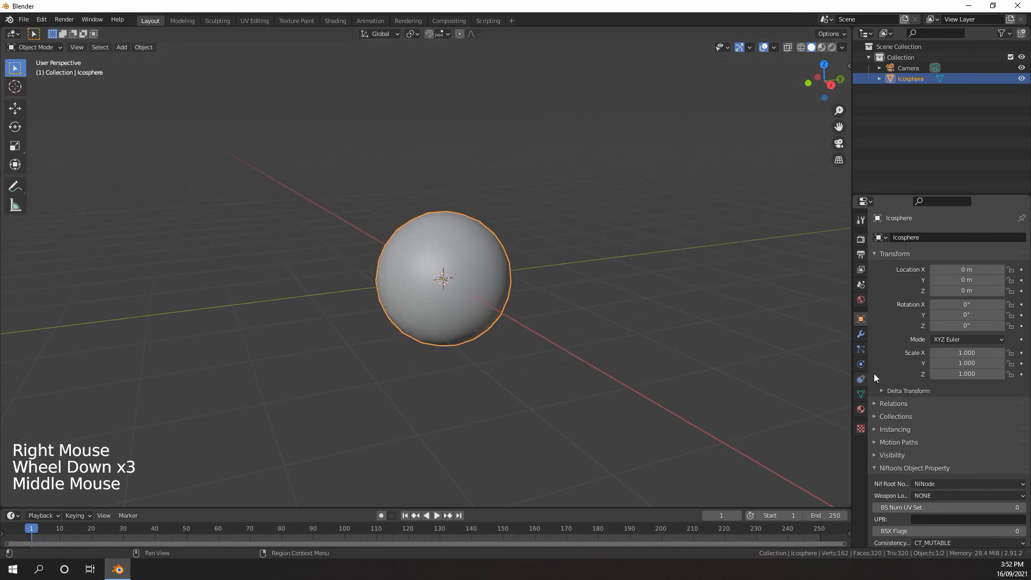
pyautogui.click(861, 334)
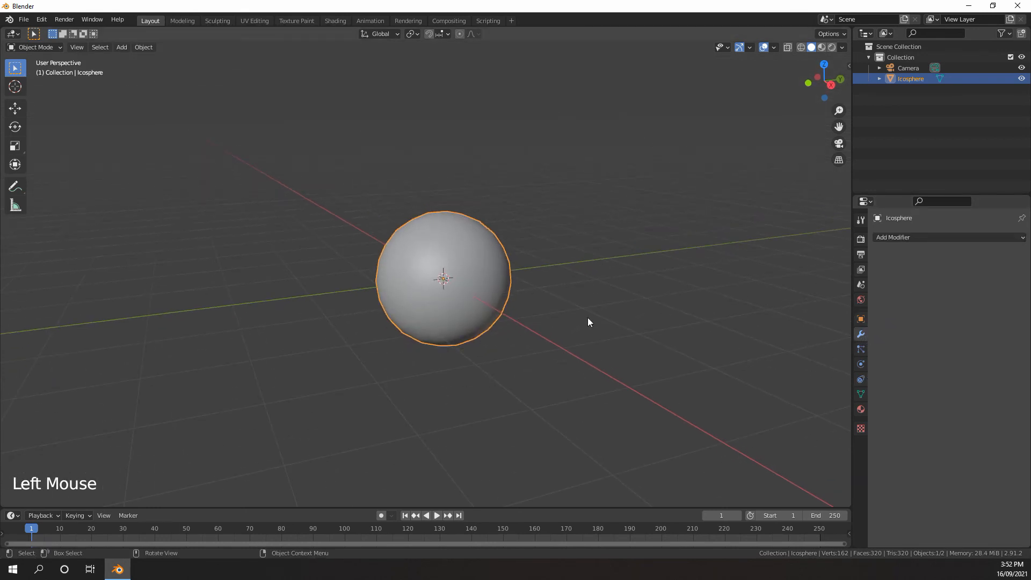
pyautogui.hotkey('ctrl', '2')
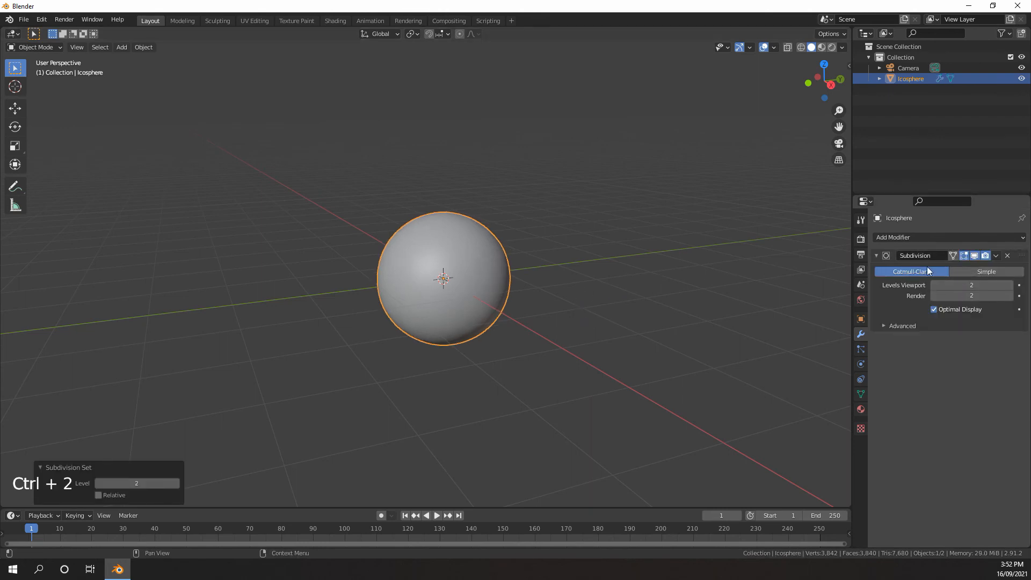
pyautogui.click(1009, 296)
pyautogui.click(1009, 295)
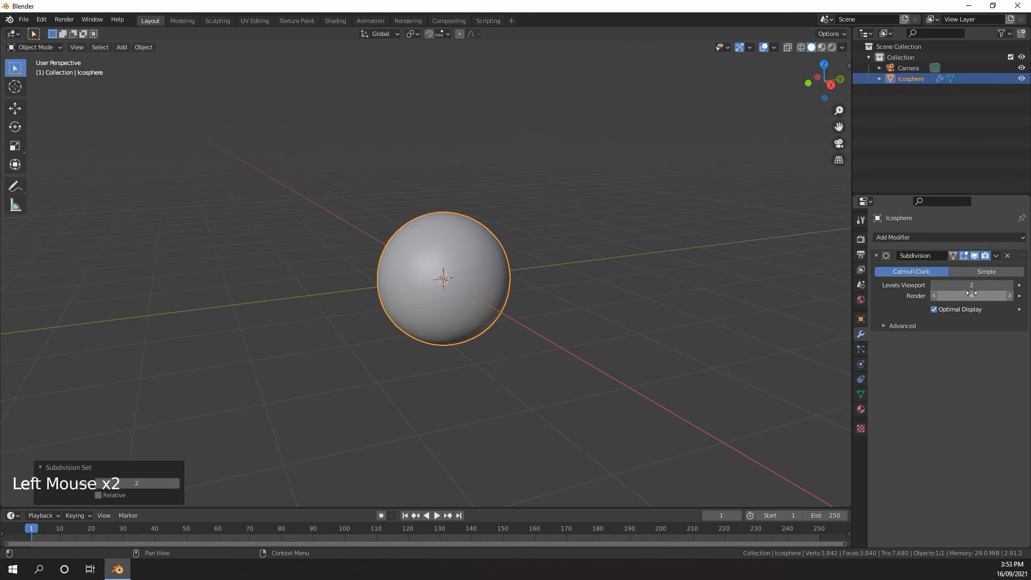
# Add a Sun light to the scene
pyautogui.scroll(-2, 672, 279)
pyautogui.scroll(-1, 601, 284)
pyautogui.scroll(6, 602, 284)
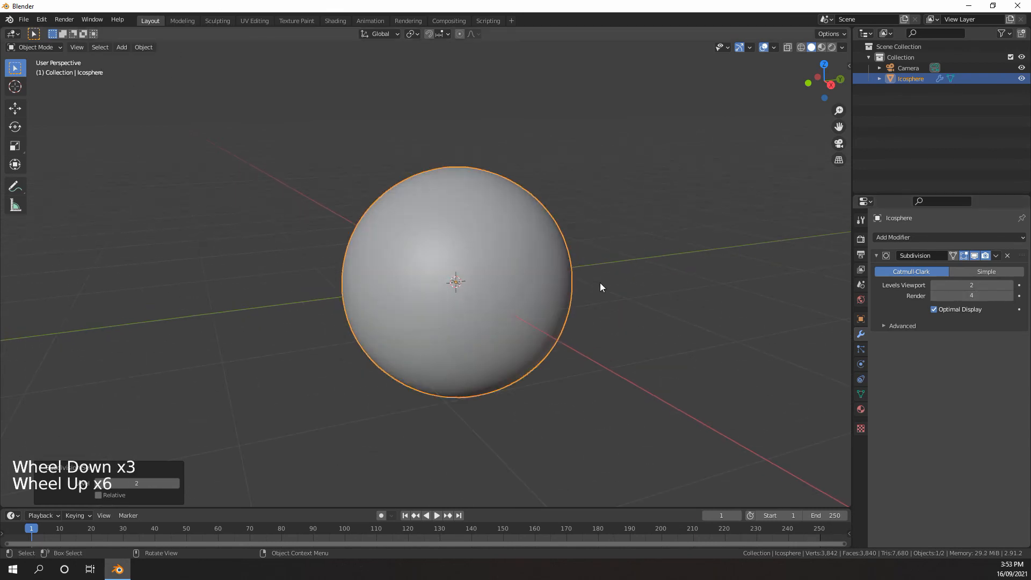
pyautogui.keyDown('shift'); pyautogui.moveTo(602, 283); pyautogui.dragTo(741, 322, button='middle'); pyautogui.keyUp('shift')
pyautogui.scroll(-3, 570, 311)
pyautogui.scroll(-3, 501, 236)
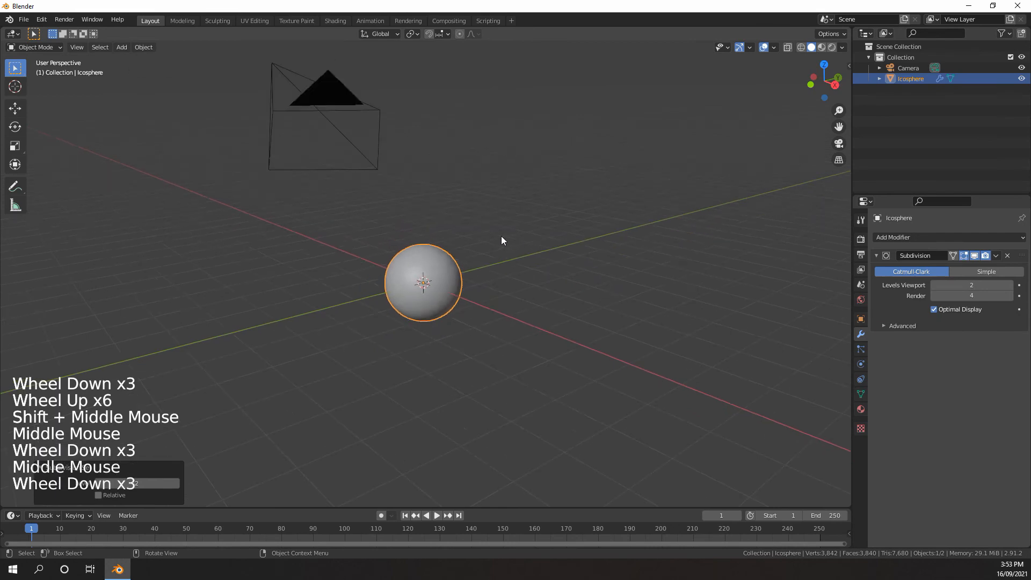
pyautogui.hotkey('shift', 'a')
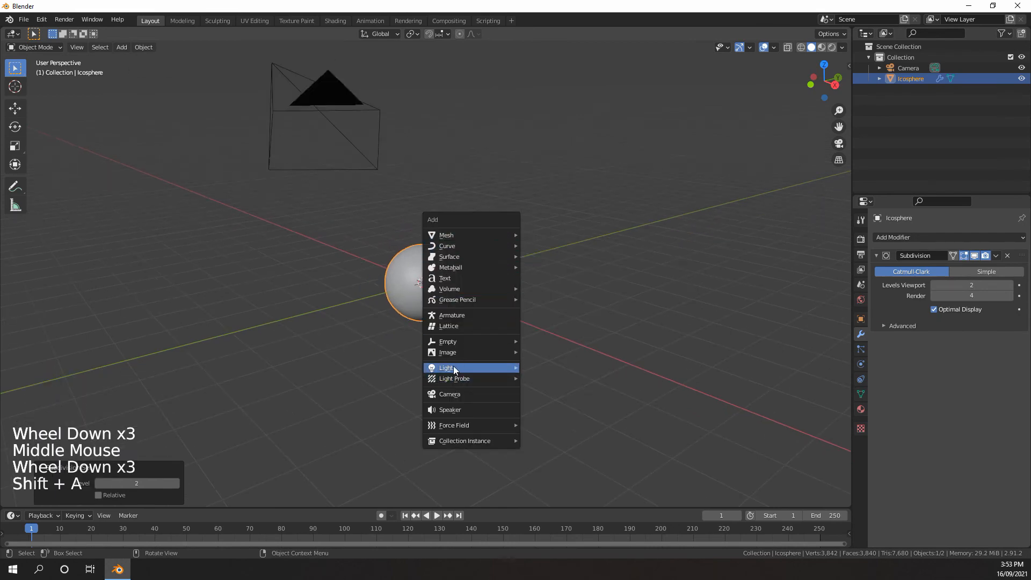
pyautogui.moveTo(454, 367)
pyautogui.click(541, 380)
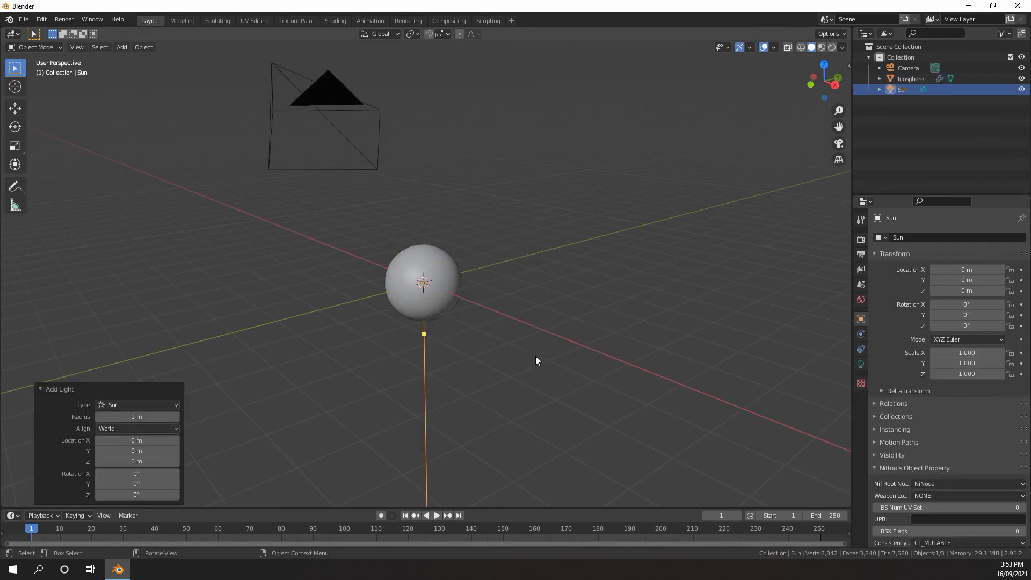
# Move the sun light to about X -0.47, Y -2.43, Z 3.46 m and rotate it about -72° around the view axis
pyautogui.scroll(-3, 536, 356)
pyautogui.moveTo(536, 356)
pyautogui.mouseDown(button='middle')
pyautogui.moveTo(485, 320)
pyautogui.moveTo(532, 336)
pyautogui.mouseUp(button='middle')
pyautogui.scroll(5, 509, 340)
pyautogui.scroll(-4, 509, 340)
pyautogui.scroll(4, 536, 339)
pyautogui.scroll(-2, 515, 322)
pyautogui.press('g')
pyautogui.click(436, 193)
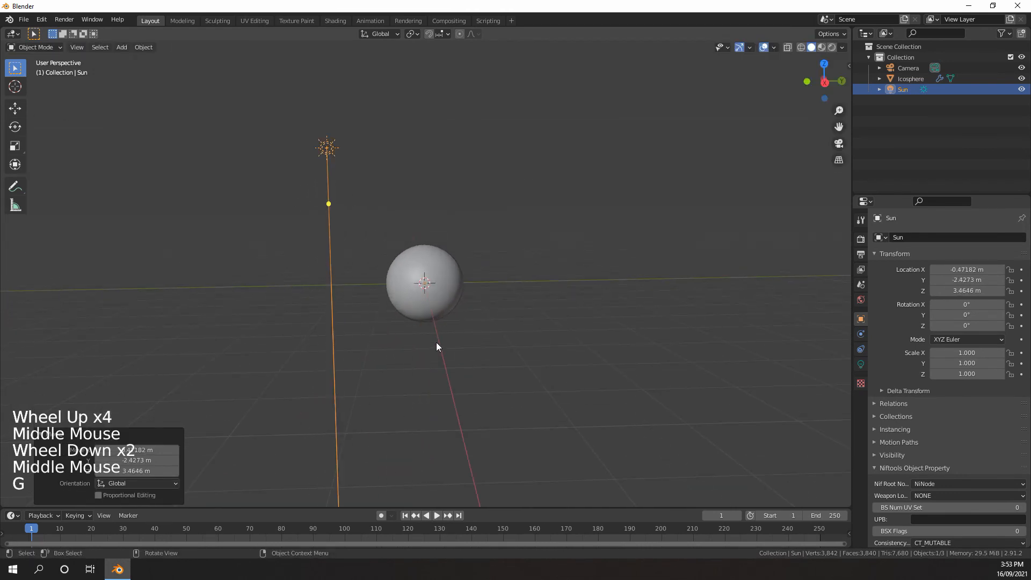
pyautogui.press('r')
pyautogui.click(529, 141)
# Switch the viewport to Rendered shading and set the world background color to black
pyautogui.press('z')
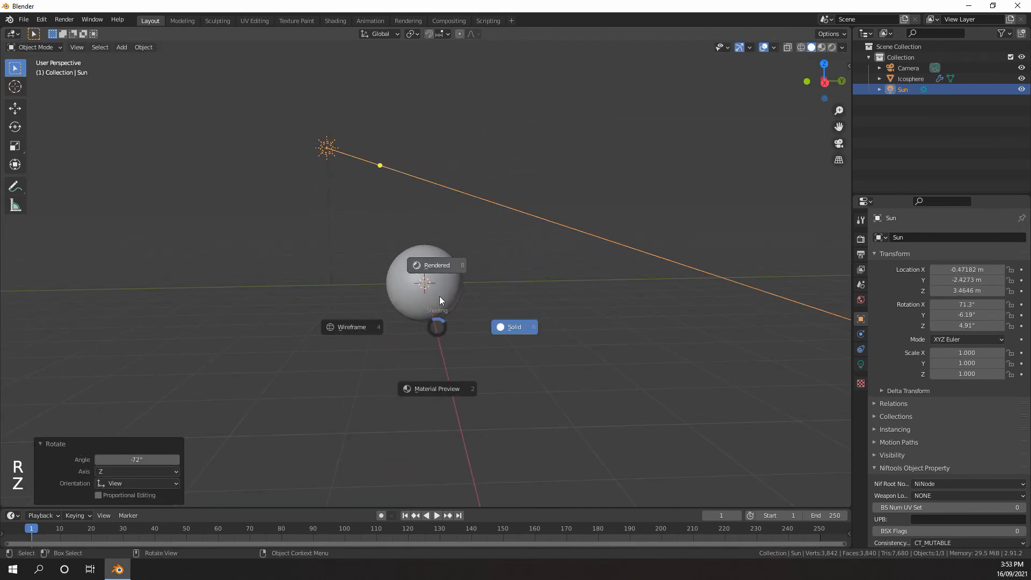
pyautogui.click(437, 260)
pyautogui.moveTo(436, 257)
pyautogui.mouseDown(button='middle')
pyautogui.moveTo(468, 293)
pyautogui.moveTo(491, 288)
pyautogui.moveTo(480, 289)
pyautogui.mouseUp(button='middle')
pyautogui.scroll(4, 467, 289)
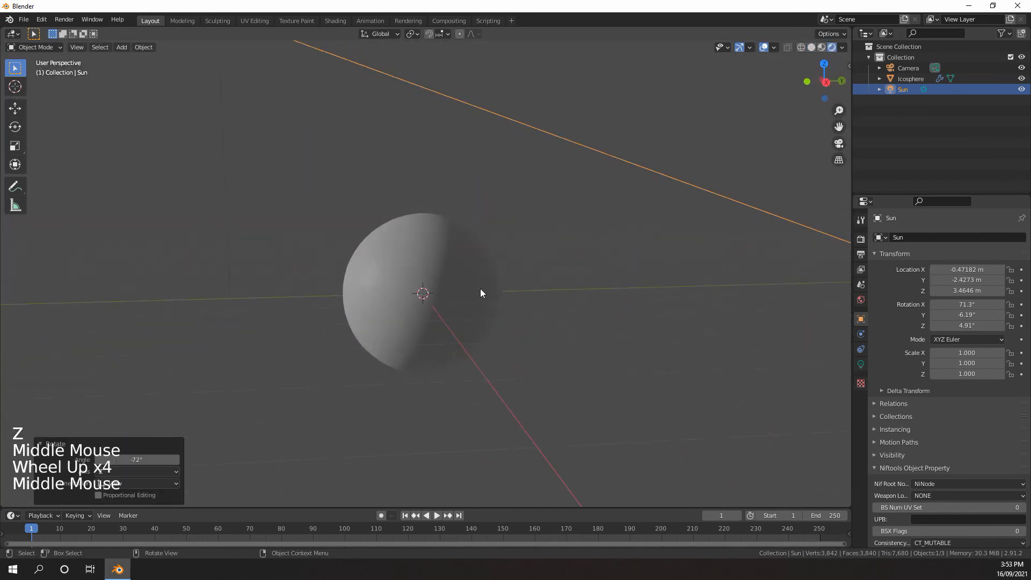
pyautogui.click(861, 301)
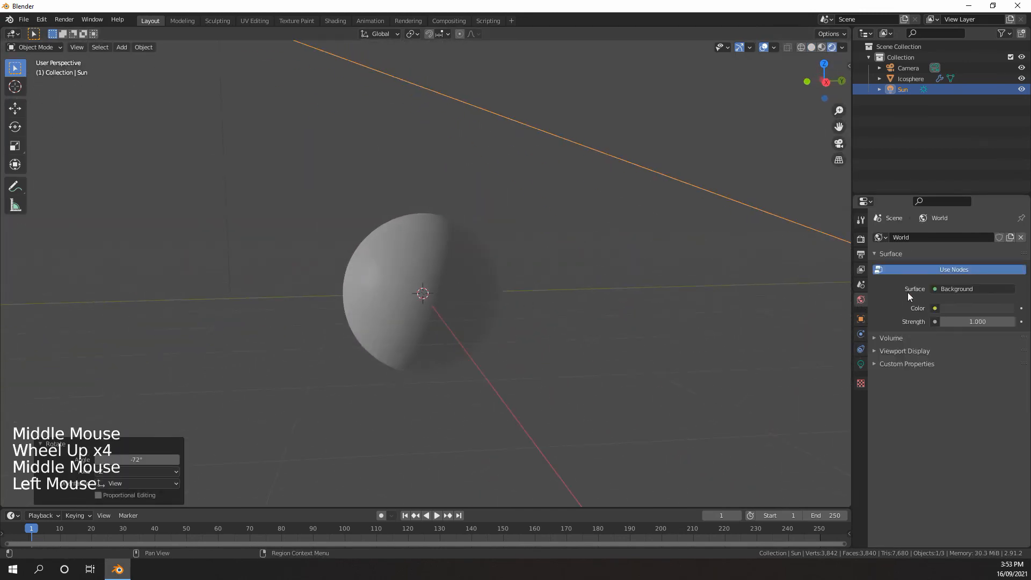
pyautogui.click(972, 308)
pyautogui.click(1007, 231)
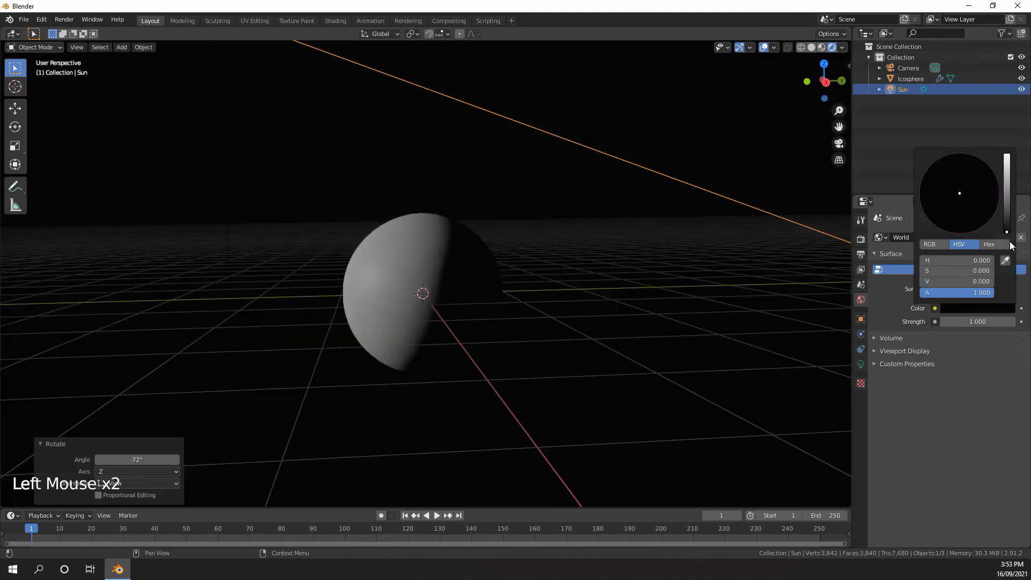
# Raise the sun light's strength to 2.930 and give its color a very pale cyan tint
pyautogui.scroll(-3, 529, 293)
pyautogui.scroll(2, 565, 310)
pyautogui.moveTo(530, 293); pyautogui.dragTo(511, 275, button='middle')
pyautogui.scroll(1, 565, 305)
pyautogui.scroll(-3, 458, 289)
pyautogui.scroll(3, 470, 300)
pyautogui.click(860, 364)
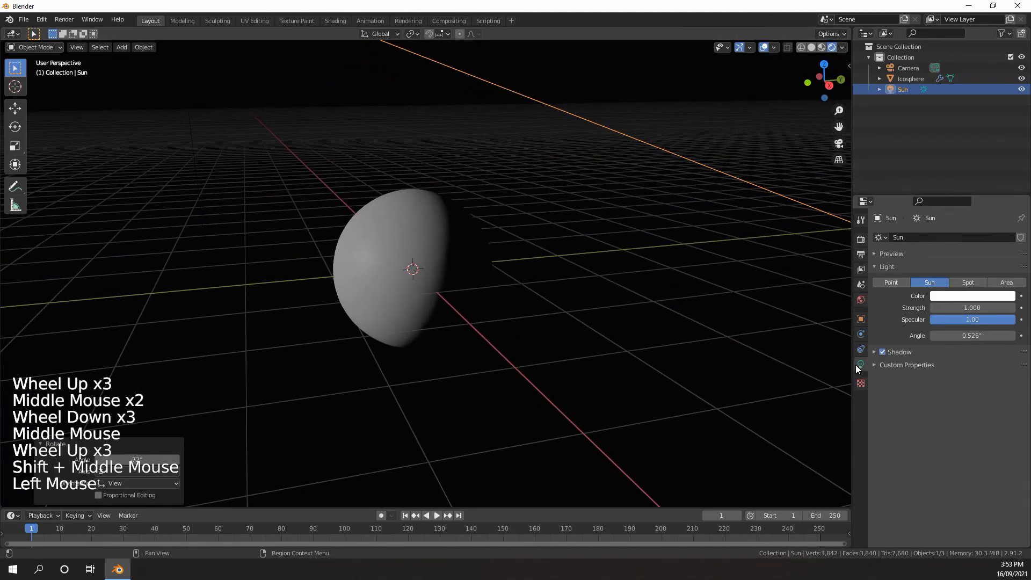
pyautogui.keyDown('shift'); pyautogui.moveTo(564, 312); pyautogui.dragTo(665, 403, button='middle'); pyautogui.keyUp('shift')
pyautogui.moveTo(937, 307); pyautogui.dragTo(1004, 308)
pyautogui.click(959, 296)
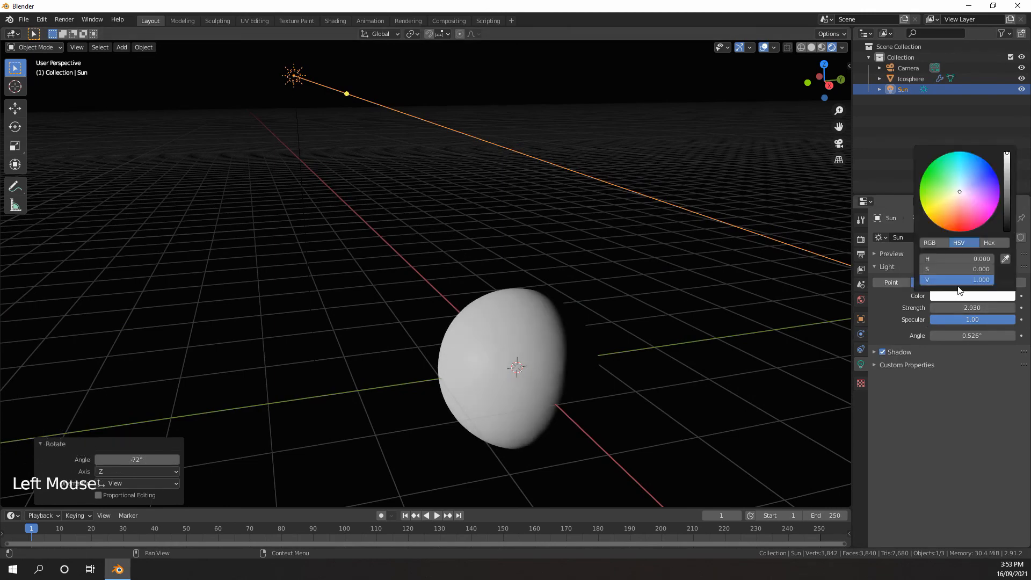
pyautogui.click(961, 186)
# Split the 3D viewport side by side and turn the new area into a Shader Editor
pyautogui.scroll(-5, 596, 333)
pyautogui.moveTo(596, 333); pyautogui.dragTo(572, 301, button='middle')
pyautogui.moveTo(572, 301); pyautogui.dragTo(569, 317, button='middle')
pyautogui.scroll(4, 569, 317)
pyautogui.keyDown('shift'); pyautogui.moveTo(569, 317); pyautogui.dragTo(515, 271, button='middle'); pyautogui.keyUp('shift')
pyautogui.scroll(1, 516, 271)
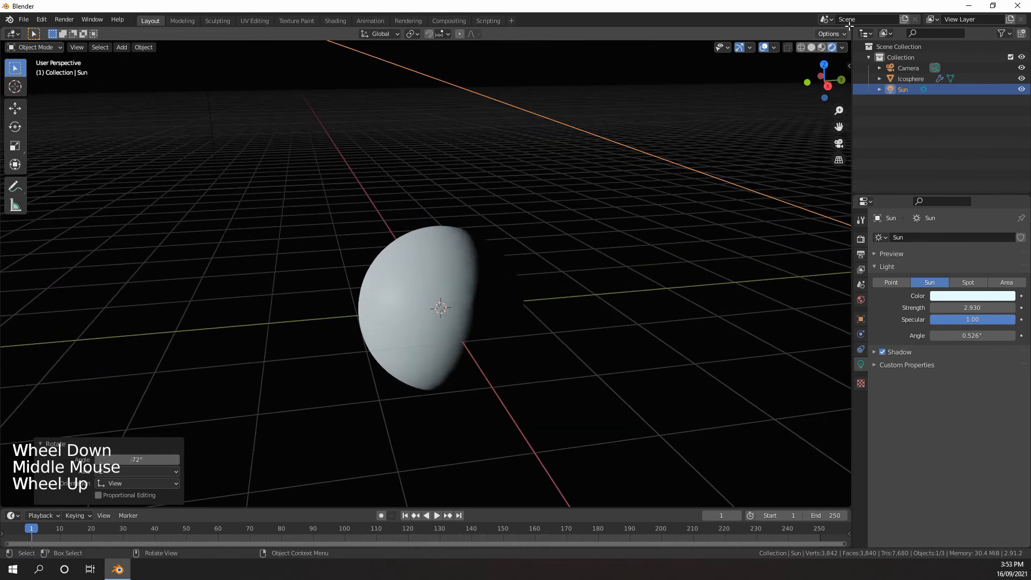
pyautogui.moveTo(847, 27); pyautogui.dragTo(404, 29)
pyautogui.click(417, 33)
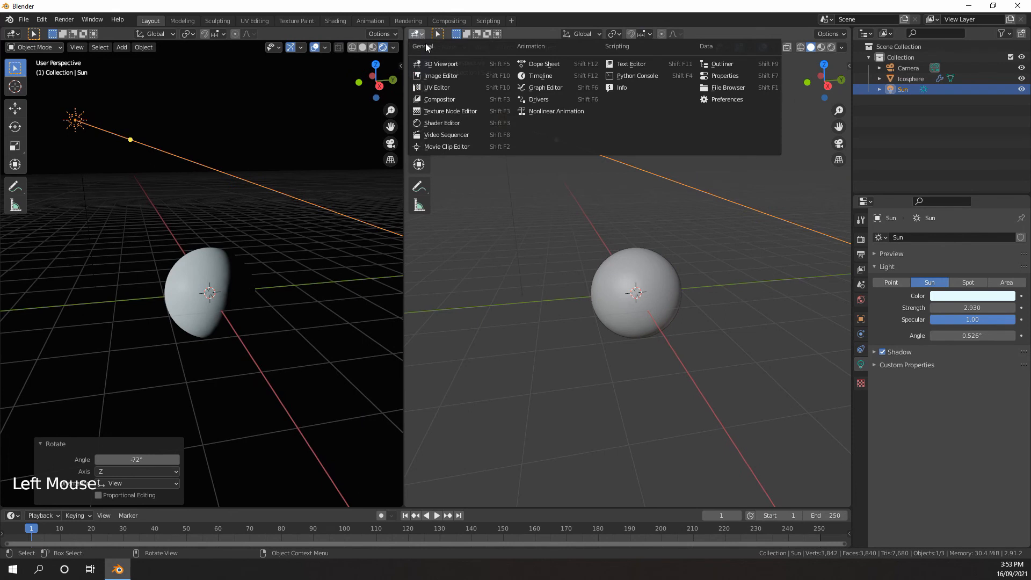
pyautogui.click(434, 123)
# Hide the sidebar of the Shader Editor to free up node space
pyautogui.scroll(-5, 589, 211)
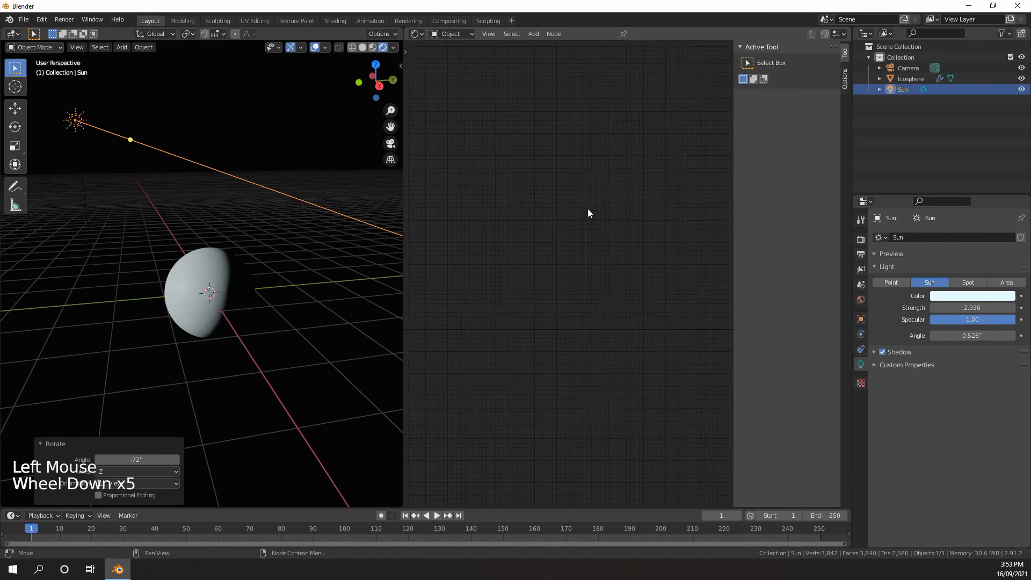
pyautogui.scroll(5, 604, 210)
pyautogui.scroll(-7, 604, 208)
pyautogui.scroll(6, 601, 203)
pyautogui.press('n')
pyautogui.scroll(-5, 639, 219)
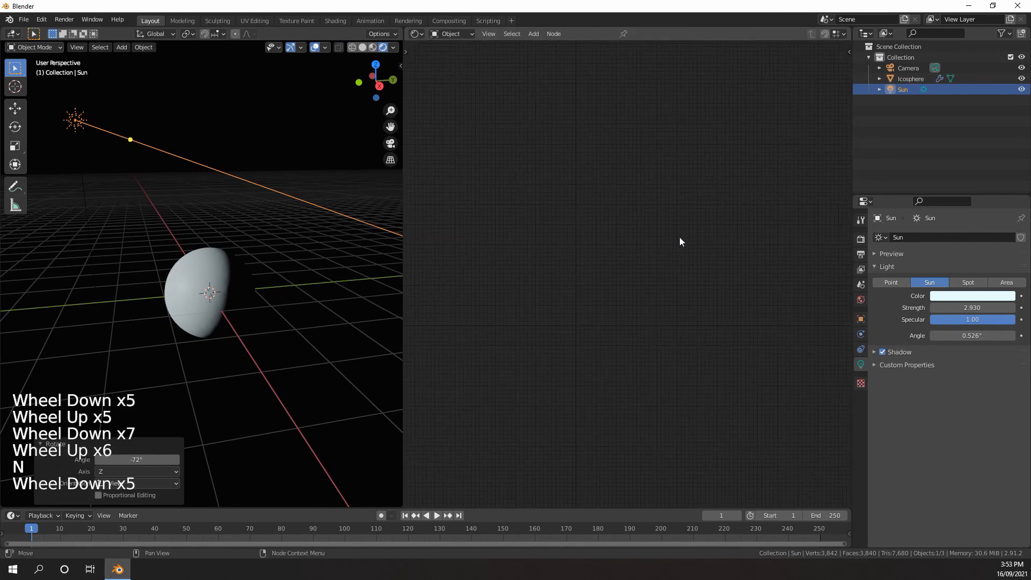
# Select the icosphere and create a new material for it
pyautogui.click(205, 270)
pyautogui.click(861, 409)
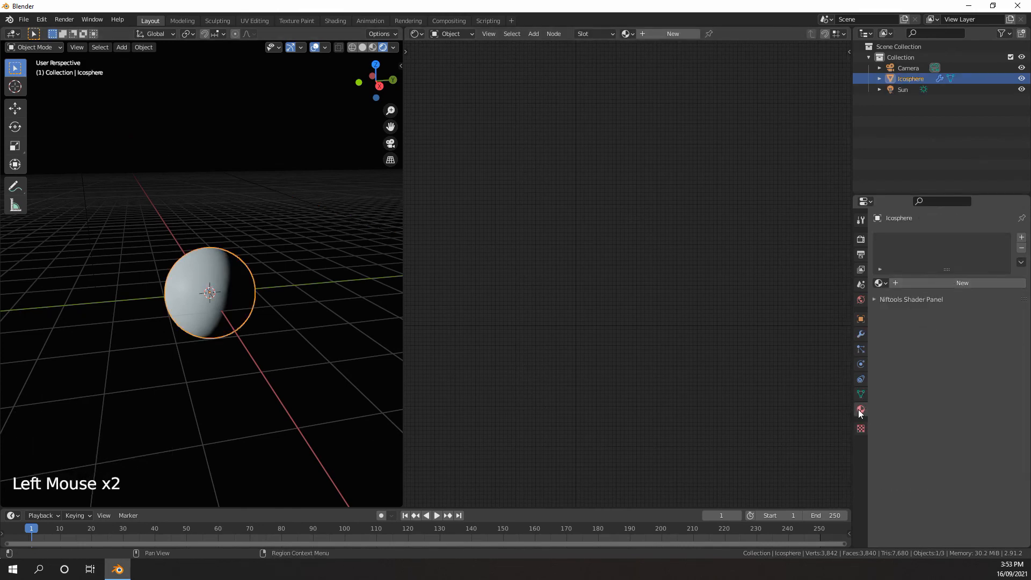
pyautogui.click(943, 282)
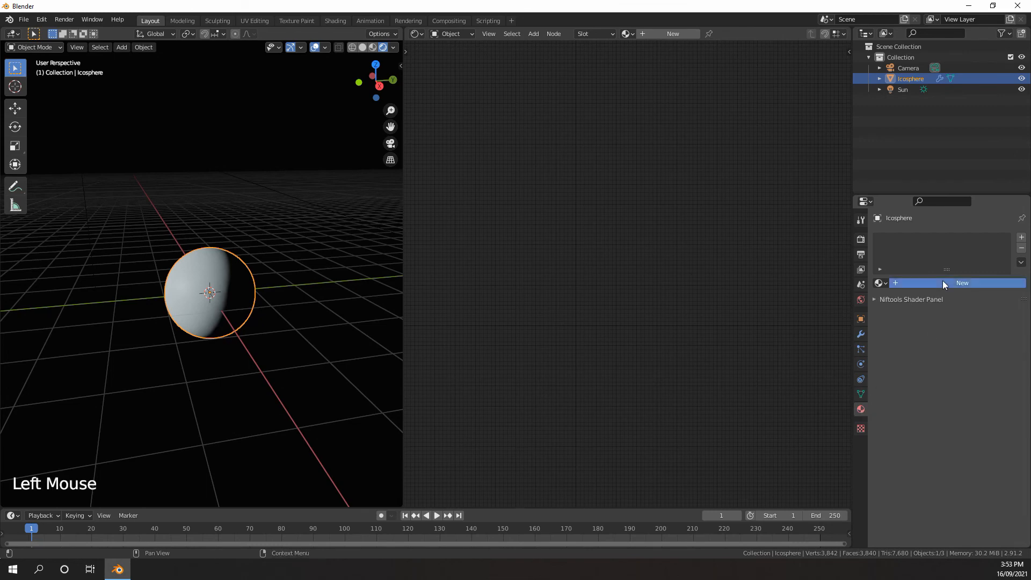
pyautogui.scroll(-3, 655, 293)
pyautogui.scroll(14, 647, 293)
pyautogui.moveTo(647, 293); pyautogui.dragTo(658, 257, button='middle')
pyautogui.scroll(3, 658, 258)
pyautogui.scroll(-2, 658, 253)
pyautogui.moveTo(639, 228)
pyautogui.mouseDown(button='middle')
pyautogui.moveTo(669, 196)
pyautogui.moveTo(652, 186)
pyautogui.moveTo(680, 205)
pyautogui.moveTo(597, 236)
pyautogui.moveTo(660, 241)
pyautogui.moveTo(622, 233)
pyautogui.moveTo(639, 231)
pyautogui.mouseUp(button='middle')
pyautogui.click(672, 195)
pyautogui.scroll(-3, 679, 205)
pyautogui.scroll(3, 597, 237)
pyautogui.scroll(-4, 616, 235)
pyautogui.scroll(4, 616, 235)
pyautogui.scroll(-3, 672, 240)
pyautogui.scroll(2, 656, 233)
pyautogui.scroll(-3, 620, 233)
pyautogui.scroll(3, 640, 231)
# Add an Image Texture node beside the Principled BSDF and load the 4k_makemake_fictional_solarsysscope.jpg image into it
pyautogui.hotkey('shift', 'a')
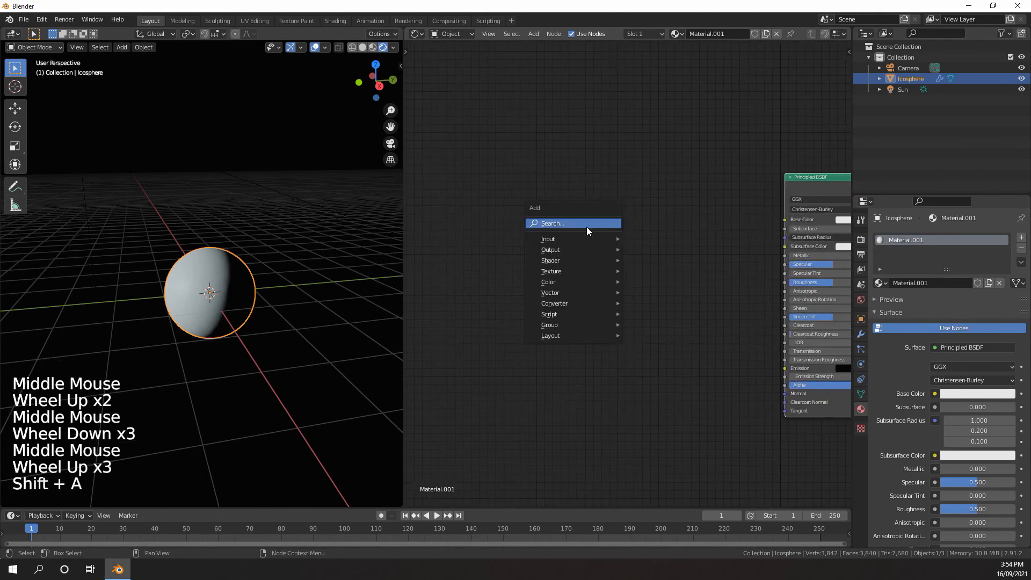
pyautogui.moveTo(694, 210); pyautogui.dragTo(607, 212, button='middle')
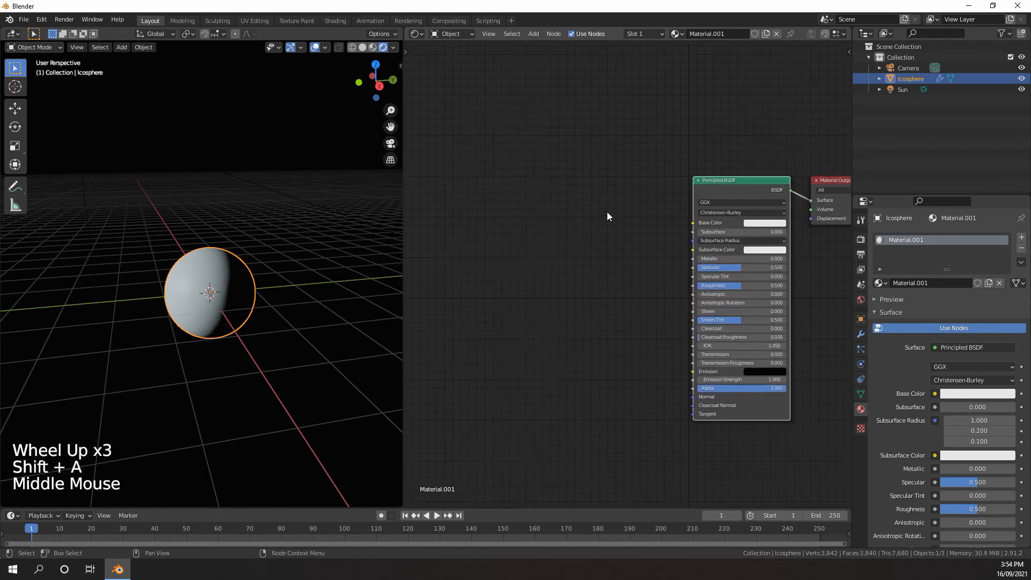
pyautogui.hotkey('shift', 'a')
pyautogui.moveTo(556, 255)
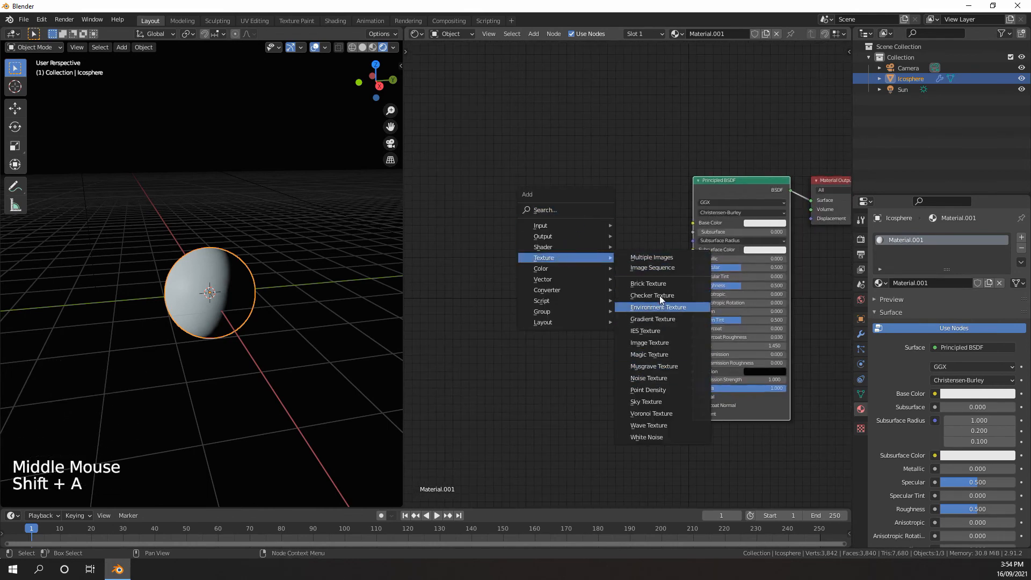
pyautogui.click(649, 343)
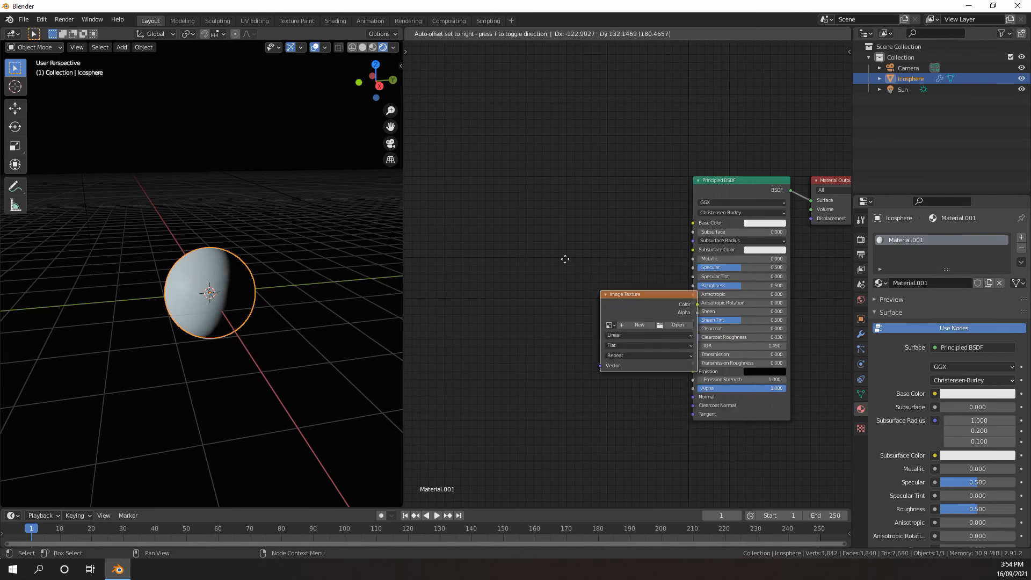
pyautogui.click(552, 252)
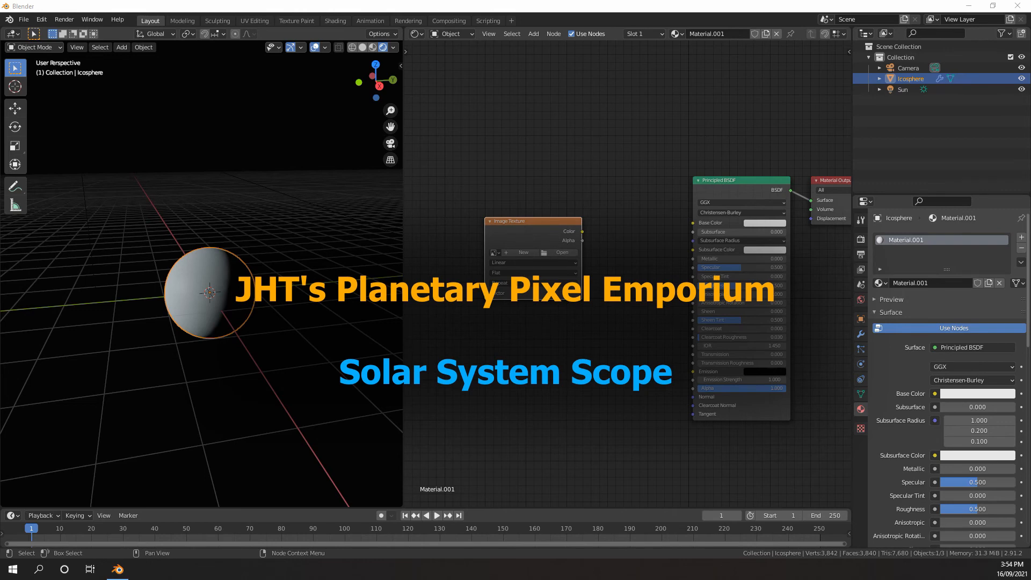
pyautogui.click(558, 252)
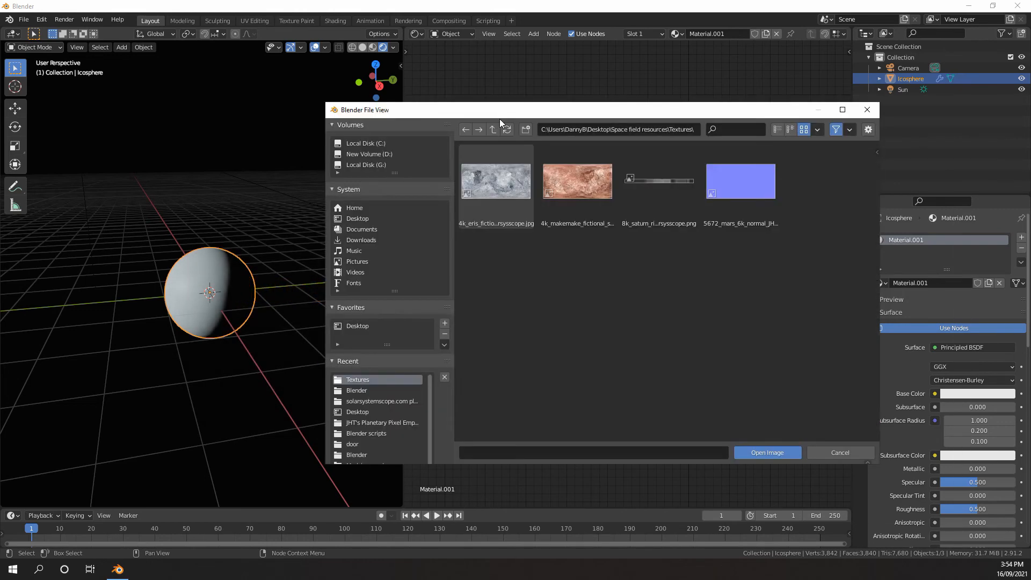
pyautogui.doubleClick(575, 183)
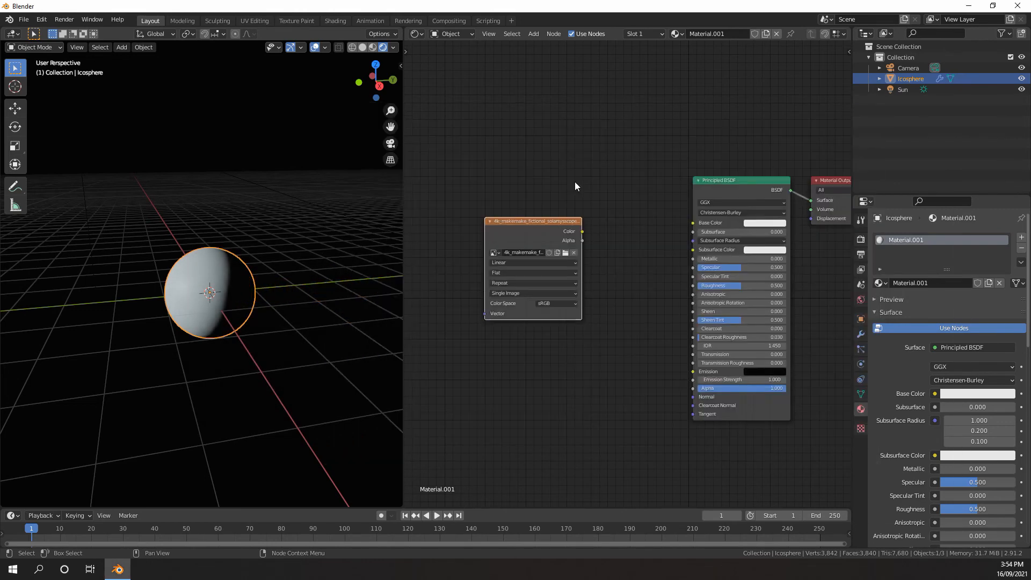
# Duplicate the makemake image node below the original and load 4k_eris_fictional_solarsysscope.jpg into the copy
pyautogui.click(557, 231)
pyautogui.hotkey('shift', 'd')
pyautogui.click(562, 384)
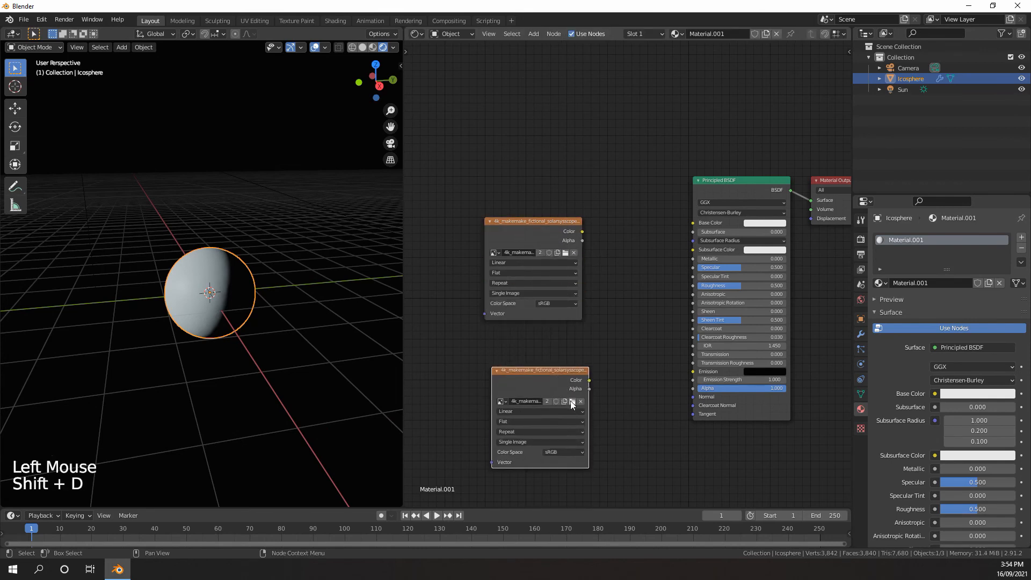
pyautogui.click(572, 402)
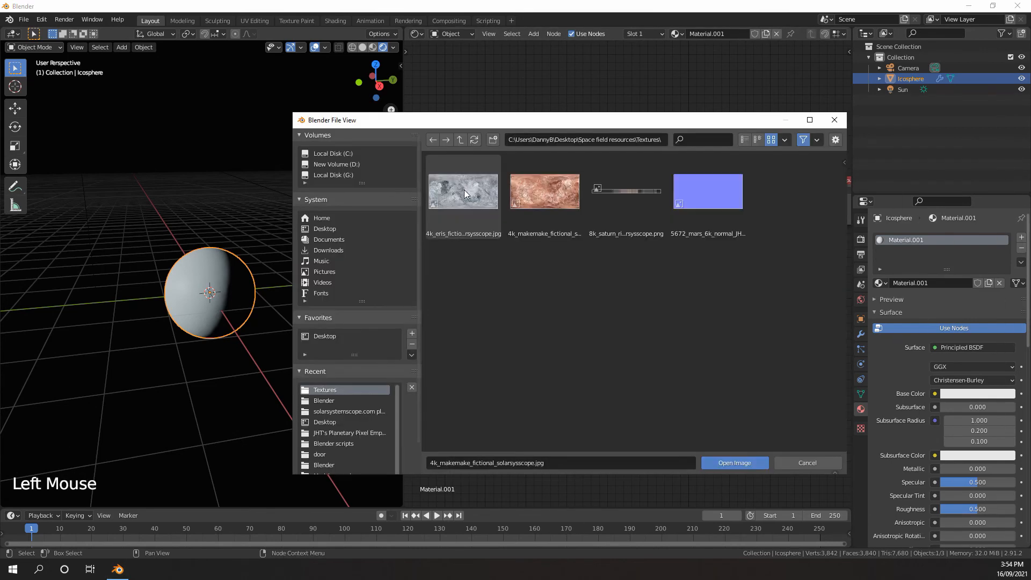
pyautogui.doubleClick(464, 189)
# Connect the makemake image's Color output to the Base Color of the Principled BSDF
pyautogui.scroll(5, 542, 243)
pyautogui.scroll(-1, 569, 334)
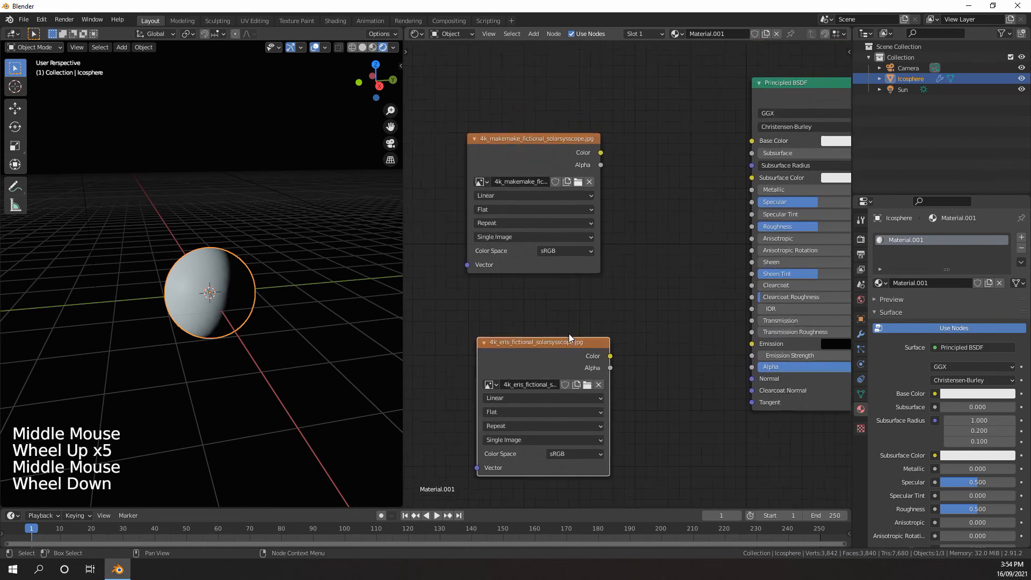
pyautogui.scroll(-3, 590, 258)
pyautogui.moveTo(607, 178); pyautogui.dragTo(726, 168)
pyautogui.scroll(-3, 591, 220)
pyautogui.moveTo(591, 221); pyautogui.dragTo(632, 208, button='middle')
pyautogui.scroll(2, 631, 208)
# Add linked Texture Coordinate and Mapping nodes to the makemake image texture
pyautogui.click(632, 208)
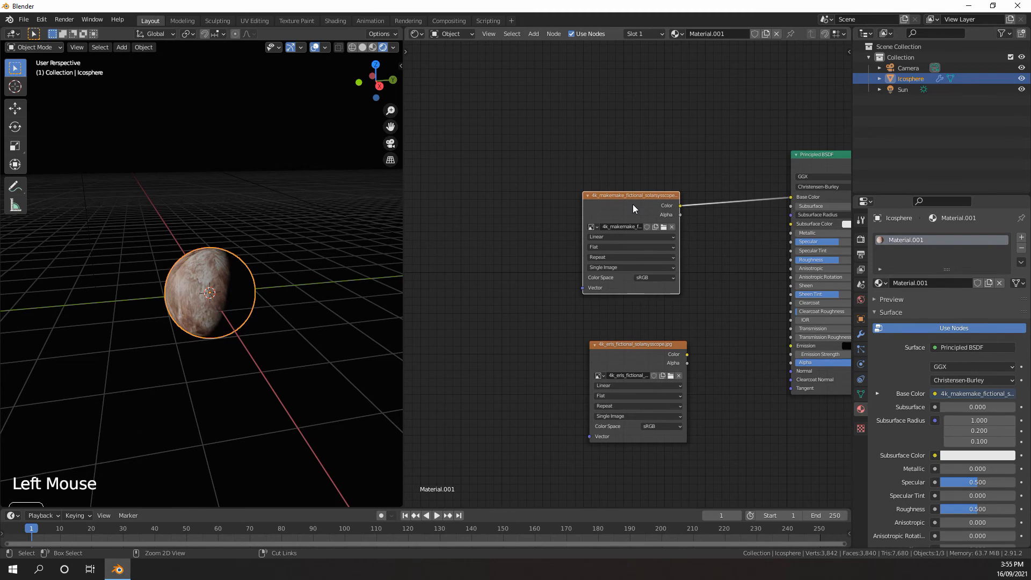
pyautogui.hotkey('ctrl', 't')
pyautogui.keyDown('ctrl'); pyautogui.moveTo(632, 205); pyautogui.dragTo(591, 206, button='middle'); pyautogui.keyUp('ctrl')
pyautogui.scroll(6, 592, 206)
pyautogui.moveTo(515, 195); pyautogui.dragTo(572, 213, button='middle')
pyautogui.scroll(1, 572, 214)
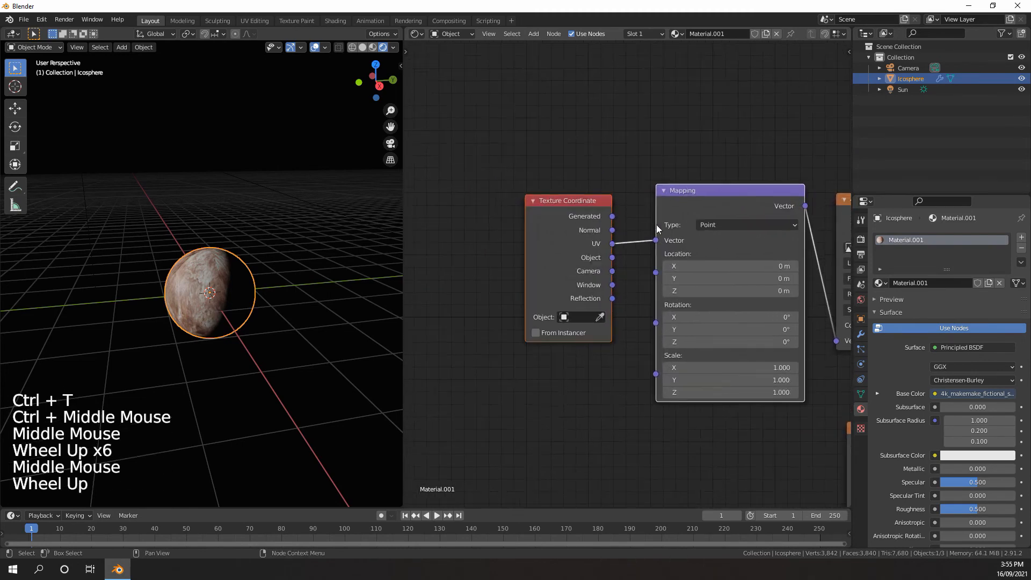
# Look at the add-on list in the preferences and close it
pyautogui.click(42, 19)
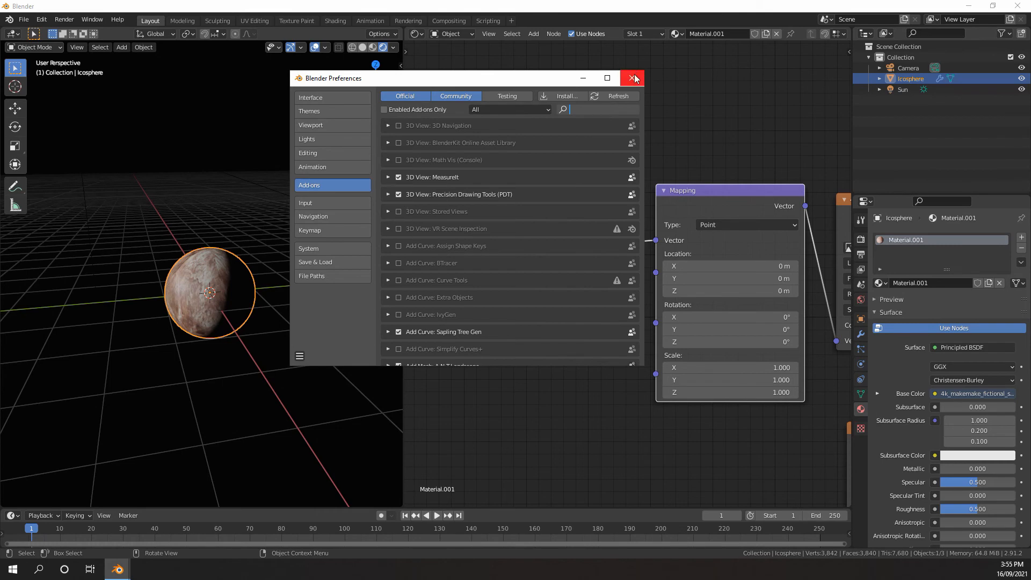
pyautogui.click(635, 79)
# Connect the Texture Coordinate node's Generated output to the Mapping node's Vector input in place of UV
pyautogui.scroll(3, 660, 201)
pyautogui.moveTo(661, 201); pyautogui.dragTo(641, 181, button='middle')
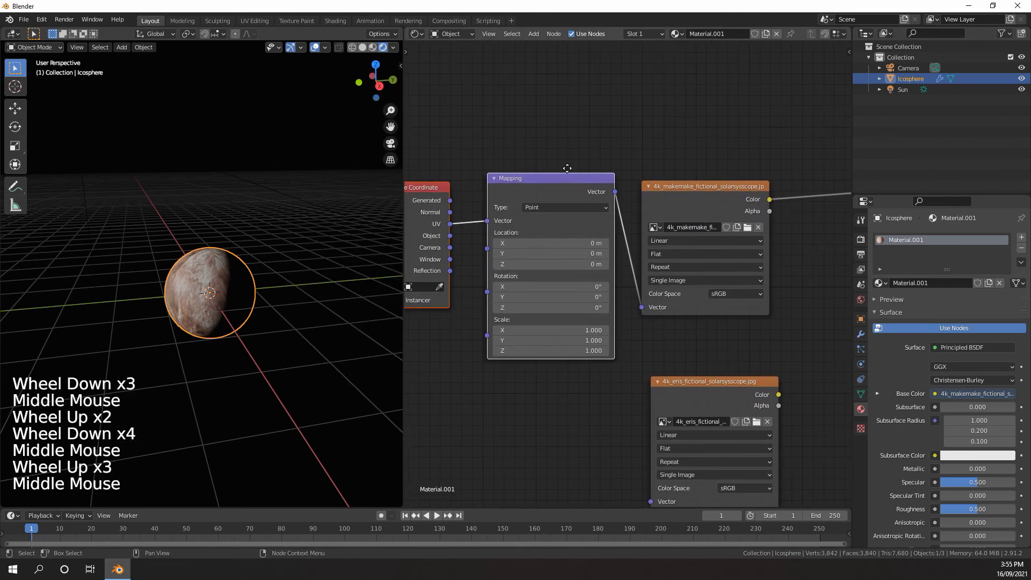
pyautogui.scroll(-1, 538, 166)
pyautogui.click(557, 210)
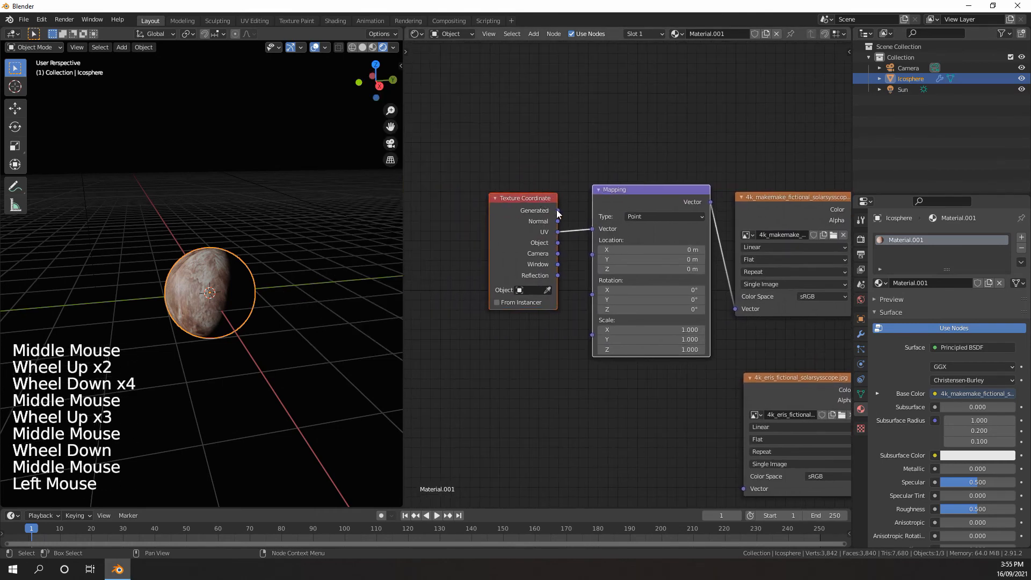
pyautogui.moveTo(556, 213); pyautogui.dragTo(592, 228)
# Set the makemake image texture's projection to Sphere and check the planet's surface up close
pyautogui.moveTo(676, 199); pyautogui.dragTo(610, 209, button='middle')
pyautogui.scroll(4, 585, 241)
pyautogui.click(586, 241)
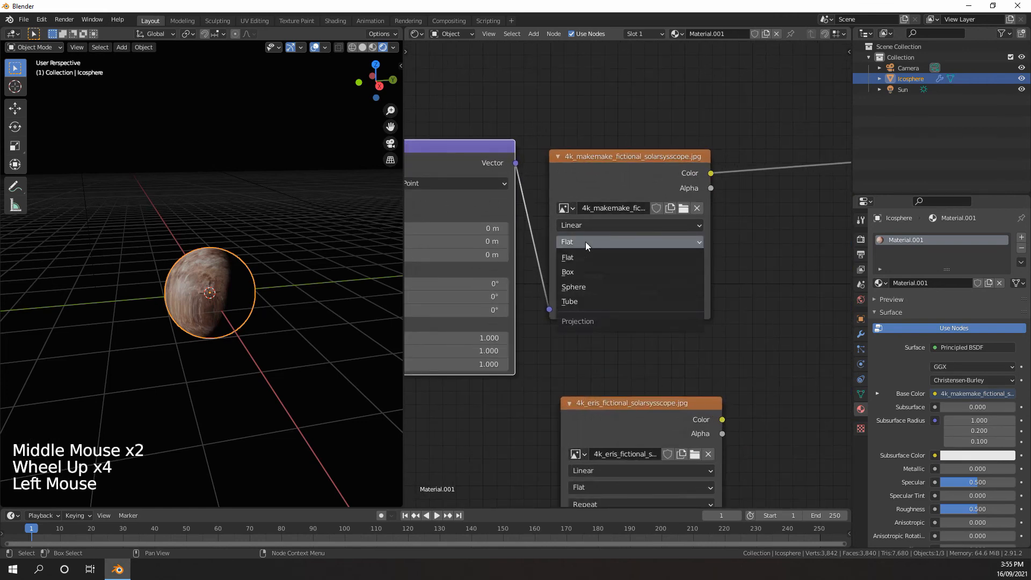
pyautogui.click(578, 287)
pyautogui.scroll(3, 318, 249)
pyautogui.moveTo(290, 237); pyautogui.dragTo(376, 247, button='middle')
pyautogui.scroll(3, 318, 249)
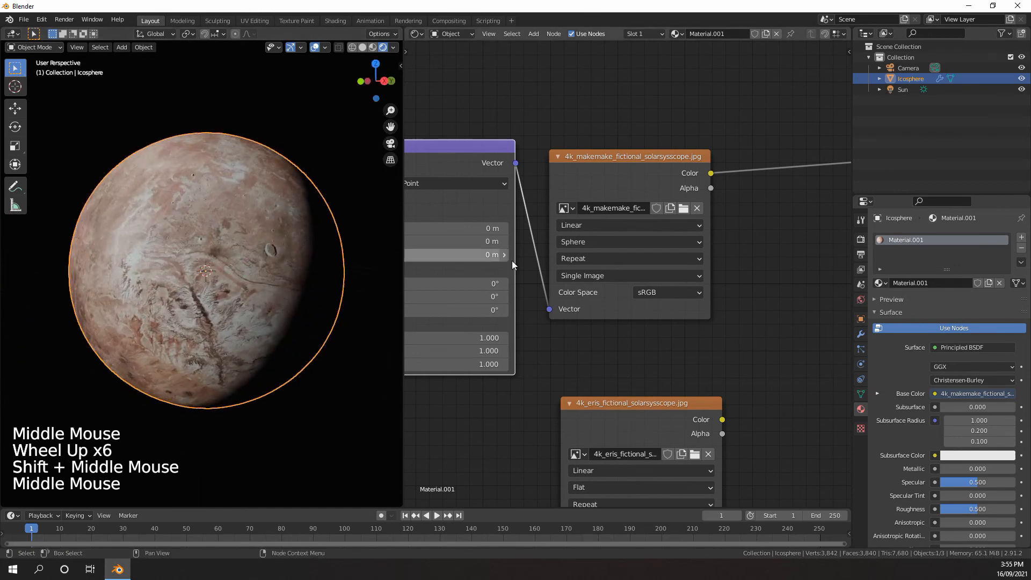
# Insert a MixRGB node before the Principled BSDF and feed the makemake Color into Color1 and the eris Color into Color2
pyautogui.hotkey('shift', 'a')
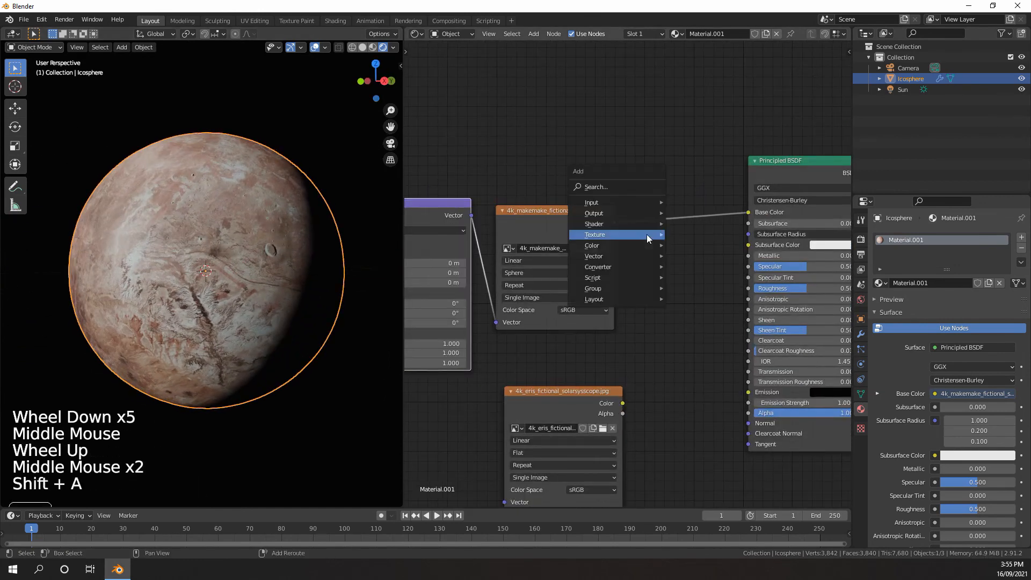
pyautogui.moveTo(619, 245)
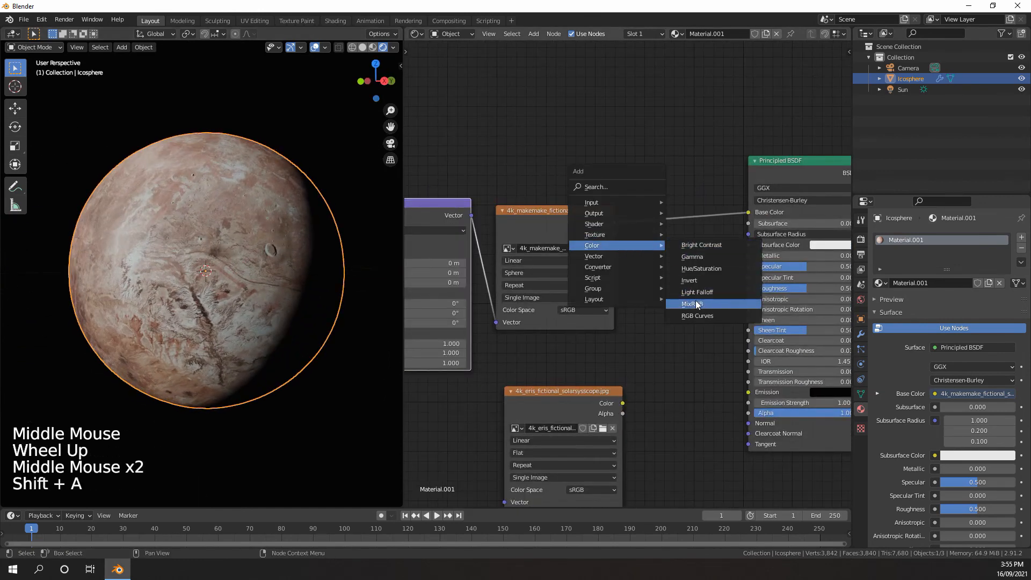
pyautogui.click(697, 305)
pyautogui.click(660, 261)
pyautogui.moveTo(631, 269); pyautogui.dragTo(673, 206, button='middle')
pyautogui.moveTo(668, 340); pyautogui.dragTo(702, 198)
pyautogui.moveTo(614, 333); pyautogui.dragTo(614, 280)
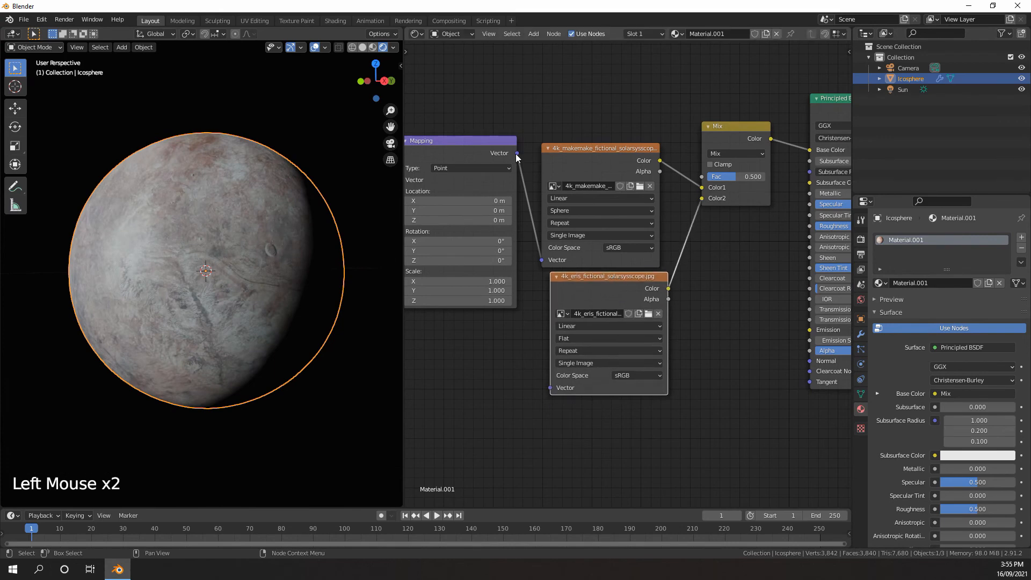
# Connect the Mapping node's Vector output to the eris image texture and set that texture's projection to Sphere
pyautogui.moveTo(516, 154); pyautogui.dragTo(524, 169)
pyautogui.moveTo(539, 377); pyautogui.dragTo(549, 387)
pyautogui.scroll(-3, 620, 308)
pyautogui.moveTo(241, 292); pyautogui.dragTo(271, 296, button='middle')
pyautogui.scroll(4, 604, 258)
pyautogui.moveTo(604, 258); pyautogui.dragTo(650, 224, button='middle')
pyautogui.scroll(4, 643, 308)
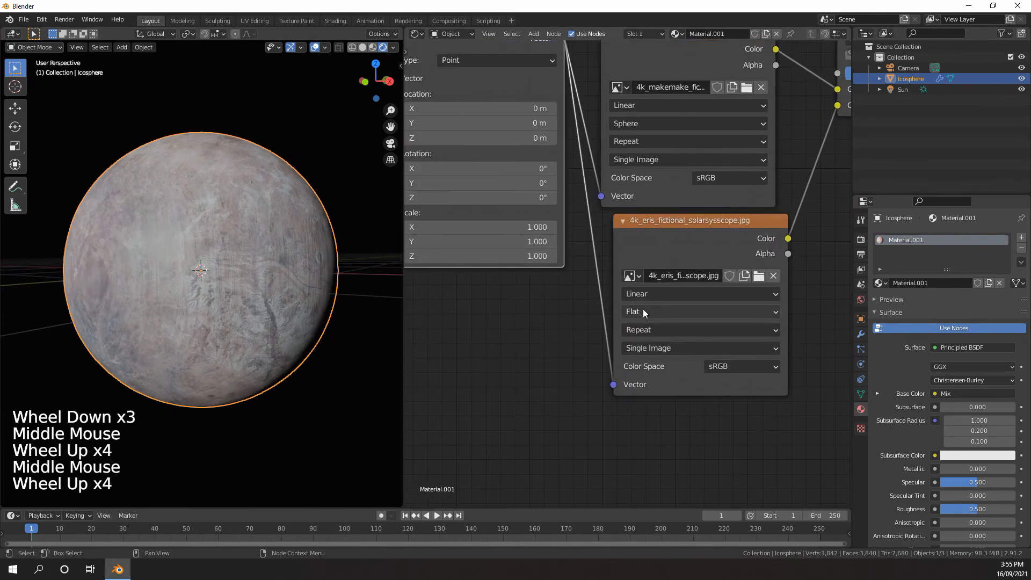
pyautogui.moveTo(643, 309); pyautogui.dragTo(644, 356)
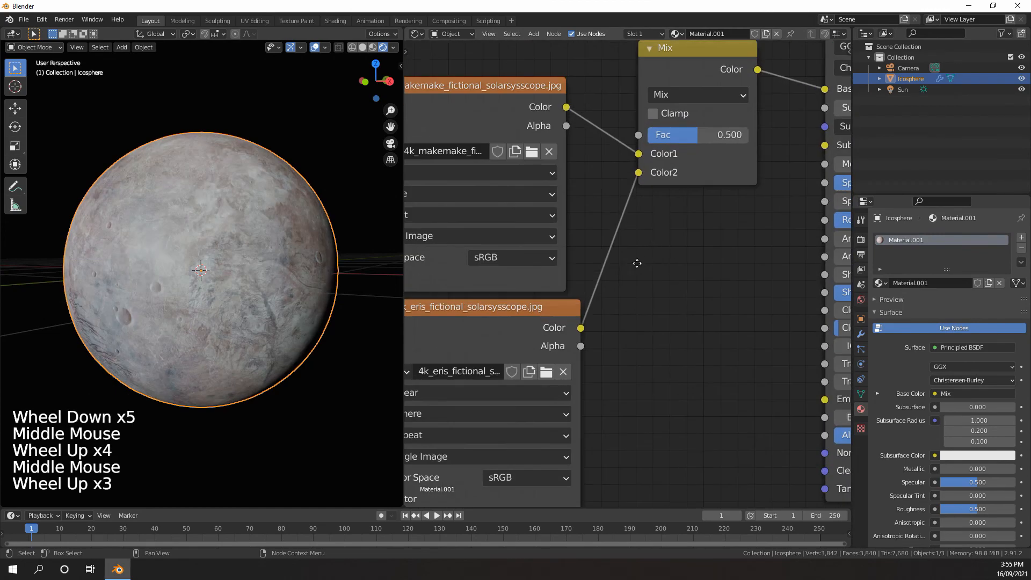
# Set the mix node's blend mode to Overlay with a Fac of 1.000
pyautogui.moveTo(634, 112); pyautogui.dragTo(617, 177, button='middle')
pyautogui.scroll(1, 617, 177)
pyautogui.moveTo(617, 177); pyautogui.dragTo(623, 196, button='middle')
pyautogui.click(622, 197)
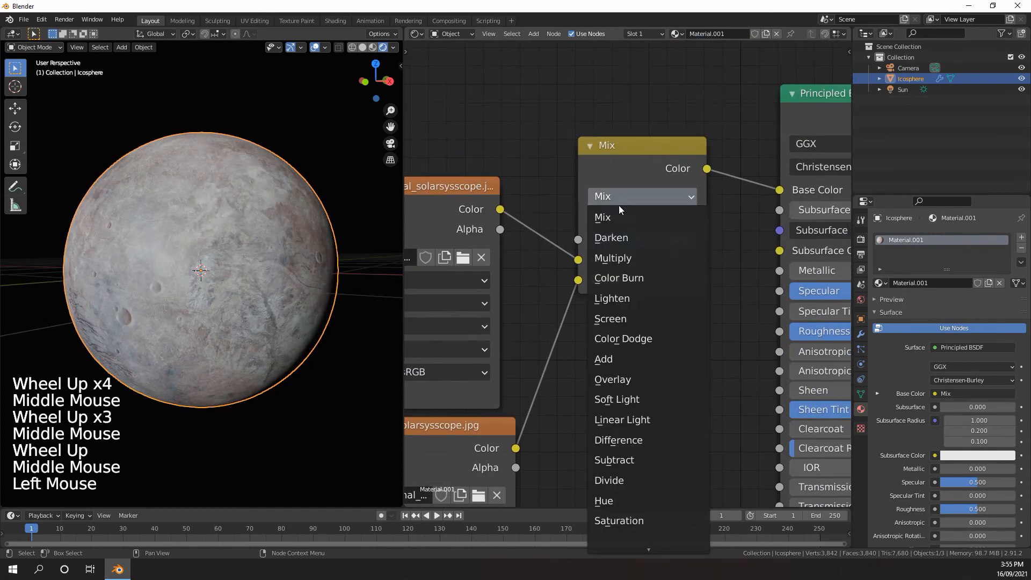
pyautogui.click(623, 379)
pyautogui.moveTo(623, 243); pyautogui.dragTo(693, 242)
pyautogui.moveTo(290, 290)
pyautogui.mouseDown(button='middle')
pyautogui.moveTo(321, 298)
pyautogui.moveTo(301, 301)
pyautogui.mouseUp(button='middle')
pyautogui.scroll(3, 300, 301)
pyautogui.moveTo(301, 301); pyautogui.dragTo(258, 296, button='middle')
pyautogui.scroll(-2, 257, 296)
pyautogui.moveTo(258, 295); pyautogui.dragTo(268, 253, button='middle')
pyautogui.moveTo(239, 283); pyautogui.dragTo(277, 265, button='middle')
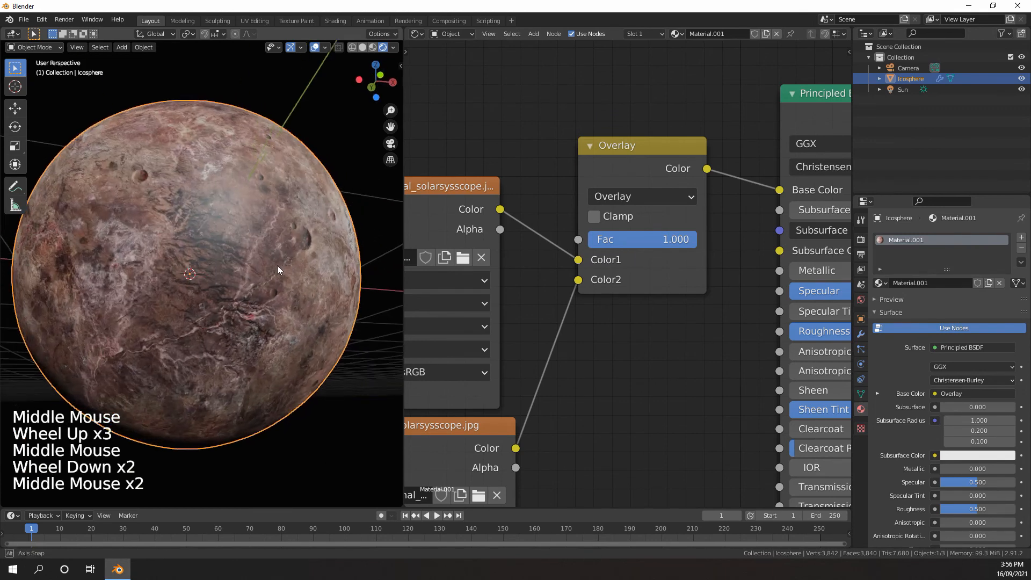
# Lower the Overlay node's Fac to 0.000 to view the planet without the eris texture
pyautogui.moveTo(628, 264); pyautogui.dragTo(680, 226, button='middle')
pyautogui.scroll(-4, 683, 226)
pyautogui.moveTo(693, 208); pyautogui.dragTo(612, 208)
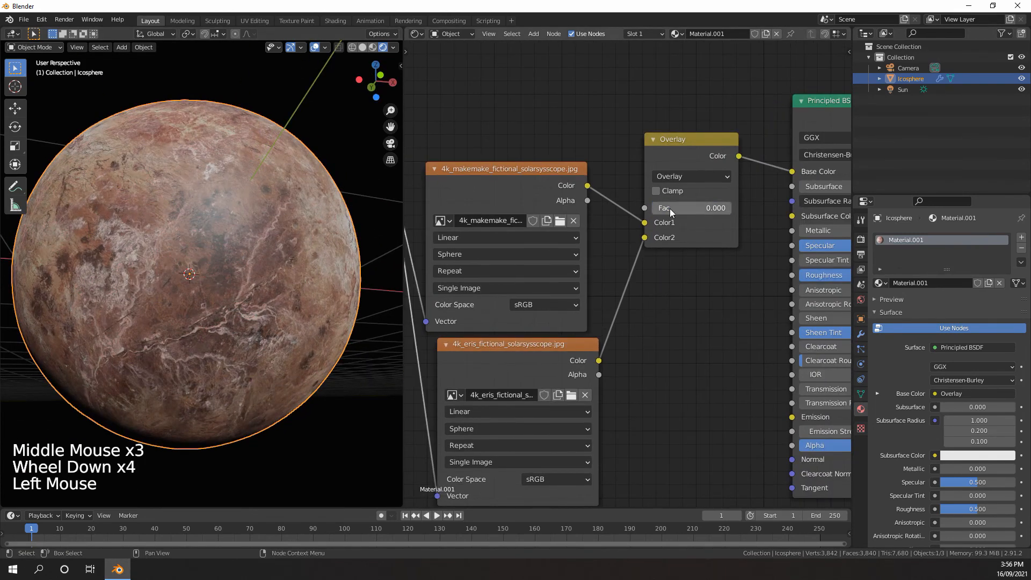
# Align the makemake image node directly above the eris node and set the Overlay node's Fac to 1.000
pyautogui.moveTo(572, 223); pyautogui.dragTo(660, 224, button='middle')
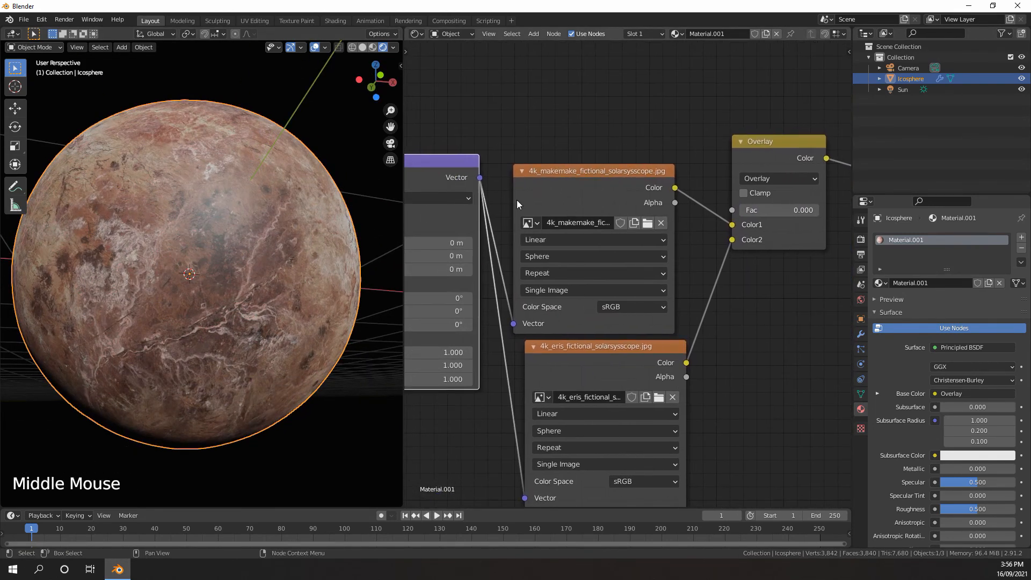
pyautogui.moveTo(557, 180); pyautogui.dragTo(568, 166)
pyautogui.moveTo(226, 267)
pyautogui.mouseDown(button='middle')
pyautogui.moveTo(242, 264)
pyautogui.moveTo(197, 282)
pyautogui.moveTo(215, 274)
pyautogui.mouseUp(button='middle')
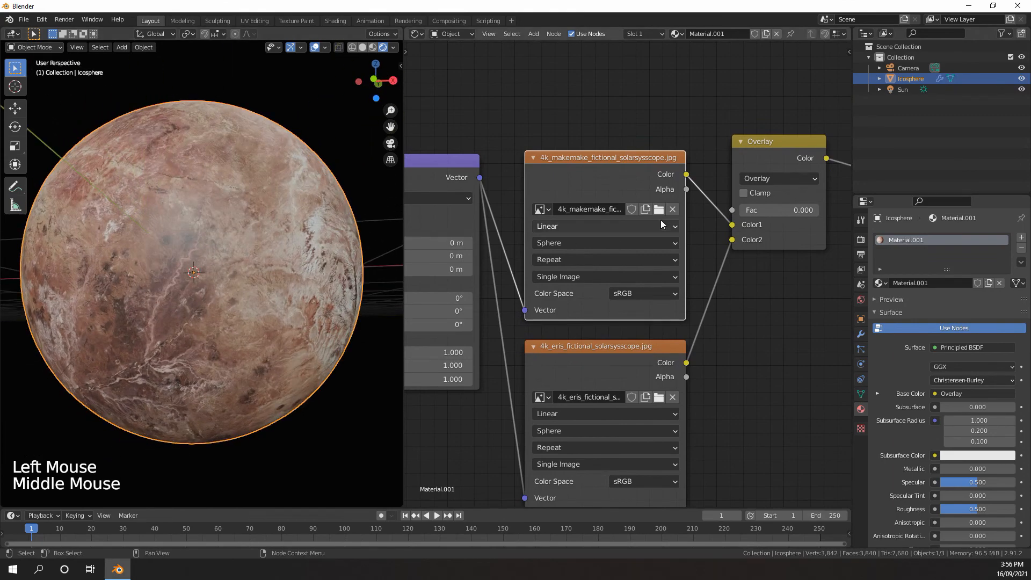
pyautogui.moveTo(779, 210); pyautogui.dragTo(816, 210)
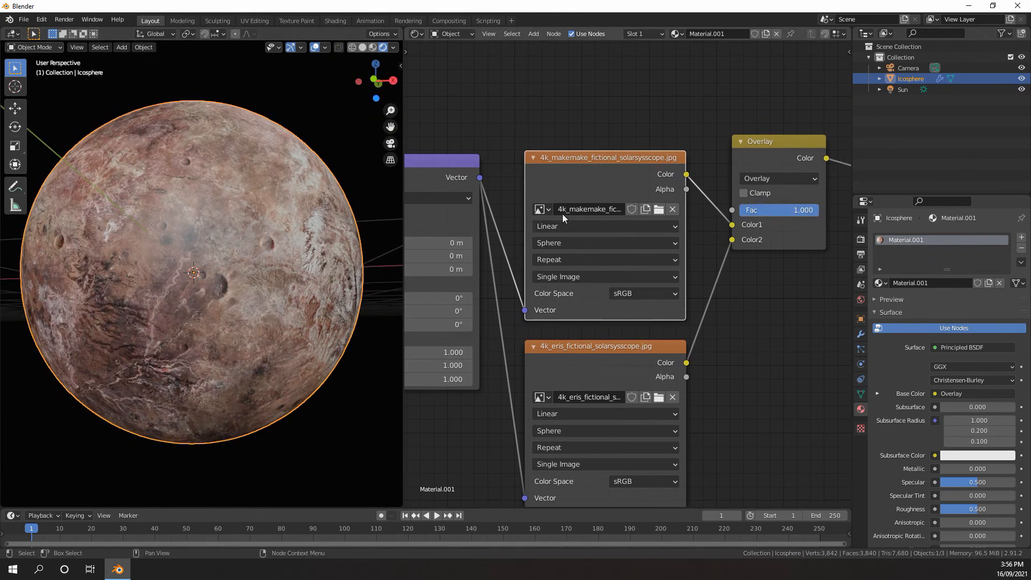
pyautogui.moveTo(284, 266); pyautogui.dragTo(352, 243, button='middle')
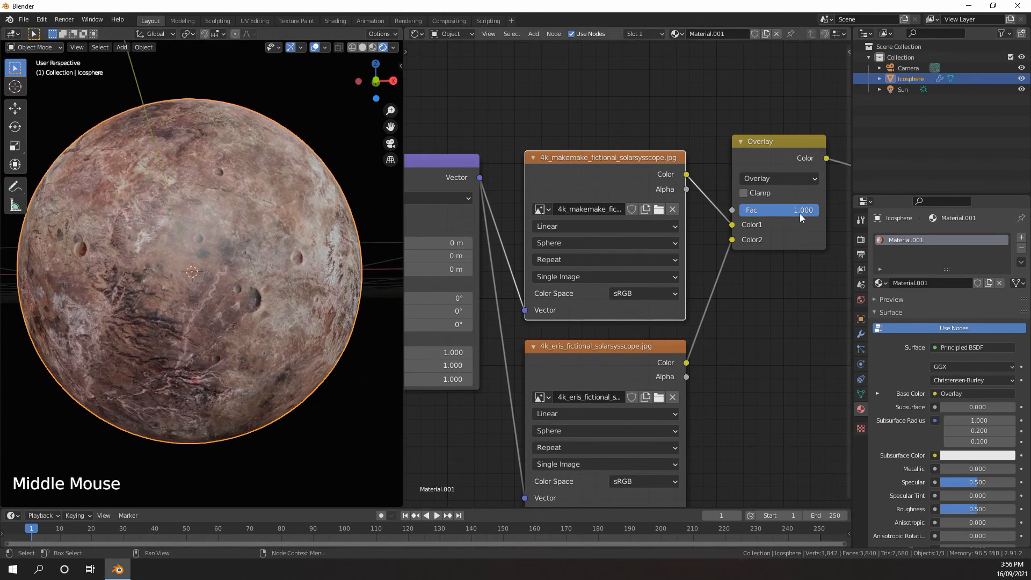
pyautogui.moveTo(800, 212)
pyautogui.mouseDown()
pyautogui.moveTo(781, 211)
pyautogui.moveTo(817, 211)
pyautogui.mouseUp()
# Try the Multiply blend mode on the mix node and undo the last change
pyautogui.click(768, 179)
pyautogui.click(755, 225)
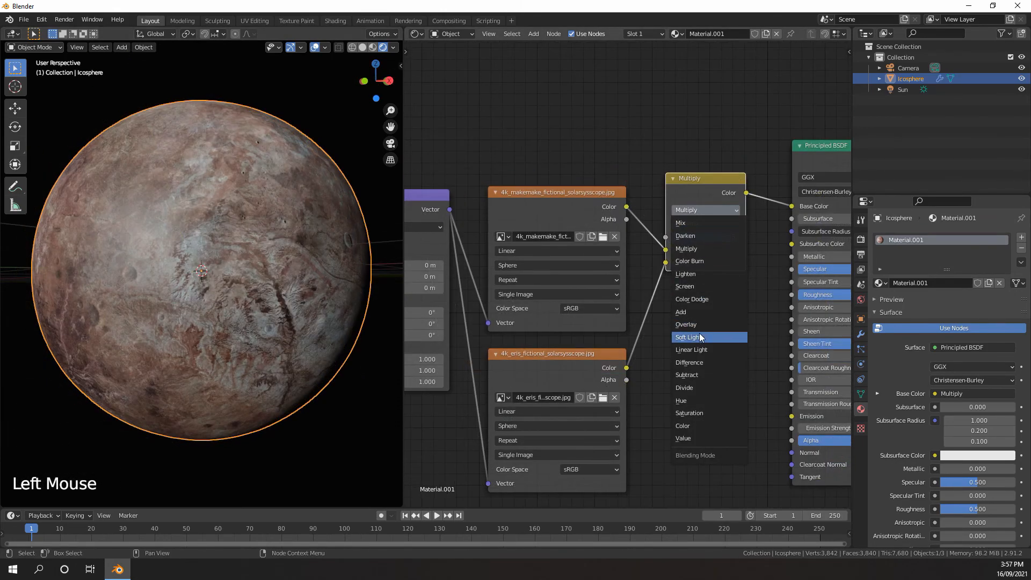
pyautogui.click(701, 339)
pyautogui.hotkey('ctrl', 'z')
# Examine the planet's blended surface from several angles with the Soft Light node's Fac at 1.000
pyautogui.scroll(1, 286, 273)
pyautogui.moveTo(321, 262); pyautogui.dragTo(303, 275, button='middle')
pyautogui.moveTo(717, 238)
pyautogui.mouseDown()
pyautogui.moveTo(647, 238)
pyautogui.moveTo(722, 238)
pyautogui.mouseUp()
pyautogui.moveTo(290, 226); pyautogui.dragTo(326, 214, button='middle')
pyautogui.scroll(3, 327, 215)
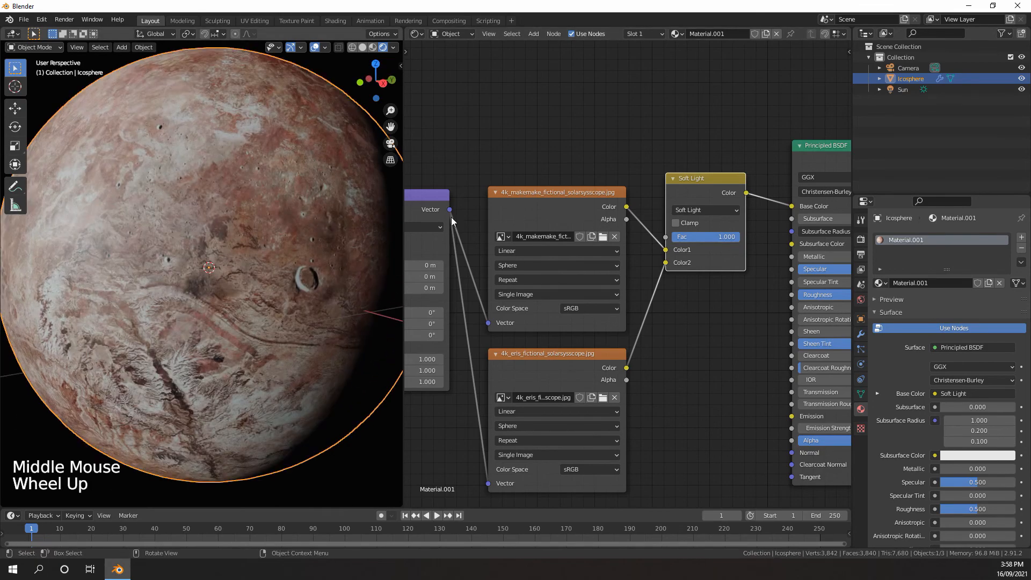
pyautogui.moveTo(717, 237)
pyautogui.mouseDown()
pyautogui.moveTo(673, 237)
pyautogui.moveTo(723, 237)
pyautogui.mouseUp()
pyautogui.moveTo(279, 242); pyautogui.dragTo(317, 129, button='middle')
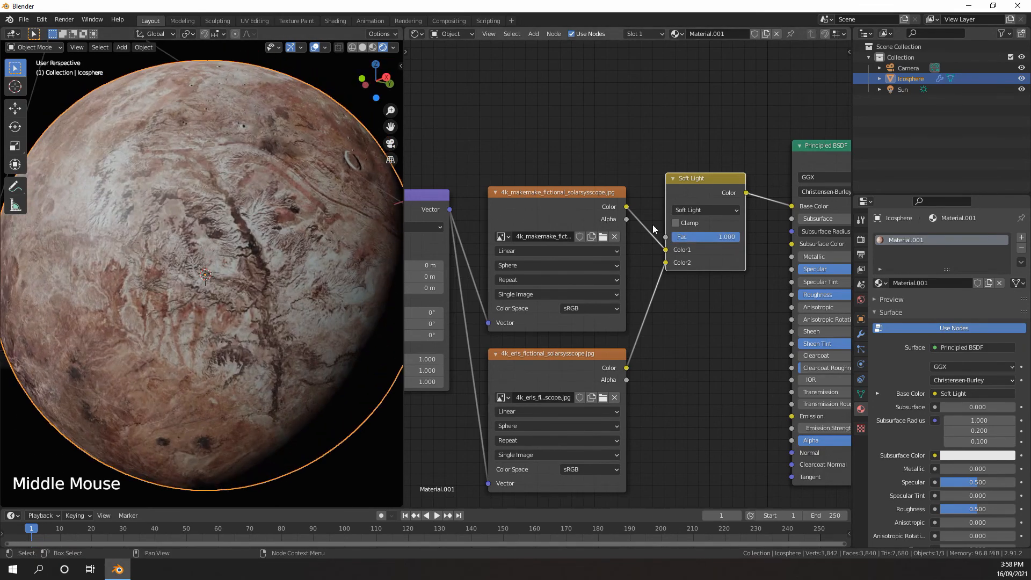
# Mute and unmute the Soft Light node repeatedly to compare the planet with and without the blend
pyautogui.click(687, 184)
pyautogui.press('m')
pyautogui.press('m')
pyautogui.moveTo(231, 269); pyautogui.dragTo(301, 269, button='middle')
pyautogui.press('m')
pyautogui.press('m')
pyautogui.press('m')
pyautogui.press('m')
# Move the Principled BSDF and Material Output nodes farther from the Soft Light node to make room between them
pyautogui.scroll(-1, 258, 268)
pyautogui.scroll(-3, 632, 271)
pyautogui.moveTo(632, 272); pyautogui.dragTo(580, 269, button='middle')
pyautogui.moveTo(591, 267); pyautogui.dragTo(481, 281, button='middle')
pyautogui.scroll(-1, 482, 281)
pyautogui.moveTo(723, 182); pyautogui.dragTo(606, 254)
pyautogui.press('g')
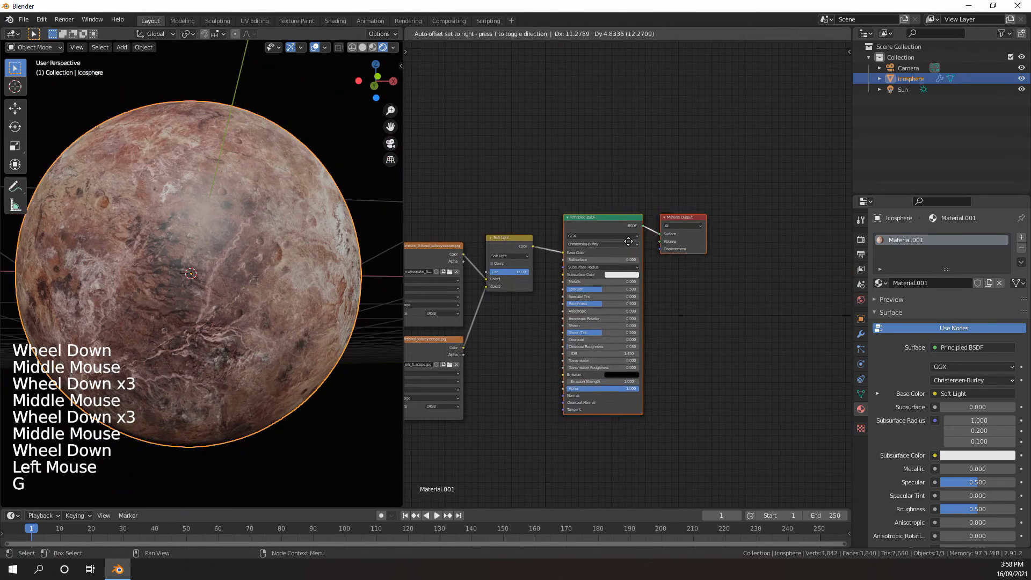
pyautogui.click(722, 236)
# Insert a Hue Saturation Value node on the link between the Soft Light node and the Principled BSDF's Base Color
pyautogui.moveTo(563, 269); pyautogui.dragTo(628, 258, button='middle')
pyautogui.scroll(6, 629, 258)
pyautogui.hotkey('shift', 'a')
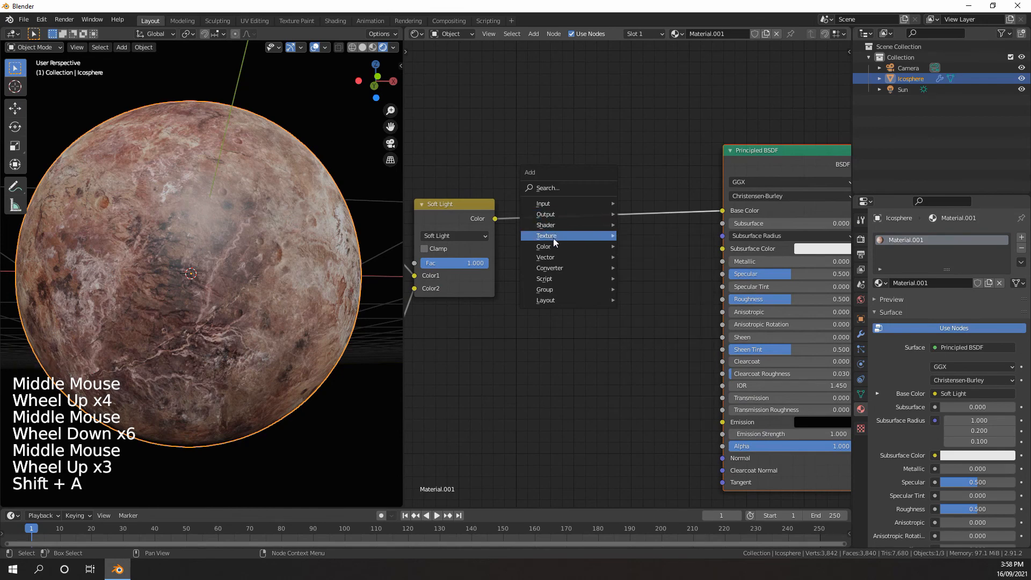
pyautogui.click(653, 267)
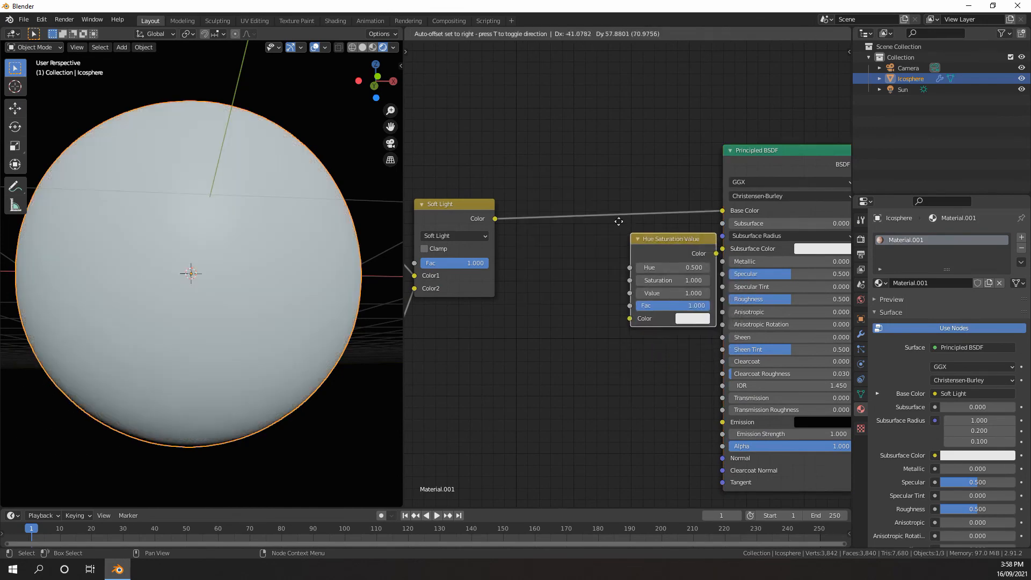
pyautogui.click(595, 240)
# Set the Hue Saturation Value node's Saturation to 0.800
pyautogui.click(597, 241)
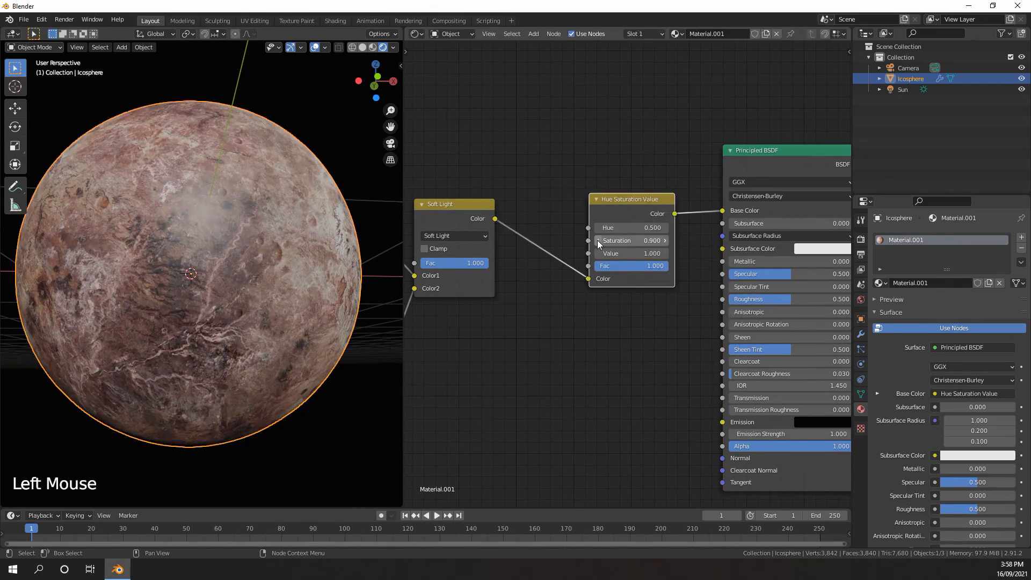
pyautogui.click(598, 241)
pyautogui.moveTo(290, 268)
pyautogui.mouseDown(button='middle')
pyautogui.moveTo(301, 269)
pyautogui.moveTo(291, 263)
pyautogui.mouseUp(button='middle')
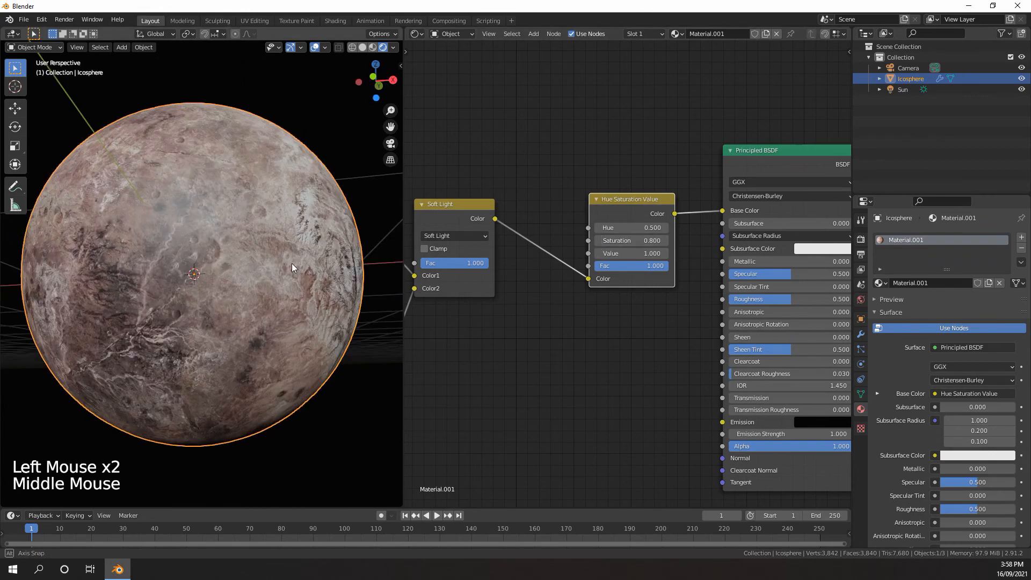
# Reduce the Soft Light node's Fac to 0.858
pyautogui.scroll(-2, 511, 308)
pyautogui.moveTo(510, 308); pyautogui.dragTo(706, 286, button='middle')
pyautogui.scroll(3, 613, 288)
pyautogui.scroll(3, 614, 288)
pyautogui.moveTo(526, 265); pyautogui.dragTo(519, 265)
pyautogui.scroll(-6, 594, 285)
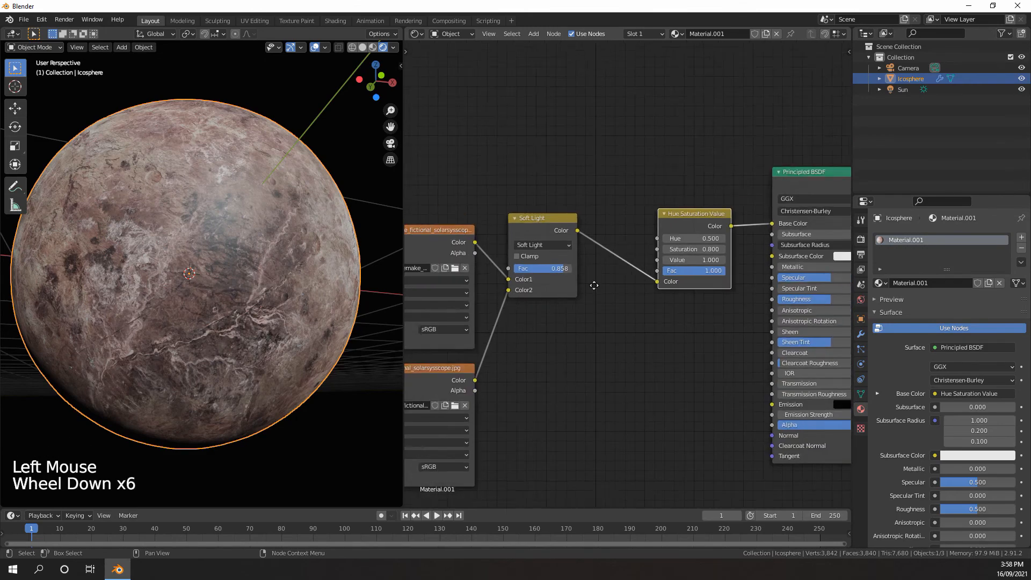
# Connect the Soft Light node's Color output to the Normal input of the Principled BSDF
pyautogui.scroll(-1, 555, 250)
pyautogui.moveTo(594, 285); pyautogui.dragTo(482, 197, button='middle')
pyautogui.scroll(4, 498, 230)
pyautogui.moveTo(445, 120); pyautogui.dragTo(690, 379)
pyautogui.scroll(-4, 633, 326)
pyautogui.moveTo(633, 326); pyautogui.dragTo(572, 242, button='middle')
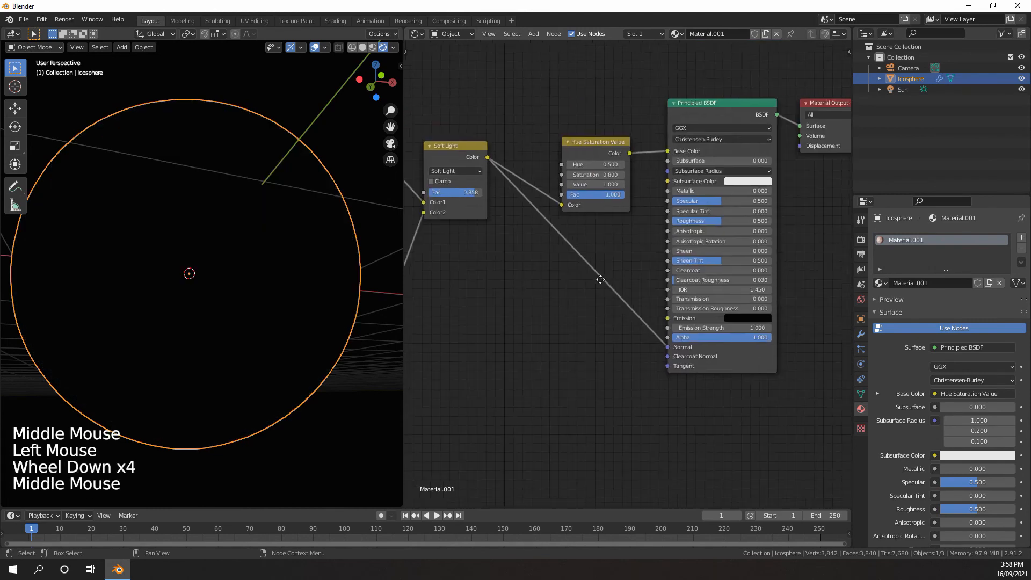
# Insert a Bump node on the link between the Soft Light node and the Principled BSDF's Normal input
pyautogui.scroll(3, 573, 242)
pyautogui.hotkey('shift', 'a')
pyautogui.moveTo(550, 273)
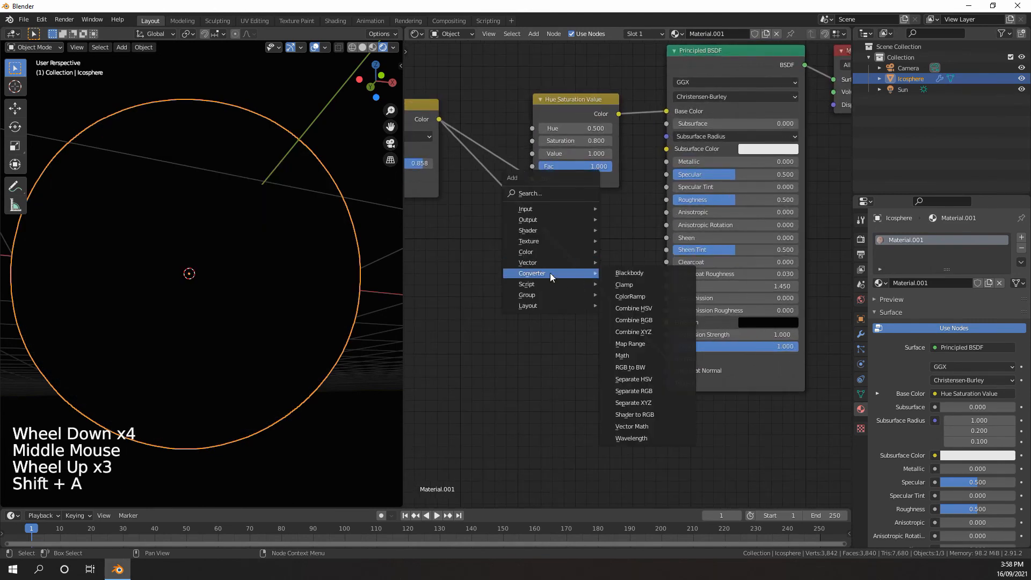
pyautogui.moveTo(537, 257)
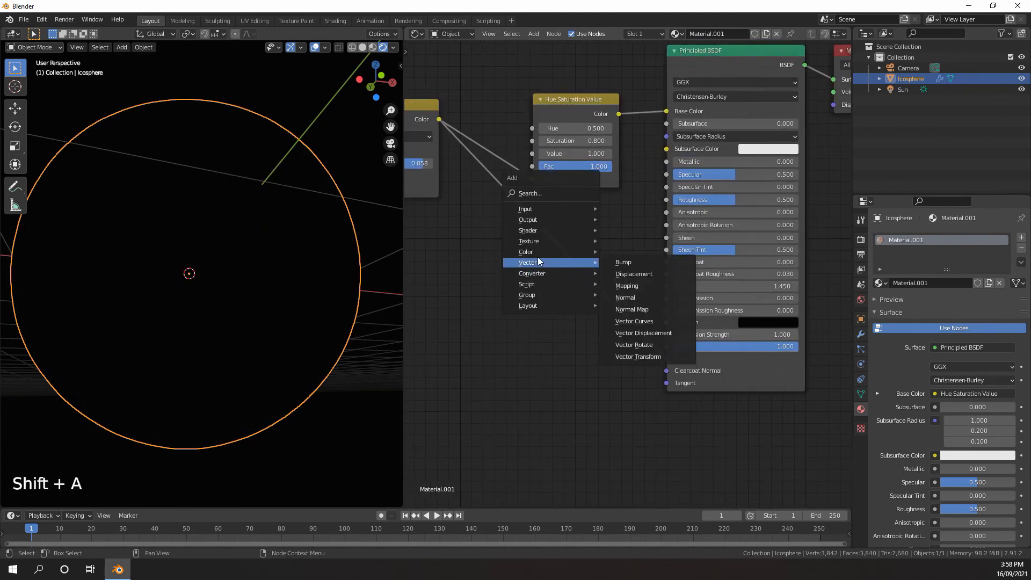
pyautogui.click(623, 262)
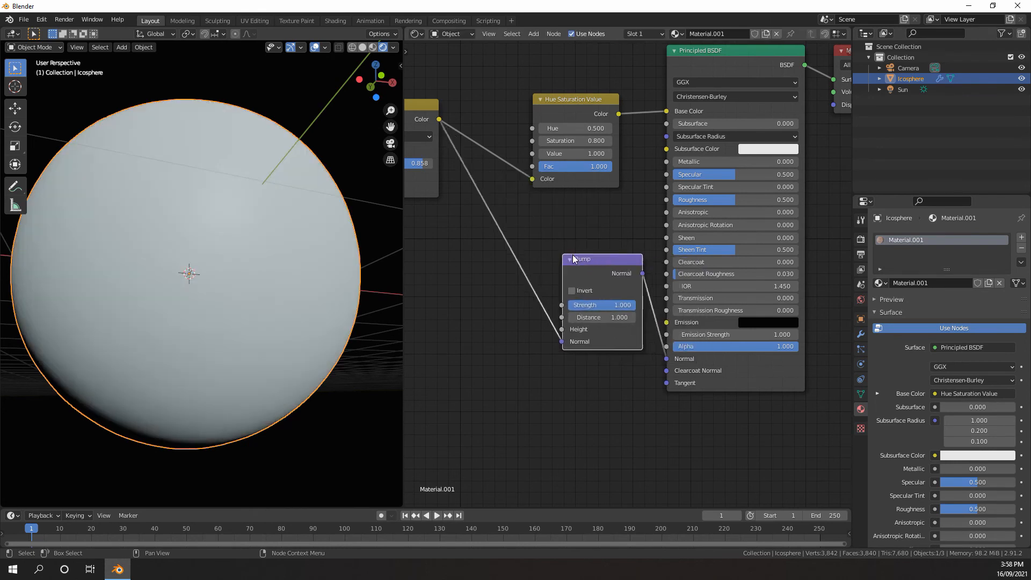
pyautogui.click(569, 260)
# Move the Soft Light color link from the Bump node's Normal input to its Height input
pyautogui.moveTo(583, 325); pyautogui.dragTo(603, 329, button='middle')
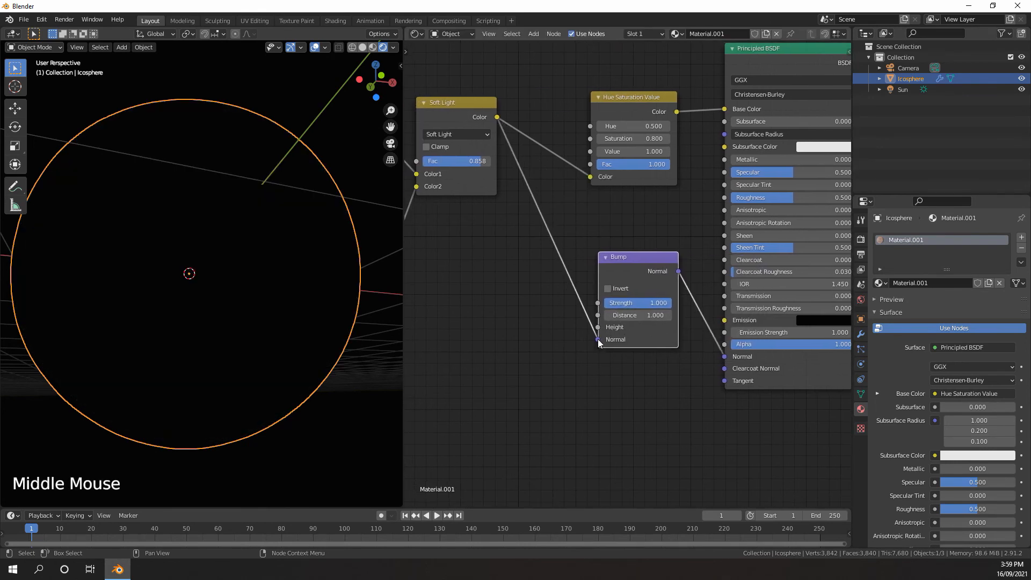
pyautogui.moveTo(598, 339)
pyautogui.mouseDown()
pyautogui.moveTo(583, 310)
pyautogui.moveTo(599, 328)
pyautogui.mouseUp()
pyautogui.moveTo(394, 288); pyautogui.dragTo(434, 291, button='middle')
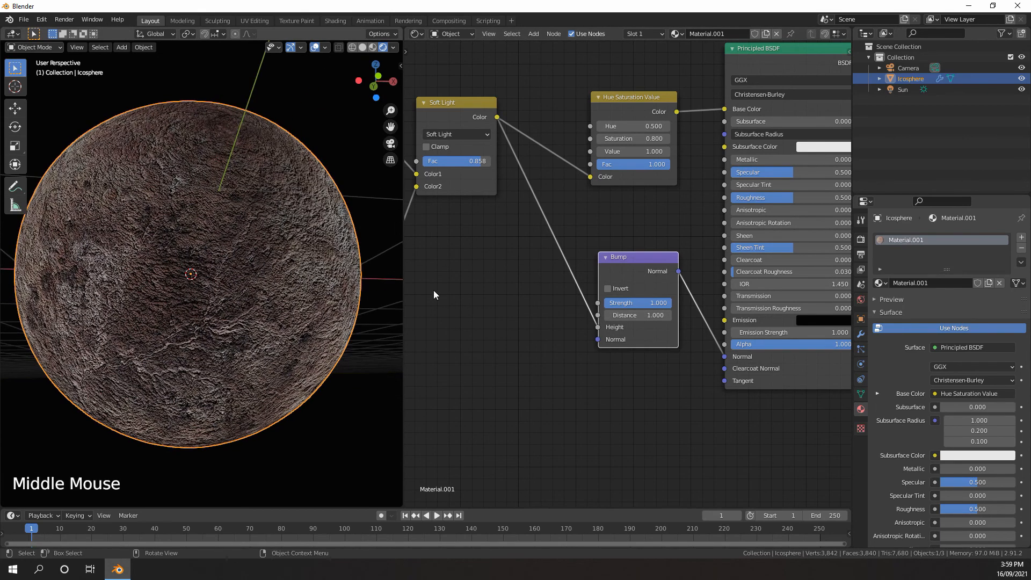
pyautogui.moveTo(640, 302); pyautogui.dragTo(633, 303)
# Insert a Math node on the link between Soft Light and the Bump Height, and set its operation to Multiply
pyautogui.moveTo(540, 243); pyautogui.dragTo(578, 271, button='middle')
pyautogui.hotkey('shift', 'a')
pyautogui.moveTo(562, 270)
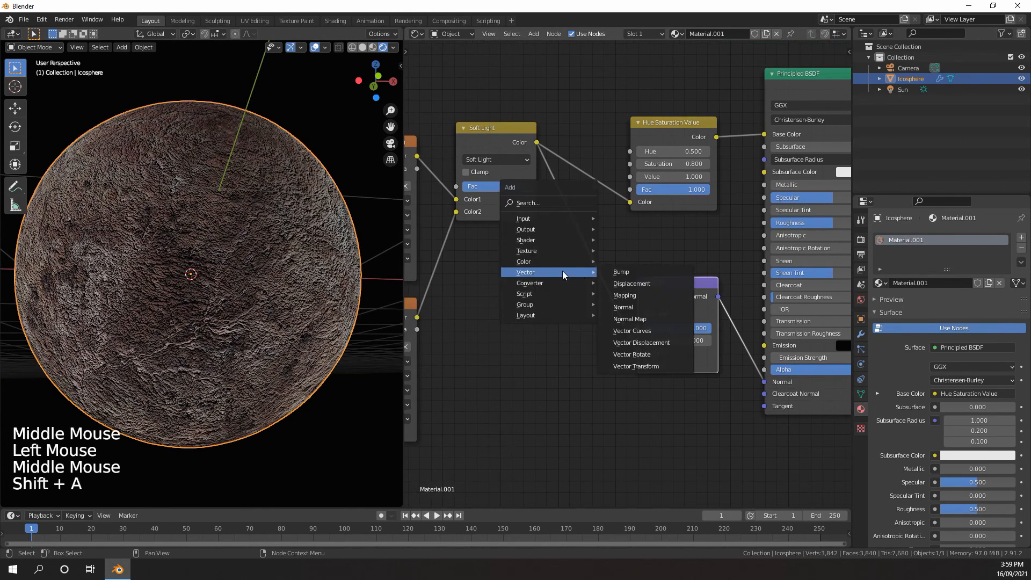
pyautogui.click(620, 365)
pyautogui.click(562, 268)
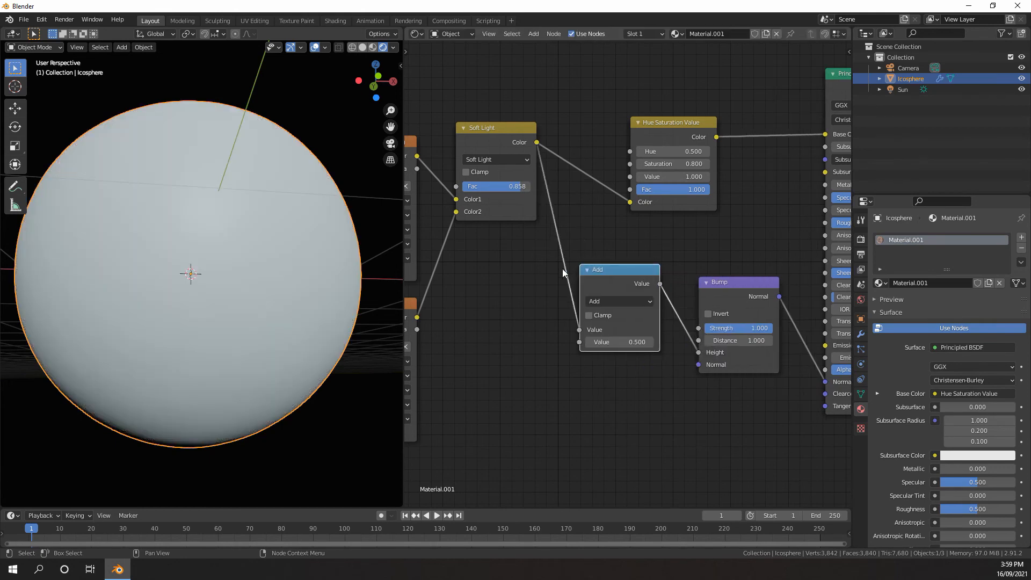
pyautogui.click(622, 302)
pyautogui.click(290, 359)
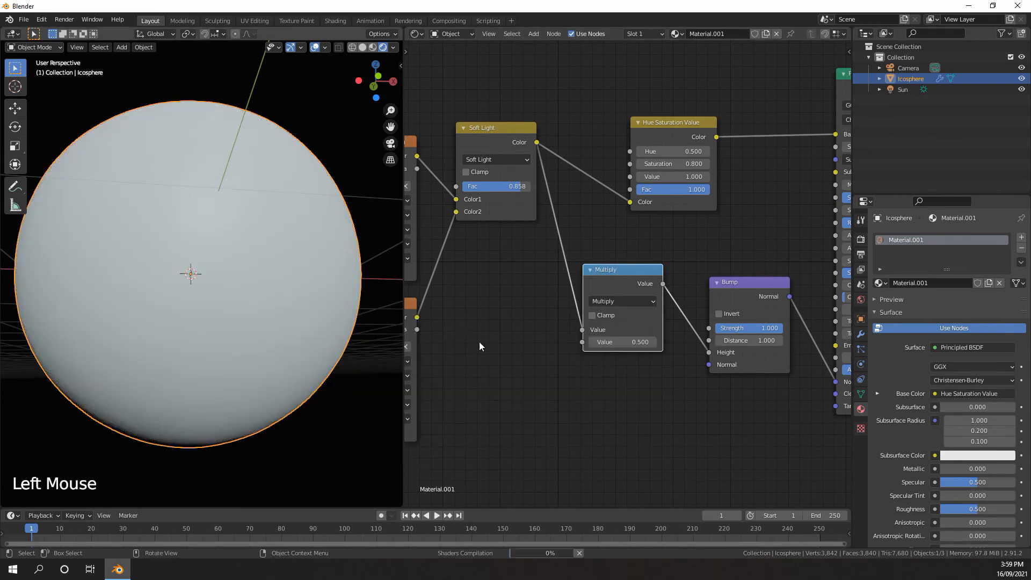
# Set the Multiply node's second value to 0.01 and inspect the bump relief on the planet up close
pyautogui.click(630, 344)
pyautogui.write('.01')
pyautogui.press('Return')
pyautogui.scroll(3, 267, 290)
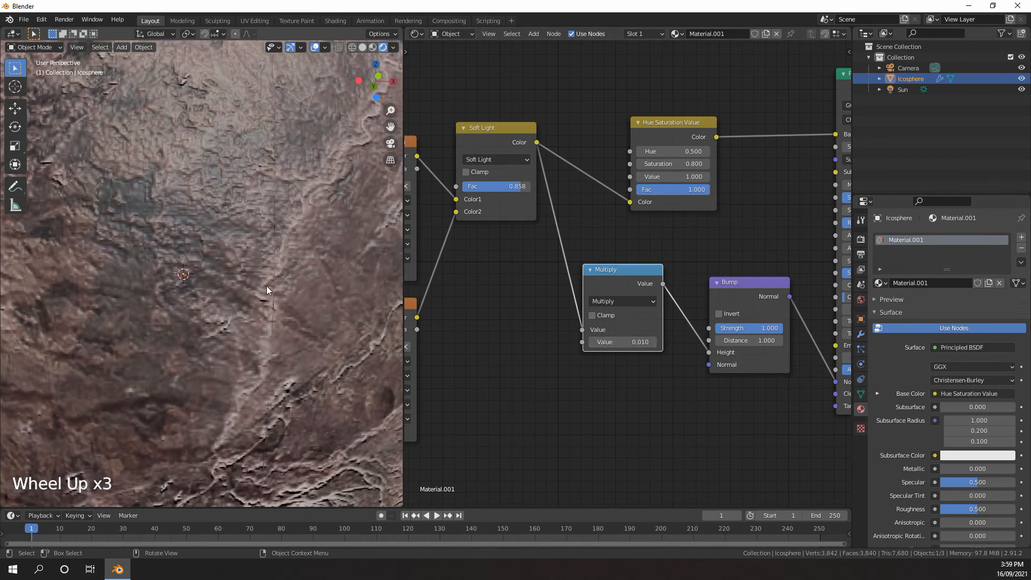
pyautogui.scroll(-1, 283, 274)
pyautogui.keyDown('shift'); pyautogui.moveTo(283, 274); pyautogui.dragTo(271, 285, button='middle'); pyautogui.keyUp('shift')
pyautogui.moveTo(272, 284); pyautogui.dragTo(232, 265, button='middle')
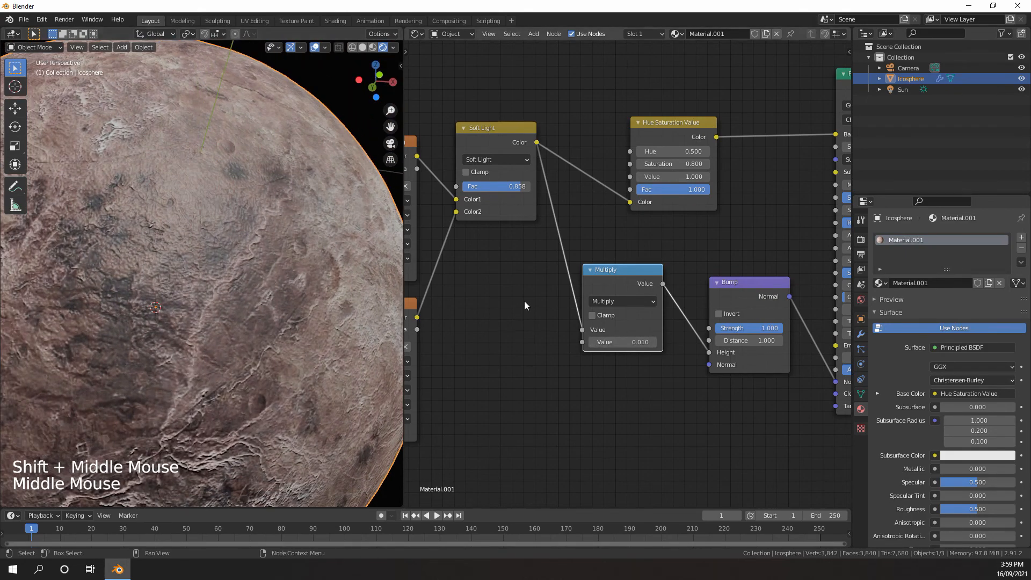
pyautogui.scroll(-1, 527, 302)
pyautogui.moveTo(259, 230); pyautogui.dragTo(298, 224, button='middle')
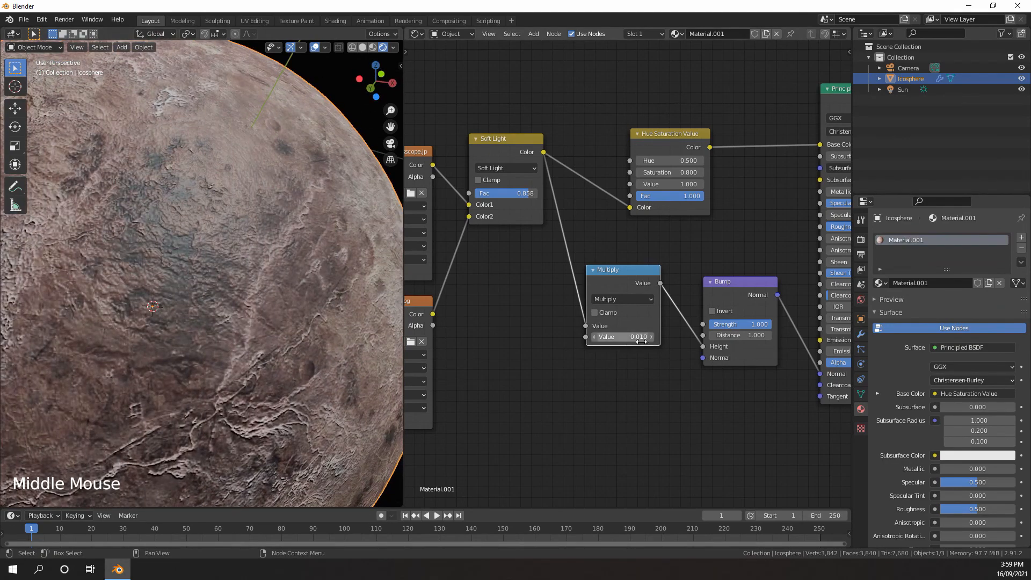
# Set the Multiply node's second value to -0.01 and check the inverted relief on the planet
pyautogui.moveTo(628, 341); pyautogui.dragTo(613, 320, button='middle')
pyautogui.scroll(2, 614, 320)
pyautogui.click(613, 320)
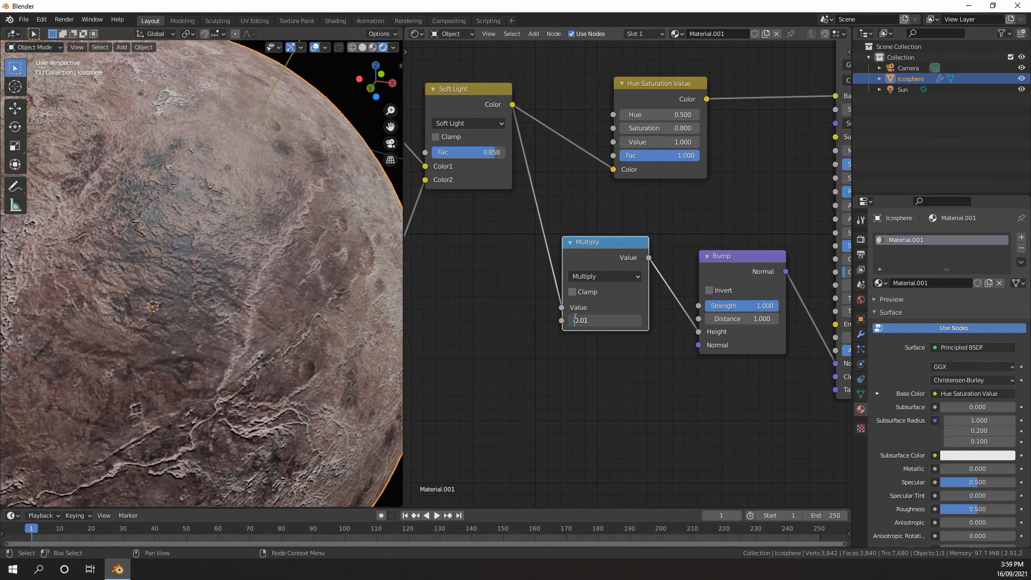
pyautogui.write('-')
pyautogui.press('Return')
pyautogui.moveTo(388, 268); pyautogui.dragTo(261, 297, button='middle')
pyautogui.scroll(-3, 268, 276)
pyautogui.scroll(2, 261, 297)
# Set the Multiply node's second value to -0.005 and inspect the planet's relief from several angles
pyautogui.click(597, 318)
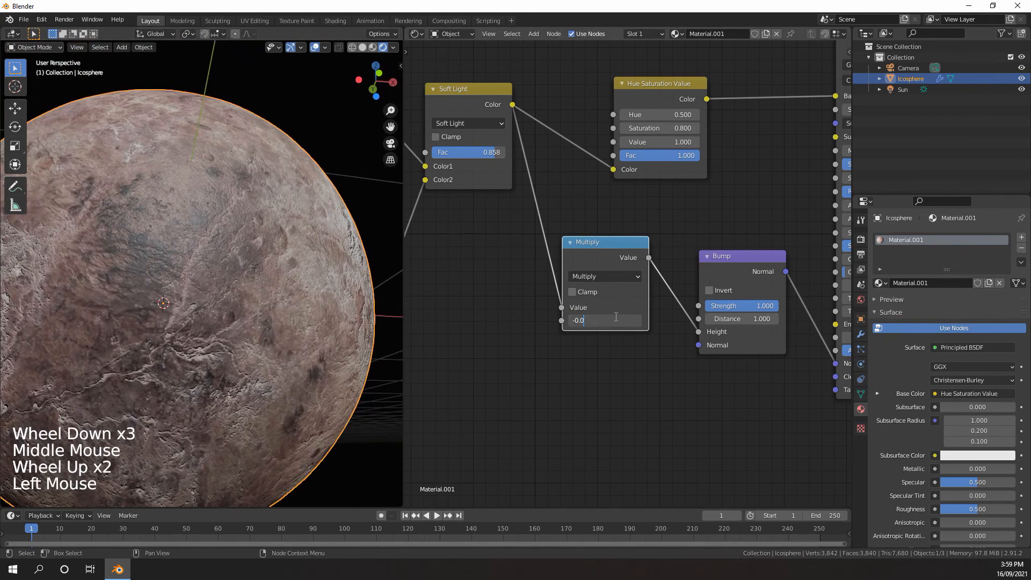
pyautogui.write('-0.005')
pyautogui.press('Return')
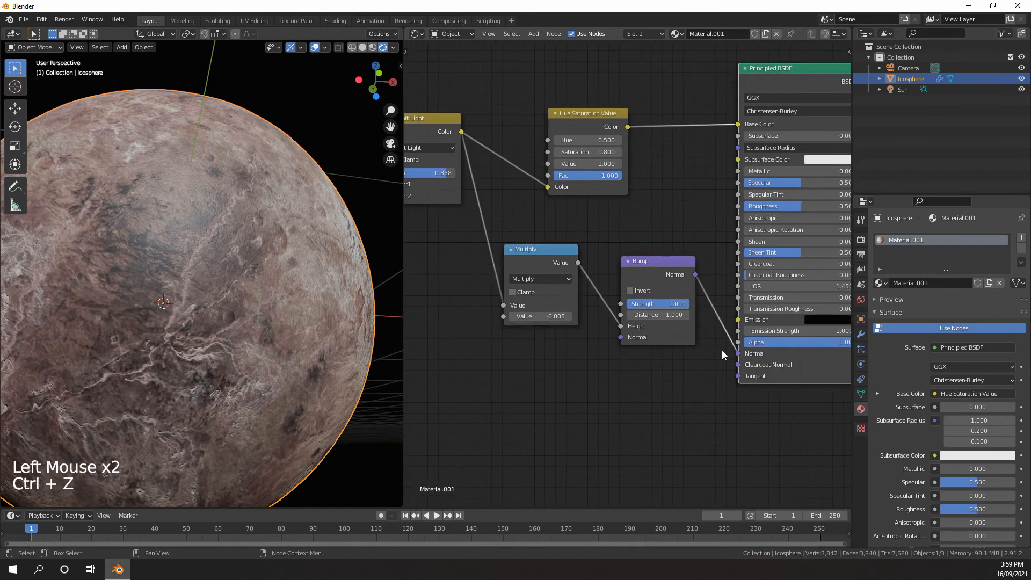
pyautogui.scroll(-3, 323, 328)
pyautogui.moveTo(347, 323); pyautogui.dragTo(312, 328, button='middle')
pyautogui.scroll(1, 311, 327)
pyautogui.moveTo(311, 327); pyautogui.dragTo(301, 333, button='middle')
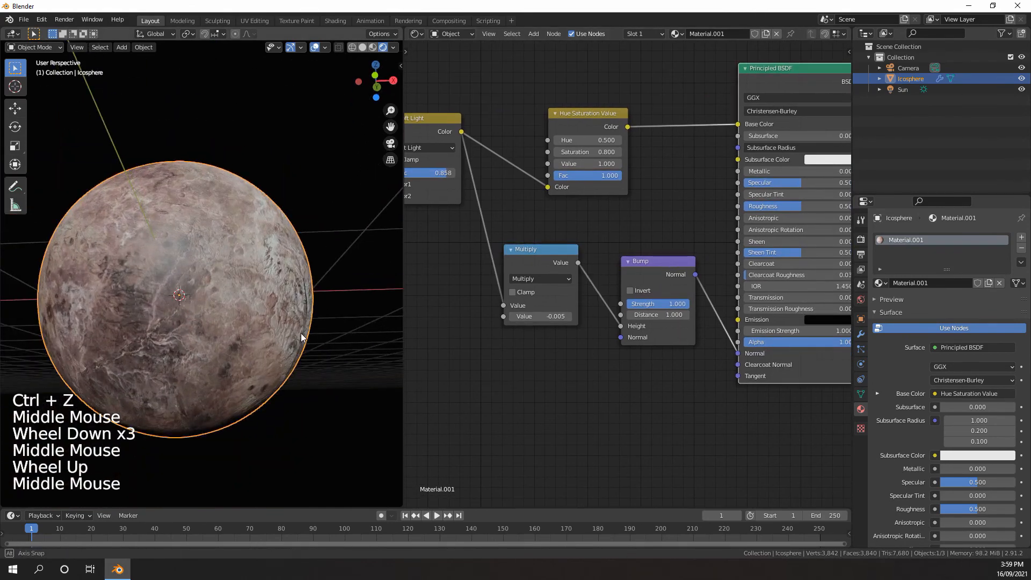
# Duplicate the eris image texture node below the original and link the Mapping node's Vector output to the copy's Vector input
pyautogui.keyDown('shift'); pyautogui.moveTo(537, 330); pyautogui.dragTo(617, 329, button='middle'); pyautogui.keyUp('shift')
pyautogui.keyDown('shift'); pyautogui.moveTo(617, 329); pyautogui.dragTo(741, 313, button='middle'); pyautogui.keyUp('shift')
pyautogui.scroll(-3, 575, 330)
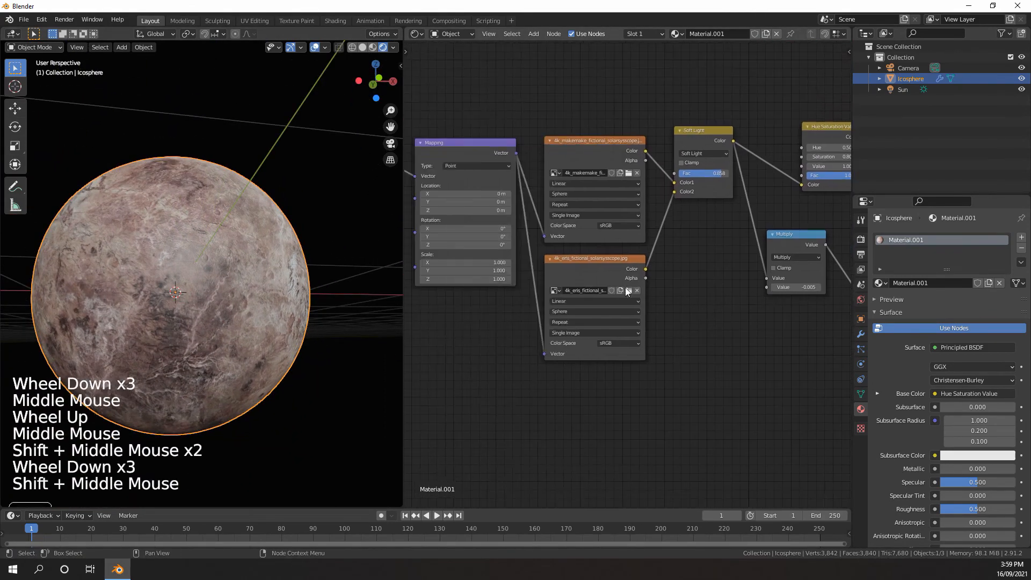
pyautogui.click(576, 271)
pyautogui.hotkey('shift', 'd')
pyautogui.click(466, 206)
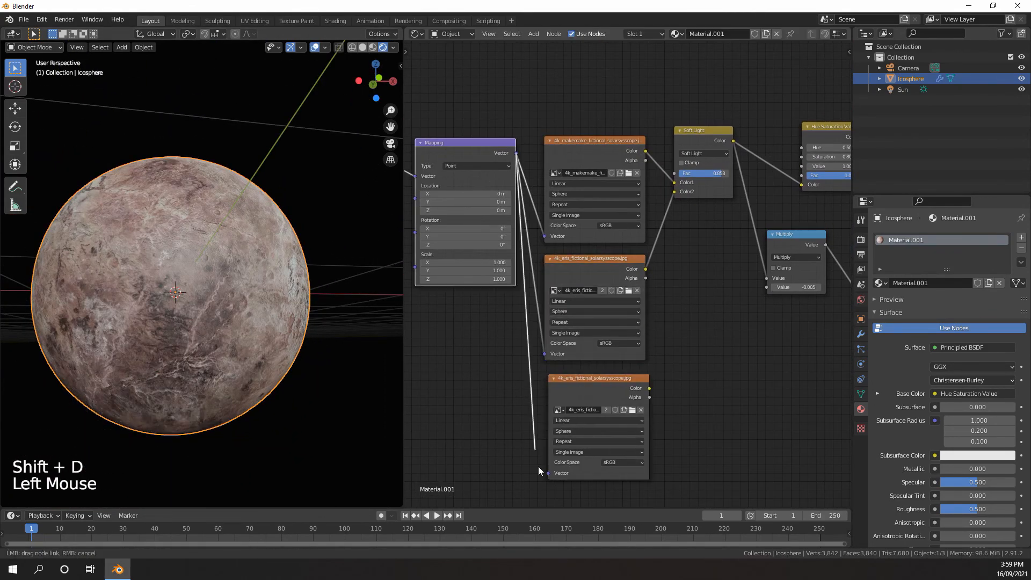
pyautogui.moveTo(670, 367); pyautogui.dragTo(572, 375, button='middle')
# Link the Color output of the duplicated texture node to the Bump node's Normal input
pyautogui.scroll(3, 572, 375)
pyautogui.moveTo(549, 398); pyautogui.dragTo(815, 293)
pyautogui.moveTo(713, 297); pyautogui.dragTo(717, 292, button='middle')
# Replace the image in the duplicated texture node with 5672_mars_6k_normal_JHT.jpg
pyautogui.moveTo(566, 366); pyautogui.dragTo(640, 308, button='middle')
pyautogui.moveTo(637, 366); pyautogui.dragTo(675, 317, button='middle')
pyautogui.scroll(3, 675, 317)
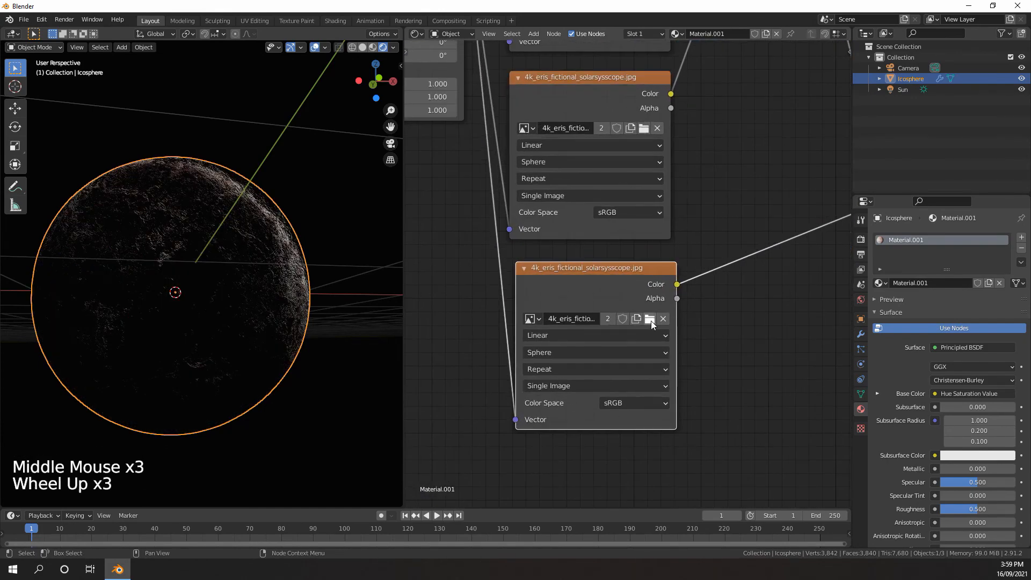
pyautogui.click(650, 320)
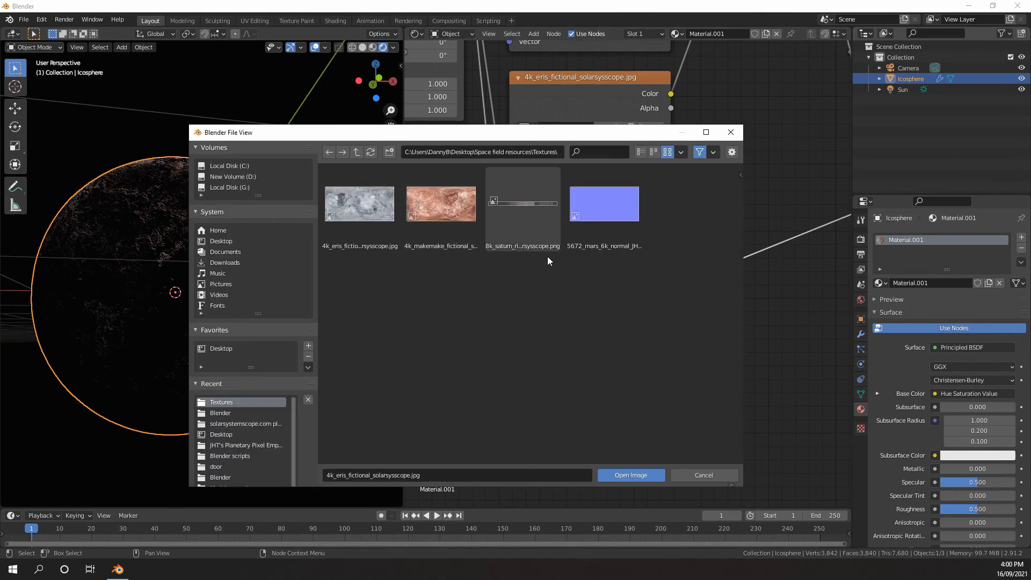
pyautogui.click(607, 216)
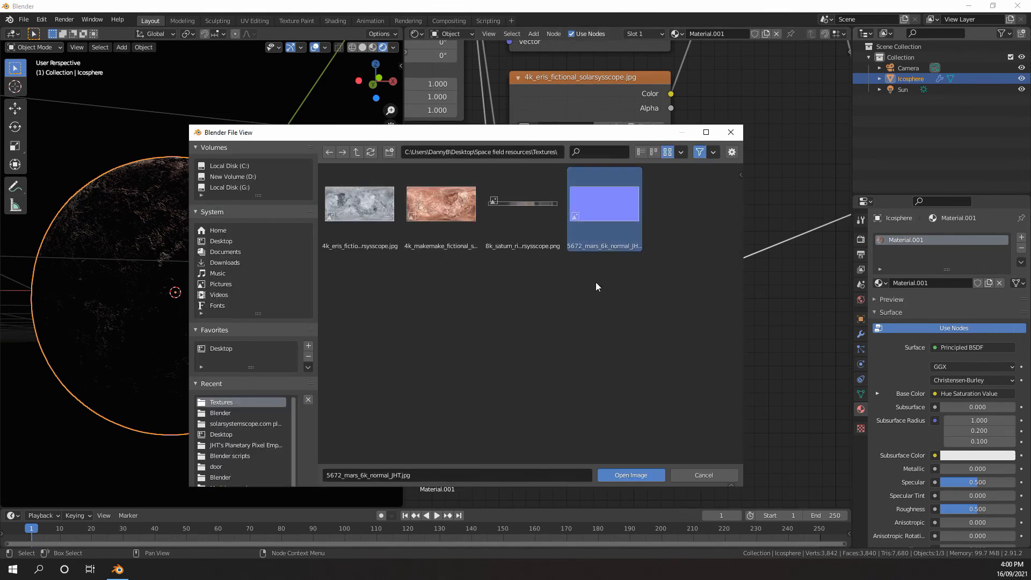
pyautogui.click(635, 475)
# Insert a Normal Map node on the link between the mars normal texture and the Bump node's Normal input
pyautogui.moveTo(650, 411); pyautogui.dragTo(653, 266, button='middle')
pyautogui.hotkey('shift', 'a')
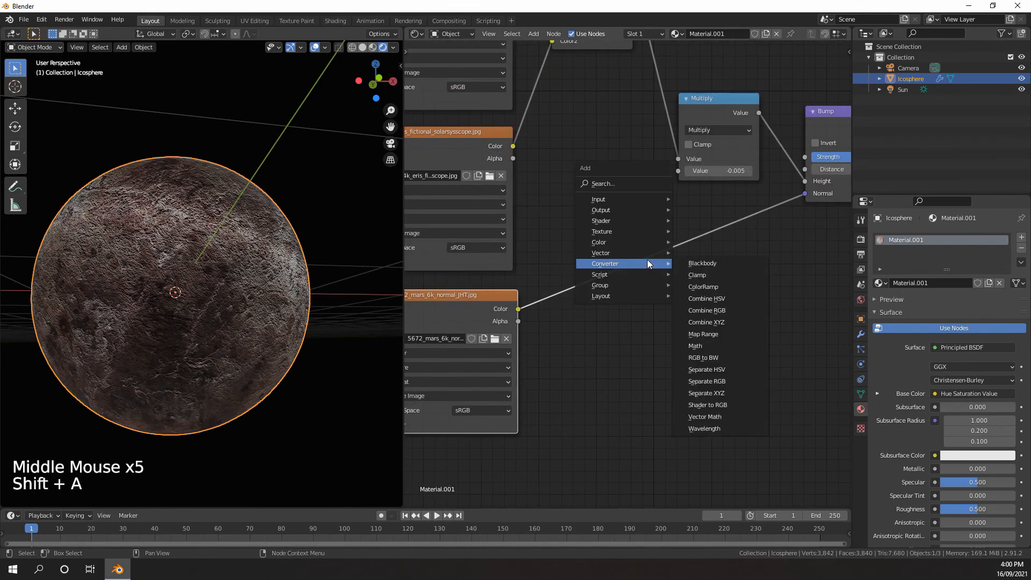
pyautogui.moveTo(626, 251)
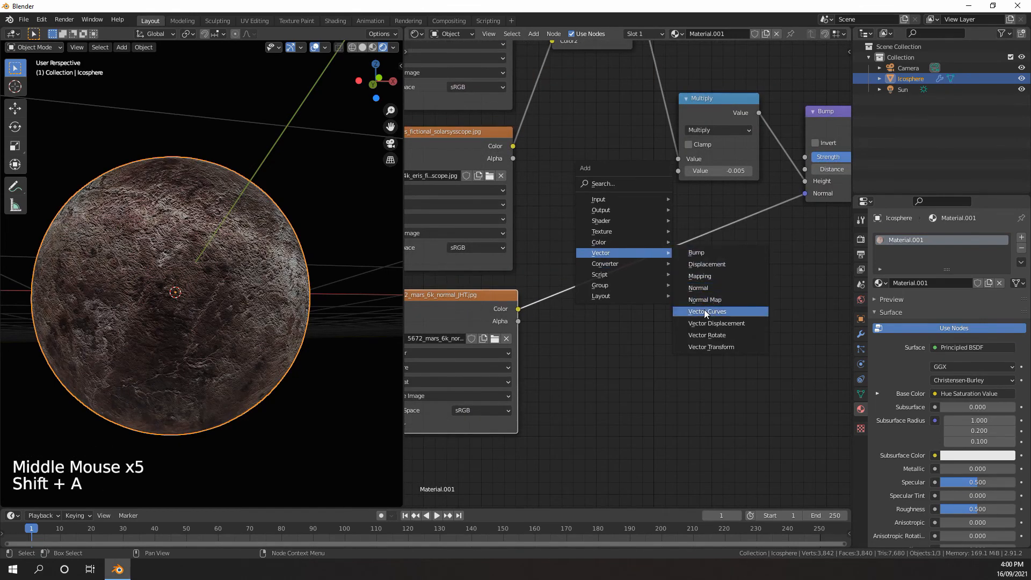
pyautogui.click(706, 300)
pyautogui.click(629, 215)
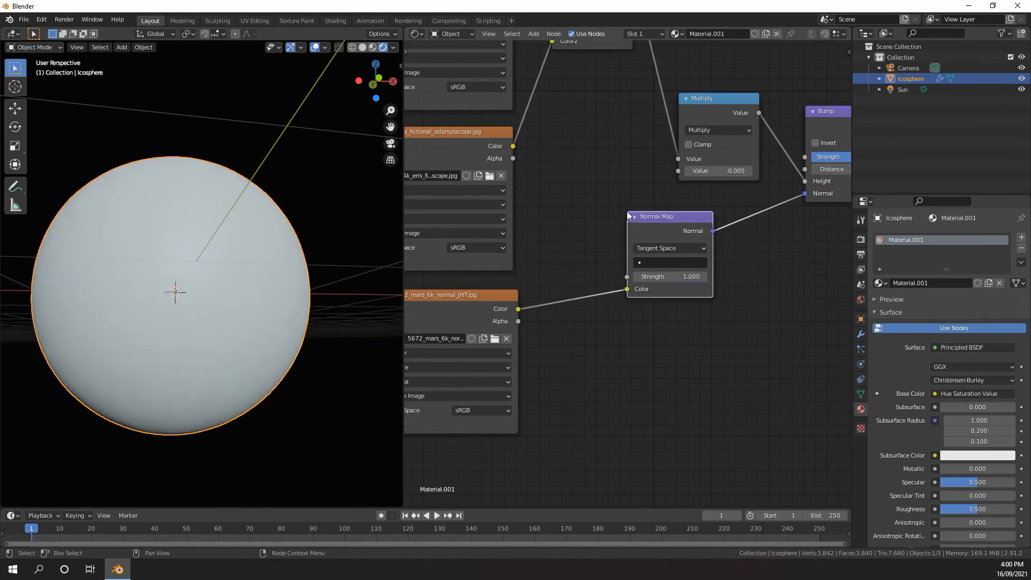
# Set the mars normal texture's color space to Non-Color
pyautogui.scroll(-2, 649, 240)
pyautogui.moveTo(763, 236); pyautogui.dragTo(672, 272, button='middle')
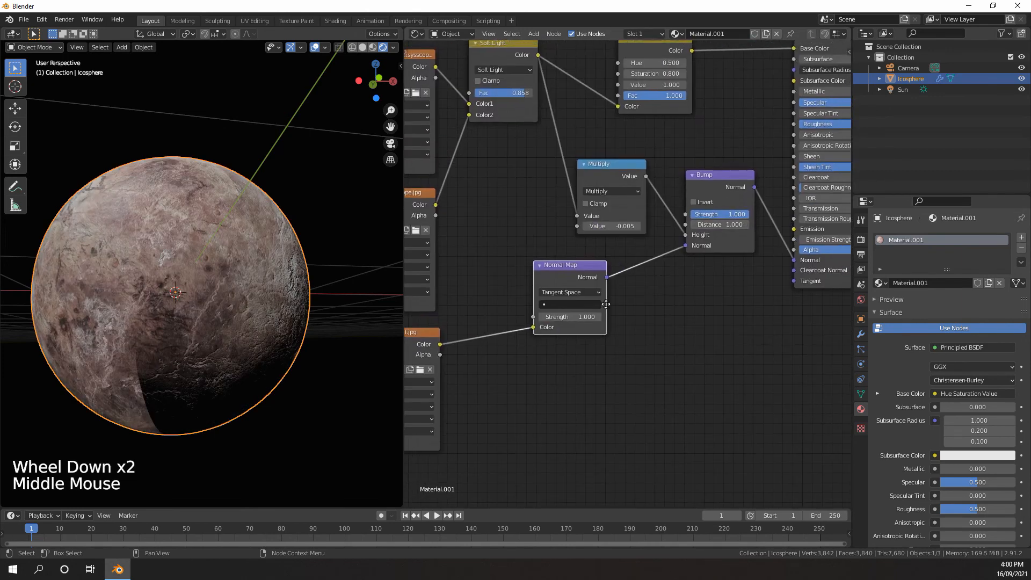
pyautogui.moveTo(606, 304); pyautogui.dragTo(612, 261, button='middle')
pyautogui.scroll(4, 586, 259)
pyautogui.scroll(1, 587, 259)
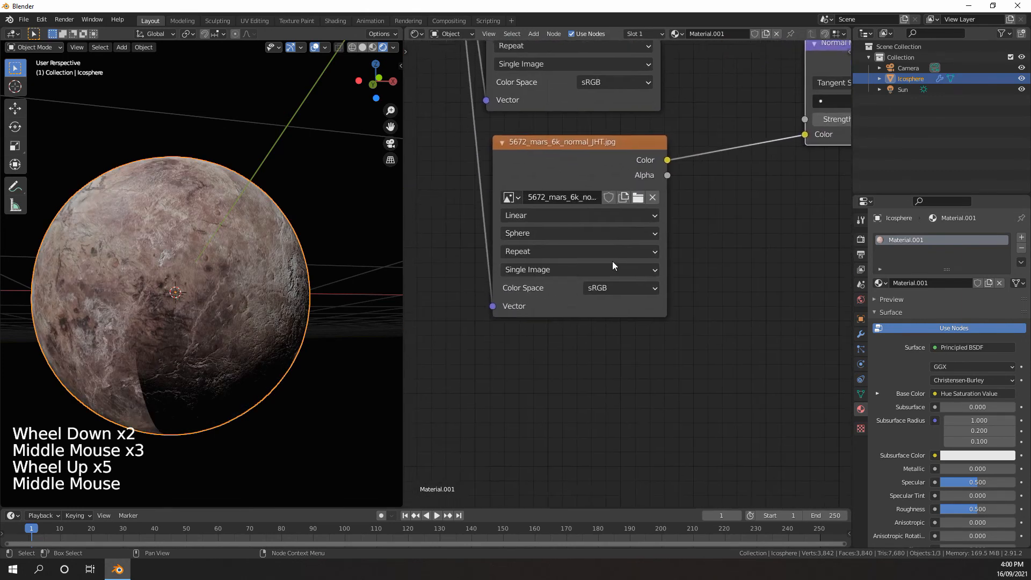
pyautogui.scroll(4, 612, 261)
pyautogui.click(601, 295)
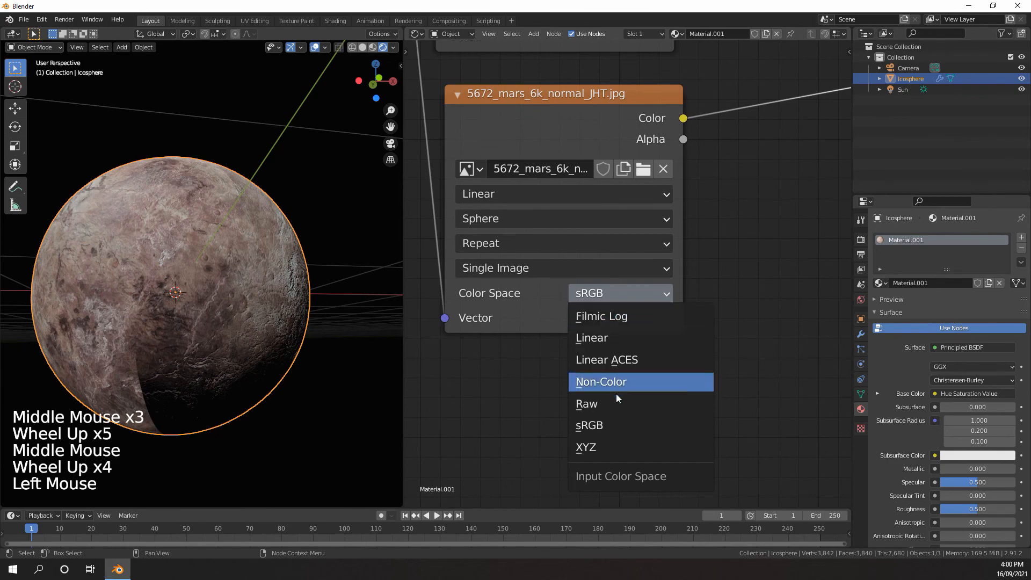
pyautogui.click(607, 383)
# Inspect the planet's shaded edge up close and set the Normal Map node's strength to 0
pyautogui.scroll(-5, 614, 381)
pyautogui.moveTo(614, 382); pyautogui.dragTo(590, 344, button='middle')
pyautogui.moveTo(591, 343)
pyautogui.mouseDown(button='middle')
pyautogui.moveTo(574, 305)
pyautogui.moveTo(484, 379)
pyautogui.mouseUp(button='middle')
pyautogui.scroll(3, 485, 379)
pyautogui.moveTo(385, 327); pyautogui.dragTo(285, 306, button='middle')
pyautogui.scroll(2, 202, 323)
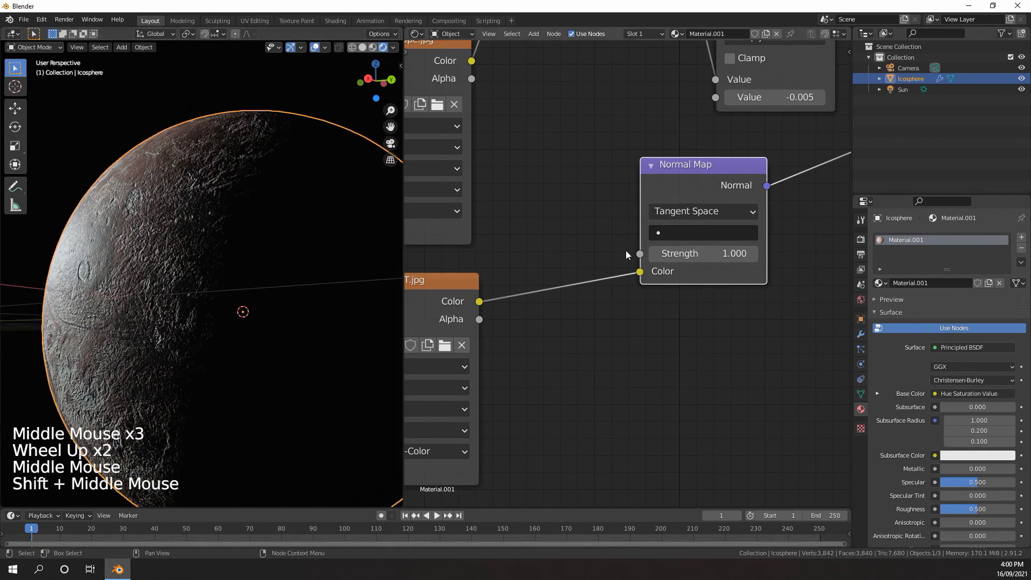
pyautogui.scroll(-5, 626, 251)
pyautogui.moveTo(760, 190); pyautogui.dragTo(679, 240, button='middle')
pyautogui.scroll(-3, 691, 220)
pyautogui.scroll(5, 633, 252)
pyautogui.click(541, 334)
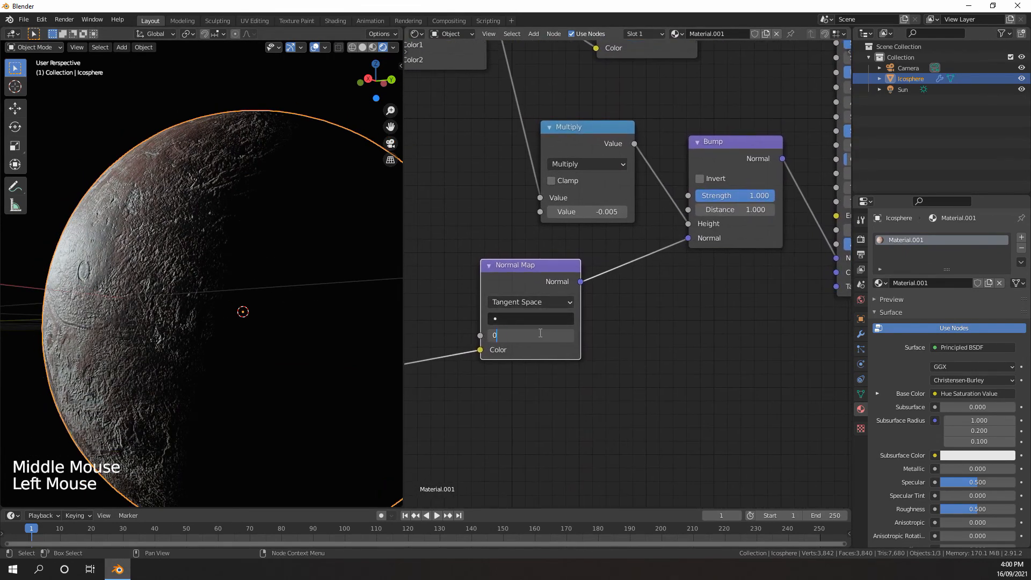
pyautogui.write('0')
pyautogui.press('Return')
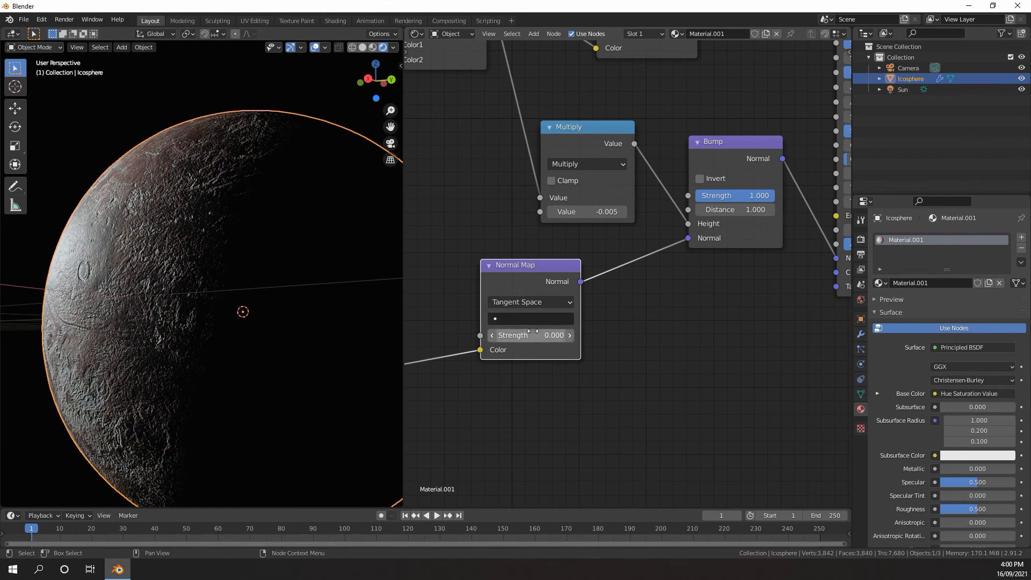
pyautogui.moveTo(537, 335)
pyautogui.mouseDown()
pyautogui.moveTo(596, 335)
pyautogui.moveTo(537, 335)
pyautogui.mouseUp()
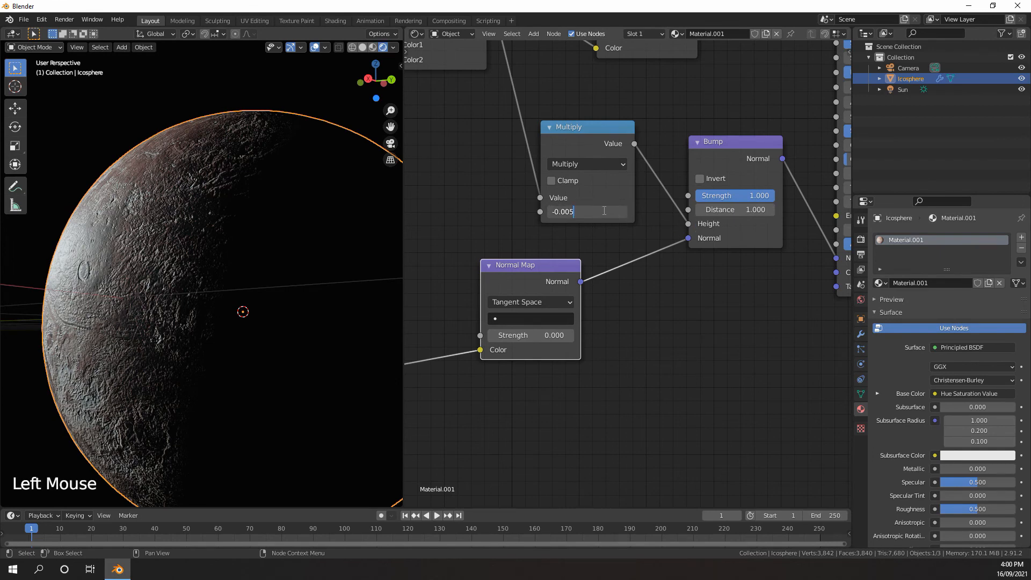
# Weaken the bump by setting the Multiply node's second value to -0.002 and finally to -0.001
pyautogui.press('Return')
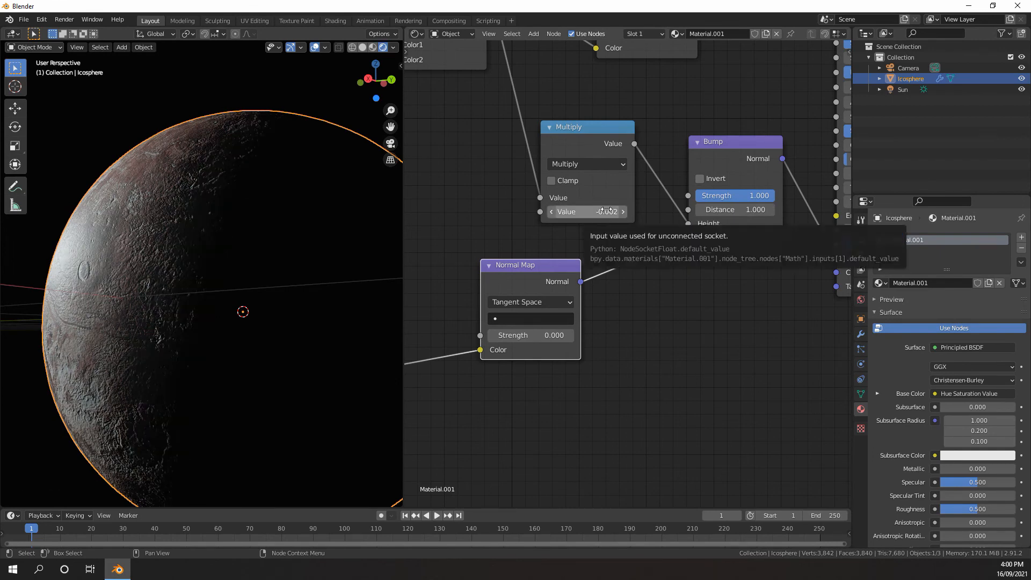
pyautogui.doubleClick(609, 210)
pyautogui.press('BackSpace')
pyautogui.write('1')
pyautogui.press('Return')
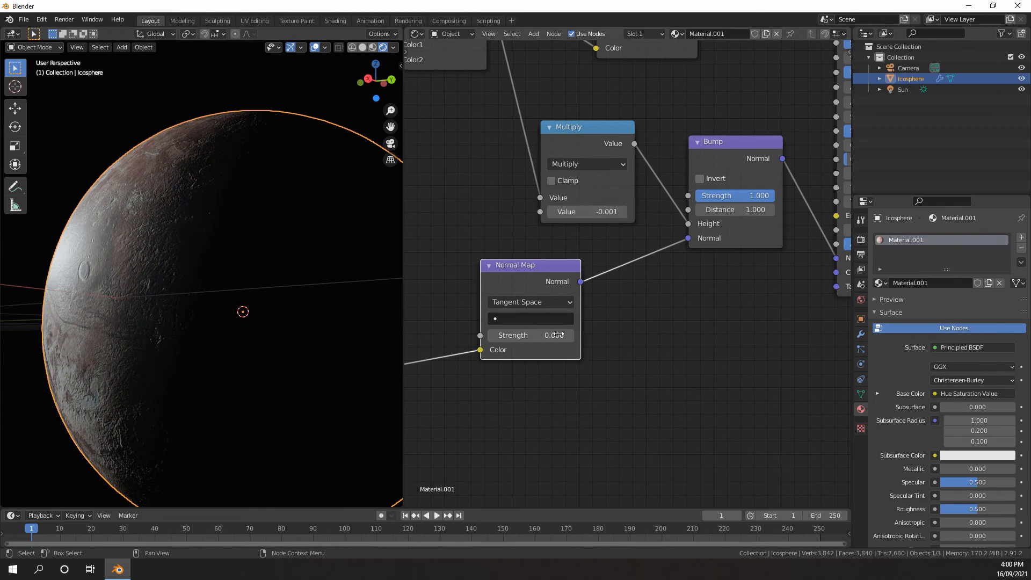
pyautogui.moveTo(551, 344); pyautogui.dragTo(573, 320, button='middle')
pyautogui.moveTo(235, 328); pyautogui.dragTo(239, 347, button='middle')
pyautogui.click(625, 188)
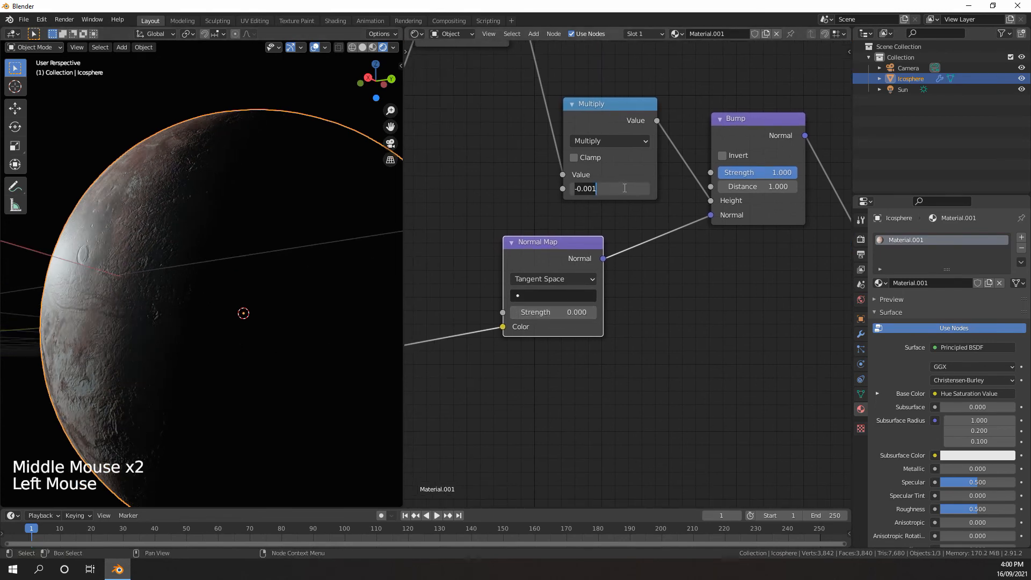
pyautogui.write('1')
pyautogui.press('Return')
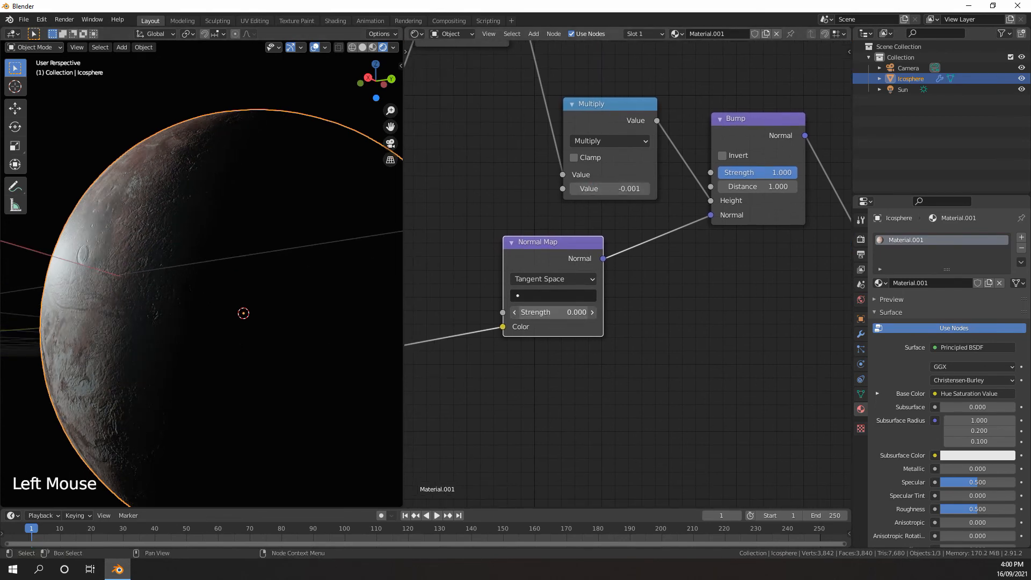
# Set the Normal Map node's strength to 3.4 and examine the craters on the planet up close
pyautogui.moveTo(612, 312)
pyautogui.mouseDown()
pyautogui.moveTo(531, 312)
pyautogui.moveTo(618, 312)
pyautogui.mouseUp()
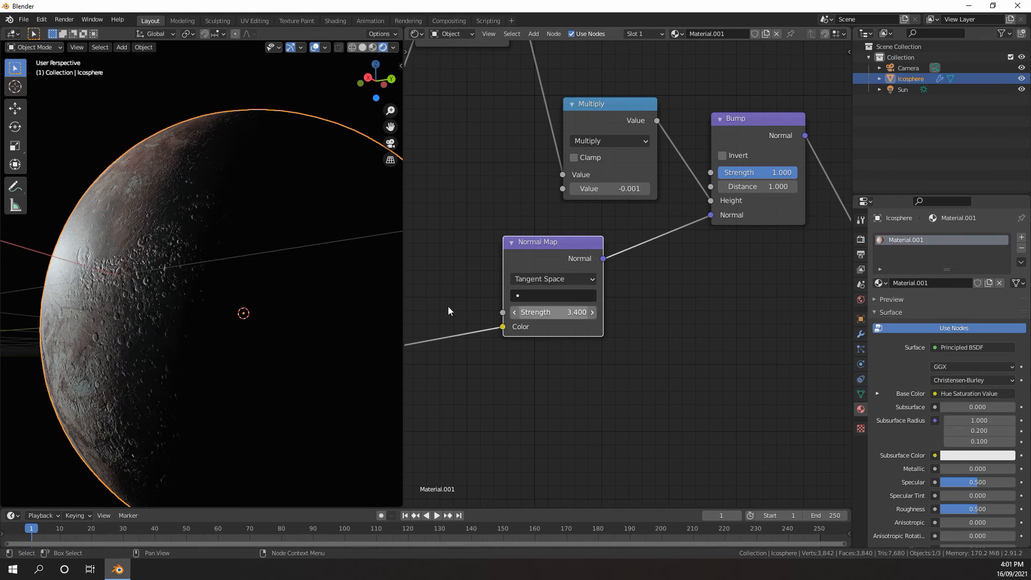
pyautogui.moveTo(343, 293); pyautogui.dragTo(294, 283, button='middle')
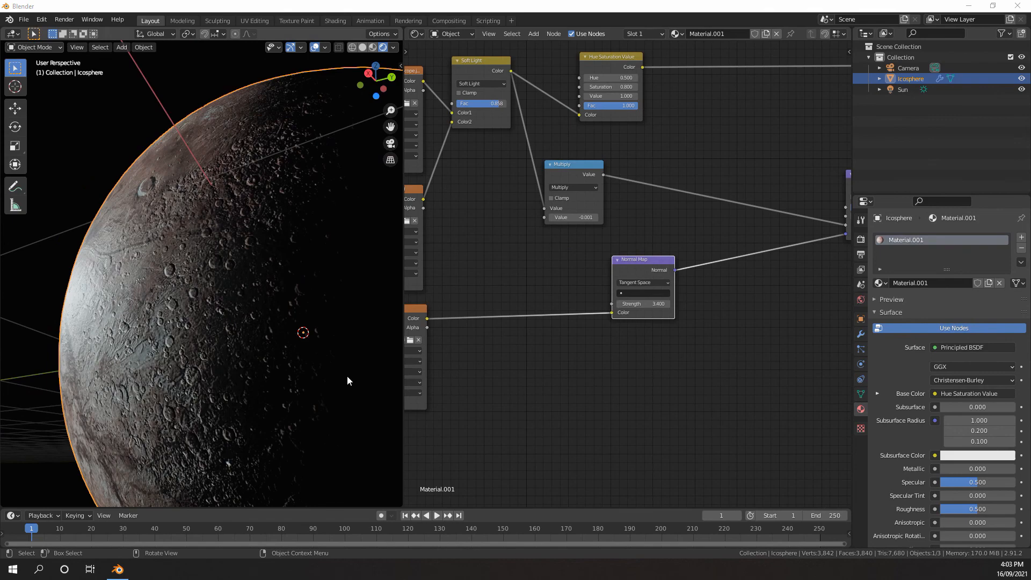
pyautogui.moveTo(347, 378); pyautogui.dragTo(198, 315, button='middle')
pyautogui.scroll(1, 188, 311)
pyautogui.scroll(-1, 176, 307)
pyautogui.scroll(1, 184, 295)
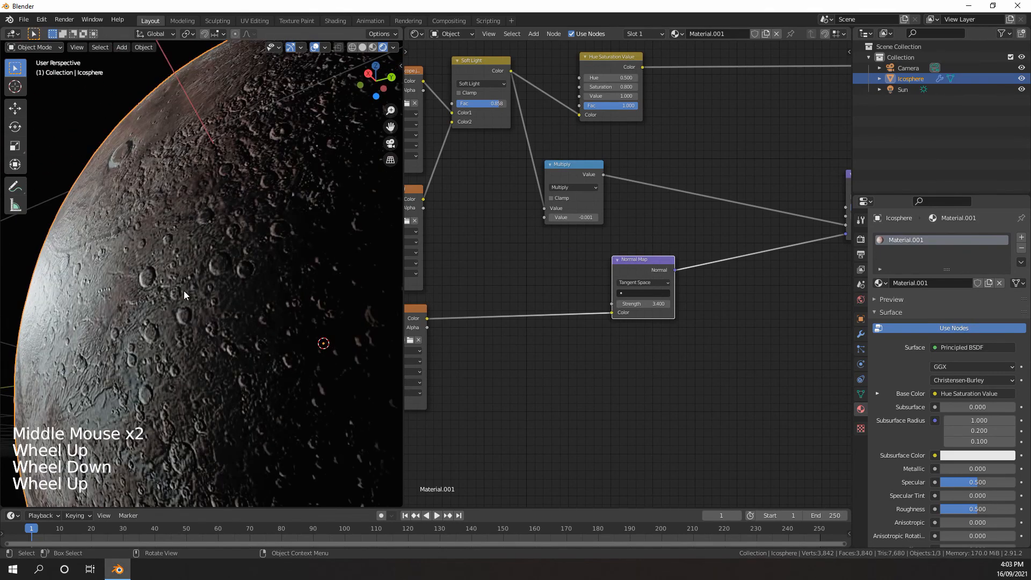
# Move the Normal Map node farther from the mars normal texture and insert a Combine RGB node on the link between them
pyautogui.scroll(-2, 555, 349)
pyautogui.moveTo(558, 348); pyautogui.dragTo(601, 325, button='middle')
pyautogui.moveTo(653, 259); pyautogui.dragTo(724, 252)
pyautogui.moveTo(571, 274); pyautogui.dragTo(614, 276, button='middle')
pyautogui.scroll(1, 604, 266)
pyautogui.hotkey('shift', 'a')
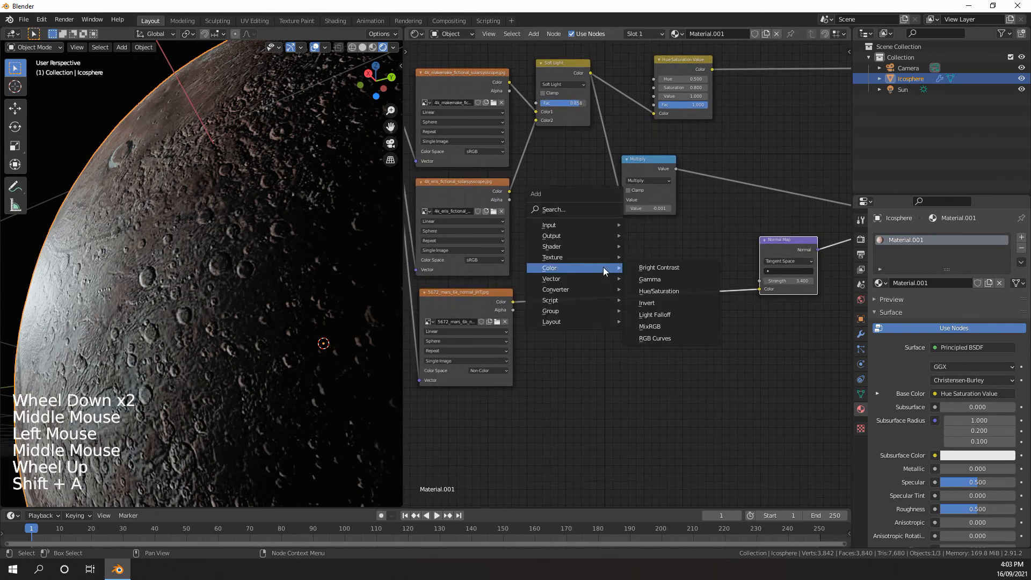
pyautogui.moveTo(562, 288)
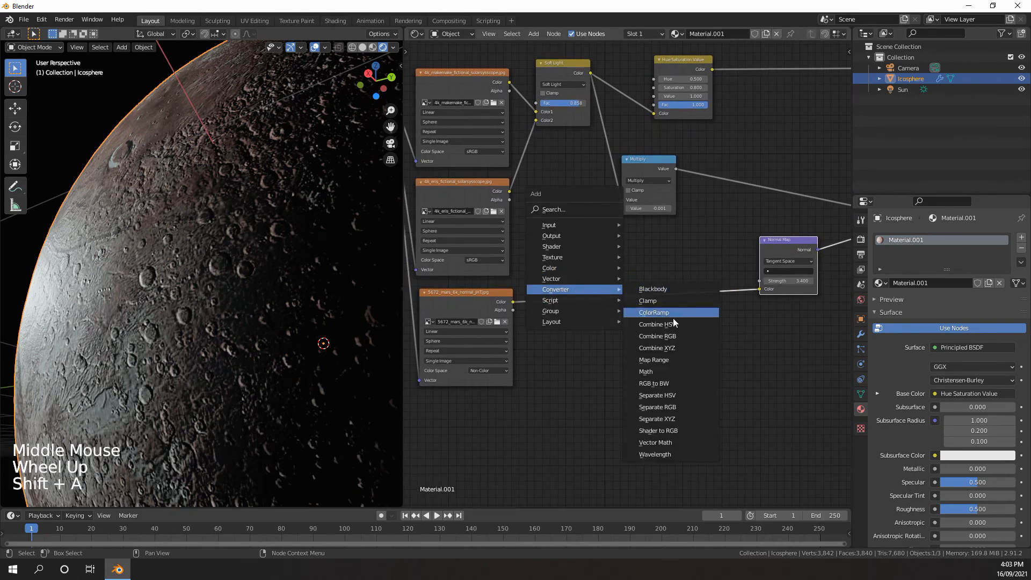
pyautogui.click(659, 337)
pyautogui.click(646, 287)
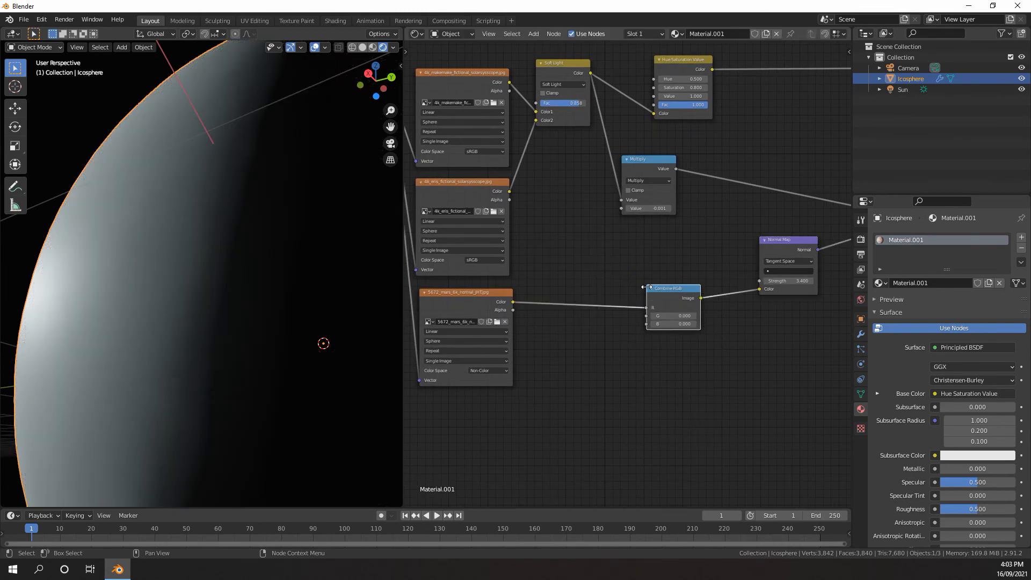
# Insert a Separate RGB node before Combine RGB and link its G and B outputs to the matching G and B inputs
pyautogui.hotkey('shift', 'a')
pyautogui.moveTo(646, 286)
pyautogui.click(700, 405)
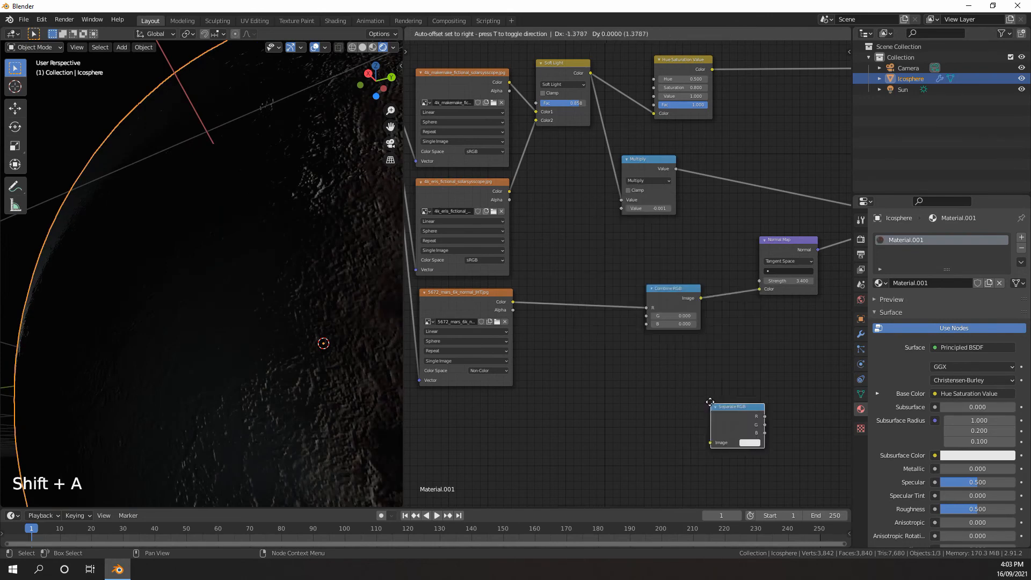
pyautogui.click(571, 301)
pyautogui.scroll(6, 604, 310)
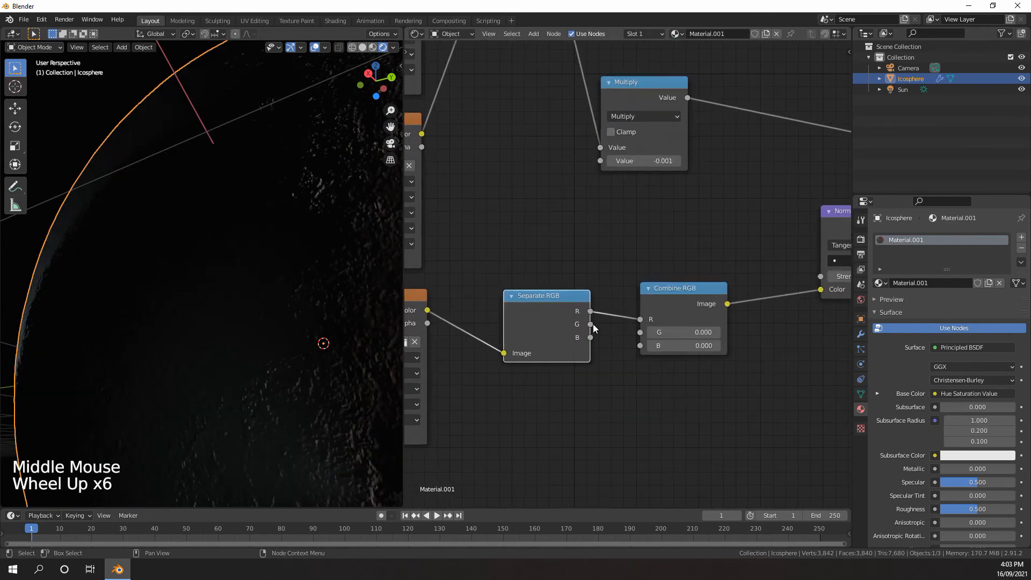
pyautogui.moveTo(591, 324); pyautogui.dragTo(639, 346)
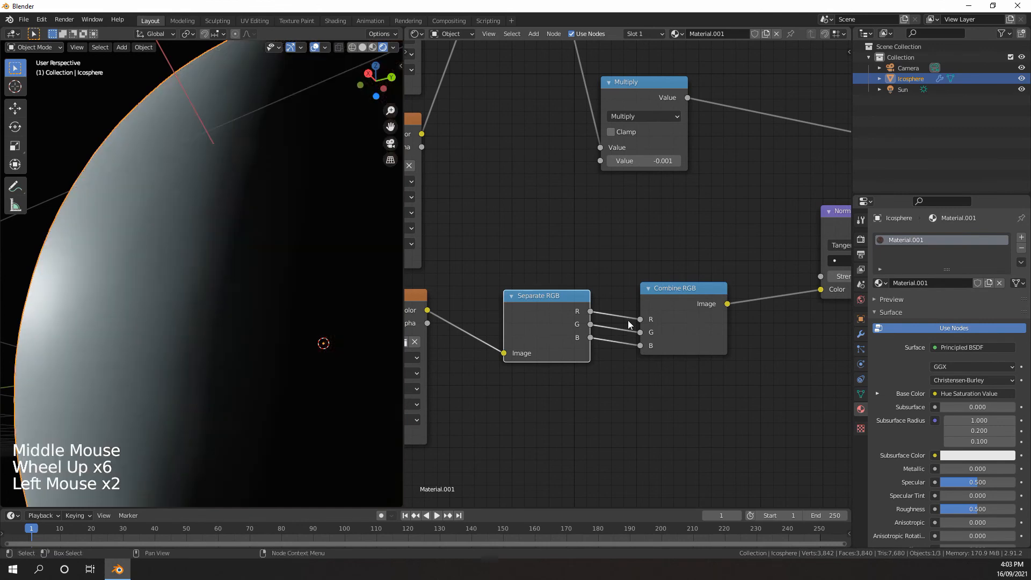
# Insert an Invert node on the G channel link between Separate RGB and Combine RGB
pyautogui.hotkey('shift', 'a')
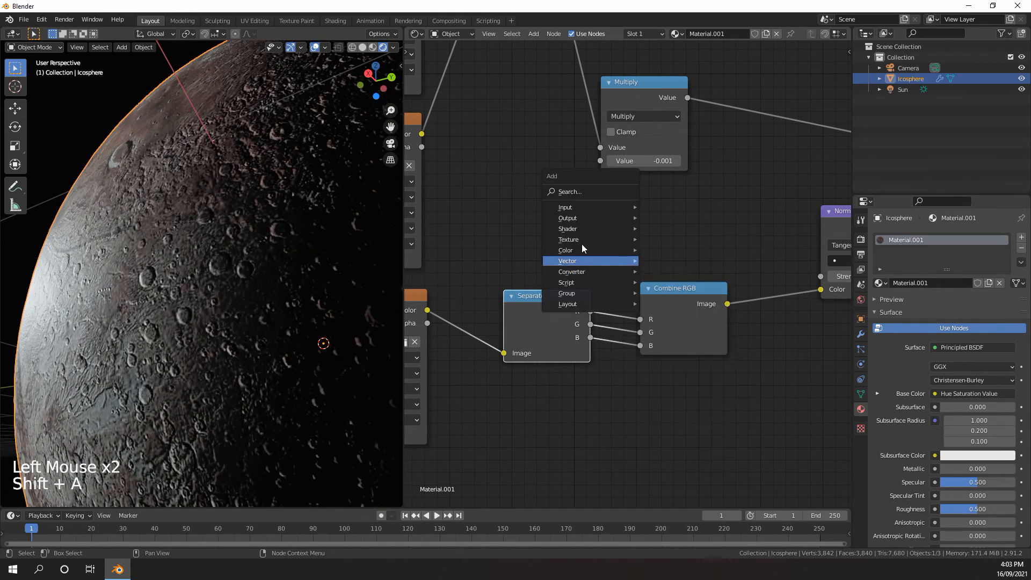
pyautogui.moveTo(570, 251)
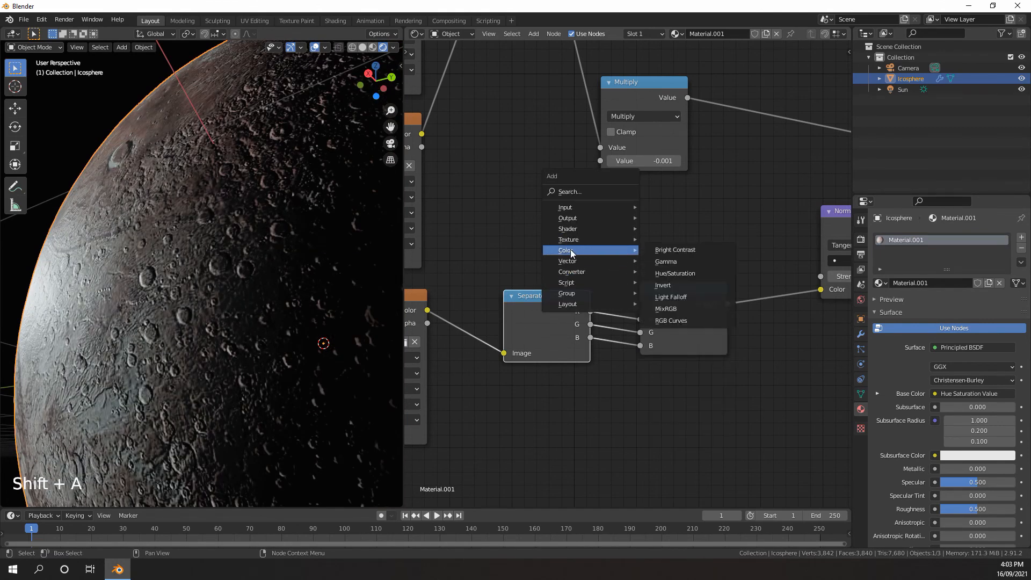
pyautogui.click(666, 285)
pyautogui.click(607, 323)
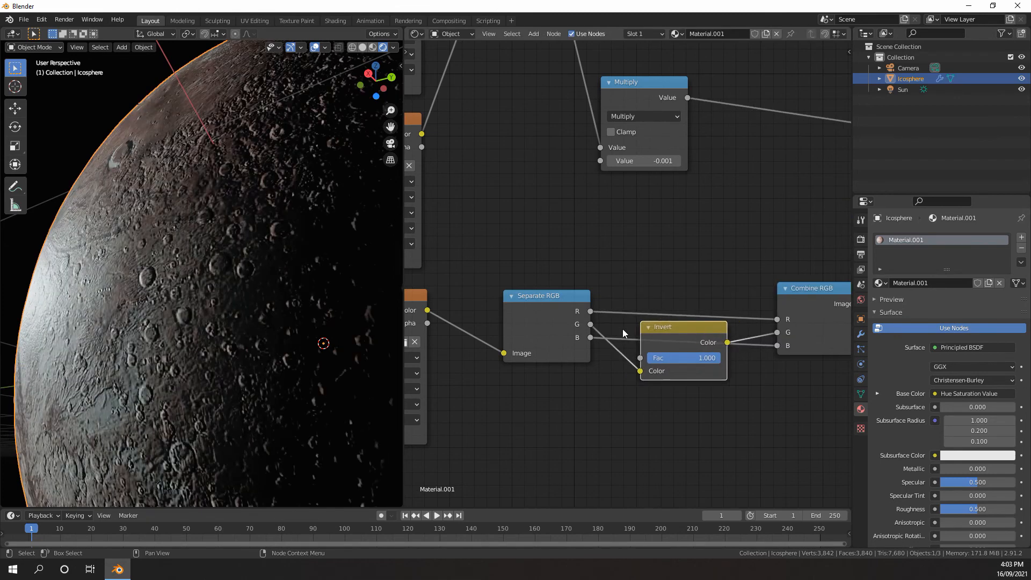
pyautogui.moveTo(688, 360); pyautogui.dragTo(722, 361)
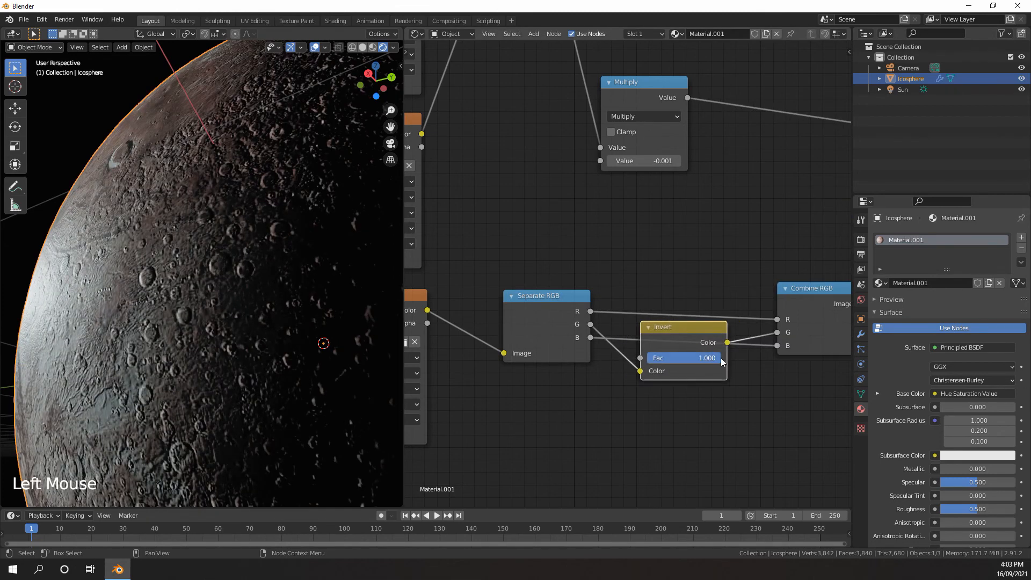
# Duplicate the Invert node onto the R channel link, using Fac 1 for the R channel and Fac 0 for the G channel
pyautogui.scroll(-7, 722, 361)
pyautogui.moveTo(721, 362); pyautogui.dragTo(709, 373, button='middle')
pyautogui.scroll(7, 708, 373)
pyautogui.moveTo(709, 373); pyautogui.dragTo(660, 323, button='middle')
pyautogui.scroll(4, 660, 322)
pyautogui.moveTo(615, 321); pyautogui.dragTo(551, 392)
pyautogui.hotkey('shift', 'd')
pyautogui.click(598, 267)
pyautogui.moveTo(617, 272)
pyautogui.mouseDown()
pyautogui.moveTo(517, 273)
pyautogui.moveTo(617, 272)
pyautogui.mouseUp()
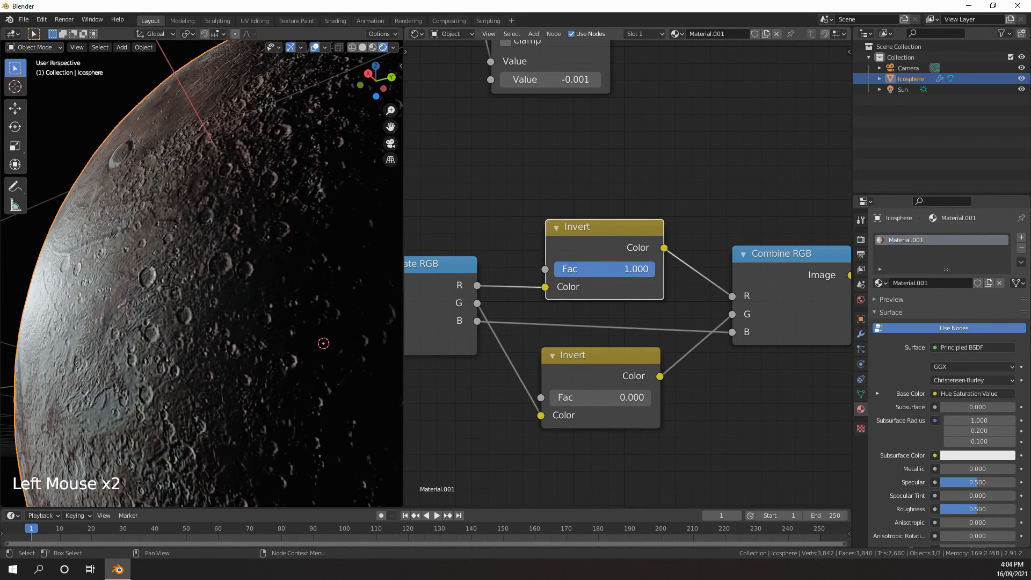
# Align the R channel's Invert node above the G channel's and move the G channel's Invert node farther down
pyautogui.moveTo(610, 236); pyautogui.dragTo(606, 246)
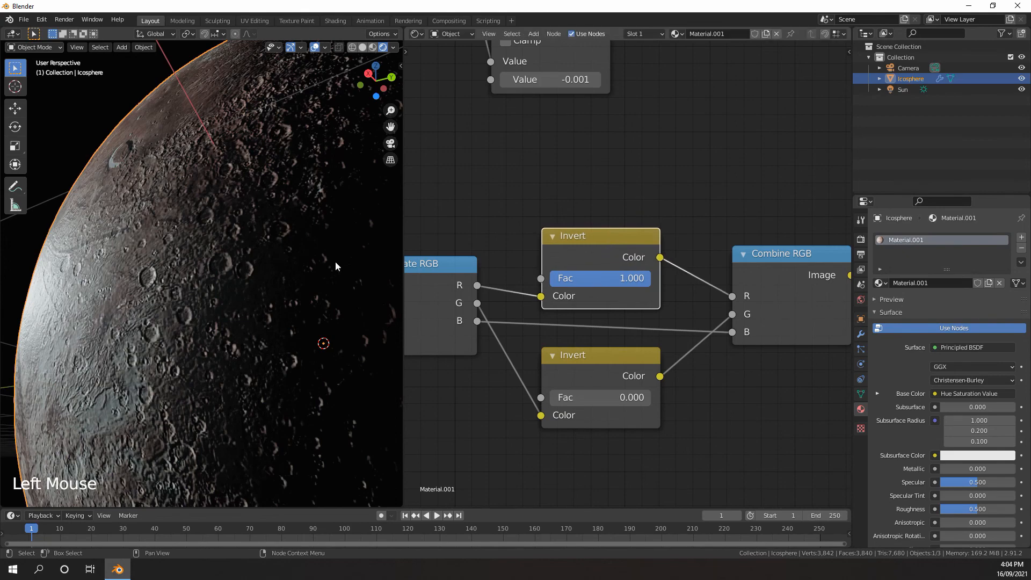
pyautogui.scroll(-3, 335, 261)
pyautogui.moveTo(335, 261); pyautogui.dragTo(243, 266, button='middle')
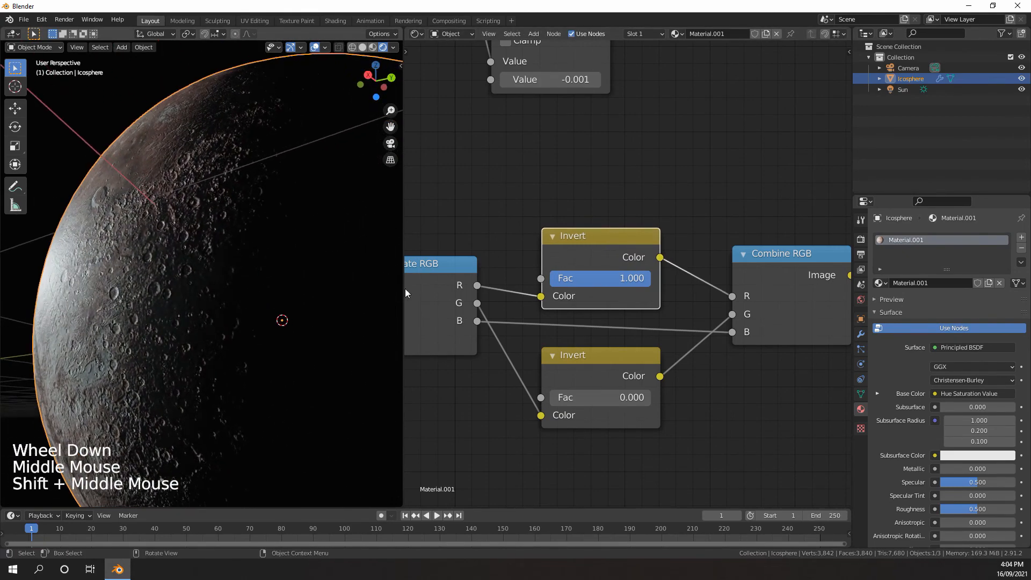
pyautogui.moveTo(602, 360); pyautogui.dragTo(605, 396)
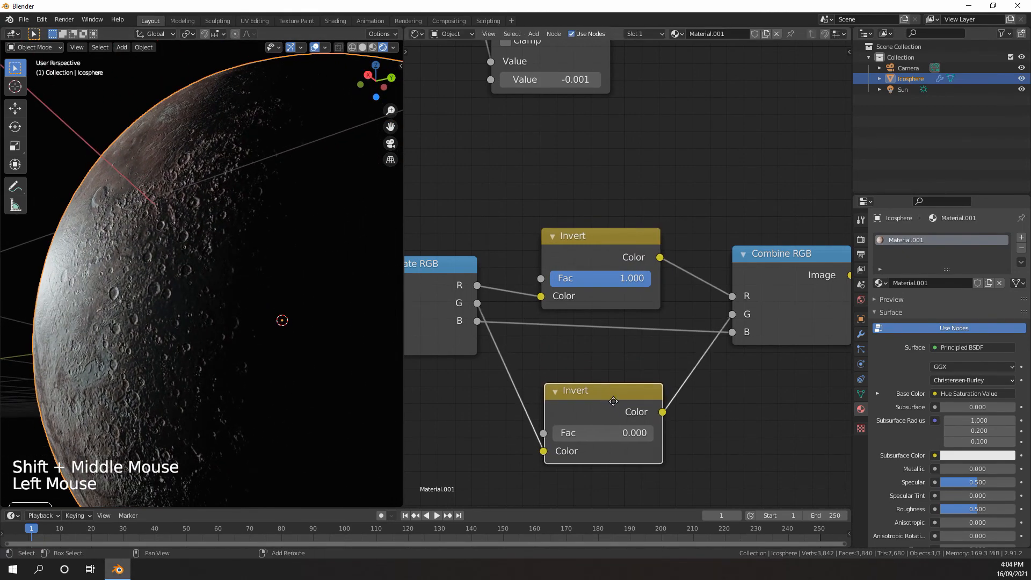
# Try a duplicate Invert node on the B channel link and remove it while keeping B connected to Combine RGB
pyautogui.hotkey('shift', 'd')
pyautogui.click(463, 323)
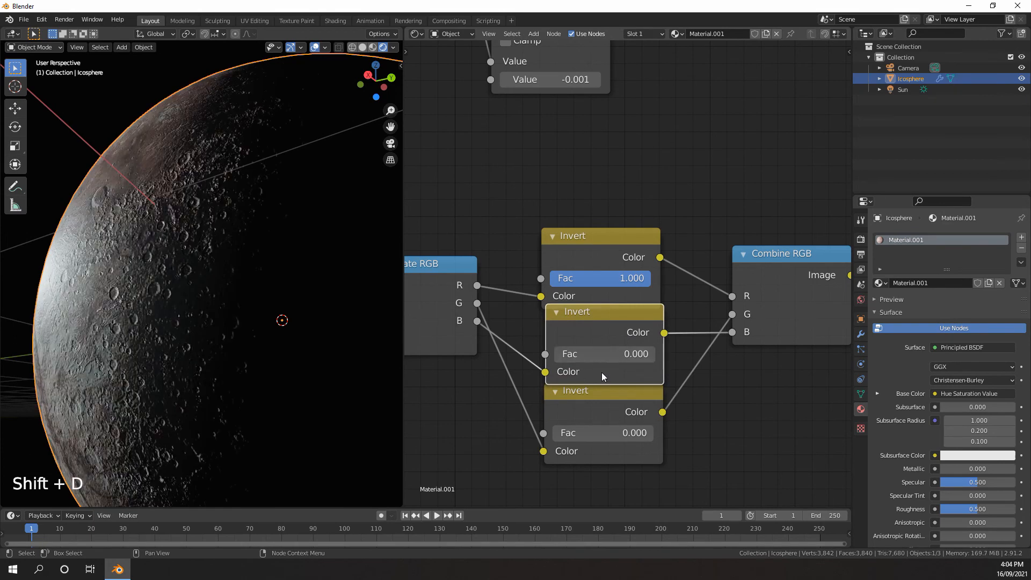
pyautogui.moveTo(604, 353)
pyautogui.mouseDown()
pyautogui.moveTo(652, 354)
pyautogui.moveTo(560, 349)
pyautogui.mouseUp()
pyautogui.moveTo(609, 313); pyautogui.dragTo(612, 329)
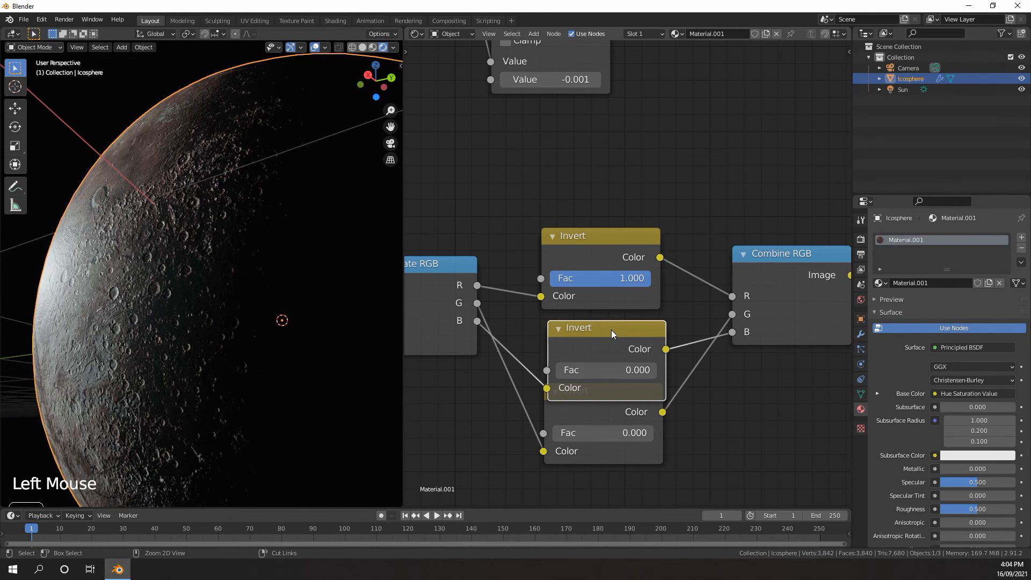
pyautogui.hotkey('ctrl', 'Delete')
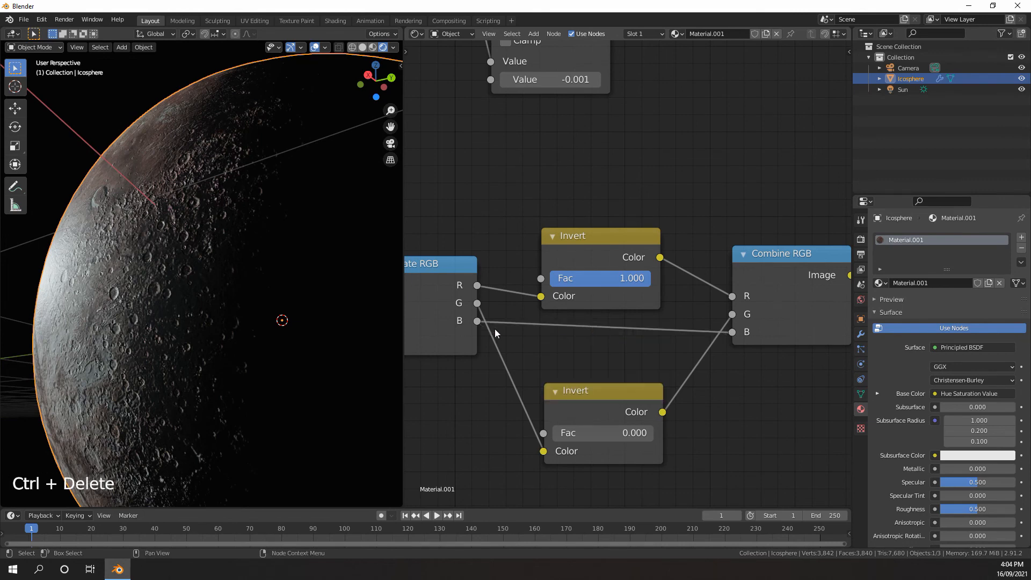
# Move the G channel's Invert node up and slightly closer to Combine RGB, just below the R channel's Invert node
pyautogui.scroll(-3, 565, 331)
pyautogui.moveTo(565, 331); pyautogui.dragTo(565, 335, button='middle')
pyautogui.click(623, 369)
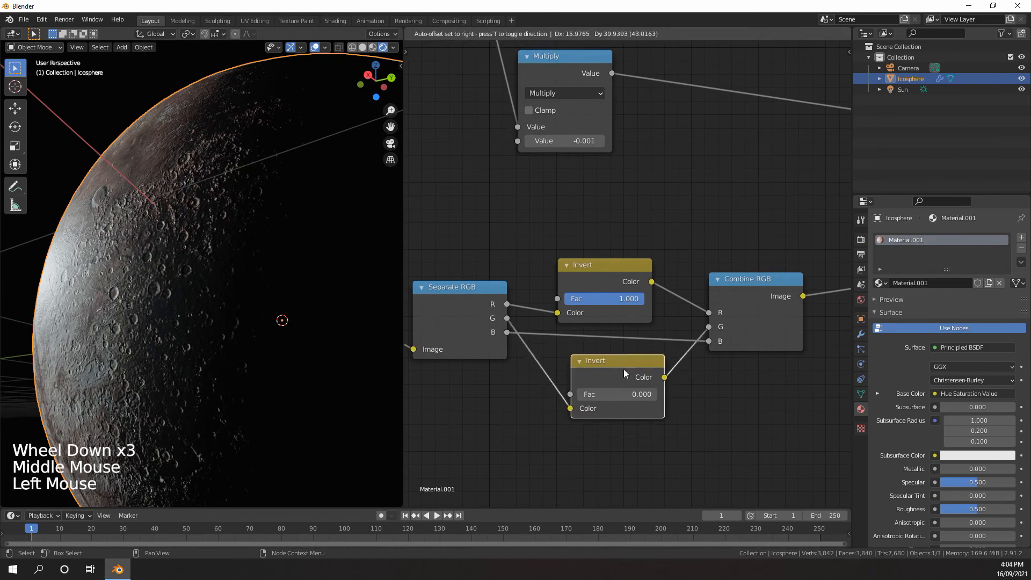
pyautogui.moveTo(269, 279); pyautogui.dragTo(209, 302, button='middle')
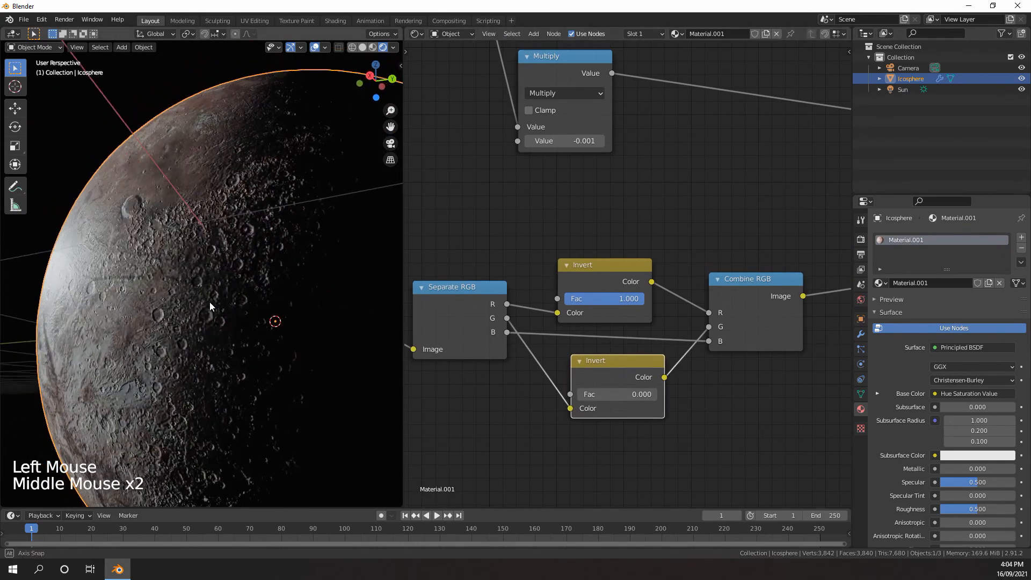
# Adjust the Normal Map node's Strength to 1.300, checking the craters on the planet
pyautogui.scroll(-10, 608, 297)
pyautogui.moveTo(601, 296); pyautogui.dragTo(514, 308, button='middle')
pyautogui.scroll(7, 634, 282)
pyautogui.scroll(6, 557, 303)
pyautogui.moveTo(637, 281)
pyautogui.mouseDown(button='middle')
pyautogui.moveTo(540, 296)
pyautogui.moveTo(644, 299)
pyautogui.mouseUp(button='middle')
pyautogui.scroll(3, 638, 306)
pyautogui.moveTo(638, 313); pyautogui.dragTo(623, 312)
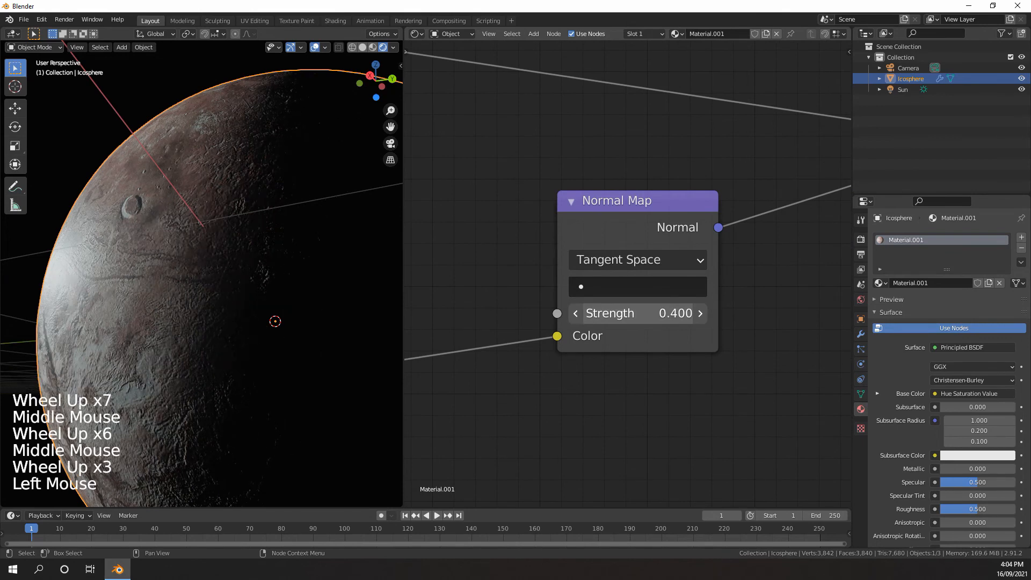
pyautogui.moveTo(397, 309); pyautogui.dragTo(258, 314, button='middle')
pyautogui.scroll(1, 338, 303)
pyautogui.scroll(-1, 287, 306)
pyautogui.scroll(-4, 270, 309)
pyautogui.scroll(3, 241, 311)
pyautogui.scroll(-1, 258, 314)
pyautogui.click(572, 435)
pyautogui.scroll(-7, 573, 436)
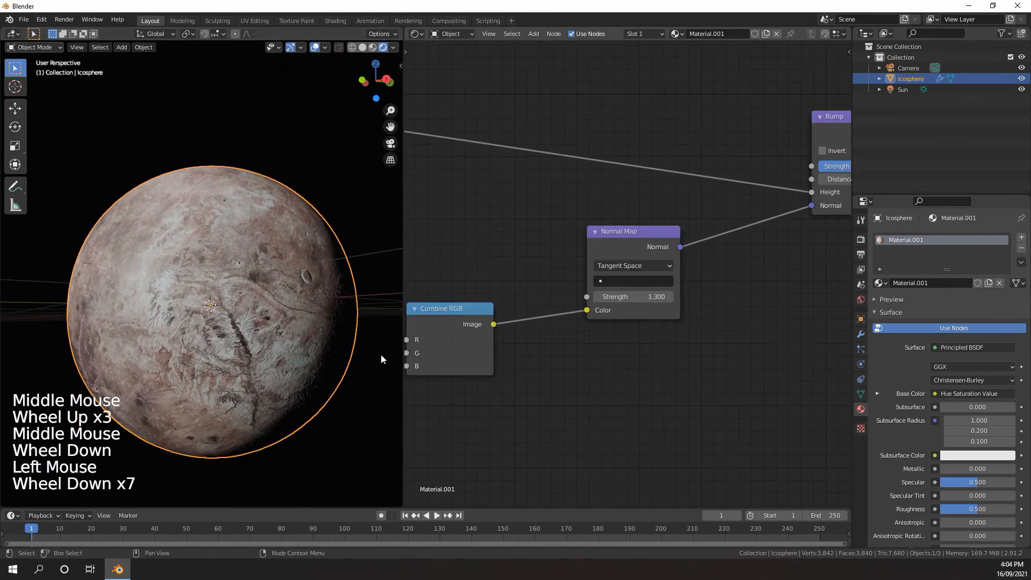
# Inspect the planet's surface from several angles and distances and review the whole material node tree
pyautogui.moveTo(381, 354); pyautogui.dragTo(322, 347, button='middle')
pyautogui.scroll(-4, 322, 346)
pyautogui.moveTo(322, 346); pyautogui.dragTo(231, 333, button='middle')
pyautogui.scroll(-13, 598, 320)
pyautogui.scroll(-2, 610, 301)
pyautogui.scroll(6, 584, 328)
pyautogui.moveTo(610, 302); pyautogui.dragTo(753, 351, button='middle')
pyautogui.scroll(-4, 607, 309)
pyautogui.scroll(15, 713, 336)
pyautogui.moveTo(258, 293)
pyautogui.mouseDown(button='middle')
pyautogui.moveTo(272, 294)
pyautogui.moveTo(242, 287)
pyautogui.mouseUp(button='middle')
pyautogui.scroll(3, 241, 290)
pyautogui.scroll(-3, 241, 290)
pyautogui.moveTo(242, 293); pyautogui.dragTo(262, 308, button='middle')
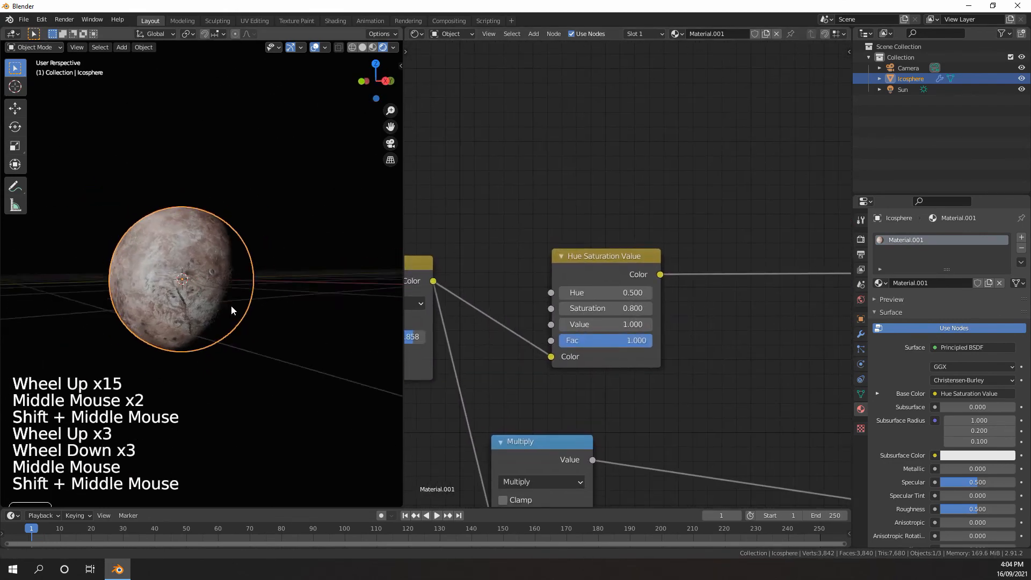
pyautogui.scroll(-17, 607, 344)
pyautogui.moveTo(605, 352); pyautogui.dragTo(566, 361, button='middle')
pyautogui.scroll(6, 228, 264)
pyautogui.scroll(-3, 217, 244)
pyautogui.keyDown('shift'); pyautogui.moveTo(217, 245); pyautogui.dragTo(211, 257, button='middle'); pyautogui.keyUp('shift')
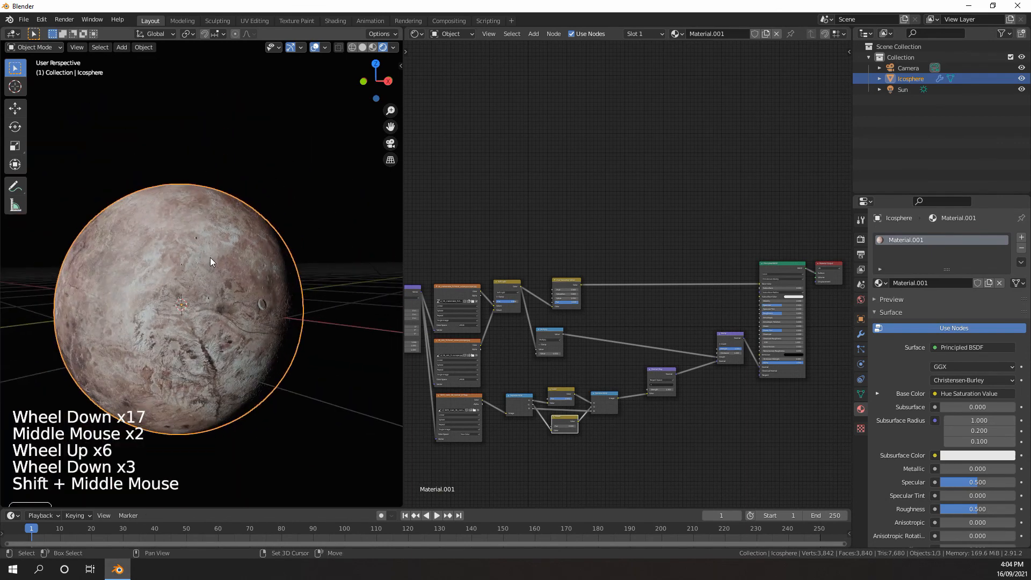
pyautogui.keyDown('shift'); pyautogui.scroll(1, 212, 256); pyautogui.keyUp('shift')
pyautogui.scroll(2, 217, 244)
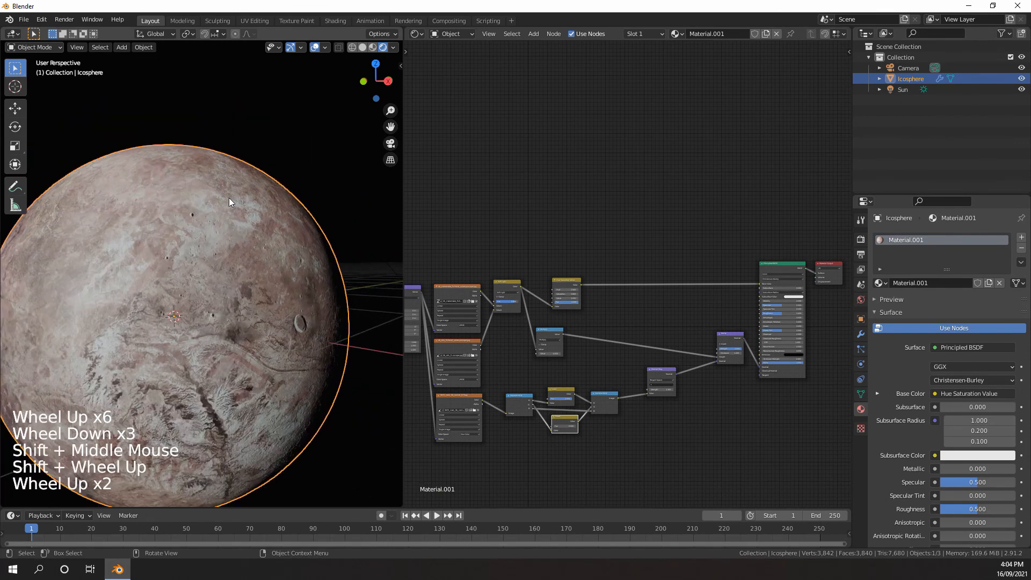
# Duplicate the icosphere in place and try scaling the copy up by a factor of 1.003, undoing the last change
pyautogui.hotkey('shift', 'd')
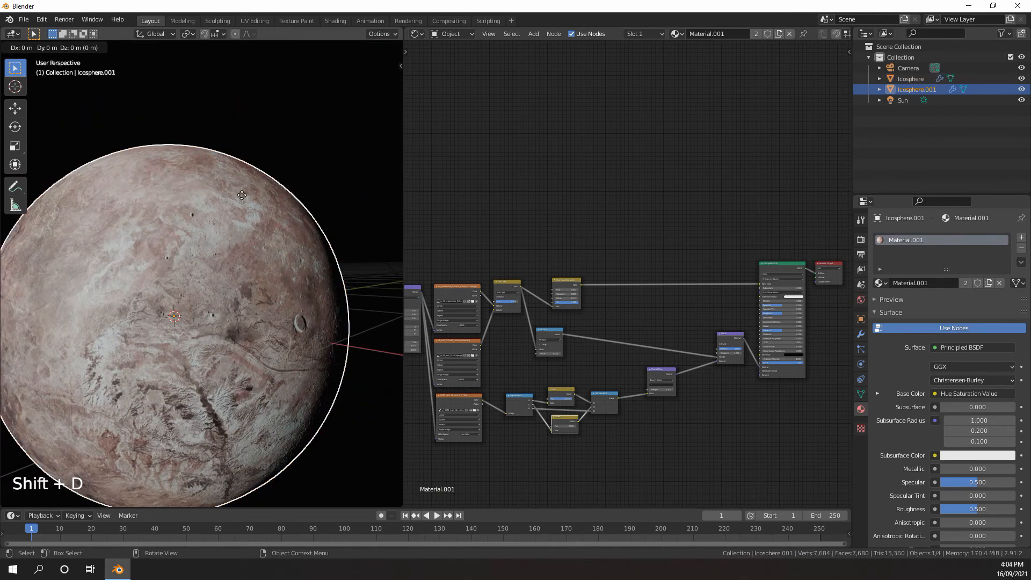
pyautogui.click(242, 195)
pyautogui.press('s')
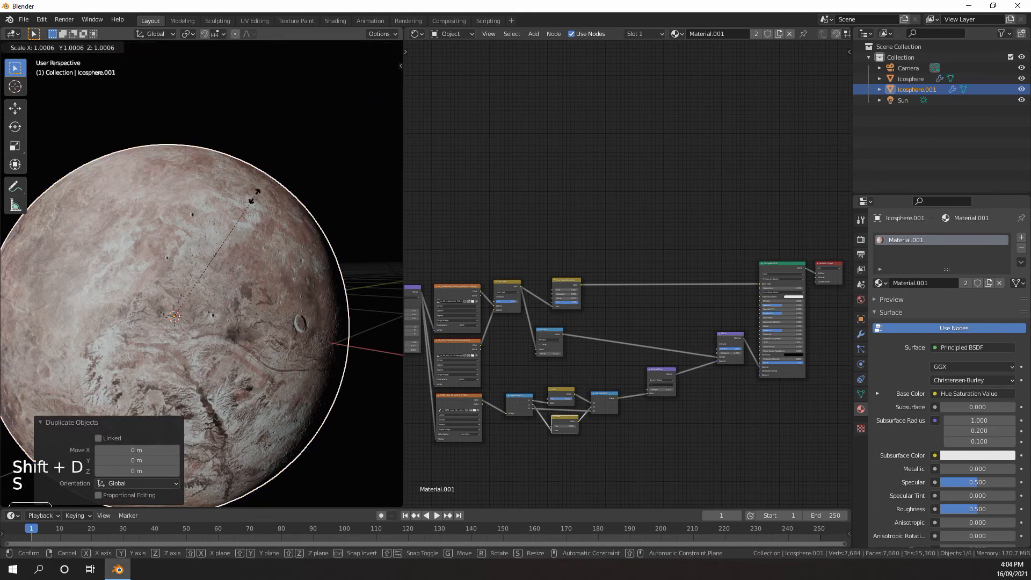
pyautogui.click(257, 194)
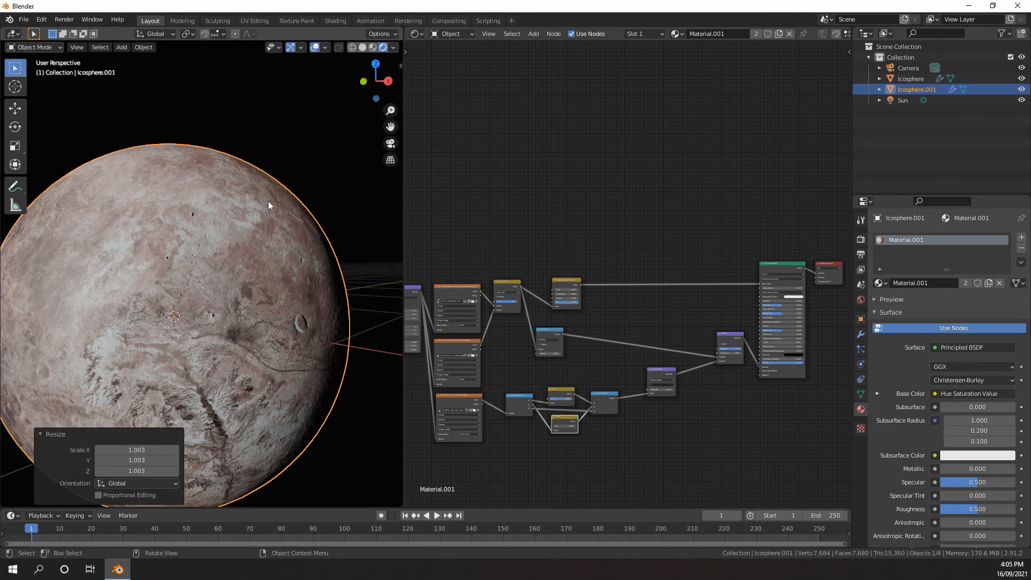
pyautogui.moveTo(268, 201); pyautogui.dragTo(331, 254, button='middle')
pyautogui.hotkey('ctrl', 'z')
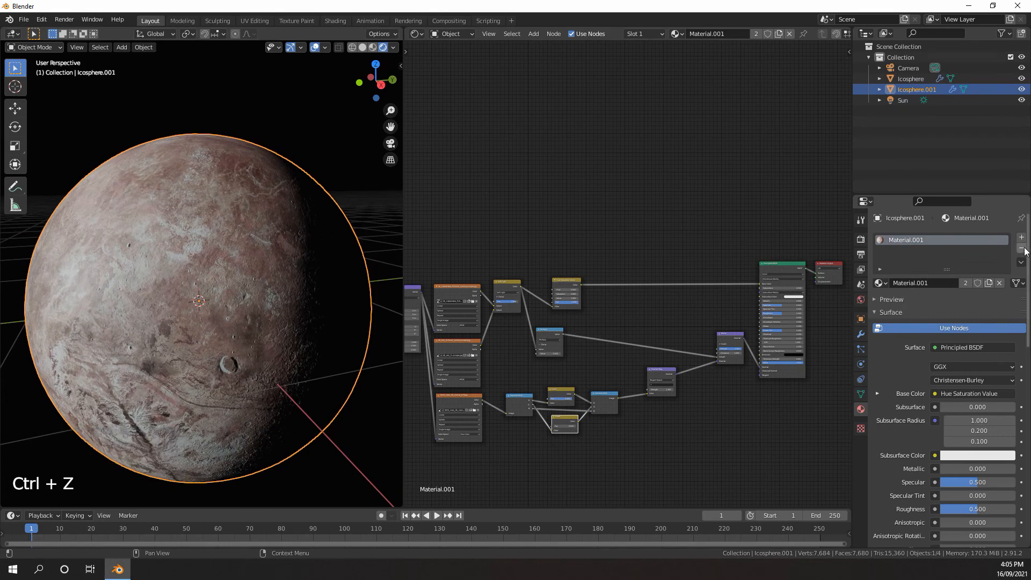
# Remove Material.001 from the duplicate icosphere and give it a new material of its own
pyautogui.click(1023, 250)
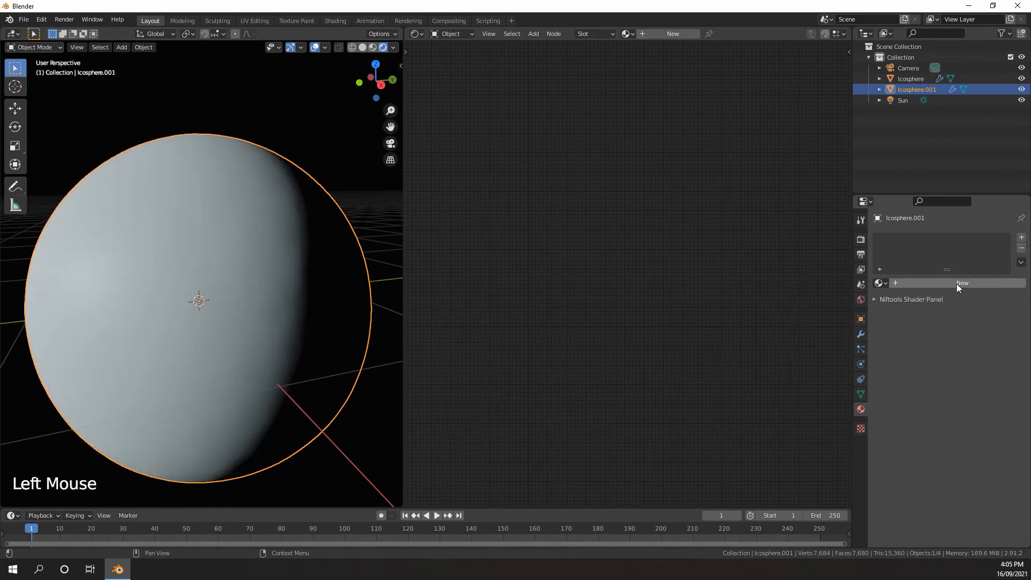
pyautogui.click(957, 283)
pyautogui.scroll(-5, 668, 285)
pyautogui.scroll(1, 671, 282)
pyautogui.middleClick(674, 279)
pyautogui.scroll(14, 675, 277)
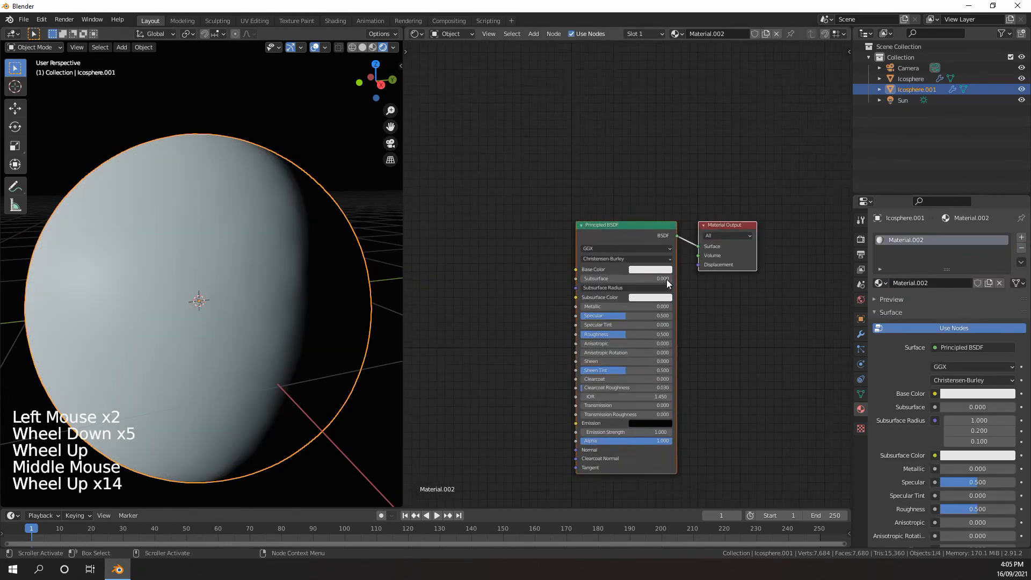
# Move the Principled BSDF node down and add a Transparent BSDF node above it
pyautogui.moveTo(667, 280); pyautogui.dragTo(658, 294, button='middle')
pyautogui.click(613, 247)
pyautogui.moveTo(614, 247); pyautogui.dragTo(608, 301)
pyautogui.hotkey('shift', 'a')
pyautogui.moveTo(600, 230)
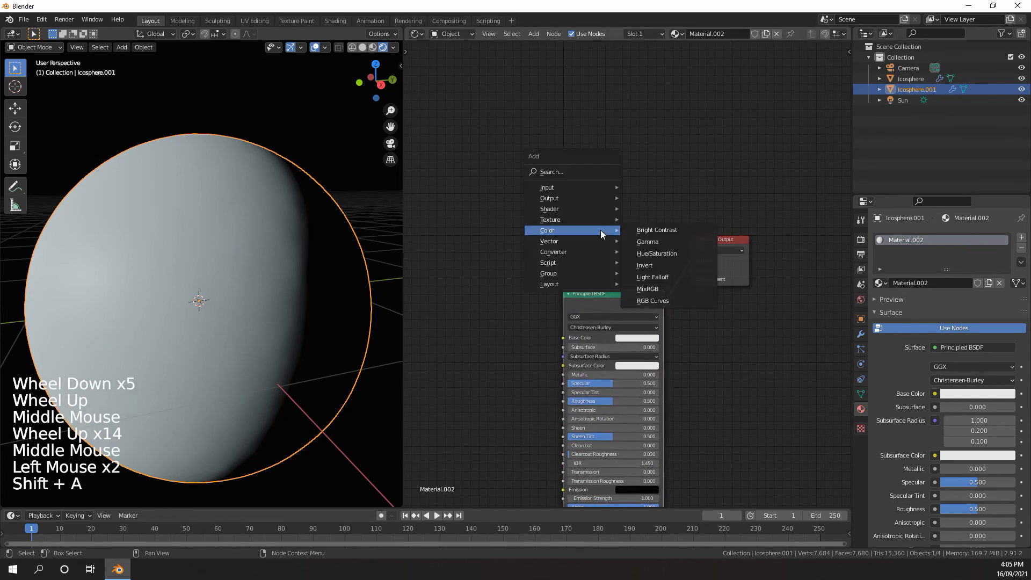
pyautogui.moveTo(599, 208)
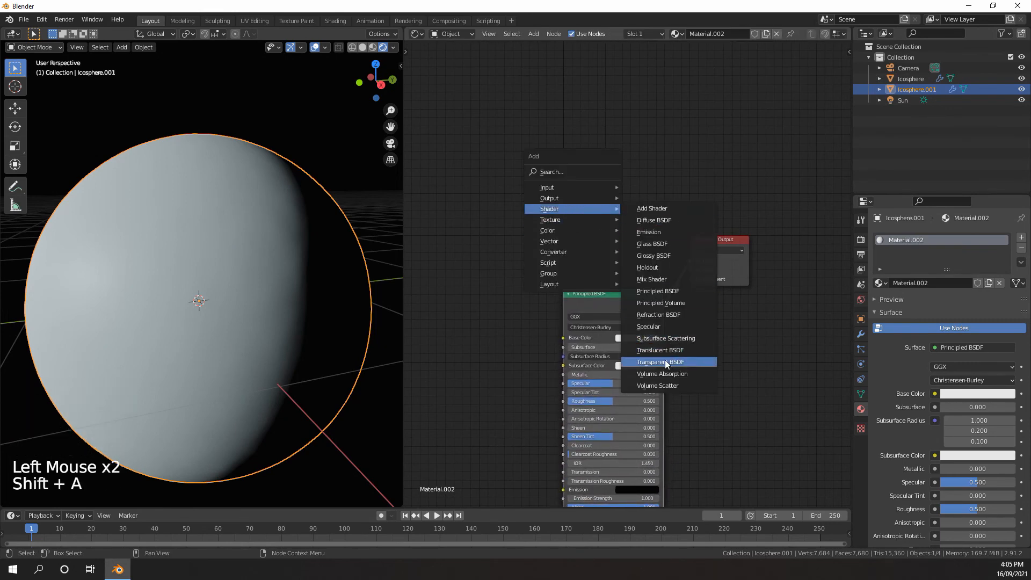
pyautogui.click(665, 361)
pyautogui.click(603, 228)
pyautogui.moveTo(612, 280); pyautogui.dragTo(614, 213, button='middle')
# Insert a Mix Shader node on the link between Principled BSDF and Material Output
pyautogui.scroll(5, 617, 177)
pyautogui.scroll(-4, 652, 188)
pyautogui.moveTo(607, 190); pyautogui.dragTo(584, 276, button='middle')
pyautogui.scroll(6, 584, 276)
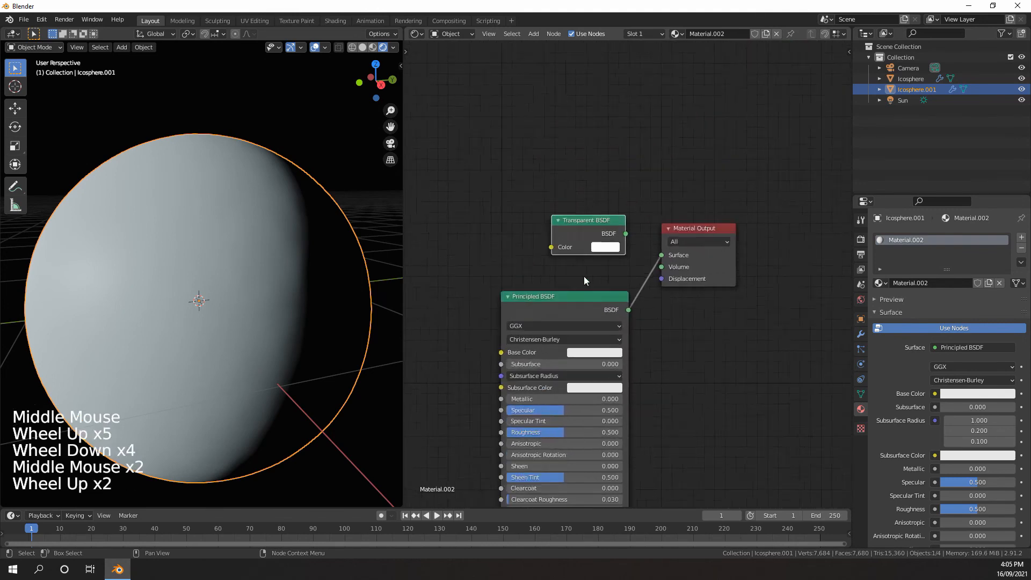
pyautogui.hotkey('shift', 'a')
pyautogui.moveTo(649, 224)
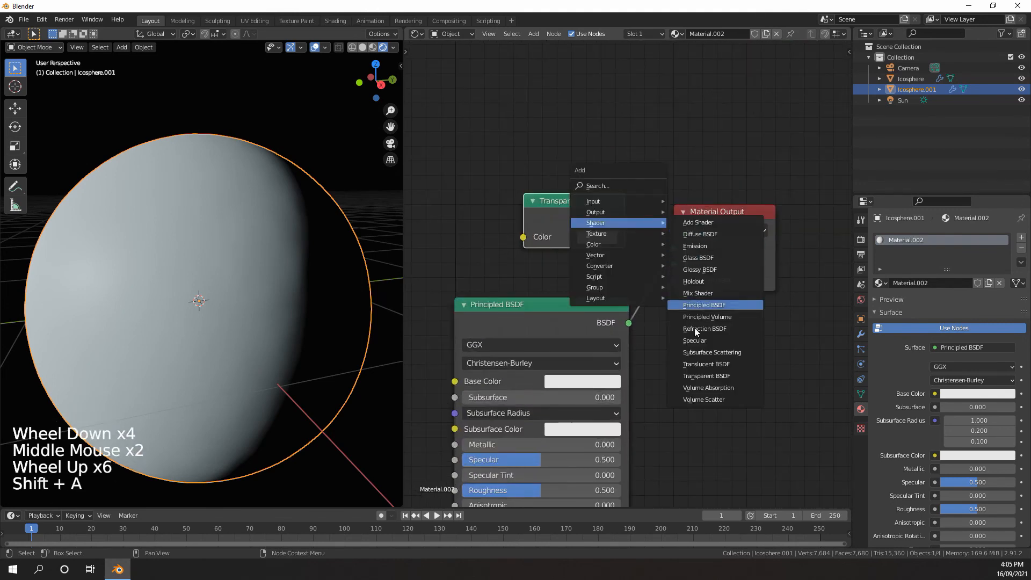
pyautogui.click(698, 294)
pyautogui.click(699, 293)
# Connect the Transparent BSDF output to the Mix Shader's second Shader input
pyautogui.scroll(-4, 698, 294)
pyautogui.moveTo(623, 220); pyautogui.dragTo(648, 245, button='middle')
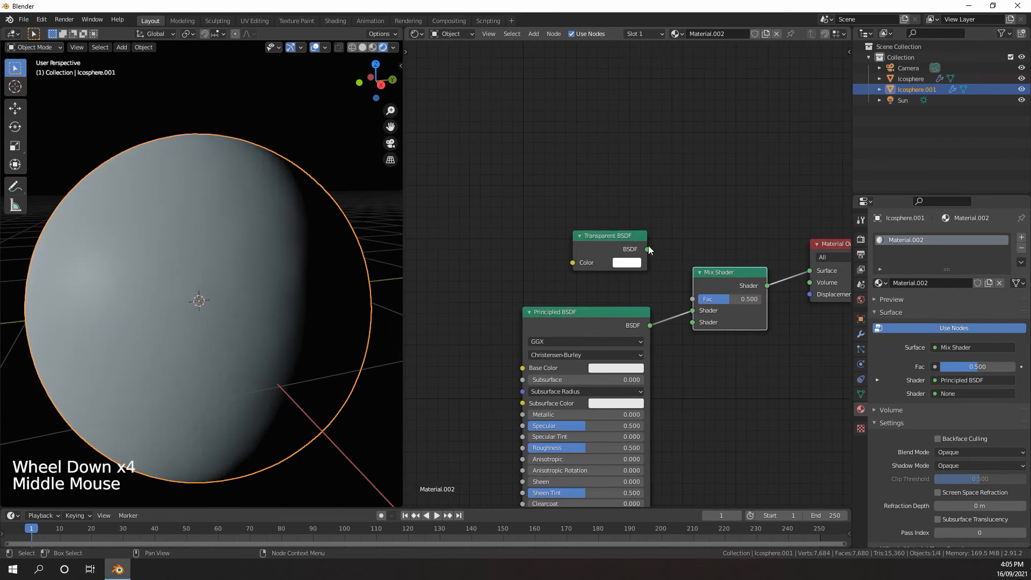
pyautogui.moveTo(649, 249); pyautogui.dragTo(693, 322)
pyautogui.click(623, 240)
pyautogui.scroll(-4, 623, 239)
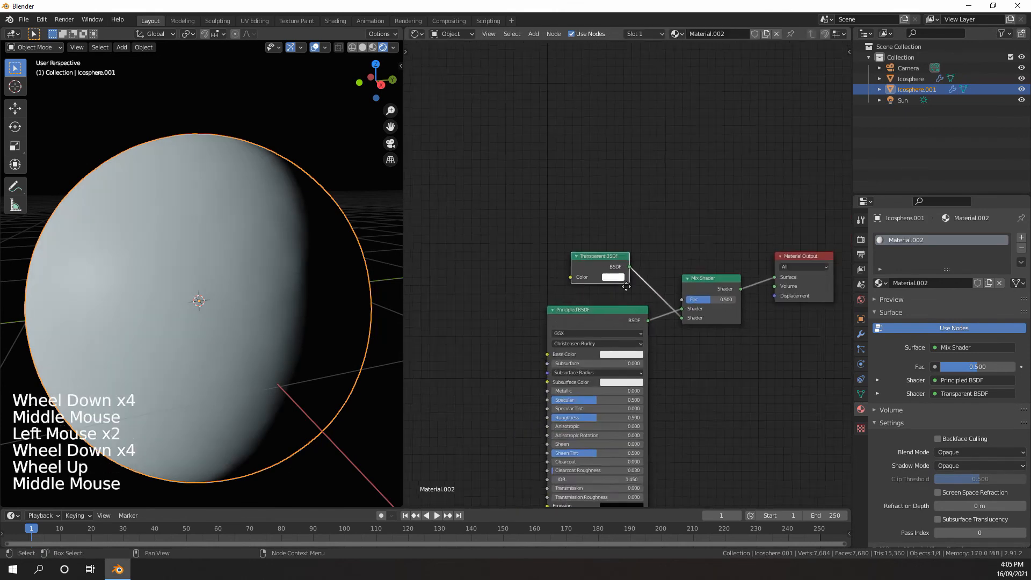
# Add a Noise Texture node in the empty area above the shader nodes
pyautogui.scroll(1, 644, 242)
pyautogui.moveTo(660, 214); pyautogui.dragTo(682, 253, button='middle')
pyautogui.hotkey('shift', 'a')
pyautogui.moveTo(650, 235)
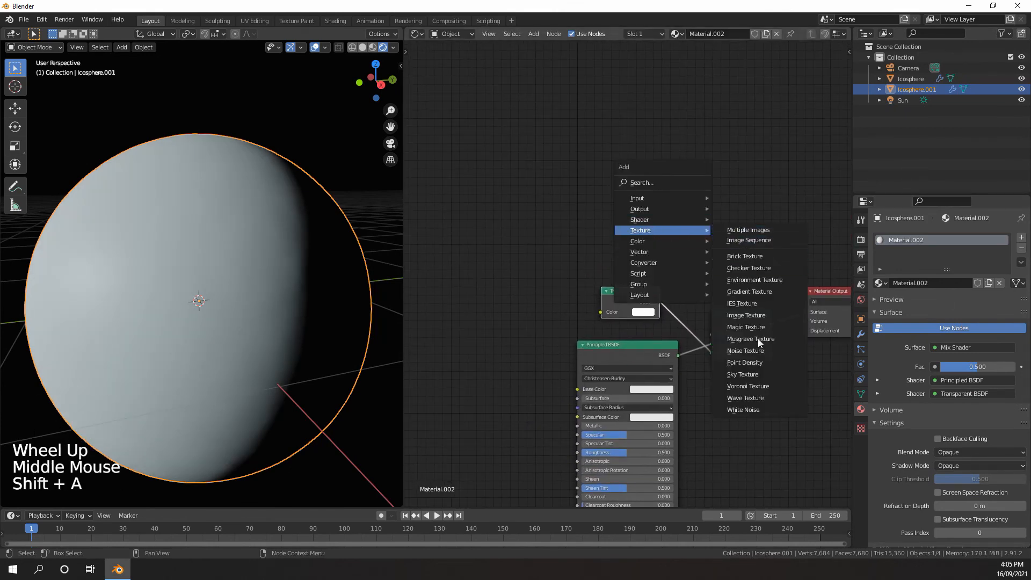
pyautogui.click(751, 351)
pyautogui.click(536, 149)
pyautogui.moveTo(536, 149); pyautogui.dragTo(540, 191, button='middle')
# Duplicate the Noise Texture, place the copy ahead of the original and link its Color output to the original's Vector input
pyautogui.hotkey('shift', 'd')
pyautogui.click(484, 159)
pyautogui.scroll(3, 583, 198)
pyautogui.scroll(-3, 582, 198)
pyautogui.moveTo(735, 387); pyautogui.dragTo(692, 318, button='middle')
pyautogui.scroll(4, 591, 207)
pyautogui.scroll(-5, 592, 207)
# Add a ColorRamp node after the second Noise Texture and link that texture's Fac output to the ramp's Fac input
pyautogui.moveTo(550, 183); pyautogui.dragTo(617, 249, button='middle')
pyautogui.hotkey('shift', 'a')
pyautogui.moveTo(574, 207)
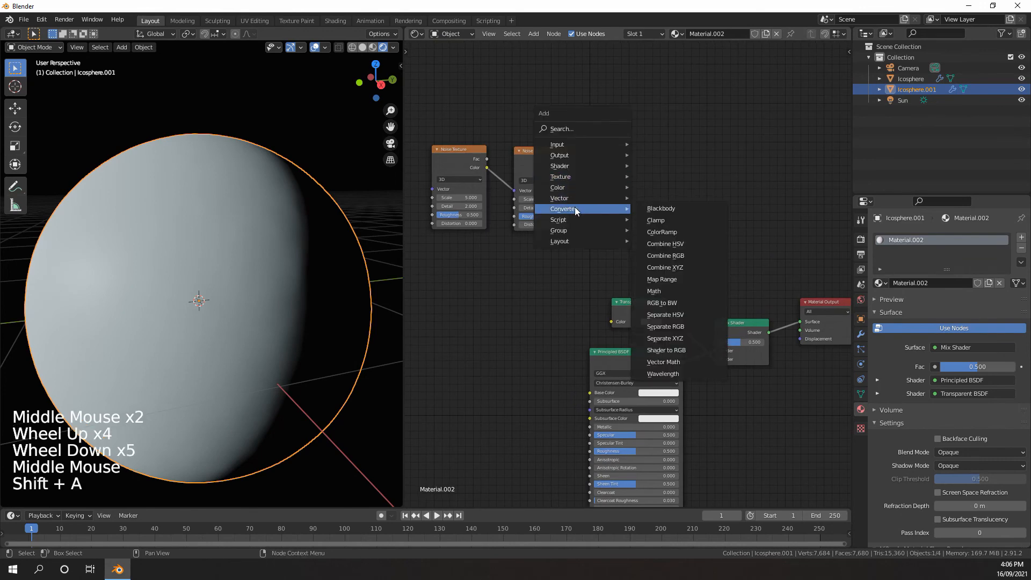
pyautogui.click(664, 230)
pyautogui.click(627, 160)
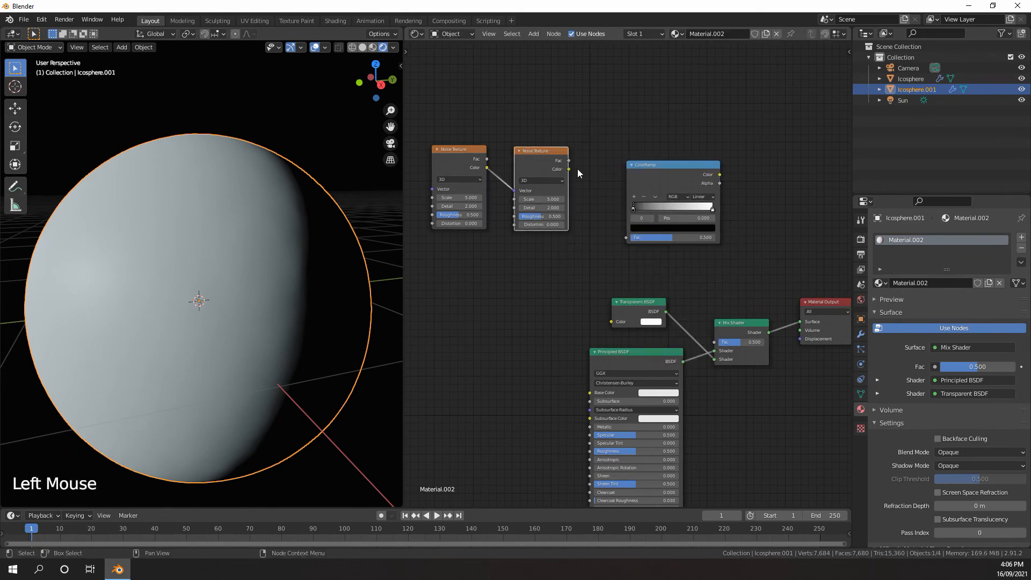
pyautogui.moveTo(573, 167); pyautogui.dragTo(572, 167)
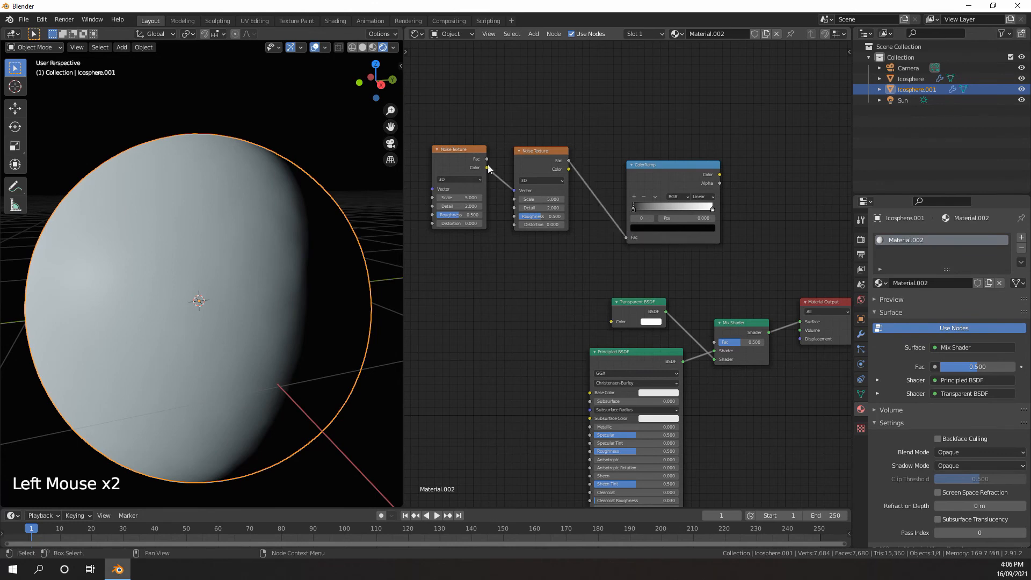
# Link the first Noise Texture's Fac to the second's Vector, and the ColorRamp's Color to the Mix Shader's Fac
pyautogui.moveTo(514, 188); pyautogui.dragTo(514, 191)
pyautogui.moveTo(722, 174); pyautogui.dragTo(715, 342)
pyautogui.scroll(-1, 701, 297)
pyautogui.moveTo(700, 296); pyautogui.dragTo(690, 287, button='middle')
pyautogui.scroll(5, 690, 287)
pyautogui.moveTo(690, 287); pyautogui.dragTo(668, 265, button='middle')
pyautogui.scroll(-3, 682, 280)
pyautogui.scroll(2, 644, 264)
pyautogui.moveTo(582, 234); pyautogui.dragTo(592, 245)
# Move the ColorRamp's white stop to position 0.491
pyautogui.moveTo(589, 232); pyautogui.dragTo(616, 279, button='middle')
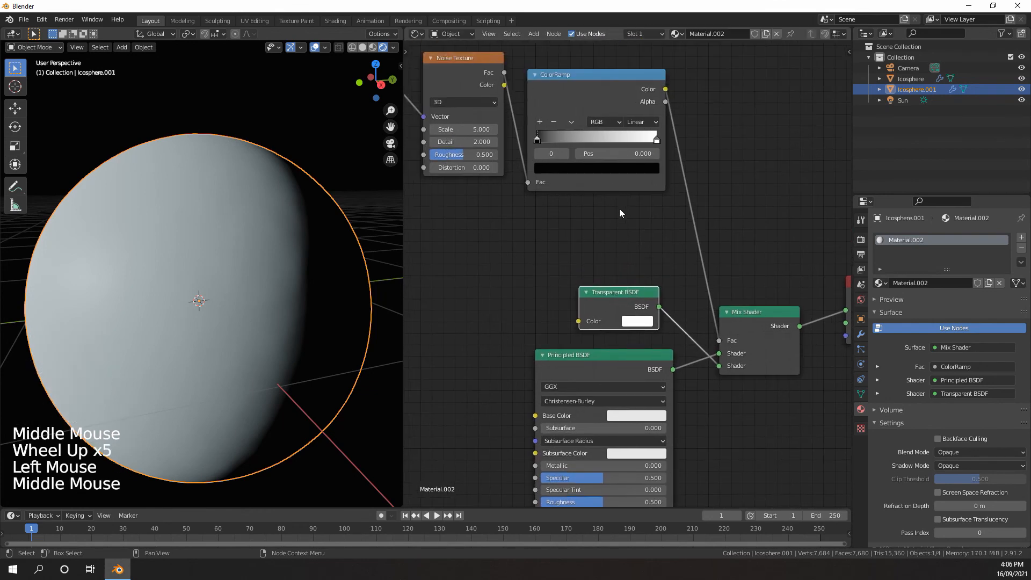
pyautogui.moveTo(541, 140)
pyautogui.mouseDown()
pyautogui.moveTo(562, 140)
pyautogui.moveTo(540, 141)
pyautogui.mouseUp()
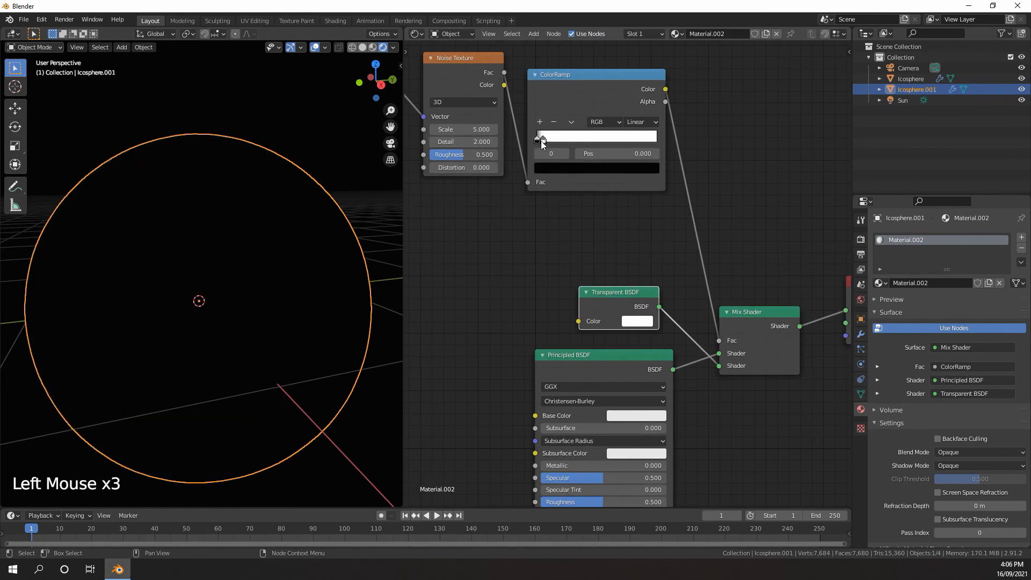
pyautogui.click(597, 140)
# Set the first Noise Texture's Scale to 6.2 and its Detail to 13.4
pyautogui.moveTo(568, 172); pyautogui.dragTo(655, 233, button='middle')
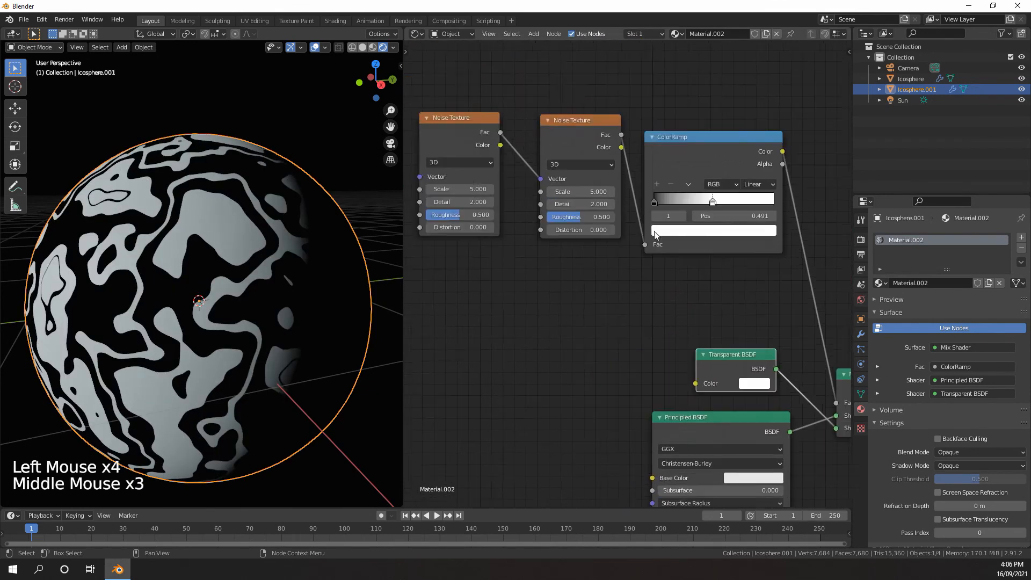
pyautogui.scroll(4, 644, 229)
pyautogui.moveTo(590, 209); pyautogui.dragTo(634, 236, button='middle')
pyautogui.scroll(-1, 618, 230)
pyautogui.moveTo(515, 210); pyautogui.dragTo(636, 232, button='middle')
pyautogui.click(636, 233)
pyautogui.write('6.2')
pyautogui.press('Return')
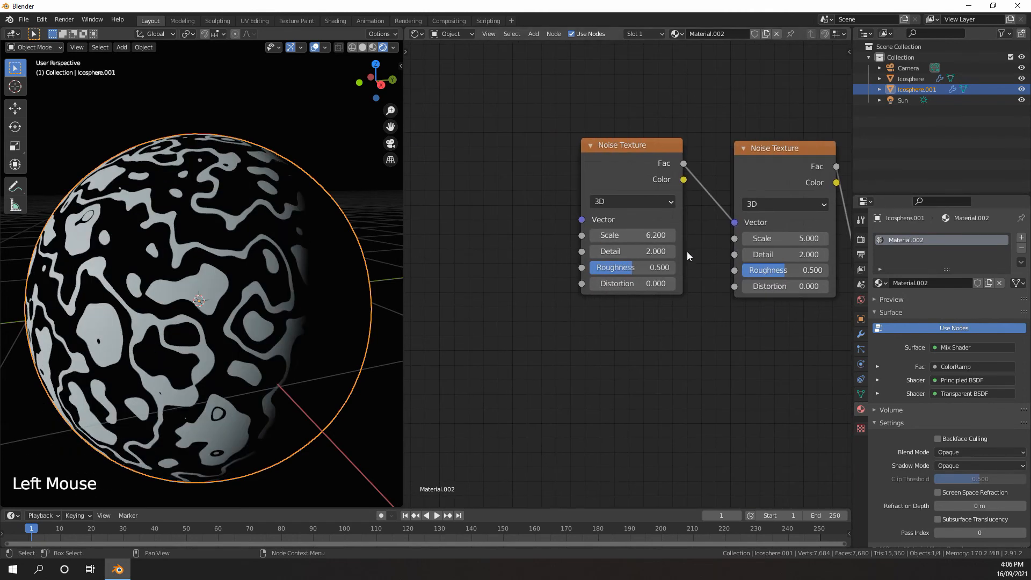
pyautogui.press('Return')
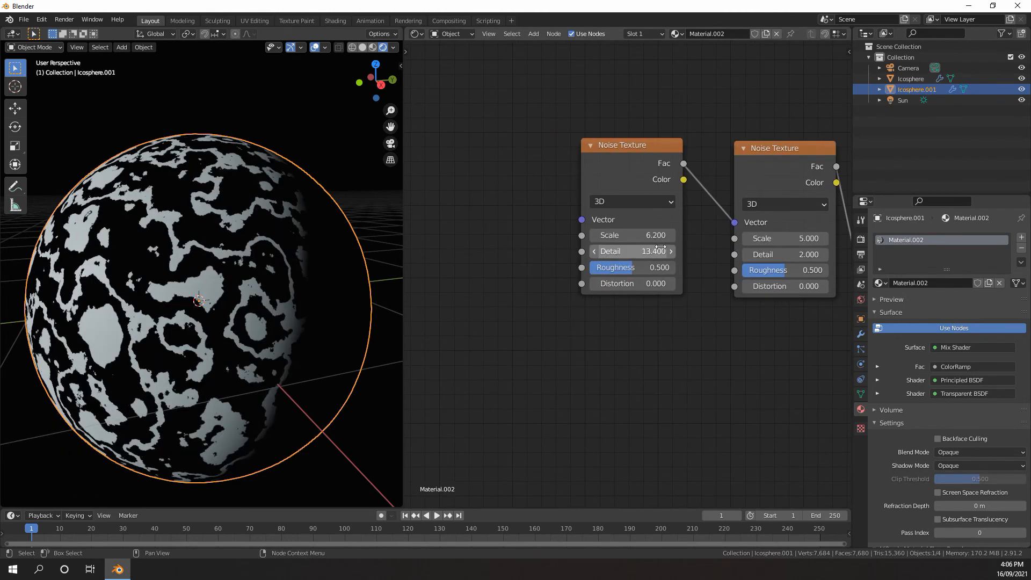
# Set the first Noise Texture's Roughness to 0.642 and its Distortion to 2
pyautogui.moveTo(637, 268); pyautogui.dragTo(662, 268)
pyautogui.write('2')
pyautogui.press('Return')
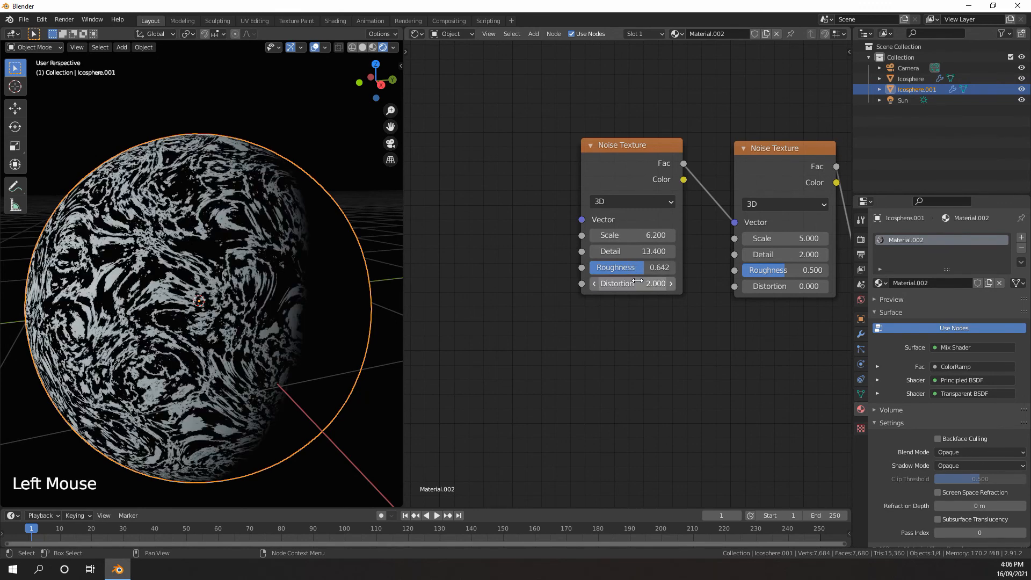
# Set the second Noise Texture's Scale to 4.4 and its Detail to 1
pyautogui.moveTo(639, 300); pyautogui.dragTo(553, 301, button='middle')
pyautogui.scroll(4, 619, 298)
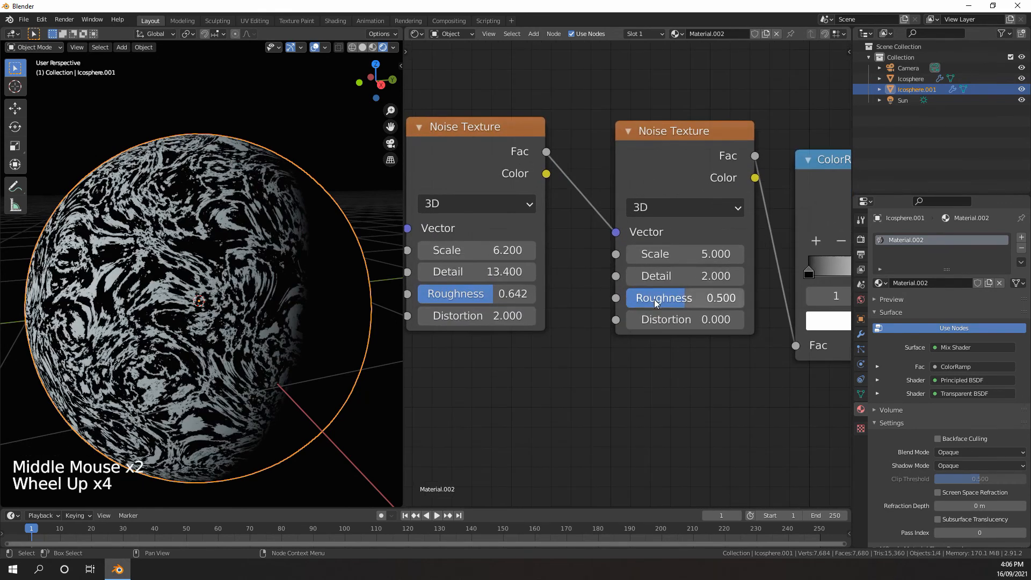
pyautogui.scroll(2, 668, 290)
pyautogui.moveTo(656, 302); pyautogui.dragTo(649, 271, button='middle')
pyautogui.scroll(2, 636, 255)
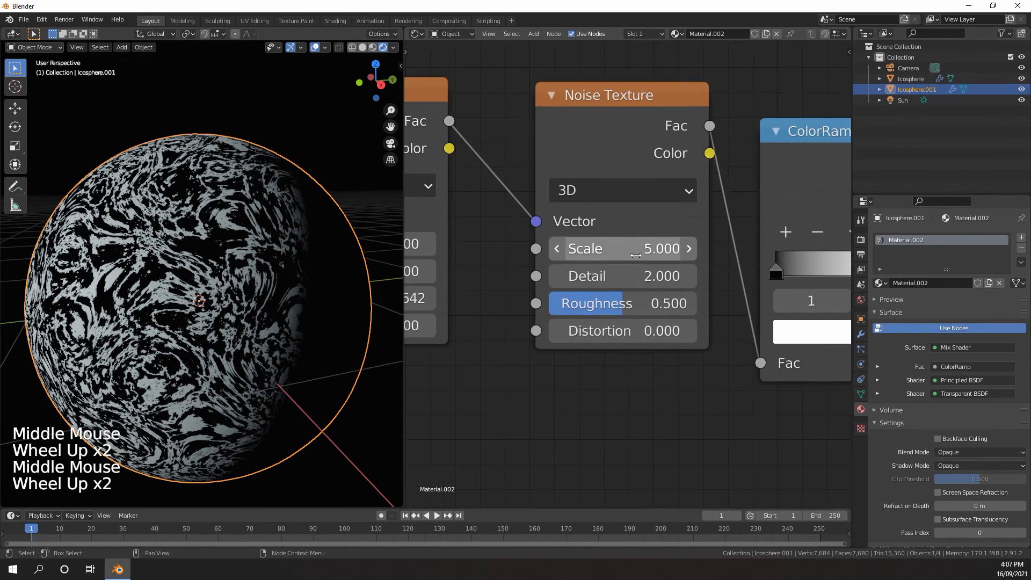
pyautogui.click(618, 256)
pyautogui.write('4.4')
pyautogui.press('Return')
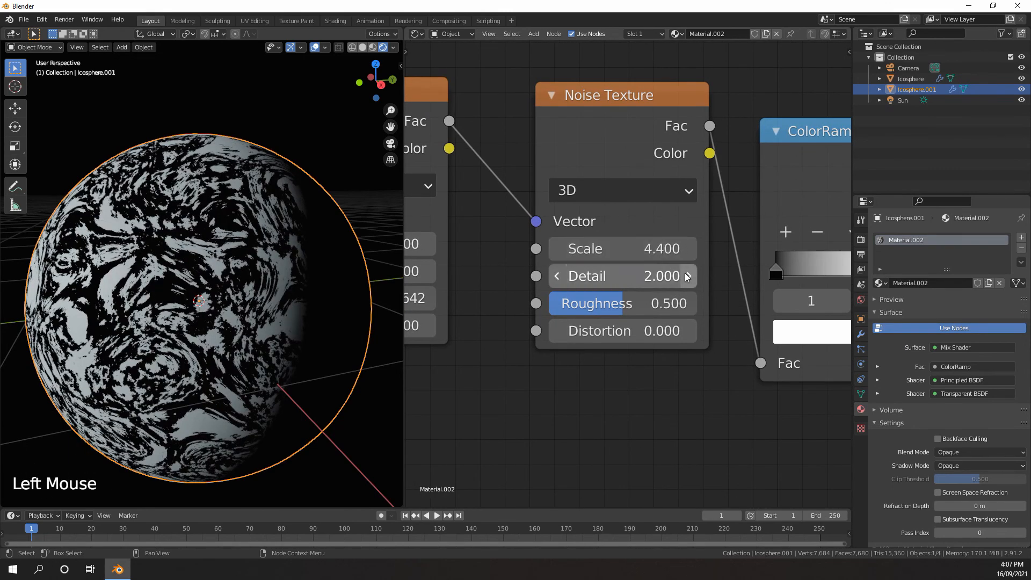
pyautogui.scroll(-5, 686, 275)
pyautogui.moveTo(686, 275); pyautogui.dragTo(685, 280, button='middle')
pyautogui.scroll(1, 671, 278)
pyautogui.moveTo(679, 278); pyautogui.dragTo(650, 276)
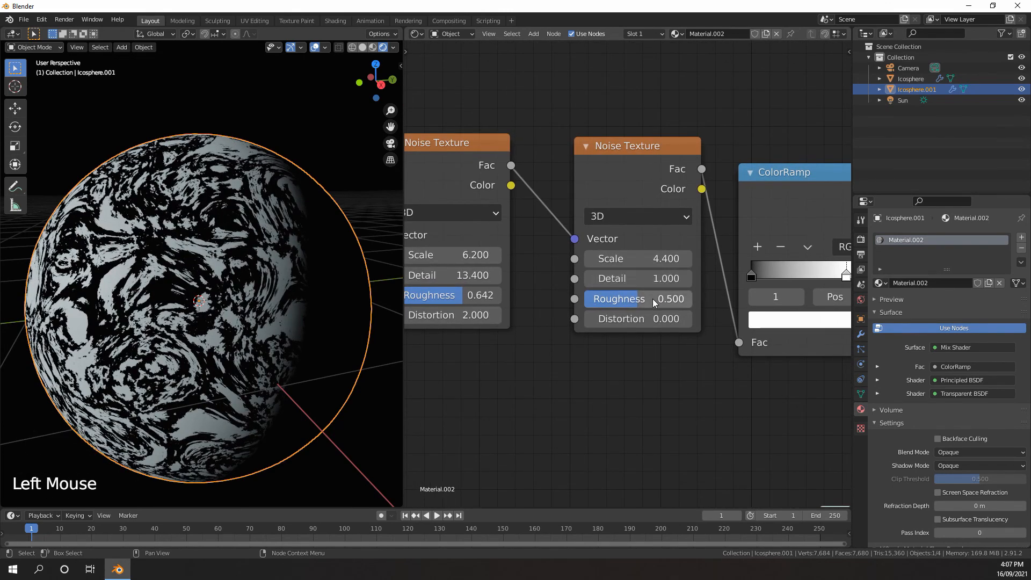
# Set the second Noise Texture's Roughness to 0.65 and its Distortion to 0.1
pyautogui.click(642, 299)
pyautogui.write('.65')
pyautogui.press('Return')
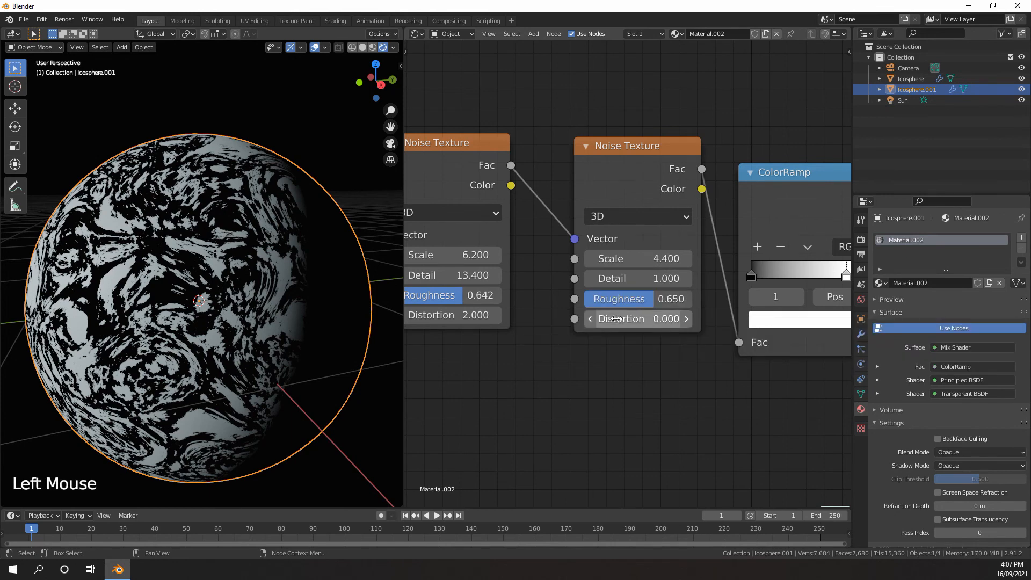
pyautogui.click(630, 319)
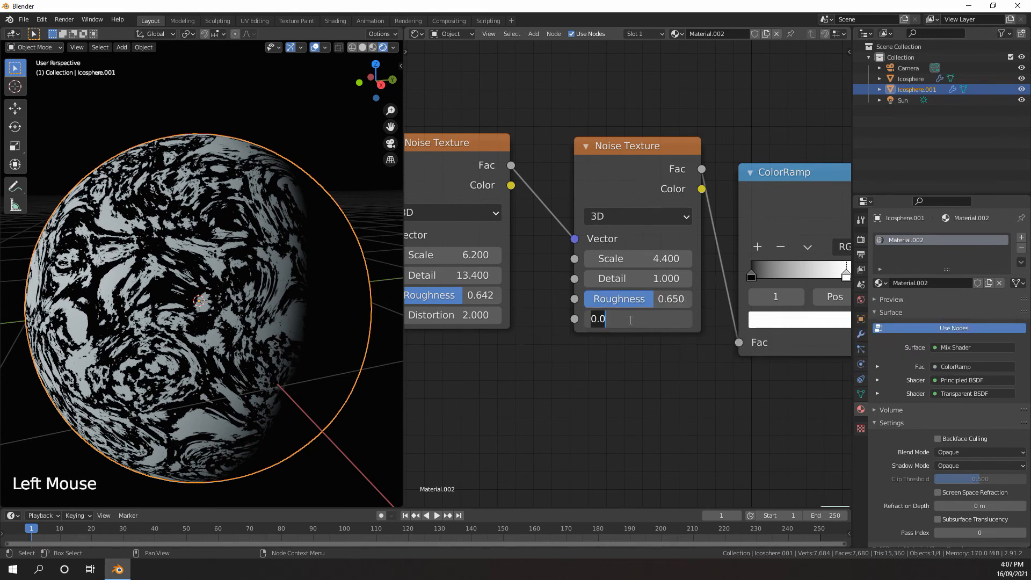
pyautogui.click(687, 321)
# Add linked Texture Coordinate and Mapping nodes in front of the first Noise Texture
pyautogui.scroll(-6, 639, 357)
pyautogui.moveTo(611, 368); pyautogui.dragTo(659, 369, button='middle')
pyautogui.scroll(1, 580, 355)
pyautogui.moveTo(543, 343); pyautogui.dragTo(602, 367, button='middle')
pyautogui.moveTo(670, 356)
pyautogui.mouseDown(button='middle')
pyautogui.moveTo(671, 370)
pyautogui.moveTo(622, 367)
pyautogui.moveTo(672, 354)
pyautogui.mouseUp(button='middle')
pyautogui.moveTo(646, 352); pyautogui.dragTo(698, 376, button='middle')
pyautogui.click(664, 243)
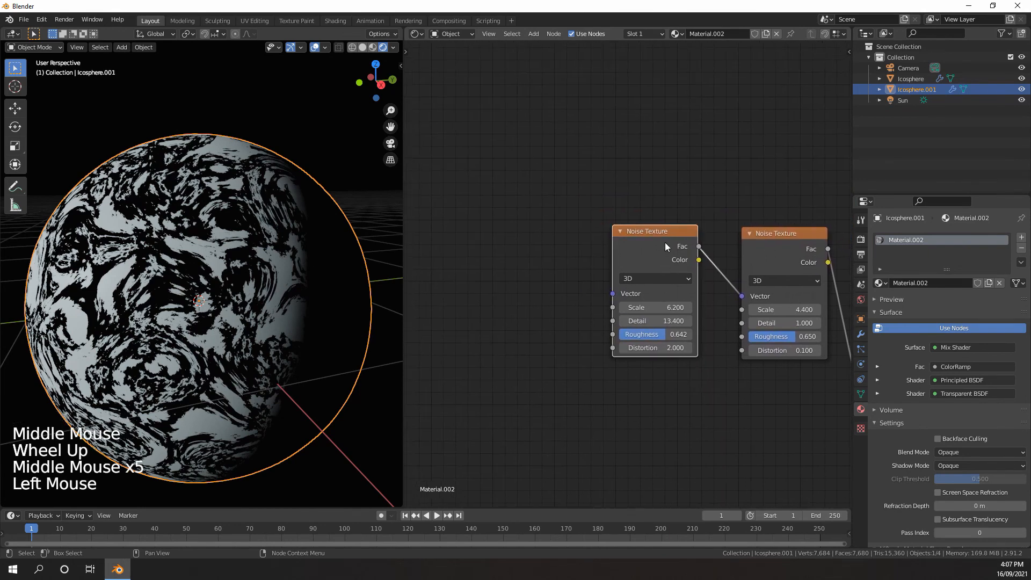
pyautogui.hotkey('ctrl', 't')
pyautogui.scroll(-2, 568, 258)
pyautogui.moveTo(473, 268); pyautogui.dragTo(569, 264, button='middle')
pyautogui.moveTo(712, 301); pyautogui.dragTo(693, 300, button='middle')
pyautogui.scroll(4, 499, 260)
pyautogui.moveTo(499, 260); pyautogui.dragTo(604, 288, button='middle')
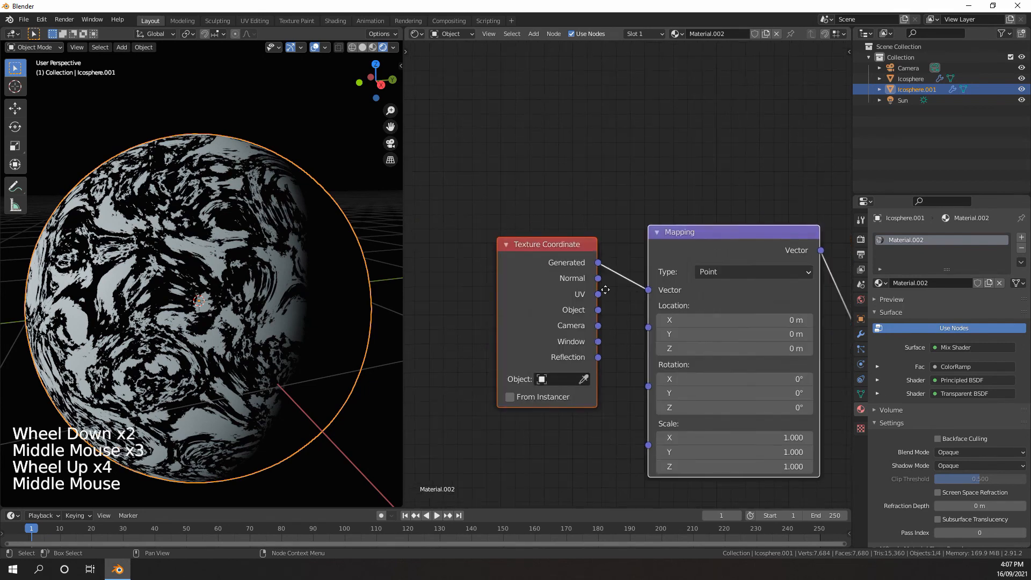
# Move the ColorRamp's black stop inward and its white stop to position 0.505
pyautogui.moveTo(753, 312); pyautogui.dragTo(516, 269, button='middle')
pyautogui.moveTo(618, 287)
pyautogui.mouseDown()
pyautogui.moveTo(611, 274)
pyautogui.moveTo(618, 288)
pyautogui.mouseUp()
pyautogui.click(580, 221)
pyautogui.moveTo(542, 390); pyautogui.dragTo(600, 356, button='middle')
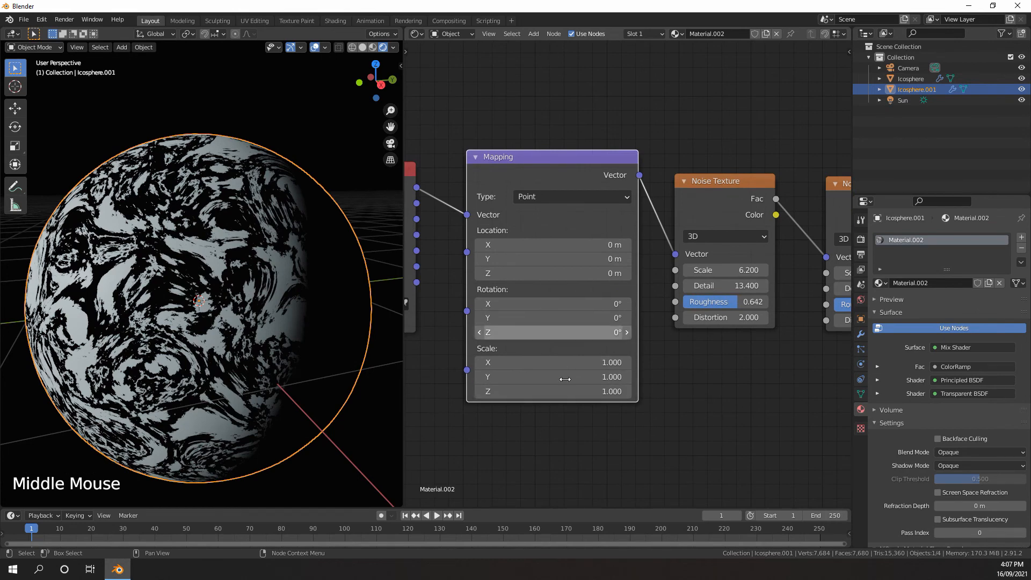
pyautogui.scroll(-5, 650, 345)
pyautogui.moveTo(649, 325); pyautogui.dragTo(564, 330, button='middle')
pyautogui.moveTo(616, 321); pyautogui.dragTo(505, 332, button='middle')
pyautogui.scroll(3, 634, 322)
pyautogui.moveTo(758, 309); pyautogui.dragTo(644, 299, button='middle')
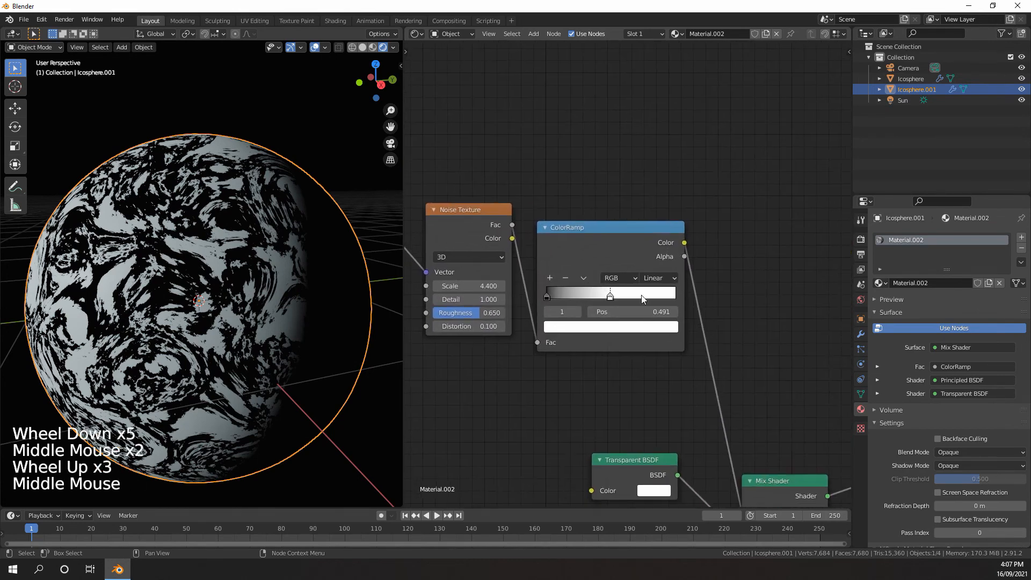
pyautogui.scroll(2, 644, 299)
pyautogui.moveTo(533, 300); pyautogui.dragTo(622, 298)
pyautogui.scroll(-2, 622, 296)
pyautogui.moveTo(621, 296); pyautogui.dragTo(611, 295)
pyautogui.moveTo(642, 315); pyautogui.dragTo(591, 278, button='middle')
# Set the cloud material's Blend Mode to Alpha Blend and check the planet through the cloud layer
pyautogui.scroll(-7, 916, 395)
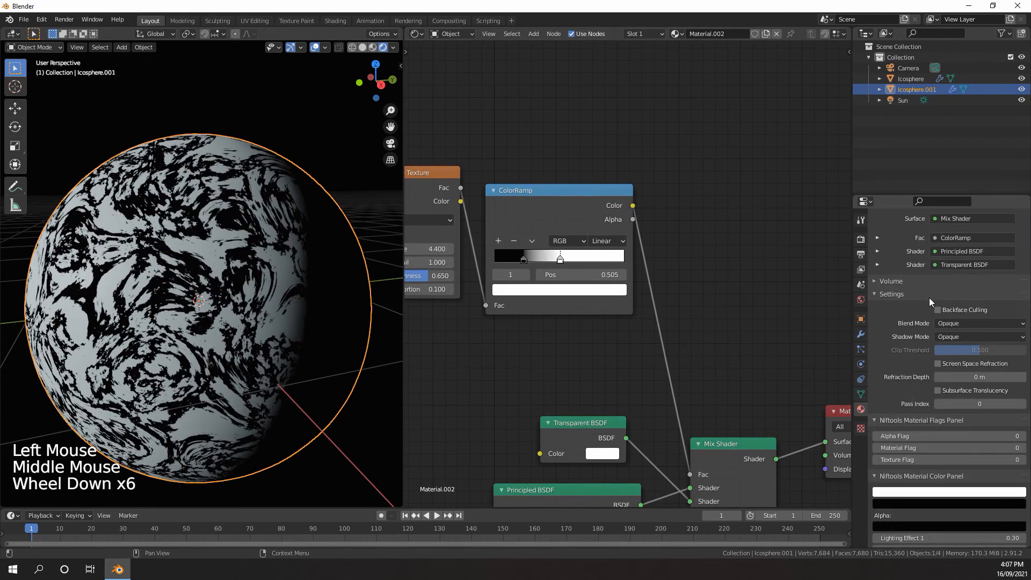
pyautogui.scroll(4, 907, 305)
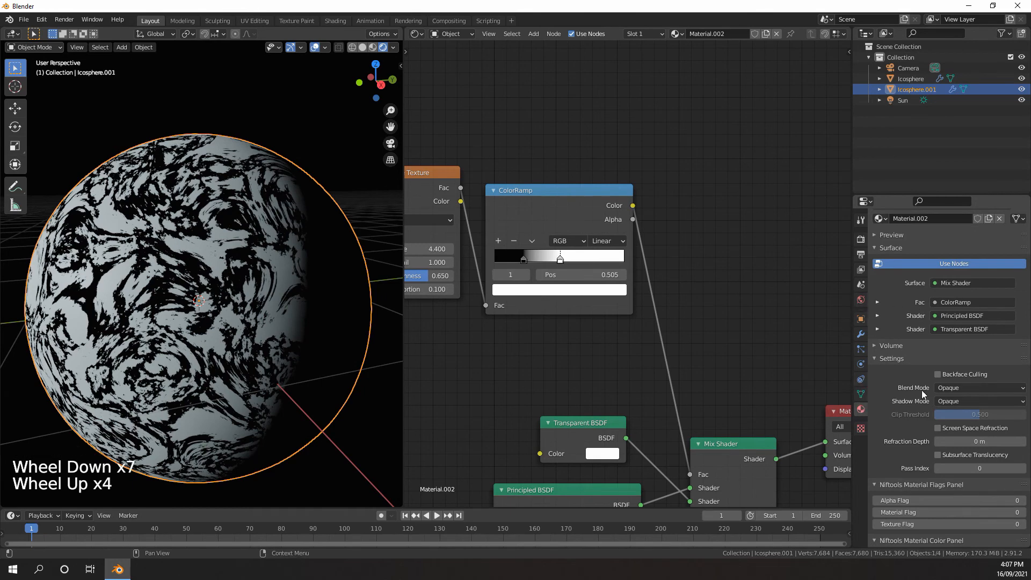
pyautogui.click(955, 389)
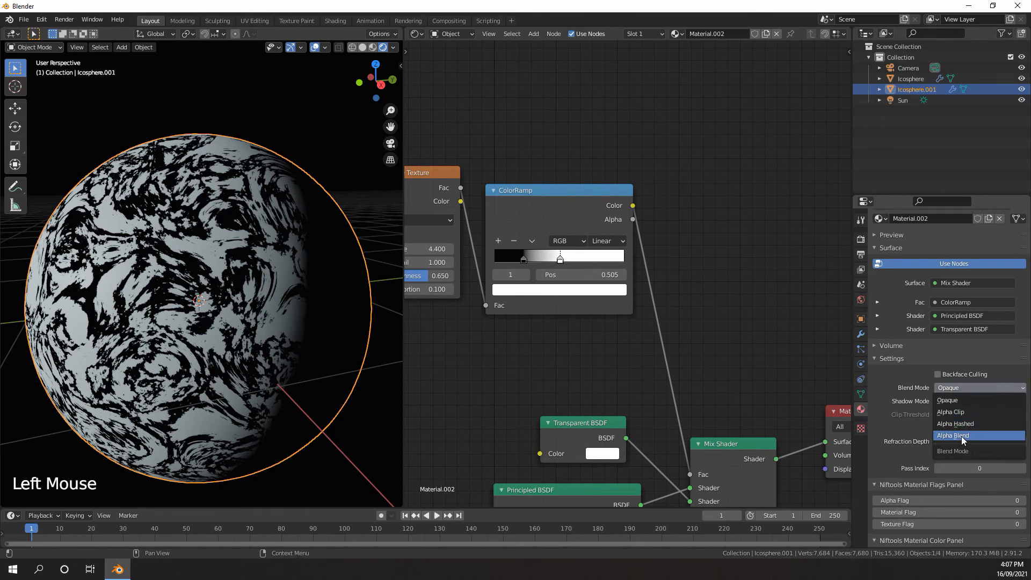
pyautogui.click(961, 436)
pyautogui.moveTo(207, 308); pyautogui.dragTo(276, 335, button='middle')
pyautogui.moveTo(429, 306); pyautogui.dragTo(434, 328, button='middle')
pyautogui.scroll(2, 298, 328)
pyautogui.moveTo(309, 322); pyautogui.dragTo(393, 308, button='middle')
pyautogui.scroll(-4, 285, 318)
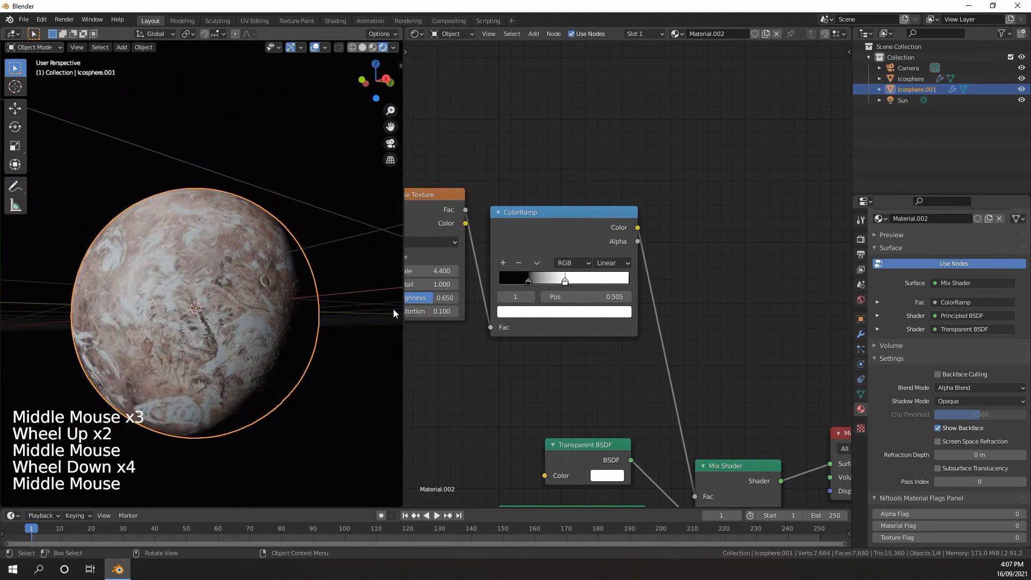
# Fine-tune the cloud coverage by lowering the ColorRamp's black stop slightly and moving the white stop to position 0.405
pyautogui.scroll(3, 510, 311)
pyautogui.moveTo(510, 312); pyautogui.dragTo(592, 325, button='middle')
pyautogui.scroll(4, 563, 322)
pyautogui.scroll(3, 591, 326)
pyautogui.moveTo(660, 297); pyautogui.dragTo(639, 297)
pyautogui.scroll(4, 294, 317)
pyautogui.moveTo(294, 317); pyautogui.dragTo(294, 306, button='middle')
pyautogui.keyDown('shift'); pyautogui.moveTo(294, 306); pyautogui.dragTo(291, 268, button='middle'); pyautogui.keyUp('shift')
pyautogui.scroll(-1, 294, 294)
pyautogui.scroll(1, 290, 285)
pyautogui.moveTo(583, 297)
pyautogui.mouseDown()
pyautogui.moveTo(625, 297)
pyautogui.moveTo(594, 297)
pyautogui.mouseUp()
pyautogui.scroll(-2, 231, 269)
pyautogui.moveTo(231, 268); pyautogui.dragTo(245, 292, button='middle')
pyautogui.scroll(-2, 239, 284)
pyautogui.keyDown('shift'); pyautogui.moveTo(244, 293); pyautogui.dragTo(278, 347, button='middle'); pyautogui.keyUp('shift')
pyautogui.moveTo(638, 299)
pyautogui.mouseDown()
pyautogui.moveTo(656, 298)
pyautogui.moveTo(575, 299)
pyautogui.moveTo(645, 299)
pyautogui.mouseUp()
pyautogui.moveTo(576, 299); pyautogui.dragTo(567, 300)
pyautogui.moveTo(640, 304); pyautogui.dragTo(632, 303)
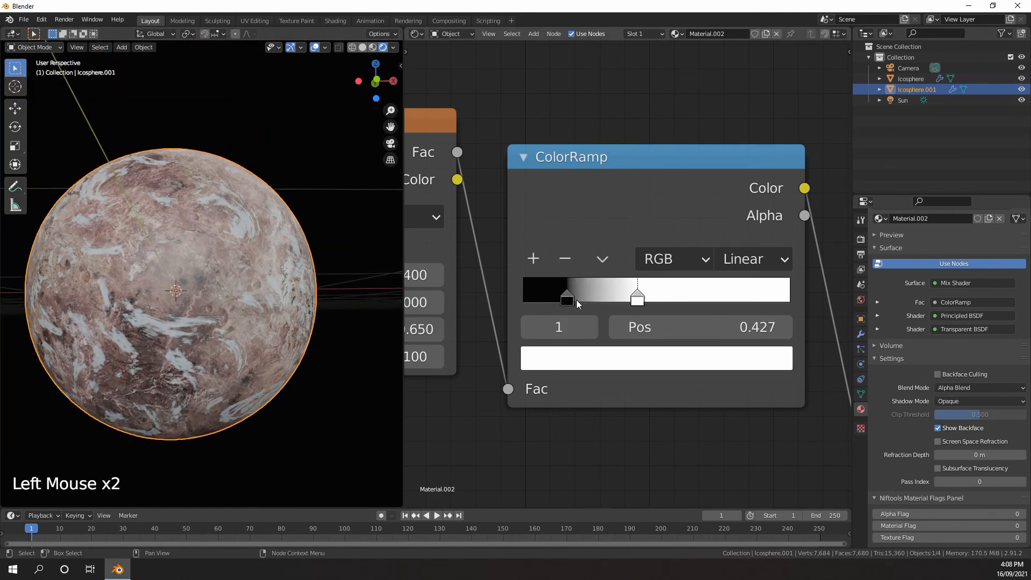
pyautogui.moveTo(333, 298); pyautogui.dragTo(282, 308, button='middle')
pyautogui.scroll(-2, 298, 304)
pyautogui.moveTo(282, 307); pyautogui.dragTo(265, 311, button='middle')
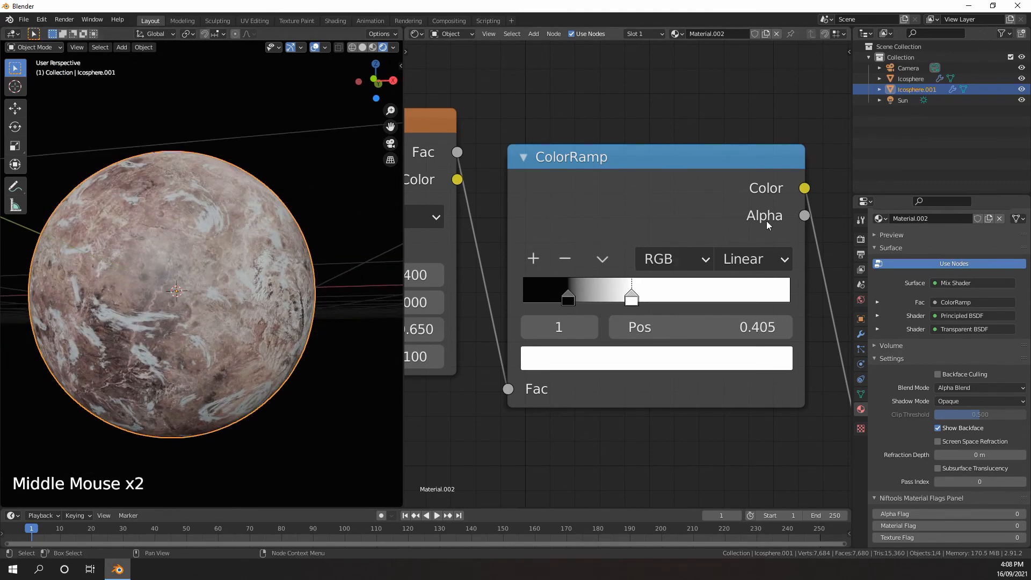
# Add a Bump node and link its Normal output to the Principled BSDF's Normal input
pyautogui.scroll(-20, 752, 229)
pyautogui.moveTo(658, 322); pyautogui.dragTo(677, 242, button='middle')
pyautogui.scroll(2, 677, 242)
pyautogui.moveTo(674, 263); pyautogui.dragTo(691, 215, button='middle')
pyautogui.moveTo(647, 328); pyautogui.dragTo(695, 211, button='middle')
pyautogui.scroll(4, 695, 211)
pyautogui.moveTo(669, 266); pyautogui.dragTo(666, 214, button='middle')
pyautogui.scroll(3, 665, 213)
pyautogui.hotkey('shift', 'a')
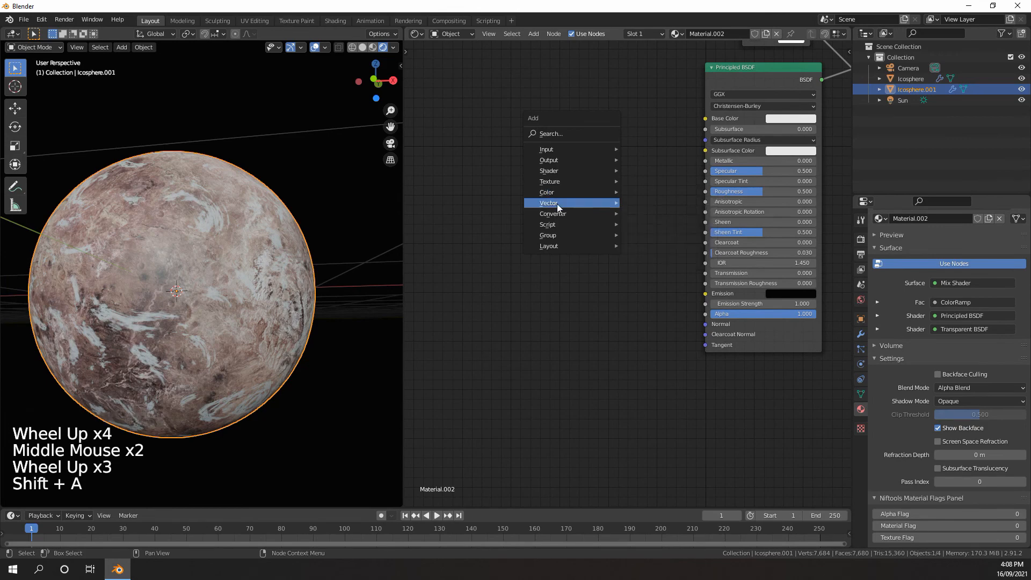
pyautogui.moveTo(557, 204)
pyautogui.click(648, 202)
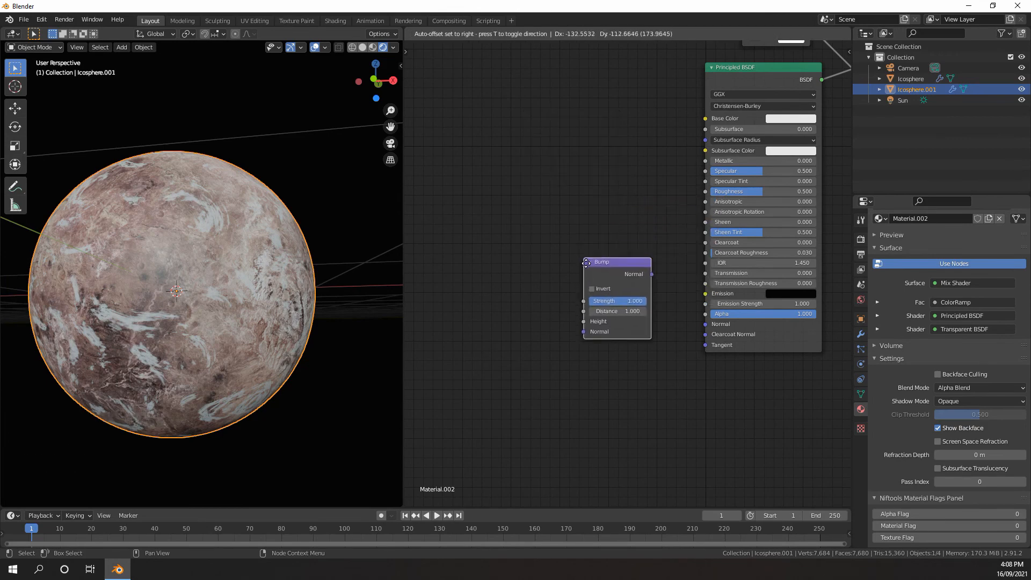
pyautogui.moveTo(707, 326); pyautogui.dragTo(706, 325)
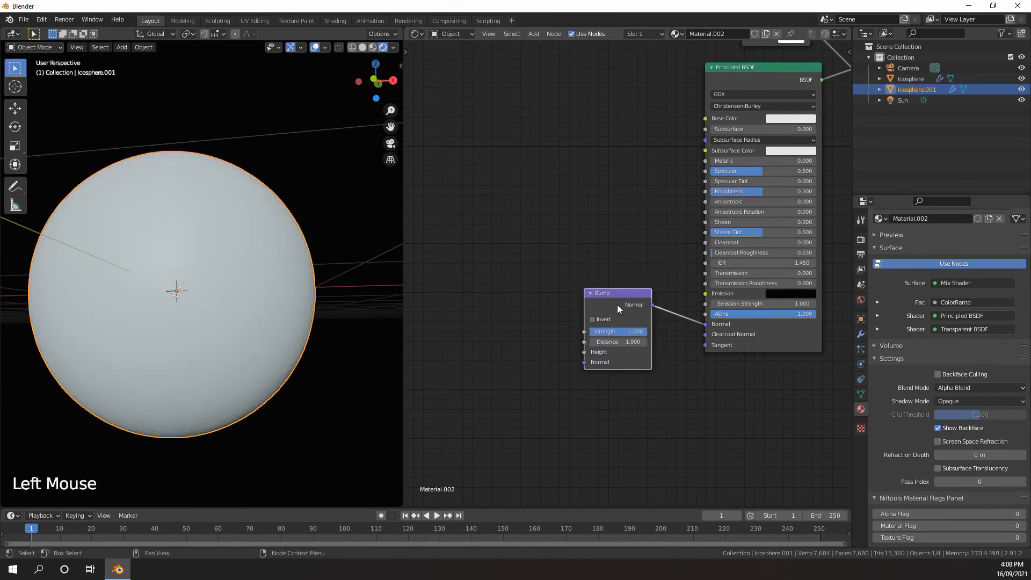
# Switch the 3D viewport to Solid shading
pyautogui.middleClick(554, 280)
pyautogui.scroll(-1, 553, 281)
pyautogui.scroll(3, 220, 257)
pyautogui.scroll(-4, 217, 258)
pyautogui.press('z')
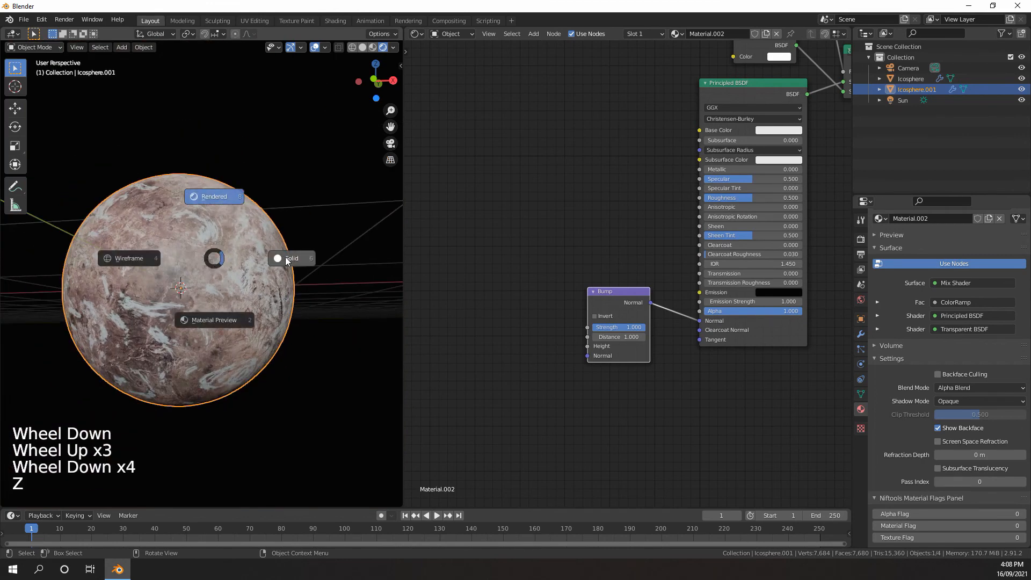
pyautogui.click(285, 258)
# Add a Math node before the Bump node and link its Value to the Bump's Height
pyautogui.scroll(-1, 439, 291)
pyautogui.scroll(4, 677, 301)
pyautogui.moveTo(439, 292); pyautogui.dragTo(659, 282, button='middle')
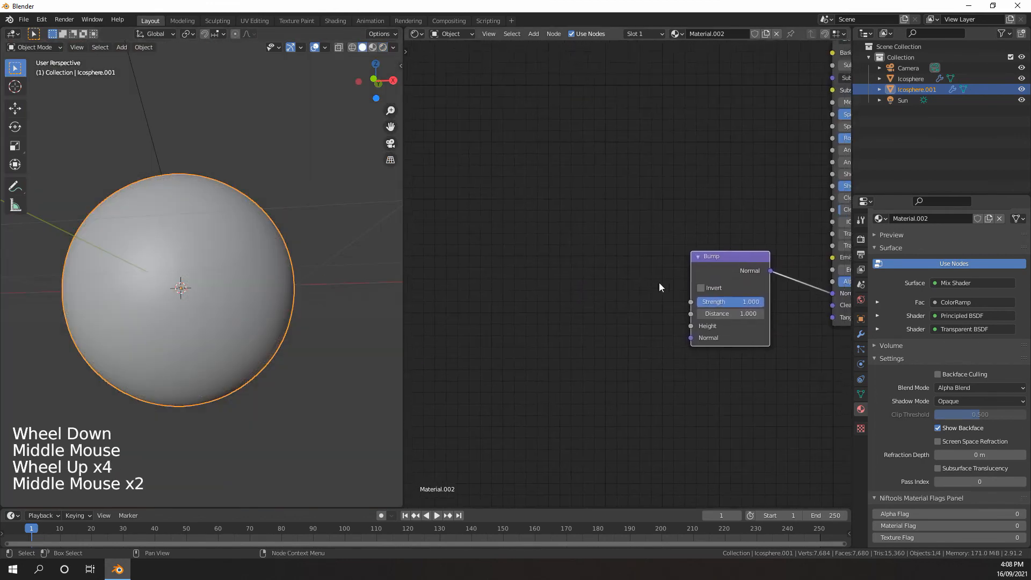
pyautogui.scroll(2, 659, 282)
pyautogui.hotkey('shift', 'a')
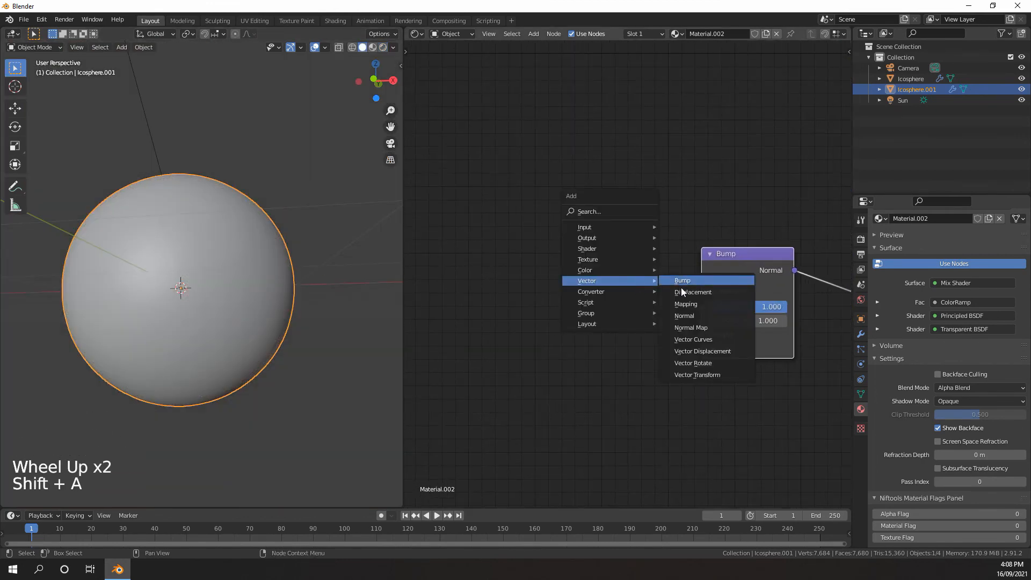
pyautogui.moveTo(612, 292)
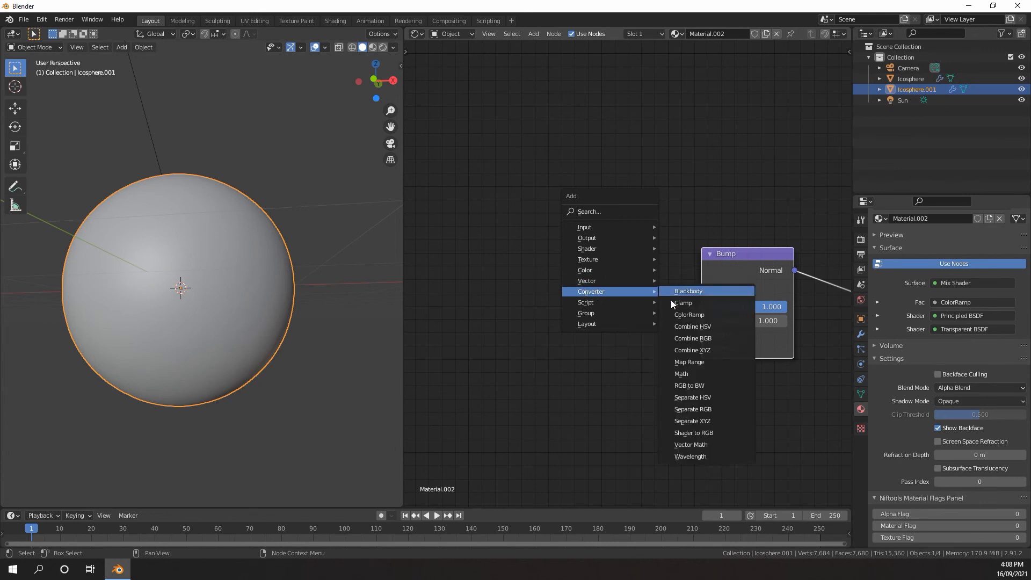
pyautogui.click(685, 373)
pyautogui.click(536, 257)
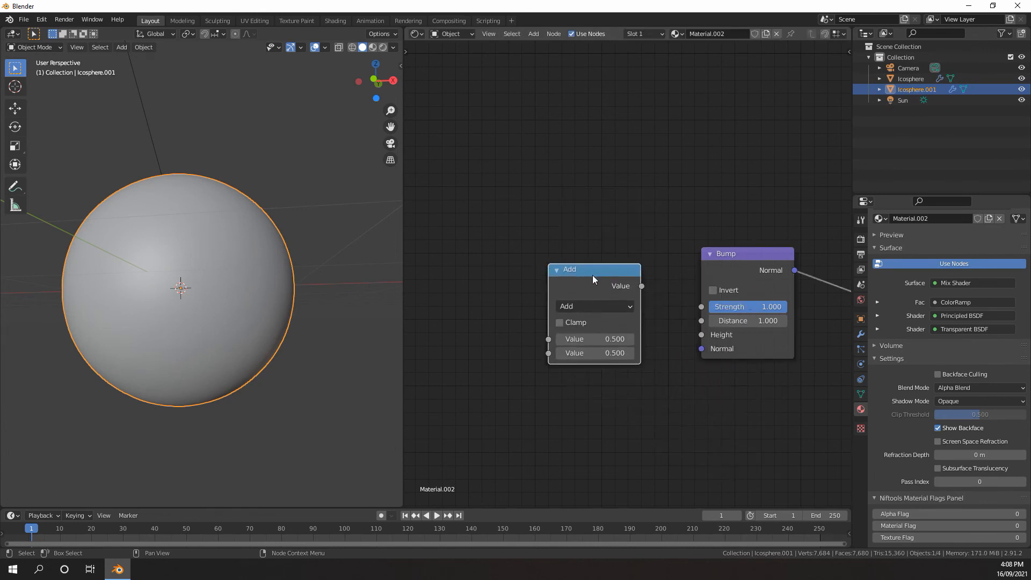
pyautogui.moveTo(703, 339); pyautogui.dragTo(703, 338)
# Duplicate the Add math node and link the copy's Value output to the original's first Value input
pyautogui.scroll(-4, 613, 318)
pyautogui.moveTo(553, 325); pyautogui.dragTo(623, 315, button='middle')
pyautogui.moveTo(580, 303); pyautogui.dragTo(639, 304, button='middle')
pyautogui.moveTo(618, 293); pyautogui.dragTo(678, 295, button='middle')
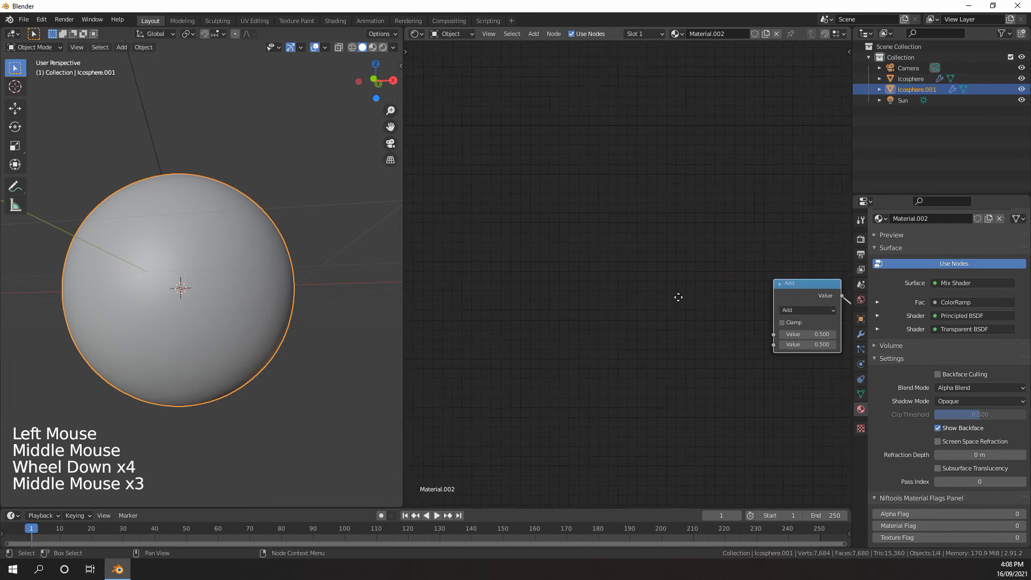
pyautogui.moveTo(780, 297); pyautogui.dragTo(773, 288, button='middle')
pyautogui.click(776, 284)
pyautogui.hotkey('shift', 'd')
pyautogui.click(643, 283)
pyautogui.moveTo(701, 283); pyautogui.dragTo(766, 322)
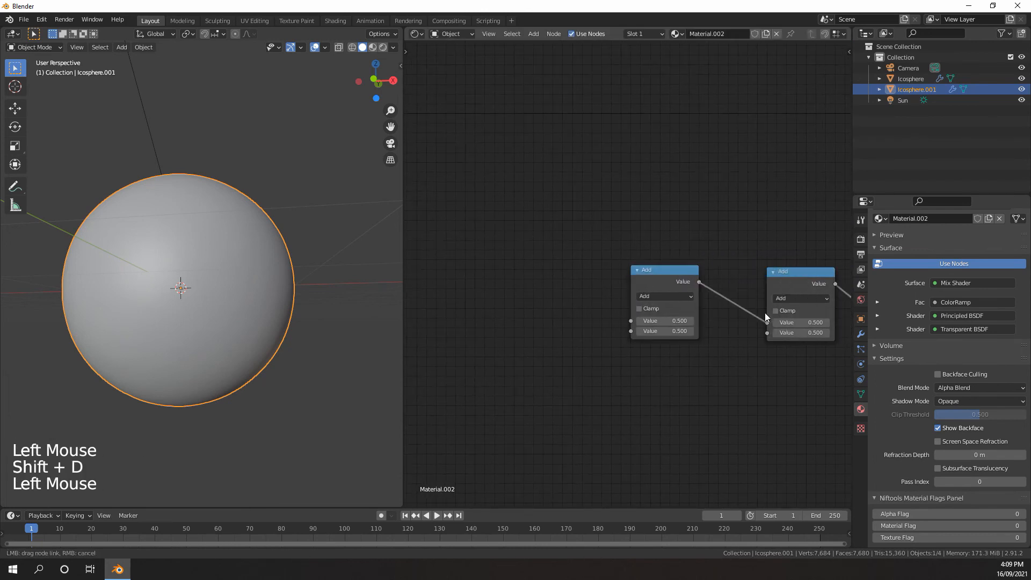
# Add a Voronoi Texture and link its Distance to the first Value input of the duplicated Add node
pyautogui.hotkey('shift', 'a')
pyautogui.moveTo(572, 176)
pyautogui.click(660, 328)
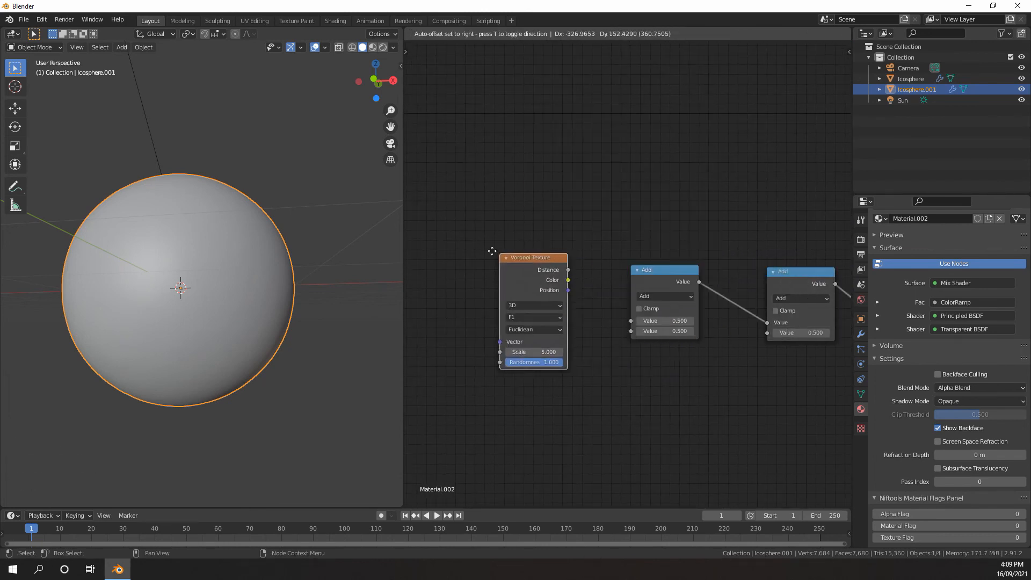
pyautogui.click(444, 249)
pyautogui.moveTo(513, 265); pyautogui.dragTo(564, 254, button='middle')
pyautogui.scroll(2, 569, 255)
pyautogui.moveTo(564, 251); pyautogui.dragTo(681, 309)
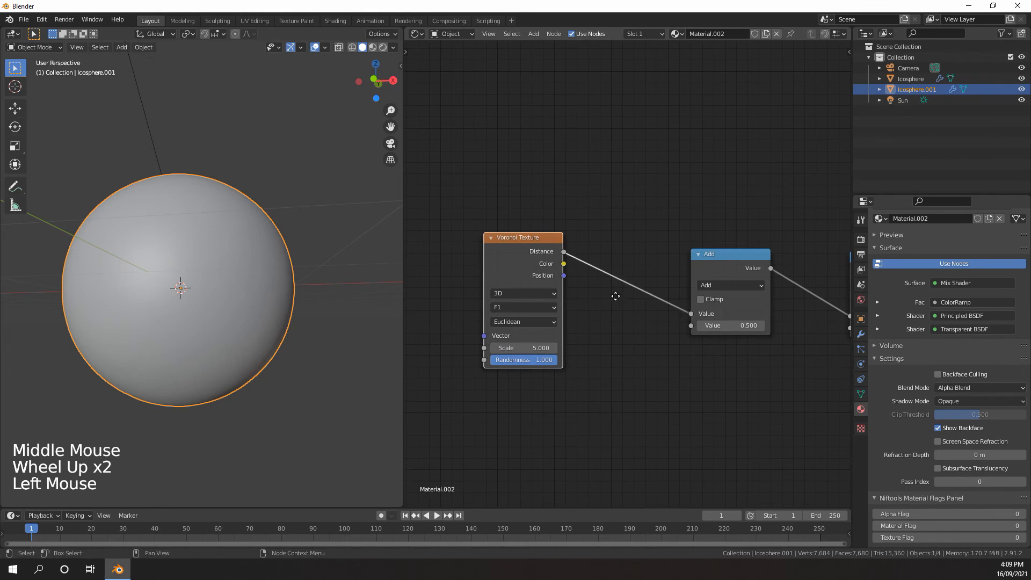
pyautogui.scroll(1, 652, 292)
pyautogui.moveTo(616, 296); pyautogui.dragTo(612, 261, button='middle')
pyautogui.scroll(2, 601, 280)
pyautogui.scroll(-4, 602, 279)
pyautogui.scroll(3, 650, 287)
pyautogui.scroll(-2, 649, 287)
pyautogui.scroll(-2, 640, 281)
pyautogui.scroll(4, 612, 261)
pyautogui.hotkey('shift', 'a')
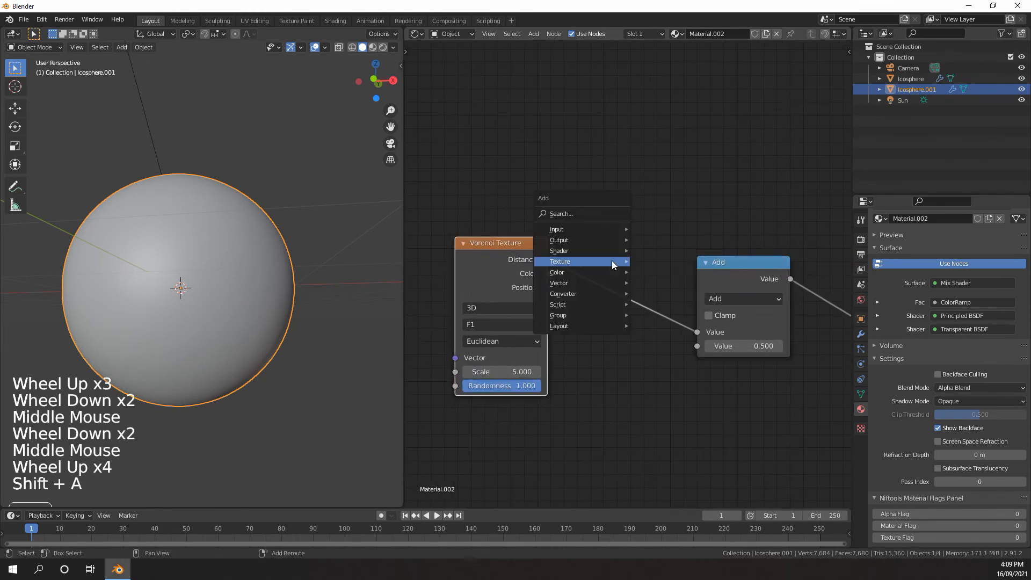
pyautogui.moveTo(597, 260)
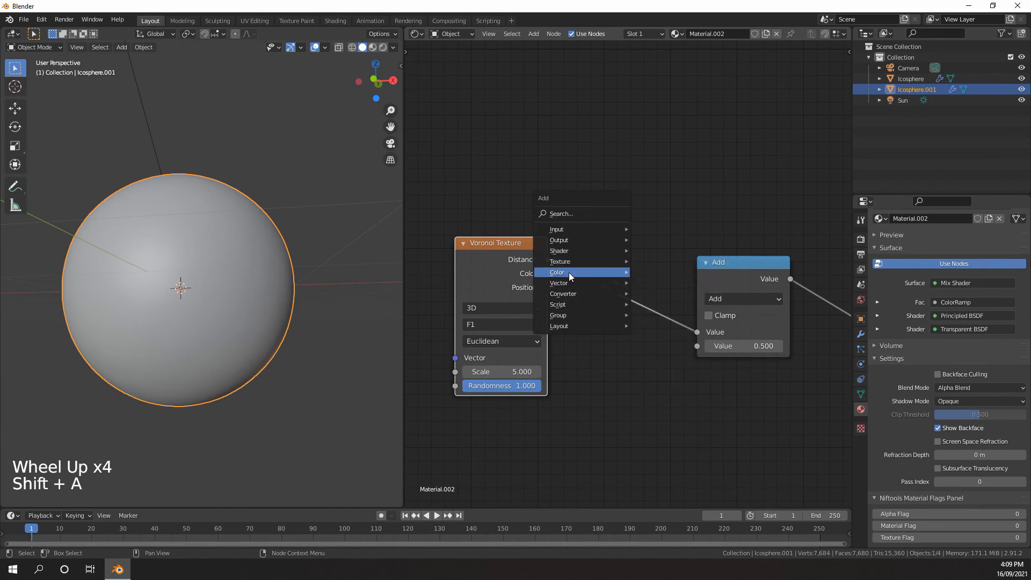
# Switch the 3D viewport back to Rendered shading
pyautogui.press('z')
pyautogui.scroll(3, 246, 241)
pyautogui.moveTo(246, 241); pyautogui.dragTo(179, 259, button='middle')
pyautogui.scroll(-1, 179, 259)
pyautogui.scroll(-8, 677, 306)
# Link the Principled BSDF directly to the Material Output's Surface to preview the bump on the sphere
pyautogui.moveTo(728, 305); pyautogui.dragTo(534, 299, button='middle')
pyautogui.moveTo(785, 167); pyautogui.dragTo(723, 230, button='middle')
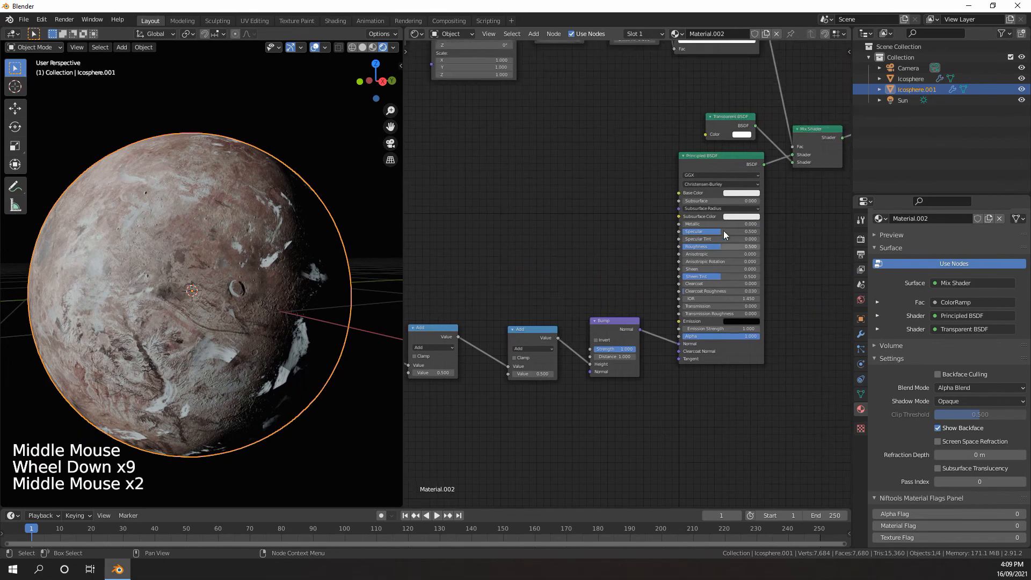
pyautogui.moveTo(758, 160); pyautogui.dragTo(635, 223, button='middle')
pyautogui.scroll(1, 636, 223)
pyautogui.moveTo(640, 221); pyautogui.dragTo(758, 180)
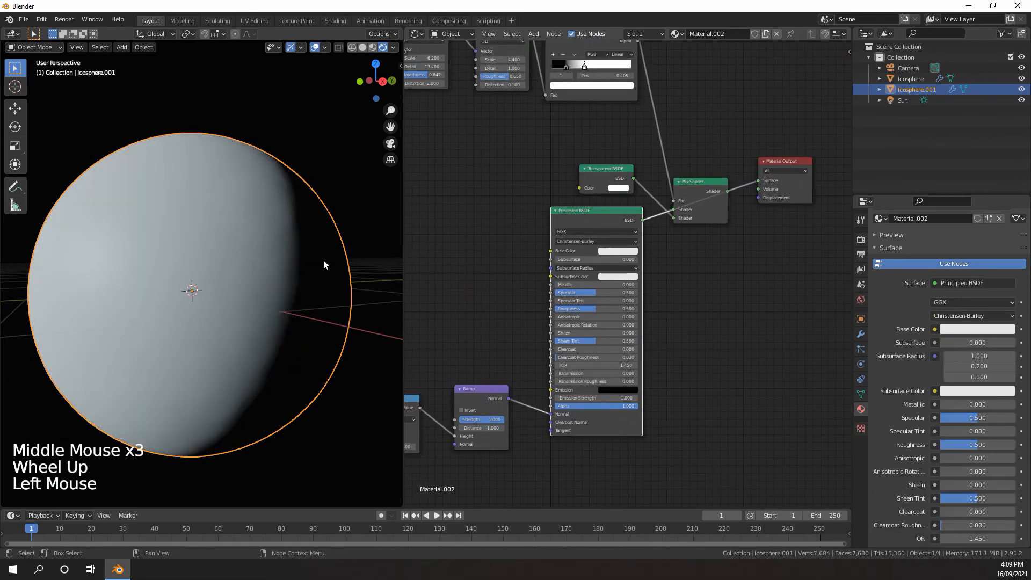
pyautogui.moveTo(272, 272); pyautogui.dragTo(215, 246, button='middle')
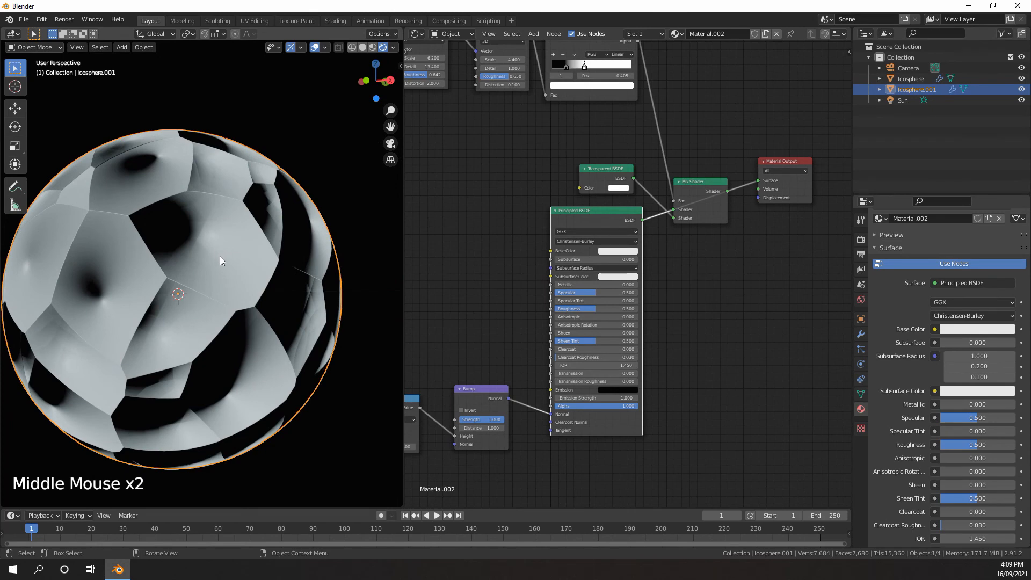
# Insert an Invert color node between the Voronoi Texture and the first Add node, and check the sphere
pyautogui.moveTo(411, 351); pyautogui.dragTo(714, 291, button='middle')
pyautogui.scroll(3, 617, 344)
pyautogui.moveTo(617, 346); pyautogui.dragTo(646, 270, button='middle')
pyautogui.scroll(1, 645, 270)
pyautogui.moveTo(645, 269); pyautogui.dragTo(646, 271, button='middle')
pyautogui.hotkey('shift', 'a')
pyautogui.moveTo(514, 279)
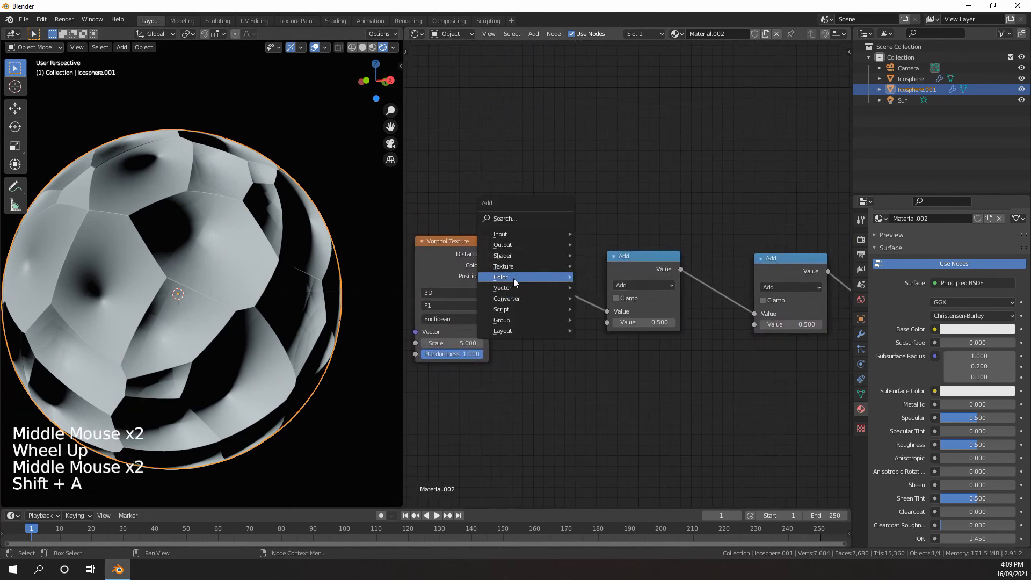
pyautogui.click(618, 257)
pyautogui.click(543, 279)
pyautogui.moveTo(226, 300); pyautogui.dragTo(238, 294, button='middle')
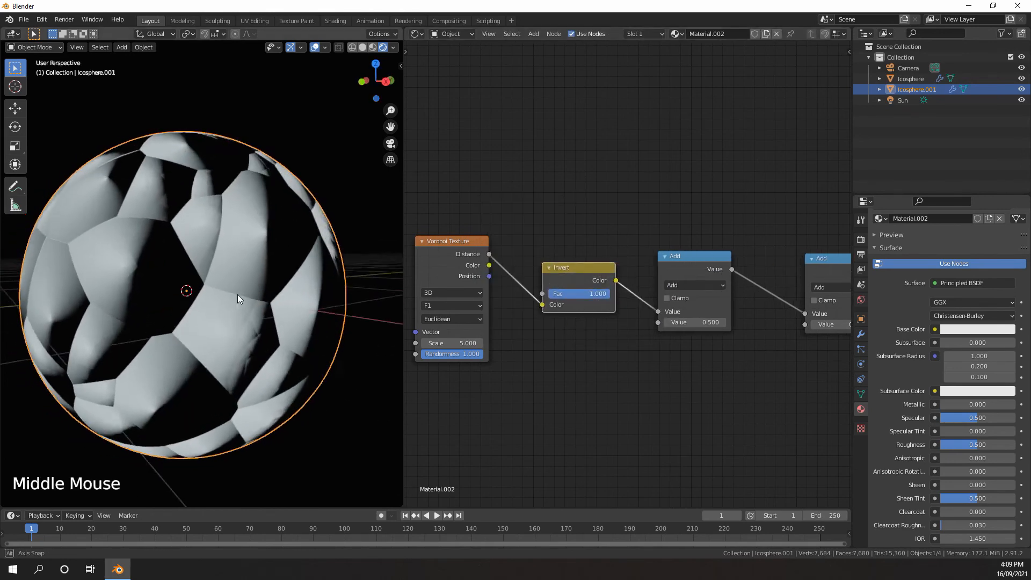
# Set the Voronoi Texture's feature output to Smooth F1
pyautogui.scroll(-4, 298, 282)
pyautogui.moveTo(297, 282); pyautogui.dragTo(241, 283, button='middle')
pyautogui.scroll(3, 242, 283)
pyautogui.scroll(3, 563, 305)
pyautogui.moveTo(541, 318); pyautogui.dragTo(555, 275, button='middle')
pyautogui.click(559, 285)
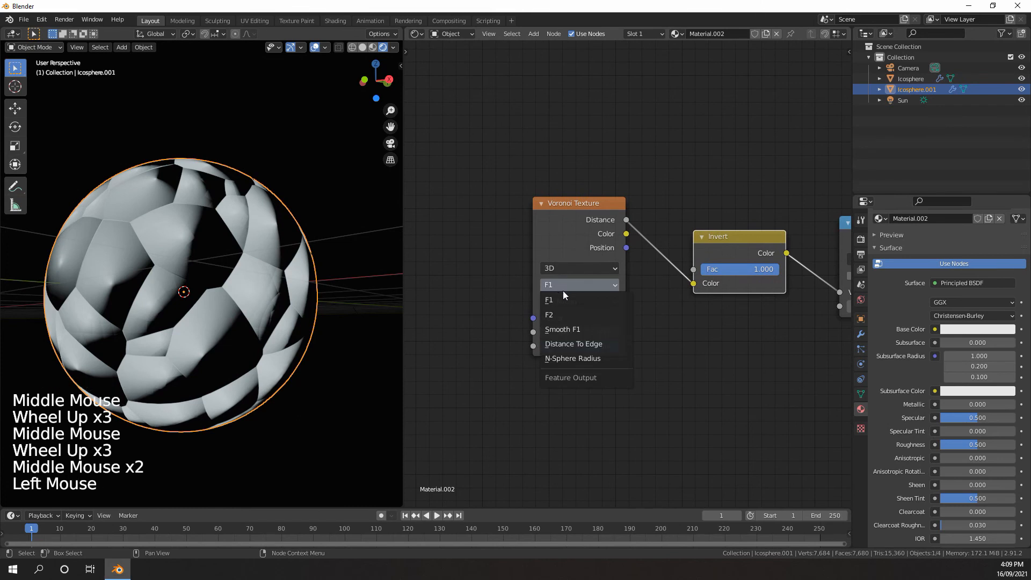
pyautogui.click(570, 330)
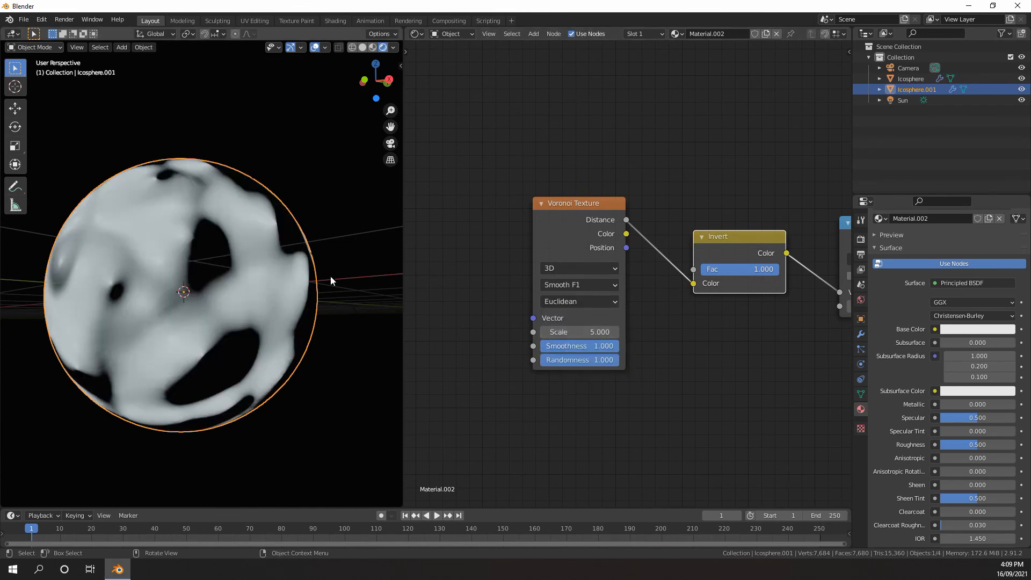
# Set the Voronoi Texture's Smoothness to 0.667 and its Scale to 150
pyautogui.moveTo(597, 347)
pyautogui.mouseDown()
pyautogui.moveTo(540, 347)
pyautogui.moveTo(593, 347)
pyautogui.mouseUp()
pyautogui.moveTo(649, 331); pyautogui.dragTo(581, 354, button='middle')
pyautogui.moveTo(730, 332)
pyautogui.mouseDown(button='middle')
pyautogui.moveTo(630, 320)
pyautogui.moveTo(712, 324)
pyautogui.mouseUp(button='middle')
pyautogui.click(545, 337)
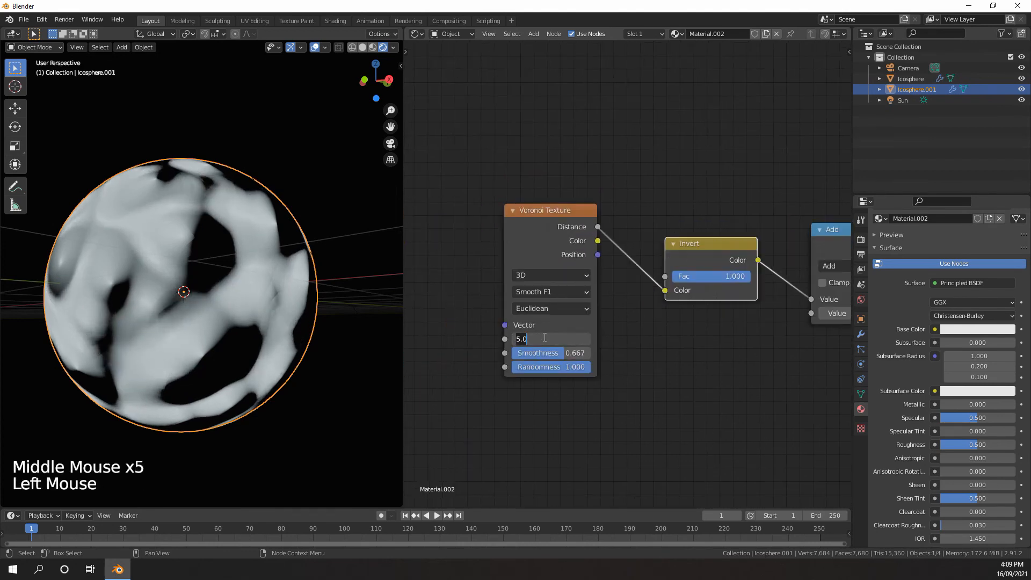
pyautogui.press('Return')
# Duplicate the Voronoi Texture below the chain and link its Distance to the second Value input of the last Add node
pyautogui.scroll(-1, 620, 306)
pyautogui.moveTo(622, 308); pyautogui.dragTo(557, 266, button='middle')
pyautogui.scroll(-4, 618, 299)
pyautogui.click(515, 221)
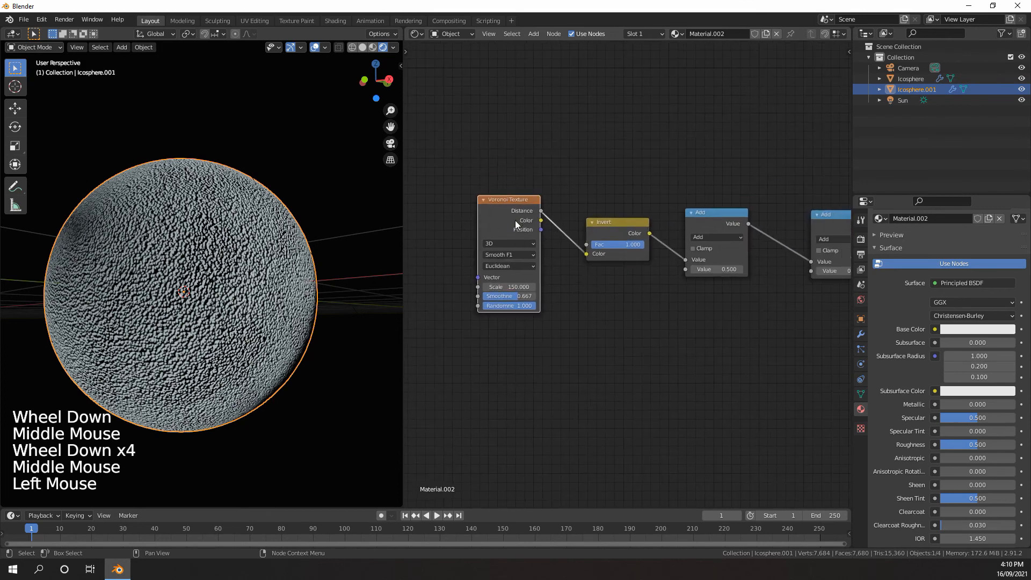
pyautogui.hotkey('shift', 'd')
pyautogui.click(686, 366)
pyautogui.moveTo(709, 328); pyautogui.dragTo(494, 344, button='middle')
pyautogui.moveTo(603, 242); pyautogui.dragTo(593, 236)
pyautogui.moveTo(517, 334); pyautogui.dragTo(546, 326, button='middle')
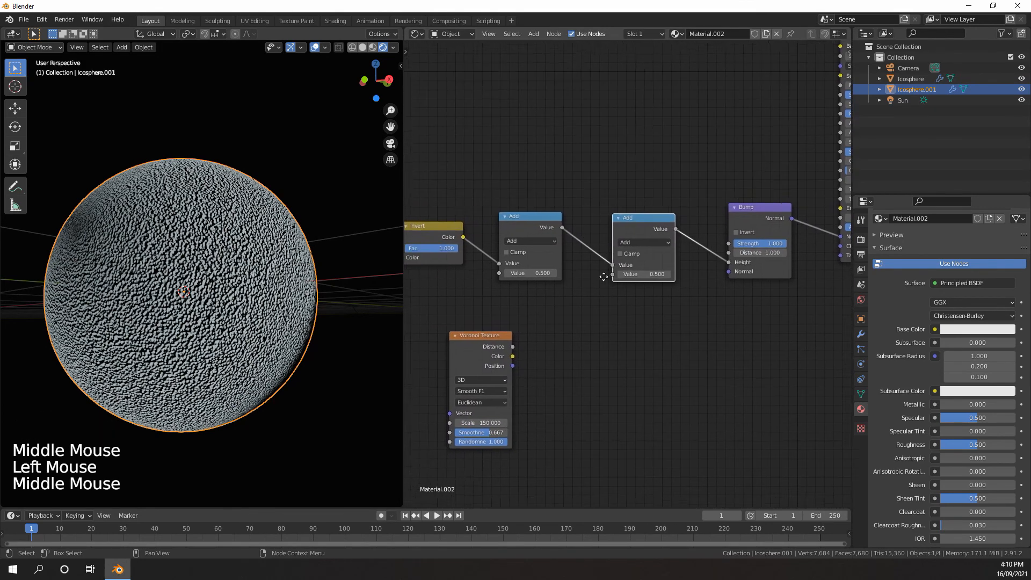
pyautogui.scroll(2, 545, 325)
pyautogui.moveTo(519, 346); pyautogui.dragTo(639, 262)
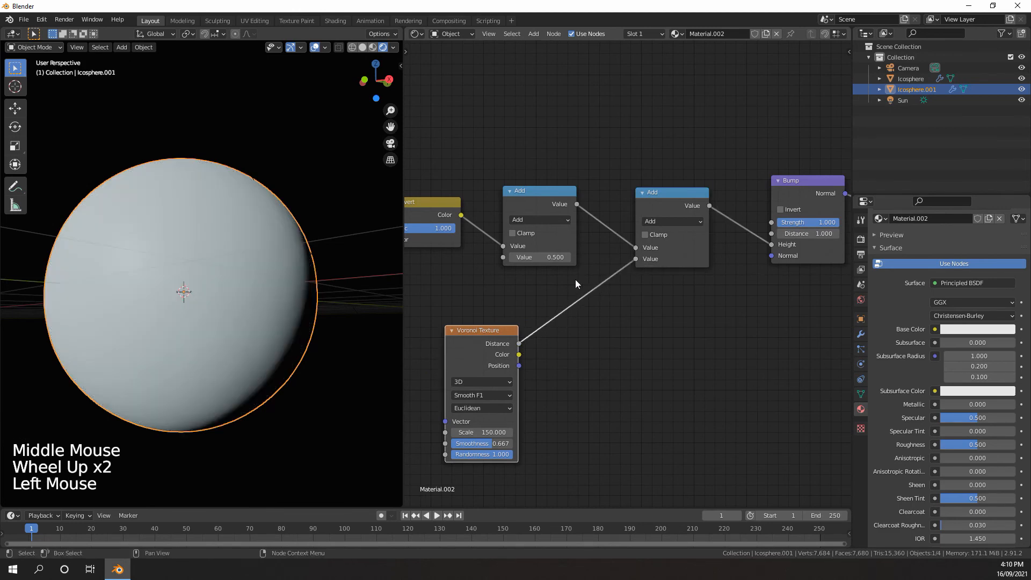
# Switch the 3D viewport to Solid shading
pyautogui.middleClick(517, 347)
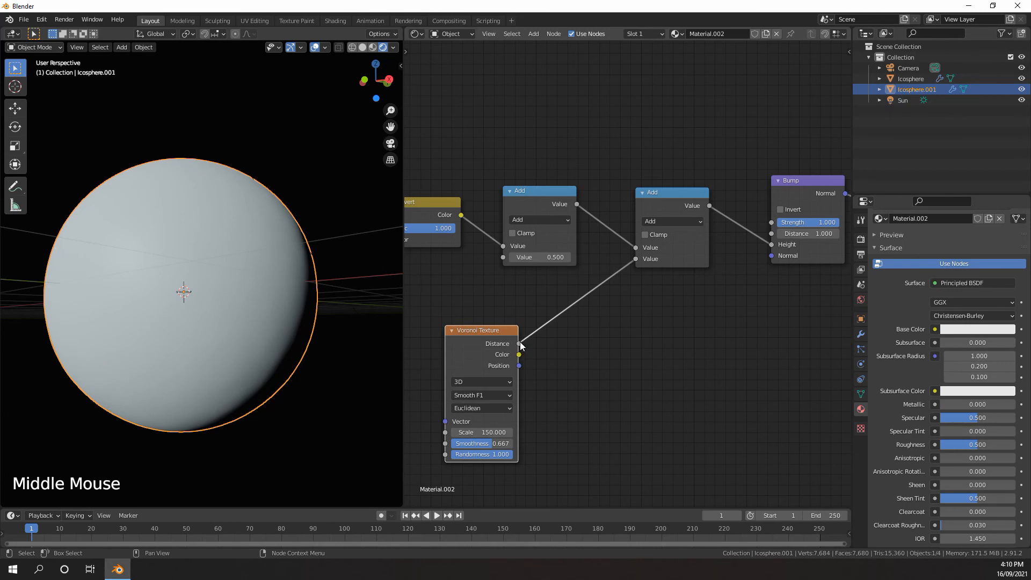
pyautogui.scroll(-1, 707, 296)
pyautogui.scroll(1, 708, 296)
pyautogui.middleClick(707, 296)
pyautogui.scroll(3, 708, 296)
pyautogui.moveTo(708, 295); pyautogui.dragTo(822, 262, button='middle')
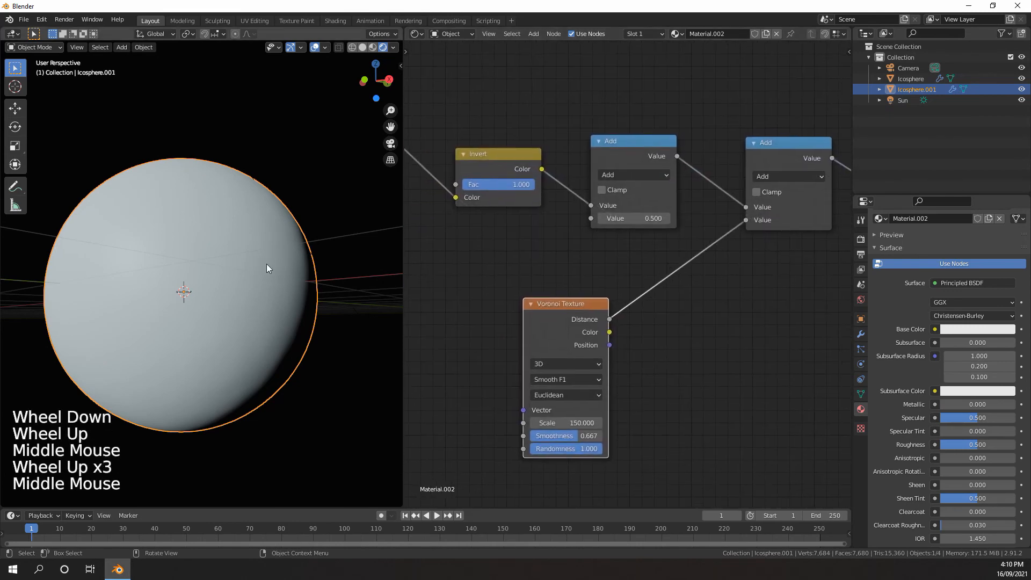
pyautogui.press('z')
pyautogui.hotkey('shift', 'a')
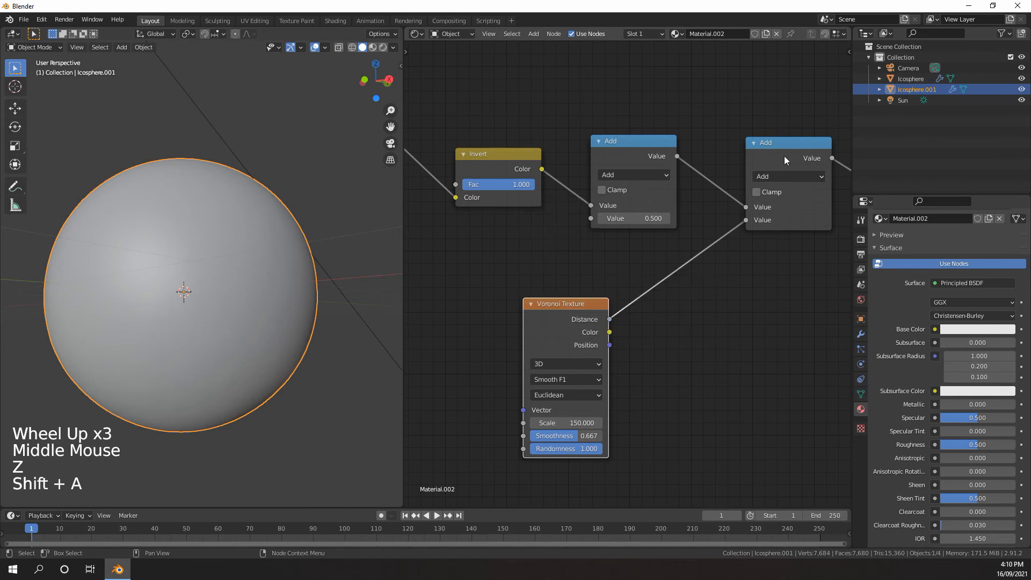
# Duplicate the last Add node onto the lower Voronoi Texture's link and set the copy's operation to Multiply
pyautogui.click(783, 156)
pyautogui.hotkey('shift', 'd')
pyautogui.click(695, 266)
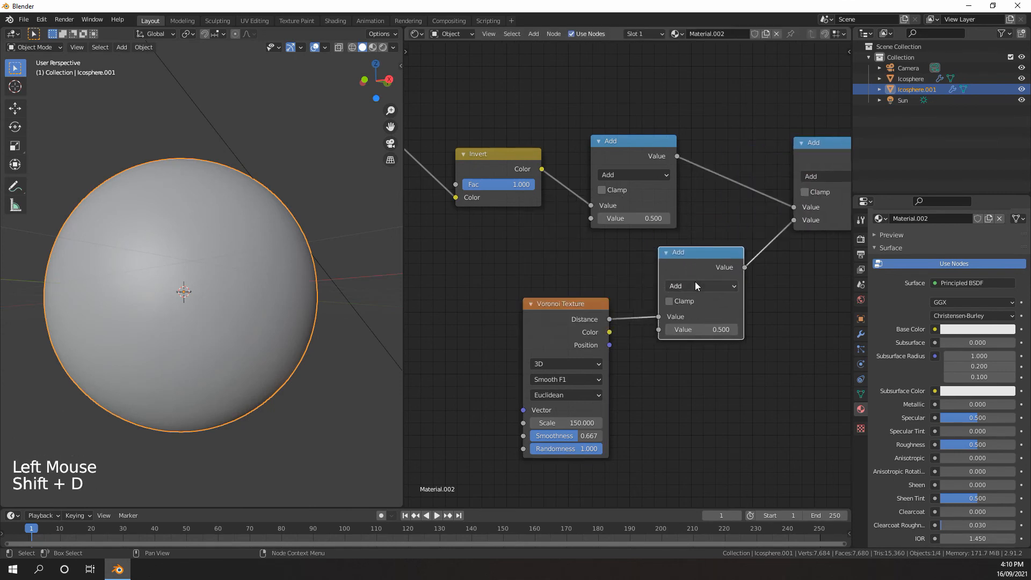
pyautogui.click(695, 284)
pyautogui.click(350, 349)
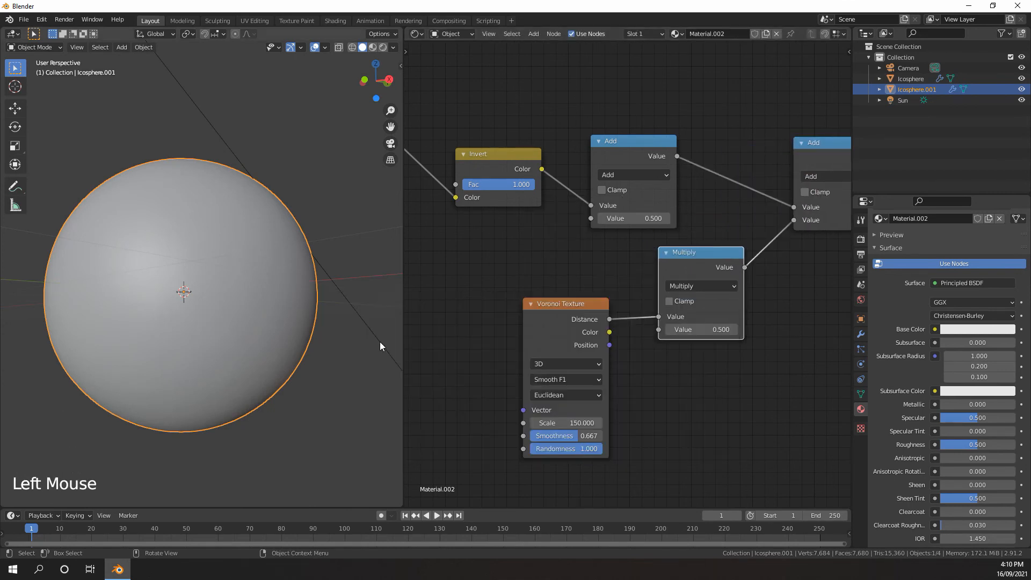
# Set the lower Multiply node's value to 0.001
pyautogui.middleClick(669, 304)
pyautogui.scroll(-1, 669, 304)
pyautogui.scroll(3, 669, 304)
pyautogui.click(707, 339)
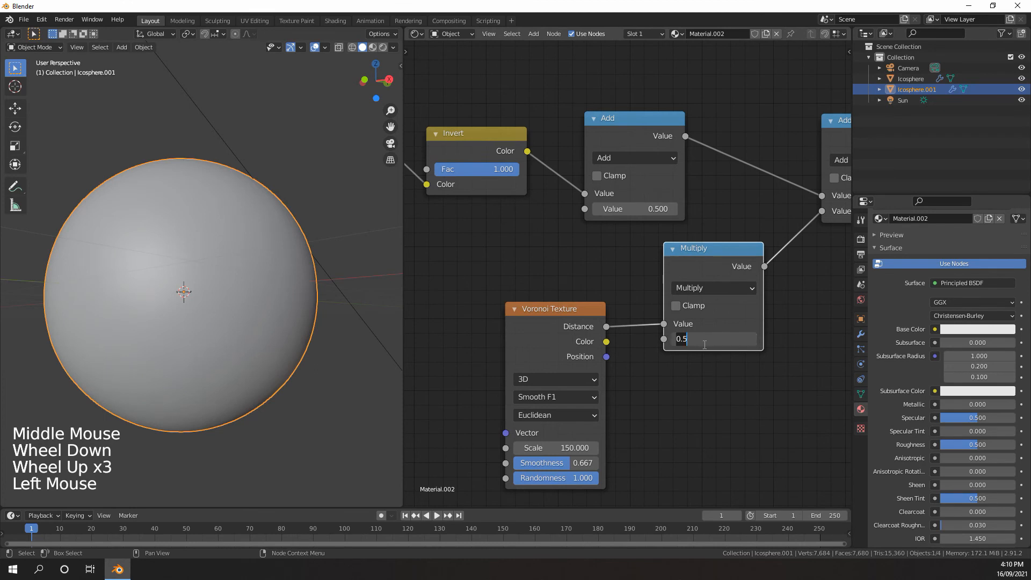
pyautogui.write('.001')
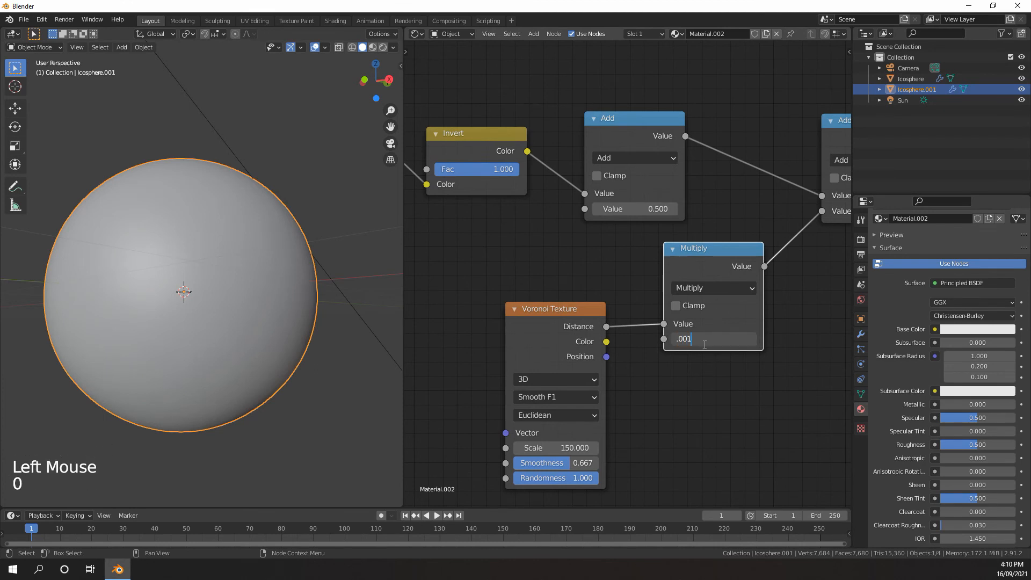
# Change the Add node following the Invert node to Multiply and set its value to 0.001
pyautogui.scroll(-4, 684, 201)
pyautogui.moveTo(569, 211); pyautogui.dragTo(536, 249, button='middle')
pyautogui.scroll(4, 595, 212)
pyautogui.click(595, 211)
pyautogui.click(217, 282)
pyautogui.scroll(-6, 547, 172)
pyautogui.scroll(1, 547, 171)
pyautogui.scroll(-1, 630, 242)
pyautogui.scroll(-3, 537, 250)
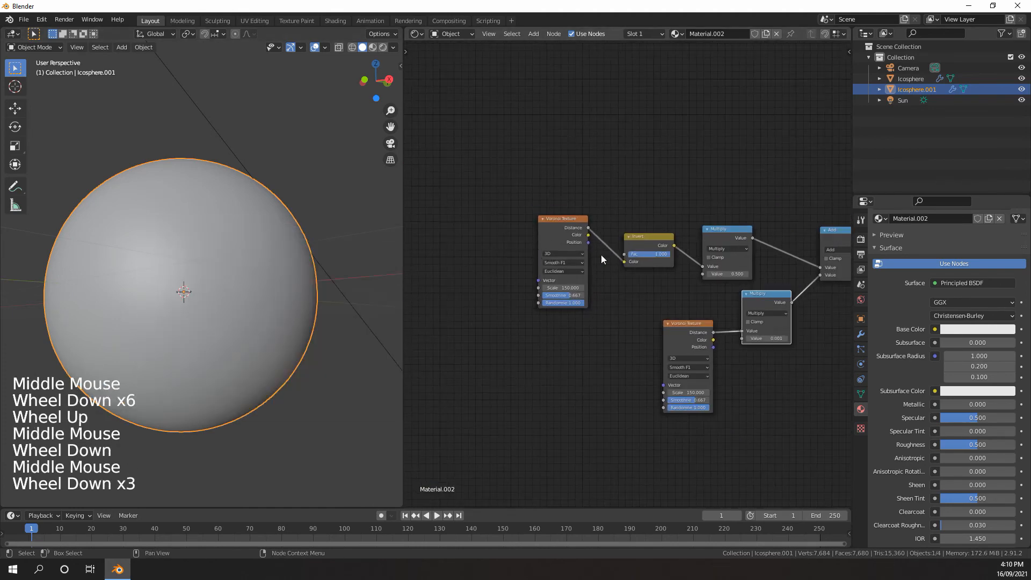
pyautogui.moveTo(729, 347); pyautogui.dragTo(609, 289, button='middle')
pyautogui.scroll(2, 713, 252)
pyautogui.scroll(5, 707, 252)
pyautogui.scroll(3, 609, 289)
pyautogui.click(613, 298)
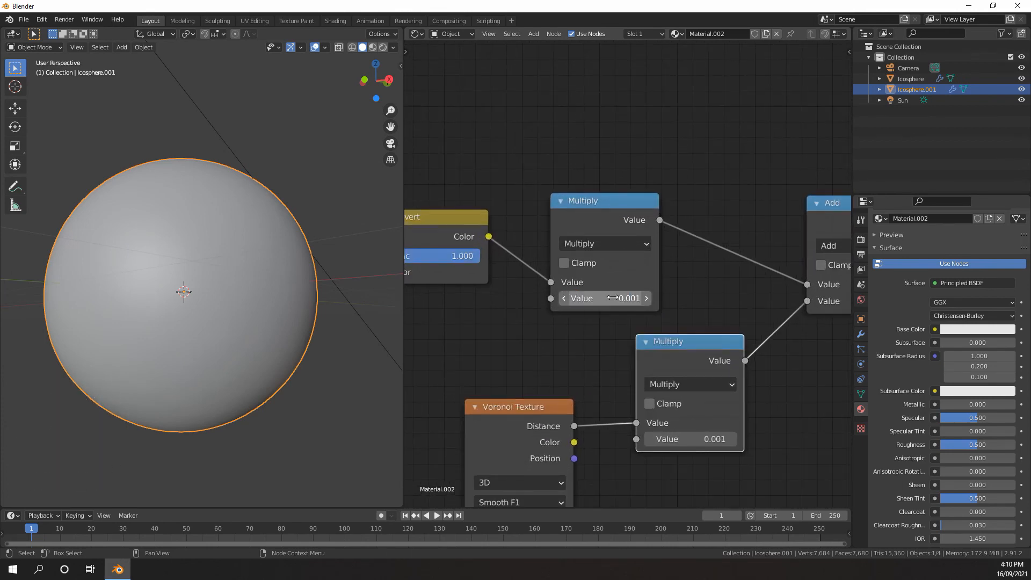
# Switch the 3D viewport to Rendered shading and inspect the sphere's surface up close
pyautogui.scroll(-1, 311, 298)
pyautogui.middleClick(311, 298)
pyautogui.scroll(3, 295, 290)
pyautogui.press('z')
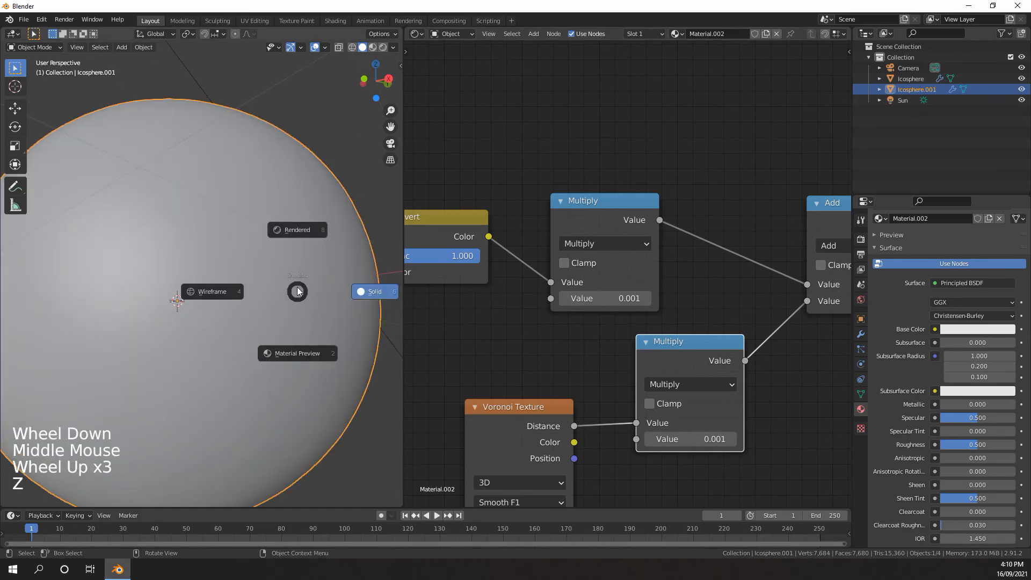
pyautogui.scroll(-1, 294, 222)
pyautogui.scroll(-1, 292, 237)
pyautogui.moveTo(292, 237); pyautogui.dragTo(214, 245, button='middle')
pyautogui.scroll(3, 172, 231)
pyautogui.scroll(3, 263, 255)
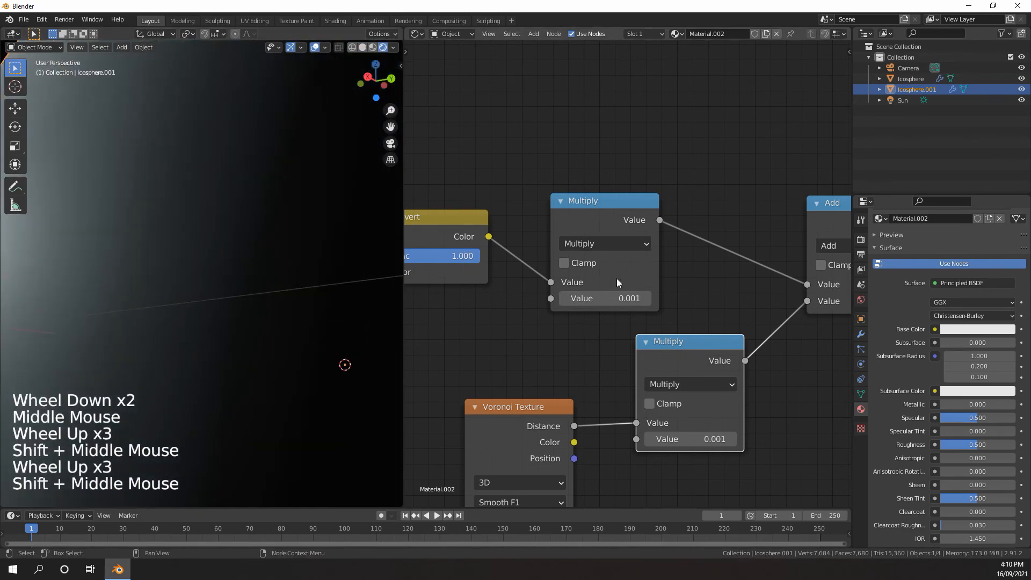
# Try a value of 0.101 on the upper Multiply node and return it to 0.001
pyautogui.scroll(-1, 617, 279)
pyautogui.click(646, 298)
pyautogui.scroll(-2, 260, 274)
pyautogui.moveTo(259, 274); pyautogui.dragTo(269, 275, button='middle')
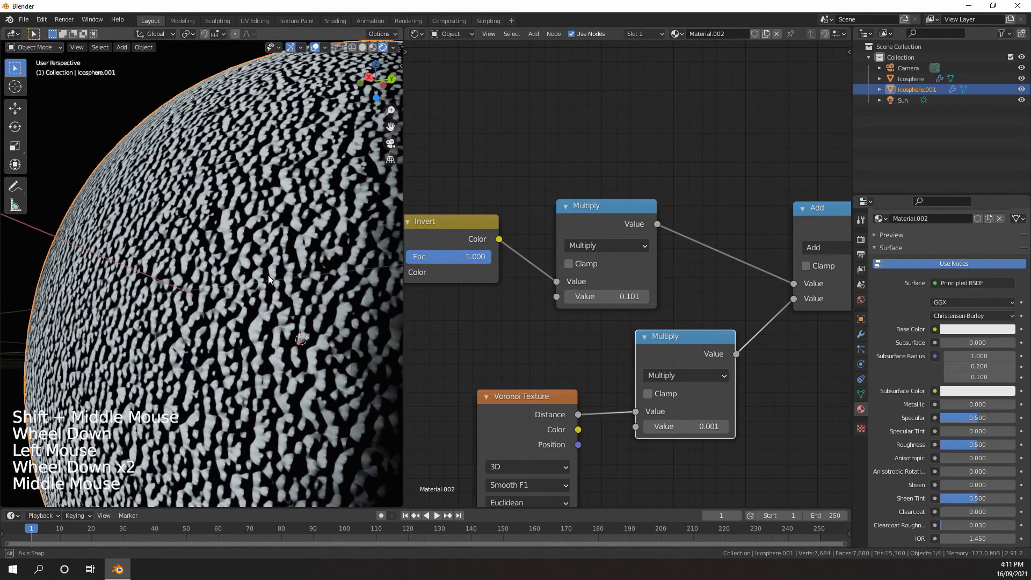
pyautogui.moveTo(527, 292); pyautogui.dragTo(522, 260, button='middle')
pyautogui.click(564, 267)
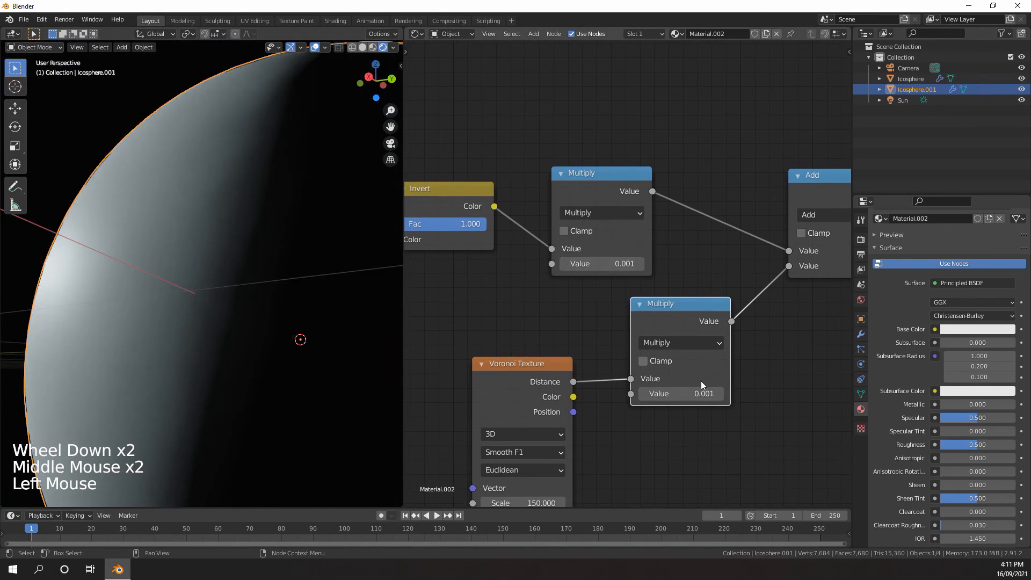
# Set the lower Multiply node's value to 0.101 and move the lower Voronoi Texture further away from it
pyautogui.click(721, 393)
pyautogui.scroll(-3, 639, 313)
pyautogui.moveTo(721, 393); pyautogui.dragTo(660, 241, button='middle')
pyautogui.scroll(4, 669, 311)
pyautogui.scroll(-1, 660, 241)
pyautogui.moveTo(596, 231); pyautogui.dragTo(475, 250)
pyautogui.scroll(-6, 476, 258)
pyautogui.moveTo(477, 273); pyautogui.dragTo(534, 287, button='middle')
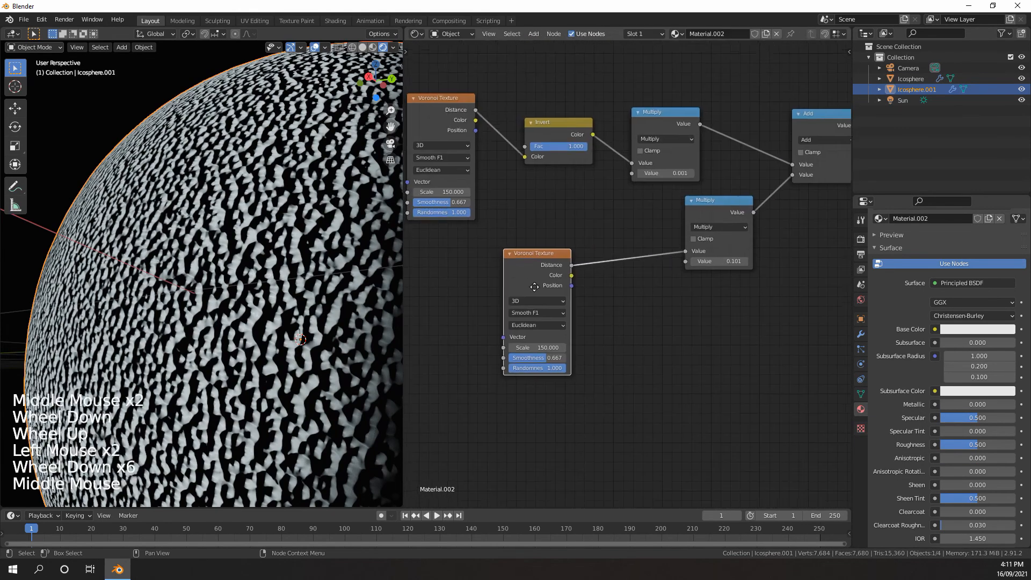
# Duplicate the Invert node and insert the copy between the lower Voronoi Texture and the lower Multiply node
pyautogui.scroll(-3, 598, 193)
pyautogui.click(597, 192)
pyautogui.hotkey('shift', 'd')
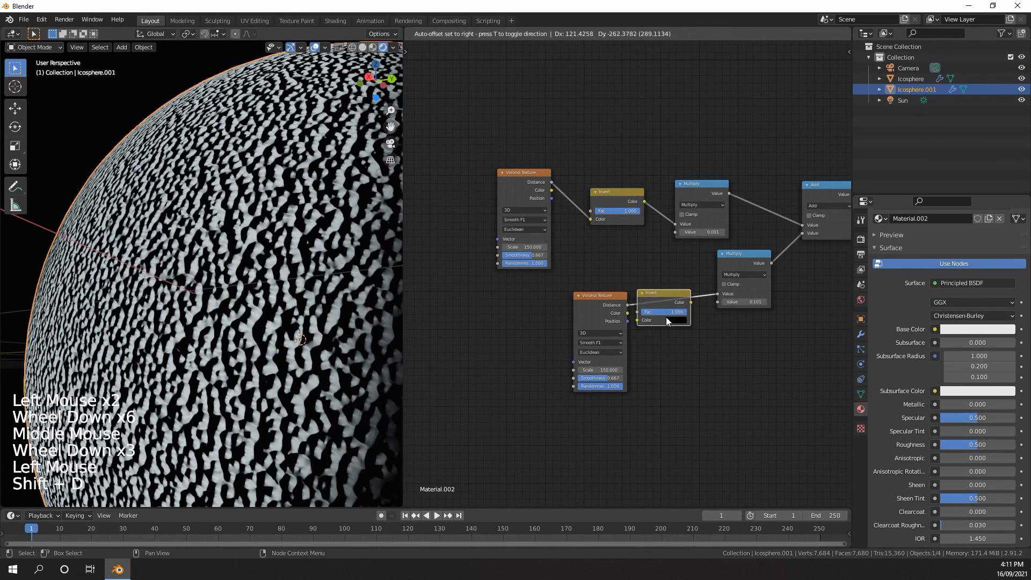
pyautogui.click(667, 319)
pyautogui.scroll(-4, 624, 319)
pyautogui.moveTo(615, 352); pyautogui.dragTo(625, 288, button='middle')
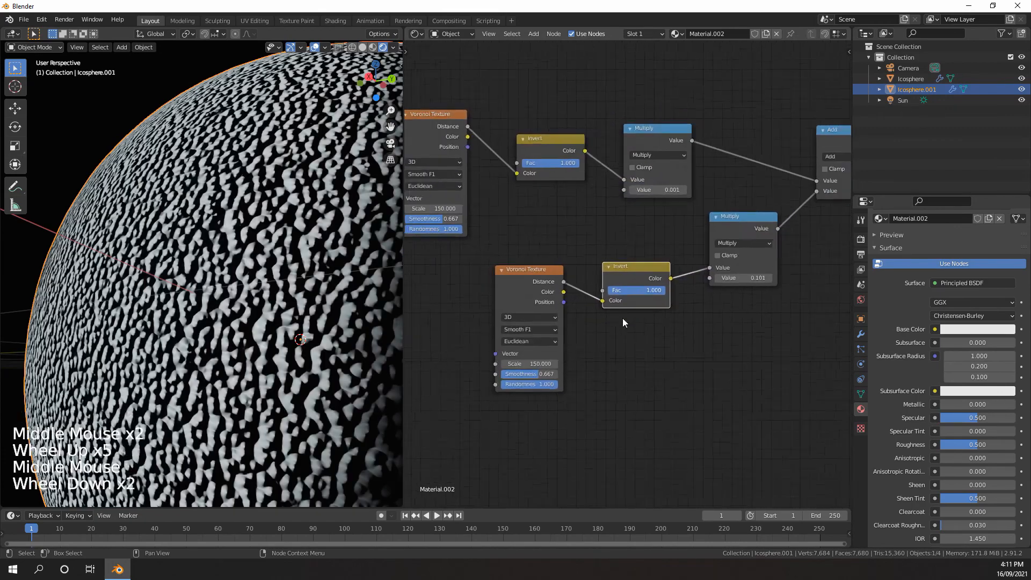
pyautogui.scroll(5, 625, 288)
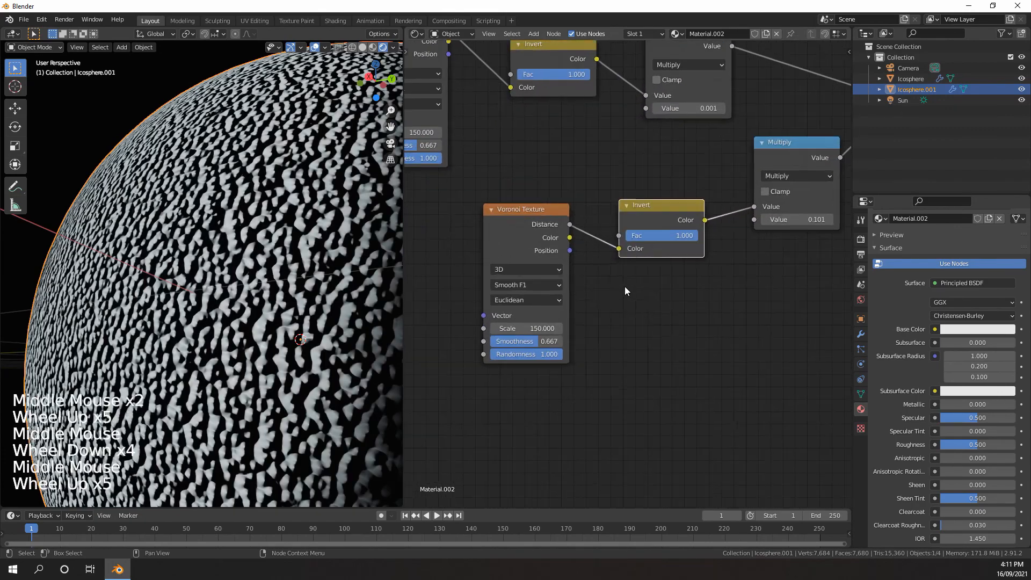
# Add a Noise Texture and link its Color to the first Value input of the lower Multiply node
pyautogui.hotkey('shift', 'a')
pyautogui.moveTo(573, 277)
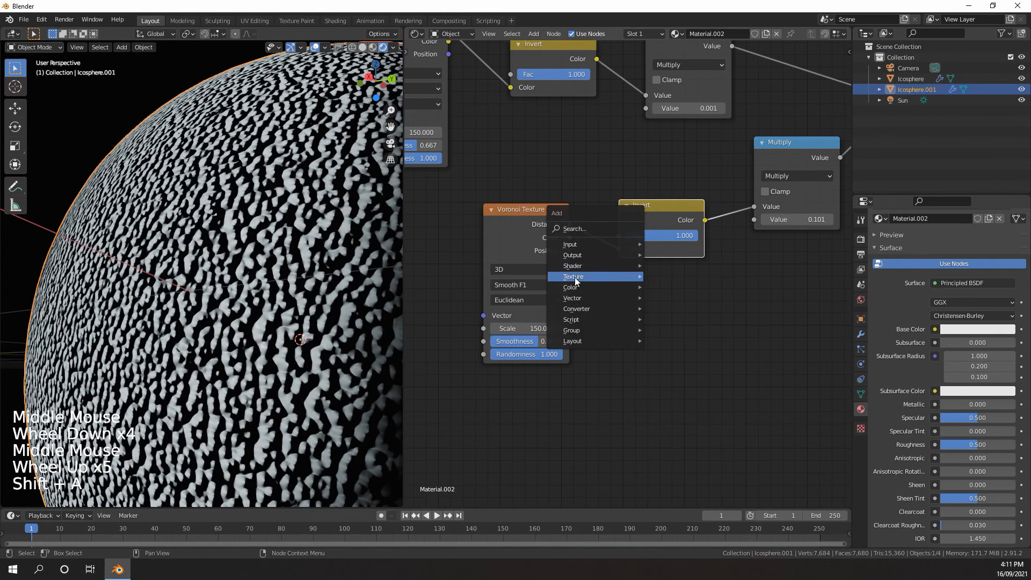
pyautogui.click(665, 385)
pyautogui.moveTo(706, 327); pyautogui.dragTo(756, 209)
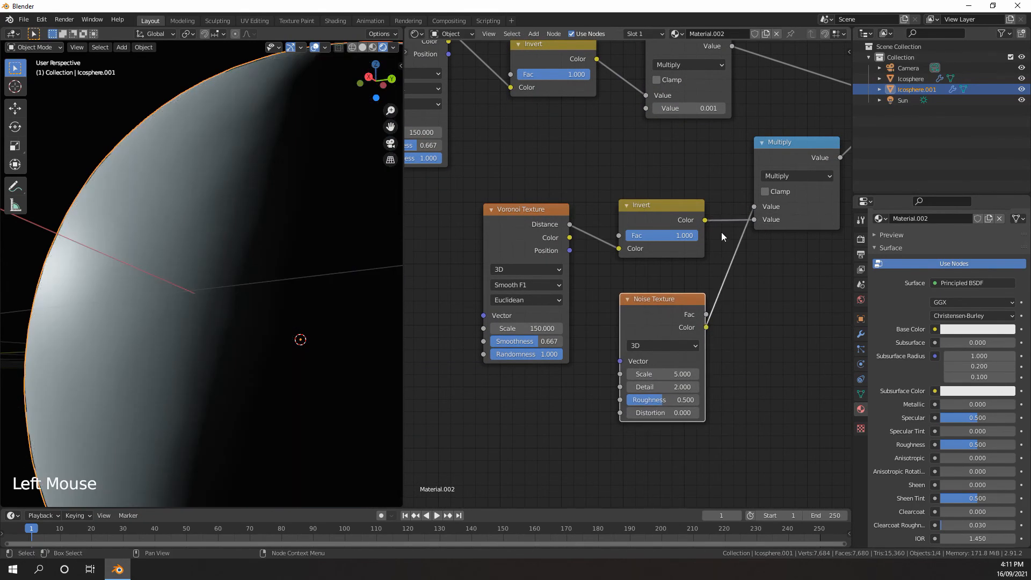
# Set the Noise Texture's Scale to 300 and its Distortion to 0.1
pyautogui.click(654, 372)
pyautogui.write('300')
pyautogui.press('Return')
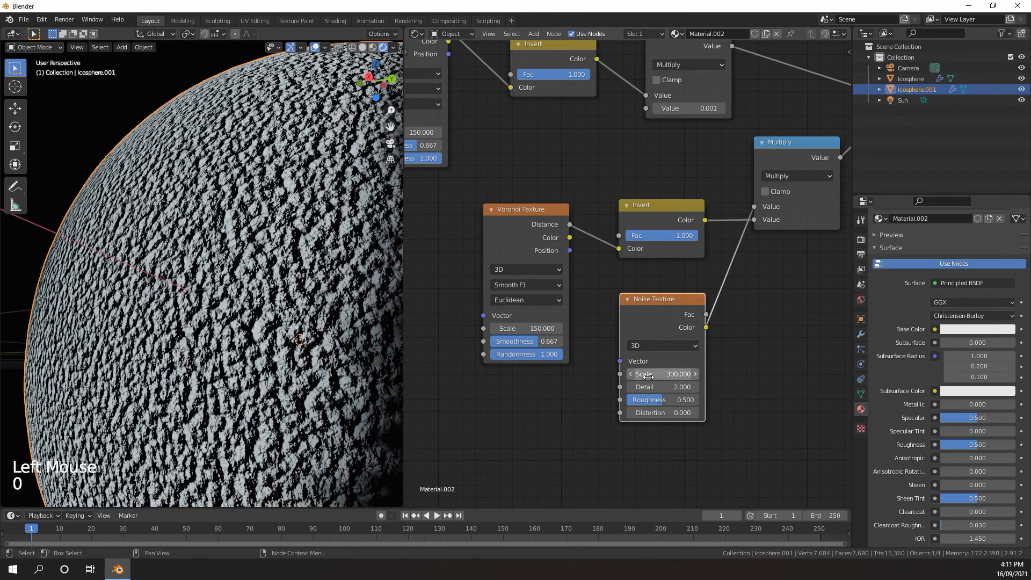
pyautogui.moveTo(668, 387); pyautogui.dragTo(666, 402, button='middle')
pyautogui.click(693, 428)
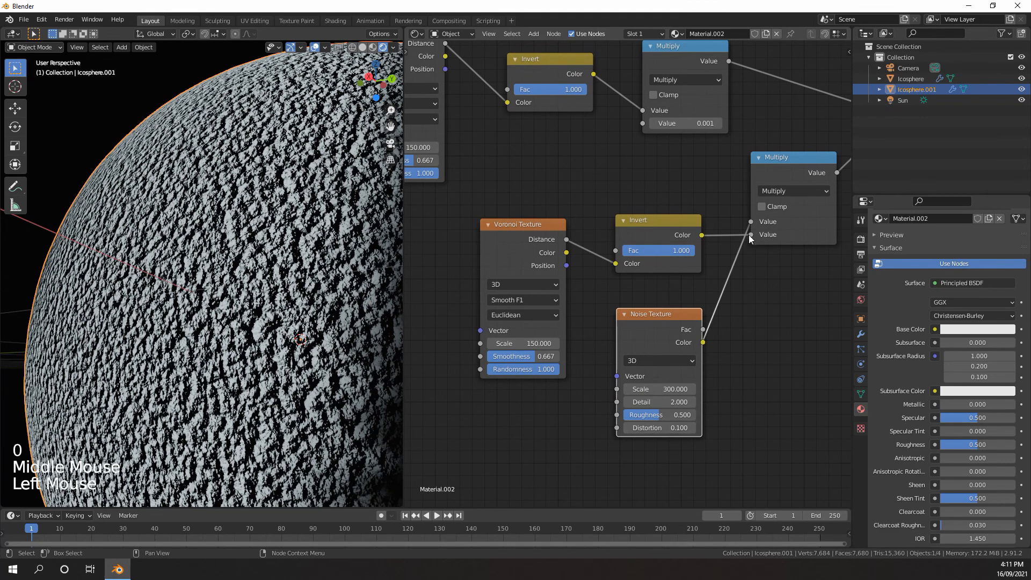
# Disconnect the lower Invert node from the second Value input of the lower Multiply node
pyautogui.moveTo(752, 236); pyautogui.dragTo(694, 220)
pyautogui.click(669, 230)
pyautogui.moveTo(745, 188); pyautogui.dragTo(662, 239, button='middle')
pyautogui.scroll(-5, 661, 240)
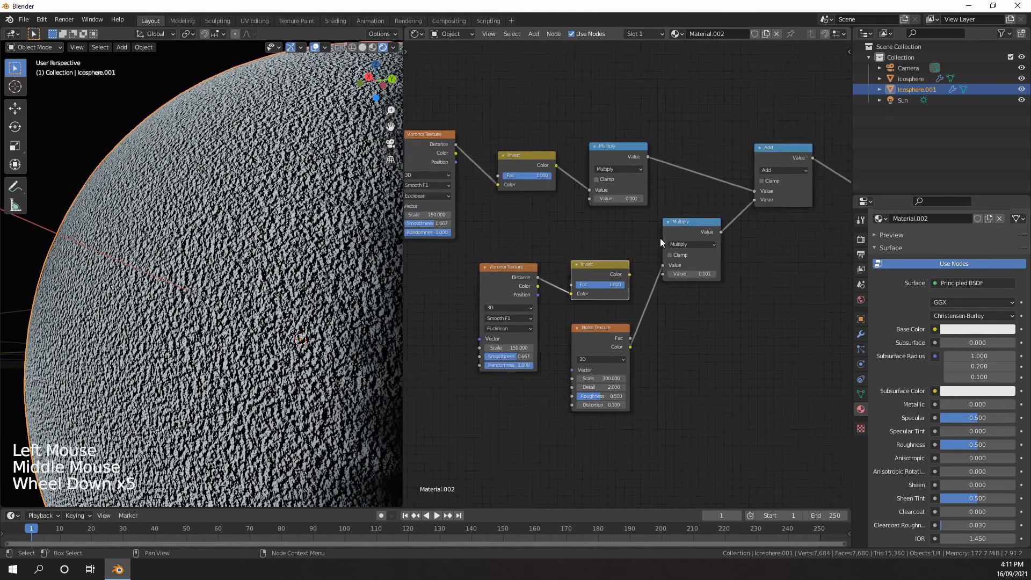
# Reduce the lower Multiply node's value to 0.001
pyautogui.scroll(2, 662, 241)
pyautogui.moveTo(692, 277); pyautogui.dragTo(613, 332, button='middle')
# Delete the unused lower Voronoi Texture and Invert nodes and check the bump on the sphere
pyautogui.scroll(4, 612, 332)
pyautogui.click(584, 336)
pyautogui.moveTo(301, 314)
pyautogui.mouseDown(button='middle')
pyautogui.moveTo(313, 288)
pyautogui.moveTo(301, 301)
pyautogui.mouseUp(button='middle')
pyautogui.moveTo(539, 319); pyautogui.dragTo(667, 311, button='middle')
pyautogui.moveTo(648, 283); pyautogui.dragTo(428, 350)
pyautogui.press('Delete')
pyautogui.moveTo(592, 268); pyautogui.dragTo(558, 281, button='middle')
pyautogui.scroll(1, 559, 281)
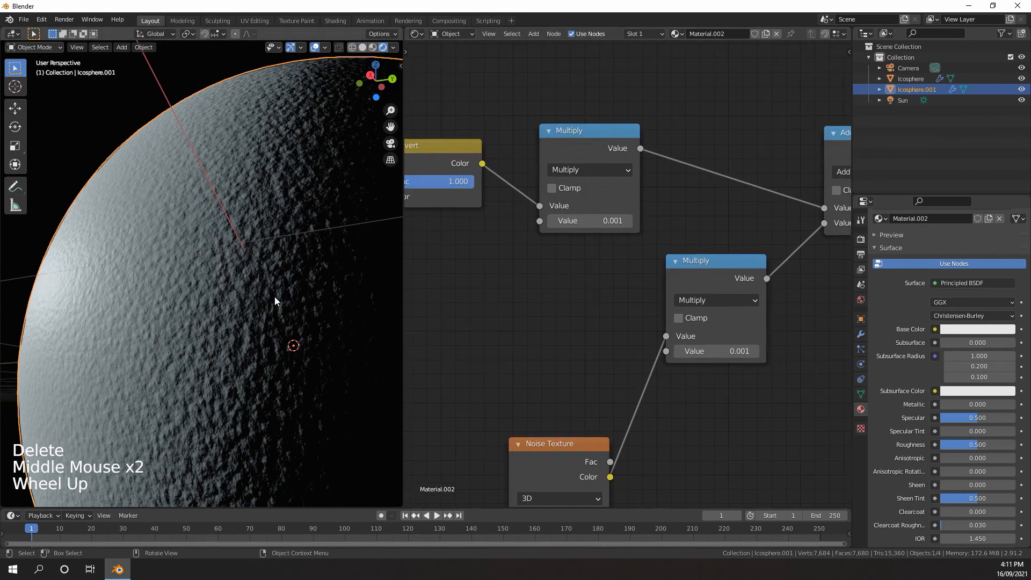
pyautogui.scroll(2, 286, 299)
pyautogui.moveTo(278, 299); pyautogui.dragTo(262, 285, button='middle')
pyautogui.scroll(-1, 261, 296)
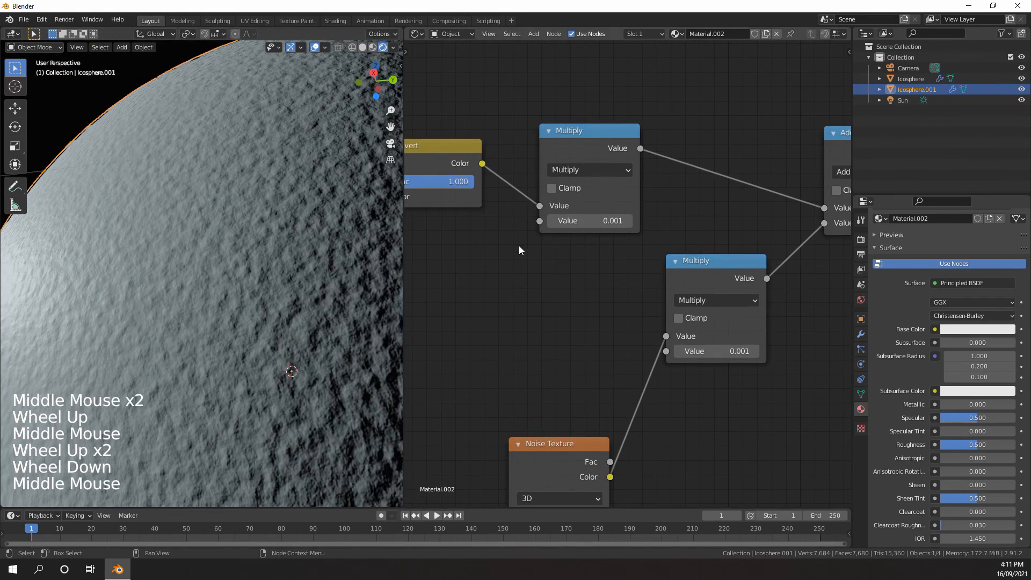
# Set the remaining Voronoi Texture's Scale to 200
pyautogui.moveTo(487, 258); pyautogui.dragTo(709, 247, button='middle')
pyautogui.moveTo(537, 236); pyautogui.dragTo(660, 258, button='middle')
pyautogui.click(560, 242)
pyautogui.write('2')
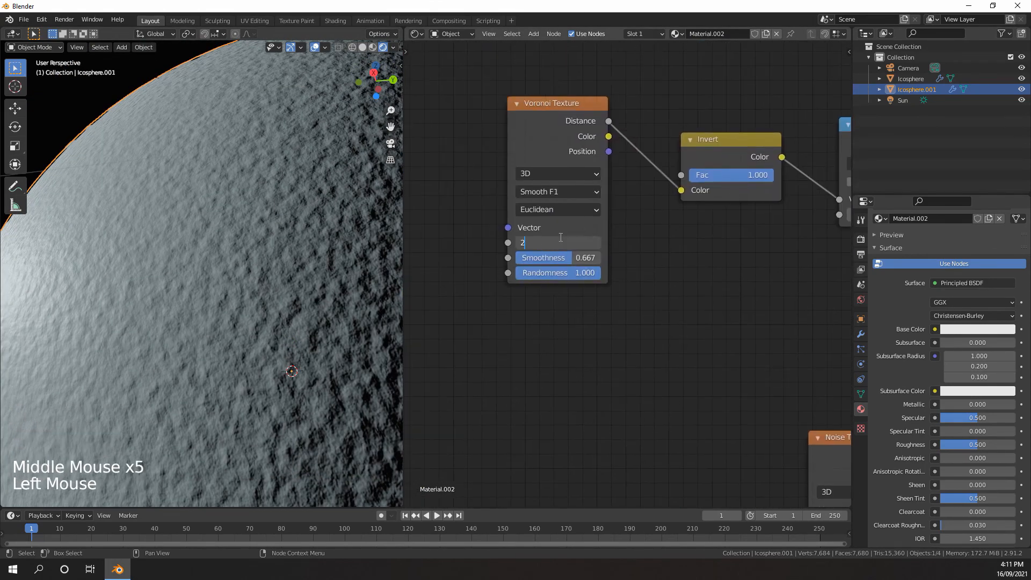
pyautogui.write('00')
pyautogui.press('Return')
# Adjust the Noise Texture's Scale
pyautogui.scroll(-4, 569, 349)
pyautogui.moveTo(569, 351); pyautogui.dragTo(550, 243, button='middle')
pyautogui.moveTo(639, 300); pyautogui.dragTo(558, 273, button='middle')
pyautogui.moveTo(682, 344); pyautogui.dragTo(676, 344)
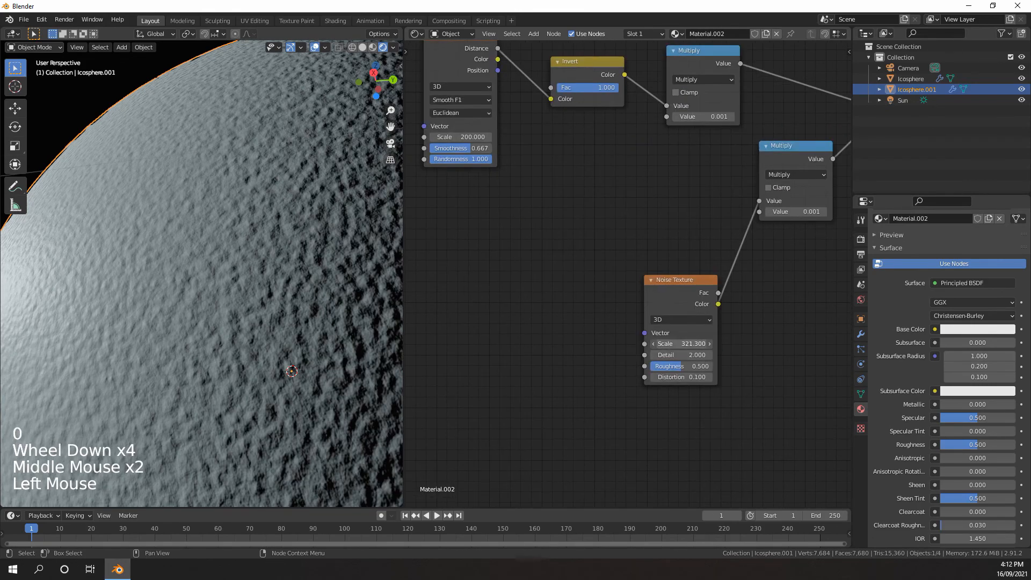
pyautogui.hotkey('ctrl', 'z')
pyautogui.write('0')
pyautogui.press('Return')
# Open the lower Multiply node's value for editing
pyautogui.moveTo(757, 231); pyautogui.dragTo(595, 337, button='middle')
pyautogui.scroll(5, 596, 336)
pyautogui.click(632, 336)
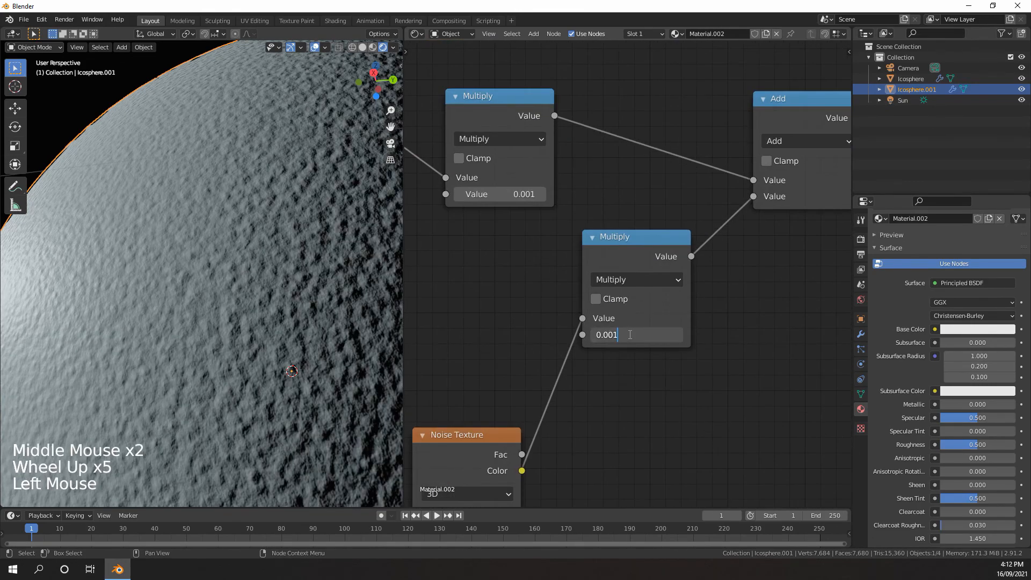
pyautogui.press('Return')
# Try a smaller value on the upper Multiply node and check the bump on the sphere
pyautogui.moveTo(521, 205); pyautogui.dragTo(580, 252, button='middle')
pyautogui.click(572, 244)
pyautogui.scroll(-4, 304, 439)
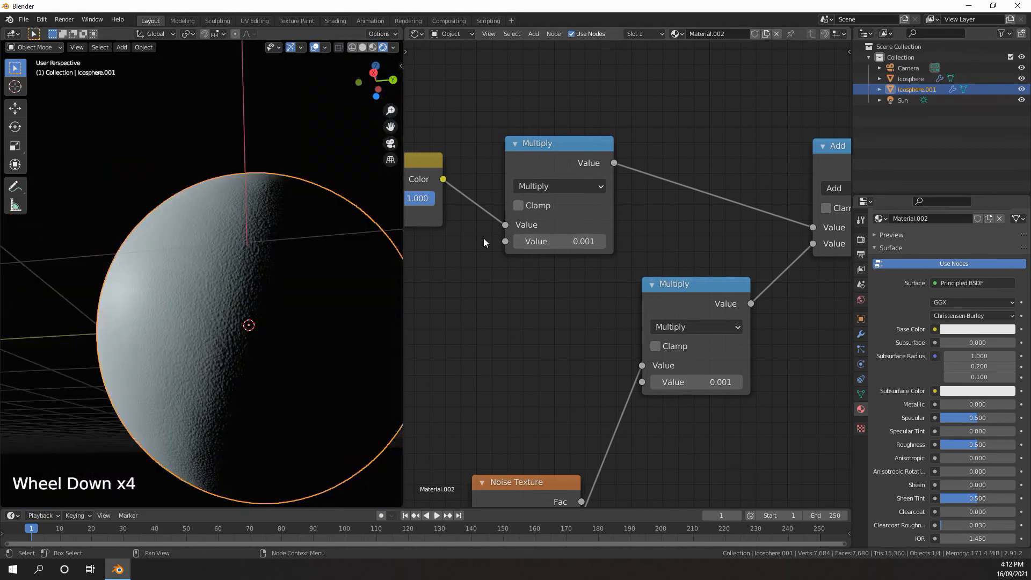
pyautogui.press('BackSpace')
pyautogui.write('3')
pyautogui.press('Return')
pyautogui.scroll(4, 244, 354)
pyautogui.scroll(-2, 245, 354)
pyautogui.moveTo(244, 355); pyautogui.dragTo(265, 342, button='middle')
# Try 0.0004 as the upper Multiply node's value and check the bump on the sphere
pyautogui.scroll(1, 265, 342)
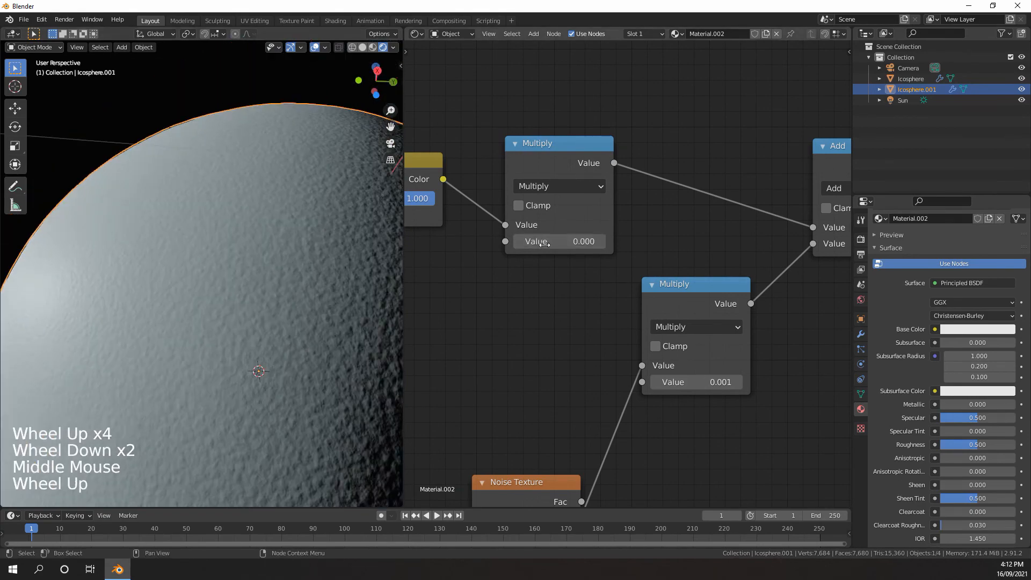
pyautogui.press('Return')
pyautogui.scroll(1, 242, 304)
pyautogui.moveTo(241, 302); pyautogui.dragTo(263, 312, button='middle')
pyautogui.scroll(-1, 263, 311)
# Set the upper Multiply node's value to 0.0003 and inspect the bump on the sphere
pyautogui.click(588, 243)
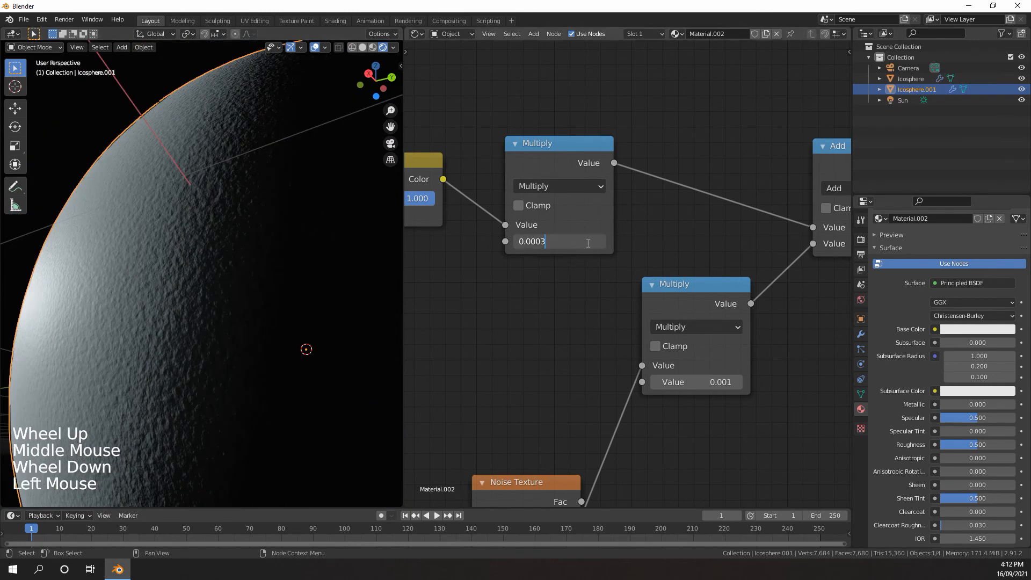
pyautogui.press('Return')
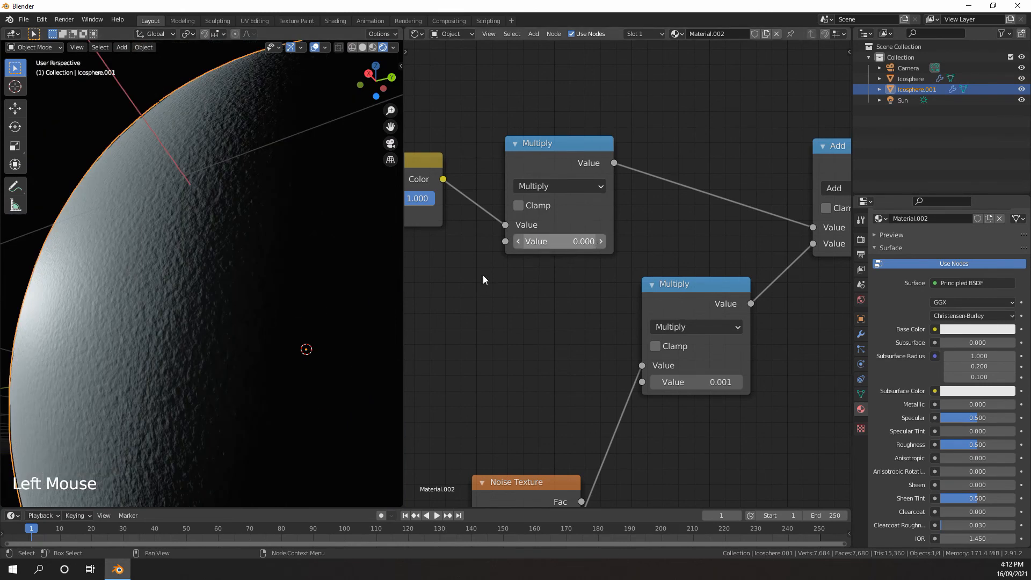
pyautogui.scroll(-2, 230, 278)
pyautogui.moveTo(230, 278)
pyautogui.mouseDown(button='middle')
pyautogui.moveTo(254, 273)
pyautogui.moveTo(229, 281)
pyautogui.moveTo(240, 288)
pyautogui.mouseUp(button='middle')
pyautogui.scroll(2, 225, 285)
pyautogui.scroll(-1, 225, 288)
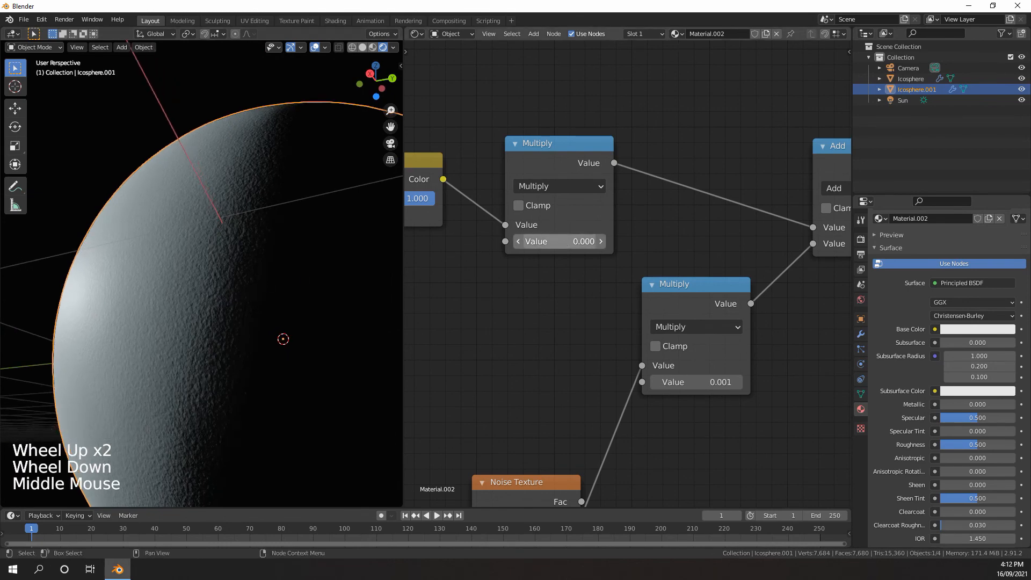
pyautogui.doubleClick(569, 241)
pyautogui.press('BackSpace')
pyautogui.write('3')
pyautogui.press('Return')
pyautogui.scroll(-4, 670, 251)
pyautogui.moveTo(670, 250); pyautogui.dragTo(615, 263, button='middle')
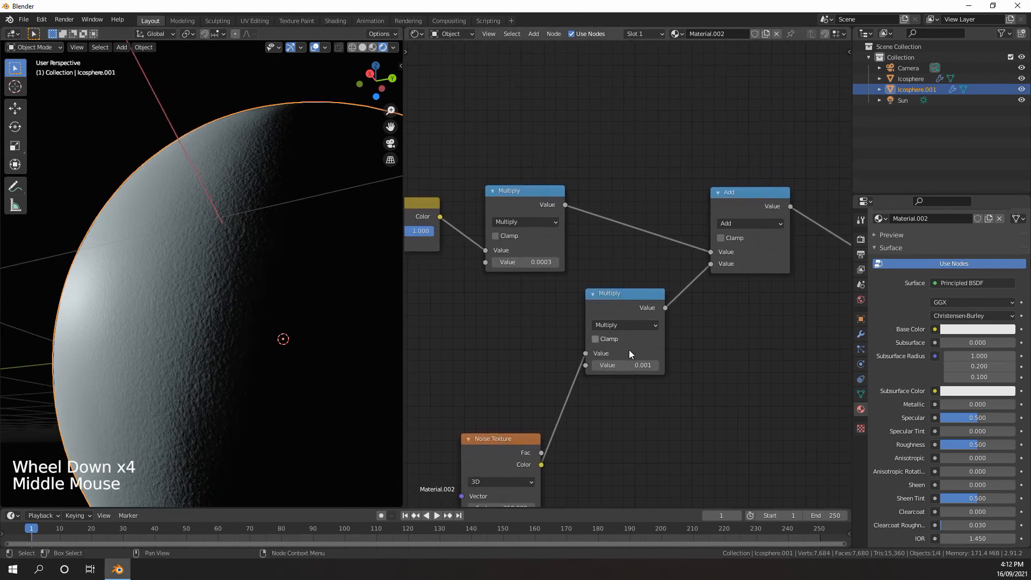
# Switch the viewport to Solid shading and connect the Mix Shader's output to the Material Output's Surface
pyautogui.click(631, 365)
pyautogui.scroll(-2, 713, 285)
pyautogui.moveTo(713, 286); pyautogui.dragTo(633, 307, button='middle')
pyautogui.scroll(-4, 713, 269)
pyautogui.moveTo(800, 226); pyautogui.dragTo(714, 251, button='middle')
pyautogui.scroll(-4, 714, 251)
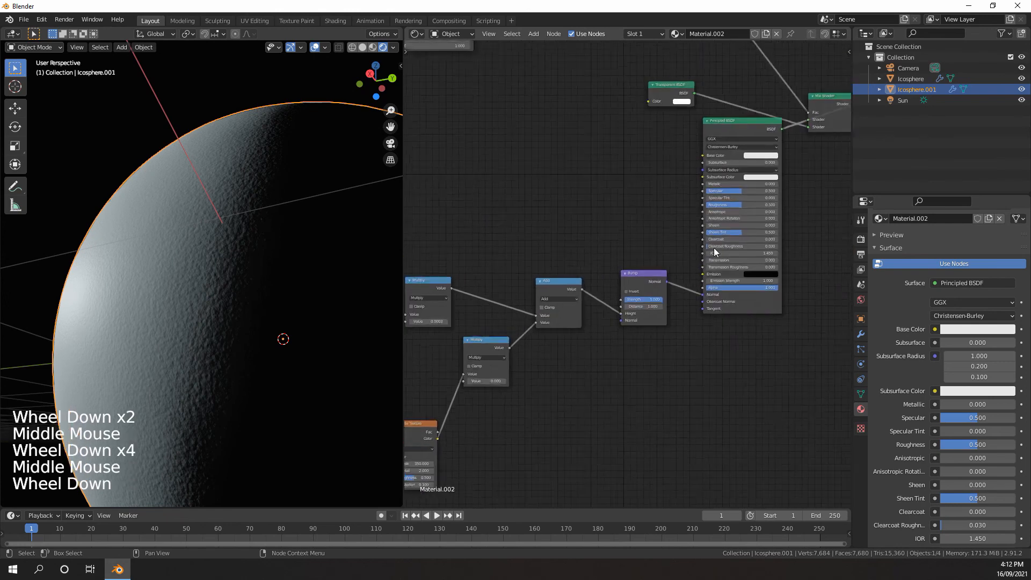
pyautogui.moveTo(726, 180); pyautogui.dragTo(556, 286, button='middle')
pyautogui.scroll(2, 138, 288)
pyautogui.press('z')
pyautogui.scroll(-1, 638, 233)
pyautogui.scroll(6, 638, 233)
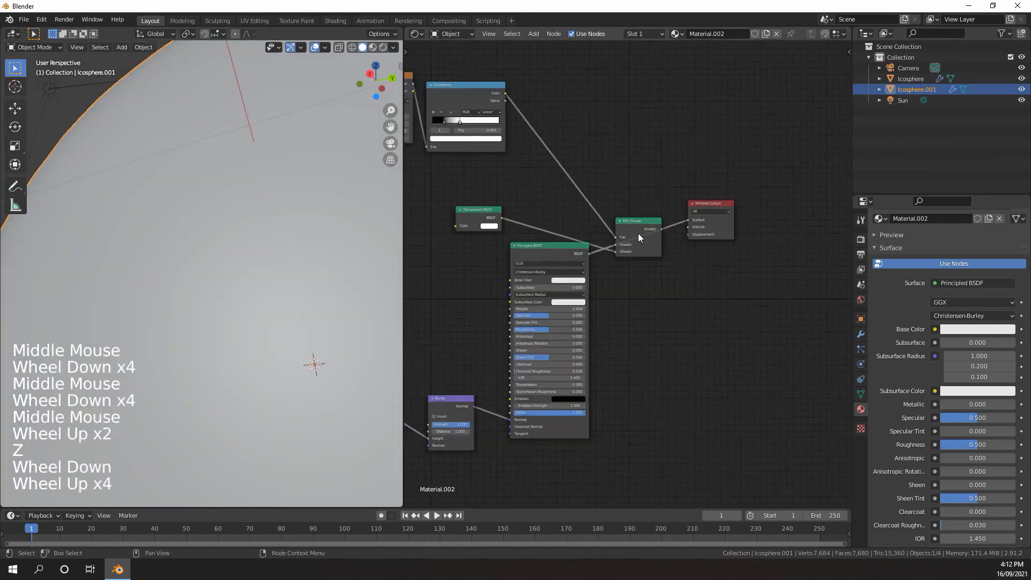
pyautogui.moveTo(667, 223); pyautogui.dragTo(699, 211)
pyautogui.scroll(-11, 643, 267)
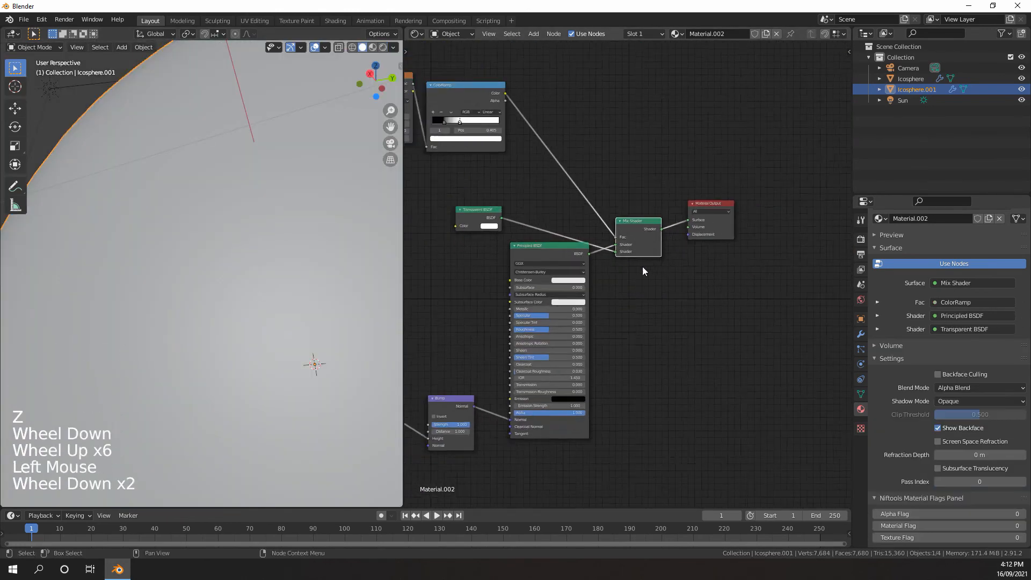
pyautogui.moveTo(528, 277); pyautogui.dragTo(607, 299, button='middle')
pyautogui.scroll(-4, 607, 298)
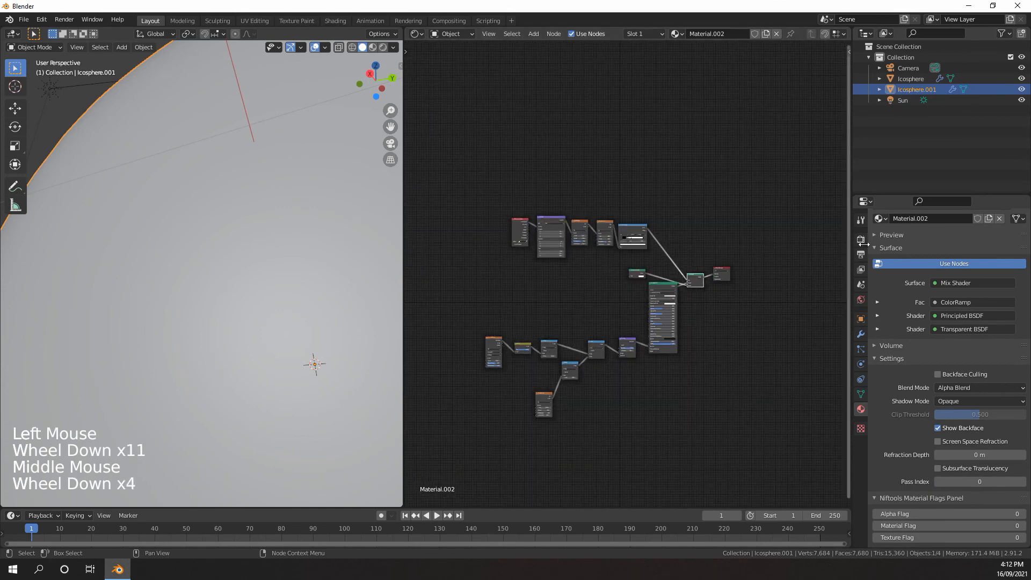
# Set the render engine to Cycles with GPU Compute as the device
pyautogui.click(861, 238)
pyautogui.rightClick(859, 237)
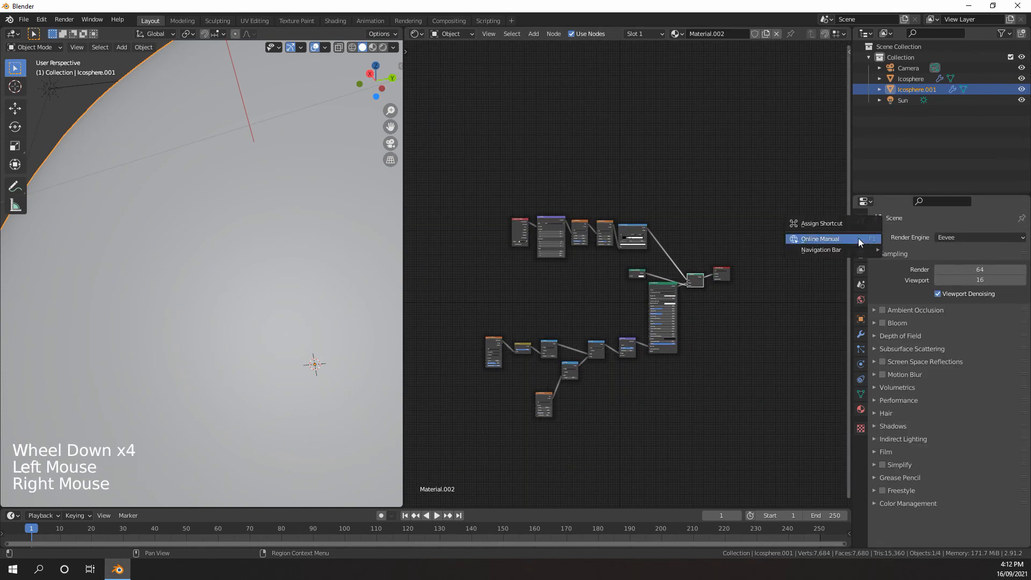
pyautogui.click(957, 239)
pyautogui.click(946, 273)
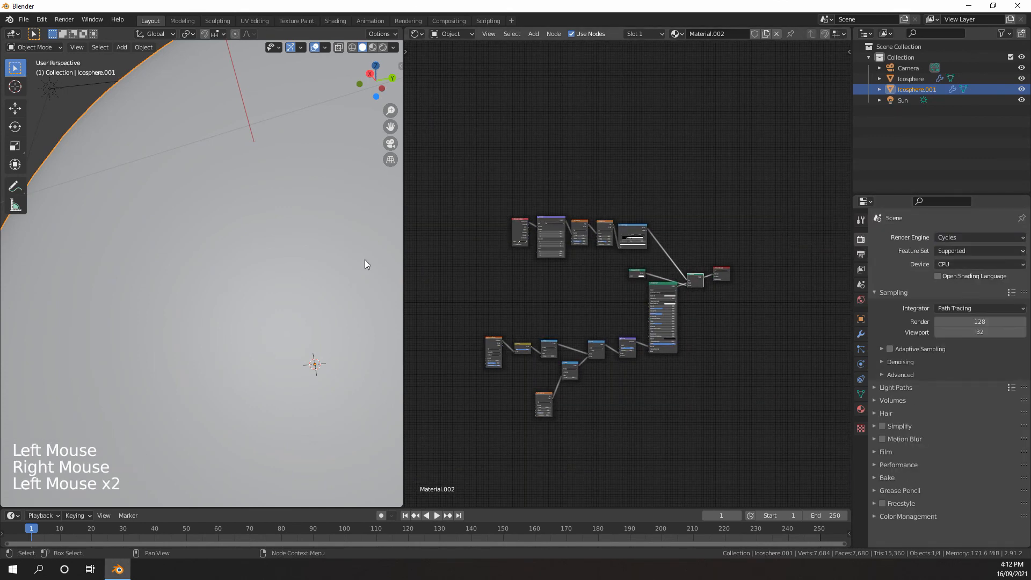
pyautogui.scroll(-2, 363, 265)
pyautogui.click(939, 264)
pyautogui.click(948, 287)
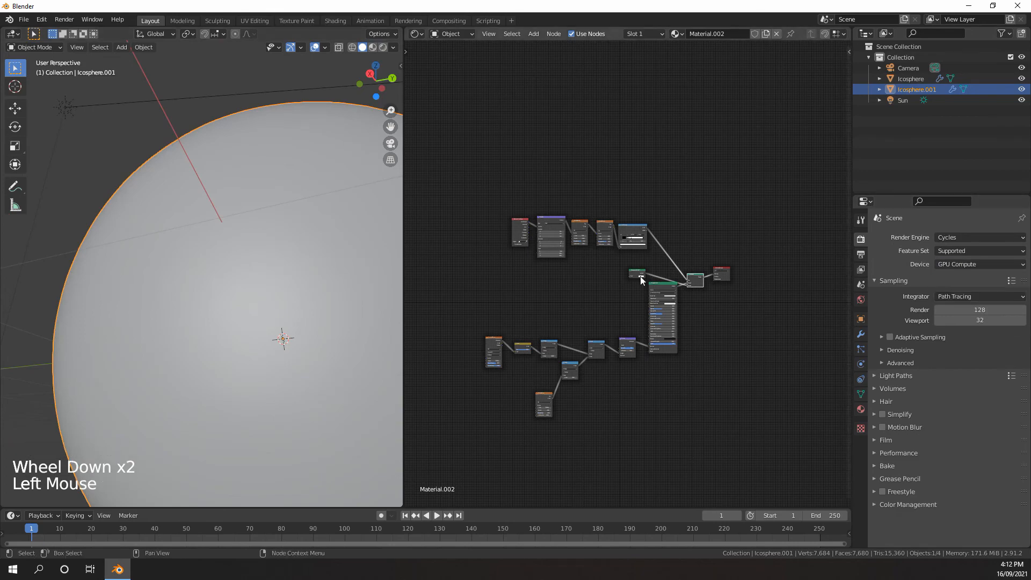
# Show the planet in Rendered shading and examine its surface and cloud layer from several angles and up close
pyautogui.scroll(-3, 250, 273)
pyautogui.scroll(4, 249, 273)
pyautogui.press('z')
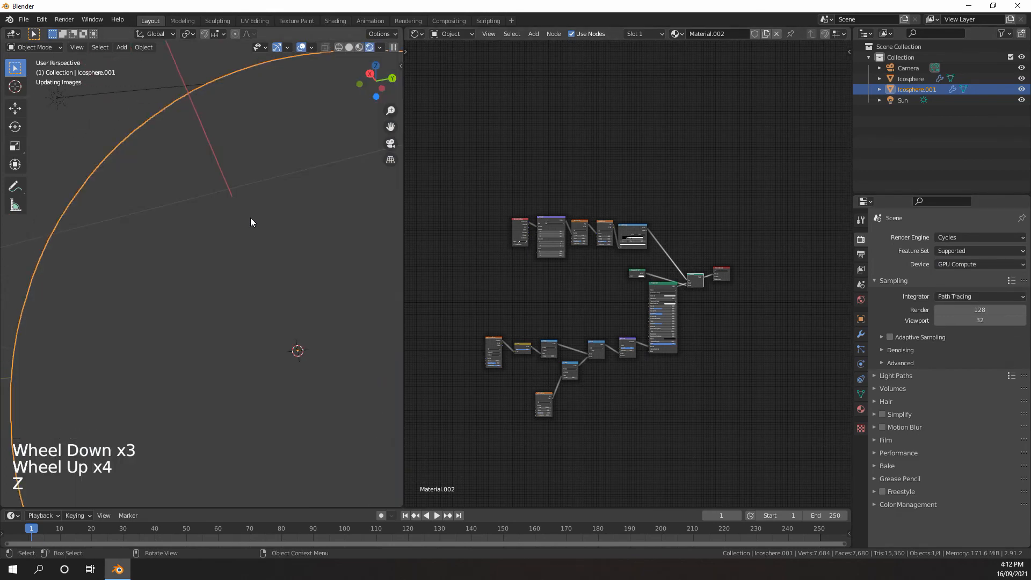
pyautogui.moveTo(246, 220); pyautogui.dragTo(269, 244, button='middle')
pyautogui.scroll(-3, 268, 284)
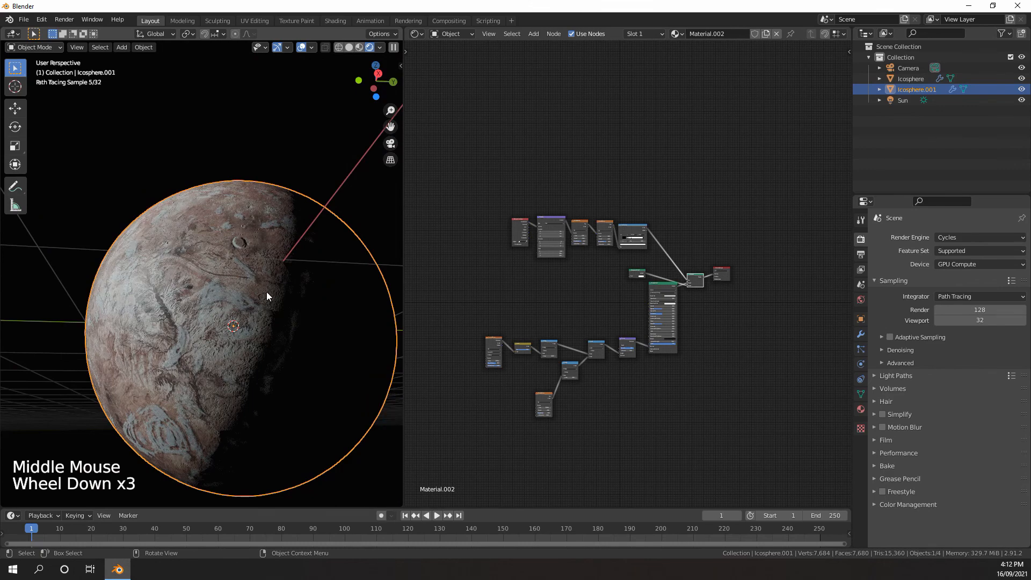
pyautogui.moveTo(268, 292); pyautogui.dragTo(251, 315, button='middle')
pyautogui.scroll(2, 250, 315)
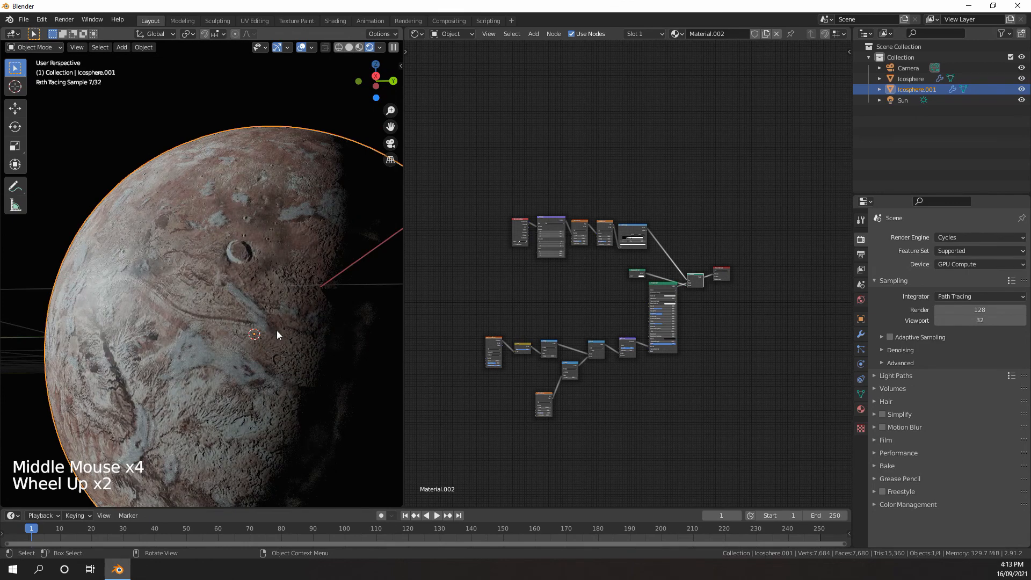
pyautogui.moveTo(249, 301)
pyautogui.mouseDown(button='middle')
pyautogui.moveTo(266, 316)
pyautogui.moveTo(257, 323)
pyautogui.moveTo(247, 307)
pyautogui.mouseUp(button='middle')
pyautogui.scroll(3, 181, 218)
pyautogui.moveTo(251, 147)
pyautogui.keyDown('shift'); pyautogui.mouseDown(button='middle')
pyautogui.moveTo(182, 218)
pyautogui.moveTo(195, 226)
pyautogui.mouseUp(button='middle'); pyautogui.keyUp('shift')
pyautogui.scroll(2, 196, 226)
# Show the spheres in wireframe and compare the upper edges of Icosphere and Icosphere.001
pyautogui.press('z')
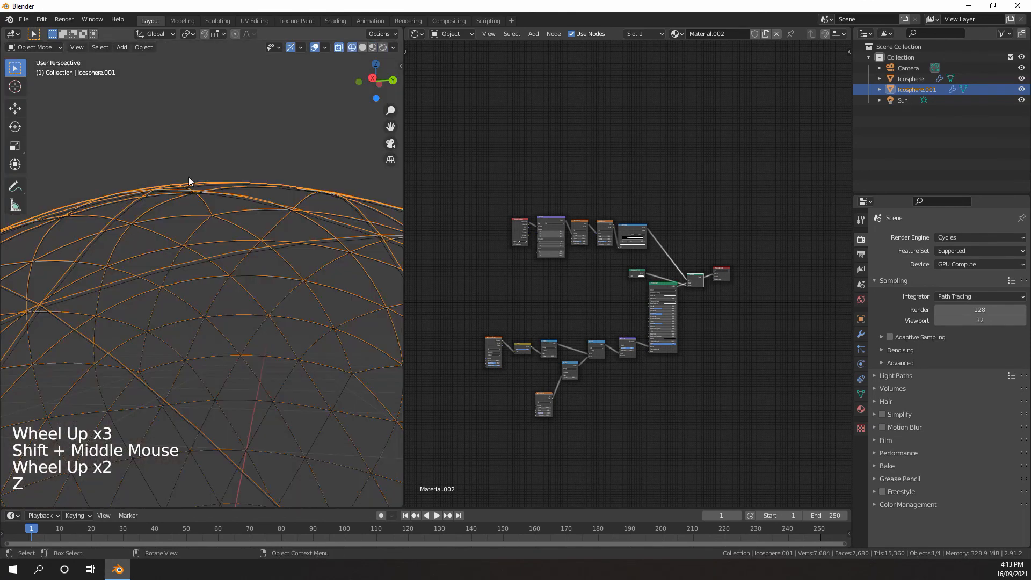
pyautogui.scroll(5, 157, 233)
pyautogui.keyDown('shift'); pyautogui.moveTo(189, 176); pyautogui.dragTo(208, 270, button='middle'); pyautogui.keyUp('shift')
pyautogui.keyDown('shift'); pyautogui.scroll(3, 208, 270); pyautogui.keyUp('shift')
pyautogui.scroll(3, 233, 217)
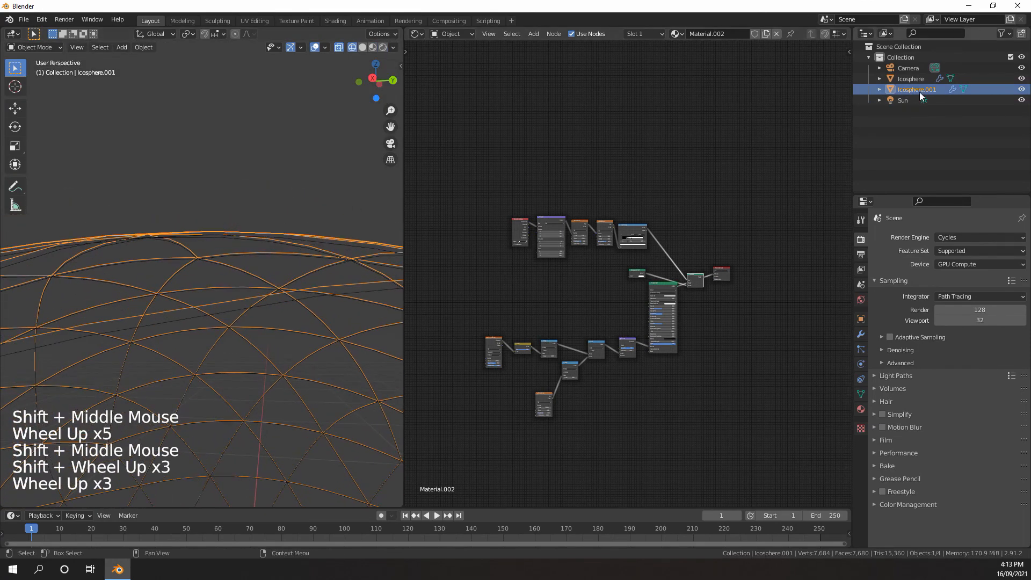
pyautogui.click(909, 78)
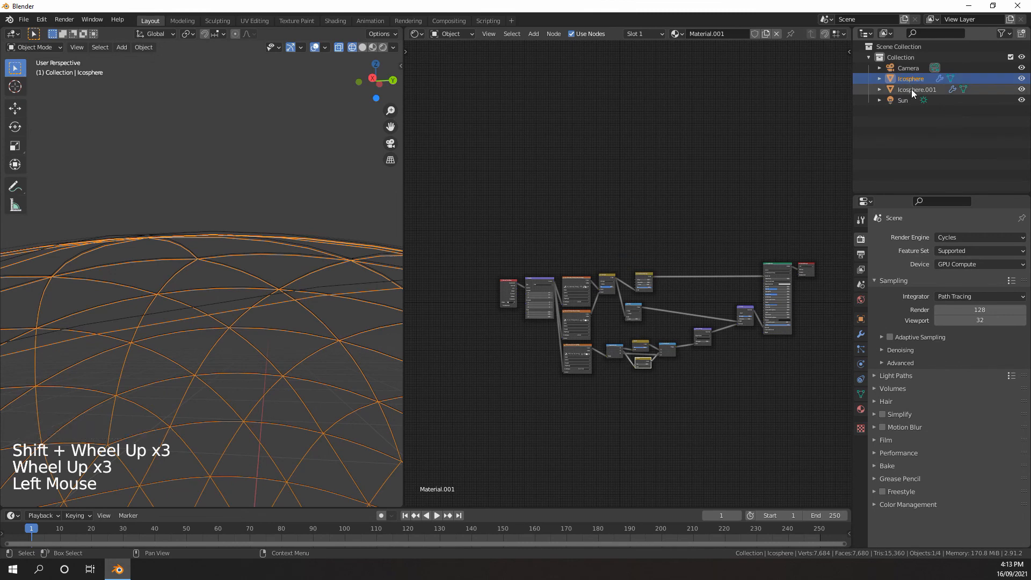
pyautogui.click(911, 89)
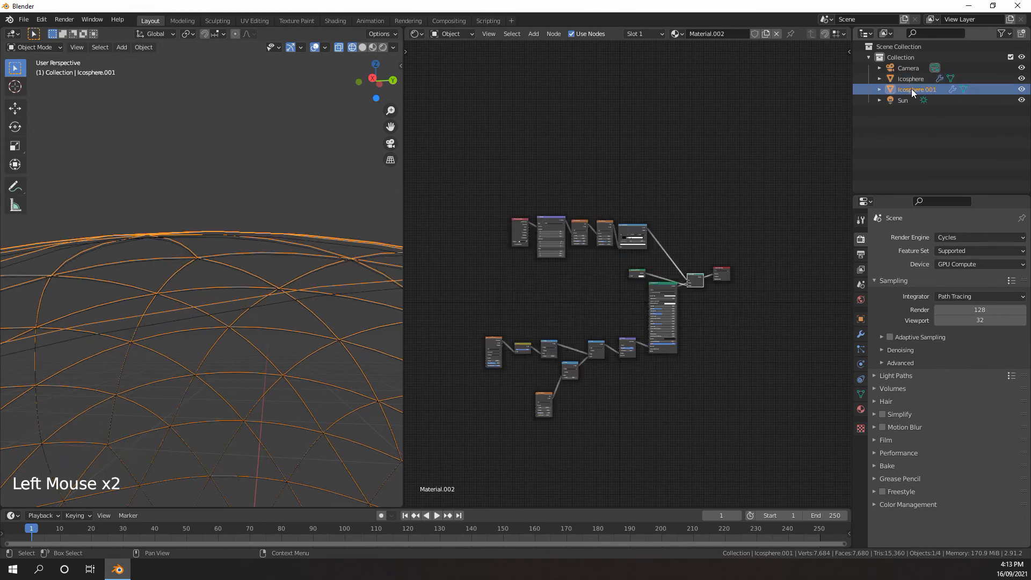
# Scale Icosphere.001 down very slightly toward Icosphere's surface, comparing the two spheres' outlines
pyautogui.press('s')
pyautogui.click(281, 146)
pyautogui.press('s')
pyautogui.click(282, 143)
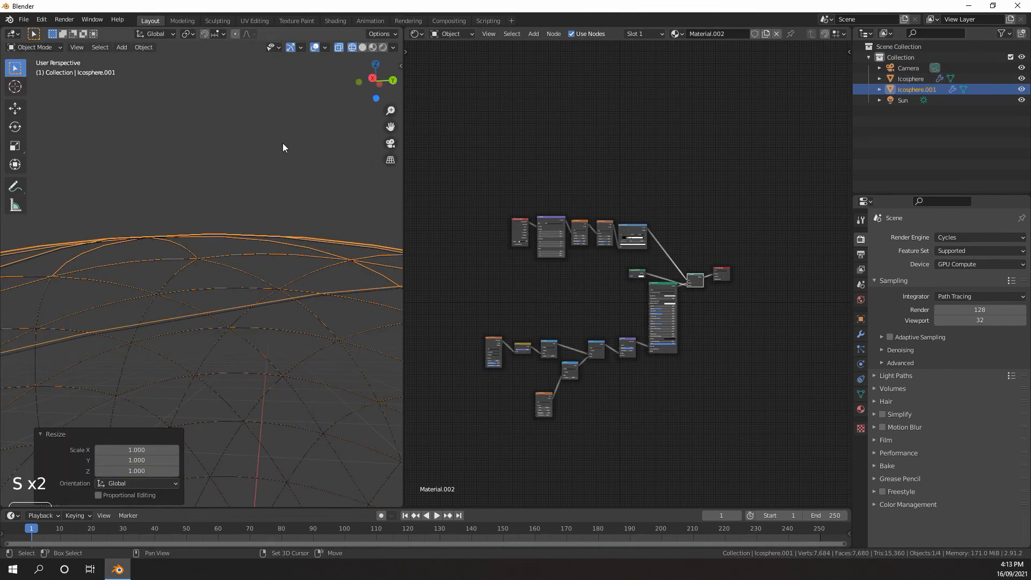
pyautogui.press('s')
pyautogui.click(281, 143)
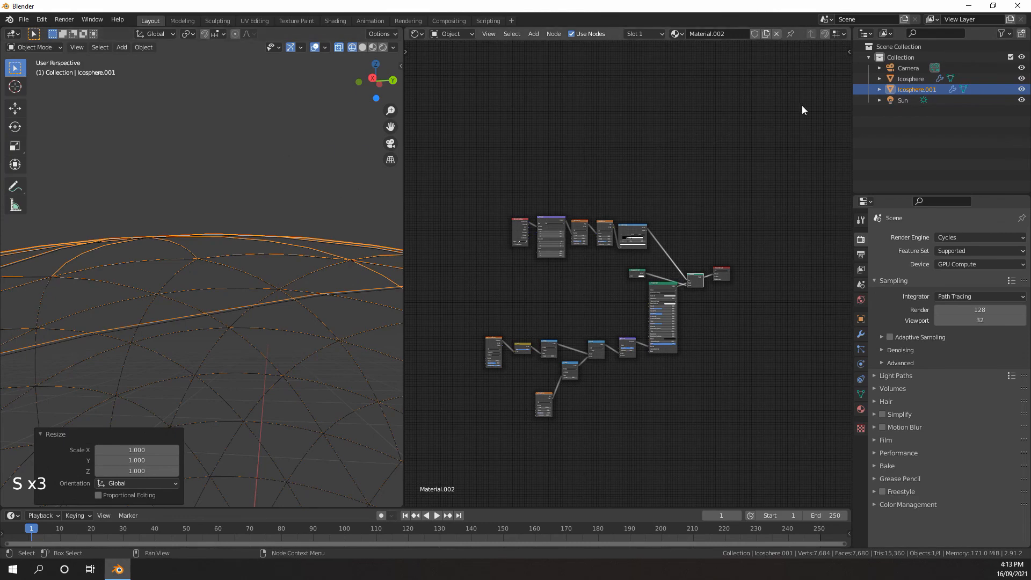
pyautogui.click(899, 79)
pyautogui.click(903, 91)
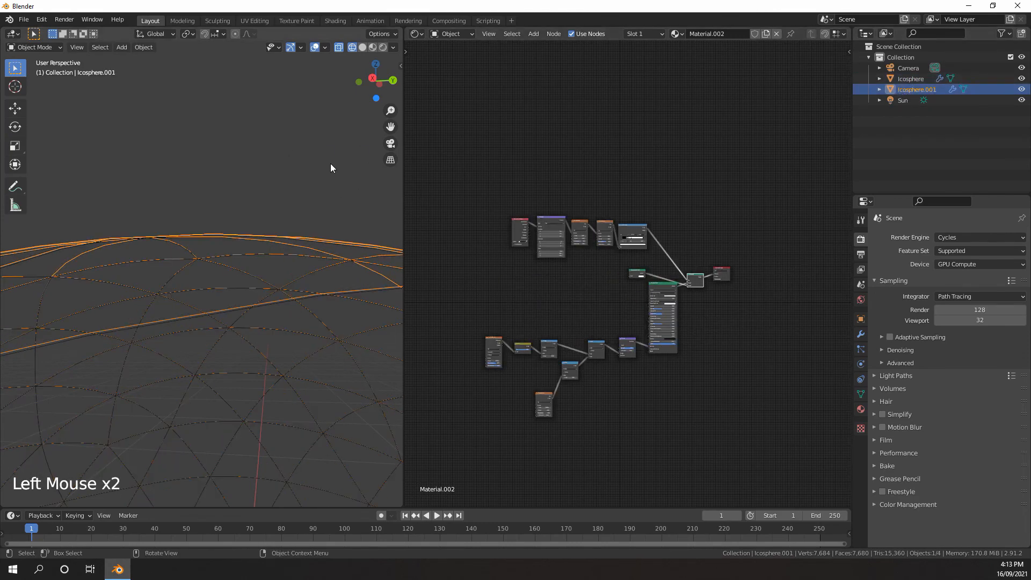
pyautogui.press('s')
pyautogui.click(913, 79)
pyautogui.click(917, 90)
# Duplicate Icosphere.001 and scale the copy up to about 1.002
pyautogui.scroll(-11, 280, 204)
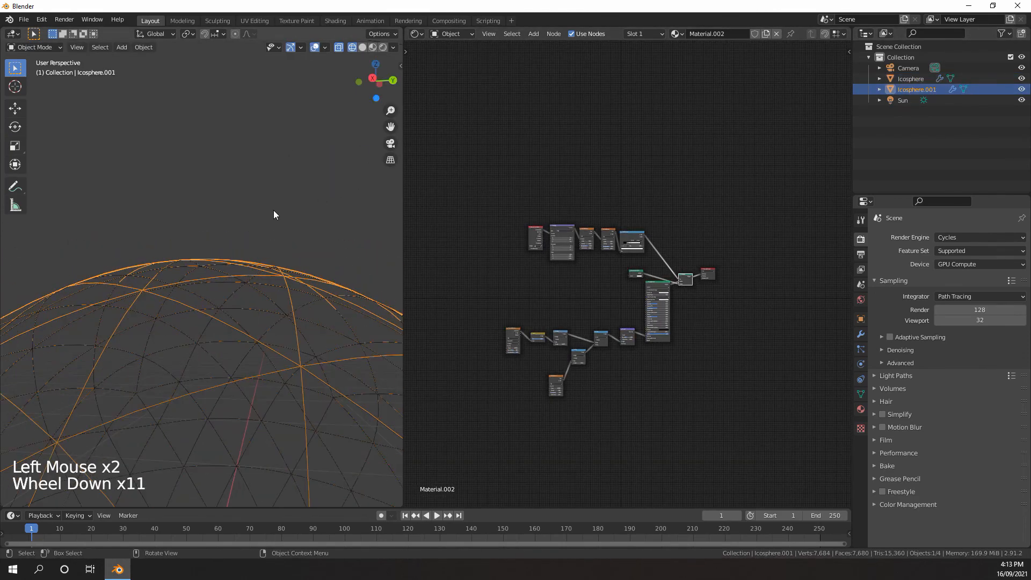
pyautogui.scroll(-4, 274, 209)
pyautogui.scroll(5, 278, 183)
pyautogui.hotkey('shift', 'd')
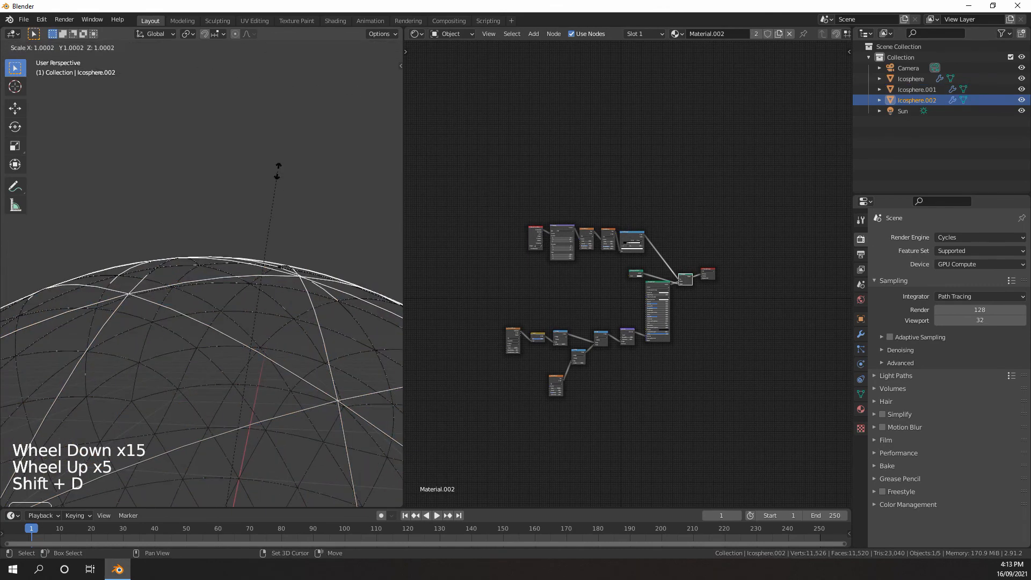
pyautogui.click(287, 167)
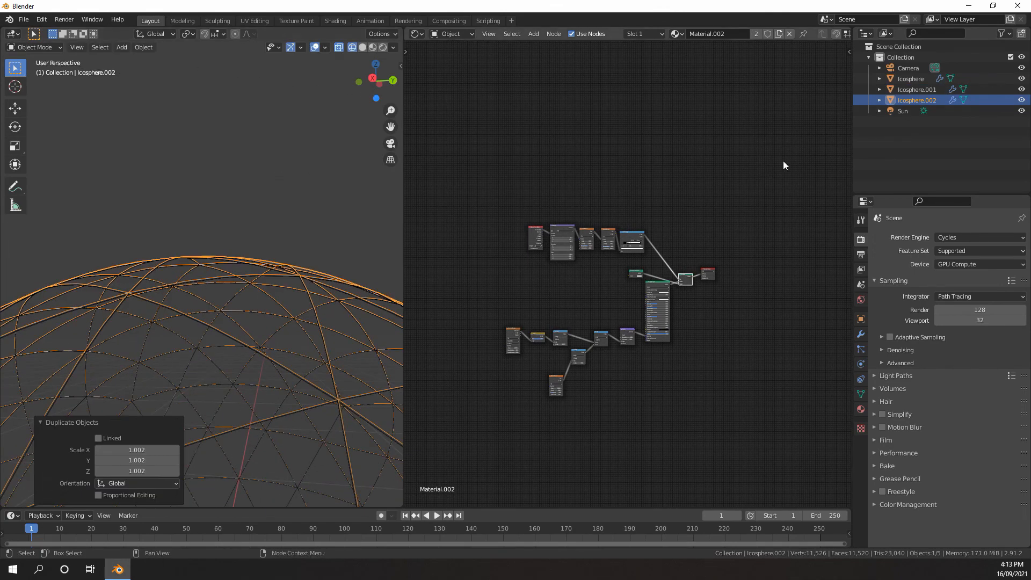
# Select Icosphere.002 and open its material properties
pyautogui.scroll(-5, 671, 212)
pyautogui.scroll(7, 676, 215)
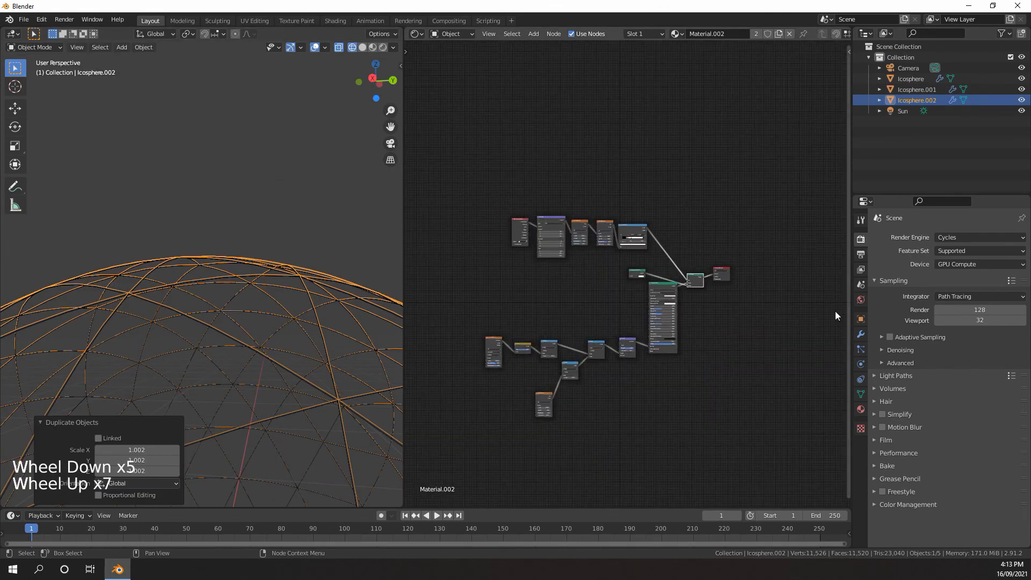
pyautogui.click(931, 100)
pyautogui.click(861, 409)
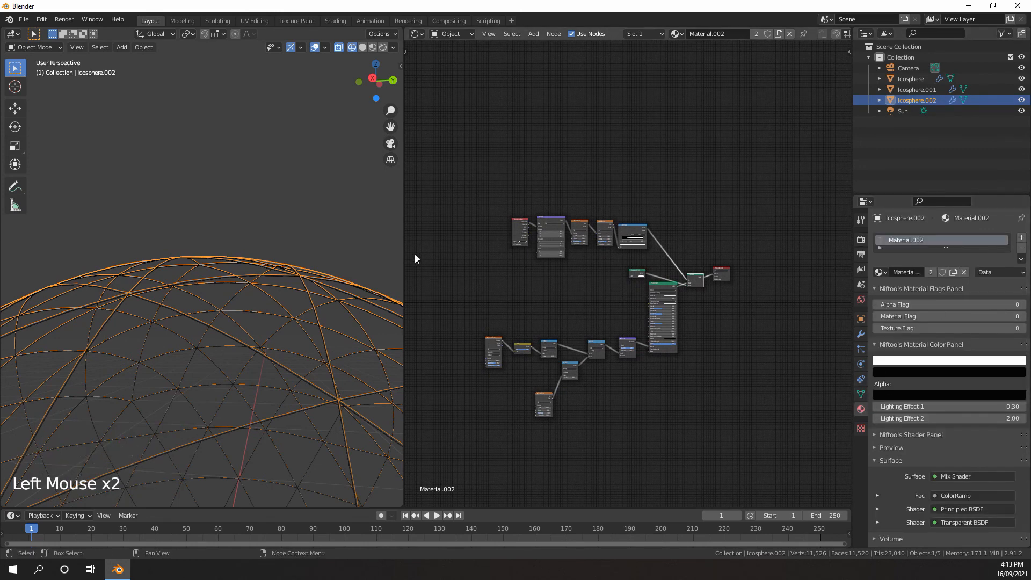
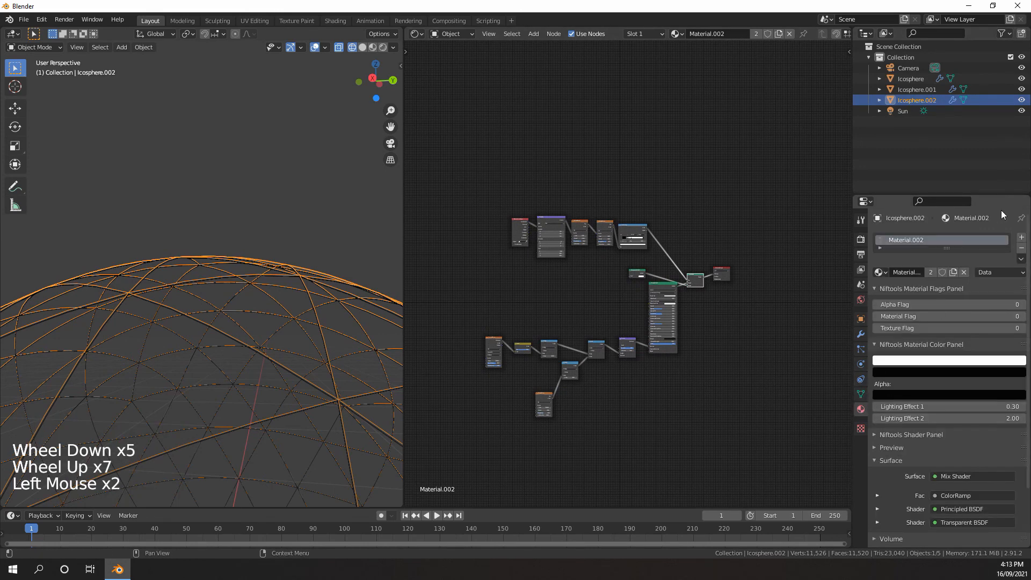
# Remove the shared material from Icosphere.002 and give the sphere a new material of its own
pyautogui.click(1022, 248)
pyautogui.click(923, 273)
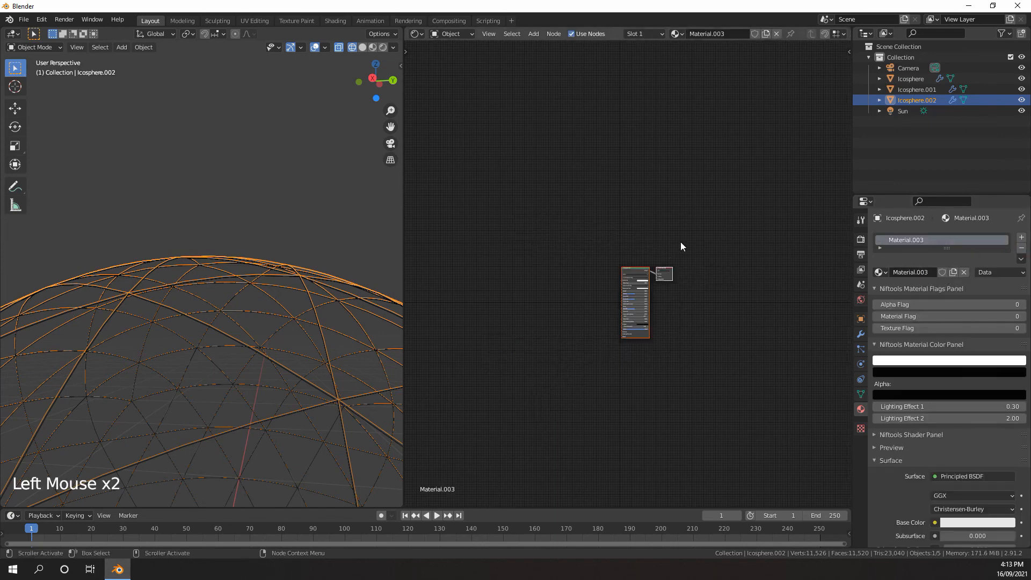
pyautogui.scroll(-5, 681, 242)
pyautogui.moveTo(682, 240)
pyautogui.mouseDown(button='middle')
pyautogui.moveTo(694, 234)
pyautogui.moveTo(675, 251)
pyautogui.mouseUp(button='middle')
pyautogui.scroll(7, 695, 234)
pyautogui.scroll(-1, 690, 237)
pyautogui.scroll(6, 679, 245)
pyautogui.scroll(13, 659, 240)
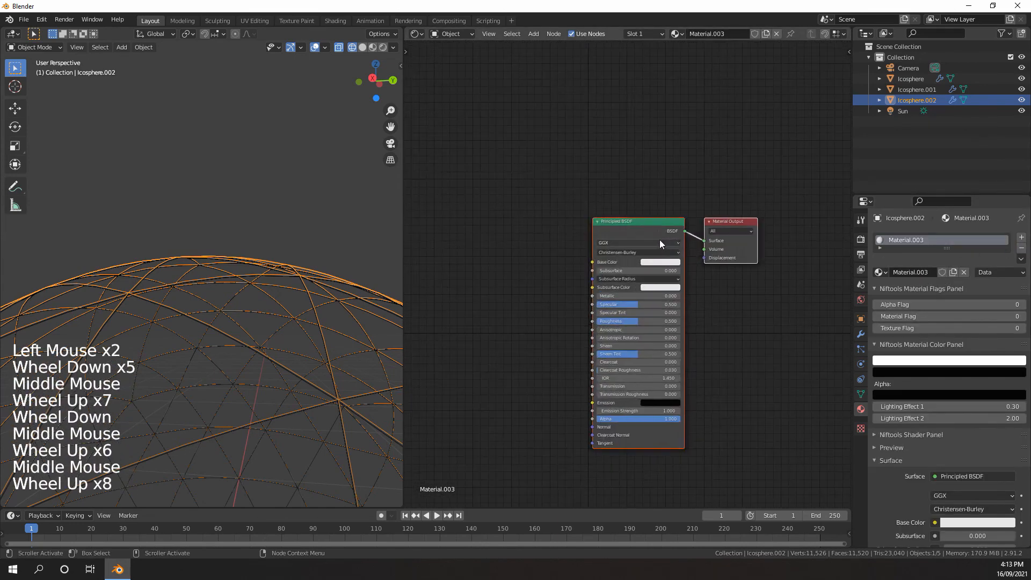
# Add a Transparent BSDF node above the Principled BSDF in the new material
pyautogui.click(650, 201)
pyautogui.scroll(-2, 651, 202)
pyautogui.moveTo(651, 201); pyautogui.dragTo(631, 223, button='middle')
pyautogui.scroll(4, 618, 163)
pyautogui.hotkey('shift', 'a')
pyautogui.moveTo(575, 154)
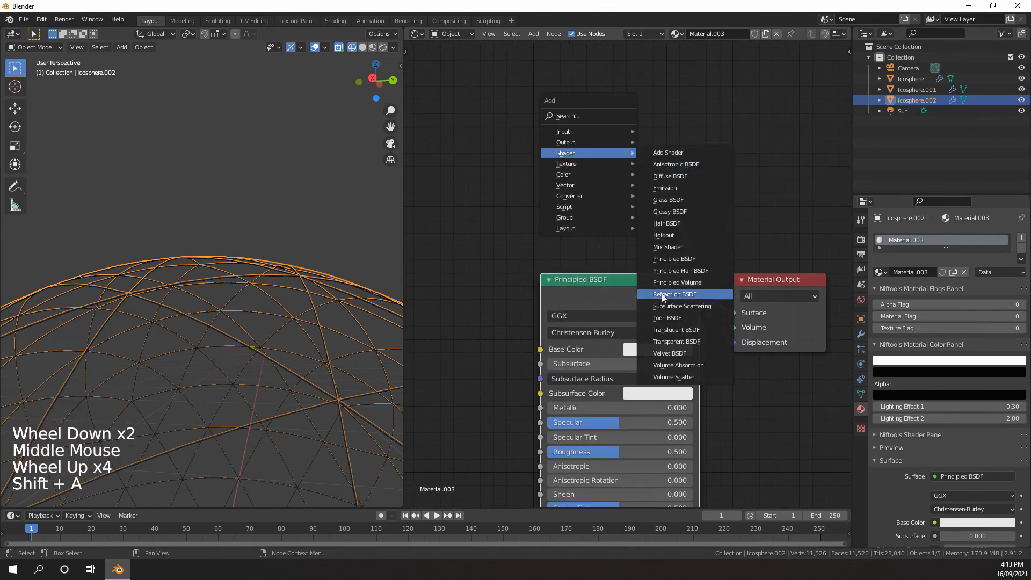
pyautogui.click(676, 342)
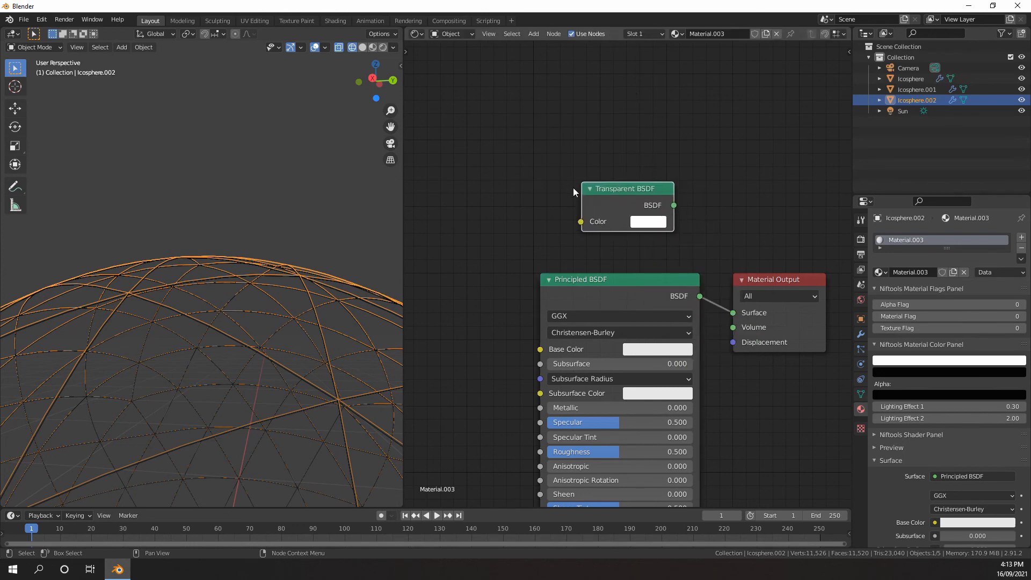
pyautogui.click(677, 209)
# Insert a Mix Shader between the Principled BSDF and Material Output, and connect the Transparent BSDF to its second Shader input
pyautogui.hotkey('shift', 'a')
pyautogui.moveTo(678, 227)
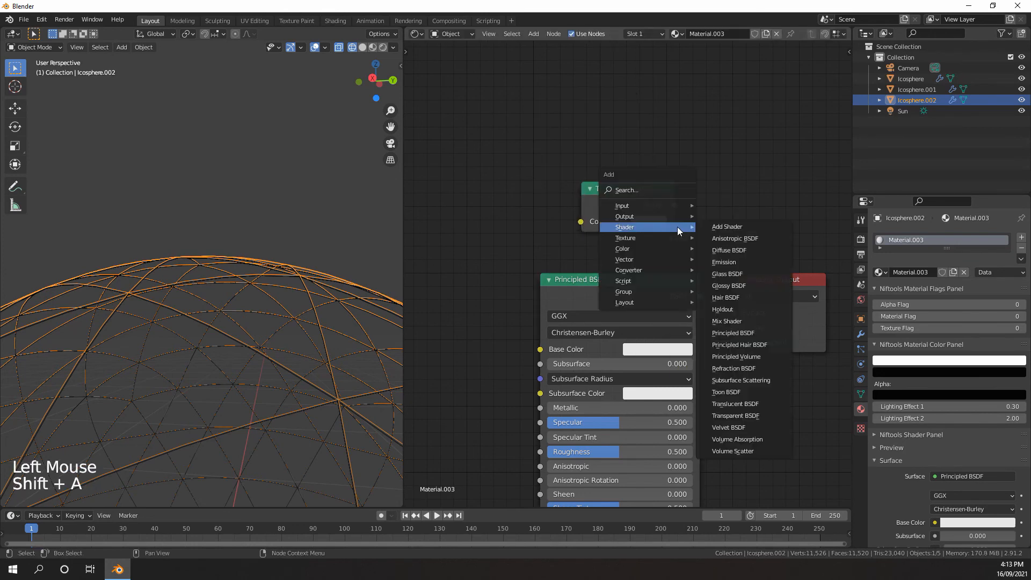
pyautogui.click(726, 320)
pyautogui.click(721, 293)
pyautogui.moveTo(675, 205); pyautogui.dragTo(754, 361)
pyautogui.scroll(-6, 693, 303)
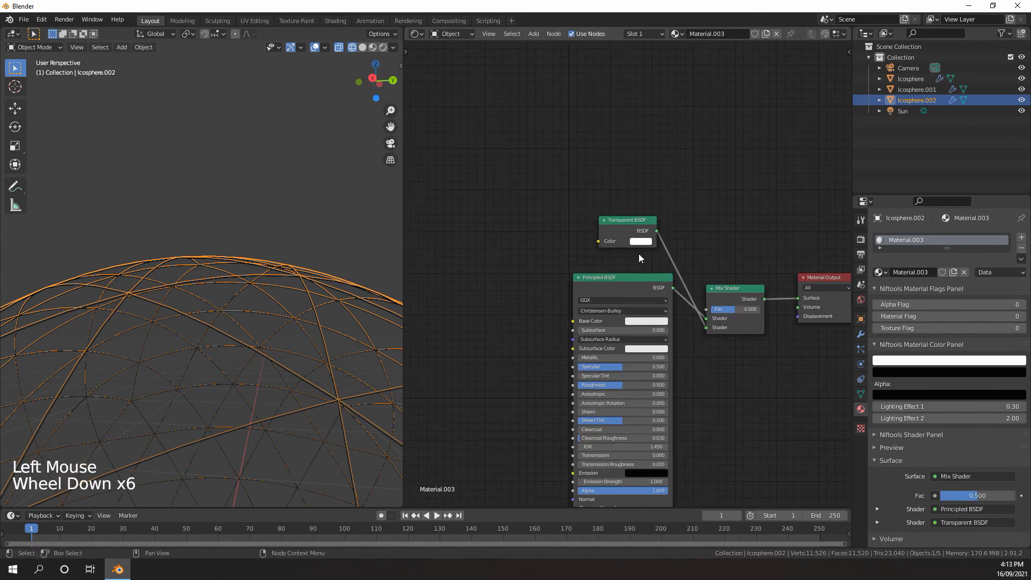
pyautogui.moveTo(628, 222); pyautogui.dragTo(616, 234)
# Add a Layer Weight node above the shaders and connect its Facing output to the Mix Shader's Fac input
pyautogui.hotkey('shift', 'a')
pyautogui.moveTo(535, 125)
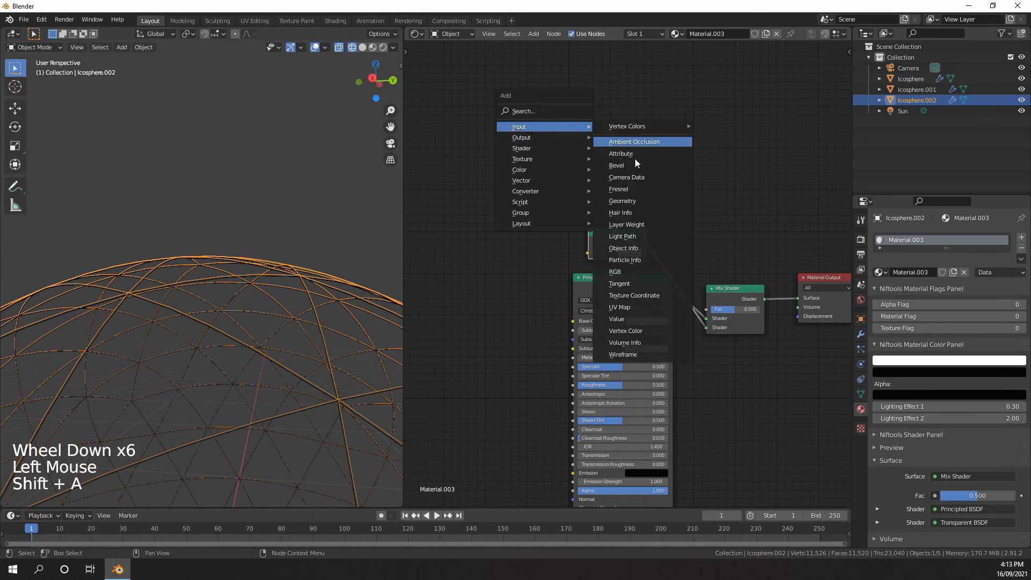
pyautogui.click(627, 224)
pyautogui.click(579, 148)
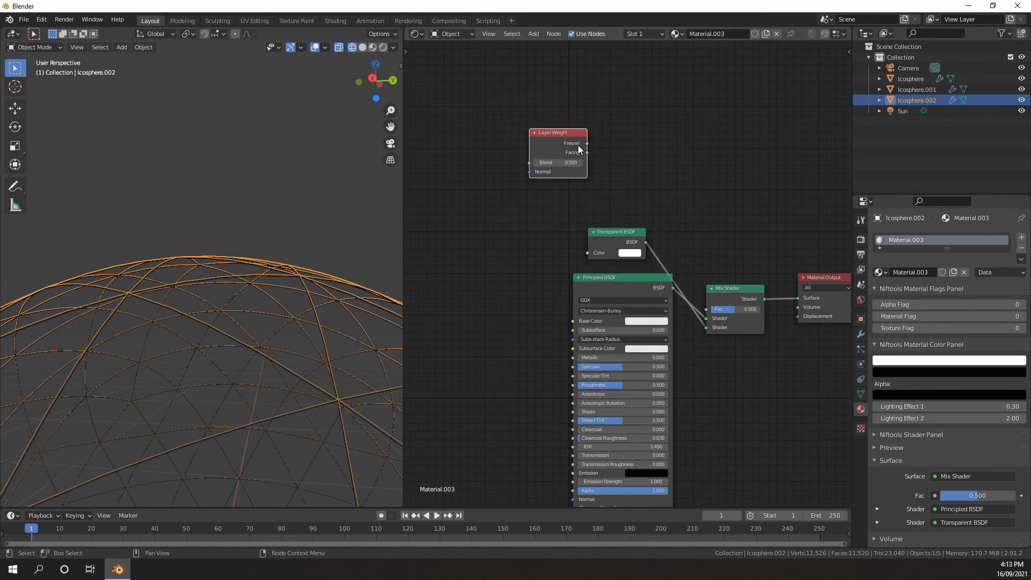
pyautogui.moveTo(587, 153); pyautogui.dragTo(605, 159)
pyautogui.moveTo(707, 298); pyautogui.dragTo(706, 304)
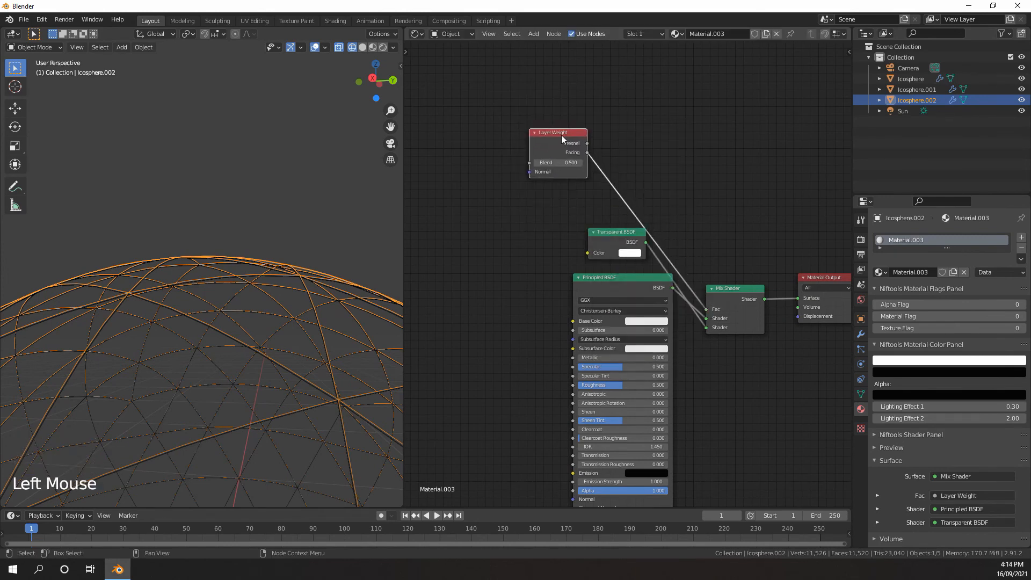
pyautogui.moveTo(561, 134); pyautogui.dragTo(597, 138)
# Insert a ColorRamp between the Layer Weight's Facing output and the Mix Shader's Fac input
pyautogui.scroll(6, 600, 215)
pyautogui.moveTo(607, 171); pyautogui.dragTo(604, 228, button='middle')
pyautogui.scroll(-2, 599, 229)
pyautogui.scroll(1, 602, 227)
pyautogui.hotkey('shift', 'a')
pyautogui.moveTo(585, 224)
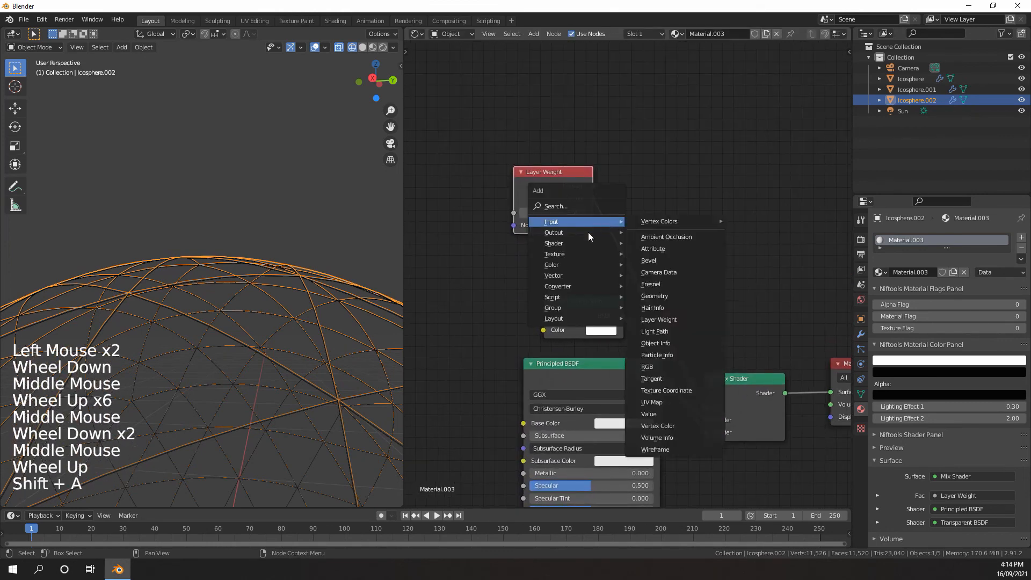
pyautogui.moveTo(569, 287)
pyautogui.click(661, 308)
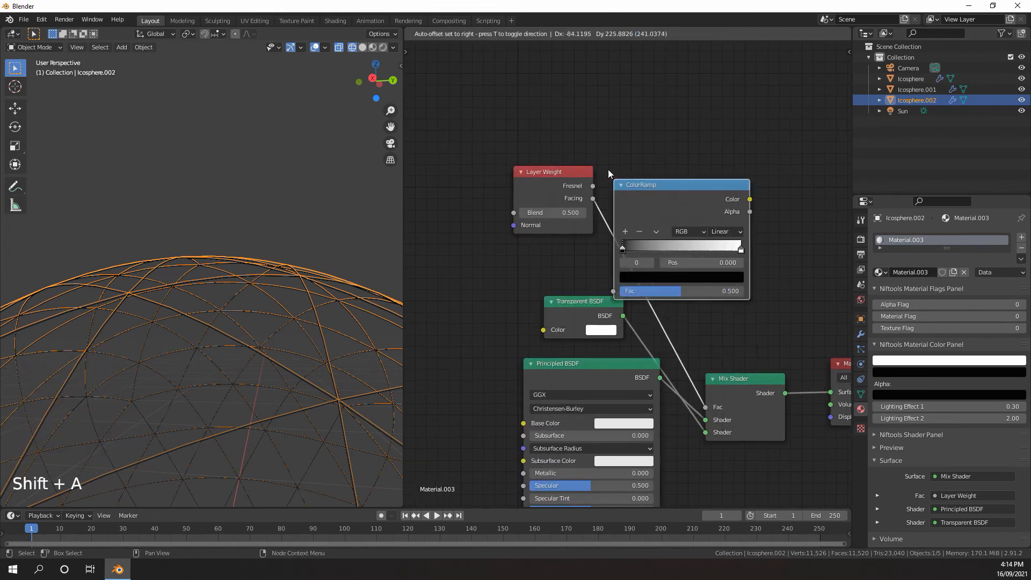
pyautogui.click(609, 162)
# Set the Principled BSDF's Base Color to a light blue
pyautogui.scroll(-11, 610, 167)
pyautogui.moveTo(617, 274); pyautogui.dragTo(619, 264, button='middle')
pyautogui.scroll(8, 619, 263)
pyautogui.moveTo(615, 256); pyautogui.dragTo(623, 250, button='middle')
pyautogui.scroll(7, 628, 273)
pyautogui.click(628, 273)
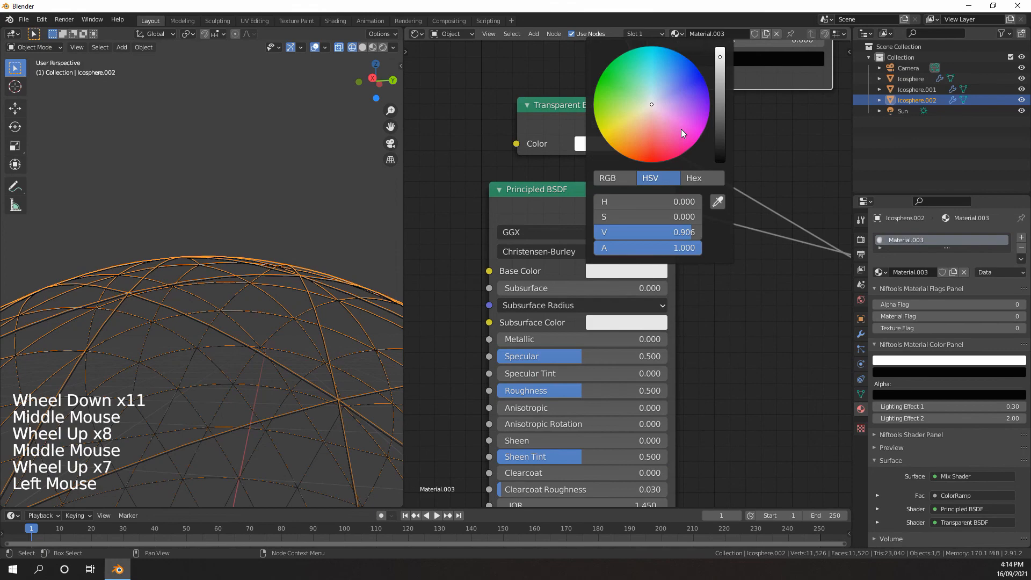
pyautogui.click(666, 86)
pyautogui.moveTo(666, 86); pyautogui.dragTo(669, 81)
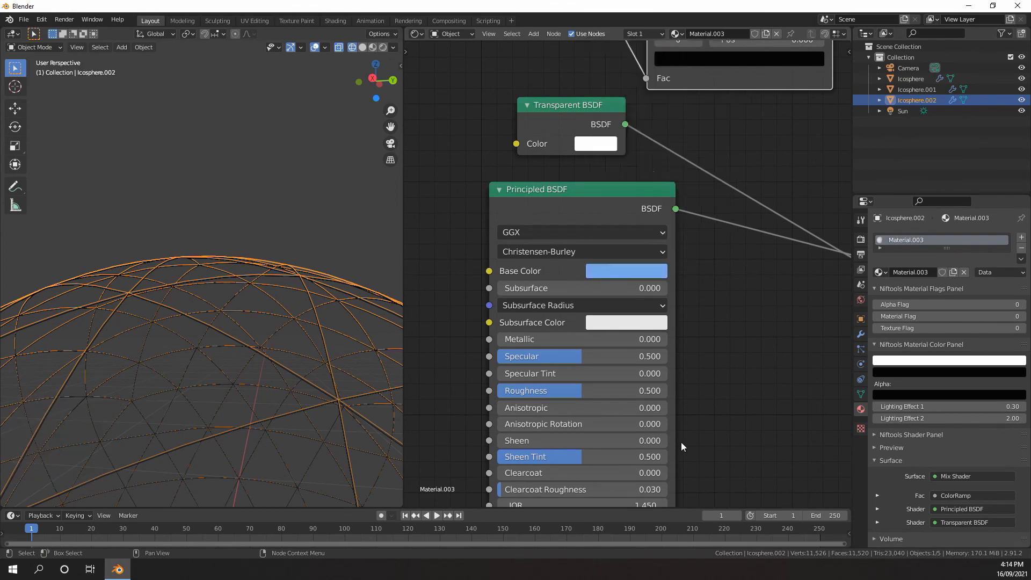
# Raise the Principled BSDF's Roughness to 0.900
pyautogui.scroll(-6, 658, 425)
pyautogui.scroll(1, 618, 403)
pyautogui.moveTo(598, 398); pyautogui.dragTo(583, 274, button='middle')
# Switch the 3D viewport to rendered shading so the whole planet can be checked
pyautogui.scroll(9, 582, 271)
pyautogui.moveTo(584, 276); pyautogui.dragTo(628, 276)
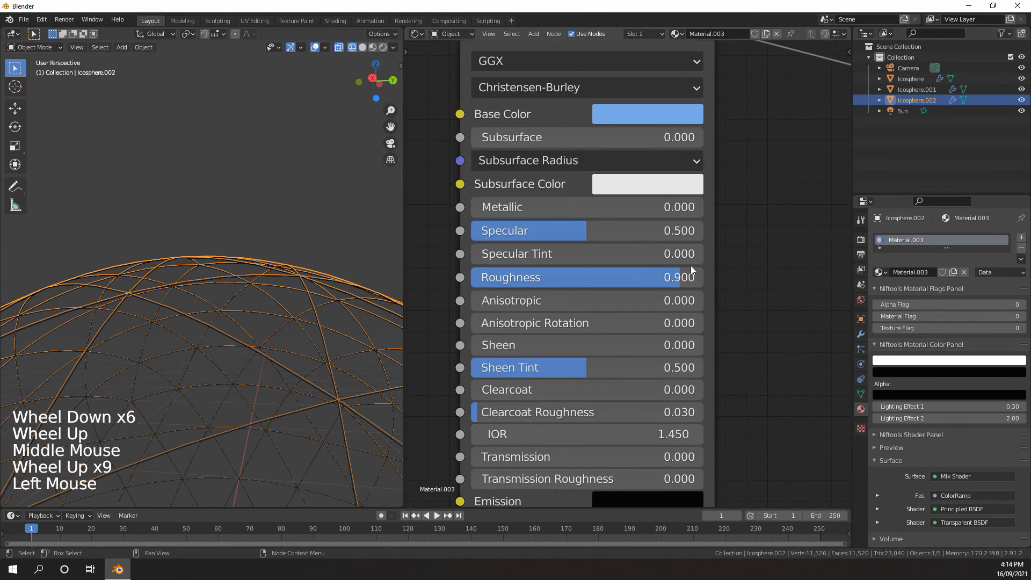
pyautogui.scroll(-7, 691, 269)
pyautogui.scroll(6, 692, 225)
pyautogui.click(569, 183)
pyautogui.scroll(-3, 272, 224)
pyautogui.scroll(10, 238, 217)
pyautogui.scroll(-1, 236, 213)
pyautogui.press('z')
pyautogui.click(234, 146)
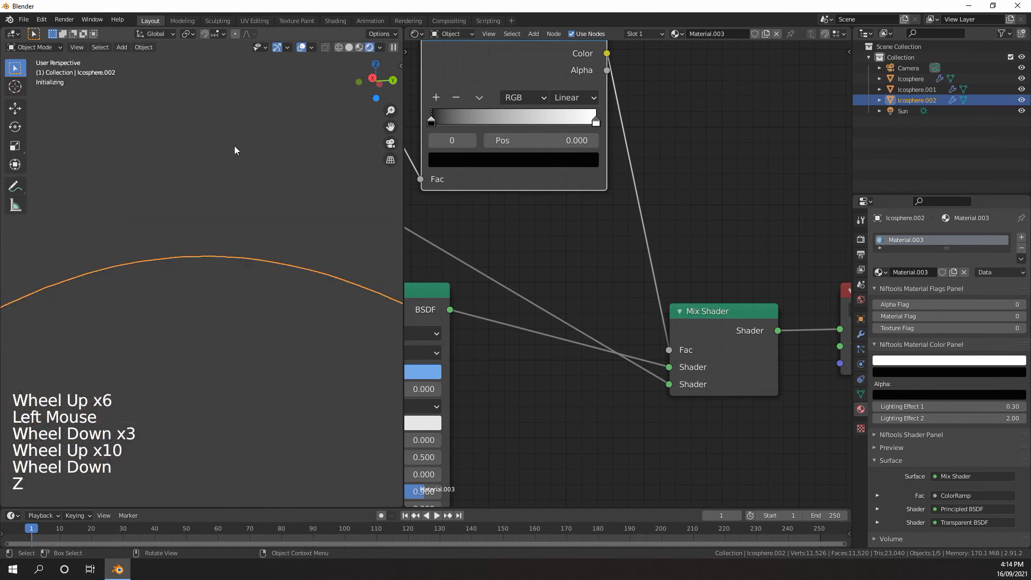
pyautogui.scroll(-6, 218, 182)
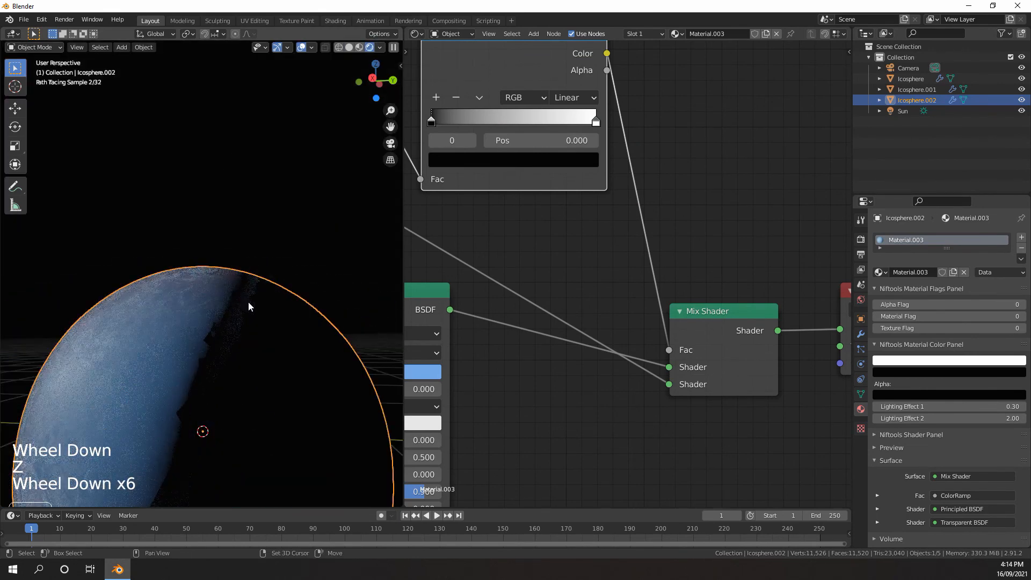
# Reverse the ColorRamp so white sits at position 0 and black at 1, and check the planet's edge
pyautogui.moveTo(434, 124); pyautogui.dragTo(402, 112)
pyautogui.moveTo(543, 123); pyautogui.dragTo(602, 123)
pyautogui.keyDown('shift'); pyautogui.moveTo(173, 329); pyautogui.dragTo(202, 294, button='middle'); pyautogui.keyUp('shift')
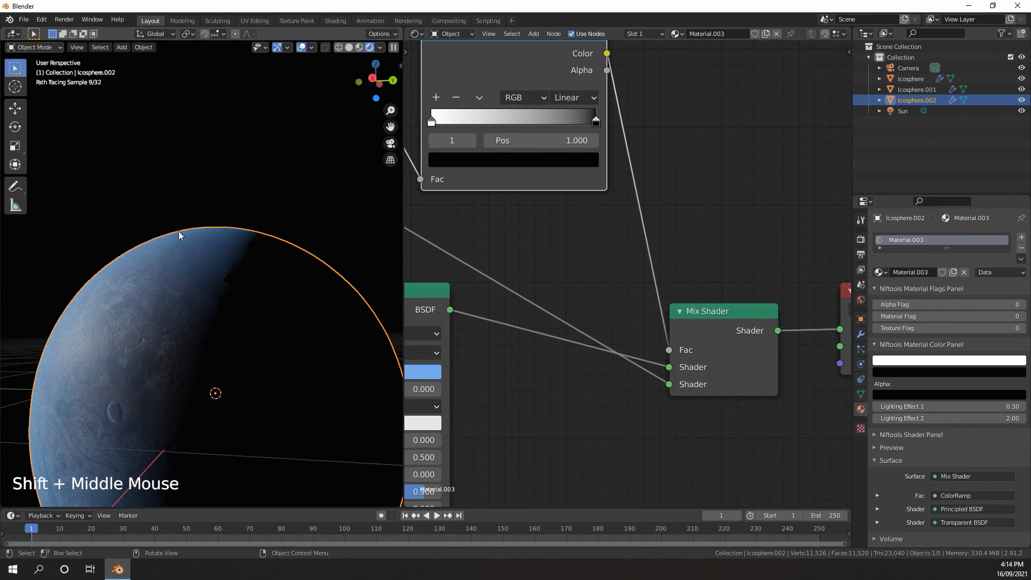
pyautogui.scroll(4, 246, 247)
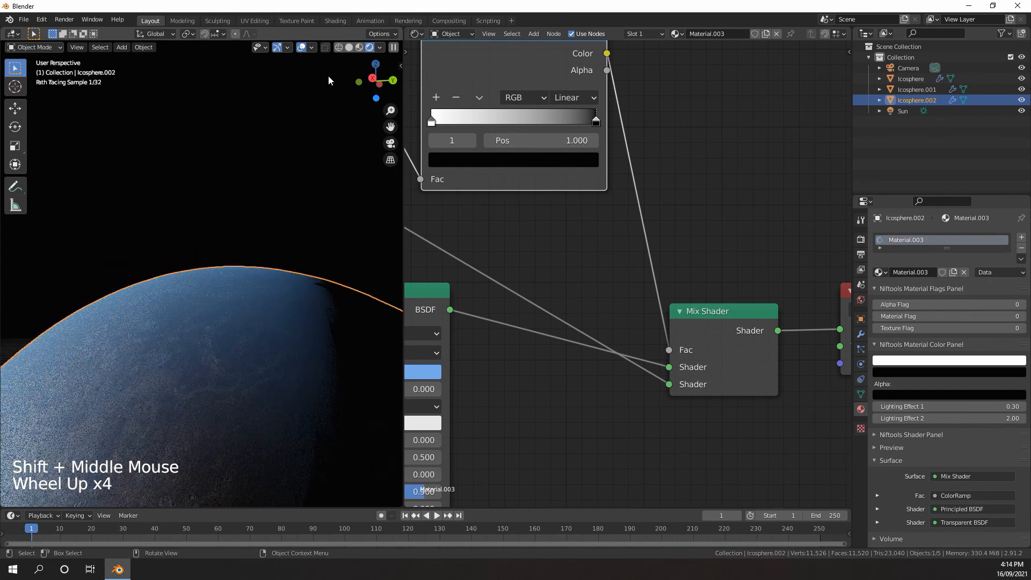
# Hide the viewport overlays and inspect the blue atmosphere along the planet's edge
pyautogui.click(301, 50)
pyautogui.scroll(4, 228, 175)
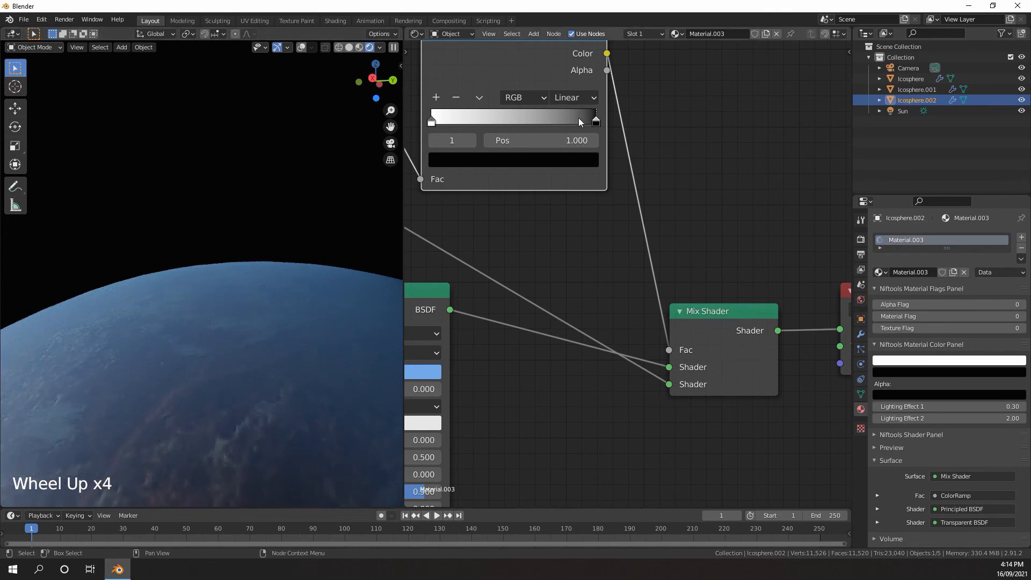
pyautogui.moveTo(596, 123)
pyautogui.mouseDown()
pyautogui.moveTo(571, 126)
pyautogui.moveTo(602, 126)
pyautogui.mouseUp()
pyautogui.scroll(-6, 316, 246)
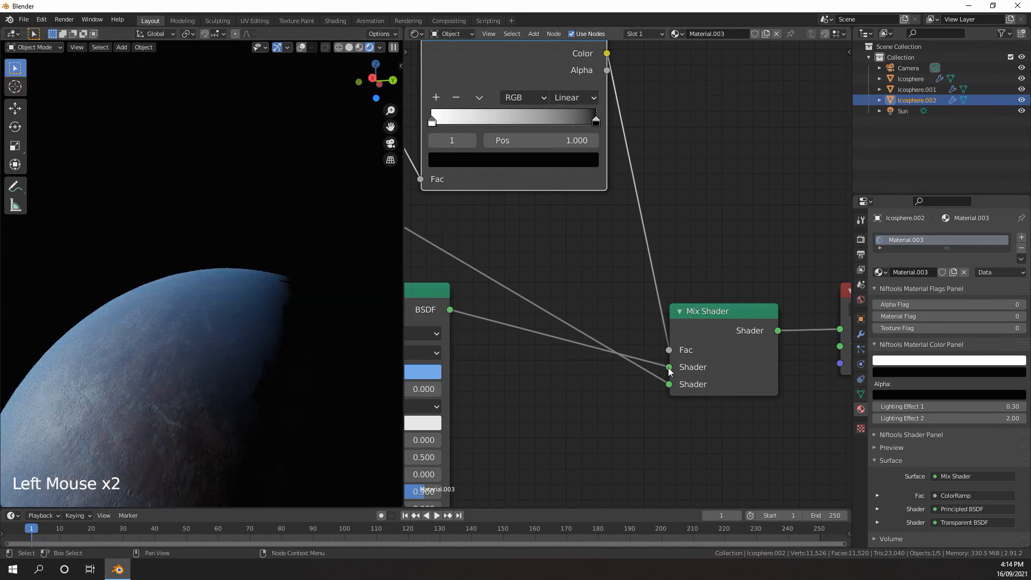
# Swap the Mix Shader's two shader inputs and arrange the ColorRamp with black at 0 and white at 1
pyautogui.moveTo(670, 370); pyautogui.dragTo(671, 388)
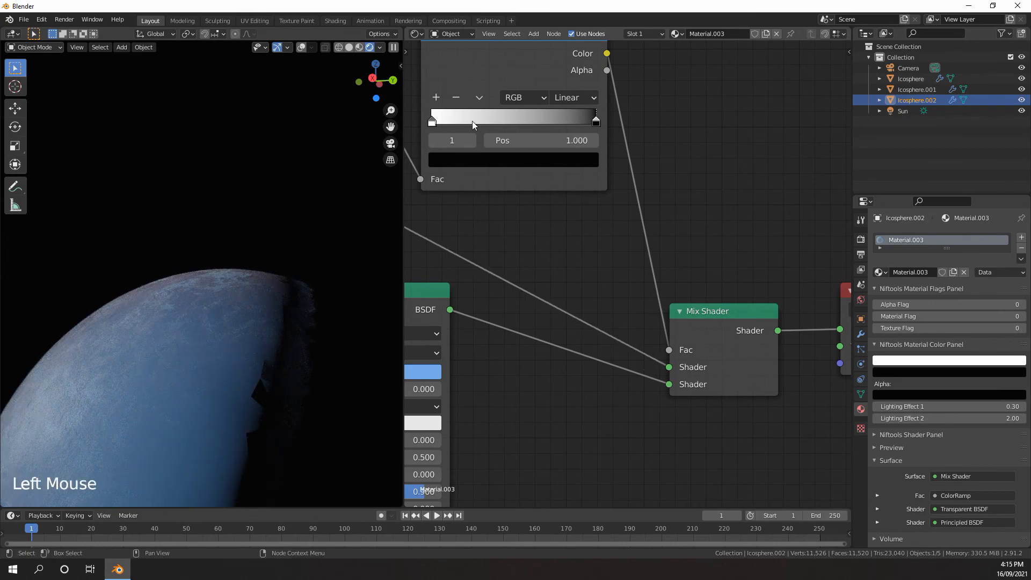
pyautogui.moveTo(472, 121); pyautogui.dragTo(379, 123)
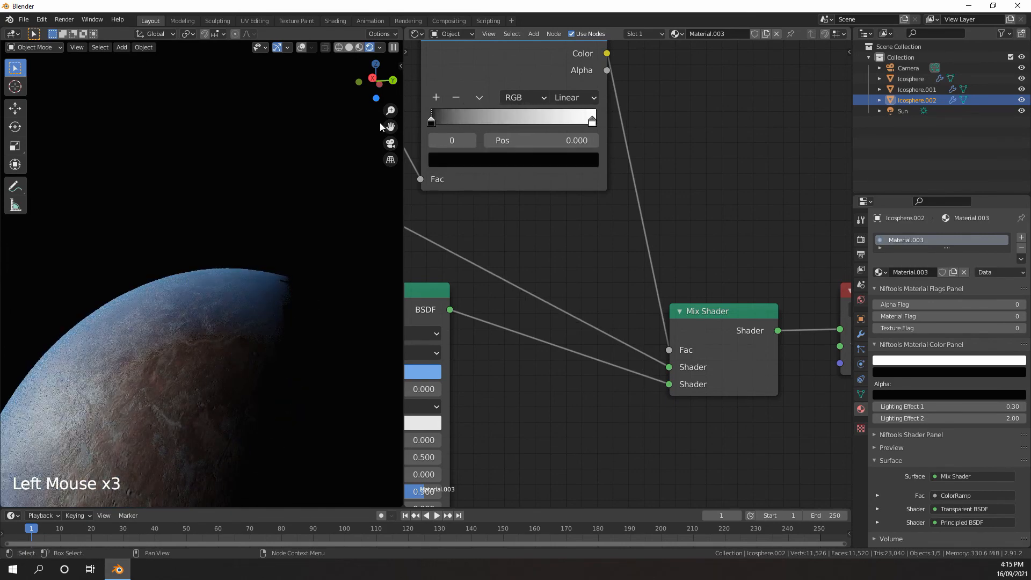
pyautogui.moveTo(592, 121); pyautogui.dragTo(608, 121)
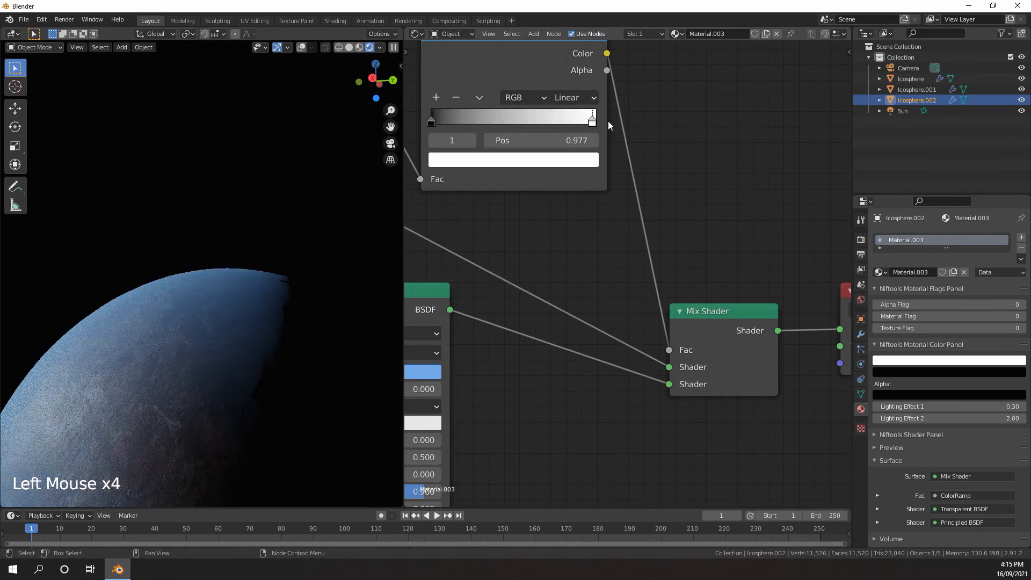
pyautogui.click(569, 164)
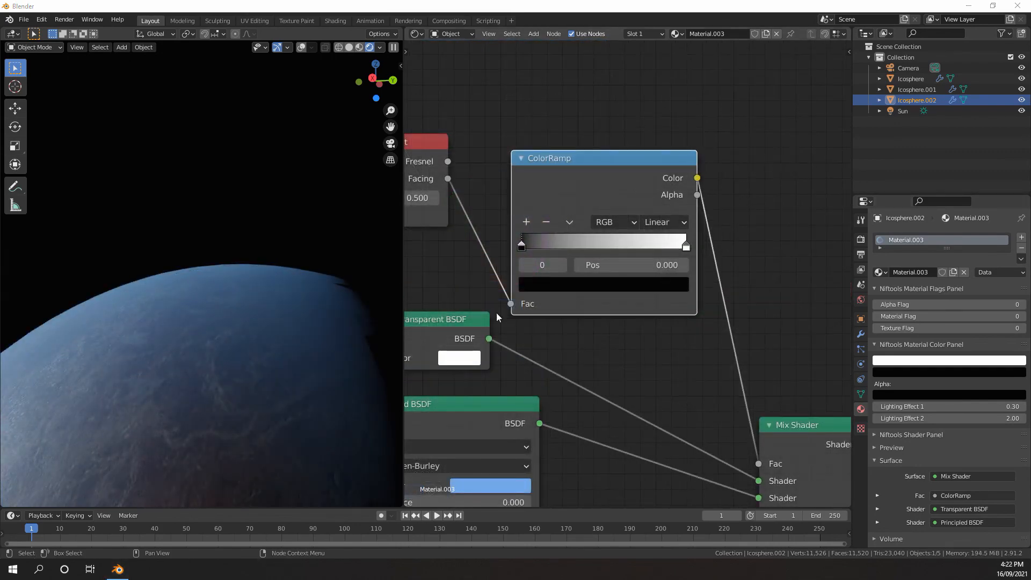
# Set the ColorRamp's interpolation to B-Spline while viewing the planet's edge up close
pyautogui.scroll(10, 229, 263)
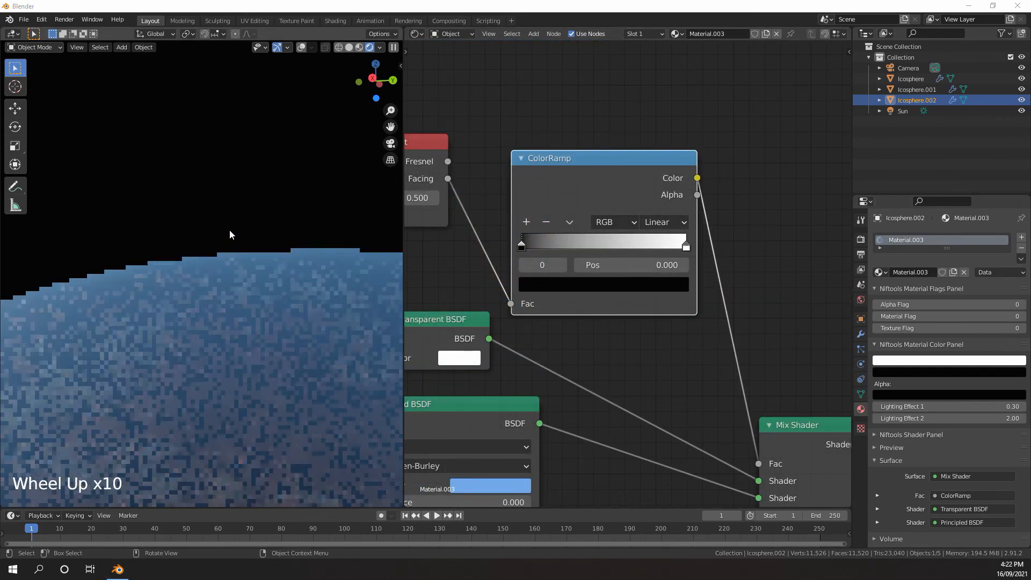
pyautogui.scroll(10, 233, 226)
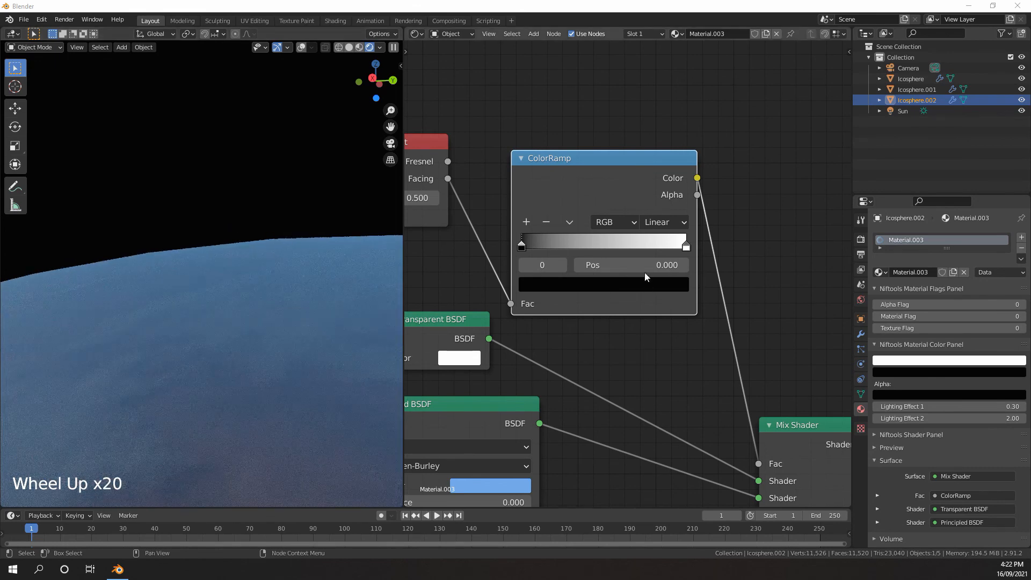
pyautogui.click(586, 181)
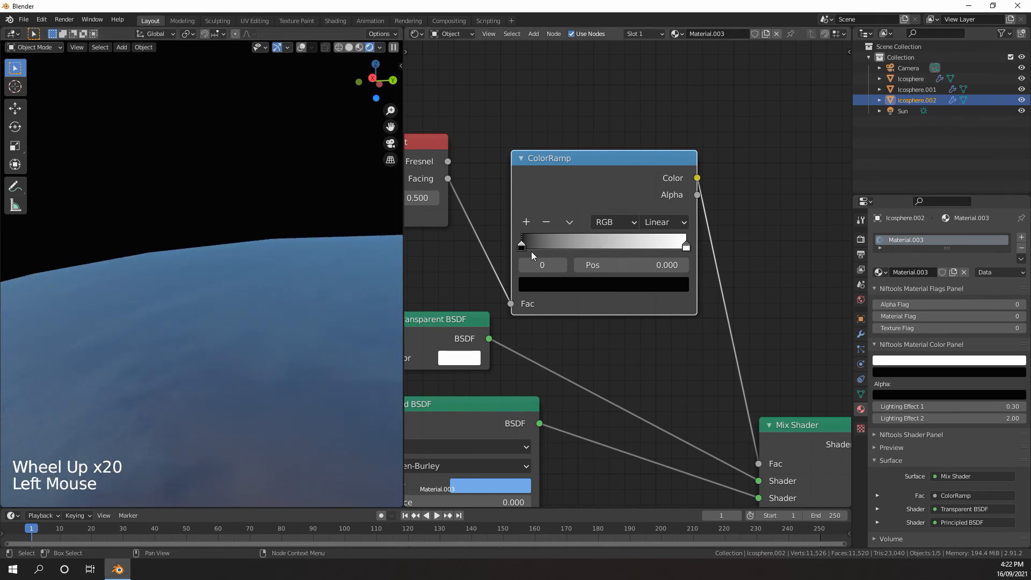
pyautogui.click(666, 223)
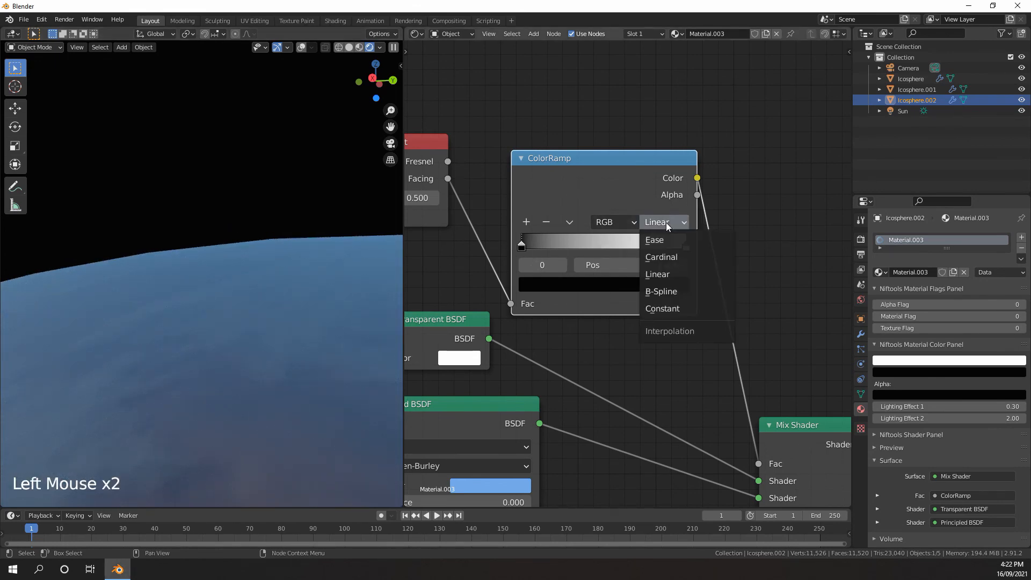
pyautogui.click(661, 290)
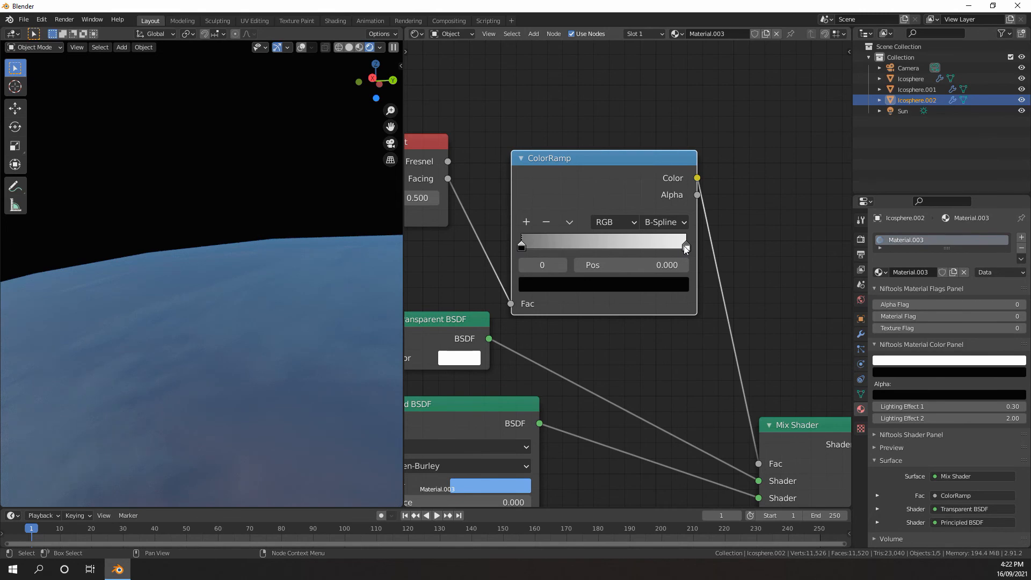
# Add a third ColorRamp stop, place it at position 1.000 and make it black
pyautogui.moveTo(685, 247); pyautogui.dragTo(706, 247)
pyautogui.click(527, 223)
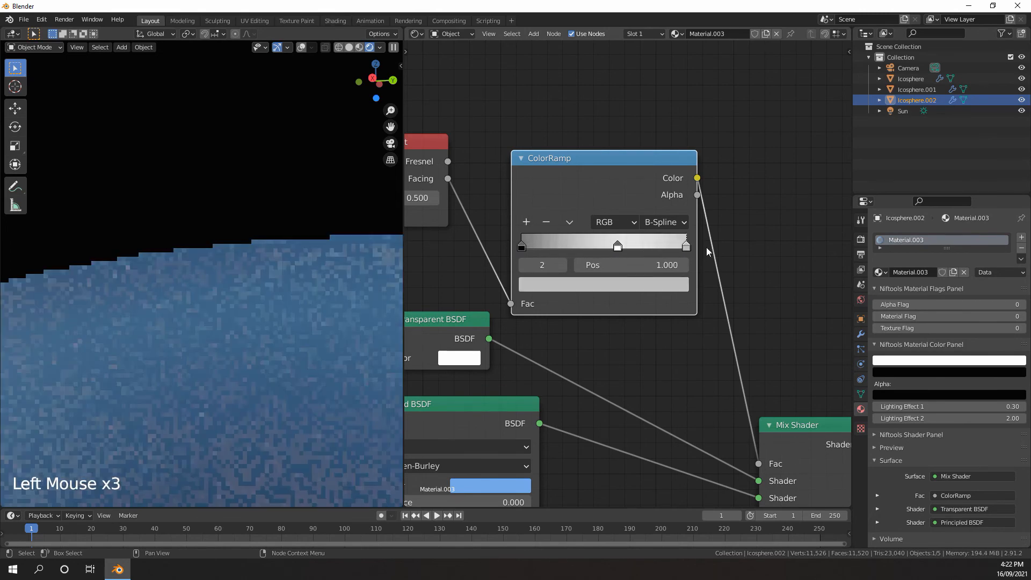
pyautogui.click(662, 282)
pyautogui.moveTo(651, 160); pyautogui.dragTo(652, 181)
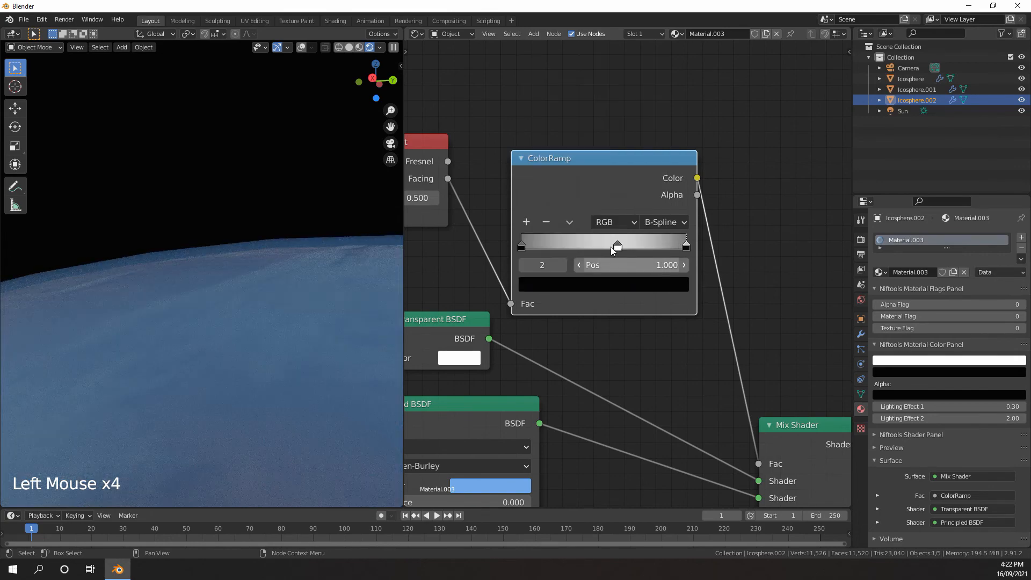
# Move the ColorRamp's white stop to about 0.855 and the final black stop to about 0.900 to soften the atmosphere's edge
pyautogui.moveTo(617, 245); pyautogui.dragTo(653, 246)
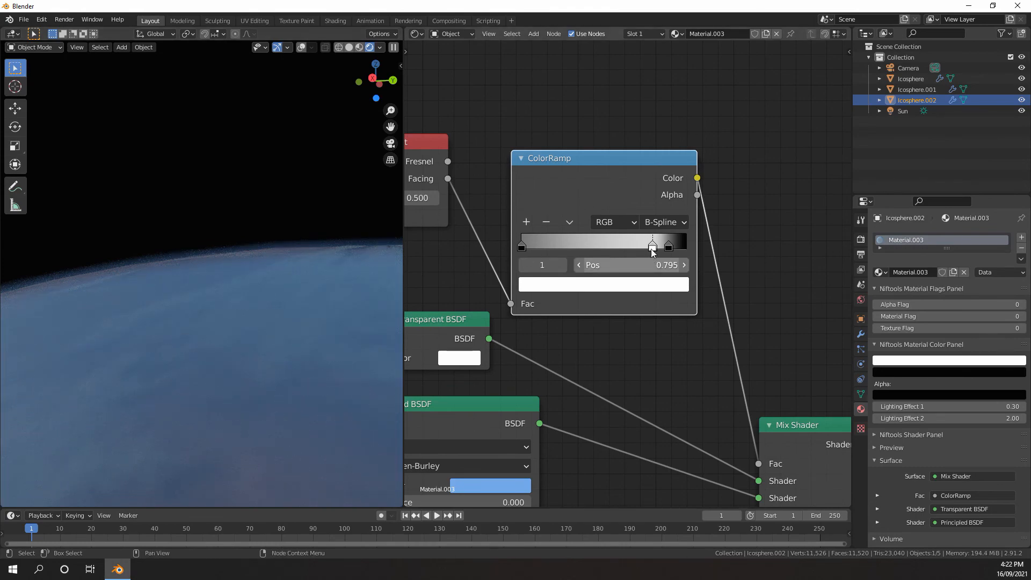
pyautogui.moveTo(652, 246); pyautogui.dragTo(661, 249)
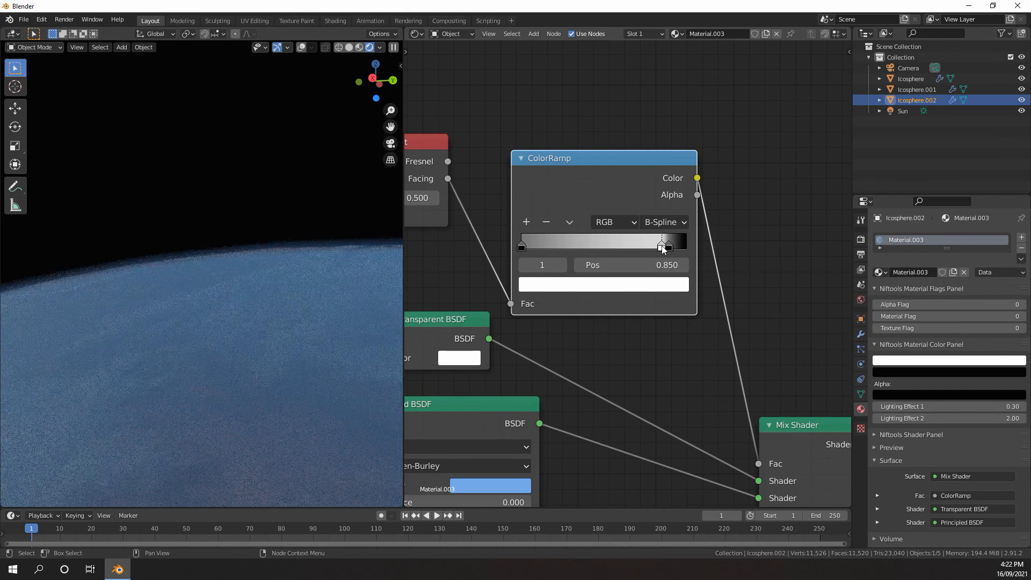
pyautogui.click(674, 250)
pyautogui.moveTo(662, 247); pyautogui.dragTo(669, 247)
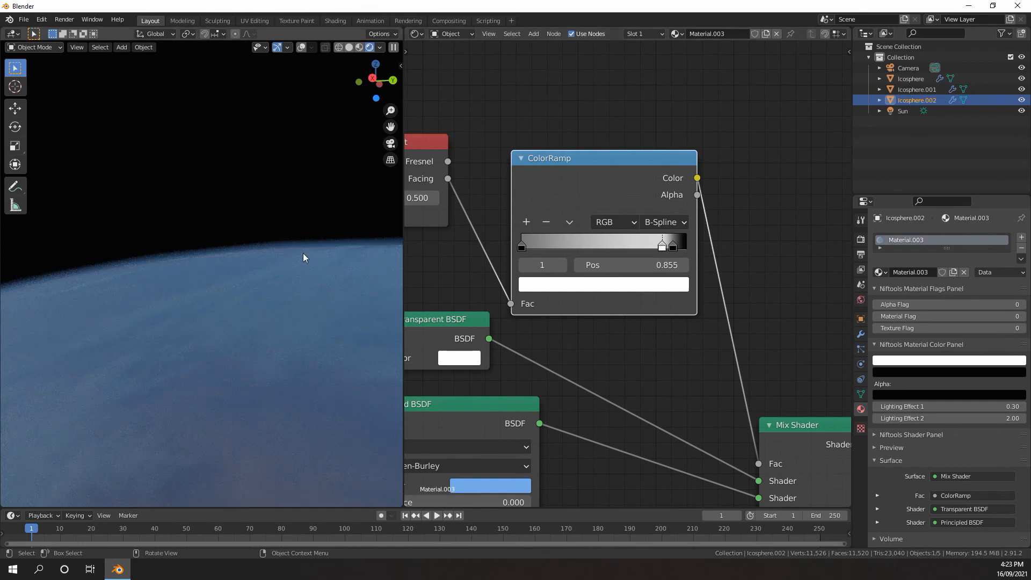
pyautogui.click(672, 248)
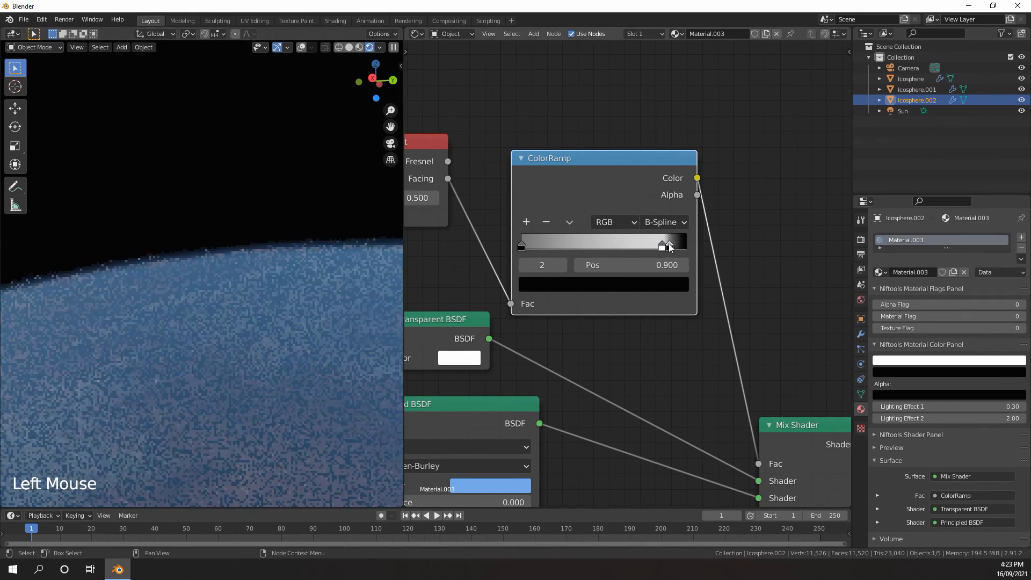
# Fine-tune the ColorRamp's white stop to about 0.877 and the final black stop to about 0.914
pyautogui.moveTo(664, 246); pyautogui.dragTo(668, 246)
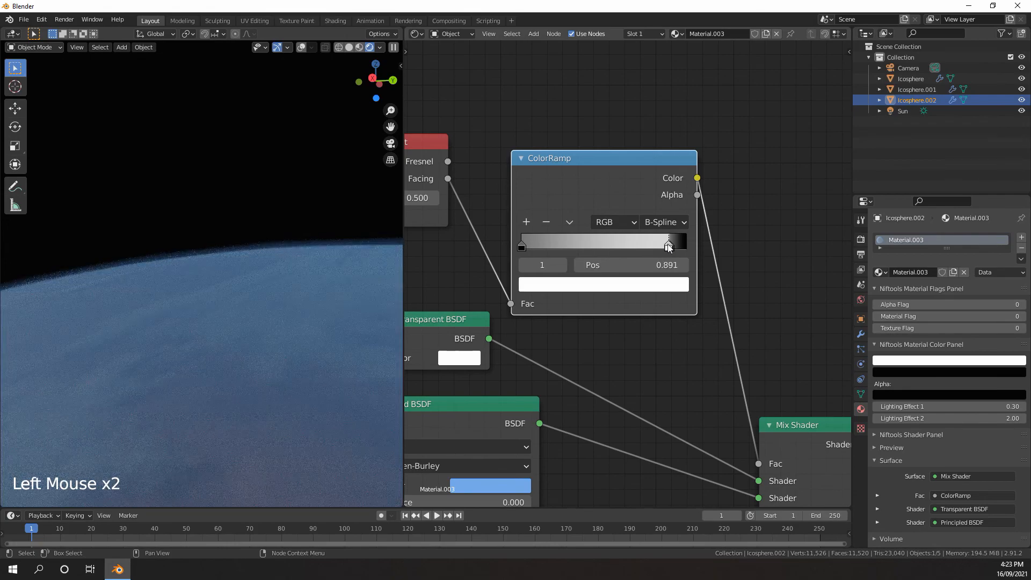
pyautogui.click(669, 247)
pyautogui.click(666, 247)
pyautogui.moveTo(668, 247); pyautogui.dragTo(677, 248)
pyautogui.click(668, 248)
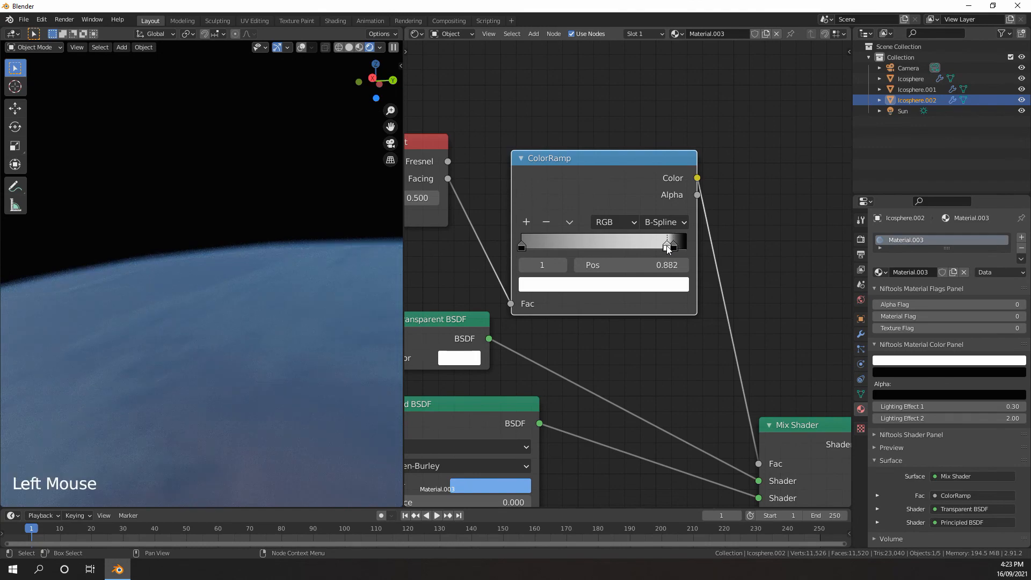
pyautogui.click(671, 248)
pyautogui.click(673, 249)
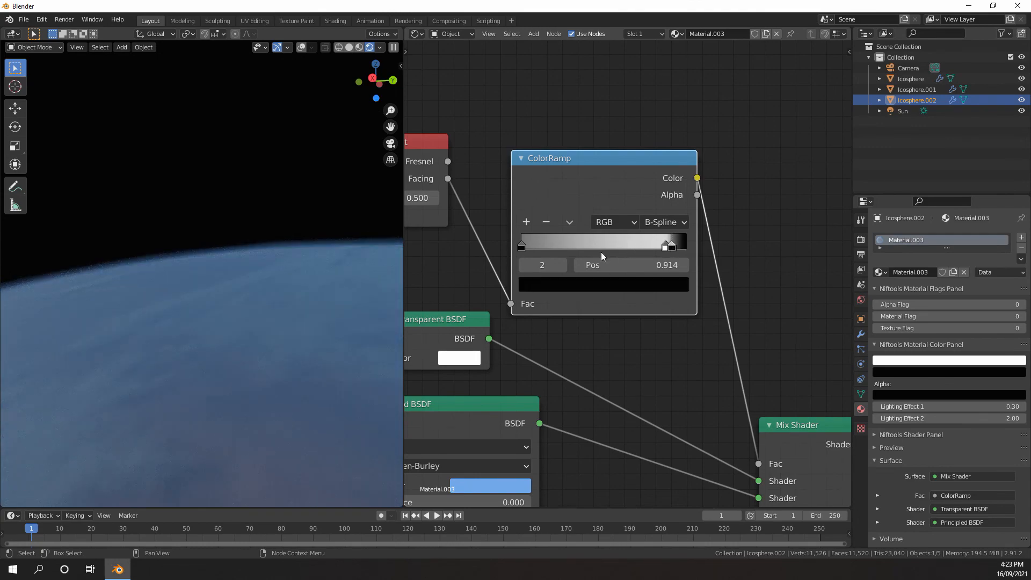
# Add a middle ColorRamp stop at about 0.502 and set its gray value to about 0.561
pyautogui.scroll(-4, 239, 267)
pyautogui.scroll(-11, 241, 268)
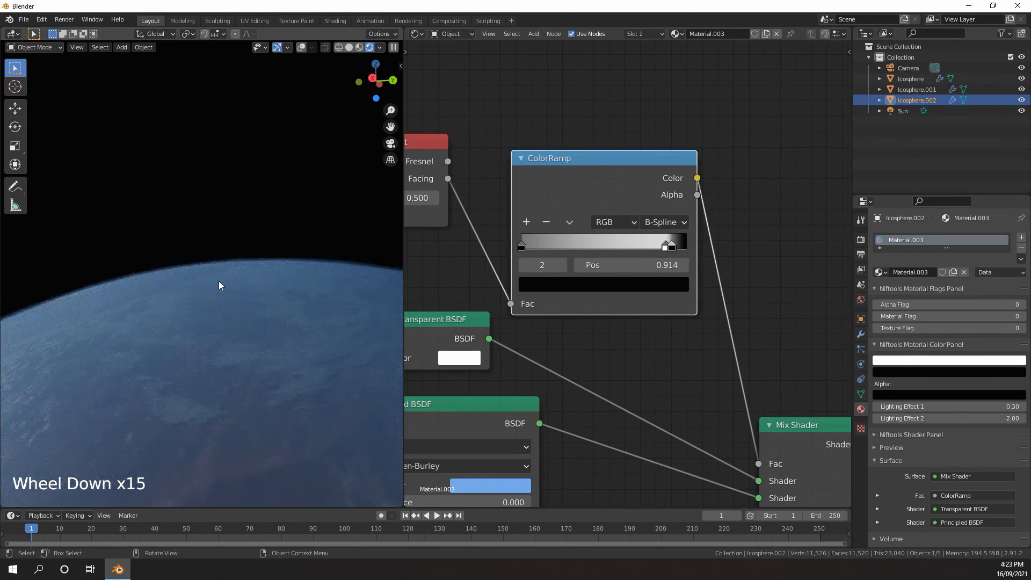
pyautogui.scroll(-14, 219, 285)
pyautogui.moveTo(244, 319); pyautogui.dragTo(322, 295, button='middle')
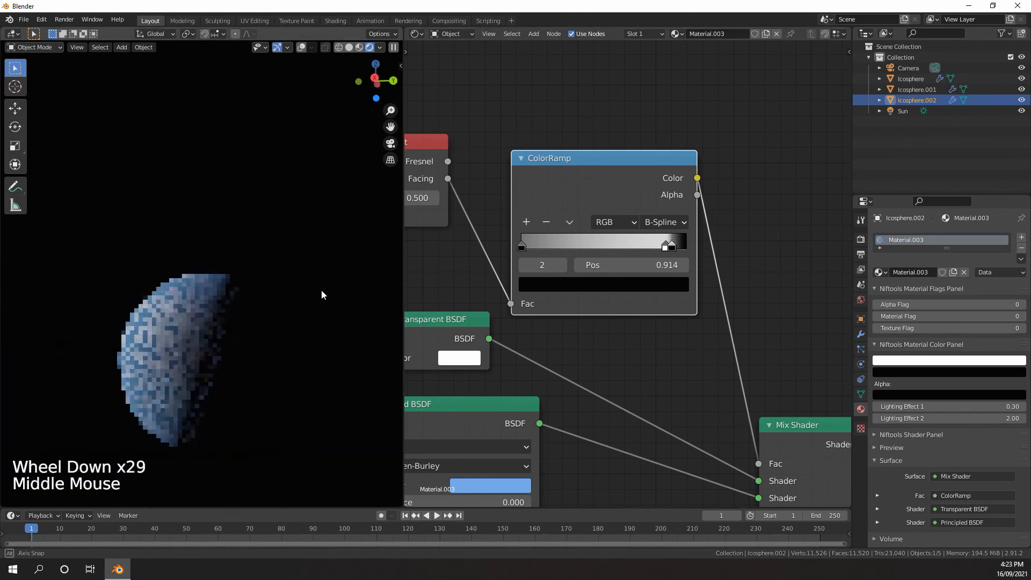
pyautogui.scroll(6, 573, 248)
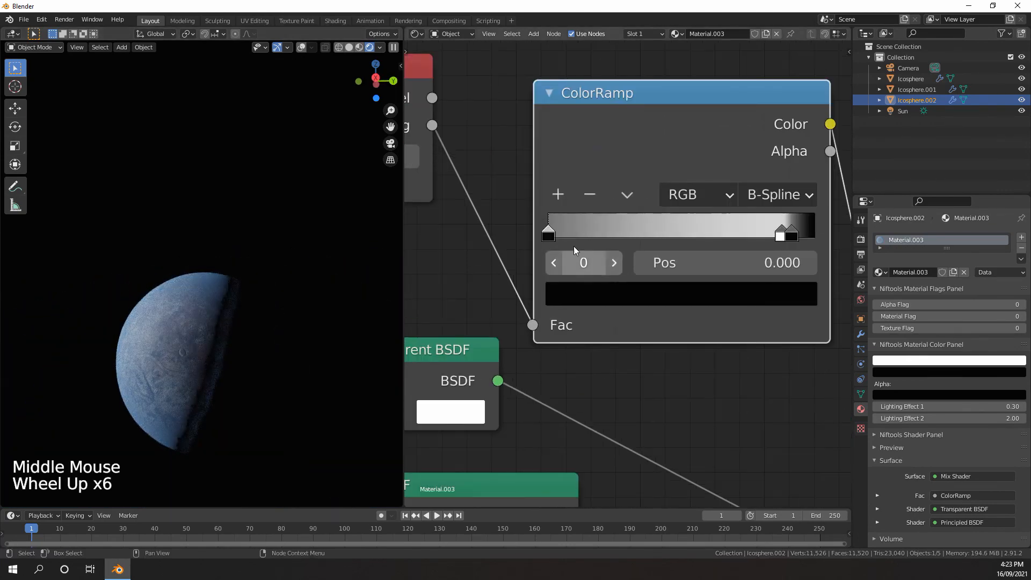
pyautogui.click(558, 193)
pyautogui.moveTo(664, 232); pyautogui.dragTo(682, 232)
pyautogui.click(688, 293)
pyautogui.scroll(-6, 668, 343)
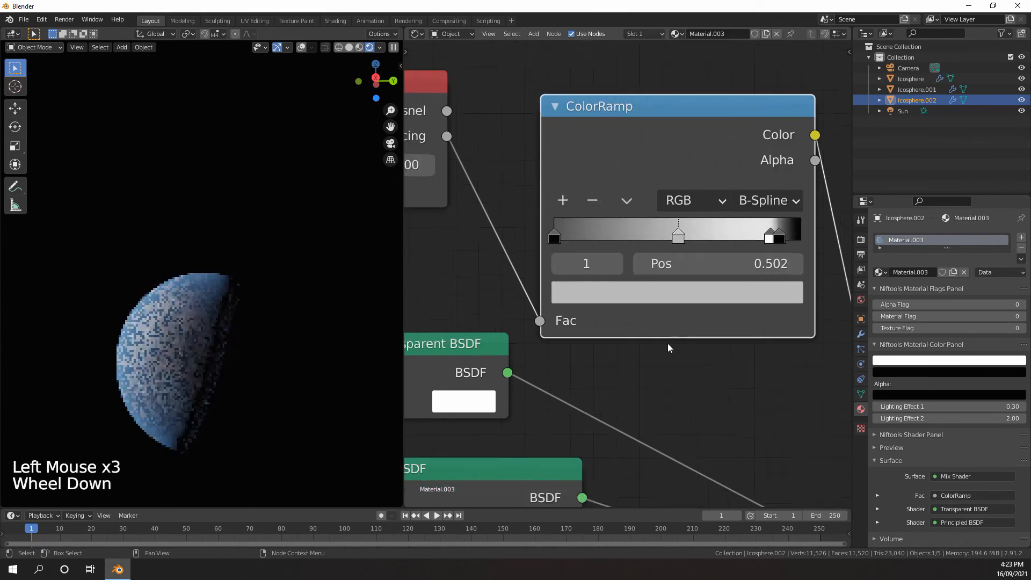
pyautogui.click(669, 285)
pyautogui.click(710, 124)
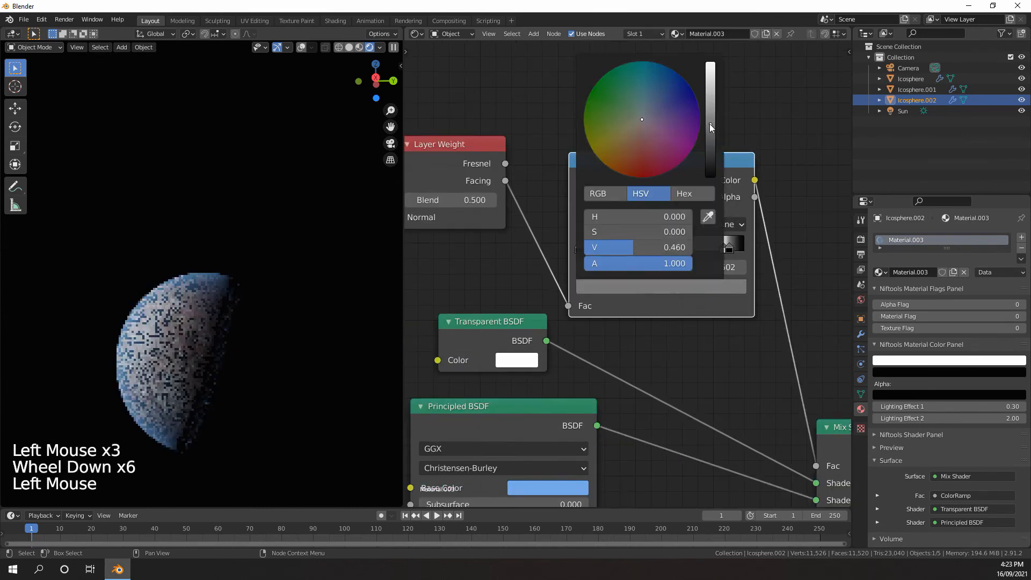
pyautogui.click(710, 112)
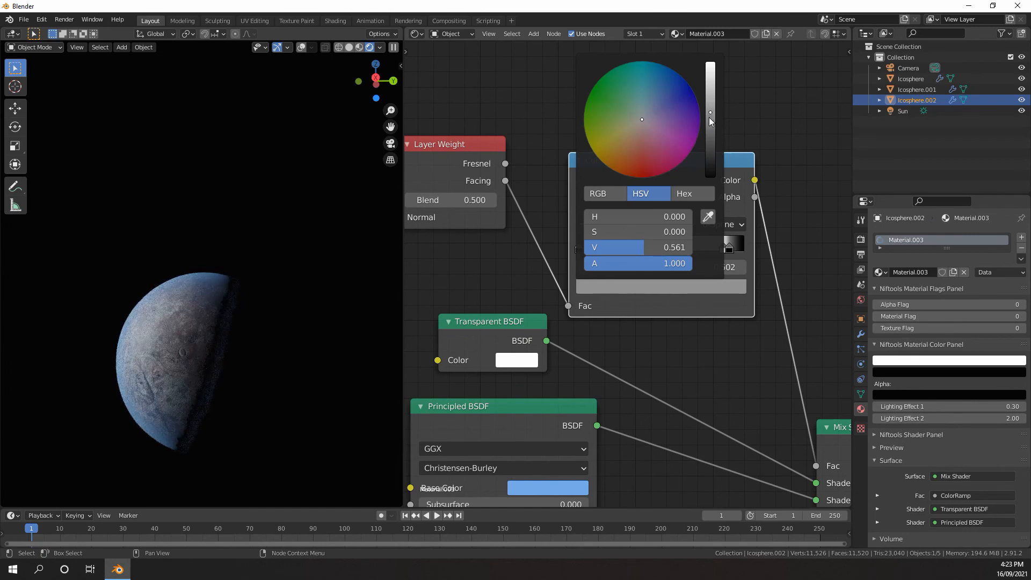
# Darken the ColorRamp's white stop at 0.877 to a value of about 0.777
pyautogui.click(723, 248)
pyautogui.click(716, 286)
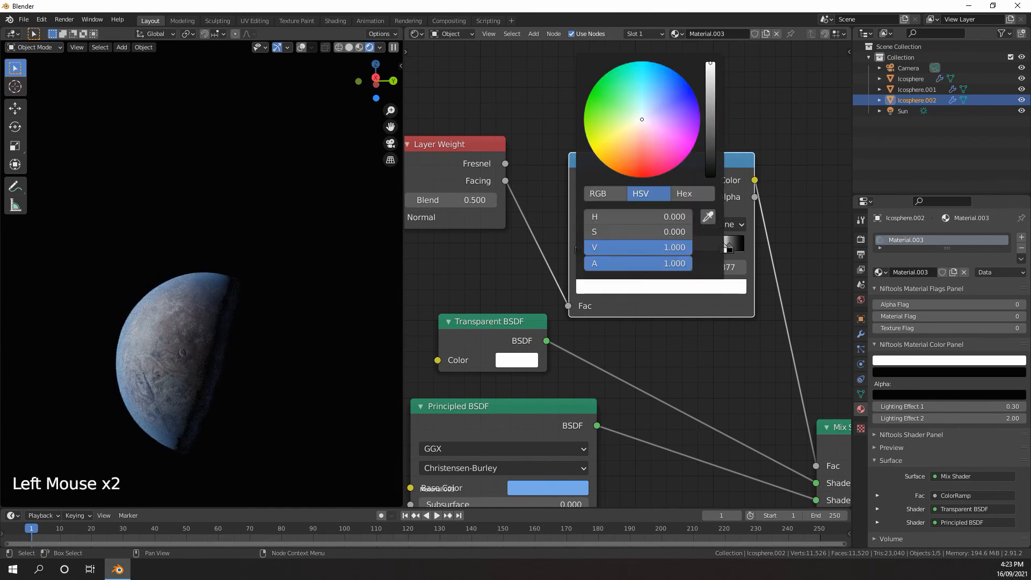
pyautogui.click(711, 78)
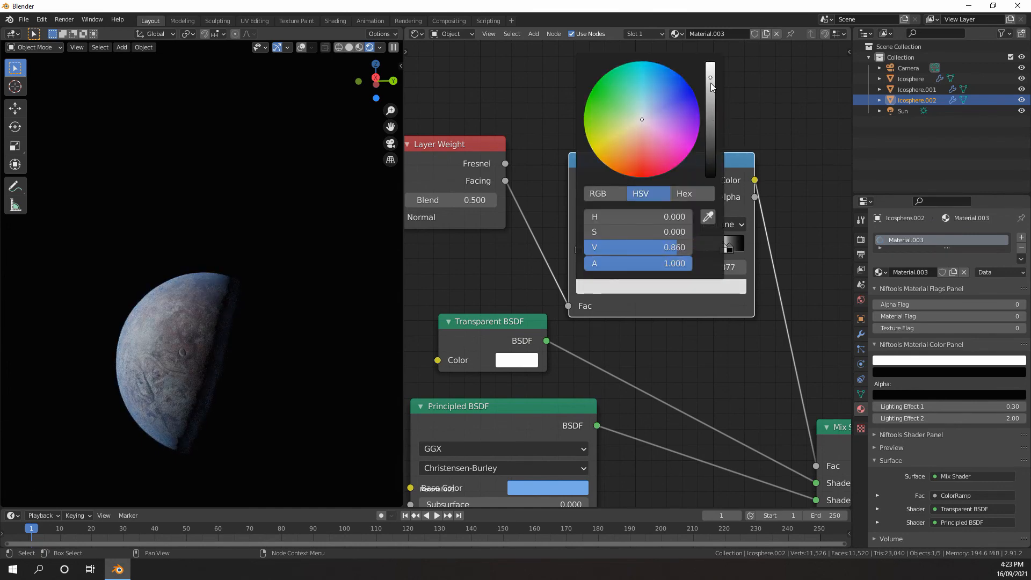
pyautogui.click(712, 87)
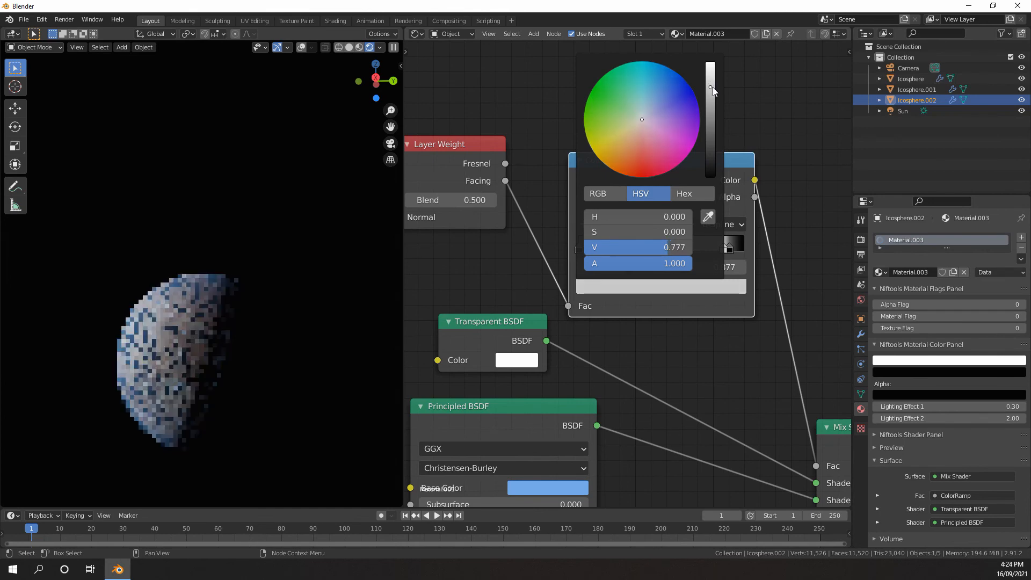
# Darken the ColorRamp's middle gray stop a little further and move it to about 0.507
pyautogui.click(665, 250)
pyautogui.click(673, 287)
pyautogui.click(709, 120)
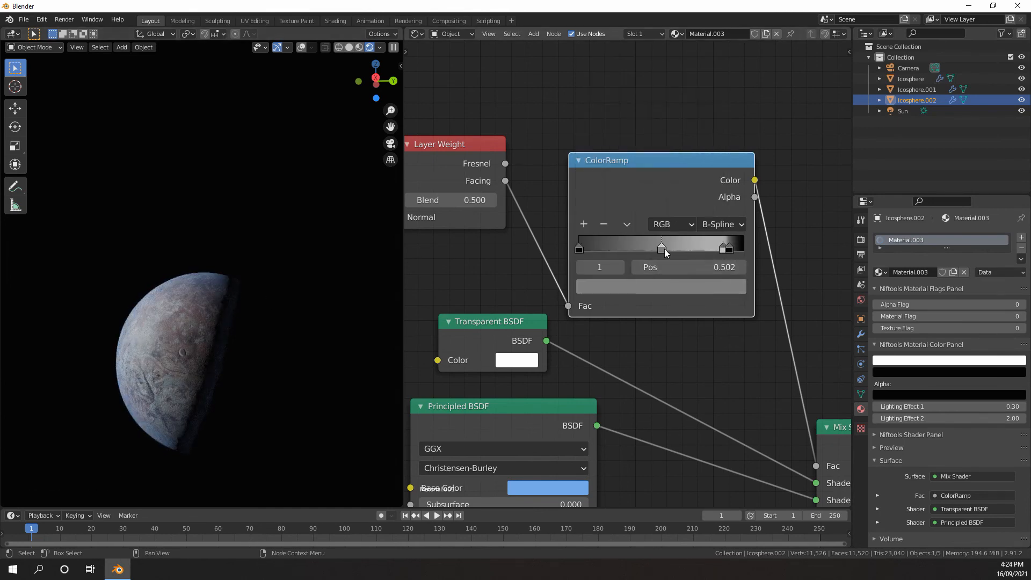
pyautogui.moveTo(664, 249); pyautogui.dragTo(667, 250)
# Darken the ColorRamp's light stop at 0.877 further to a medium gray to weaken the atmosphere
pyautogui.scroll(-3, 255, 339)
pyautogui.moveTo(255, 338); pyautogui.dragTo(292, 339, button='middle')
pyautogui.scroll(1, 292, 339)
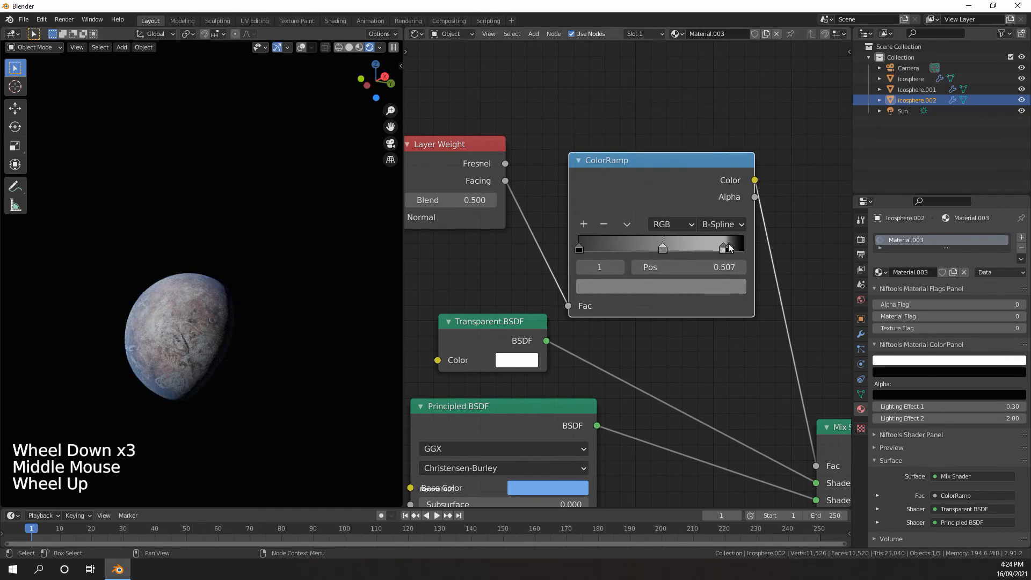
pyautogui.click(723, 250)
pyautogui.click(717, 287)
pyautogui.click(710, 93)
pyautogui.moveTo(710, 93); pyautogui.dragTo(710, 108)
# Select the Sun light and set its angle to about 6.43° to soften the planet's shadow edge
pyautogui.moveTo(243, 319); pyautogui.dragTo(232, 336, button='middle')
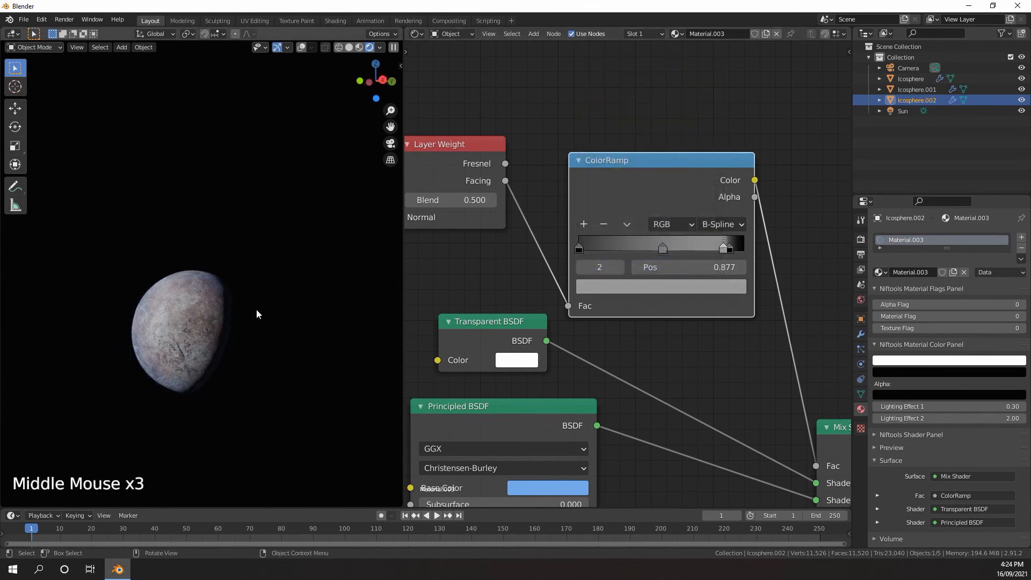
pyautogui.scroll(-2, 231, 247)
pyautogui.moveTo(231, 247); pyautogui.dragTo(227, 249, button='middle')
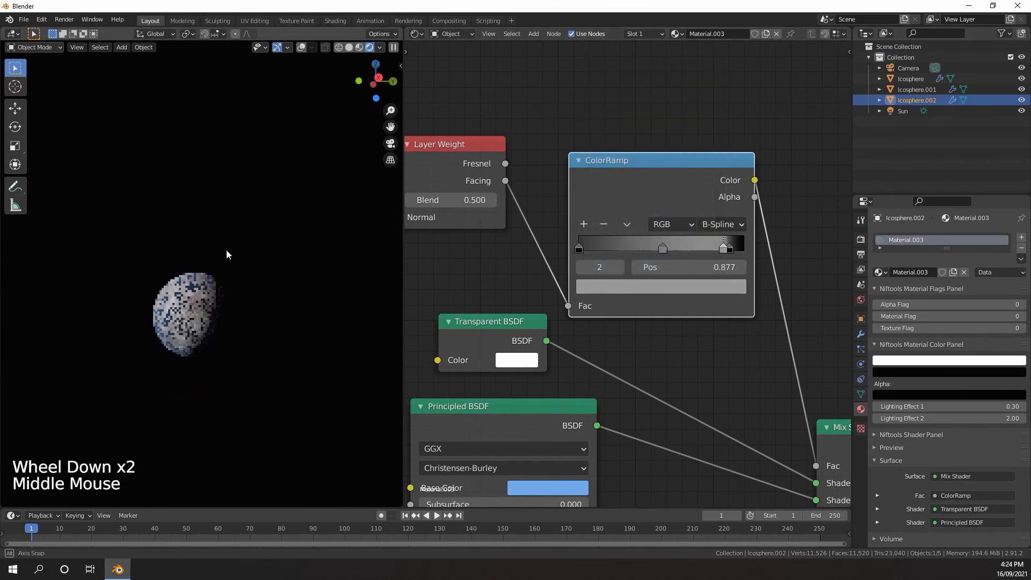
pyautogui.scroll(2, 230, 250)
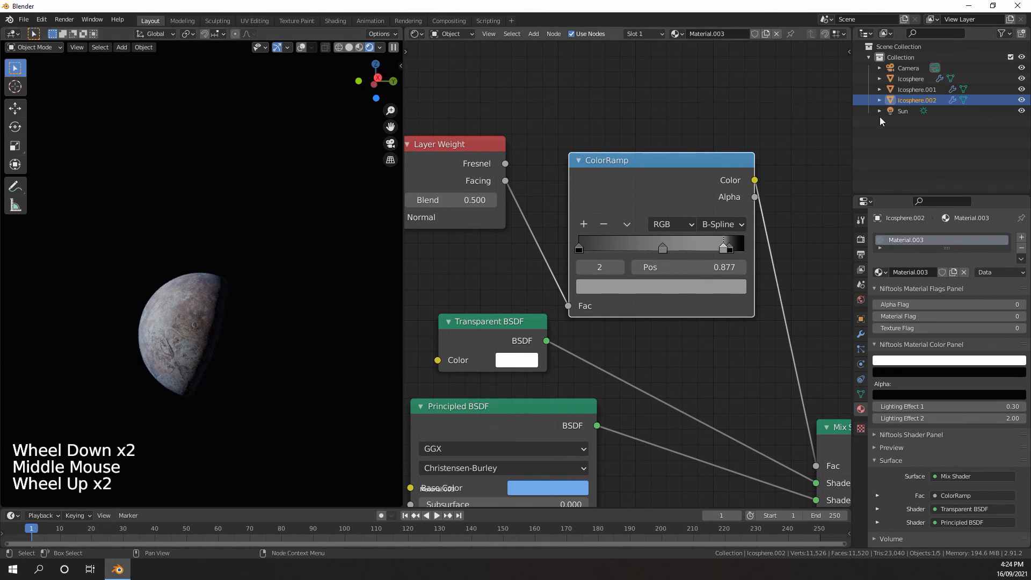
pyautogui.click(902, 111)
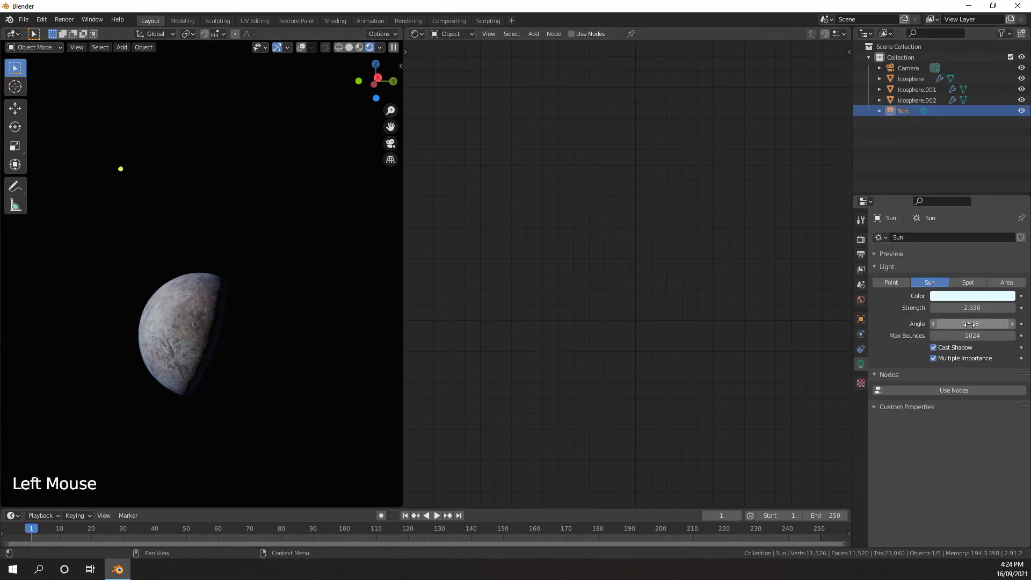
pyautogui.moveTo(968, 324)
pyautogui.mouseDown()
pyautogui.moveTo(990, 324)
pyautogui.moveTo(969, 324)
pyautogui.mouseUp()
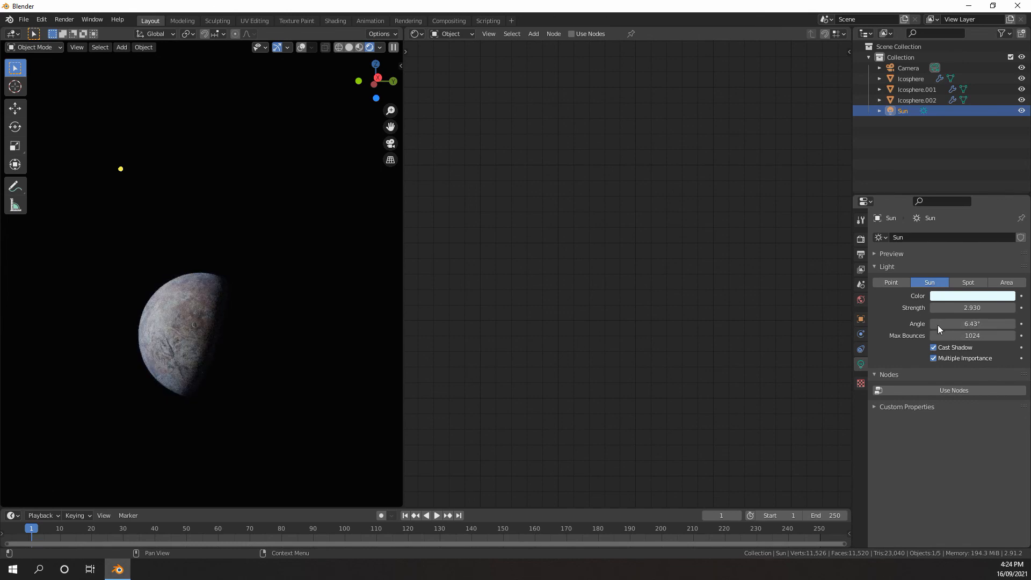
# Examine the sun and planet together in solid shading with the viewport overlays shown
pyautogui.scroll(4, 188, 317)
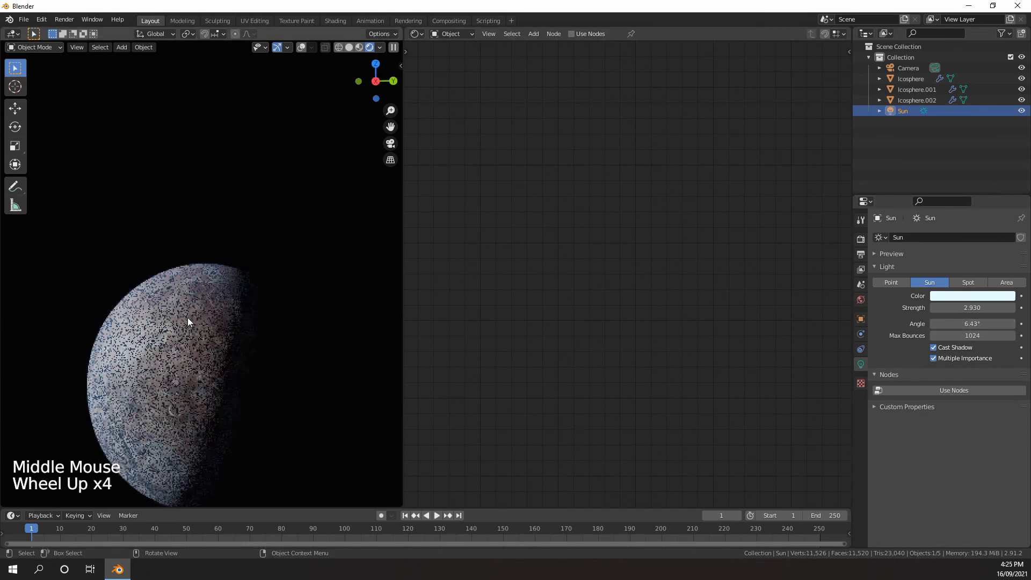
pyautogui.press('z')
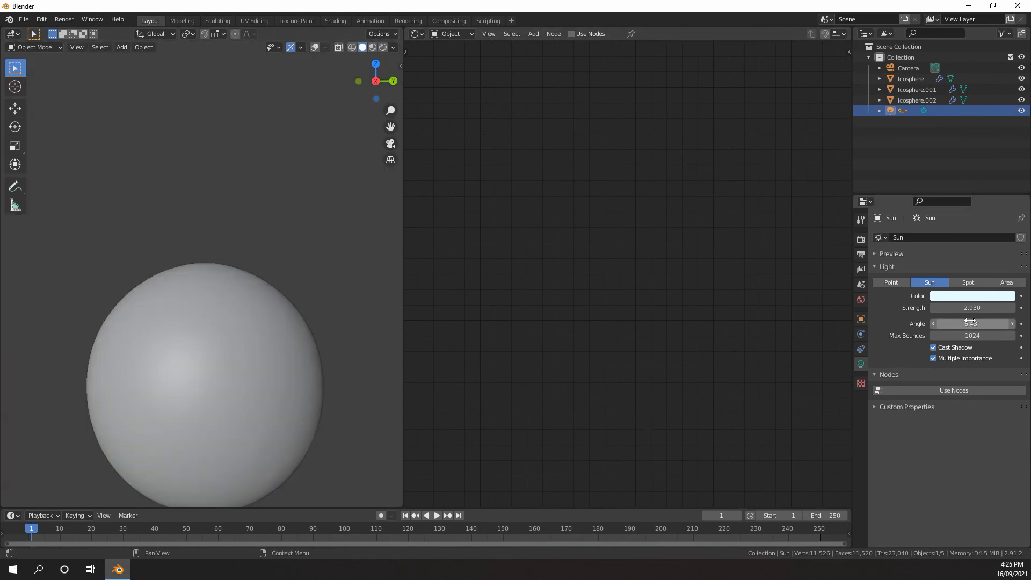
pyautogui.scroll(-11, 169, 297)
pyautogui.moveTo(169, 298); pyautogui.dragTo(204, 284, button='middle')
pyautogui.keyDown('shift'); pyautogui.moveTo(204, 285); pyautogui.dragTo(195, 332, button='middle'); pyautogui.keyUp('shift')
pyautogui.click(92, 179)
pyautogui.keyDown('shift'); pyautogui.moveTo(204, 236); pyautogui.dragTo(202, 270, button='middle'); pyautogui.keyUp('shift')
pyautogui.scroll(4, 255, 227)
pyautogui.keyDown('shift'); pyautogui.scroll(-1, 255, 226); pyautogui.keyUp('shift')
pyautogui.scroll(-1, 188, 232)
pyautogui.keyDown('shift'); pyautogui.scroll(-3, 188, 232); pyautogui.keyUp('shift')
pyautogui.scroll(-5, 202, 273)
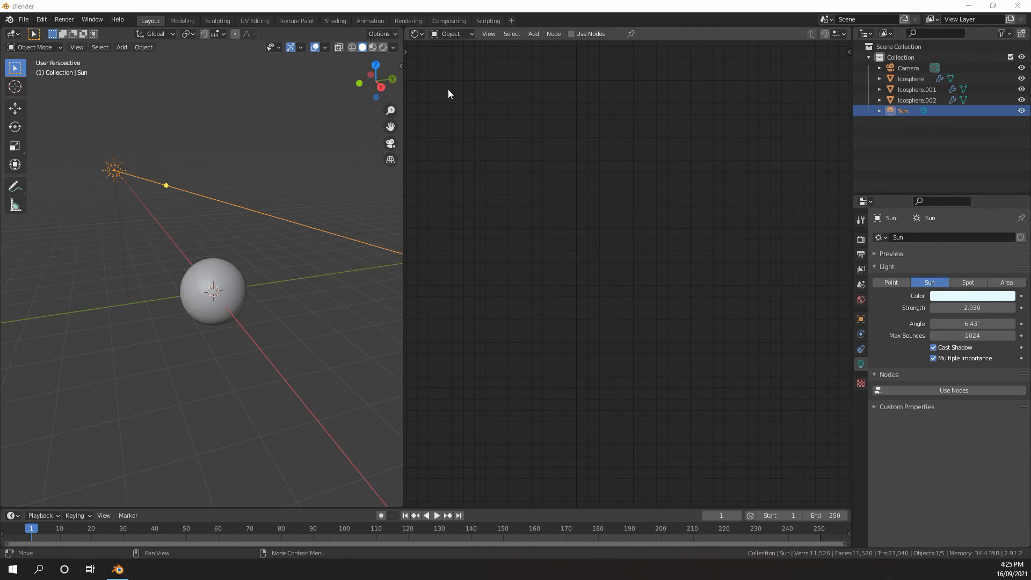
# Switch the shader editor to the World's nodes, leaving free space before the Background node
pyautogui.click(454, 34)
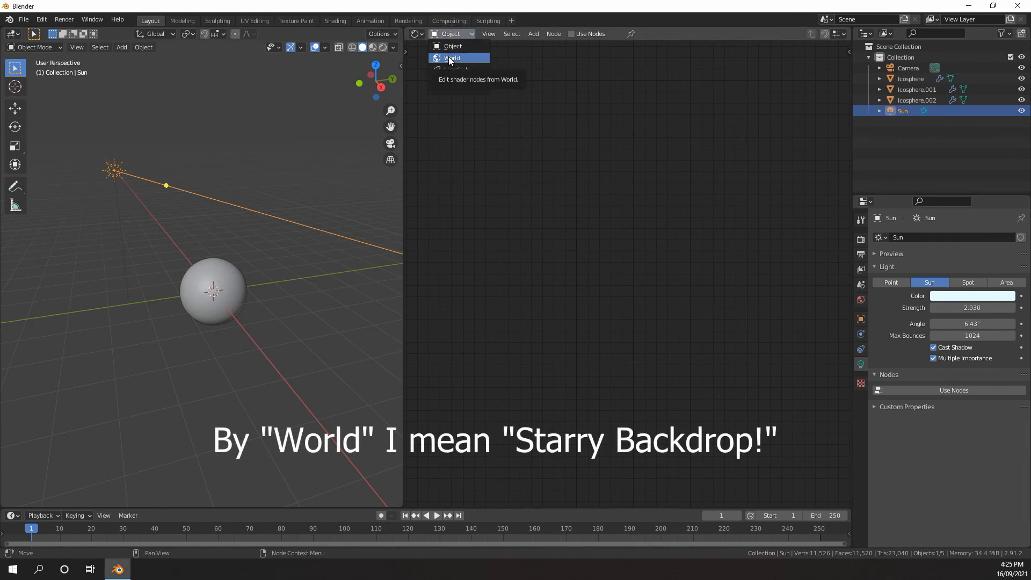
pyautogui.click(450, 57)
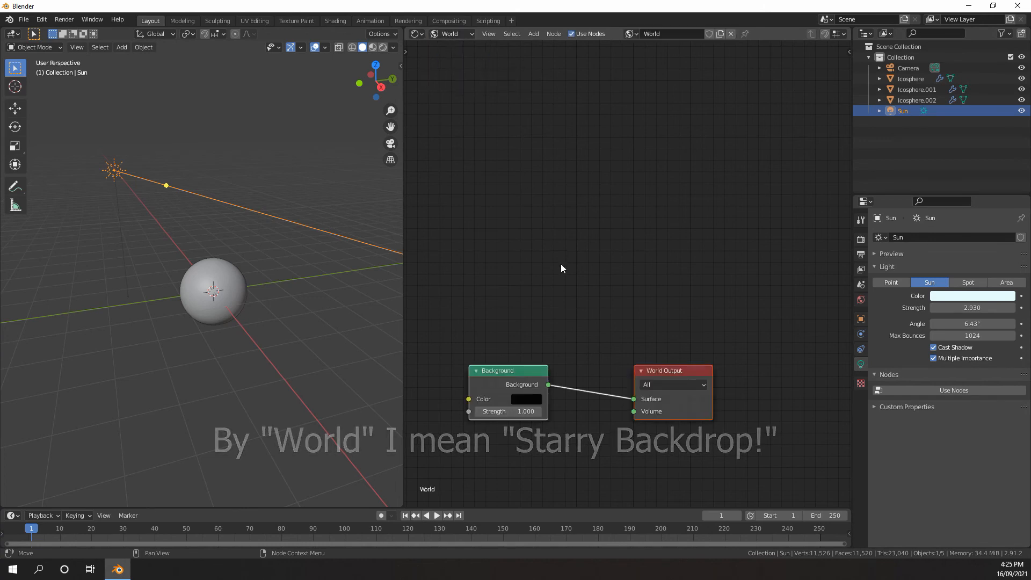
pyautogui.scroll(-5, 560, 263)
pyautogui.moveTo(561, 263); pyautogui.dragTo(646, 240, button='middle')
pyautogui.scroll(5, 616, 191)
pyautogui.scroll(5, 646, 241)
pyautogui.click(639, 266)
pyautogui.moveTo(639, 266); pyautogui.dragTo(677, 283)
pyautogui.scroll(-7, 677, 283)
pyautogui.moveTo(677, 282); pyautogui.dragTo(612, 249, button='middle')
pyautogui.scroll(3, 612, 249)
# Add a Voronoi Texture node and place it ahead of the Background node
pyautogui.hotkey('shift', 'a')
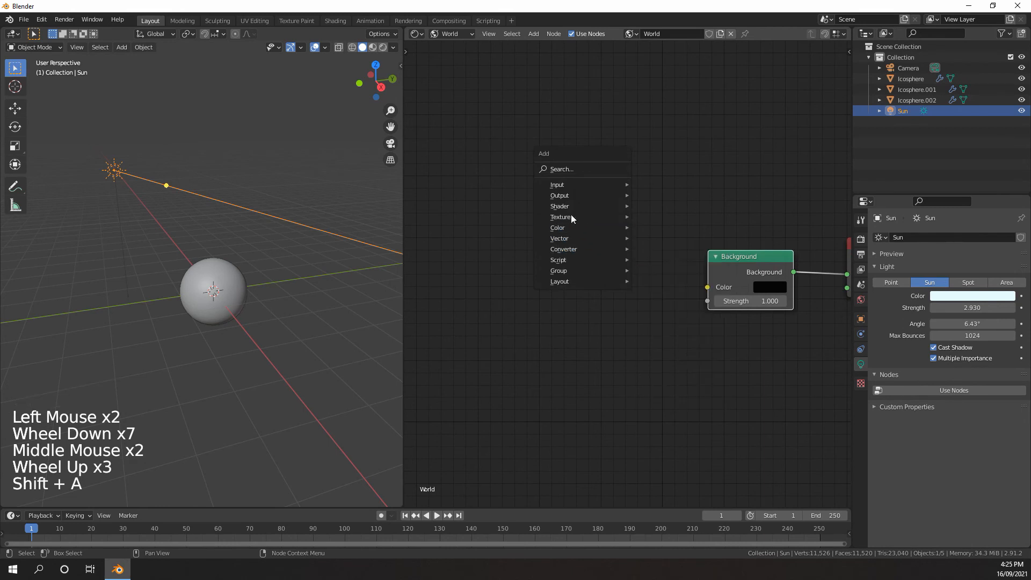
pyautogui.moveTo(571, 216)
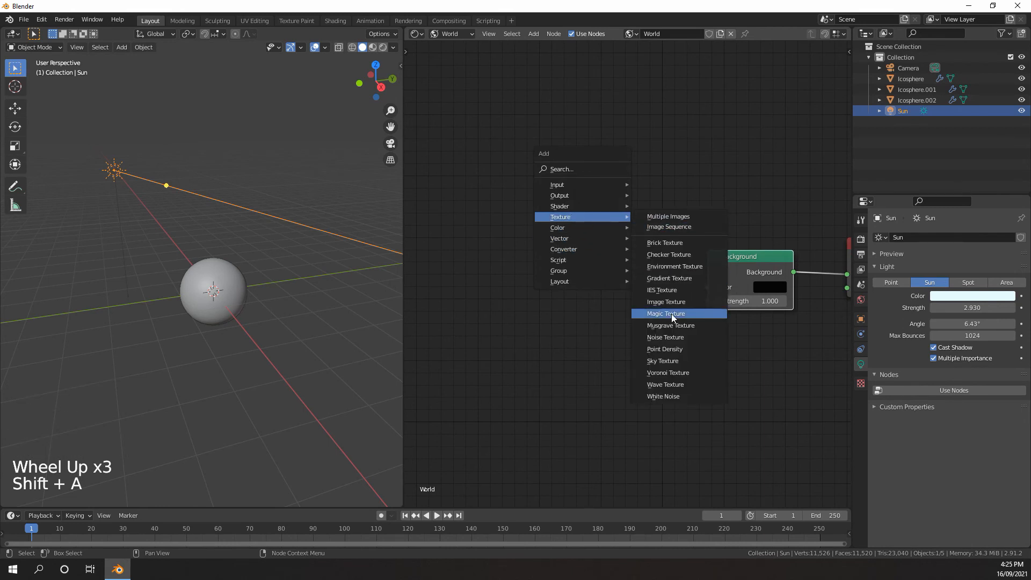
pyautogui.click(668, 373)
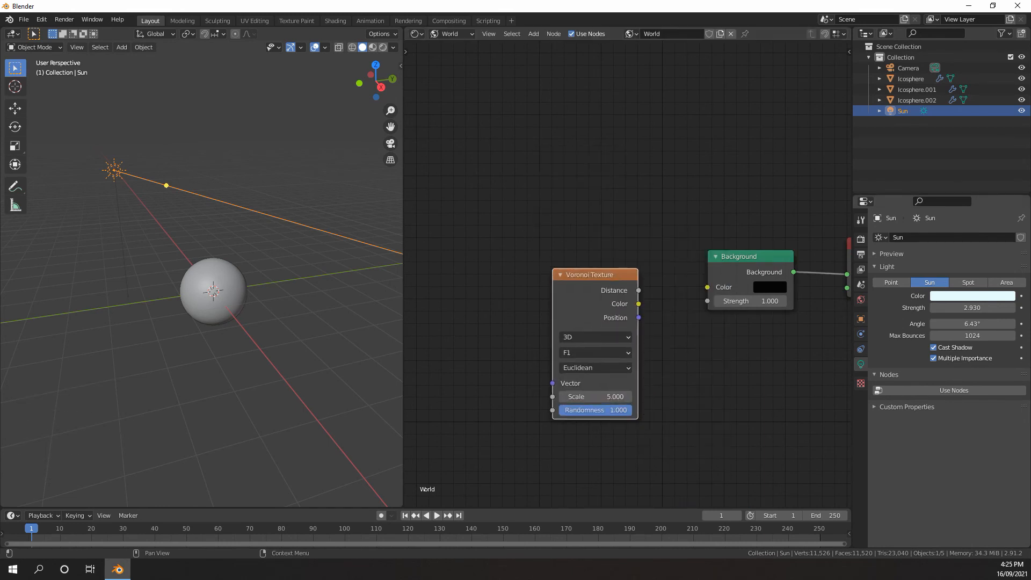
pyautogui.scroll(-6, 590, 309)
pyautogui.moveTo(590, 310); pyautogui.dragTo(617, 259, button='middle')
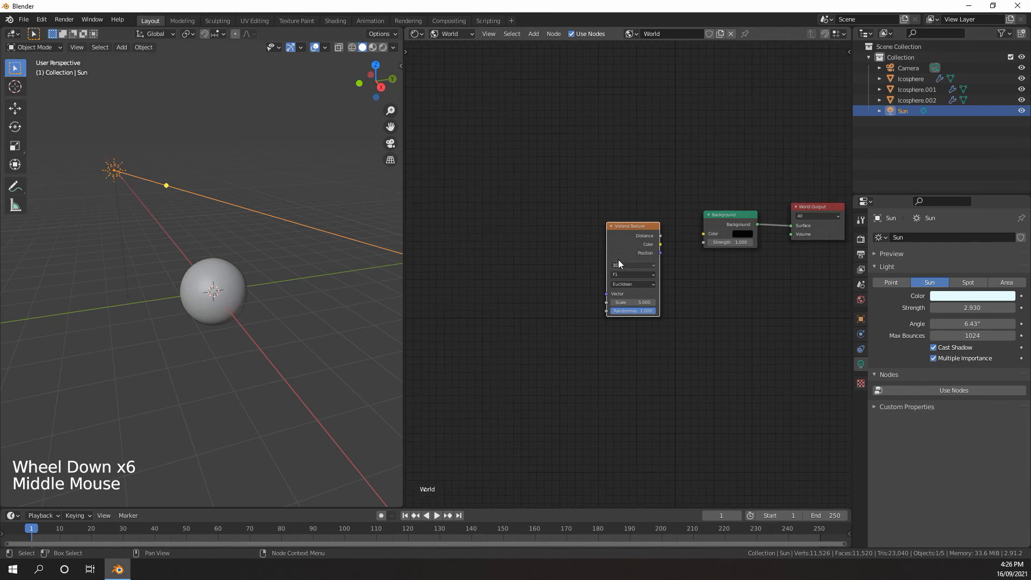
# Connect the Voronoi Texture's Distance output to the Background's Color input and preview the world in rendered shading
pyautogui.moveTo(636, 240); pyautogui.dragTo(716, 227)
pyautogui.scroll(2, 539, 267)
pyautogui.moveTo(628, 290); pyautogui.dragTo(629, 290, button='middle')
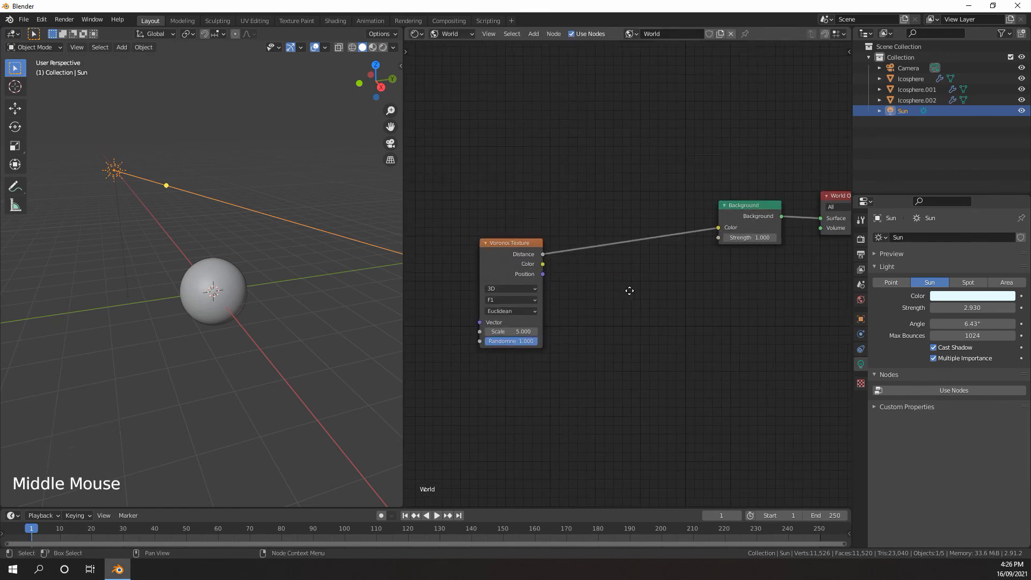
pyautogui.scroll(2, 629, 291)
pyautogui.scroll(-5, 246, 247)
pyautogui.press('z')
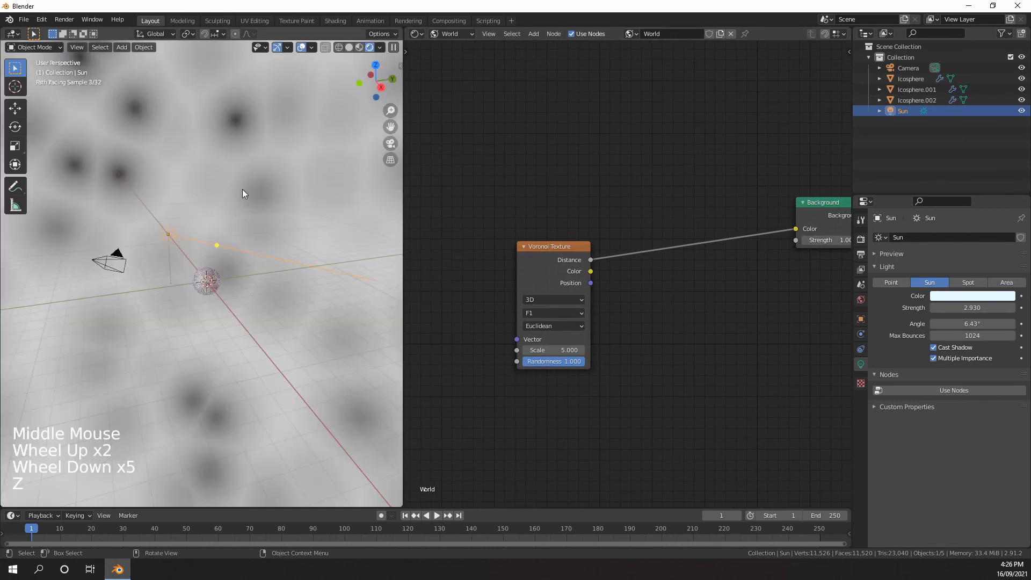
pyautogui.scroll(2, 233, 210)
pyautogui.scroll(-5, 233, 210)
pyautogui.moveTo(233, 210); pyautogui.dragTo(281, 218, button='middle')
pyautogui.scroll(-2, 282, 217)
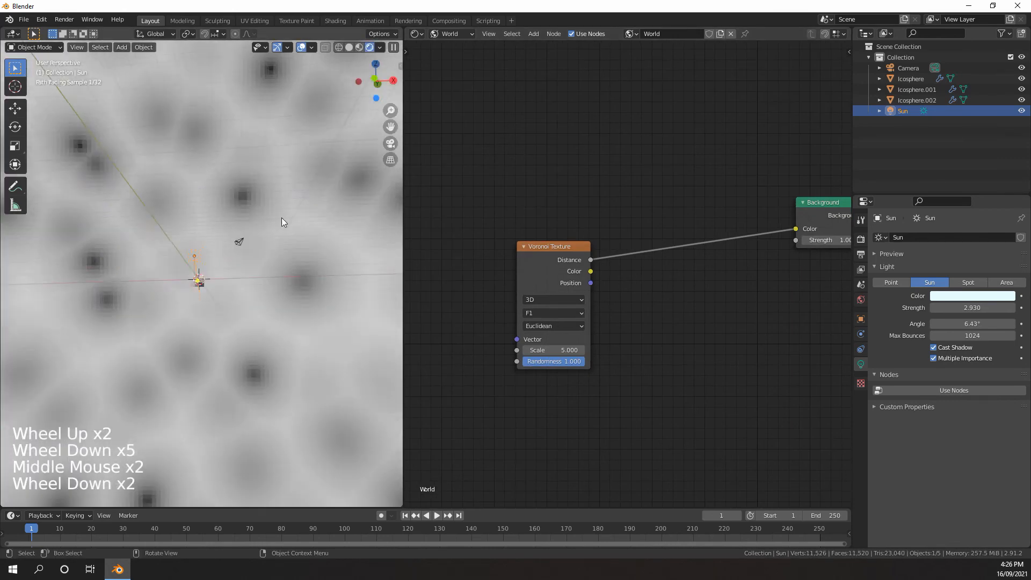
# Insert a ColorRamp node on the link between the Voronoi Texture and the Background
pyautogui.scroll(3, 653, 283)
pyautogui.hotkey('shift', 'a')
pyautogui.moveTo(634, 302)
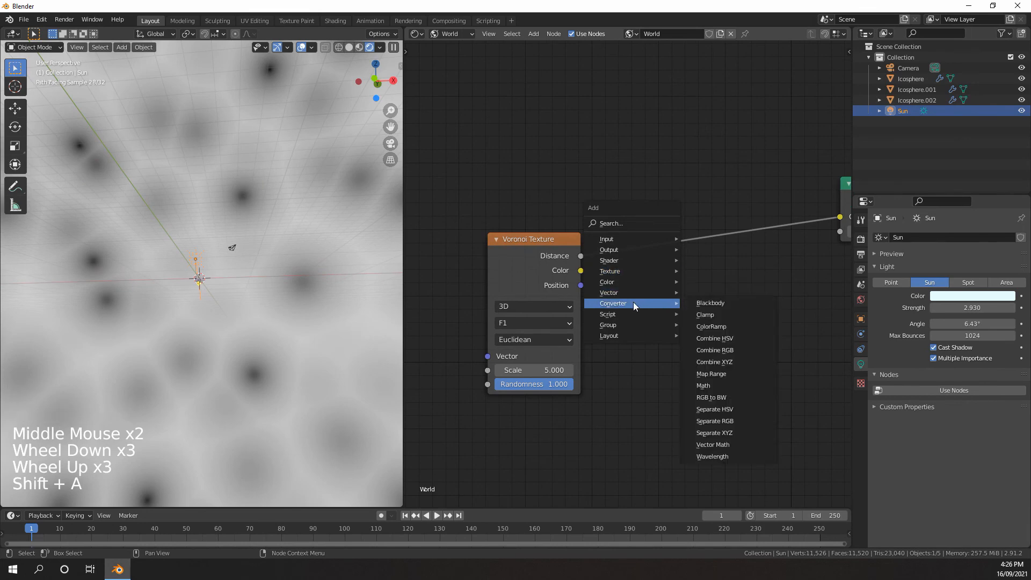
pyautogui.click(716, 317)
pyautogui.click(619, 175)
# Rearrange the world ColorRamp's stops with white at the start and black at about 0.082 for small bright stars
pyautogui.click(653, 288)
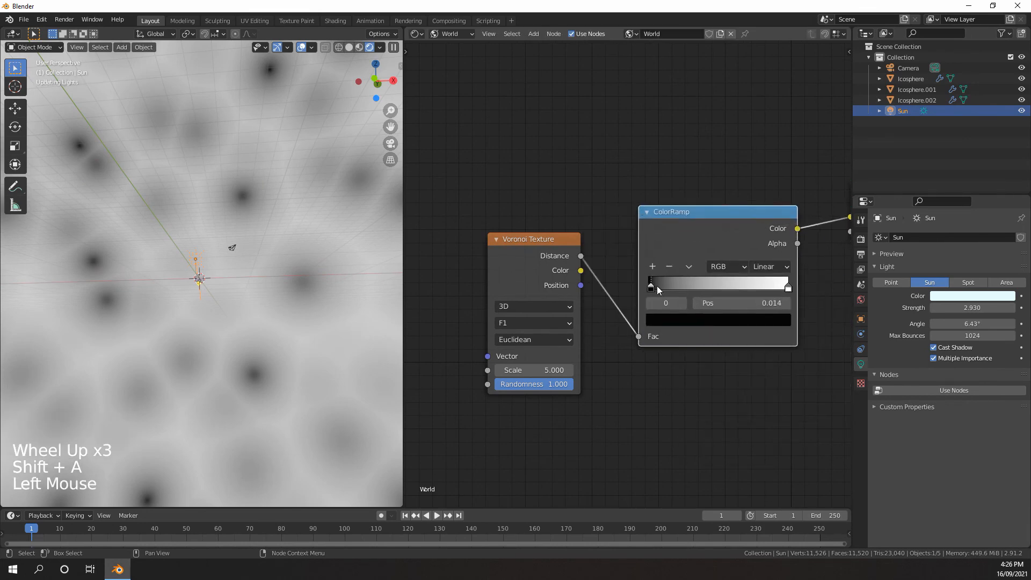
pyautogui.click(788, 289)
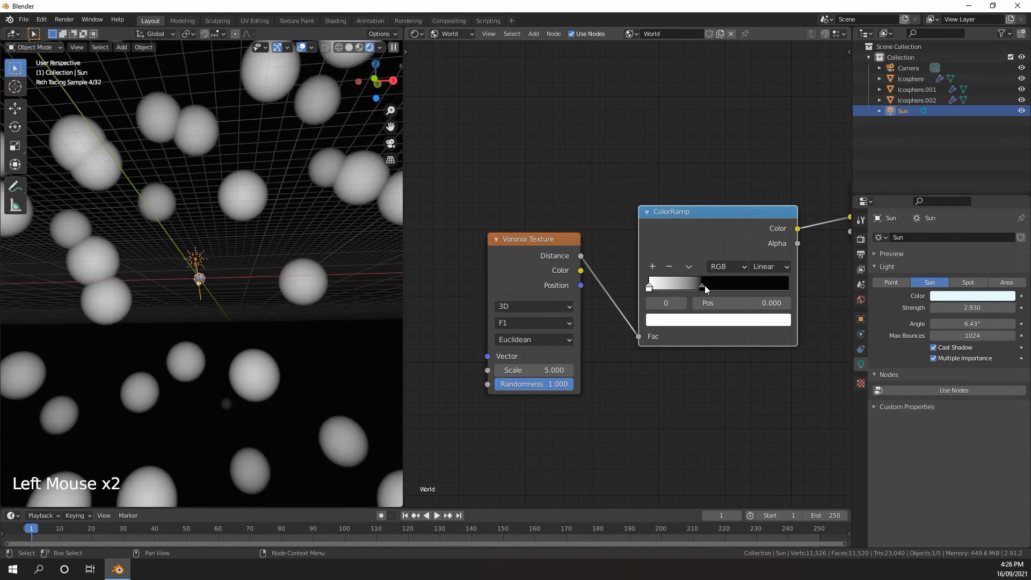
pyautogui.moveTo(704, 287); pyautogui.dragTo(681, 285)
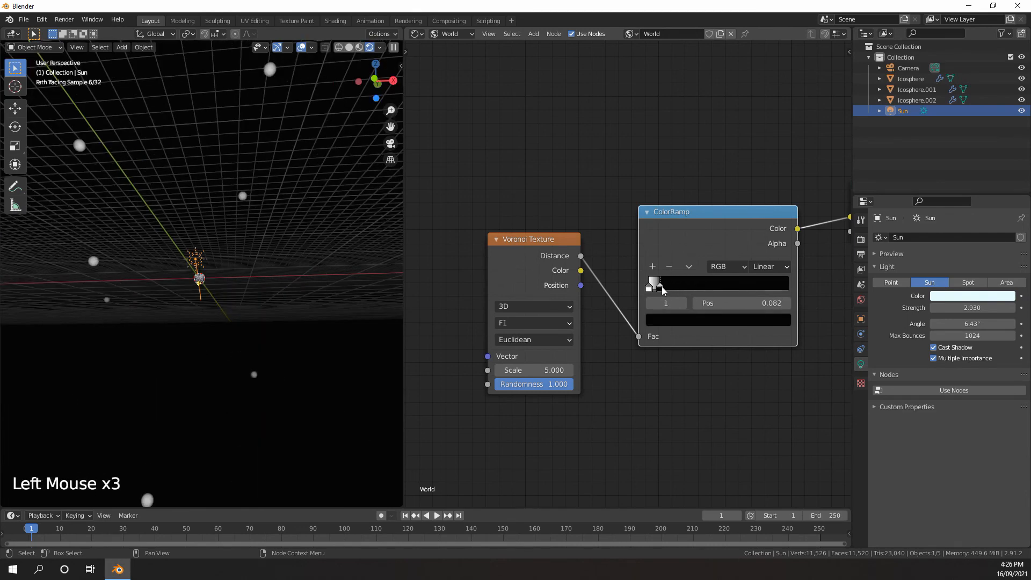
# Hide the viewport overlays and set the Voronoi Texture's scale to about 149.1
pyautogui.moveTo(236, 220); pyautogui.dragTo(279, 290, button='middle')
pyautogui.scroll(-4, 250, 280)
pyautogui.click(302, 47)
pyautogui.click(558, 290)
pyautogui.scroll(14, 611, 253)
pyautogui.moveTo(661, 290); pyautogui.dragTo(752, 239, button='middle')
pyautogui.scroll(-3, 752, 240)
pyautogui.moveTo(541, 359); pyautogui.dragTo(577, 359)
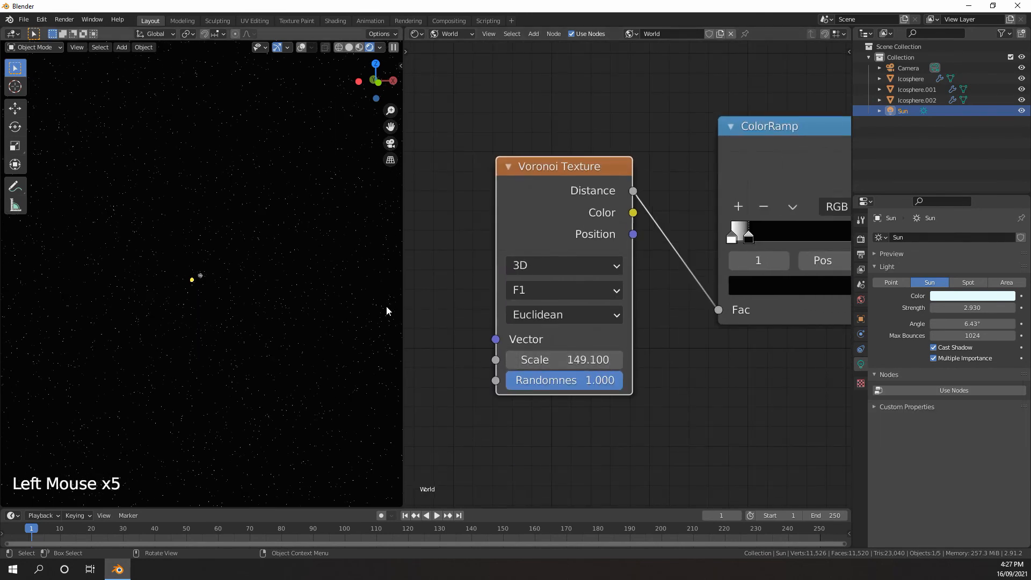
# Lower the world Voronoi Texture's scale to about 110.7
pyautogui.moveTo(708, 246); pyautogui.dragTo(605, 279, button='middle')
pyautogui.scroll(4, 605, 279)
pyautogui.moveTo(185, 281); pyautogui.dragTo(227, 272, button='middle')
pyautogui.scroll(13, 227, 272)
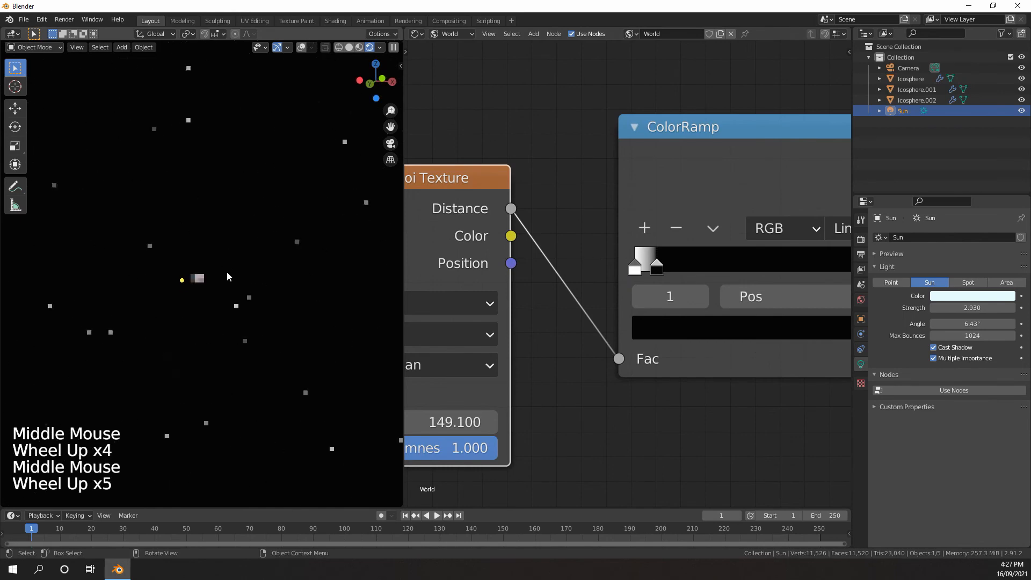
pyautogui.scroll(-6, 228, 287)
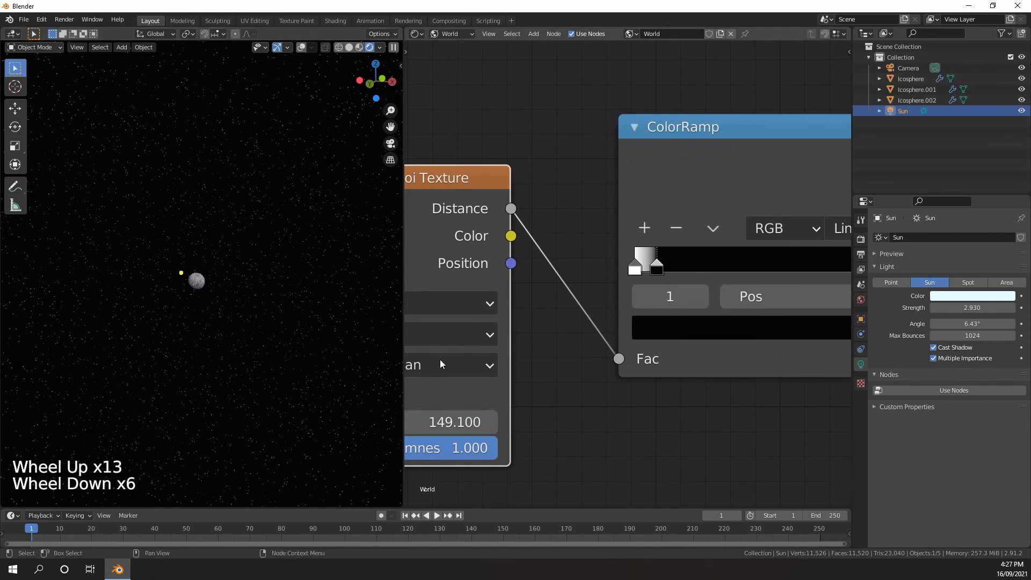
pyautogui.moveTo(438, 410); pyautogui.dragTo(537, 361, button='middle')
pyautogui.moveTo(537, 368); pyautogui.dragTo(502, 368)
pyautogui.moveTo(634, 258); pyautogui.dragTo(601, 268, button='middle')
pyautogui.moveTo(736, 258)
pyautogui.mouseDown(button='middle')
pyautogui.moveTo(685, 281)
pyautogui.moveTo(722, 246)
pyautogui.mouseUp(button='middle')
pyautogui.moveTo(510, 372); pyautogui.dragTo(509, 372)
# Position the world ColorRamp's white stop at about 0.009 and its black stop at about 0.055
pyautogui.moveTo(776, 184); pyautogui.dragTo(684, 249, button='middle')
pyautogui.scroll(5, 683, 249)
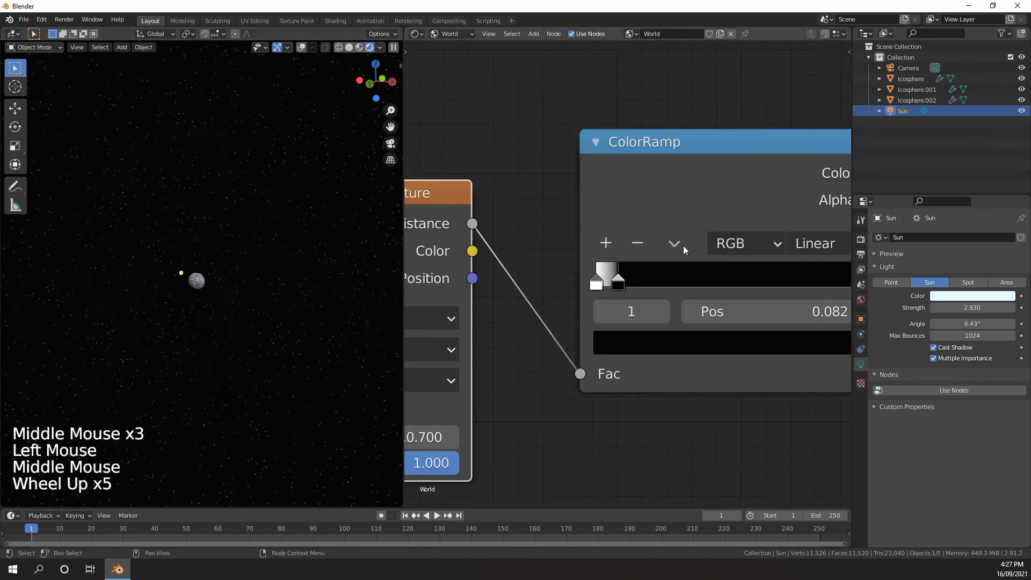
pyautogui.moveTo(615, 283); pyautogui.dragTo(608, 283)
pyautogui.click(600, 283)
pyautogui.scroll(-6, 649, 227)
pyautogui.moveTo(649, 227); pyautogui.dragTo(616, 231, button='middle')
pyautogui.scroll(4, 616, 231)
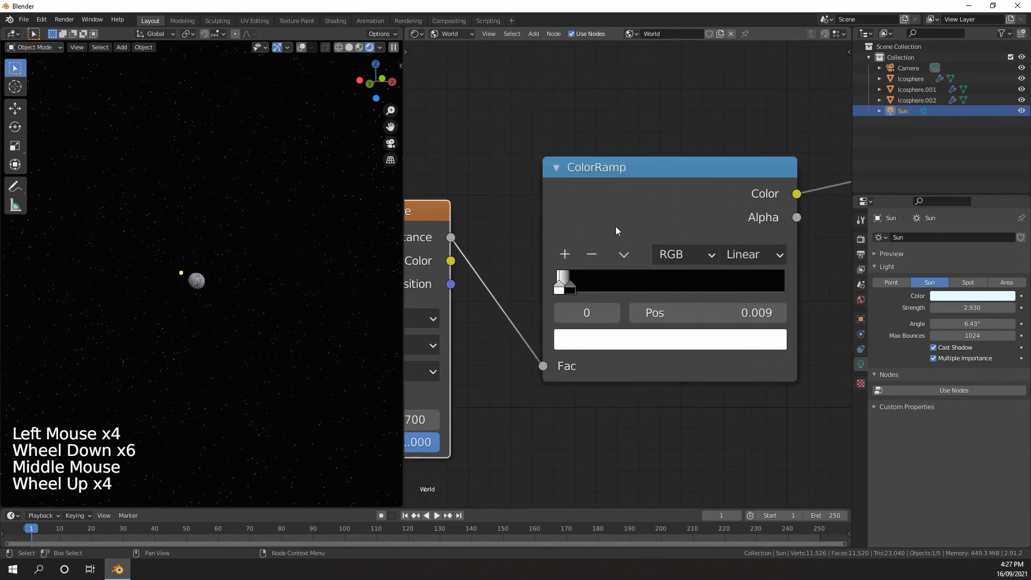
pyautogui.click(570, 288)
pyautogui.moveTo(234, 273); pyautogui.dragTo(322, 285, button='middle')
pyautogui.scroll(-9, 537, 296)
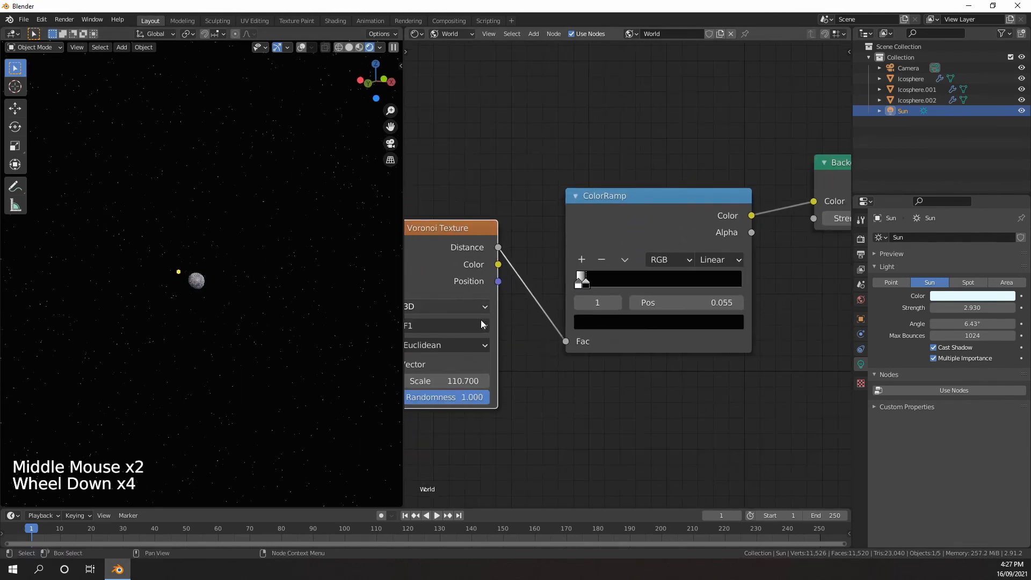
# Insert a Math node between the ColorRamp and the Background and set it to Multiply by 5
pyautogui.scroll(3, 579, 297)
pyautogui.moveTo(537, 295); pyautogui.dragTo(645, 282, button='middle')
pyautogui.scroll(1, 579, 297)
pyautogui.scroll(-11, 621, 285)
pyautogui.moveTo(746, 274); pyautogui.dragTo(647, 265, button='middle')
pyautogui.scroll(5, 650, 267)
pyautogui.scroll(1, 650, 268)
pyautogui.scroll(-1, 650, 267)
pyautogui.scroll(2, 647, 266)
pyautogui.scroll(4, 647, 266)
pyautogui.hotkey('shift', 'a')
pyautogui.moveTo(591, 243)
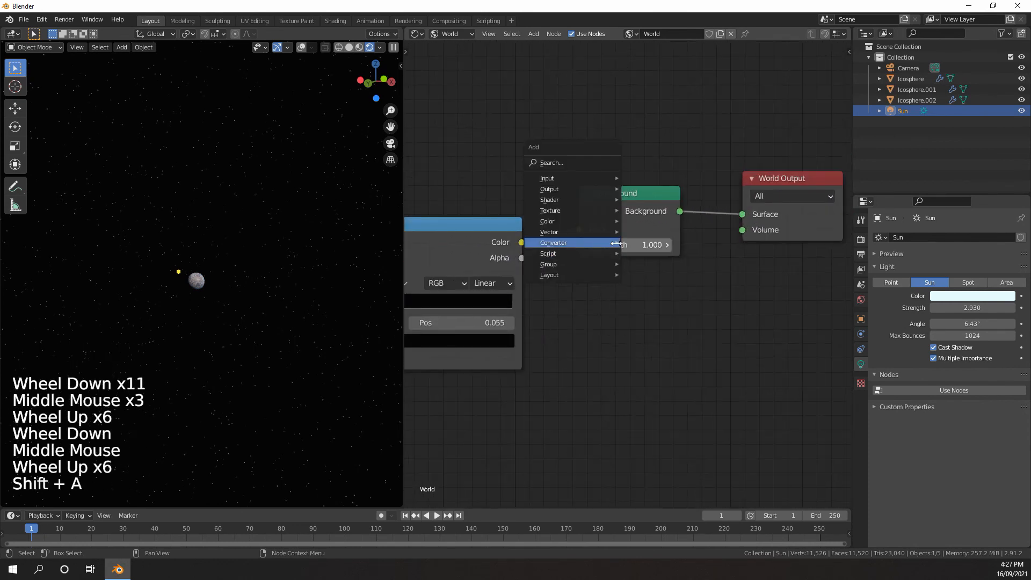
pyautogui.click(657, 324)
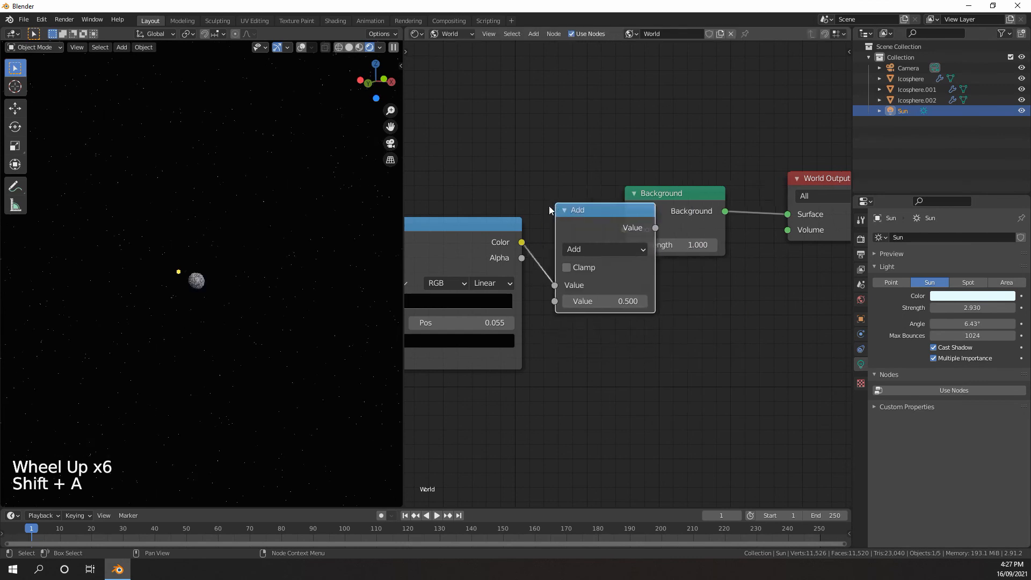
pyautogui.click(602, 210)
pyautogui.click(610, 249)
pyautogui.click(227, 320)
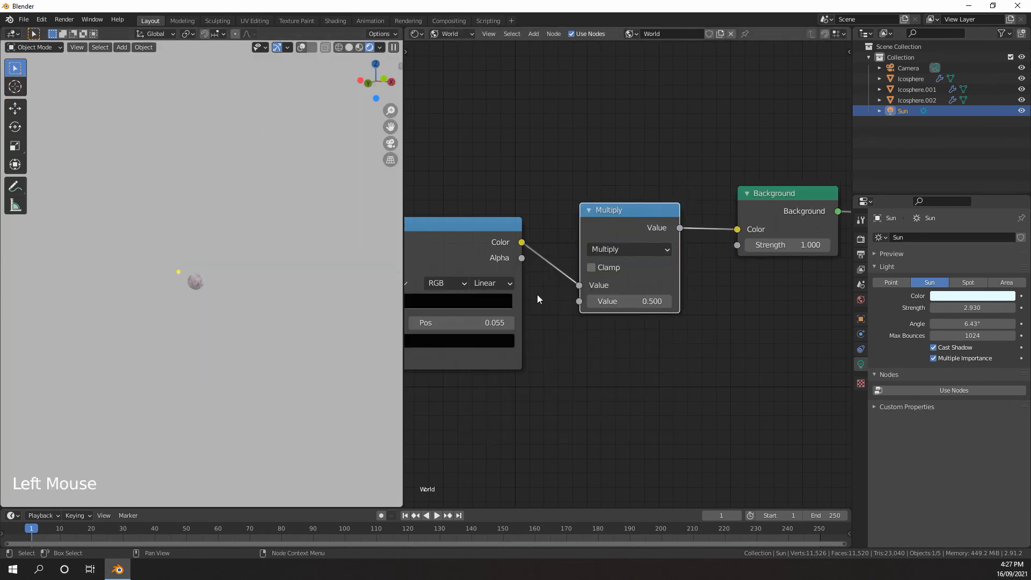
# Move the star ColorRamp's black stop to about 0.045
pyautogui.moveTo(562, 296); pyautogui.dragTo(618, 288, button='middle')
pyautogui.scroll(4, 621, 283)
pyautogui.scroll(4, 681, 288)
pyautogui.scroll(6, 623, 289)
pyautogui.click(625, 290)
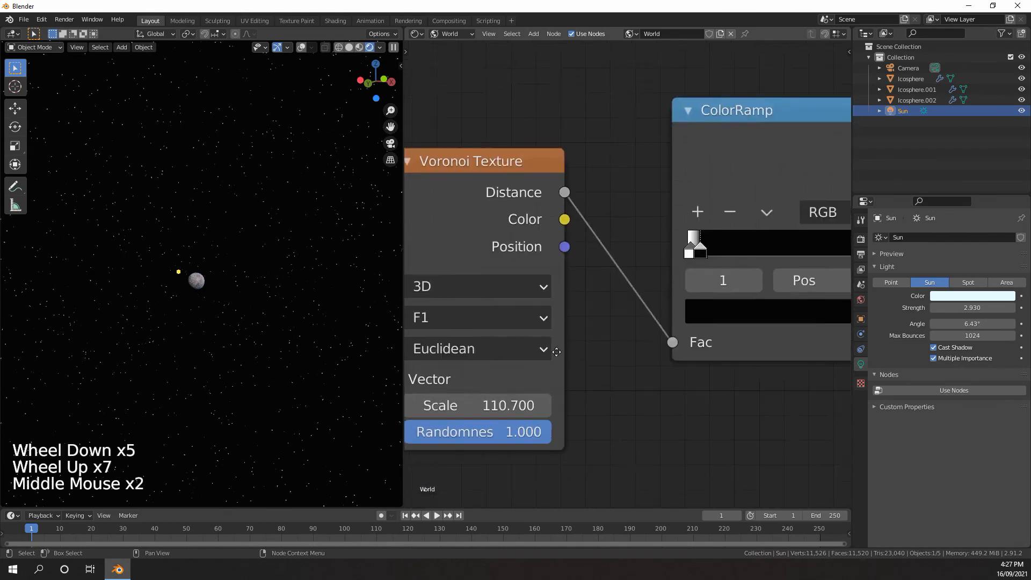
# Set the Voronoi Texture's scale to about 143.4 and the Multiply node's value to 4
pyautogui.moveTo(555, 351); pyautogui.dragTo(638, 307, button='middle')
pyautogui.moveTo(546, 362); pyautogui.dragTo(576, 362)
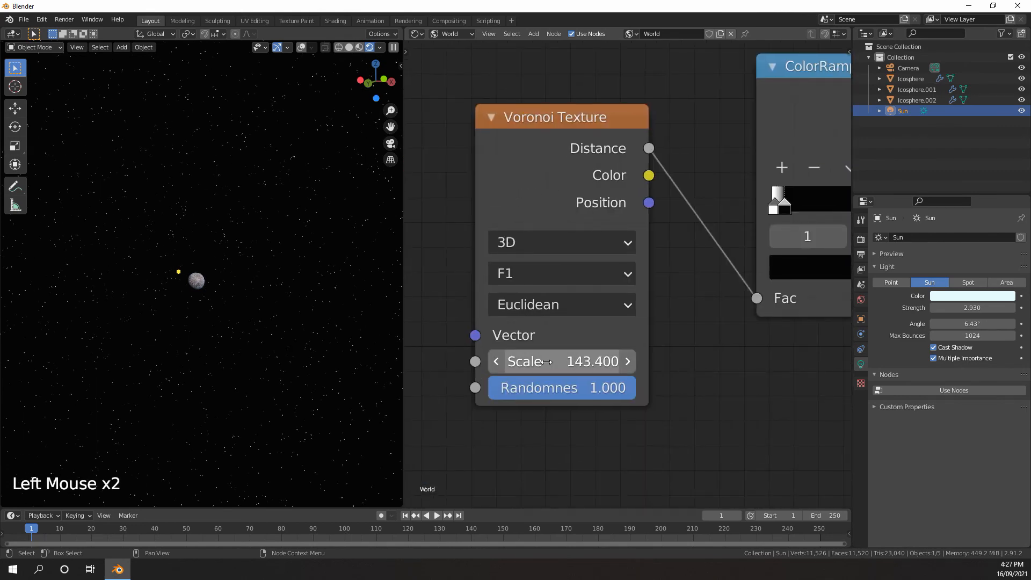
pyautogui.scroll(-8, 546, 362)
pyautogui.moveTo(618, 242); pyautogui.dragTo(479, 304, button='middle')
pyautogui.click(777, 298)
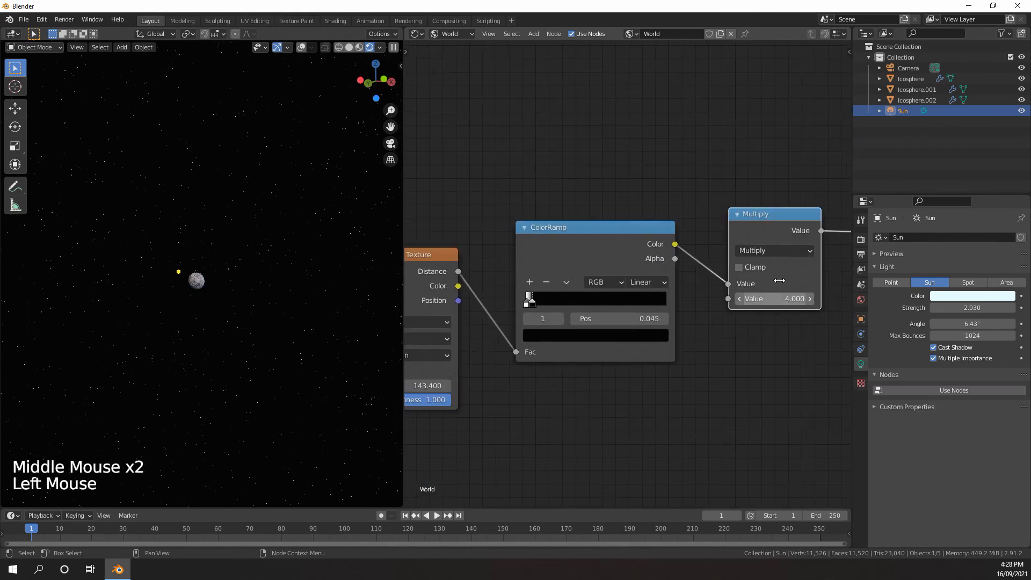
# Add a Noise Texture node below the star ColorRamp in the world node tree
pyautogui.moveTo(720, 275); pyautogui.dragTo(676, 282, button='middle')
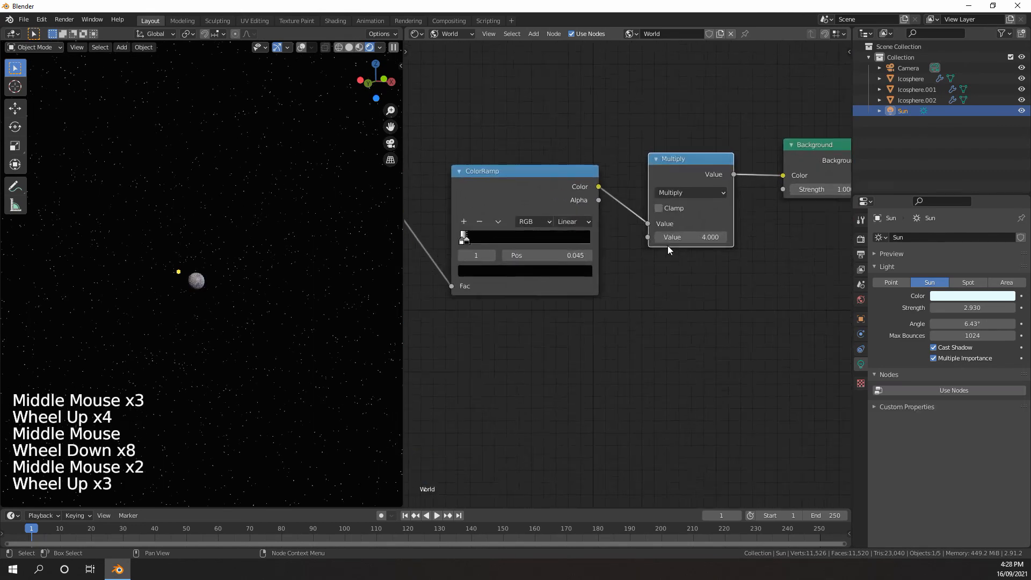
pyautogui.moveTo(668, 246); pyautogui.dragTo(647, 242, button='middle')
pyautogui.scroll(-3, 650, 246)
pyautogui.moveTo(653, 249); pyautogui.dragTo(642, 247, button='middle')
pyautogui.scroll(1, 647, 249)
pyautogui.moveTo(663, 260); pyautogui.dragTo(670, 290, button='middle')
pyautogui.scroll(-4, 655, 259)
pyautogui.hotkey('shift', 'a')
pyautogui.moveTo(575, 224)
pyautogui.click(661, 342)
pyautogui.click(504, 294)
# Add a second ColorRamp beside the Noise Texture and connect the noise's Color output to its Fac input
pyautogui.scroll(4, 675, 287)
pyautogui.hotkey('shift', 'a')
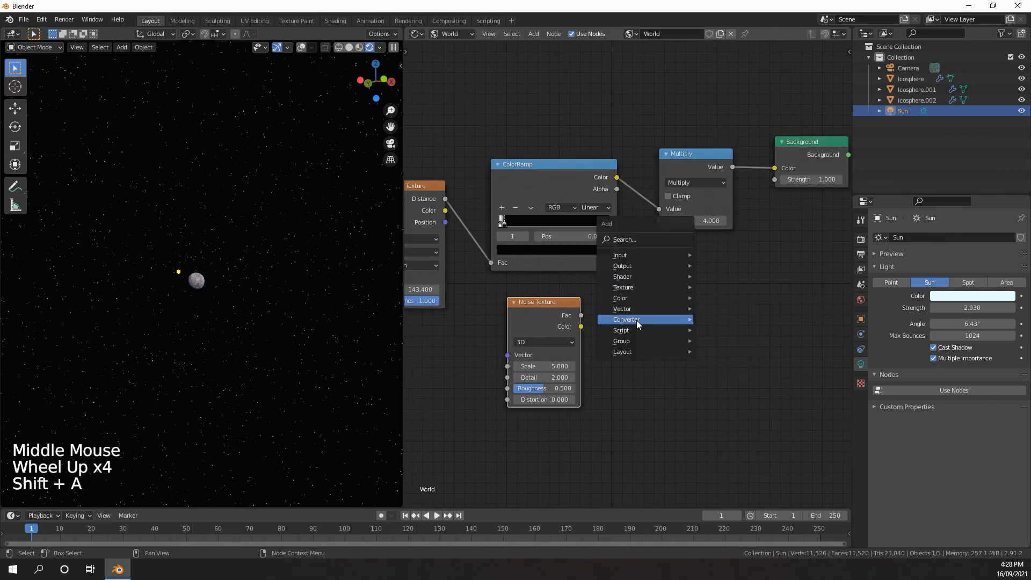
pyautogui.moveTo(636, 321)
pyautogui.click(717, 345)
pyautogui.click(609, 305)
pyautogui.moveTo(581, 327); pyautogui.dragTo(610, 407)
pyautogui.moveTo(649, 336); pyautogui.dragTo(640, 365, button='middle')
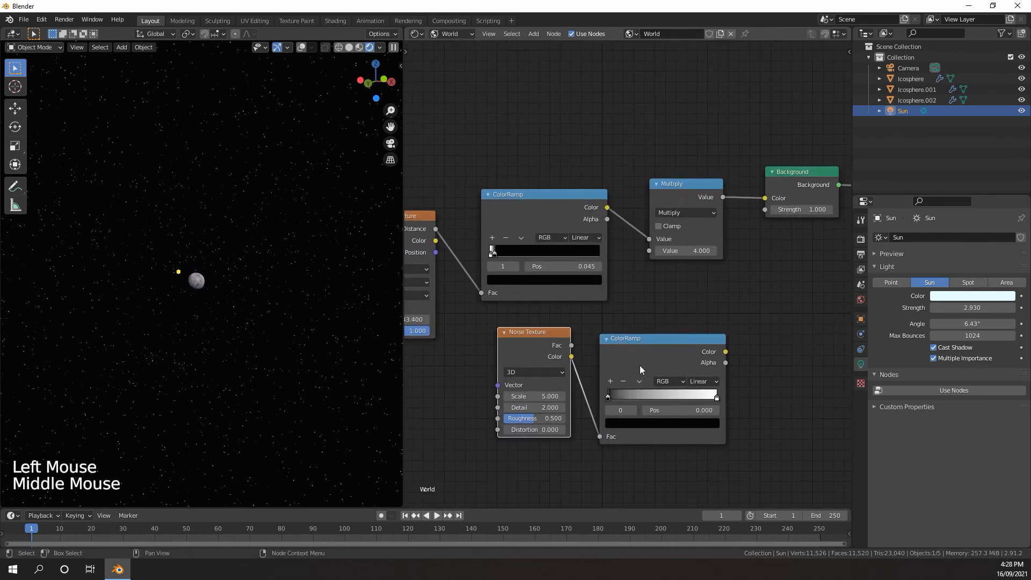
# Insert a MixRGB node between the Multiply node and the Background and set its blend mode to Add
pyautogui.moveTo(725, 362); pyautogui.dragTo(740, 357)
pyautogui.moveTo(748, 313); pyautogui.dragTo(730, 250, button='middle')
pyautogui.scroll(4, 730, 248)
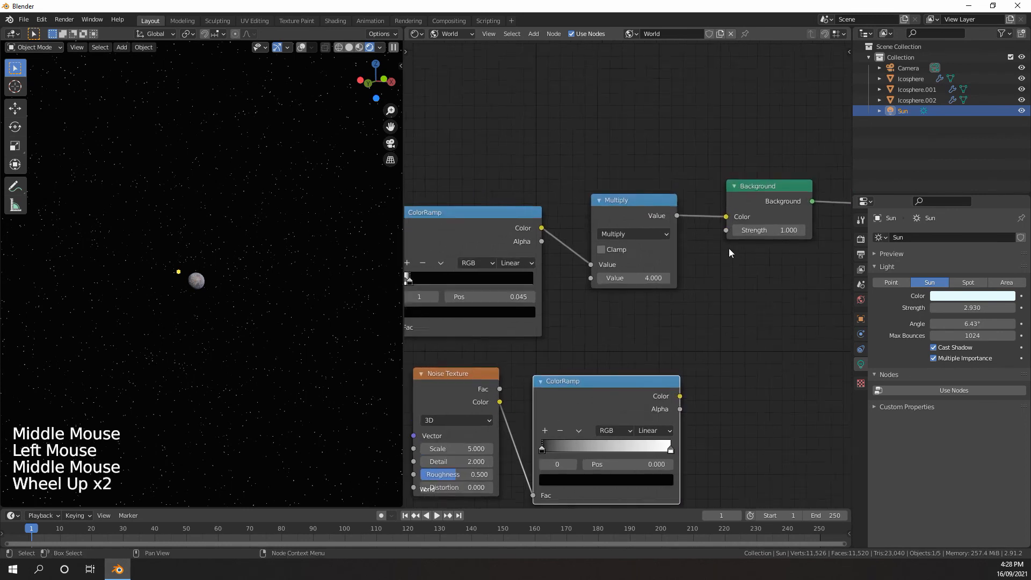
pyautogui.hotkey('shift', 'a')
pyautogui.moveTo(702, 227)
pyautogui.click(776, 286)
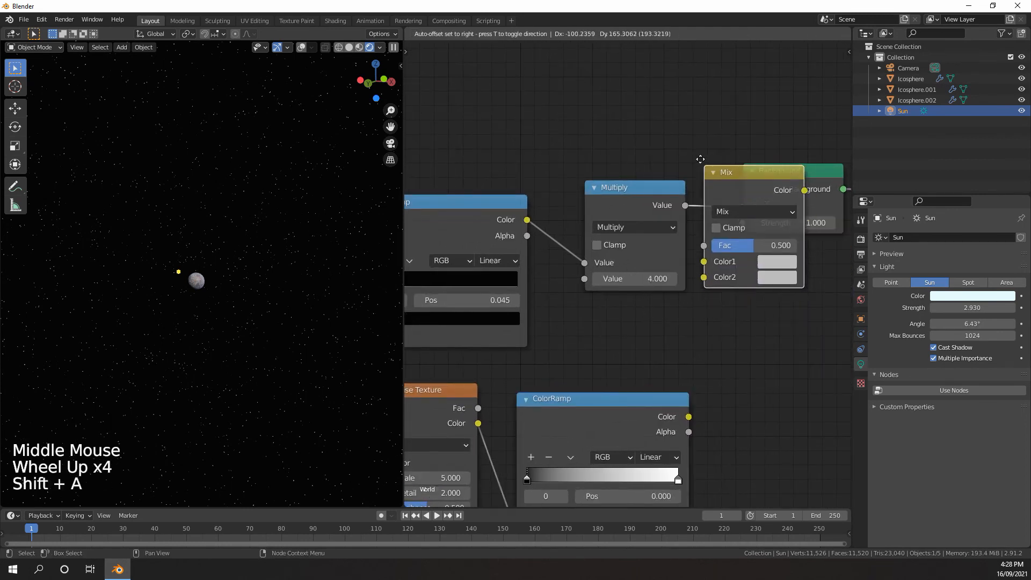
pyautogui.click(703, 156)
pyautogui.moveTo(717, 159); pyautogui.dragTo(617, 176, button='middle')
pyautogui.scroll(-1, 693, 221)
pyautogui.click(699, 225)
pyautogui.click(661, 342)
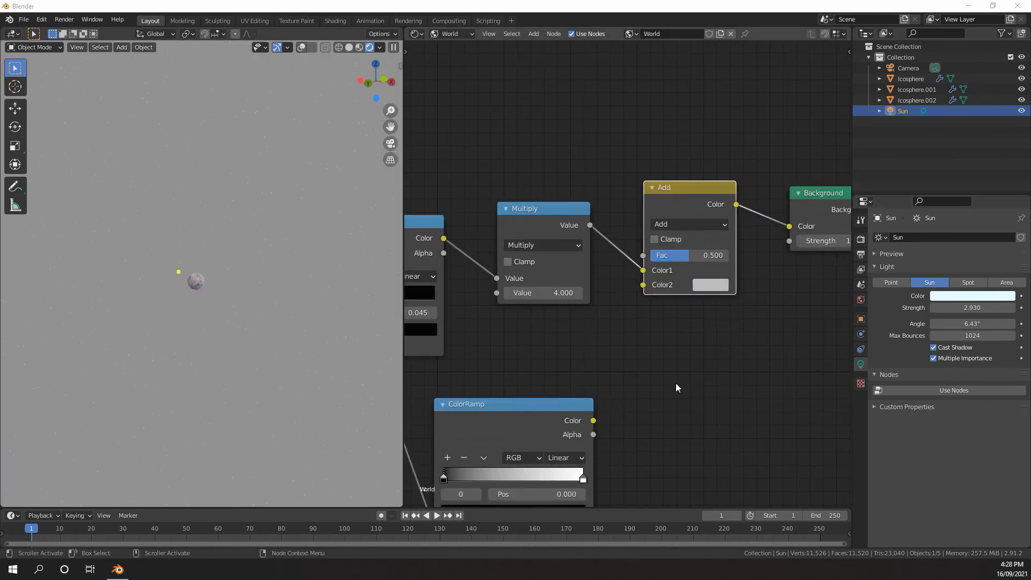
# Connect the noise ColorRamp's Color output to the Add node's Fac input
pyautogui.scroll(-3, 645, 311)
pyautogui.moveTo(676, 383); pyautogui.dragTo(646, 323, button='middle')
pyautogui.moveTo(645, 323); pyautogui.dragTo(681, 204)
# Darken the Add node's Color2 to nearly black
pyautogui.moveTo(708, 213); pyautogui.dragTo(597, 288, button='middle')
pyautogui.scroll(6, 618, 299)
pyautogui.click(617, 300)
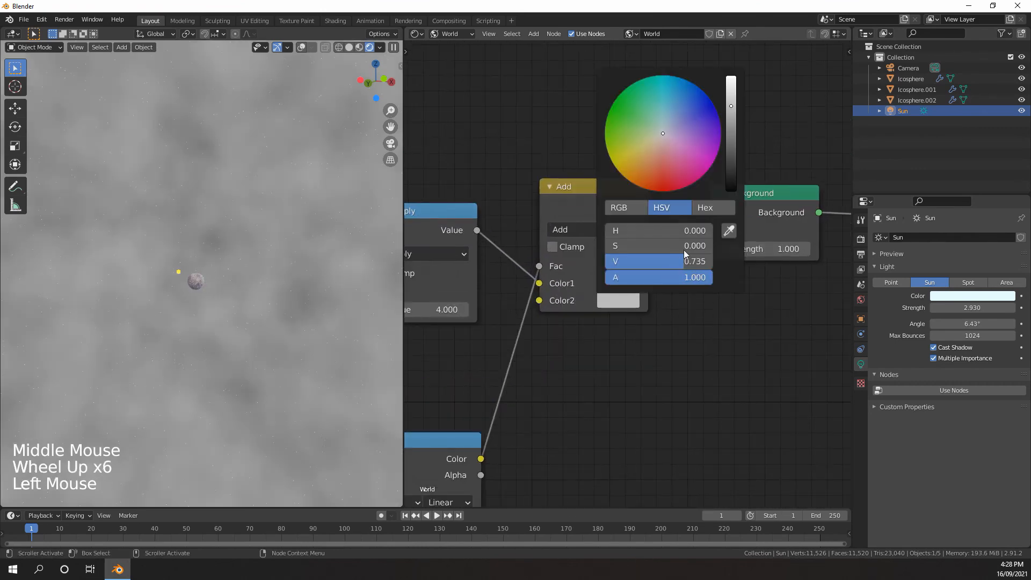
pyautogui.click(666, 130)
pyautogui.moveTo(733, 180); pyautogui.dragTo(730, 193)
# Shift the noise ColorRamp's black stop slightly inward from the start of the ramp
pyautogui.moveTo(581, 298); pyautogui.dragTo(658, 217, button='middle')
pyautogui.moveTo(534, 399); pyautogui.dragTo(651, 283, button='middle')
pyautogui.scroll(-1, 209, 280)
pyautogui.scroll(1, 249, 259)
pyautogui.moveTo(209, 280); pyautogui.dragTo(288, 272, button='middle')
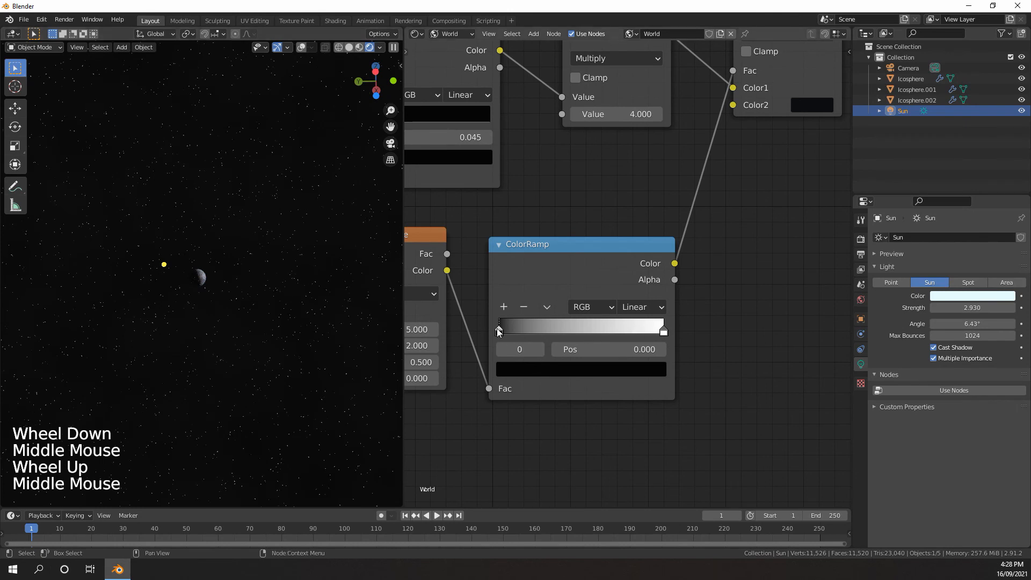
pyautogui.moveTo(499, 332); pyautogui.dragTo(509, 331)
# Set the Noise Texture's roughness to about 0.517 and its detail to about 5.6
pyautogui.moveTo(441, 360); pyautogui.dragTo(623, 337, button='middle')
pyautogui.scroll(3, 623, 337)
pyautogui.moveTo(623, 337); pyautogui.dragTo(624, 336)
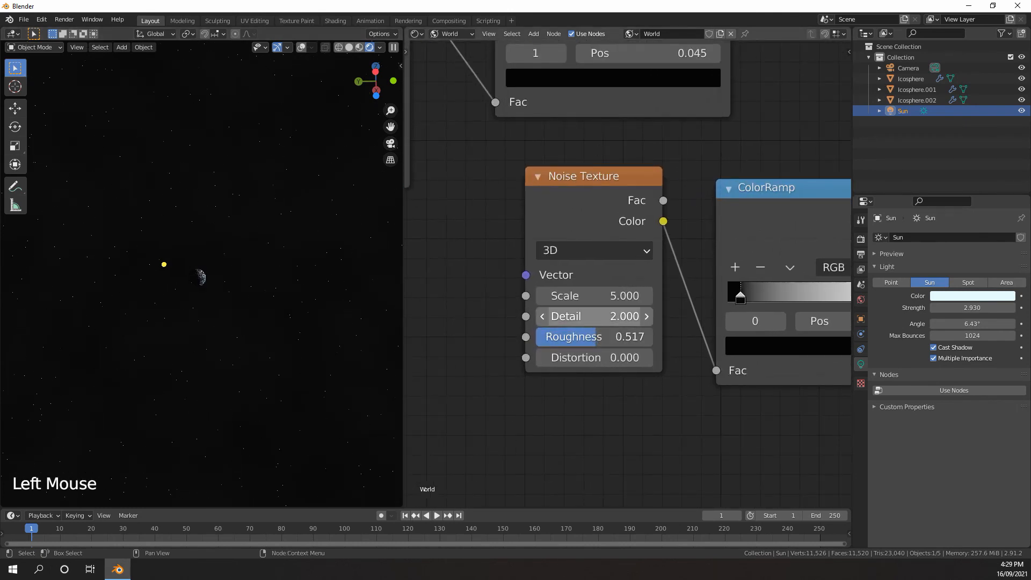
pyautogui.moveTo(591, 316); pyautogui.dragTo(612, 317)
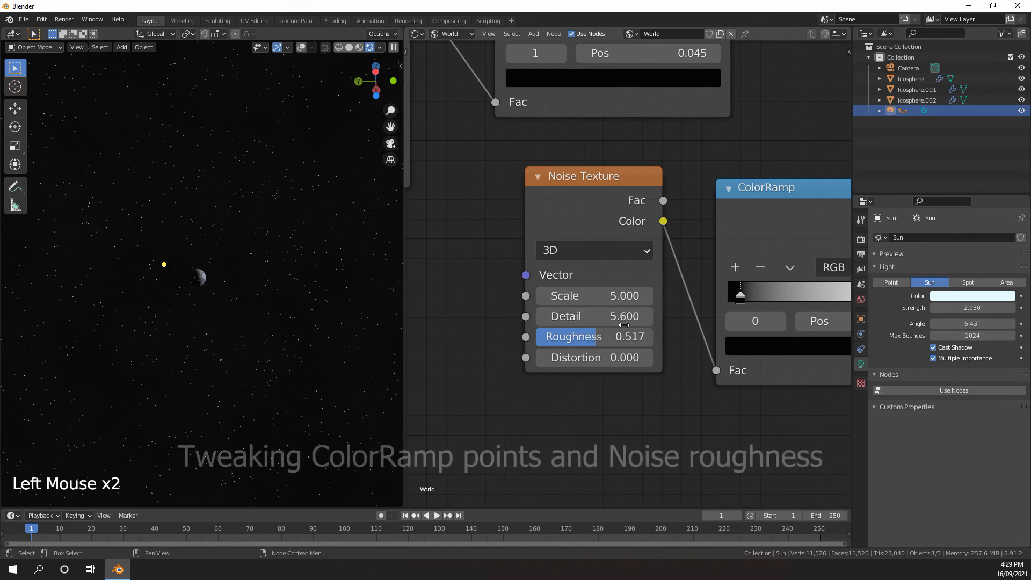
# Place the noise ColorRamp's black stop at about 0.241 and white stop at about 0.818, and set the noise roughness to 0.6
pyautogui.moveTo(624, 326); pyautogui.dragTo(558, 322, button='middle')
pyautogui.scroll(-4, 559, 322)
pyautogui.moveTo(655, 315); pyautogui.dragTo(573, 309, button='middle')
pyautogui.scroll(3, 572, 306)
pyautogui.moveTo(574, 299); pyautogui.dragTo(589, 298)
pyautogui.moveTo(752, 304); pyautogui.dragTo(716, 302)
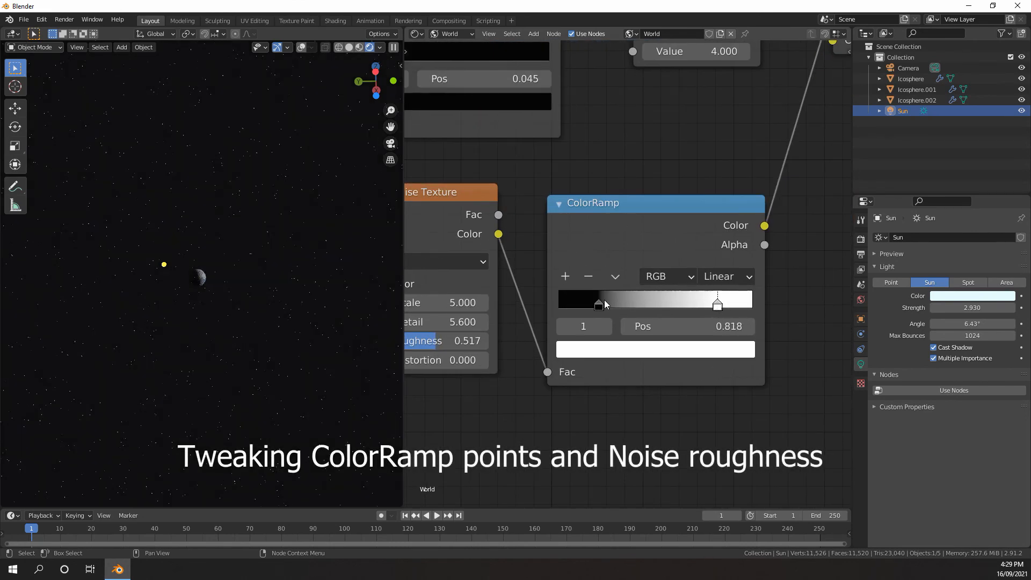
pyautogui.click(605, 301)
pyautogui.moveTo(462, 341); pyautogui.dragTo(469, 341)
pyautogui.moveTo(590, 362); pyautogui.dragTo(548, 346, button='middle')
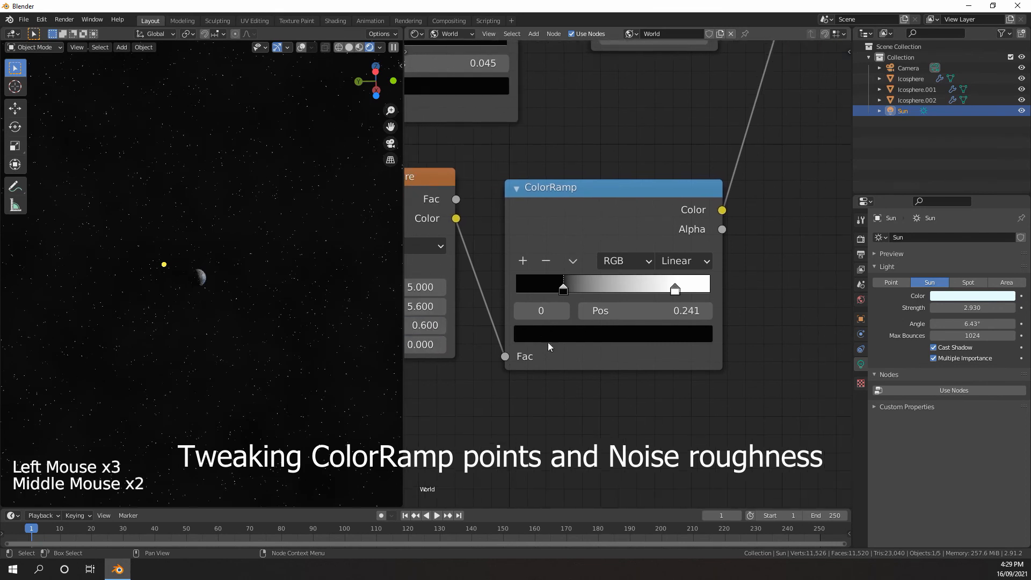
# Dim the noise ColorRamp's white stop to a light grey with a value of about 0.772
pyautogui.click(668, 334)
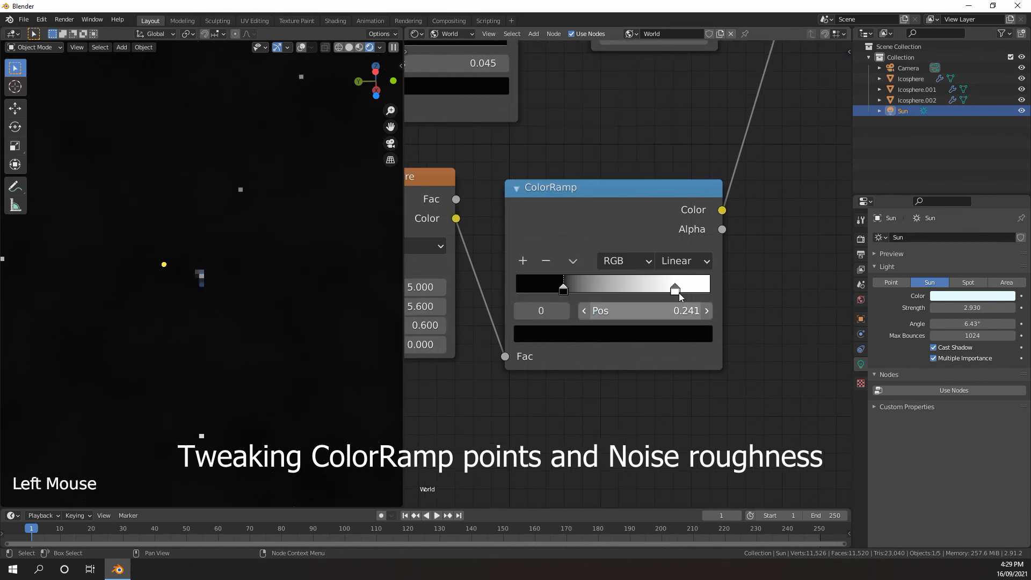
pyautogui.click(677, 294)
pyautogui.click(677, 294)
pyautogui.click(675, 332)
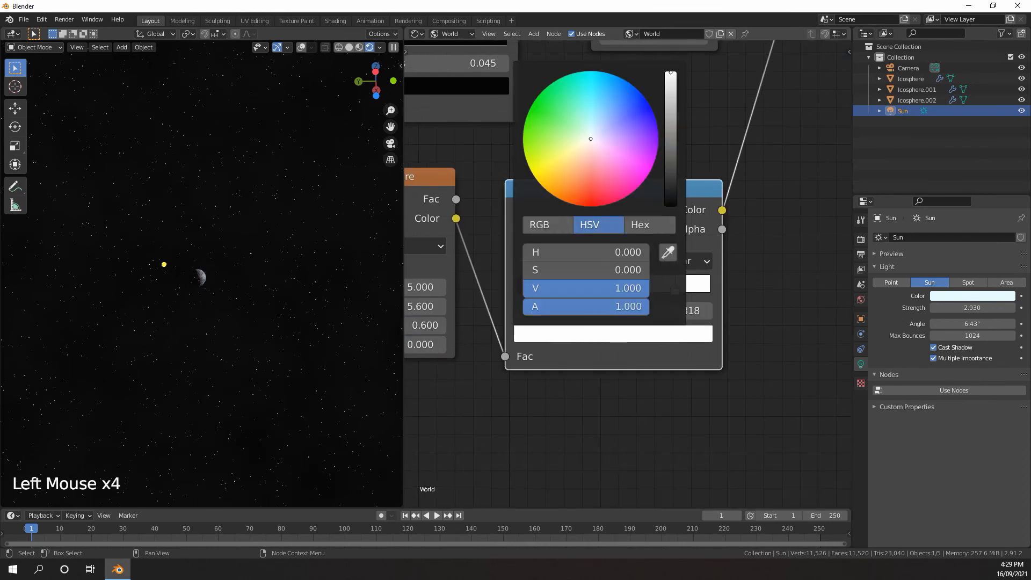
pyautogui.moveTo(670, 73); pyautogui.dragTo(671, 179)
pyautogui.click(671, 89)
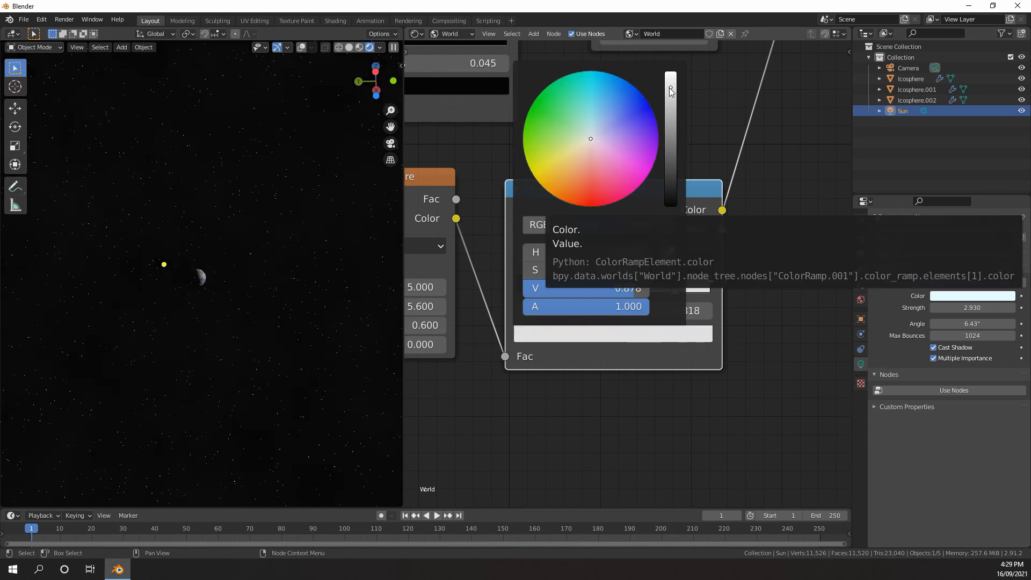
pyautogui.moveTo(671, 88); pyautogui.dragTo(671, 98)
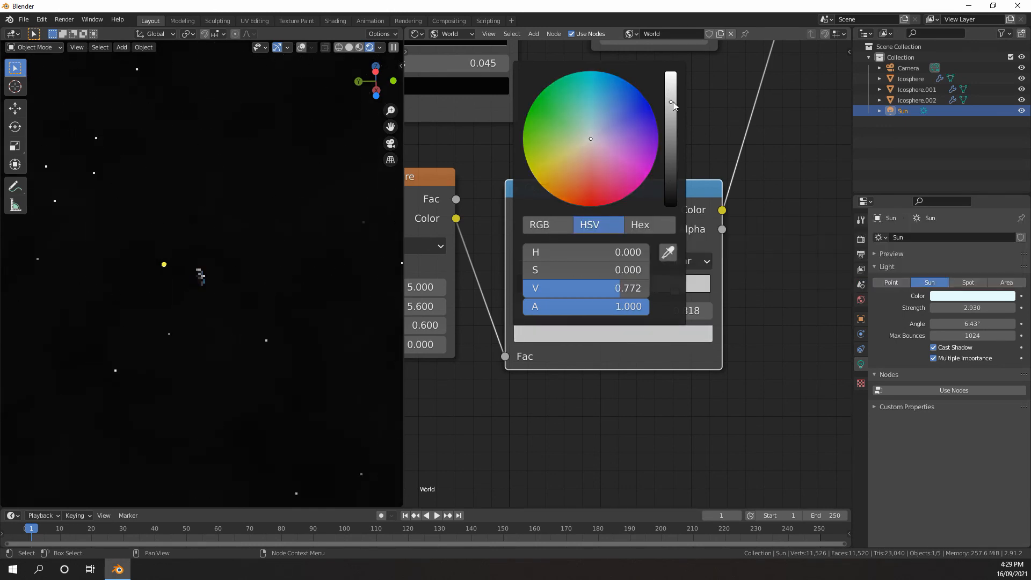
# Set the world Noise Texture's scale to 6
pyautogui.moveTo(261, 322)
pyautogui.mouseDown(button='middle')
pyautogui.moveTo(291, 274)
pyautogui.moveTo(255, 315)
pyautogui.mouseUp(button='middle')
pyautogui.scroll(5, 254, 314)
pyautogui.scroll(3, 259, 318)
pyautogui.moveTo(428, 291); pyautogui.dragTo(563, 287, button='middle')
pyautogui.moveTo(563, 285); pyautogui.dragTo(569, 285)
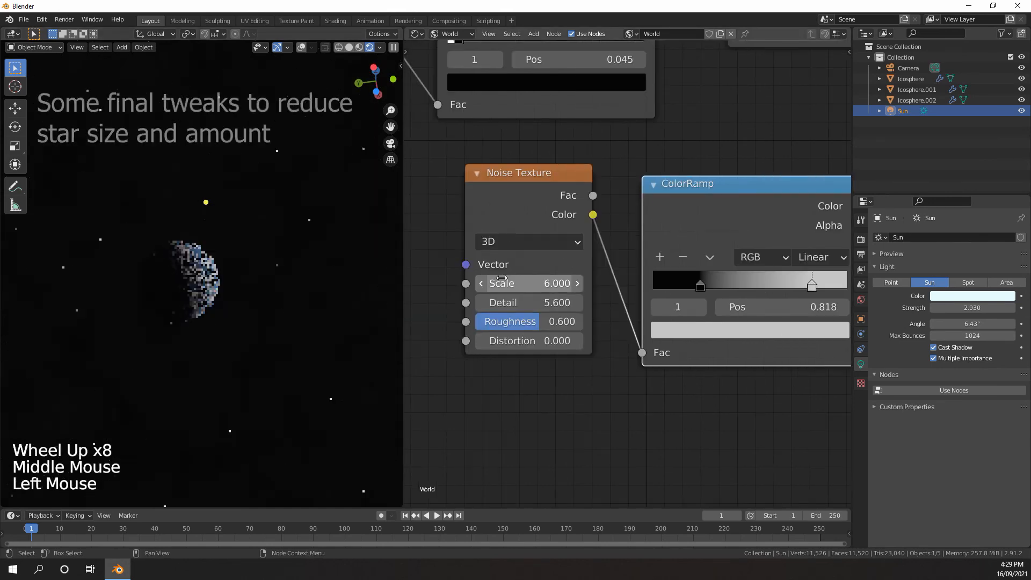
# Reduce the Voronoi Texture's scale to about 130.8 and move the star ColorRamp's black stop to about 0.041
pyautogui.scroll(-3, 478, 302)
pyautogui.scroll(-2, 356, 285)
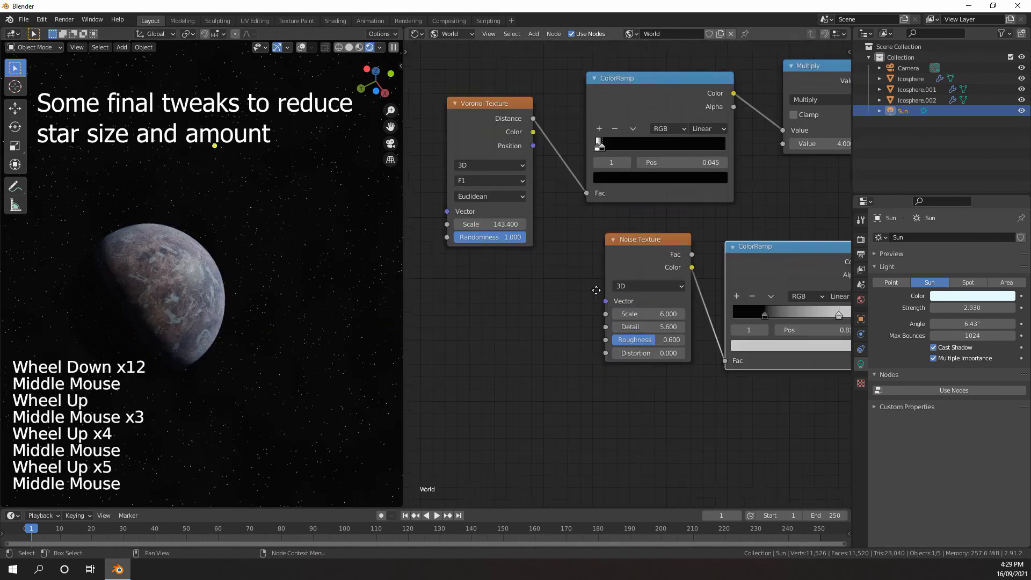
pyautogui.click(663, 222)
pyautogui.moveTo(662, 219); pyautogui.dragTo(628, 274, button='middle')
pyautogui.scroll(3, 629, 273)
pyautogui.click(558, 227)
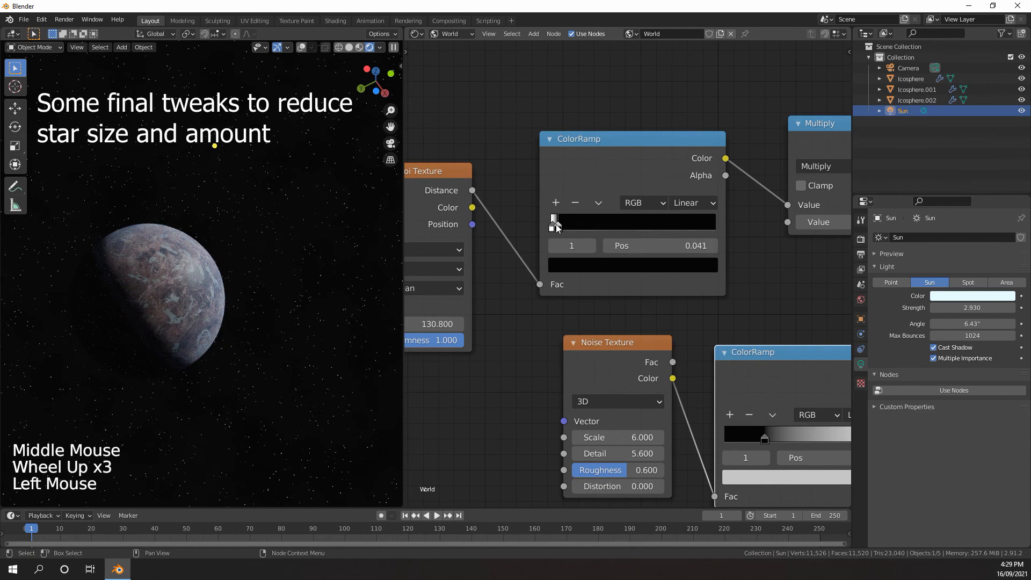
pyautogui.moveTo(559, 227); pyautogui.dragTo(554, 227)
pyautogui.click(552, 225)
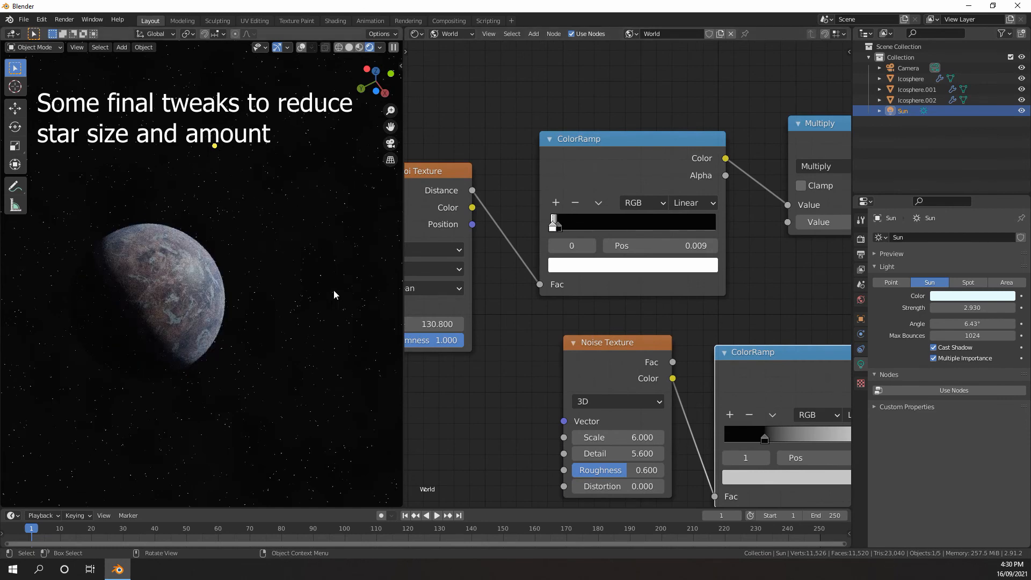
# Lower the Voronoi Texture's scale to about 106.1 and shift the star ColorRamp's white stop to about 0.005
pyautogui.moveTo(452, 272); pyautogui.dragTo(506, 267, button='middle')
pyautogui.moveTo(505, 320); pyautogui.dragTo(463, 319)
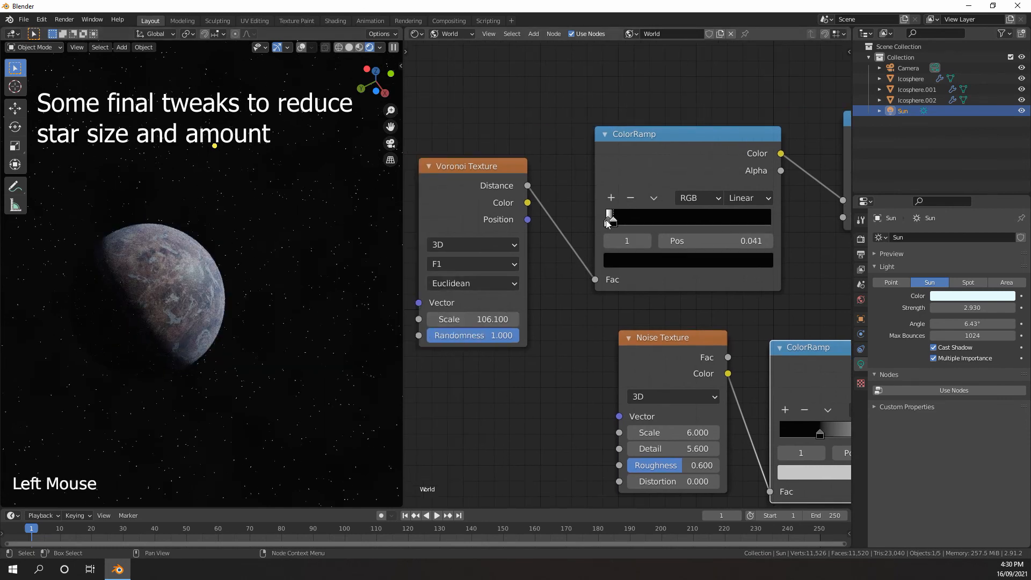
pyautogui.moveTo(612, 223); pyautogui.dragTo(607, 222)
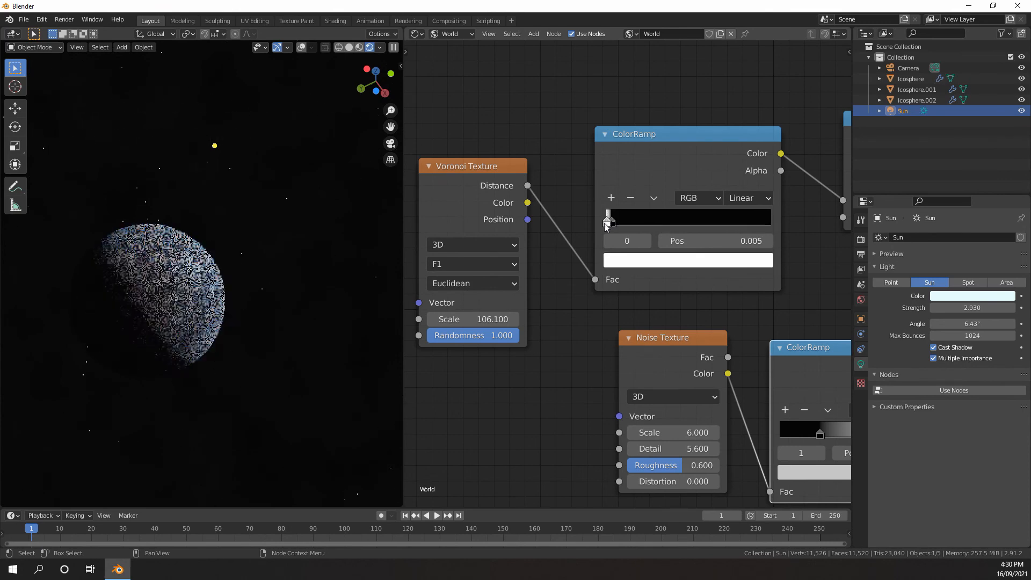
# Switch the 3D viewport to solid shading with the planet and sun in view
pyautogui.scroll(-1, 606, 221)
pyautogui.moveTo(679, 264); pyautogui.dragTo(618, 285, button='middle')
pyautogui.scroll(-6, 617, 285)
pyautogui.moveTo(350, 272); pyautogui.dragTo(223, 276, button='middle')
pyautogui.scroll(-4, 222, 275)
pyautogui.press('z')
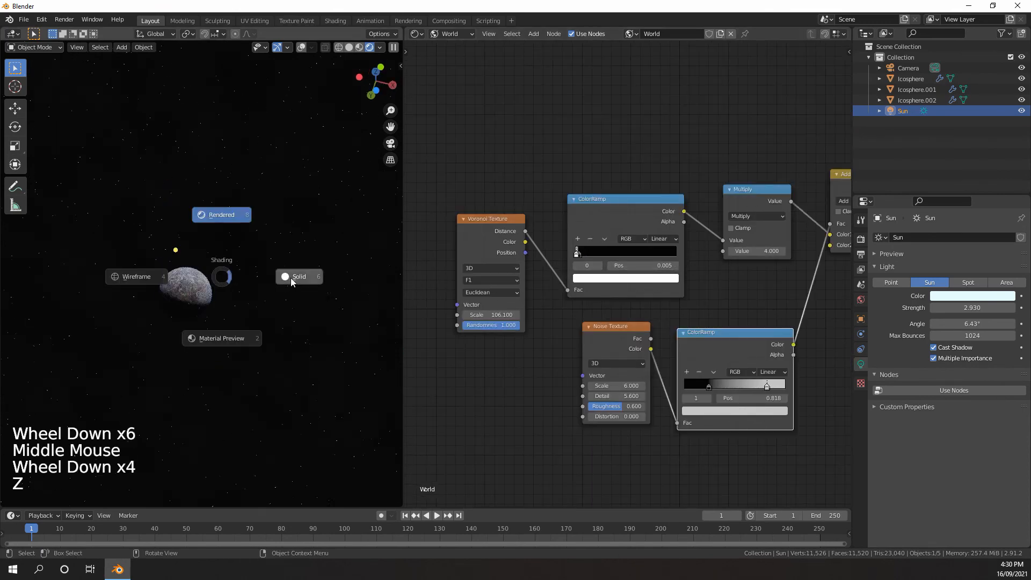
pyautogui.scroll(-4, 291, 278)
pyautogui.scroll(1, 291, 279)
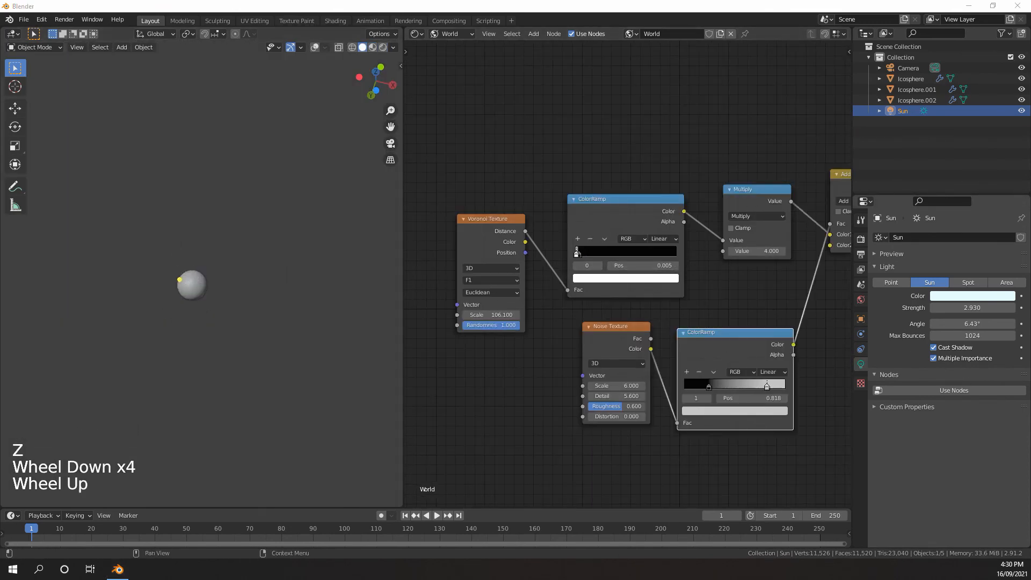
pyautogui.moveTo(235, 294); pyautogui.dragTo(274, 42, button='middle')
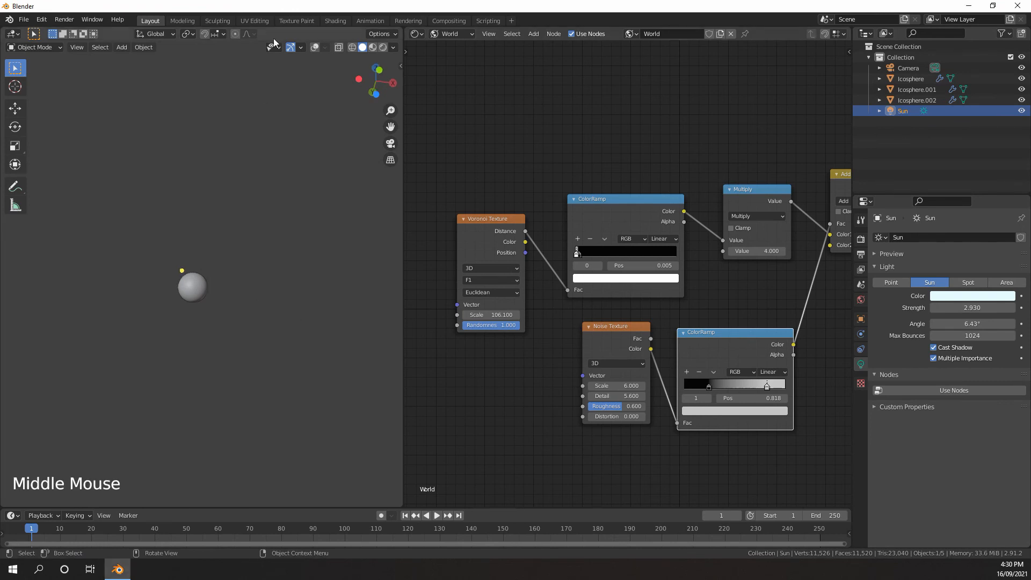
# Show the viewport overlays and add a mesh circle around the planet
pyautogui.click(315, 48)
pyautogui.moveTo(252, 225); pyautogui.dragTo(205, 250, button='middle')
pyautogui.scroll(5, 232, 234)
pyautogui.scroll(-1, 232, 234)
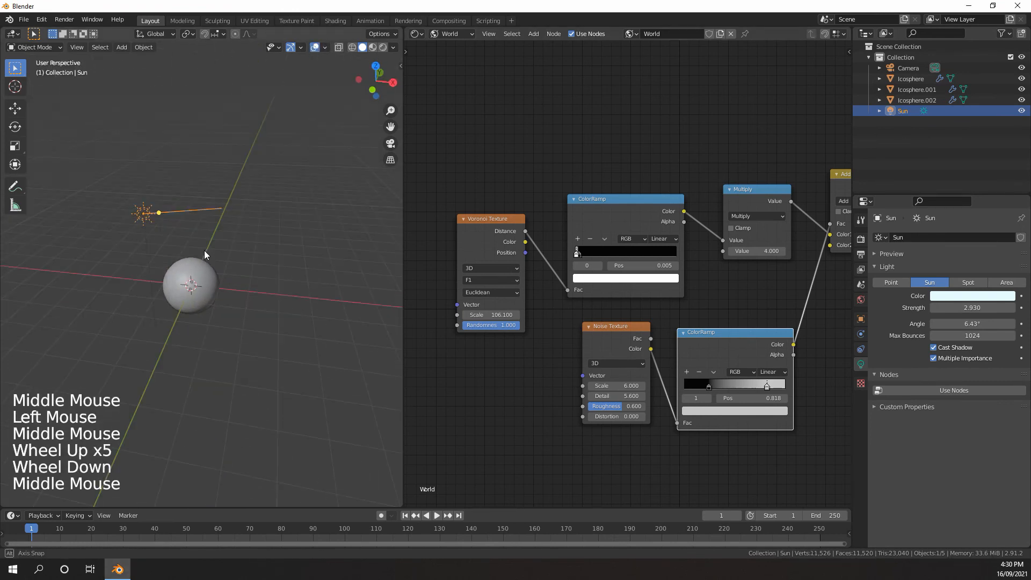
pyautogui.scroll(-4, 204, 250)
pyautogui.hotkey('shift', 'a')
pyautogui.moveTo(202, 245)
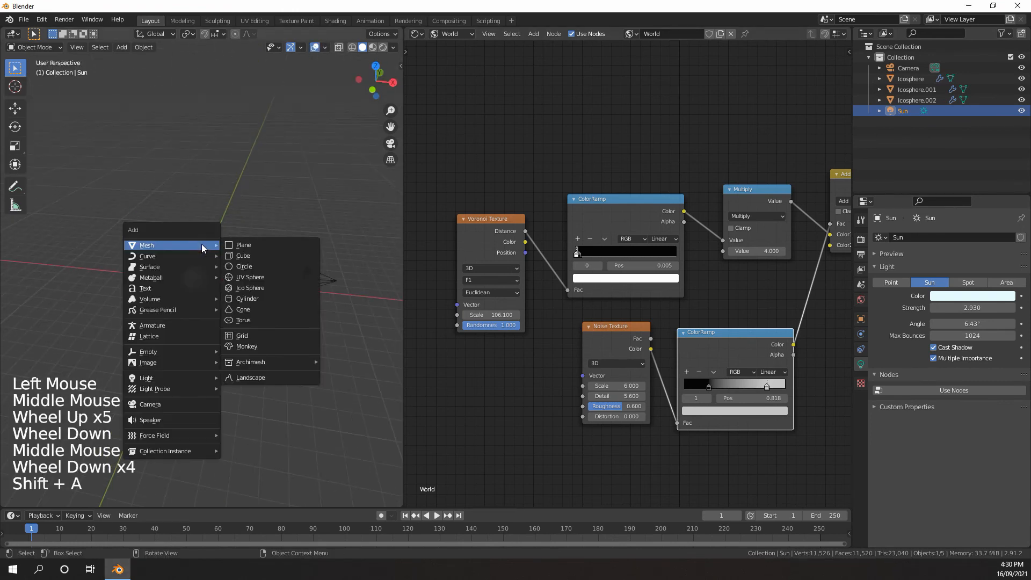
pyautogui.click(249, 267)
# Scale the circle up evenly until it lies well outside the planet
pyautogui.scroll(4, 237, 266)
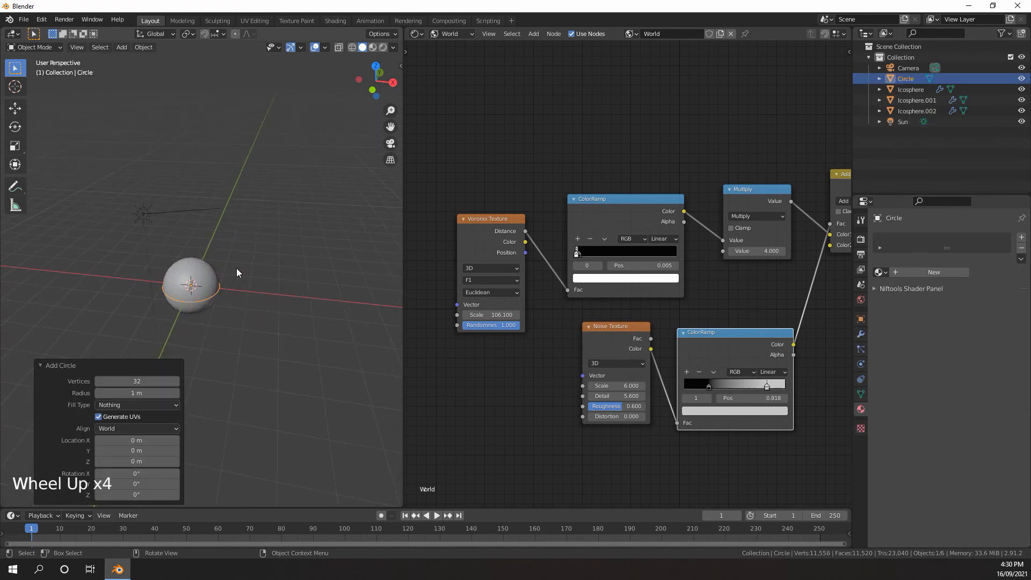
pyautogui.scroll(-3, 237, 269)
pyautogui.moveTo(236, 271); pyautogui.dragTo(228, 287, button='middle')
pyautogui.scroll(1, 229, 289)
pyautogui.scroll(3, 229, 289)
pyautogui.press('s')
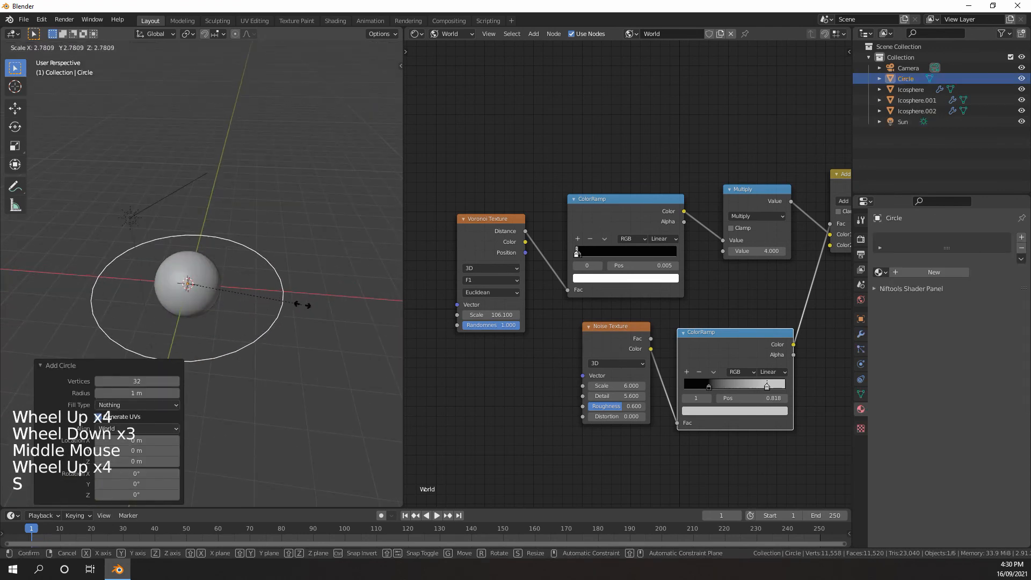
pyautogui.click(357, 306)
pyautogui.scroll(-6, 330, 304)
# Extrude the circle's vertices in edit mode and scale the new loop outward by about 1.77, then by 0.961, forming a flat ring
pyautogui.press('Tab')
pyautogui.scroll(2, 317, 303)
pyautogui.scroll(-2, 314, 303)
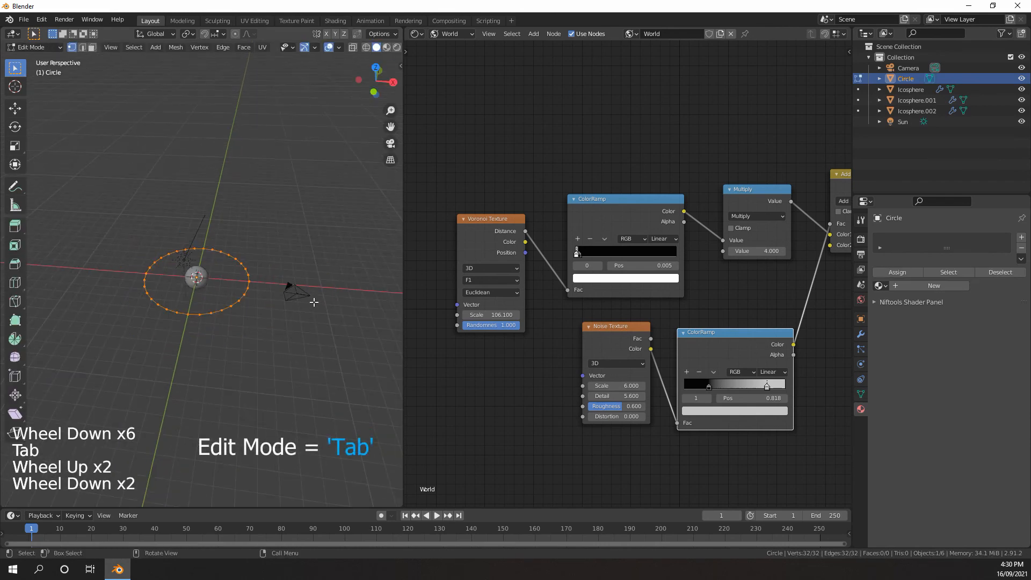
pyautogui.scroll(2, 309, 298)
pyautogui.press('e')
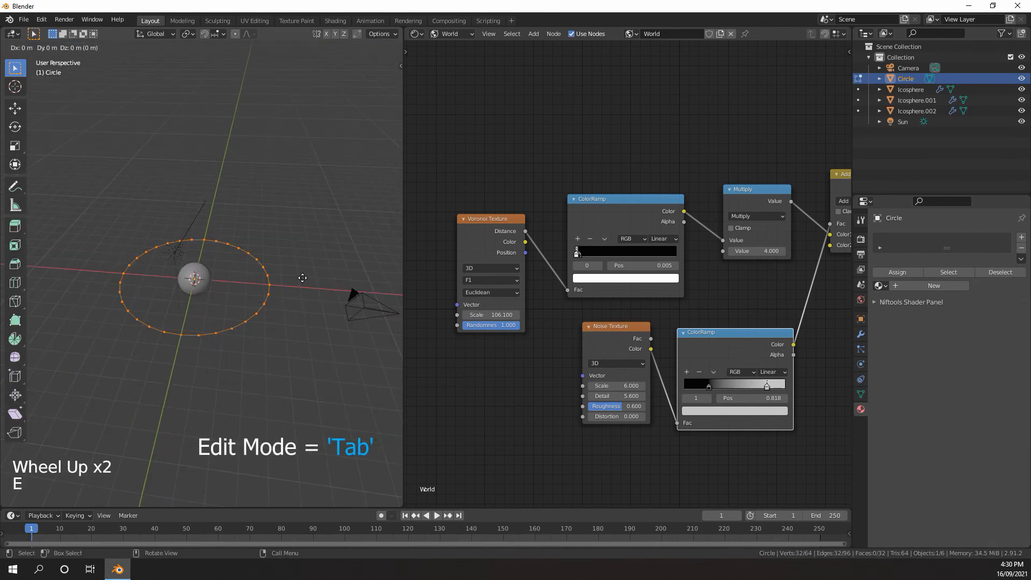
pyautogui.press('s')
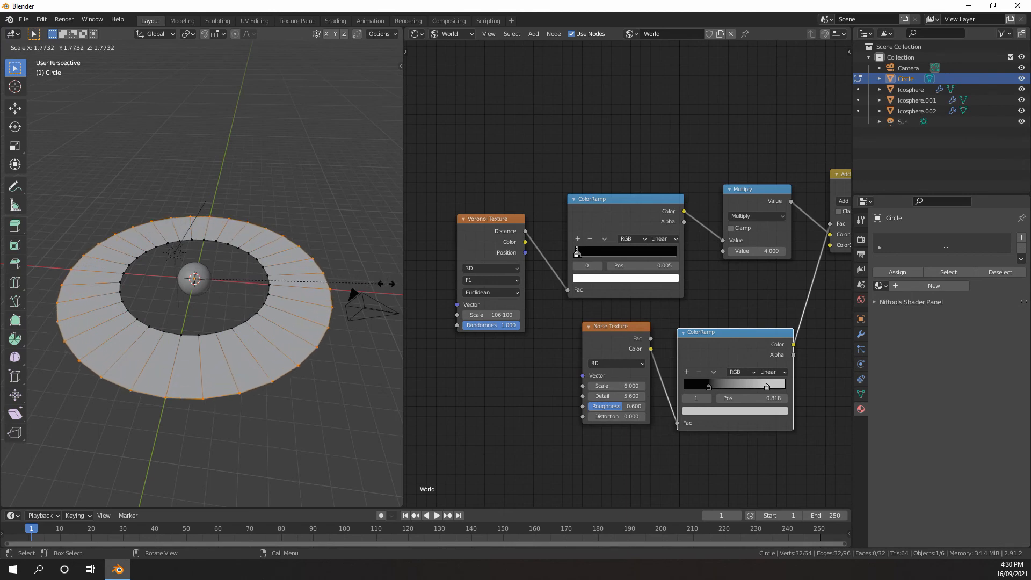
pyautogui.click(386, 284)
pyautogui.press('s')
pyautogui.click(361, 286)
# Mark one radial edge of the ring, in line with the green Y axis, as a UV seam
pyautogui.scroll(3, 301, 277)
pyautogui.moveTo(279, 258); pyautogui.dragTo(223, 249, button='middle')
pyautogui.scroll(-3, 224, 250)
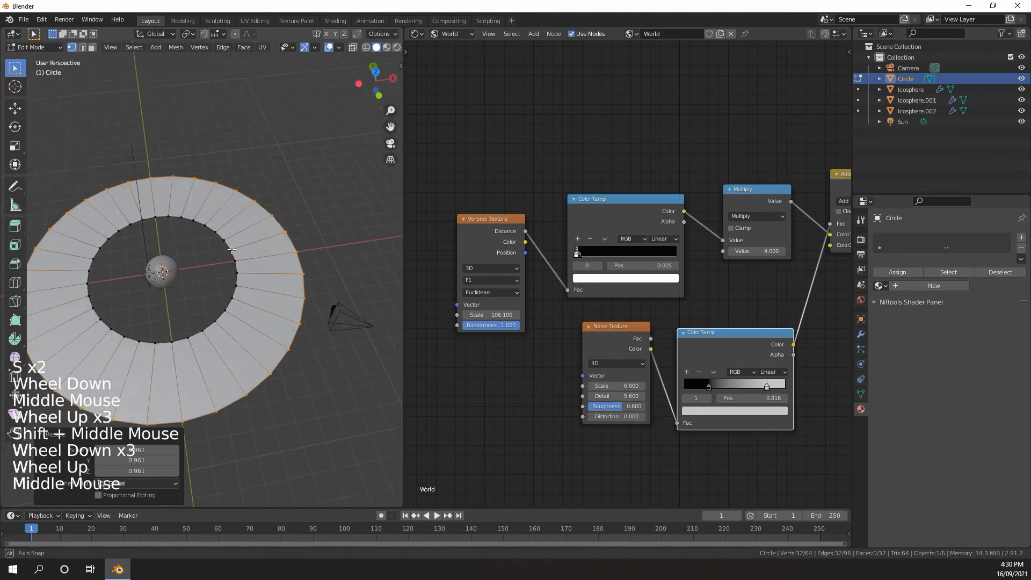
pyautogui.press('2')
pyautogui.click(147, 192)
pyautogui.keyDown('shift'); pyautogui.moveTo(176, 198); pyautogui.dragTo(204, 263, button='middle'); pyautogui.keyUp('shift')
pyautogui.scroll(2, 204, 247)
pyautogui.scroll(-2, 204, 247)
pyautogui.scroll(4, 194, 275)
pyautogui.scroll(3, 204, 263)
pyautogui.scroll(-1, 204, 263)
pyautogui.moveTo(204, 263); pyautogui.dragTo(215, 248, button='middle')
pyautogui.scroll(-2, 215, 249)
pyautogui.scroll(3, 217, 238)
pyautogui.rightClick(179, 499)
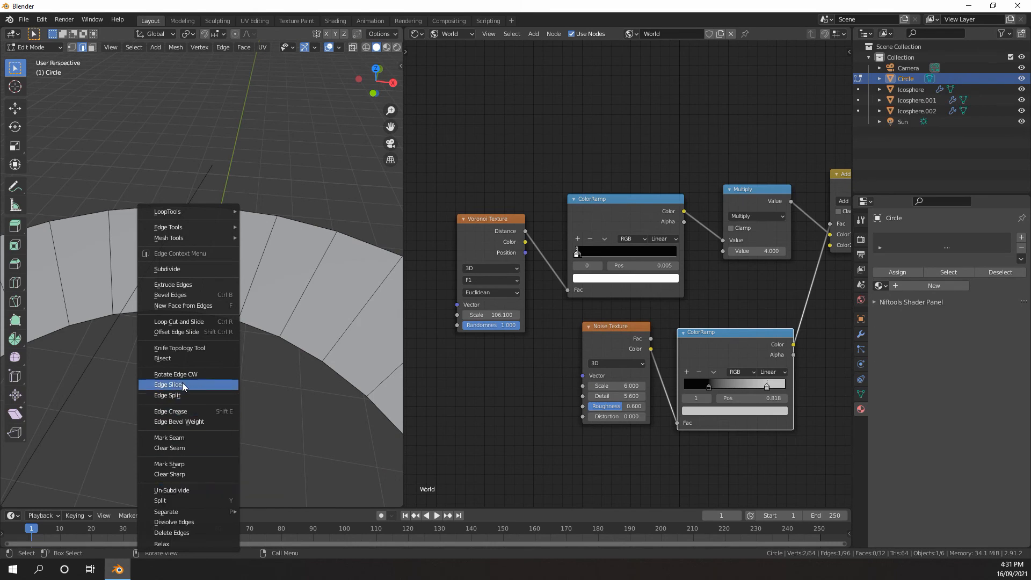
pyautogui.click(182, 439)
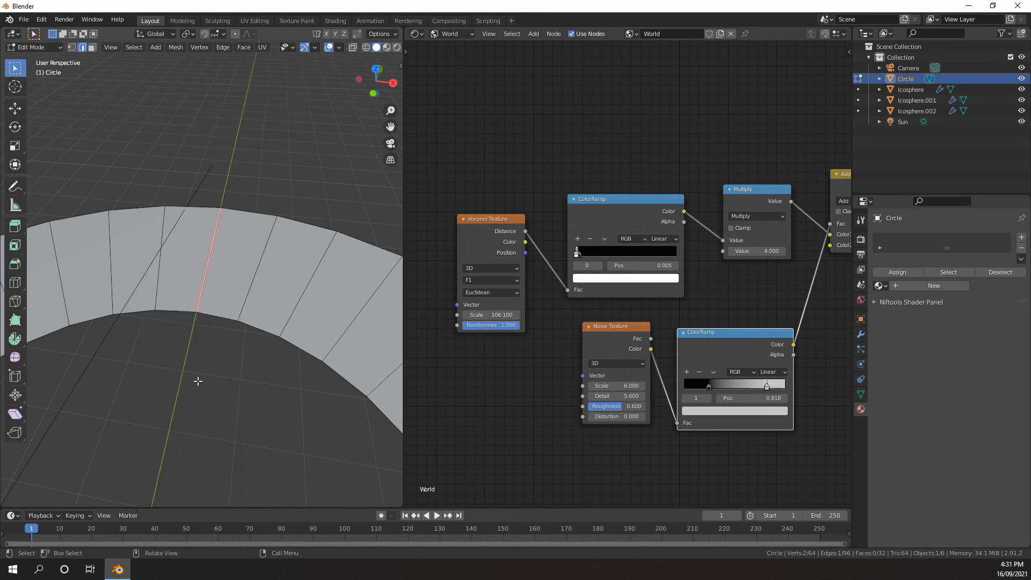
# Switch the node editor area to the UV Editor
pyautogui.scroll(-7, 195, 379)
pyautogui.click(417, 33)
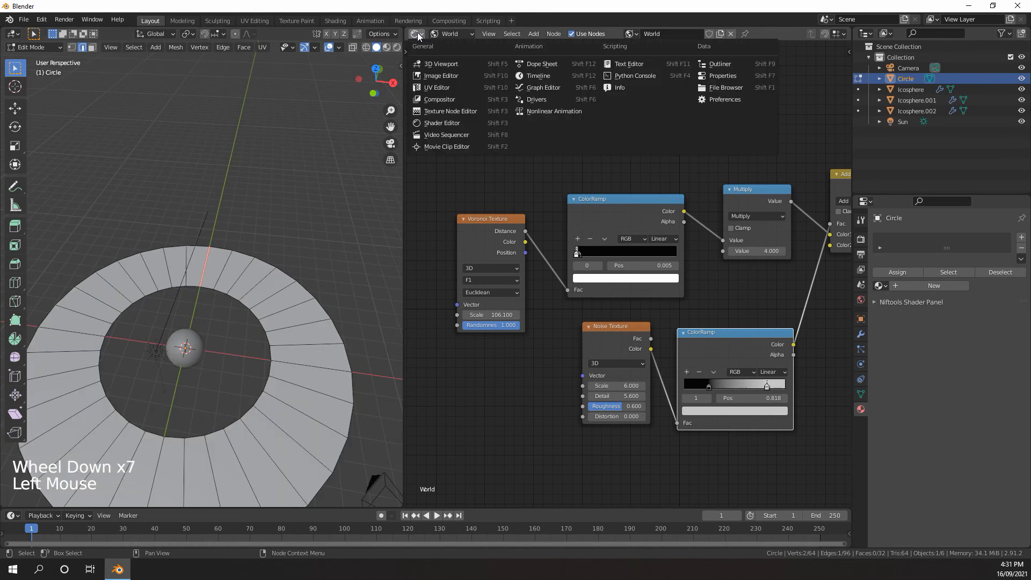
pyautogui.click(432, 88)
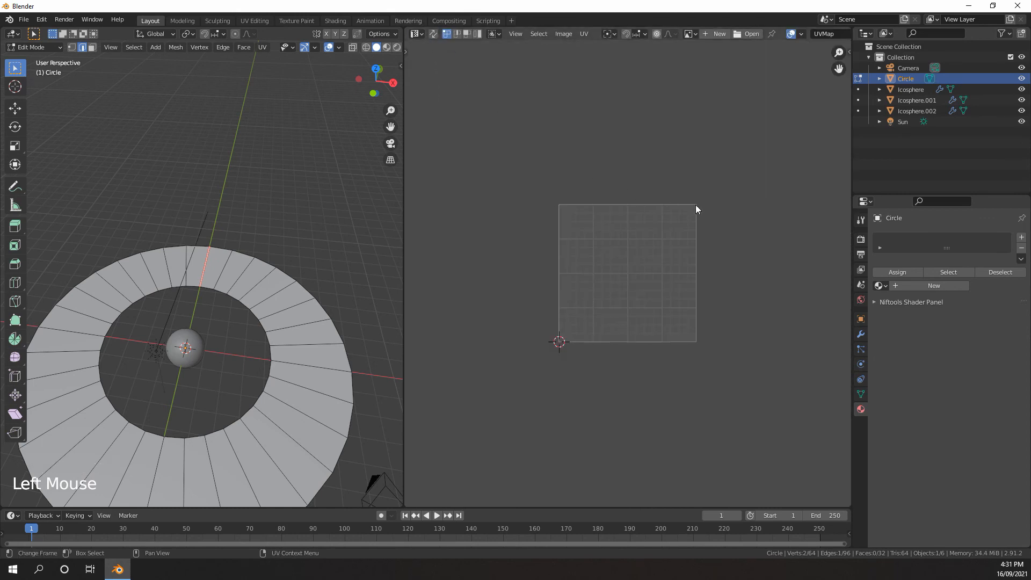
# Select the whole ring mesh and unwrap it with the Angle Based method
pyautogui.keyDown('shift'); pyautogui.moveTo(240, 323); pyautogui.dragTo(241, 307, button='middle'); pyautogui.keyUp('shift')
pyautogui.moveTo(241, 306); pyautogui.dragTo(242, 287, button='middle')
pyautogui.scroll(1, 242, 285)
pyautogui.scroll(-1, 242, 283)
pyautogui.press('a')
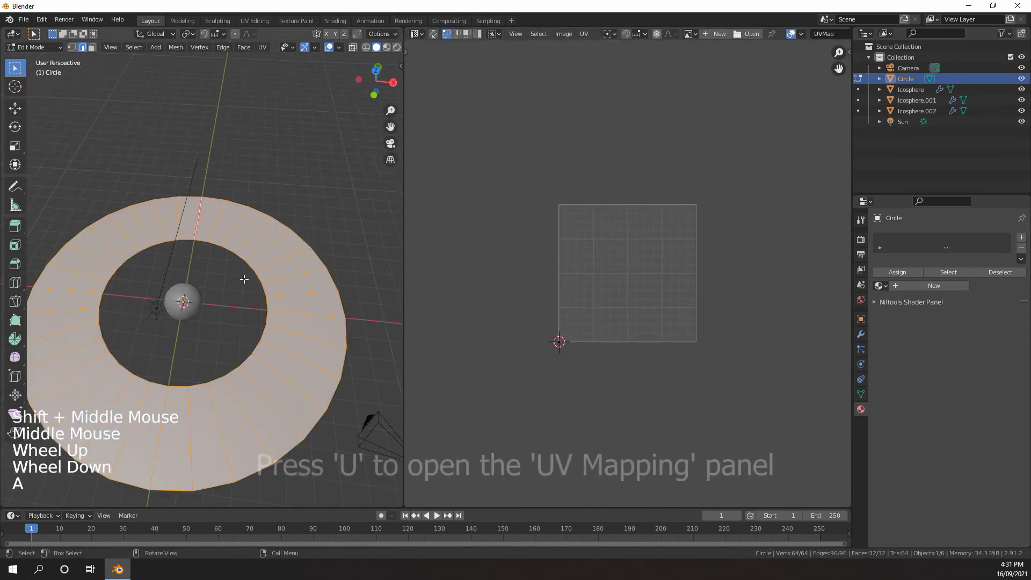
pyautogui.press('u')
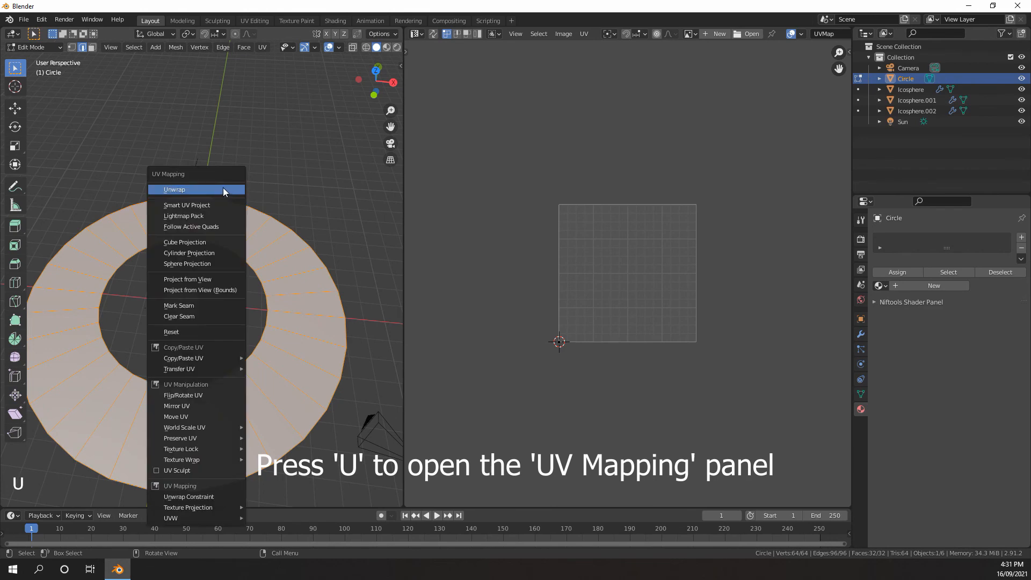
pyautogui.click(179, 189)
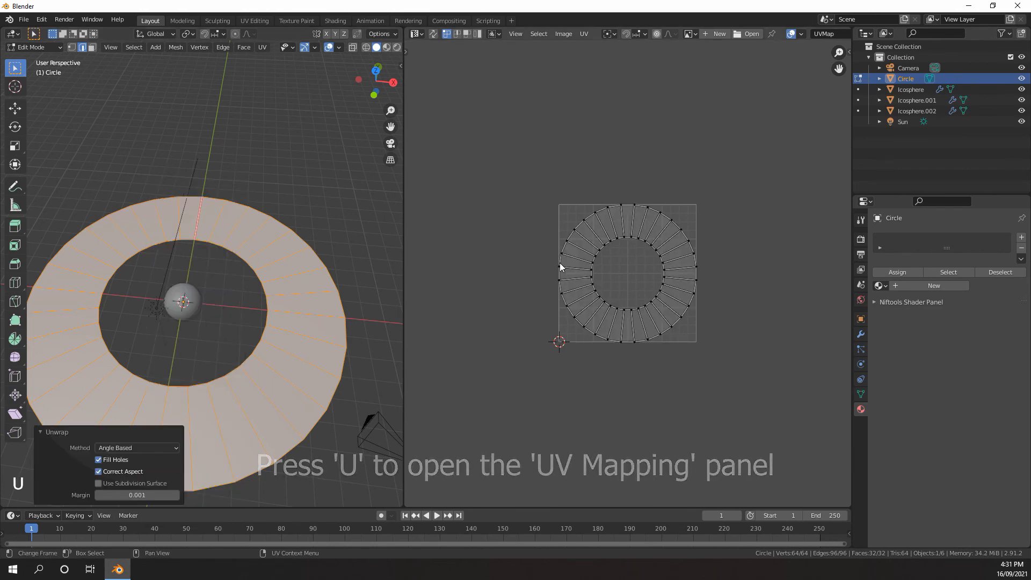
pyautogui.scroll(2, 618, 272)
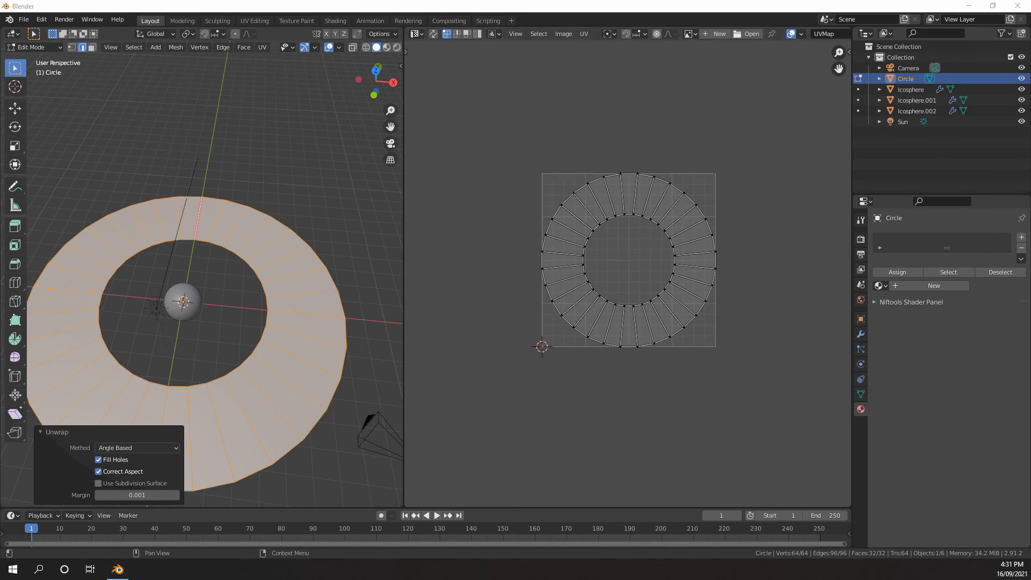
# Examine 8k_saturn_ring_alpha_solarsysscope.png in Photos and compare its gradient direction with the ring's UV layout in Blender
pyautogui.moveTo(1030, 294); pyautogui.dragTo(564, 0)
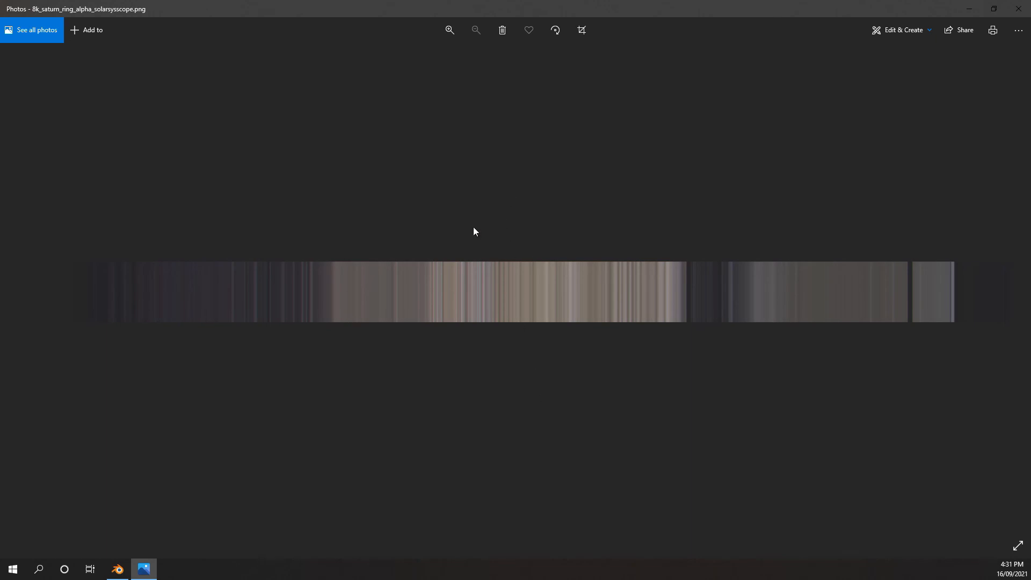
pyautogui.moveTo(504, 14); pyautogui.dragTo(1030, 279)
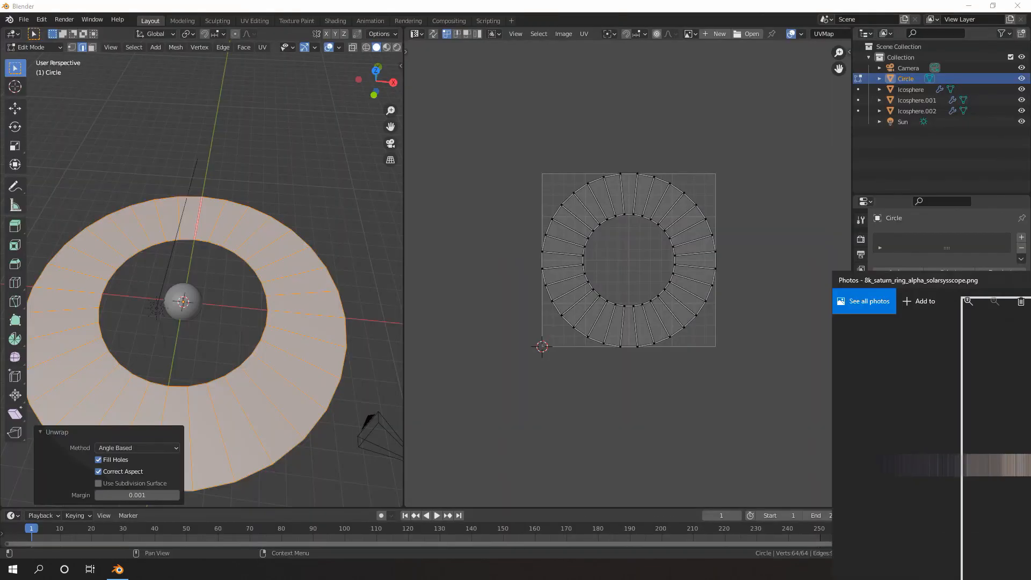
pyautogui.scroll(-2, 662, 249)
pyautogui.scroll(8, 660, 247)
pyautogui.scroll(-6, 660, 247)
pyautogui.moveTo(660, 247); pyautogui.dragTo(635, 249, button='middle')
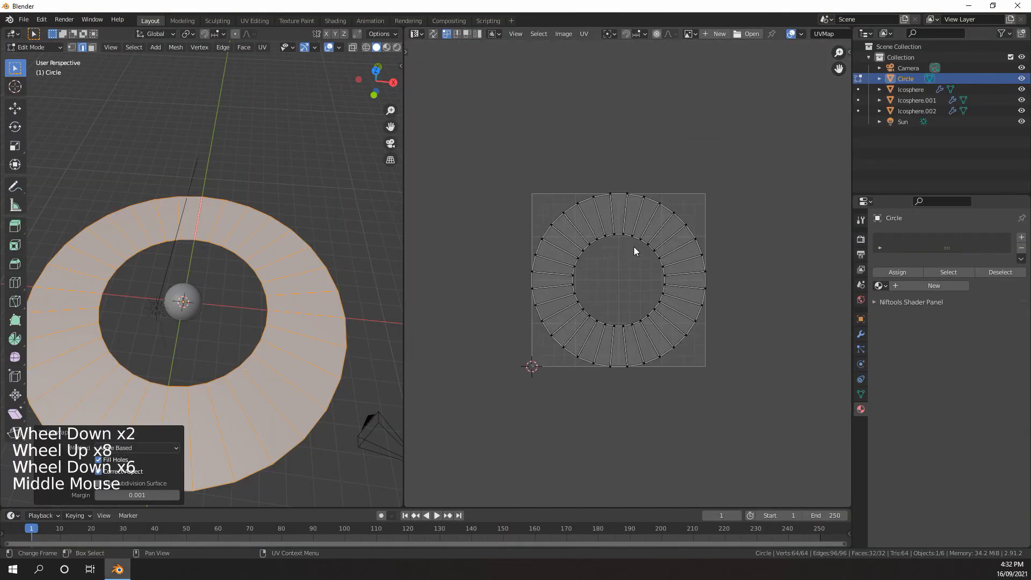
pyautogui.scroll(4, 569, 202)
pyautogui.scroll(-5, 618, 217)
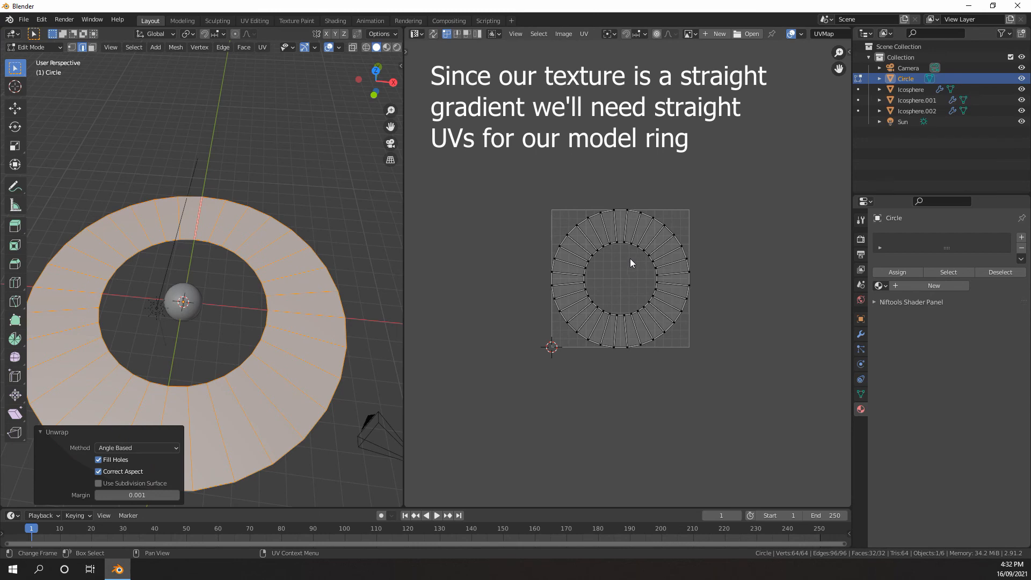
# Make the ring face beside the seam the active face and select all of the ring's faces
pyautogui.moveTo(622, 262); pyautogui.dragTo(691, 243, button='middle')
pyautogui.scroll(3, 692, 243)
pyautogui.scroll(-2, 214, 275)
pyautogui.moveTo(215, 275); pyautogui.dragTo(200, 301, button='middle')
pyautogui.scroll(6, 198, 288)
pyautogui.scroll(-2, 201, 302)
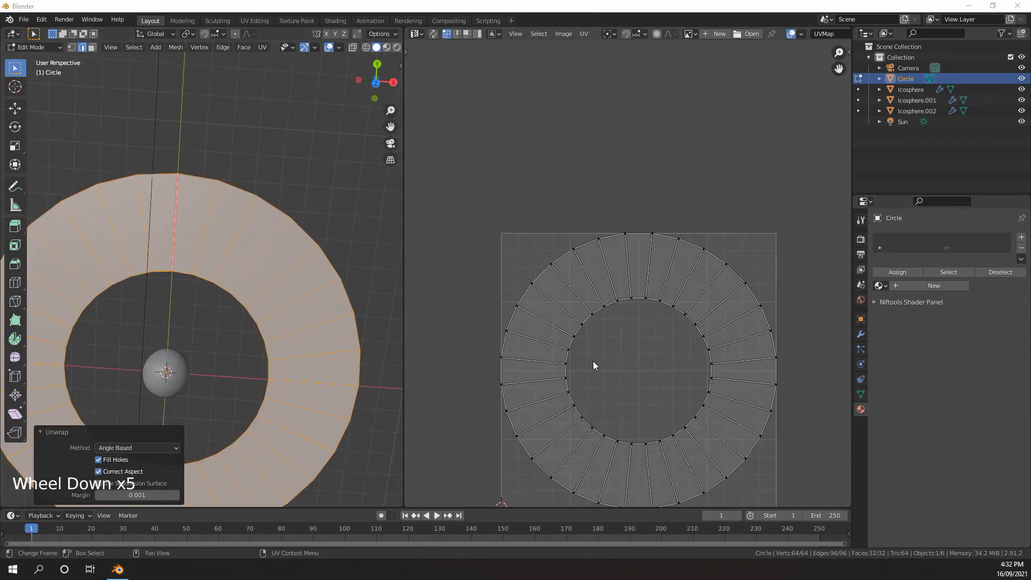
pyautogui.moveTo(593, 360); pyautogui.dragTo(601, 339, button='middle')
pyautogui.moveTo(601, 338); pyautogui.dragTo(643, 285, button='middle')
pyautogui.scroll(-1, 629, 290)
pyautogui.click(290, 235)
pyautogui.press('3')
pyautogui.click(193, 222)
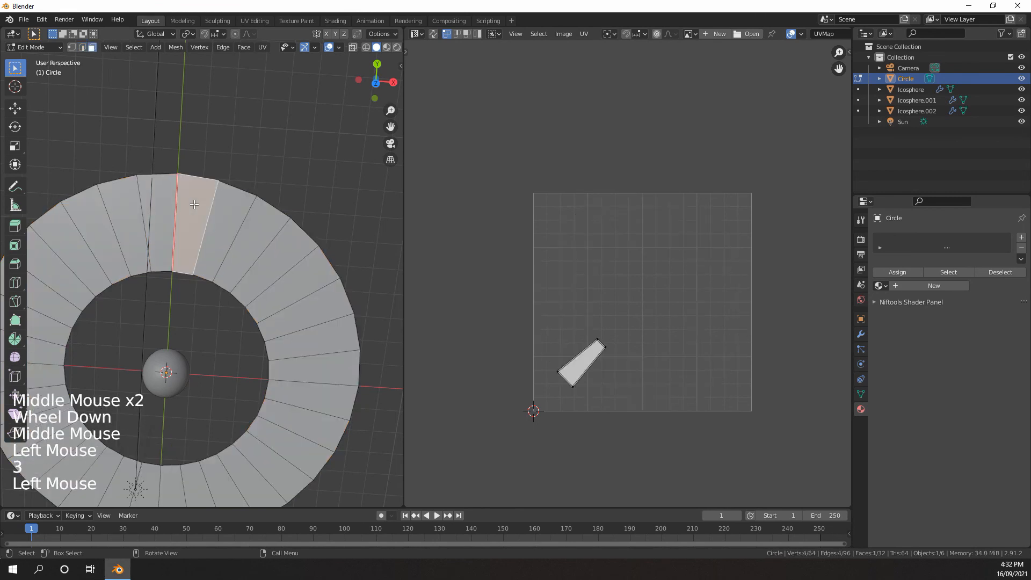
pyautogui.keyDown('shift'); pyautogui.click(161, 202); pyautogui.keyUp('shift')
pyautogui.scroll(4, 483, 378)
pyautogui.moveTo(515, 408); pyautogui.dragTo(588, 307, button='middle')
pyautogui.press('a')
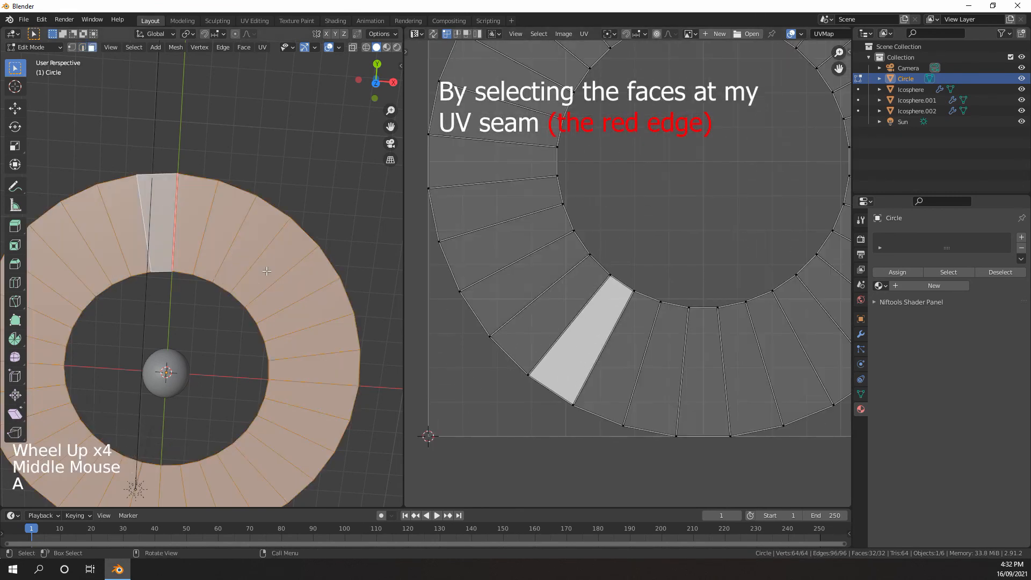
pyautogui.click(579, 310)
pyautogui.press('g')
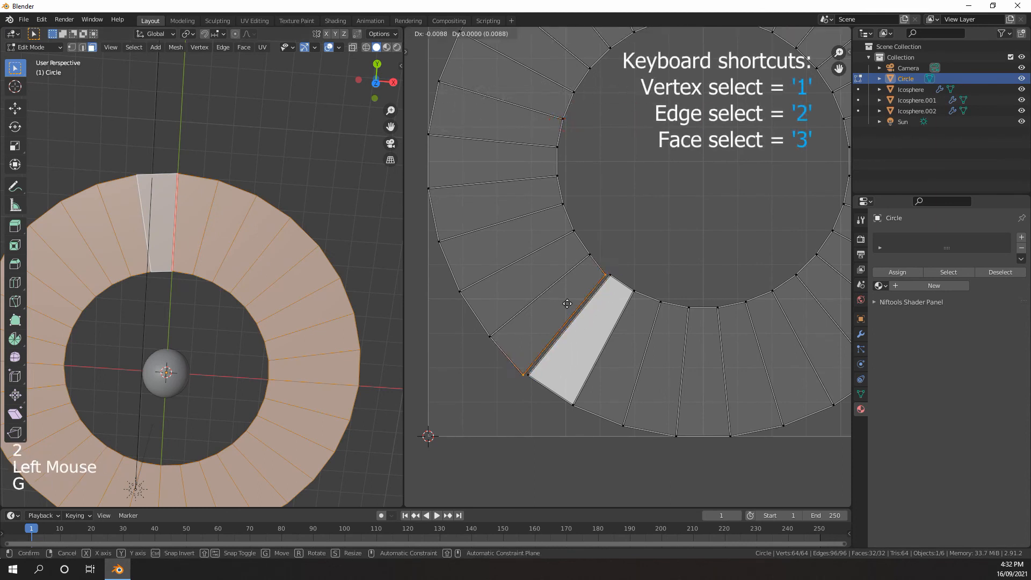
pyautogui.click(582, 308)
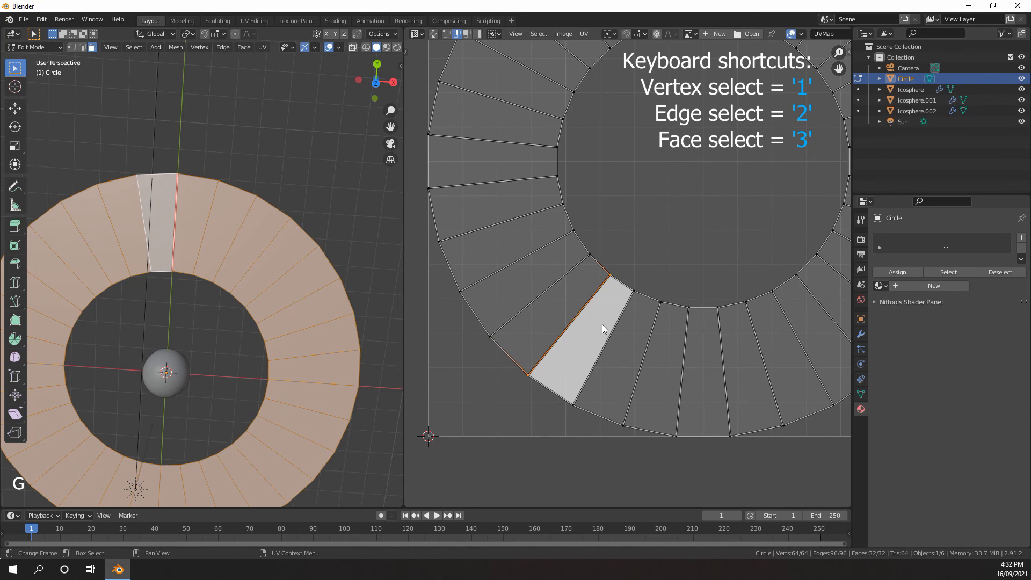
# Rotate the active face's UV island section by about 35° so that it stands upright
pyautogui.press('3')
pyautogui.click(599, 318)
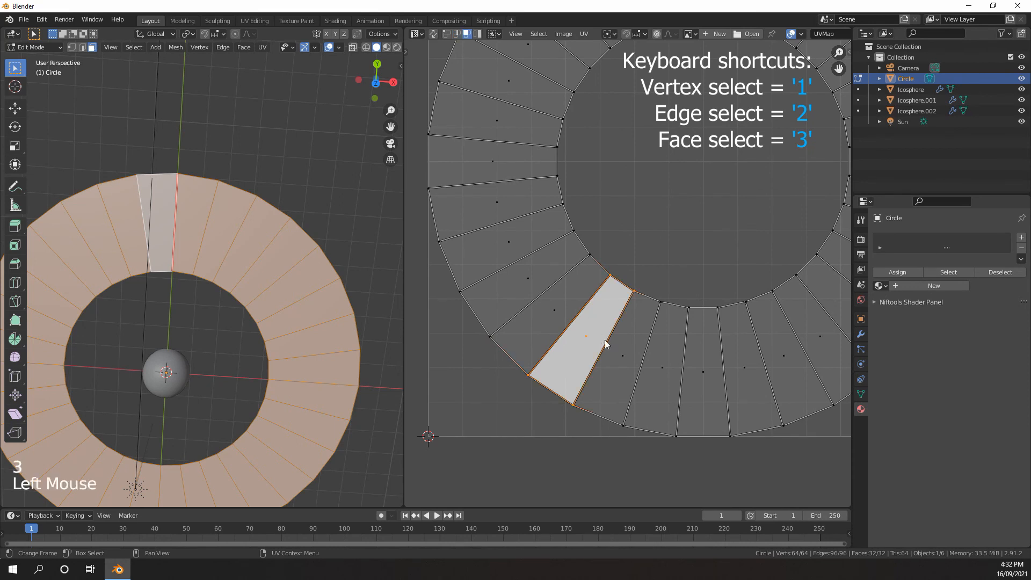
pyautogui.press('r')
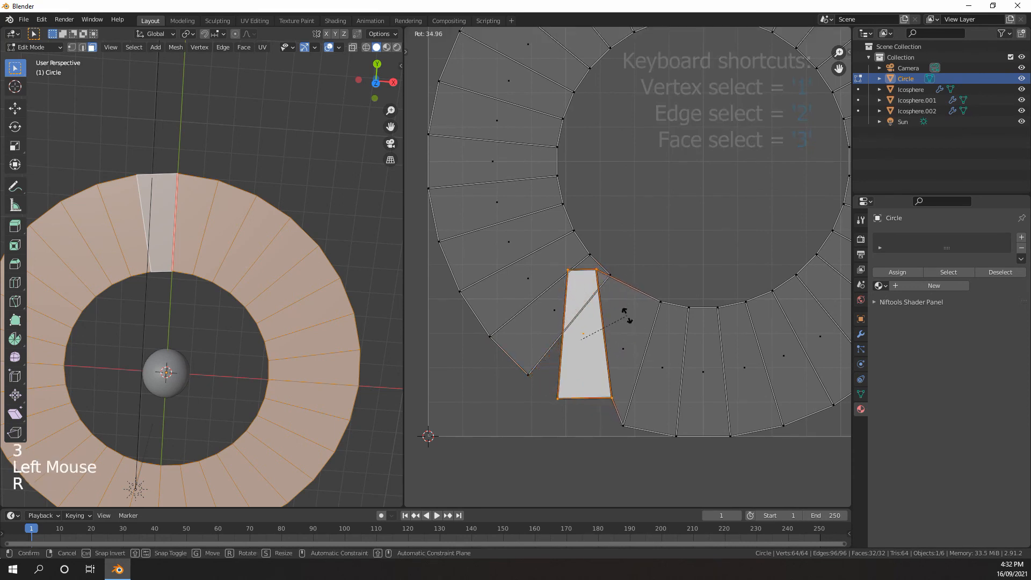
pyautogui.click(627, 320)
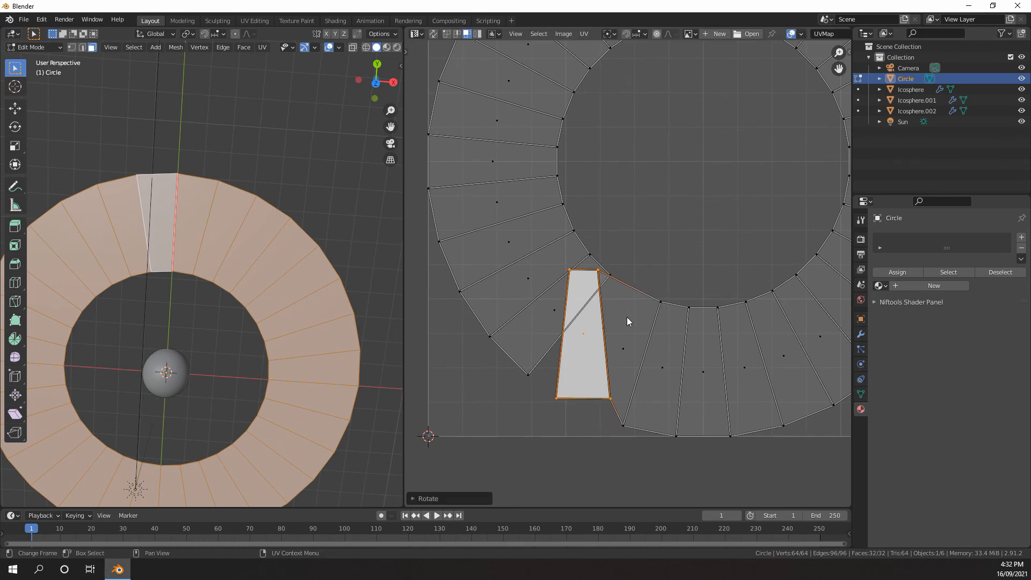
# Align the vertices of each long side of the upright UV face by flattening each pair along X
pyautogui.press('1')
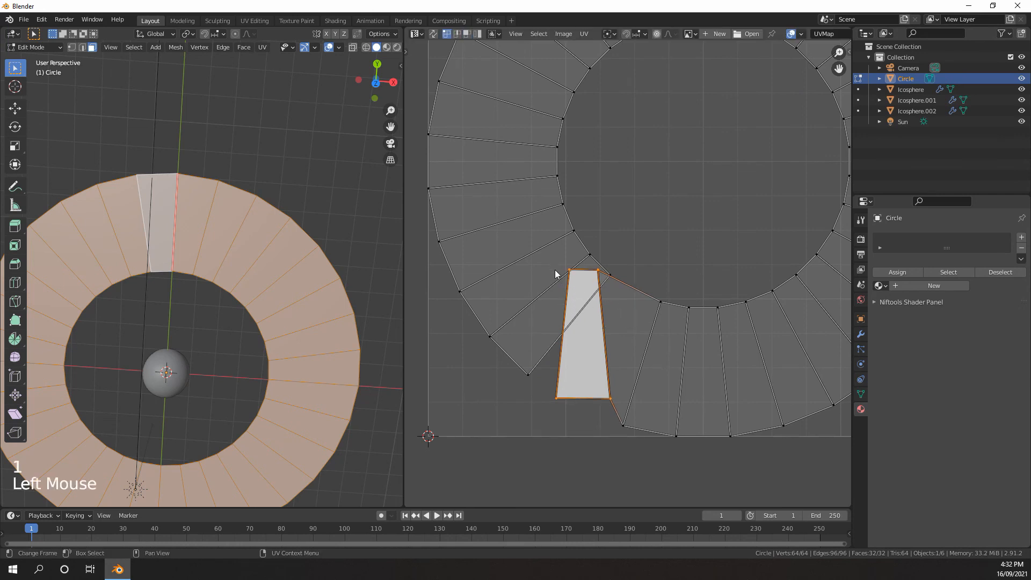
pyautogui.moveTo(552, 262); pyautogui.dragTo(575, 345)
pyautogui.moveTo(571, 423); pyautogui.dragTo(572, 422)
pyautogui.press('s')
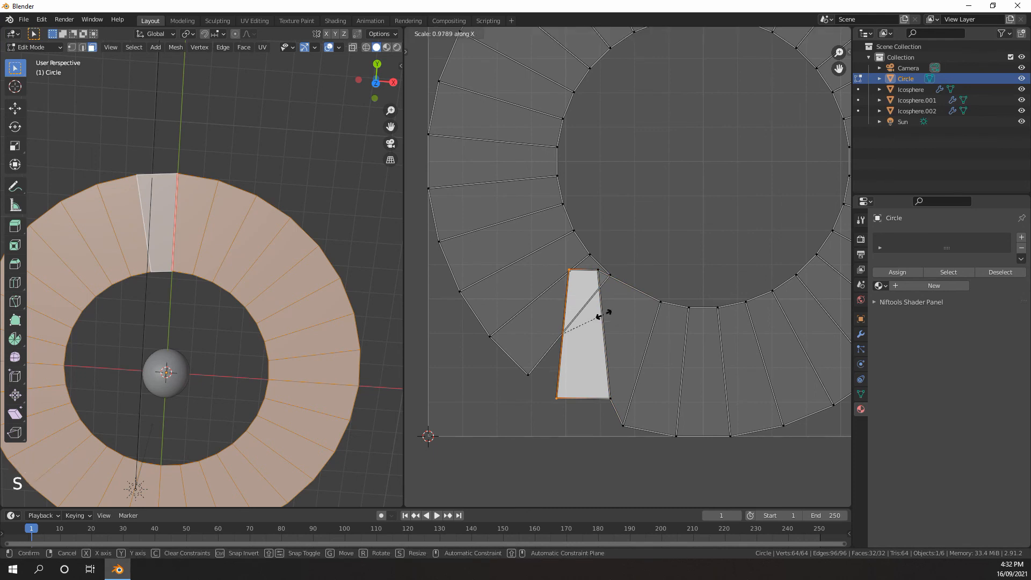
pyautogui.click(604, 314)
pyautogui.moveTo(588, 266); pyautogui.dragTo(612, 389)
pyautogui.keyDown('shift'); pyautogui.click(613, 380); pyautogui.keyUp('shift')
pyautogui.press('s')
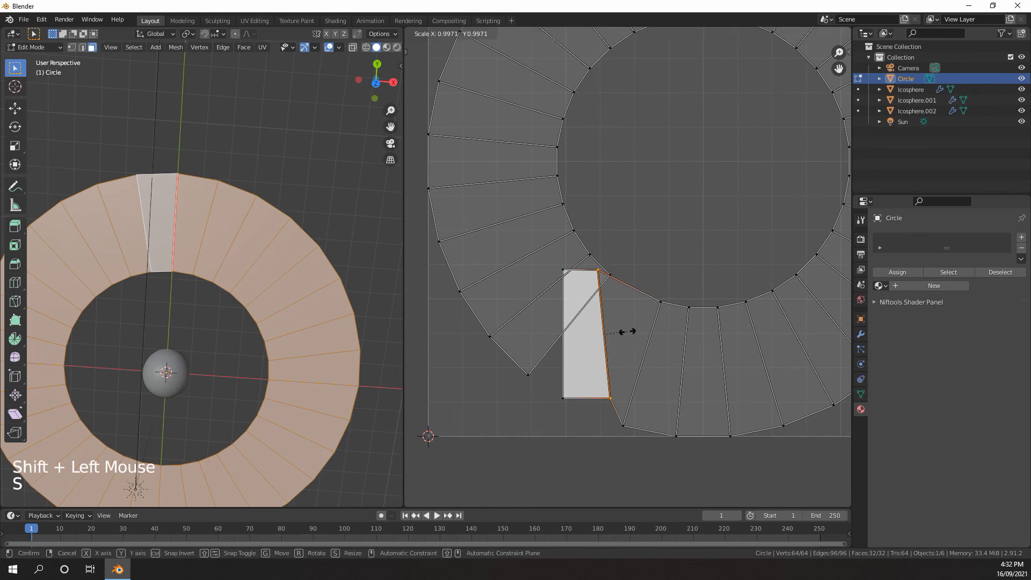
pyautogui.click(628, 331)
# Level the lower and upper vertex pairs of the UV face along Y to make it a rectangle
pyautogui.moveTo(624, 363); pyautogui.dragTo(550, 408)
pyautogui.press('s')
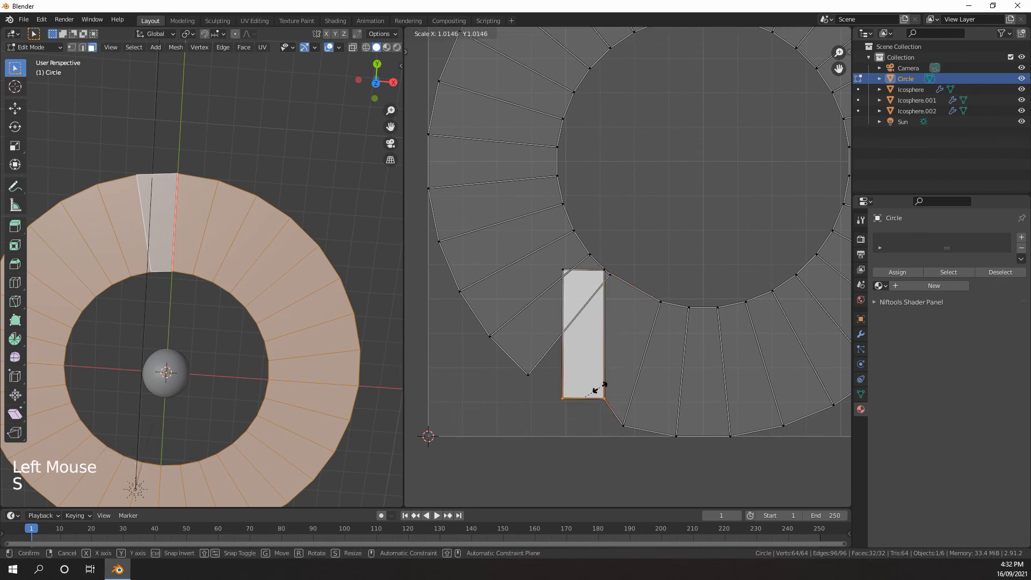
pyautogui.click(601, 382)
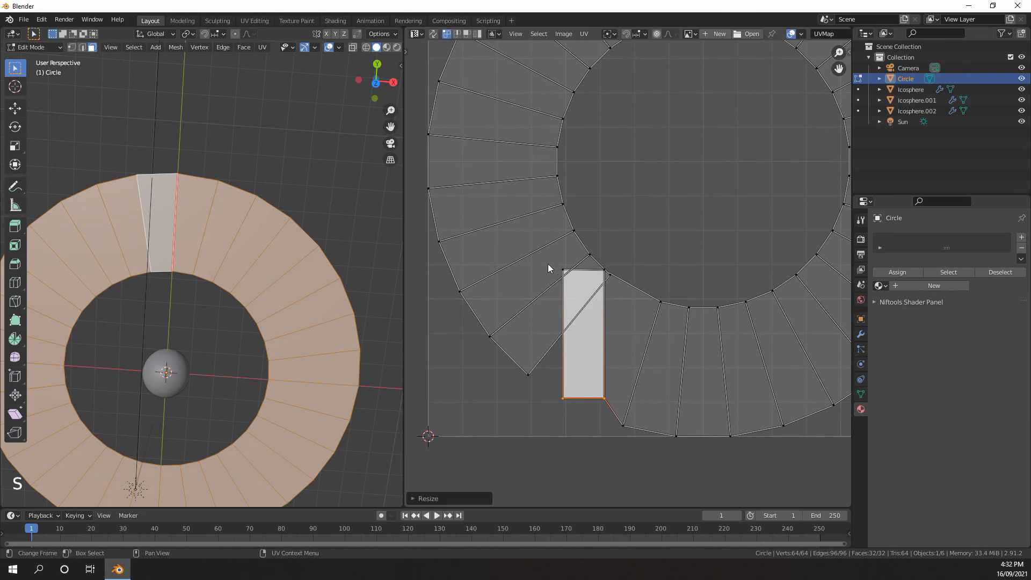
pyautogui.moveTo(549, 265); pyautogui.dragTo(608, 277)
pyautogui.press('s')
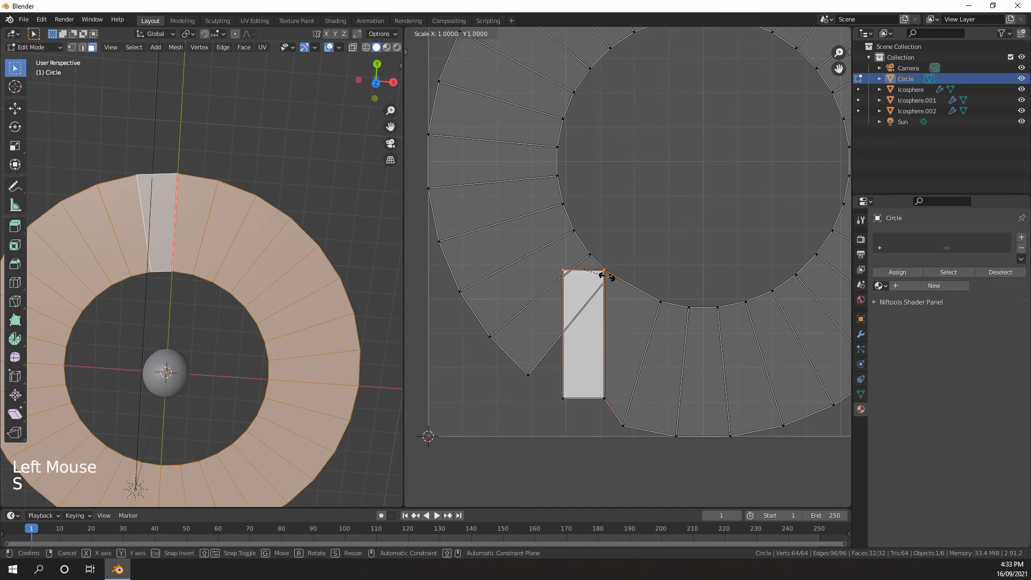
pyautogui.click(594, 309)
# Clear the vertex selection in the ring's UV layout
pyautogui.scroll(-3, 594, 309)
pyautogui.scroll(2, 595, 310)
pyautogui.scroll(2, 594, 309)
pyautogui.scroll(-4, 596, 306)
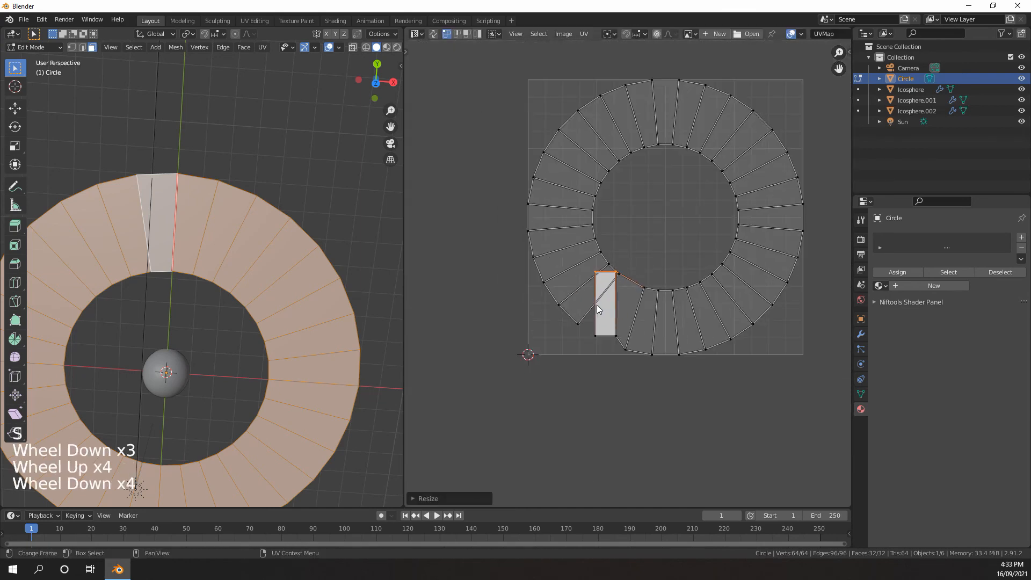
pyautogui.scroll(4, 585, 319)
pyautogui.click(577, 333)
pyautogui.scroll(-4, 577, 334)
pyautogui.scroll(3, 591, 332)
pyautogui.scroll(-4, 598, 330)
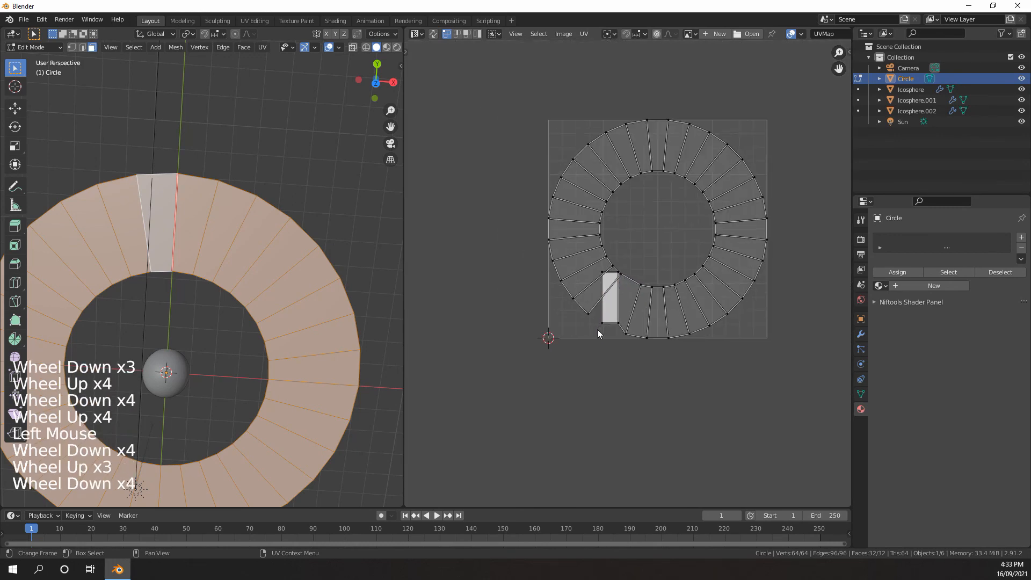
# Select all of the ring's UVs with the straightened face active and unwrap them with Follow Active Quads
pyautogui.press('a')
pyautogui.keyDown('shift'); pyautogui.click(612, 309); pyautogui.keyUp('shift')
pyautogui.keyDown('shift'); pyautogui.click(614, 312); pyautogui.keyUp('shift')
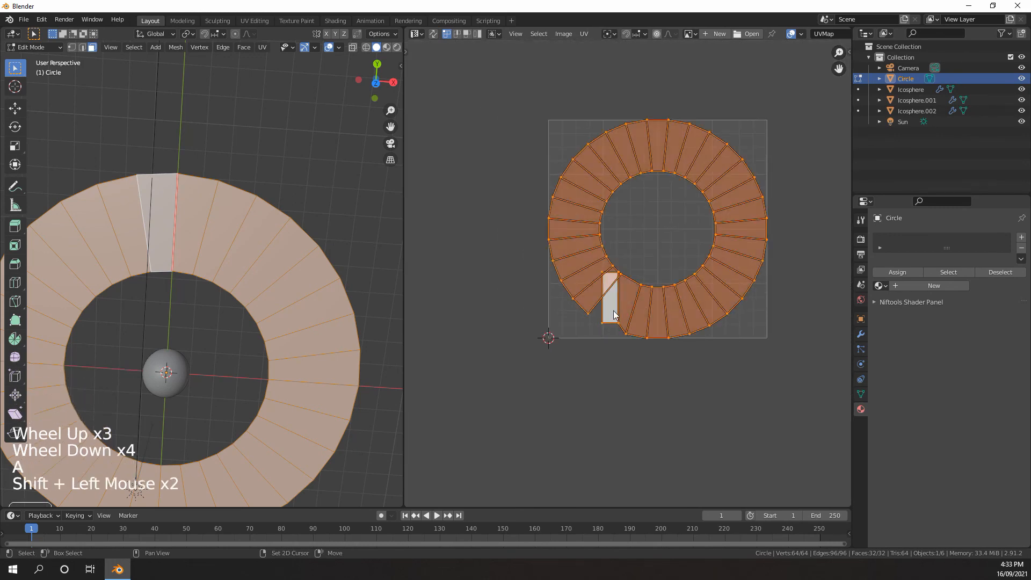
pyautogui.scroll(5, 610, 307)
pyautogui.moveTo(595, 321); pyautogui.dragTo(598, 307, button='middle')
pyautogui.scroll(-1, 598, 307)
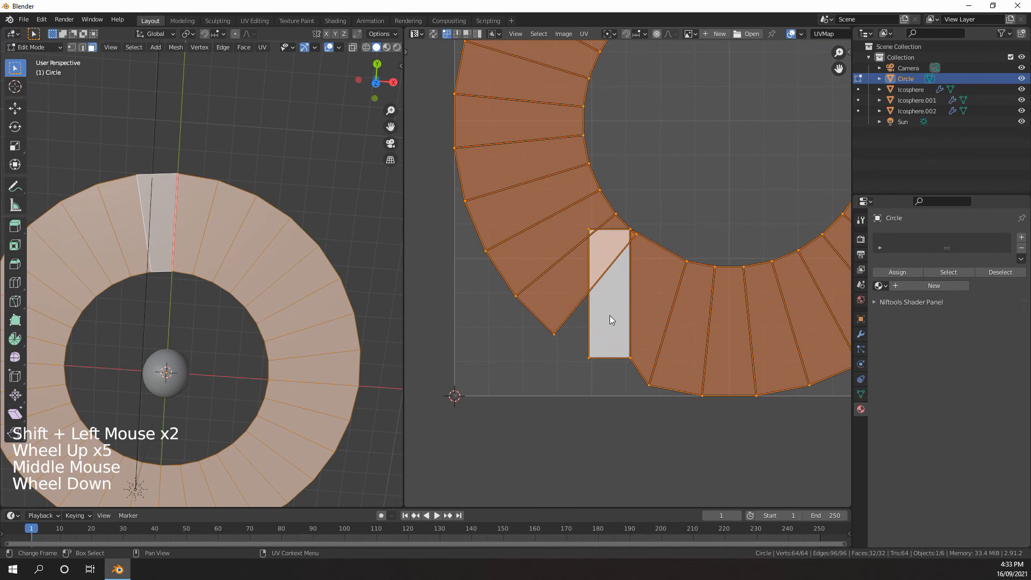
pyautogui.rightClick(614, 286)
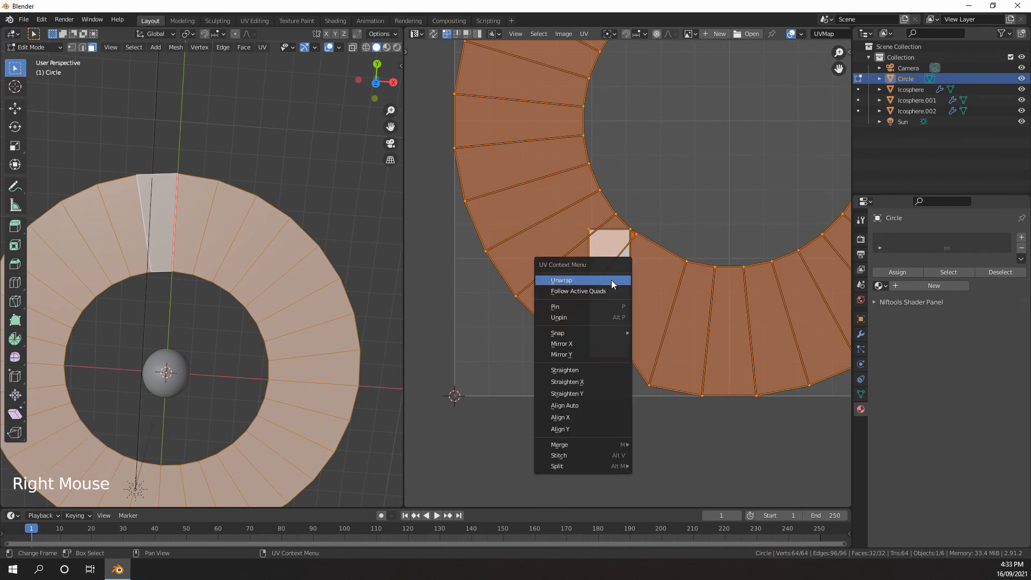
pyautogui.click(576, 290)
# Inspect the straightened UV strip and the ring mesh it belongs to
pyautogui.scroll(-13, 644, 286)
pyautogui.scroll(1, 643, 286)
pyautogui.moveTo(643, 285); pyautogui.dragTo(557, 278, button='middle')
pyautogui.scroll(6, 611, 275)
pyautogui.moveTo(449, 269); pyautogui.dragTo(573, 286, button='middle')
pyautogui.moveTo(500, 283); pyautogui.dragTo(600, 276, button='middle')
pyautogui.scroll(-1, 619, 283)
pyautogui.scroll(2, 620, 283)
pyautogui.scroll(-2, 619, 277)
pyautogui.scroll(2, 619, 277)
pyautogui.scroll(-4, 617, 276)
pyautogui.scroll(3, 311, 297)
pyautogui.moveTo(317, 322); pyautogui.dragTo(380, 250, button='middle')
pyautogui.scroll(-5, 309, 297)
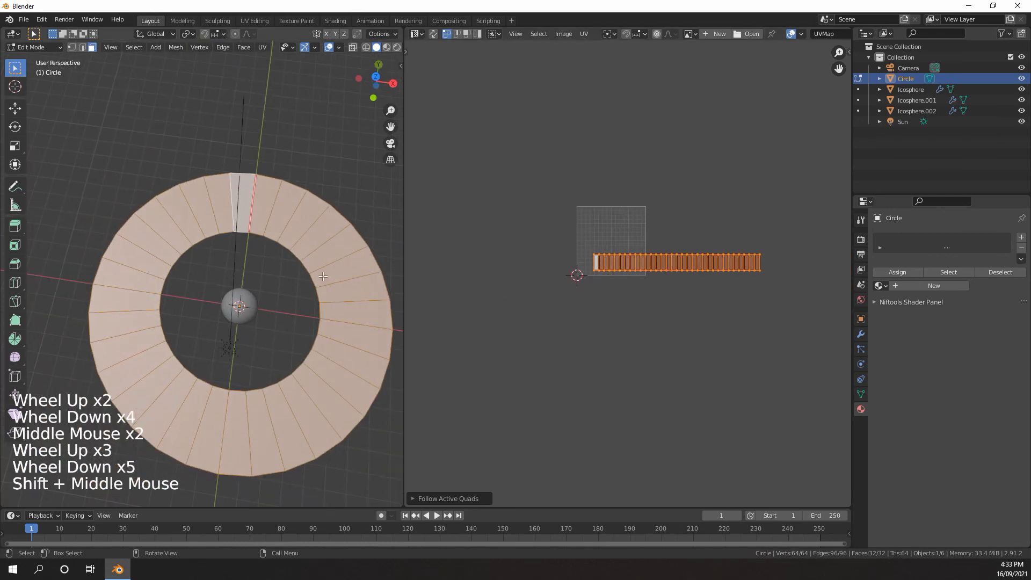
# Split the UV editor area in two and turn the upper half into a Shader Editor for object materials
pyautogui.scroll(1, 379, 250)
pyautogui.moveTo(848, 28); pyautogui.dragTo(848, 300)
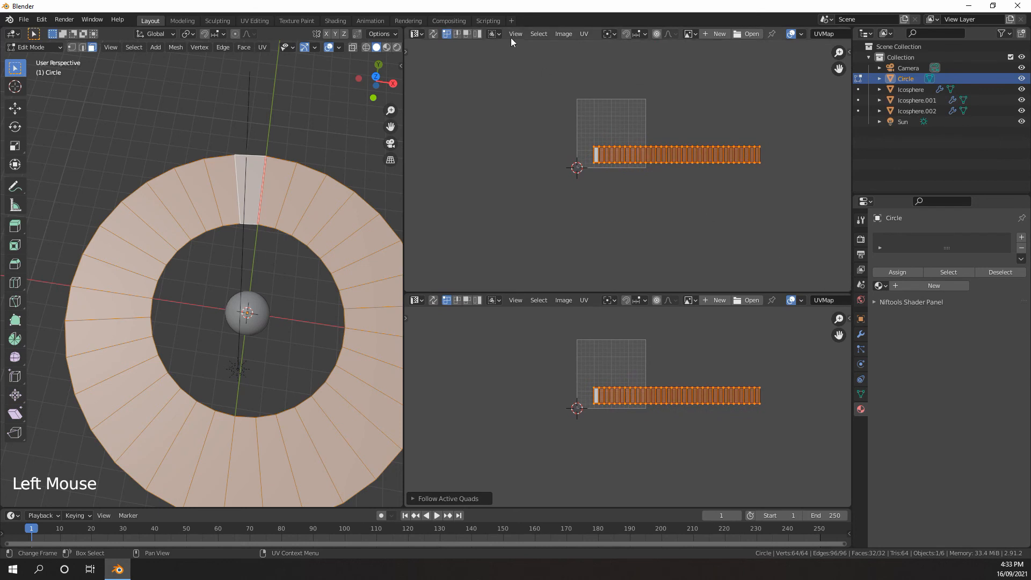
pyautogui.click(413, 34)
pyautogui.click(437, 124)
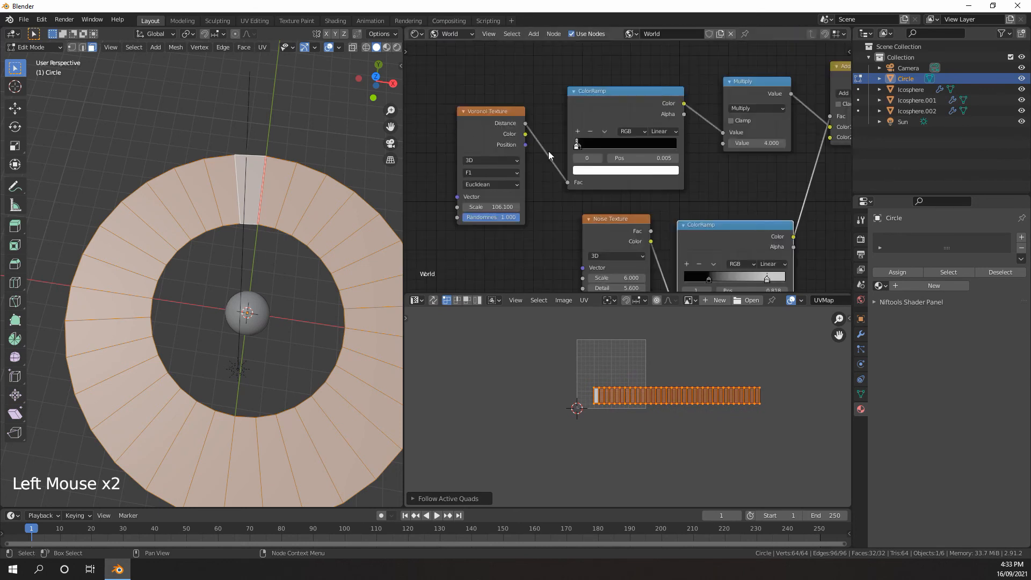
pyautogui.scroll(-10, 659, 165)
pyautogui.scroll(-3, 660, 165)
pyautogui.moveTo(659, 165); pyautogui.dragTo(536, 141, button='middle')
pyautogui.scroll(3, 460, 79)
pyautogui.click(451, 34)
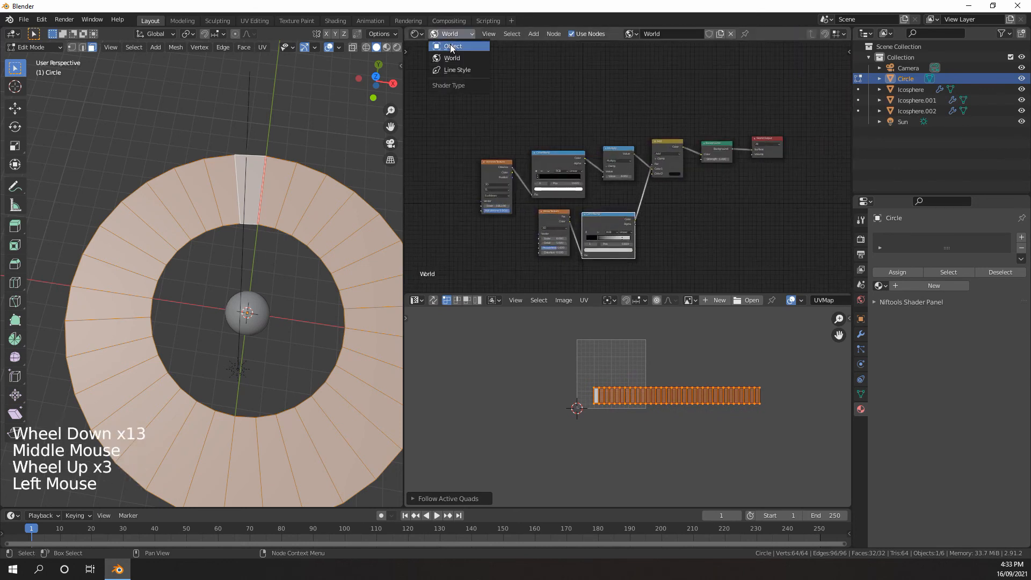
pyautogui.click(451, 47)
# Return the ring to Object Mode and give it a new material
pyautogui.moveTo(280, 214); pyautogui.dragTo(294, 221, button='middle')
pyautogui.press('Tab')
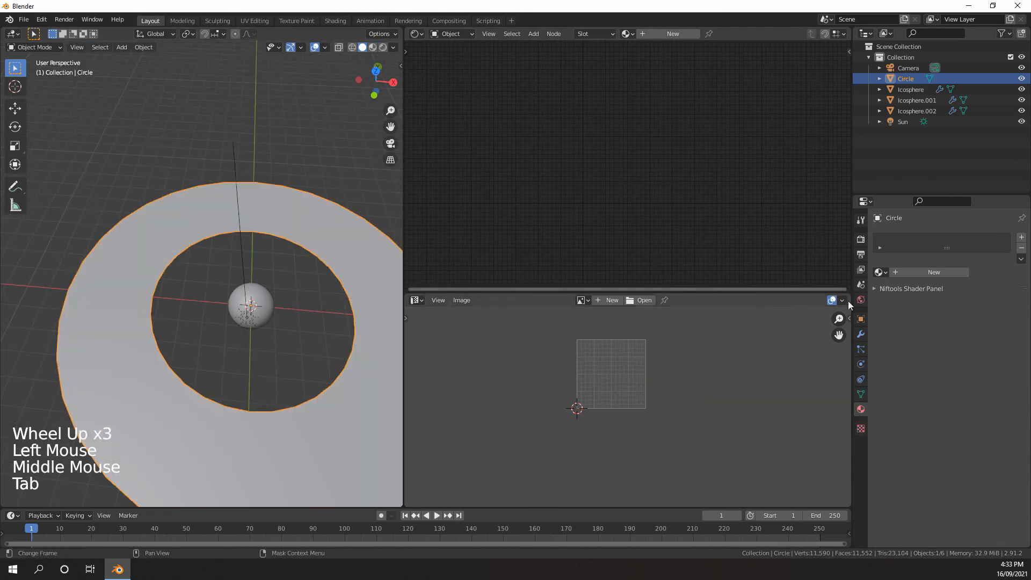
pyautogui.click(863, 409)
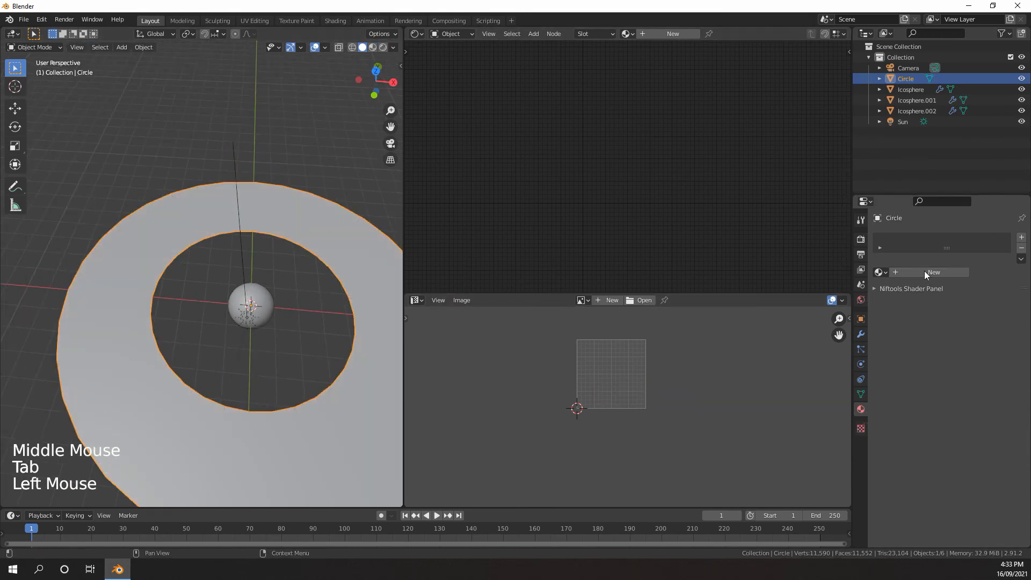
pyautogui.click(925, 269)
# Add Texture Coordinate, Mapping and Image Texture nodes feeding the Principled BSDF's Base Color, and move them clear of the shader
pyautogui.moveTo(679, 187); pyautogui.dragTo(656, 126, button='middle')
pyautogui.scroll(7, 646, 187)
pyautogui.scroll(2, 670, 191)
pyautogui.scroll(-3, 656, 127)
pyautogui.click(655, 127)
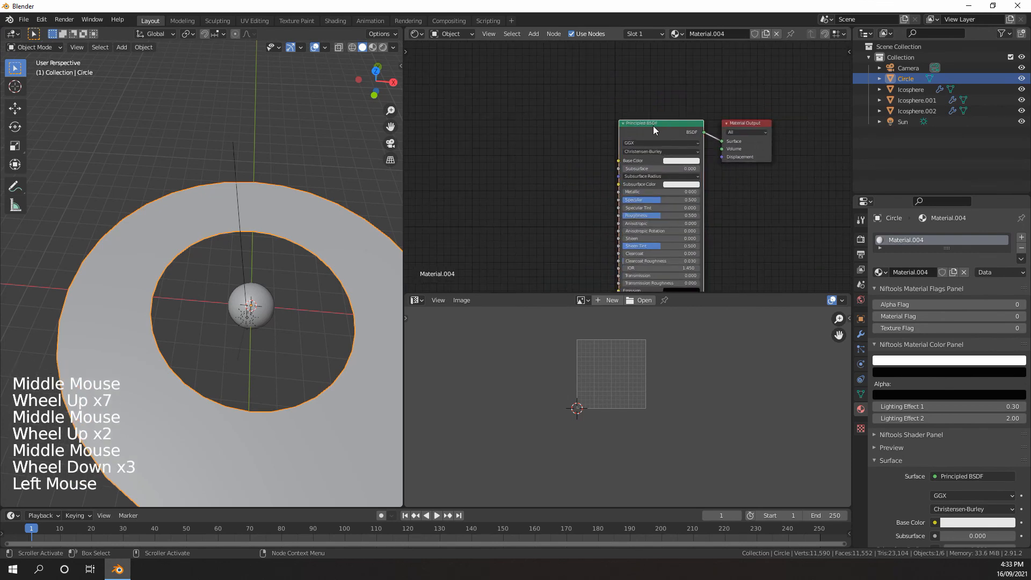
pyautogui.hotkey('ctrl', 't')
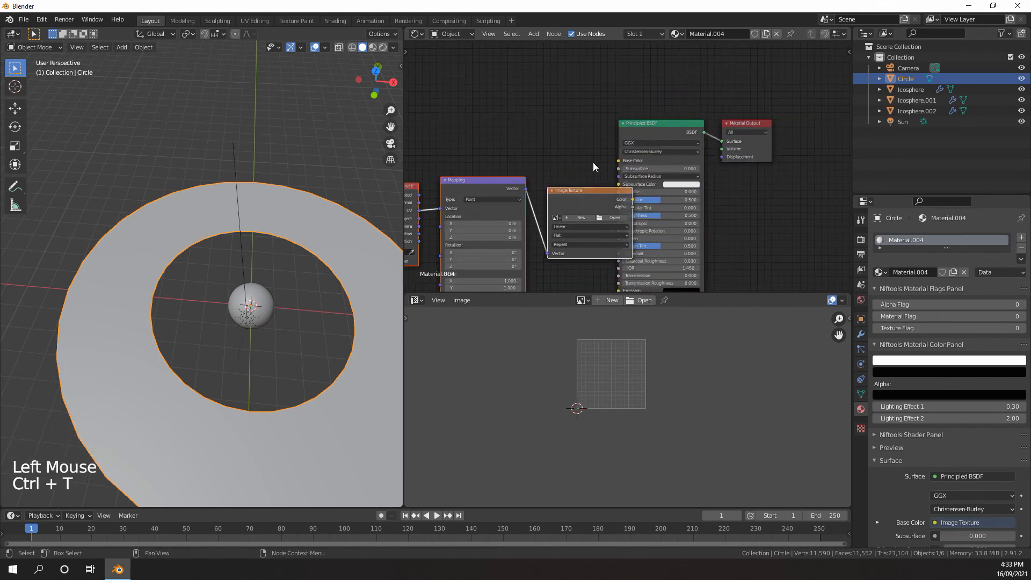
pyautogui.moveTo(593, 162); pyautogui.dragTo(730, 150, button='middle')
pyautogui.press('g')
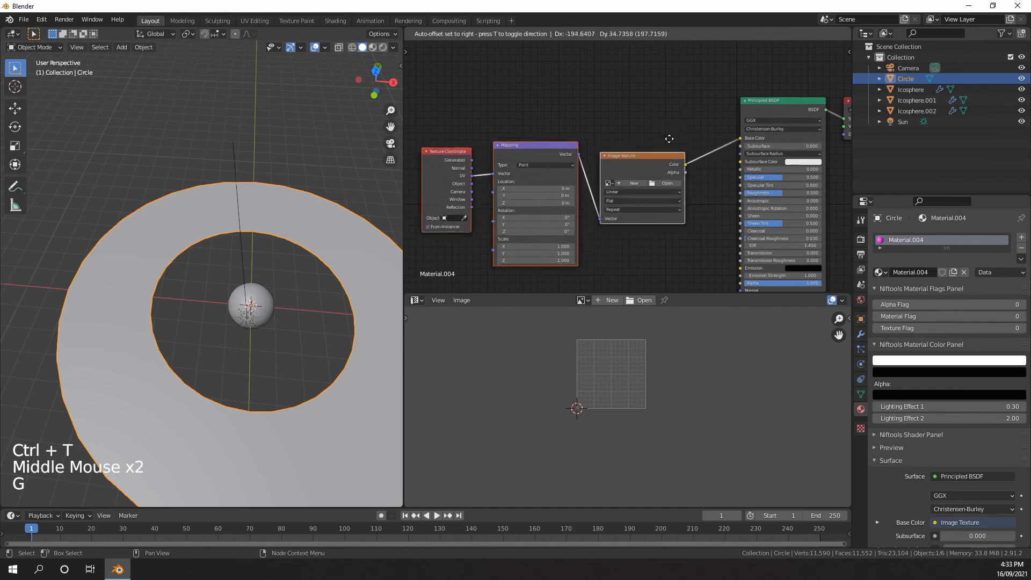
pyautogui.click(676, 130)
# Load 8k_saturn_ring_alpha_solarsysscope.png into the Image Texture node
pyautogui.moveTo(676, 130); pyautogui.dragTo(740, 130, button='middle')
pyautogui.scroll(5, 655, 166)
pyautogui.moveTo(737, 174); pyautogui.dragTo(646, 161, button='middle')
pyautogui.scroll(2, 647, 161)
pyautogui.moveTo(646, 161); pyautogui.dragTo(638, 157, button='middle')
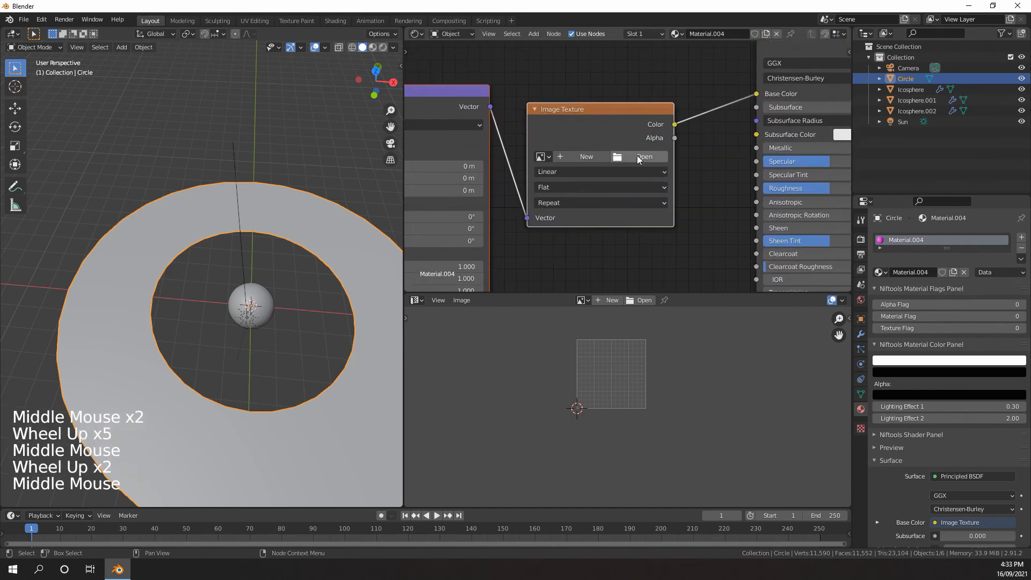
pyautogui.click(639, 157)
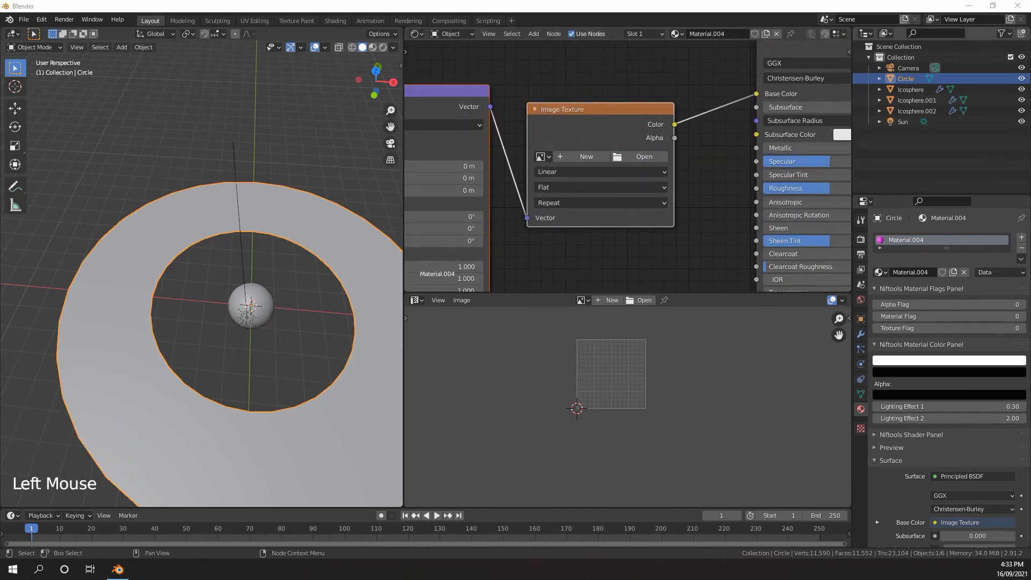
pyautogui.doubleClick(491, 146)
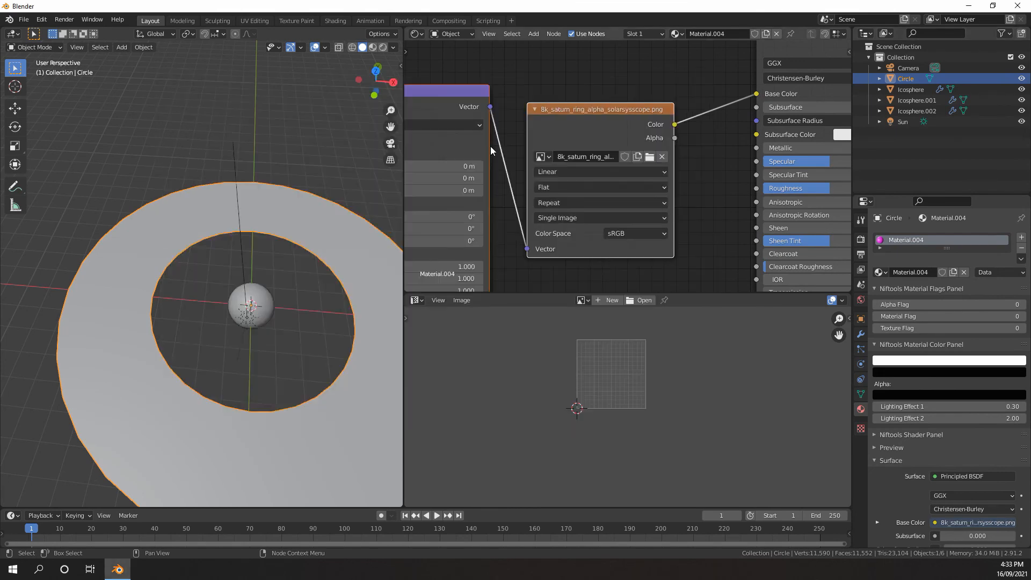
# Switch the 3D viewport to rendered shading to preview the textured ring
pyautogui.scroll(-5, 556, 180)
pyautogui.moveTo(557, 180); pyautogui.dragTo(537, 161, button='middle')
pyautogui.moveTo(537, 161); pyautogui.dragTo(521, 156, button='middle')
pyautogui.scroll(-3, 521, 156)
pyautogui.scroll(-3, 331, 247)
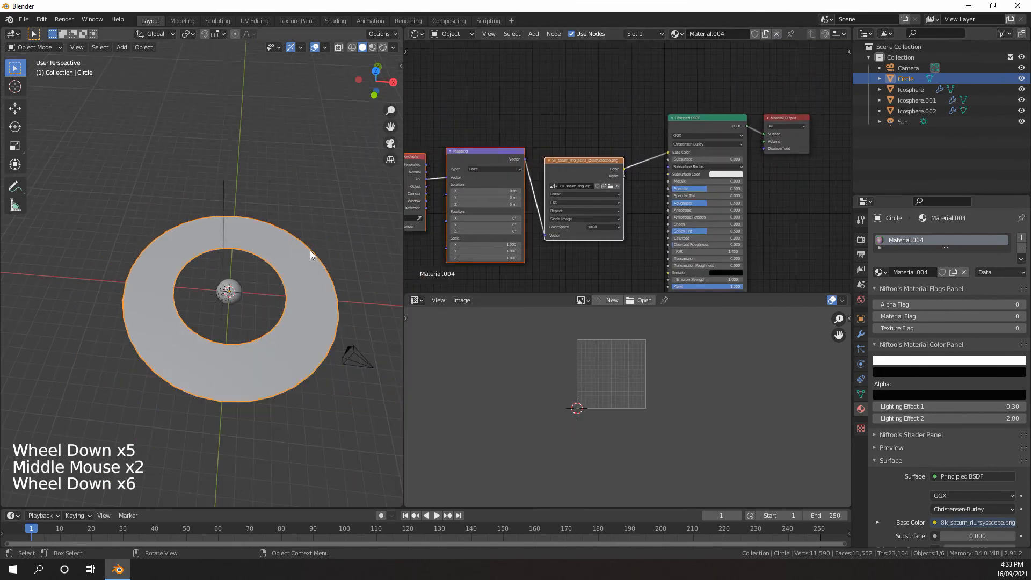
pyautogui.keyDown('shift'); pyautogui.moveTo(310, 250); pyautogui.dragTo(269, 241, button='middle'); pyautogui.keyUp('shift')
pyautogui.press('z')
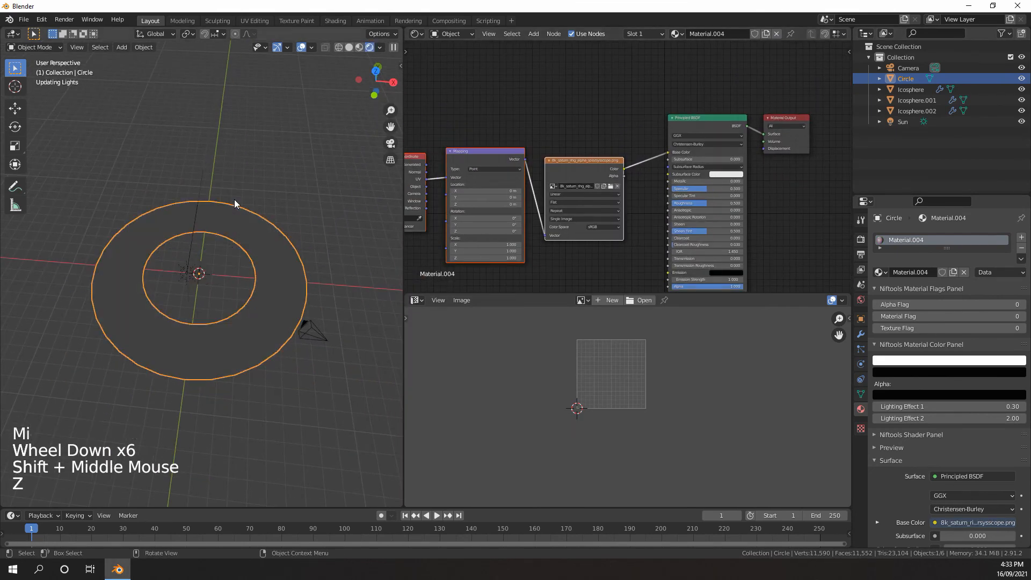
pyautogui.scroll(3, 234, 241)
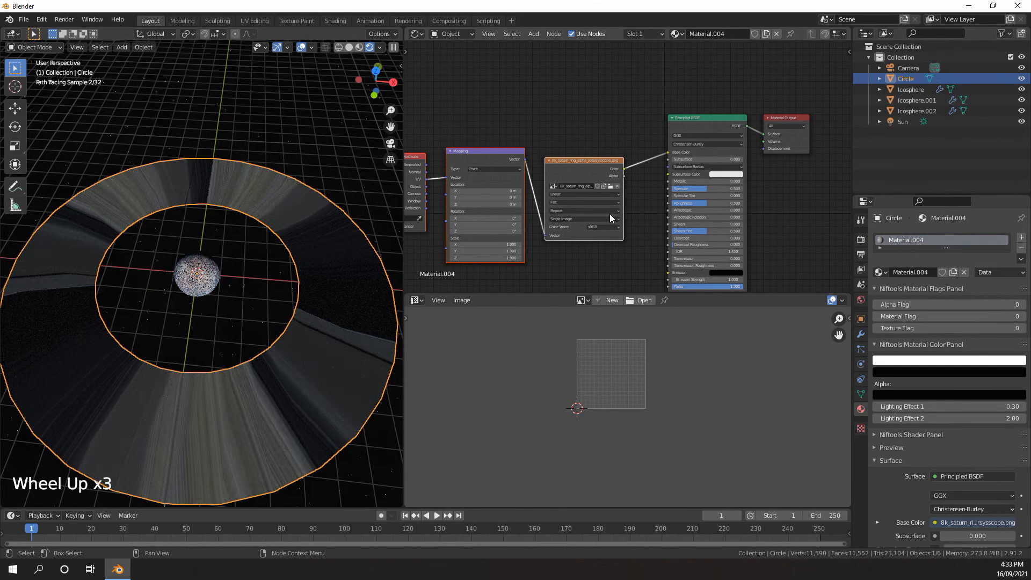
# Enter Edit Mode on the ring so its UV strip is laid over the ring texture
pyautogui.moveTo(543, 211); pyautogui.dragTo(643, 205, button='middle')
pyautogui.scroll(5, 642, 205)
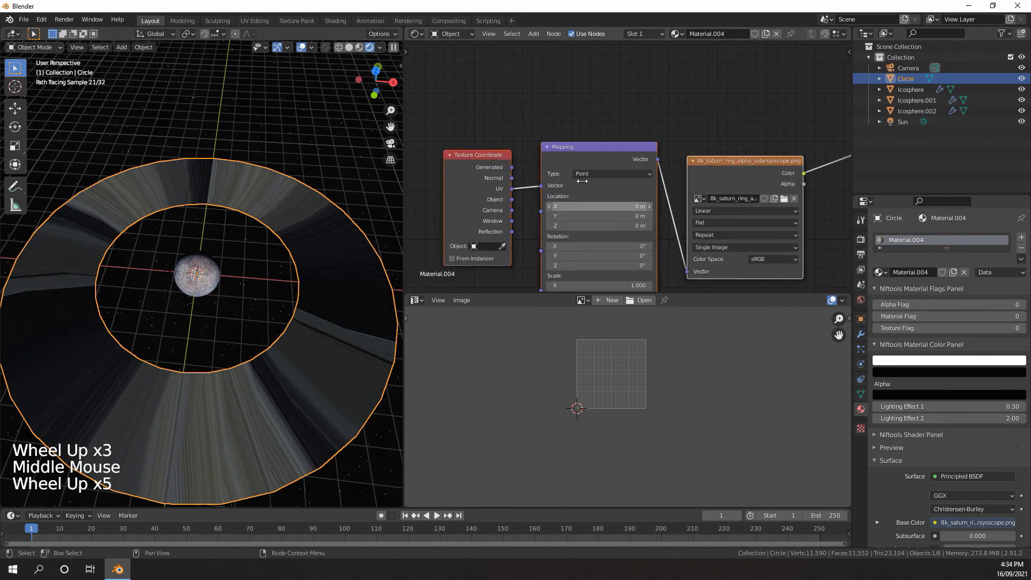
pyautogui.moveTo(483, 185); pyautogui.dragTo(481, 134, button='middle')
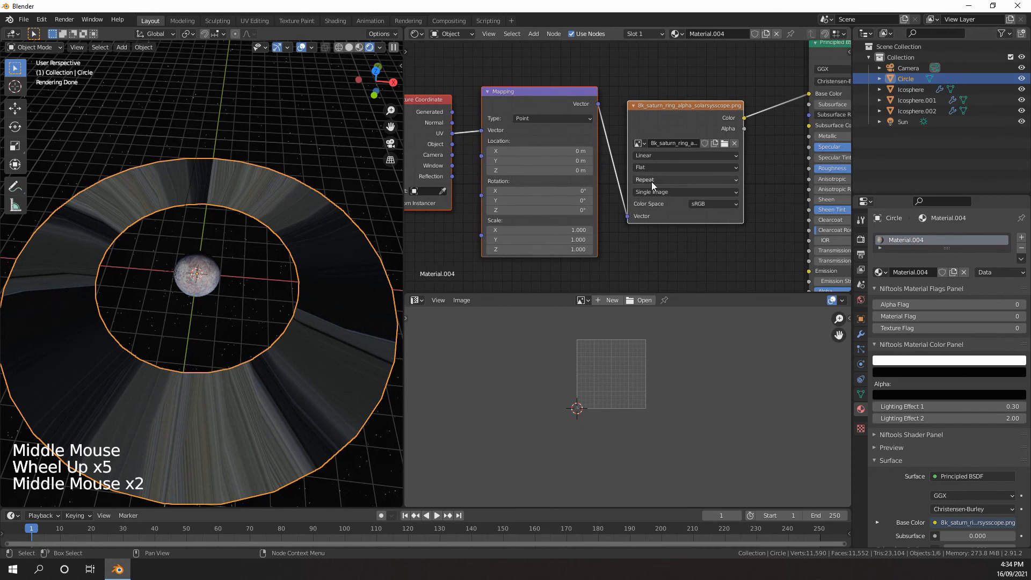
pyautogui.moveTo(645, 169); pyautogui.dragTo(621, 188, button='middle')
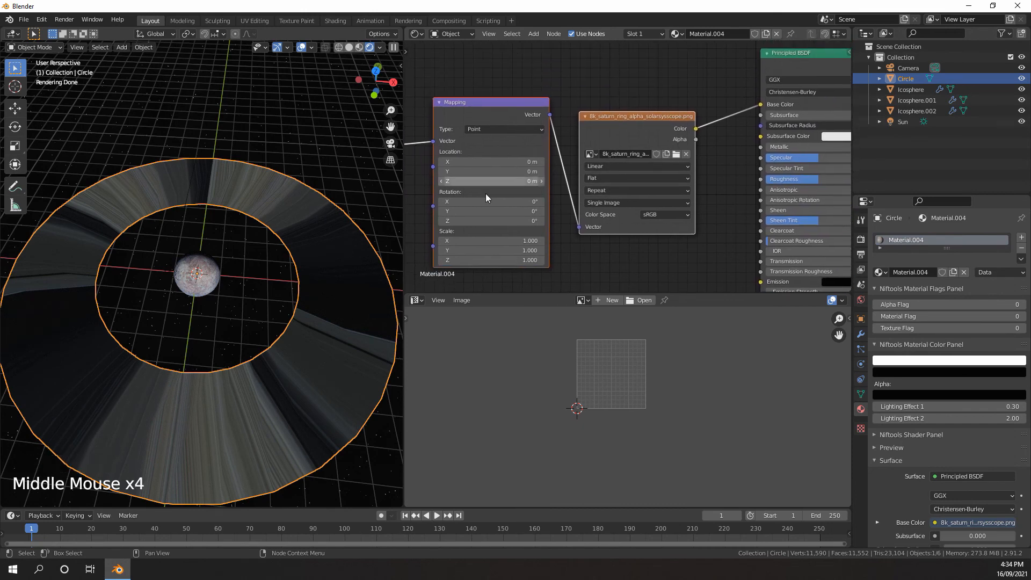
pyautogui.click(305, 202)
pyautogui.press('Tab')
pyautogui.scroll(-7, 601, 369)
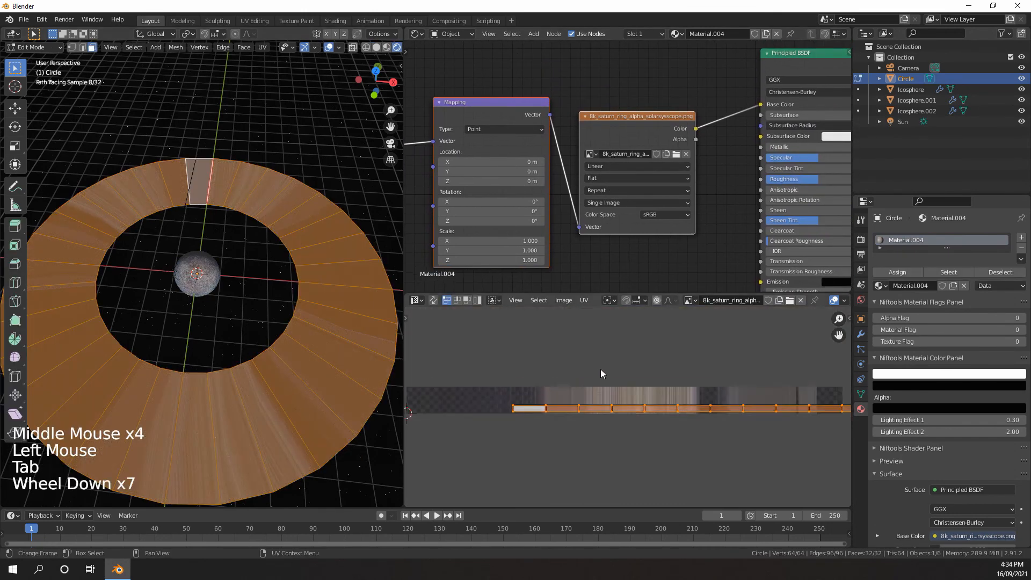
# Select all UVs and move the long strip to centre it over the ring texture image
pyautogui.scroll(-6, 598, 372)
pyautogui.scroll(7, 599, 372)
pyautogui.scroll(-6, 598, 372)
pyautogui.press('a')
pyautogui.scroll(-4, 731, 423)
pyautogui.scroll(5, 756, 425)
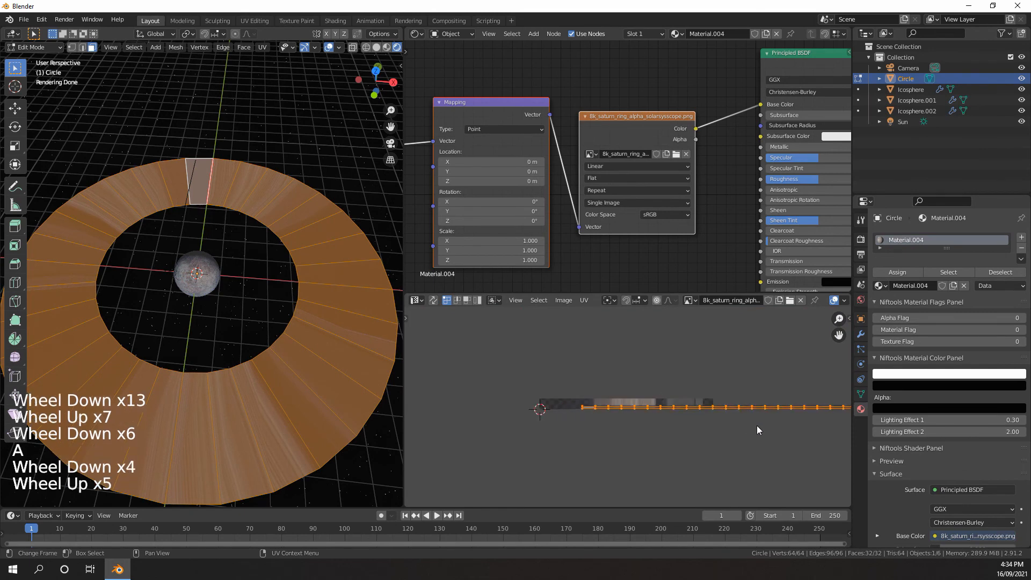
pyautogui.press('g')
pyautogui.click(682, 421)
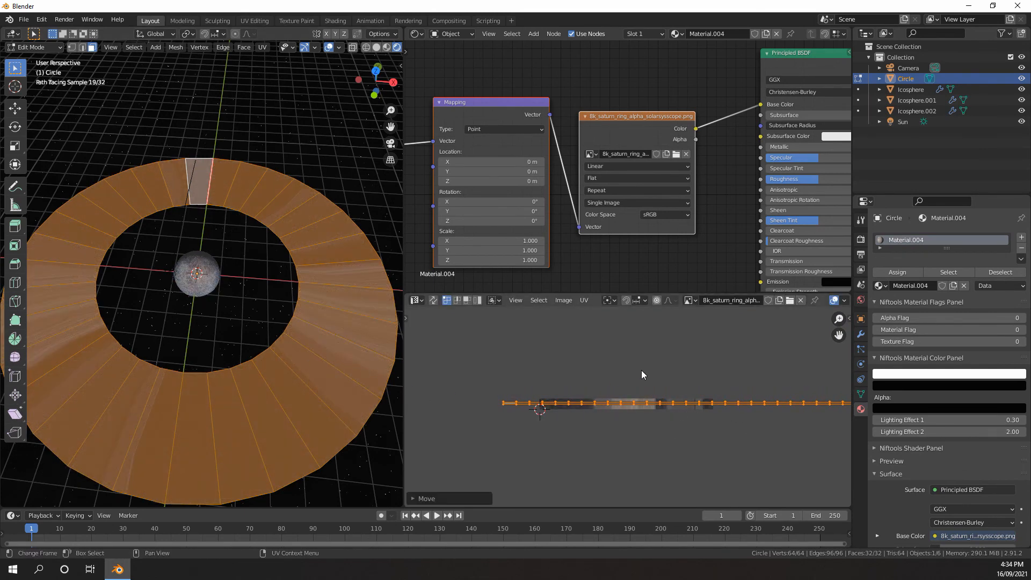
# Rotate the UV strip by 90° and place it upright across the middle of the ring texture
pyautogui.write('r')
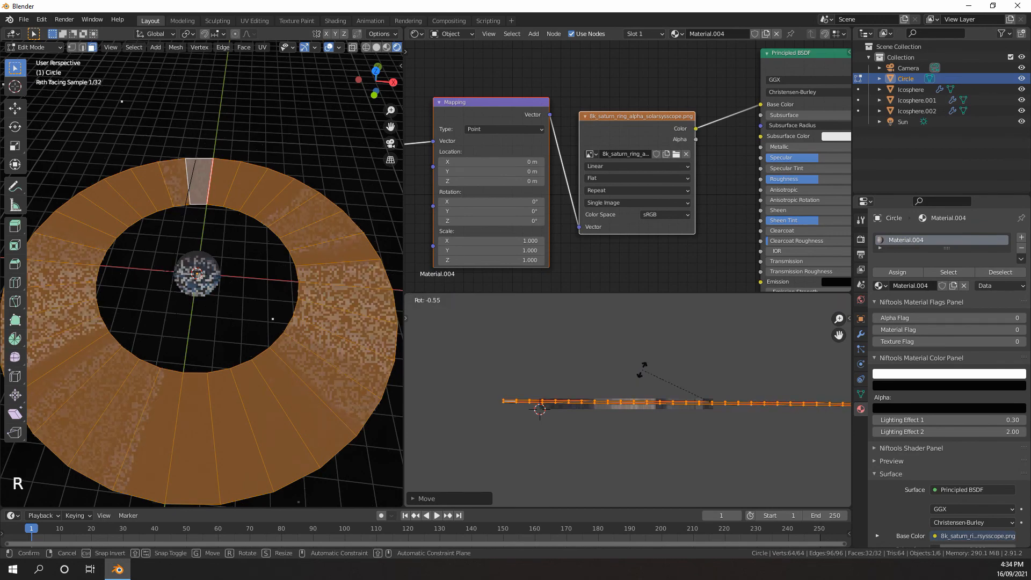
pyautogui.write('90')
pyautogui.press('Return')
pyautogui.press('g')
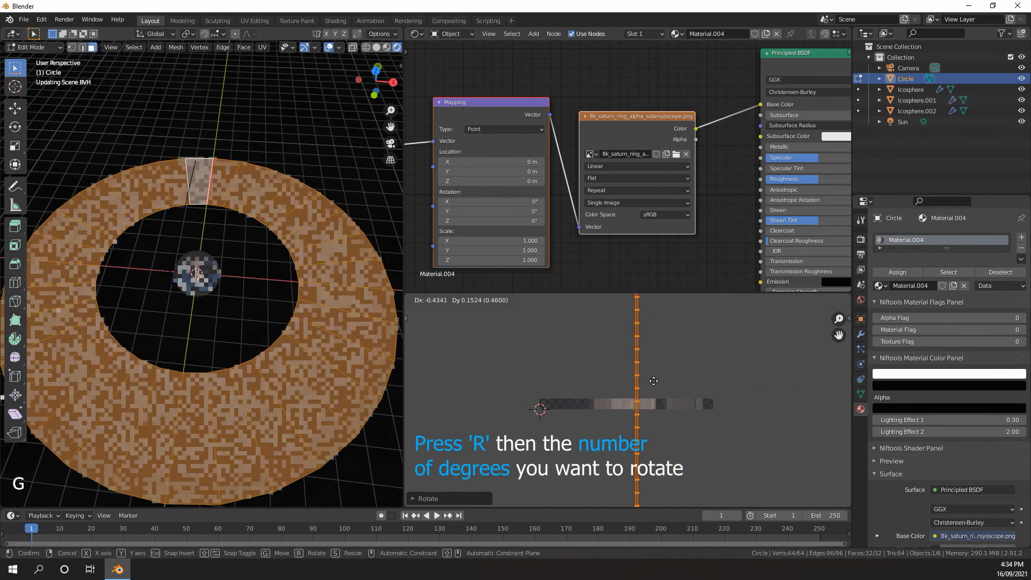
pyautogui.click(638, 375)
pyautogui.moveTo(635, 384); pyautogui.dragTo(624, 374, button='middle')
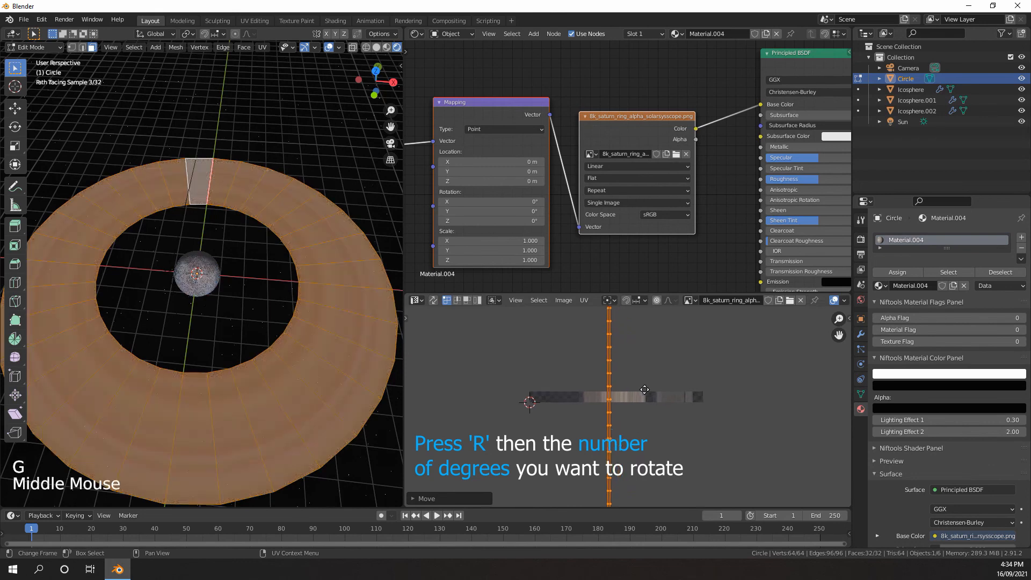
pyautogui.scroll(3, 617, 388)
pyautogui.moveTo(453, 391); pyautogui.dragTo(467, 393, button='middle')
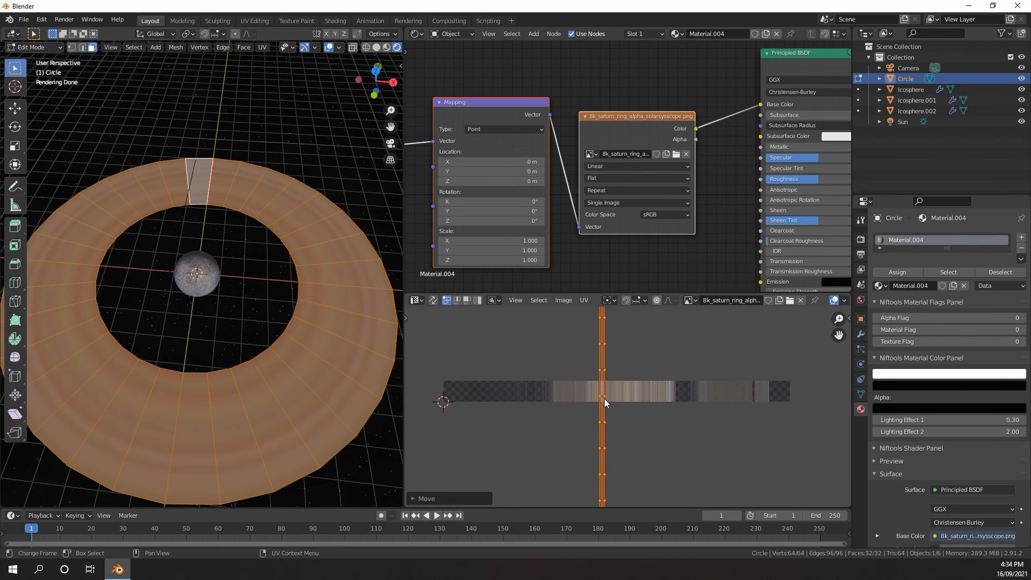
pyautogui.scroll(-3, 605, 402)
pyautogui.press('s')
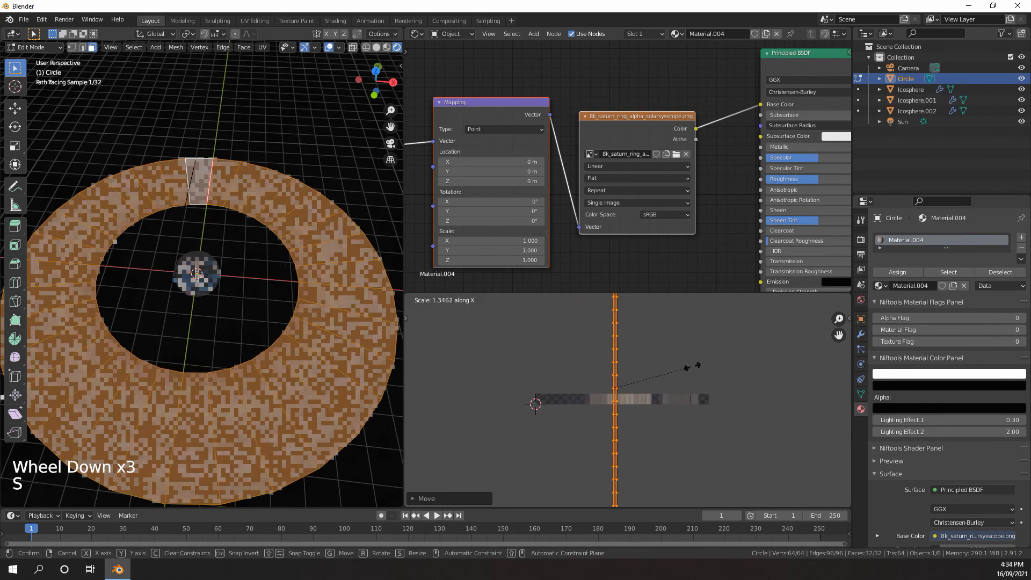
pyautogui.rightClick(665, 442)
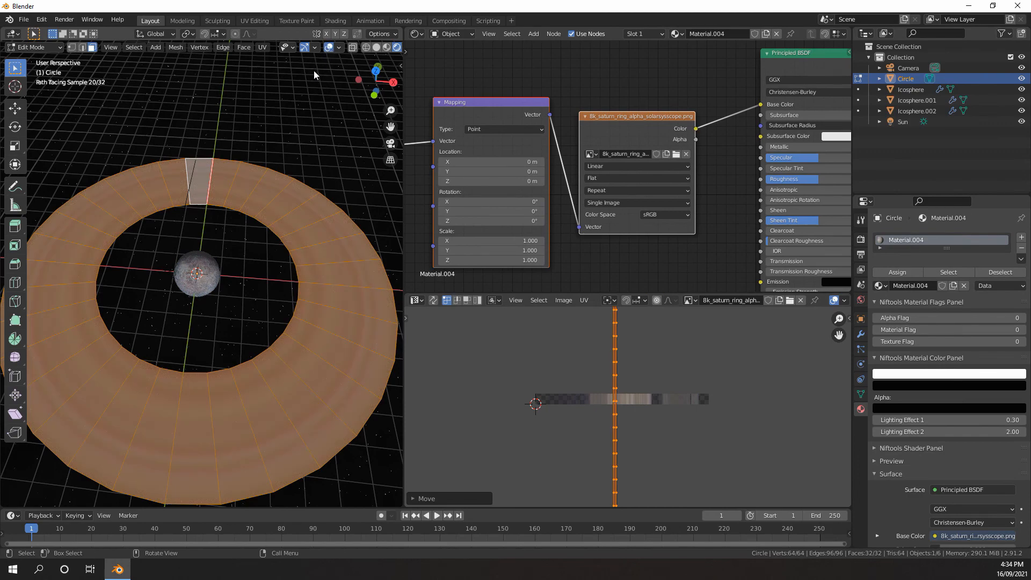
# Hide the viewport overlays and widen the UV strip along X until it spans most of the ring texture
pyautogui.click(328, 47)
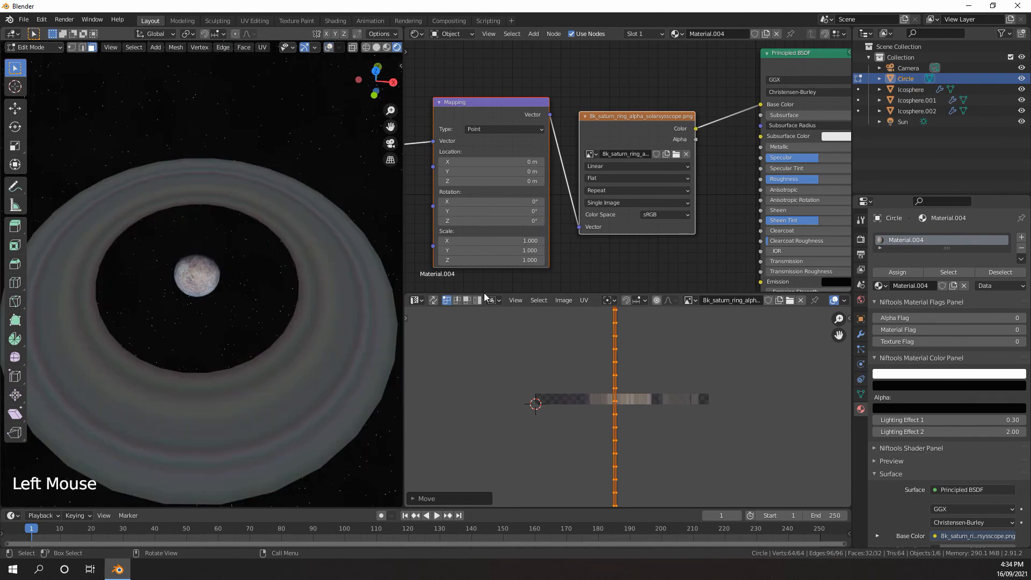
pyautogui.press('s')
pyautogui.press('x')
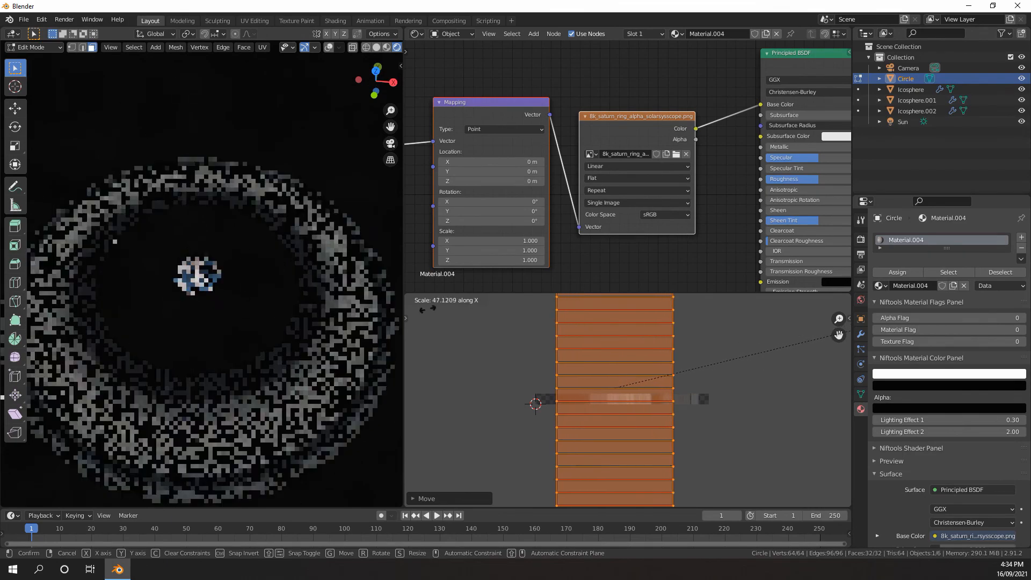
pyautogui.click(507, 310)
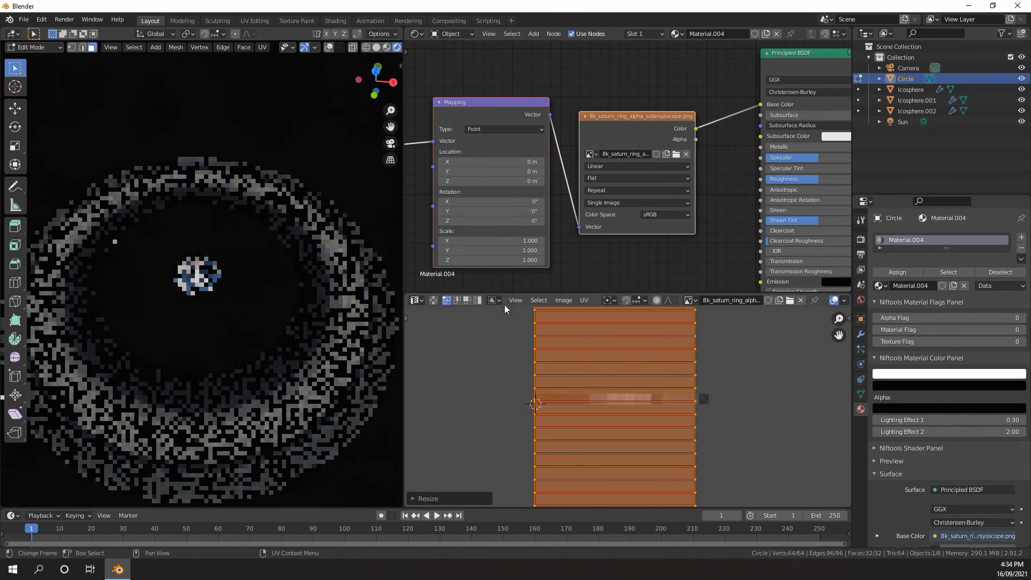
# Move the widened UV strip into line with the ring texture and scale it along X towards the image's full width
pyautogui.scroll(3, 580, 371)
pyautogui.press('g')
pyautogui.click(593, 381)
pyautogui.scroll(-4, 671, 382)
pyautogui.press('s')
pyautogui.press('x')
pyautogui.click(748, 386)
# Fine-tune the UV strip's X scale so its long sides match both ends of the ring texture
pyautogui.scroll(5, 746, 394)
pyautogui.moveTo(702, 397); pyautogui.dragTo(599, 387, button='middle')
pyautogui.scroll(-2, 698, 382)
pyautogui.press('s')
pyautogui.press('x')
pyautogui.click(700, 364)
# Check the UV strip's fit at the texture's edge and return the ring to Object Mode
pyautogui.scroll(7, 663, 399)
pyautogui.scroll(-1, 662, 399)
pyautogui.moveTo(663, 400); pyautogui.dragTo(491, 410, button='middle')
pyautogui.scroll(-3, 491, 410)
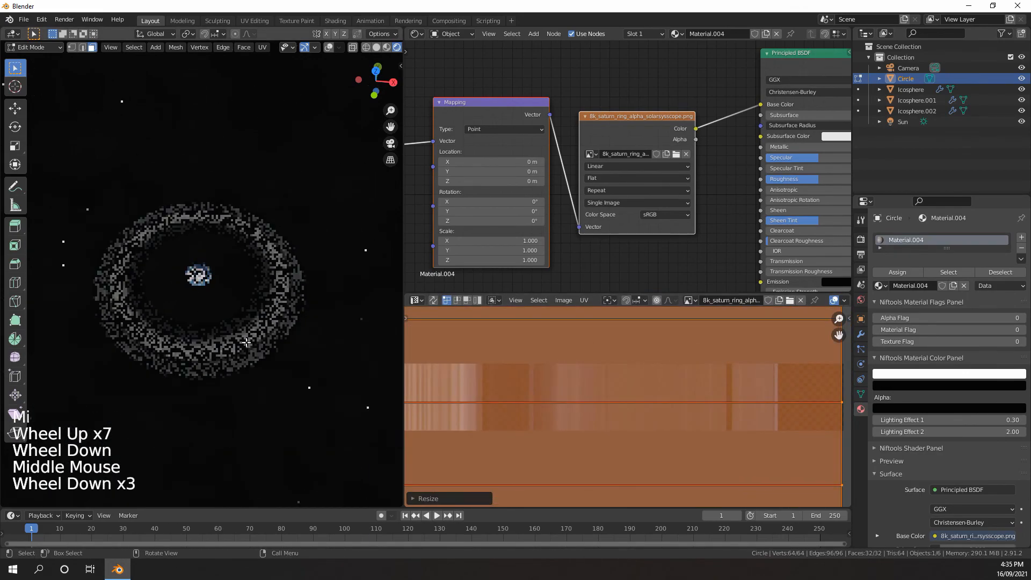
pyautogui.press('Tab')
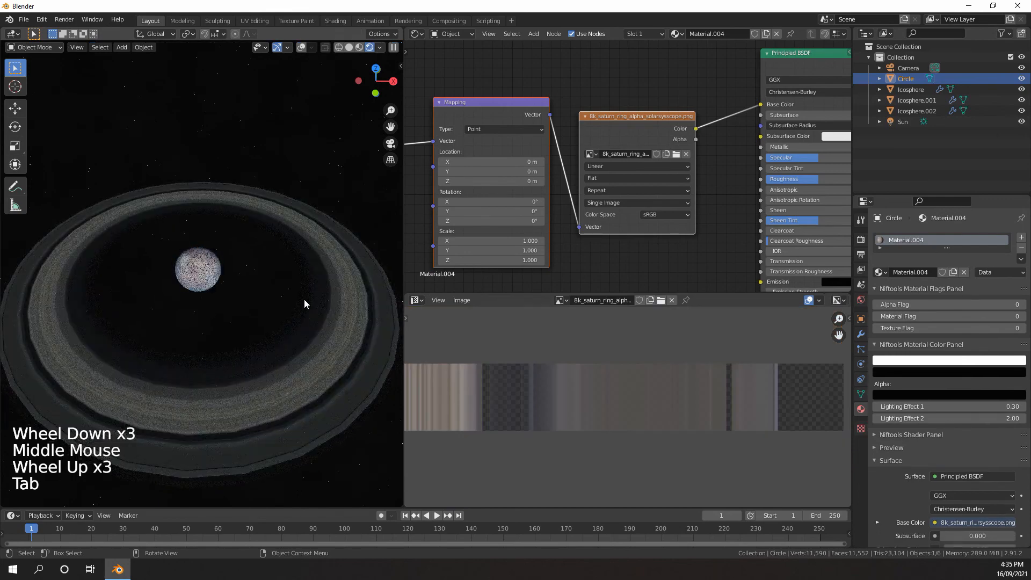
# Return to solid shading with overlays shown and add a Subdivision modifier to the ring with viewport level 2 and render level 4
pyautogui.press('z')
pyautogui.keyDown('shift'); pyautogui.moveTo(332, 291); pyautogui.dragTo(326, 188, button='middle'); pyautogui.keyUp('shift')
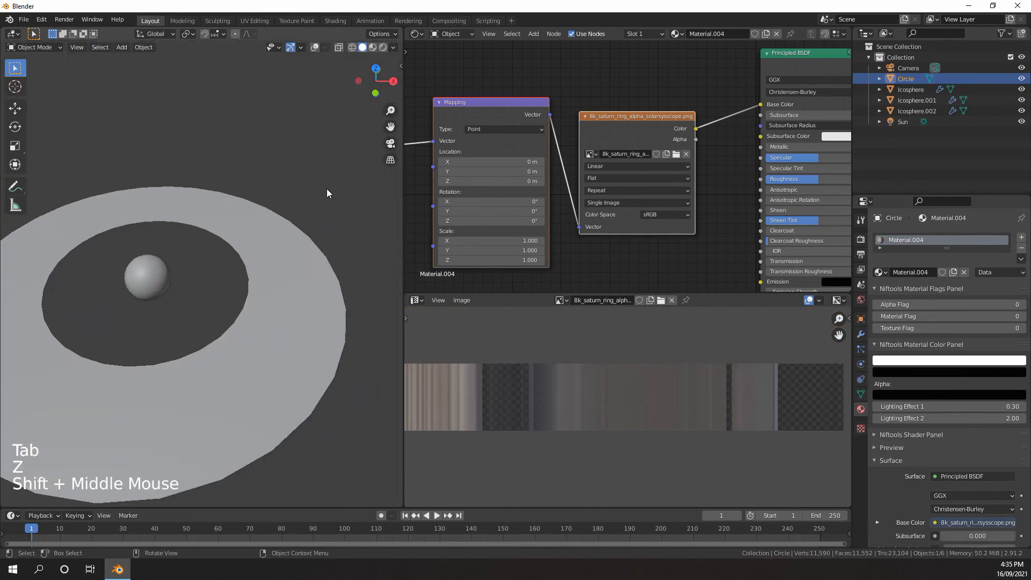
pyautogui.click(315, 47)
pyautogui.scroll(-2, 269, 223)
pyautogui.hotkey('ctrl', '2')
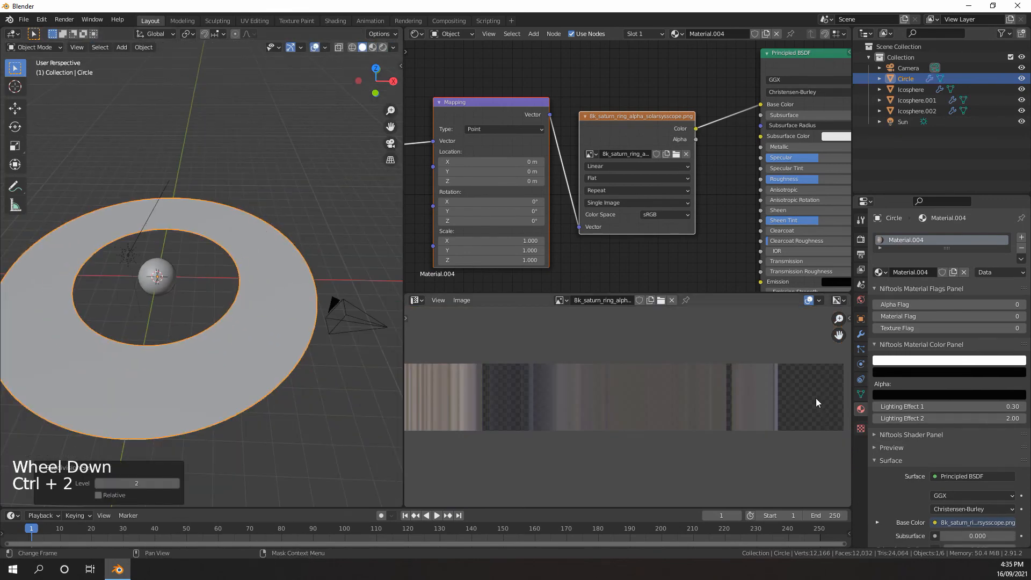
pyautogui.click(862, 334)
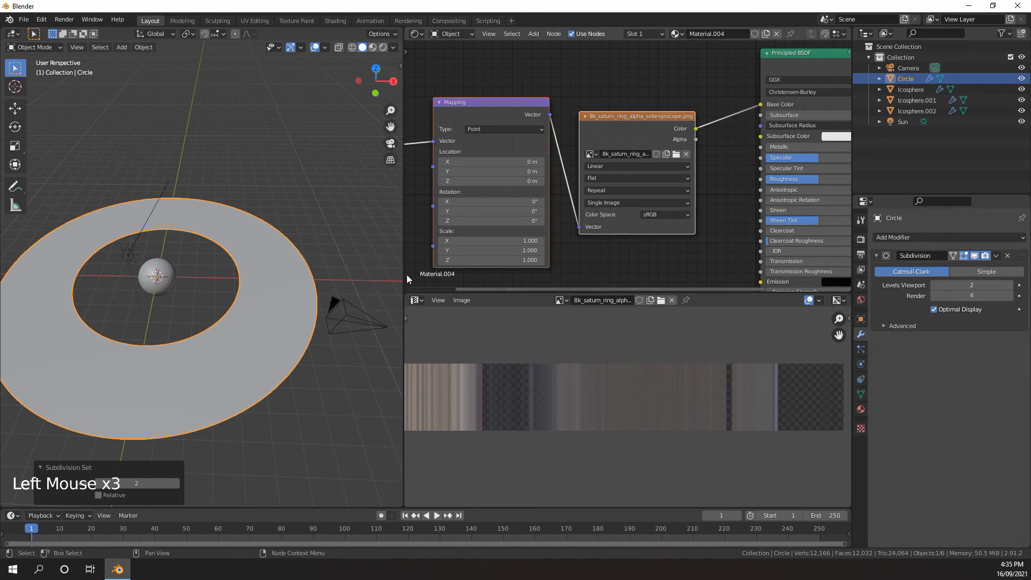
# Connect the Saturn ring image texture's Alpha output to the Principled BSDF's Alpha input
pyautogui.moveTo(400, 278); pyautogui.dragTo(290, 291, button='middle')
pyautogui.scroll(2, 314, 271)
pyautogui.scroll(-4, 302, 282)
pyautogui.scroll(-4, 653, 234)
pyautogui.scroll(-1, 633, 188)
pyautogui.moveTo(653, 234); pyautogui.dragTo(706, 83, button='middle')
pyautogui.scroll(-1, 633, 188)
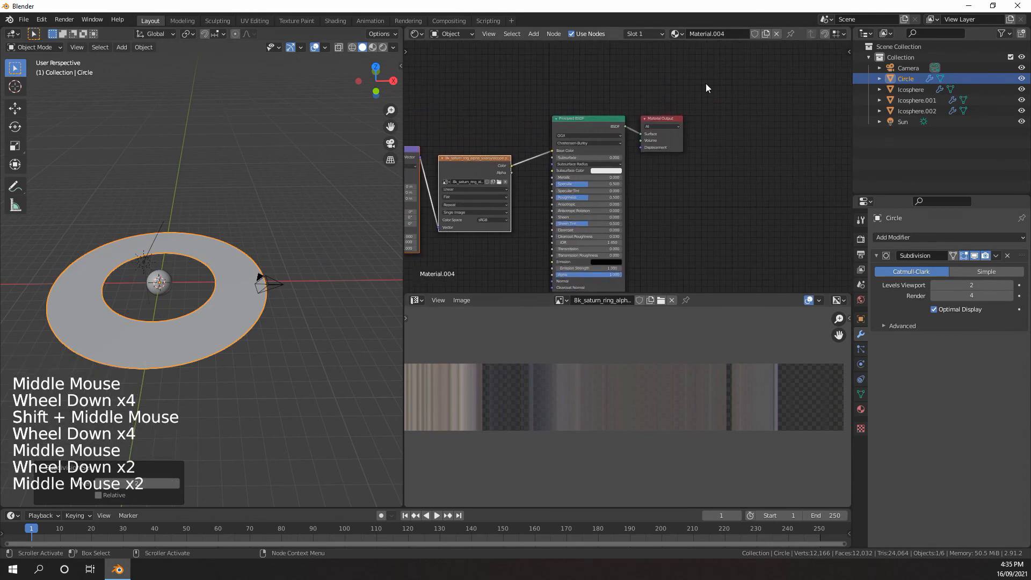
pyautogui.moveTo(706, 83); pyautogui.dragTo(643, 122)
pyautogui.scroll(6, 580, 153)
pyautogui.moveTo(510, 163); pyautogui.dragTo(614, 149, button='middle')
pyautogui.scroll(1, 614, 149)
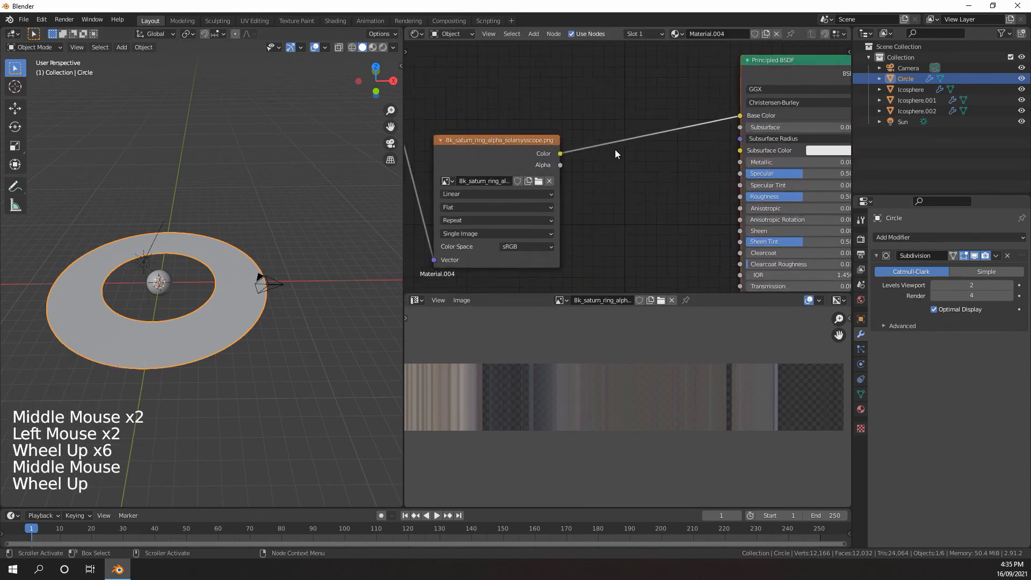
pyautogui.scroll(2, 615, 151)
pyautogui.click(485, 166)
pyautogui.scroll(2, 621, 160)
pyautogui.moveTo(575, 208); pyautogui.dragTo(578, 171, button='middle')
pyautogui.scroll(-2, 620, 160)
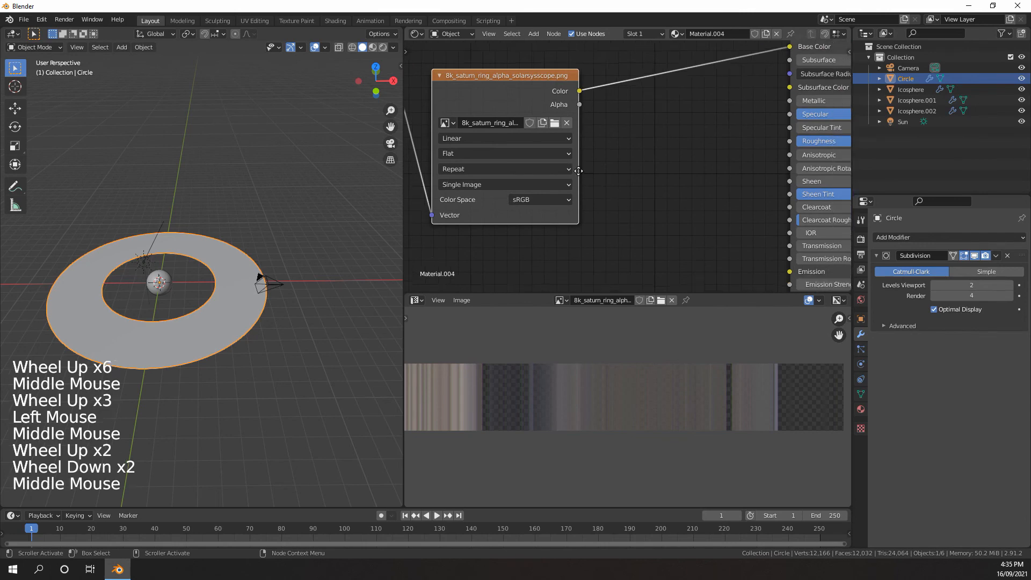
pyautogui.scroll(-2, 517, 74)
pyautogui.click(513, 62)
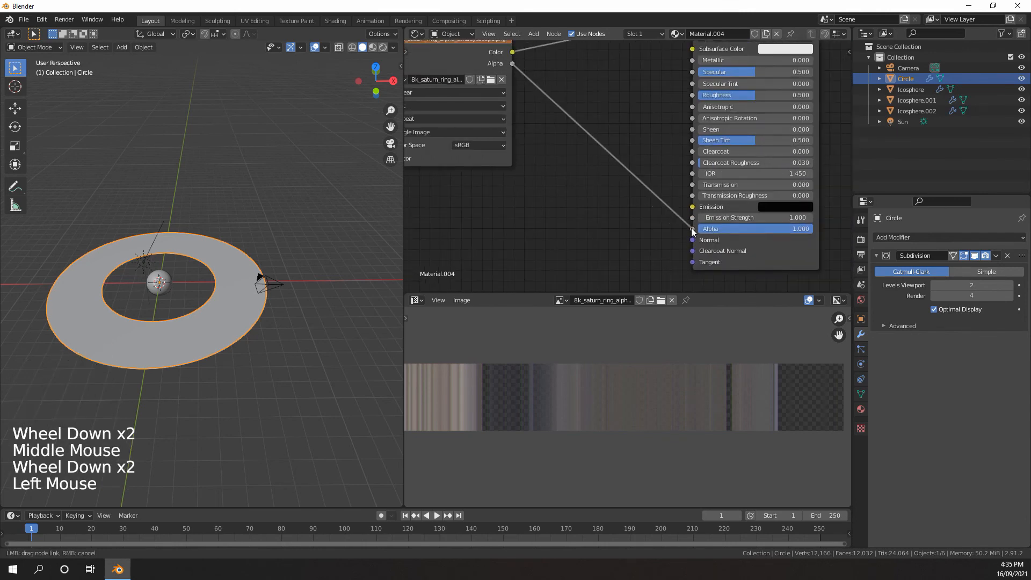
pyautogui.moveTo(693, 230); pyautogui.dragTo(693, 230)
pyautogui.moveTo(693, 229); pyautogui.dragTo(671, 226, button='middle')
pyautogui.scroll(-4, 594, 220)
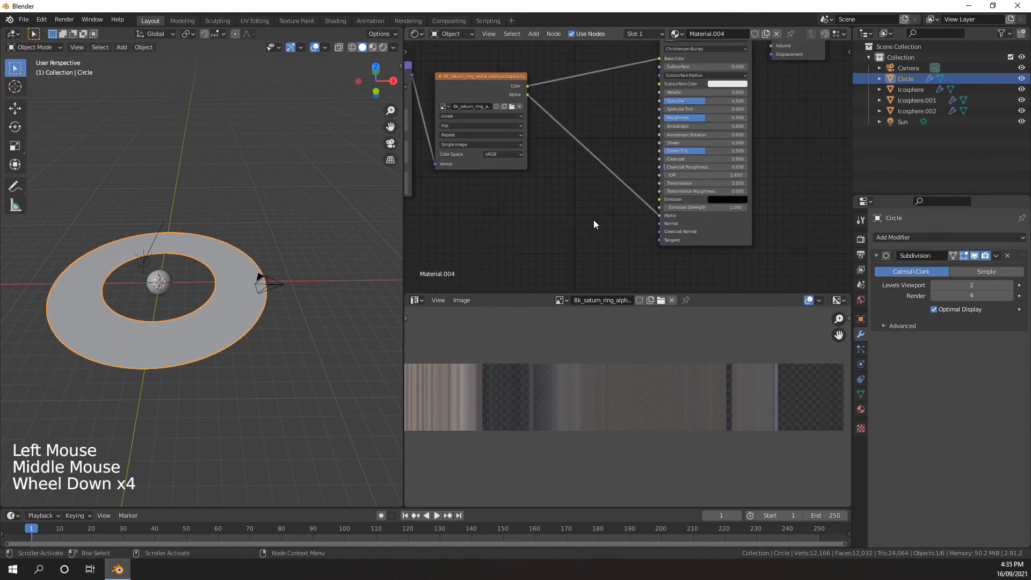
# Examine the ring's bands and transparency in rendered shading, up close and from several angles
pyautogui.press('z')
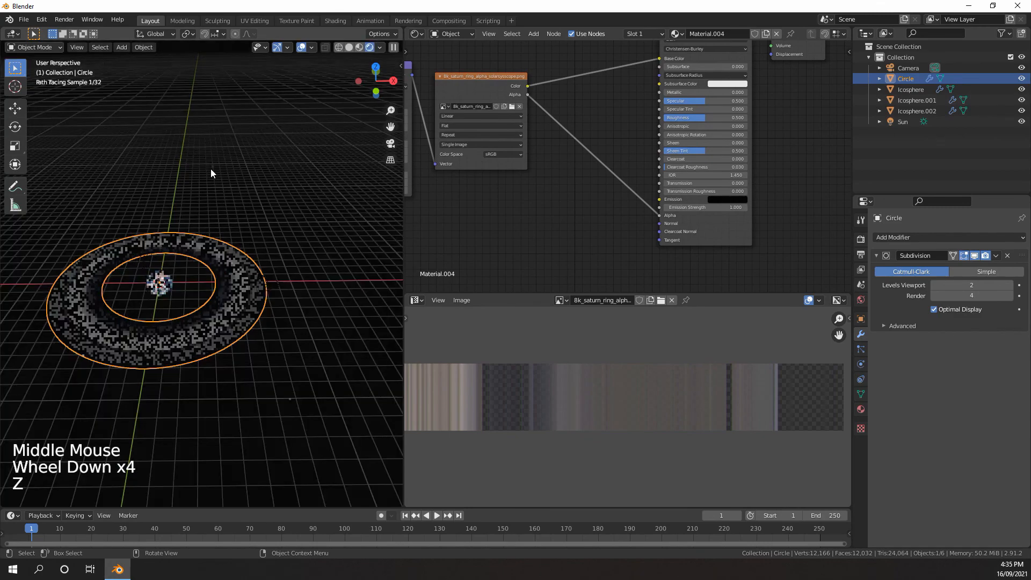
pyautogui.scroll(5, 220, 279)
pyautogui.keyDown('shift'); pyautogui.moveTo(257, 284); pyautogui.dragTo(283, 317, button='middle'); pyautogui.keyUp('shift')
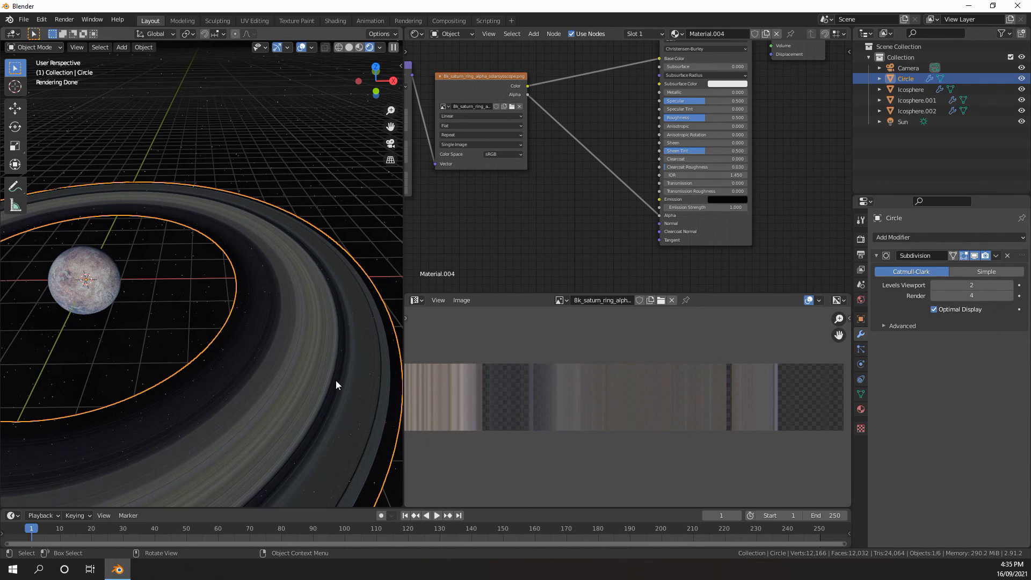
pyautogui.scroll(-4, 204, 303)
pyautogui.moveTo(204, 303); pyautogui.dragTo(227, 301, button='middle')
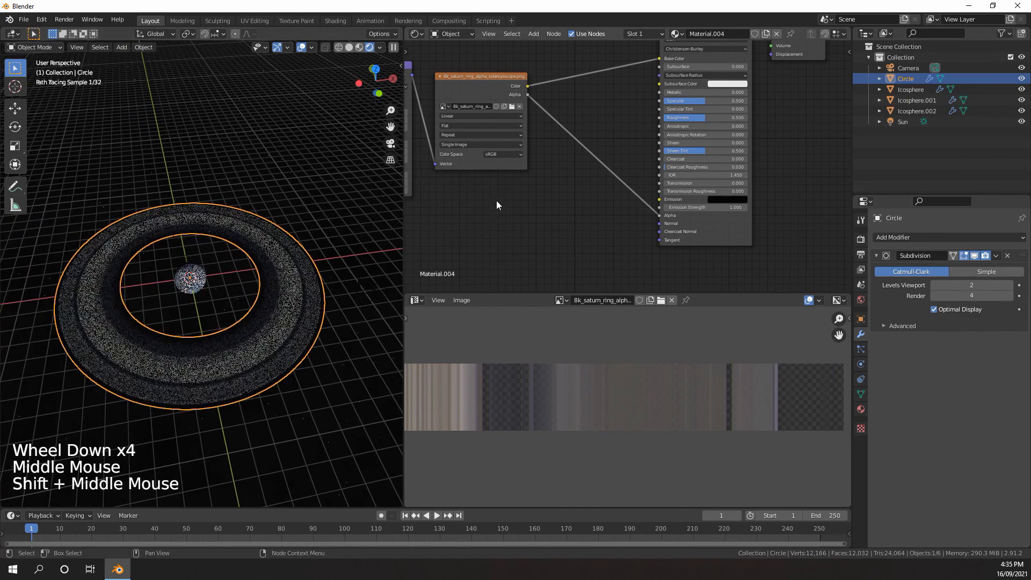
pyautogui.scroll(-4, 496, 201)
pyautogui.moveTo(496, 201); pyautogui.dragTo(518, 240, button='middle')
pyautogui.click(302, 49)
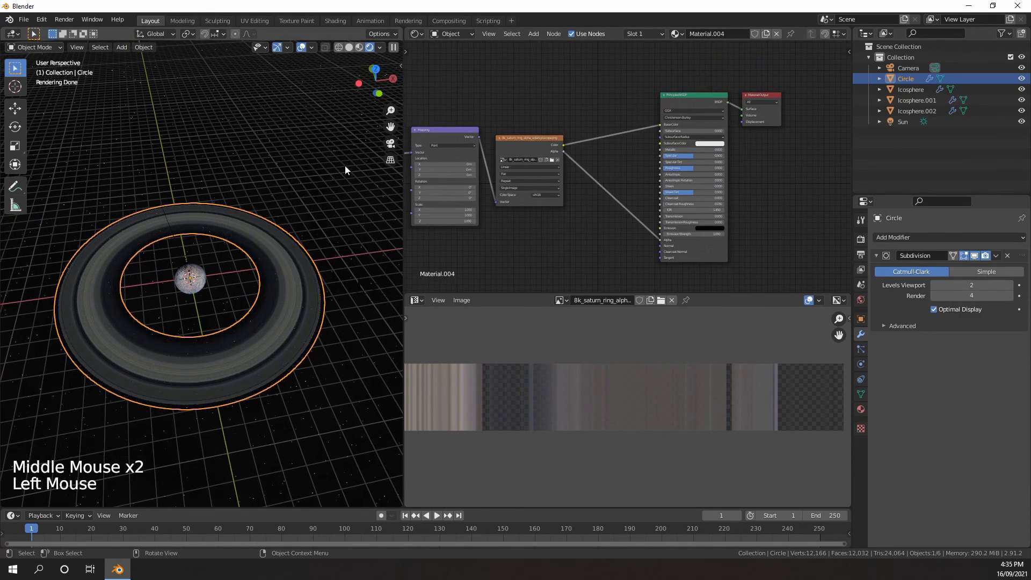
pyautogui.scroll(-1, 269, 250)
pyautogui.moveTo(269, 250)
pyautogui.mouseDown(button='middle')
pyautogui.moveTo(218, 206)
pyautogui.moveTo(228, 242)
pyautogui.mouseUp(button='middle')
pyautogui.scroll(2, 219, 219)
pyautogui.scroll(1, 219, 220)
pyautogui.moveTo(229, 242); pyautogui.dragTo(238, 260, button='middle')
pyautogui.moveTo(322, 285); pyautogui.dragTo(332, 293, button='middle')
pyautogui.moveTo(333, 293); pyautogui.dragTo(340, 298, button='middle')
pyautogui.moveTo(300, 328); pyautogui.dragTo(273, 347, button='middle')
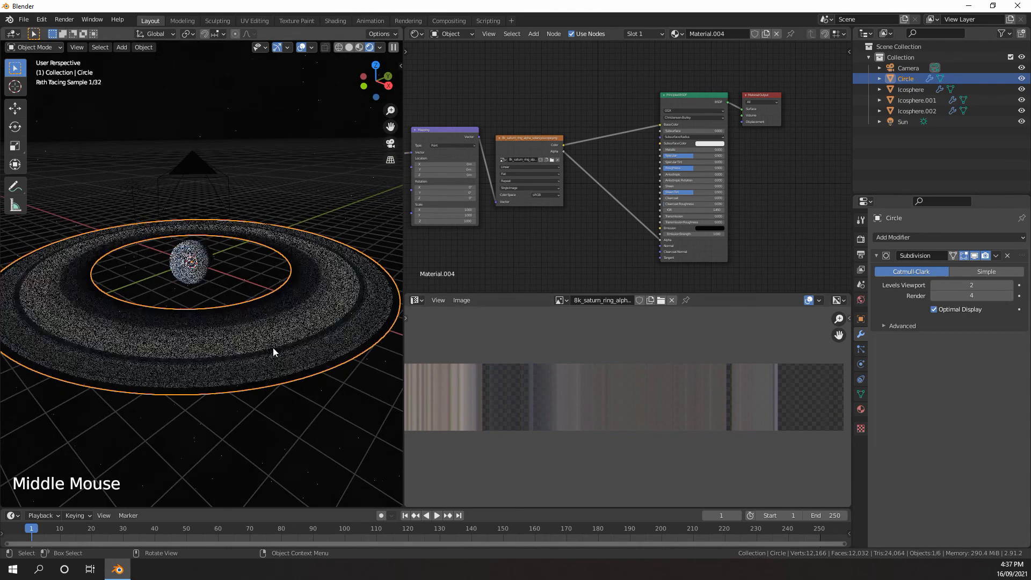
# Return the viewport to solid shading and select the ring
pyautogui.press('z')
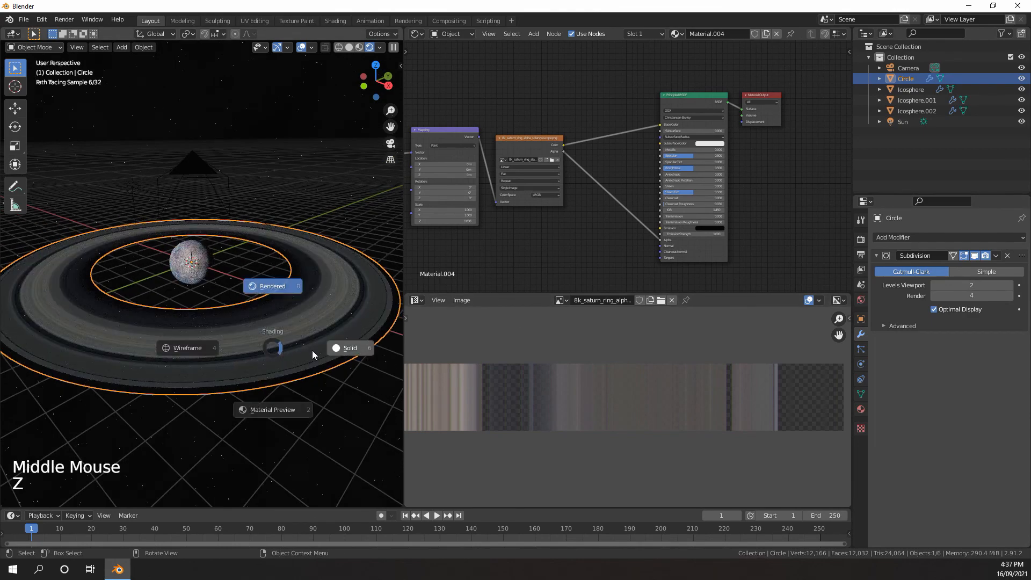
pyautogui.click(343, 349)
pyautogui.scroll(-1, 305, 318)
pyautogui.moveTo(301, 304)
pyautogui.mouseDown(button='middle')
pyautogui.moveTo(303, 316)
pyautogui.moveTo(290, 306)
pyautogui.mouseUp(button='middle')
pyautogui.scroll(1, 290, 306)
pyautogui.moveTo(290, 306)
pyautogui.mouseDown(button='middle')
pyautogui.moveTo(278, 298)
pyautogui.moveTo(302, 291)
pyautogui.moveTo(268, 298)
pyautogui.moveTo(246, 285)
pyautogui.moveTo(257, 314)
pyautogui.moveTo(244, 298)
pyautogui.moveTo(283, 321)
pyautogui.moveTo(275, 309)
pyautogui.mouseUp(button='middle')
pyautogui.scroll(1, 279, 298)
pyautogui.scroll(-3, 285, 278)
pyautogui.scroll(3, 269, 298)
pyautogui.keyDown('shift'); pyautogui.moveTo(275, 309); pyautogui.dragTo(272, 285, button='middle'); pyautogui.keyUp('shift')
pyautogui.scroll(-1, 267, 290)
pyautogui.scroll(2, 274, 292)
pyautogui.scroll(-1, 268, 287)
pyautogui.click(265, 289)
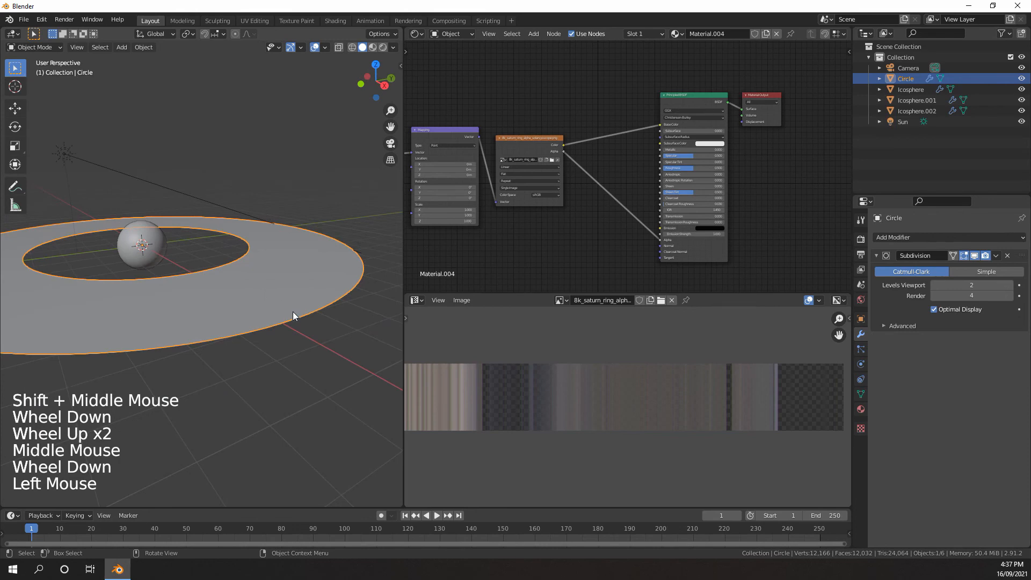
pyautogui.hotkey('ctrl', 'z')
pyautogui.hotkey('ctrl', 'z')
pyautogui.hotkey('ctrl', 'z')
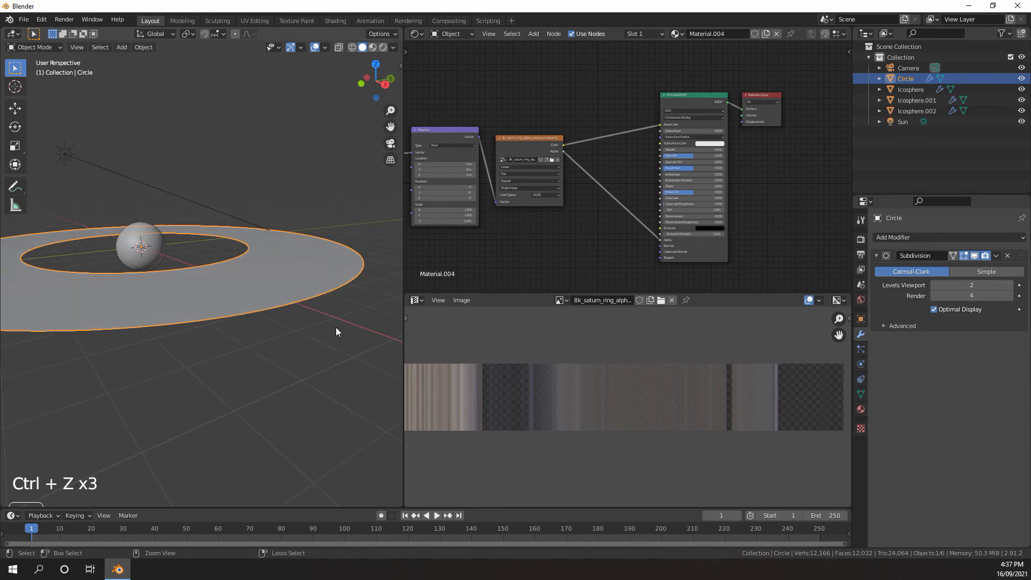
pyautogui.press('g')
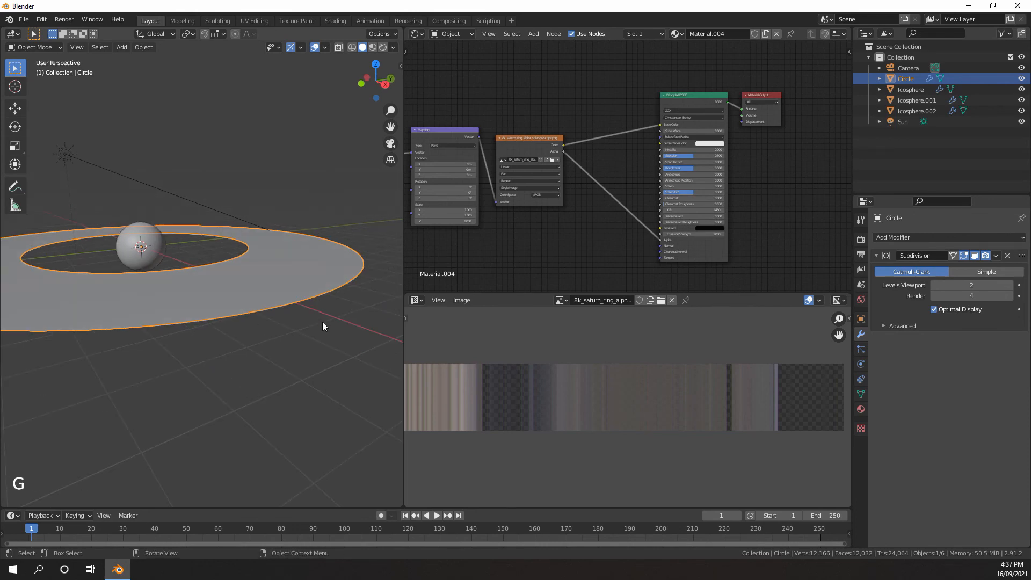
pyautogui.moveTo(322, 321); pyautogui.dragTo(324, 322, button='middle')
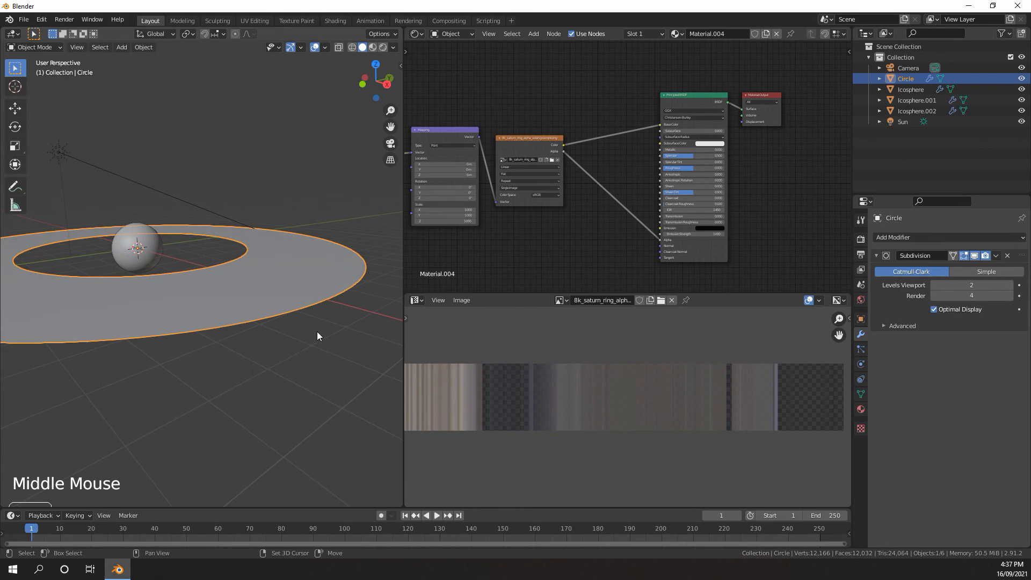
# Duplicate the ring and leave the copy in its original position
pyautogui.hotkey('shift', 'd')
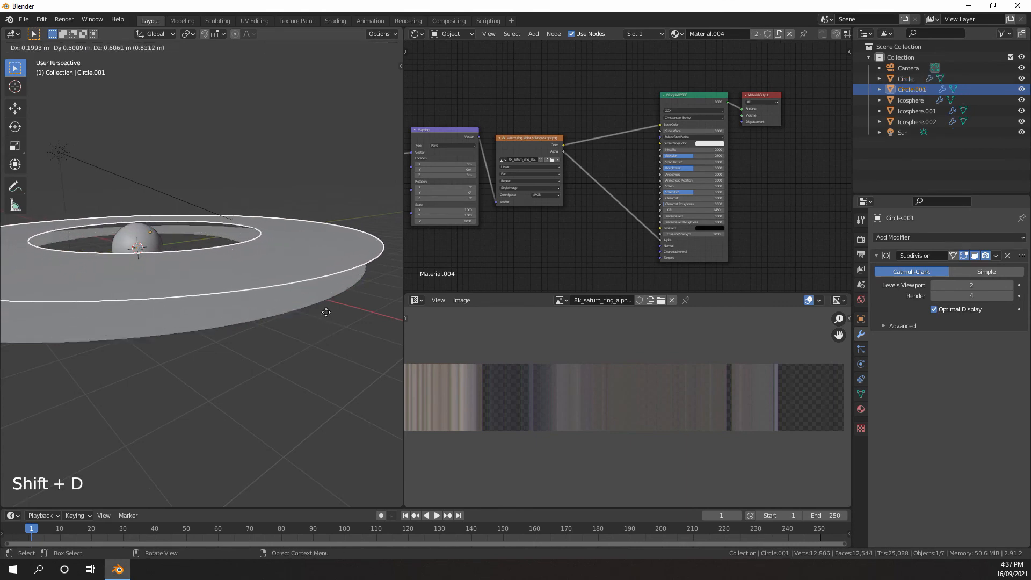
pyautogui.rightClick(319, 311)
pyautogui.moveTo(266, 288); pyautogui.dragTo(297, 288, button='middle')
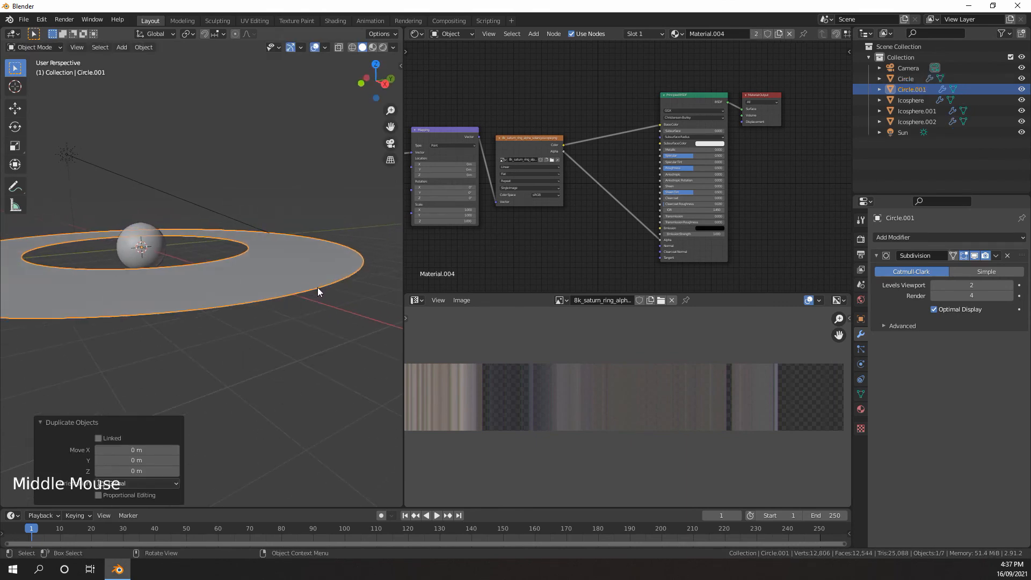
pyautogui.scroll(1, 317, 288)
# Rename the original ring object Circle to "Rings" and hide it in the viewport
pyautogui.click(908, 78)
pyautogui.doubleClick(907, 78)
pyautogui.click(939, 73)
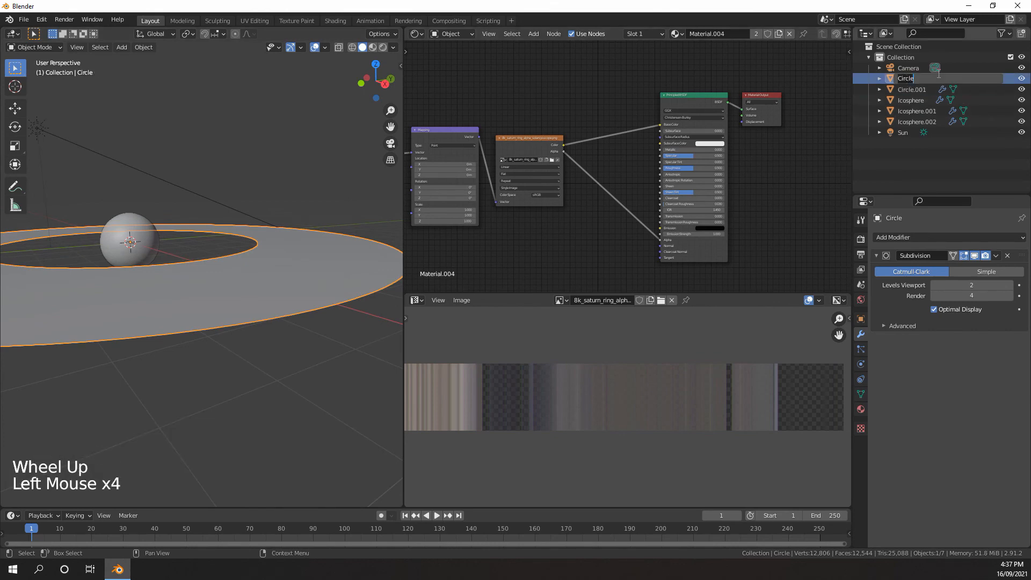
pyautogui.write('Rings')
pyautogui.press('Return')
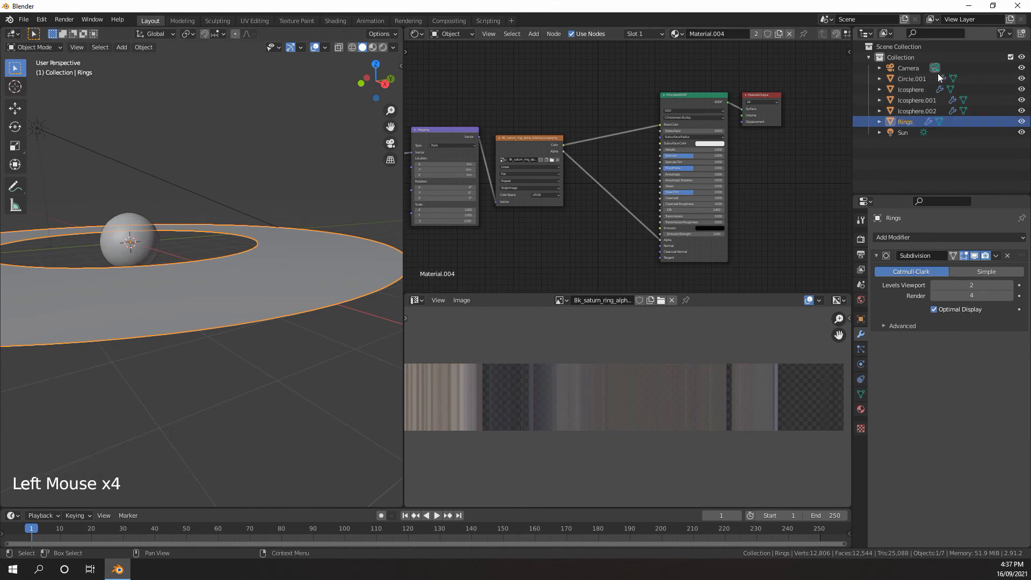
pyautogui.click(1022, 122)
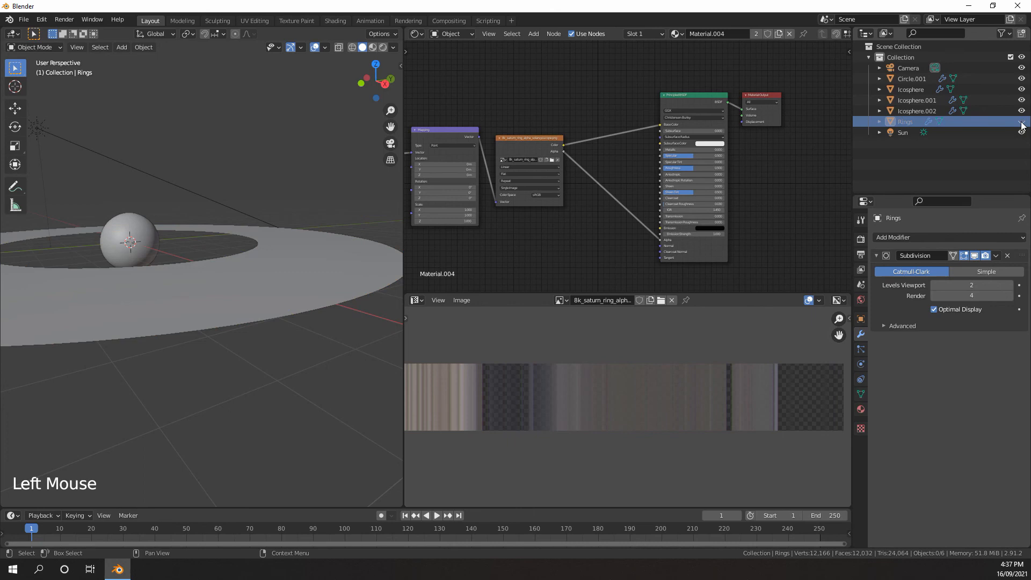
# Rename the three icosphere objects to "Planet", "Clouds" and "Atmosphere"
pyautogui.click(910, 91)
pyautogui.doubleClick(912, 91)
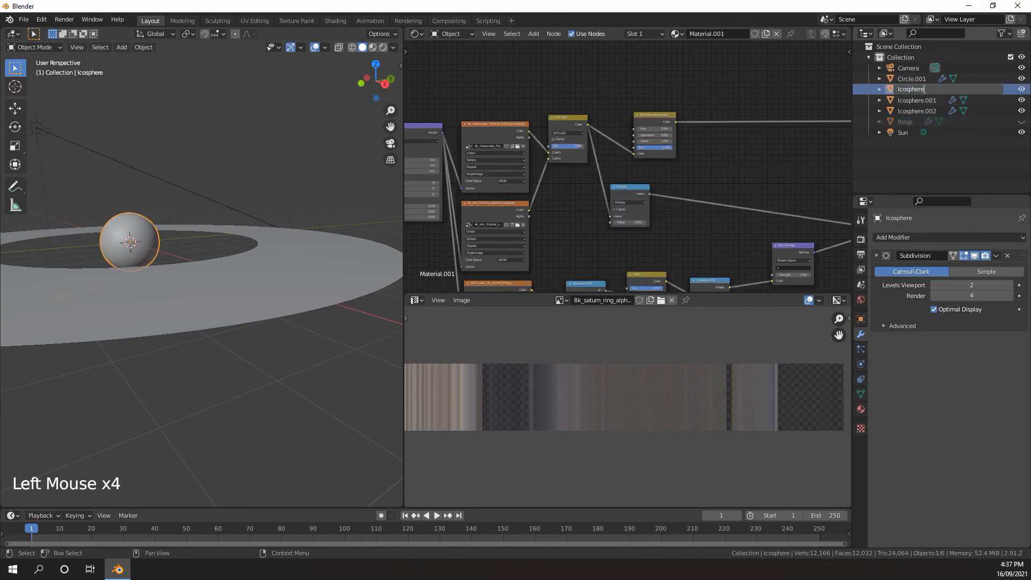
pyautogui.click(925, 91)
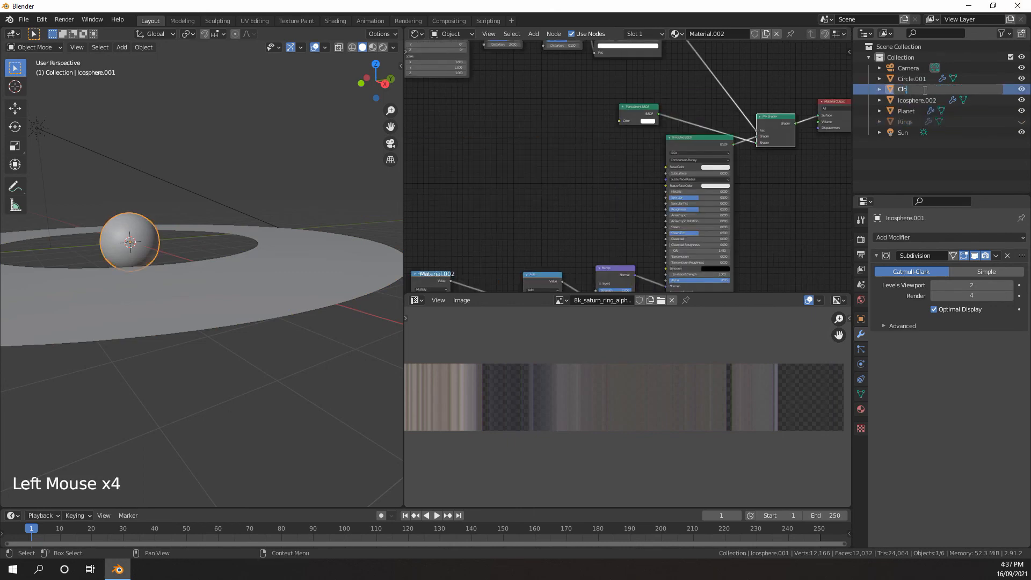
pyautogui.click(908, 102)
pyautogui.write('Atmosphere')
pyautogui.press('Return')
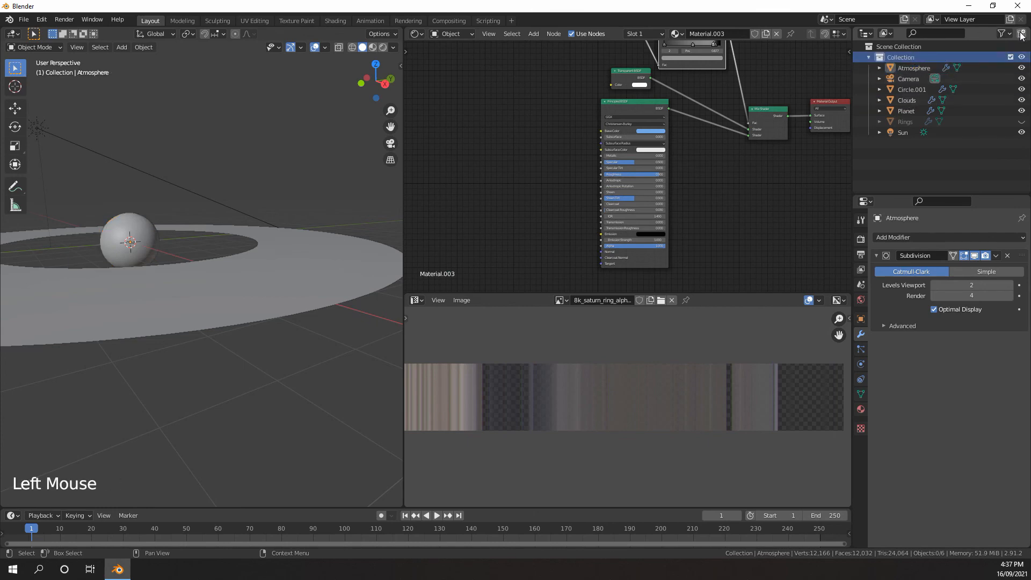
# Create a new collection directly under the Scene Collection and name it "Planet"
pyautogui.click(898, 47)
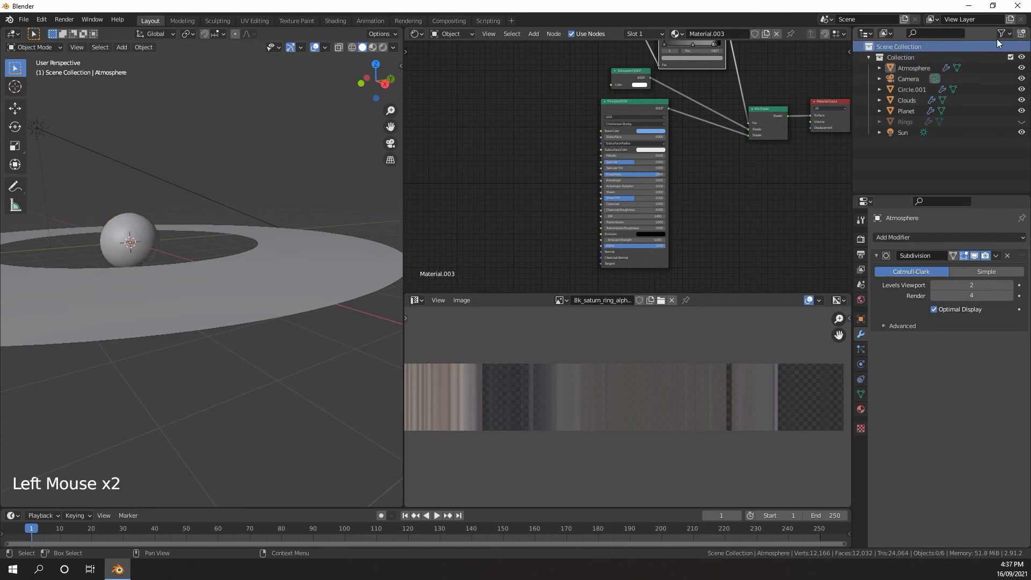
pyautogui.click(1022, 34)
pyautogui.doubleClick(891, 143)
pyautogui.write('Planet')
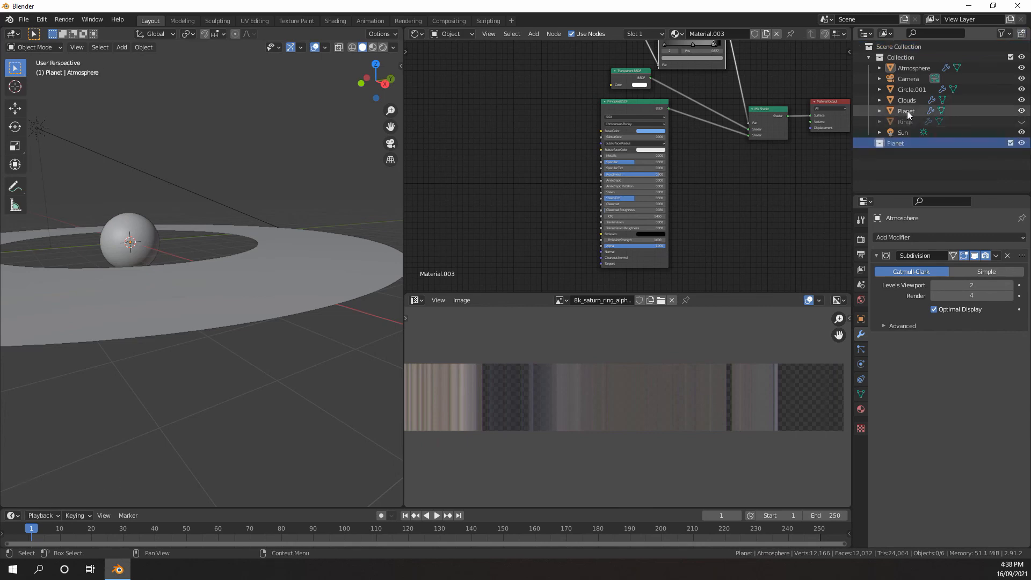
# Move the Atmosphere, Clouds, Planet and Rings objects into the Planet collection
pyautogui.click(907, 111)
pyautogui.keyDown('ctrl'); pyautogui.click(905, 121); pyautogui.keyUp('ctrl')
pyautogui.keyDown('ctrl'); pyautogui.click(913, 90); pyautogui.keyUp('ctrl')
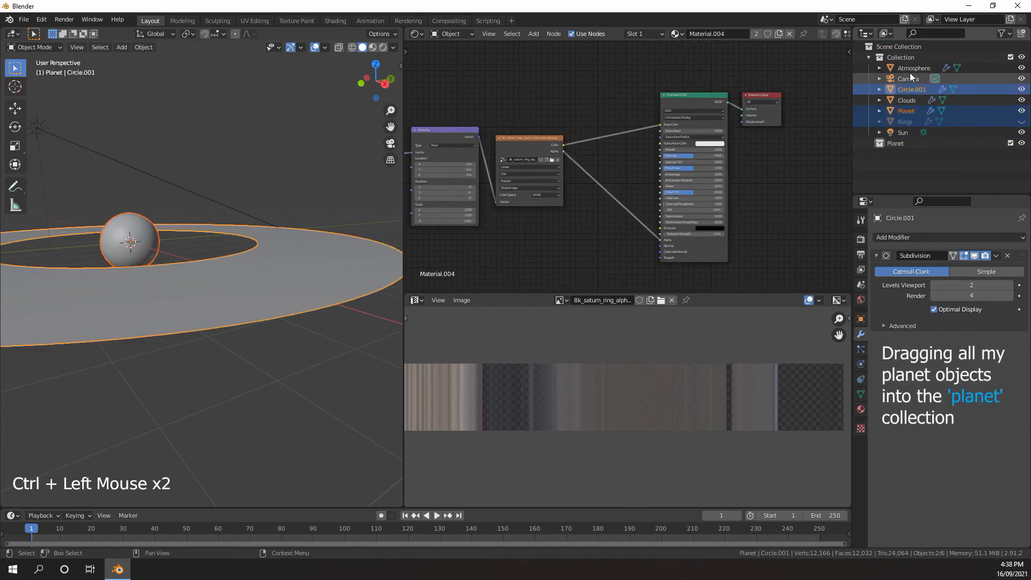
pyautogui.click(910, 68)
pyautogui.keyDown('ctrl'); pyautogui.click(908, 100); pyautogui.keyUp('ctrl')
pyautogui.keyDown('ctrl'); pyautogui.click(906, 110); pyautogui.keyUp('ctrl')
pyautogui.keyDown('ctrl'); pyautogui.click(905, 121); pyautogui.keyUp('ctrl')
pyautogui.moveTo(906, 111); pyautogui.dragTo(896, 144)
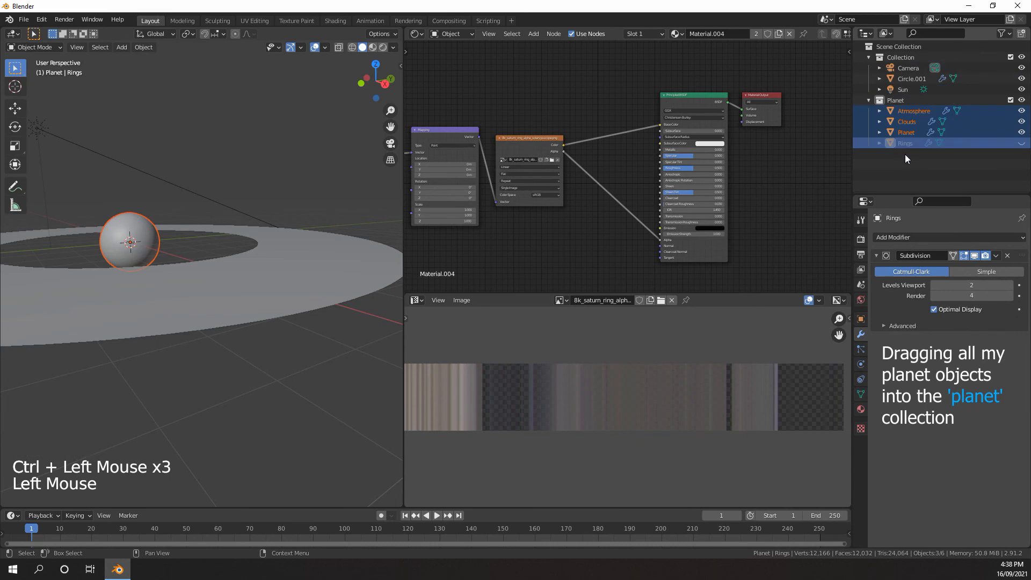
# Extrude all faces of the duplicate ring Circle.001 slightly along Z to give it thickness, and return to Object Mode
pyautogui.click(908, 79)
pyautogui.scroll(-5, 338, 211)
pyautogui.moveTo(338, 211); pyautogui.dragTo(260, 234, button='middle')
pyautogui.scroll(4, 260, 253)
pyautogui.scroll(1, 262, 227)
pyautogui.press('Tab')
pyautogui.scroll(1, 262, 228)
pyautogui.keyDown('shift'); pyautogui.moveTo(261, 234); pyautogui.dragTo(258, 237, button='middle'); pyautogui.keyUp('shift')
pyautogui.scroll(-2, 258, 237)
pyautogui.press('e')
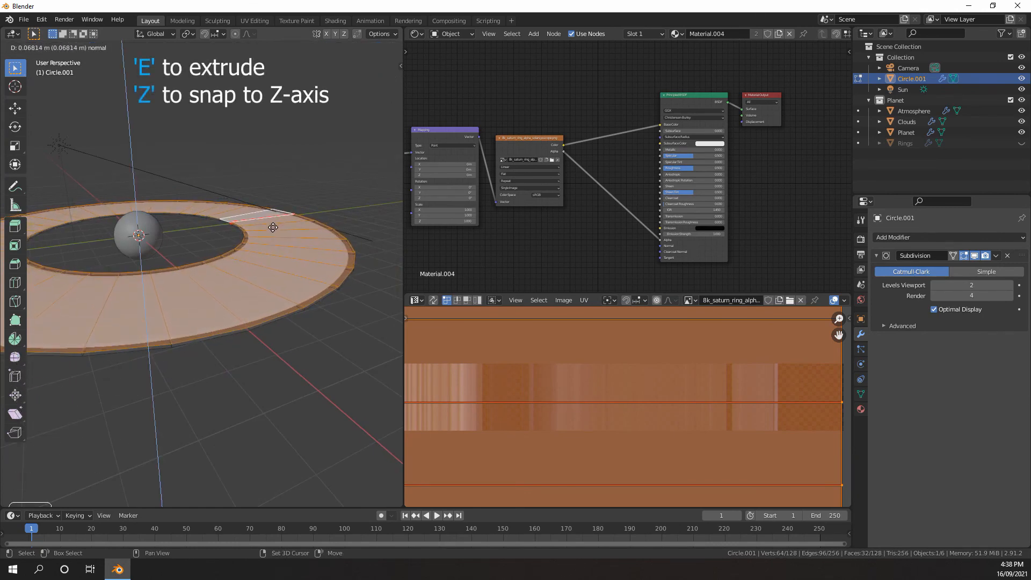
pyautogui.click(273, 229)
pyautogui.moveTo(273, 229); pyautogui.dragTo(199, 239, button='middle')
pyautogui.scroll(2, 265, 225)
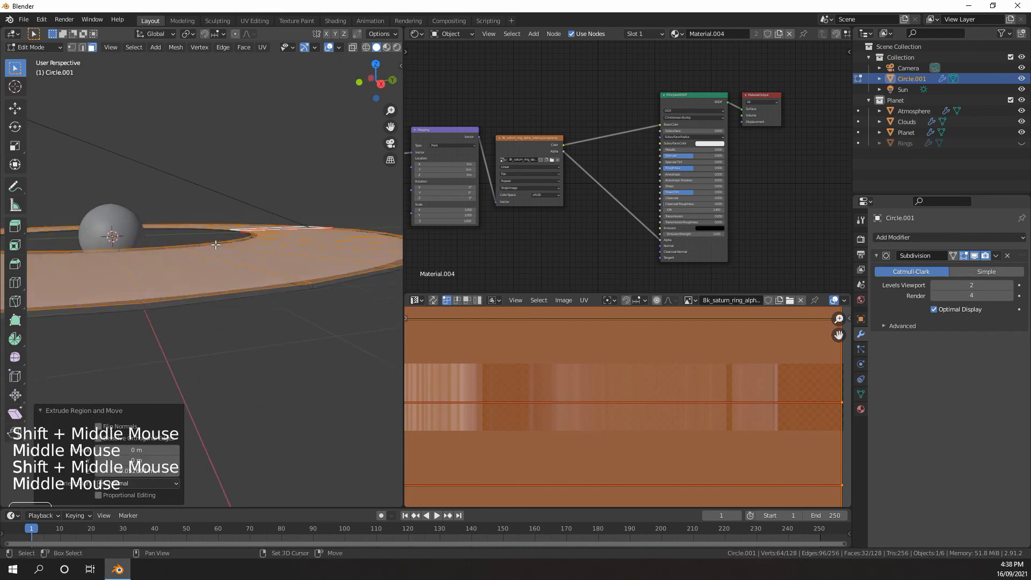
pyautogui.press('Tab')
# Add a Mirror modifier to the duplicate ring, mirroring on the Z axis only with Clipping enabled
pyautogui.click(892, 237)
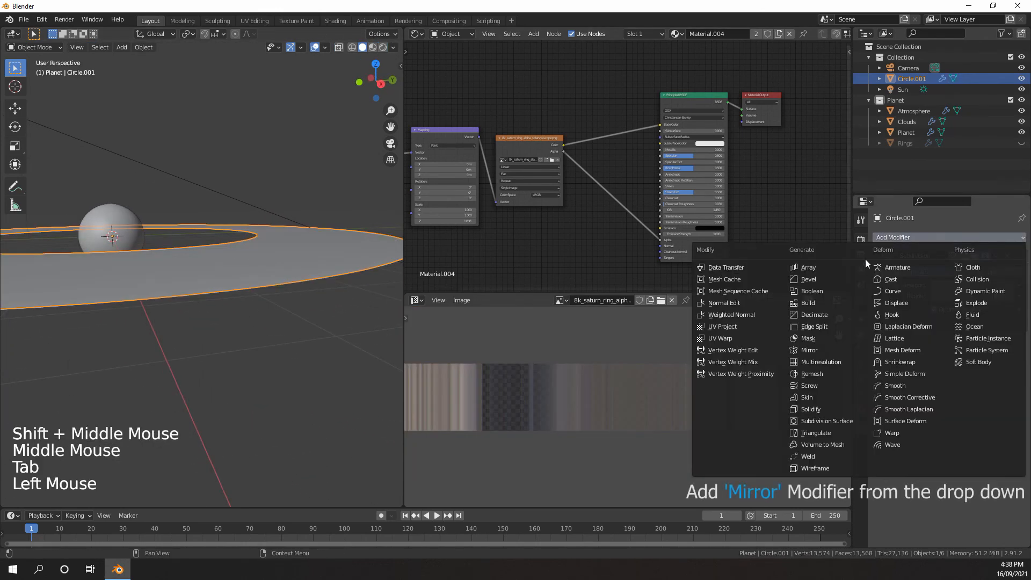
pyautogui.click(813, 350)
pyautogui.click(996, 356)
pyautogui.click(946, 357)
pyautogui.moveTo(361, 288); pyautogui.dragTo(338, 274, button='middle')
pyautogui.moveTo(338, 274); pyautogui.dragTo(345, 304, button='middle')
pyautogui.click(934, 409)
pyautogui.scroll(2, 355, 304)
# Place the Mirror modifier above the Subdivision modifier and check the shape of the ring's edge
pyautogui.moveTo(1022, 340); pyautogui.dragTo(1022, 256)
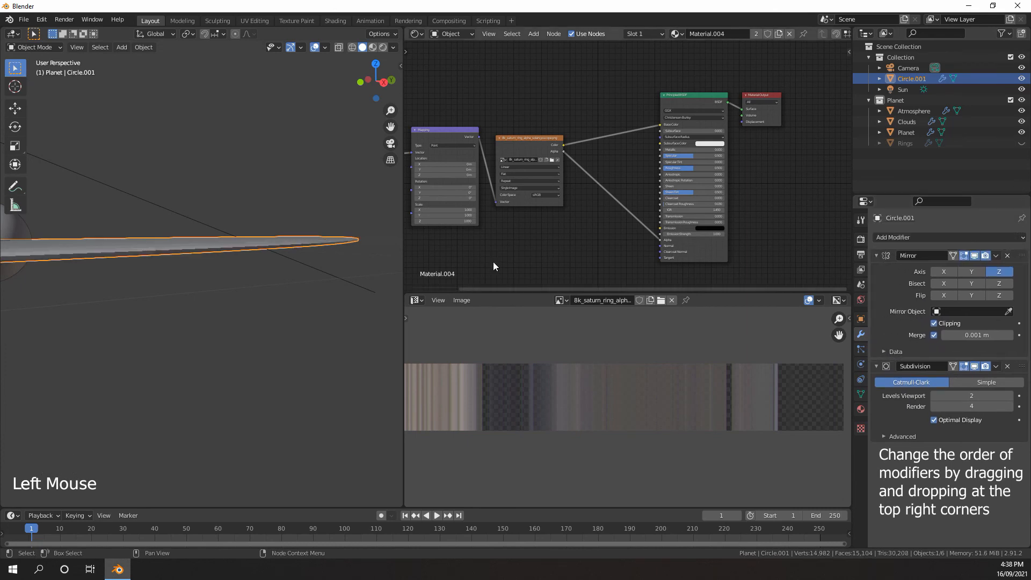
pyautogui.keyDown('shift'); pyautogui.moveTo(322, 264); pyautogui.dragTo(227, 275, button='middle'); pyautogui.keyUp('shift')
pyautogui.scroll(2, 256, 268)
pyautogui.scroll(-5, 224, 266)
pyautogui.moveTo(228, 275); pyautogui.dragTo(250, 264, button='middle')
pyautogui.scroll(6, 231, 287)
pyautogui.scroll(-1, 232, 286)
pyautogui.scroll(-5, 240, 270)
pyautogui.scroll(2, 240, 263)
pyautogui.keyDown('shift'); pyautogui.moveTo(250, 264); pyautogui.dragTo(281, 289, button='middle'); pyautogui.keyUp('shift')
# Add two edge loops around the thickened ring Circle.001, one slid near its inner edge and one near its outer edge
pyautogui.press('Tab')
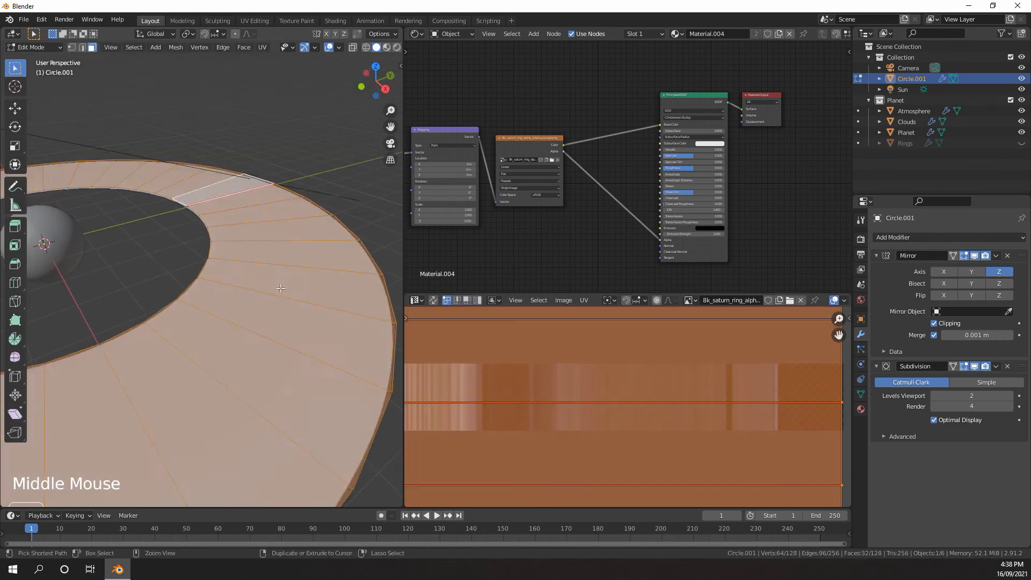
pyautogui.hotkey('ctrl', 'r')
pyautogui.click(257, 285)
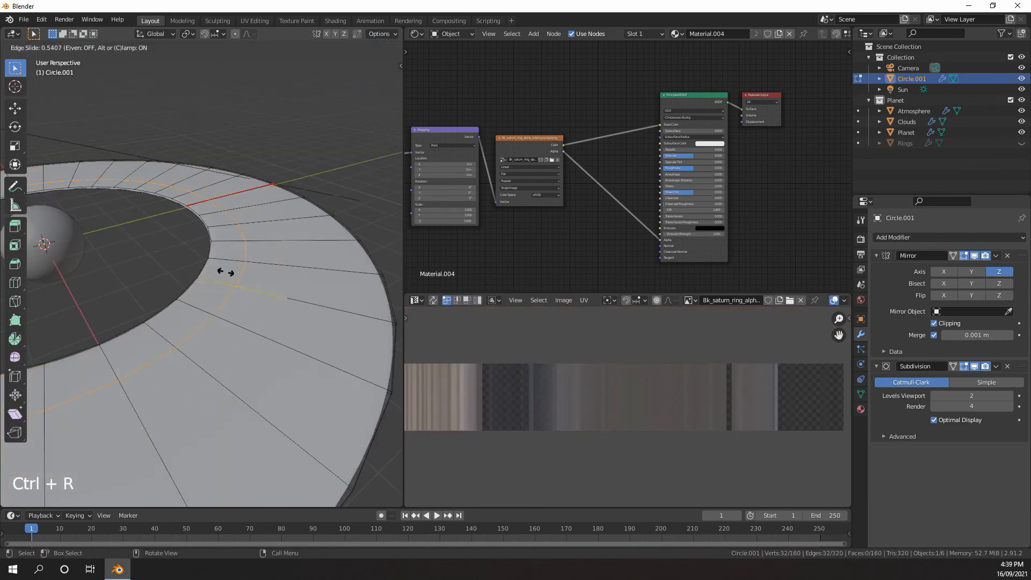
pyautogui.click(229, 272)
pyautogui.click(288, 285)
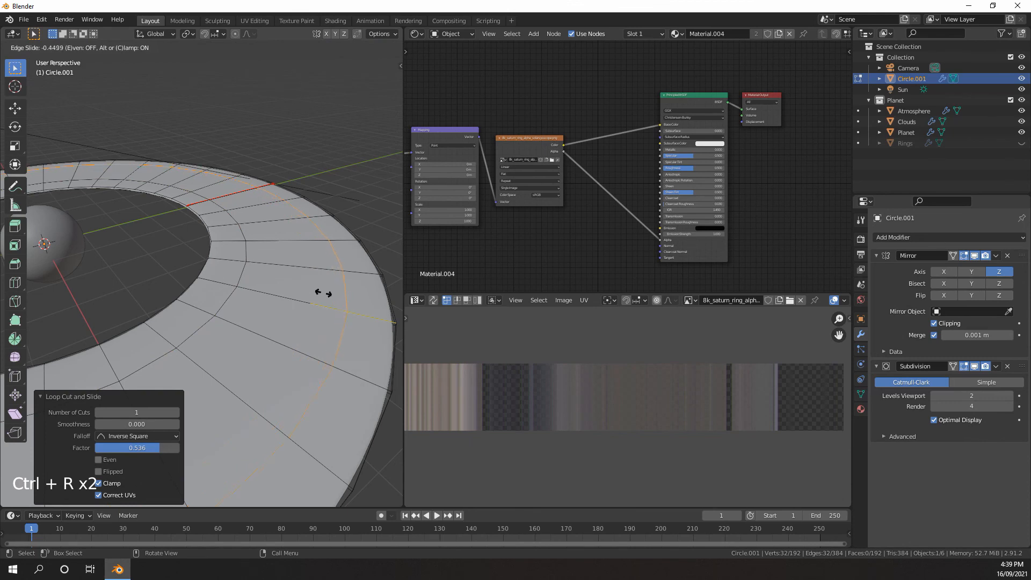
pyautogui.click(323, 293)
# Examine the smoothed edges of the ring around the new loops in Object Mode and Edit Mode
pyautogui.moveTo(317, 298); pyautogui.dragTo(239, 276, button='middle')
pyautogui.scroll(4, 260, 264)
pyautogui.press('Tab')
pyautogui.scroll(-2, 242, 262)
pyautogui.scroll(-5, 243, 268)
pyautogui.press('Tab')
pyautogui.scroll(3, 251, 296)
pyautogui.moveTo(239, 277)
pyautogui.mouseDown(button='middle')
pyautogui.moveTo(251, 296)
pyautogui.moveTo(252, 287)
pyautogui.mouseUp(button='middle')
pyautogui.scroll(-3, 244, 279)
pyautogui.moveTo(252, 287); pyautogui.dragTo(223, 269, button='middle')
pyautogui.moveTo(223, 268)
pyautogui.mouseDown(button='middle')
pyautogui.moveTo(207, 250)
pyautogui.moveTo(231, 263)
pyautogui.mouseUp(button='middle')
pyautogui.scroll(2, 210, 253)
pyautogui.scroll(1, 231, 257)
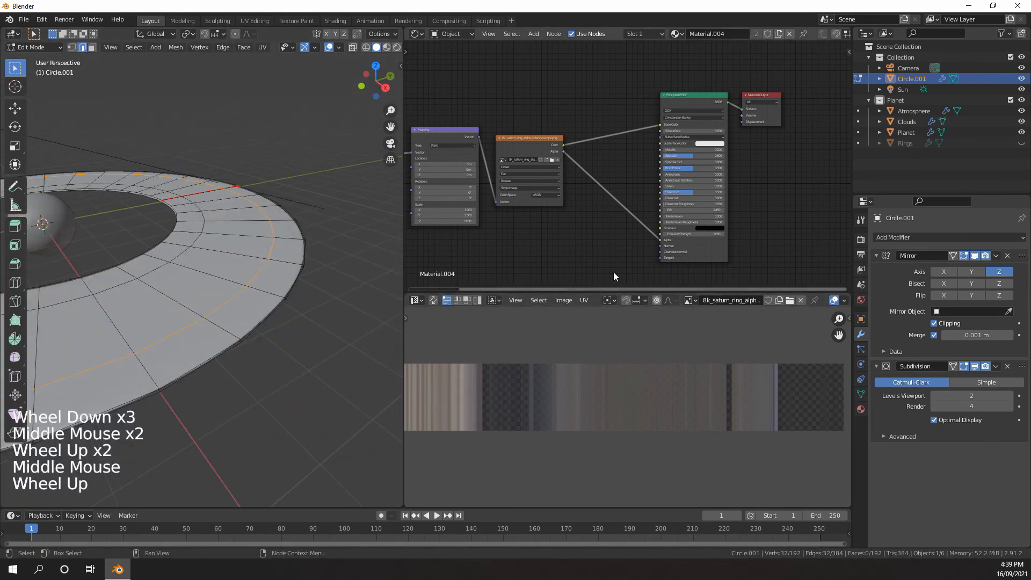
# Apply the ring's Mirror modifier and check the resulting mesh in Edit Mode
pyautogui.press('Tab')
pyautogui.click(996, 256)
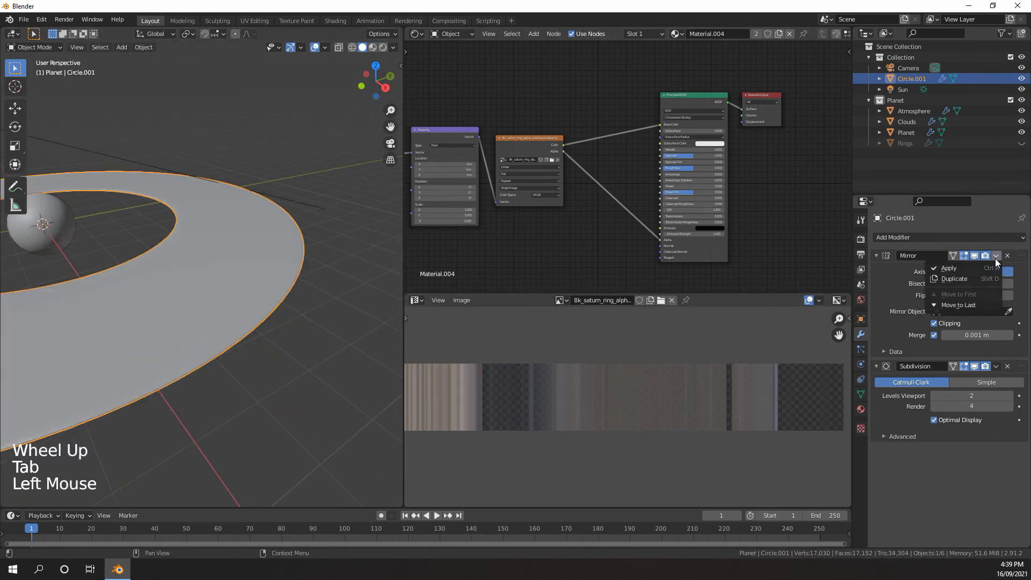
pyautogui.click(969, 268)
pyautogui.press('Tab')
pyautogui.moveTo(309, 268); pyautogui.dragTo(242, 274, button='middle')
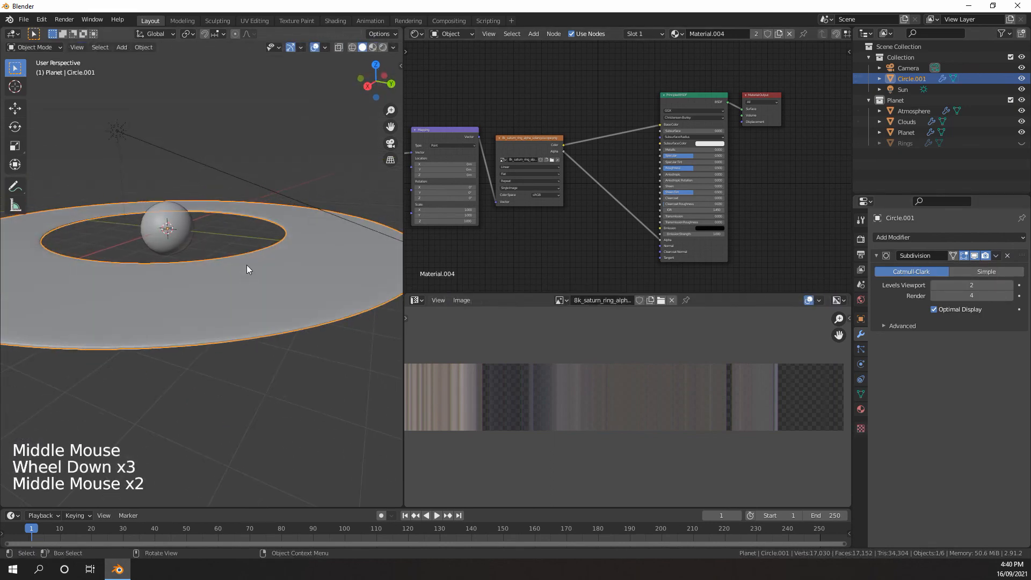
pyautogui.moveTo(242, 274)
pyautogui.keyDown('shift'); pyautogui.mouseDown(button='middle')
pyautogui.moveTo(227, 290)
pyautogui.moveTo(257, 280)
pyautogui.moveTo(237, 271)
pyautogui.mouseUp(button='middle'); pyautogui.keyUp('shift')
pyautogui.moveTo(237, 271); pyautogui.dragTo(193, 325, button='middle')
pyautogui.scroll(-4, 215, 304)
pyautogui.press('Tab')
pyautogui.press('Tab')
# Frame the planet close up from a low angle almost level with the ring and align the camera to that view
pyautogui.scroll(3, 192, 344)
pyautogui.moveTo(193, 325); pyautogui.dragTo(218, 291, button='middle')
pyautogui.scroll(2, 199, 291)
pyautogui.scroll(2, 204, 273)
pyautogui.scroll(2, 233, 296)
pyautogui.scroll(3, 233, 297)
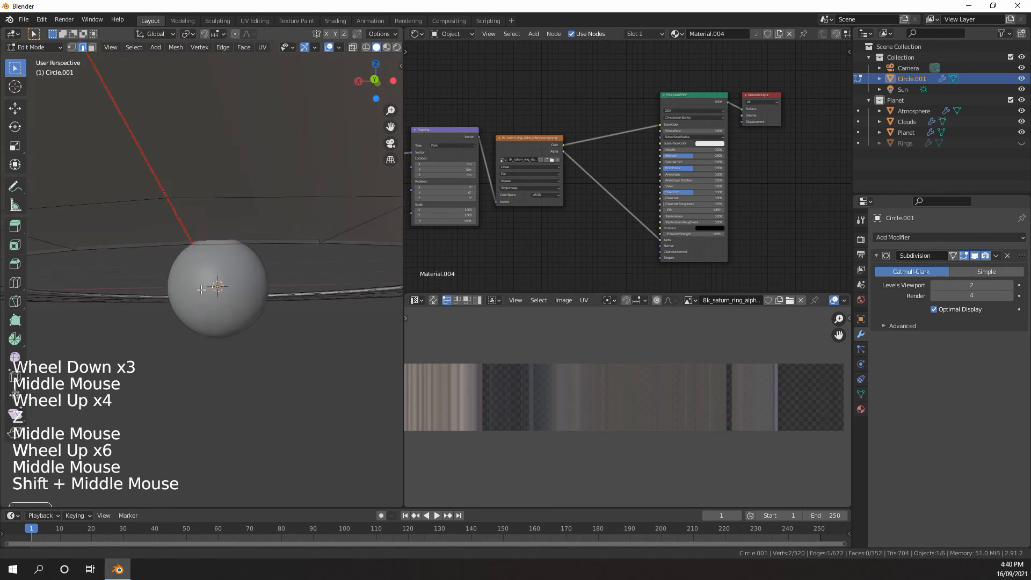
pyautogui.scroll(1, 223, 296)
pyautogui.moveTo(223, 296); pyautogui.dragTo(229, 284, button='middle')
pyautogui.scroll(1, 228, 284)
pyautogui.scroll(-1, 237, 299)
pyautogui.keyDown('shift'); pyautogui.moveTo(228, 285); pyautogui.dragTo(239, 297, button='middle'); pyautogui.keyUp('shift')
pyautogui.moveTo(239, 297)
pyautogui.keyDown('shift'); pyautogui.mouseDown(button='middle')
pyautogui.moveTo(228, 294)
pyautogui.moveTo(237, 299)
pyautogui.mouseUp(button='middle'); pyautogui.keyUp('shift')
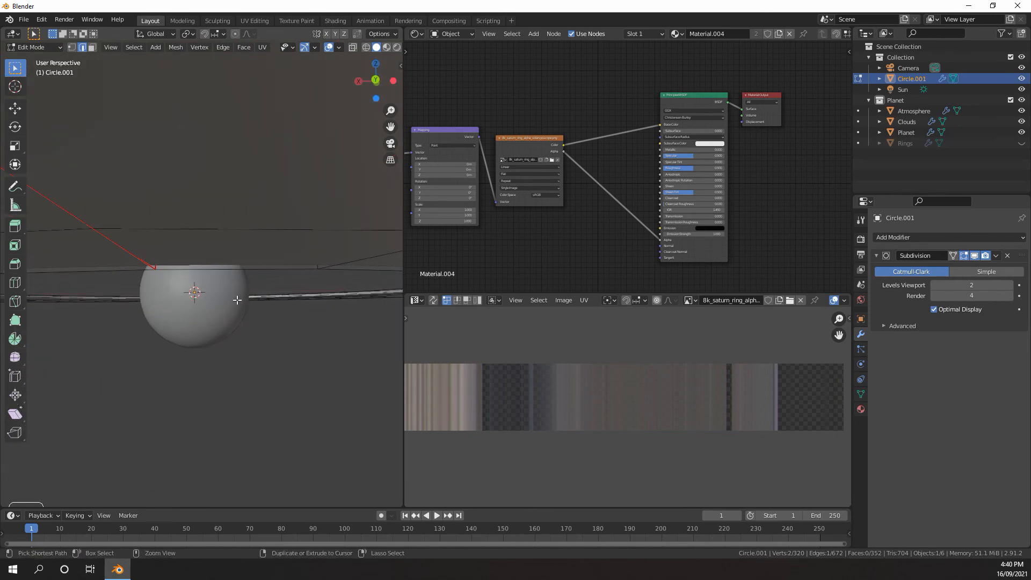
pyautogui.press('ctrl+alt+KP_0')
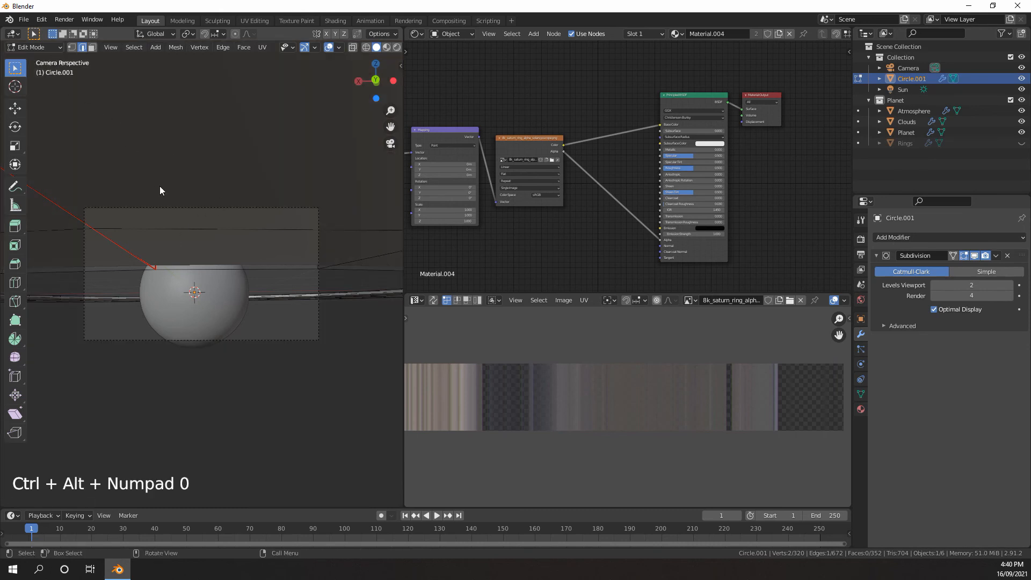
# Return to Object Mode, select the camera and roll it about 22° within its own view for a Dutch tilt
pyautogui.press('Tab')
pyautogui.click(192, 208)
pyautogui.scroll(1, 289, 269)
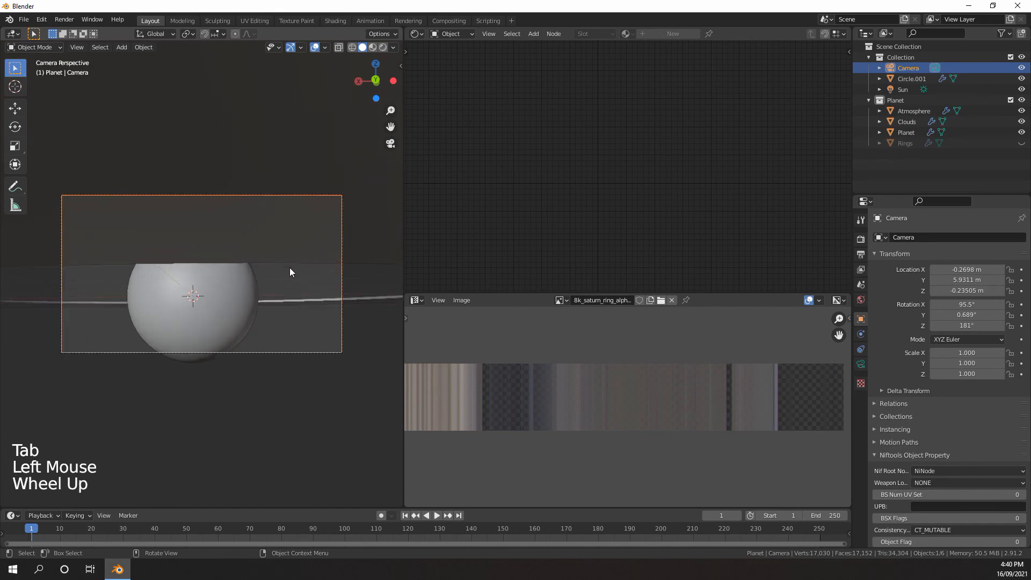
pyautogui.scroll(1, 292, 269)
pyautogui.scroll(-1, 293, 266)
pyautogui.press('r')
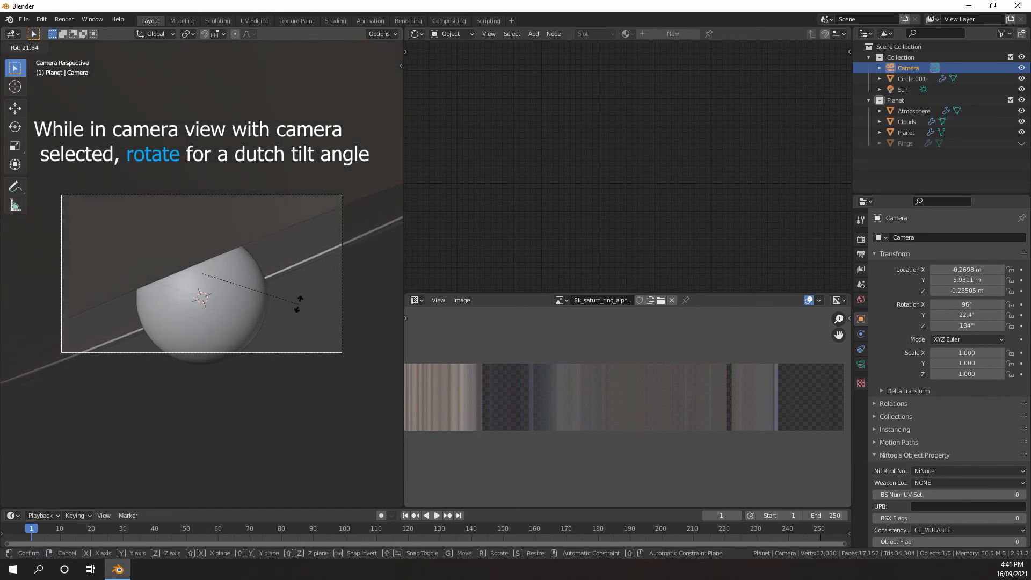
pyautogui.click(298, 303)
# Preview the tilted planet and ring in Rendered shading with the overlays hidden
pyautogui.click(228, 231)
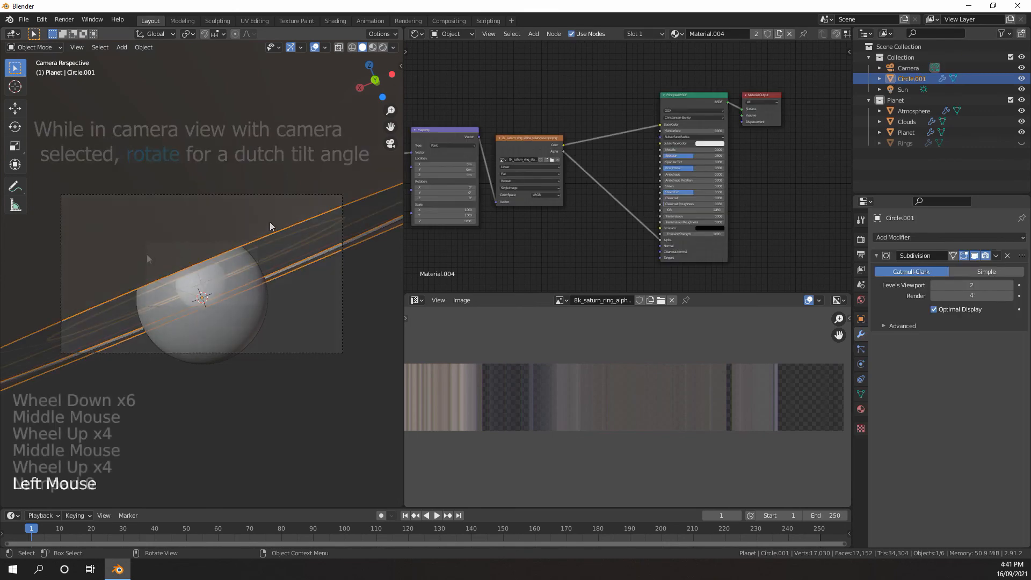
pyautogui.press('z')
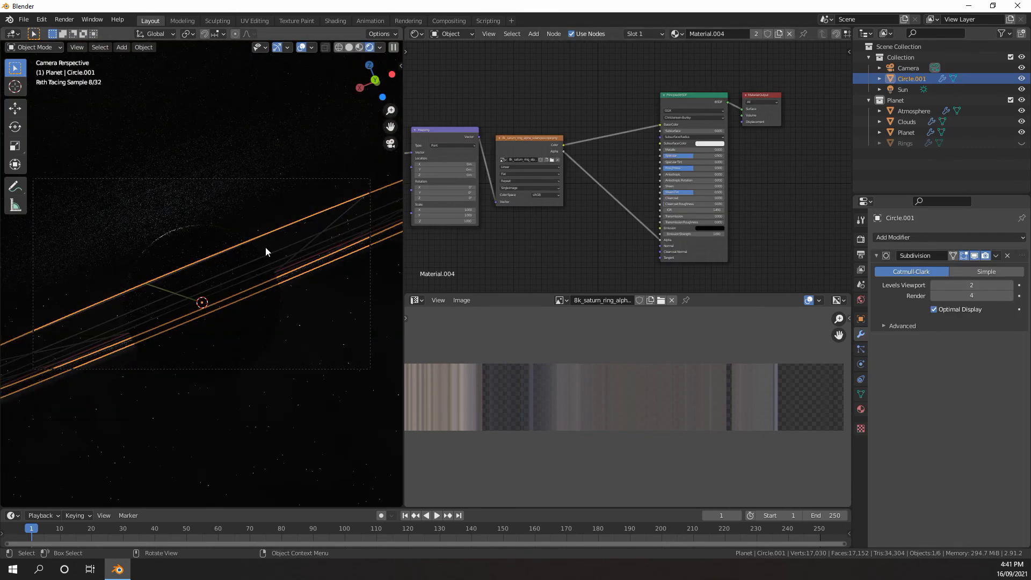
pyautogui.scroll(-1, 252, 191)
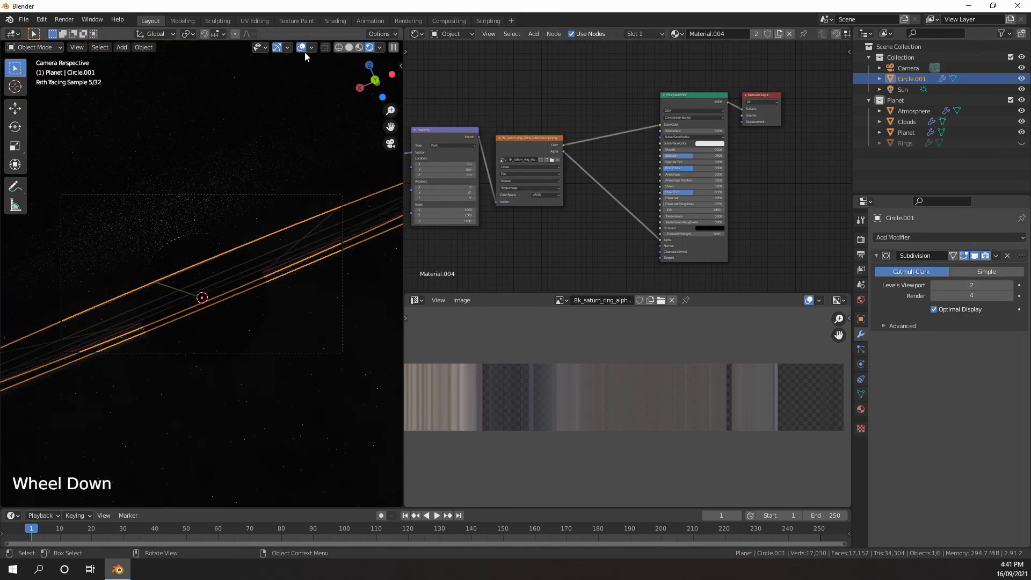
pyautogui.click(302, 49)
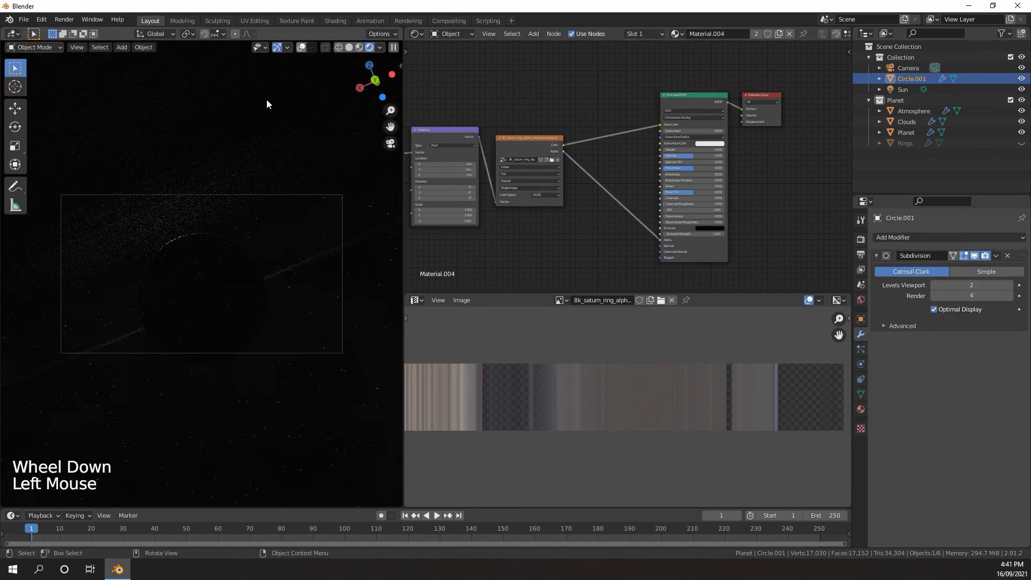
pyautogui.moveTo(267, 102)
pyautogui.mouseDown(button='middle')
pyautogui.moveTo(183, 252)
pyautogui.moveTo(231, 237)
pyautogui.mouseUp(button='middle')
pyautogui.scroll(-3, 184, 255)
# Return to Solid shading with overlays shown, and reset the Sun's X, Y and Z rotation to 0°
pyautogui.press('z')
pyautogui.click(243, 253)
pyautogui.scroll(-7, 220, 257)
pyautogui.scroll(1, 231, 236)
pyautogui.click(315, 47)
pyautogui.click(142, 222)
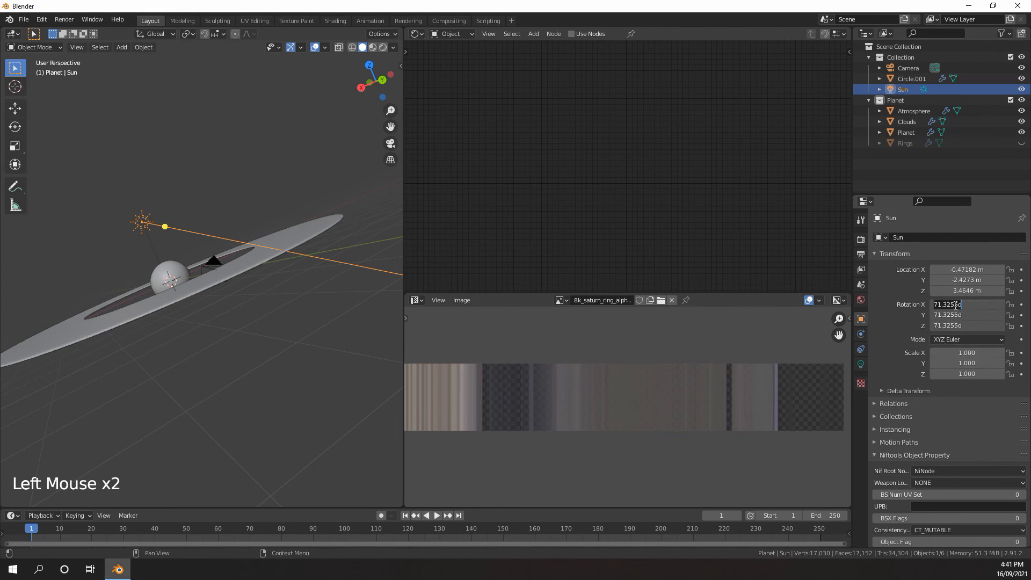
pyautogui.moveTo(290, 265); pyautogui.dragTo(227, 250, button='middle')
pyautogui.scroll(3, 214, 266)
pyautogui.scroll(2, 226, 272)
pyautogui.scroll(-4, 226, 250)
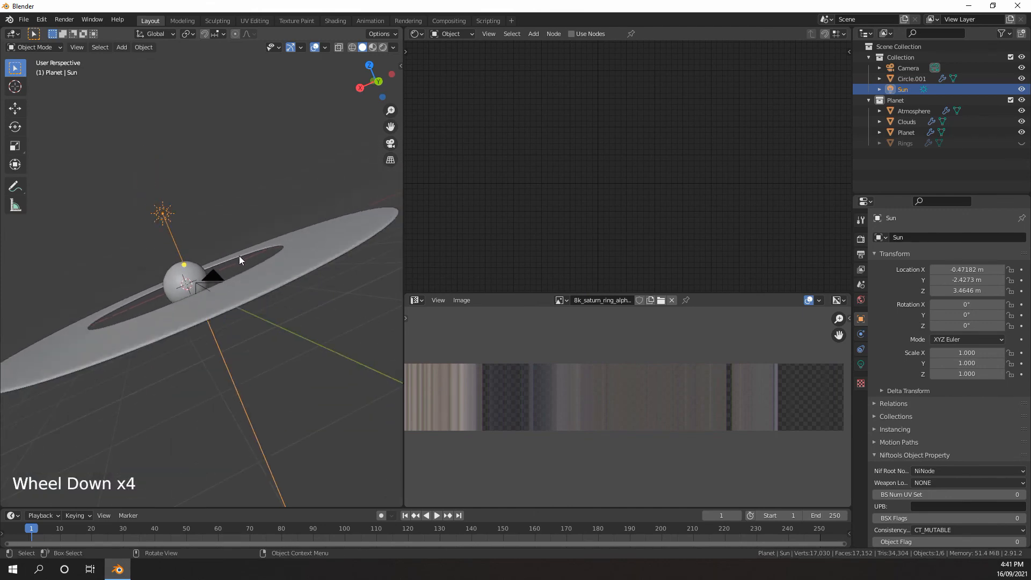
# Rotate the Sun 90° about the global Y axis and move it about 3.62 m in X, -0.39 m in Y and -0.95 m in Z
pyautogui.scroll(2, 246, 253)
pyautogui.scroll(-2, 256, 249)
pyautogui.moveTo(256, 249); pyautogui.dragTo(253, 250, button='middle')
pyautogui.press('r')
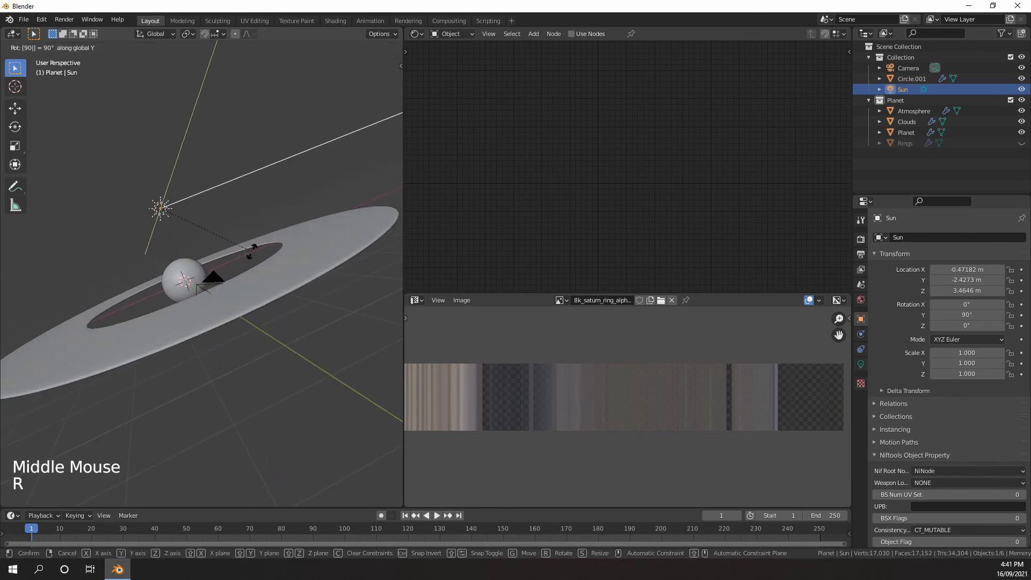
pyautogui.press('Return')
pyautogui.press('g')
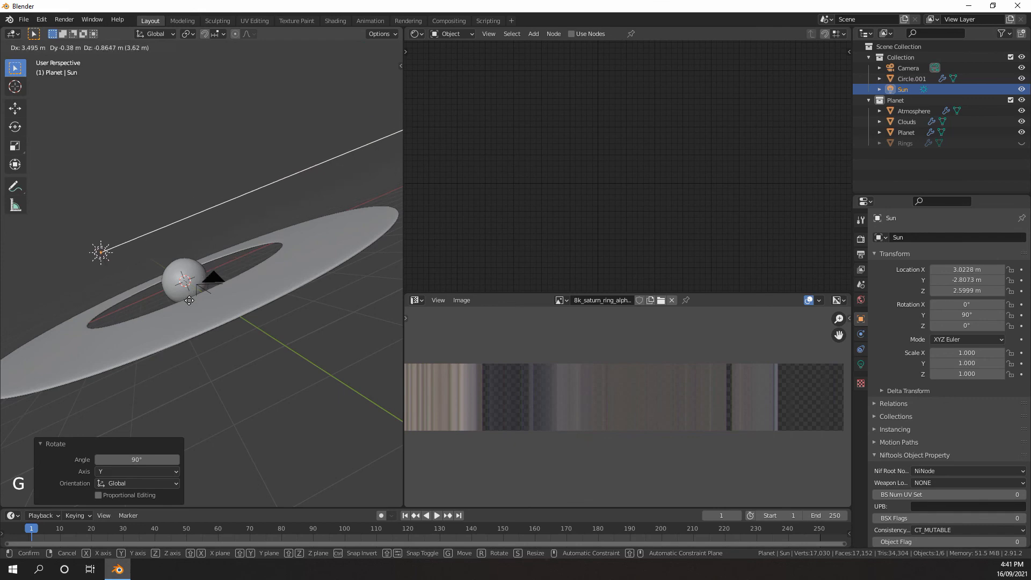
pyautogui.click(186, 301)
# Show the planet through the camera in Rendered shading to check the new lighting
pyautogui.press('KP_7')
pyautogui.press('KP_0')
pyautogui.scroll(3, 285, 156)
pyautogui.press('z')
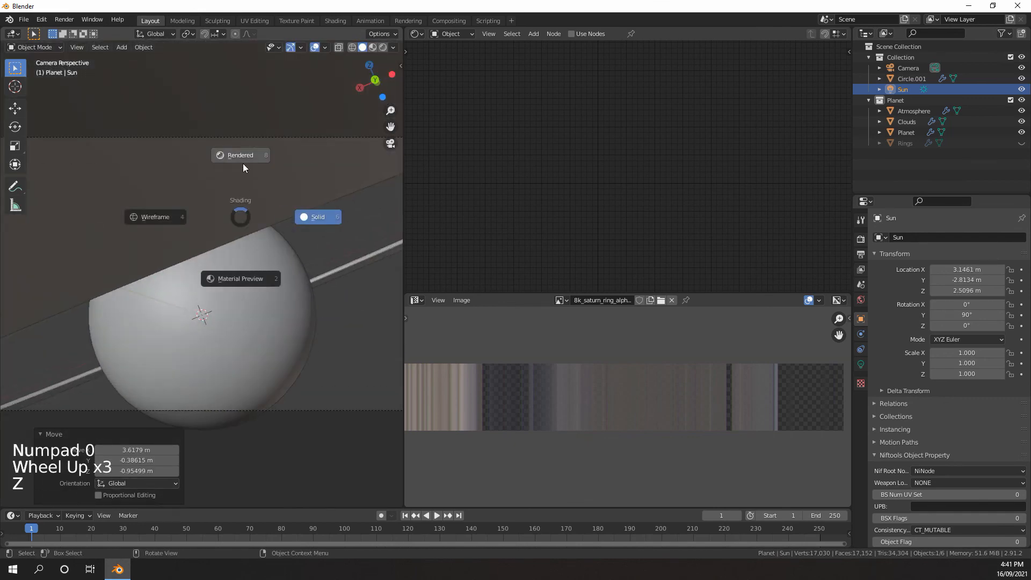
pyautogui.scroll(-1, 243, 176)
# Turn the Shader Editor area into a second 3D viewport and view the planet, ring and Sun from above in it
pyautogui.click(417, 34)
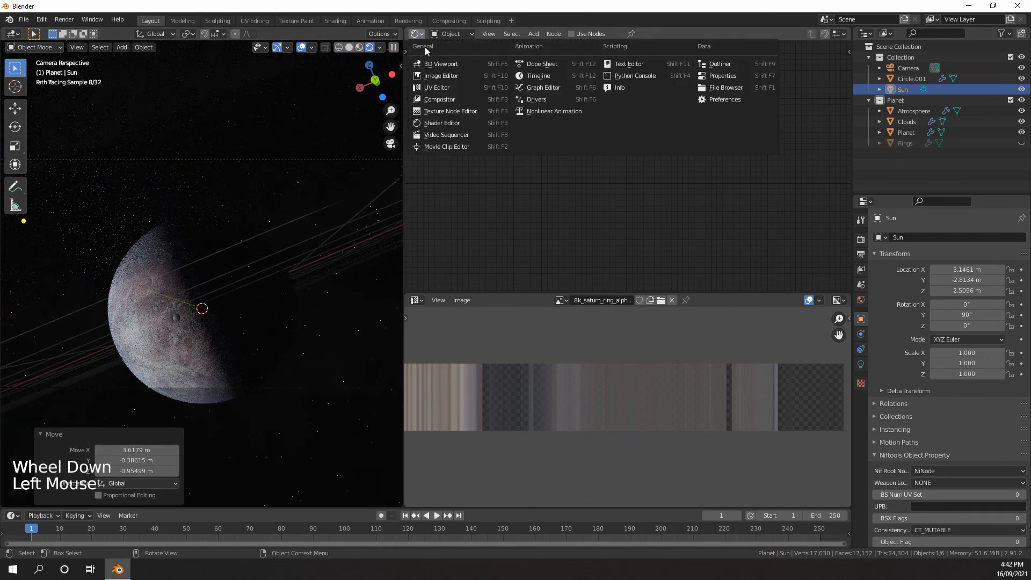
pyautogui.click(433, 63)
pyautogui.scroll(-8, 508, 115)
pyautogui.moveTo(508, 115); pyautogui.dragTo(607, 174, button='middle')
pyautogui.scroll(1, 594, 194)
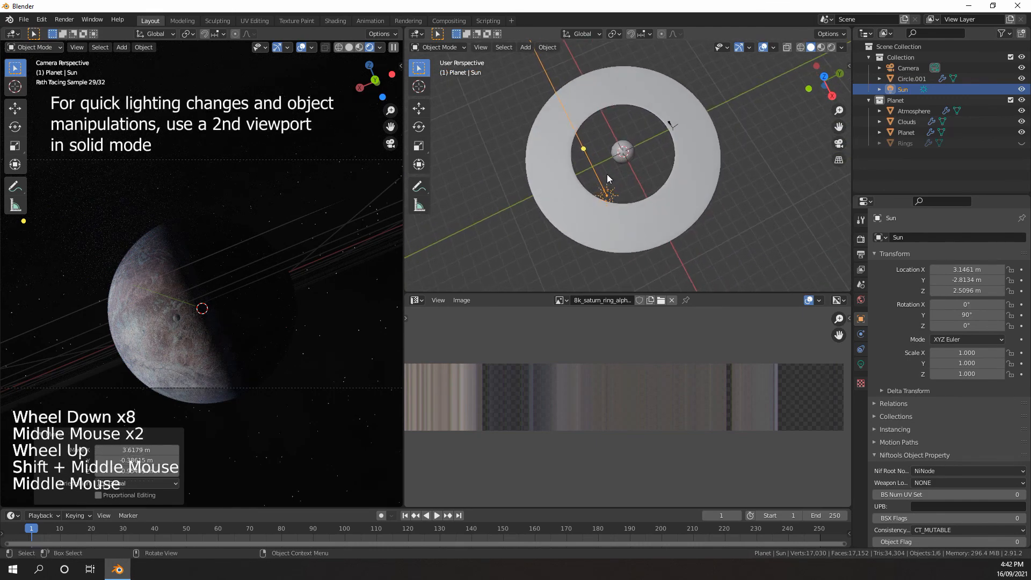
# Rotate the Sun about -15.7° around the global Z axis so the planet shows a narrower lit crescent
pyautogui.press('r')
pyautogui.press('z')
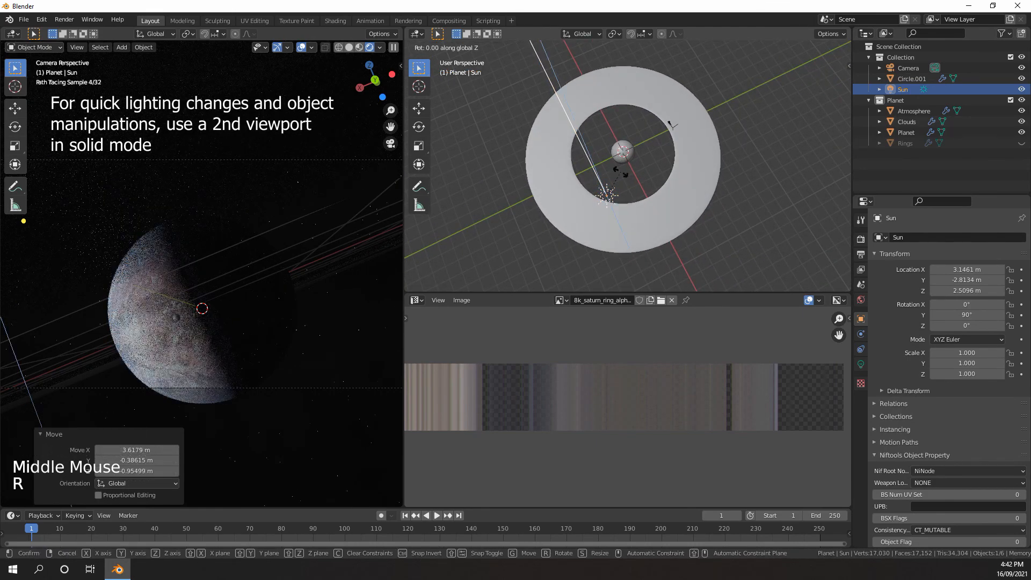
pyautogui.click(646, 161)
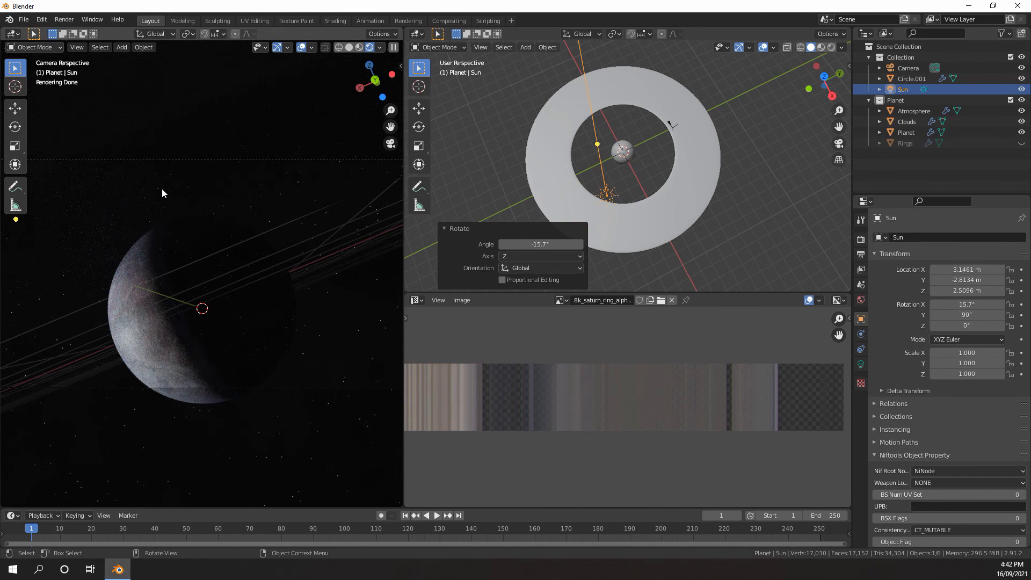
# Unhide the Rings object and return the rendered viewport to the camera view
pyautogui.scroll(-2, 193, 215)
pyautogui.moveTo(195, 224); pyautogui.dragTo(338, 217, button='middle')
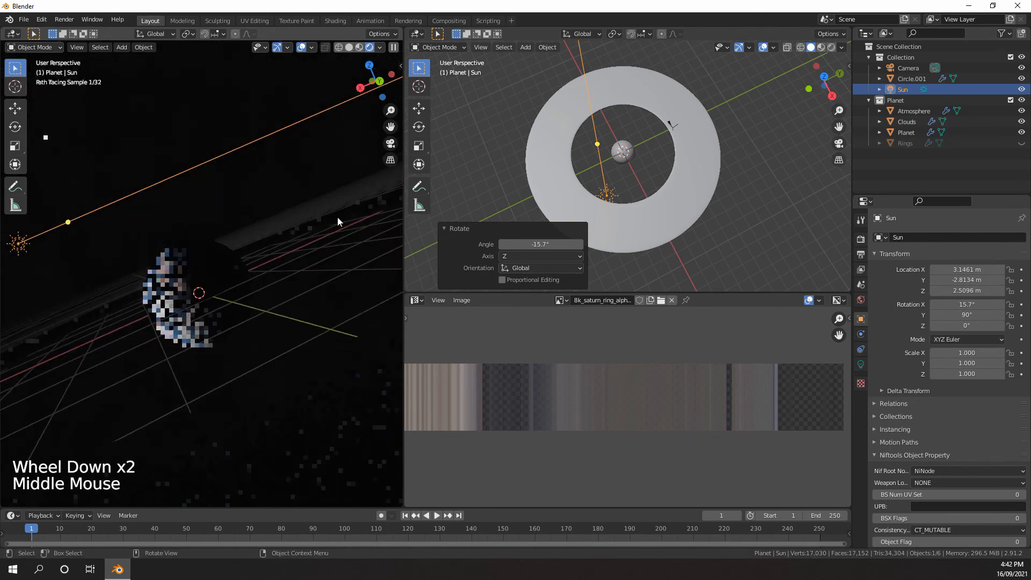
pyautogui.click(1022, 143)
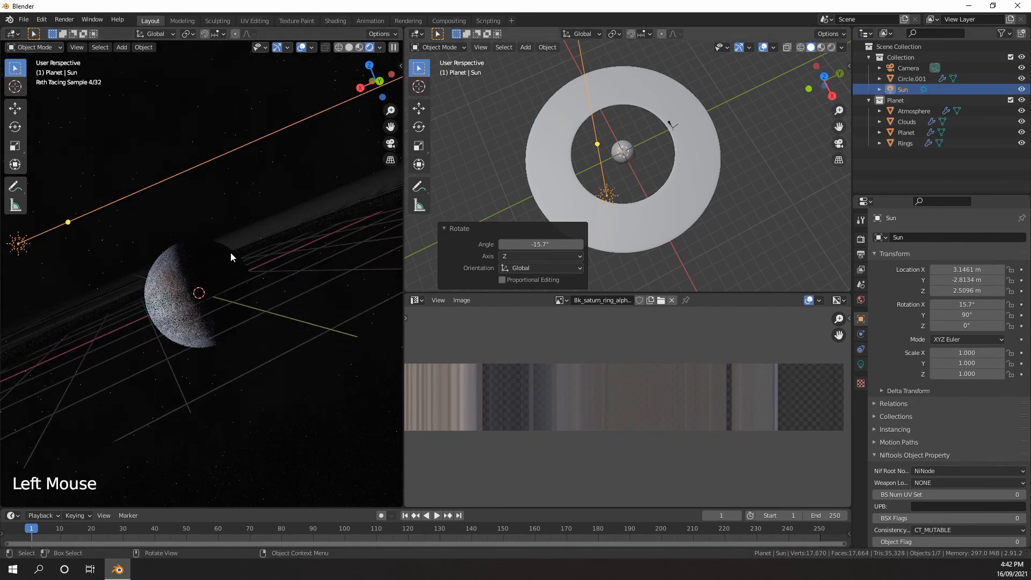
pyautogui.moveTo(230, 253); pyautogui.dragTo(171, 216, button='middle')
pyautogui.scroll(1, 158, 240)
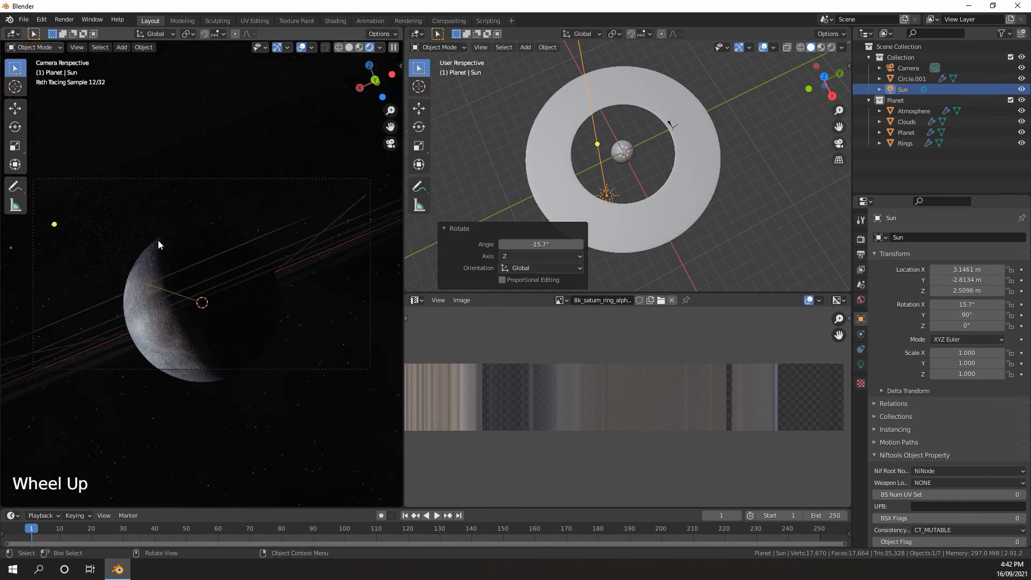
# Hide the overlays in the rendered viewport and bring the whole ringed planet into view from above
pyautogui.click(301, 47)
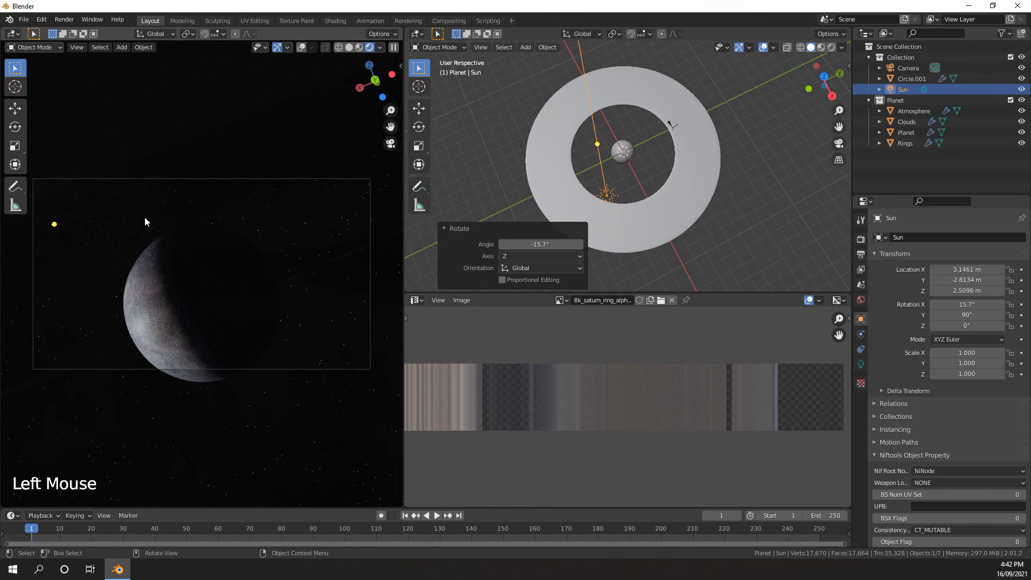
pyautogui.scroll(-7, 115, 224)
pyautogui.scroll(1, 115, 225)
pyautogui.scroll(-1, 210, 263)
pyautogui.moveTo(115, 225); pyautogui.dragTo(259, 285, button='middle')
pyautogui.scroll(-5, 212, 267)
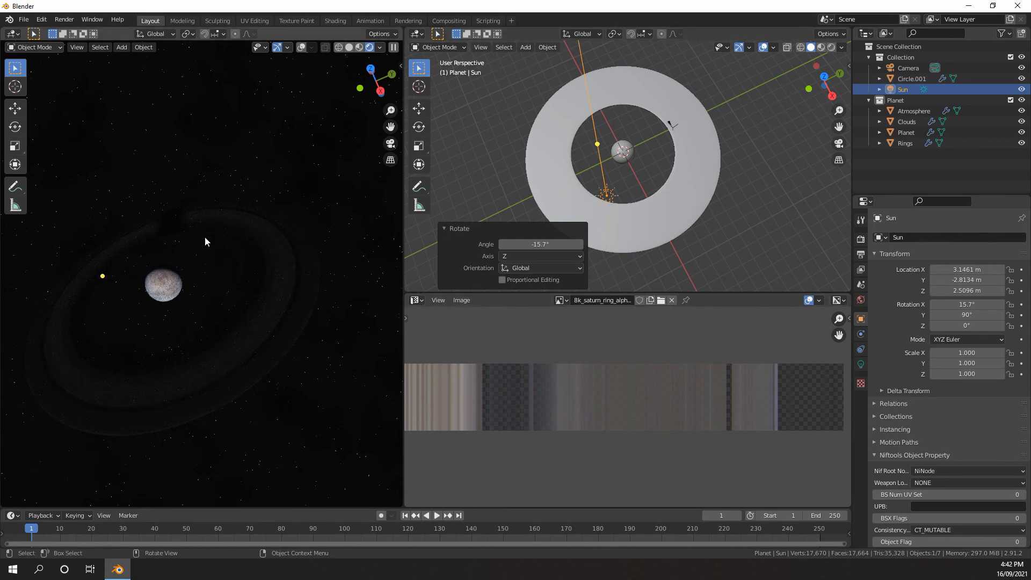
# Change the second viewport back to a Shader Editor and bring up the material nodes of the Rings object
pyautogui.click(417, 33)
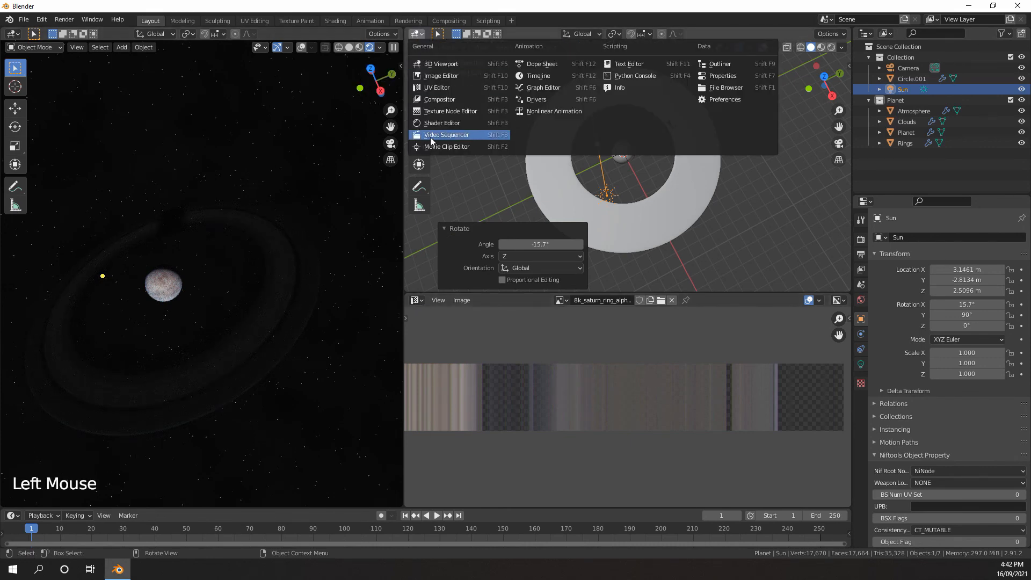
pyautogui.click(433, 122)
pyautogui.scroll(-6, 456, 126)
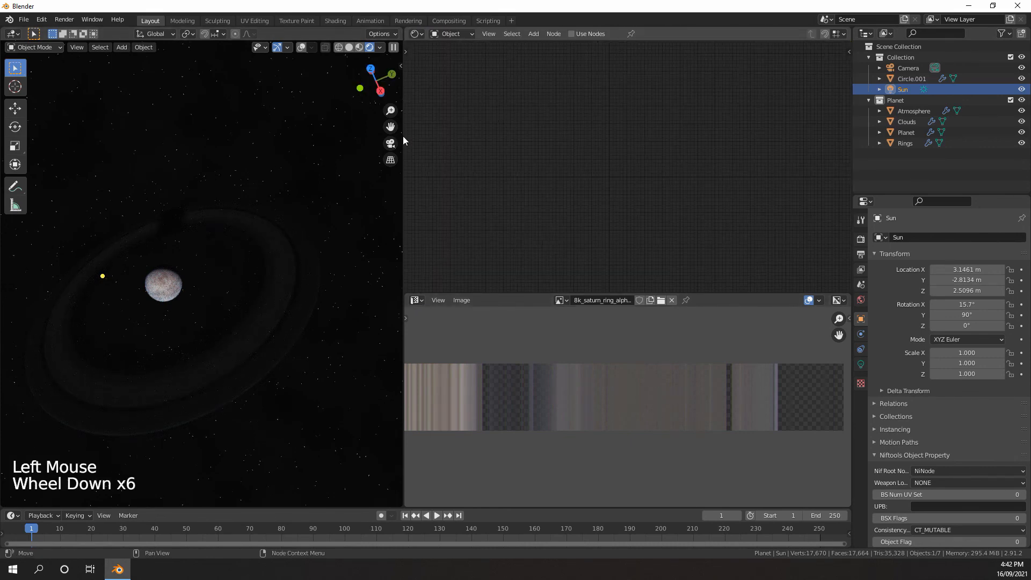
pyautogui.click(903, 143)
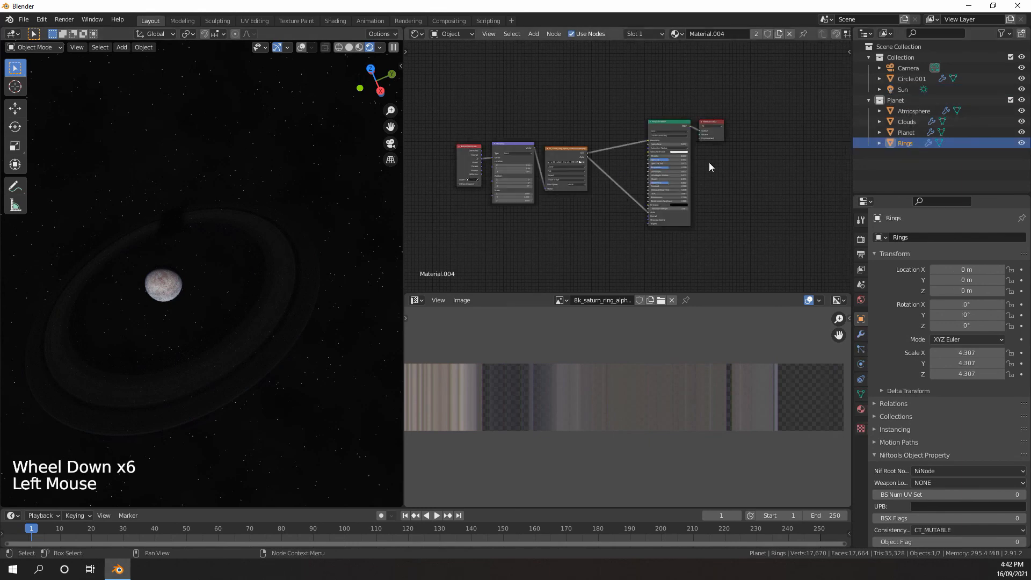
pyautogui.scroll(7, 584, 187)
pyautogui.moveTo(584, 187); pyautogui.dragTo(595, 173, button='middle')
pyautogui.moveTo(595, 173); pyautogui.dragTo(605, 159, button='middle')
pyautogui.scroll(5, 604, 159)
# Insert a Math node between the ring image's Alpha and the Principled BSDF Alpha, set to Multiply with a value of 1.5
pyautogui.hotkey('shift', 'a')
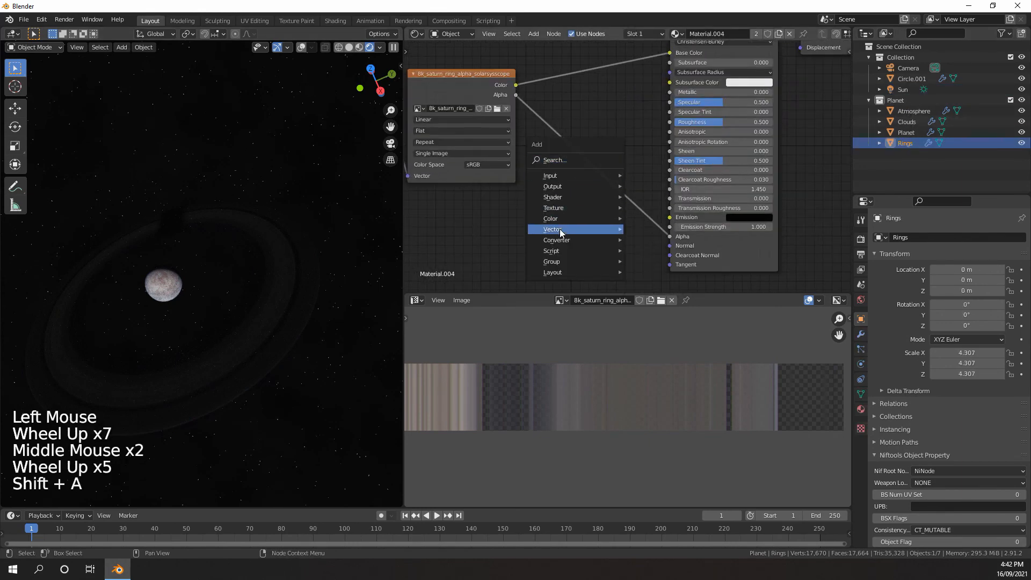
pyautogui.moveTo(564, 247)
pyautogui.click(652, 321)
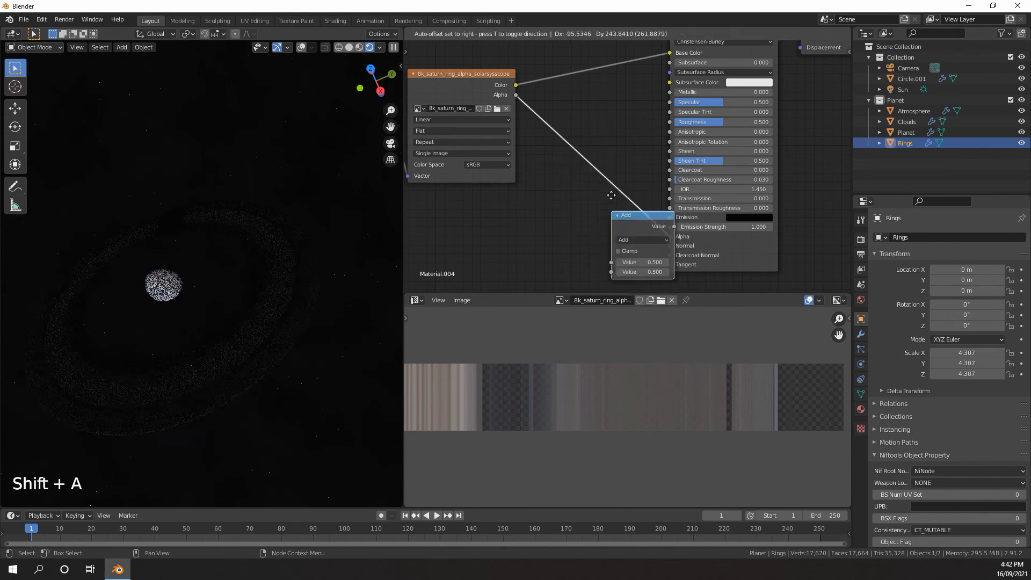
pyautogui.click(571, 183)
pyautogui.click(604, 211)
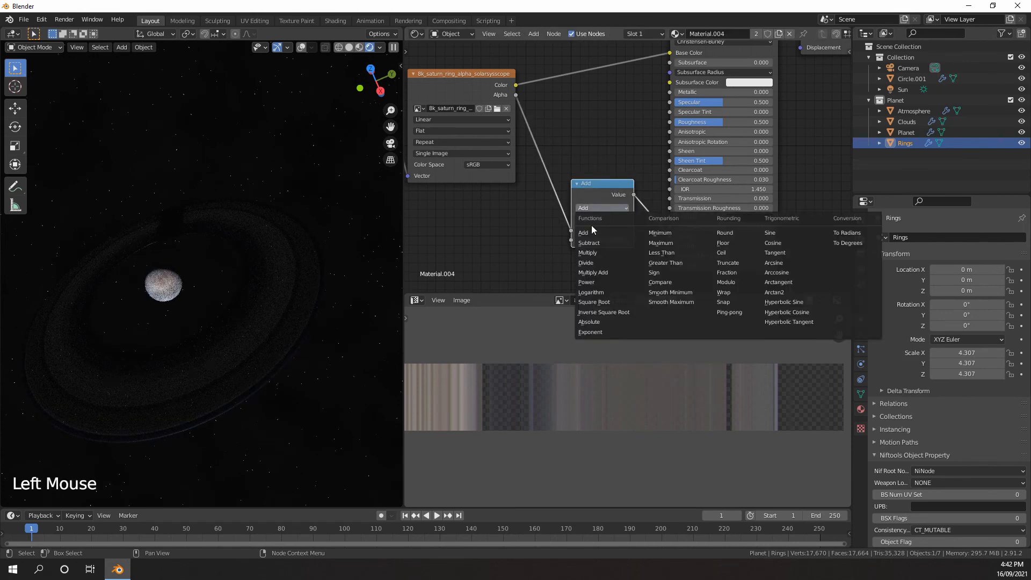
pyautogui.click(592, 255)
pyautogui.moveTo(600, 241); pyautogui.dragTo(650, 240)
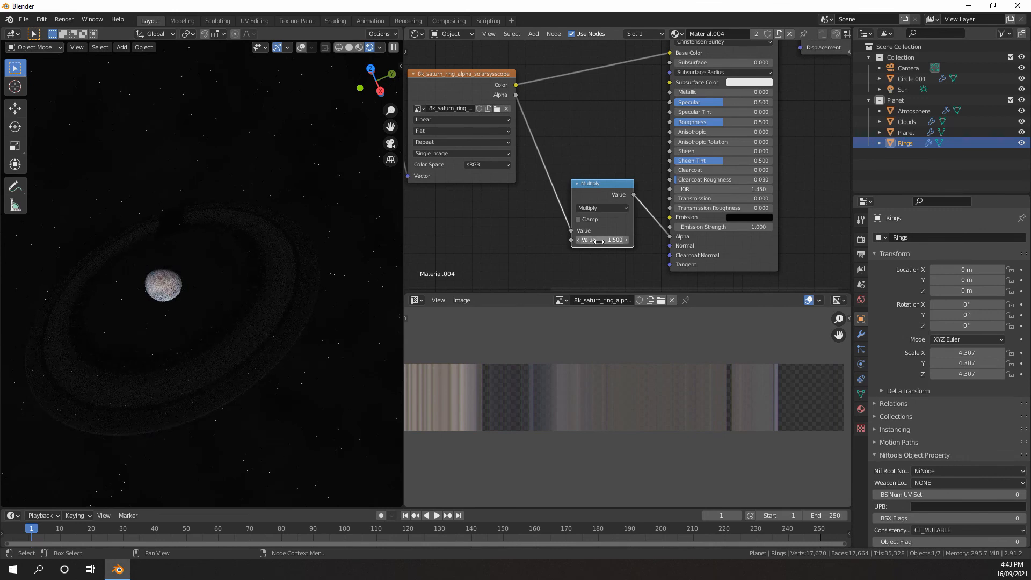
pyautogui.scroll(-1, 607, 208)
pyautogui.moveTo(607, 209); pyautogui.dragTo(607, 234, button='middle')
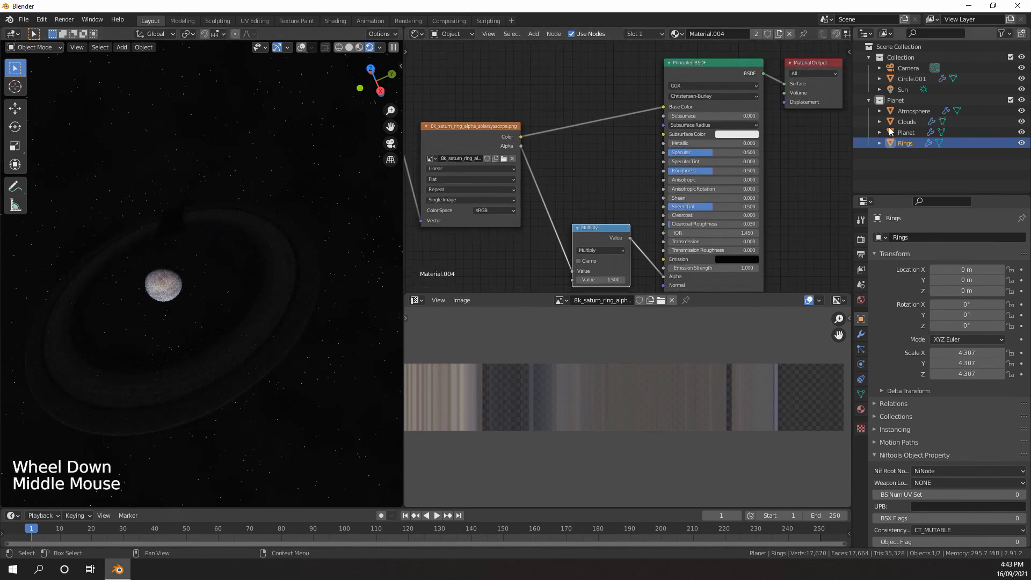
# Set the Sun light's strength to 3.5
pyautogui.click(902, 88)
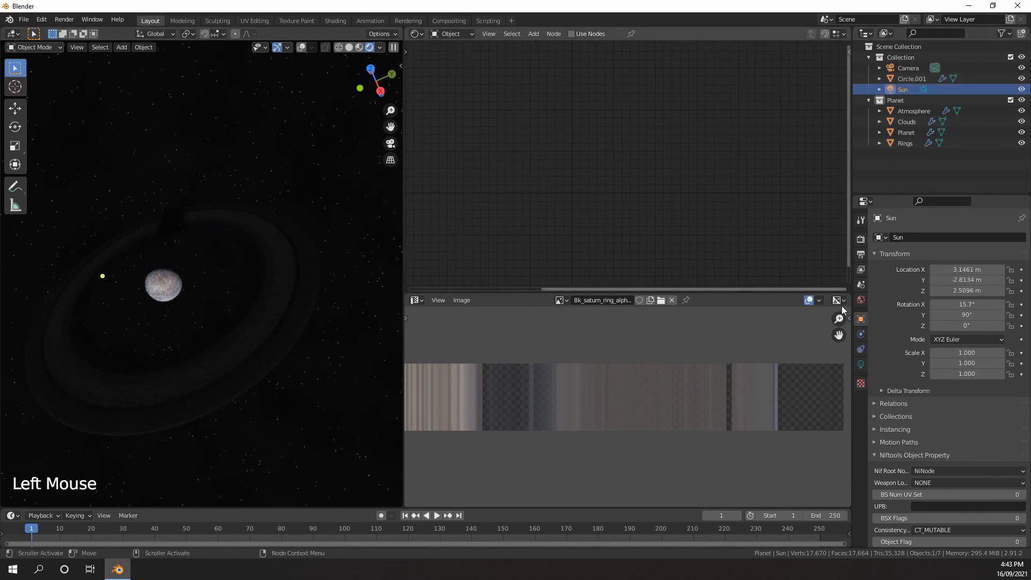
pyautogui.click(860, 364)
pyautogui.click(961, 307)
pyautogui.write('3.5')
pyautogui.press('Return')
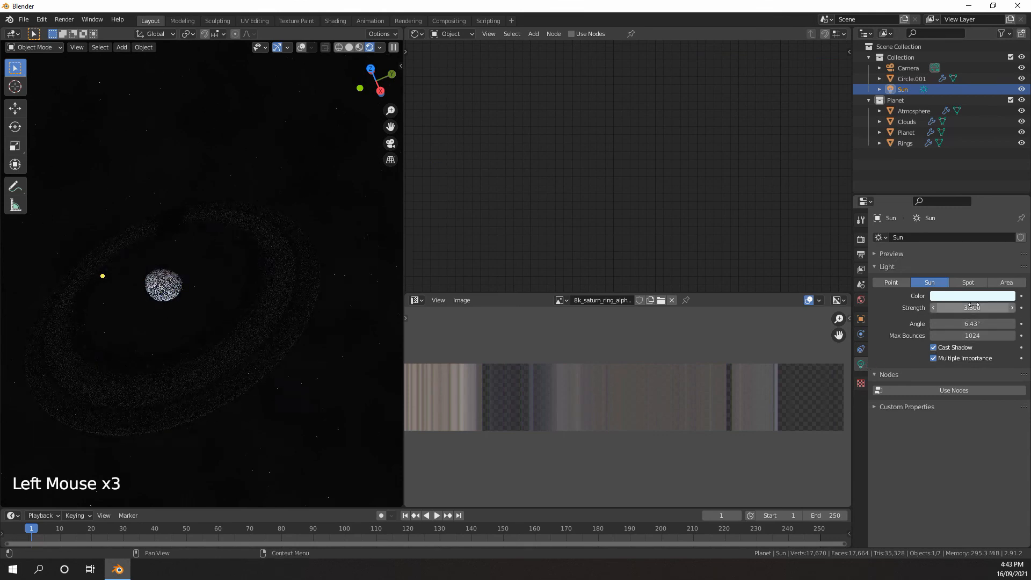
# Raise the Multiply node's value in the Rings material to 1.7
pyautogui.scroll(-3, 900, 148)
pyautogui.click(905, 143)
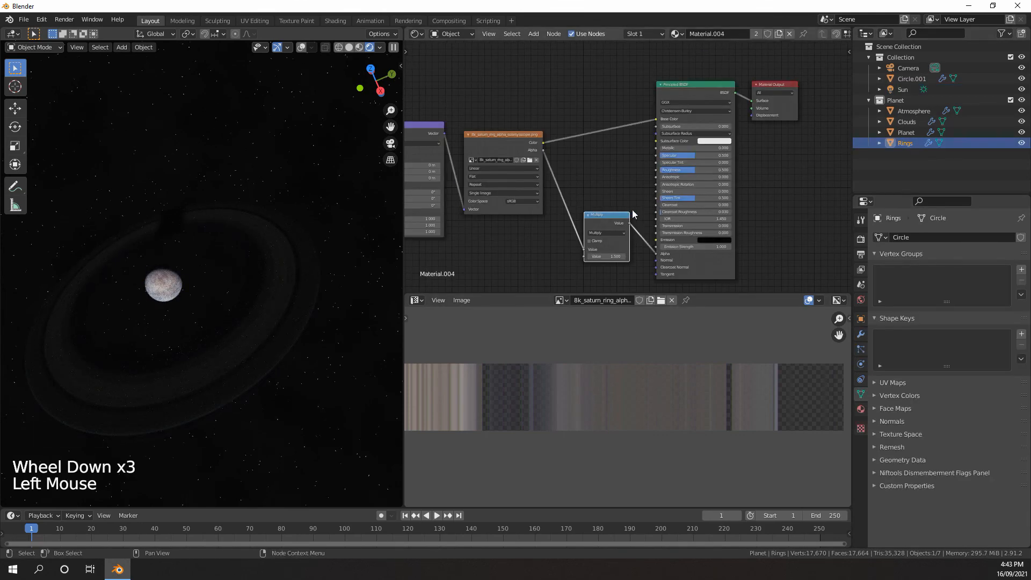
pyautogui.scroll(4, 633, 209)
pyautogui.moveTo(632, 210); pyautogui.dragTo(606, 215, button='middle')
# Examine the ring opacity in the rendered viewport from above, and return to the camera view to inspect the planet and rings up close
pyautogui.scroll(4, 605, 215)
pyautogui.moveTo(606, 215); pyautogui.dragTo(616, 216)
pyautogui.moveTo(314, 246); pyautogui.dragTo(298, 236, button='middle')
pyautogui.scroll(2, 298, 237)
pyautogui.keyDown('shift'); pyautogui.moveTo(298, 236); pyautogui.dragTo(281, 228, button='middle'); pyautogui.keyUp('shift')
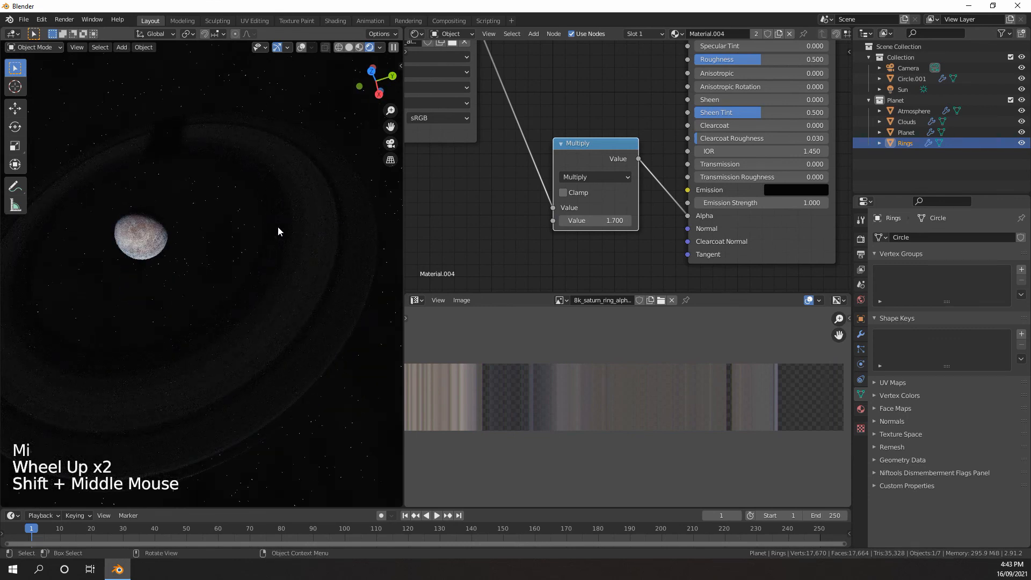
pyautogui.press('KP_0')
pyautogui.scroll(5, 297, 223)
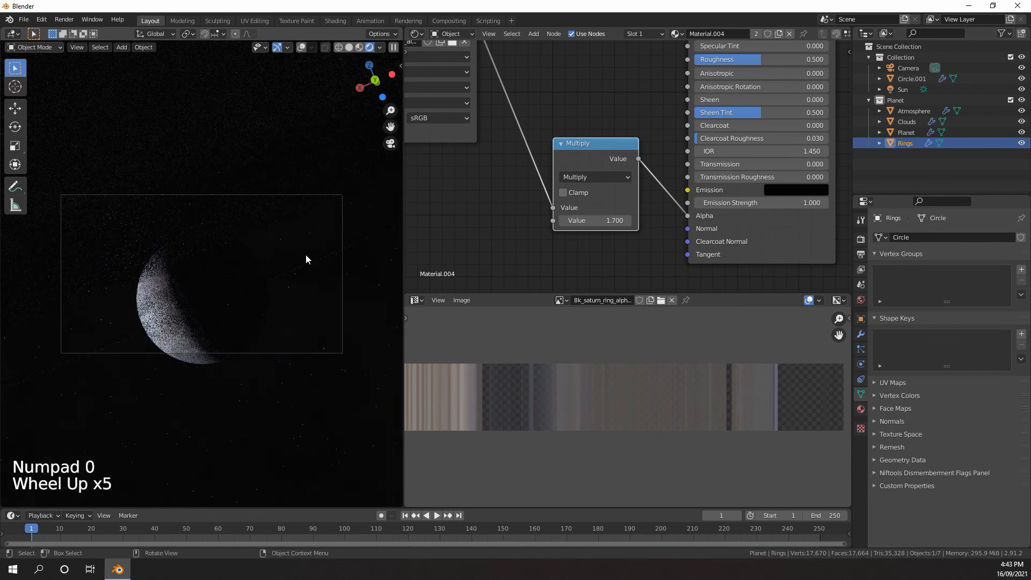
pyautogui.scroll(3, 290, 282)
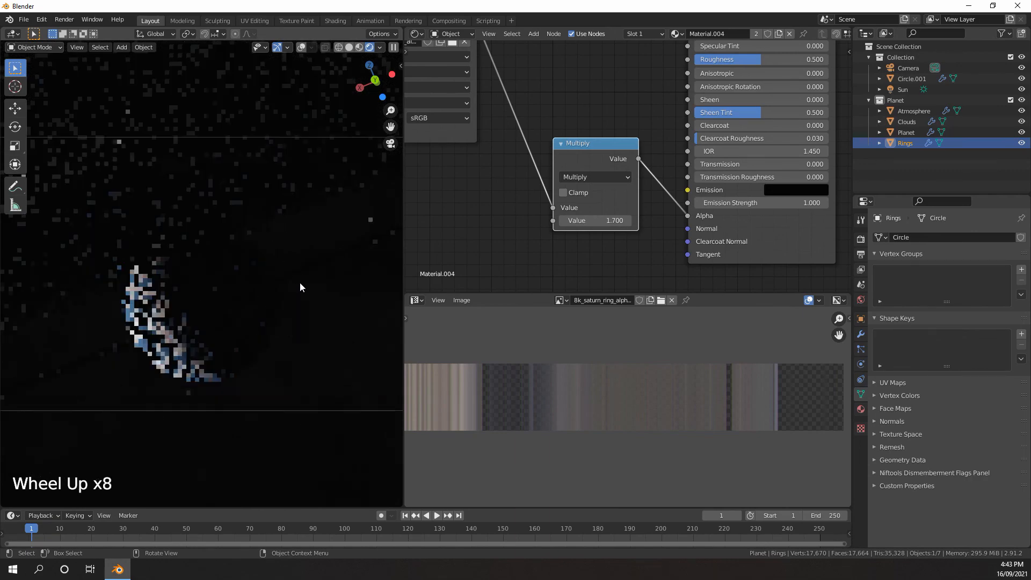
pyautogui.keyDown('shift'); pyautogui.moveTo(299, 287); pyautogui.dragTo(194, 288, button='middle'); pyautogui.keyUp('shift')
pyautogui.scroll(3, 219, 293)
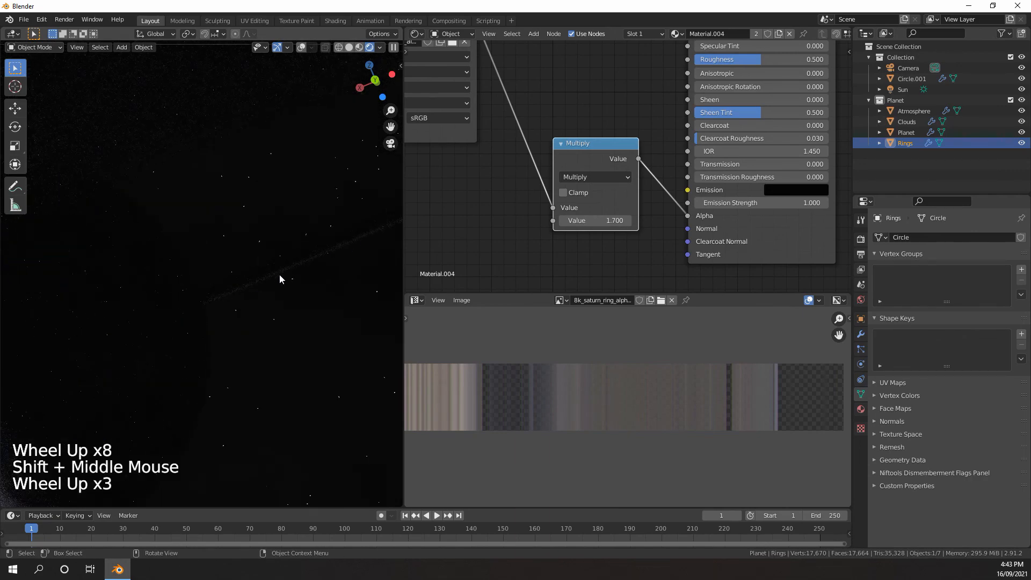
pyautogui.scroll(-5, 262, 268)
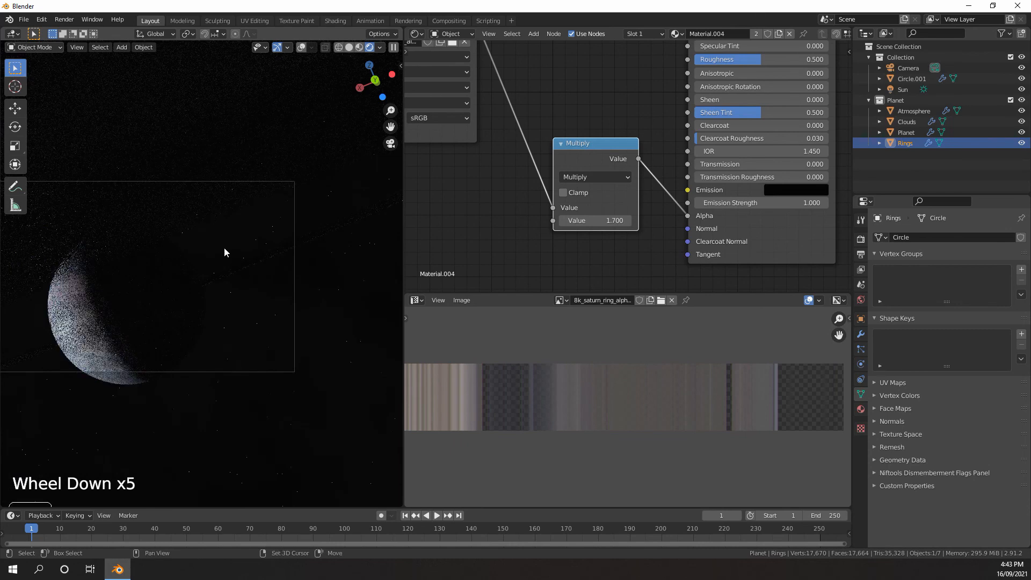
pyautogui.keyDown('shift'); pyautogui.moveTo(224, 247); pyautogui.dragTo(279, 249, button='middle'); pyautogui.keyUp('shift')
pyautogui.scroll(1, 282, 249)
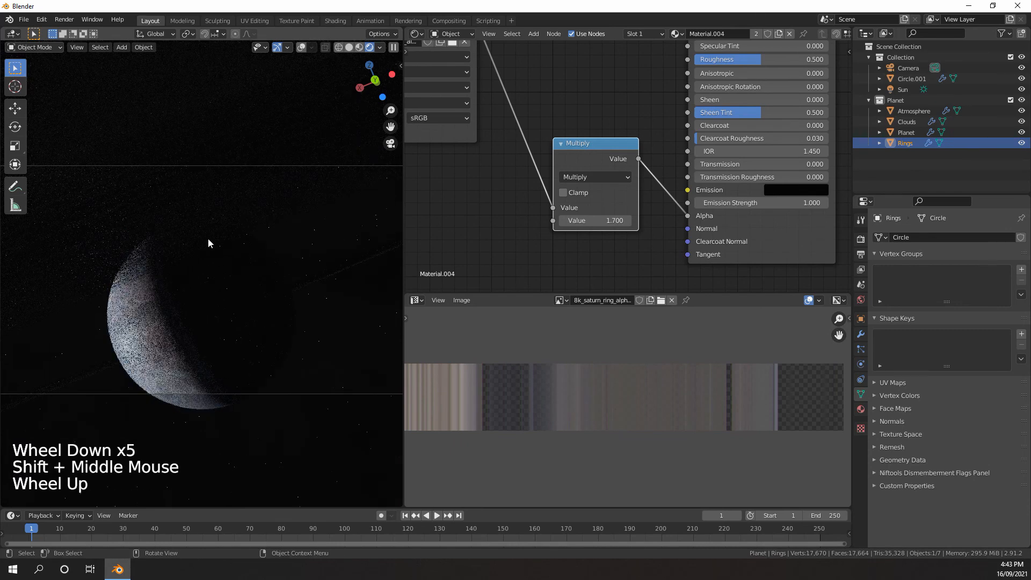
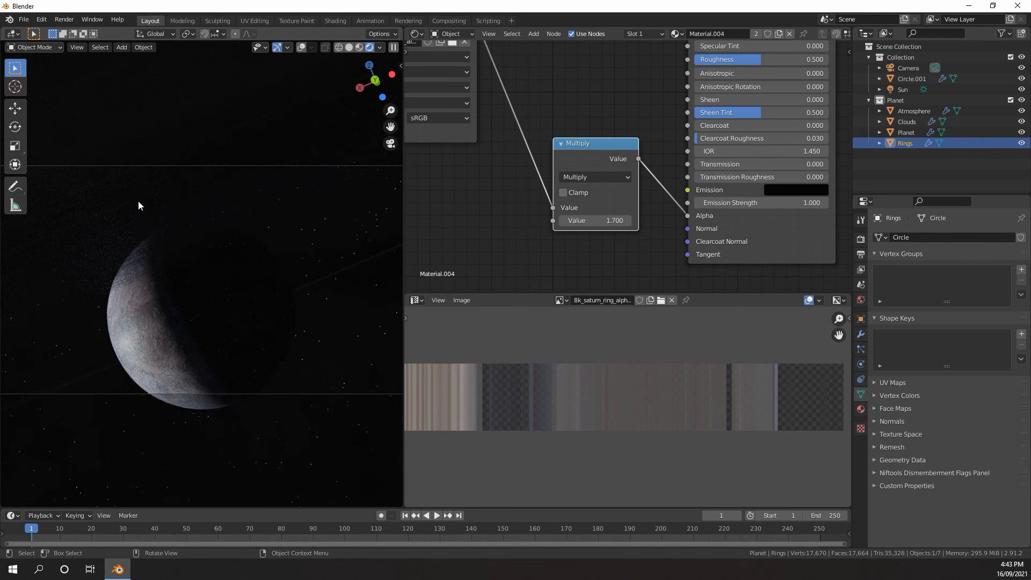
# Add a Gradient Texture node to the Rings material, below the ring image texture
pyautogui.moveTo(138, 205); pyautogui.dragTo(180, 217, button='middle')
pyautogui.scroll(-6, 228, 255)
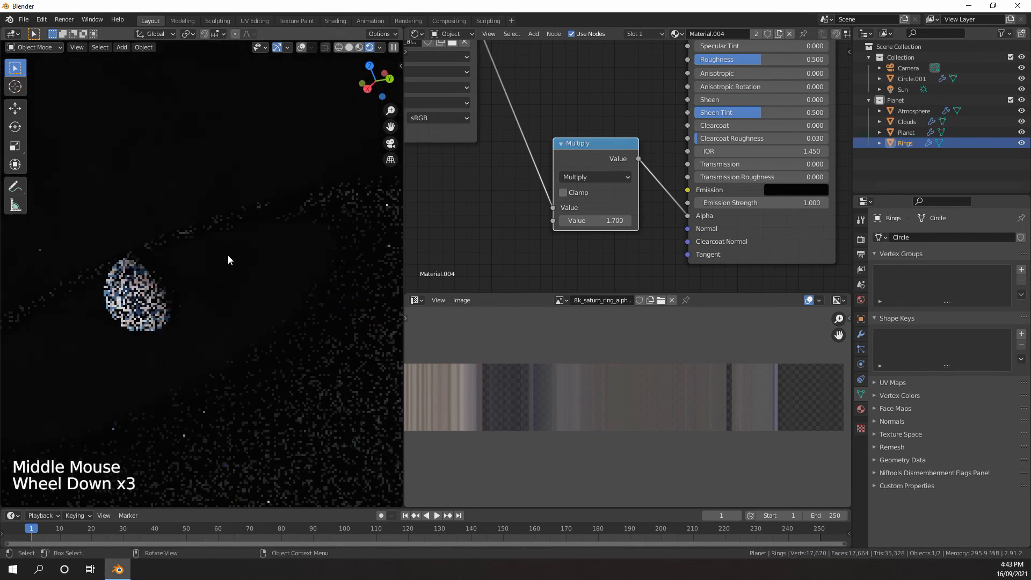
pyautogui.scroll(-3, 215, 243)
pyautogui.moveTo(225, 245); pyautogui.dragTo(285, 273, button='middle')
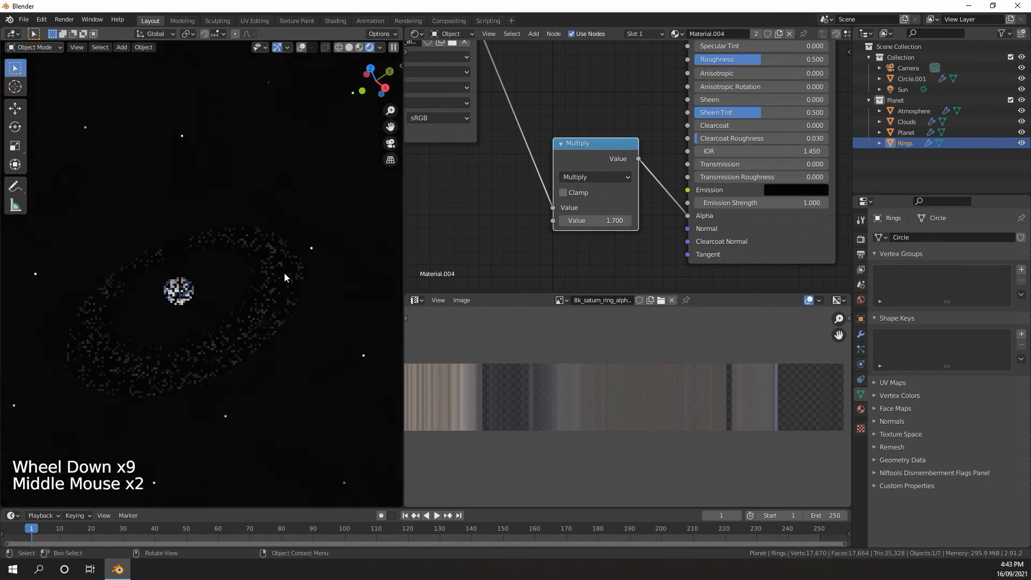
pyautogui.scroll(-9, 502, 205)
pyautogui.moveTo(501, 210); pyautogui.dragTo(637, 192, button='middle')
pyautogui.scroll(1, 637, 192)
pyautogui.hotkey('shift', 'a')
pyautogui.moveTo(594, 160)
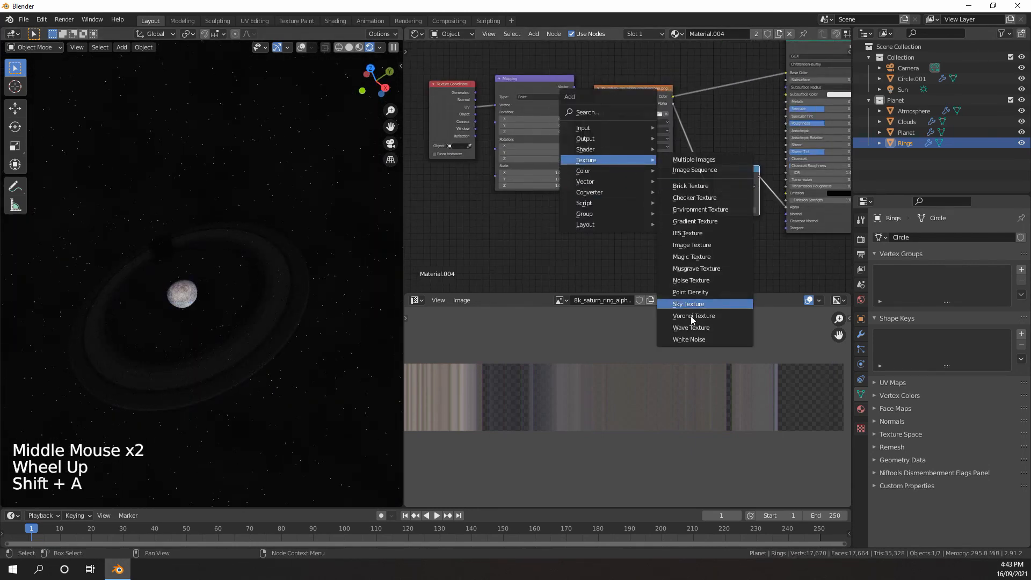
pyautogui.click(695, 221)
pyautogui.click(627, 220)
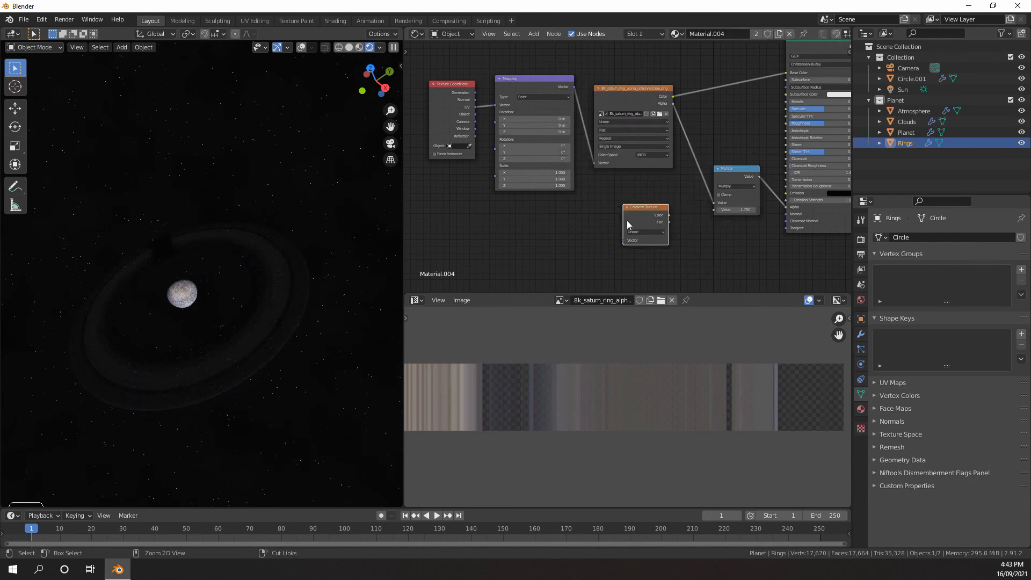
# Add Texture Coordinate and Mapping nodes feeding the Gradient Texture and place them below the existing mapping setup
pyautogui.hotkey('ctrl', 't')
pyautogui.press('g')
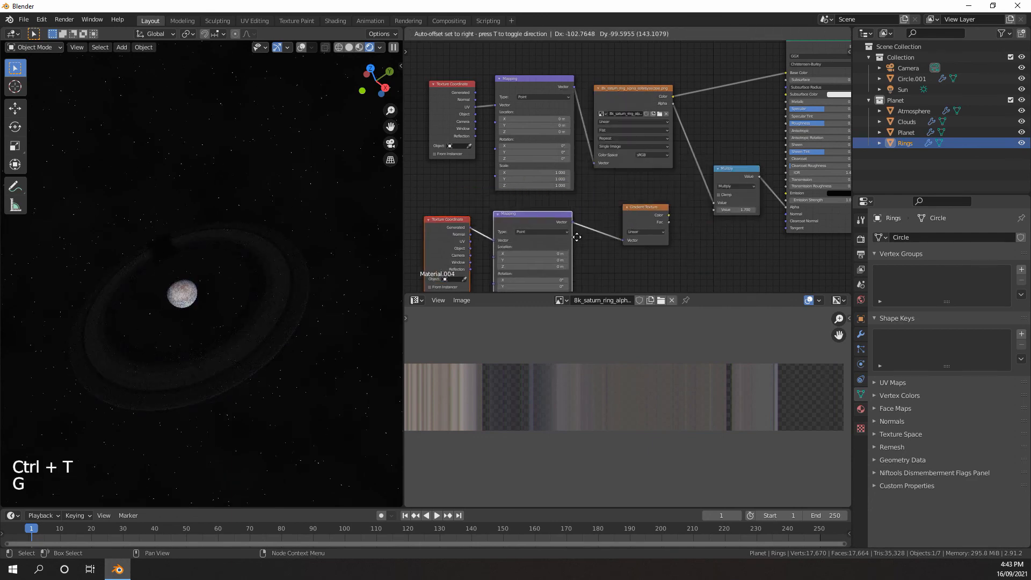
pyautogui.middleClick(585, 190)
pyautogui.moveTo(585, 190); pyautogui.dragTo(583, 181, button='middle')
pyautogui.scroll(3, 585, 184)
pyautogui.moveTo(590, 189); pyautogui.dragTo(561, 145, button='middle')
pyautogui.moveTo(653, 165); pyautogui.dragTo(610, 190, button='middle')
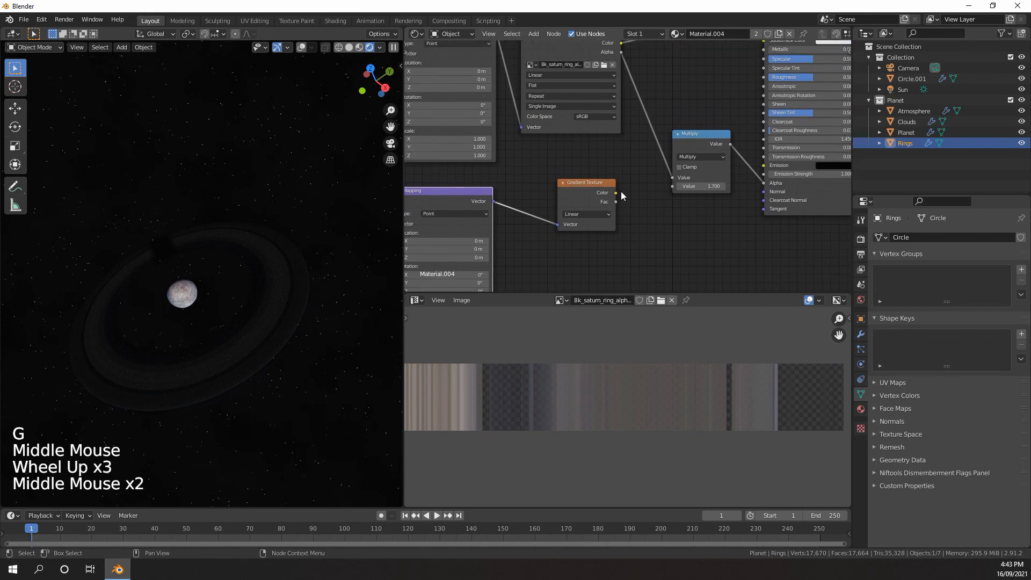
# Duplicate the Multiply node and insert the copy between the ring image's Alpha and the original Multiply node
pyautogui.click(701, 137)
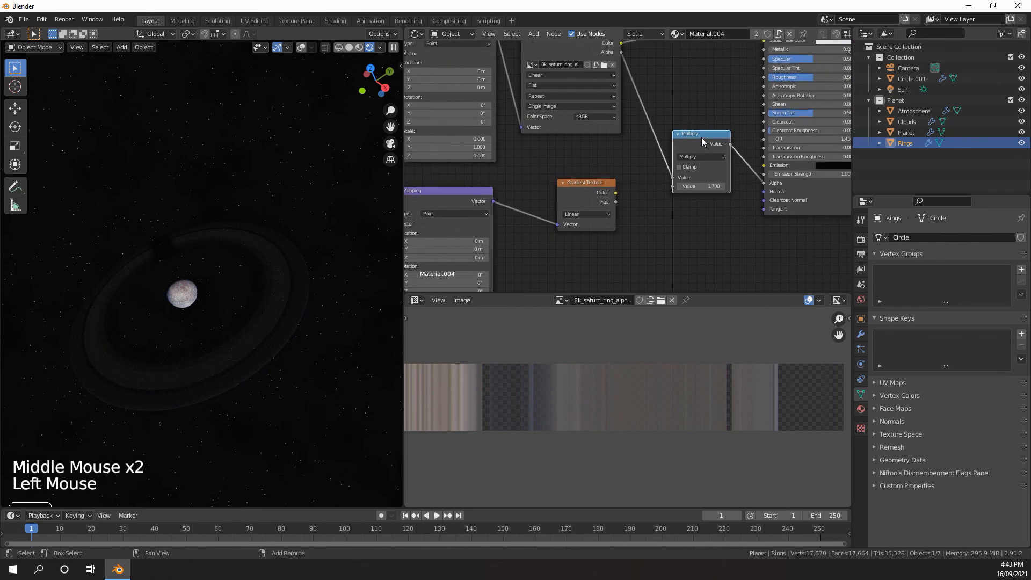
pyautogui.hotkey('shift', 'd')
pyautogui.click(667, 116)
pyautogui.moveTo(664, 148); pyautogui.dragTo(692, 146, button='middle')
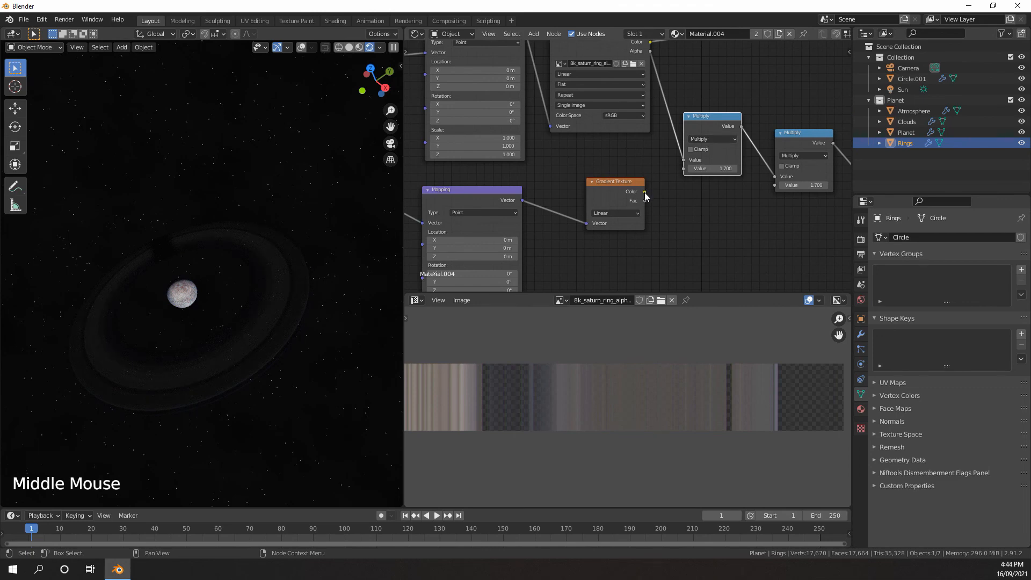
# Connect the Gradient Texture's Color to the new Multiply node's second value and insert a ColorRamp on that link
pyautogui.moveTo(644, 191); pyautogui.dragTo(688, 169)
pyautogui.hotkey('shift', 'a')
pyautogui.moveTo(665, 186)
pyautogui.mouseDown(button='middle')
pyautogui.moveTo(682, 170)
pyautogui.moveTo(676, 181)
pyautogui.moveTo(625, 177)
pyautogui.moveTo(621, 188)
pyautogui.moveTo(660, 169)
pyautogui.mouseUp(button='middle')
pyautogui.moveTo(665, 201)
pyautogui.click(730, 225)
pyautogui.click(741, 180)
# Preview the gradient on the rings by connecting the ColorRamp's Color directly to the Material Output's Surface
pyautogui.moveTo(193, 266); pyautogui.dragTo(225, 252, button='middle')
pyautogui.scroll(-8, 672, 203)
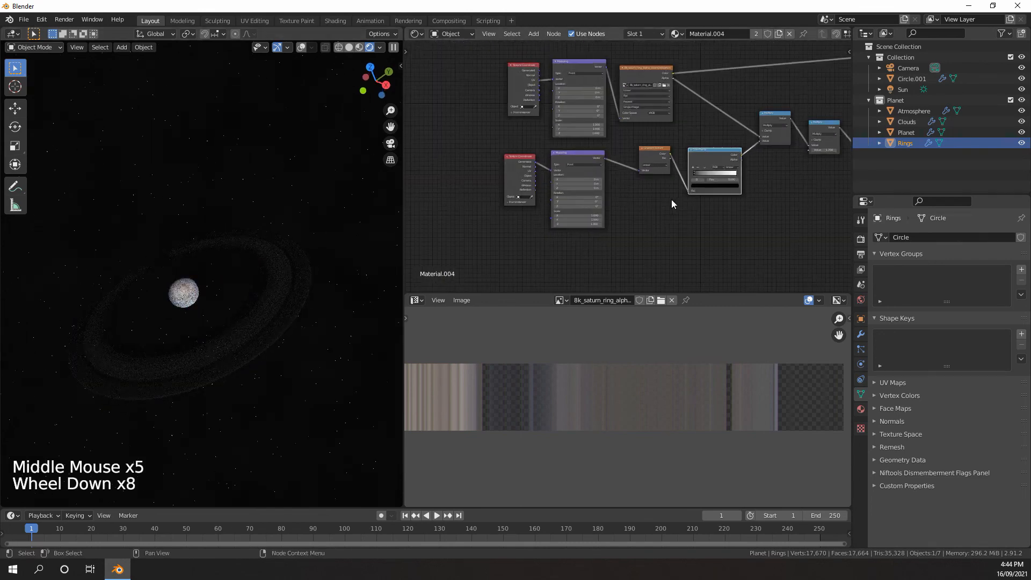
pyautogui.scroll(-2, 671, 203)
pyautogui.moveTo(671, 203); pyautogui.dragTo(566, 239, button='middle')
pyautogui.scroll(4, 566, 240)
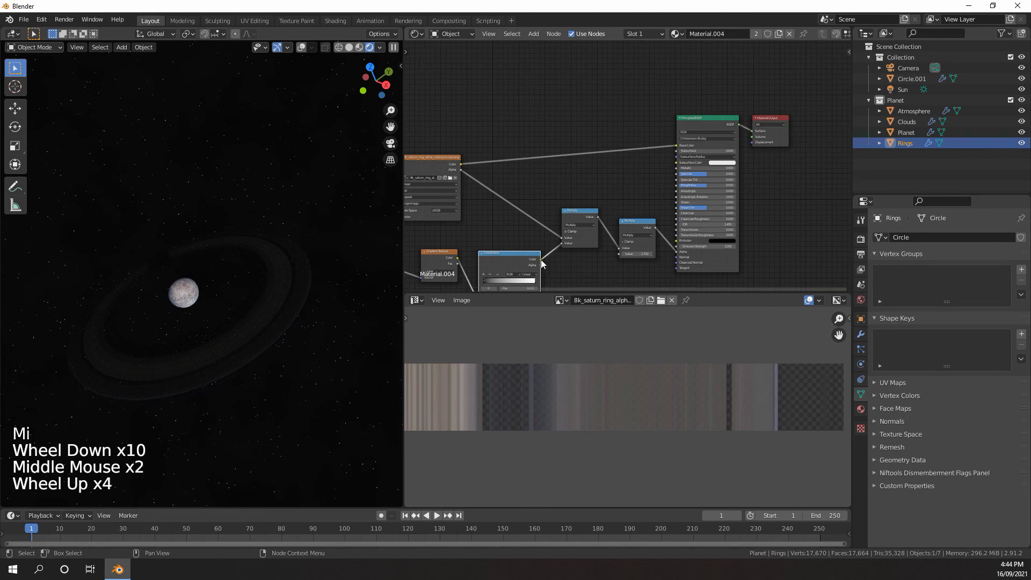
pyautogui.moveTo(541, 260); pyautogui.dragTo(751, 131)
pyautogui.moveTo(515, 211); pyautogui.dragTo(603, 168, button='middle')
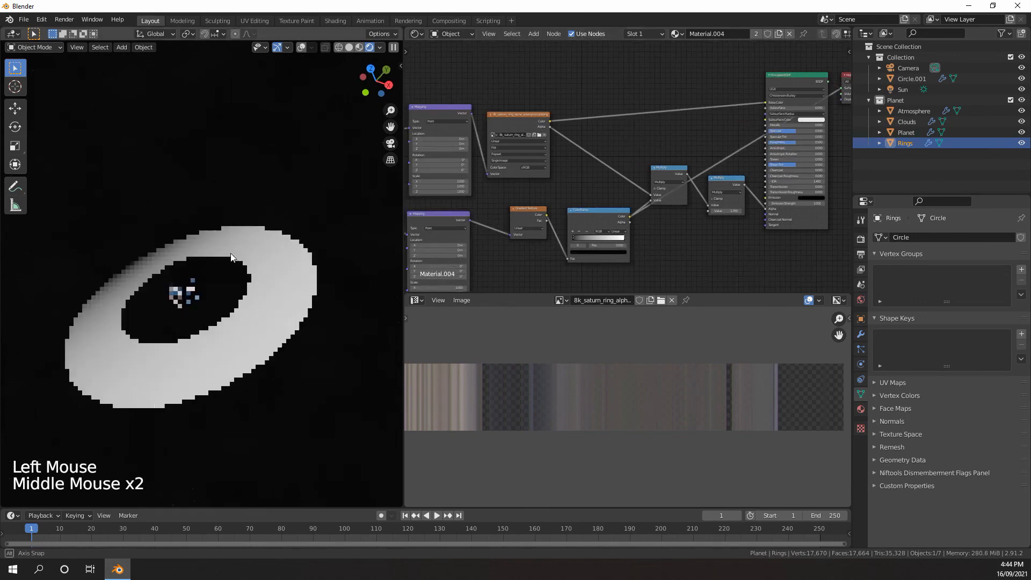
# Feed the gradient's Mapping node from the Object texture coordinate and check the gradient from the camera view
pyautogui.moveTo(569, 215)
pyautogui.mouseDown(button='middle')
pyautogui.moveTo(595, 195)
pyautogui.moveTo(575, 205)
pyautogui.mouseUp(button='middle')
pyautogui.scroll(7, 594, 195)
pyautogui.moveTo(500, 227); pyautogui.dragTo(530, 214)
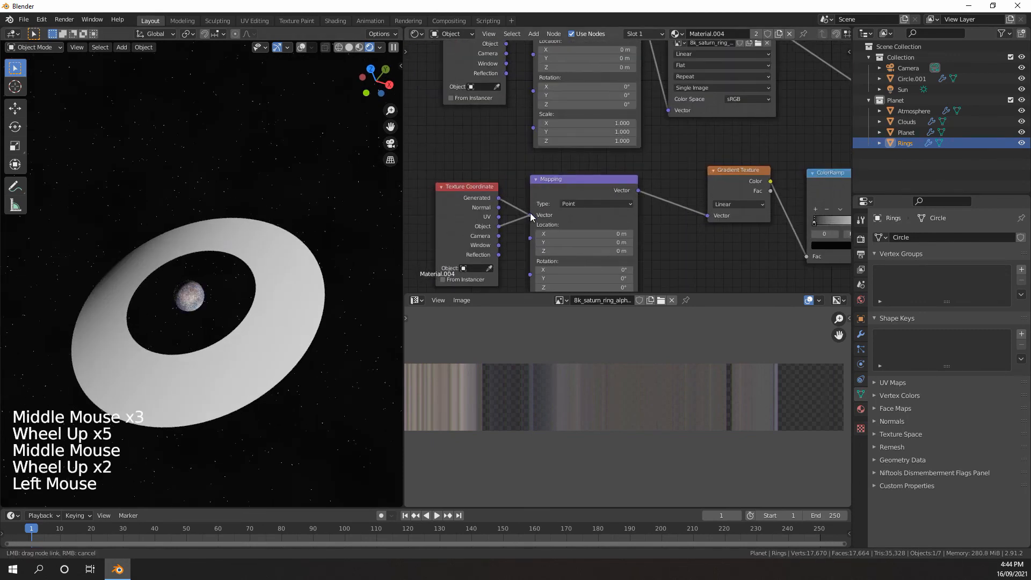
pyautogui.moveTo(219, 244); pyautogui.dragTo(257, 316, button='middle')
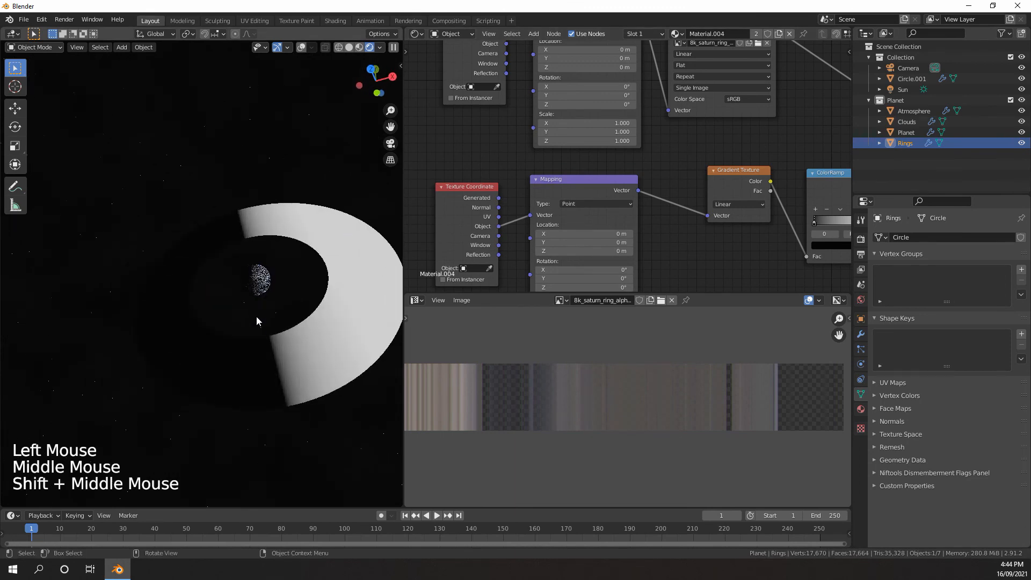
pyautogui.moveTo(293, 352); pyautogui.dragTo(201, 292, button='middle')
pyautogui.press('KP_0')
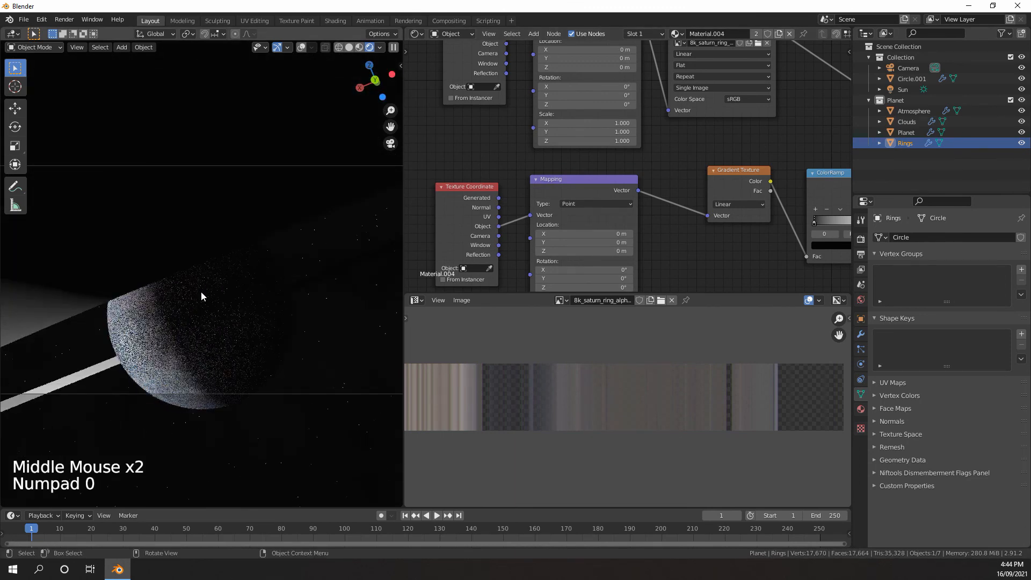
# Set the gradient Mapping node's Z rotation to 90°
pyautogui.moveTo(575, 224); pyautogui.dragTo(574, 212, button='middle')
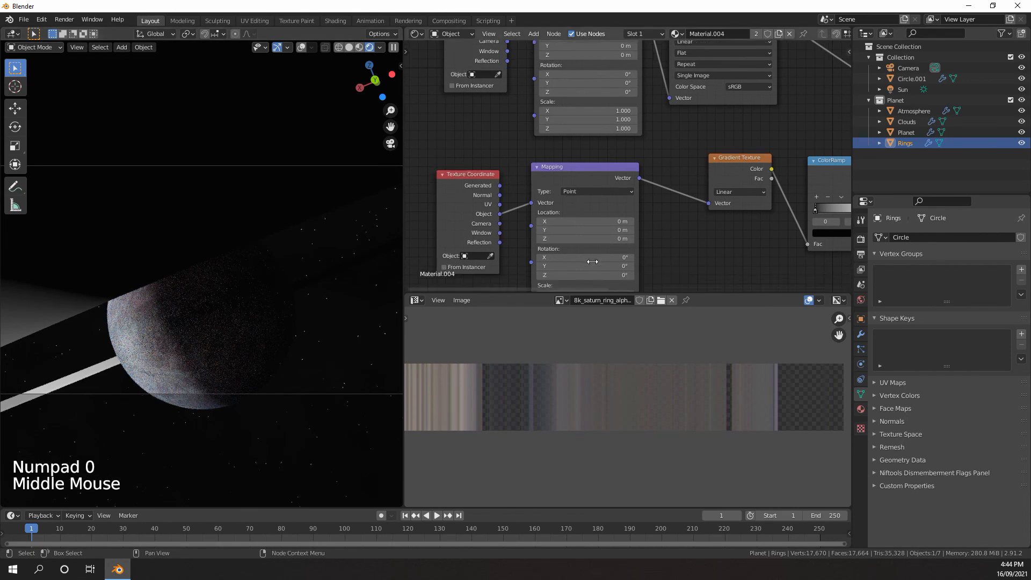
pyautogui.click(580, 276)
pyautogui.moveTo(580, 276); pyautogui.dragTo(579, 276)
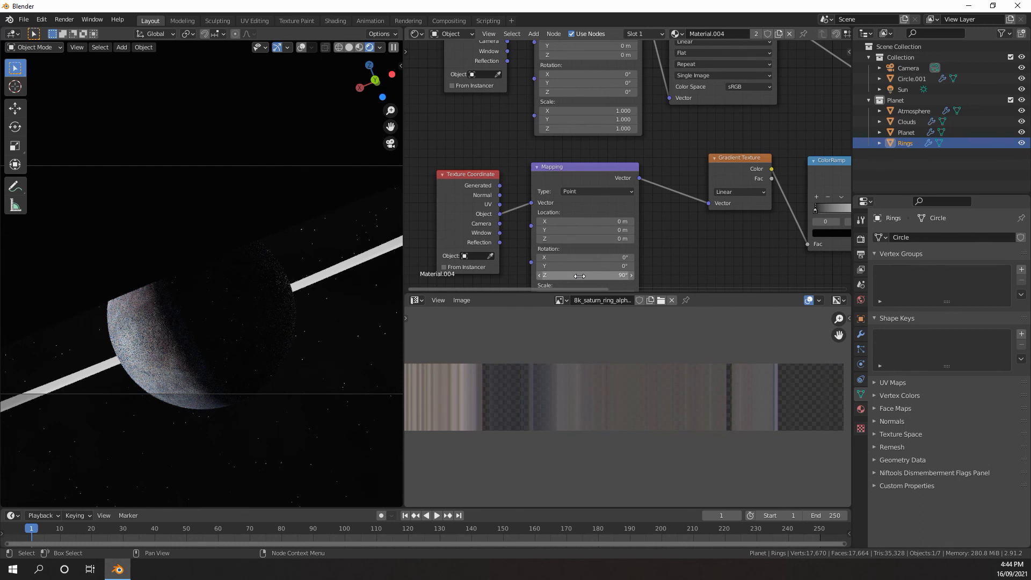
# Examine how the rotated gradient falls across the rings around the planet from outside the camera view
pyautogui.click(218, 277)
pyautogui.scroll(-5, 221, 281)
pyautogui.moveTo(223, 282); pyautogui.dragTo(232, 291, button='middle')
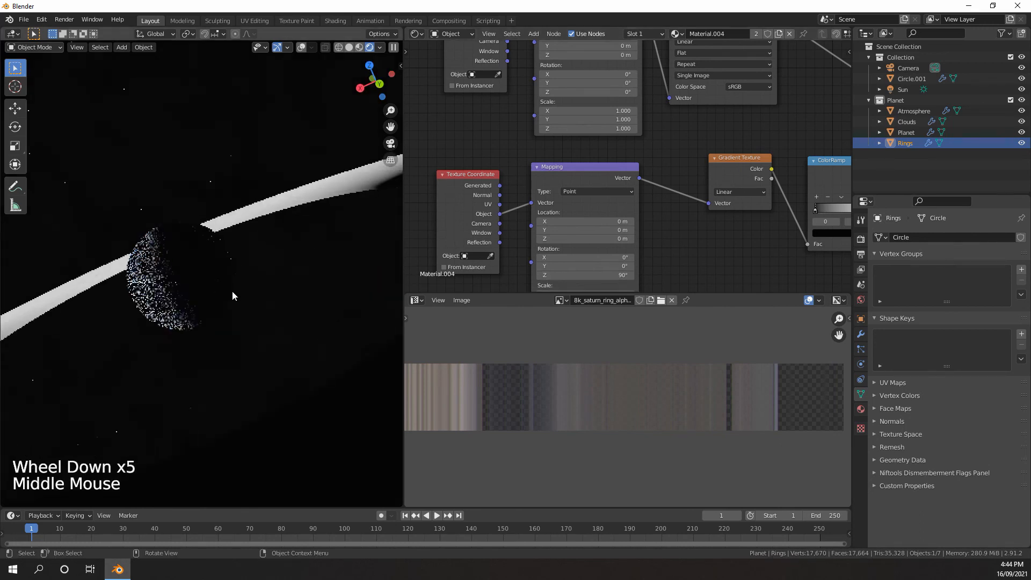
pyautogui.scroll(-4, 199, 244)
pyautogui.moveTo(200, 244); pyautogui.dragTo(220, 214, button='middle')
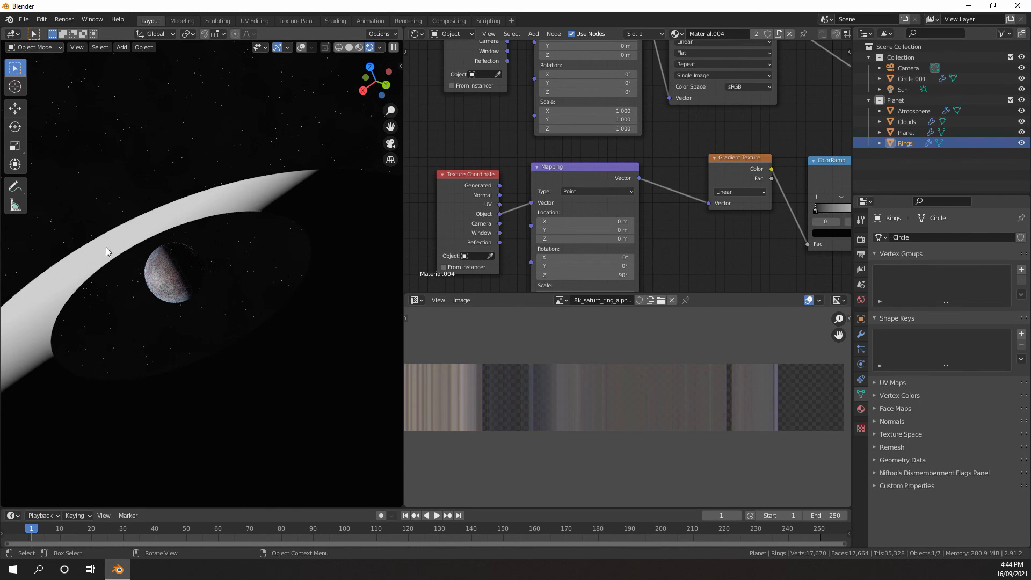
pyautogui.moveTo(108, 263); pyautogui.dragTo(131, 261, button='middle')
pyautogui.scroll(-4, 220, 269)
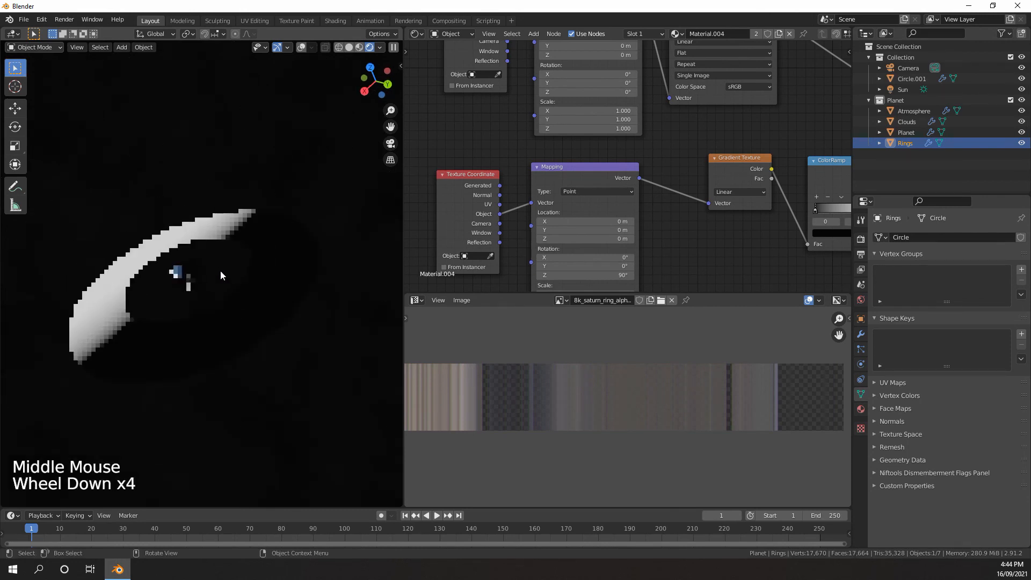
pyautogui.keyDown('shift'); pyautogui.moveTo(220, 269); pyautogui.dragTo(176, 277, button='middle'); pyautogui.keyUp('shift')
pyautogui.scroll(3, 176, 277)
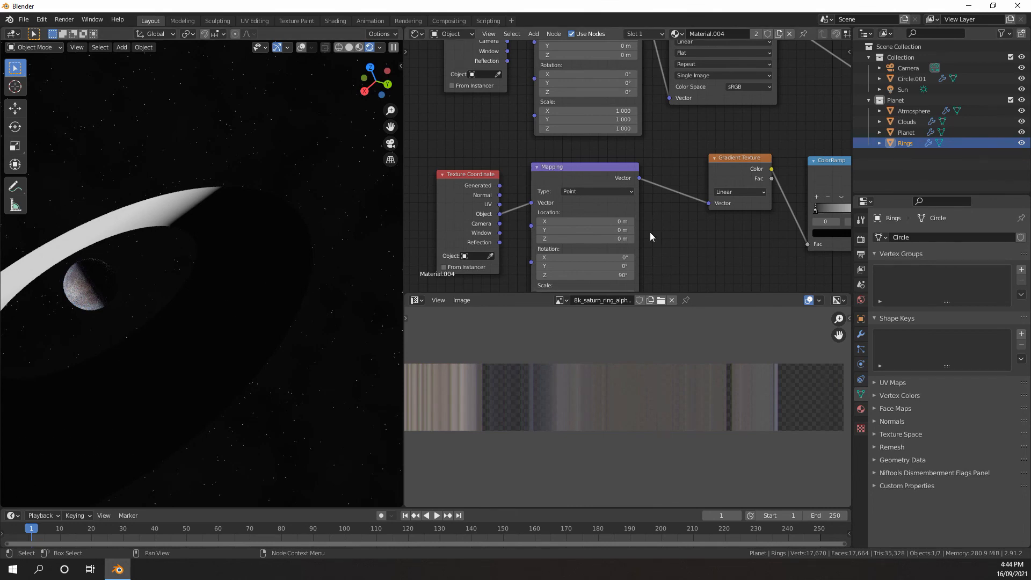
# Reconnect the Principled BSDF to the Material Output's Surface in place of the gradient preview
pyautogui.scroll(-6, 650, 232)
pyautogui.moveTo(650, 232); pyautogui.dragTo(636, 210, button='middle')
pyautogui.scroll(1, 594, 229)
pyautogui.scroll(5, 636, 210)
pyautogui.scroll(-6, 677, 177)
pyautogui.scroll(1, 679, 174)
pyautogui.scroll(-1, 678, 174)
pyautogui.moveTo(714, 138); pyautogui.dragTo(582, 224, button='middle')
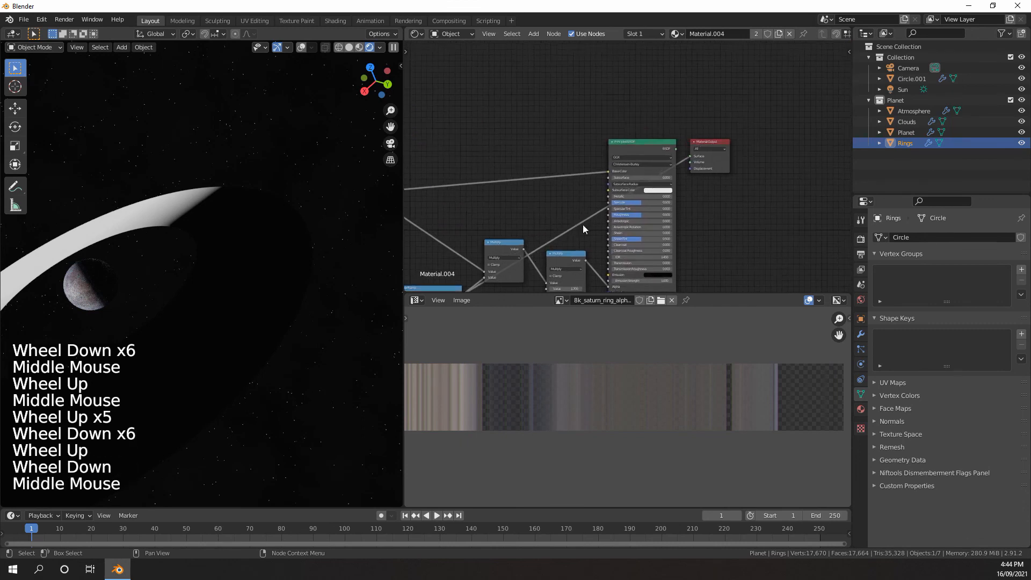
pyautogui.scroll(6, 621, 170)
pyautogui.moveTo(724, 167); pyautogui.dragTo(647, 167, button='middle')
pyautogui.scroll(3, 647, 167)
pyautogui.moveTo(626, 125); pyautogui.dragTo(662, 140)
pyautogui.scroll(-5, 558, 215)
pyautogui.moveTo(515, 231); pyautogui.dragTo(596, 196, button='middle')
pyautogui.moveTo(499, 231); pyautogui.dragTo(572, 199, button='middle')
pyautogui.scroll(-3, 231, 268)
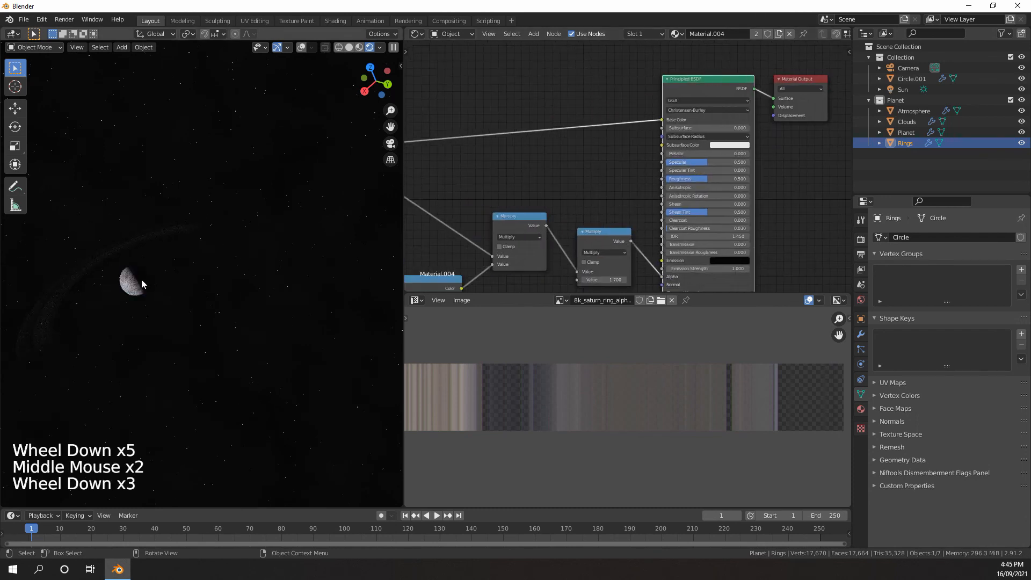
# Move the ColorRamp's white stop to position 0.155 and return to the camera view to check the rings
pyautogui.keyDown('shift'); pyautogui.moveTo(230, 273); pyautogui.dragTo(276, 268, button='middle'); pyautogui.keyUp('shift')
pyautogui.moveTo(519, 259); pyautogui.dragTo(571, 211, button='middle')
pyautogui.moveTo(456, 221); pyautogui.dragTo(497, 197, button='middle')
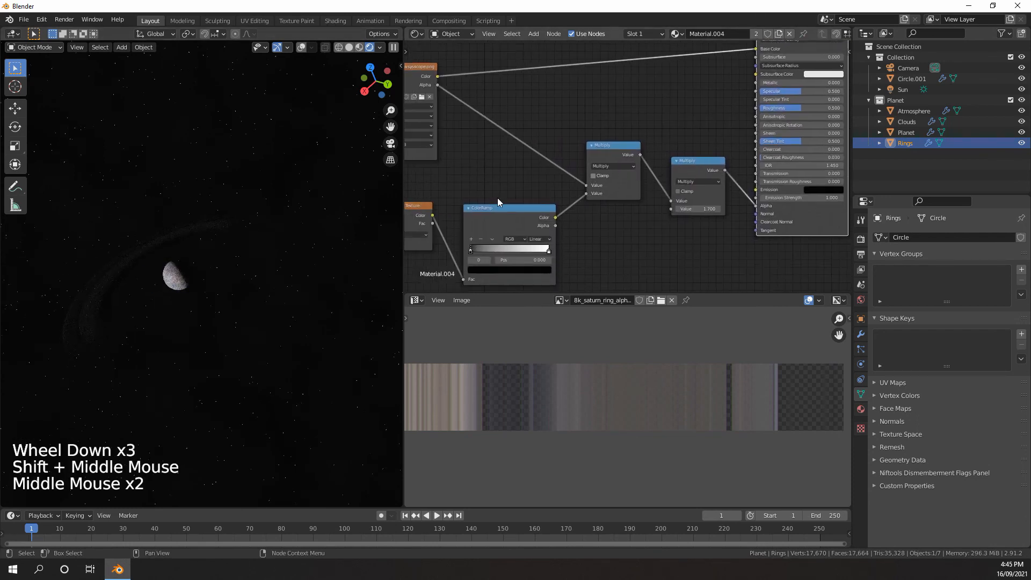
pyautogui.moveTo(177, 260); pyautogui.dragTo(185, 261, button='middle')
pyautogui.keyDown('shift'); pyautogui.moveTo(466, 230); pyautogui.dragTo(500, 216, button='middle'); pyautogui.keyUp('shift')
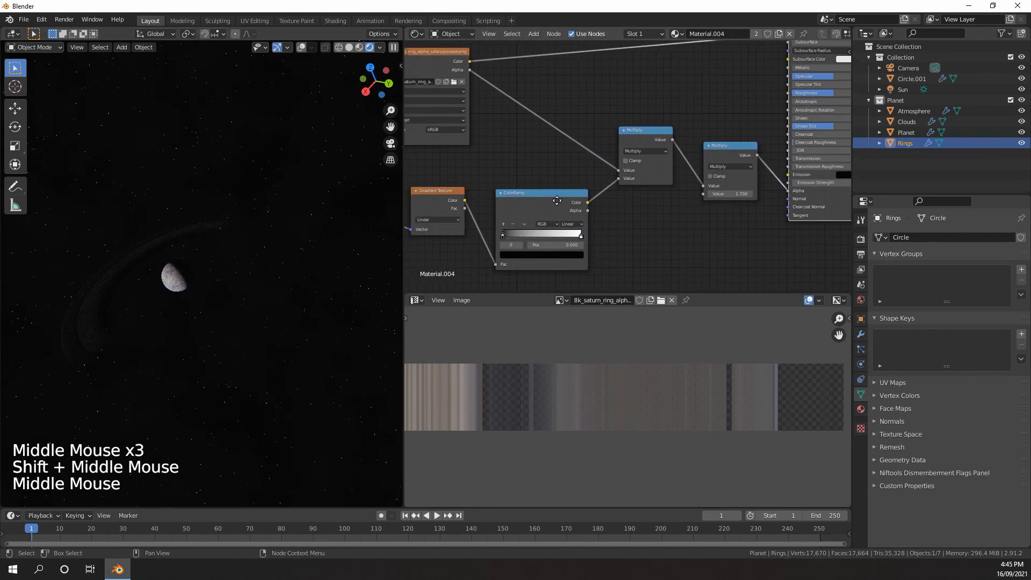
pyautogui.scroll(4, 409, 261)
pyautogui.moveTo(643, 230); pyautogui.dragTo(501, 226)
pyautogui.rightClick(501, 227)
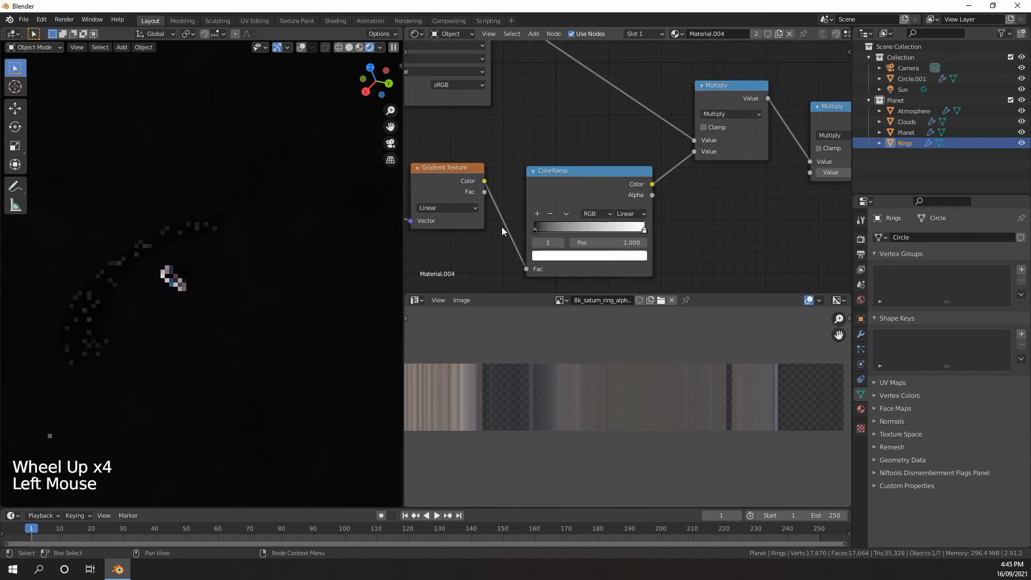
pyautogui.moveTo(635, 229); pyautogui.dragTo(552, 229)
pyautogui.middleClick(262, 266)
pyautogui.press('KP_0')
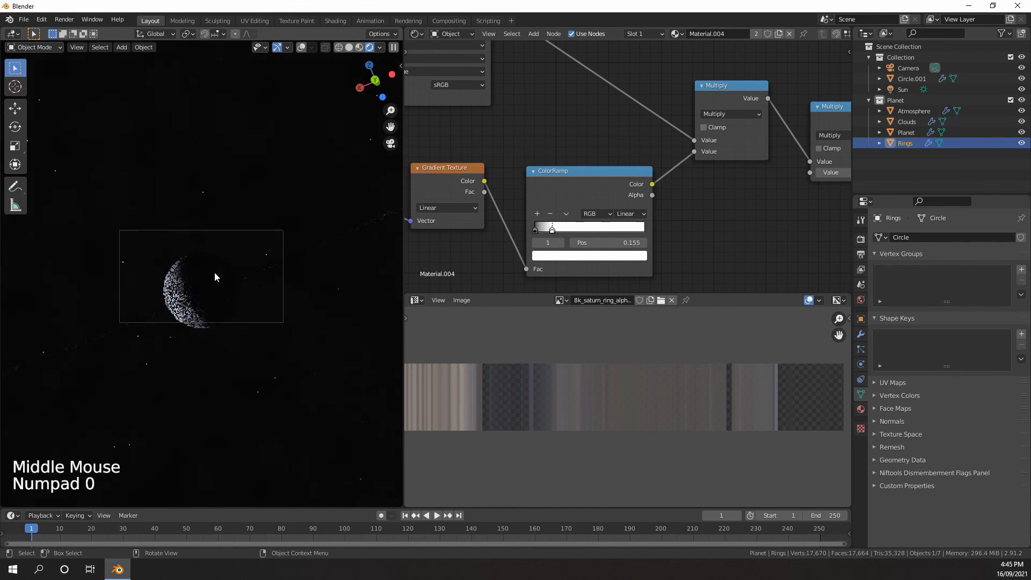
pyautogui.scroll(4, 215, 273)
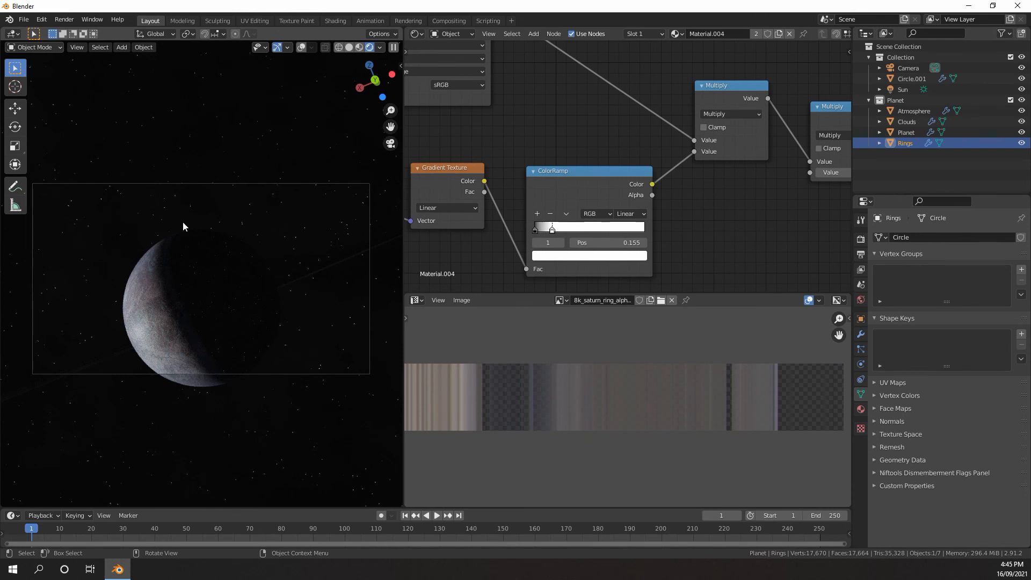
# Switch the viewport to Solid shading and select the Circle.001 object
pyautogui.scroll(-8, 189, 249)
pyautogui.press('z')
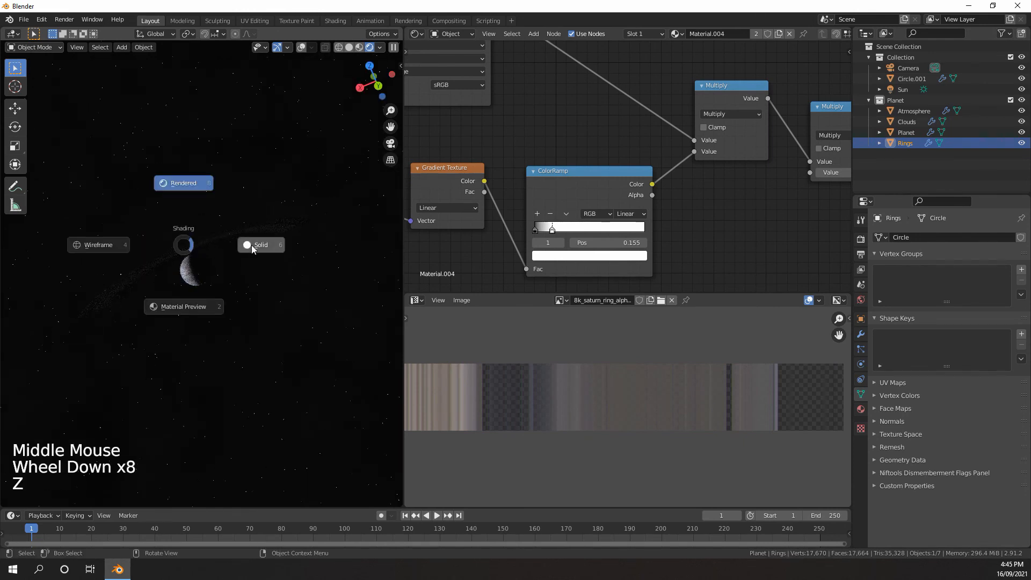
pyautogui.middleClick(253, 246)
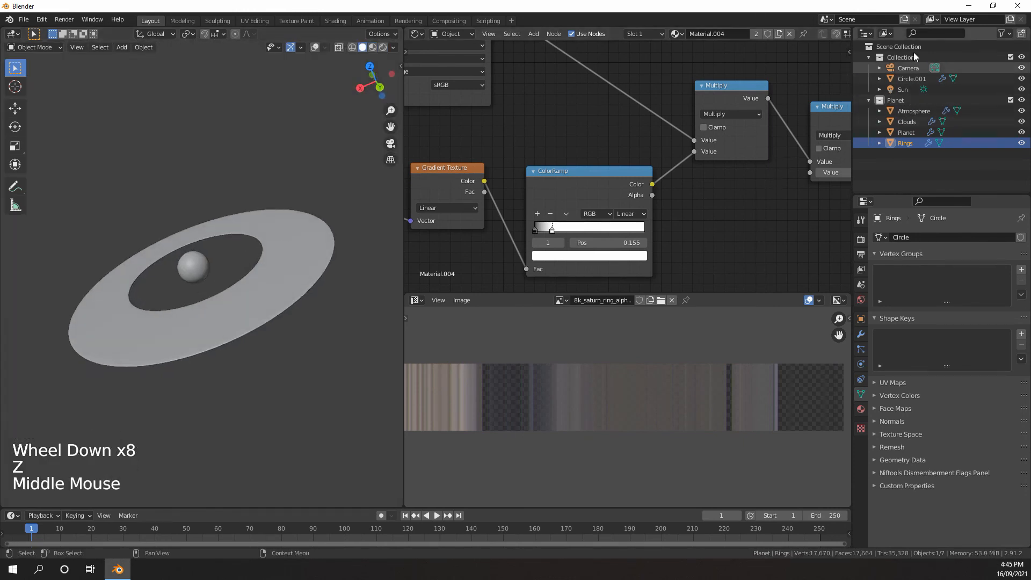
pyautogui.scroll(-10, 527, 180)
pyautogui.keyDown('shift'); pyautogui.moveTo(262, 193); pyautogui.dragTo(262, 237, button='middle'); pyautogui.keyUp('shift')
pyautogui.scroll(-8, 532, 190)
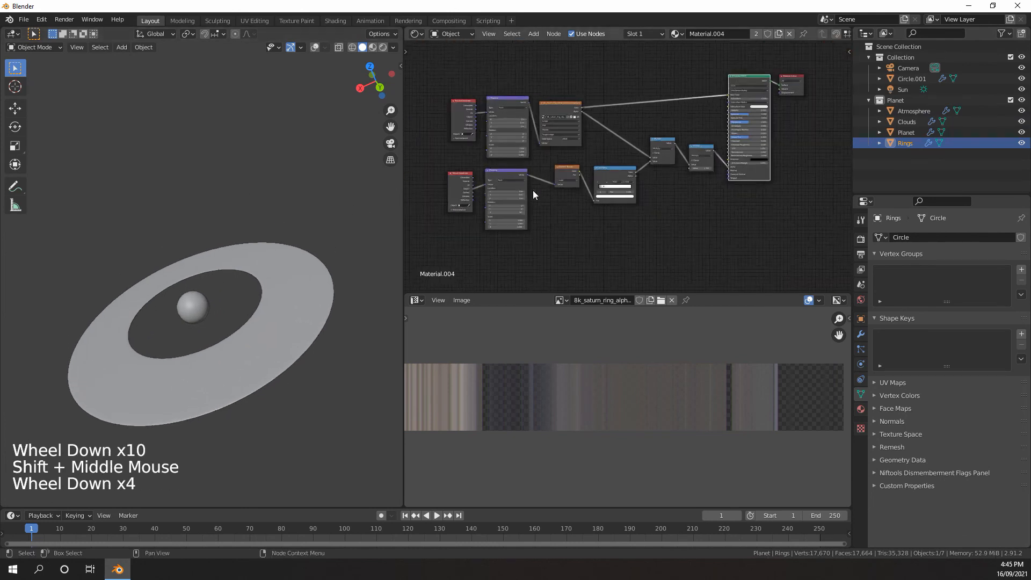
pyautogui.moveTo(640, 154); pyautogui.dragTo(550, 188, button='middle')
pyautogui.scroll(2, 513, 215)
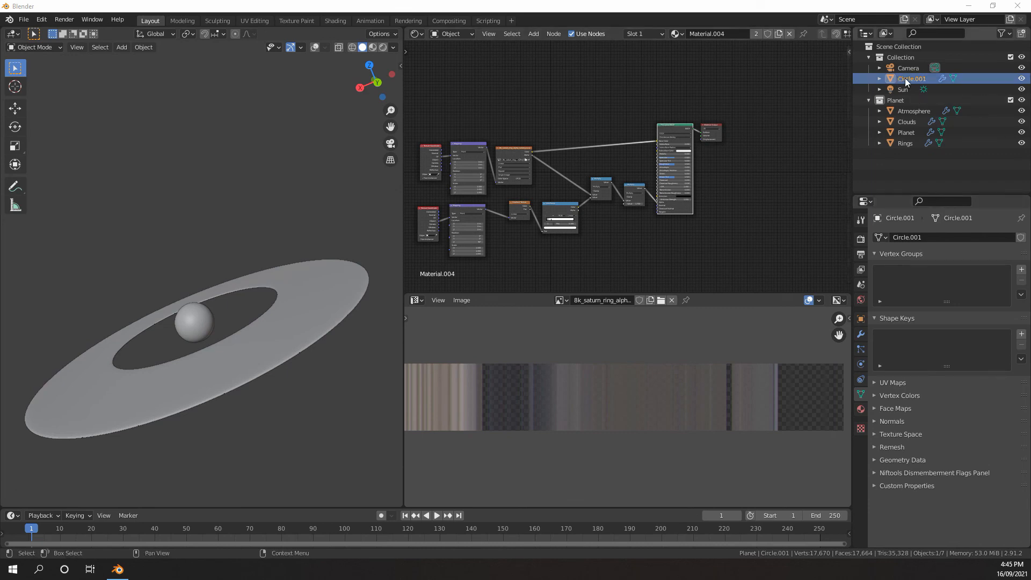
# Turn on the viewport overlays and hide the Planet collection
pyautogui.click(314, 47)
pyautogui.moveTo(281, 146); pyautogui.dragTo(260, 116, button='middle')
pyautogui.keyDown('shift'); pyautogui.moveTo(260, 115); pyautogui.dragTo(247, 99, button='middle'); pyautogui.keyUp('shift')
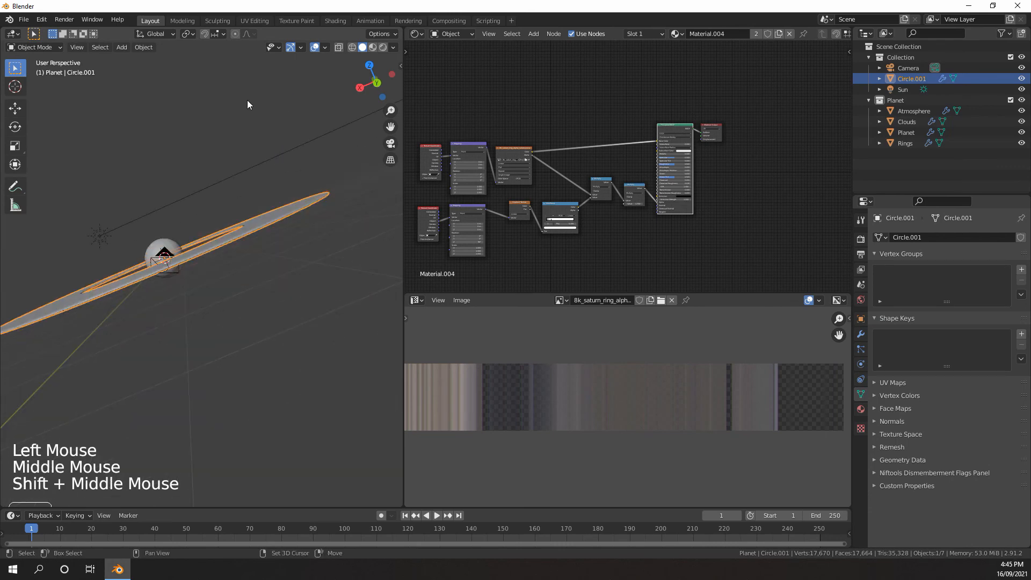
pyautogui.click(1023, 101)
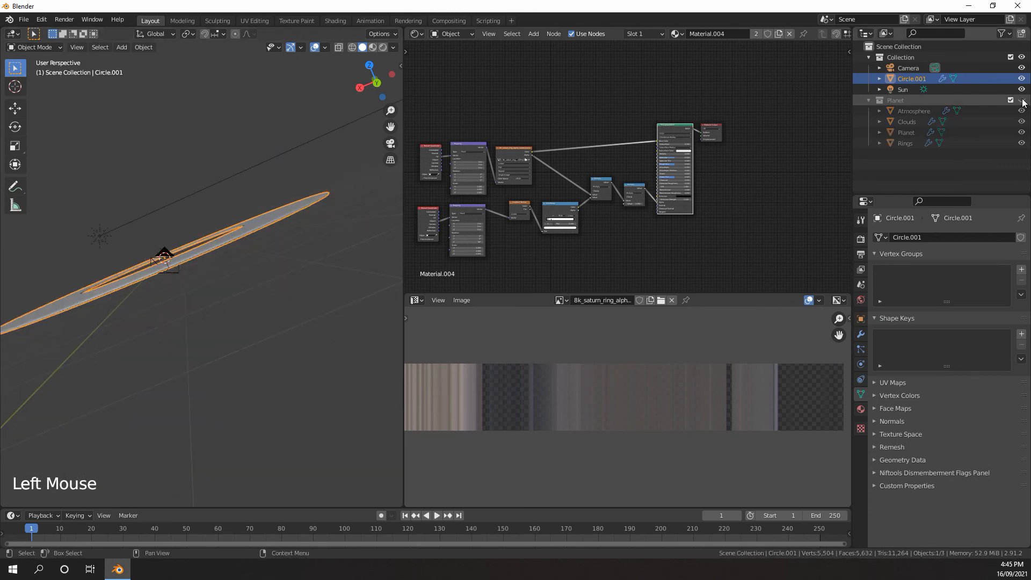
# Inspect the Circle.001 ring mesh in Object Mode and Edit Mode, and hide the object
pyautogui.keyDown('shift'); pyautogui.moveTo(236, 176); pyautogui.dragTo(272, 202, button='middle'); pyautogui.keyUp('shift')
pyautogui.scroll(3, 272, 202)
pyautogui.keyDown('shift'); pyautogui.moveTo(271, 202); pyautogui.dragTo(251, 219, button='middle'); pyautogui.keyUp('shift')
pyautogui.scroll(-4, 280, 218)
pyautogui.click(279, 218)
pyautogui.scroll(4, 256, 211)
pyautogui.keyDown('shift'); pyautogui.moveTo(251, 219); pyautogui.dragTo(225, 253, button='middle'); pyautogui.keyUp('shift')
pyautogui.scroll(2, 246, 231)
pyautogui.scroll(-2, 247, 234)
pyautogui.scroll(-3, 240, 252)
pyautogui.scroll(-4, 240, 252)
pyautogui.press('Tab')
pyautogui.scroll(4, 250, 273)
pyautogui.press('Tab')
pyautogui.scroll(-1, 255, 258)
pyautogui.moveTo(226, 252); pyautogui.dragTo(188, 276, button='middle')
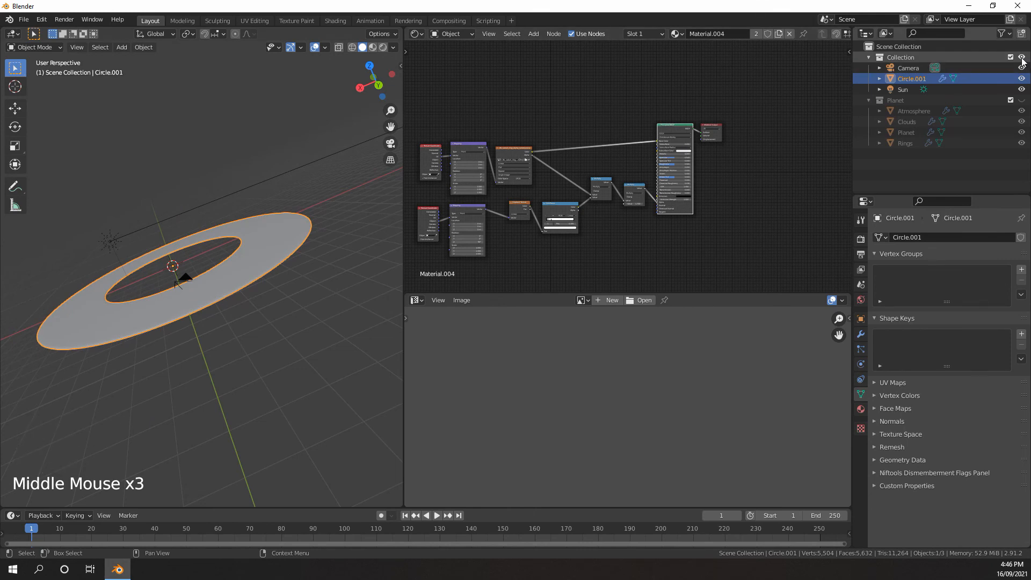
pyautogui.click(1022, 78)
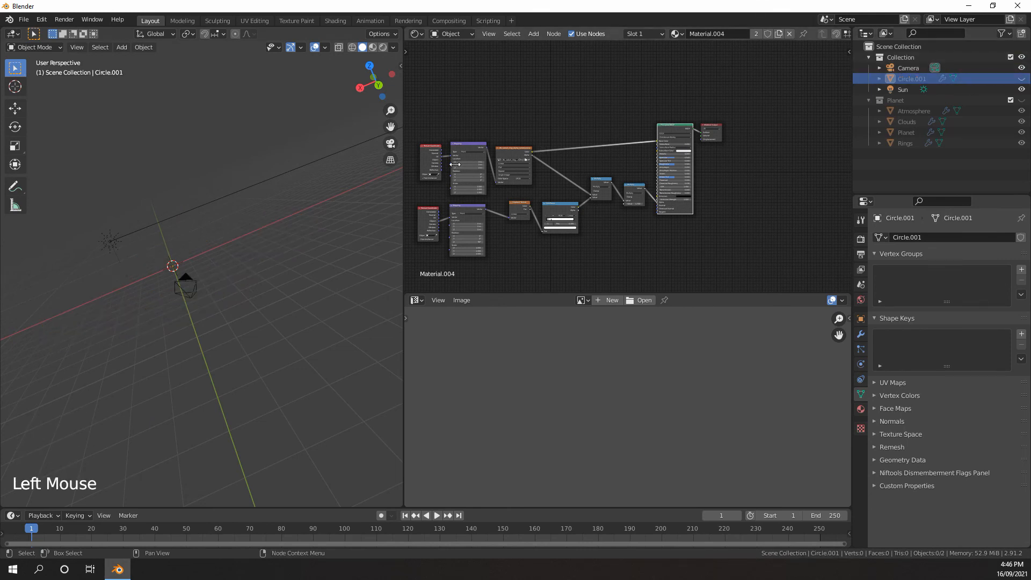
# Add a 2 m cube mesh at the world origin
pyautogui.moveTo(370, 207); pyautogui.dragTo(350, 213, button='middle')
pyautogui.keyDown('shift'); pyautogui.moveTo(182, 248); pyautogui.dragTo(210, 255, button='middle'); pyautogui.keyUp('shift')
pyautogui.moveTo(210, 256); pyautogui.dragTo(222, 237, button='middle')
pyautogui.scroll(2, 250, 256)
pyautogui.keyDown('shift'); pyautogui.scroll(2, 236, 266); pyautogui.keyUp('shift')
pyautogui.keyDown('shift'); pyautogui.scroll(1, 223, 238); pyautogui.keyUp('shift')
pyautogui.scroll(2, 223, 237)
pyautogui.hotkey('shift', 'a')
pyautogui.moveTo(218, 233)
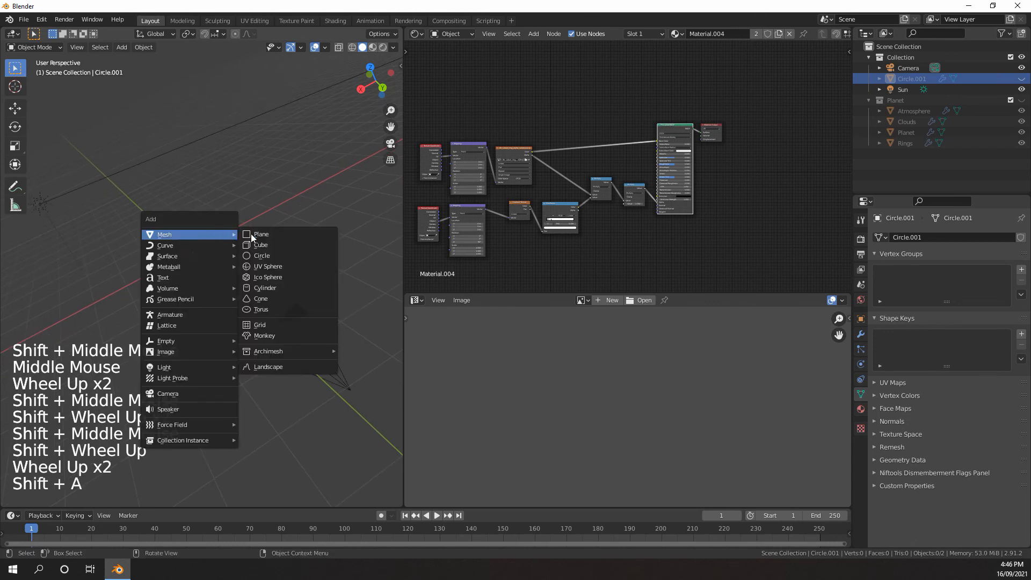
pyautogui.click(261, 245)
pyautogui.click(798, 317)
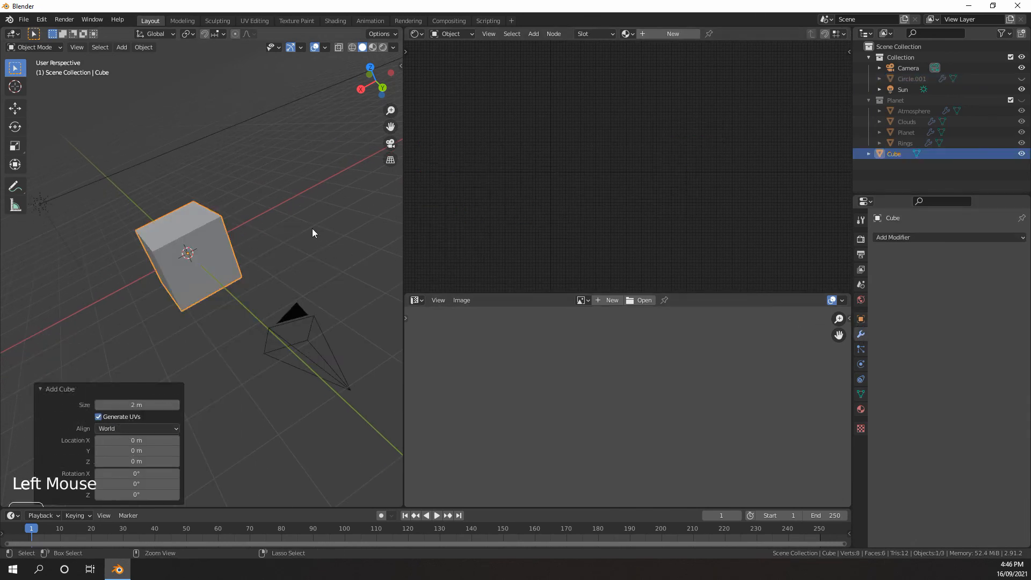
# Add a level 2 Subdivision modifier to the cube and apply it
pyautogui.hotkey('ctrl', '2')
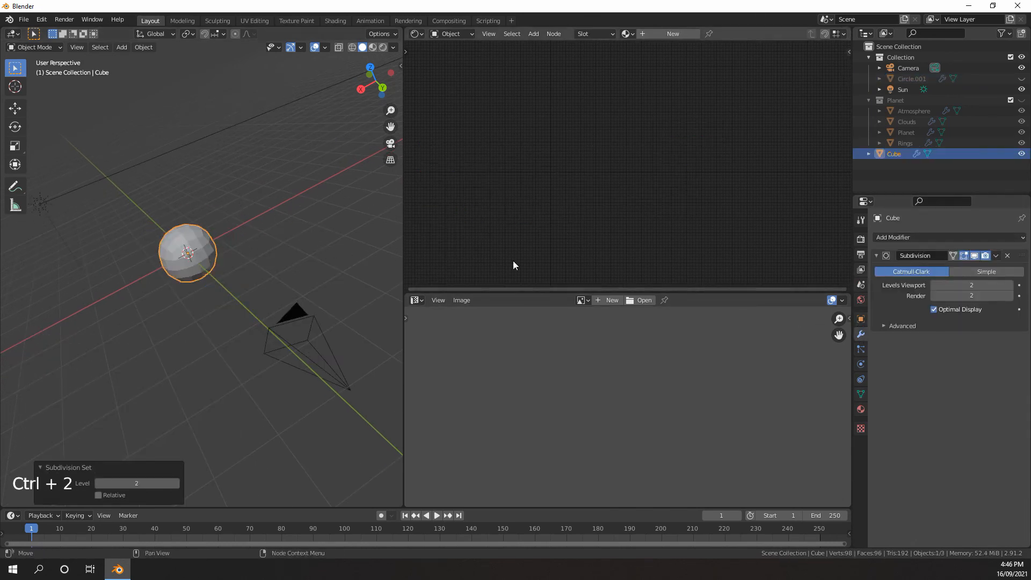
pyautogui.click(996, 256)
pyautogui.click(965, 269)
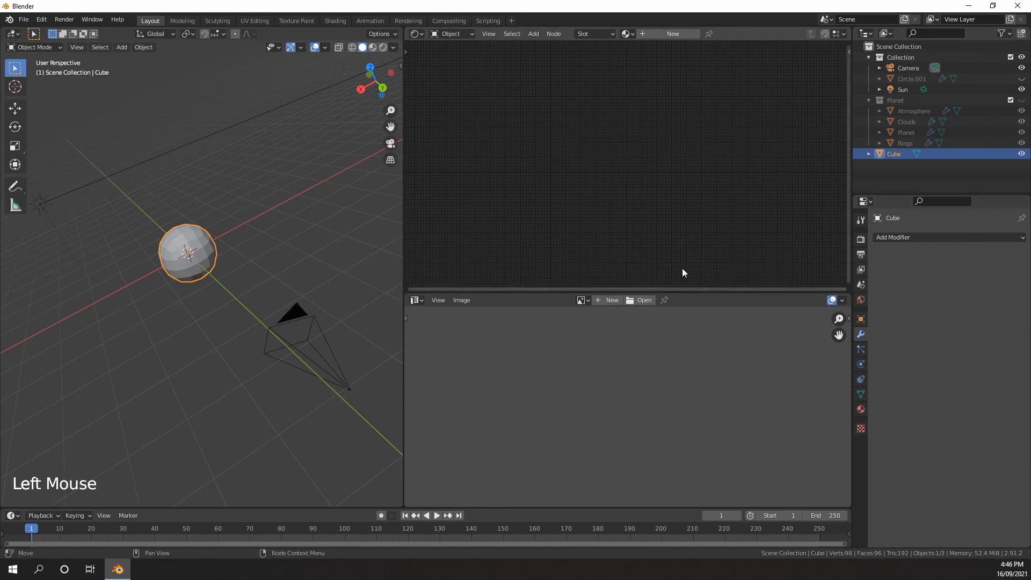
pyautogui.moveTo(376, 252); pyautogui.dragTo(242, 256, button='middle')
pyautogui.scroll(3, 242, 257)
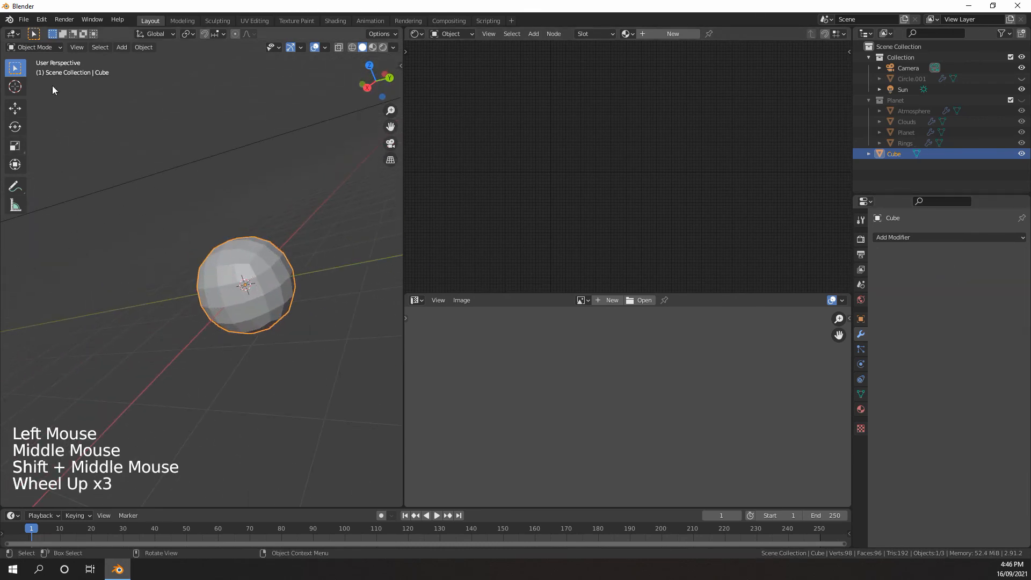
# Enter Sculpt Mode on the subdivided cube and choose the Grab brush with a radius of 158 px
pyautogui.click(34, 47)
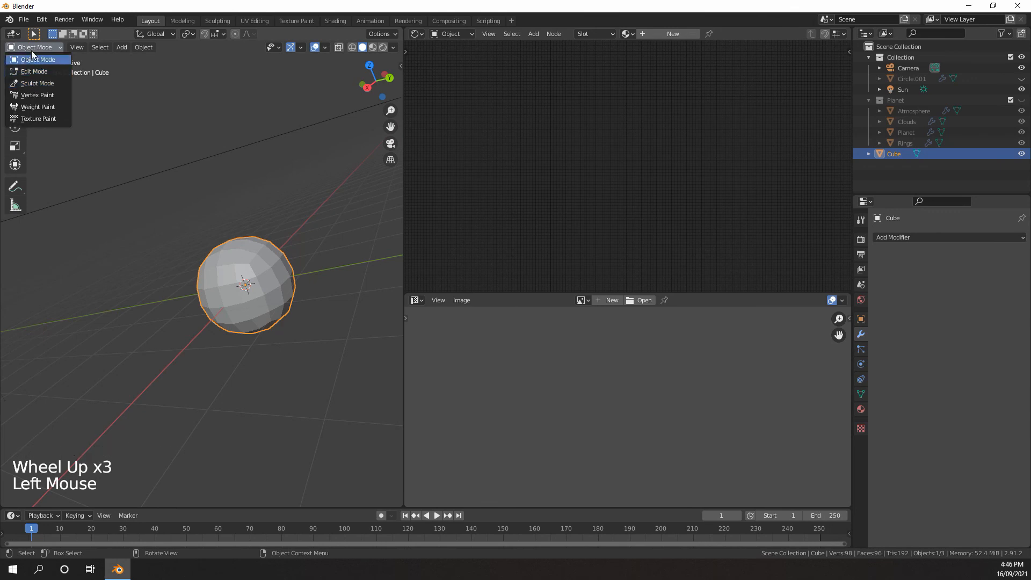
pyautogui.click(33, 83)
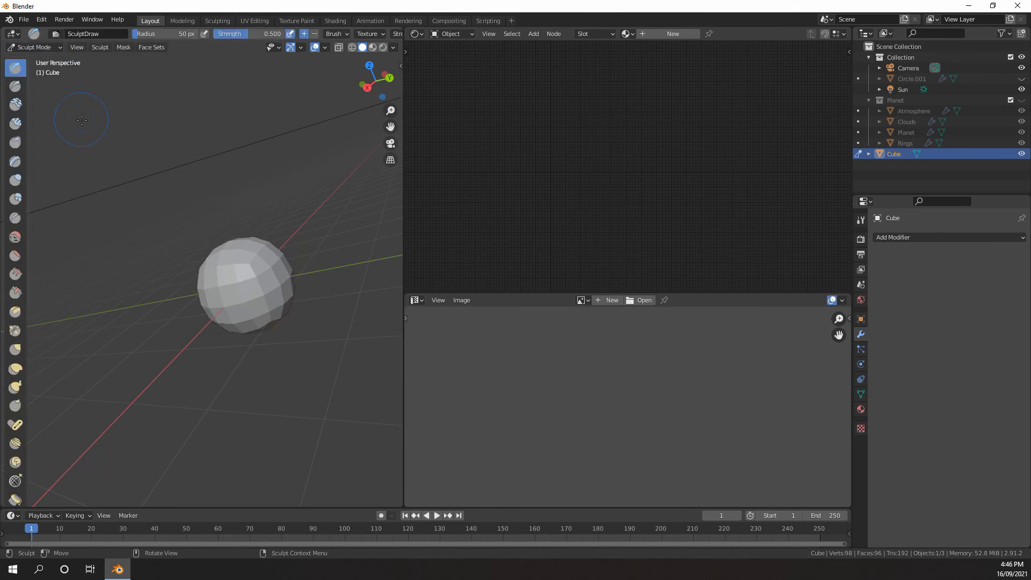
pyautogui.moveTo(207, 198); pyautogui.dragTo(376, 154, button='middle')
pyautogui.scroll(-2, 336, 177)
pyautogui.scroll(3, 336, 177)
pyautogui.scroll(-3, 336, 177)
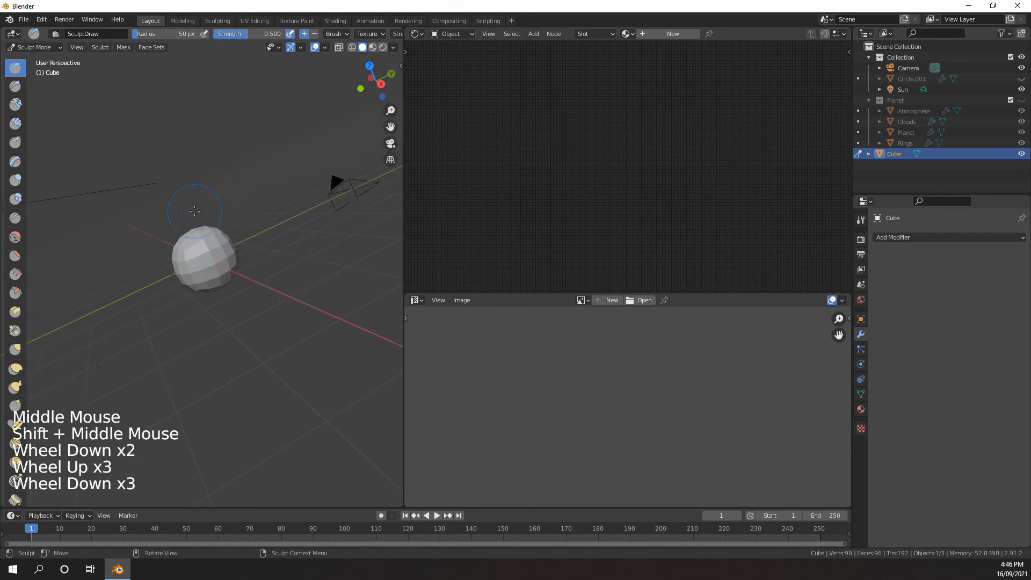
pyautogui.scroll(4, 337, 177)
pyautogui.press('g')
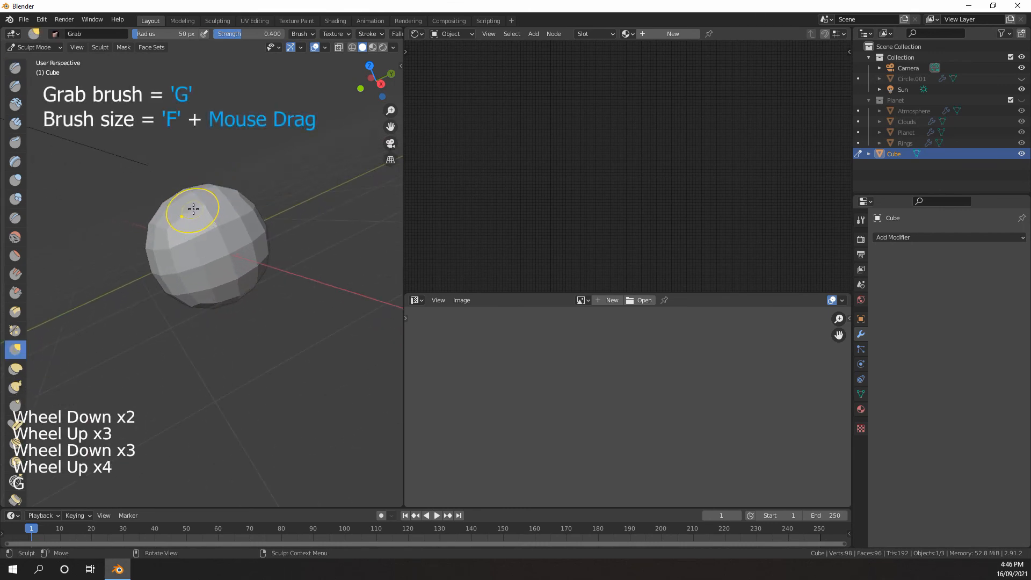
pyautogui.press('f')
pyautogui.click(220, 194)
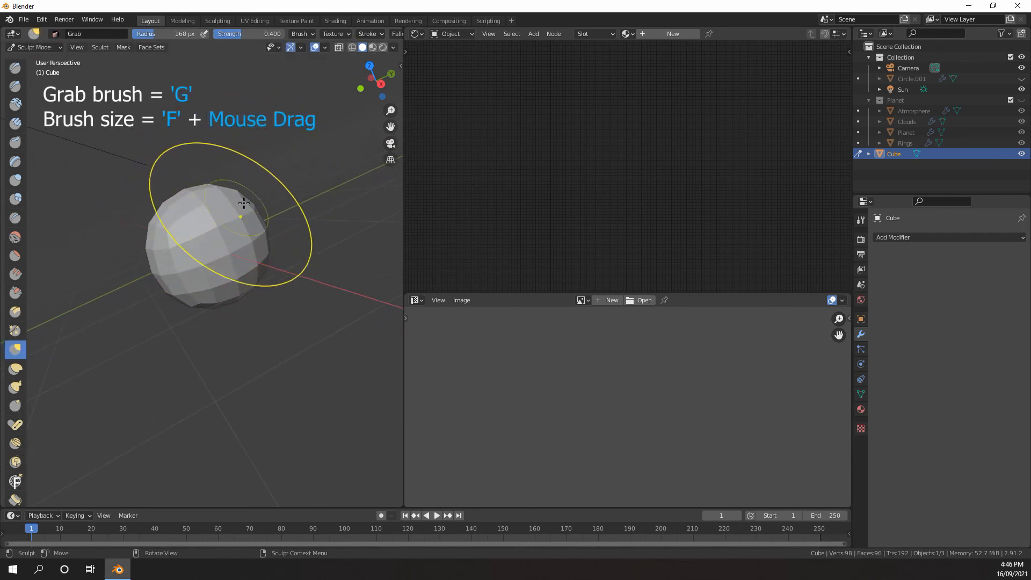
pyautogui.press('f')
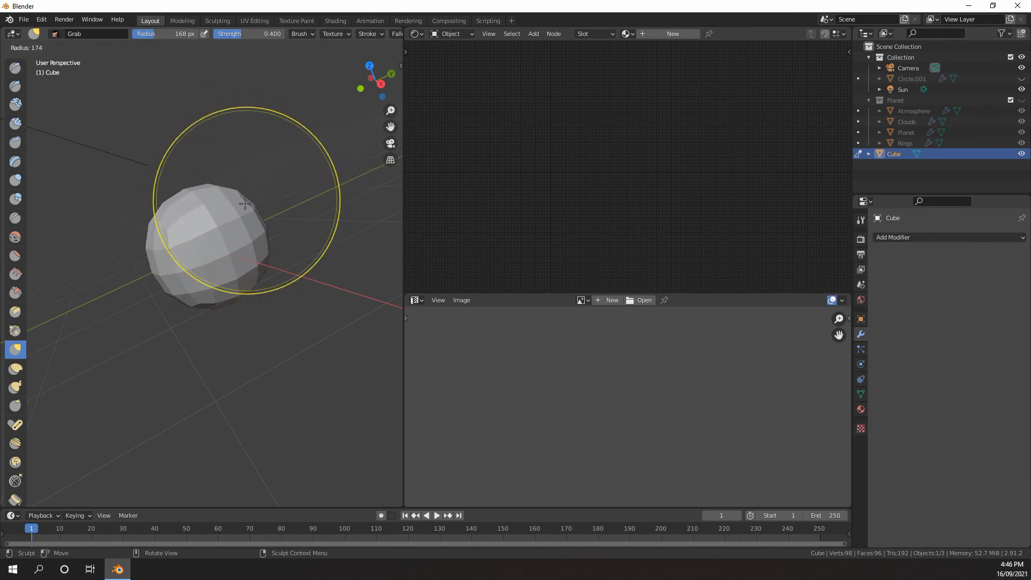
pyautogui.click(223, 212)
# Pull the round mesh into a lopsided rock shape from several sides with the Grab brush
pyautogui.moveTo(224, 213); pyautogui.dragTo(249, 159)
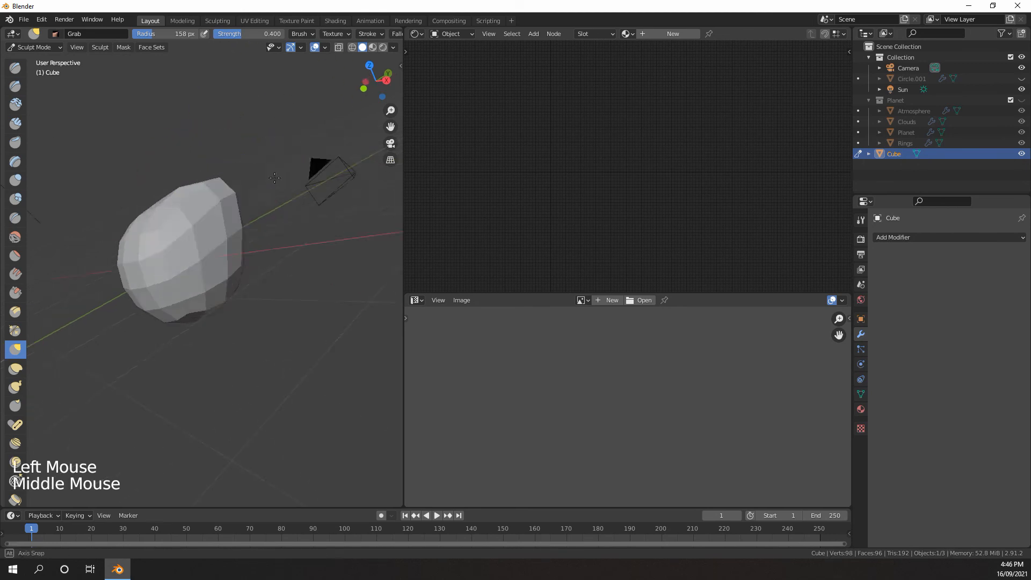
pyautogui.moveTo(274, 178); pyautogui.dragTo(299, 195, button='middle')
pyautogui.scroll(-4, 174, 261)
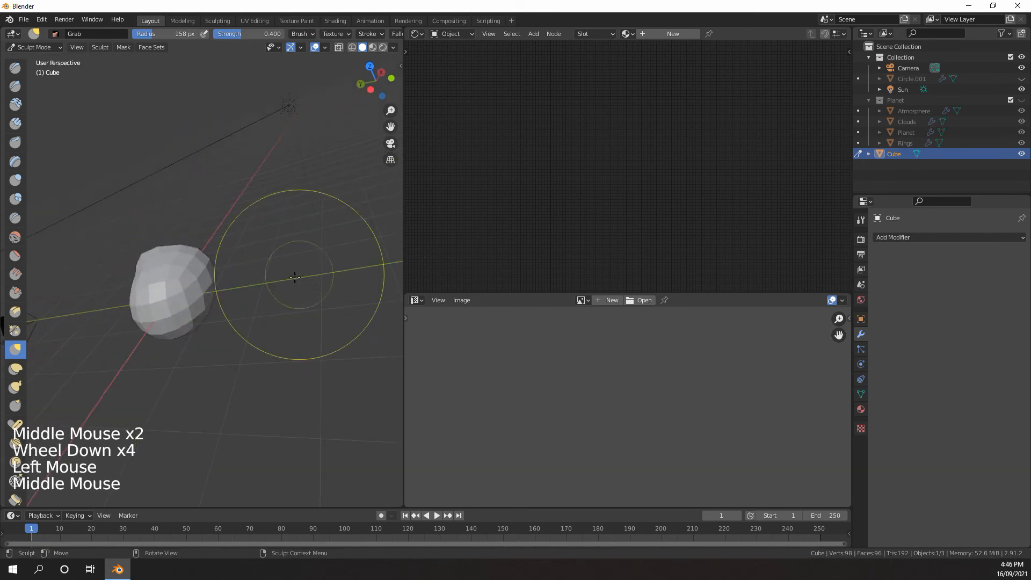
pyautogui.moveTo(198, 234); pyautogui.dragTo(181, 219, button='middle')
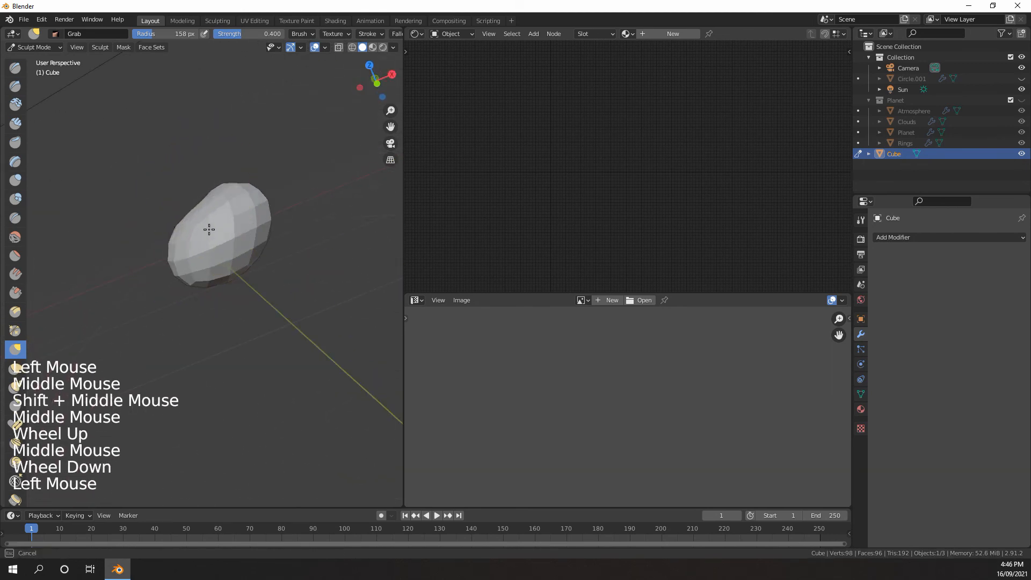
pyautogui.moveTo(208, 230); pyautogui.dragTo(211, 232)
pyautogui.moveTo(184, 203); pyautogui.dragTo(210, 242)
pyautogui.moveTo(193, 208); pyautogui.dragTo(199, 252)
pyautogui.moveTo(188, 258); pyautogui.dragTo(287, 279, button='middle')
pyautogui.moveTo(281, 268); pyautogui.dragTo(255, 257)
pyautogui.moveTo(254, 256)
pyautogui.mouseDown(button='middle')
pyautogui.moveTo(295, 266)
pyautogui.moveTo(248, 248)
pyautogui.mouseUp(button='middle')
# Resize the Grab brush and stretch the rock into a longer, tapering form
pyautogui.press('f')
pyautogui.click(207, 254)
pyautogui.moveTo(248, 248)
pyautogui.mouseDown()
pyautogui.moveTo(260, 259)
pyautogui.moveTo(241, 250)
pyautogui.mouseUp()
pyautogui.moveTo(220, 246); pyautogui.dragTo(260, 253, button='middle')
pyautogui.scroll(4, 242, 241)
pyautogui.moveTo(212, 226)
pyautogui.keyDown('shift'); pyautogui.mouseDown(button='middle')
pyautogui.moveTo(212, 244)
pyautogui.moveTo(252, 263)
pyautogui.mouseUp(button='middle'); pyautogui.keyUp('shift')
pyautogui.scroll(-3, 226, 247)
pyautogui.moveTo(242, 279); pyautogui.dragTo(223, 290)
pyautogui.scroll(-2, 199, 268)
pyautogui.moveTo(215, 285)
pyautogui.mouseDown(button='middle')
pyautogui.moveTo(188, 269)
pyautogui.moveTo(242, 258)
pyautogui.mouseUp(button='middle')
pyautogui.scroll(6, 244, 257)
# Set the Grab brush radius to 75 px and pull smaller bumps and hollows into the rock's surface
pyautogui.press('f')
pyautogui.click(239, 218)
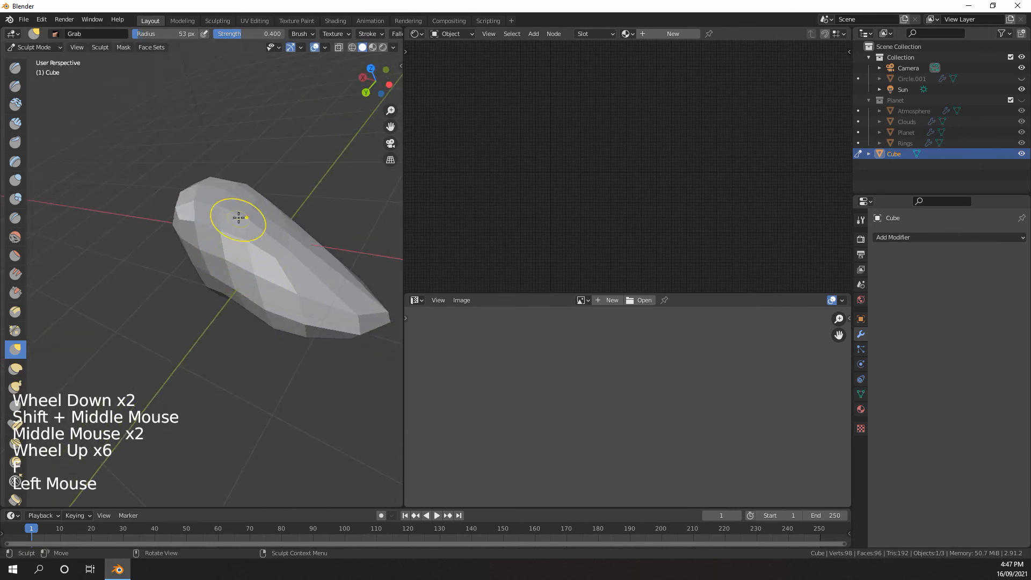
pyautogui.press('f')
pyautogui.click(250, 217)
pyautogui.moveTo(247, 216); pyautogui.dragTo(239, 221)
pyautogui.moveTo(239, 219)
pyautogui.mouseDown(button='middle')
pyautogui.moveTo(247, 193)
pyautogui.moveTo(279, 192)
pyautogui.mouseUp(button='middle')
pyautogui.moveTo(211, 204); pyautogui.dragTo(209, 204)
pyautogui.moveTo(194, 213); pyautogui.dragTo(256, 220, button='middle')
pyautogui.moveTo(255, 223); pyautogui.dragTo(268, 213)
pyautogui.moveTo(269, 215)
pyautogui.mouseDown(button='middle')
pyautogui.moveTo(279, 219)
pyautogui.moveTo(225, 229)
pyautogui.moveTo(273, 254)
pyautogui.mouseUp(button='middle')
pyautogui.moveTo(273, 253); pyautogui.dragTo(277, 250)
pyautogui.moveTo(280, 263); pyautogui.dragTo(315, 301, button='middle')
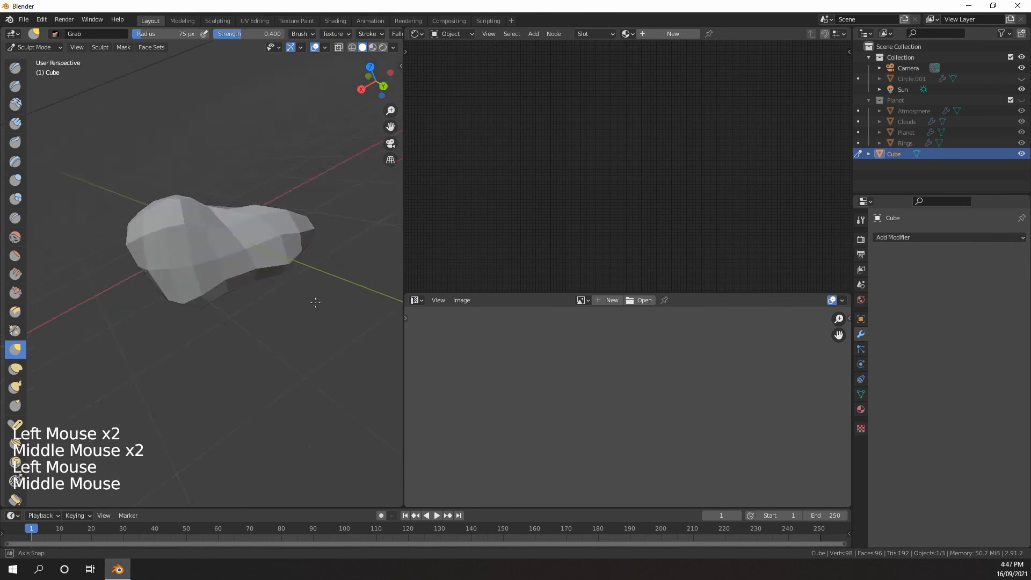
pyautogui.scroll(-3, 243, 288)
pyautogui.moveTo(199, 279); pyautogui.dragTo(301, 301, button='middle')
pyautogui.scroll(1, 285, 300)
pyautogui.scroll(-2, 258, 301)
pyautogui.moveTo(231, 301); pyautogui.dragTo(280, 304, button='middle')
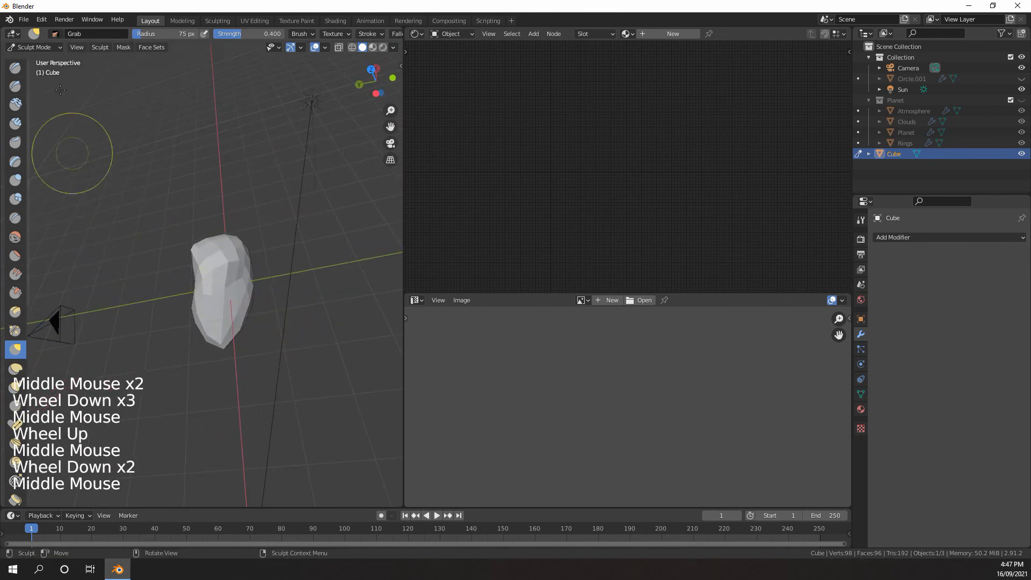
# Return to Object Mode and add a level 1 Subdivision modifier to the rock
pyautogui.click(33, 47)
pyautogui.click(37, 59)
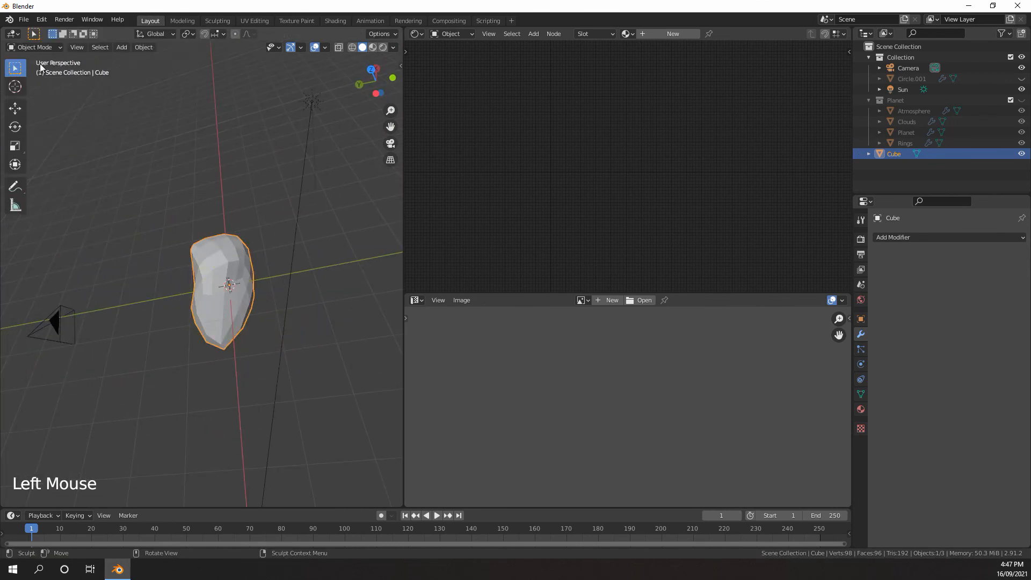
pyautogui.scroll(-4, 285, 242)
pyautogui.scroll(4, 263, 247)
pyautogui.hotkey('ctrl', '1')
pyautogui.scroll(3, 257, 247)
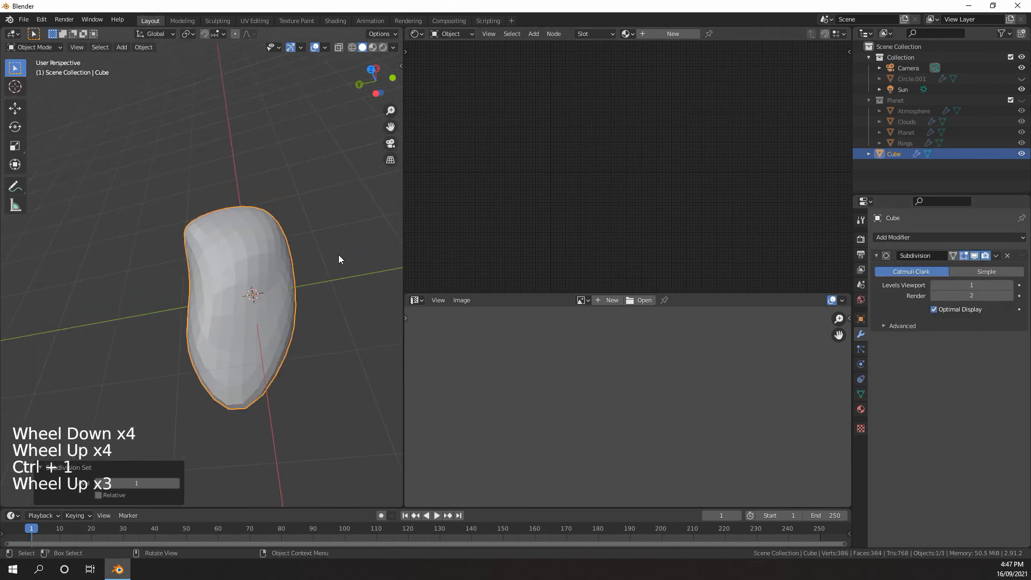
pyautogui.scroll(-2, 338, 255)
pyautogui.moveTo(327, 255); pyautogui.dragTo(296, 242, button='middle')
# Try Subdivision viewport level 2 on the rock, set it back to 1 and apply the modifier
pyautogui.click(1010, 285)
pyautogui.scroll(4, 368, 302)
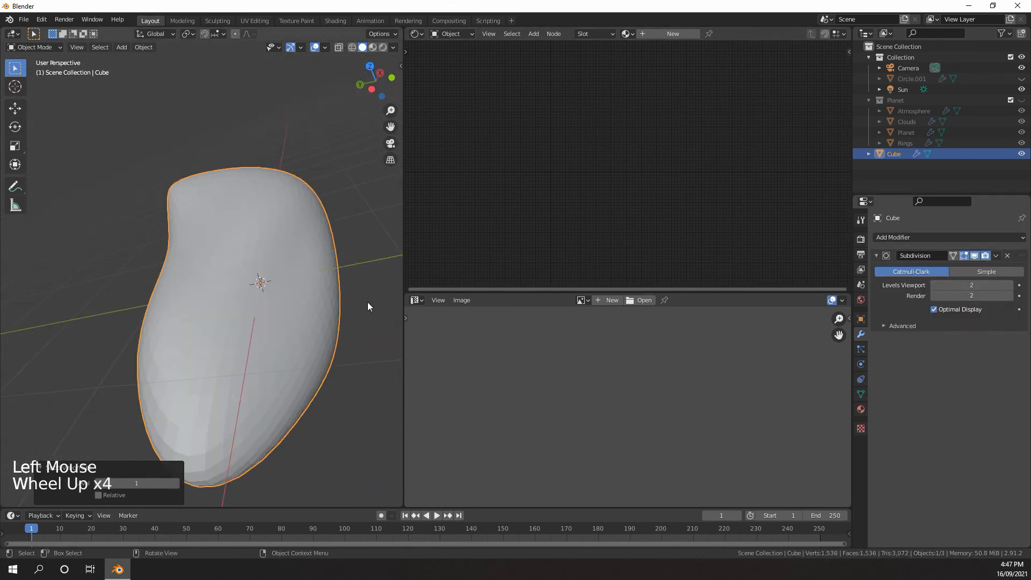
pyautogui.click(934, 296)
pyautogui.click(935, 286)
pyautogui.click(997, 256)
pyautogui.click(947, 267)
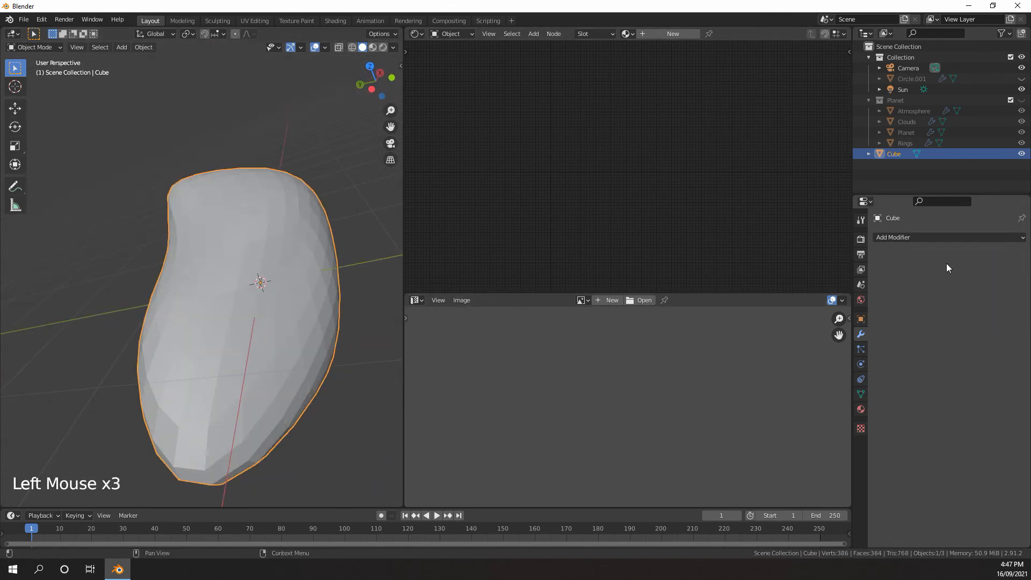
# Re-enter Sculpt Mode and reshape the upper end of the denser rock with the Grab brush
pyautogui.moveTo(258, 290); pyautogui.dragTo(215, 268, button='middle')
pyautogui.scroll(1, 215, 268)
pyautogui.moveTo(199, 263); pyautogui.dragTo(281, 263, button='middle')
pyautogui.scroll(-3, 274, 253)
pyautogui.click(34, 48)
pyautogui.click(38, 83)
pyautogui.moveTo(279, 215); pyautogui.dragTo(231, 207, button='middle')
pyautogui.moveTo(269, 209); pyautogui.dragTo(229, 206, button='middle')
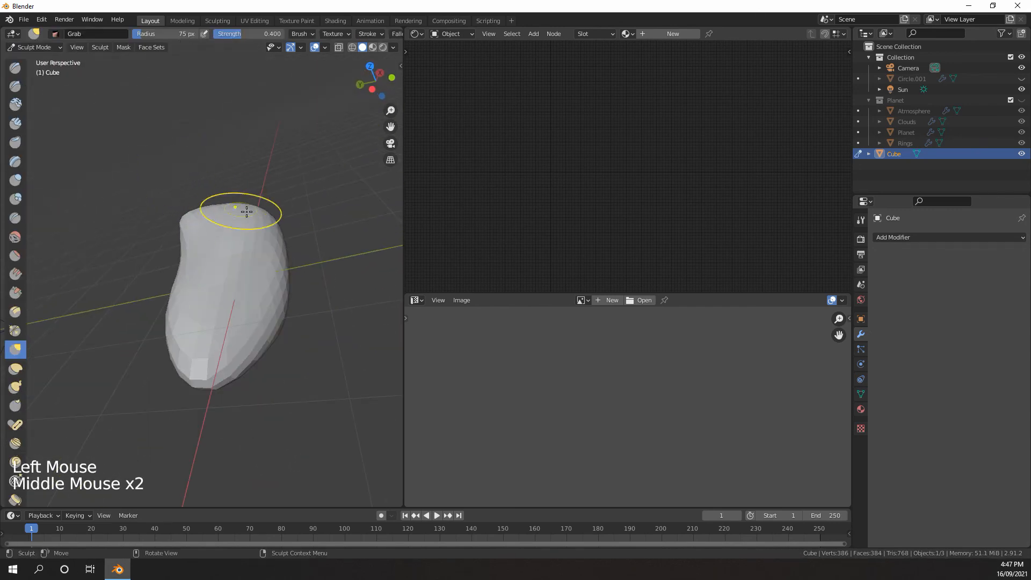
pyautogui.moveTo(243, 210); pyautogui.dragTo(233, 222)
pyautogui.moveTo(233, 222)
pyautogui.mouseDown(button='middle')
pyautogui.moveTo(225, 217)
pyautogui.moveTo(285, 211)
pyautogui.mouseUp(button='middle')
pyautogui.moveTo(286, 211); pyautogui.dragTo(274, 234)
pyautogui.moveTo(274, 234); pyautogui.dragTo(303, 229, button='middle')
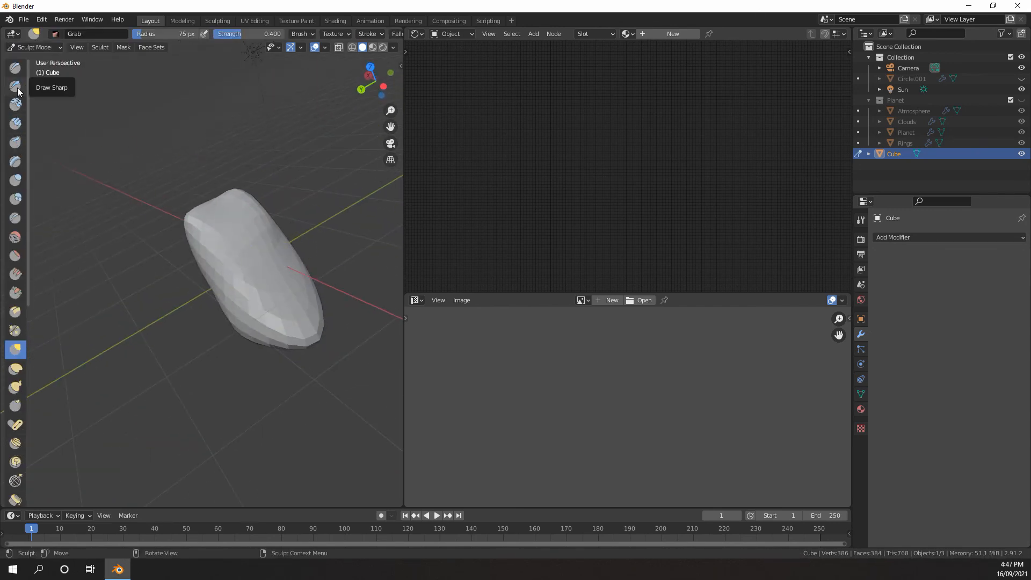
# Choose the Crease brush, try an inverted stroke on the rock's narrow end and undo it
pyautogui.click(16, 218)
pyautogui.moveTo(162, 247)
pyautogui.mouseDown(button='middle')
pyautogui.moveTo(199, 248)
pyautogui.moveTo(151, 302)
pyautogui.mouseUp(button='middle')
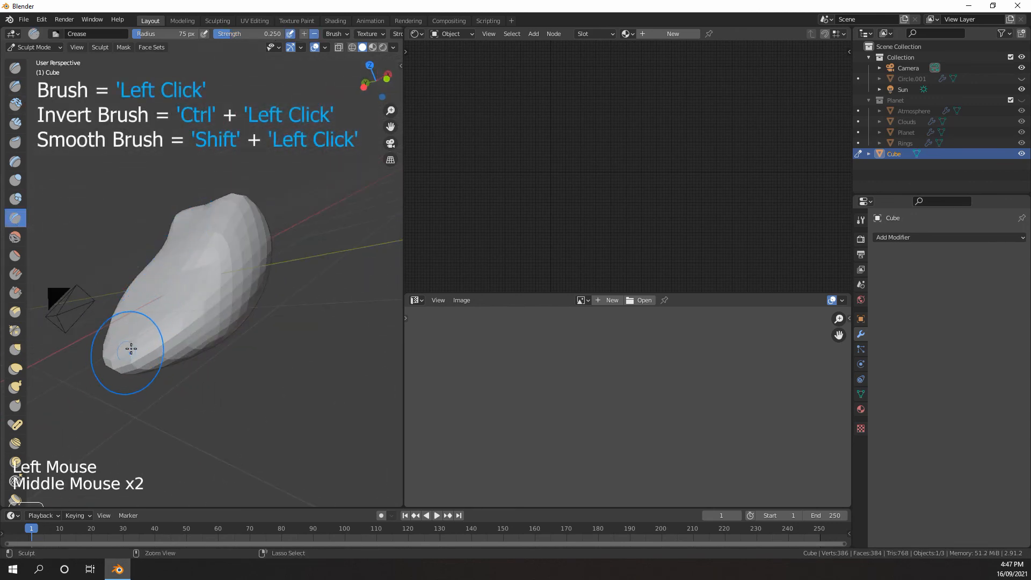
pyautogui.keyDown('ctrl'); pyautogui.moveTo(131, 349); pyautogui.dragTo(156, 342); pyautogui.keyUp('ctrl')
pyautogui.hotkey('ctrl', 'z')
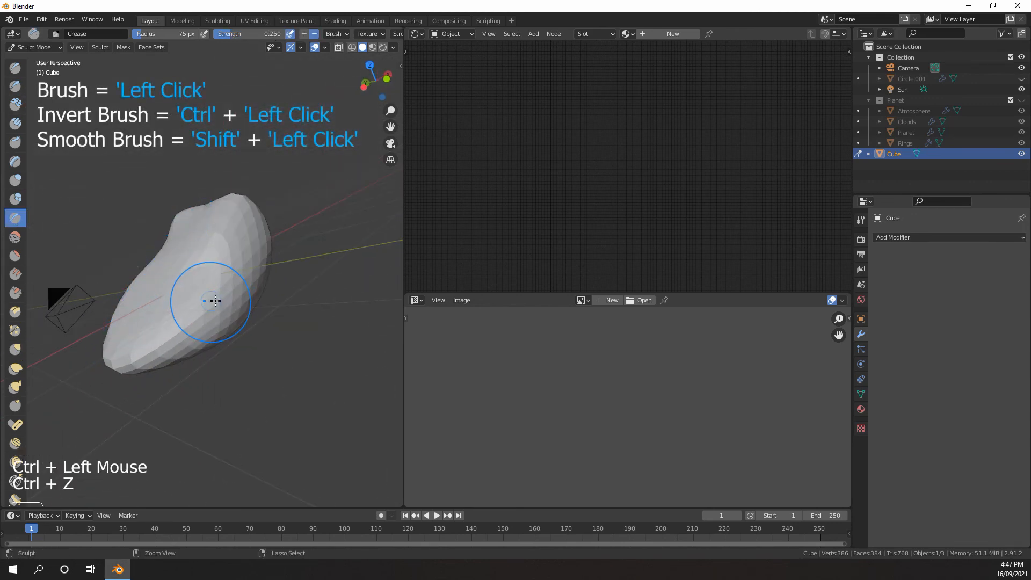
# Try carving a deep crease down the rock's front with the Crease brush, and undo it
pyautogui.moveTo(214, 299)
pyautogui.mouseDown(button='middle')
pyautogui.moveTo(265, 312)
pyautogui.moveTo(271, 301)
pyautogui.mouseUp(button='middle')
pyautogui.moveTo(268, 311); pyautogui.dragTo(268, 316)
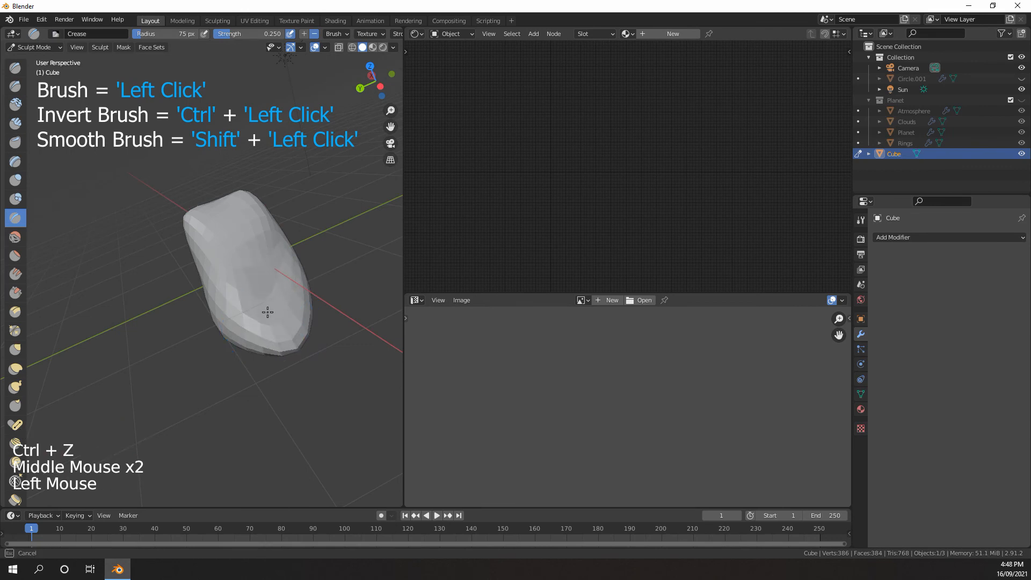
pyautogui.moveTo(277, 267); pyautogui.dragTo(258, 326)
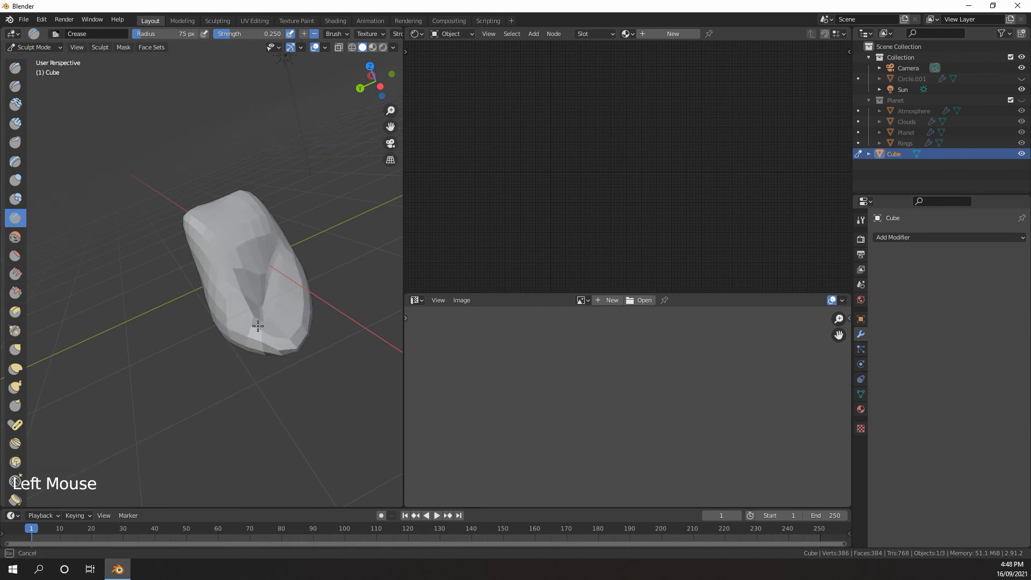
pyautogui.moveTo(271, 269)
pyautogui.mouseDown(button='middle')
pyautogui.moveTo(293, 260)
pyautogui.moveTo(261, 300)
pyautogui.mouseUp(button='middle')
pyautogui.hotkey('ctrl', 'z')
# Try raising a ridge along the rock's side with an inverted Crease stroke, and undo it
pyautogui.keyDown('ctrl'); pyautogui.moveTo(283, 234); pyautogui.dragTo(283, 235); pyautogui.keyUp('ctrl')
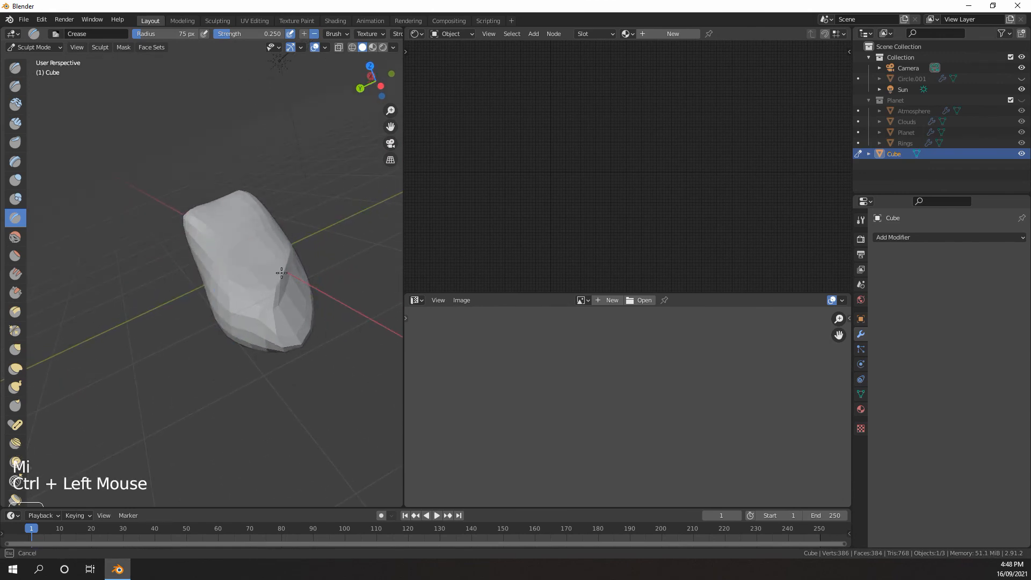
pyautogui.moveTo(265, 288)
pyautogui.mouseDown(button='middle')
pyautogui.moveTo(281, 256)
pyautogui.moveTo(219, 290)
pyautogui.moveTo(217, 276)
pyautogui.mouseUp(button='middle')
pyautogui.hotkey('ctrl', 'z')
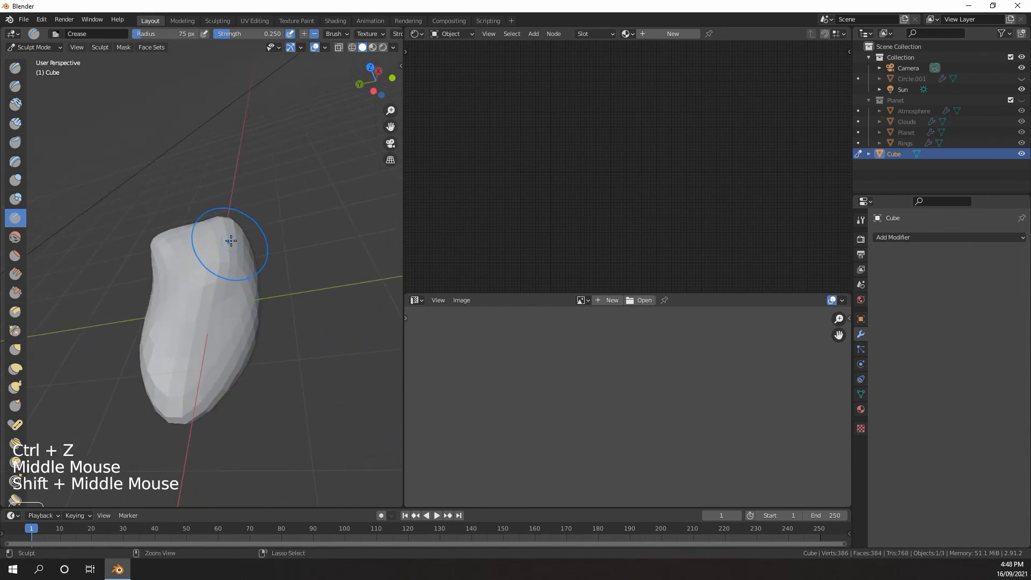
# Raise ridges across the rock's front and adjoining side with inverted Crease strokes
pyautogui.keyDown('ctrl'); pyautogui.moveTo(231, 241); pyautogui.dragTo(226, 276); pyautogui.keyUp('ctrl')
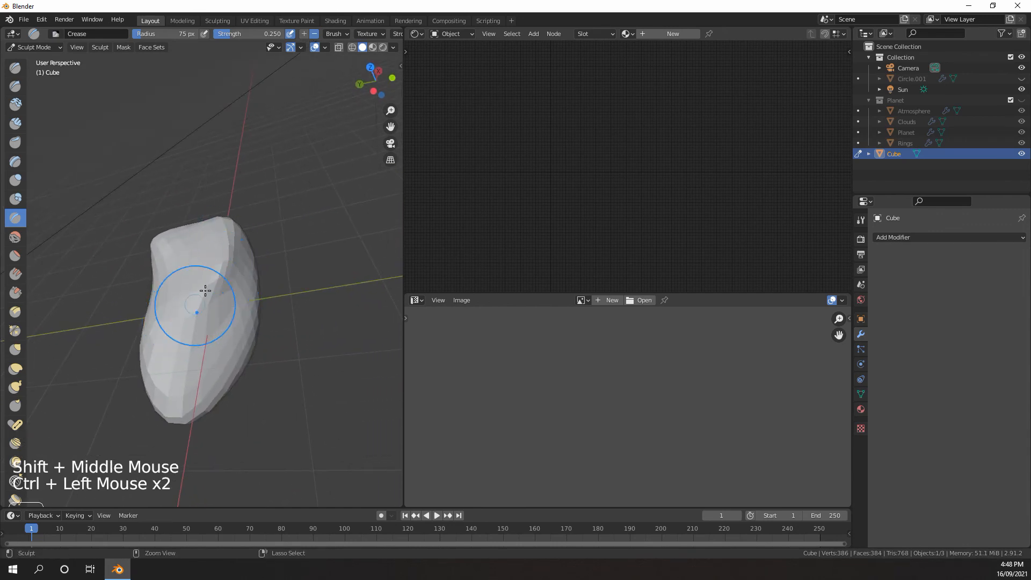
pyautogui.keyDown('ctrl'); pyautogui.click(194, 303); pyautogui.keyUp('ctrl')
pyautogui.moveTo(185, 305); pyautogui.dragTo(141, 322, button='middle')
pyautogui.keyDown('ctrl'); pyautogui.moveTo(141, 322); pyautogui.dragTo(190, 303); pyautogui.keyUp('ctrl')
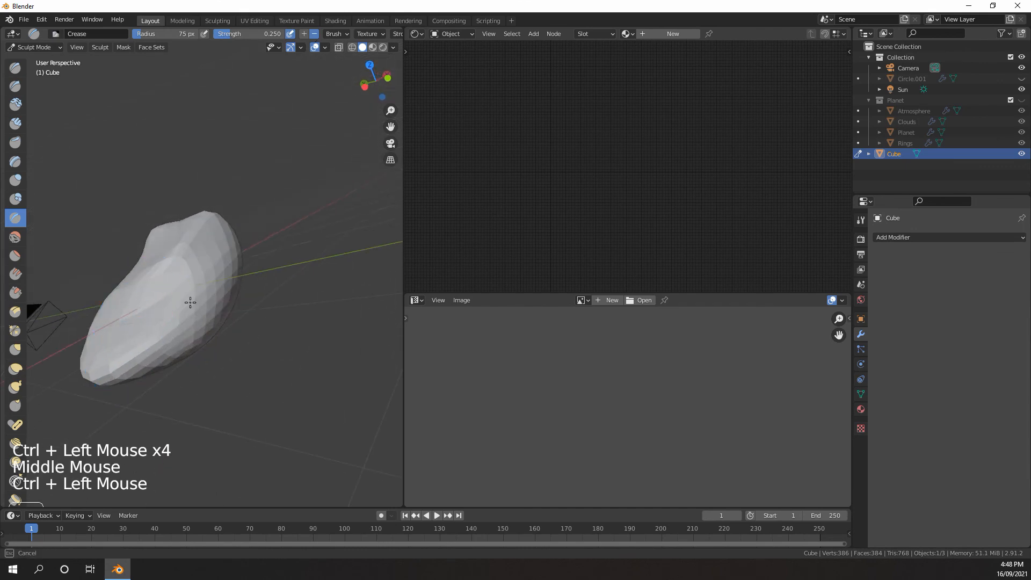
pyautogui.moveTo(188, 296); pyautogui.dragTo(145, 309, button='middle')
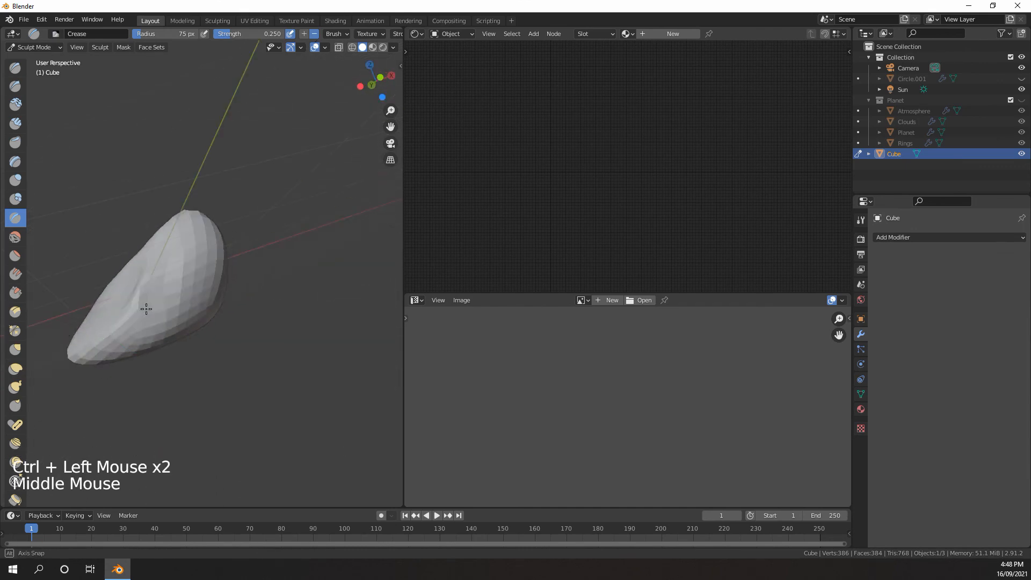
pyautogui.keyDown('ctrl'); pyautogui.moveTo(145, 309); pyautogui.dragTo(165, 268); pyautogui.keyUp('ctrl')
pyautogui.moveTo(165, 269); pyautogui.dragTo(121, 272, button='middle')
pyautogui.keyDown('ctrl'); pyautogui.moveTo(122, 271); pyautogui.dragTo(126, 293); pyautogui.keyUp('ctrl')
pyautogui.moveTo(127, 293); pyautogui.dragTo(156, 295, button='middle')
pyautogui.keyDown('ctrl'); pyautogui.moveTo(157, 295); pyautogui.dragTo(162, 314); pyautogui.keyUp('ctrl')
# Continue the inverted Crease strokes around the rock's end to form angular facets
pyautogui.moveTo(162, 314); pyautogui.dragTo(197, 282, button='middle')
pyautogui.scroll(1, 197, 282)
pyautogui.keyDown('ctrl'); pyautogui.moveTo(196, 282); pyautogui.dragTo(195, 252); pyautogui.keyUp('ctrl')
pyautogui.moveTo(195, 253)
pyautogui.mouseDown(button='middle')
pyautogui.moveTo(225, 252)
pyautogui.moveTo(169, 236)
pyautogui.mouseUp(button='middle')
pyautogui.scroll(-1, 215, 252)
pyautogui.scroll(2, 169, 236)
pyautogui.keyDown('ctrl'); pyautogui.moveTo(170, 236); pyautogui.dragTo(162, 258); pyautogui.keyUp('ctrl')
pyautogui.moveTo(162, 258); pyautogui.dragTo(153, 238, button='middle')
pyautogui.keyDown('ctrl'); pyautogui.moveTo(153, 238); pyautogui.dragTo(169, 237); pyautogui.keyUp('ctrl')
pyautogui.moveTo(169, 237); pyautogui.dragTo(184, 242, button='middle')
pyautogui.keyDown('ctrl'); pyautogui.moveTo(184, 241); pyautogui.dragTo(186, 274); pyautogui.keyUp('ctrl')
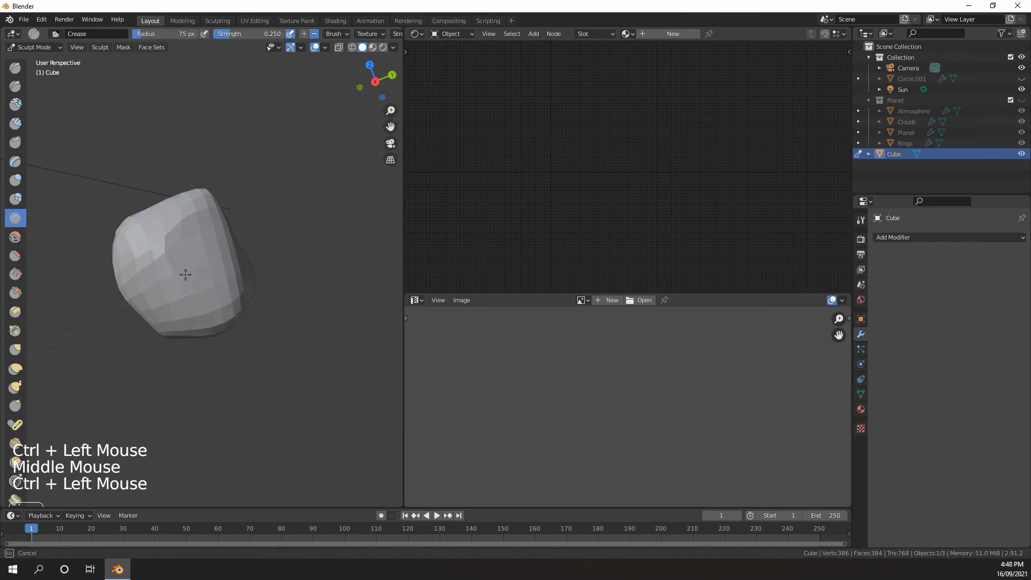
# Sharpen further edges around the rock's remaining sides with inverted Crease strokes
pyautogui.moveTo(187, 274); pyautogui.dragTo(196, 298, button='middle')
pyautogui.moveTo(196, 304); pyautogui.dragTo(202, 261)
pyautogui.moveTo(202, 262); pyautogui.dragTo(185, 257, button='middle')
pyautogui.moveTo(215, 255); pyautogui.dragTo(199, 250, button='middle')
pyautogui.keyDown('shift'); pyautogui.moveTo(210, 247); pyautogui.dragTo(231, 241, button='middle'); pyautogui.keyUp('shift')
pyautogui.moveTo(230, 242); pyautogui.dragTo(238, 238, button='middle')
pyautogui.moveTo(238, 237); pyautogui.dragTo(214, 231)
pyautogui.moveTo(215, 231); pyautogui.dragTo(237, 242, button='middle')
pyautogui.moveTo(236, 231); pyautogui.dragTo(253, 197)
pyautogui.moveTo(253, 198); pyautogui.dragTo(268, 215, button='middle')
pyautogui.moveTo(236, 231); pyautogui.dragTo(248, 244, button='middle')
pyautogui.keyDown('ctrl'); pyautogui.moveTo(249, 244); pyautogui.dragTo(225, 226); pyautogui.keyUp('ctrl')
pyautogui.moveTo(225, 225); pyautogui.dragTo(188, 215, button='middle')
pyautogui.moveTo(188, 215); pyautogui.dragTo(225, 204, button='middle')
pyautogui.scroll(1, 200, 200)
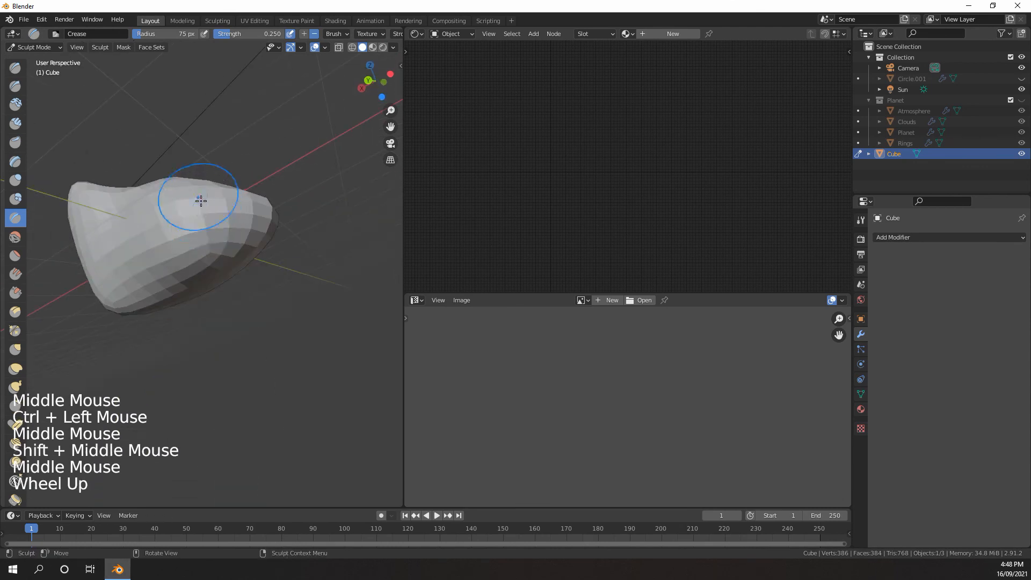
# Raise ridges across the rock's smooth side and toward its lower tip with inverted Crease strokes
pyautogui.keyDown('ctrl'); pyautogui.moveTo(201, 201); pyautogui.dragTo(161, 215); pyautogui.keyUp('ctrl')
pyautogui.keyDown('ctrl'); pyautogui.moveTo(193, 204); pyautogui.dragTo(156, 223); pyautogui.keyUp('ctrl')
pyautogui.keyDown('ctrl'); pyautogui.moveTo(188, 207); pyautogui.dragTo(152, 233); pyautogui.keyUp('ctrl')
pyautogui.moveTo(152, 233); pyautogui.dragTo(188, 229, button='middle')
pyautogui.moveTo(188, 229); pyautogui.dragTo(255, 272)
pyautogui.moveTo(255, 273)
pyautogui.mouseDown(button='middle')
pyautogui.moveTo(206, 247)
pyautogui.moveTo(236, 261)
pyautogui.moveTo(225, 280)
pyautogui.moveTo(299, 276)
pyautogui.moveTo(250, 246)
pyautogui.moveTo(293, 279)
pyautogui.moveTo(292, 231)
pyautogui.mouseUp(button='middle')
pyautogui.click(292, 280)
pyautogui.keyDown('ctrl'); pyautogui.scroll(-1, 311, 225); pyautogui.keyUp('ctrl')
pyautogui.keyDown('ctrl'); pyautogui.moveTo(320, 225); pyautogui.dragTo(323, 221); pyautogui.keyUp('ctrl')
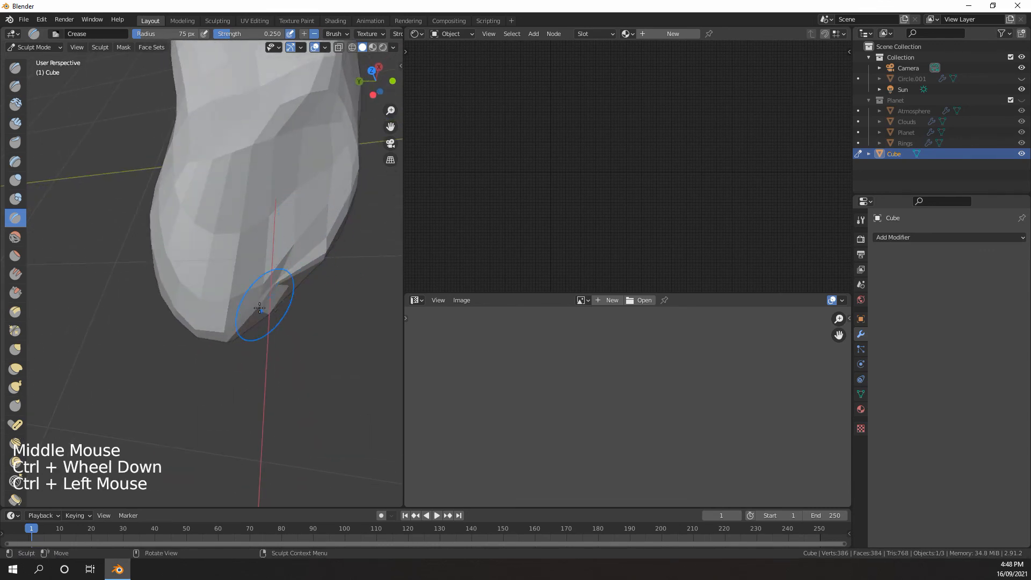
# Shape the bulge beside the rock's narrow end into sharper facets with inverted Crease strokes
pyautogui.moveTo(237, 326)
pyautogui.mouseDown(button='middle')
pyautogui.moveTo(253, 272)
pyautogui.moveTo(180, 172)
pyautogui.mouseUp(button='middle')
pyautogui.scroll(-1, 253, 272)
pyautogui.keyDown('ctrl'); pyautogui.click(216, 213); pyautogui.keyUp('ctrl')
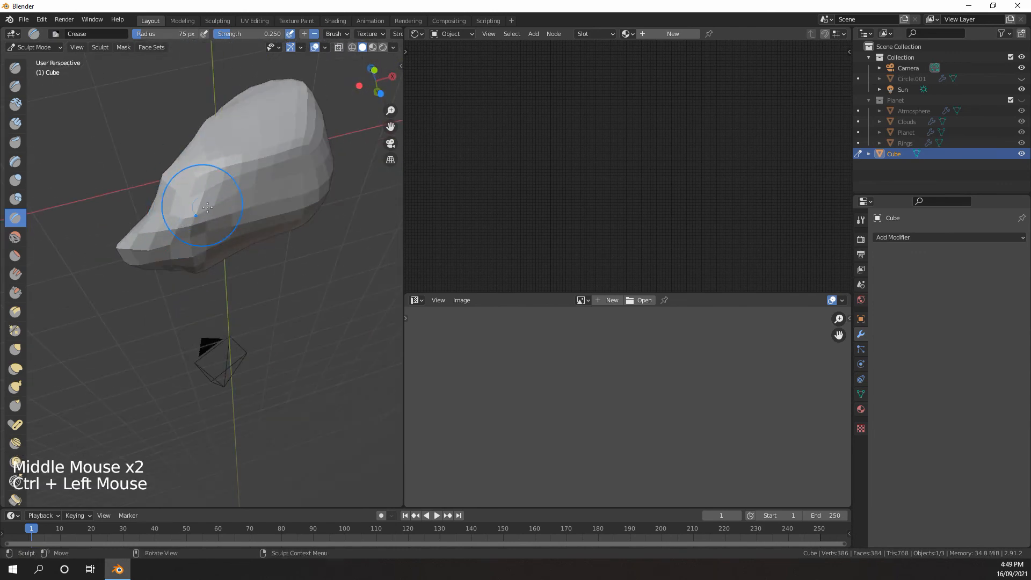
pyautogui.moveTo(208, 206); pyautogui.dragTo(200, 229, button='middle')
pyautogui.moveTo(200, 230); pyautogui.dragTo(189, 228)
pyautogui.moveTo(189, 228); pyautogui.dragTo(180, 208, button='middle')
pyautogui.scroll(1, 188, 209)
pyautogui.keyDown('ctrl'); pyautogui.moveTo(193, 210); pyautogui.dragTo(203, 210); pyautogui.keyUp('ctrl')
pyautogui.moveTo(203, 210); pyautogui.dragTo(218, 209, button='middle')
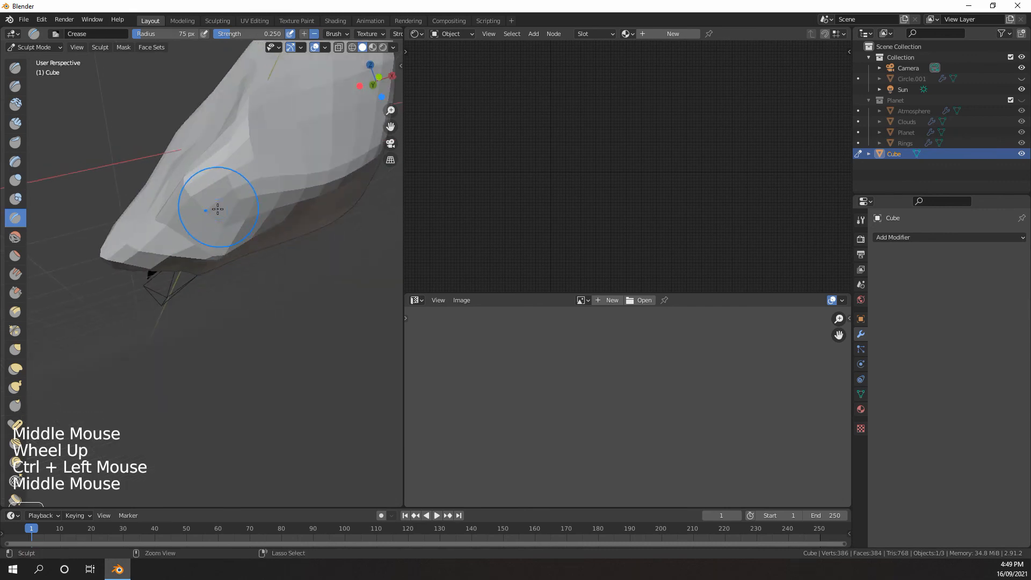
# Work Crease strokes over the rock's broad back and rounded end to break up the smooth surface
pyautogui.moveTo(225, 161); pyautogui.dragTo(292, 145)
pyautogui.keyDown('ctrl'); pyautogui.moveTo(258, 188); pyautogui.dragTo(312, 178); pyautogui.keyUp('ctrl')
pyautogui.scroll(-3, 306, 180)
pyautogui.moveTo(306, 180); pyautogui.dragTo(185, 236, button='middle')
pyautogui.keyDown('ctrl'); pyautogui.moveTo(185, 242); pyautogui.dragTo(198, 252); pyautogui.keyUp('ctrl')
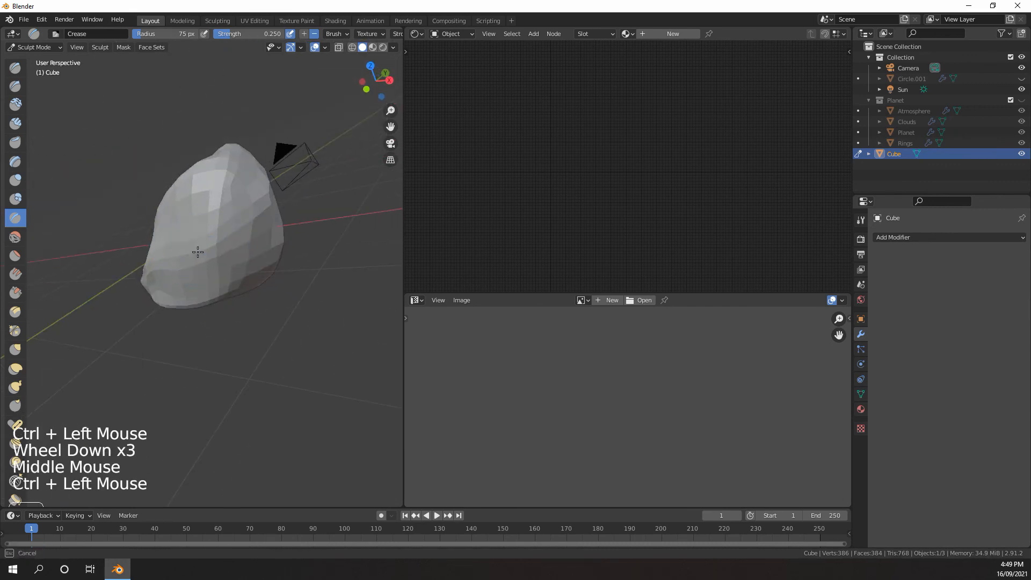
pyautogui.moveTo(198, 252)
pyautogui.mouseDown(button='middle')
pyautogui.moveTo(265, 230)
pyautogui.moveTo(231, 248)
pyautogui.mouseUp(button='middle')
pyautogui.keyDown('ctrl'); pyautogui.moveTo(230, 249); pyautogui.dragTo(252, 240); pyautogui.keyUp('ctrl')
pyautogui.moveTo(231, 248); pyautogui.dragTo(196, 258)
pyautogui.moveTo(177, 253); pyautogui.dragTo(244, 239, button='middle')
pyautogui.moveTo(236, 236); pyautogui.dragTo(221, 232)
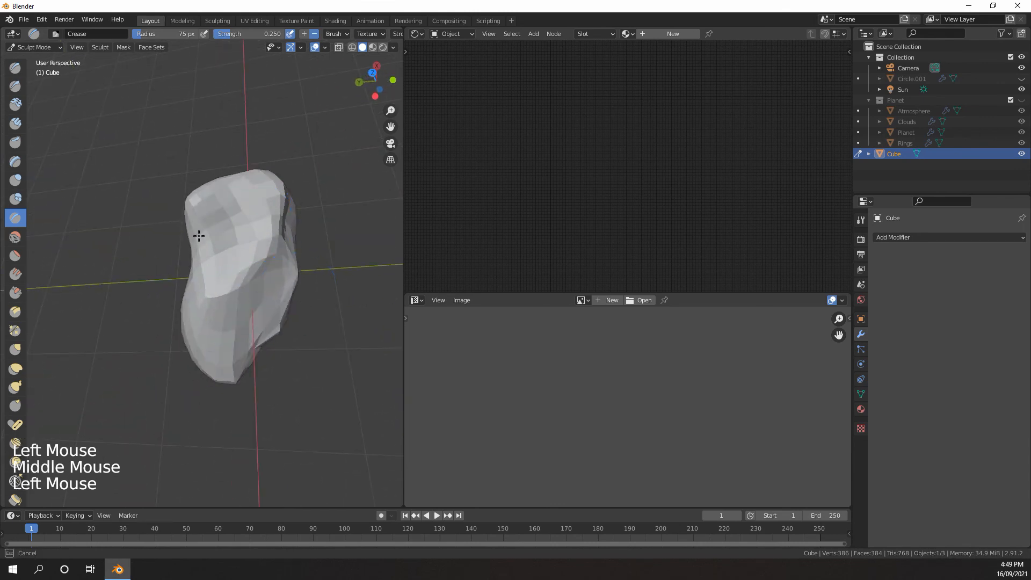
# Raise ridges along the rock's long side and over its bulky end with inverted Crease strokes
pyautogui.moveTo(215, 278)
pyautogui.mouseDown(button='middle')
pyautogui.moveTo(285, 253)
pyautogui.moveTo(254, 214)
pyautogui.moveTo(195, 208)
pyautogui.mouseUp(button='middle')
pyautogui.scroll(2, 254, 214)
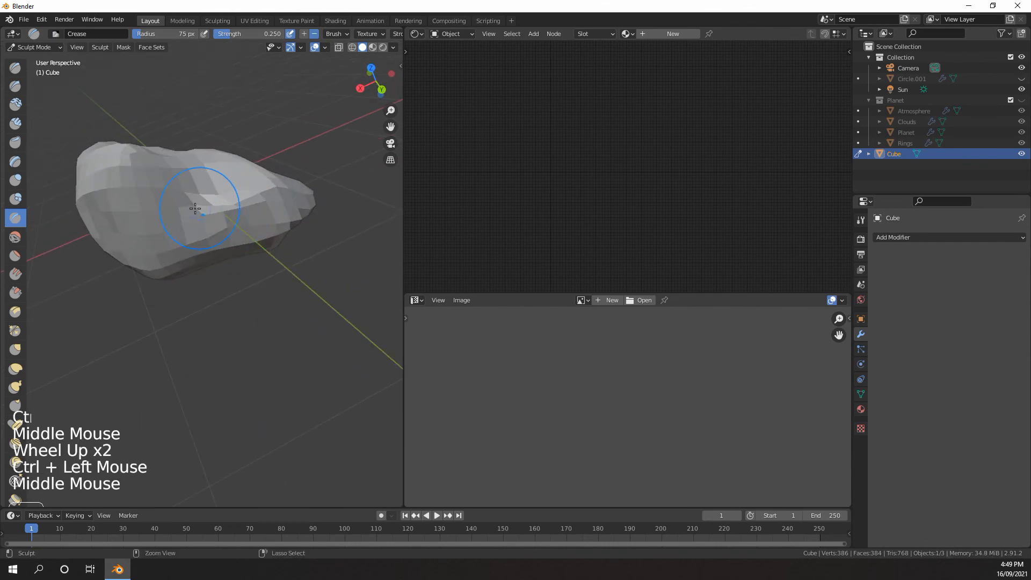
pyautogui.moveTo(151, 161); pyautogui.dragTo(160, 162, button='middle')
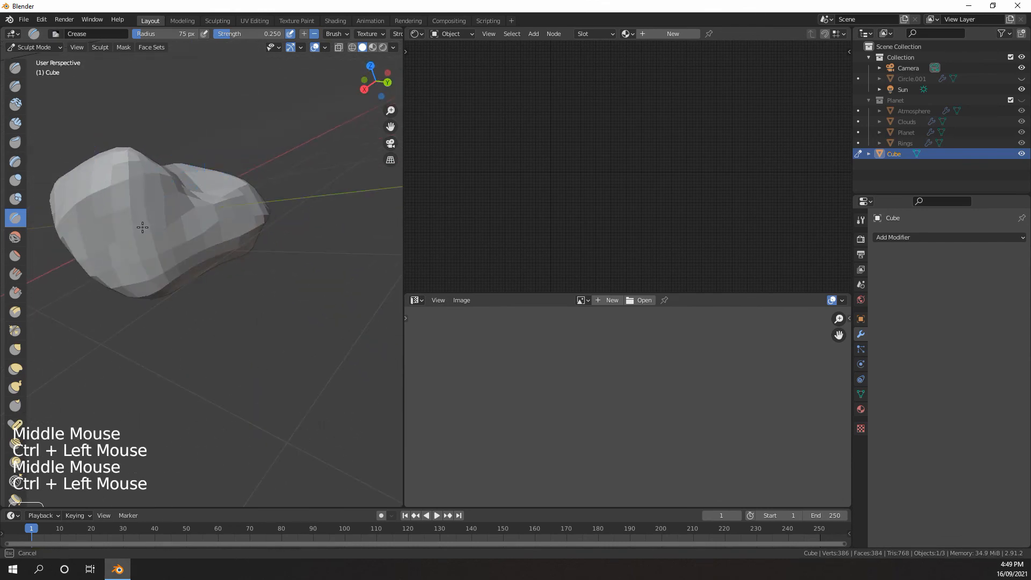
pyautogui.moveTo(150, 271); pyautogui.dragTo(183, 263, button='middle')
pyautogui.keyDown('shift'); pyautogui.moveTo(180, 257); pyautogui.dragTo(156, 231, button='middle'); pyautogui.keyUp('shift')
pyautogui.moveTo(156, 231); pyautogui.dragTo(166, 244, button='middle')
pyautogui.scroll(-1, 164, 241)
pyautogui.keyDown('ctrl'); pyautogui.moveTo(161, 215); pyautogui.dragTo(147, 241); pyautogui.keyUp('ctrl')
# Sharpen the long edge running down to the rock's lower end with inverted Crease strokes
pyautogui.moveTo(147, 242); pyautogui.dragTo(209, 231, button='middle')
pyautogui.keyDown('shift'); pyautogui.moveTo(204, 241); pyautogui.dragTo(258, 237, button='middle'); pyautogui.keyUp('shift')
pyautogui.moveTo(231, 236); pyautogui.dragTo(263, 234, button='middle')
pyautogui.scroll(-3, 247, 234)
pyautogui.moveTo(237, 233)
pyautogui.mouseDown(button='middle')
pyautogui.moveTo(270, 231)
pyautogui.moveTo(241, 245)
pyautogui.mouseUp(button='middle')
pyautogui.moveTo(242, 244)
pyautogui.mouseDown(button='middle')
pyautogui.moveTo(203, 258)
pyautogui.moveTo(227, 259)
pyautogui.mouseUp(button='middle')
pyautogui.scroll(2, 221, 274)
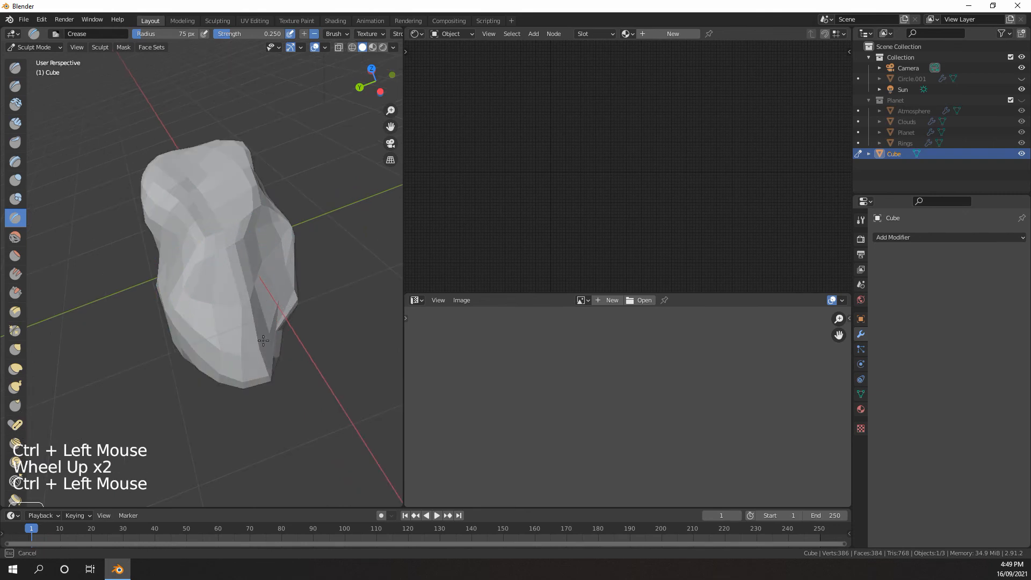
pyautogui.moveTo(263, 340); pyautogui.dragTo(249, 237, button='middle')
pyautogui.keyDown('ctrl'); pyautogui.click(249, 237); pyautogui.keyUp('ctrl')
# Add final inverted Crease ridges around the rock's tapered end
pyautogui.scroll(-2, 268, 312)
pyautogui.moveTo(268, 311); pyautogui.dragTo(236, 298, button='middle')
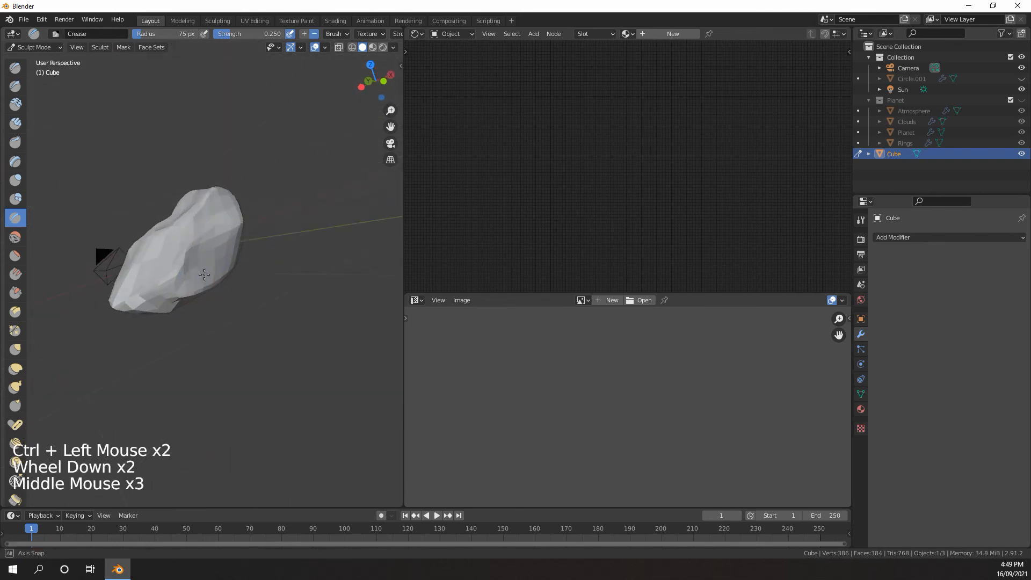
pyautogui.scroll(2, 156, 279)
pyautogui.keyDown('ctrl'); pyautogui.click(156, 279); pyautogui.keyUp('ctrl')
pyautogui.moveTo(145, 275); pyautogui.dragTo(152, 301, button='middle')
pyautogui.click(167, 292)
pyautogui.scroll(-3, 168, 295)
pyautogui.scroll(2, 153, 300)
pyautogui.scroll(-1, 152, 301)
# Check the sculpted rock from all around and return it to Object Mode
pyautogui.moveTo(153, 301); pyautogui.dragTo(180, 252, button='middle')
pyautogui.moveTo(180, 252); pyautogui.dragTo(207, 252, button='middle')
pyautogui.scroll(-1, 146, 277)
pyautogui.moveTo(207, 252); pyautogui.dragTo(225, 236, button='middle')
pyautogui.scroll(2, 225, 257)
pyautogui.moveTo(225, 236); pyautogui.dragTo(150, 198, button='middle')
pyautogui.scroll(-5, 346, 224)
pyautogui.scroll(1, 150, 199)
pyautogui.moveTo(25, 50); pyautogui.dragTo(40, 60)
pyautogui.scroll(2, 104, 138)
# Save the project as Space Field.blend in the Blender folder
pyautogui.click(24, 19)
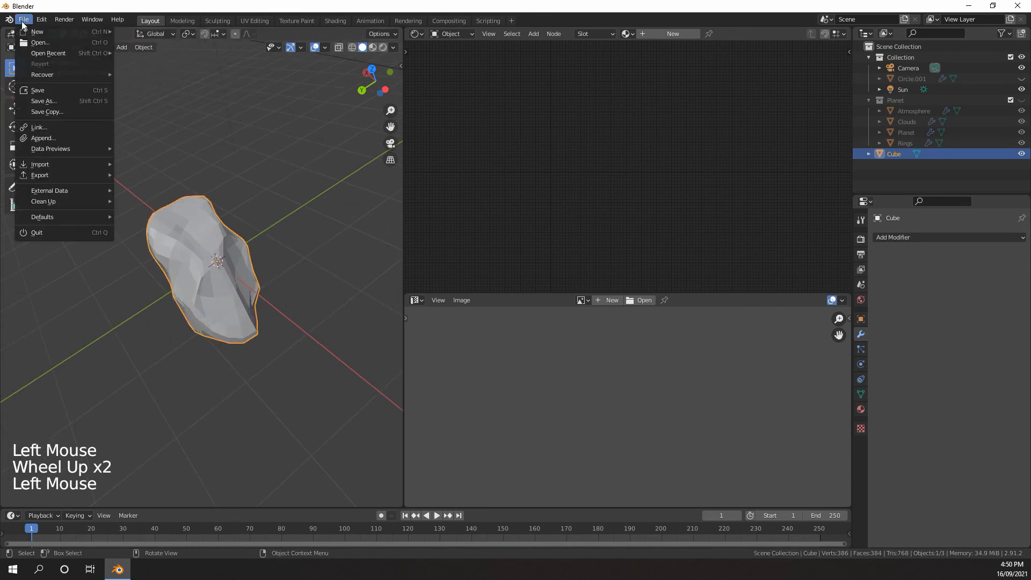
pyautogui.click(44, 101)
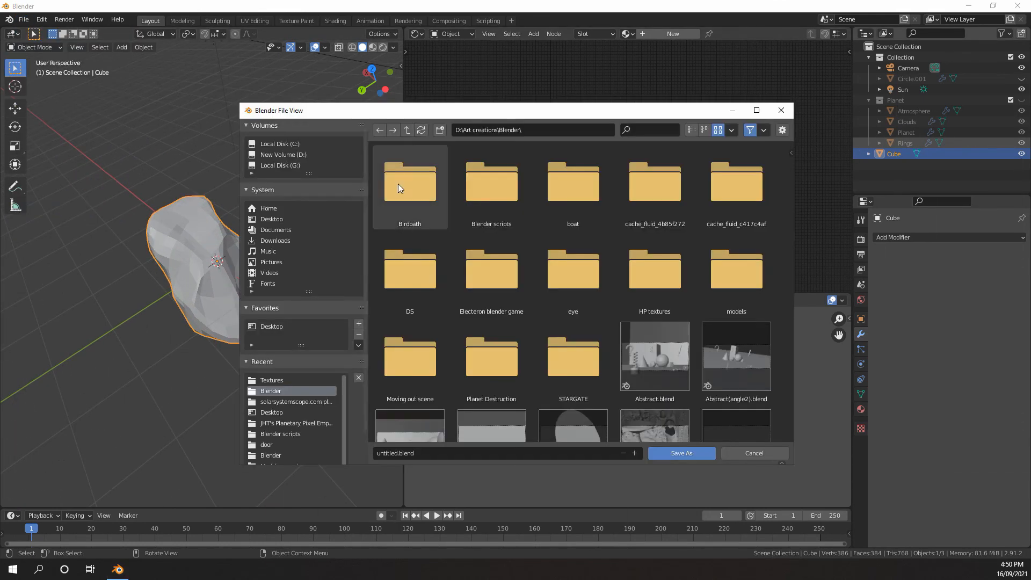
pyautogui.scroll(-3, 580, 304)
pyautogui.scroll(-3, 585, 279)
pyautogui.click(395, 452)
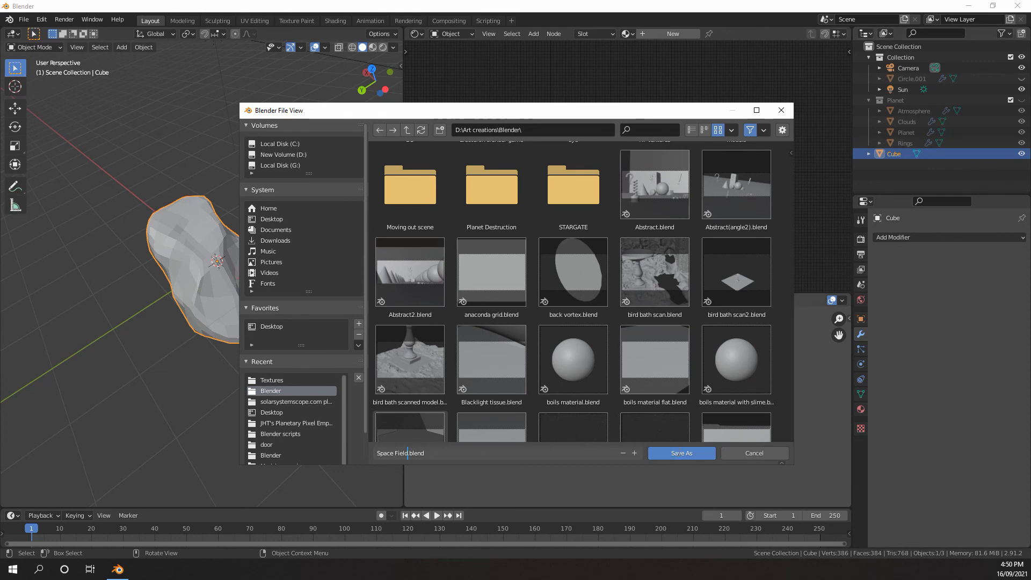
pyautogui.write('Space Field')
pyautogui.click(678, 453)
# Duplicate the rock and place the copy about 2.4 m away along the Y axis
pyautogui.moveTo(258, 301); pyautogui.dragTo(220, 289, button='middle')
pyautogui.scroll(2, 215, 273)
pyautogui.scroll(-5, 223, 295)
pyautogui.scroll(2, 237, 283)
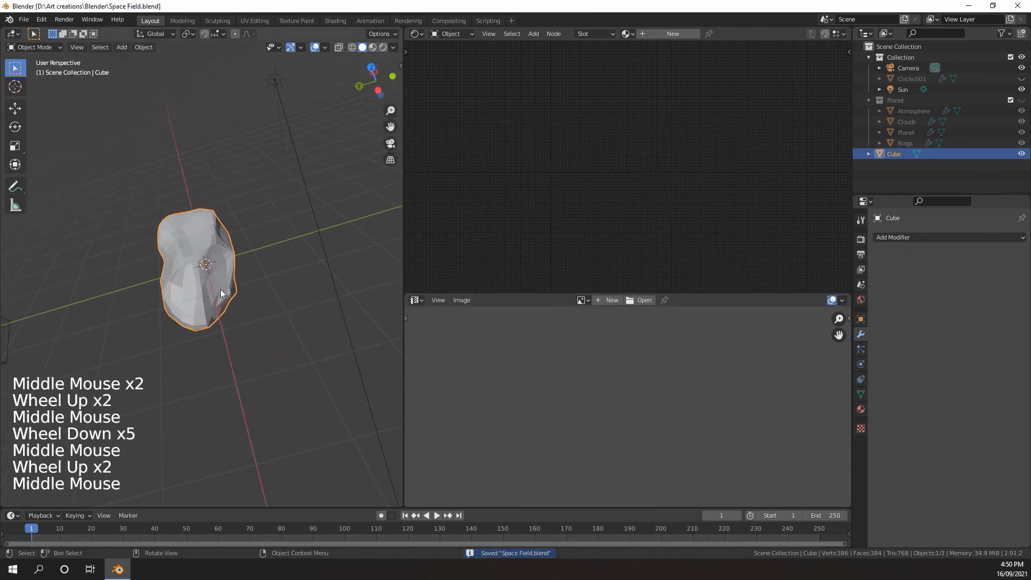
pyautogui.hotkey('shift', 'd')
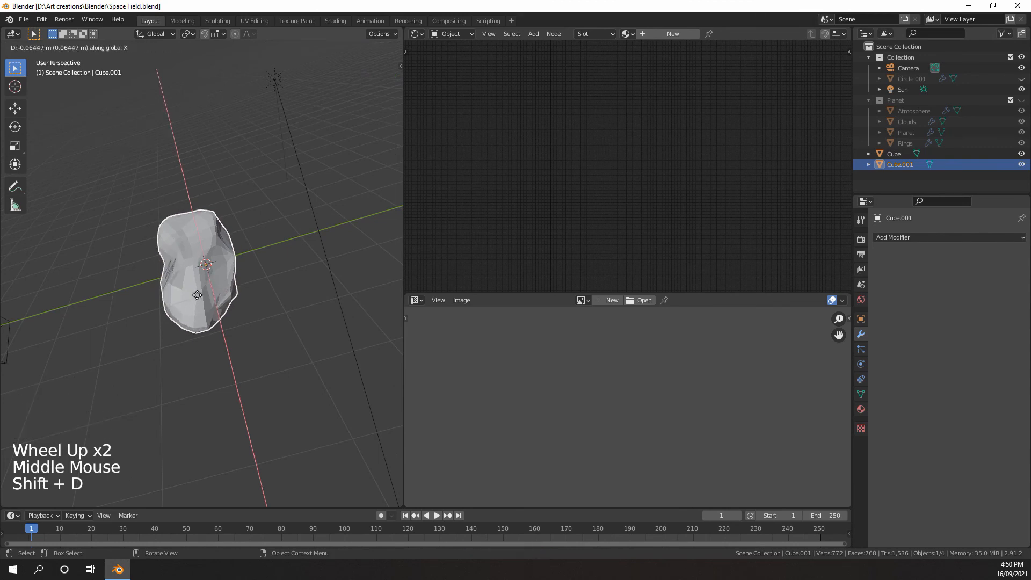
pyautogui.press('y')
pyautogui.click(109, 319)
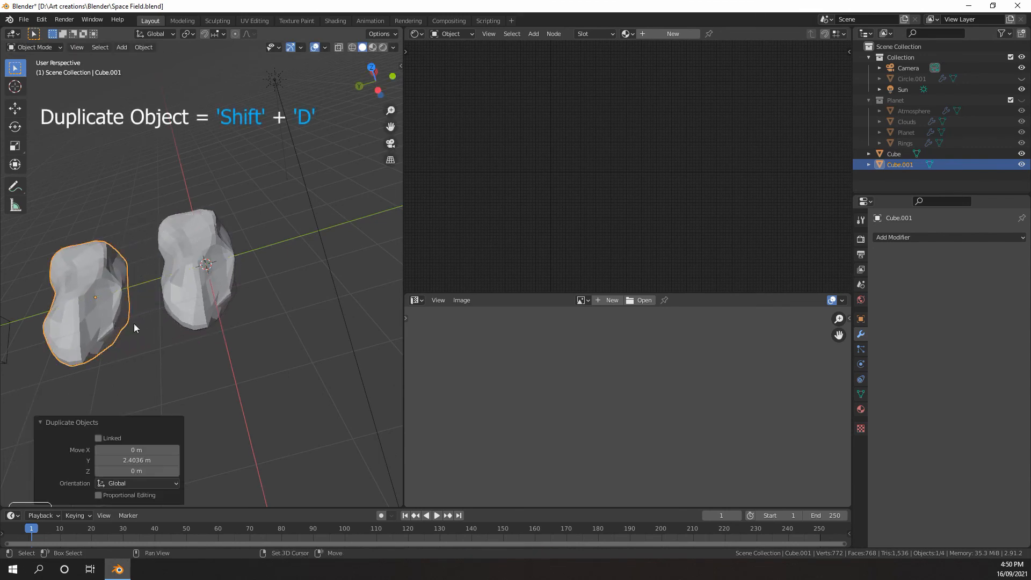
# Put the duplicated rock into Sculpt Mode
pyautogui.keyDown('shift'); pyautogui.moveTo(133, 323); pyautogui.dragTo(215, 260, button='middle'); pyautogui.keyUp('shift')
pyautogui.scroll(-3, 224, 281)
pyautogui.scroll(4, 247, 292)
pyautogui.scroll(-3, 232, 282)
pyautogui.scroll(4, 232, 281)
pyautogui.scroll(-3, 232, 281)
pyautogui.scroll(1, 202, 283)
pyautogui.scroll(2, 215, 259)
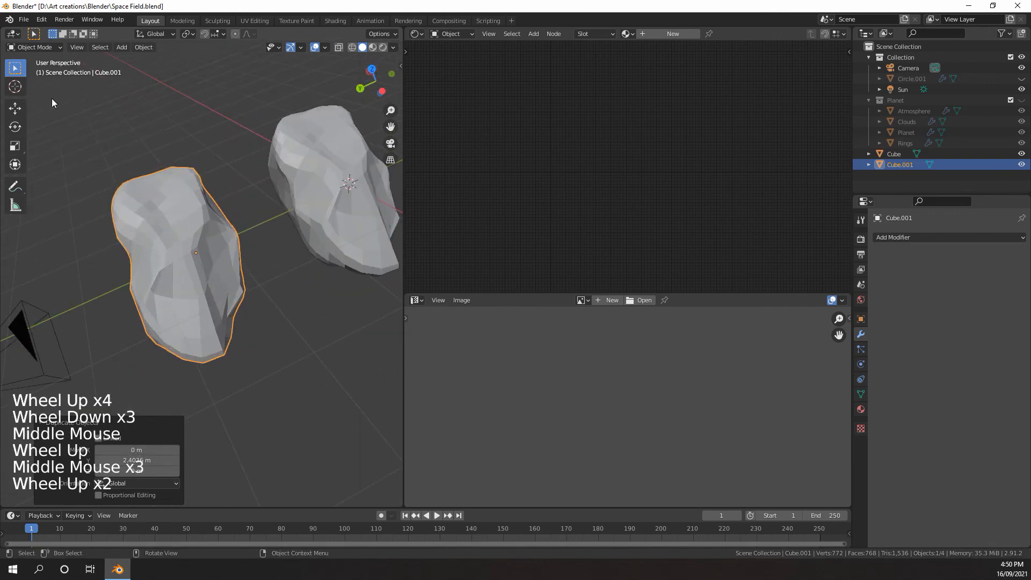
pyautogui.click(38, 47)
pyautogui.click(32, 83)
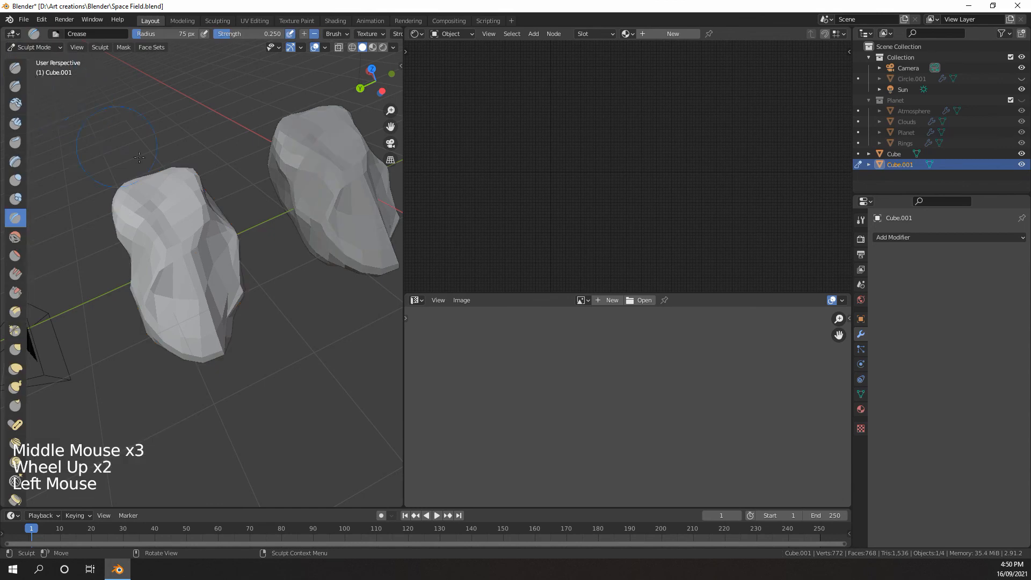
# Choose the Grab brush and set its radius to 149 px for reshaping the duplicate
pyautogui.moveTo(134, 204); pyautogui.dragTo(133, 201, button='middle')
pyautogui.scroll(-3, 133, 201)
pyautogui.scroll(3, 133, 201)
pyautogui.press('g')
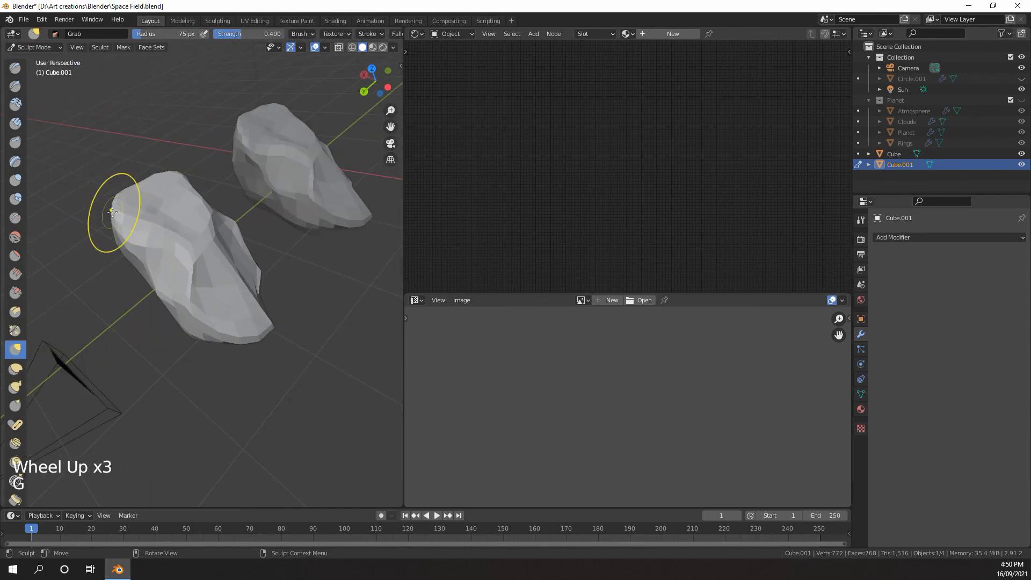
pyautogui.press('f')
pyautogui.click(149, 204)
# Pull the duplicate's upper end outward and adjust its lower tip with Grab strokes to give it a different outline
pyautogui.moveTo(150, 204)
pyautogui.mouseDown(button='middle')
pyautogui.moveTo(147, 230)
pyautogui.moveTo(189, 234)
pyautogui.moveTo(332, 195)
pyautogui.moveTo(367, 171)
pyautogui.mouseUp(button='middle')
pyautogui.scroll(-2, 148, 214)
pyautogui.click(147, 231)
pyautogui.click(211, 231)
pyautogui.click(211, 231)
pyautogui.click(211, 231)
pyautogui.moveTo(162, 234); pyautogui.dragTo(175, 221)
pyautogui.moveTo(176, 220); pyautogui.dragTo(105, 279, button='middle')
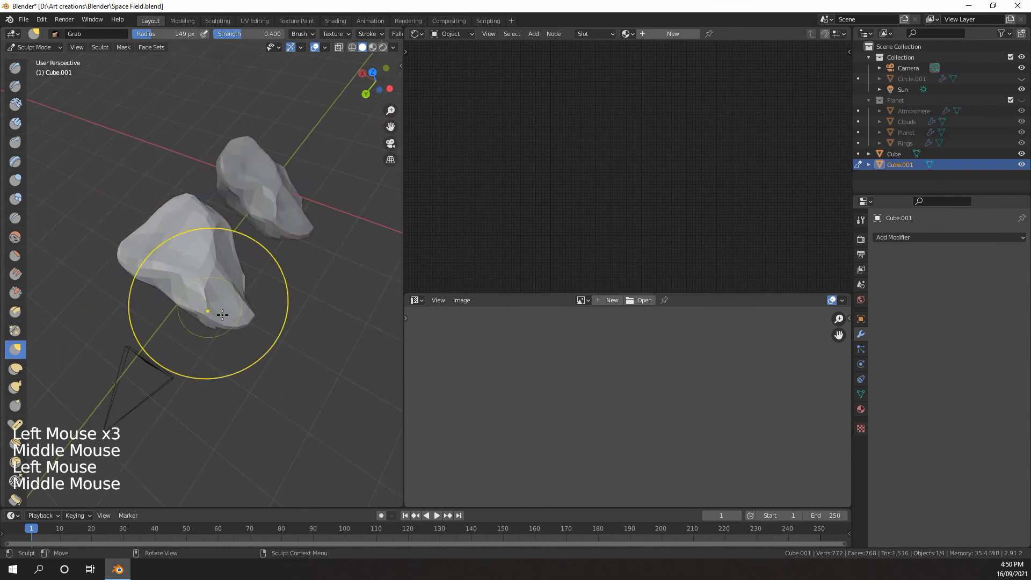
pyautogui.moveTo(241, 319); pyautogui.dragTo(271, 326)
pyautogui.moveTo(271, 326); pyautogui.dragTo(228, 298, button='middle')
pyautogui.moveTo(236, 290); pyautogui.dragTo(216, 245, button='middle')
# Reshape the duplicate's remaining sides with Grab strokes into a broad top tapering to a narrow base
pyautogui.scroll(-2, 215, 260)
pyautogui.moveTo(220, 239); pyautogui.dragTo(231, 229)
pyautogui.moveTo(231, 229); pyautogui.dragTo(212, 221, button='middle')
pyautogui.scroll(4, 210, 218)
pyautogui.moveTo(209, 218)
pyautogui.mouseDown(button='middle')
pyautogui.moveTo(203, 211)
pyautogui.moveTo(172, 257)
pyautogui.mouseUp(button='middle')
pyautogui.moveTo(173, 259); pyautogui.dragTo(161, 279)
pyautogui.moveTo(161, 279)
pyautogui.mouseDown(button='middle')
pyautogui.moveTo(114, 324)
pyautogui.moveTo(290, 325)
pyautogui.moveTo(256, 252)
pyautogui.mouseUp(button='middle')
pyautogui.moveTo(236, 253); pyautogui.dragTo(218, 264)
pyautogui.moveTo(217, 264)
pyautogui.mouseDown(button='middle')
pyautogui.moveTo(179, 285)
pyautogui.moveTo(204, 274)
pyautogui.mouseUp(button='middle')
pyautogui.scroll(-3, 204, 274)
pyautogui.moveTo(204, 274); pyautogui.dragTo(121, 253, button='middle')
pyautogui.scroll(3, 191, 252)
pyautogui.moveTo(161, 215)
pyautogui.keyDown('shift'); pyautogui.mouseDown(button='middle')
pyautogui.moveTo(191, 253)
pyautogui.moveTo(183, 209)
pyautogui.mouseUp(button='middle'); pyautogui.keyUp('shift')
# Switch to the Crease brush at a 45 px radius and raise a ridge on the duplicate's front
pyautogui.click(31, 46)
pyautogui.scroll(-5, 118, 140)
pyautogui.scroll(3, 27, 67)
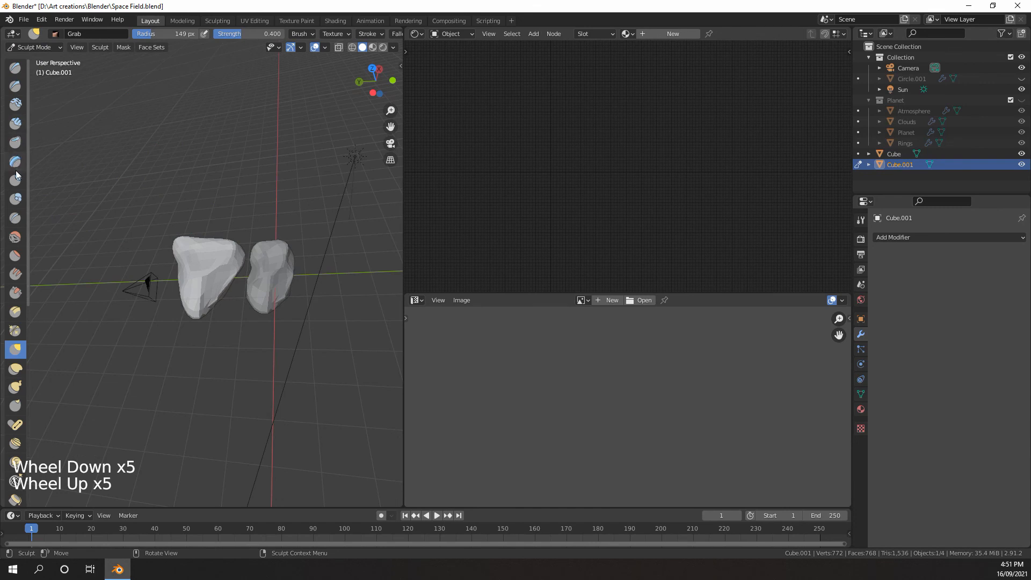
pyautogui.click(16, 218)
pyautogui.scroll(4, 156, 230)
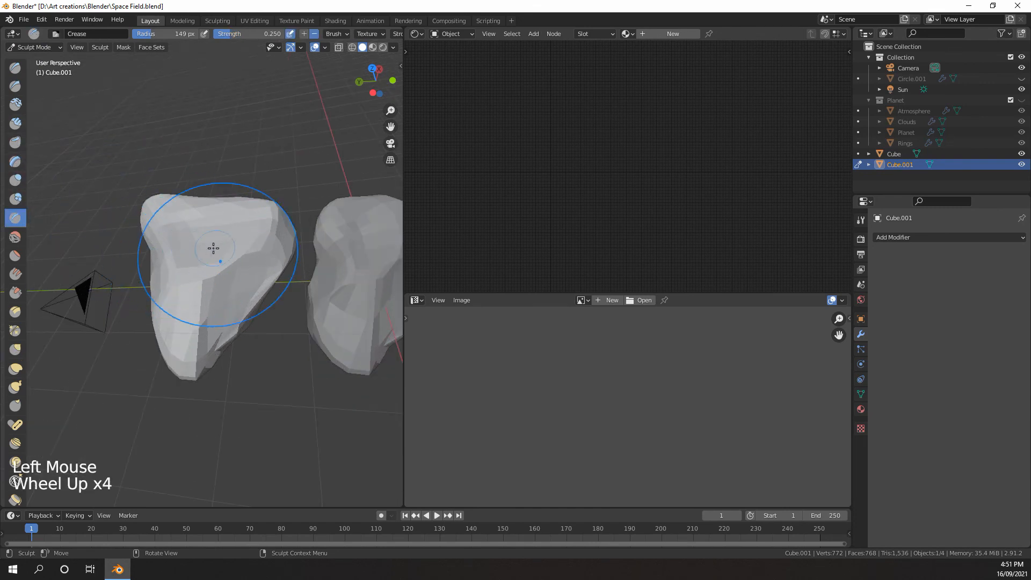
pyautogui.press('f')
pyautogui.moveTo(150, 241); pyautogui.dragTo(211, 281, button='middle')
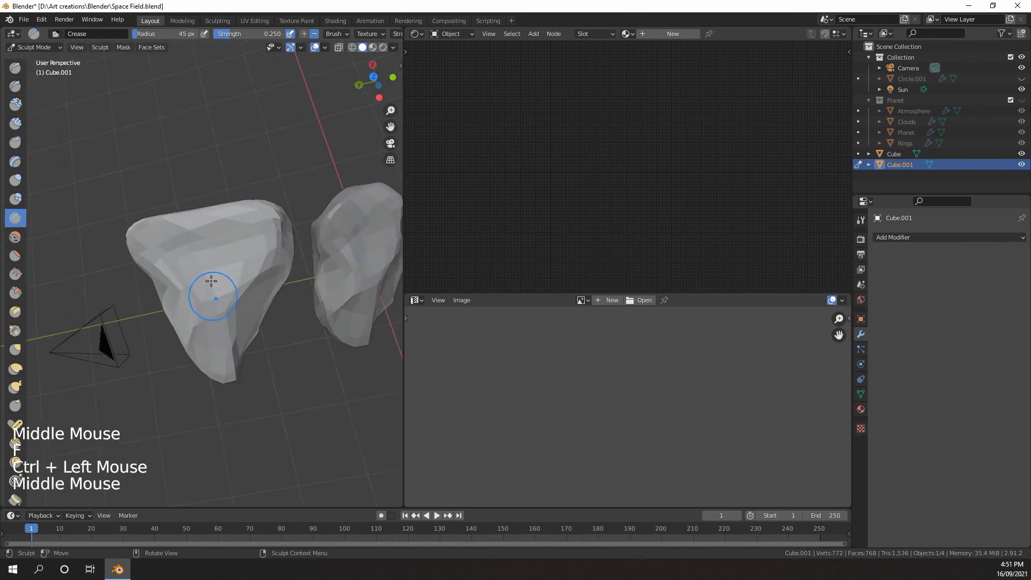
# Try another Crease stroke near the duplicate's upper edge, and undo it
pyautogui.moveTo(246, 214); pyautogui.dragTo(265, 243, button='middle')
pyautogui.hotkey('ctrl', 'z')
pyautogui.scroll(-1, 265, 243)
pyautogui.scroll(3, 288, 219)
# Raise a ridge along the duplicate's long flat edge with inverted Crease strokes
pyautogui.keyDown('ctrl'); pyautogui.moveTo(288, 219); pyautogui.dragTo(287, 221); pyautogui.keyUp('ctrl')
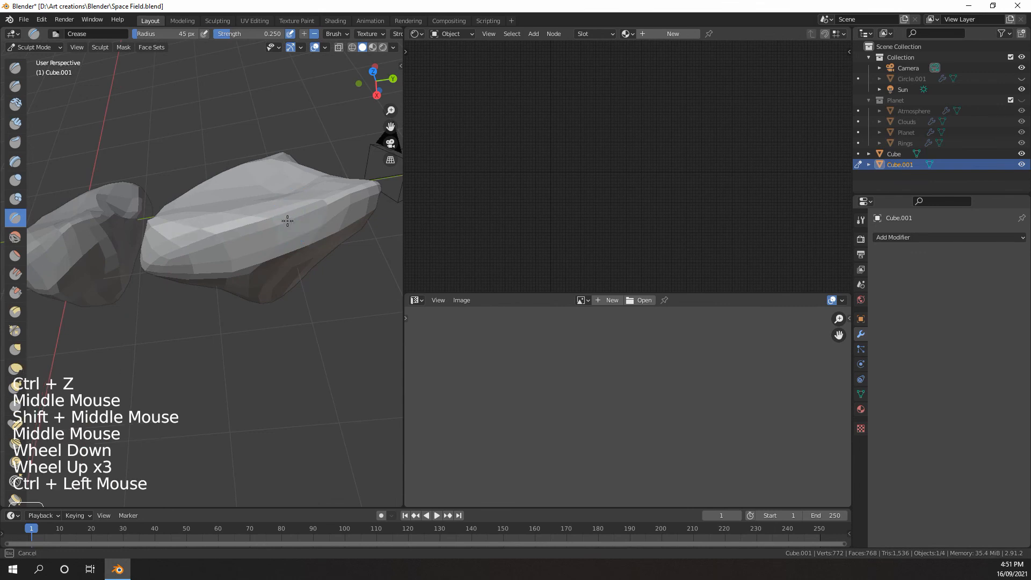
pyautogui.scroll(-2, 275, 228)
pyautogui.keyDown('shift'); pyautogui.moveTo(275, 228); pyautogui.dragTo(219, 213, button='middle'); pyautogui.keyUp('shift')
pyautogui.scroll(4, 198, 188)
pyautogui.scroll(-2, 202, 202)
# Enlarge the Crease brush to 67 px and raise ridges over the duplicate's peaked side with inverted strokes
pyautogui.keyDown('ctrl'); pyautogui.moveTo(227, 209); pyautogui.dragTo(213, 202); pyautogui.keyUp('ctrl')
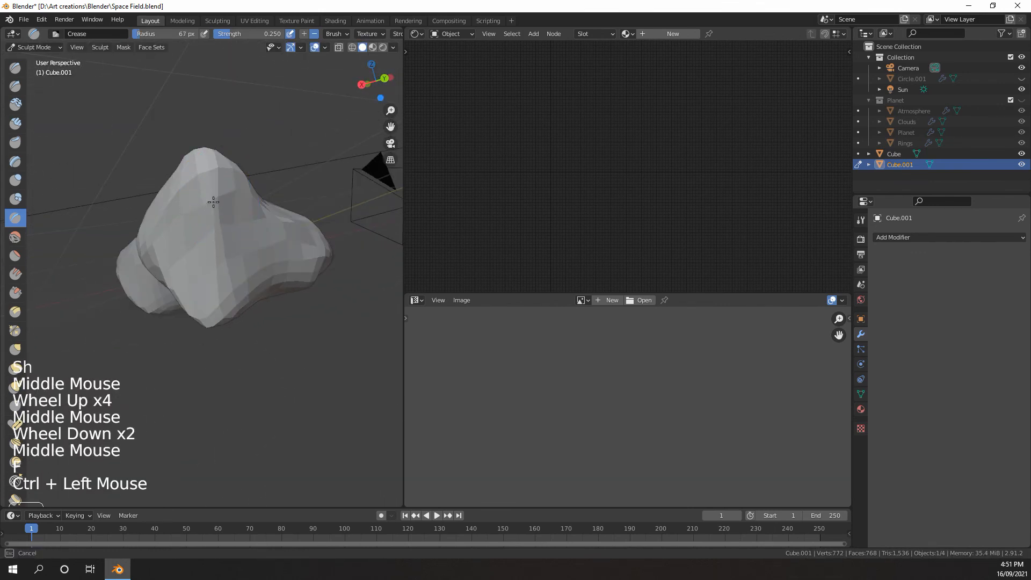
pyautogui.moveTo(216, 229); pyautogui.dragTo(198, 219, button='middle')
pyautogui.scroll(2, 198, 219)
pyautogui.moveTo(242, 210); pyautogui.dragTo(263, 229)
pyautogui.scroll(-3, 263, 229)
pyautogui.keyDown('shift'); pyautogui.moveTo(263, 228); pyautogui.dragTo(242, 226, button='middle'); pyautogui.keyUp('shift')
pyautogui.moveTo(241, 225)
pyautogui.mouseDown(button='middle')
pyautogui.moveTo(218, 223)
pyautogui.moveTo(246, 232)
pyautogui.mouseUp(button='middle')
pyautogui.scroll(3, 218, 224)
pyautogui.scroll(-2, 219, 224)
# Try a Crease stroke across the duplicate's smooth underside, and undo it
pyautogui.moveTo(193, 254); pyautogui.dragTo(237, 245)
pyautogui.hotkey('ctrl', 'z')
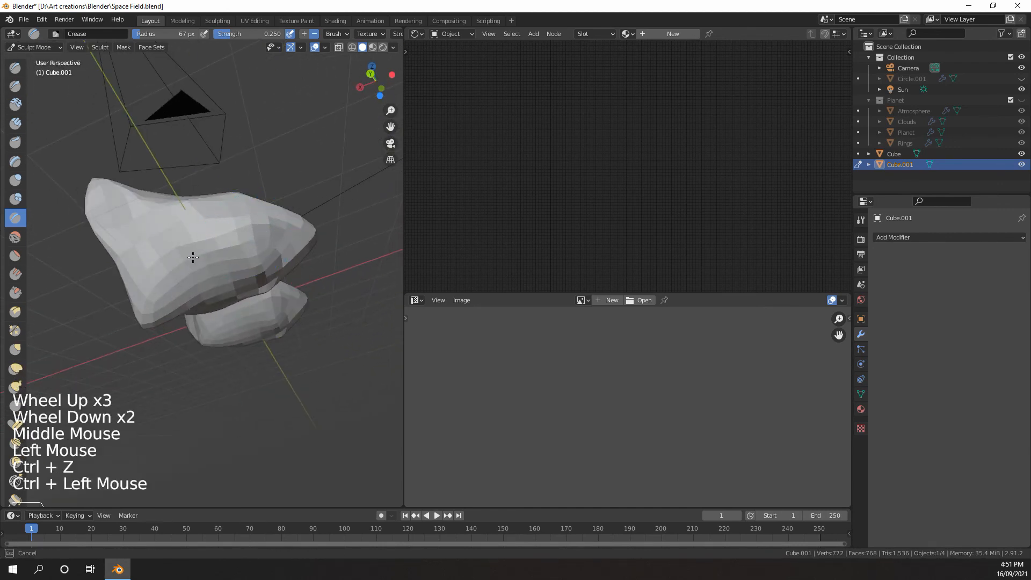
# Raise a ridge across the duplicate's broad smooth underside with an inverted Crease stroke
pyautogui.keyDown('ctrl'); pyautogui.moveTo(167, 280); pyautogui.dragTo(163, 277); pyautogui.keyUp('ctrl')
pyautogui.moveTo(164, 276)
pyautogui.mouseDown(button='middle')
pyautogui.moveTo(149, 258)
pyautogui.moveTo(218, 185)
pyautogui.moveTo(205, 183)
pyautogui.mouseUp(button='middle')
pyautogui.scroll(1, 193, 182)
pyautogui.moveTo(204, 183)
pyautogui.mouseDown(button='middle')
pyautogui.moveTo(194, 182)
pyautogui.moveTo(203, 242)
pyautogui.moveTo(201, 220)
pyautogui.mouseUp(button='middle')
pyautogui.keyDown('shift'); pyautogui.moveTo(202, 220); pyautogui.dragTo(169, 228, button='middle'); pyautogui.keyUp('shift')
pyautogui.scroll(-4, 183, 238)
pyautogui.scroll(2, 183, 227)
pyautogui.moveTo(169, 228)
pyautogui.mouseDown(button='middle')
pyautogui.moveTo(154, 228)
pyautogui.moveTo(189, 215)
pyautogui.mouseUp(button='middle')
pyautogui.scroll(1, 161, 221)
pyautogui.moveTo(189, 215); pyautogui.dragTo(195, 213, button='middle')
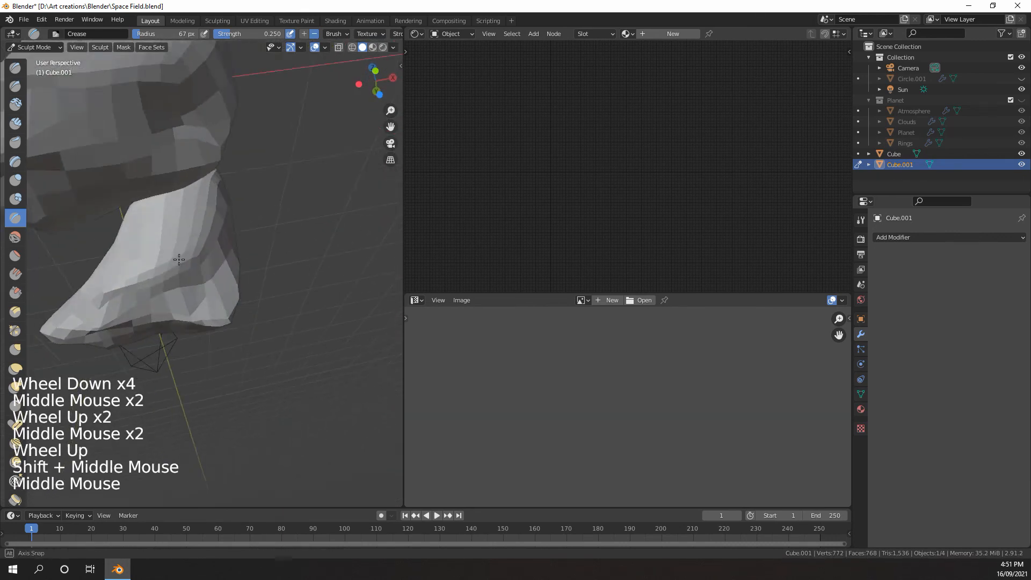
# Sharpen the ridge between the duplicate's long upper face and its steep side with inverted Crease strokes
pyautogui.scroll(1, 196, 211)
pyautogui.keyDown('ctrl'); pyautogui.click(198, 210); pyautogui.keyUp('ctrl')
pyautogui.keyDown('ctrl'); pyautogui.moveTo(201, 222); pyautogui.dragTo(197, 239); pyautogui.keyUp('ctrl')
pyautogui.scroll(-5, 196, 240)
pyautogui.moveTo(197, 239); pyautogui.dragTo(229, 279, button='middle')
pyautogui.scroll(4, 228, 279)
pyautogui.moveTo(229, 279)
pyautogui.mouseDown(button='middle')
pyautogui.moveTo(225, 298)
pyautogui.moveTo(157, 225)
pyautogui.mouseUp(button='middle')
pyautogui.scroll(-3, 223, 296)
pyautogui.keyDown('ctrl'); pyautogui.moveTo(166, 227); pyautogui.dragTo(164, 214); pyautogui.keyUp('ctrl')
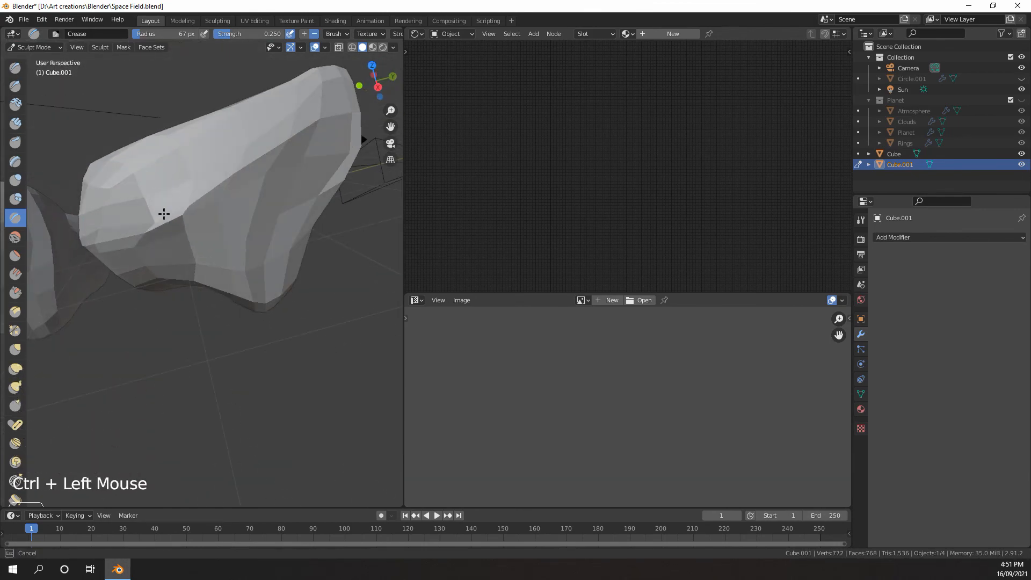
pyautogui.moveTo(163, 214); pyautogui.dragTo(185, 207, button='middle')
# Cut a notch into the narrow end of the duplicate's wide face with Crease strokes
pyautogui.keyDown('ctrl'); pyautogui.scroll(-2, 185, 207); pyautogui.keyUp('ctrl')
pyautogui.keyDown('ctrl'); pyautogui.moveTo(198, 183); pyautogui.dragTo(282, 158); pyautogui.keyUp('ctrl')
pyautogui.keyDown('ctrl'); pyautogui.moveTo(228, 178); pyautogui.dragTo(315, 123); pyautogui.keyUp('ctrl')
pyautogui.scroll(-2, 269, 161)
pyautogui.scroll(2, 236, 229)
pyautogui.moveTo(269, 161)
pyautogui.mouseDown(button='middle')
pyautogui.moveTo(237, 228)
pyautogui.moveTo(216, 236)
pyautogui.mouseUp(button='middle')
pyautogui.scroll(-2, 216, 236)
pyautogui.moveTo(216, 236); pyautogui.dragTo(188, 211, button='middle')
pyautogui.moveTo(188, 210)
pyautogui.mouseDown()
pyautogui.moveTo(243, 238)
pyautogui.moveTo(229, 276)
pyautogui.mouseUp()
pyautogui.moveTo(218, 286); pyautogui.dragTo(105, 268, button='middle')
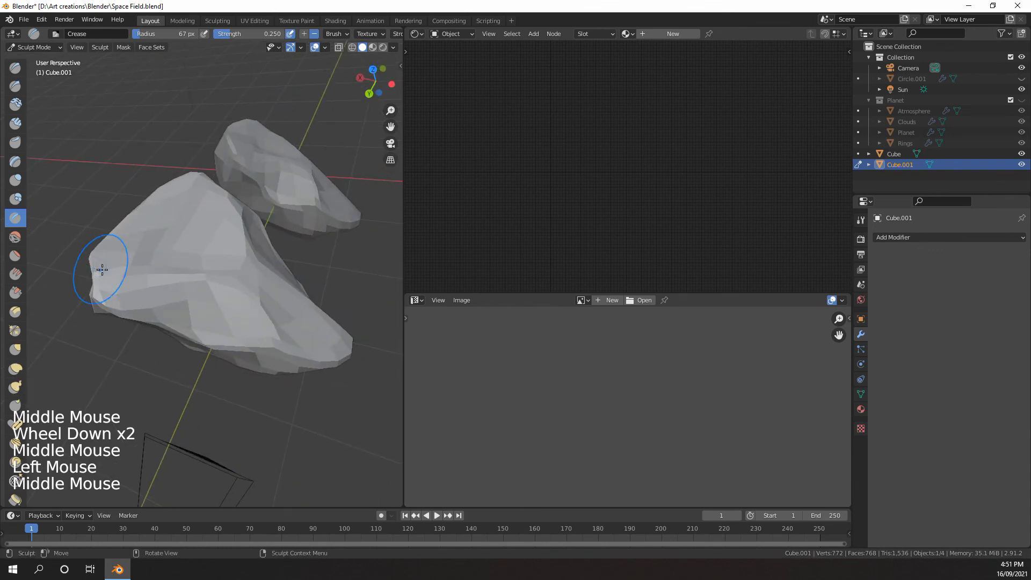
pyautogui.moveTo(105, 269); pyautogui.dragTo(145, 264)
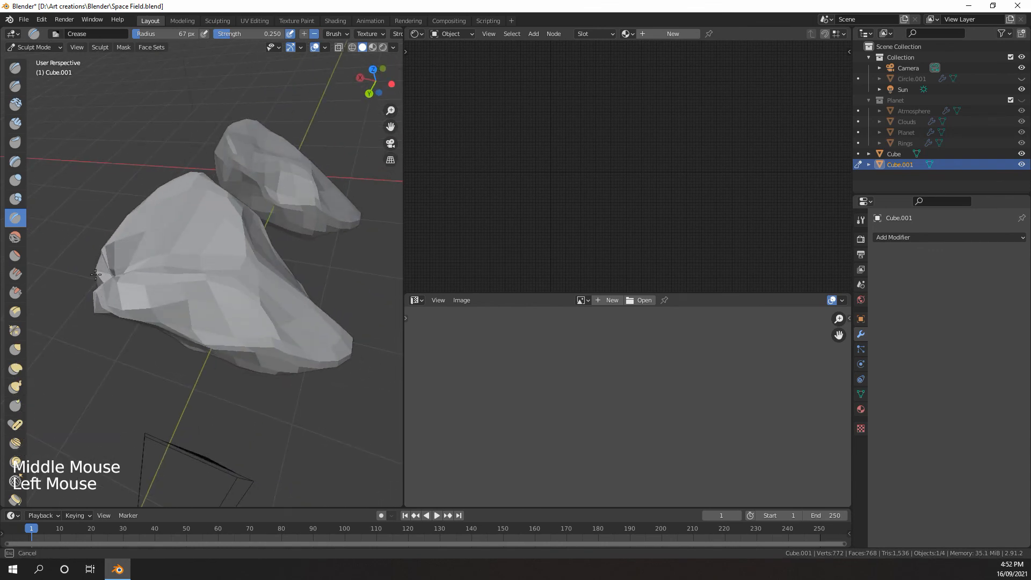
pyautogui.moveTo(95, 274); pyautogui.dragTo(81, 260, button='middle')
# Smooth the duplicate's notched end and the faceted area of its broad face
pyautogui.keyDown('shift'); pyautogui.moveTo(82, 259); pyautogui.dragTo(88, 257); pyautogui.keyUp('shift')
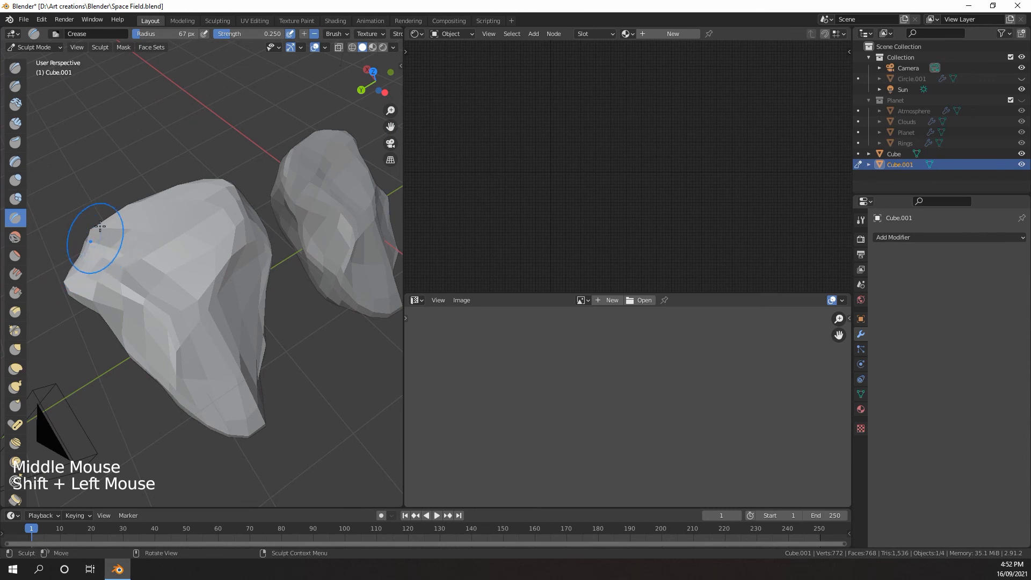
pyautogui.moveTo(139, 227); pyautogui.dragTo(175, 224, button='middle')
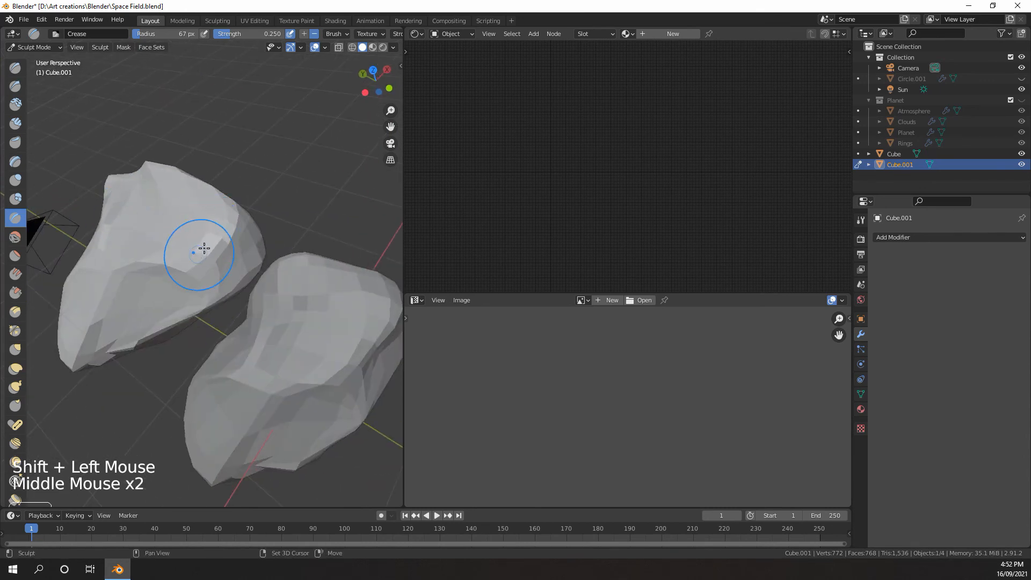
pyautogui.keyDown('shift'); pyautogui.moveTo(198, 255); pyautogui.dragTo(211, 243); pyautogui.keyUp('shift')
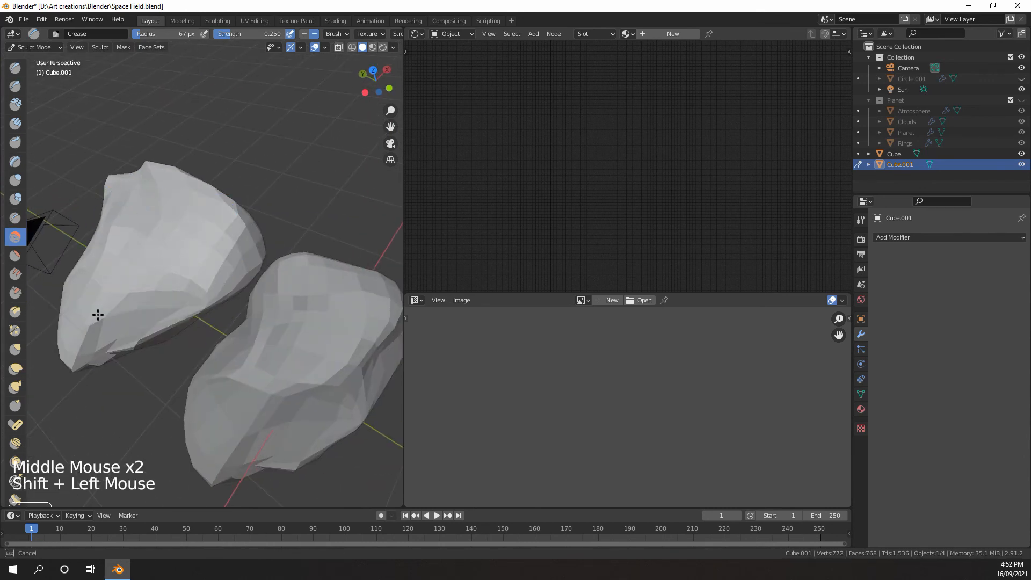
# Undo the last smoothing stroke, try a Crease stroke up the middle of the duplicate's broad face, and undo it
pyautogui.hotkey('ctrl', 'z')
pyautogui.keyDown('shift'); pyautogui.moveTo(212, 240); pyautogui.dragTo(159, 259); pyautogui.keyUp('shift')
pyautogui.moveTo(159, 259); pyautogui.dragTo(211, 248, button='middle')
pyautogui.moveTo(155, 297); pyautogui.dragTo(152, 235)
pyautogui.hotkey('ctrl', 'z')
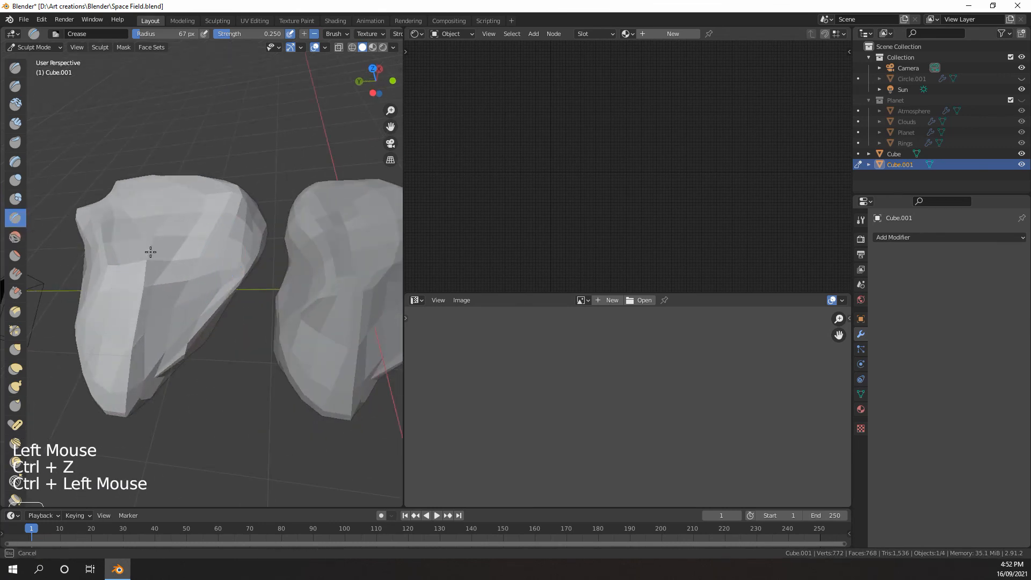
# Raise a ridge up the middle of the duplicate's broad face with an inverted Crease stroke and crease the area beside it
pyautogui.moveTo(174, 229)
pyautogui.mouseDown(button='middle')
pyautogui.moveTo(182, 303)
pyautogui.moveTo(178, 282)
pyautogui.moveTo(161, 274)
pyautogui.mouseUp(button='middle')
pyautogui.moveTo(162, 274); pyautogui.dragTo(175, 278)
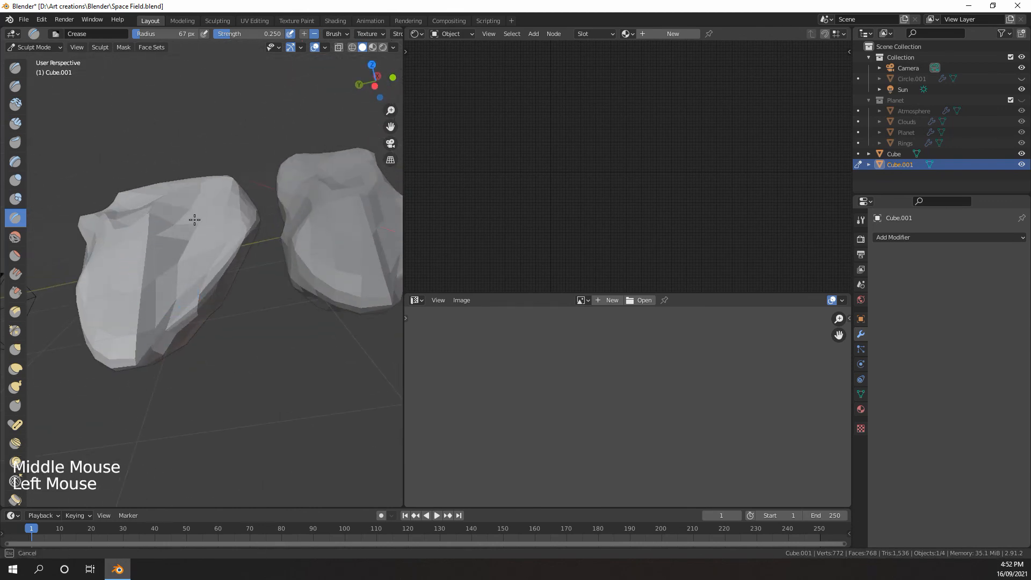
pyautogui.moveTo(195, 219); pyautogui.dragTo(193, 285, button='middle')
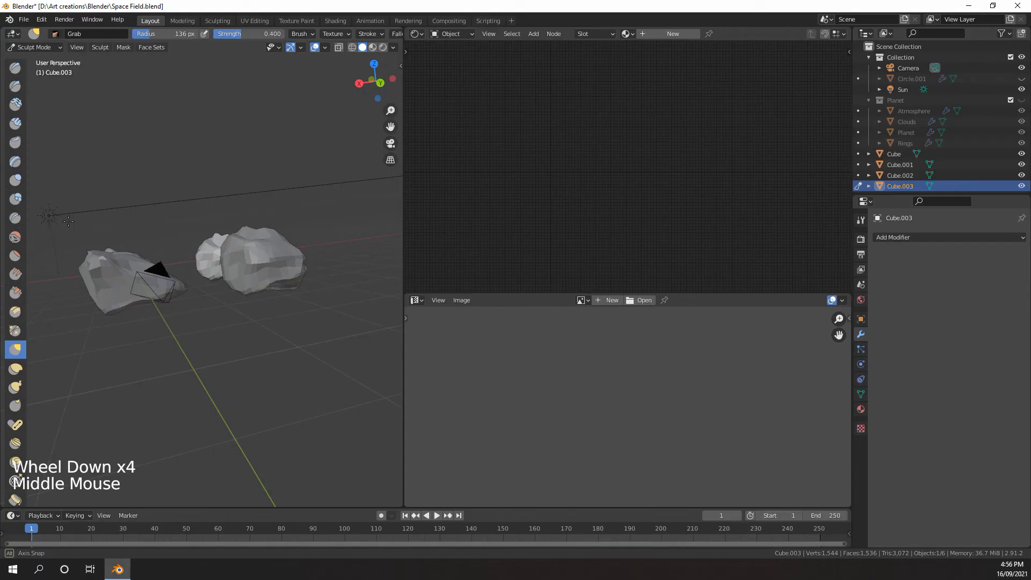
# Switch the fourth sculpted rock, Cube.003, from Sculpt Mode to Object Mode
pyautogui.moveTo(156, 269)
pyautogui.mouseDown(button='middle')
pyautogui.moveTo(322, 272)
pyautogui.moveTo(233, 212)
pyautogui.moveTo(364, 238)
pyautogui.mouseUp(button='middle')
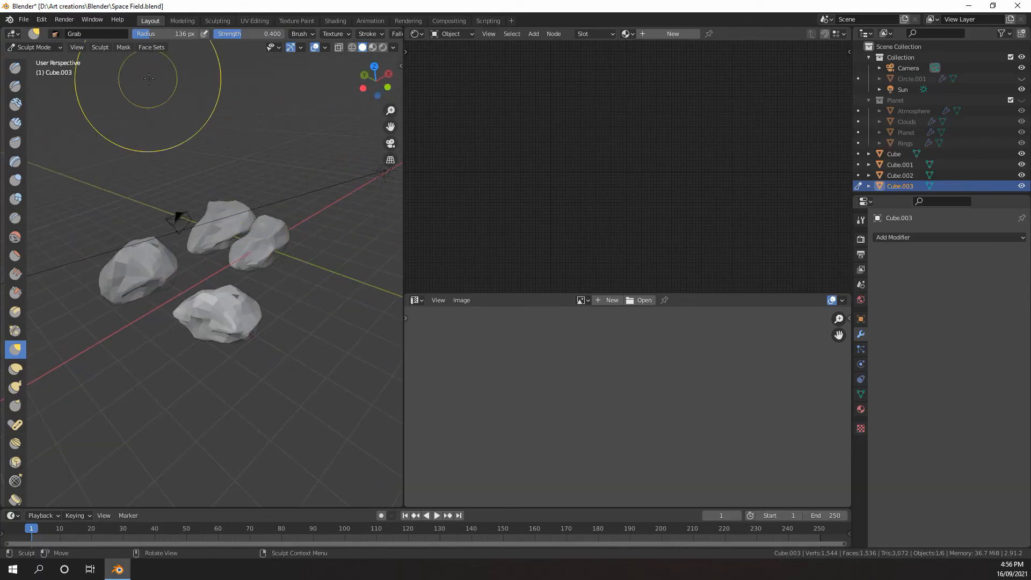
pyautogui.click(34, 47)
pyautogui.click(30, 59)
# Examine the four sculpted rocks together from several angles and distances
pyautogui.scroll(-2, 204, 161)
pyautogui.moveTo(205, 161); pyautogui.dragTo(215, 159, button='middle')
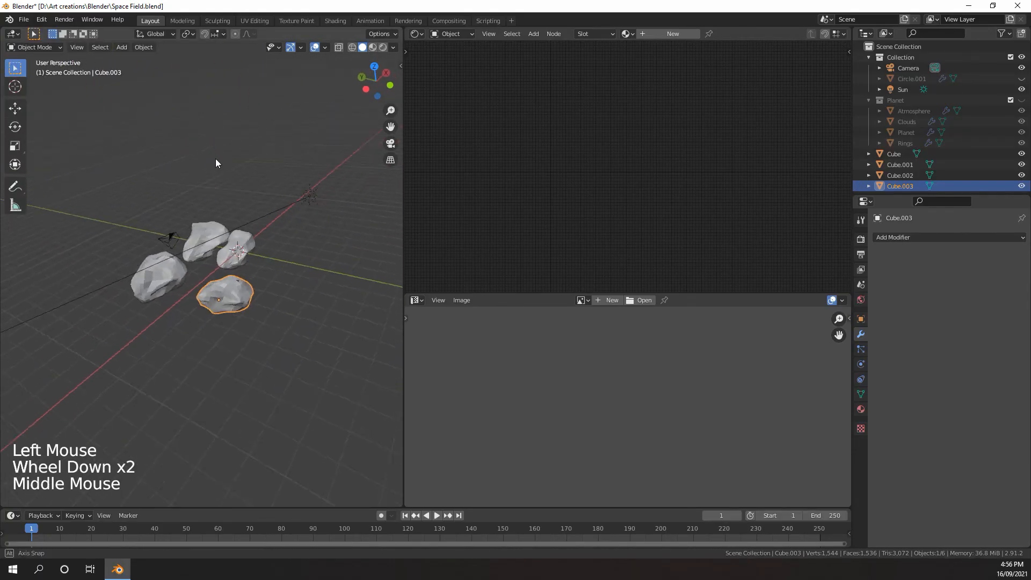
pyautogui.scroll(-2, 207, 219)
pyautogui.scroll(3, 218, 191)
pyautogui.moveTo(208, 219)
pyautogui.keyDown('shift'); pyautogui.mouseDown(button='middle')
pyautogui.moveTo(218, 192)
pyautogui.moveTo(198, 223)
pyautogui.mouseUp(button='middle'); pyautogui.keyUp('shift')
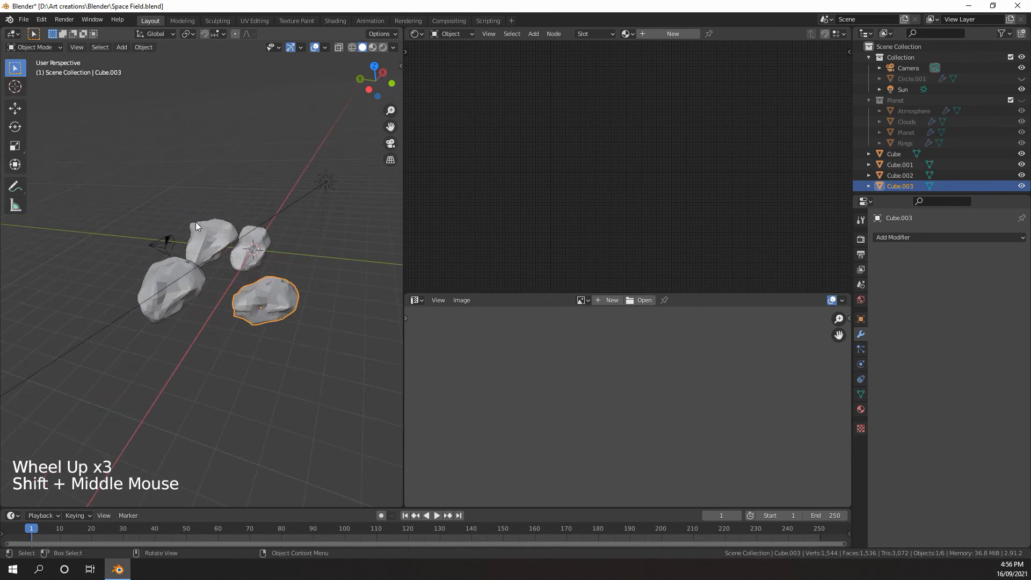
pyautogui.moveTo(138, 165); pyautogui.dragTo(226, 253, button='middle')
pyautogui.scroll(3, 181, 273)
pyautogui.scroll(-2, 202, 244)
pyautogui.moveTo(226, 253)
pyautogui.mouseDown(button='middle')
pyautogui.moveTo(246, 256)
pyautogui.moveTo(223, 269)
pyautogui.moveTo(234, 267)
pyautogui.mouseUp(button='middle')
pyautogui.scroll(2, 223, 269)
pyautogui.scroll(-4, 224, 269)
pyautogui.moveTo(234, 268); pyautogui.dragTo(240, 261, button='middle')
pyautogui.scroll(2, 245, 266)
pyautogui.moveTo(240, 261); pyautogui.dragTo(242, 246, button='middle')
pyautogui.scroll(2, 237, 256)
pyautogui.scroll(-3, 237, 257)
pyautogui.moveTo(242, 246)
pyautogui.keyDown('shift'); pyautogui.mouseDown(button='middle')
pyautogui.moveTo(187, 253)
pyautogui.moveTo(315, 272)
pyautogui.moveTo(237, 252)
pyautogui.mouseUp(button='middle'); pyautogui.keyUp('shift')
pyautogui.scroll(3, 221, 243)
pyautogui.scroll(-2, 226, 259)
# Select all four rocks and duplicate them, placing the copies about -12.661 m along the global Y axis
pyautogui.click(291, 243)
pyautogui.moveTo(236, 253); pyautogui.dragTo(183, 259, button='middle')
pyautogui.keyDown('shift'); pyautogui.click(164, 243); pyautogui.keyUp('shift')
pyautogui.keyDown('shift'); pyautogui.click(106, 244); pyautogui.keyUp('shift')
pyautogui.keyDown('shift'); pyautogui.click(101, 354); pyautogui.keyUp('shift')
pyautogui.hotkey('shift', 'd')
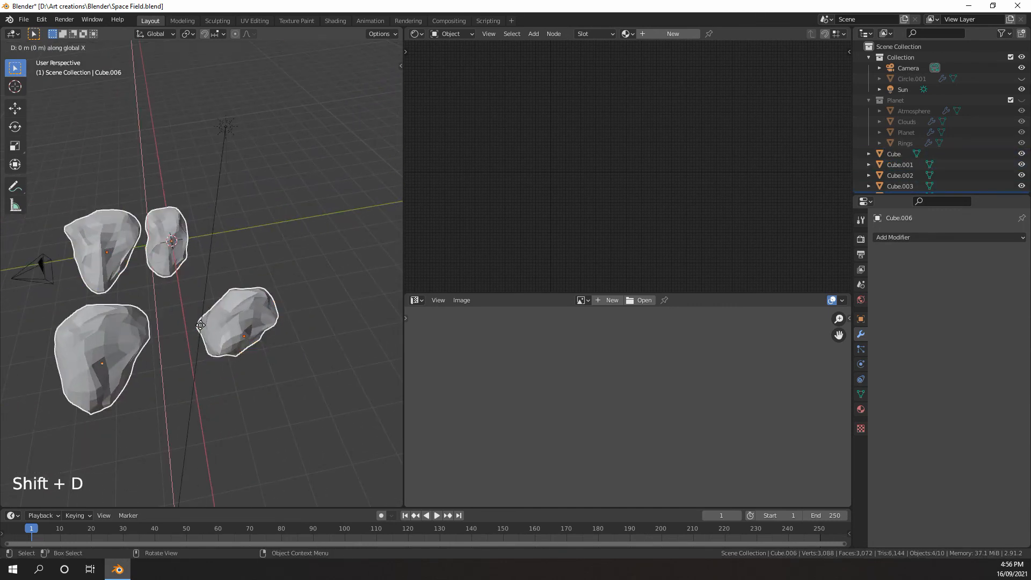
pyautogui.press('x')
pyautogui.press('y')
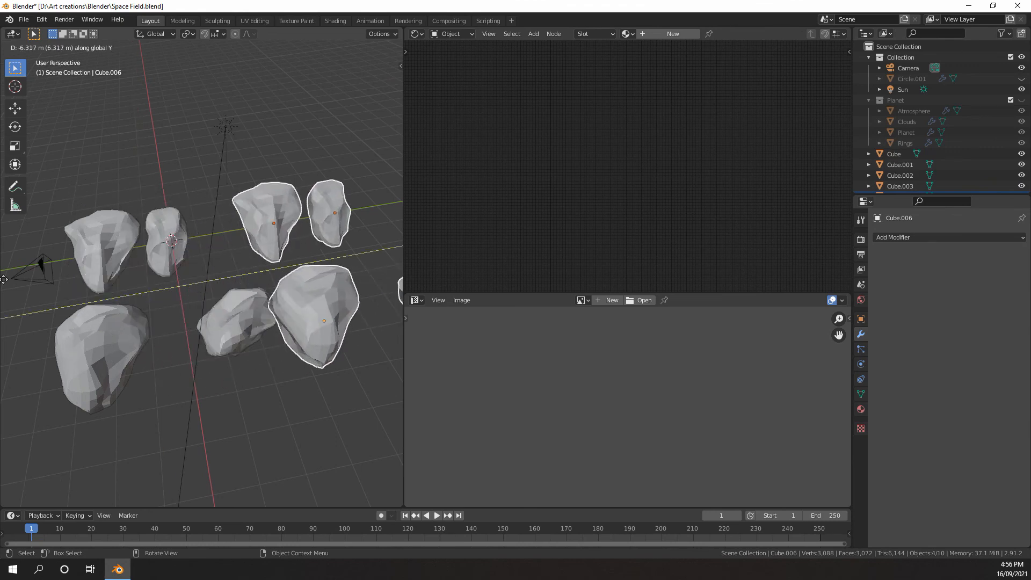
pyautogui.click(308, 241)
# Select the copied rock Cube.005 and add a Decimate modifier to it
pyautogui.keyDown('shift'); pyautogui.moveTo(308, 240); pyautogui.dragTo(101, 250, button='middle'); pyautogui.keyUp('shift')
pyautogui.scroll(3, 171, 283)
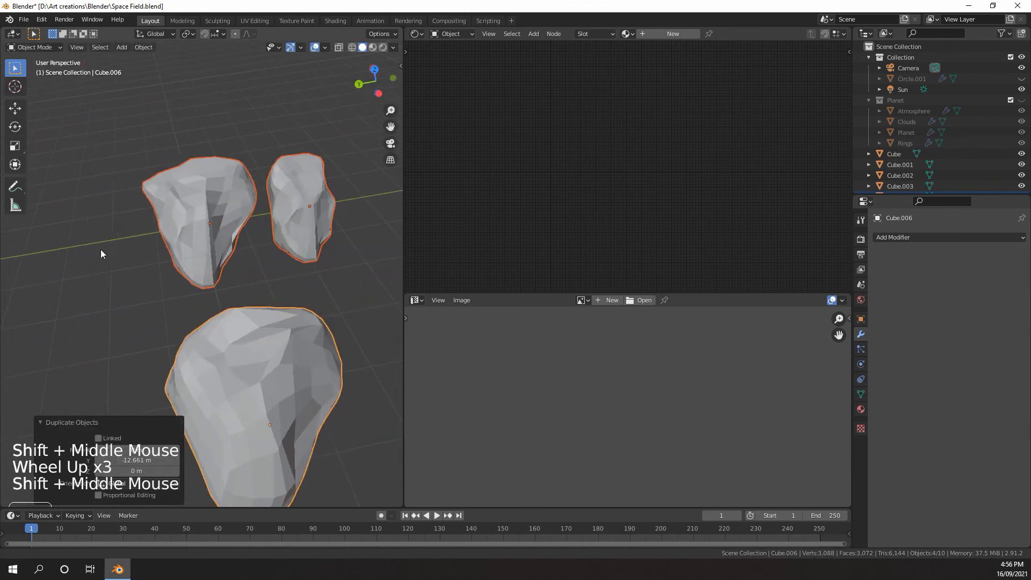
pyautogui.click(190, 213)
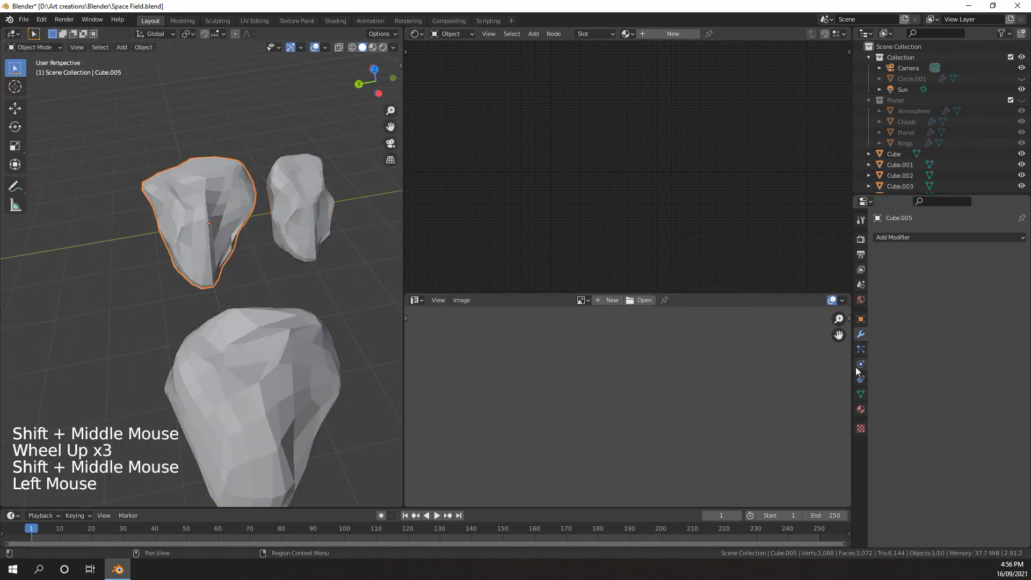
pyautogui.click(861, 350)
pyautogui.click(861, 334)
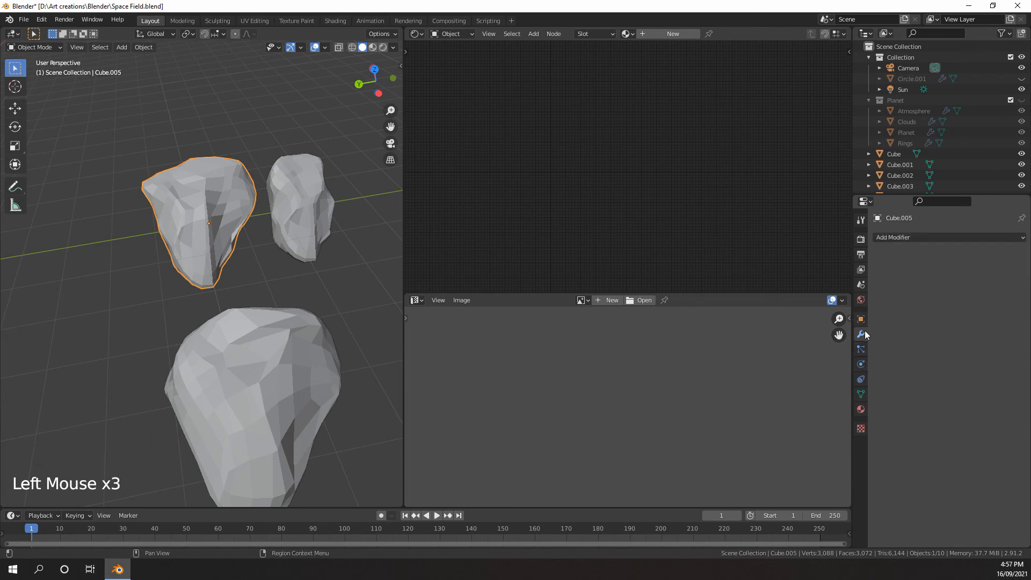
pyautogui.scroll(-4, 320, 260)
pyautogui.moveTo(372, 276); pyautogui.dragTo(270, 259, button='middle')
pyautogui.scroll(4, 271, 259)
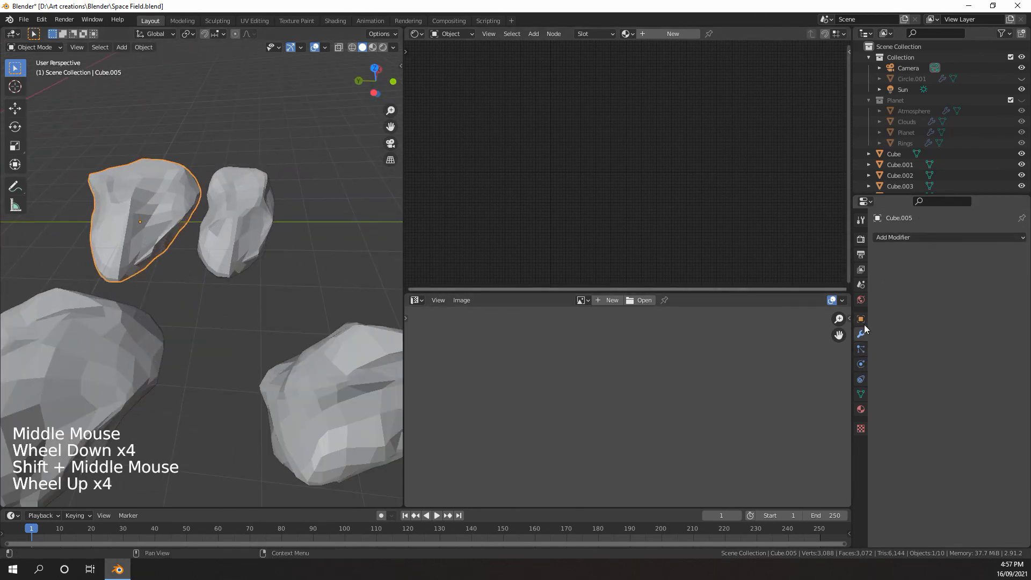
pyautogui.click(910, 237)
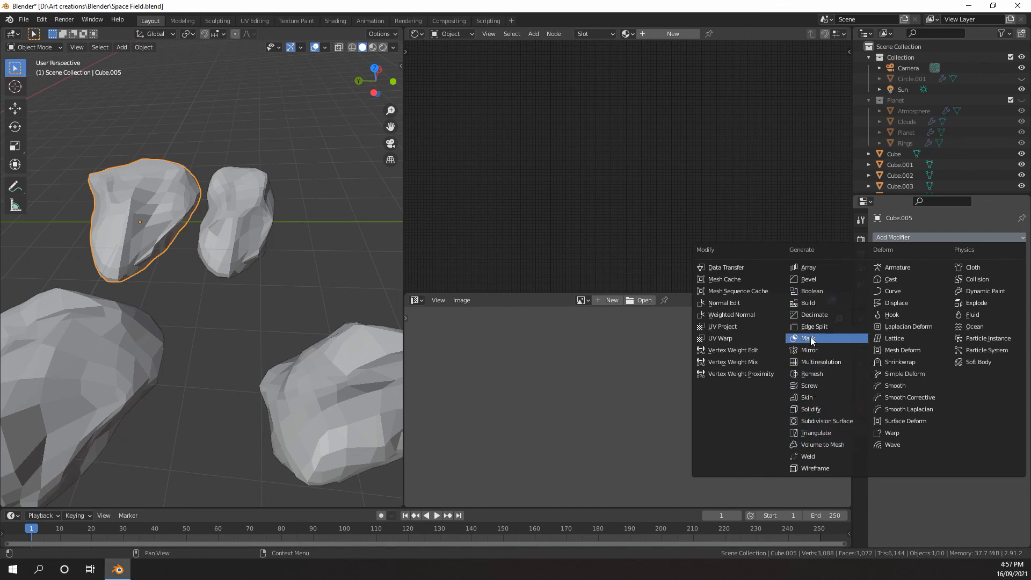
pyautogui.click(815, 314)
# Lower the Decimate ratio of Cube.005 to 0.0833 in Collapse mode
pyautogui.scroll(2, 227, 240)
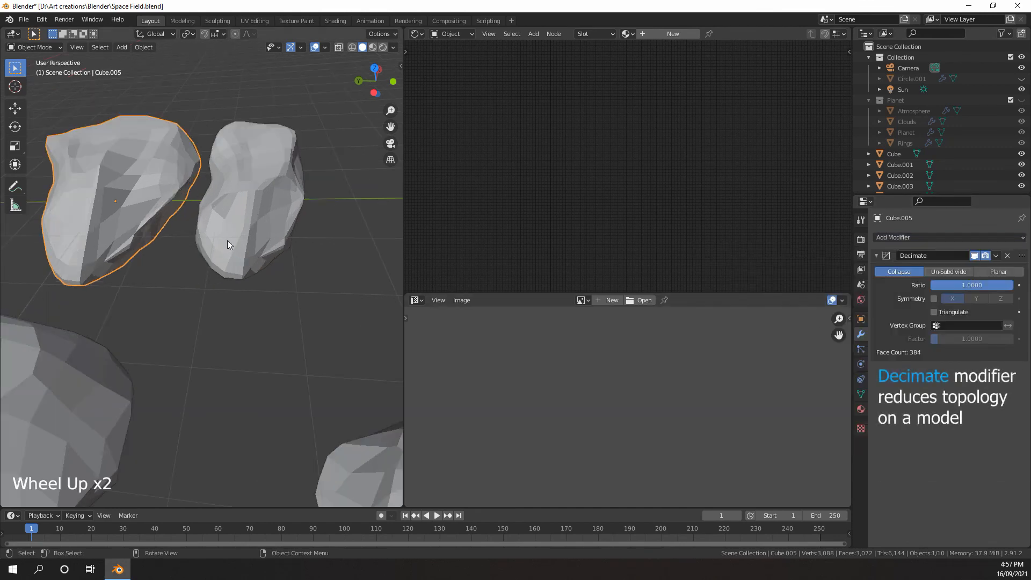
pyautogui.keyDown('shift'); pyautogui.moveTo(227, 240); pyautogui.dragTo(285, 281, button='middle'); pyautogui.keyUp('shift')
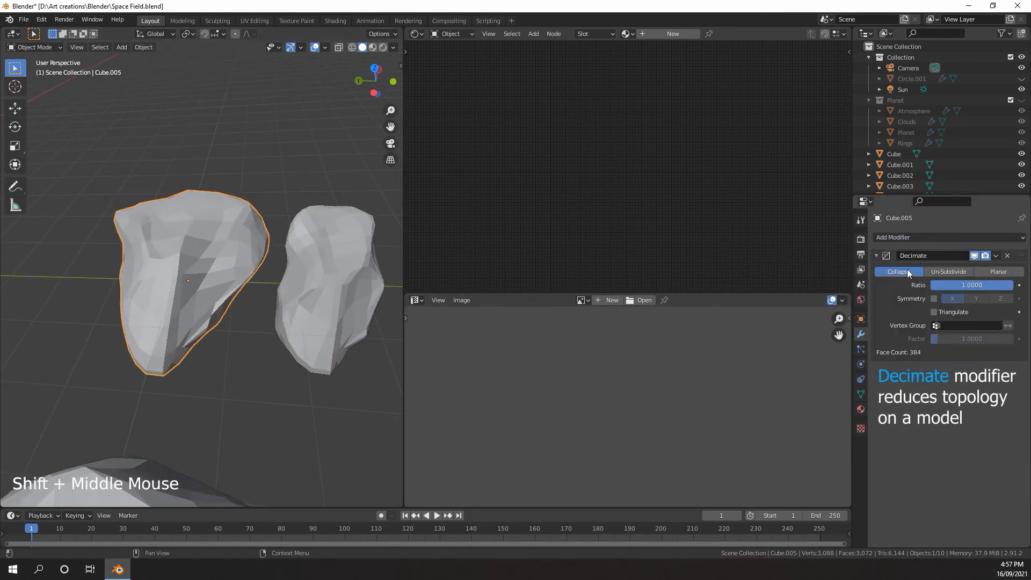
pyautogui.moveTo(993, 285); pyautogui.dragTo(940, 286)
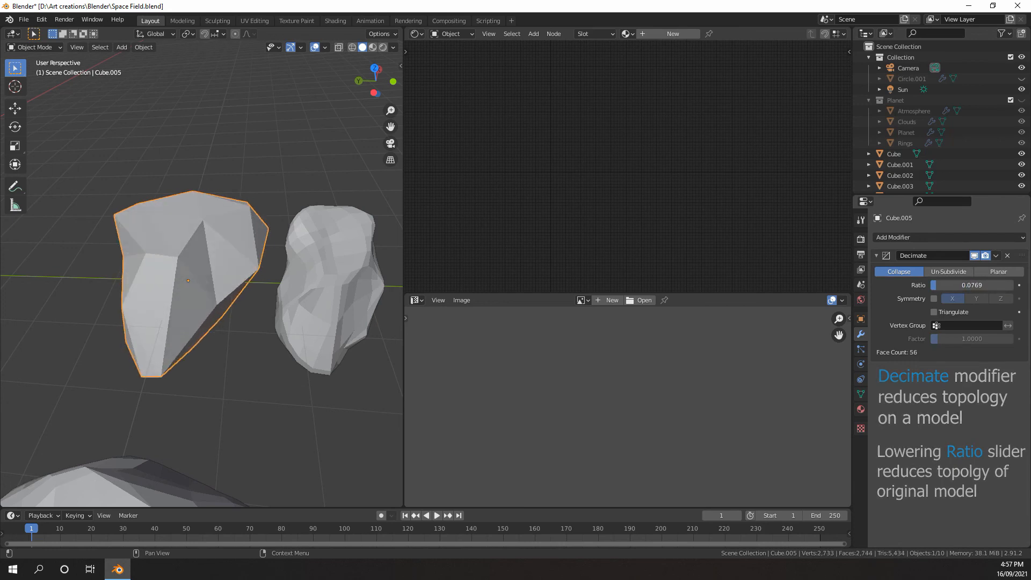
pyautogui.moveTo(344, 263); pyautogui.dragTo(332, 255, button='middle')
pyautogui.scroll(-2, 332, 254)
pyautogui.moveTo(332, 255)
pyautogui.mouseDown(button='middle')
pyautogui.moveTo(327, 262)
pyautogui.moveTo(344, 265)
pyautogui.mouseUp(button='middle')
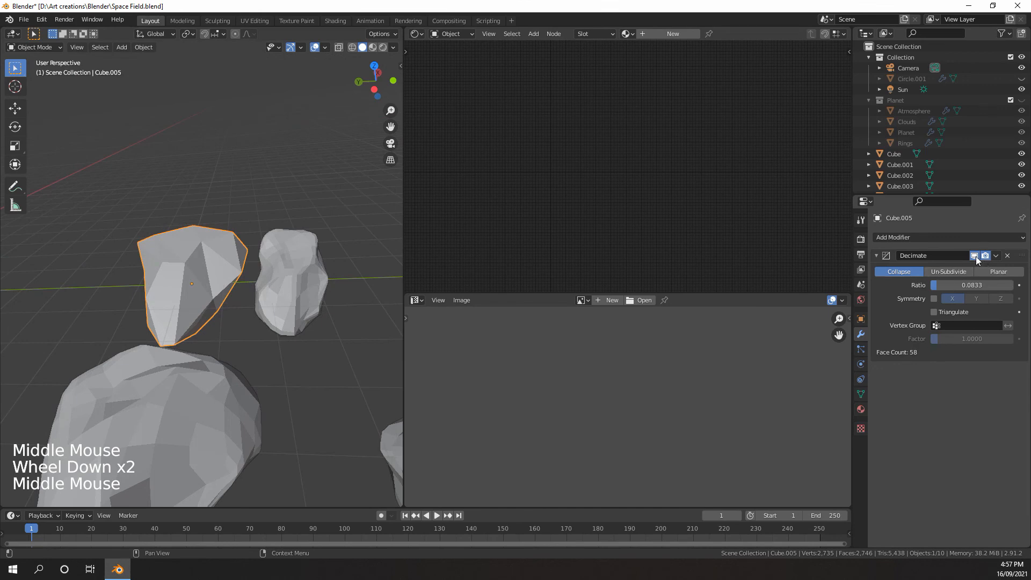
# Compare Cube.005 with and without the Decimate modifier by toggling its viewport display
pyautogui.click(974, 256)
pyautogui.click(974, 255)
pyautogui.click(974, 255)
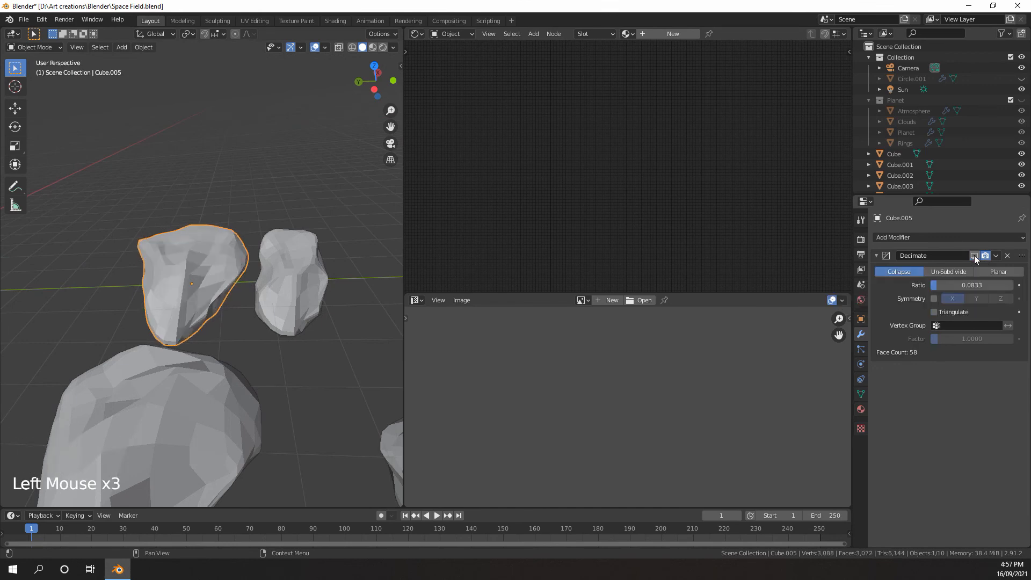
pyautogui.click(974, 256)
pyautogui.click(974, 255)
pyautogui.click(974, 256)
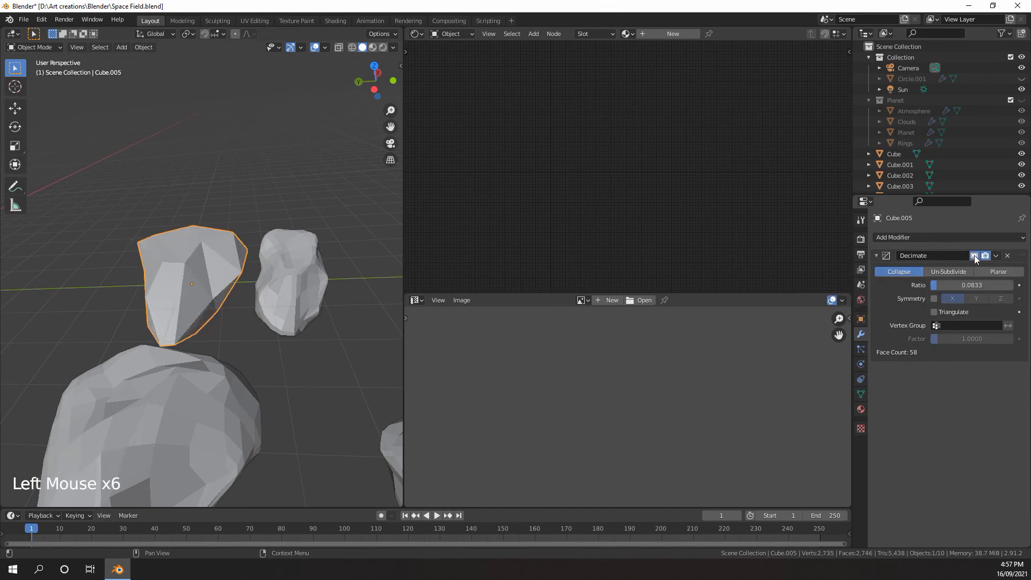
pyautogui.click(974, 255)
pyautogui.click(974, 255)
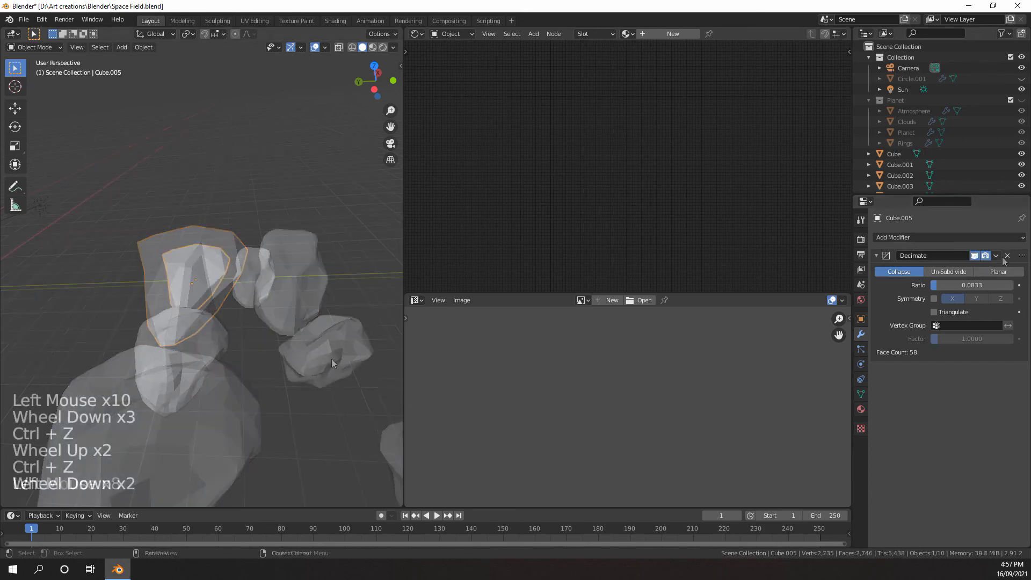
# Select the other three copied rocks with Cube.005 as the active object, and link its modifiers to them
pyautogui.click(331, 359)
pyautogui.keyDown('shift'); pyautogui.click(259, 272); pyautogui.keyUp('shift')
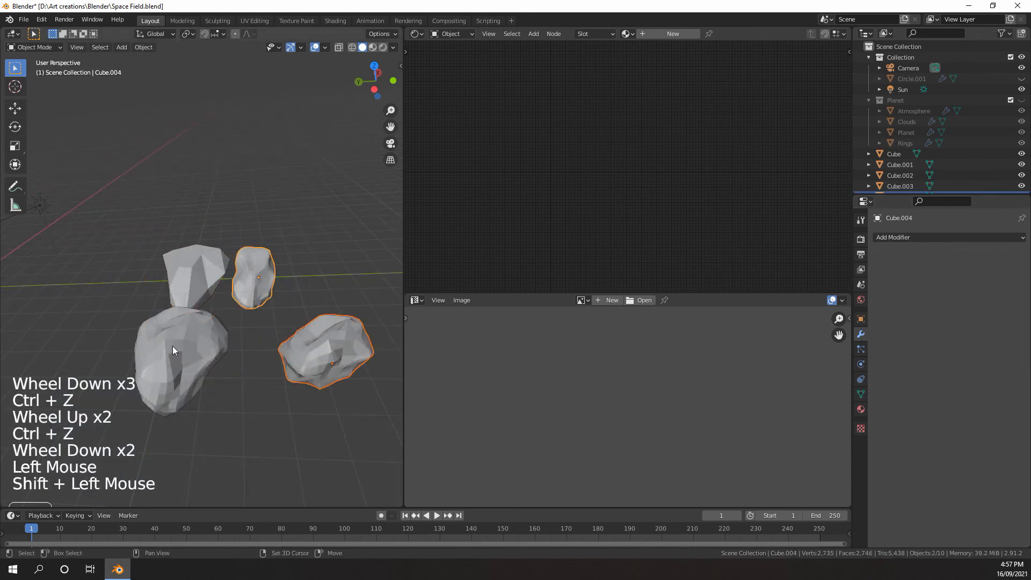
pyautogui.keyDown('shift'); pyautogui.click(182, 334); pyautogui.keyUp('shift')
pyautogui.scroll(5, 197, 262)
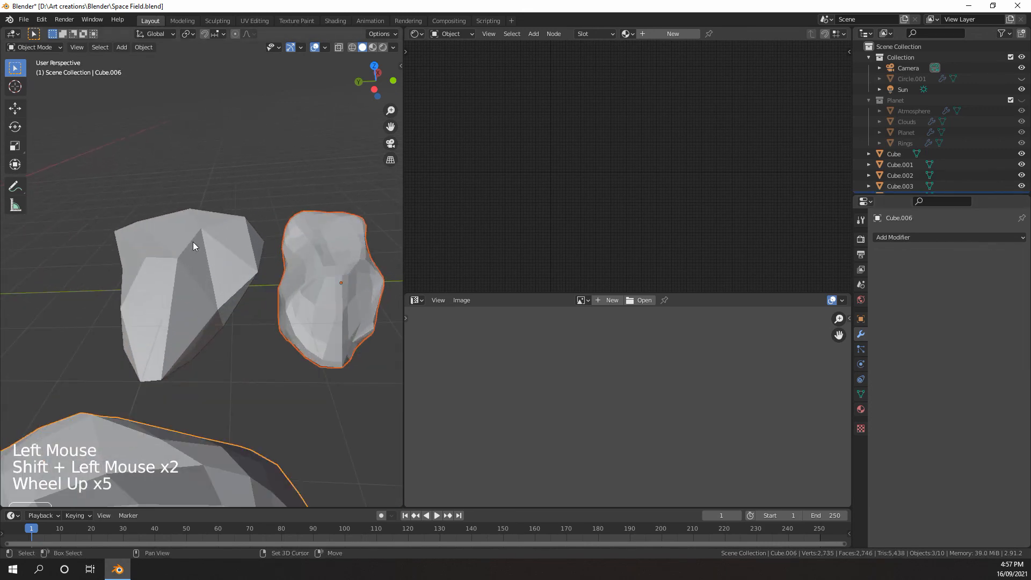
pyautogui.keyDown('shift'); pyautogui.click(194, 246); pyautogui.keyUp('shift')
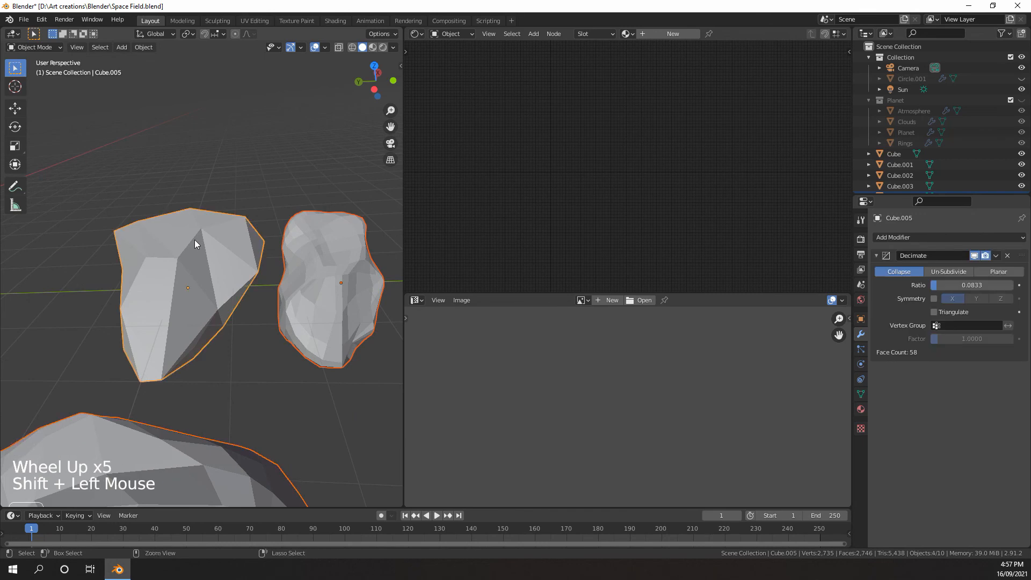
pyautogui.hotkey('ctrl', 'l')
pyautogui.moveTo(193, 242)
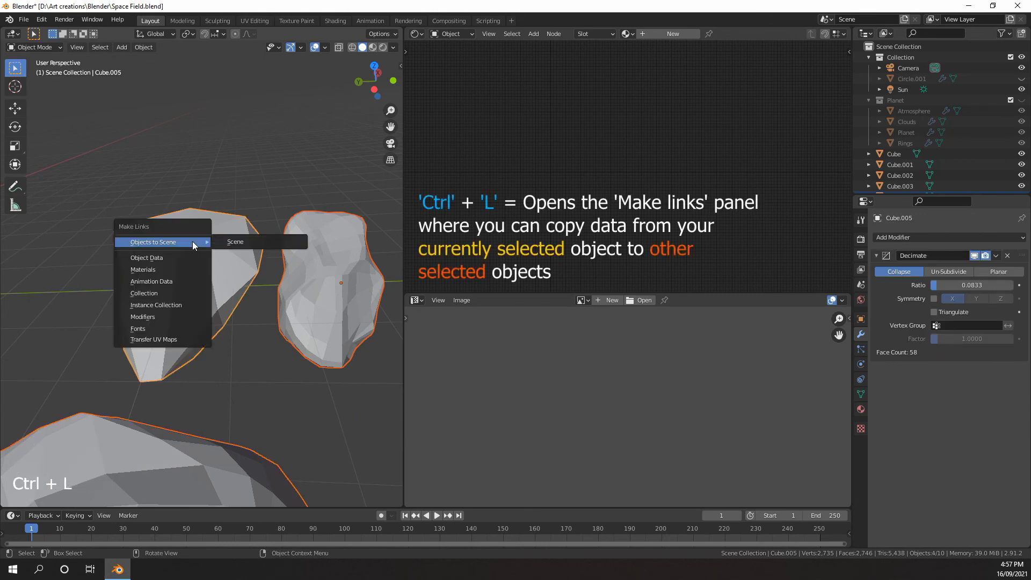
pyautogui.click(148, 317)
pyautogui.scroll(-4, 147, 317)
pyautogui.moveTo(234, 294)
pyautogui.mouseDown(button='middle')
pyautogui.moveTo(244, 297)
pyautogui.moveTo(235, 294)
pyautogui.mouseUp(button='middle')
# Apply the Decimate modifier on each of the four copied rocks in turn
pyautogui.click(264, 275)
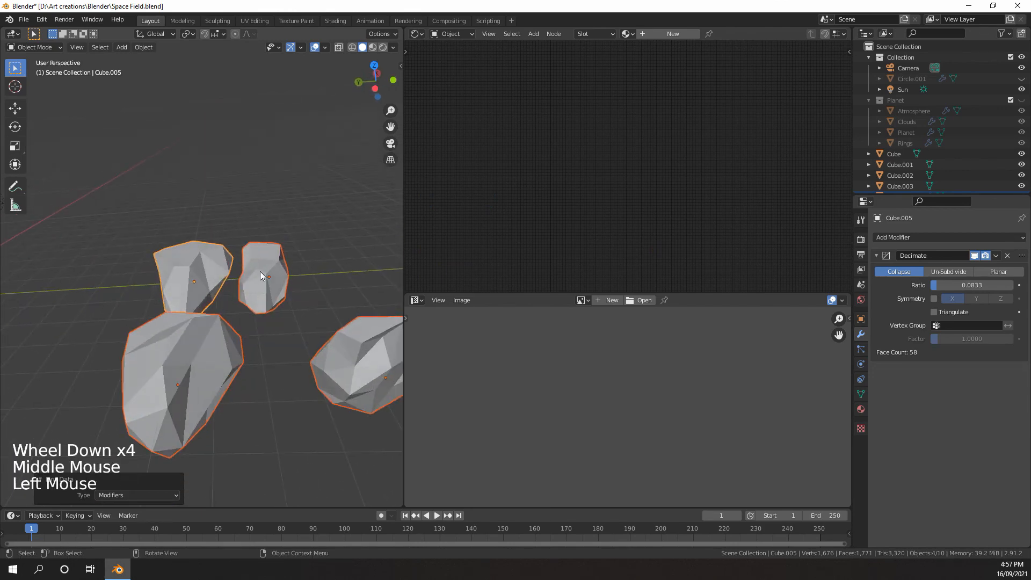
pyautogui.click(997, 256)
pyautogui.click(966, 268)
pyautogui.click(214, 260)
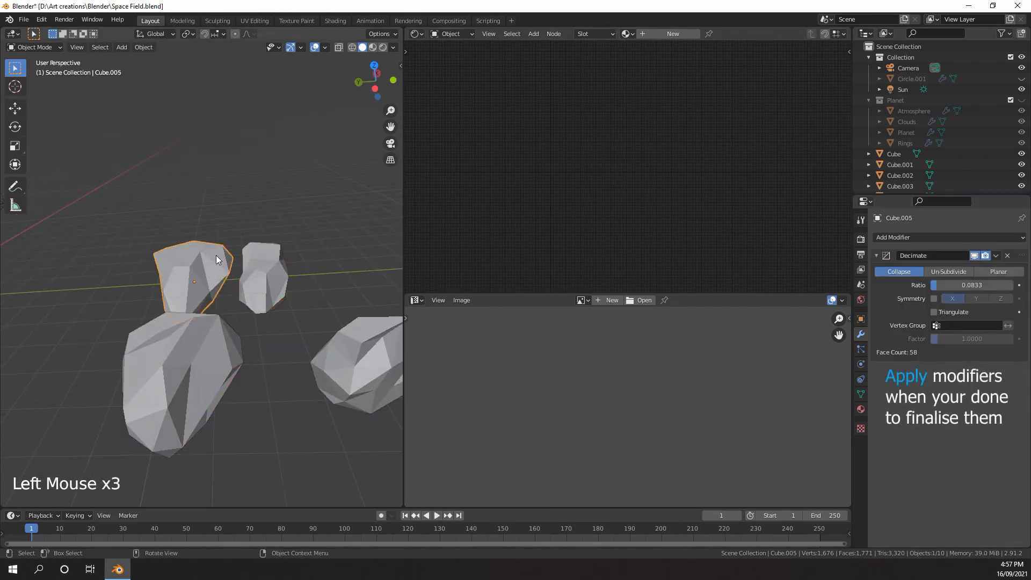
pyautogui.click(996, 256)
pyautogui.click(973, 267)
pyautogui.click(363, 356)
pyautogui.click(996, 256)
pyautogui.click(977, 267)
pyautogui.click(217, 352)
pyautogui.click(997, 256)
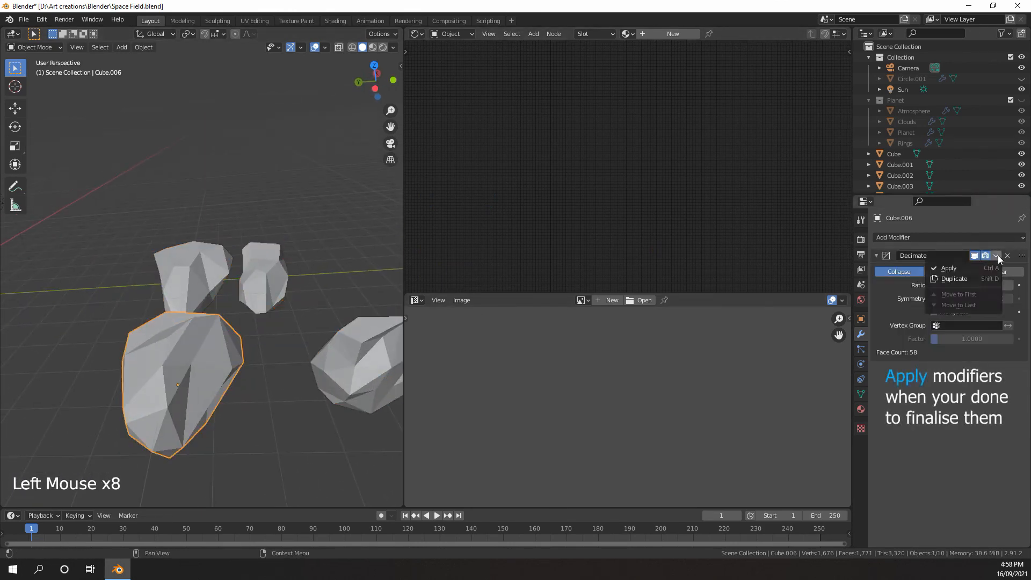
pyautogui.click(977, 267)
# Select the detailed rock Cube.001 and create a new material for it
pyautogui.scroll(-4, 215, 307)
pyautogui.moveTo(215, 306); pyautogui.dragTo(175, 300, button='middle')
pyautogui.click(122, 275)
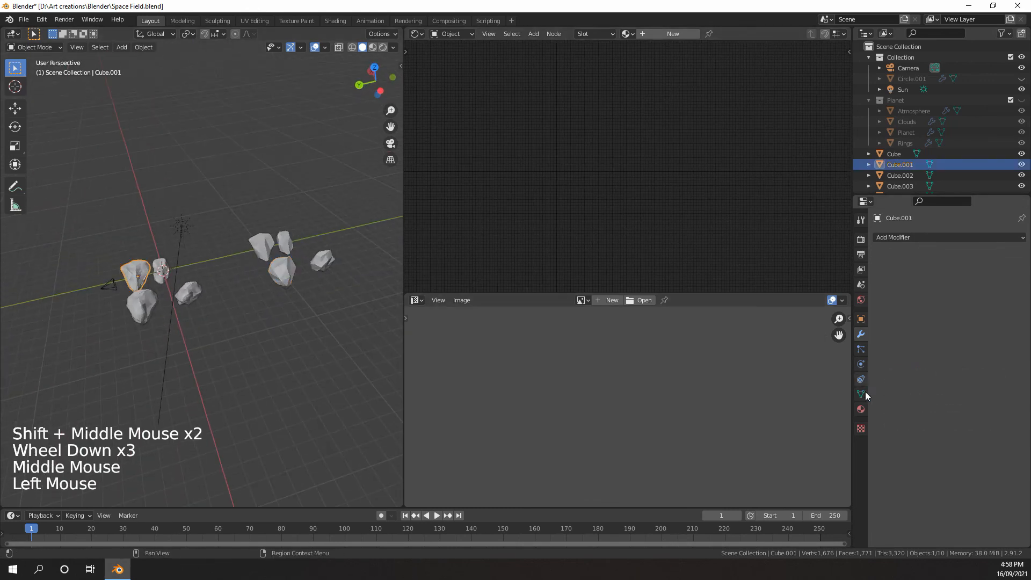
pyautogui.click(864, 409)
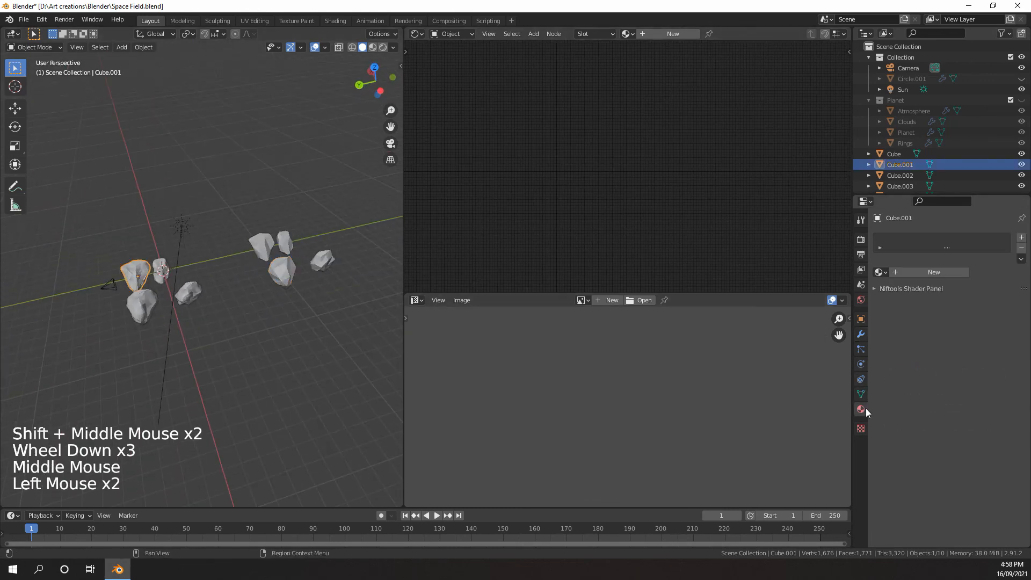
pyautogui.click(943, 272)
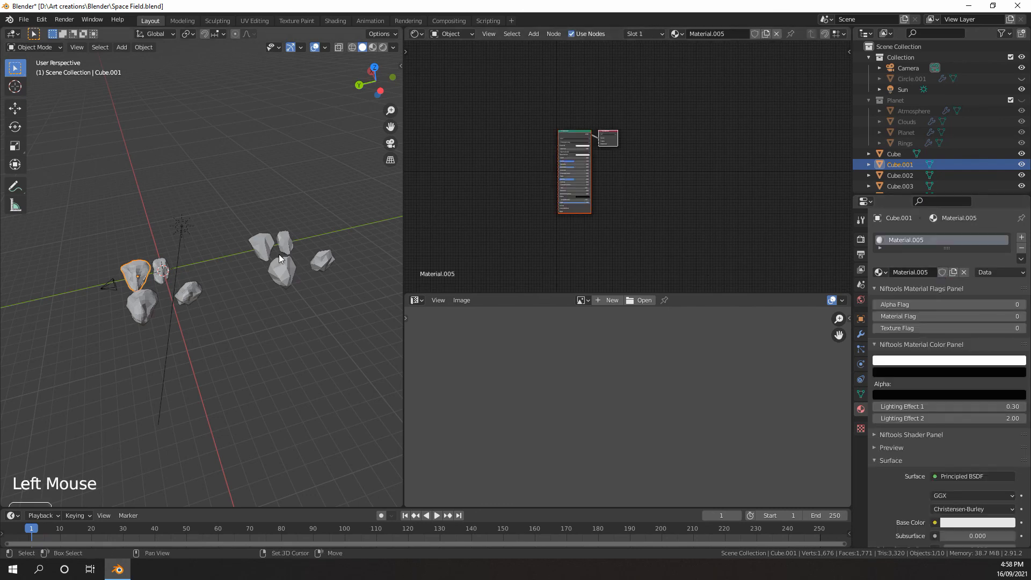
# Select all eight rocks without the camera and sun, keeping Cube.001 active, and link its material to them
pyautogui.keyDown('shift'); pyautogui.moveTo(278, 254); pyautogui.dragTo(269, 258, button='middle'); pyautogui.keyUp('shift')
pyautogui.moveTo(268, 258); pyautogui.dragTo(223, 273, button='middle')
pyautogui.scroll(3, 259, 262)
pyautogui.scroll(-4, 240, 252)
pyautogui.scroll(2, 314, 282)
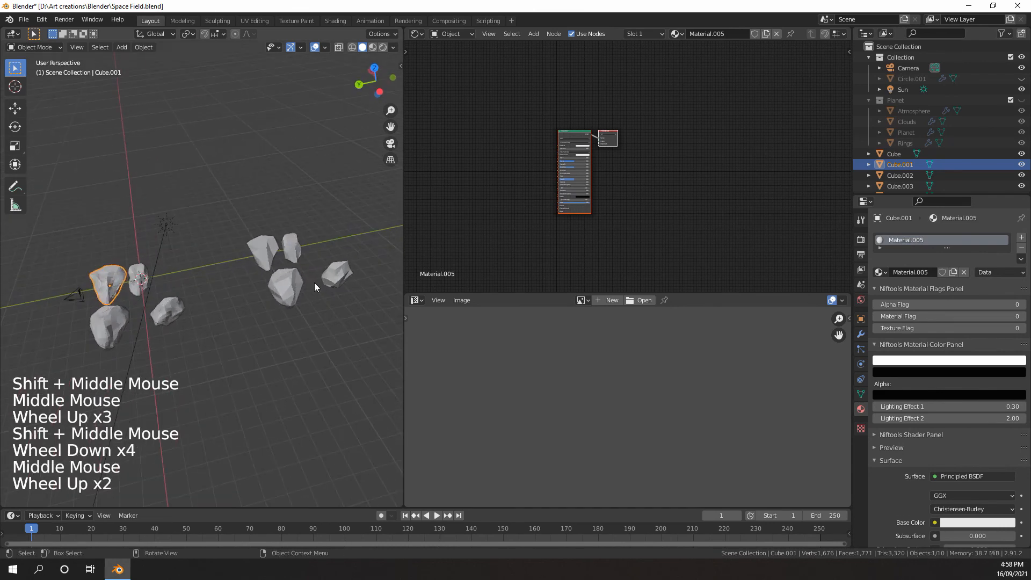
pyautogui.scroll(-2, 315, 283)
pyautogui.moveTo(300, 251); pyautogui.dragTo(259, 248, button='middle')
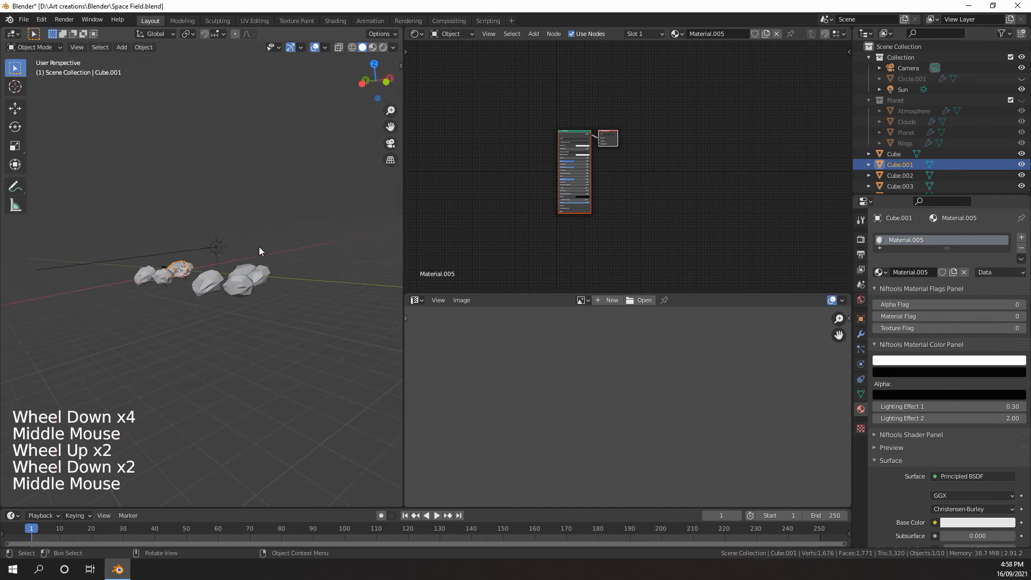
pyautogui.moveTo(290, 254); pyautogui.dragTo(117, 344)
pyautogui.moveTo(117, 342); pyautogui.dragTo(224, 334, button='middle')
pyautogui.scroll(5, 224, 334)
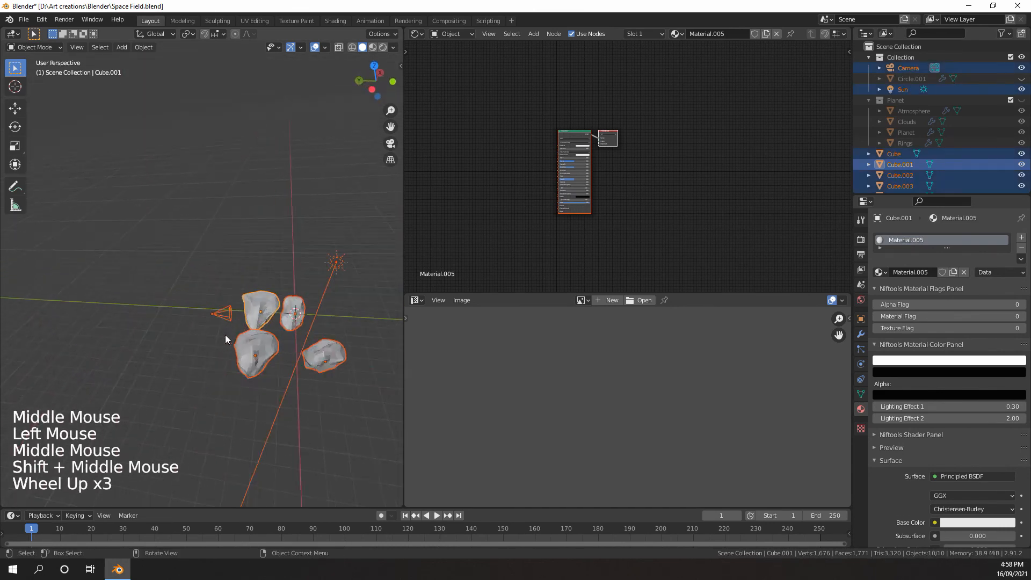
pyautogui.keyDown('shift'); pyautogui.scroll(-1, 327, 266); pyautogui.keyUp('shift')
pyautogui.scroll(-1, 328, 266)
pyautogui.keyDown('shift'); pyautogui.click(339, 276); pyautogui.keyUp('shift')
pyautogui.keyDown('ctrl'); pyautogui.click(359, 262); pyautogui.keyUp('ctrl')
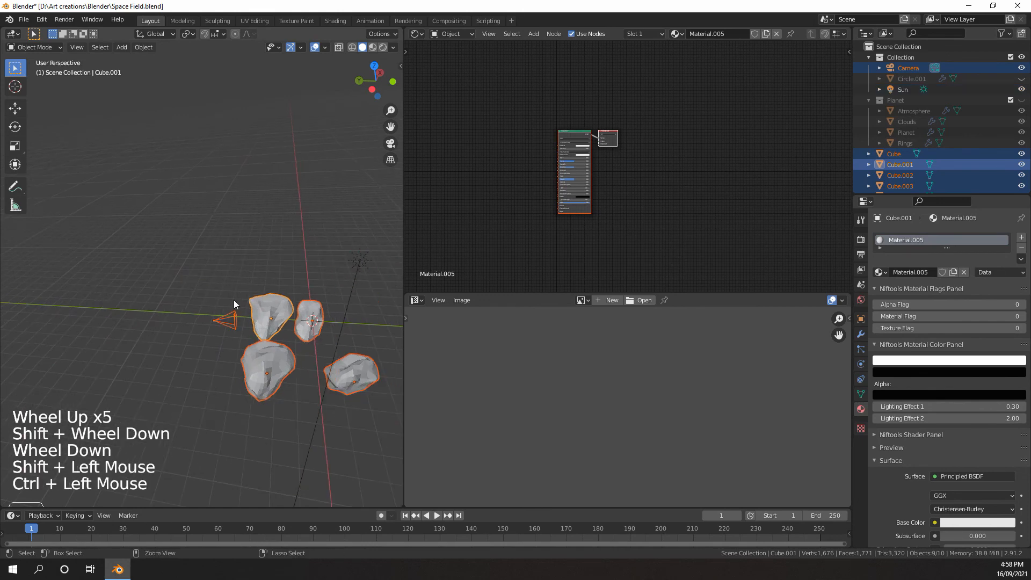
pyautogui.keyDown('ctrl'); pyautogui.click(224, 321); pyautogui.keyUp('ctrl')
pyautogui.keyDown('shift'); pyautogui.moveTo(225, 321); pyautogui.dragTo(220, 317, button='middle'); pyautogui.keyUp('shift')
pyautogui.scroll(5, 213, 312)
pyautogui.moveTo(220, 317); pyautogui.dragTo(194, 224, button='middle')
pyautogui.scroll(1, 214, 312)
pyautogui.keyDown('shift'); pyautogui.scroll(1, 194, 225); pyautogui.keyUp('shift')
pyautogui.scroll(4, 194, 224)
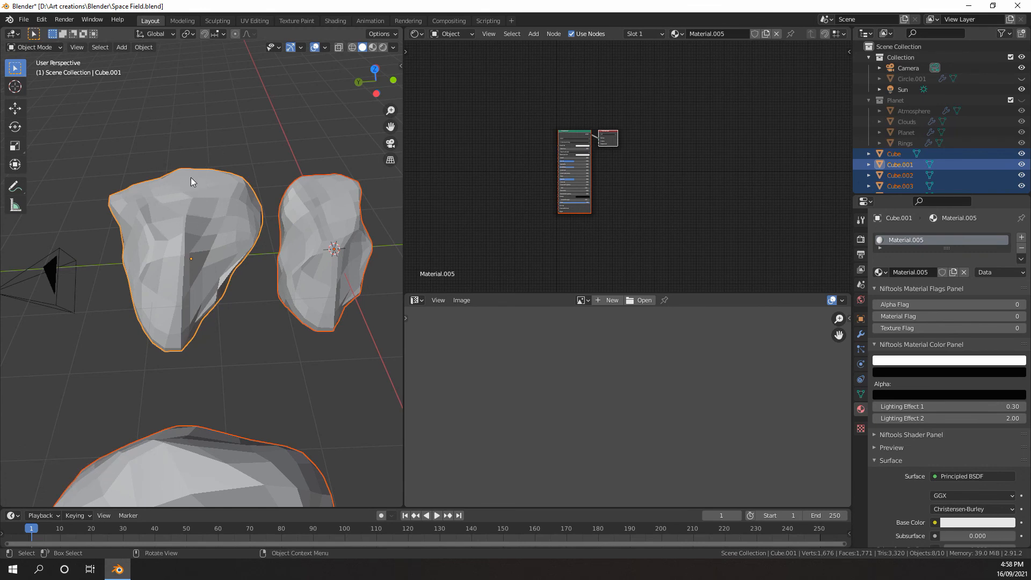
pyautogui.hotkey('ctrl', 'l')
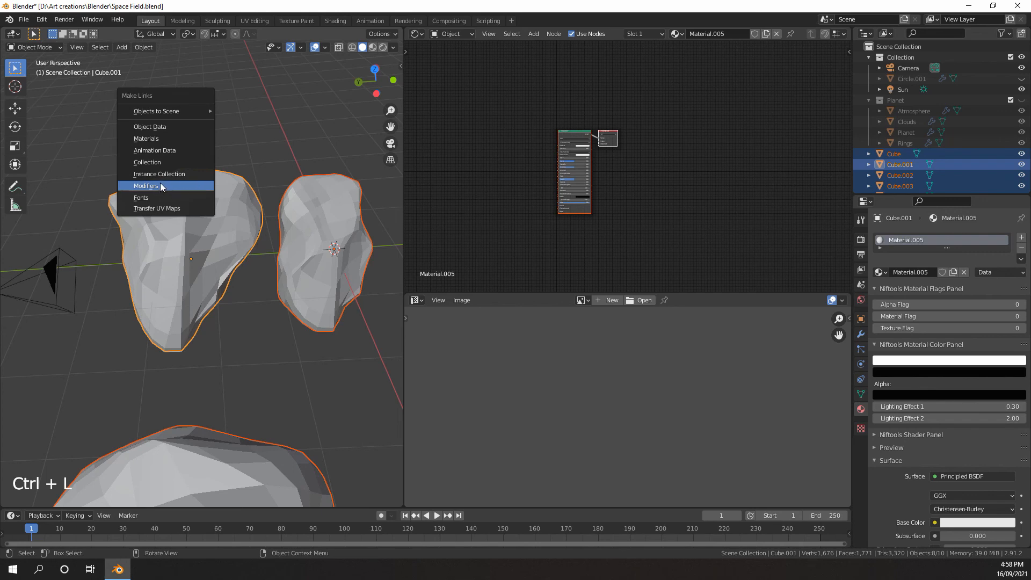
pyautogui.click(147, 138)
pyautogui.scroll(-3, 148, 139)
pyautogui.keyDown('shift'); pyautogui.moveTo(156, 161); pyautogui.dragTo(186, 200, button='middle'); pyautogui.keyUp('shift')
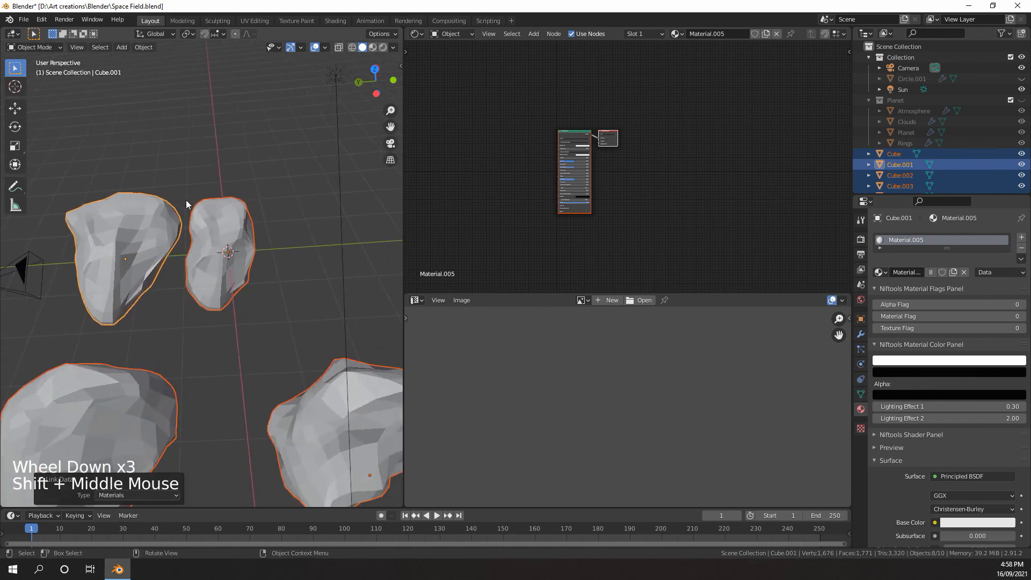
# Select the rock Cube and rename the shared rock material to Asteroid
pyautogui.click(215, 217)
pyautogui.scroll(-7, 232, 231)
pyautogui.scroll(4, 201, 231)
pyautogui.keyDown('shift'); pyautogui.moveTo(233, 242); pyautogui.dragTo(198, 221, button='middle'); pyautogui.keyUp('shift')
pyautogui.scroll(-2, 198, 221)
pyautogui.scroll(3, 198, 221)
pyautogui.click(125, 254)
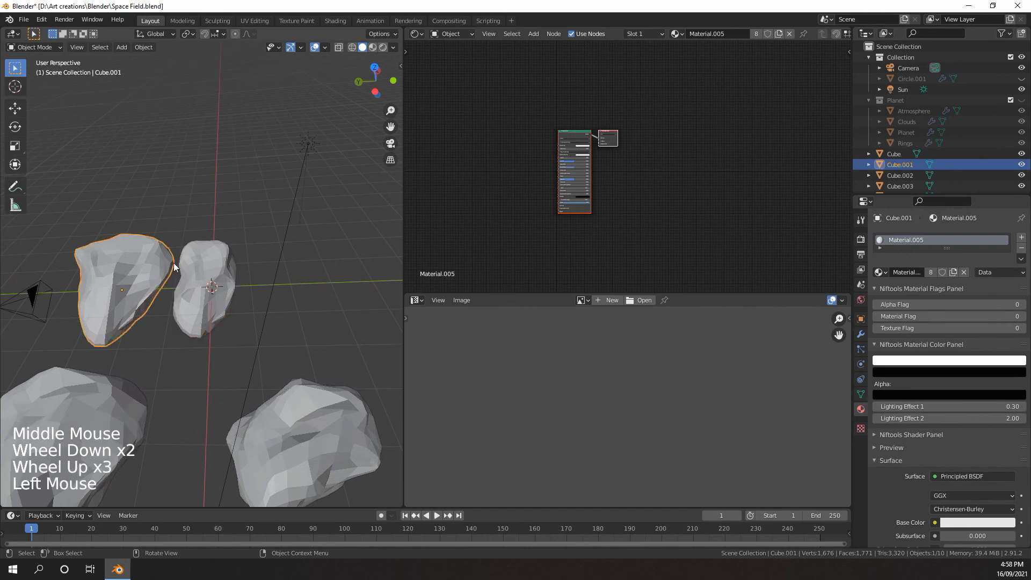
pyautogui.click(230, 263)
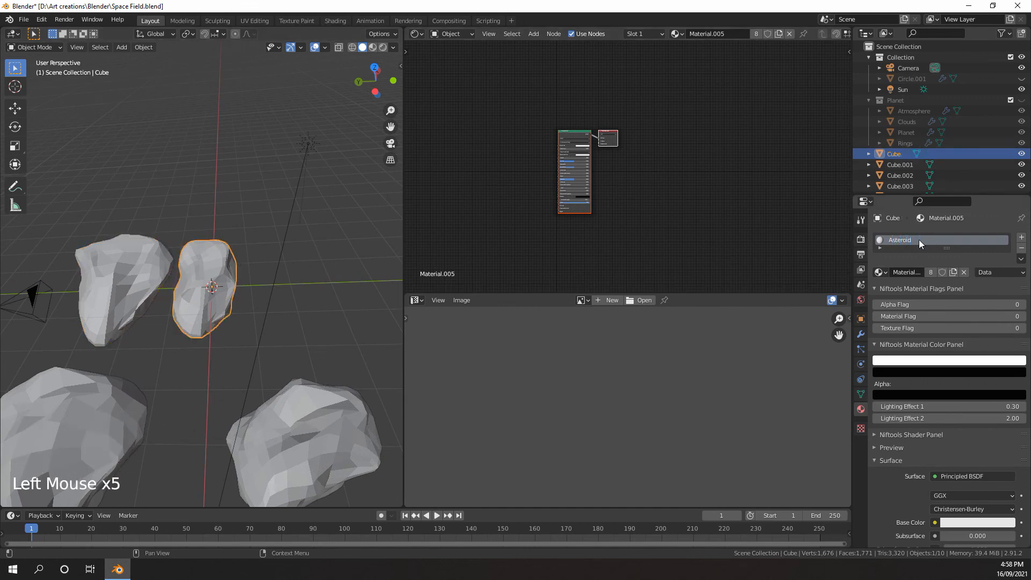
# Apply Shade Smooth to the detailed rocks Cube.001, Cube and Cube.002 in turn
pyautogui.scroll(-2, 217, 290)
pyautogui.click(146, 292)
pyautogui.keyDown('shift'); pyautogui.moveTo(146, 292); pyautogui.dragTo(199, 269, button='middle'); pyautogui.keyUp('shift')
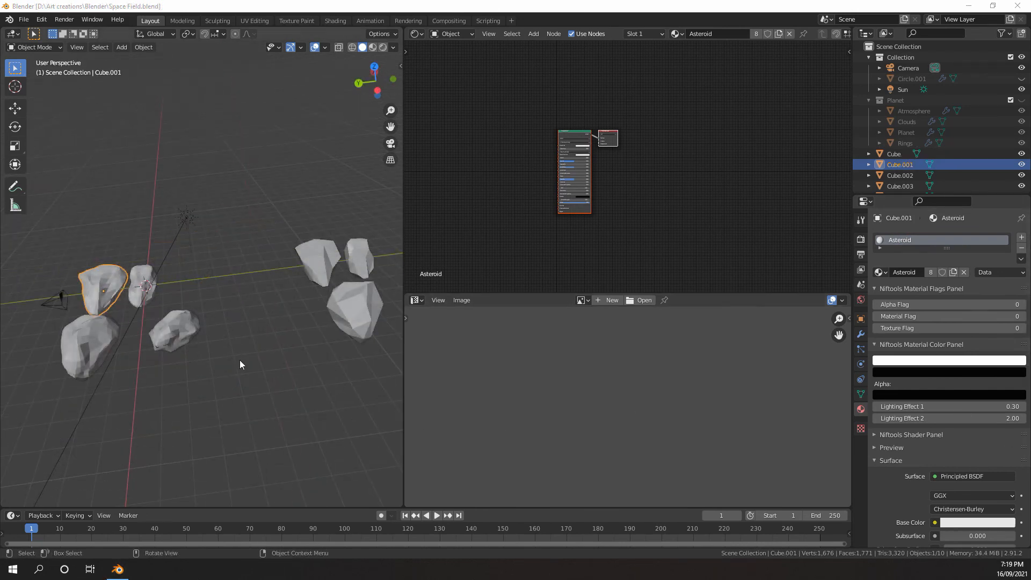
pyautogui.moveTo(239, 360); pyautogui.dragTo(221, 286, button='middle')
pyautogui.scroll(5, 181, 367)
pyautogui.scroll(2, 215, 287)
pyautogui.rightClick(143, 302)
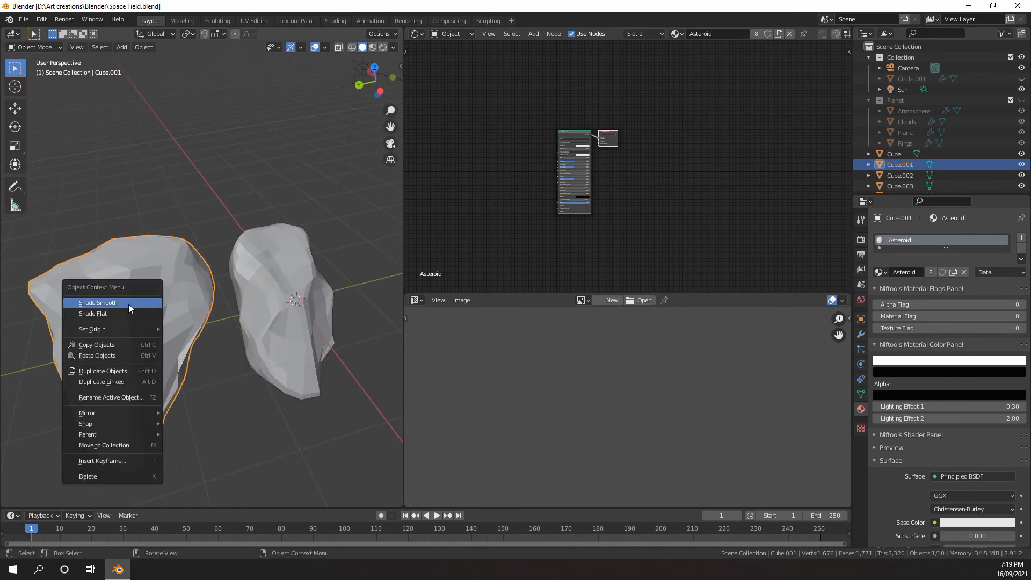
pyautogui.click(128, 304)
pyautogui.click(262, 275)
pyautogui.rightClick(261, 272)
pyautogui.click(261, 275)
pyautogui.click(172, 302)
pyautogui.rightClick(173, 301)
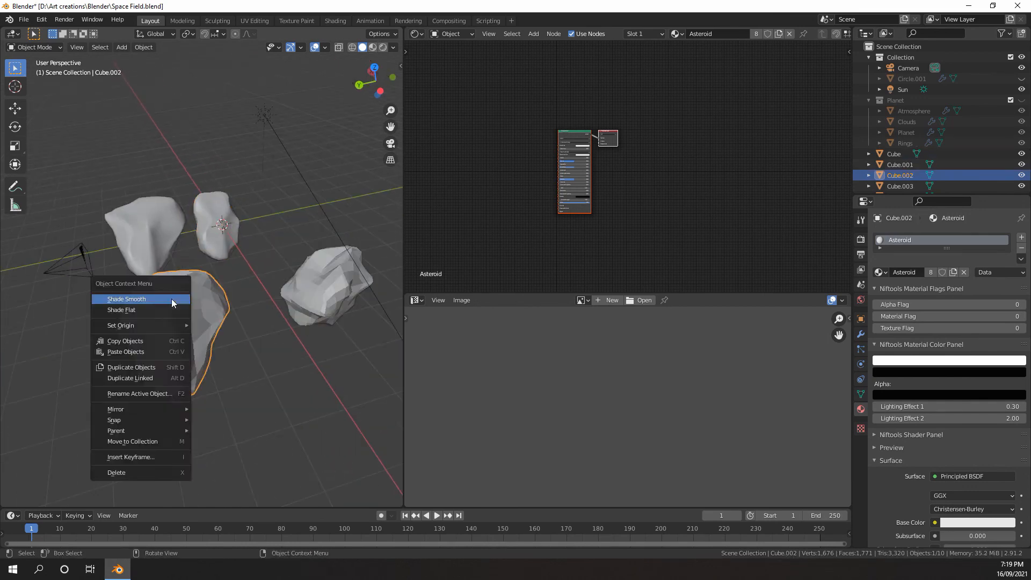
pyautogui.click(173, 302)
# Apply Shade Smooth to the remaining rocks, including the low-poly copies, ending with Cube.007
pyautogui.click(211, 318)
pyautogui.click(216, 290)
pyautogui.click(253, 329)
pyautogui.rightClick(254, 329)
pyautogui.click(253, 326)
pyautogui.keyDown('shift'); pyautogui.moveTo(349, 312); pyautogui.dragTo(264, 325, button='middle'); pyautogui.keyUp('shift')
pyautogui.click(272, 321)
pyautogui.rightClick(272, 321)
pyautogui.click(272, 321)
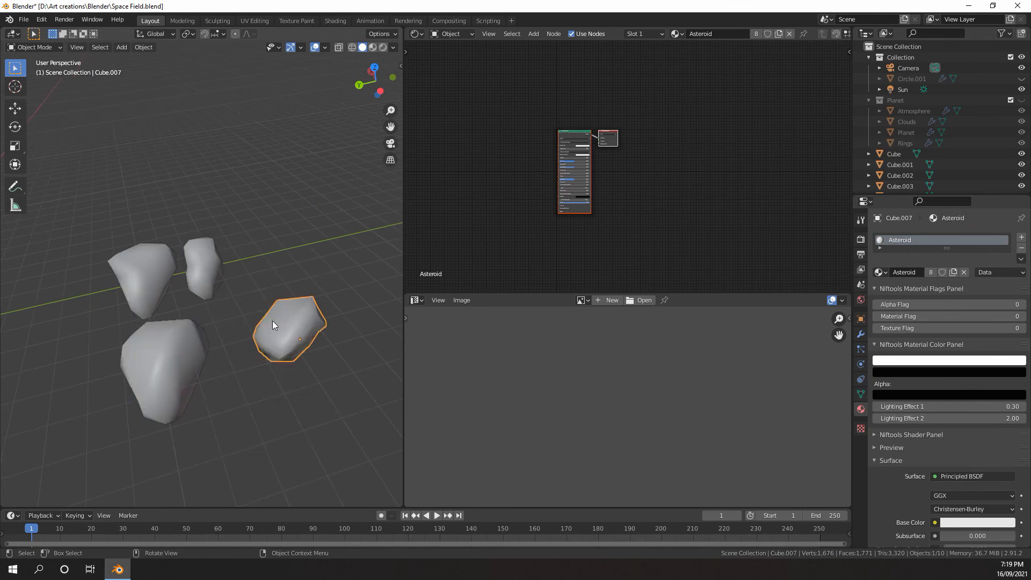
# Join the image editor area into the shader editor so the Asteroid node graph has the full height
pyautogui.scroll(-5, 567, 180)
pyautogui.scroll(8, 566, 179)
pyautogui.scroll(5, 515, 191)
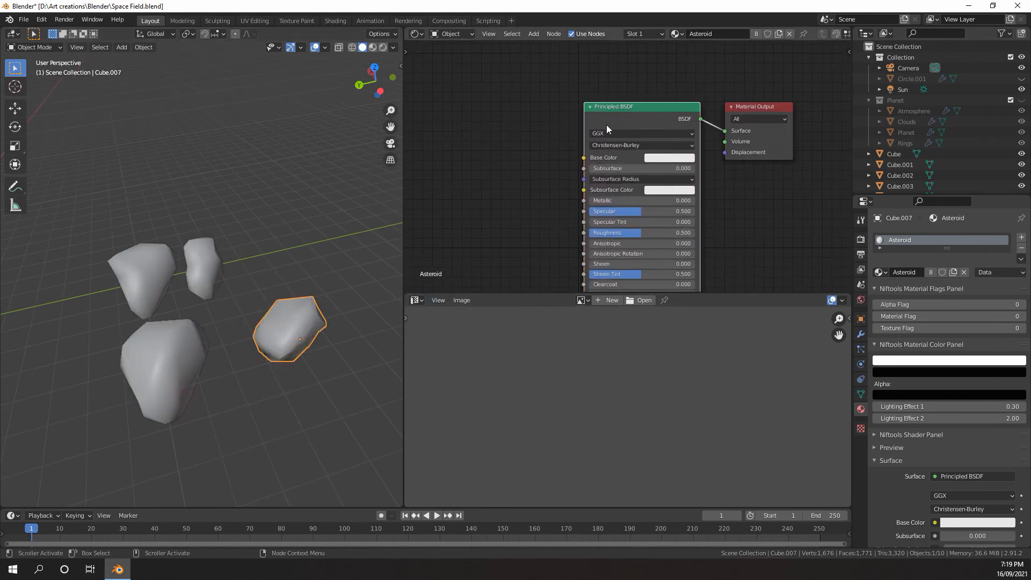
pyautogui.moveTo(606, 125); pyautogui.dragTo(701, 179, button='middle')
pyautogui.scroll(-3, 598, 149)
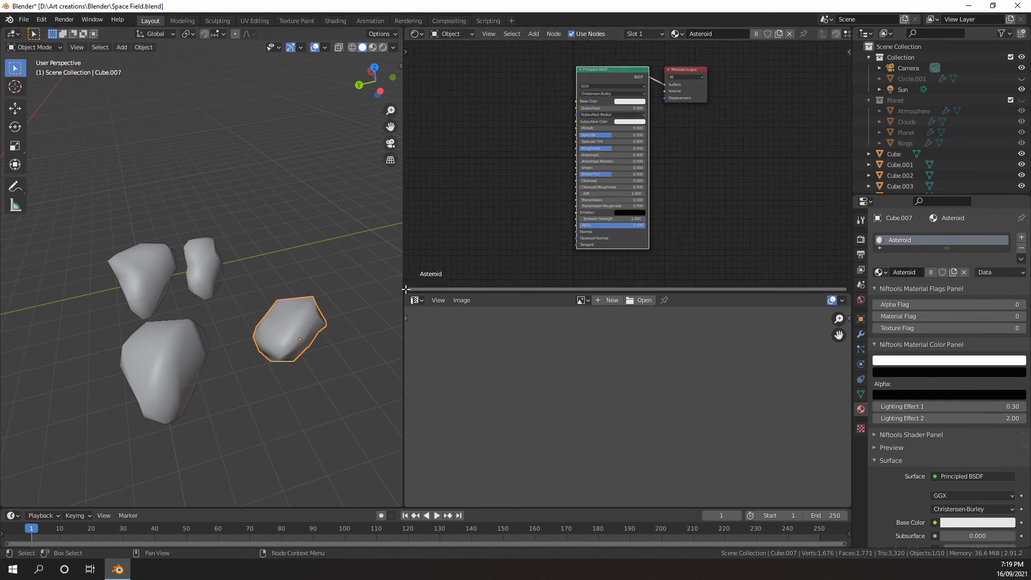
pyautogui.moveTo(405, 289); pyautogui.dragTo(411, 327)
pyautogui.moveTo(427, 409); pyautogui.dragTo(429, 406)
pyautogui.scroll(-1, 509, 262)
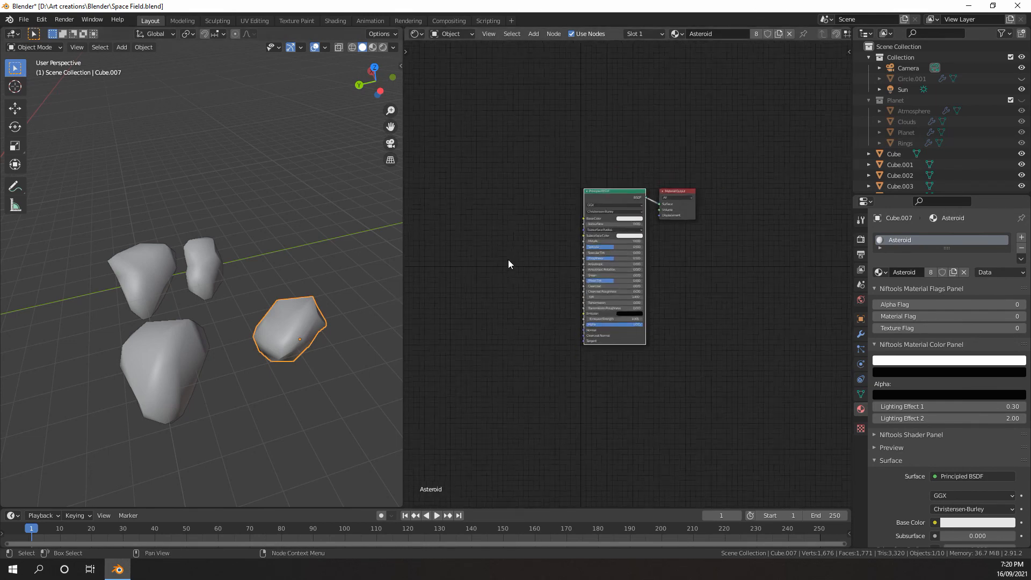
pyautogui.scroll(3, 468, 271)
pyautogui.scroll(-6, 339, 297)
pyautogui.scroll(6, 165, 285)
# Select Cube.001, add a Voronoi Texture node to the Asteroid material and connect its Distance to the Principled BSDF's Normal
pyautogui.keyDown('shift'); pyautogui.moveTo(165, 285); pyautogui.dragTo(241, 279, button='middle'); pyautogui.keyUp('shift')
pyautogui.scroll(1, 222, 298)
pyautogui.click(216, 293)
pyautogui.moveTo(569, 183); pyautogui.dragTo(549, 234, button='middle')
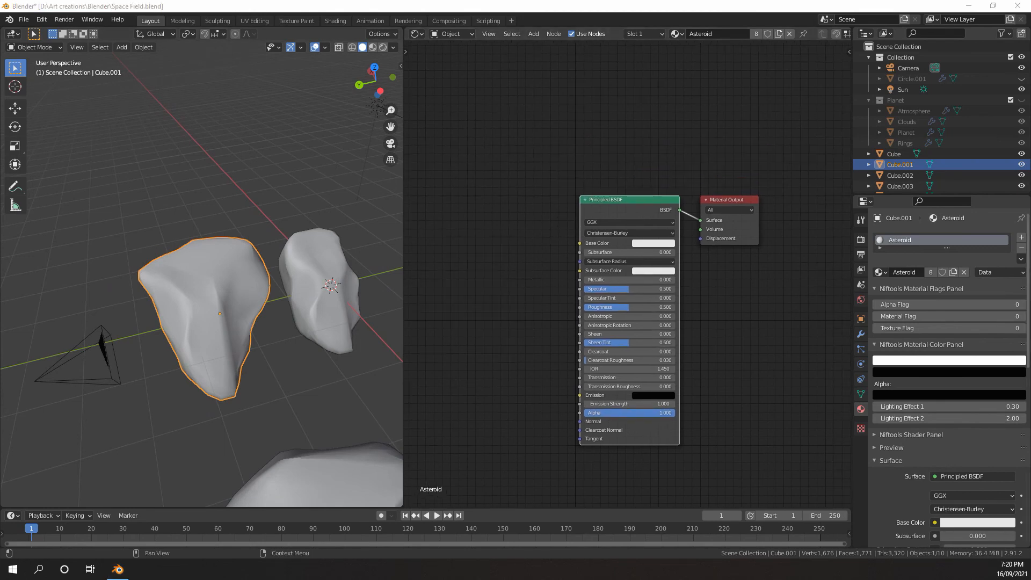
pyautogui.scroll(-1, 943, 336)
pyautogui.scroll(2, 617, 271)
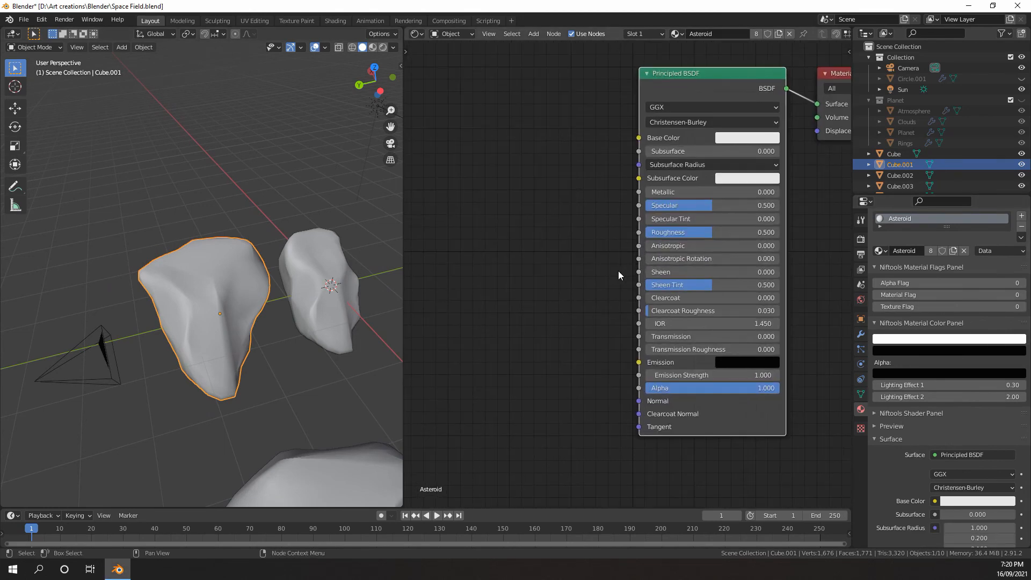
pyautogui.hotkey('shift', 'a')
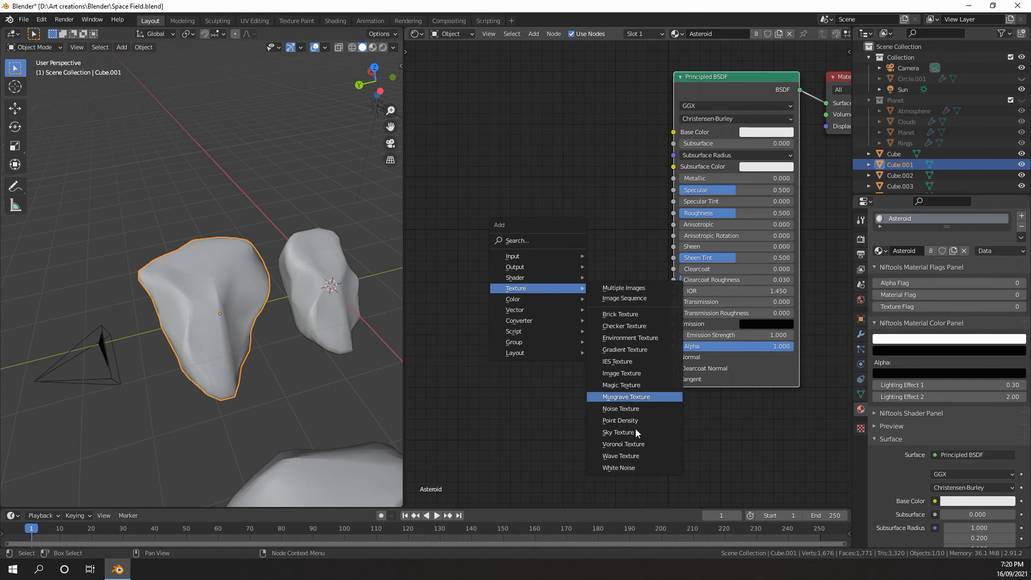
pyautogui.click(633, 443)
pyautogui.click(454, 244)
pyautogui.moveTo(508, 269); pyautogui.dragTo(464, 230)
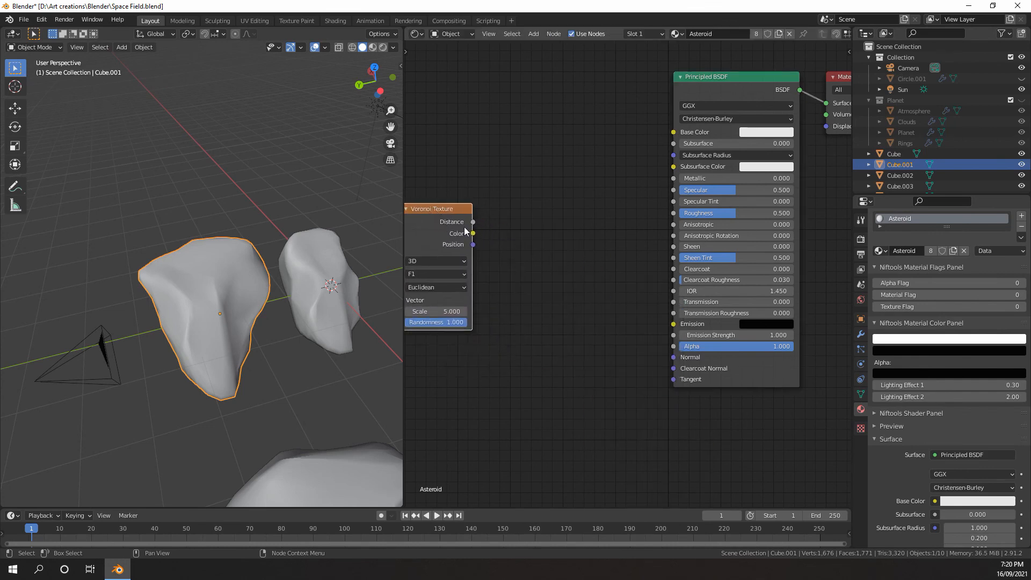
pyautogui.moveTo(675, 361); pyautogui.dragTo(675, 359)
# Insert a Bump node between the Voronoi Texture and Principled BSDF, with the Voronoi Distance feeding the Bump's Height
pyautogui.scroll(1, 590, 306)
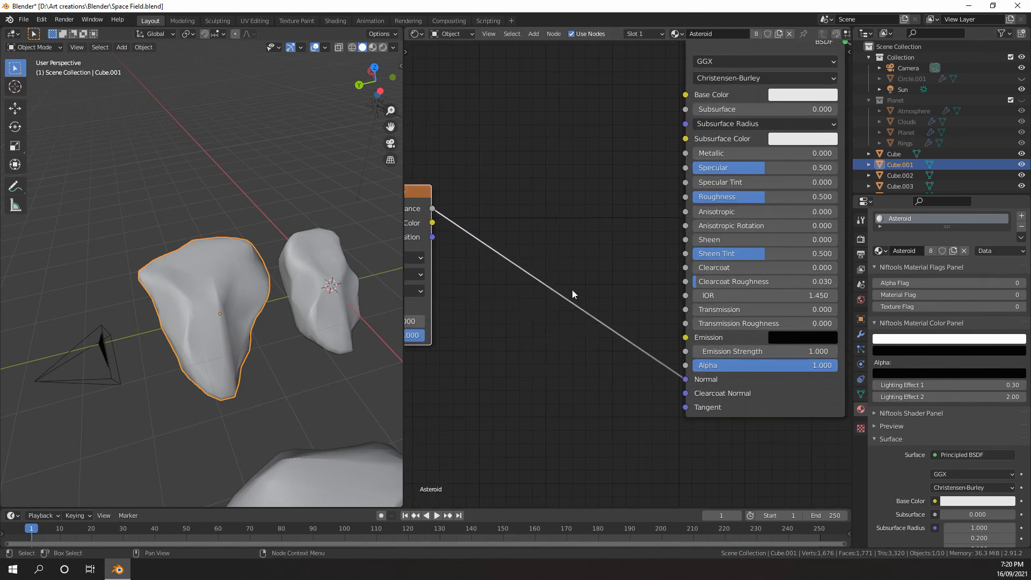
pyautogui.hotkey('shift', 'a')
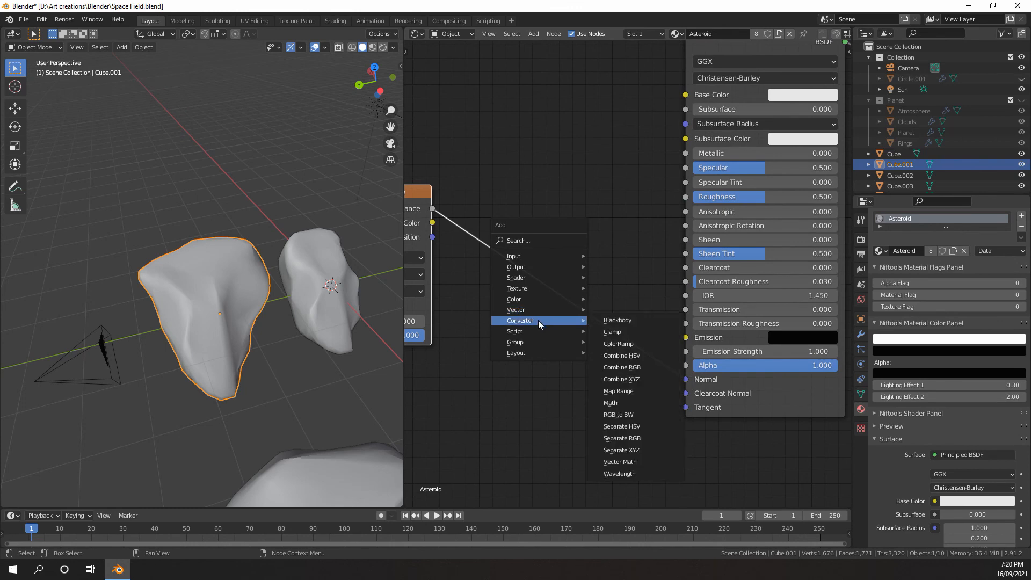
pyautogui.moveTo(534, 309)
pyautogui.click(607, 310)
pyautogui.click(513, 269)
pyautogui.moveTo(498, 348); pyautogui.dragTo(566, 321, button='middle')
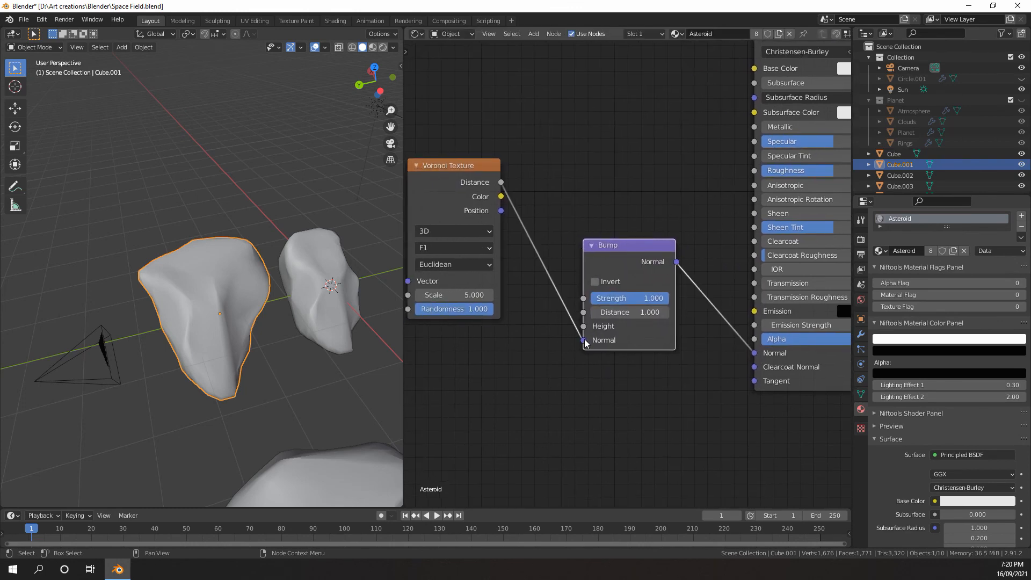
pyautogui.moveTo(585, 341); pyautogui.dragTo(585, 327)
# Reposition the Voronoi Texture node and add connected Texture Coordinate and Mapping nodes in front of it
pyautogui.scroll(-7, 584, 327)
pyautogui.moveTo(523, 290); pyautogui.dragTo(605, 289, button='middle')
pyautogui.scroll(2, 605, 289)
pyautogui.click(575, 234)
pyautogui.moveTo(567, 241); pyautogui.dragTo(647, 251, button='middle')
pyautogui.scroll(2, 647, 251)
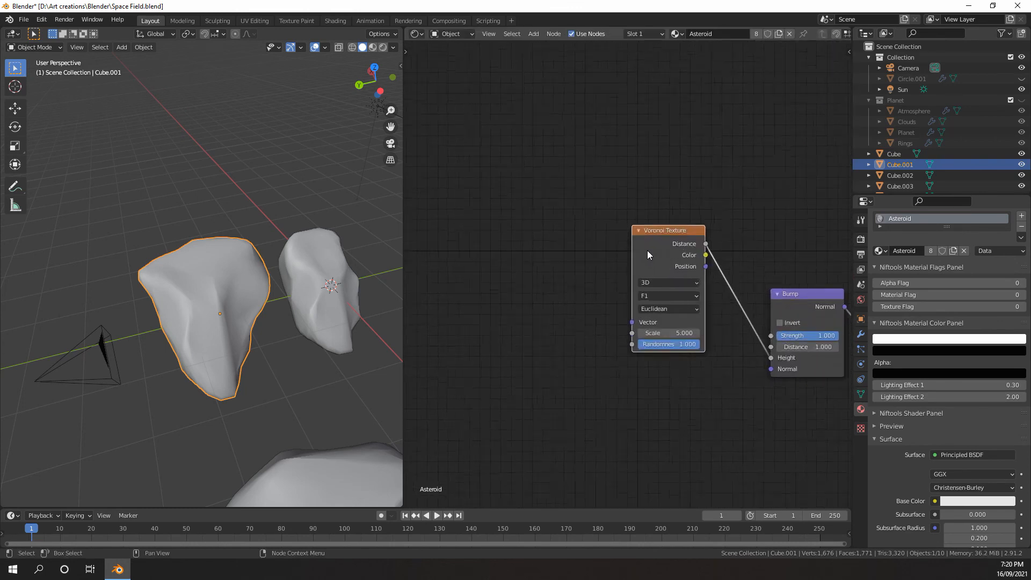
pyautogui.hotkey('ctrl', 't')
pyautogui.scroll(1, 655, 236)
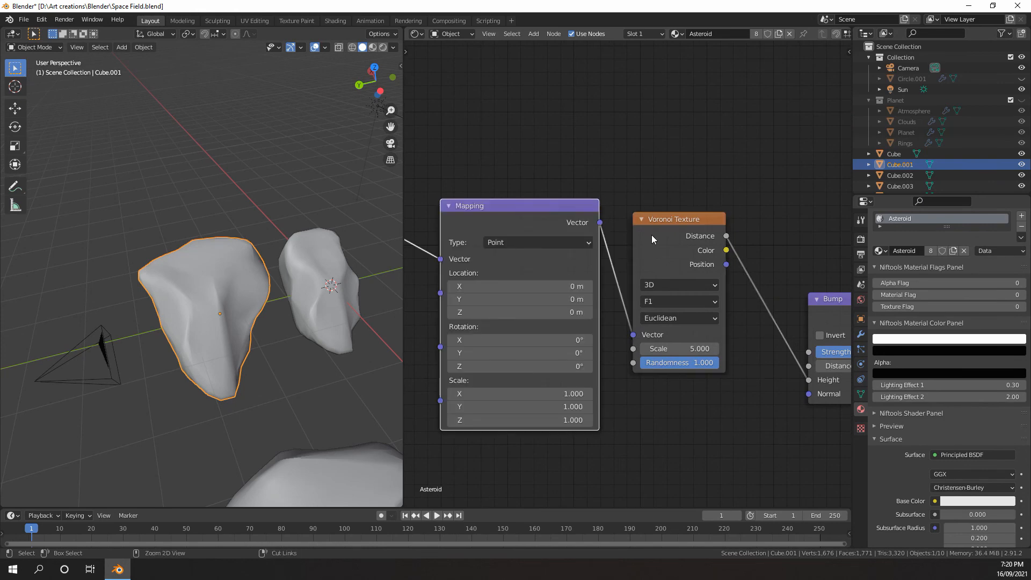
# Connect the Texture Coordinate's Object output to the Mapping node's Vector input in place of Generated
pyautogui.scroll(-2, 652, 234)
pyautogui.moveTo(494, 258); pyautogui.dragTo(590, 260, button='middle')
pyautogui.scroll(3, 590, 261)
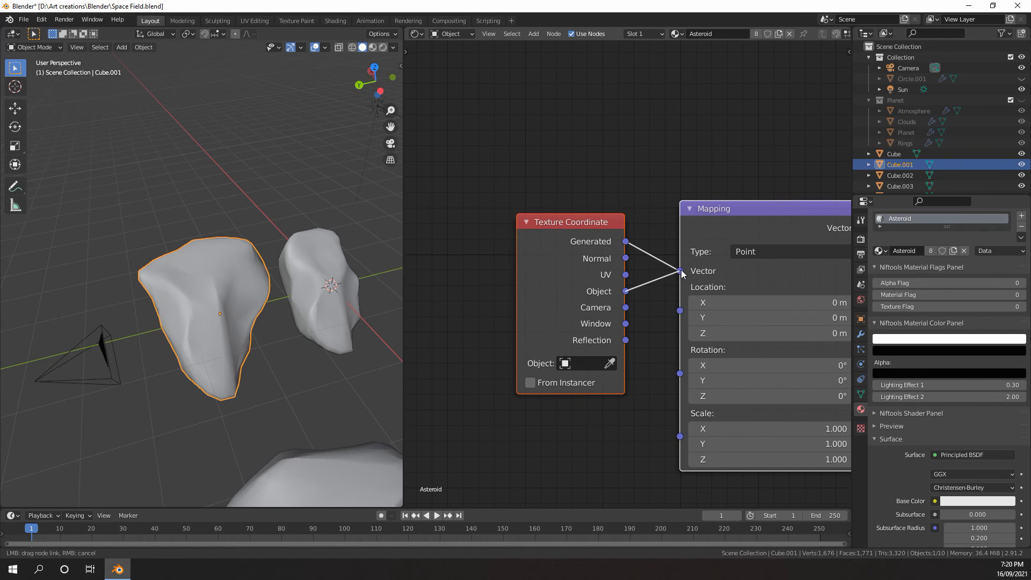
pyautogui.moveTo(682, 273); pyautogui.dragTo(682, 273)
pyautogui.scroll(-4, 628, 269)
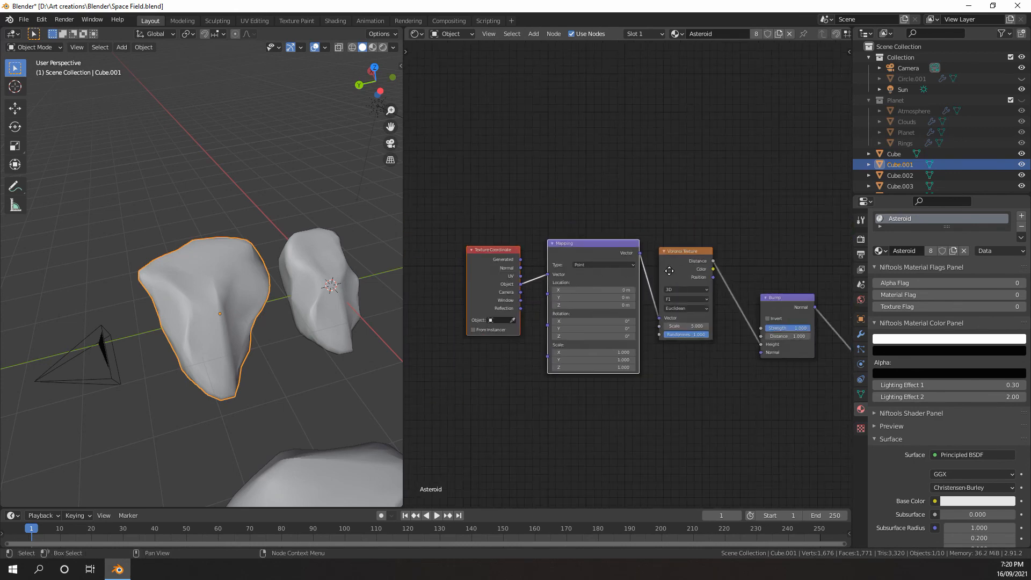
# Move the Voronoi Texture node away from the Mapping node, closer to the Bump node
pyautogui.moveTo(669, 270); pyautogui.dragTo(482, 256, button='middle')
pyautogui.scroll(3, 592, 258)
pyautogui.moveTo(591, 258); pyautogui.dragTo(848, 267, button='middle')
pyautogui.moveTo(751, 272); pyautogui.dragTo(614, 279, button='middle')
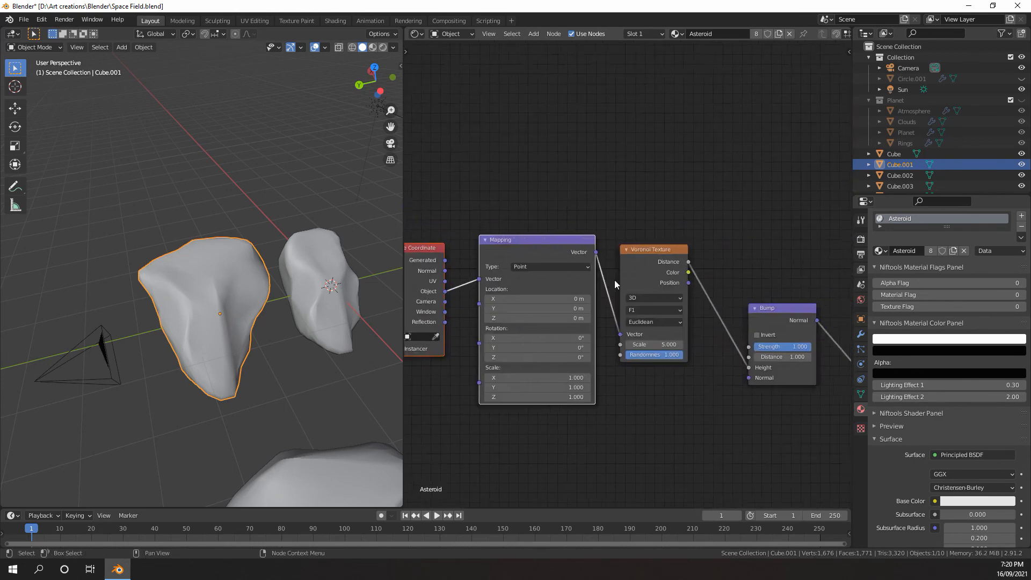
pyautogui.scroll(1, 614, 279)
pyautogui.moveTo(714, 288); pyautogui.dragTo(650, 274, button='middle')
pyautogui.scroll(2, 649, 274)
pyautogui.moveTo(585, 225); pyautogui.dragTo(628, 240)
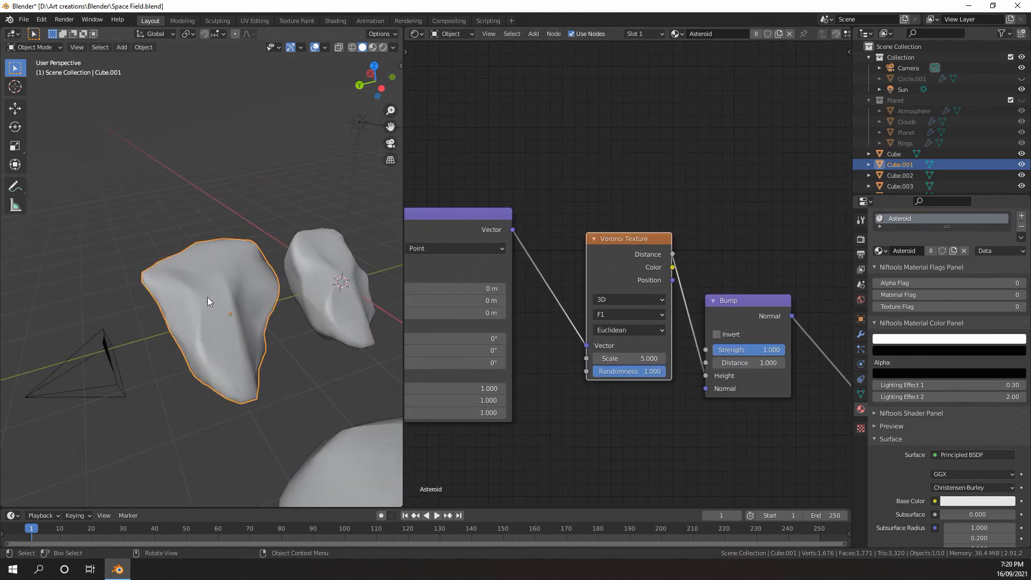
# Isolate the rock Cube.001 in local view and frame it from the side
pyautogui.press('KP_Divide')
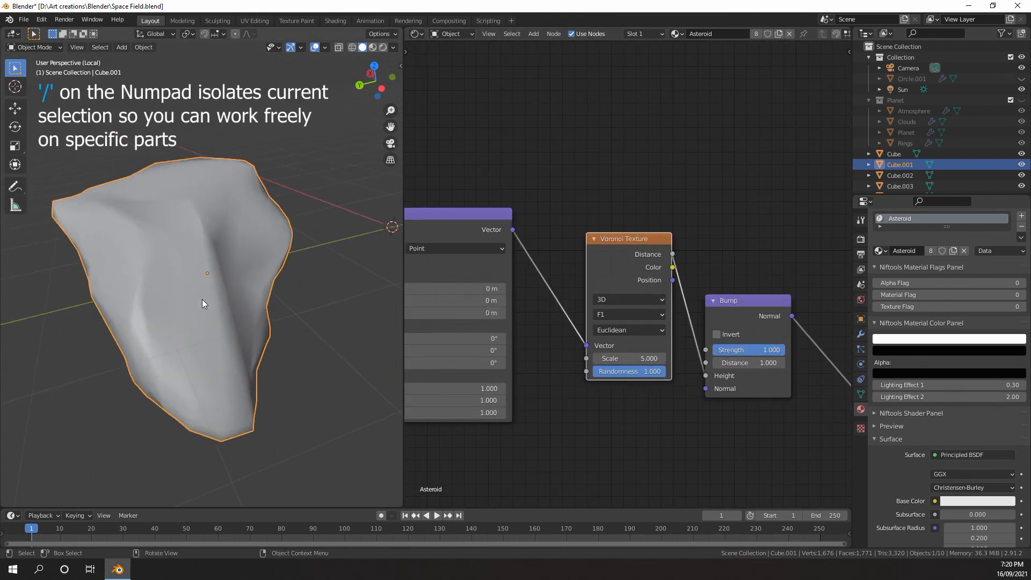
pyautogui.scroll(-5, 205, 293)
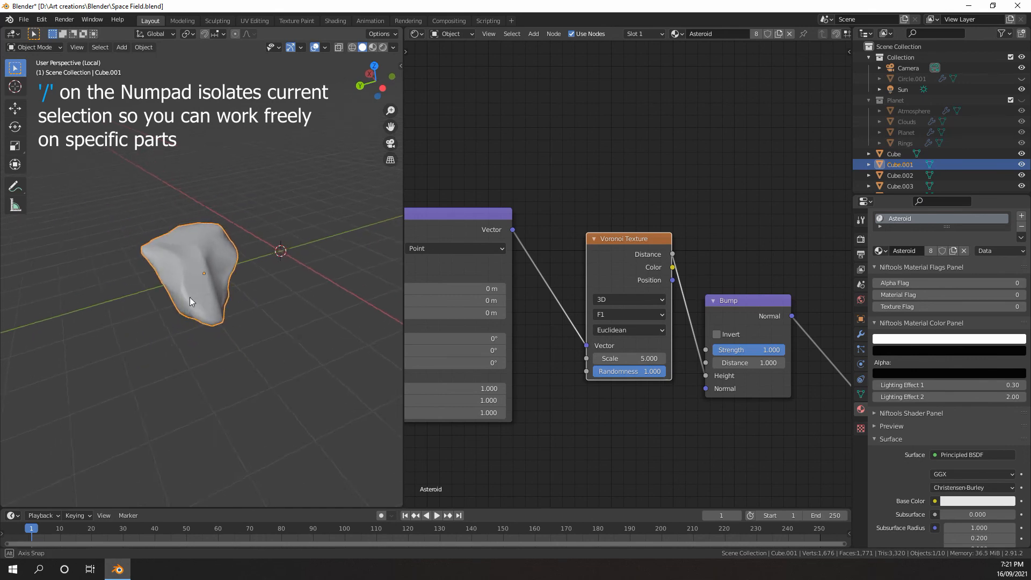
pyautogui.moveTo(189, 298); pyautogui.dragTo(259, 277, button='middle')
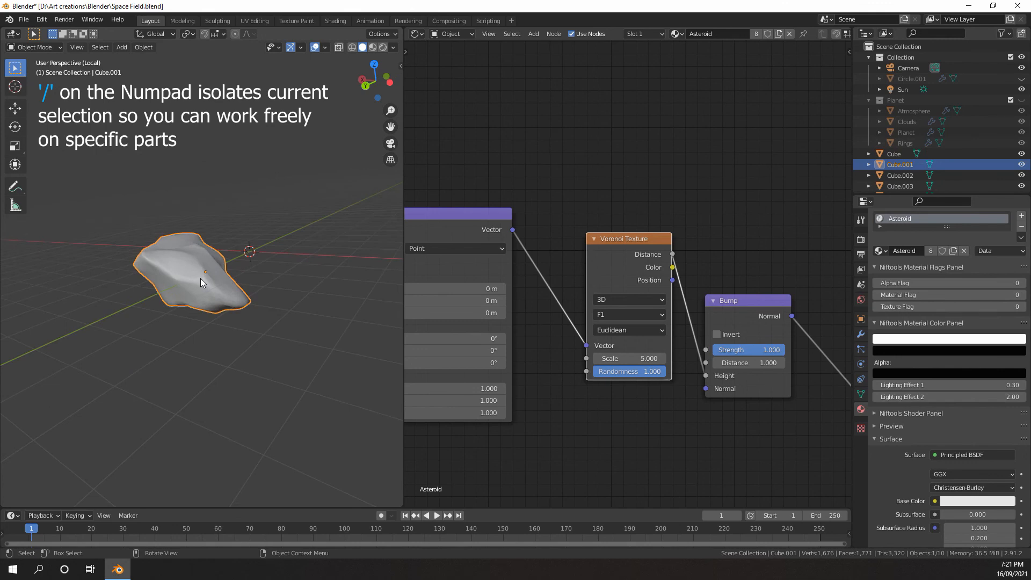
# Leave the single-rock local view and isolate Cube.001 together with the Sun light
pyautogui.press('KP_Divide')
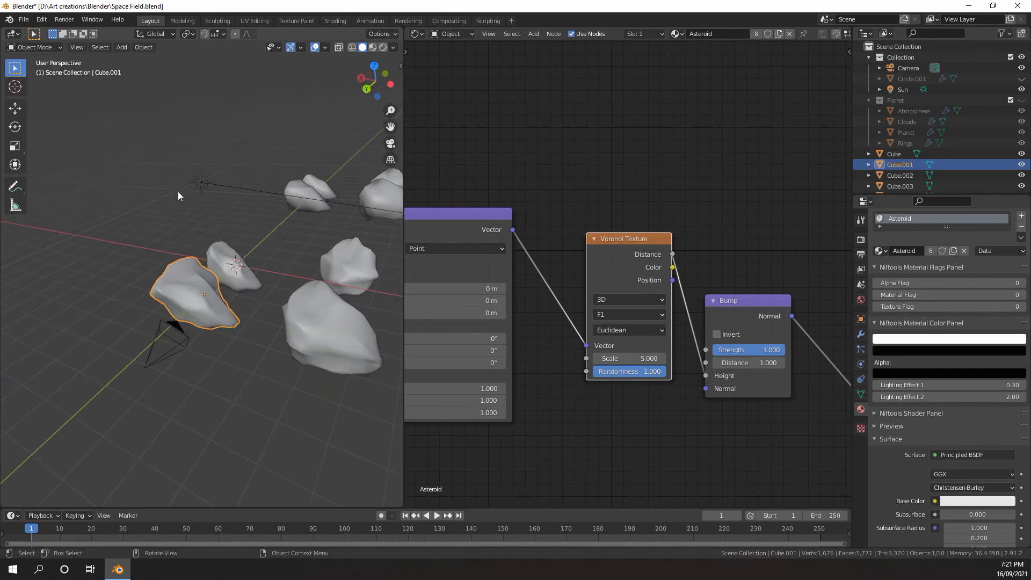
pyautogui.press('KP_Divide')
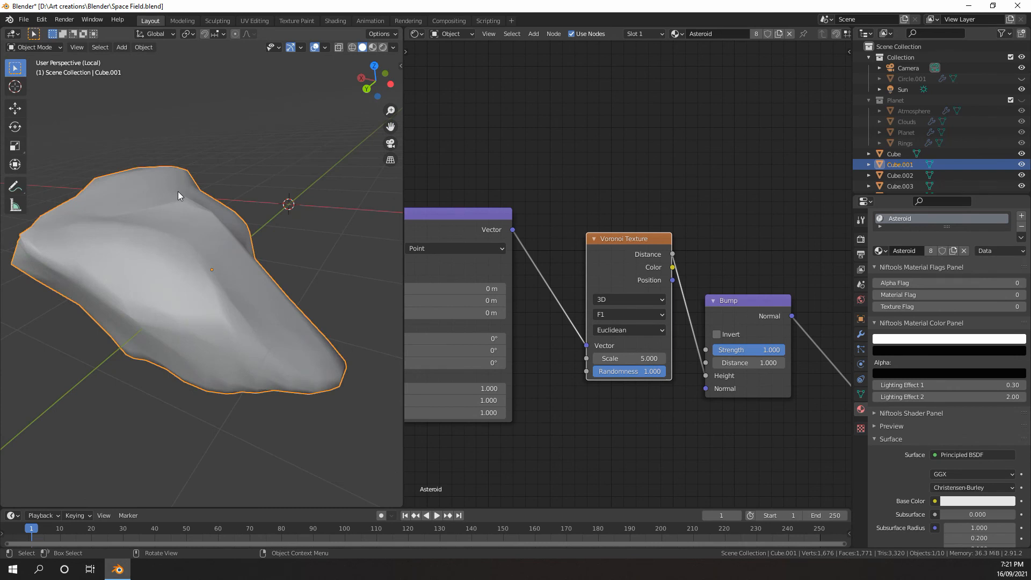
pyautogui.press('KP_Divide')
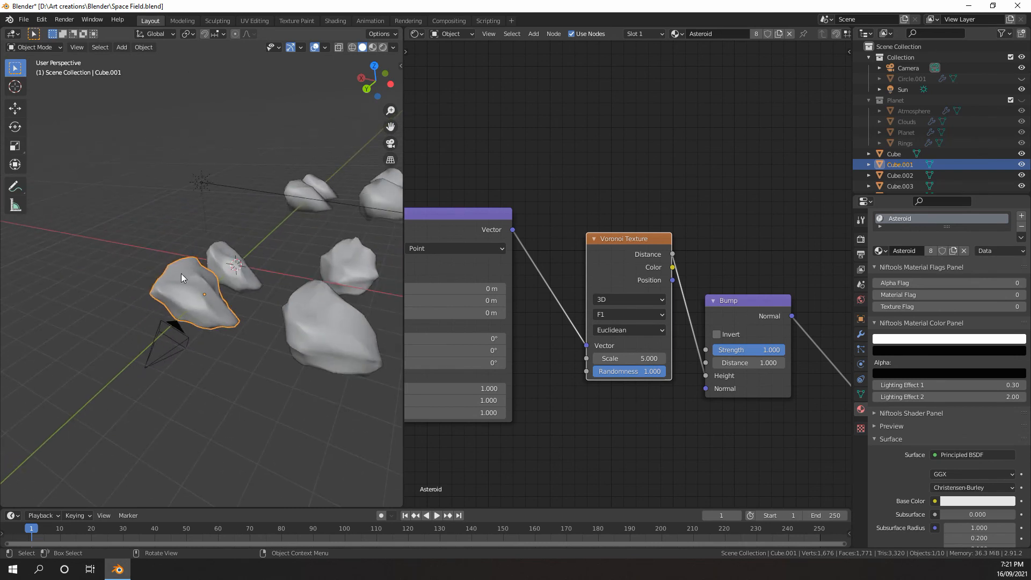
pyautogui.keyDown('shift'); pyautogui.click(202, 183); pyautogui.keyUp('shift')
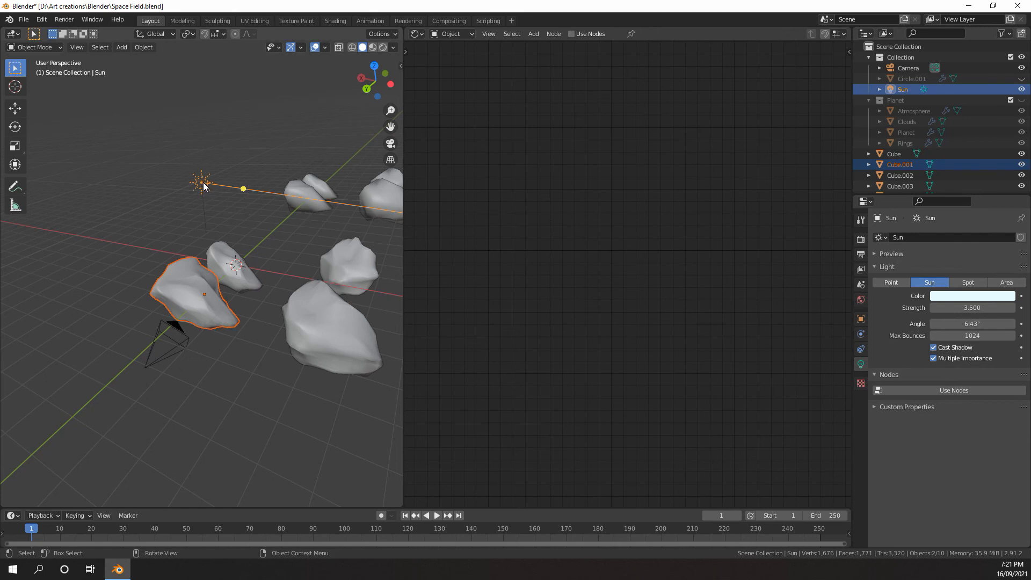
pyautogui.press('KP_Divide')
# Select only the rock Cube.001 and display the isolated objects in rendered shading
pyautogui.moveTo(213, 242)
pyautogui.mouseDown(button='middle')
pyautogui.moveTo(151, 258)
pyautogui.moveTo(258, 272)
pyautogui.moveTo(274, 209)
pyautogui.mouseUp(button='middle')
pyautogui.scroll(5, 255, 268)
pyautogui.click(235, 274)
pyautogui.scroll(-5, 231, 284)
pyautogui.press('z')
pyautogui.click(240, 192)
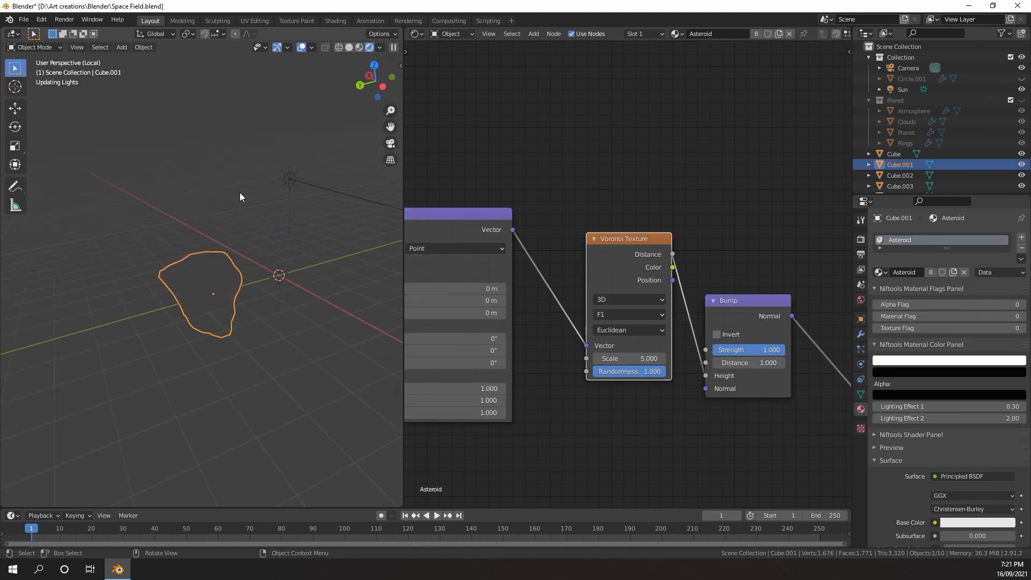
pyautogui.moveTo(228, 283); pyautogui.dragTo(292, 294, button='middle')
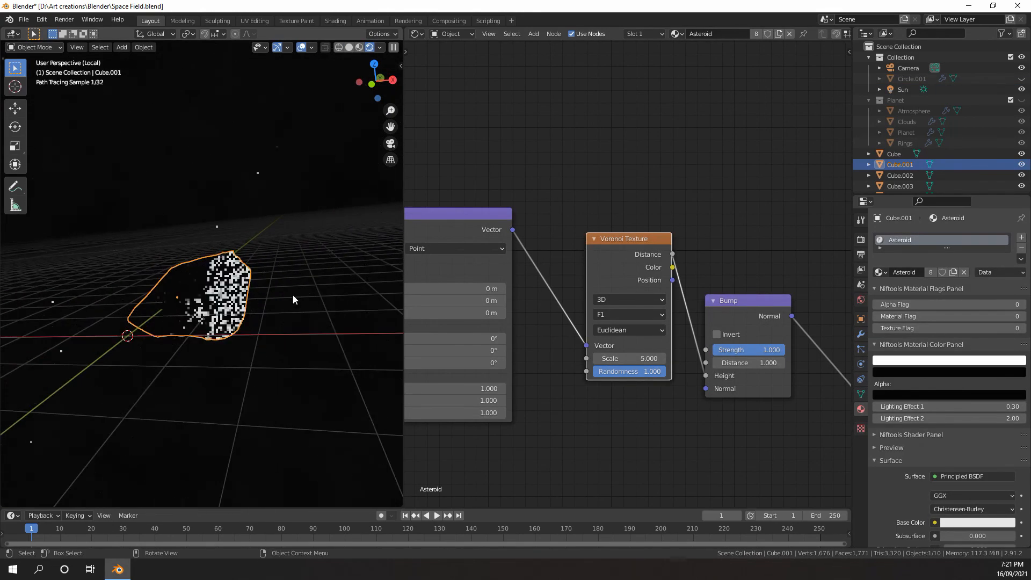
# Set the scene's render engine to Eevee
pyautogui.click(861, 239)
pyautogui.click(944, 237)
pyautogui.click(948, 250)
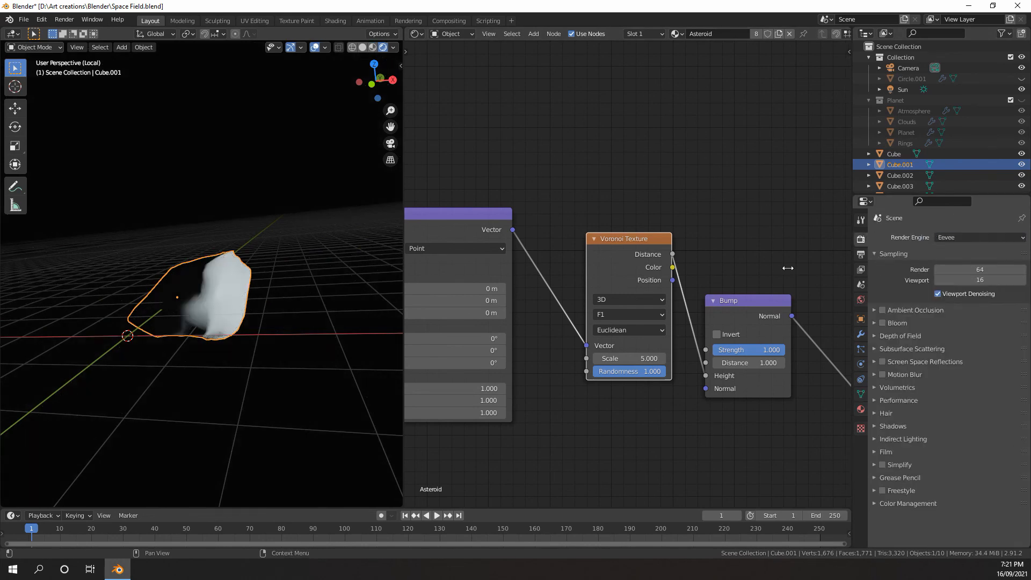
# Set the Voronoi Texture node's feature output to Smooth F1
pyautogui.moveTo(284, 282); pyautogui.dragTo(210, 280, button='middle')
pyautogui.scroll(-2, 137, 265)
pyautogui.scroll(4, 210, 280)
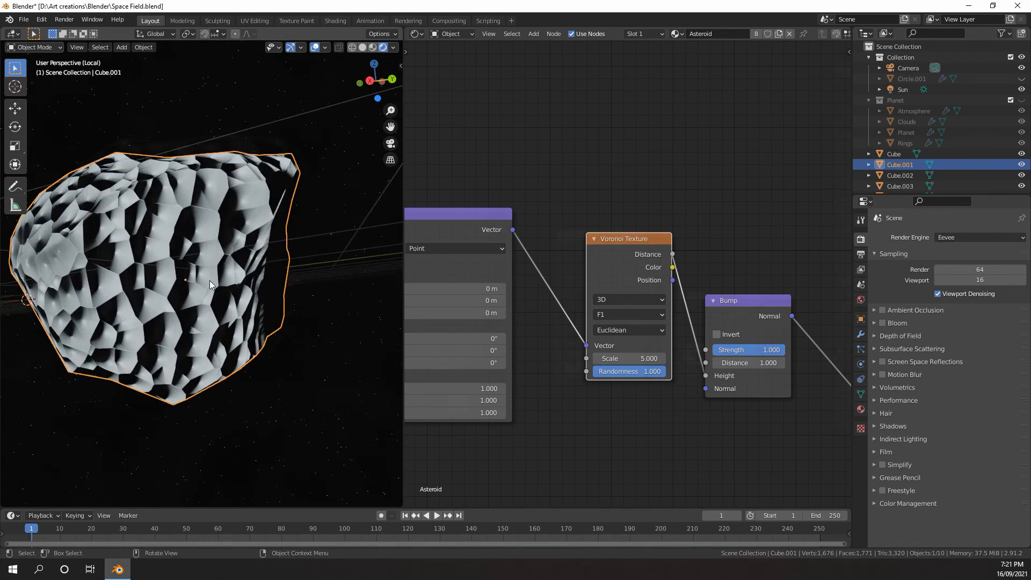
pyautogui.moveTo(659, 349); pyautogui.dragTo(630, 346, button='middle')
pyautogui.click(592, 311)
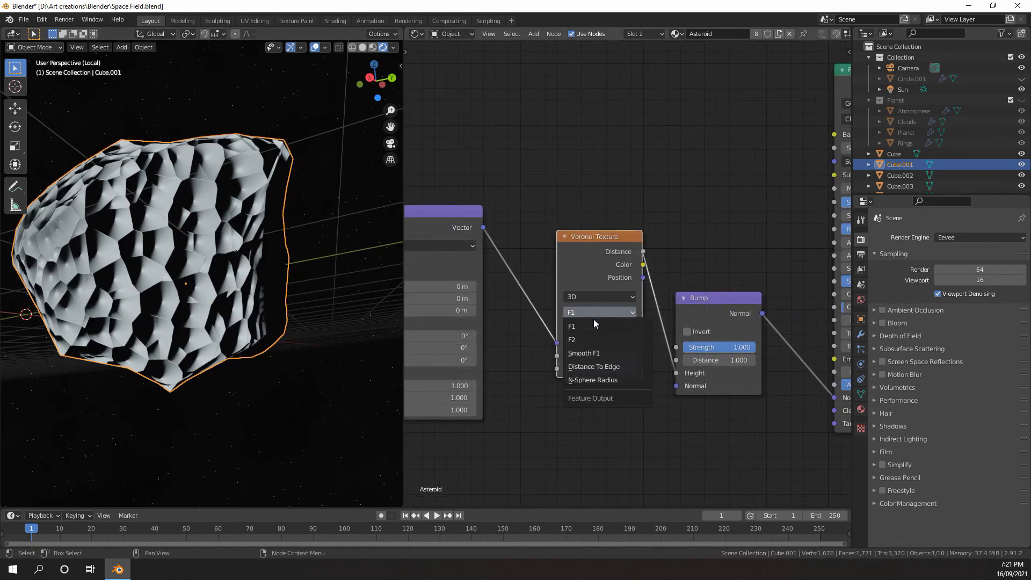
pyautogui.click(594, 354)
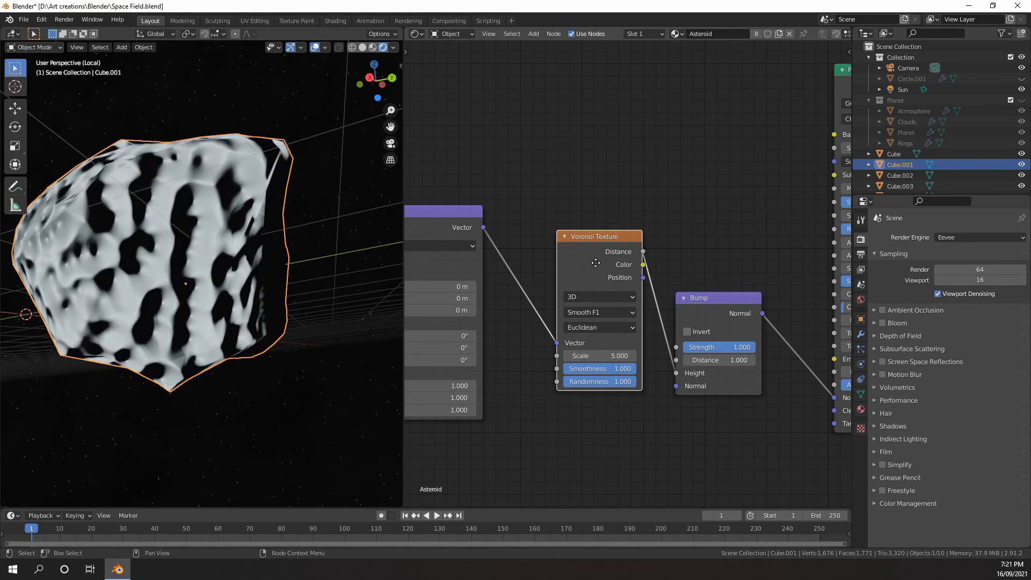
# Set the Voronoi Texture's Scale to 2.000 and its Smoothness to about 0.608, checking the rock from several angles
pyautogui.moveTo(599, 271); pyautogui.dragTo(585, 273)
pyautogui.moveTo(598, 370)
pyautogui.mouseDown()
pyautogui.moveTo(568, 369)
pyautogui.moveTo(579, 369)
pyautogui.mouseUp()
pyautogui.scroll(-1, 323, 308)
pyautogui.moveTo(225, 309)
pyautogui.mouseDown(button='middle')
pyautogui.moveTo(236, 277)
pyautogui.moveTo(240, 317)
pyautogui.mouseUp(button='middle')
pyautogui.scroll(-3, 234, 298)
pyautogui.scroll(2, 559, 365)
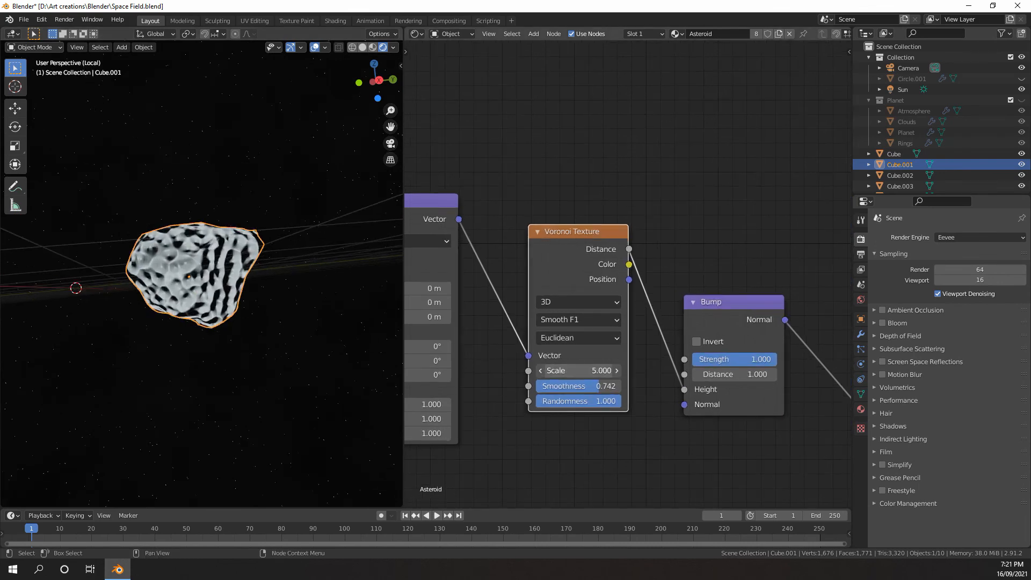
pyautogui.moveTo(594, 370); pyautogui.dragTo(581, 369)
pyautogui.moveTo(337, 349); pyautogui.dragTo(206, 276, button='middle')
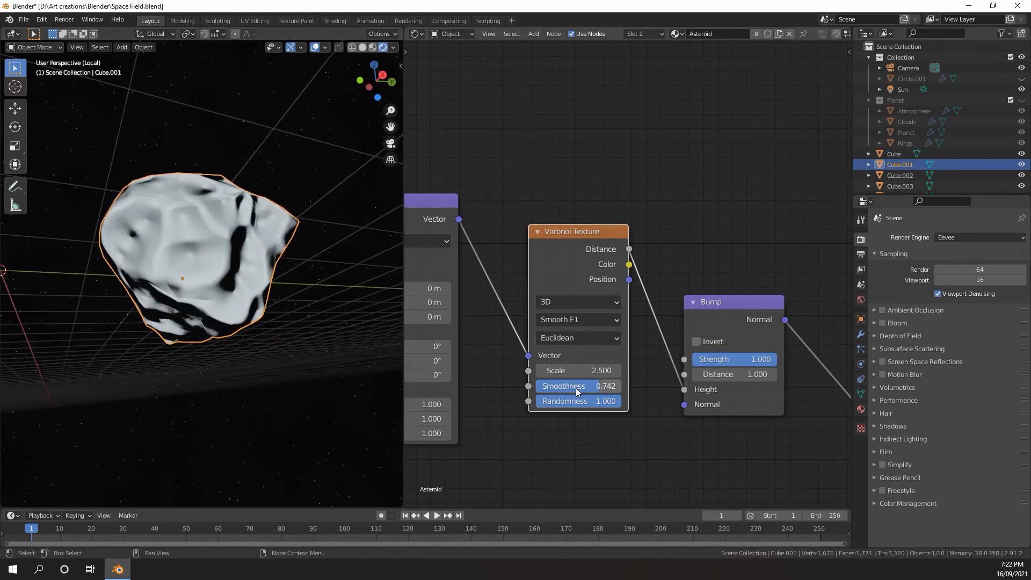
pyautogui.moveTo(278, 325); pyautogui.dragTo(239, 338, button='middle')
pyautogui.moveTo(587, 373); pyautogui.dragTo(569, 374)
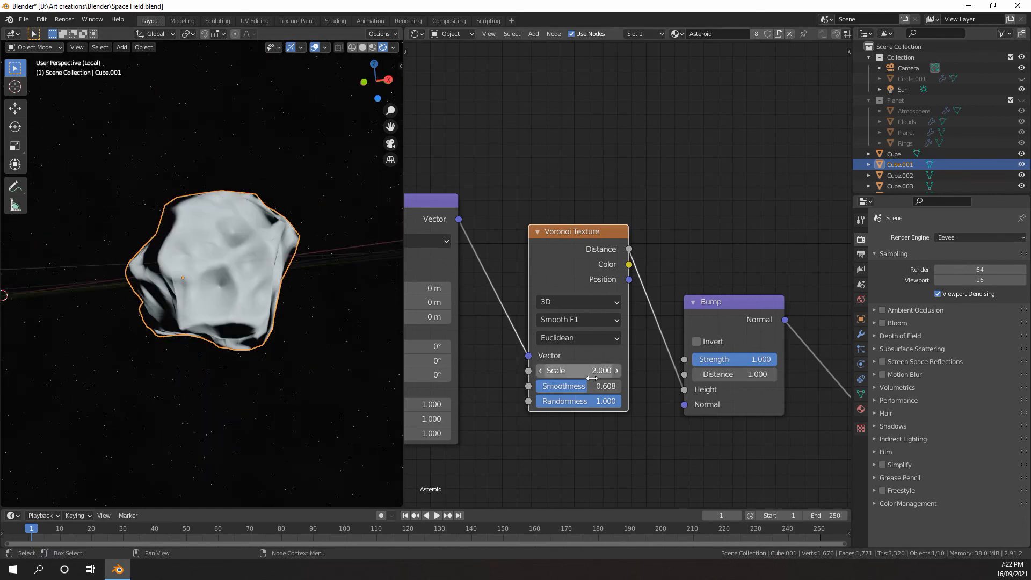
# Move the Texture Coordinate node away from the Mapping node to make room between them
pyautogui.scroll(-4, 644, 376)
pyautogui.moveTo(656, 380); pyautogui.dragTo(603, 363, button='middle')
pyautogui.moveTo(279, 322); pyautogui.dragTo(216, 282, button='middle')
pyautogui.scroll(3, 216, 282)
pyautogui.scroll(-2, 467, 322)
pyautogui.moveTo(441, 325); pyautogui.dragTo(536, 302, button='middle')
pyautogui.moveTo(424, 285); pyautogui.dragTo(625, 296, button='middle')
pyautogui.scroll(1, 620, 293)
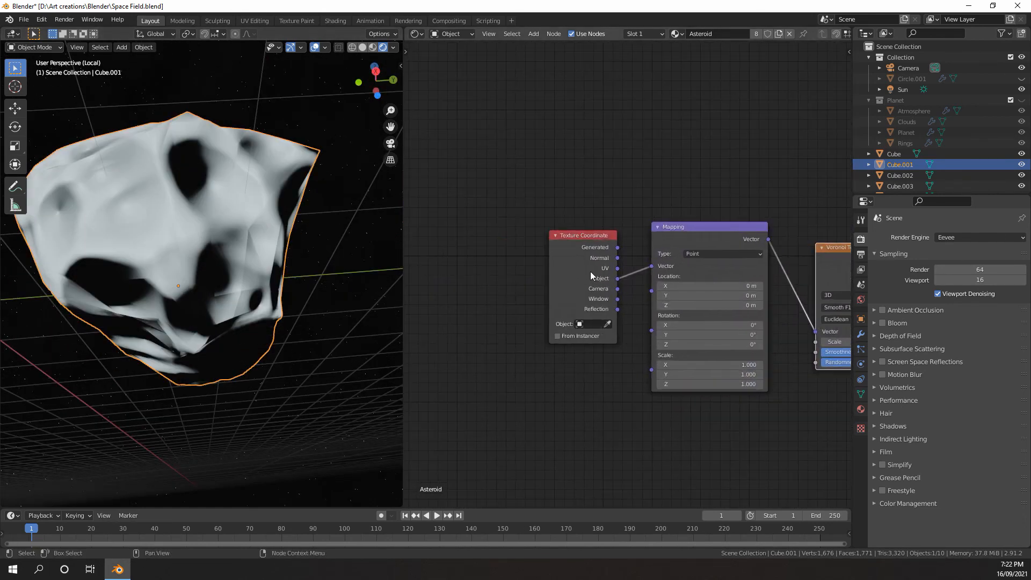
pyautogui.moveTo(584, 270); pyautogui.dragTo(487, 261)
pyautogui.moveTo(233, 253); pyautogui.dragTo(199, 273, button='middle')
pyautogui.scroll(-3, 286, 285)
pyautogui.scroll(1, 199, 273)
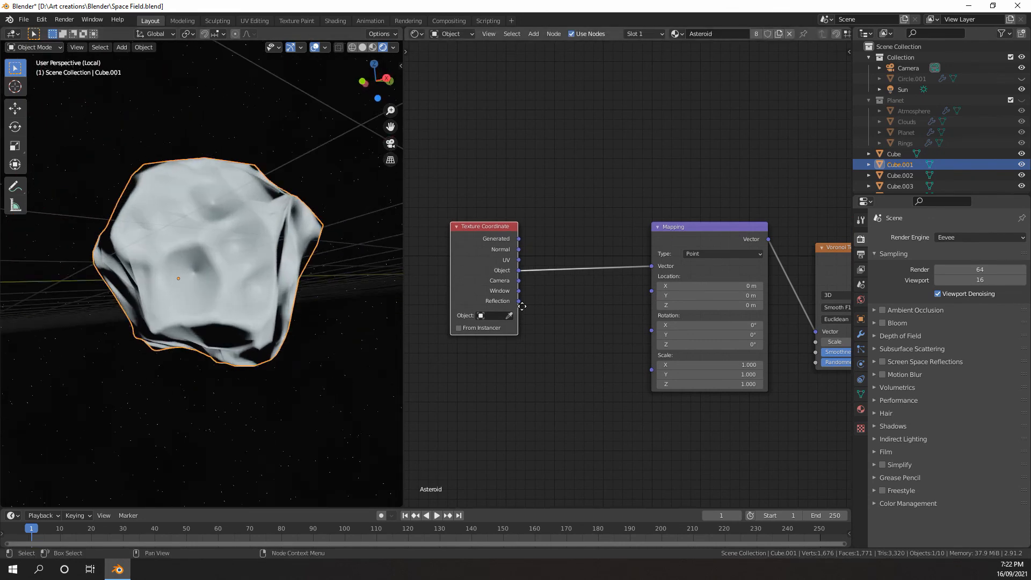
# Set the Voronoi Texture's Smoothness to about 0.333
pyautogui.moveTo(507, 320); pyautogui.dragTo(804, 301, button='middle')
pyautogui.scroll(5, 804, 301)
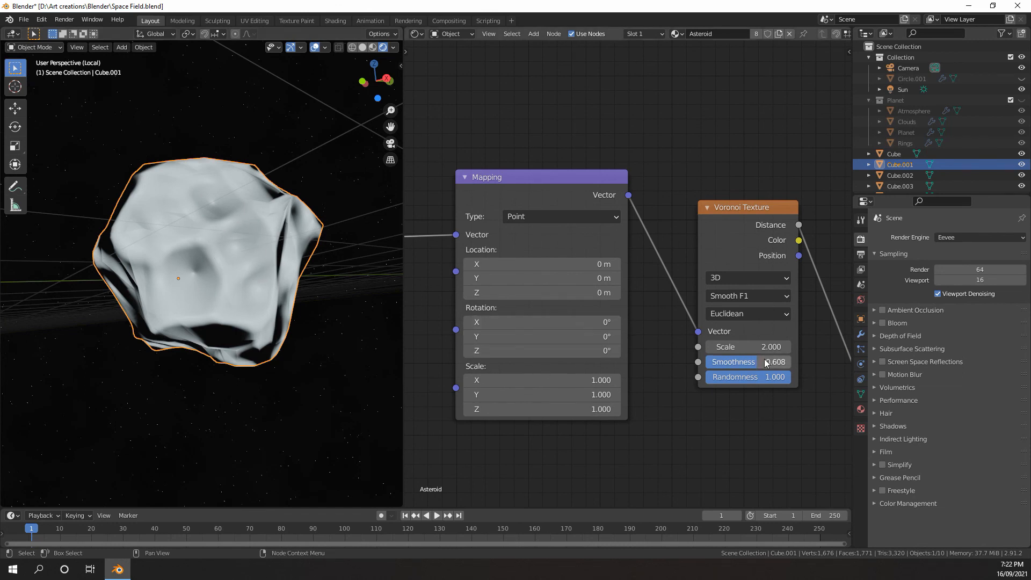
pyautogui.moveTo(750, 362)
pyautogui.mouseDown()
pyautogui.moveTo(723, 361)
pyautogui.moveTo(732, 361)
pyautogui.mouseUp()
# Add a Noise Texture node below the Texture Coordinate node
pyautogui.moveTo(558, 305); pyautogui.dragTo(706, 319, button='middle')
pyautogui.moveTo(592, 301); pyautogui.dragTo(768, 284, button='middle')
pyautogui.scroll(3, 648, 275)
pyautogui.hotkey('shift', 'a')
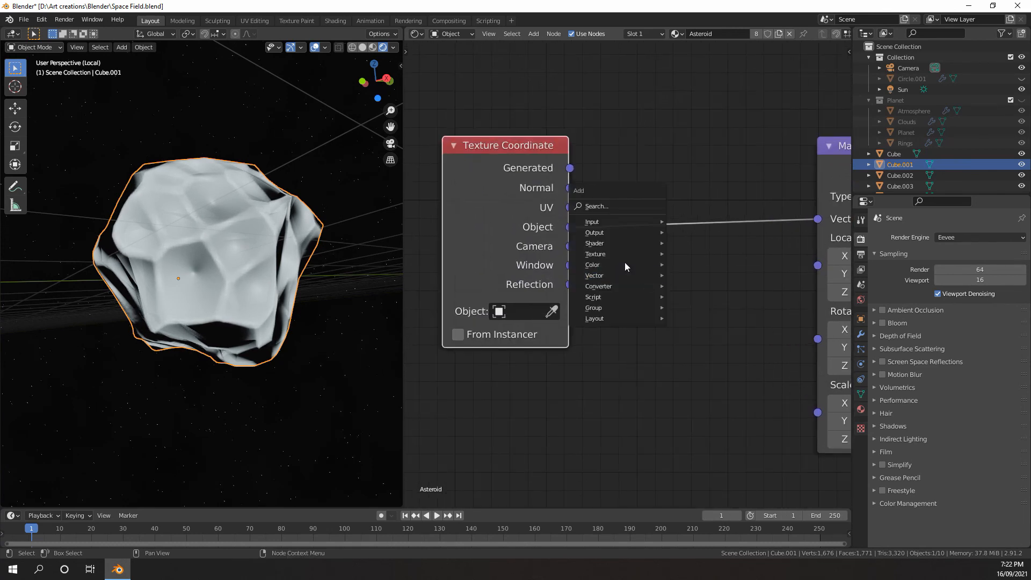
pyautogui.moveTo(617, 254)
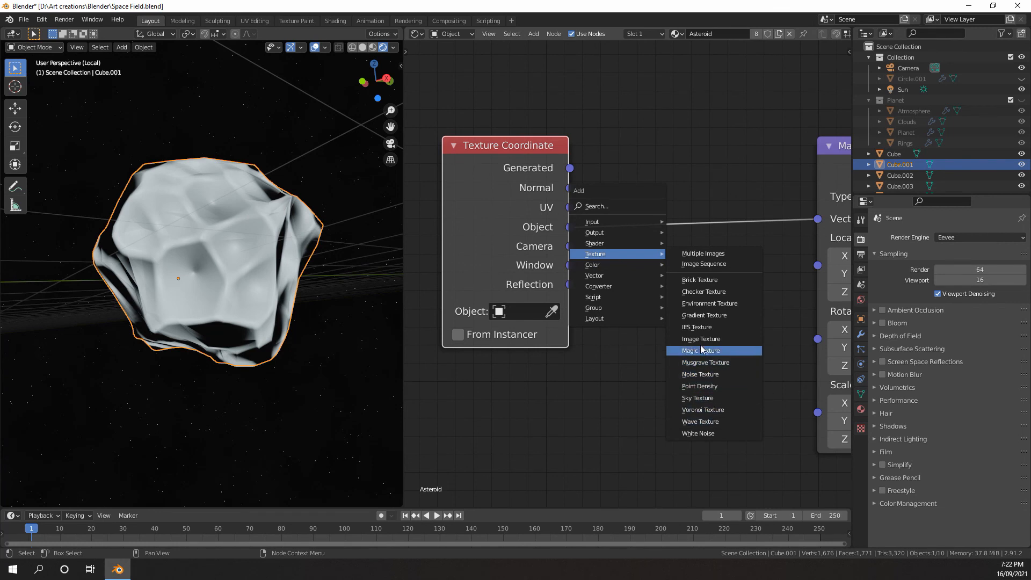
pyautogui.click(700, 375)
pyautogui.click(559, 362)
pyautogui.scroll(-2, 591, 333)
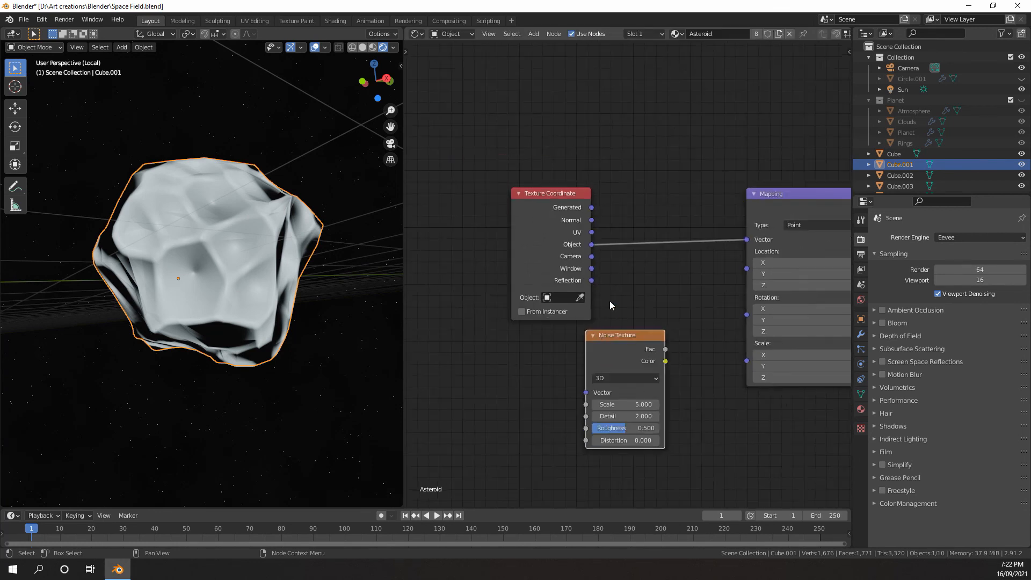
# Insert a MixRGB node between Texture Coordinate and Mapping, and connect the Noise Texture's Color output to its Color2 input
pyautogui.hotkey('shift', 'a')
pyautogui.moveTo(639, 254)
pyautogui.click(685, 320)
pyautogui.click(643, 215)
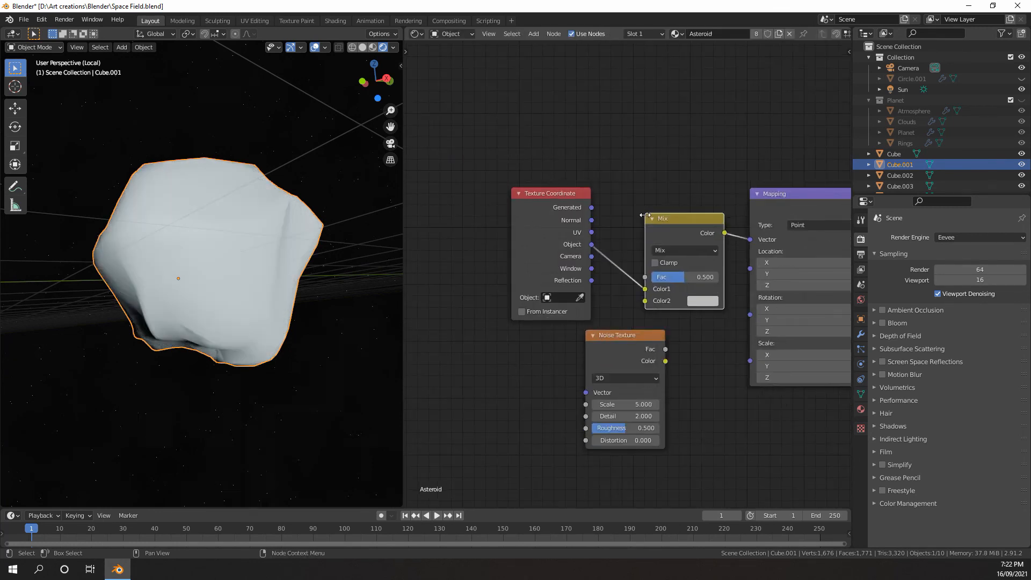
pyautogui.moveTo(635, 340); pyautogui.dragTo(571, 344)
pyautogui.moveTo(602, 364); pyautogui.dragTo(647, 302)
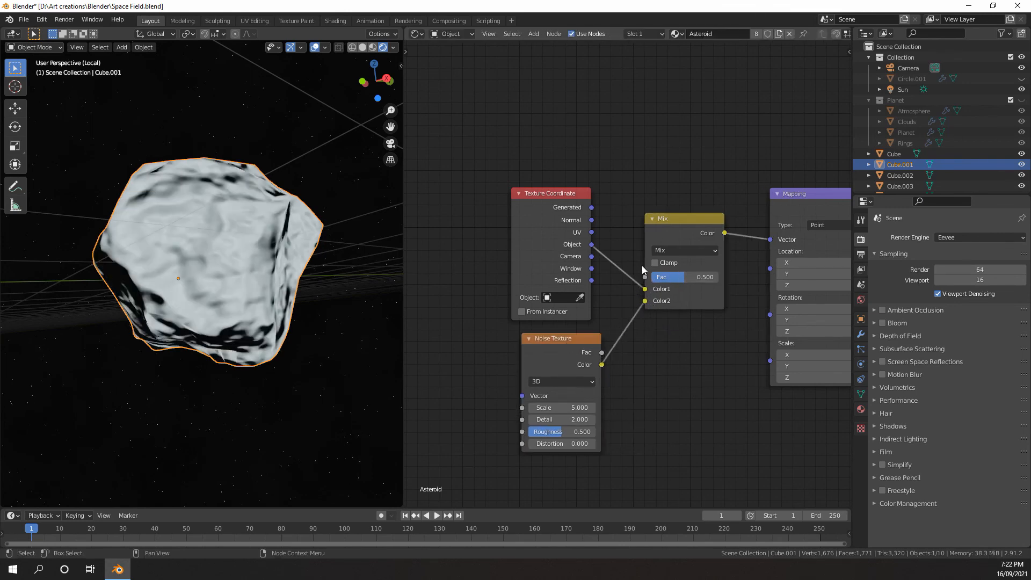
# Set the Mix node's blending mode to Overlay with a factor of about 0.275
pyautogui.scroll(2, 642, 265)
pyautogui.click(709, 242)
pyautogui.click(691, 395)
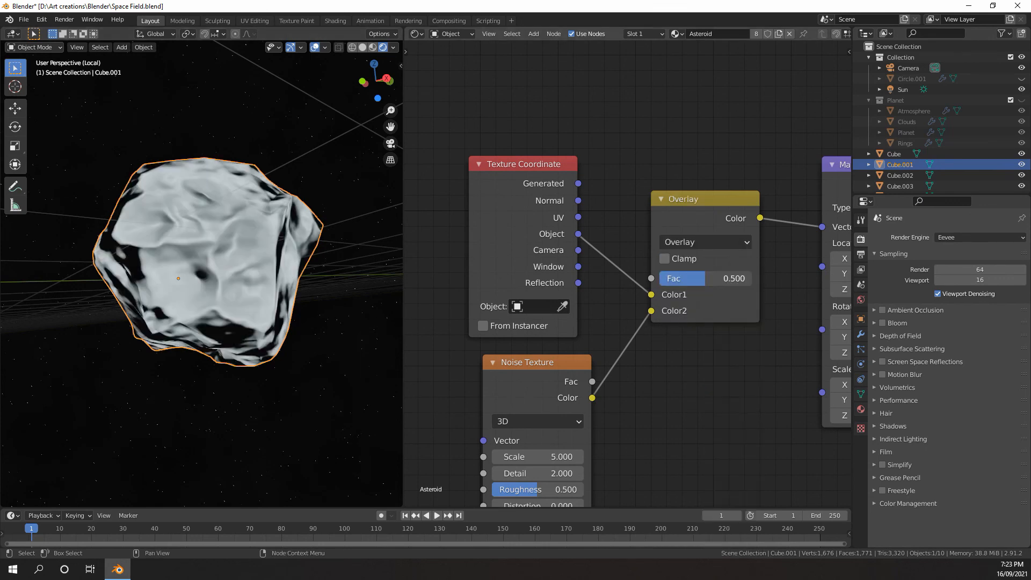
pyautogui.moveTo(704, 279); pyautogui.dragTo(660, 283)
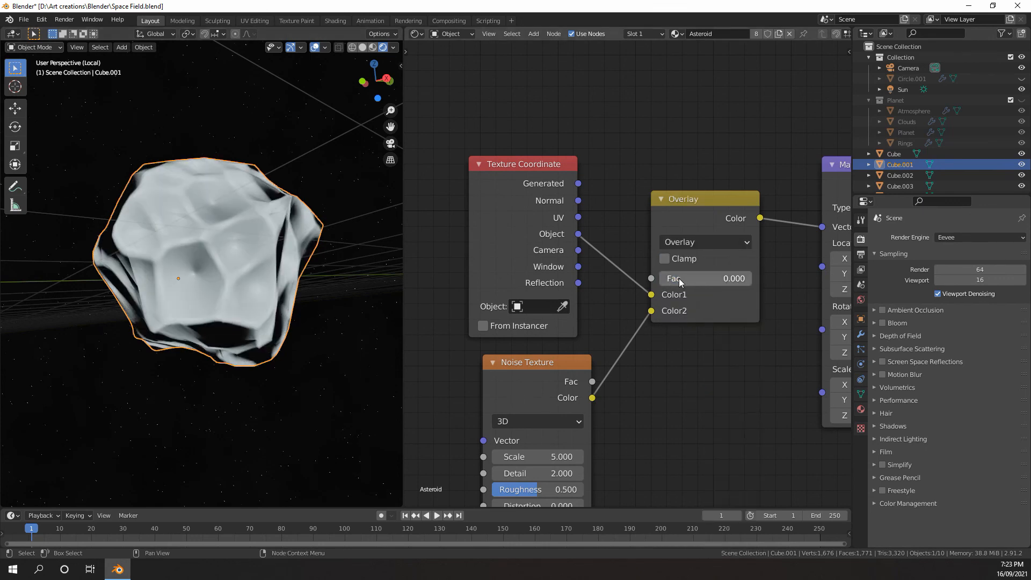
pyautogui.moveTo(667, 278)
pyautogui.mouseDown()
pyautogui.moveTo(705, 278)
pyautogui.moveTo(684, 278)
pyautogui.mouseUp()
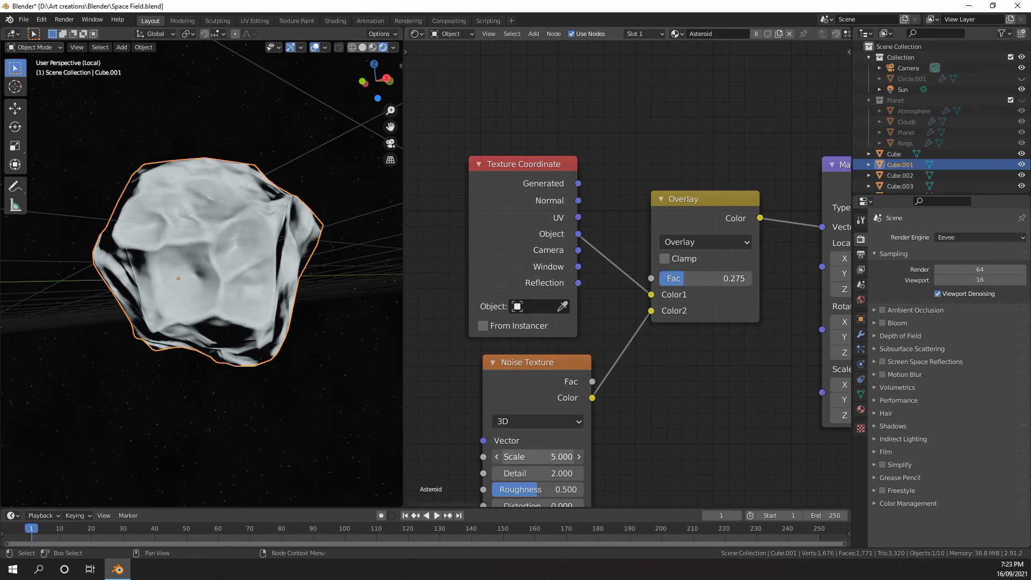
# Set the Noise Texture's Scale to 7.000 and the Overlay node's factor to about 0.417
pyautogui.moveTo(537, 457); pyautogui.dragTo(548, 457)
pyautogui.moveTo(306, 236); pyautogui.dragTo(263, 230, button='middle')
pyautogui.moveTo(721, 279); pyautogui.dragTo(728, 280)
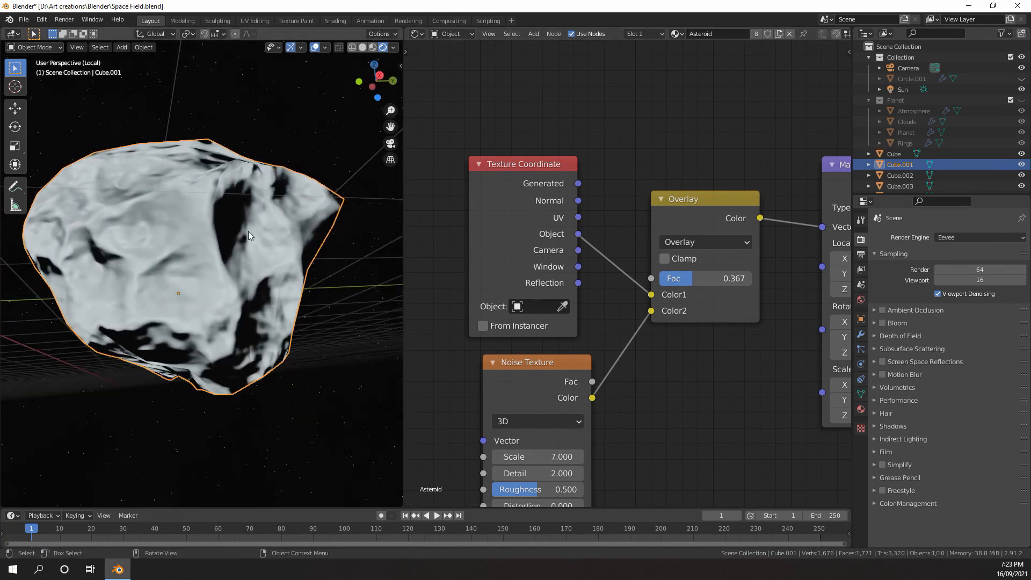
pyautogui.moveTo(248, 231); pyautogui.dragTo(300, 242, button='middle')
pyautogui.moveTo(697, 278); pyautogui.dragTo(701, 278)
pyautogui.scroll(-1, 629, 276)
pyautogui.scroll(-5, 301, 287)
pyautogui.moveTo(294, 288); pyautogui.dragTo(239, 326, button='middle')
# Insert a Math node set to Add on the link between the Voronoi Texture and Bump nodes
pyautogui.scroll(-2, 721, 315)
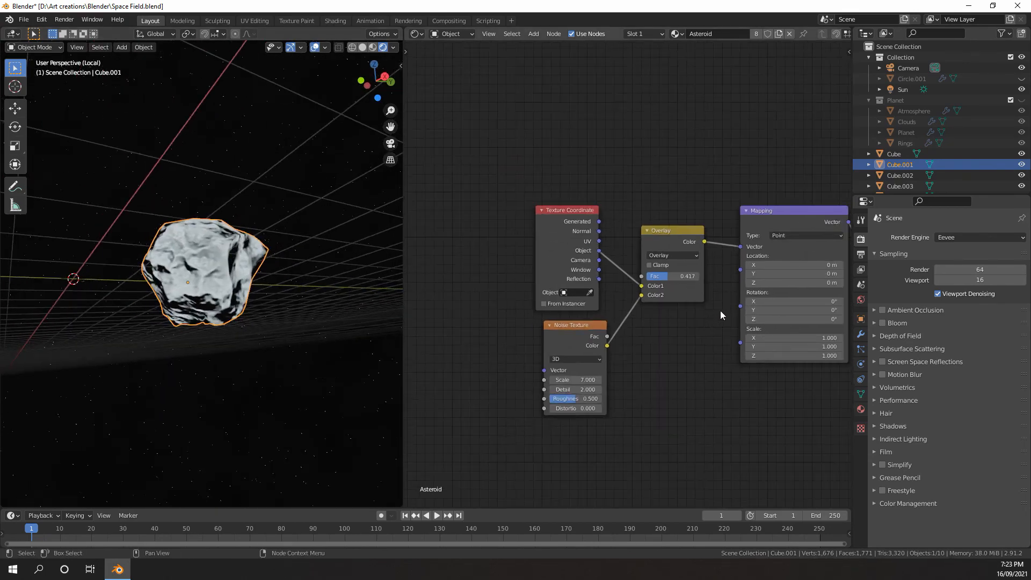
pyautogui.scroll(-4, 722, 316)
pyautogui.moveTo(805, 308); pyautogui.dragTo(656, 293, button='middle')
pyautogui.scroll(-2, 644, 290)
pyautogui.moveTo(795, 285); pyautogui.dragTo(633, 272, button='middle')
pyautogui.scroll(6, 633, 272)
pyautogui.moveTo(569, 268); pyautogui.dragTo(669, 267, button='middle')
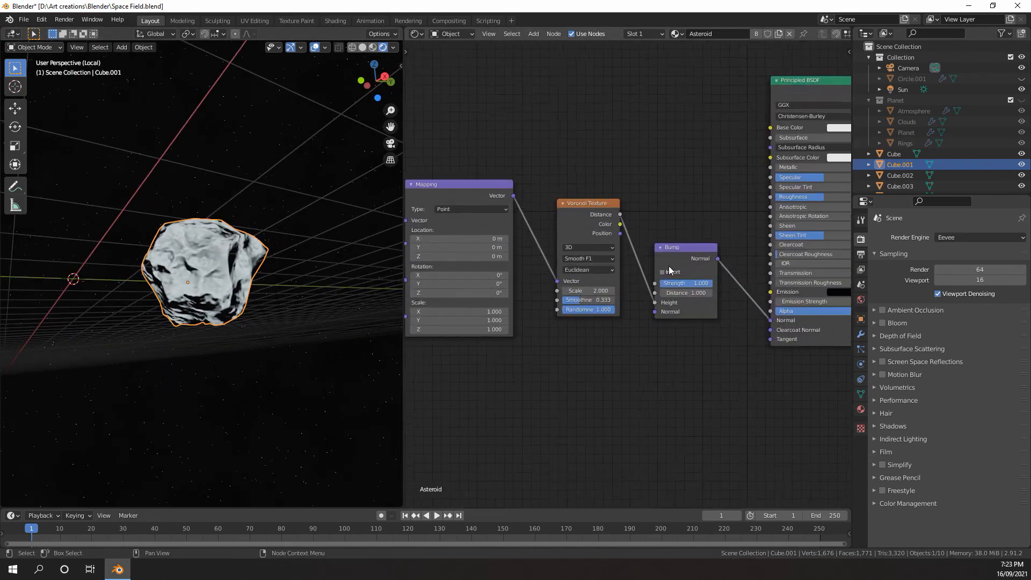
pyautogui.scroll(1, 669, 270)
pyautogui.hotkey('shift', 'a')
pyautogui.moveTo(612, 280)
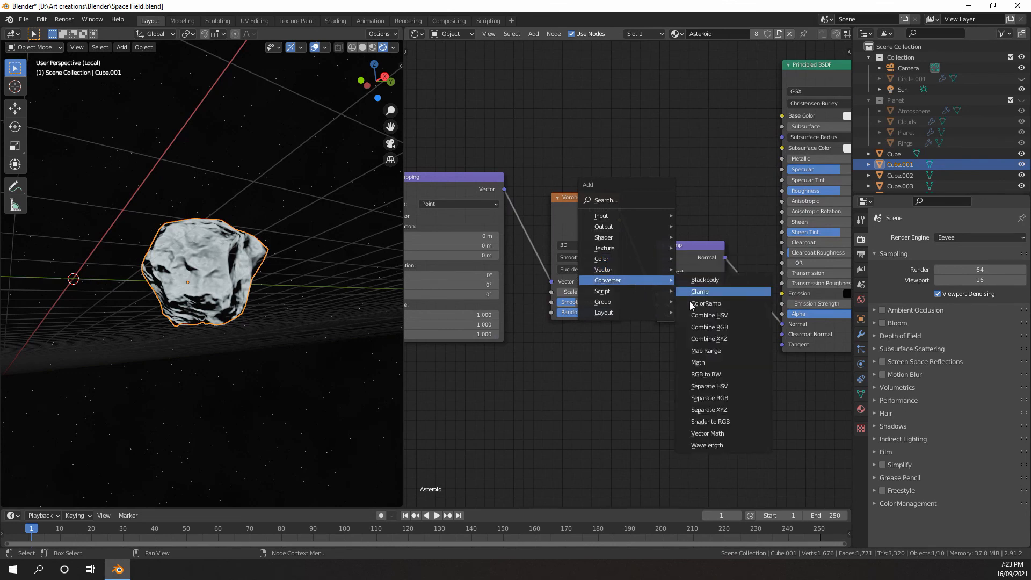
pyautogui.click(698, 363)
pyautogui.click(669, 248)
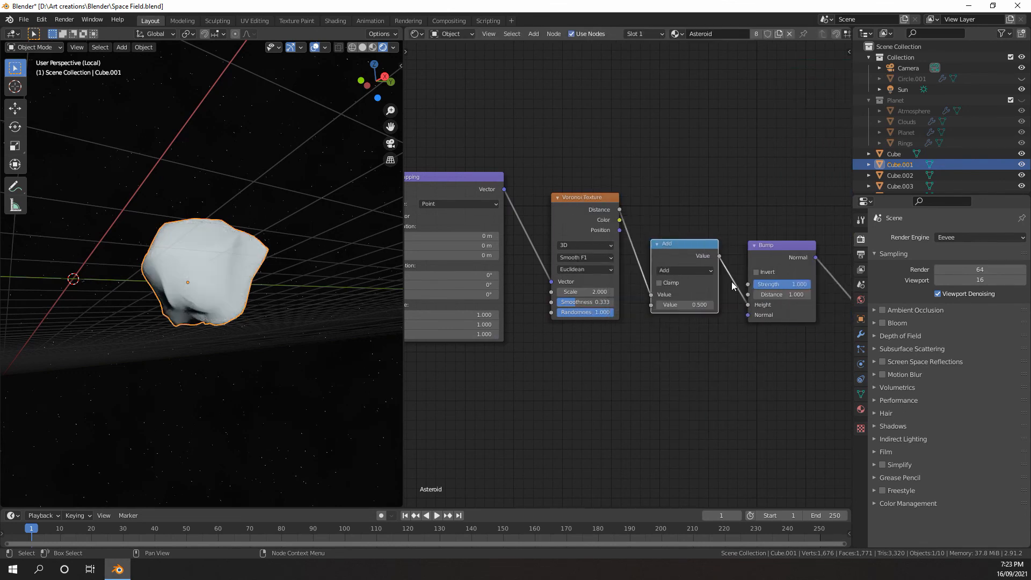
# Duplicate the Noise Texture node and place the copy below the Mapping node
pyautogui.scroll(-4, 732, 286)
pyautogui.moveTo(731, 285)
pyautogui.mouseDown(button='middle')
pyautogui.moveTo(709, 285)
pyautogui.moveTo(676, 206)
pyautogui.mouseUp(button='middle')
pyautogui.scroll(6, 671, 276)
pyautogui.moveTo(673, 172); pyautogui.dragTo(665, 165)
pyautogui.scroll(-6, 629, 231)
pyautogui.moveTo(629, 231); pyautogui.dragTo(717, 198, button='middle')
pyautogui.moveTo(586, 260); pyautogui.dragTo(668, 252, button='middle')
pyautogui.click(479, 200)
pyautogui.hotkey('shift', 'd')
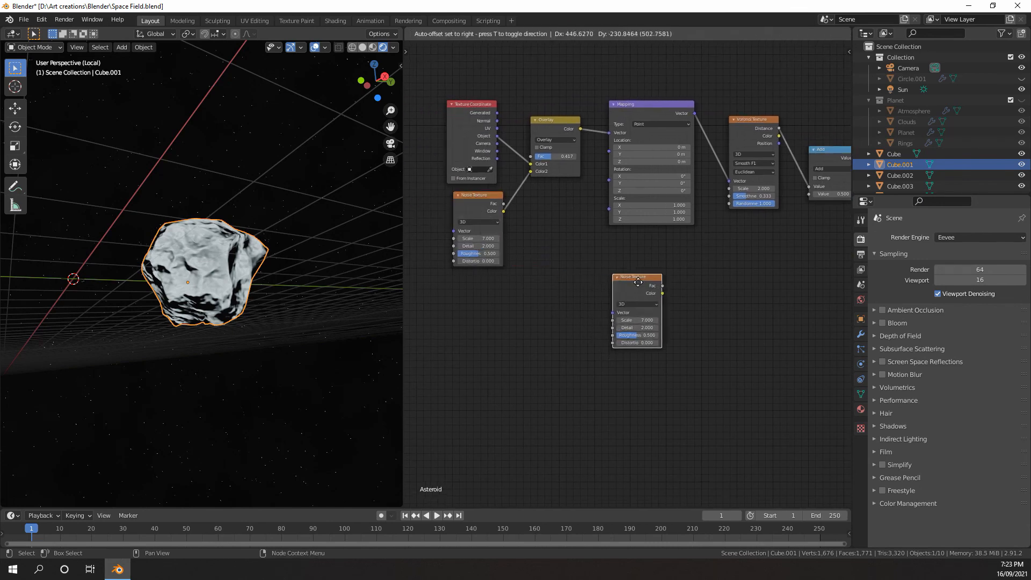
pyautogui.click(641, 280)
# Connect the copied Noise Texture's Color output to the Add node's second Value input and set the copy's Scale to 27.700
pyautogui.scroll(6, 554, 301)
pyautogui.moveTo(678, 294); pyautogui.dragTo(618, 286, button='middle')
pyautogui.moveTo(564, 323); pyautogui.dragTo(493, 372, button='middle')
pyautogui.scroll(-3, 493, 373)
pyautogui.moveTo(520, 339); pyautogui.dragTo(521, 339)
pyautogui.moveTo(704, 218); pyautogui.dragTo(704, 216)
pyautogui.scroll(1, 472, 250)
pyautogui.scroll(6, 263, 273)
pyautogui.moveTo(252, 274); pyautogui.dragTo(230, 297, button='middle')
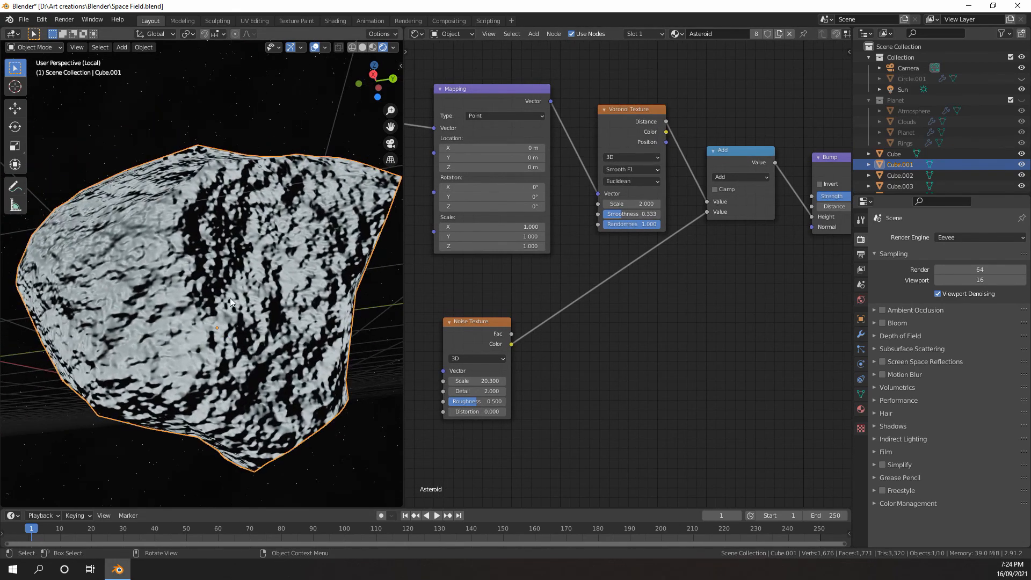
pyautogui.scroll(-3, 236, 301)
pyautogui.moveTo(504, 357); pyautogui.dragTo(560, 339, button='middle')
pyautogui.scroll(4, 560, 339)
pyautogui.moveTo(520, 382); pyautogui.dragTo(559, 382)
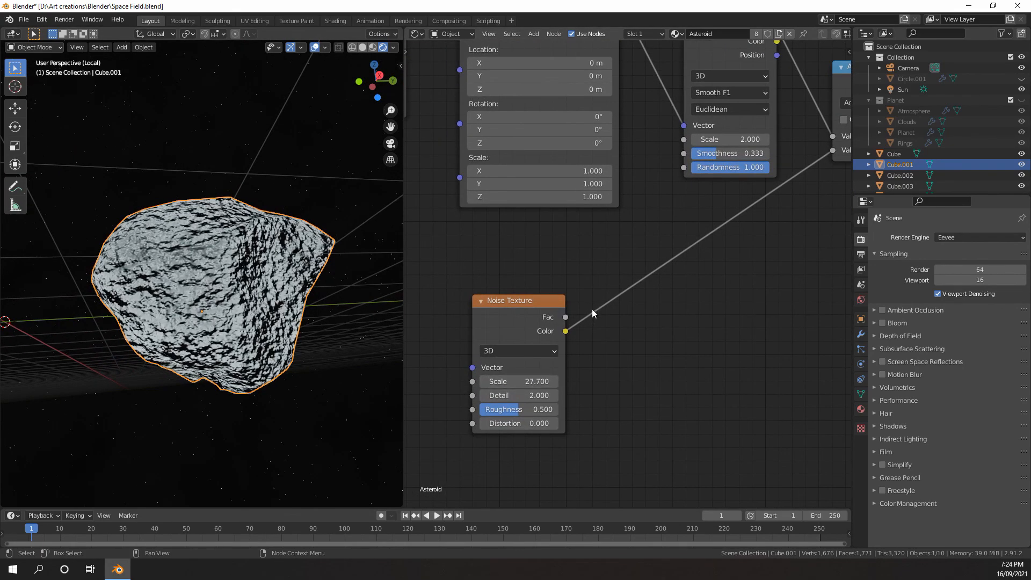
# Duplicate the Add node onto the link from the lower Noise Texture to the Add node and set the copy to Multiply
pyautogui.moveTo(591, 308); pyautogui.dragTo(534, 341, button='middle')
pyautogui.hotkey('shift', 'a')
pyautogui.moveTo(627, 260)
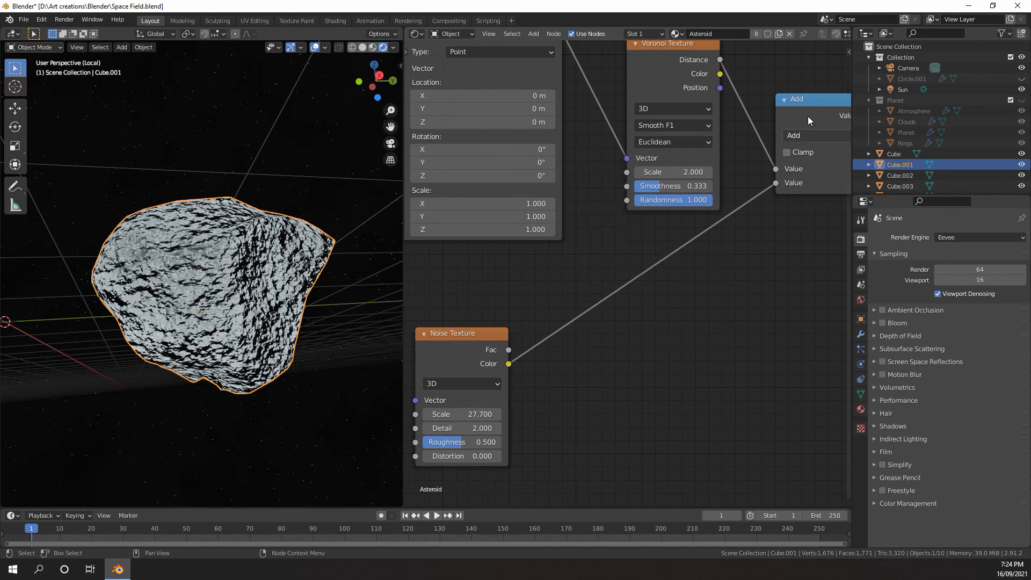
pyautogui.click(808, 116)
pyautogui.scroll(-3, 800, 114)
pyautogui.moveTo(832, 105); pyautogui.dragTo(721, 136, button='middle')
pyautogui.hotkey('shift', 'd')
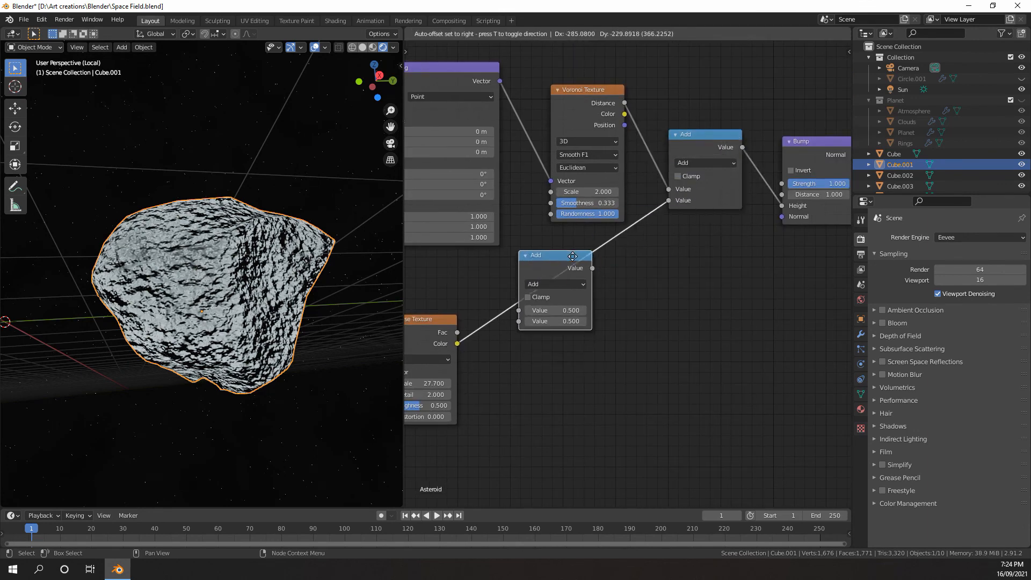
pyautogui.click(558, 277)
pyautogui.click(562, 285)
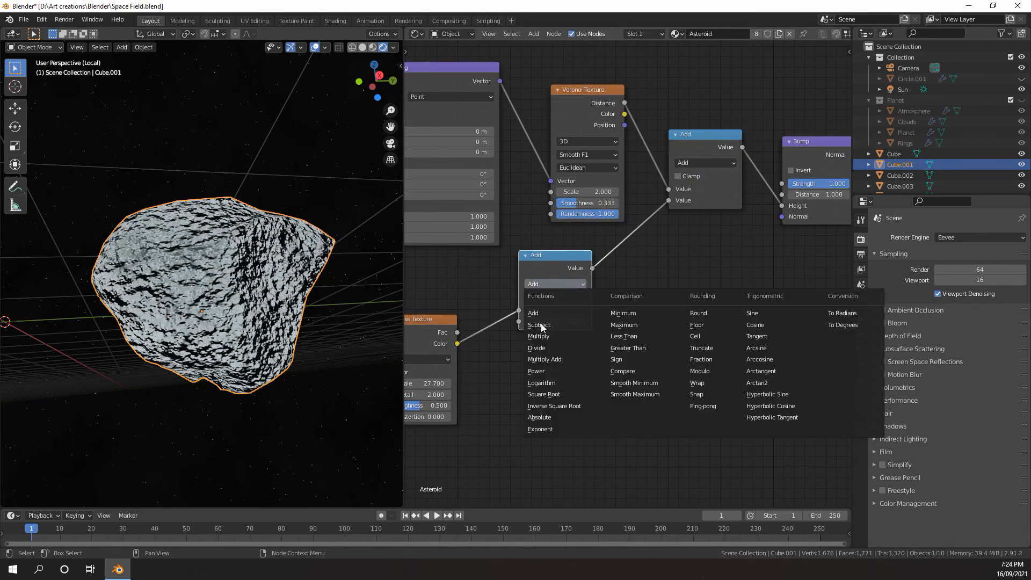
pyautogui.click(527, 329)
# Set the second Value of the Multiply node after the lower Noise Texture to 0.020
pyautogui.moveTo(517, 324); pyautogui.dragTo(549, 308, button='middle')
pyautogui.moveTo(247, 317); pyautogui.dragTo(196, 318, button='middle')
pyautogui.scroll(2, 199, 318)
pyautogui.scroll(3, 577, 314)
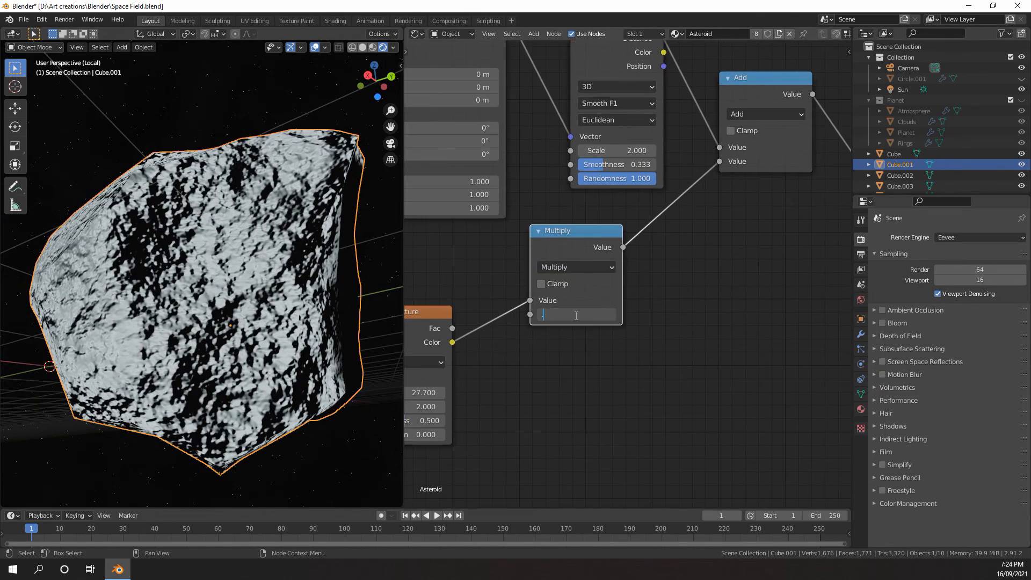
pyautogui.press('Return')
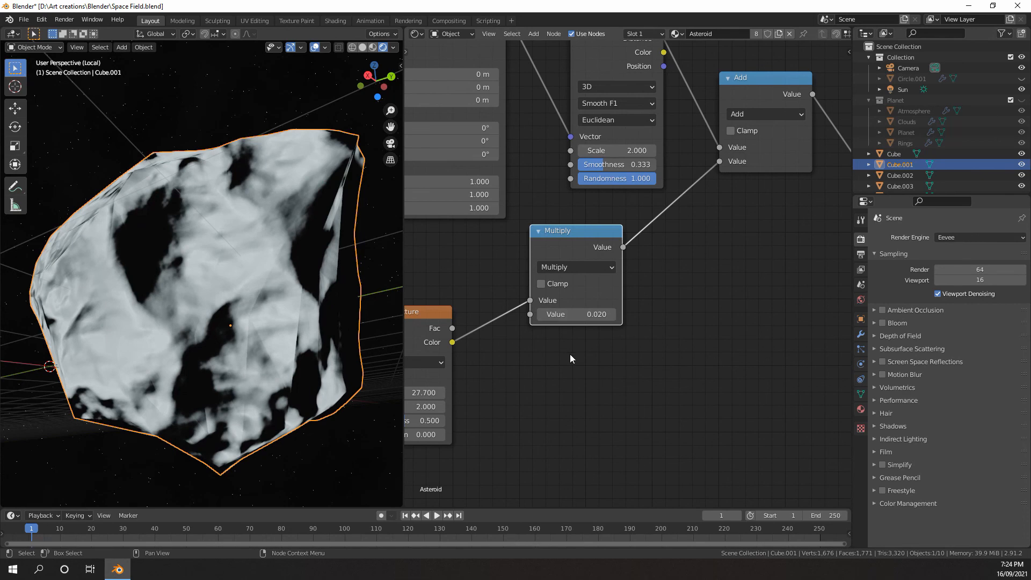
# Mute and unmute the Add node repeatedly to compare the rock's bump with and without the noise detail
pyautogui.moveTo(604, 331); pyautogui.dragTo(587, 380, button='middle')
pyautogui.click(755, 199)
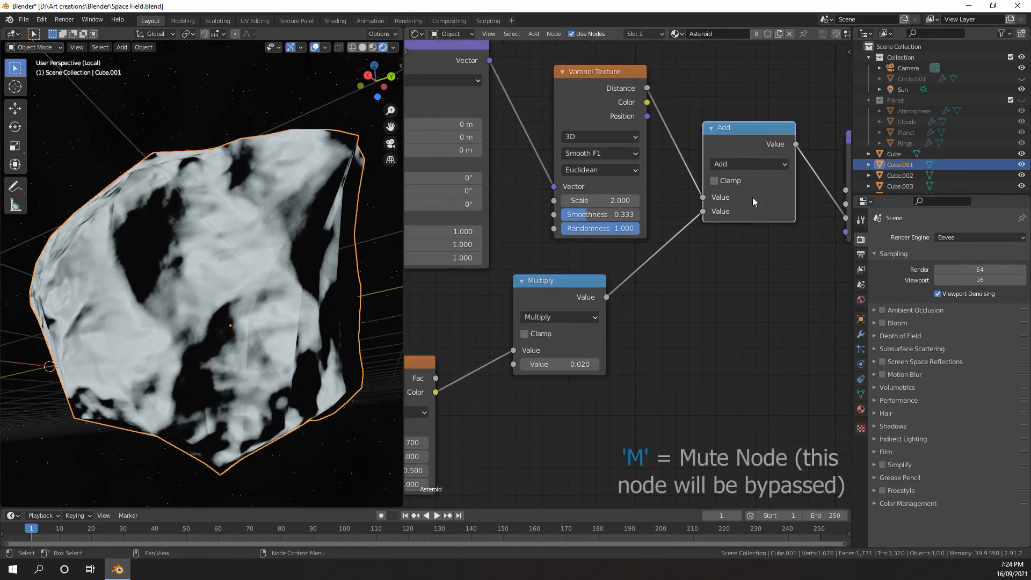
pyautogui.press('m')
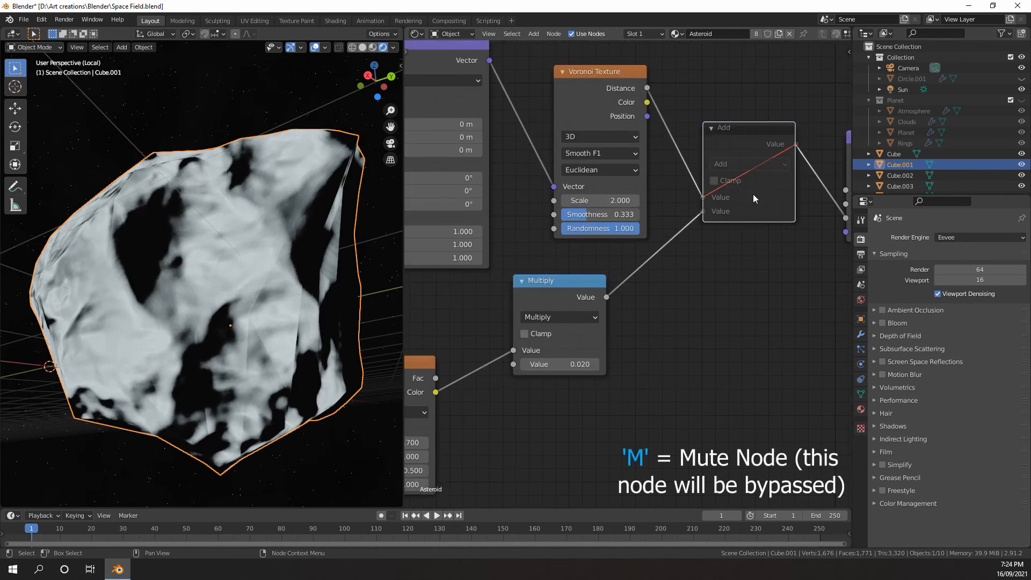
pyautogui.press('m')
pyautogui.press('m')
pyautogui.press('m')
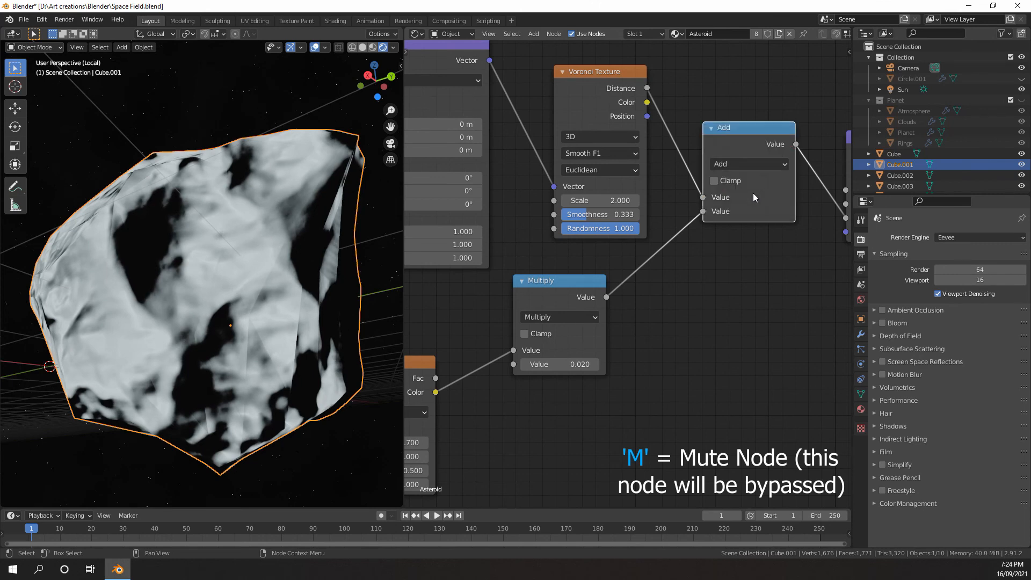
pyautogui.press('m')
pyautogui.press('m')
# Set the lower Multiply node's second Value to 0.030
pyautogui.scroll(3, 629, 329)
pyautogui.click(619, 335)
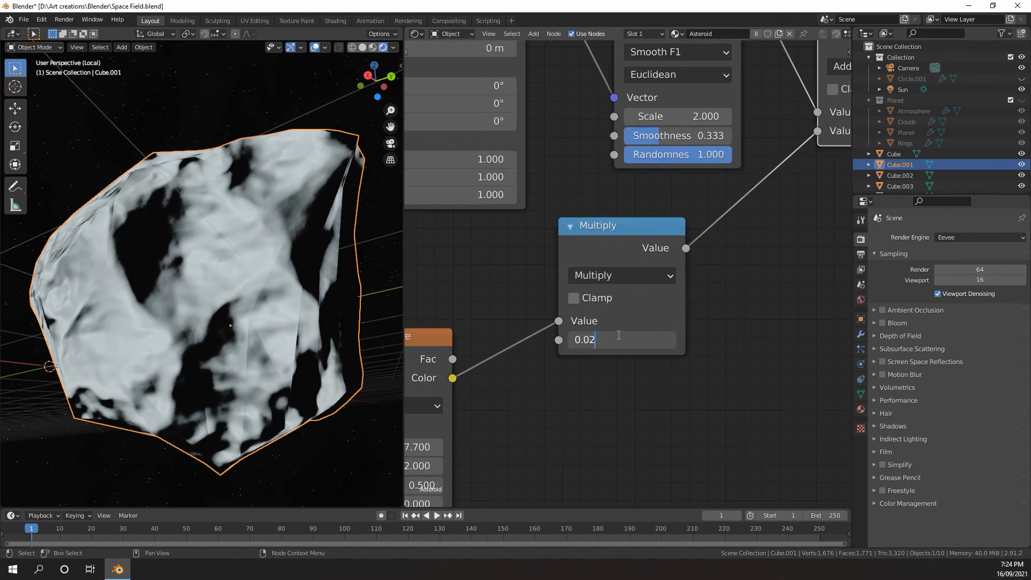
pyautogui.press('BackSpace')
pyautogui.write('3')
pyautogui.press('Return')
pyautogui.scroll(-3, 669, 205)
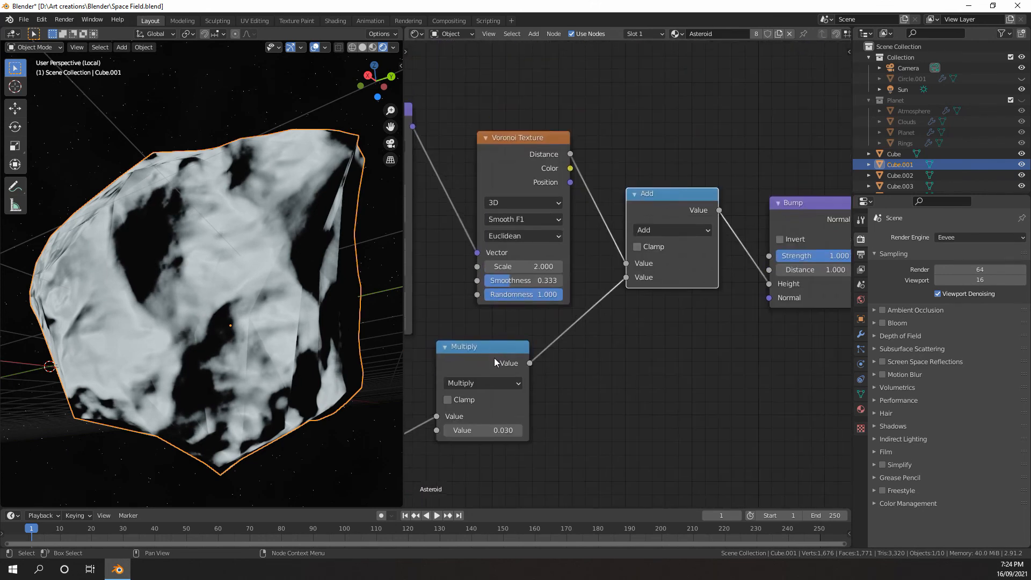
# Duplicate the Multiply node onto the link between the Voronoi Texture and Add nodes and set the copy's Value to 0.800
pyautogui.hotkey('shift', 'd')
pyautogui.click(636, 234)
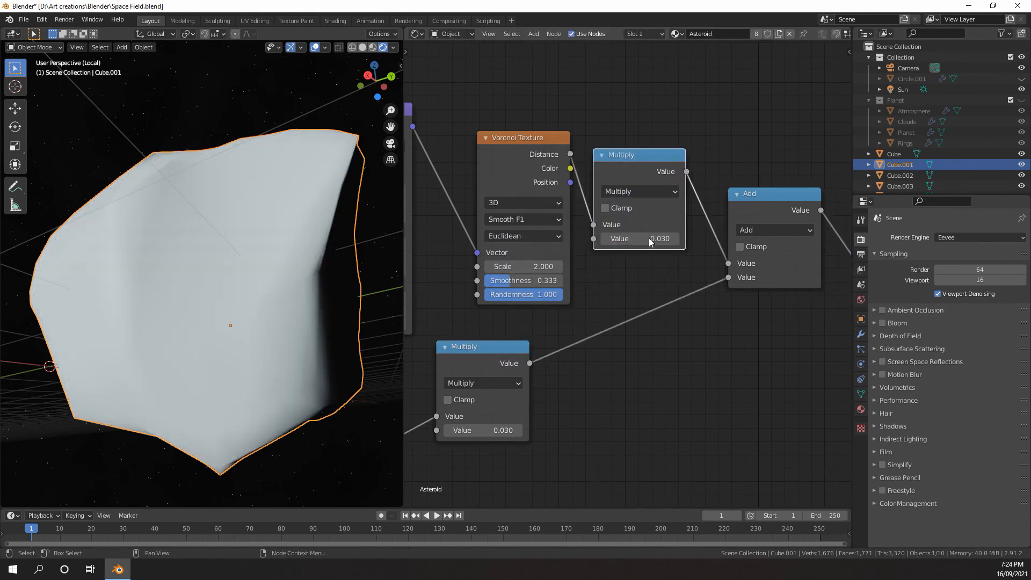
pyautogui.click(661, 238)
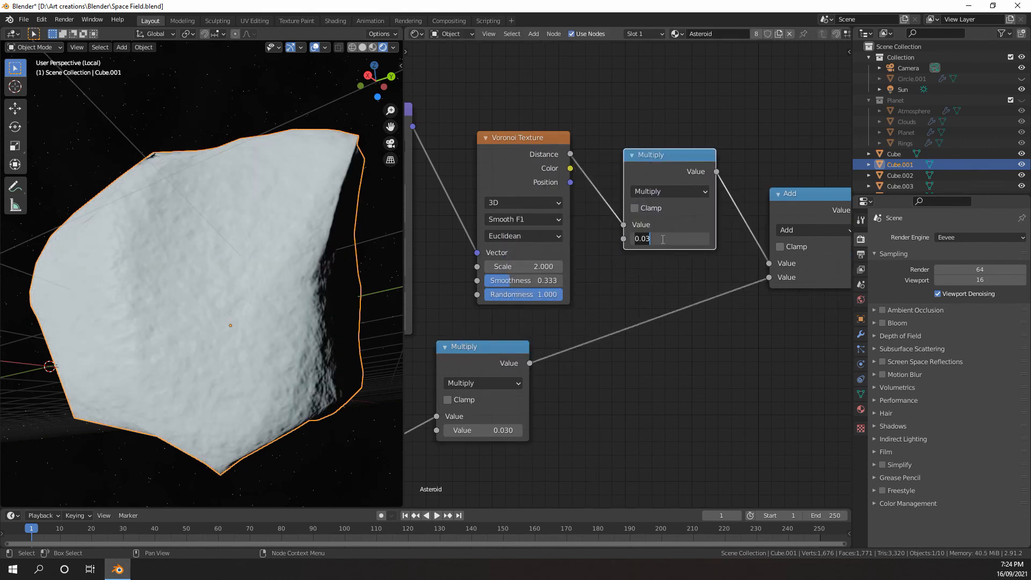
pyautogui.write('0.8')
pyautogui.press('Return')
# Set the second Value of the Multiply node fed by the Noise Texture to 0.050
pyautogui.moveTo(607, 331); pyautogui.dragTo(576, 297, button='middle')
pyautogui.click(768, 162)
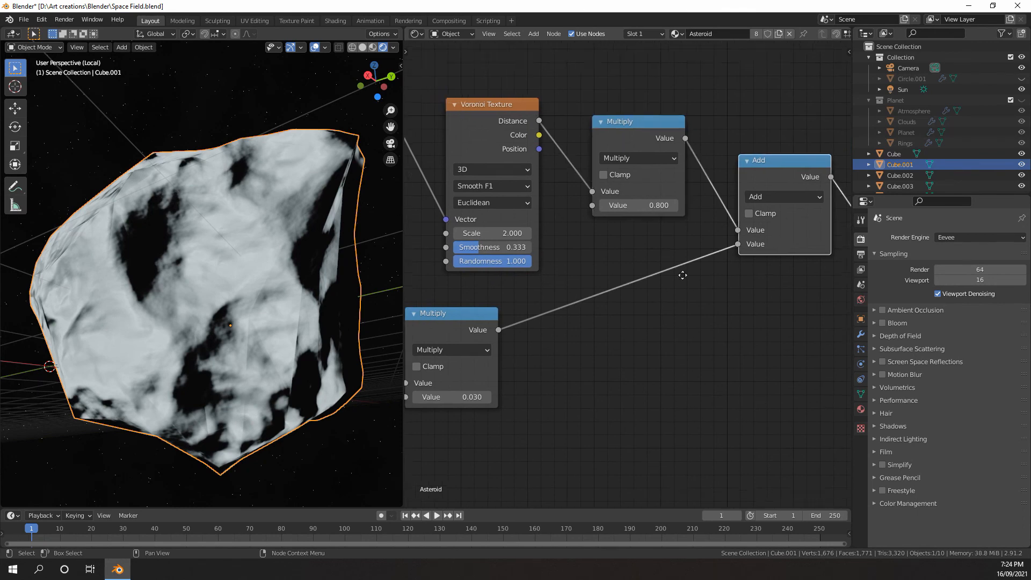
pyautogui.moveTo(450, 398); pyautogui.dragTo(538, 354, button='middle')
pyautogui.scroll(2, 538, 354)
pyautogui.click(538, 354)
pyautogui.write('0.05')
pyautogui.press('Return')
pyautogui.scroll(-3, 537, 354)
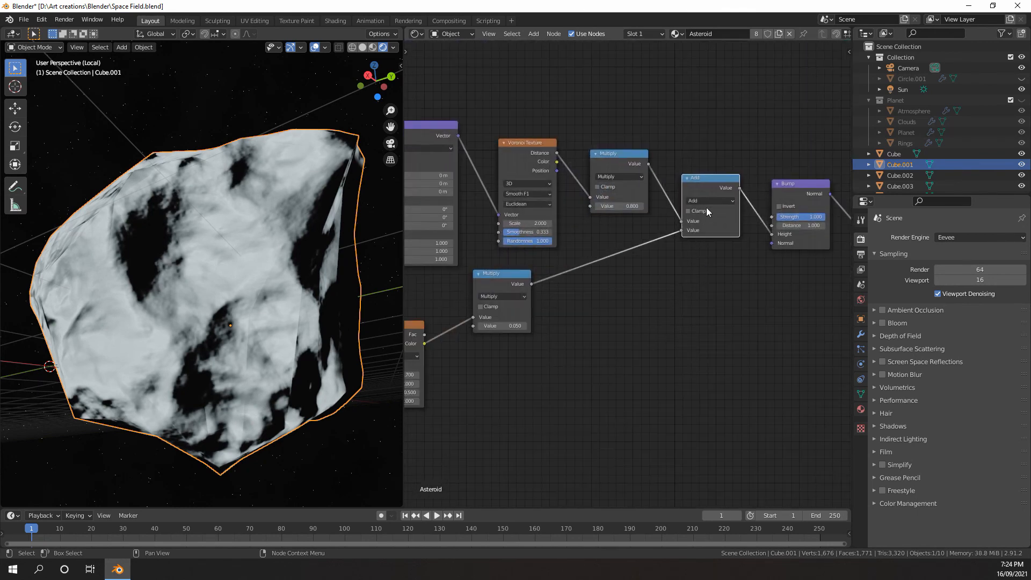
# Select the lower Noise Texture with its Multiply node and move both further from the Voronoi chain
pyautogui.moveTo(699, 205); pyautogui.dragTo(676, 217, button='middle')
pyautogui.scroll(-4, 676, 216)
pyautogui.moveTo(598, 294); pyautogui.dragTo(718, 247, button='middle')
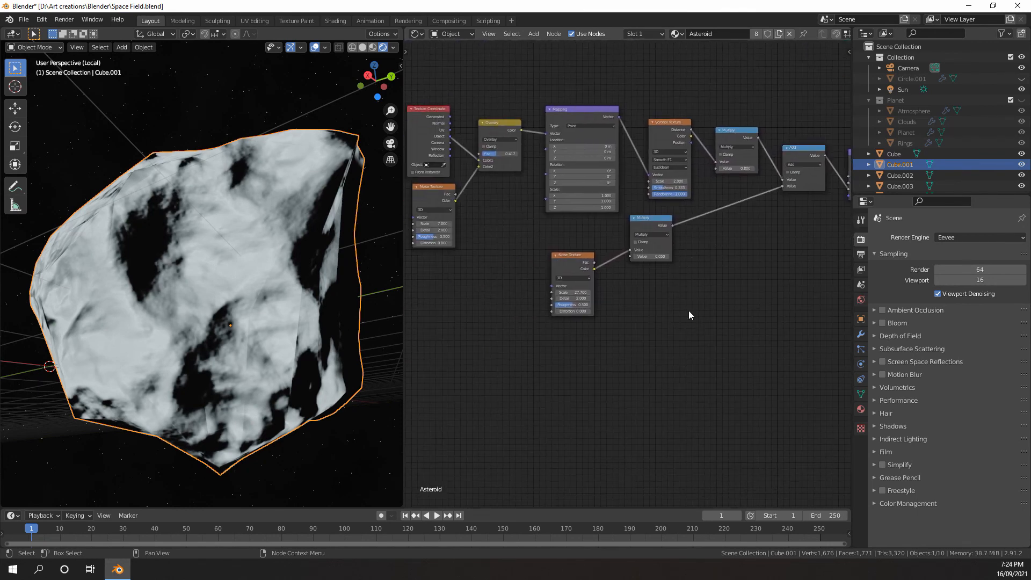
pyautogui.moveTo(698, 322); pyautogui.dragTo(561, 239)
pyautogui.moveTo(657, 223); pyautogui.dragTo(734, 250)
# Set the lower Noise Texture's Scale to 55.800 and Detail to 4.600, and inspect the rock's surface
pyautogui.scroll(3, 696, 314)
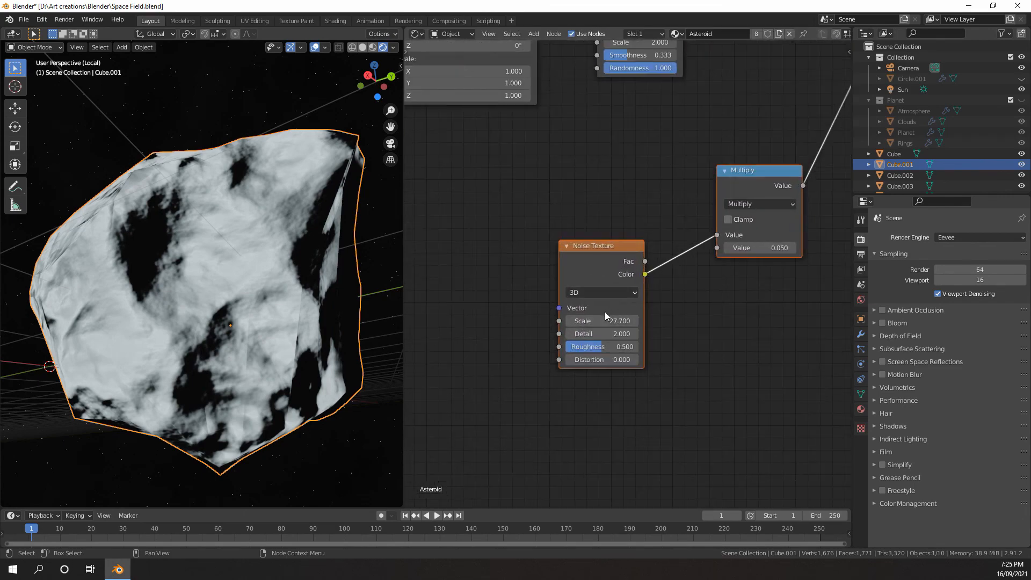
pyautogui.moveTo(607, 320); pyautogui.dragTo(702, 320)
pyautogui.moveTo(276, 285)
pyautogui.mouseDown(button='middle')
pyautogui.moveTo(263, 272)
pyautogui.moveTo(280, 290)
pyautogui.mouseUp(button='middle')
pyautogui.scroll(4, 264, 271)
pyautogui.scroll(-4, 264, 272)
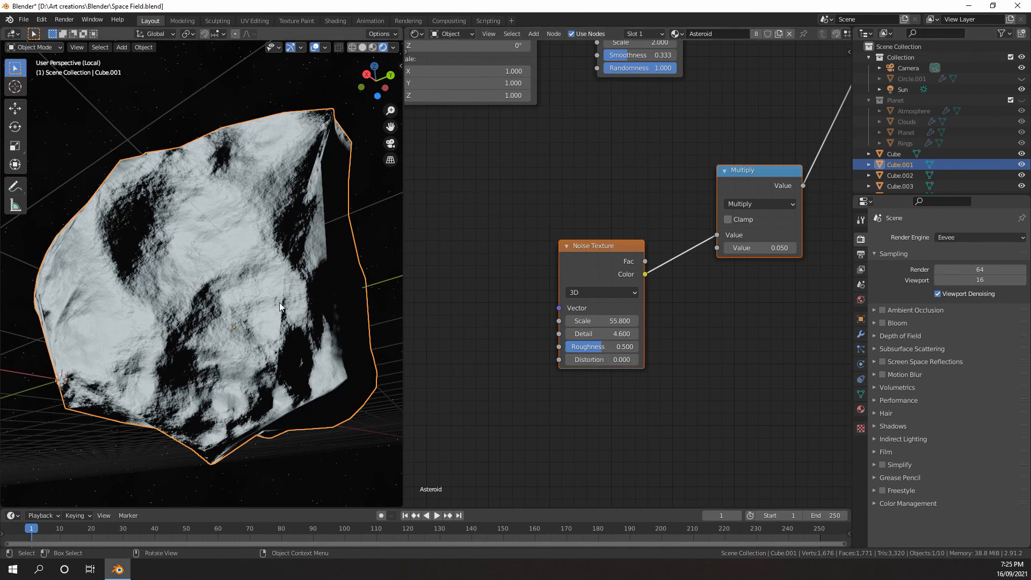
pyautogui.scroll(4, 240, 301)
pyautogui.scroll(-4, 238, 302)
pyautogui.moveTo(239, 301)
pyautogui.mouseDown(button='middle')
pyautogui.moveTo(231, 272)
pyautogui.moveTo(232, 297)
pyautogui.mouseUp(button='middle')
pyautogui.scroll(-4, 609, 275)
# Move the lower Noise Texture and its Multiply node together a little further below the Voronoi chain
pyautogui.moveTo(609, 275); pyautogui.dragTo(521, 315, button='middle')
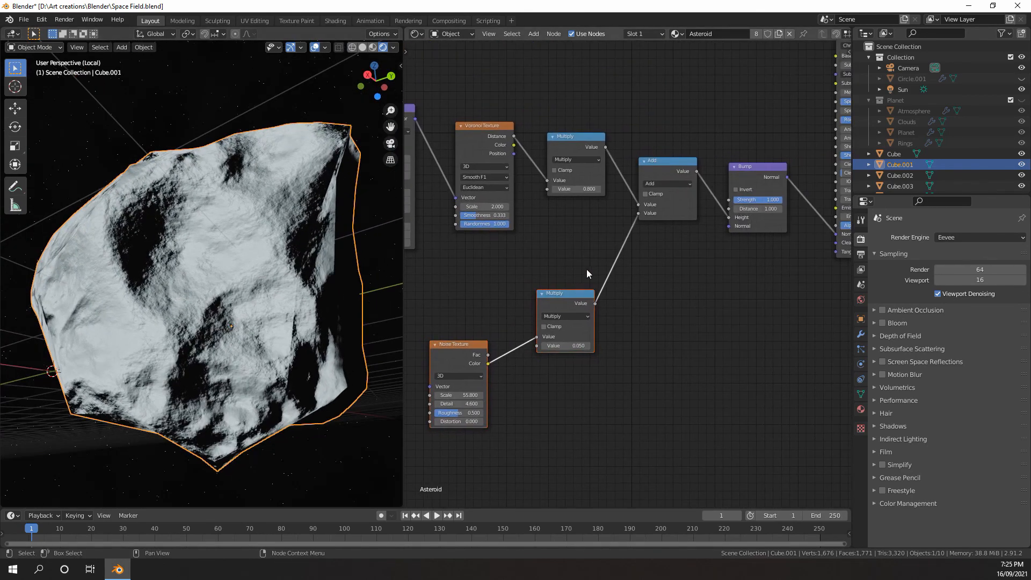
pyautogui.moveTo(586, 269); pyautogui.dragTo(456, 381)
pyautogui.moveTo(468, 345); pyautogui.dragTo(491, 373)
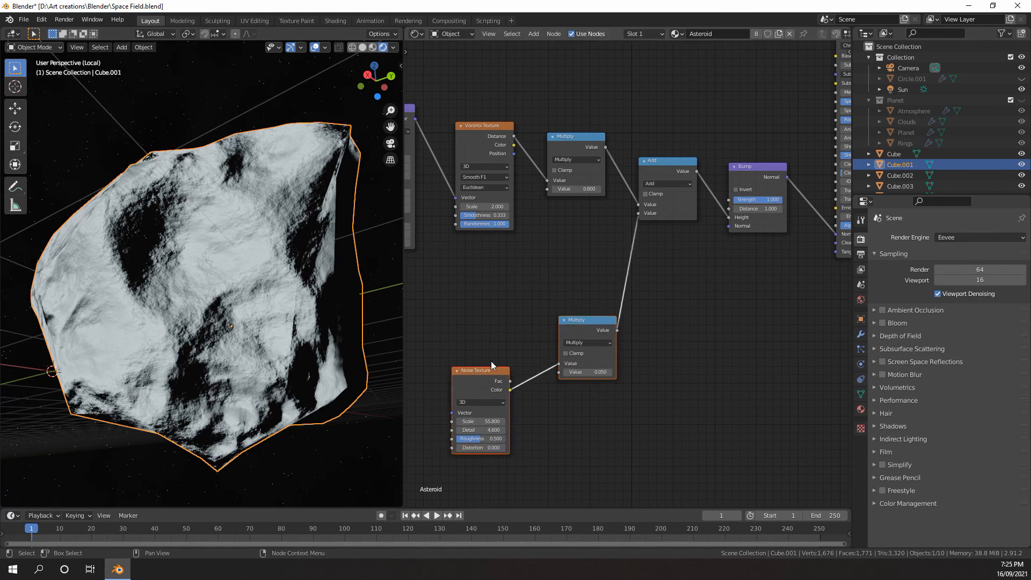
# Duplicate the Add node and insert the copy on the link between the upper Multiply node and the original Add node
pyautogui.click(657, 164)
pyautogui.hotkey('shift', 'd')
pyautogui.click(644, 144)
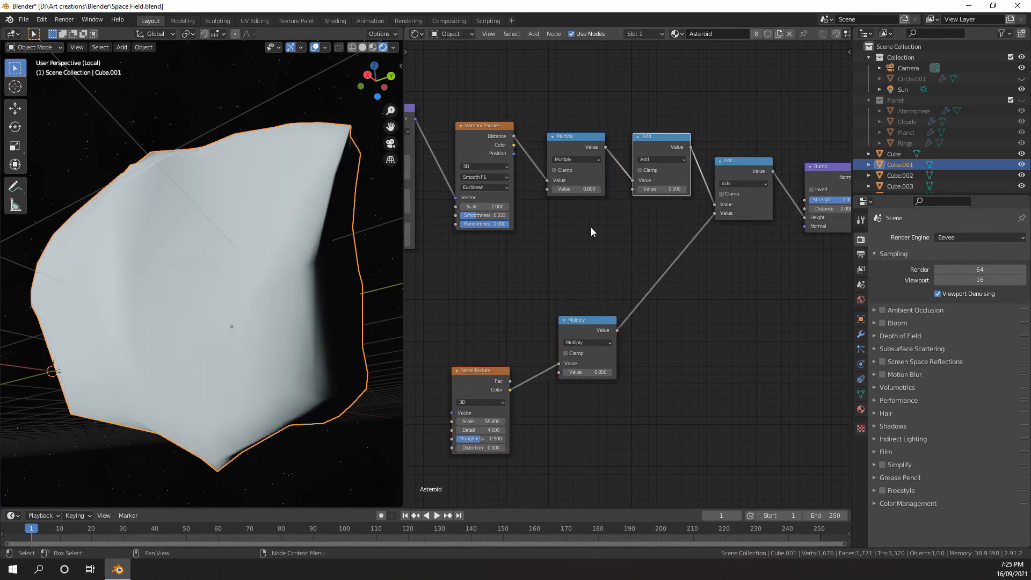
# Duplicate the lower Noise Texture and place the copy between it and the Mapping node
pyautogui.scroll(-2, 576, 225)
pyautogui.moveTo(583, 226); pyautogui.dragTo(695, 211, button='middle')
pyautogui.scroll(1, 582, 260)
pyautogui.scroll(1, 596, 280)
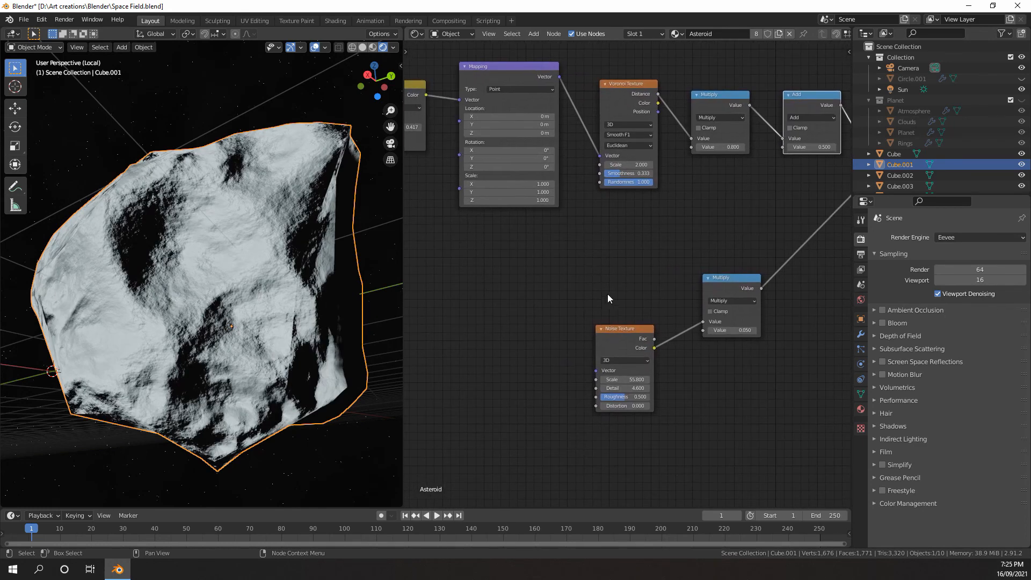
pyautogui.hotkey('shift', 'd')
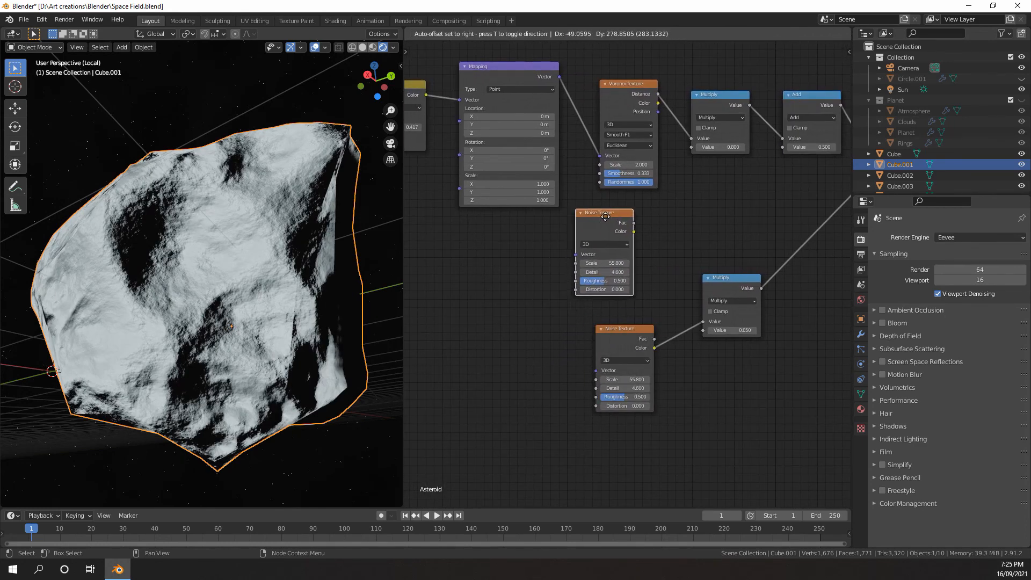
pyautogui.click(596, 220)
pyautogui.moveTo(596, 220); pyautogui.dragTo(576, 239, button='middle')
# Duplicate the Voronoi Texture beside the new Noise Texture and connect that noise's Color to the copy's Vector input
pyautogui.click(597, 119)
pyautogui.hotkey('shift', 'd')
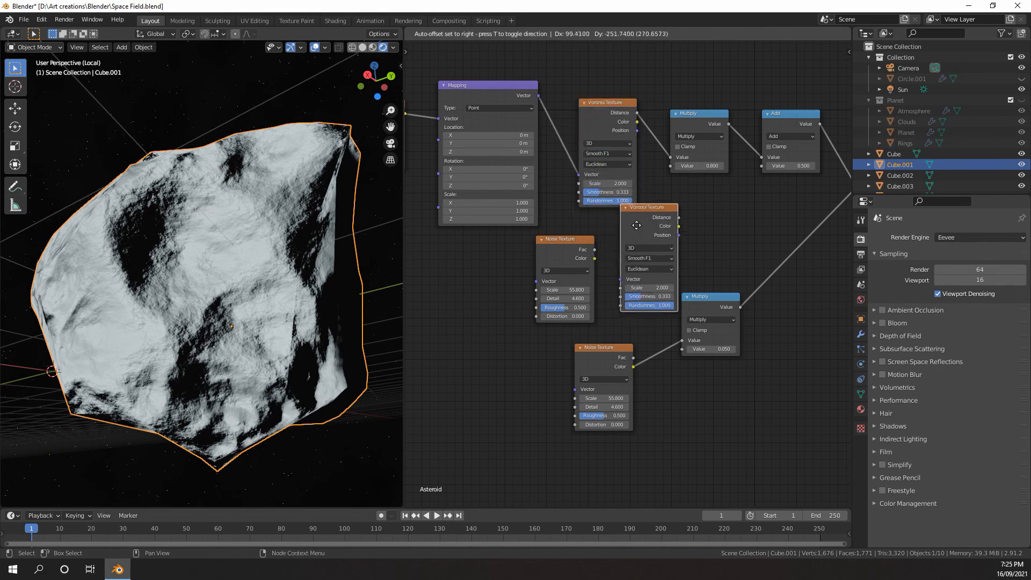
pyautogui.click(632, 231)
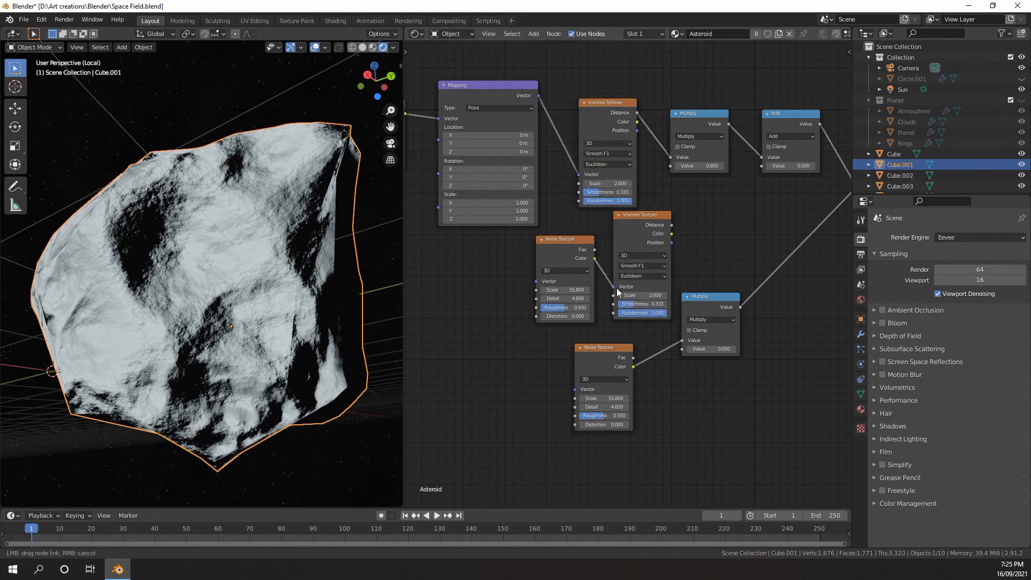
pyautogui.moveTo(617, 287); pyautogui.dragTo(616, 288)
# Connect the copied Voronoi Texture's Distance output directly to the Bump node's Height input
pyautogui.scroll(4, 628, 268)
pyautogui.moveTo(669, 252); pyautogui.dragTo(563, 258, button='middle')
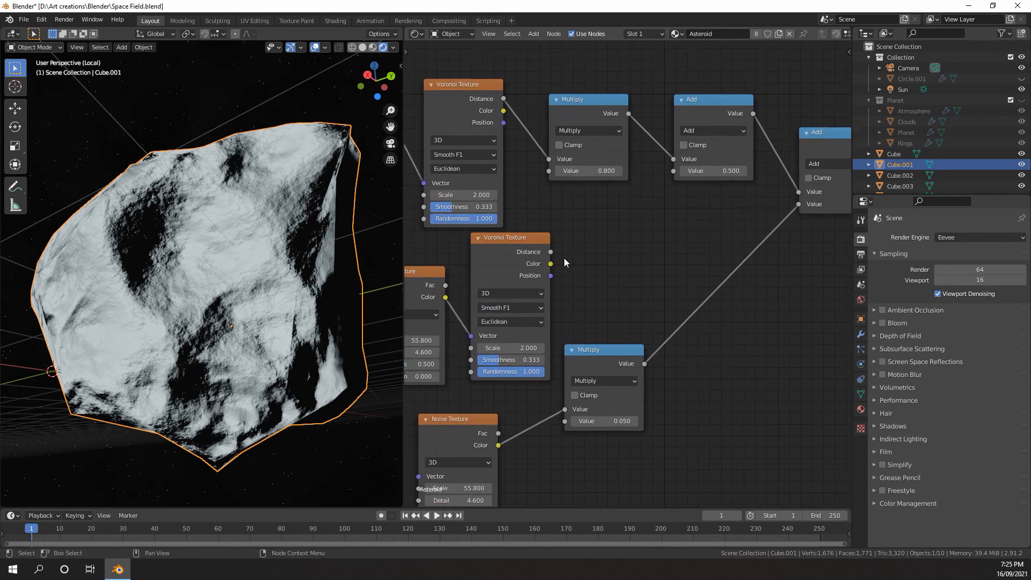
pyautogui.scroll(-9, 627, 205)
pyautogui.moveTo(628, 205); pyautogui.dragTo(550, 261, button='middle')
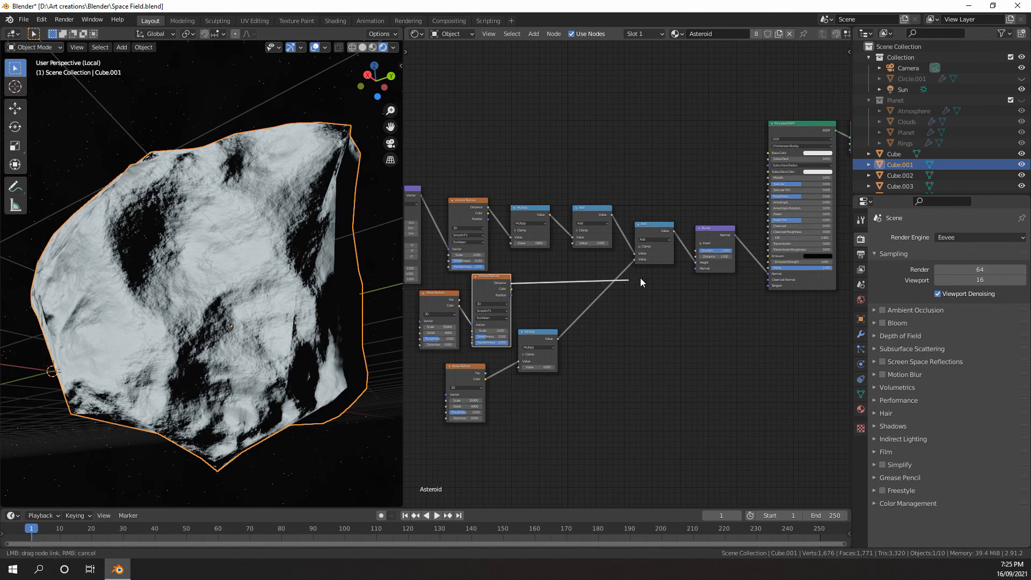
pyautogui.moveTo(698, 263); pyautogui.dragTo(697, 264)
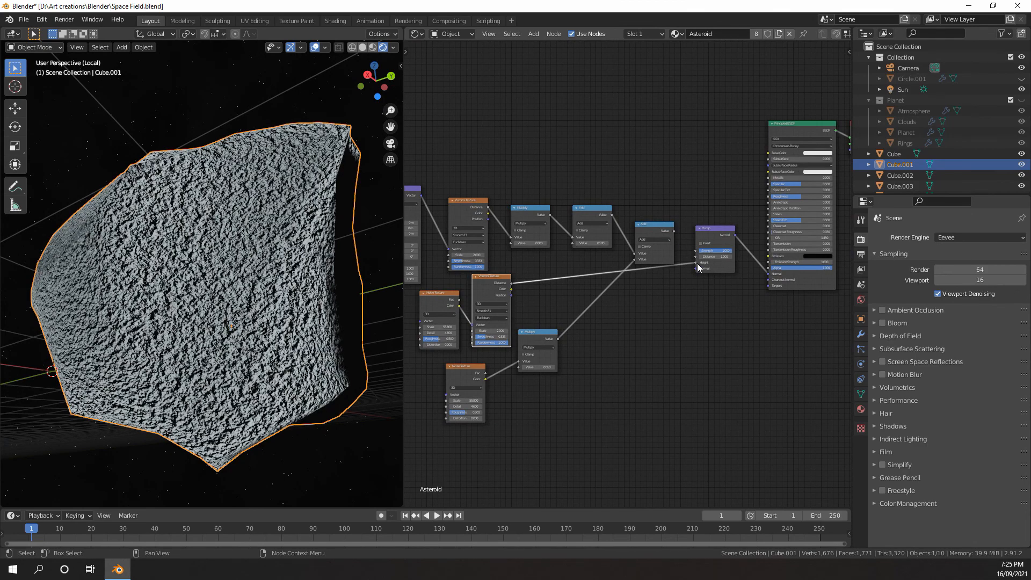
pyautogui.moveTo(697, 263); pyautogui.dragTo(746, 250, button='middle')
# Set the copied Voronoi Texture's Scale to 7.600 while viewing the rock surface up close
pyautogui.scroll(3, 667, 363)
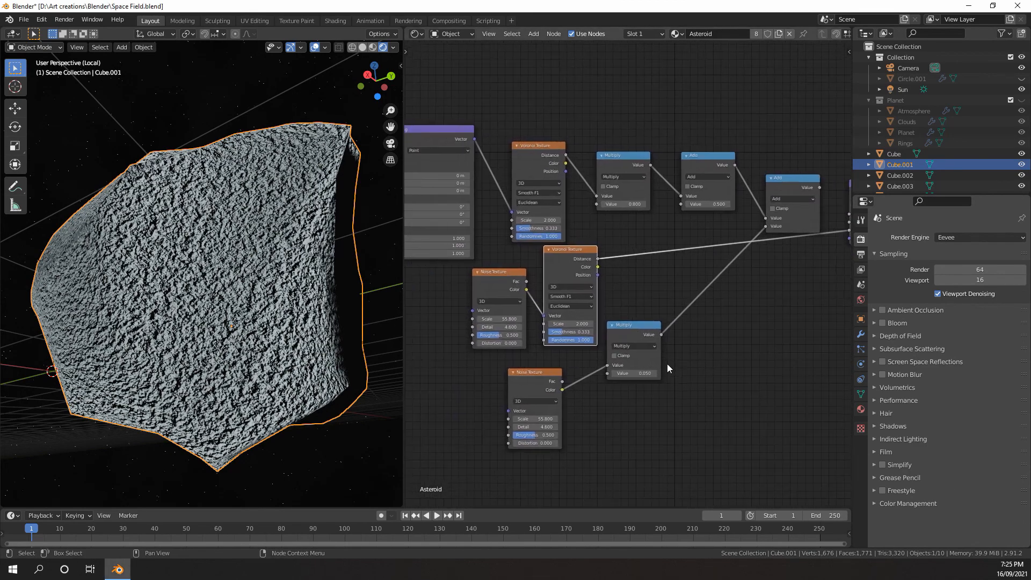
pyautogui.scroll(3, 265, 314)
pyautogui.scroll(1, 504, 248)
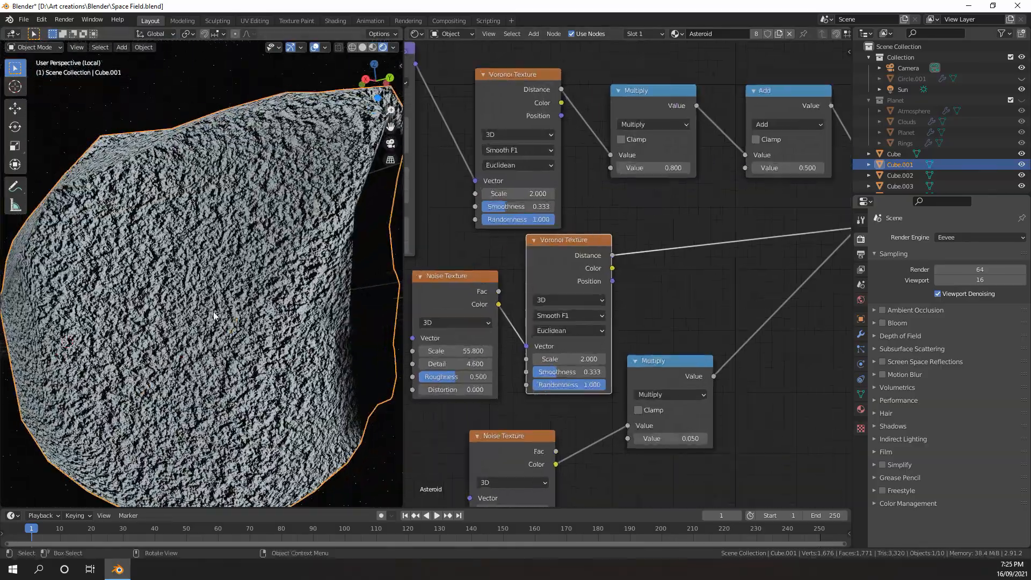
pyautogui.scroll(2, 239, 325)
pyautogui.moveTo(251, 328); pyautogui.dragTo(323, 327, button='middle')
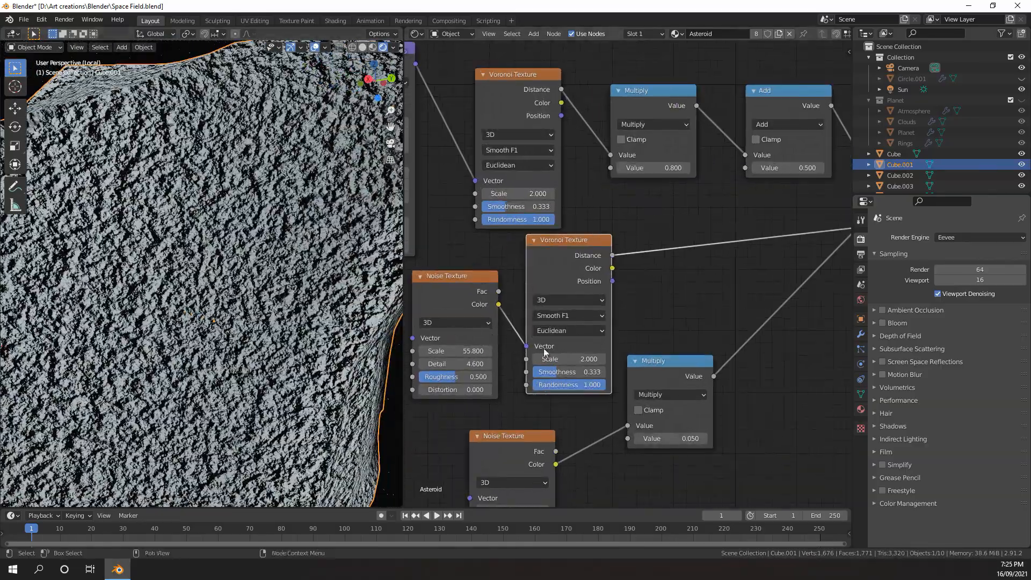
pyautogui.moveTo(569, 359); pyautogui.dragTo(600, 359)
pyautogui.scroll(1, 324, 322)
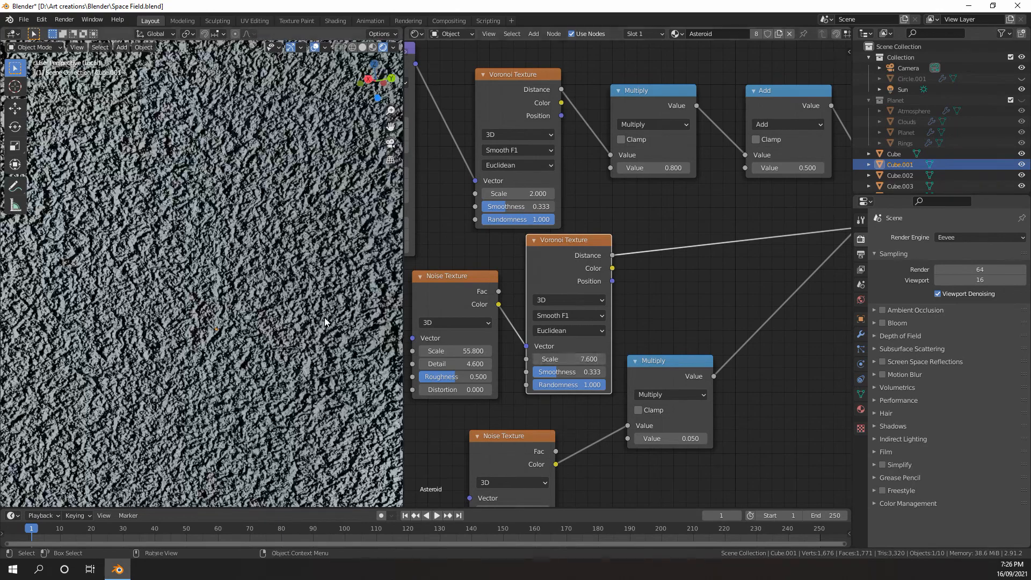
pyautogui.scroll(-2, 594, 333)
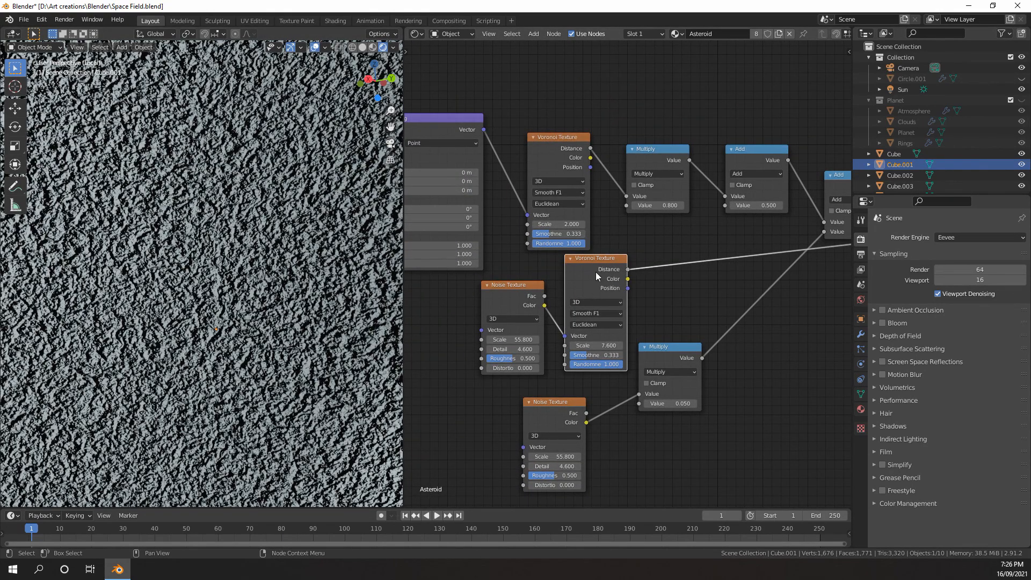
# Reduce the Scale of the Noise Texture feeding the copied Voronoi Texture to 21.500
pyautogui.moveTo(664, 285); pyautogui.dragTo(640, 288, button='middle')
pyautogui.scroll(-1, 641, 289)
pyautogui.scroll(-4, 645, 288)
pyautogui.moveTo(817, 263); pyautogui.dragTo(672, 289, button='middle')
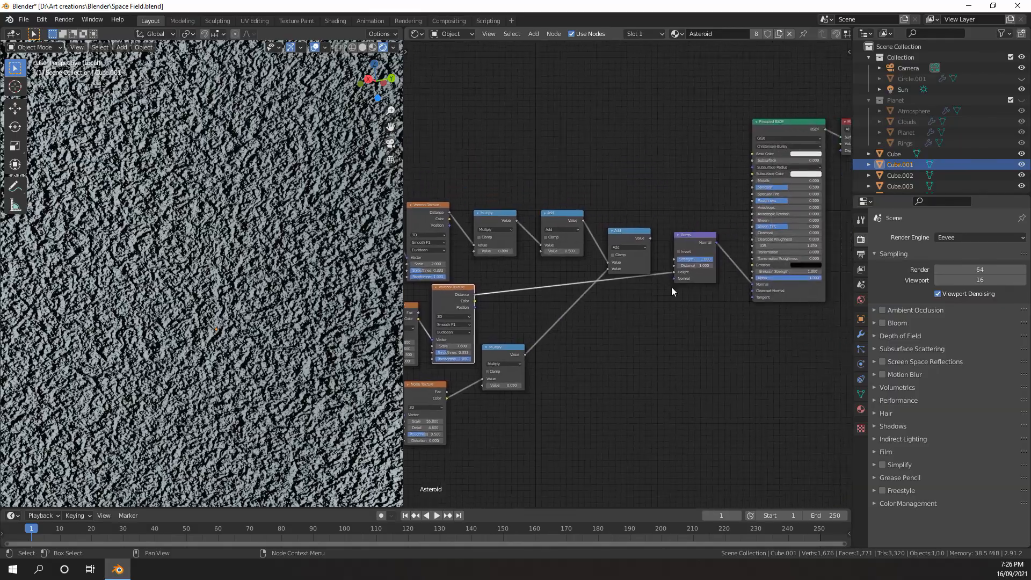
pyautogui.moveTo(485, 317); pyautogui.dragTo(614, 311, button='middle')
pyautogui.scroll(3, 614, 311)
pyautogui.moveTo(513, 340); pyautogui.dragTo(539, 330, button='middle')
pyautogui.scroll(3, 540, 330)
pyautogui.moveTo(526, 330); pyautogui.dragTo(499, 331)
pyautogui.scroll(-6, 281, 308)
pyautogui.moveTo(268, 310); pyautogui.dragTo(263, 320, button='middle')
pyautogui.scroll(3, 264, 321)
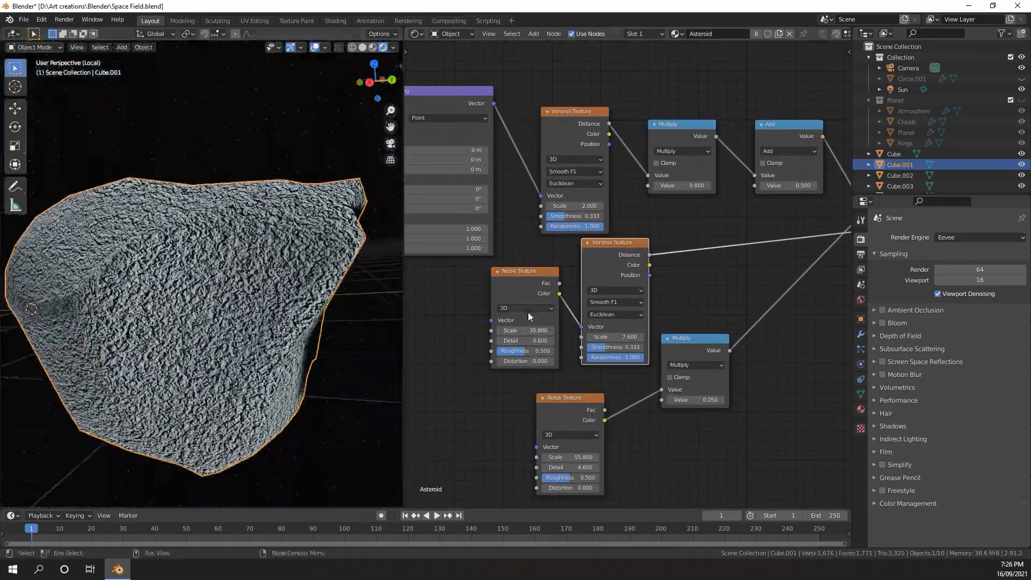
pyautogui.moveTo(525, 331); pyautogui.dragTo(514, 330)
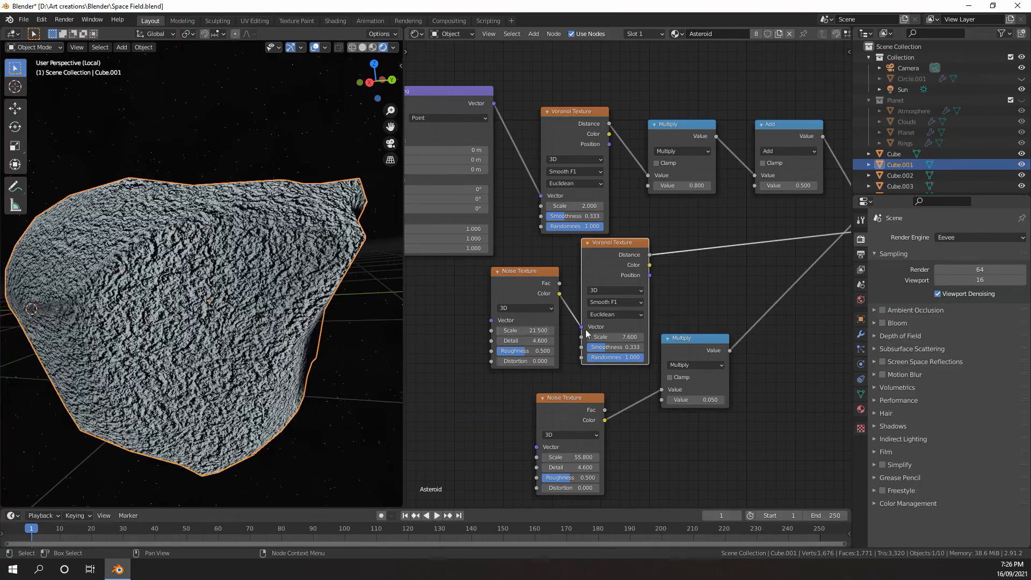
# Lower the copied Voronoi Texture's Scale to 1.900 and the Scale of the Noise Texture feeding it to 12.200
pyautogui.moveTo(626, 336)
pyautogui.mouseDown()
pyautogui.moveTo(582, 336)
pyautogui.moveTo(612, 336)
pyautogui.mouseUp()
pyautogui.moveTo(525, 330); pyautogui.dragTo(508, 330)
pyautogui.scroll(-4, 280, 316)
pyautogui.moveTo(279, 317)
pyautogui.mouseDown(button='middle')
pyautogui.moveTo(221, 295)
pyautogui.moveTo(273, 317)
pyautogui.mouseUp(button='middle')
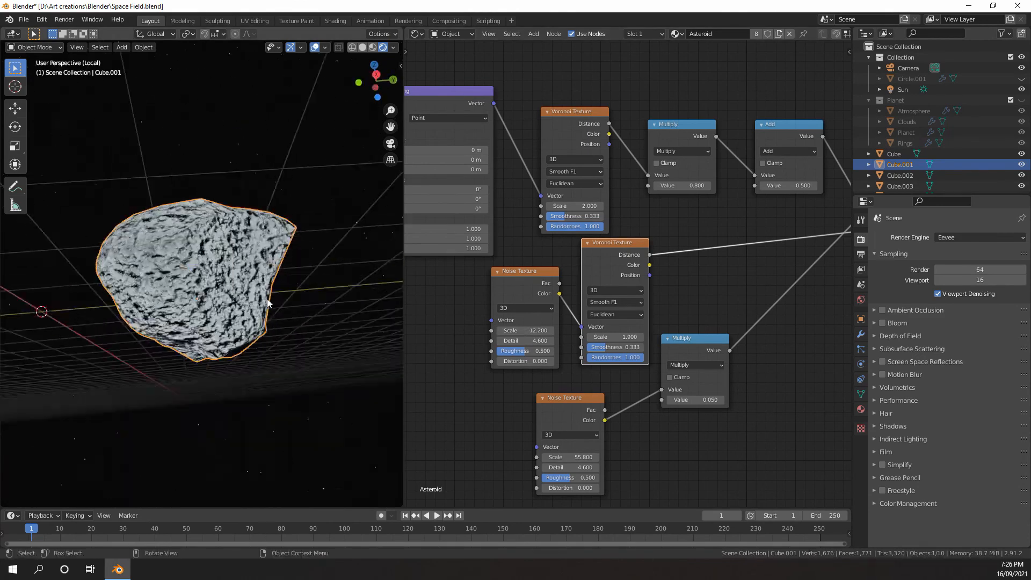
pyautogui.scroll(3, 272, 318)
# Test the 0.050 Multiply node's output in the Bump node's Height input, and reconnect the last Add node's Value there
pyautogui.moveTo(740, 342); pyautogui.dragTo(489, 376, button='middle')
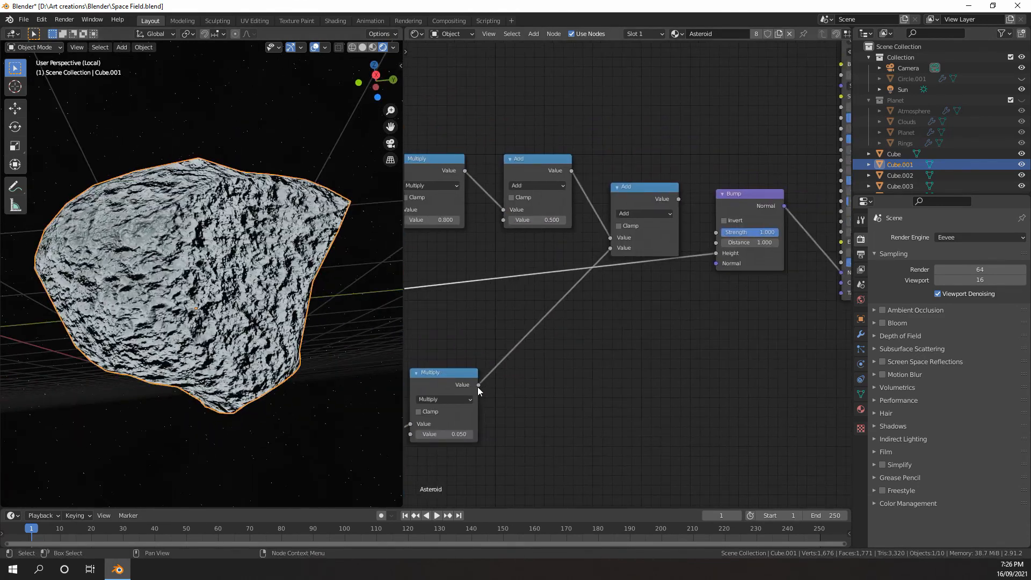
pyautogui.moveTo(478, 385); pyautogui.dragTo(719, 254)
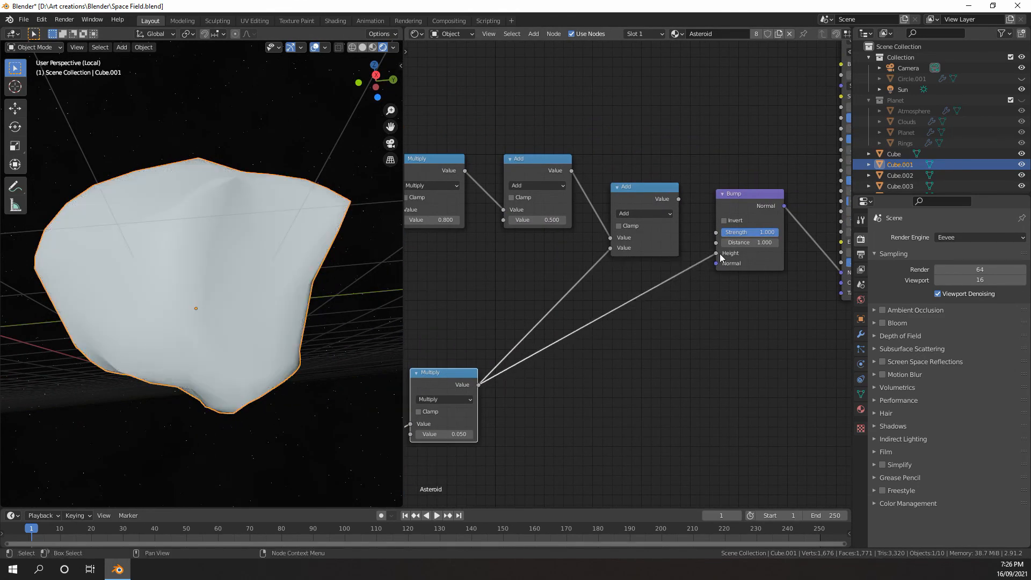
pyautogui.moveTo(273, 300); pyautogui.dragTo(280, 272, button='middle')
pyautogui.moveTo(680, 199); pyautogui.dragTo(715, 253)
pyautogui.scroll(-3, 650, 275)
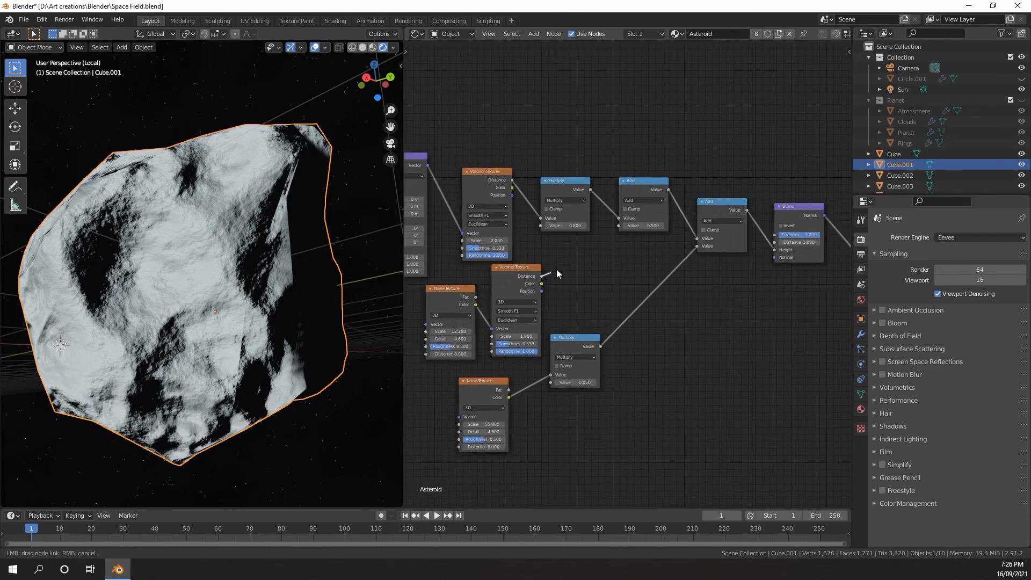
# Connect the copied Voronoi Texture's Distance to the first Add node's second Value, inserting a duplicate of the 0.800 Multiply node between them
pyautogui.moveTo(620, 225); pyautogui.dragTo(620, 224)
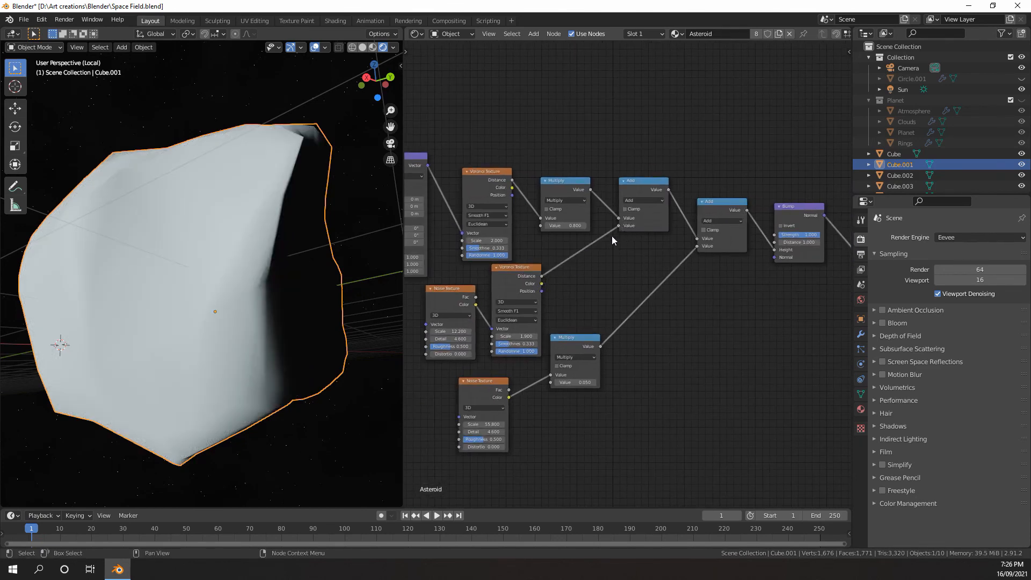
pyautogui.click(559, 185)
pyautogui.hotkey('shift', 'd')
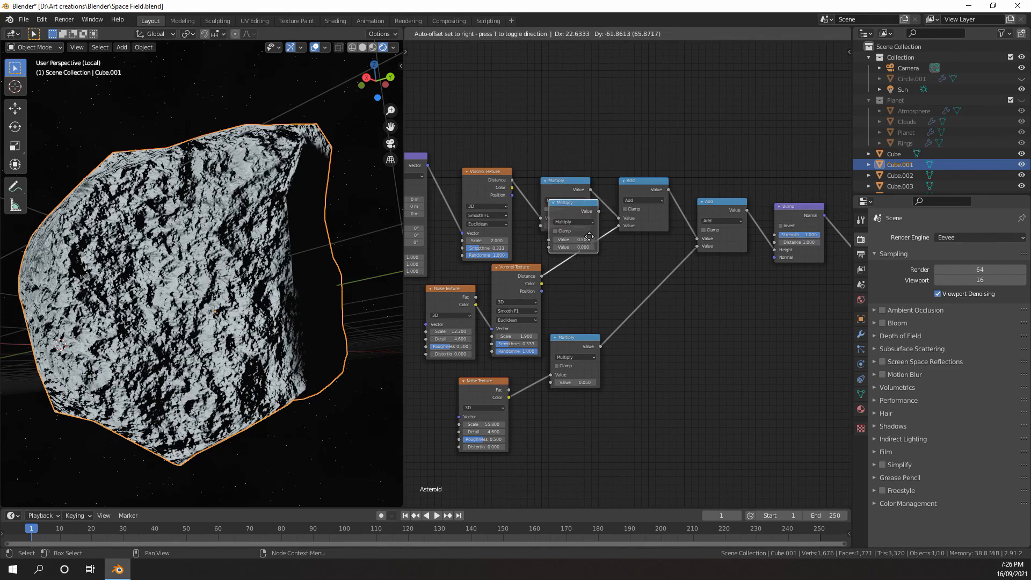
pyautogui.click(597, 271)
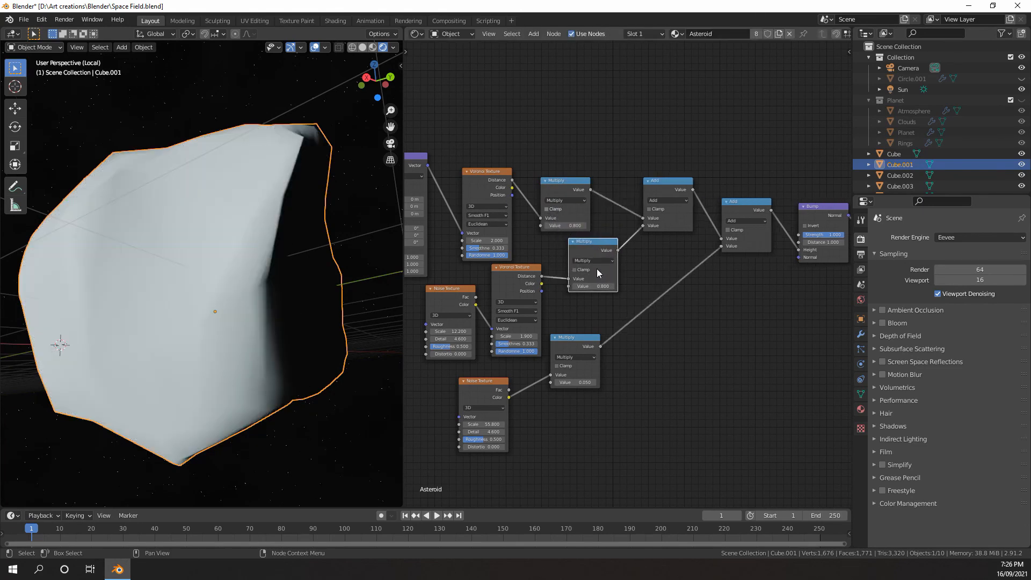
# Set the multiplier value of the copied Voronoi Texture's Multiply node to 0.100
pyautogui.scroll(4, 596, 280)
pyautogui.doubleClick(573, 293)
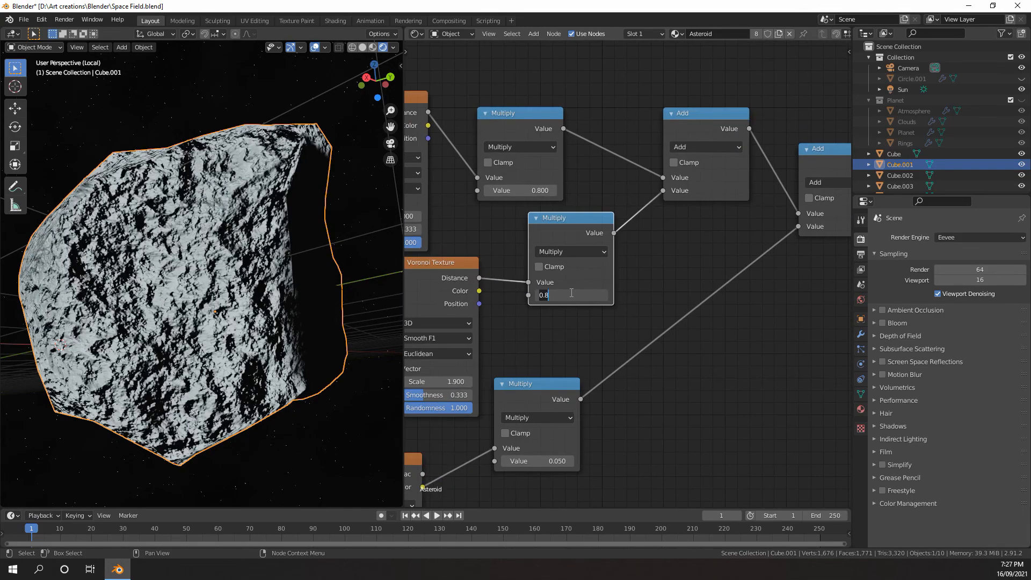
pyautogui.write('0.1')
pyautogui.press('Return')
# Compare the rock surface with and without the copied Voronoi layer by repeatedly muting and unmuting the first Add node
pyautogui.click(709, 191)
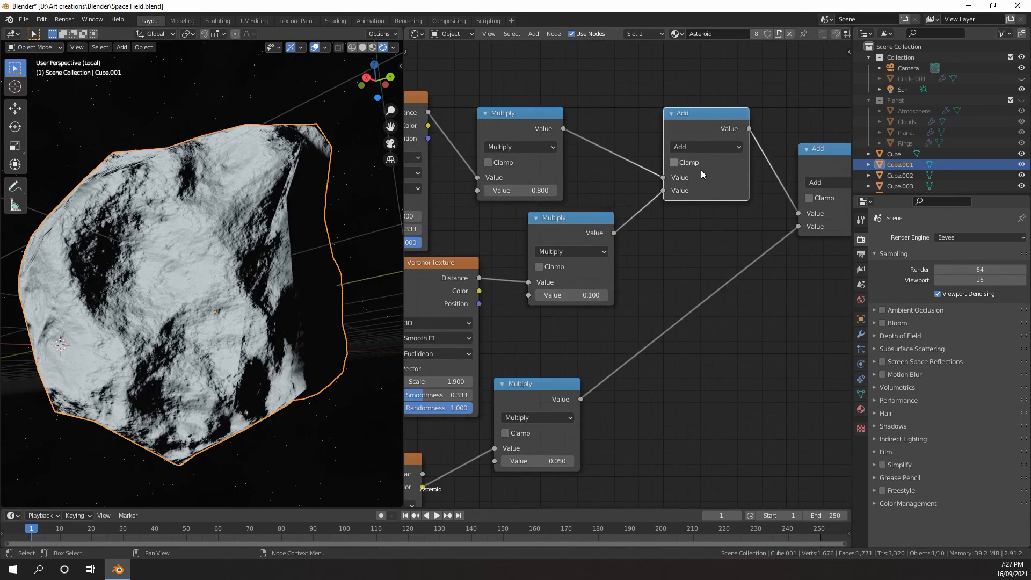
pyautogui.press('m')
pyautogui.press('m')
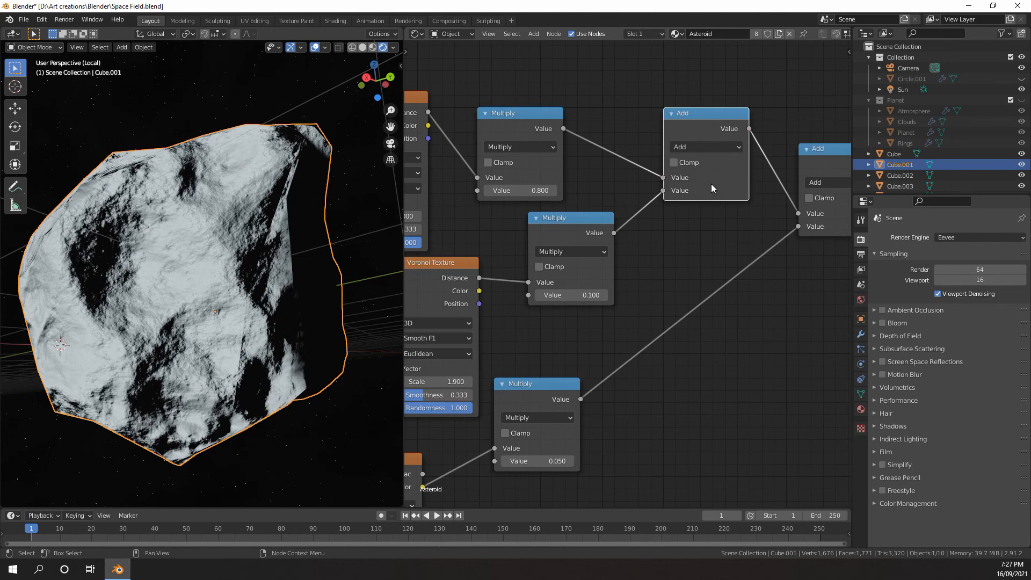
pyautogui.press('m')
pyautogui.press('m')
pyautogui.scroll(1, 352, 259)
pyautogui.press('m')
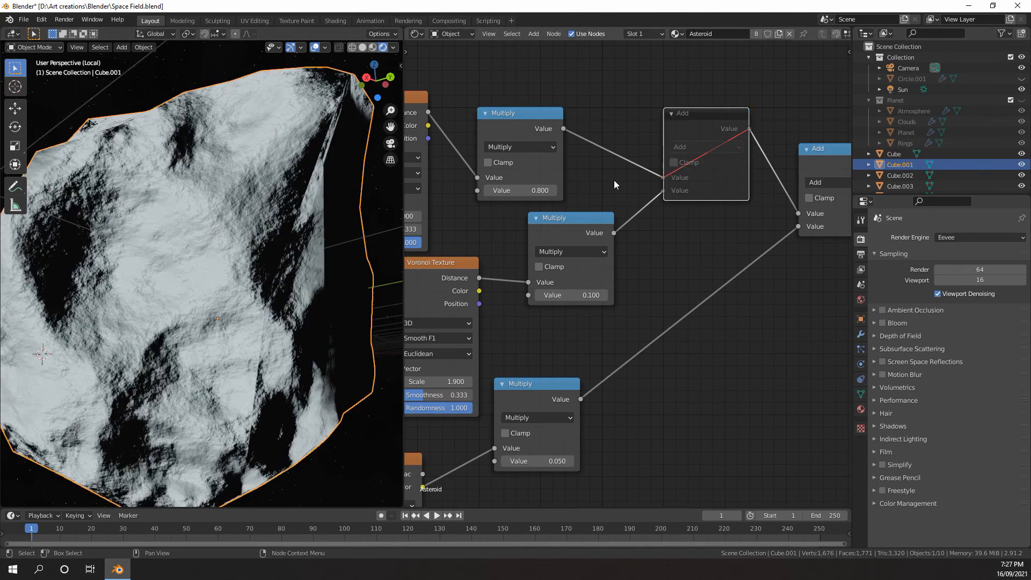
pyautogui.press('m')
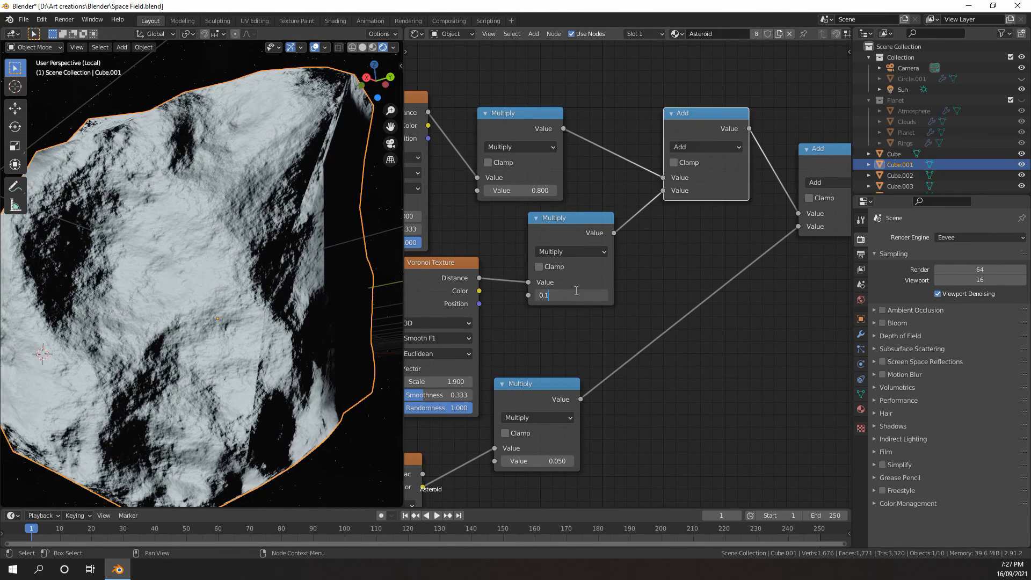
# Set the multiplier value of the copied Voronoi Texture's Multiply node to 0.140
pyautogui.press('Return')
pyautogui.moveTo(656, 263); pyautogui.dragTo(553, 260, button='middle')
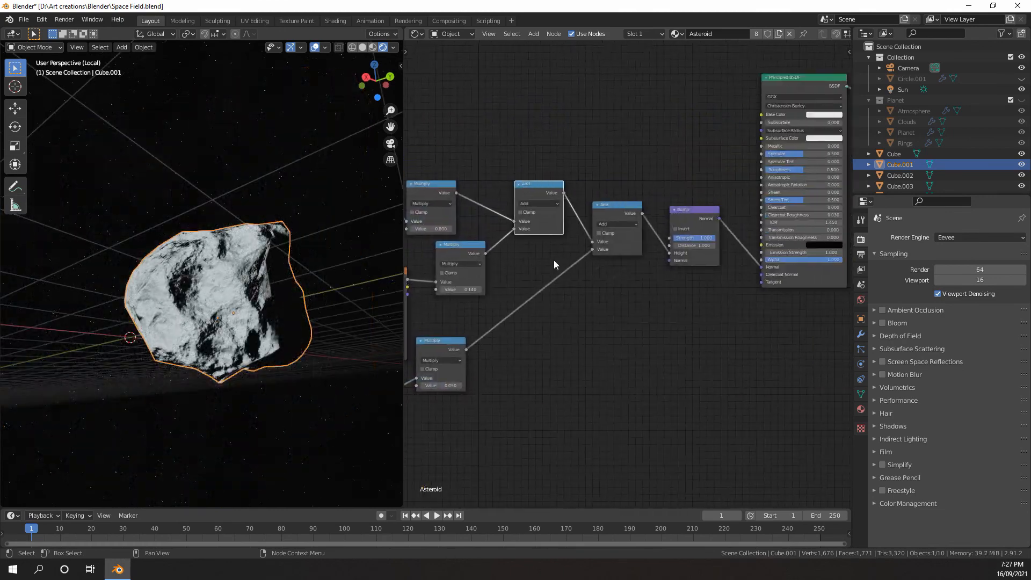
pyautogui.scroll(1, 553, 260)
pyautogui.scroll(3, 199, 303)
pyautogui.scroll(-2, 192, 278)
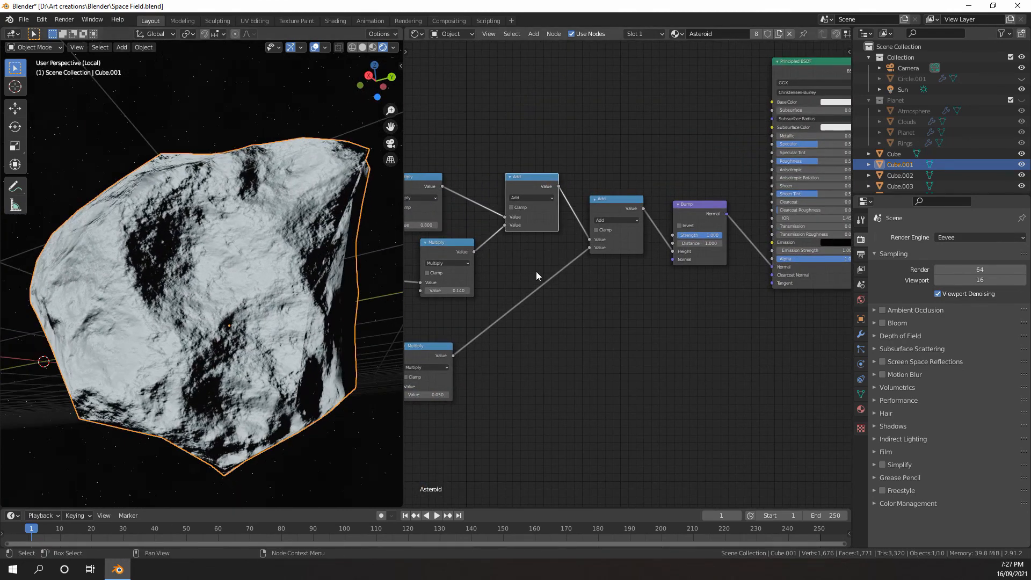
# Disconnect the Bump node from the Principled BSDF's Normal input to compare the rock without bump, and reconnect it
pyautogui.scroll(-1, 536, 271)
pyautogui.scroll(3, 564, 271)
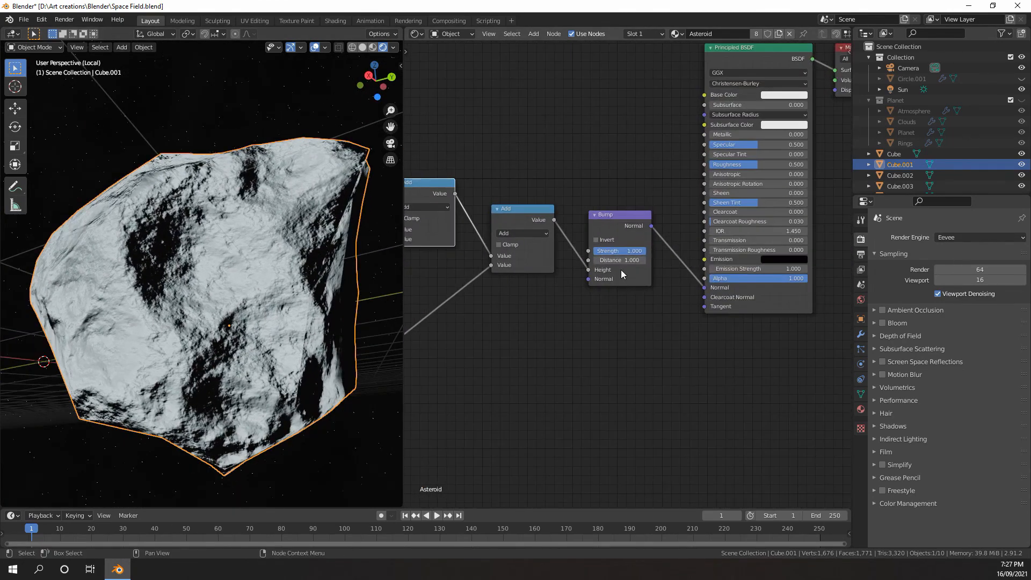
pyautogui.moveTo(694, 278); pyautogui.dragTo(685, 272)
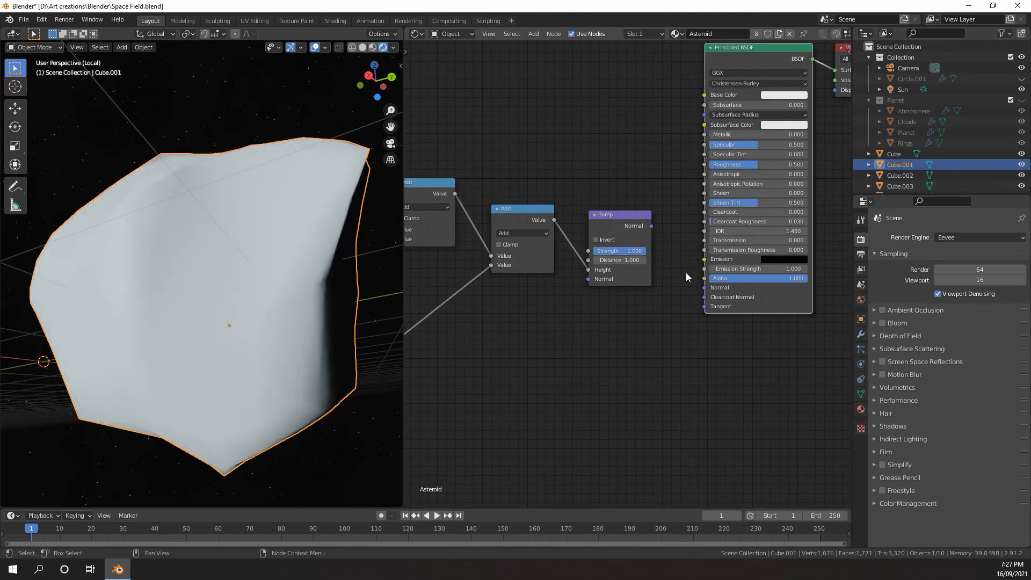
pyautogui.scroll(-4, 285, 306)
pyautogui.moveTo(285, 307); pyautogui.dragTo(181, 358, button='middle')
pyautogui.moveTo(651, 226); pyautogui.dragTo(705, 287)
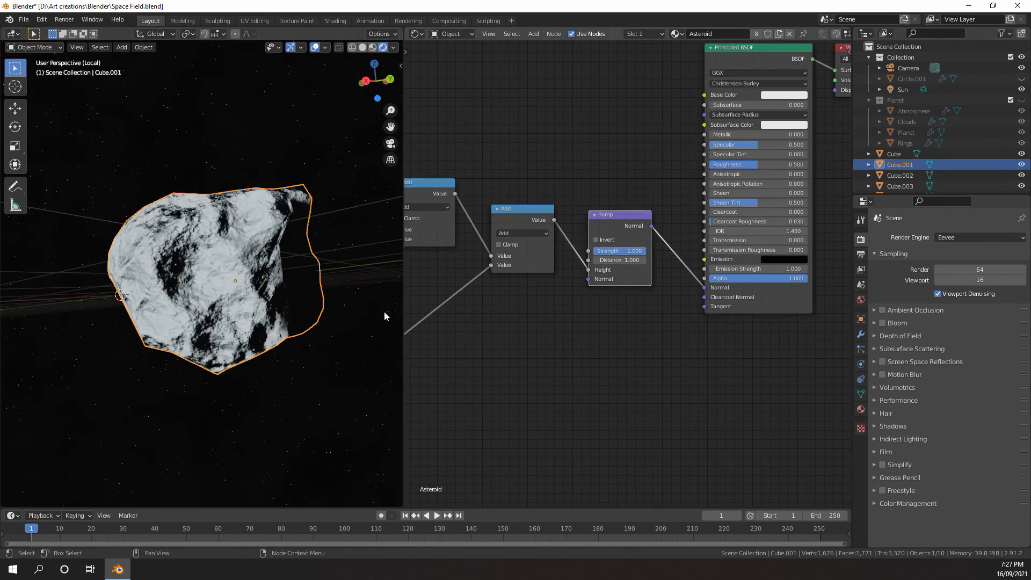
pyautogui.moveTo(247, 309); pyautogui.dragTo(261, 292, button='middle')
pyautogui.scroll(3, 186, 250)
pyautogui.scroll(-3, 185, 250)
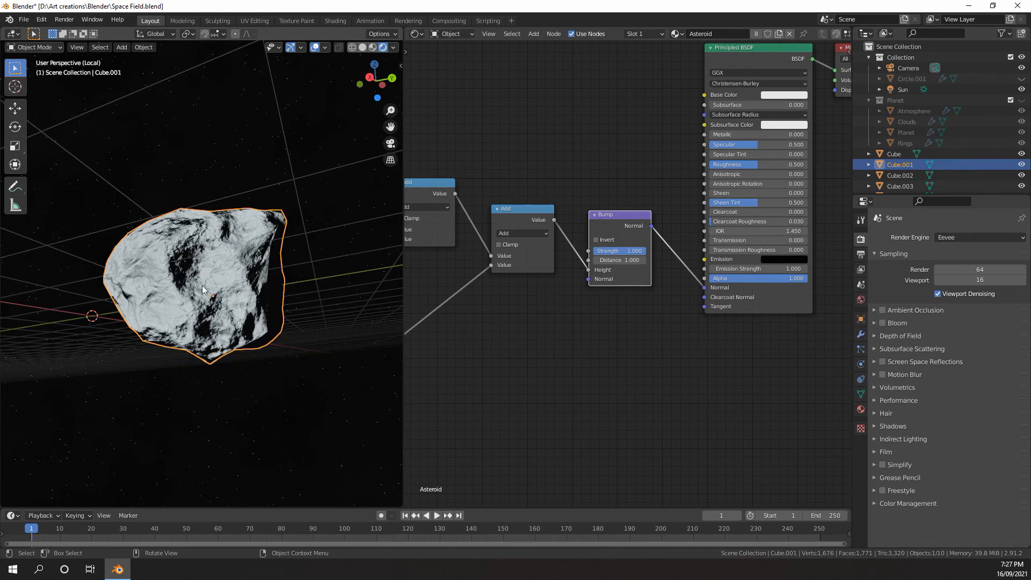
# Examine the rock's layered bump detail from several angles and distances
pyautogui.moveTo(178, 278); pyautogui.dragTo(320, 256, button='middle')
pyautogui.scroll(-2, 616, 251)
pyautogui.scroll(3, 616, 251)
pyautogui.scroll(-6, 585, 261)
pyautogui.moveTo(616, 251); pyautogui.dragTo(611, 226, button='middle')
pyautogui.scroll(4, 616, 236)
pyautogui.scroll(-1, 607, 237)
pyautogui.moveTo(259, 249); pyautogui.dragTo(226, 303, button='middle')
pyautogui.scroll(3, 226, 303)
pyautogui.moveTo(602, 234); pyautogui.dragTo(679, 264, button='middle')
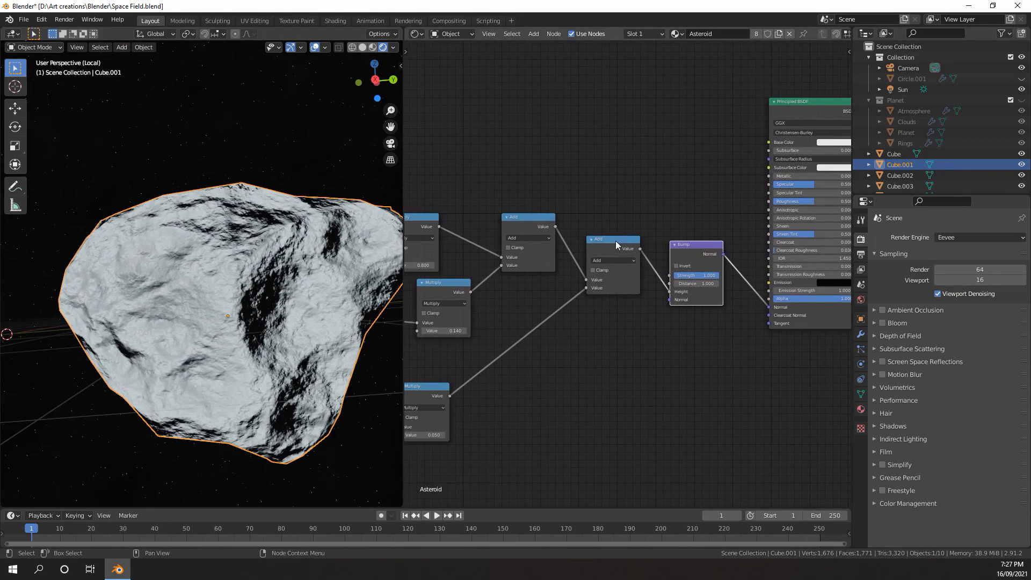
pyautogui.moveTo(212, 272); pyautogui.dragTo(284, 223, button='middle')
pyautogui.scroll(-5, 223, 288)
pyautogui.scroll(4, 437, 305)
pyautogui.scroll(-3, 438, 308)
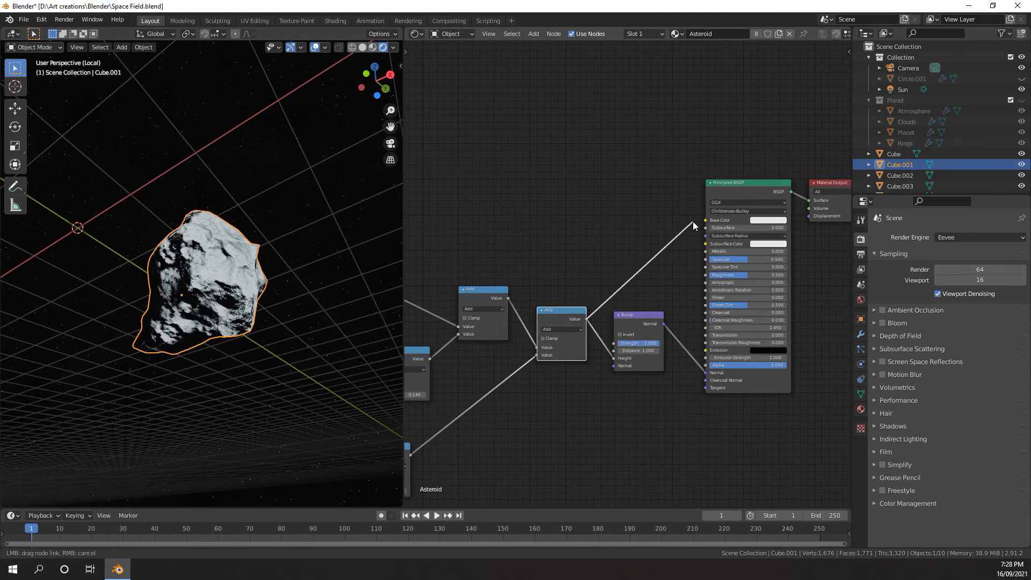
# Connect the final Add node's Value output to the Principled BSDF's Base Color and switch the viewport to solid shading
pyautogui.moveTo(709, 219); pyautogui.dragTo(709, 220)
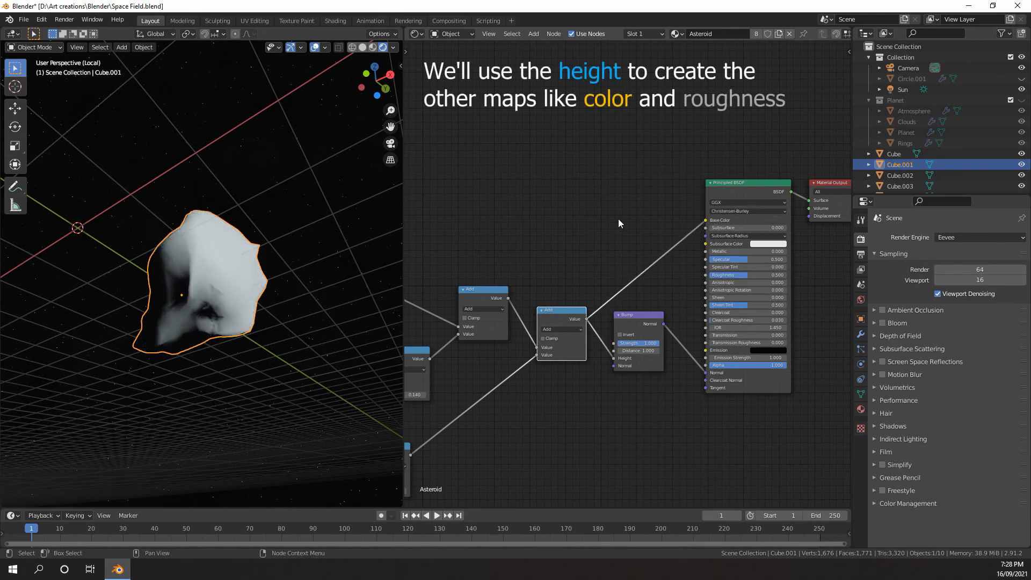
pyautogui.scroll(1, 617, 218)
pyautogui.press('z')
pyautogui.click(328, 250)
# Insert a ColorRamp node on the link between the final Add node and Base Color
pyautogui.hotkey('shift', 'a')
pyautogui.moveTo(557, 221)
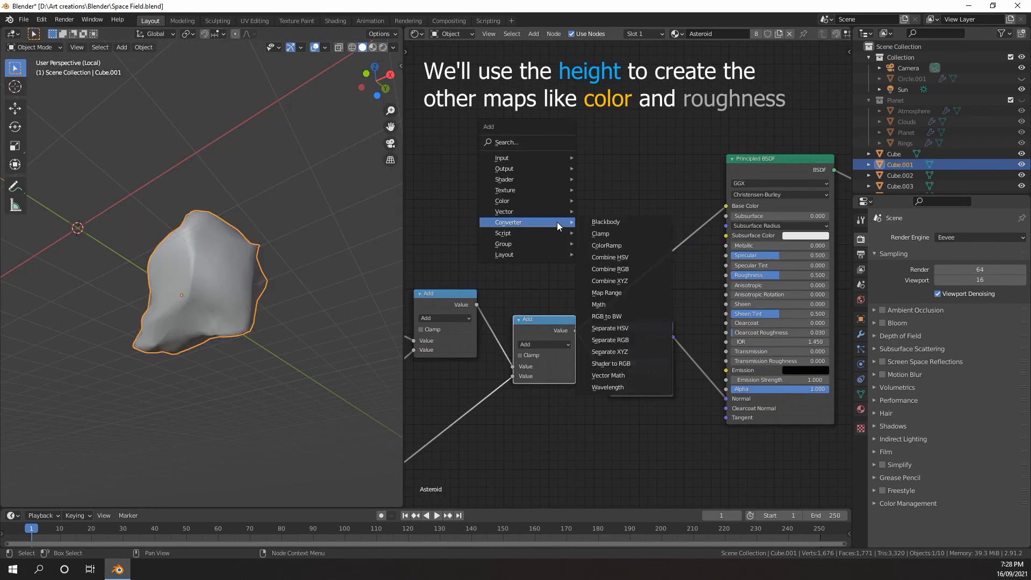
pyautogui.click(607, 247)
pyautogui.click(597, 190)
pyautogui.scroll(2, 582, 247)
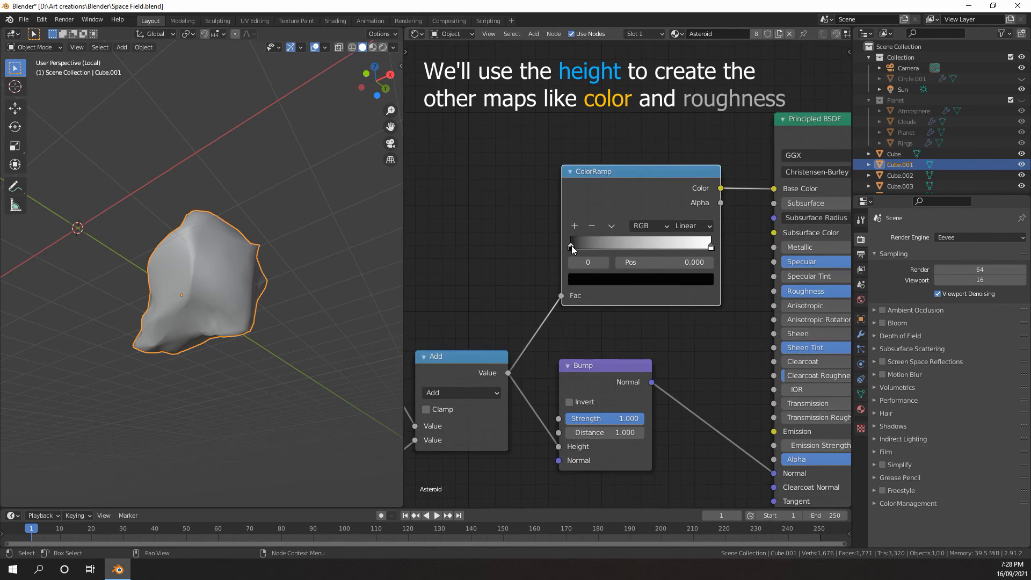
# Set the ColorRamp's first stop to a grey-brown with hue 0.094, saturation 0.116 and value 0.483
pyautogui.click(598, 278)
pyautogui.click(681, 139)
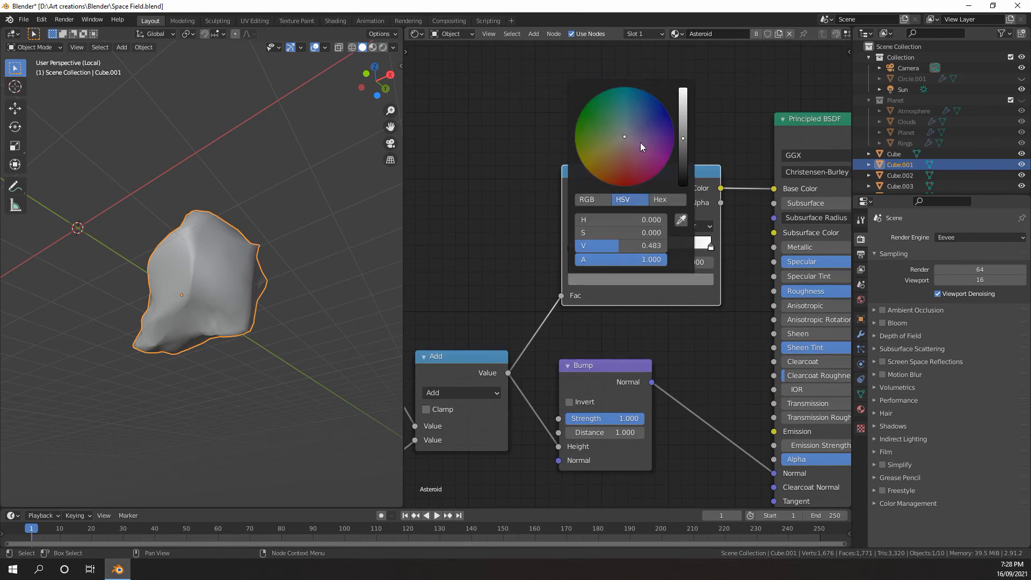
pyautogui.click(621, 138)
pyautogui.click(622, 141)
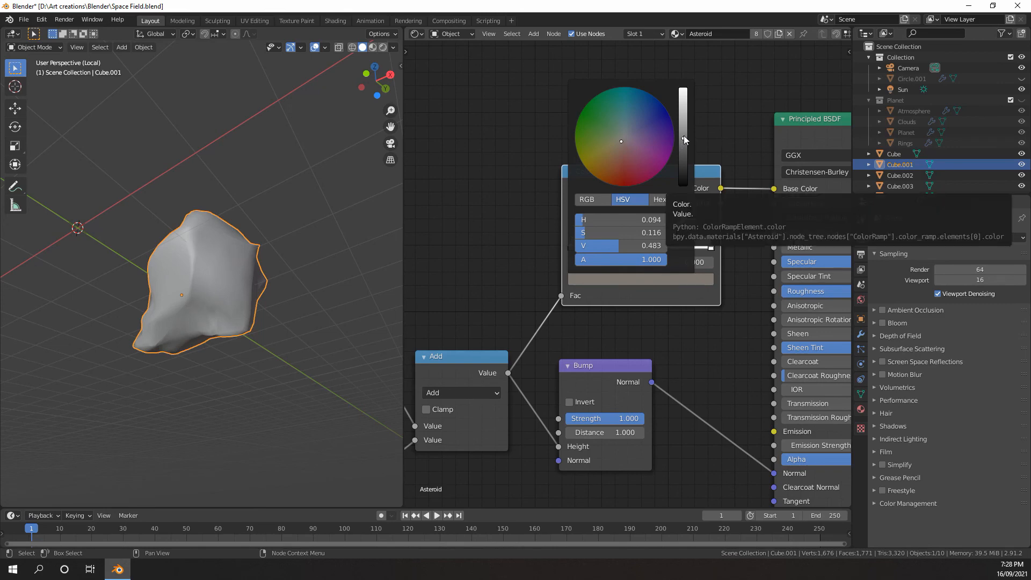
# Set the ColorRamp's last stop to a muted, darkened reddish pink
pyautogui.click(710, 245)
pyautogui.click(681, 281)
pyautogui.click(626, 147)
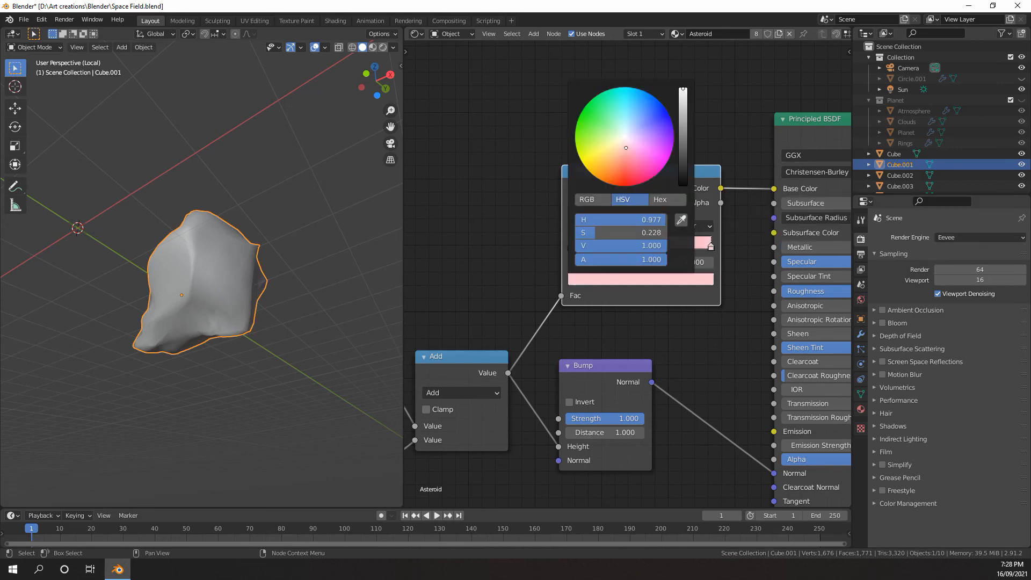
pyautogui.moveTo(683, 139); pyautogui.dragTo(684, 111)
# Add a light pink middle stop at position 0.500 to the ColorRamp and check the rock in rendered shading
pyautogui.click(575, 225)
pyautogui.click(681, 280)
pyautogui.press('z')
pyautogui.click(261, 231)
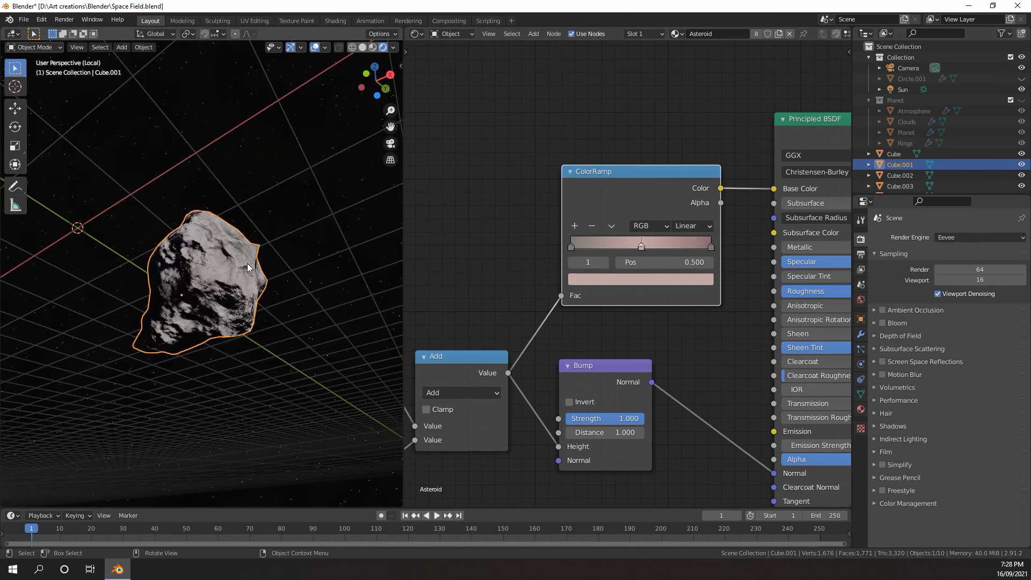
pyautogui.scroll(2, 247, 263)
pyautogui.moveTo(247, 263)
pyautogui.mouseDown(button='middle')
pyautogui.moveTo(183, 291)
pyautogui.moveTo(237, 342)
pyautogui.moveTo(250, 310)
pyautogui.moveTo(268, 307)
pyautogui.mouseUp(button='middle')
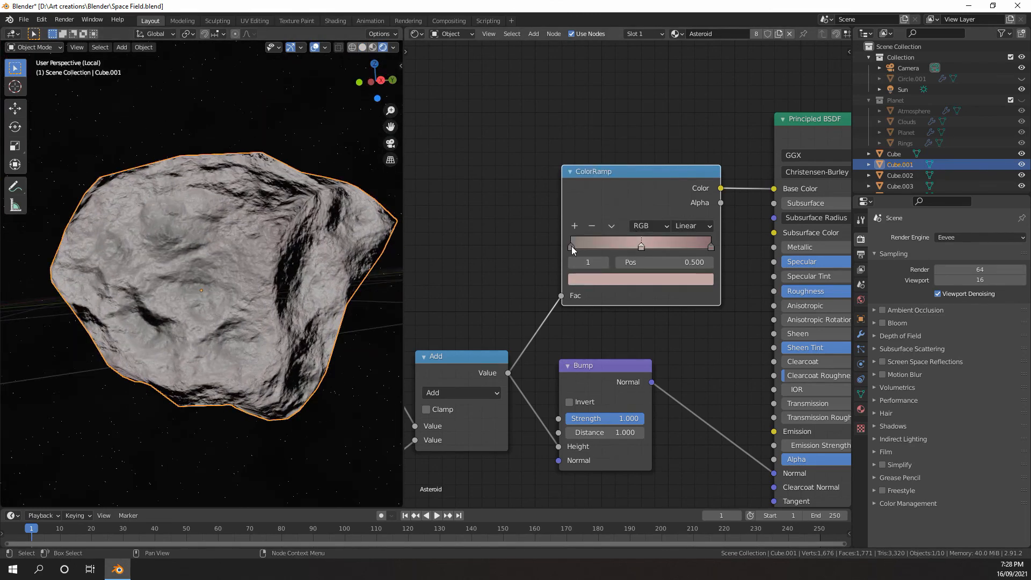
# Move the ColorRamp's first stop to position 0.141 and fine-tune its grey-brown colour
pyautogui.moveTo(571, 246)
pyautogui.mouseDown()
pyautogui.moveTo(634, 239)
pyautogui.moveTo(574, 245)
pyautogui.mouseUp()
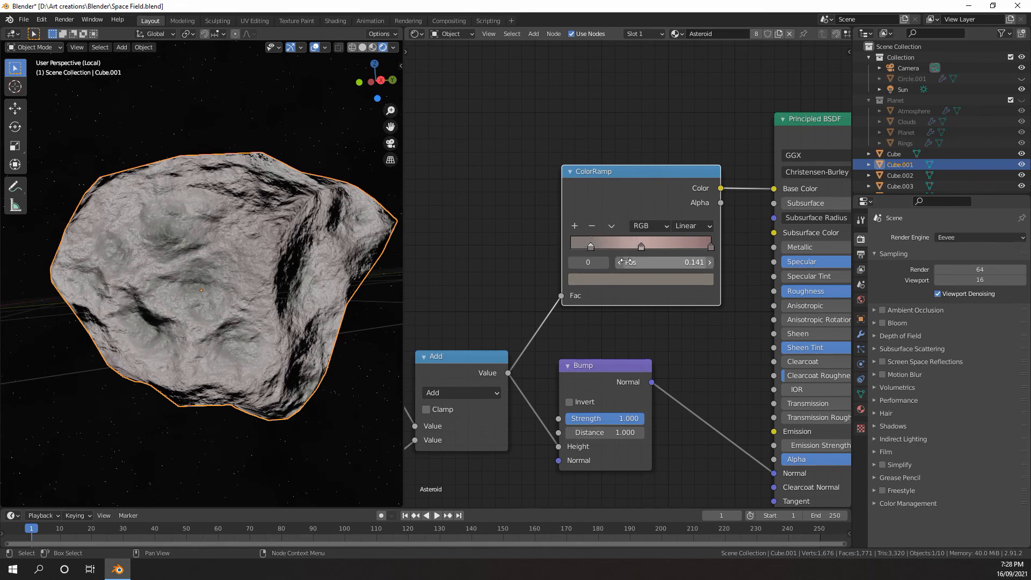
pyautogui.moveTo(256, 298); pyautogui.dragTo(218, 246, button='middle')
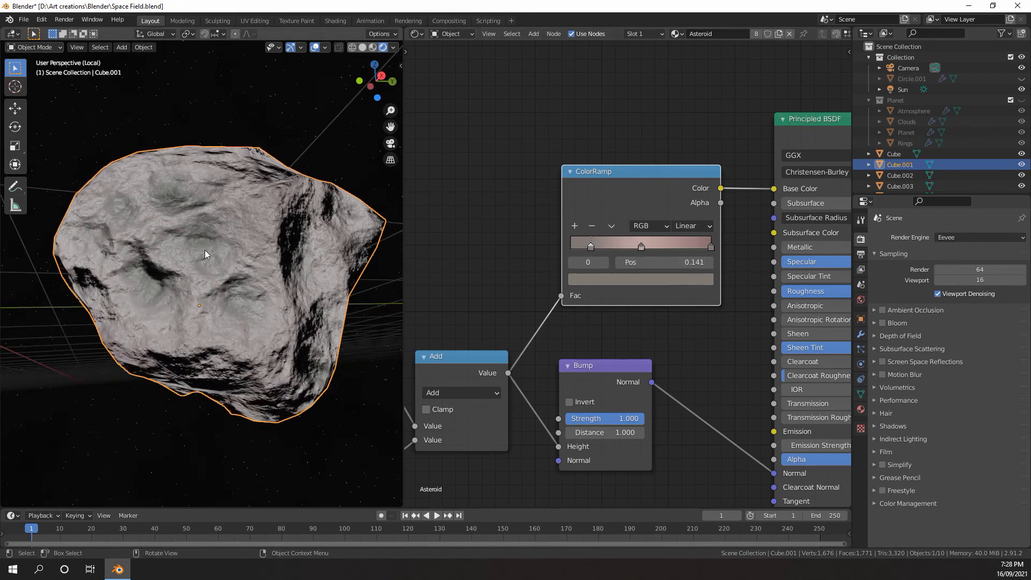
pyautogui.scroll(3, 536, 253)
pyautogui.click(523, 305)
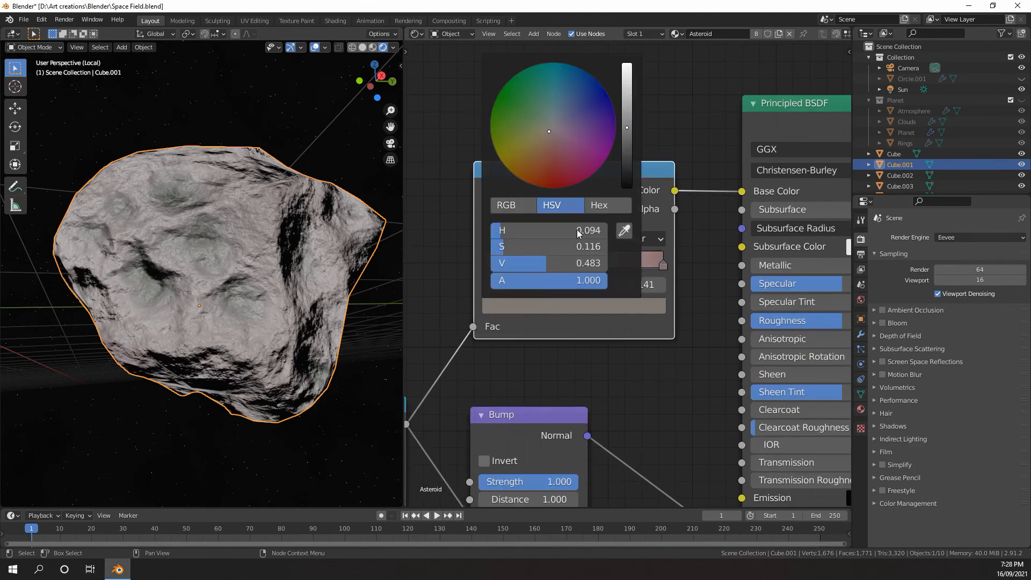
pyautogui.moveTo(552, 130); pyautogui.dragTo(550, 132)
# Move the ColorRamp's last stop to position 0.864 and its middle stop to 0.495
pyautogui.moveTo(664, 266)
pyautogui.mouseDown()
pyautogui.moveTo(588, 265)
pyautogui.moveTo(650, 264)
pyautogui.mouseUp()
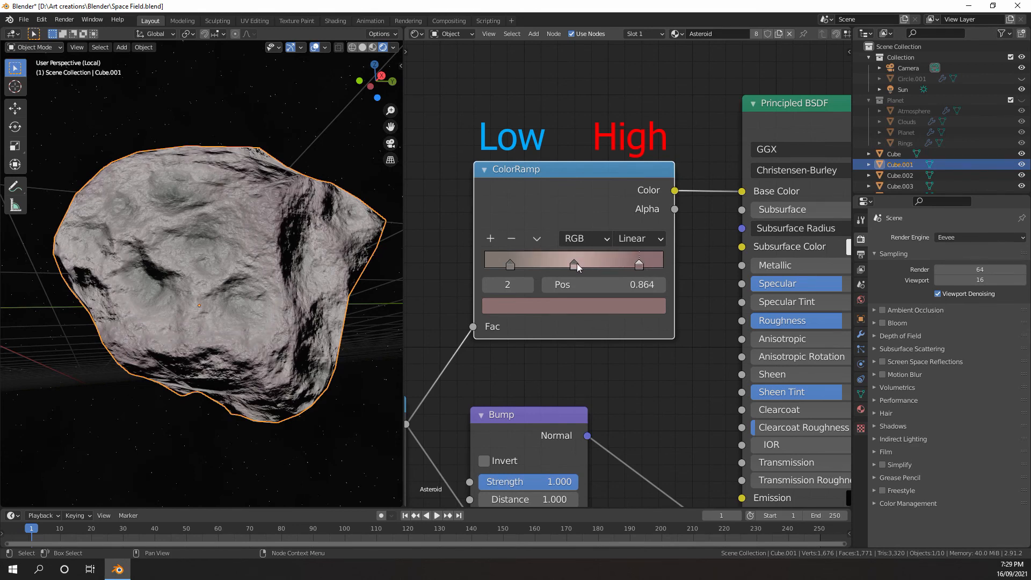
pyautogui.moveTo(575, 265); pyautogui.dragTo(583, 268)
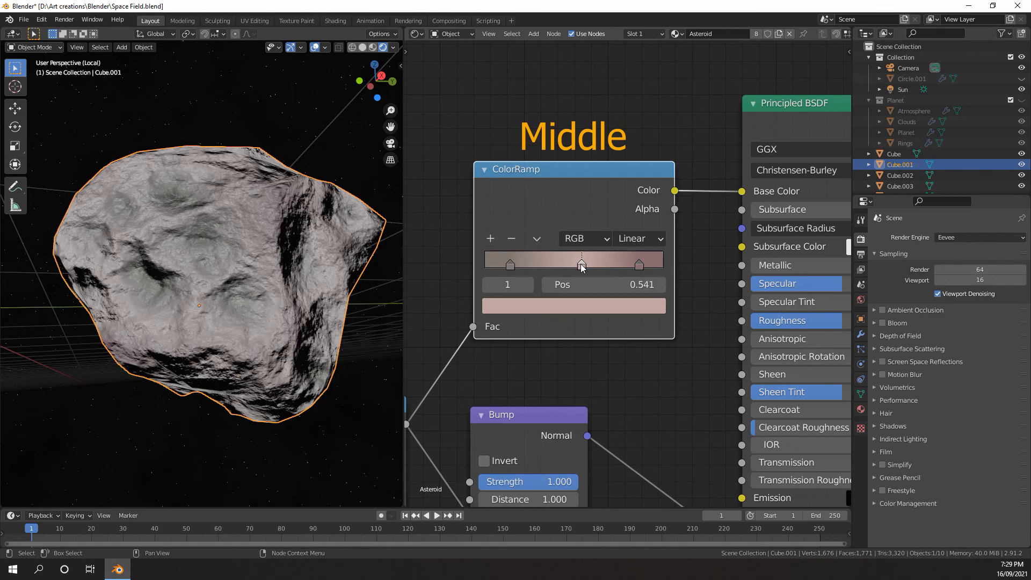
pyautogui.scroll(-3, 580, 263)
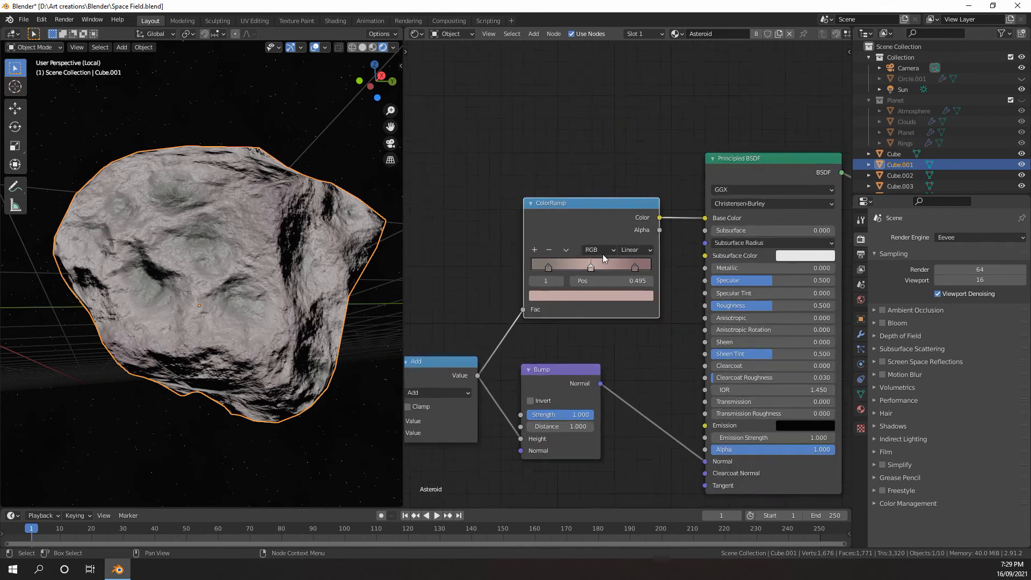
# In solid shading, insert a MixRGB node between the ColorRamp and Base Color and set its blend mode to Add
pyautogui.hotkey('shift', 'a')
pyautogui.moveTo(587, 246)
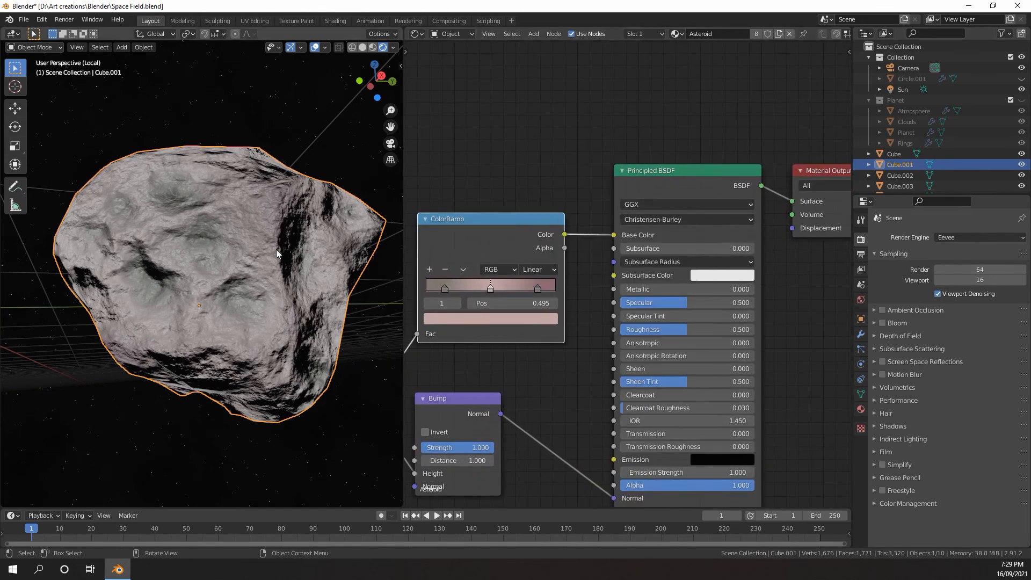
pyautogui.press('z')
pyautogui.click(350, 248)
pyautogui.hotkey('shift', 'a')
pyautogui.click(591, 248)
pyautogui.click(650, 245)
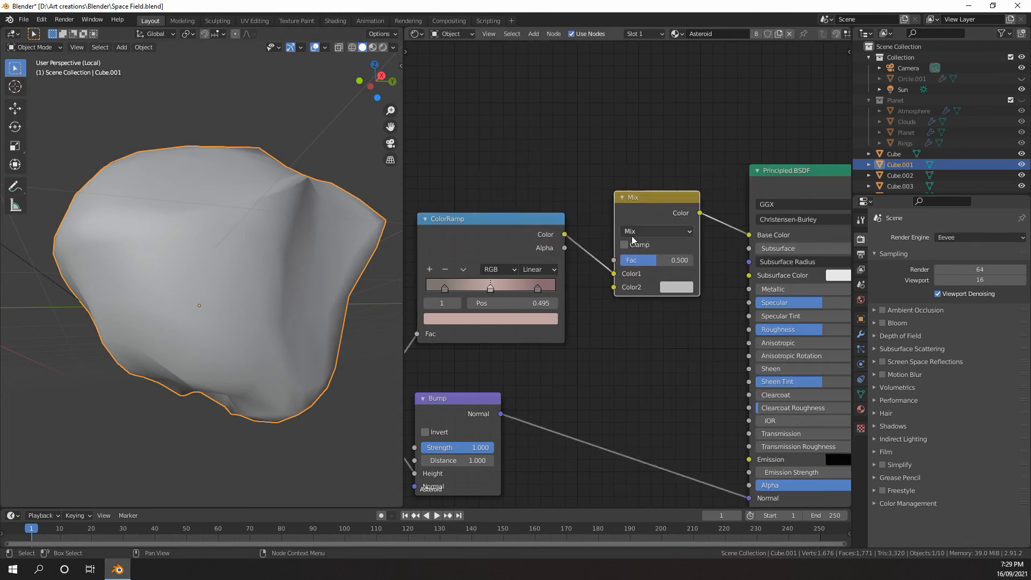
pyautogui.click(642, 232)
pyautogui.click(637, 341)
# Add a Noise Texture above the ColorRamp and connect its Color output to the mix node's Fac input
pyautogui.scroll(-4, 641, 338)
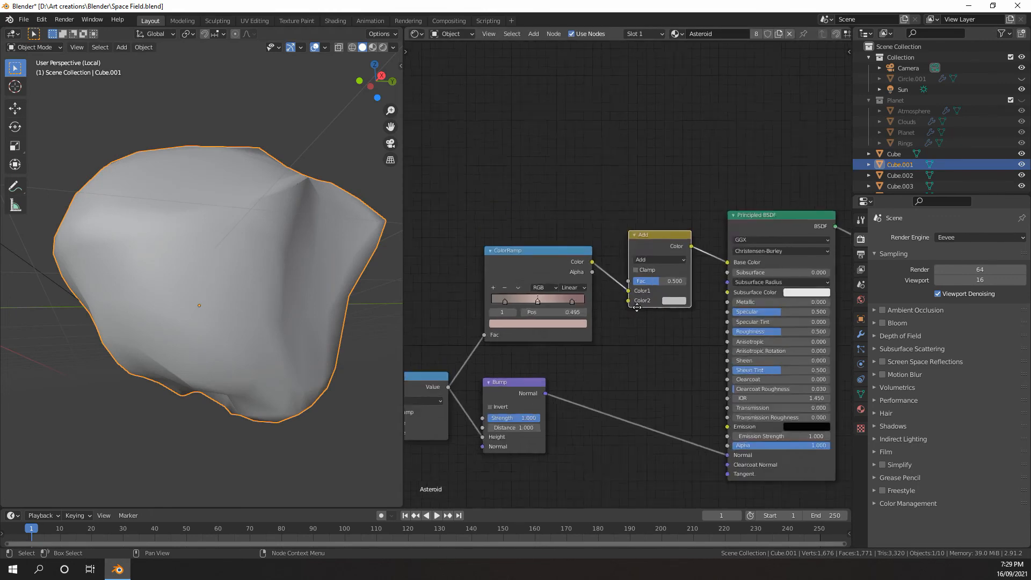
pyautogui.moveTo(645, 339); pyautogui.dragTo(709, 393, button='middle')
pyautogui.scroll(4, 709, 393)
pyautogui.scroll(-3, 539, 173)
pyautogui.moveTo(539, 173); pyautogui.dragTo(568, 134, button='middle')
pyautogui.scroll(2, 568, 134)
pyautogui.hotkey('shift', 'a')
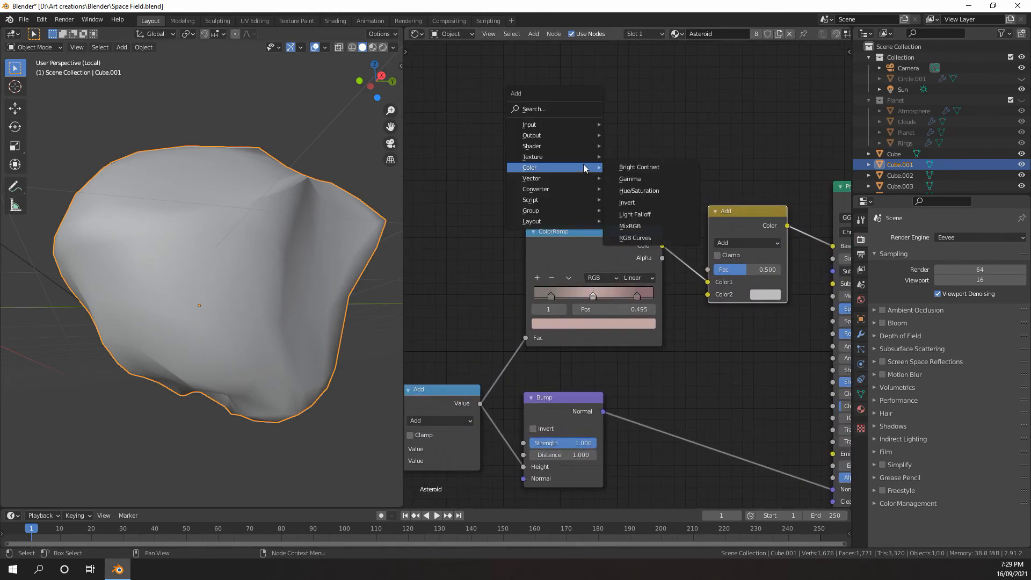
pyautogui.moveTo(542, 157)
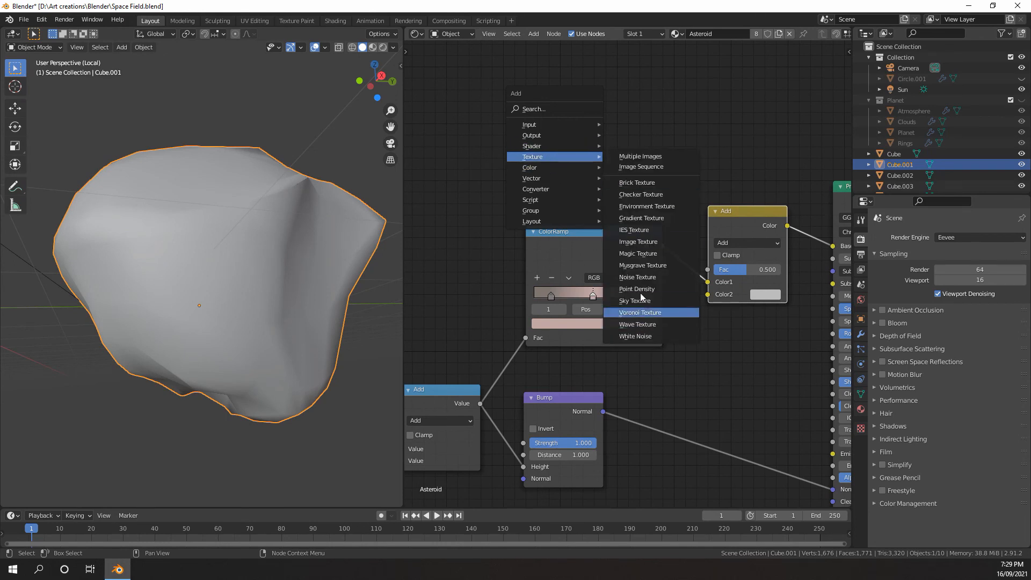
pyautogui.click(638, 277)
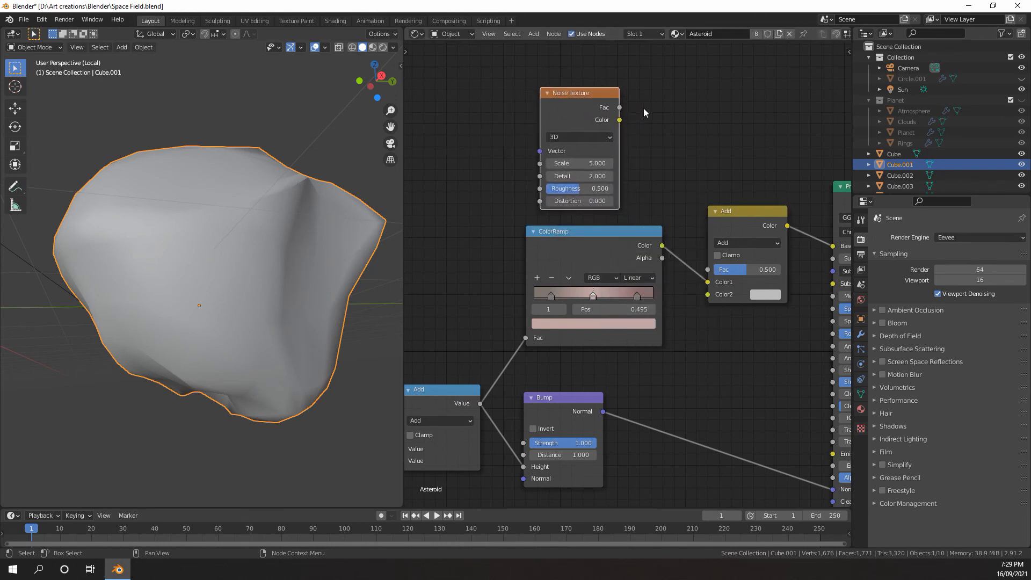
pyautogui.moveTo(632, 145); pyautogui.dragTo(707, 269)
pyautogui.scroll(2, 639, 270)
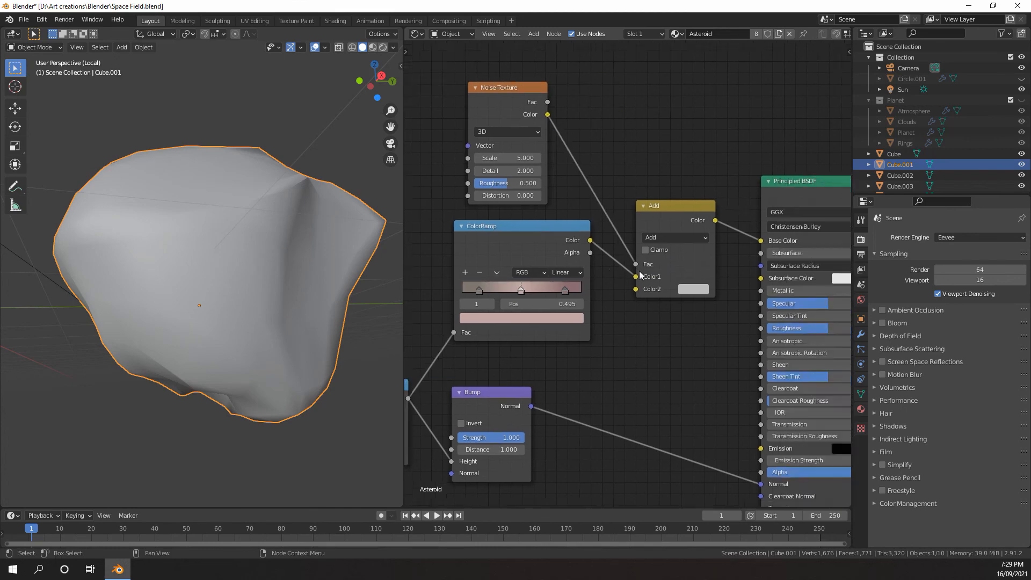
# Set the mix node's Color2 to a salmon pink and the Noise Texture's Scale to 31.400, previewing in rendered shading
pyautogui.click(717, 294)
pyautogui.scroll(-1, 559, 222)
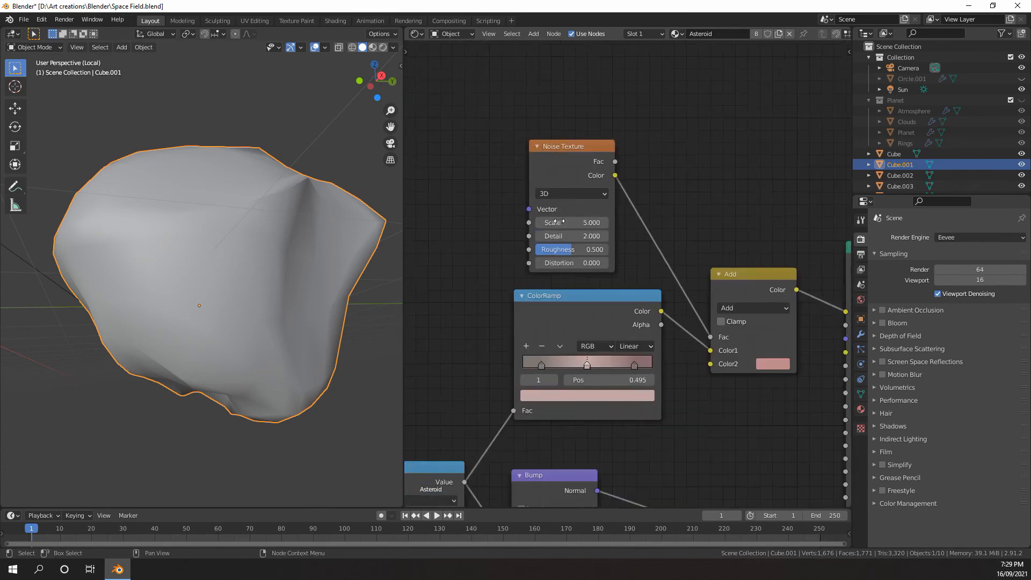
pyautogui.press('z')
pyautogui.click(341, 271)
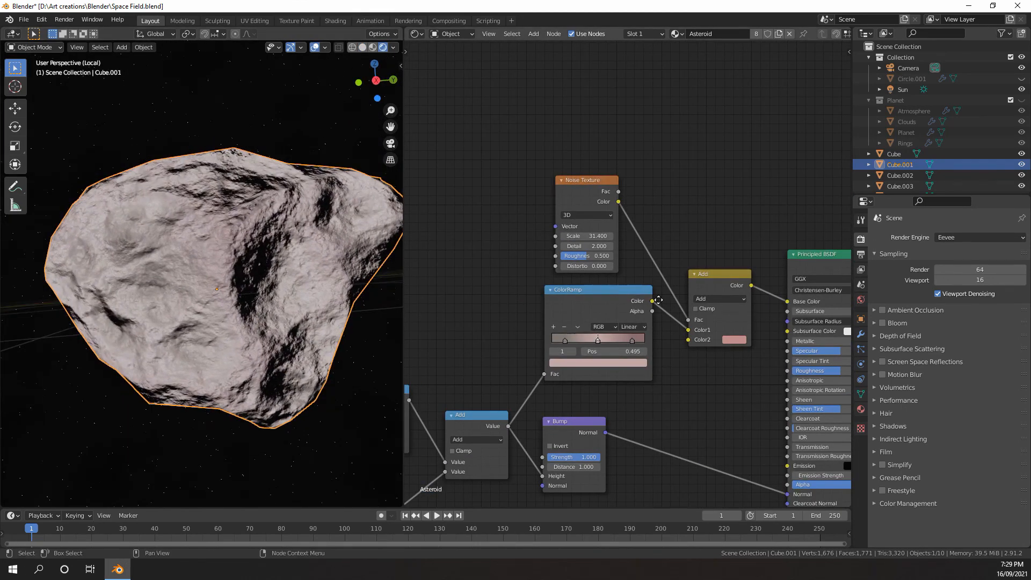
# Change the mix node's blend mode to Multiply and its Color2 to a muted reddish brown
pyautogui.moveTo(750, 308); pyautogui.dragTo(652, 308, button='middle')
pyautogui.click(652, 308)
pyautogui.click(635, 267)
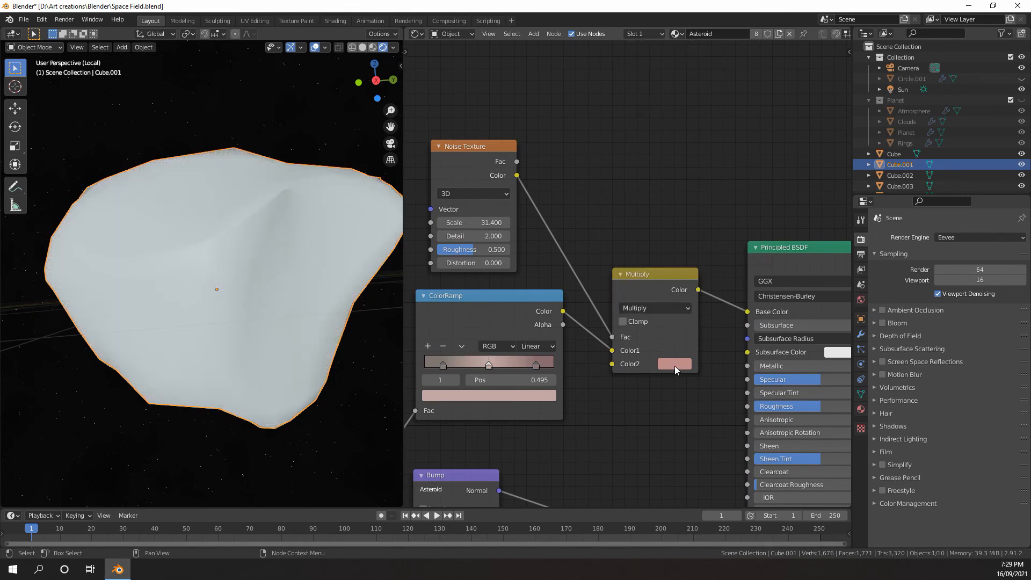
pyautogui.click(674, 366)
pyautogui.click(704, 238)
pyautogui.click(762, 229)
# Set the Noise Texture's Scale to 30.200 and switch the viewport to solid shading
pyautogui.moveTo(558, 297); pyautogui.dragTo(627, 308, button='middle')
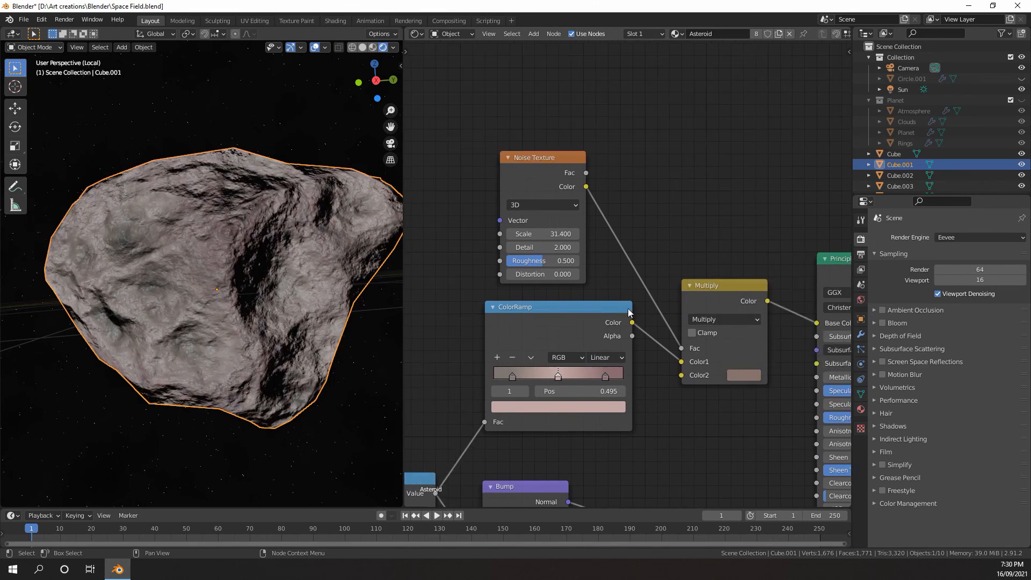
pyautogui.scroll(-2, 589, 227)
pyautogui.press('z')
pyautogui.click(418, 257)
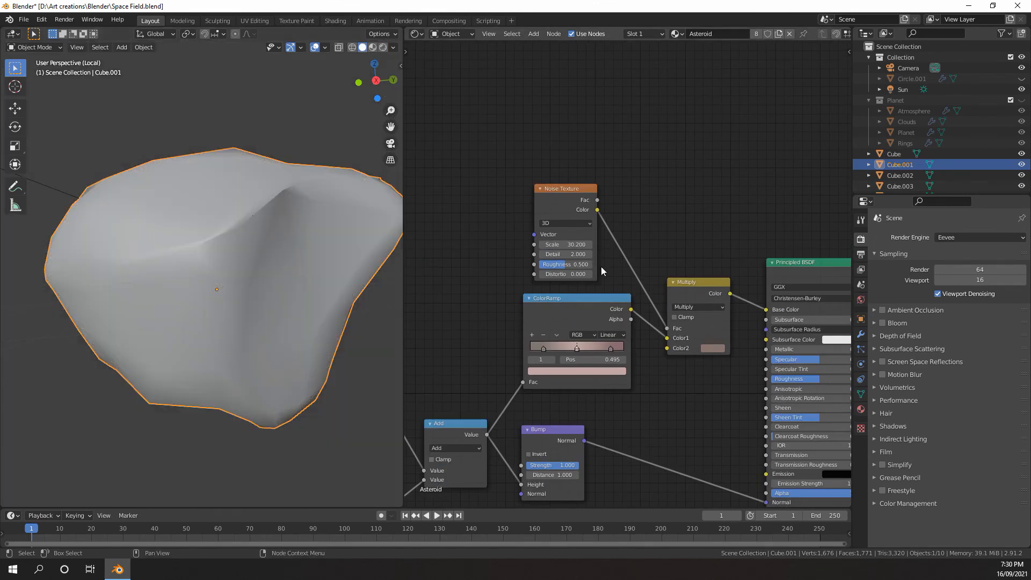
# Insert a ColorRamp between the Noise Texture and the Multiply node's Fac, and return the viewport to rendered shading
pyautogui.hotkey('shift', 'a')
pyautogui.moveTo(613, 250)
pyautogui.click(682, 273)
pyautogui.click(605, 192)
pyautogui.moveTo(637, 244); pyautogui.dragTo(539, 239, button='middle')
pyautogui.scroll(-2, 601, 252)
pyautogui.press('z')
pyautogui.click(326, 199)
pyautogui.scroll(1, 531, 237)
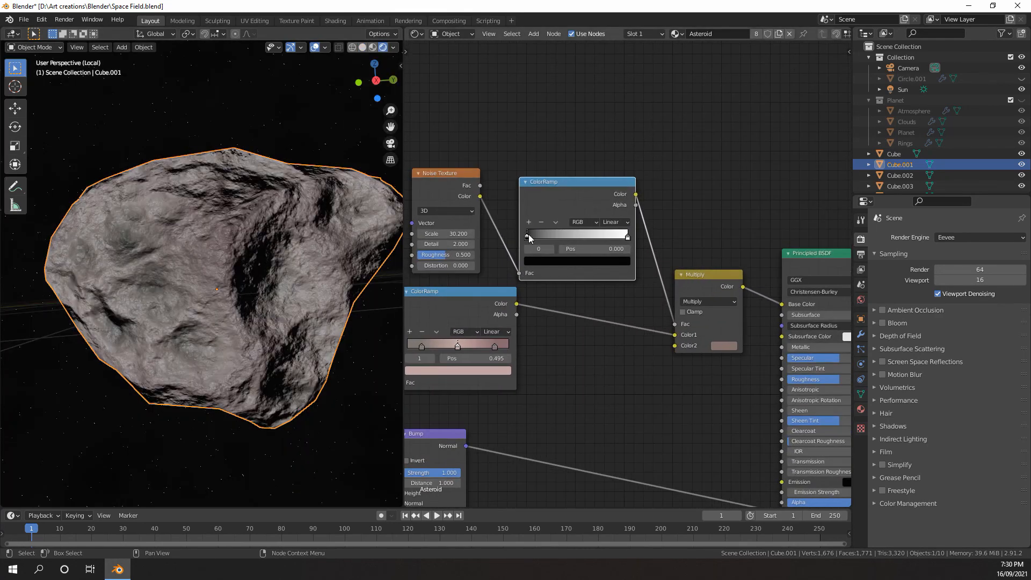
# Sharpen the noise ColorRamp by moving its black stop inward towards the middle and its white stop to position 0.555
pyautogui.moveTo(529, 235); pyautogui.dragTo(570, 236)
pyautogui.moveTo(626, 236); pyautogui.dragTo(583, 236)
pyautogui.moveTo(503, 259); pyautogui.dragTo(618, 270, button='middle')
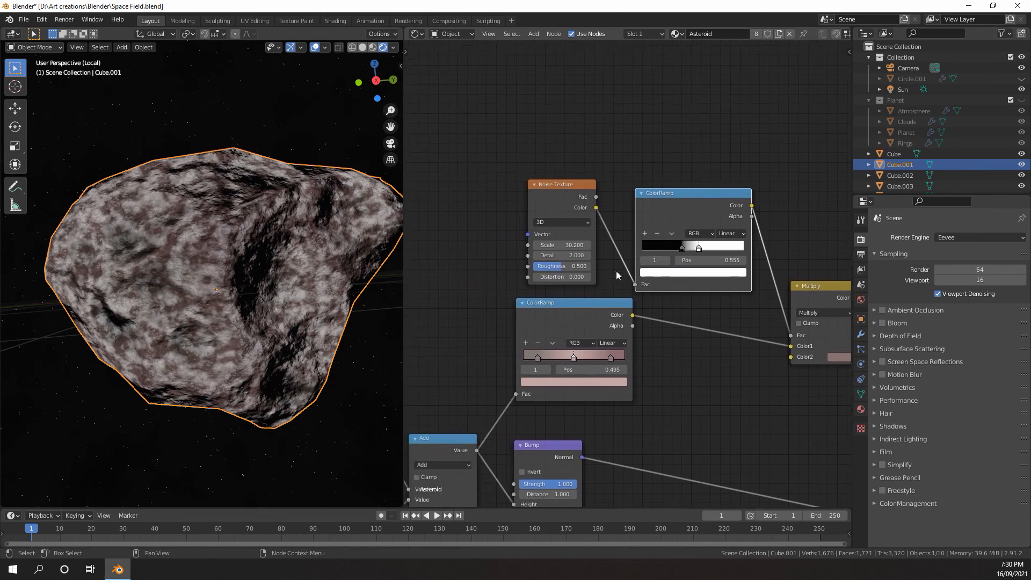
# Set the Noise Texture's Detail to 6.200, Roughness to 0.550 and Scale to 10.800
pyautogui.scroll(2, 617, 271)
pyautogui.scroll(1, 538, 267)
pyautogui.moveTo(510, 239); pyautogui.dragTo(524, 240)
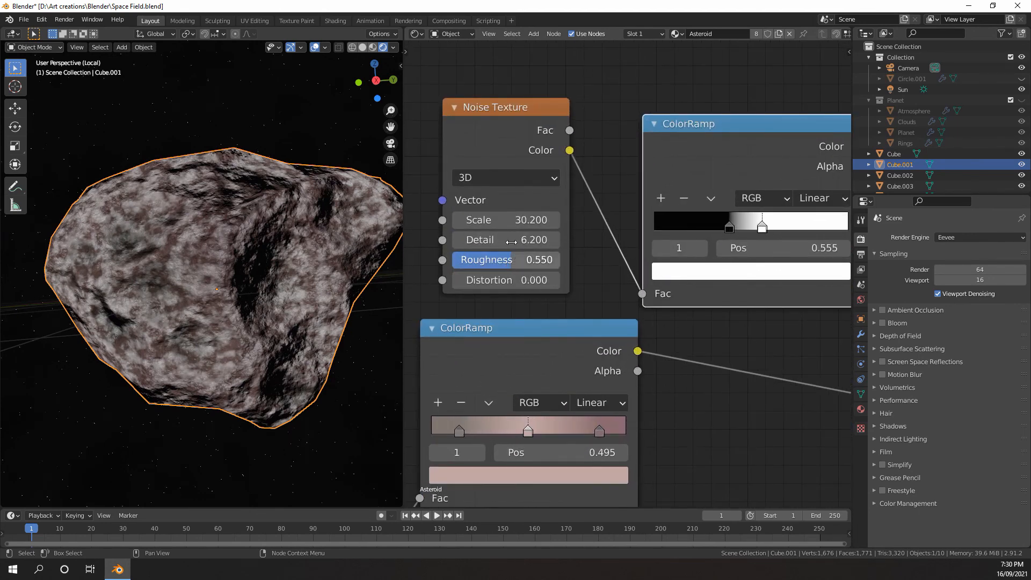
pyautogui.moveTo(510, 220); pyautogui.dragTo(471, 220)
pyautogui.scroll(-3, 306, 272)
pyautogui.moveTo(322, 280); pyautogui.dragTo(363, 282, button='middle')
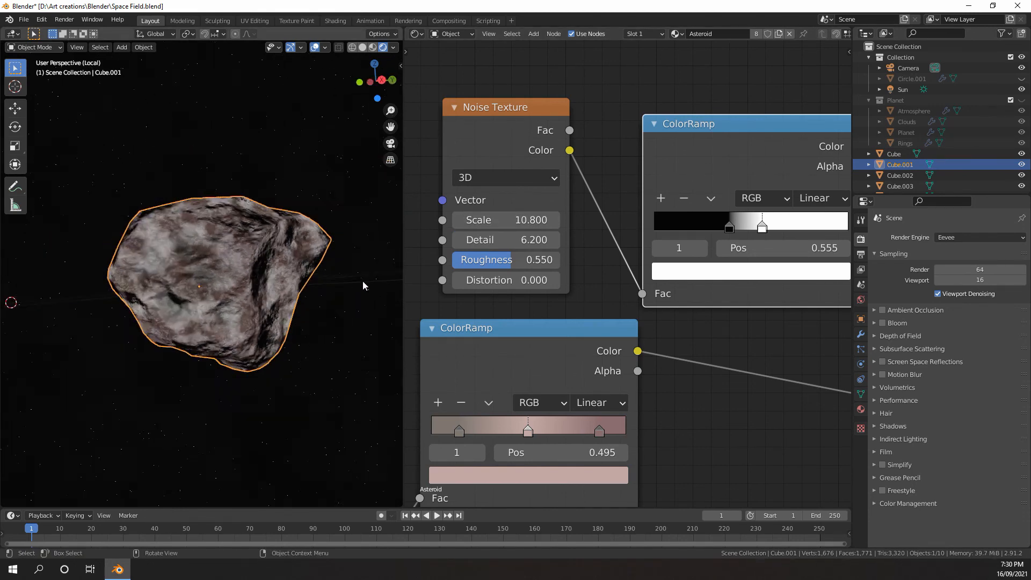
# Move the noise ColorRamp's white stop further towards the high end and its black stop to position 0.491
pyautogui.moveTo(762, 227); pyautogui.dragTo(567, 251, button='middle')
pyautogui.moveTo(567, 251)
pyautogui.mouseDown()
pyautogui.moveTo(590, 253)
pyautogui.moveTo(554, 251)
pyautogui.mouseUp()
pyautogui.scroll(-3, 307, 301)
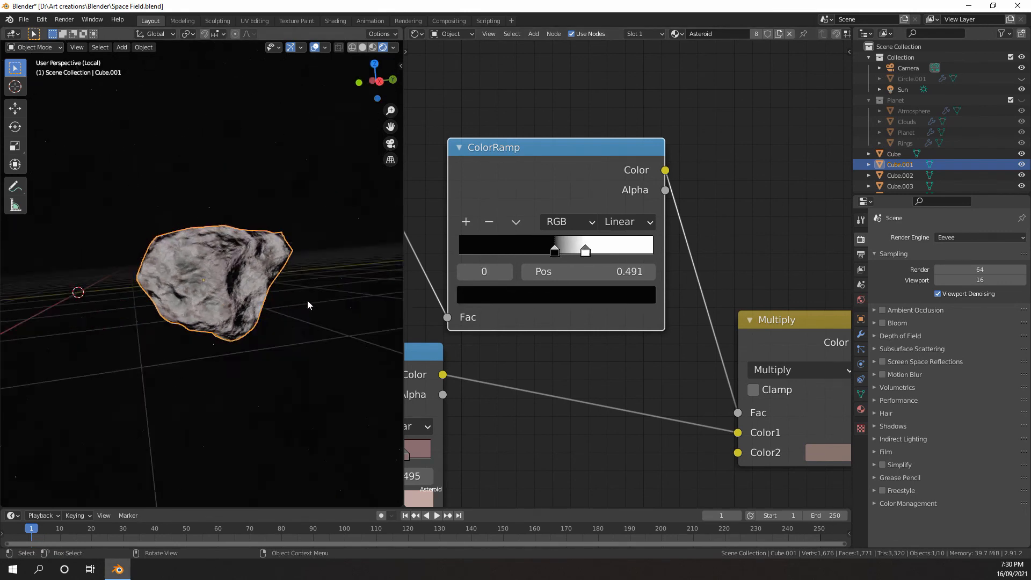
pyautogui.moveTo(307, 301); pyautogui.dragTo(309, 302, button='middle')
pyautogui.scroll(5, 307, 304)
pyautogui.scroll(-3, 604, 315)
# Compare the rock with and without the noise colour variation by muting and unmuting the Multiply node
pyautogui.moveTo(604, 315); pyautogui.dragTo(522, 294, button='middle')
pyautogui.scroll(1, 521, 295)
pyautogui.click(636, 291)
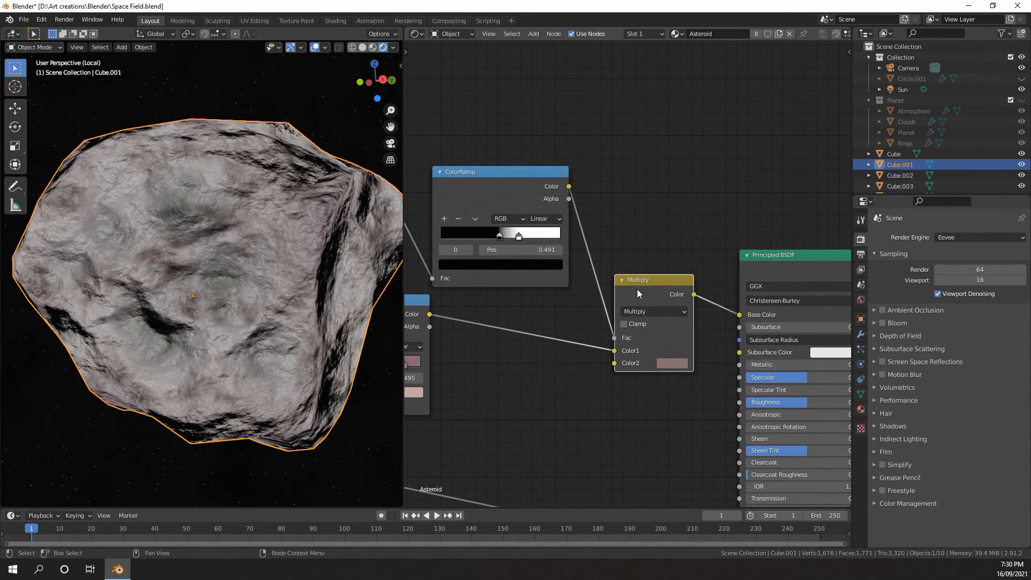
pyautogui.press('m')
pyautogui.press('m')
# Switch the viewport to solid shading and insert a Hue/Saturation node between the Multiply node and the Principled BSDF's Base Color
pyautogui.scroll(-2, 503, 290)
pyautogui.moveTo(503, 290); pyautogui.dragTo(585, 292, button='middle')
pyautogui.scroll(-1, 652, 287)
pyautogui.moveTo(656, 287)
pyautogui.mouseDown(button='middle')
pyautogui.moveTo(631, 257)
pyautogui.moveTo(511, 236)
pyautogui.mouseUp(button='middle')
pyautogui.scroll(5, 510, 237)
pyautogui.press('z')
pyautogui.click(369, 262)
pyautogui.hotkey('shift', 'a')
pyautogui.moveTo(534, 227)
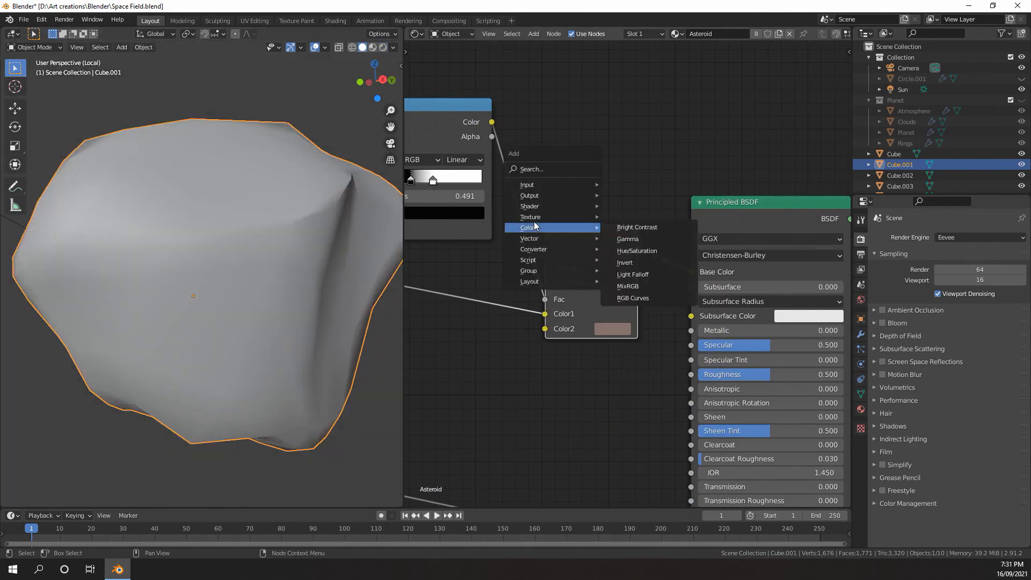
pyautogui.click(636, 250)
pyautogui.click(648, 237)
# Set the Hue Saturation Value node's Value to 0.800 and Saturation to 0.93
pyautogui.moveTo(650, 254); pyautogui.dragTo(575, 231, button='middle')
pyautogui.scroll(4, 575, 231)
pyautogui.click(641, 295)
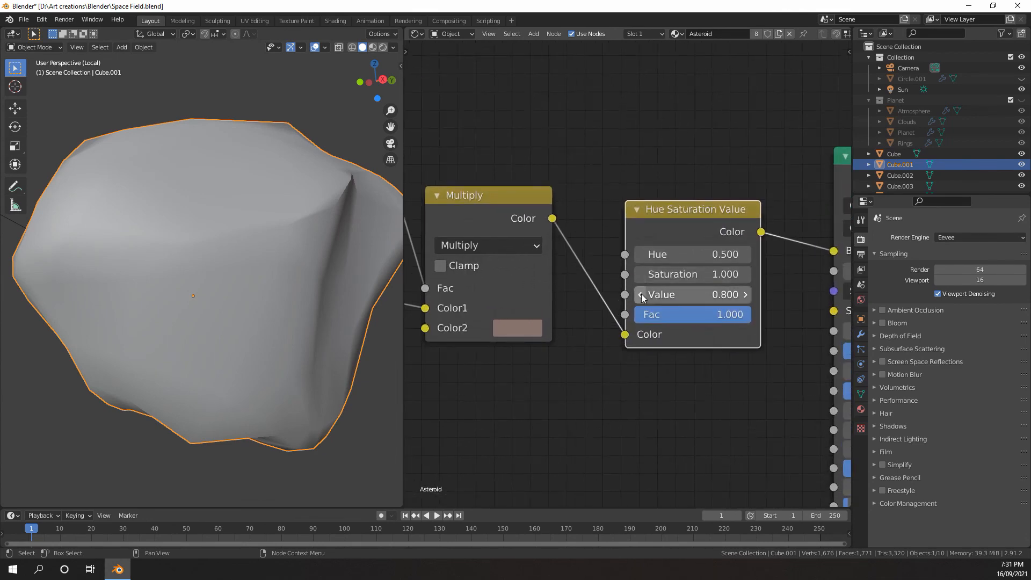
pyautogui.click(641, 294)
pyautogui.click(664, 274)
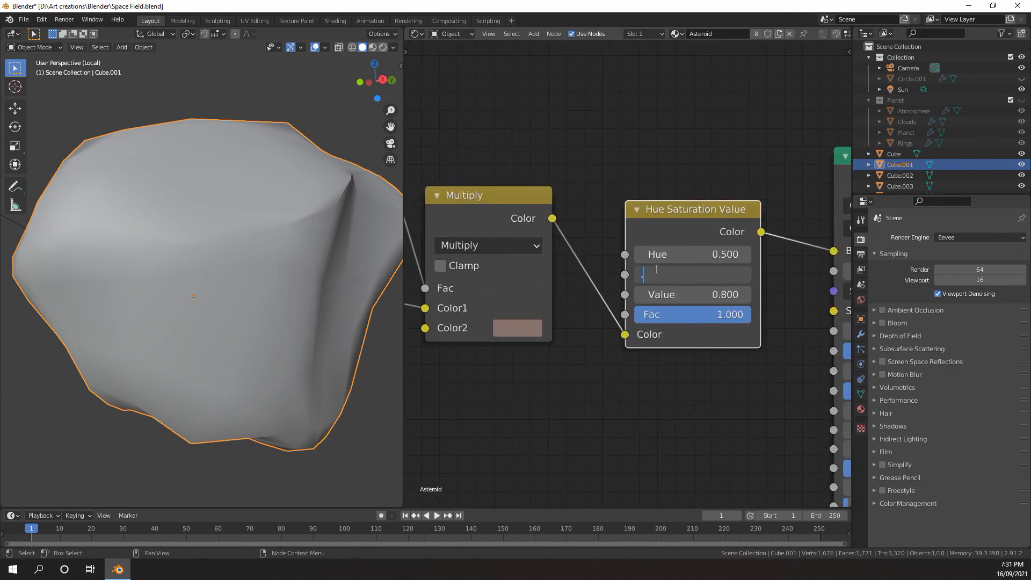
pyautogui.write('.93')
pyautogui.press('Return')
# Connect the Add node's Value output to the Principled BSDF's Roughness input
pyautogui.scroll(-7, 656, 271)
pyautogui.scroll(2, 610, 282)
pyautogui.moveTo(662, 312); pyautogui.dragTo(688, 255, button='middle')
pyautogui.scroll(-2, 607, 299)
pyautogui.scroll(-5, 672, 263)
pyautogui.moveTo(502, 296); pyautogui.dragTo(531, 266, button='middle')
pyautogui.scroll(-5, 666, 233)
pyautogui.scroll(5, 587, 255)
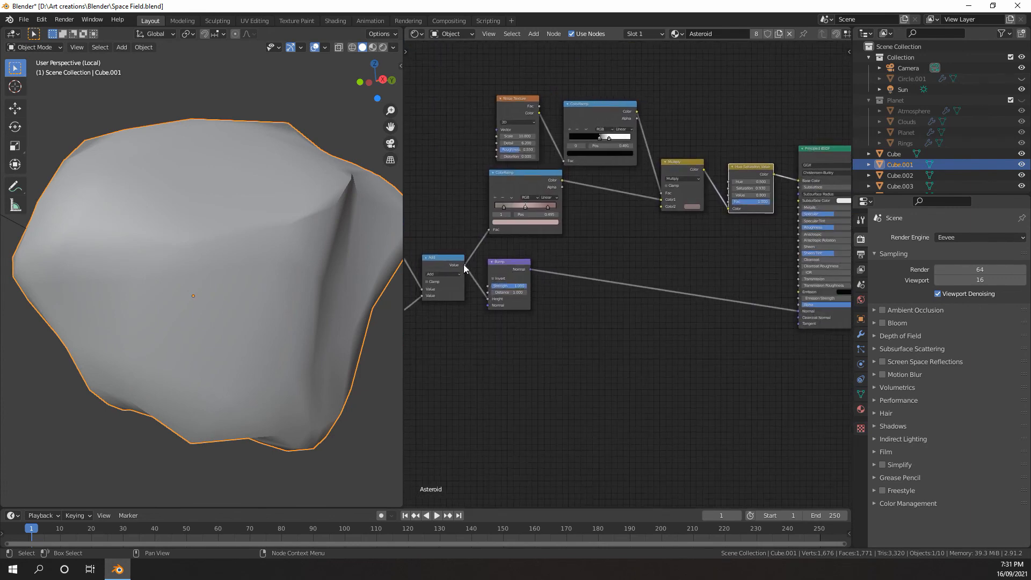
pyautogui.moveTo(465, 266); pyautogui.dragTo(704, 277)
pyautogui.moveTo(800, 226); pyautogui.dragTo(800, 228)
pyautogui.moveTo(752, 233); pyautogui.dragTo(717, 248, button='middle')
# Insert a ColorRamp node on the link between the Add node and the Roughness input
pyautogui.scroll(3, 655, 245)
pyautogui.moveTo(577, 253); pyautogui.dragTo(632, 244, button='middle')
pyautogui.scroll(1, 632, 243)
pyautogui.hotkey('shift', 'a')
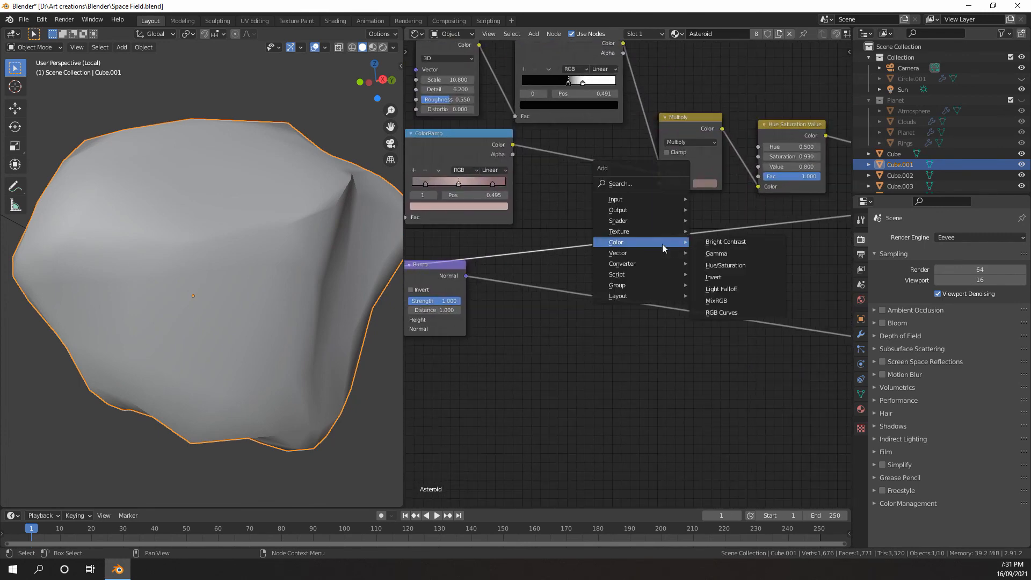
pyautogui.moveTo(652, 263)
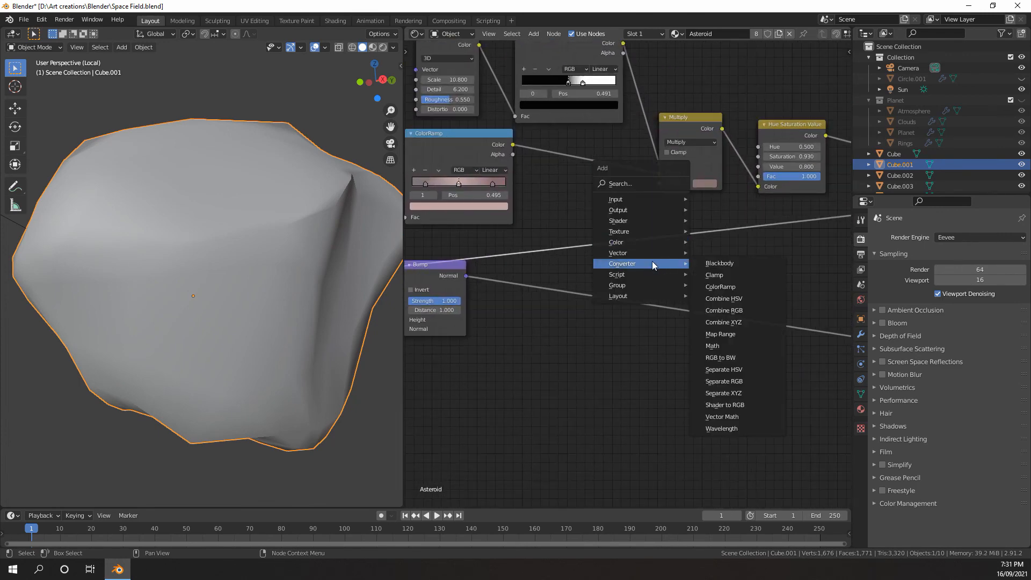
pyautogui.click(720, 288)
pyautogui.click(714, 236)
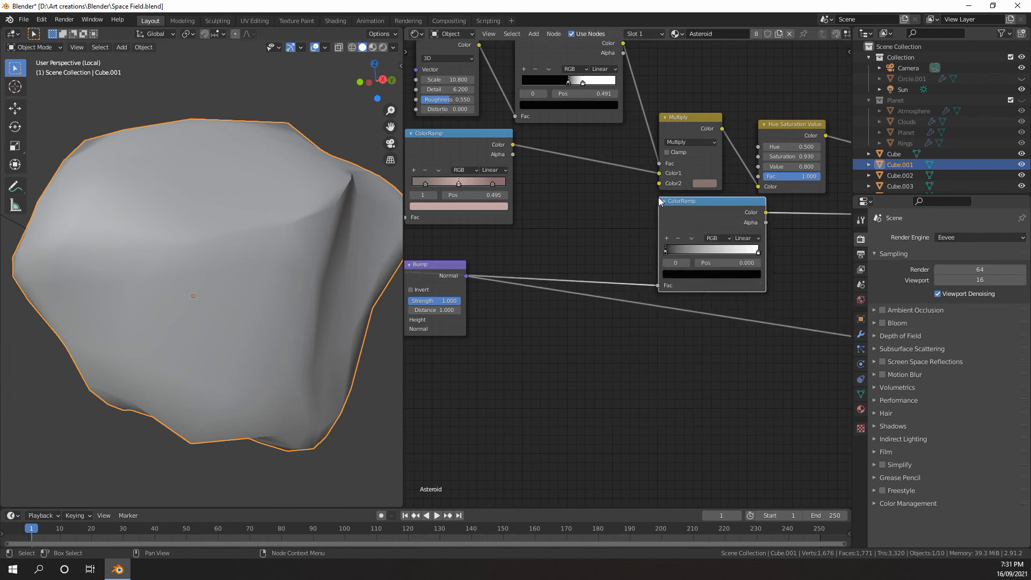
pyautogui.moveTo(832, 226); pyautogui.dragTo(725, 230, button='middle')
pyautogui.scroll(2, 699, 225)
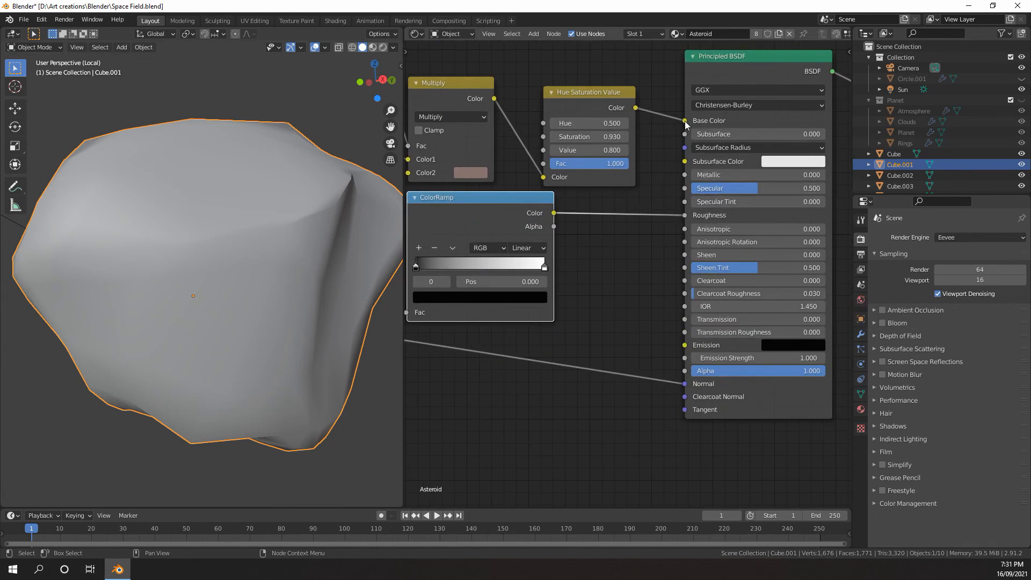
# Switch the viewport to rendered shading and move the roughness ColorRamp's black stop to position 0.686
pyautogui.moveTo(685, 125); pyautogui.dragTo(775, 113, button='middle')
pyautogui.scroll(-4, 230, 223)
pyautogui.scroll(5, 230, 223)
pyautogui.press('z')
pyautogui.click(237, 173)
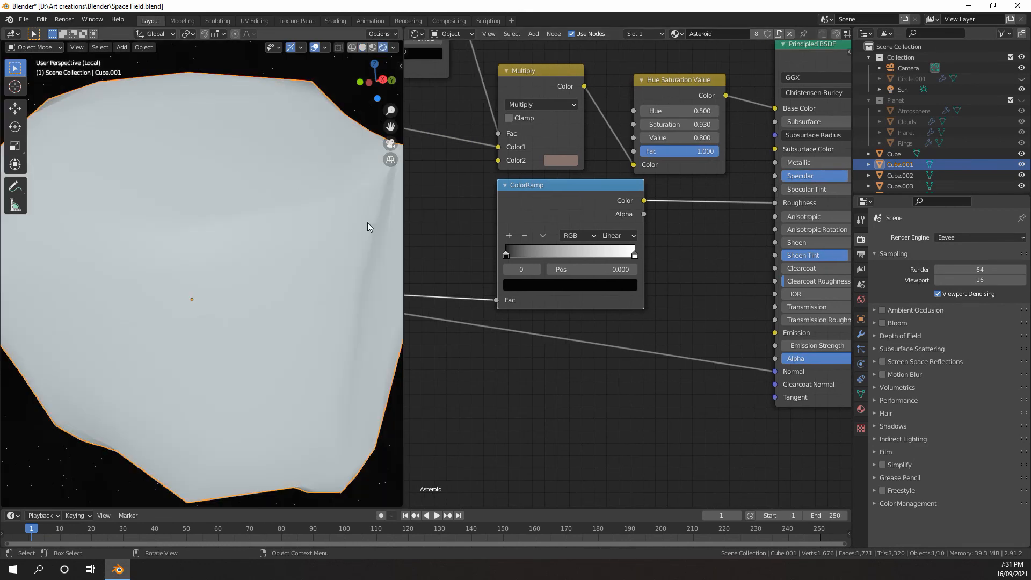
pyautogui.scroll(-3, 355, 230)
pyautogui.moveTo(354, 229)
pyautogui.mouseDown(button='middle')
pyautogui.moveTo(334, 249)
pyautogui.moveTo(346, 227)
pyautogui.moveTo(276, 242)
pyautogui.moveTo(376, 245)
pyautogui.mouseUp(button='middle')
pyautogui.scroll(2, 465, 258)
pyautogui.moveTo(603, 255); pyautogui.dragTo(585, 253)
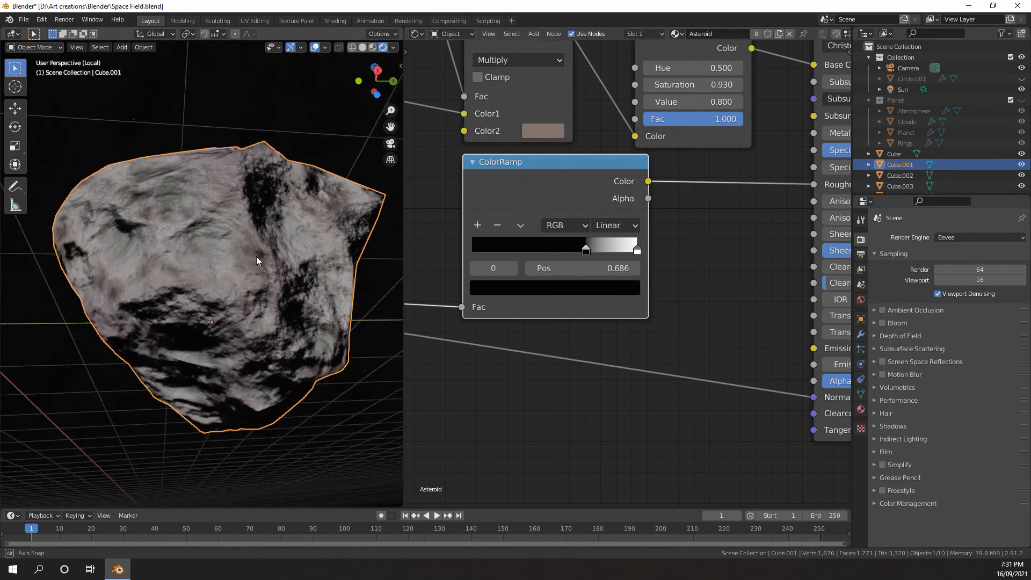
pyautogui.scroll(4, 256, 257)
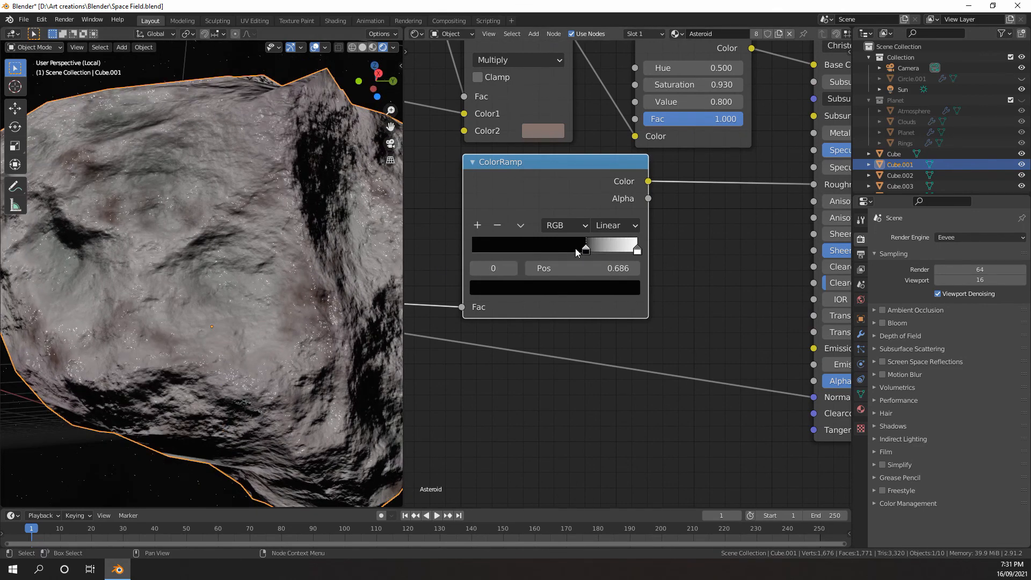
# Change the roughness ColorRamp's black stop to light grey and return it to position 0.000
pyautogui.click(514, 289)
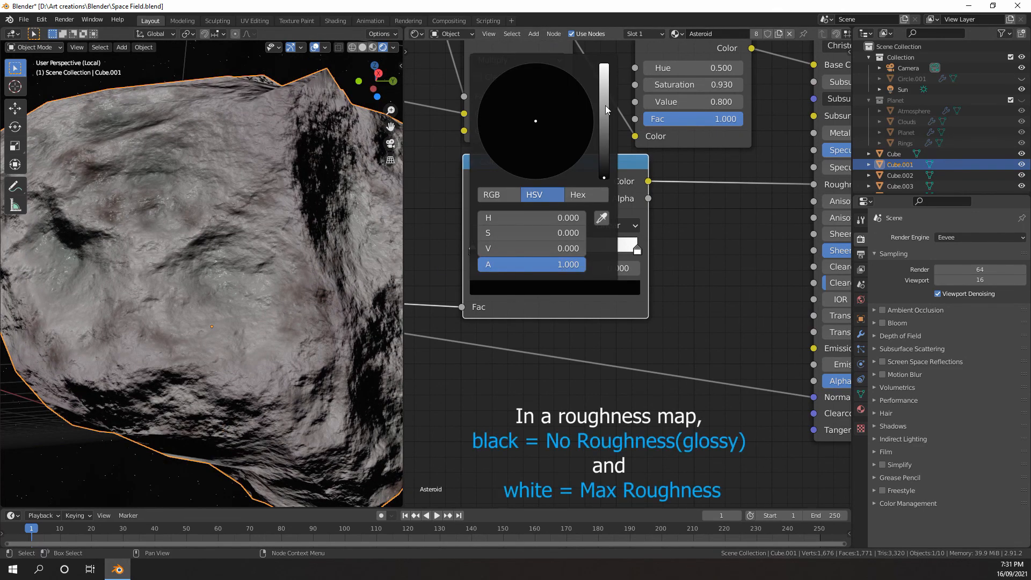
pyautogui.moveTo(605, 102); pyautogui.dragTo(605, 66)
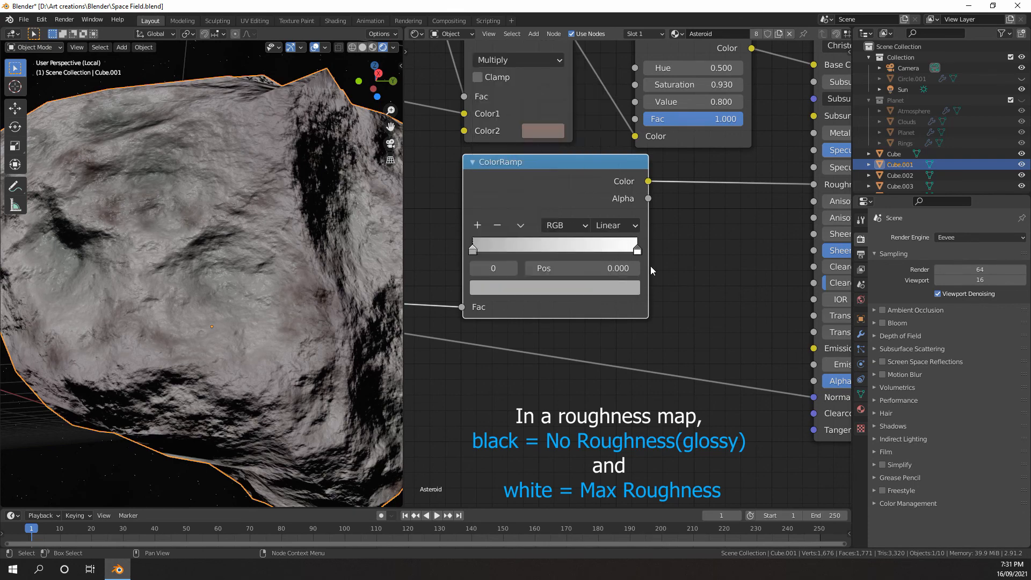
pyautogui.click(637, 248)
pyautogui.click(626, 289)
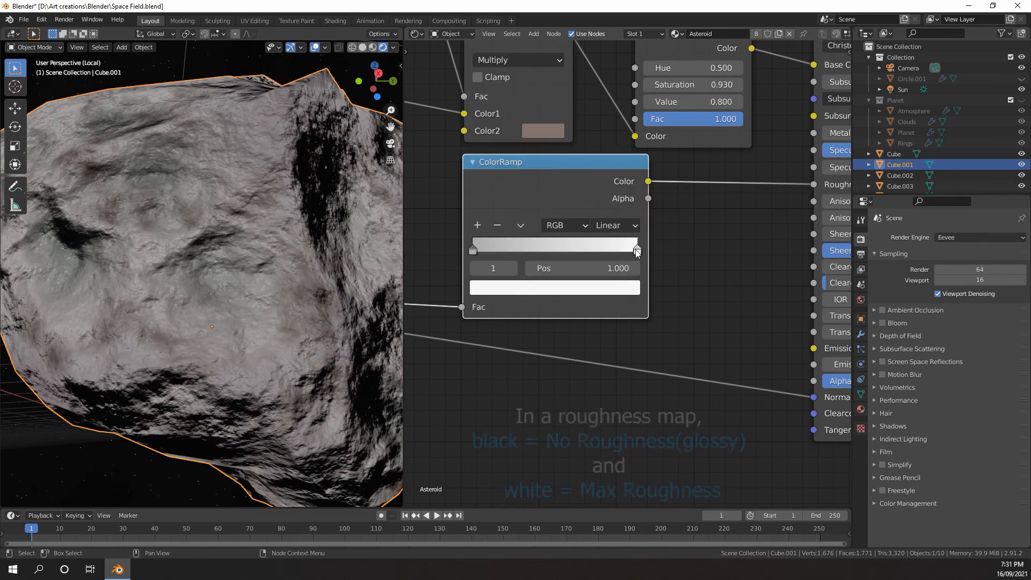
# Move the roughness ColorRamp's grey stop inward from the low end and place its white stop at position 0.532
pyautogui.moveTo(635, 248); pyautogui.dragTo(542, 254)
pyautogui.scroll(-4, 546, 250)
pyautogui.scroll(-3, 274, 247)
pyautogui.moveTo(274, 247); pyautogui.dragTo(264, 282, button='middle')
pyautogui.click(649, 258)
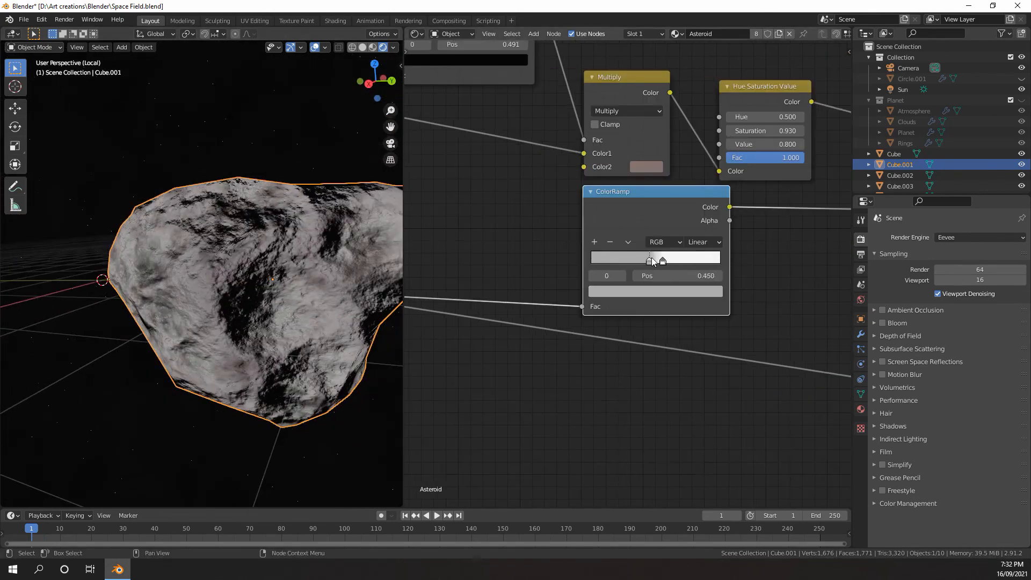
pyautogui.click(654, 291)
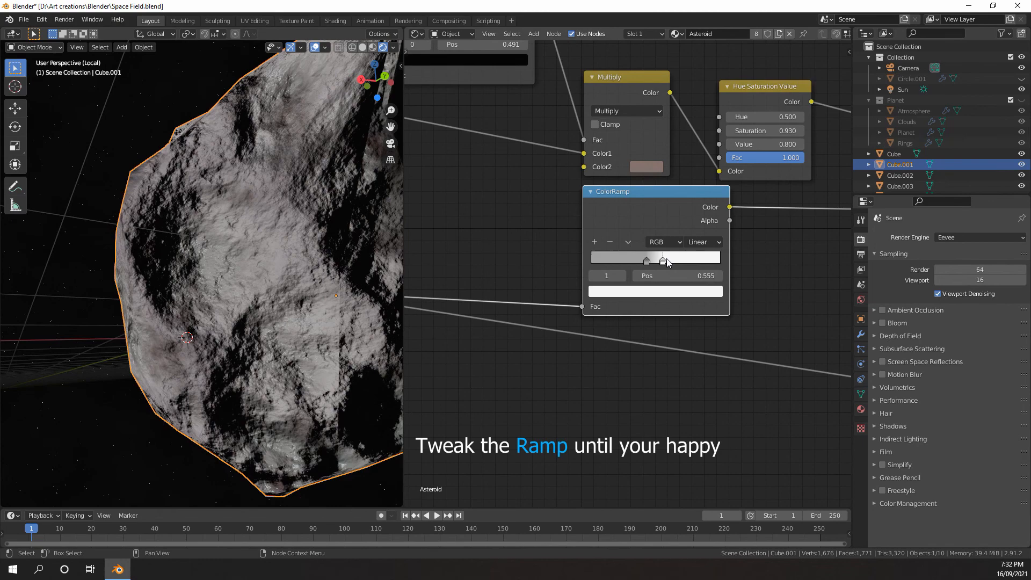
pyautogui.moveTo(656, 260); pyautogui.dragTo(666, 260)
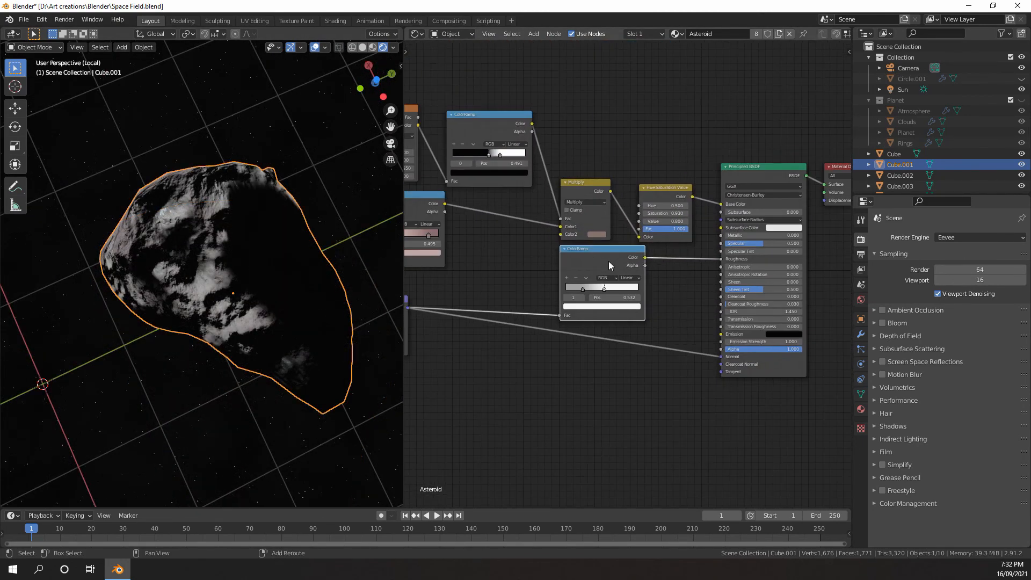
# Duplicate the roughness ColorRamp and place the copy in the empty area below it
pyautogui.hotkey('shift', 'd')
pyautogui.click(584, 395)
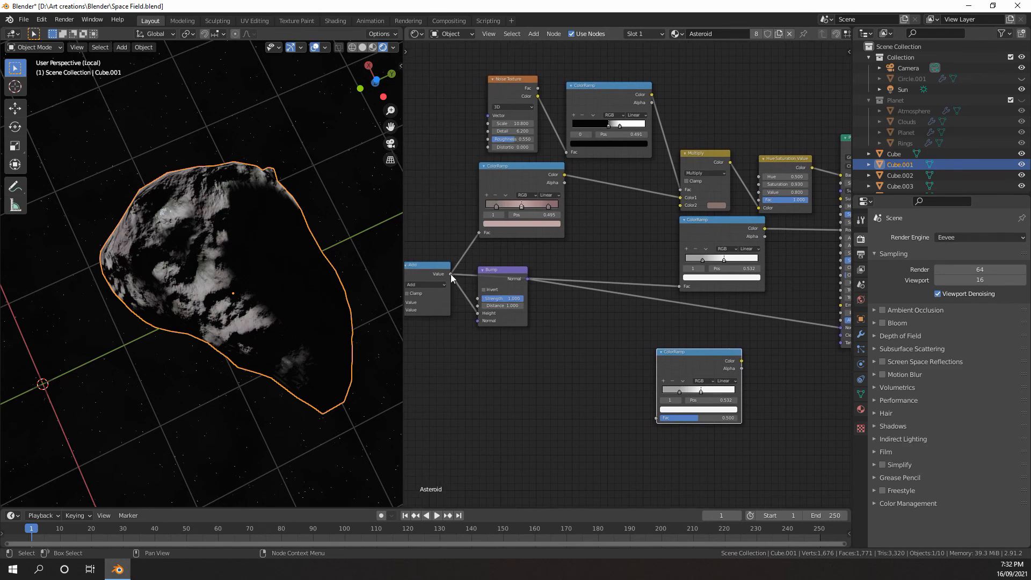
pyautogui.moveTo(564, 311); pyautogui.dragTo(590, 285, button='middle')
pyautogui.scroll(-3, 580, 259)
pyautogui.scroll(1, 590, 279)
# Duplicate the Noise Texture beside the copied ColorRamp and connect its Color output to that ramp's Fac
pyautogui.click(525, 88)
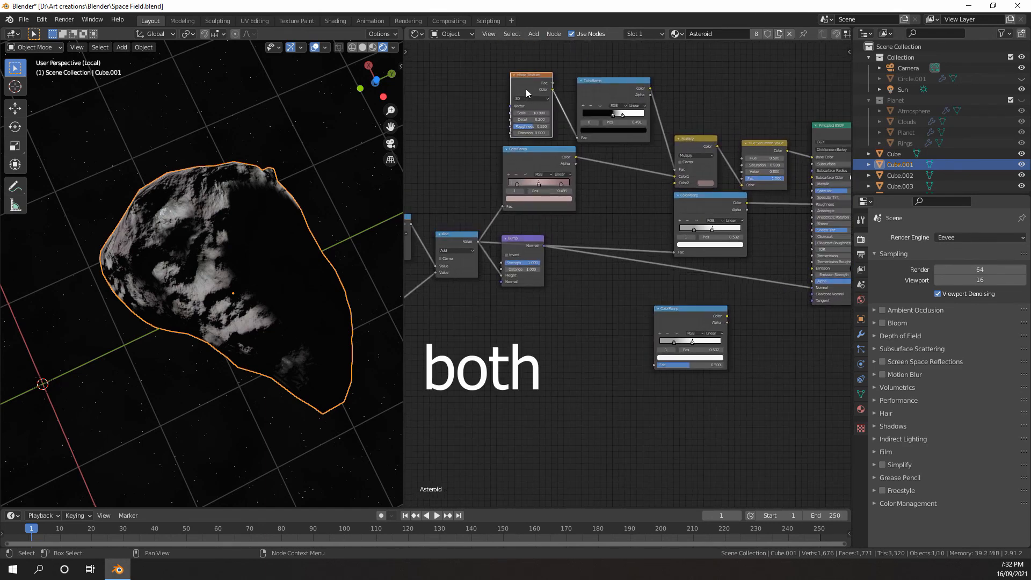
pyautogui.hotkey('shift', 'd')
pyautogui.click(555, 358)
pyautogui.moveTo(581, 360); pyautogui.dragTo(653, 365)
pyautogui.scroll(-4, 626, 360)
pyautogui.scroll(3, 626, 359)
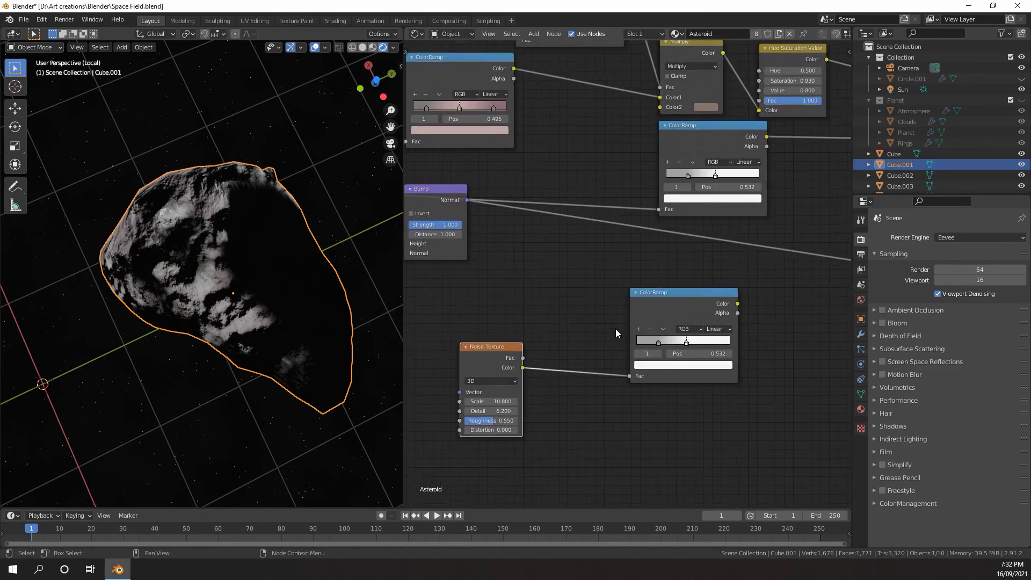
# Connect the copied ColorRamp's Color output to the Principled BSDF's Metallic input and check the rock
pyautogui.moveTo(617, 333); pyautogui.dragTo(437, 407, button='middle')
pyautogui.moveTo(560, 379)
pyautogui.mouseDown()
pyautogui.moveTo(688, 215)
pyautogui.moveTo(685, 185)
pyautogui.mouseUp()
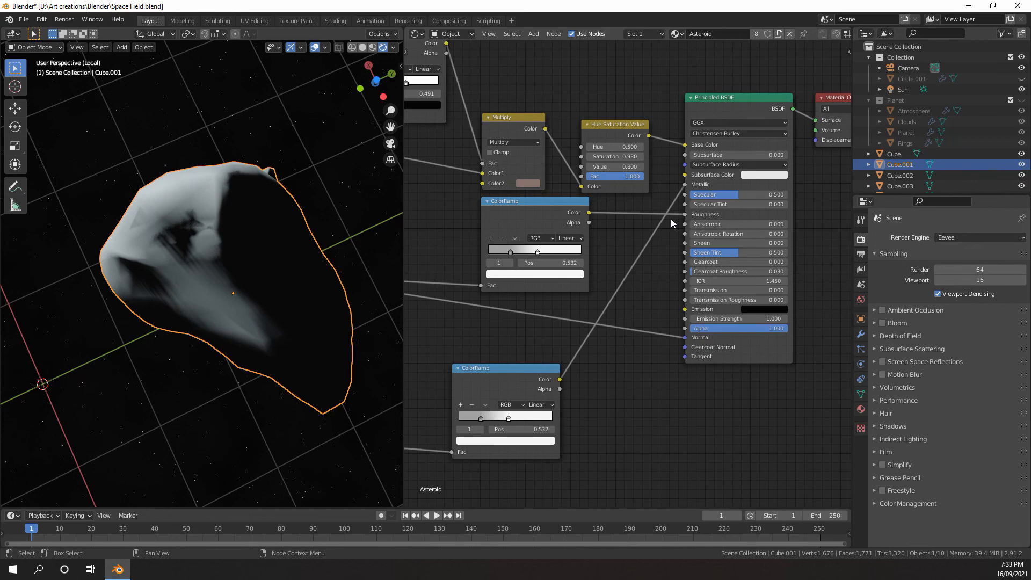
pyautogui.moveTo(299, 257); pyautogui.dragTo(250, 291, button='middle')
pyautogui.scroll(3, 637, 220)
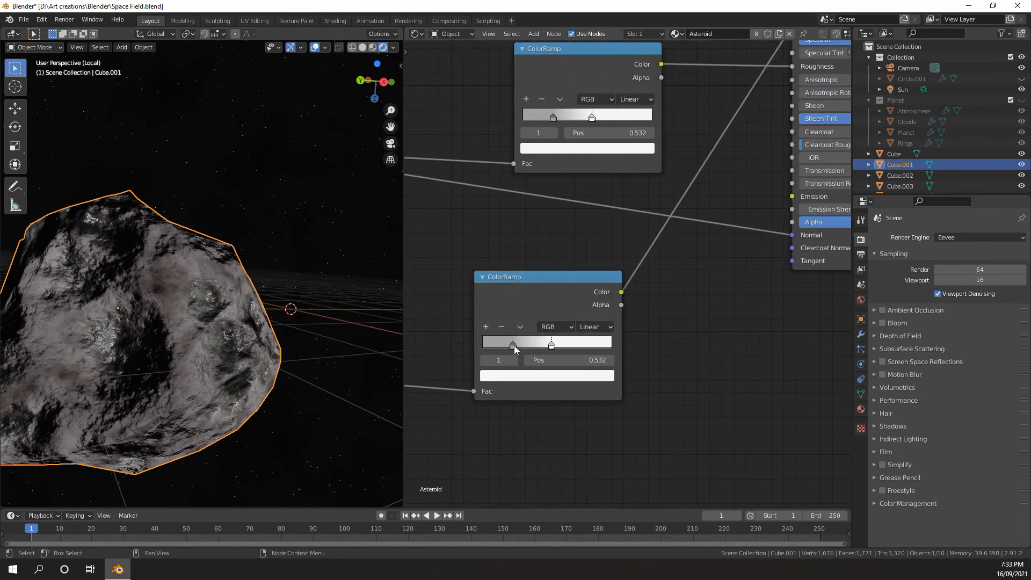
# Darken the metallic ColorRamp's grey stop and move both stops to the low end, with the white one at position 0.023
pyautogui.click(516, 375)
pyautogui.moveTo(586, 253); pyautogui.dragTo(622, 351)
pyautogui.moveTo(516, 346); pyautogui.dragTo(486, 347)
pyautogui.moveTo(605, 346); pyautogui.dragTo(495, 350)
pyautogui.moveTo(344, 339); pyautogui.dragTo(365, 335, button='middle')
pyautogui.scroll(-4, 600, 161)
pyautogui.moveTo(600, 156); pyautogui.dragTo(552, 276, button='middle')
pyautogui.moveTo(343, 308); pyautogui.dragTo(246, 334, button='middle')
pyautogui.scroll(6, 253, 327)
pyautogui.scroll(-3, 252, 327)
pyautogui.scroll(5, 440, 374)
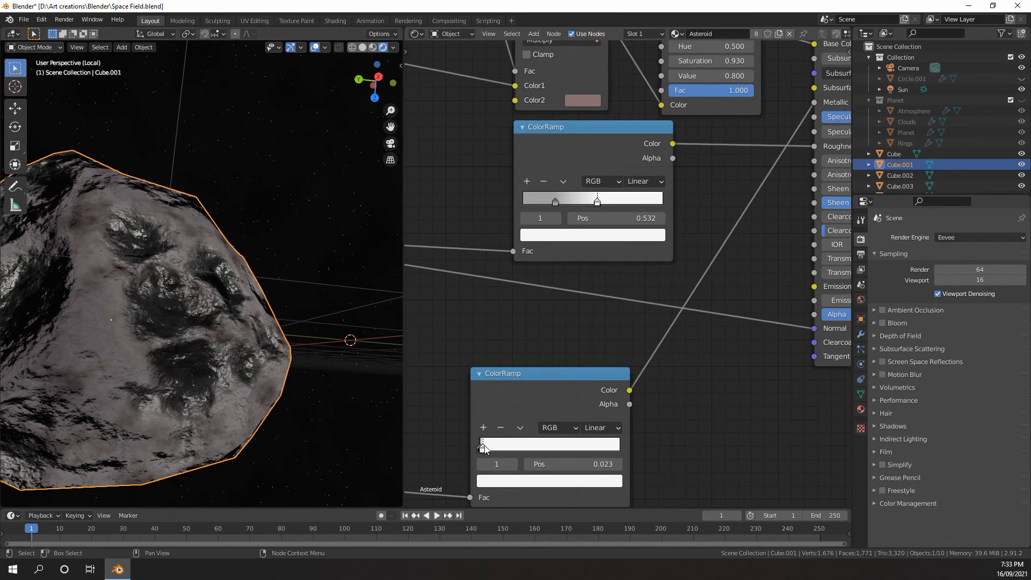
# Move the metallic ColorRamp's dark stop past the white stop so the gradient runs from white to dark
pyautogui.moveTo(480, 450); pyautogui.dragTo(547, 449)
pyautogui.moveTo(284, 396); pyautogui.dragTo(270, 359, button='middle')
pyautogui.scroll(-1, 440, 440)
# Set the Scale of the Noise Texture feeding the metallic ColorRamp to 20.400
pyautogui.moveTo(430, 462); pyautogui.dragTo(688, 279, button='middle')
pyautogui.scroll(2, 622, 285)
pyautogui.moveTo(621, 285); pyautogui.dragTo(558, 301, button='middle')
pyautogui.moveTo(476, 362); pyautogui.dragTo(502, 361)
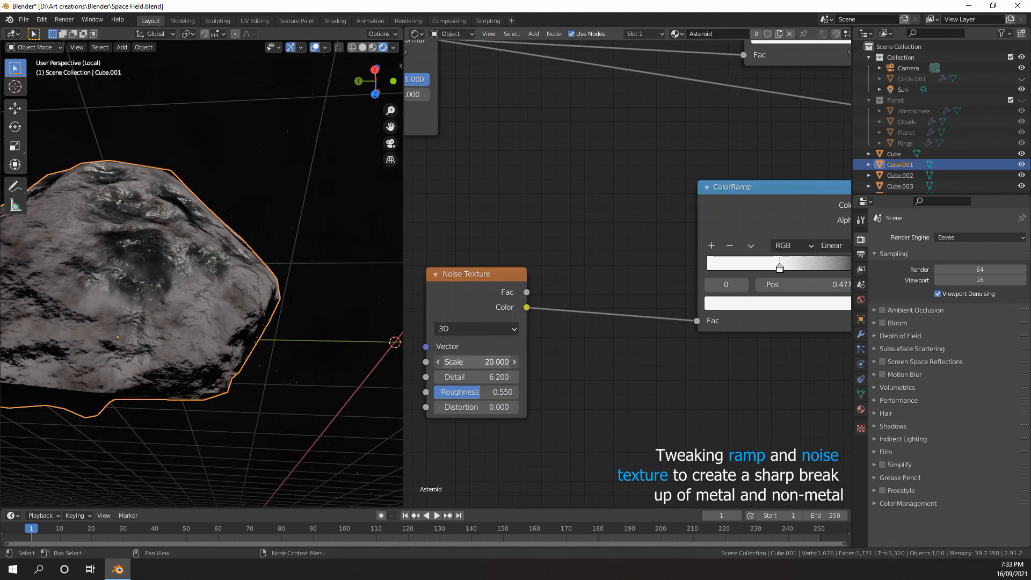
# Brighten the metallic ColorRamp's light stop to white and bring the black stop close to it for a sharp transition
pyautogui.moveTo(719, 272); pyautogui.dragTo(558, 323, button='middle')
pyautogui.scroll(1, 614, 311)
pyautogui.click(704, 319)
pyautogui.click(620, 318)
pyautogui.click(623, 357)
pyautogui.moveTo(671, 144); pyautogui.dragTo(672, 128)
pyautogui.moveTo(702, 319); pyautogui.dragTo(619, 321)
# Set the Roughness of the Noise Texture feeding the metallic ColorRamp to 0.742 and inspect the rock up close
pyautogui.scroll(-1, 542, 333)
pyautogui.moveTo(446, 376); pyautogui.dragTo(646, 321, button='middle')
pyautogui.moveTo(505, 390); pyautogui.dragTo(527, 390)
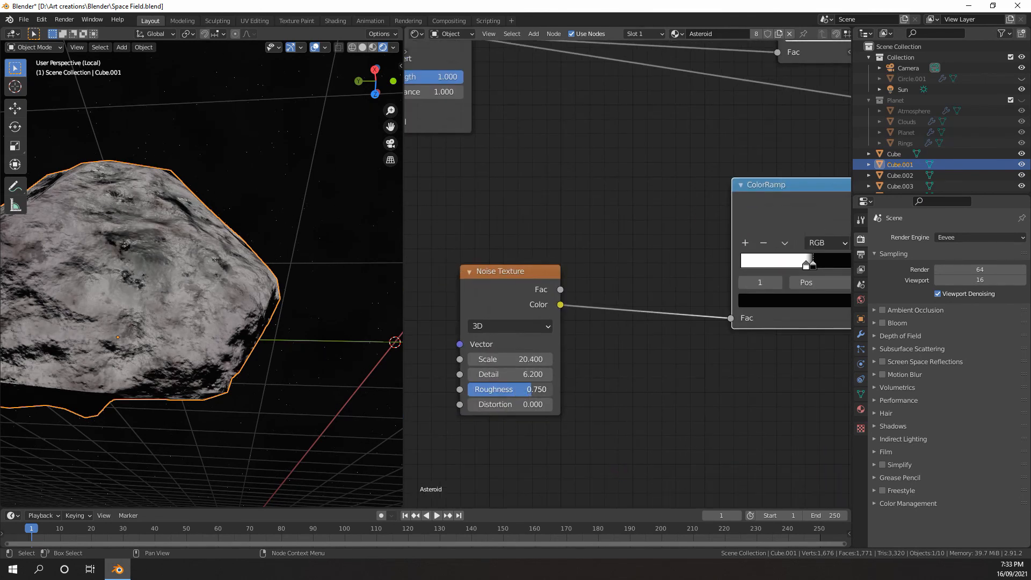
pyautogui.scroll(3, 256, 370)
pyautogui.moveTo(317, 346); pyautogui.dragTo(305, 326, button='middle')
pyautogui.scroll(1, 256, 370)
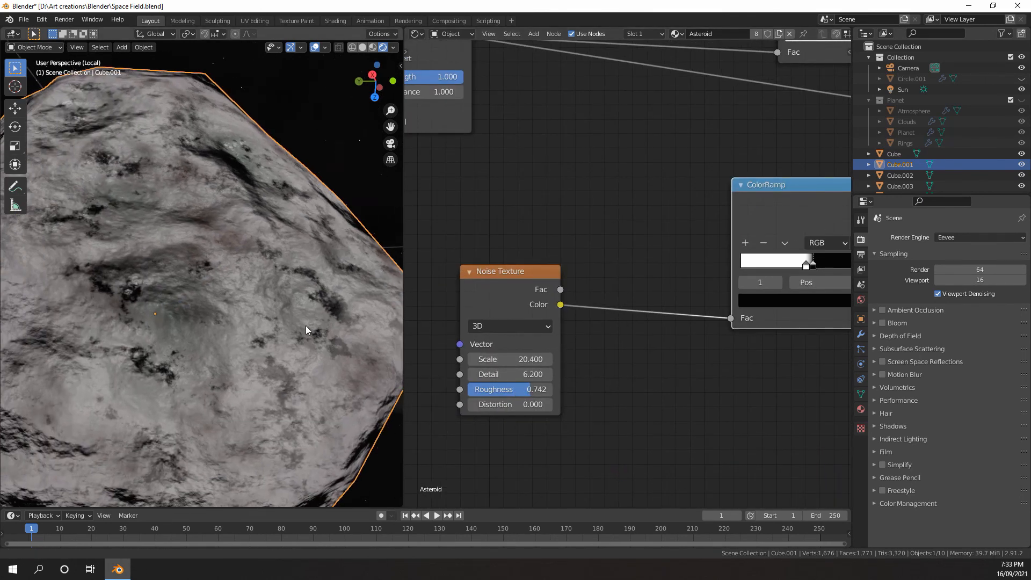
pyautogui.scroll(-2, 214, 354)
pyautogui.keyDown('shift'); pyautogui.moveTo(214, 355); pyautogui.dragTo(280, 330, button='middle'); pyautogui.keyUp('shift')
# Readjust the metallic ColorRamp's white and black stops near the middle and check the rock's metallic patches
pyautogui.moveTo(596, 309); pyautogui.dragTo(421, 304, button='middle')
pyautogui.scroll(5, 642, 259)
pyautogui.moveTo(620, 258); pyautogui.dragTo(641, 261)
pyautogui.moveTo(611, 263); pyautogui.dragTo(639, 261)
pyautogui.scroll(-3, 642, 257)
pyautogui.moveTo(773, 121); pyautogui.dragTo(553, 364, button='middle')
pyautogui.moveTo(648, 190); pyautogui.dragTo(647, 190)
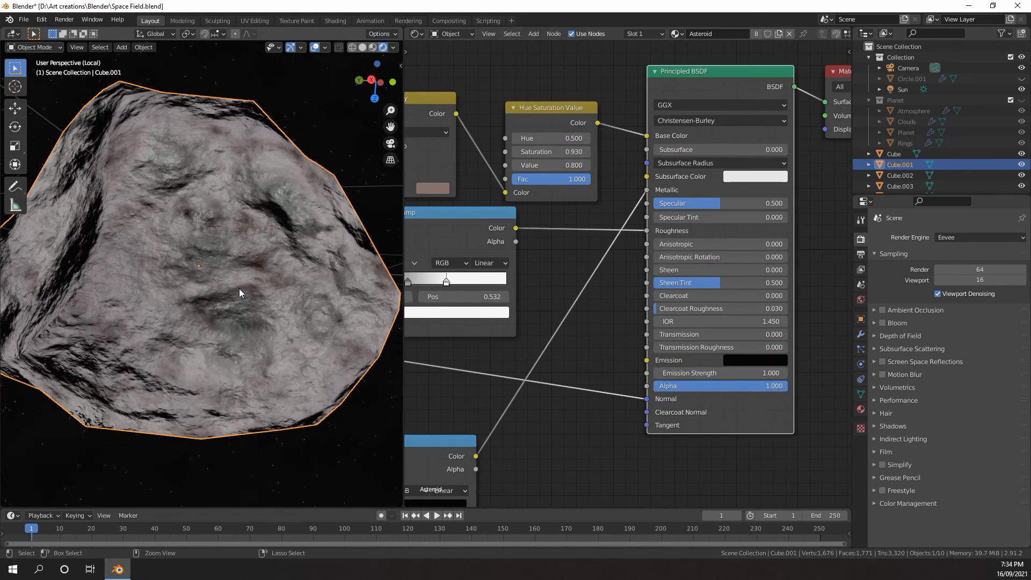
pyautogui.moveTo(239, 288); pyautogui.dragTo(212, 272, button='middle')
# Fine-tune the metallic ColorRamp by shifting its white stop lower and placing its black stop at position 0.482
pyautogui.moveTo(445, 419); pyautogui.dragTo(594, 298, button='middle')
pyautogui.click(537, 389)
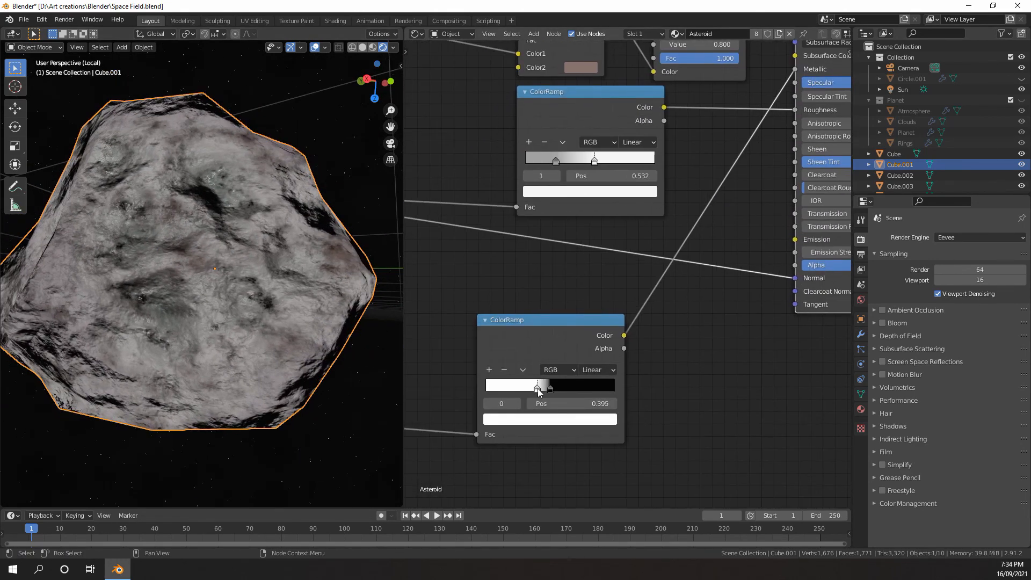
pyautogui.click(543, 389)
pyautogui.moveTo(538, 389); pyautogui.dragTo(547, 388)
# Compare the rock with and without the metallic variation by unlinking the Metallic input and undoing that
pyautogui.moveTo(749, 211); pyautogui.dragTo(683, 275, button='middle')
pyautogui.moveTo(730, 133); pyautogui.dragTo(690, 186)
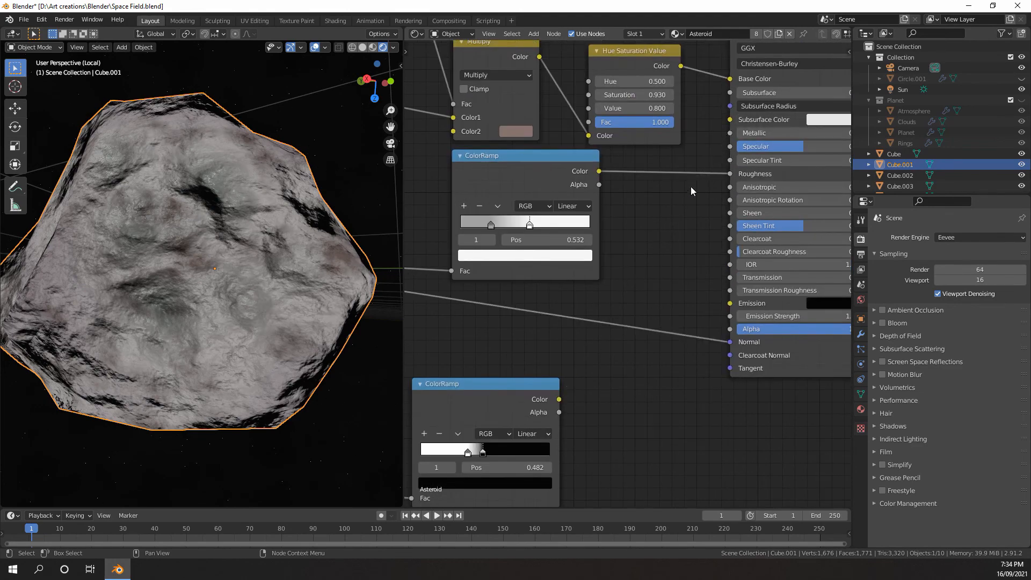
pyautogui.hotkey('ctrl', 'z')
pyautogui.moveTo(247, 258); pyautogui.dragTo(279, 301, button='middle')
pyautogui.scroll(-5, 273, 324)
pyautogui.scroll(5, 208, 242)
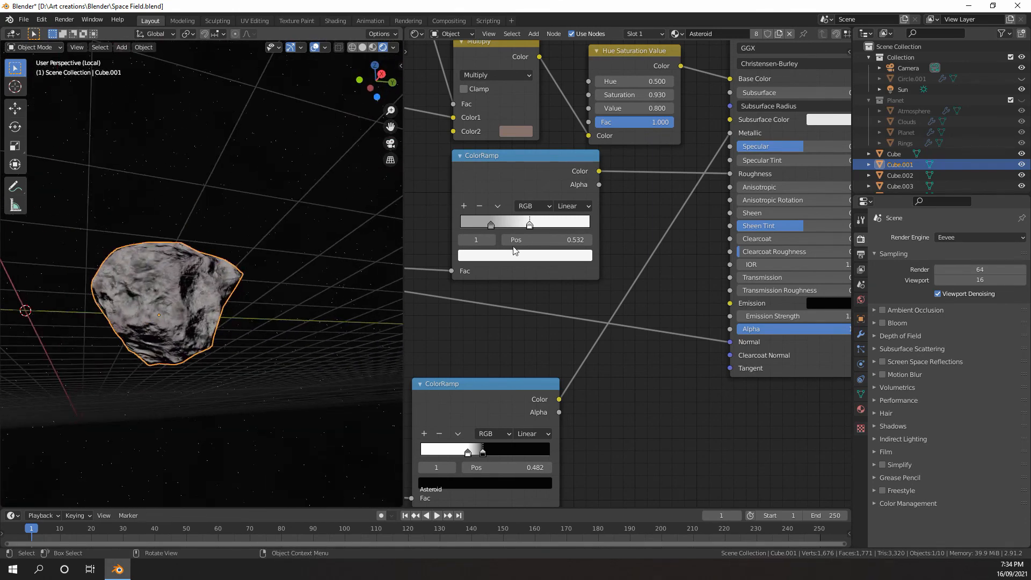
# Examine the roughness and metallic ColorRamp branches feeding the Principled BSDF
pyautogui.scroll(-4, 590, 253)
pyautogui.scroll(6, 610, 248)
pyautogui.moveTo(559, 311); pyautogui.dragTo(604, 257, button='middle')
pyautogui.scroll(1, 585, 304)
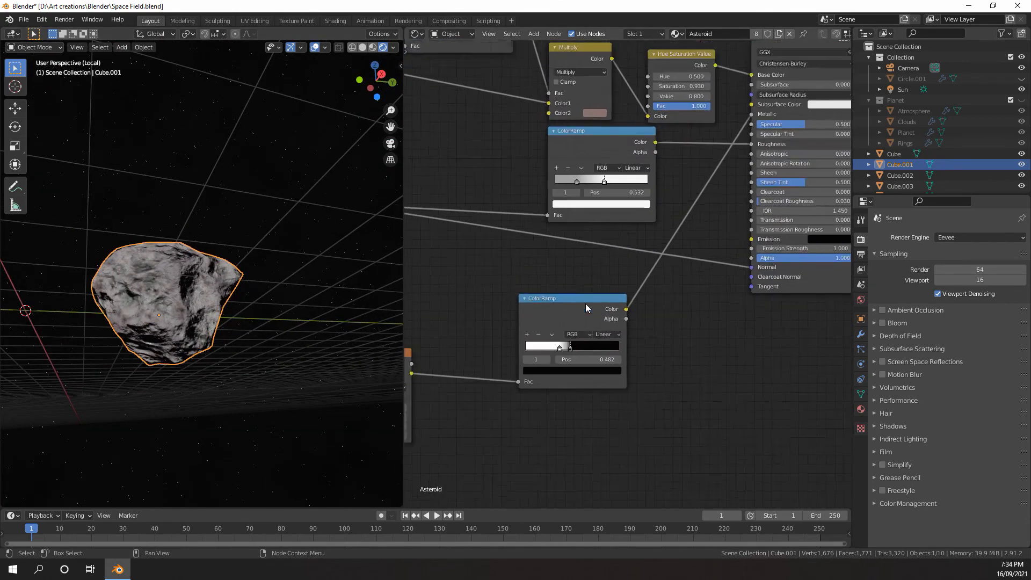
pyautogui.scroll(-1, 586, 306)
pyautogui.moveTo(597, 316)
pyautogui.mouseDown(button='middle')
pyautogui.moveTo(619, 268)
pyautogui.moveTo(592, 323)
pyautogui.mouseUp(button='middle')
pyautogui.scroll(2, 620, 266)
pyautogui.scroll(1, 668, 231)
pyautogui.moveTo(668, 230); pyautogui.dragTo(619, 297, button='middle')
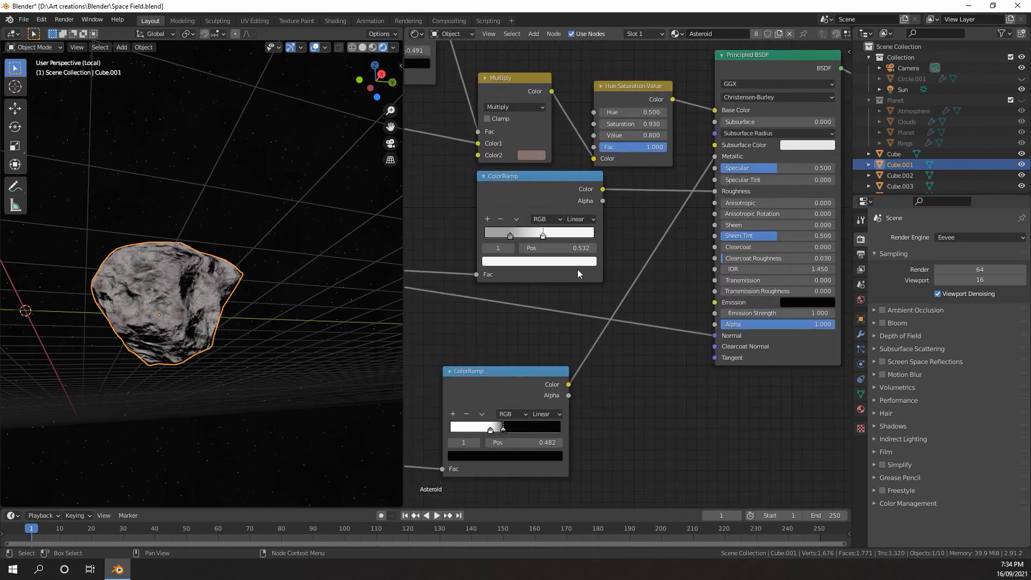
pyautogui.moveTo(504, 376); pyautogui.dragTo(604, 256, button='middle')
pyautogui.scroll(-4, 607, 270)
pyautogui.scroll(1, 605, 272)
pyautogui.scroll(-1, 605, 271)
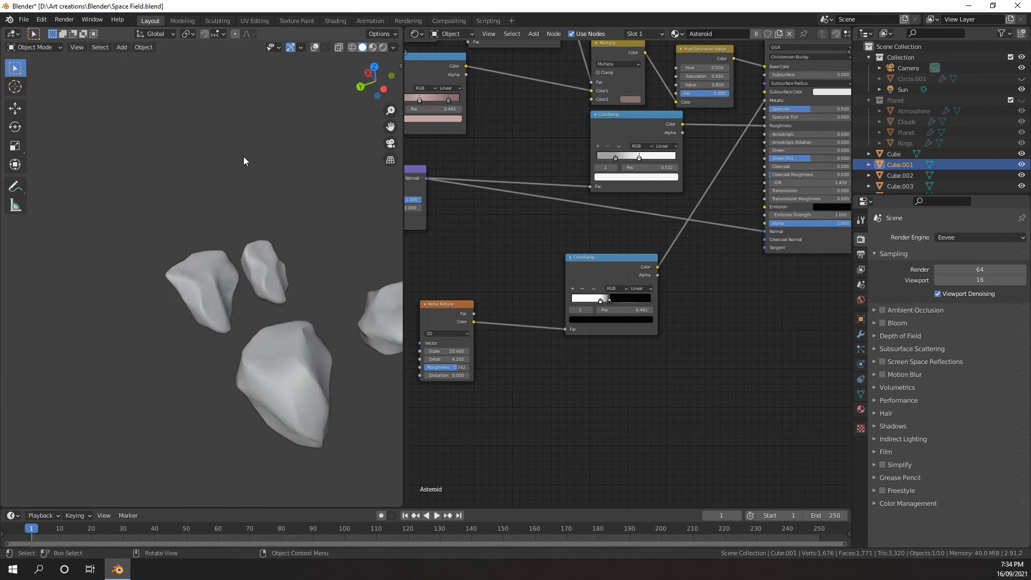
# Inspect all four rocks together in rendered shading and return the viewport to solid shading
pyautogui.moveTo(244, 156)
pyautogui.keyDown('shift'); pyautogui.mouseDown(button='middle')
pyautogui.moveTo(96, 170)
pyautogui.moveTo(124, 208)
pyautogui.moveTo(278, 240)
pyautogui.moveTo(207, 287)
pyautogui.mouseUp(button='middle'); pyautogui.keyUp('shift')
pyautogui.scroll(-4, 124, 209)
pyautogui.scroll(4, 166, 213)
pyautogui.press('z')
pyautogui.click(192, 209)
pyautogui.scroll(-1, 191, 209)
pyautogui.scroll(2, 208, 287)
pyautogui.press('z')
pyautogui.click(279, 291)
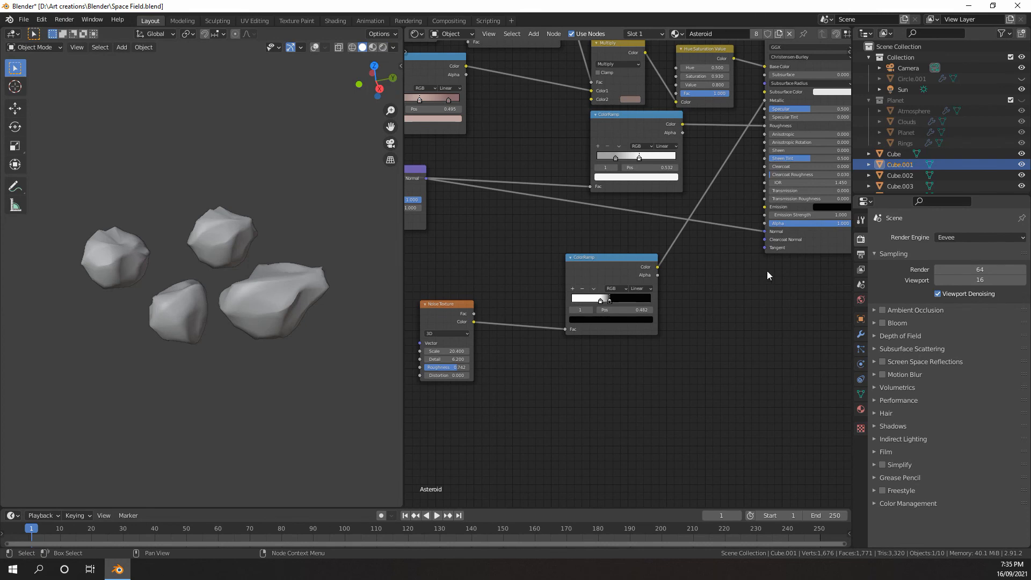
# Add a Displacement node below the Principled BSDF in the Asteroid material
pyautogui.scroll(-3, 615, 240)
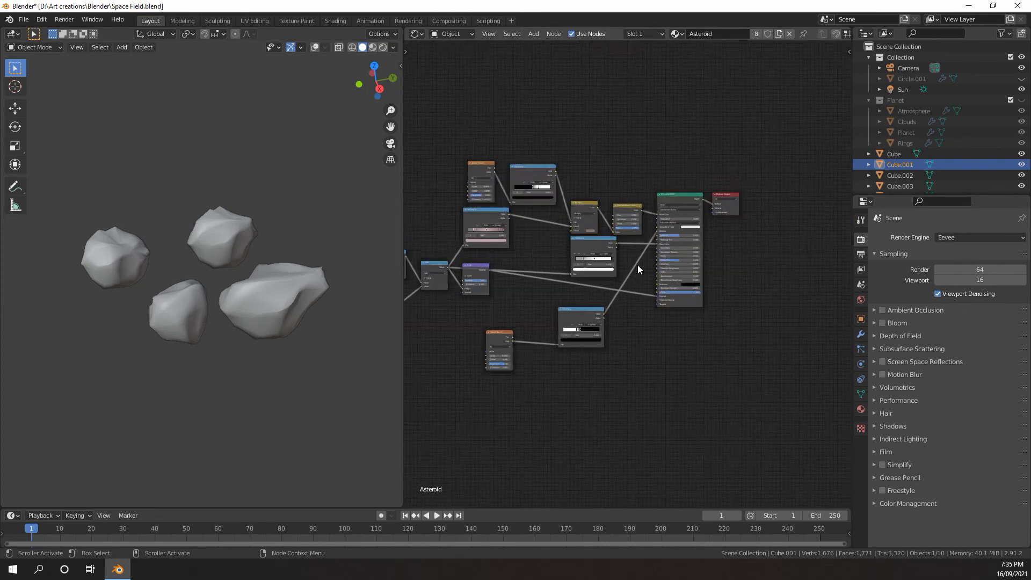
pyautogui.scroll(5, 637, 265)
pyautogui.hotkey('shift', 'a')
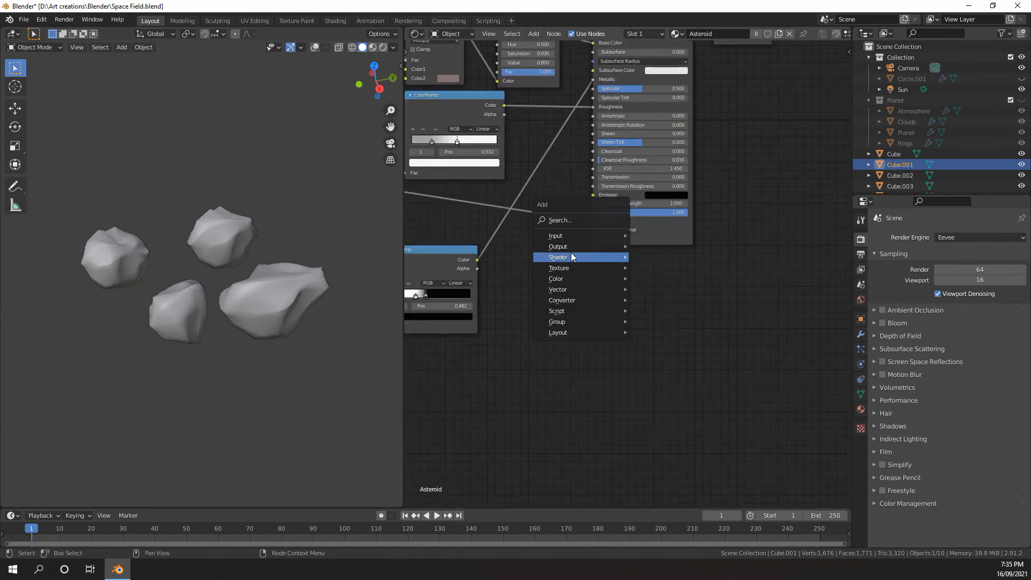
pyautogui.moveTo(570, 289)
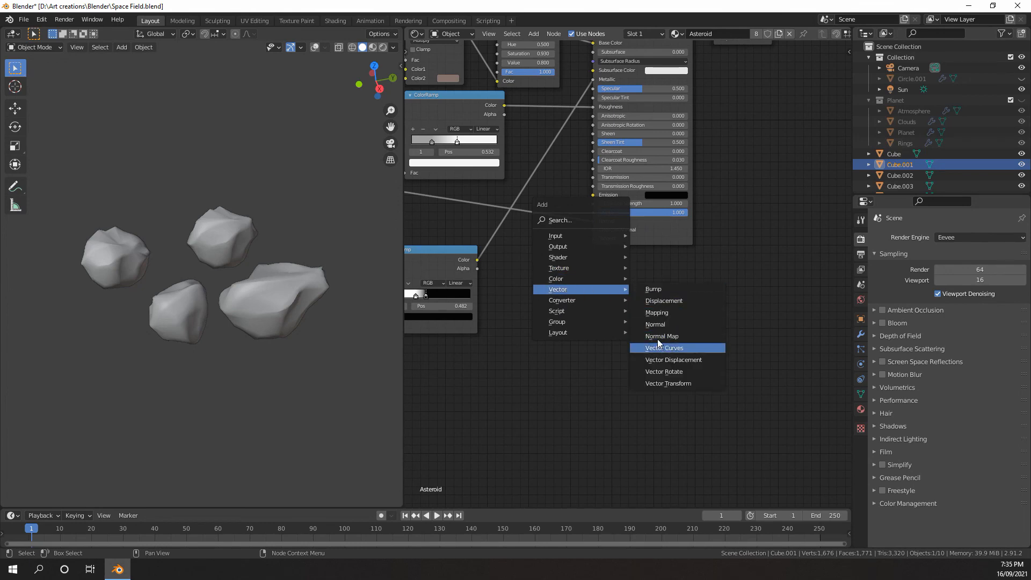
pyautogui.click(650, 300)
pyautogui.click(618, 286)
# Connect the output of the Add node that combines the bump textures to the Displacement node's Height
pyautogui.scroll(-3, 601, 286)
pyautogui.moveTo(479, 286); pyautogui.dragTo(674, 315, button='middle')
pyautogui.scroll(-4, 514, 241)
pyautogui.moveTo(514, 242); pyautogui.dragTo(562, 222, button='middle')
pyautogui.moveTo(496, 197); pyautogui.dragTo(779, 295)
pyautogui.scroll(12, 652, 265)
pyautogui.moveTo(786, 303); pyautogui.dragTo(553, 273, button='middle')
pyautogui.moveTo(599, 201); pyautogui.dragTo(589, 139)
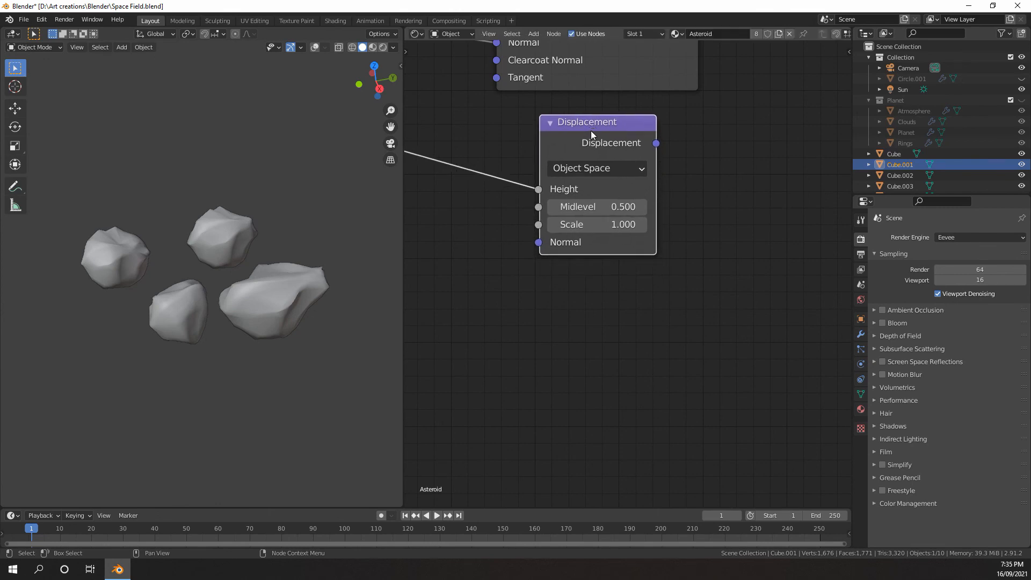
# Link the Displacement node to the Material Output's Displacement socket and place the node beneath the Principled BSDF
pyautogui.scroll(-6, 625, 267)
pyautogui.moveTo(644, 166); pyautogui.dragTo(575, 285, button='middle')
pyautogui.scroll(2, 575, 286)
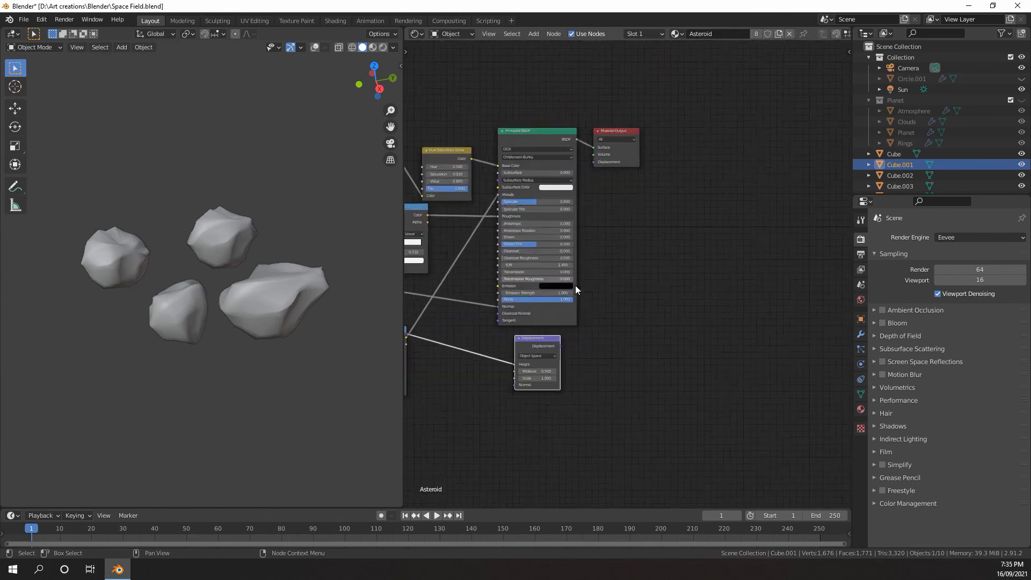
pyautogui.moveTo(549, 360); pyautogui.dragTo(588, 144)
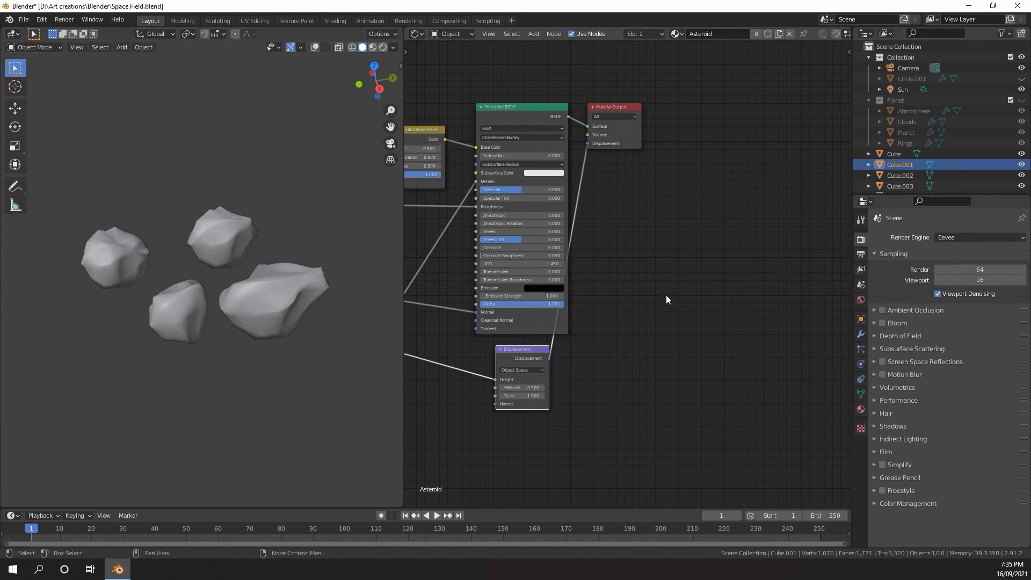
pyautogui.moveTo(641, 296); pyautogui.dragTo(667, 298, button='middle')
pyautogui.moveTo(563, 357); pyautogui.dragTo(582, 355)
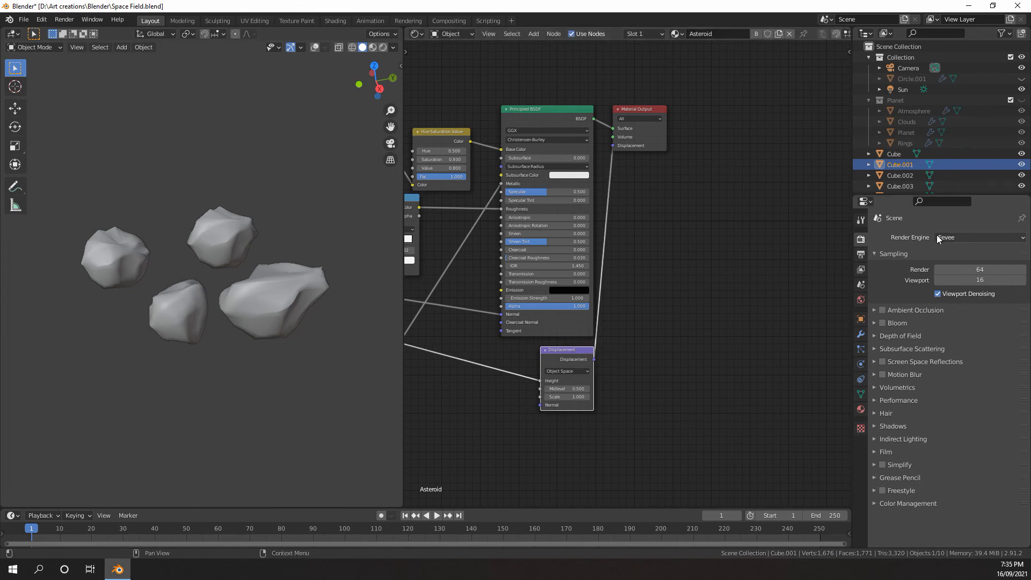
# Switch the render engine to Cycles and set its feature set to Experimental
pyautogui.click(952, 236)
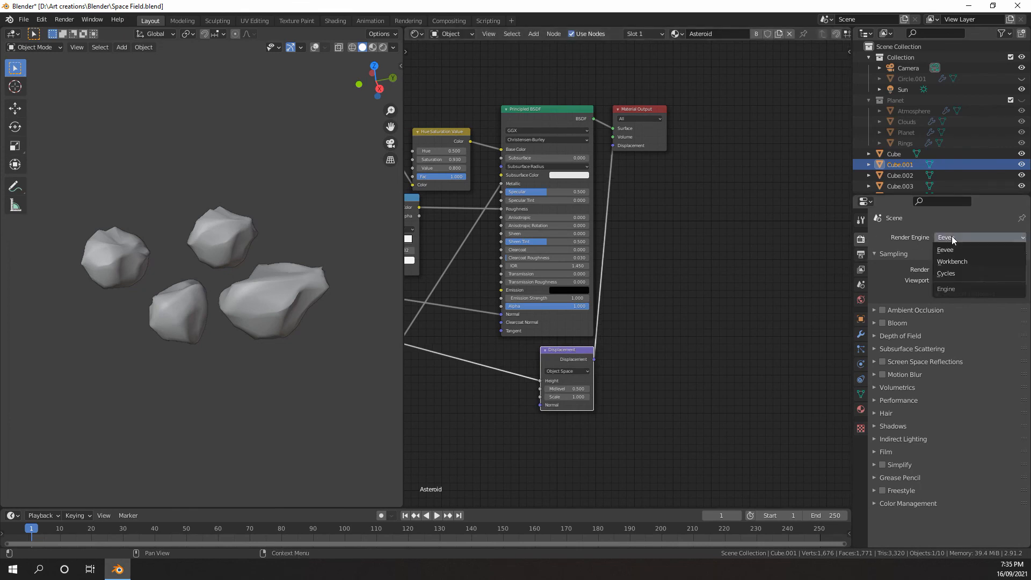
pyautogui.click(948, 274)
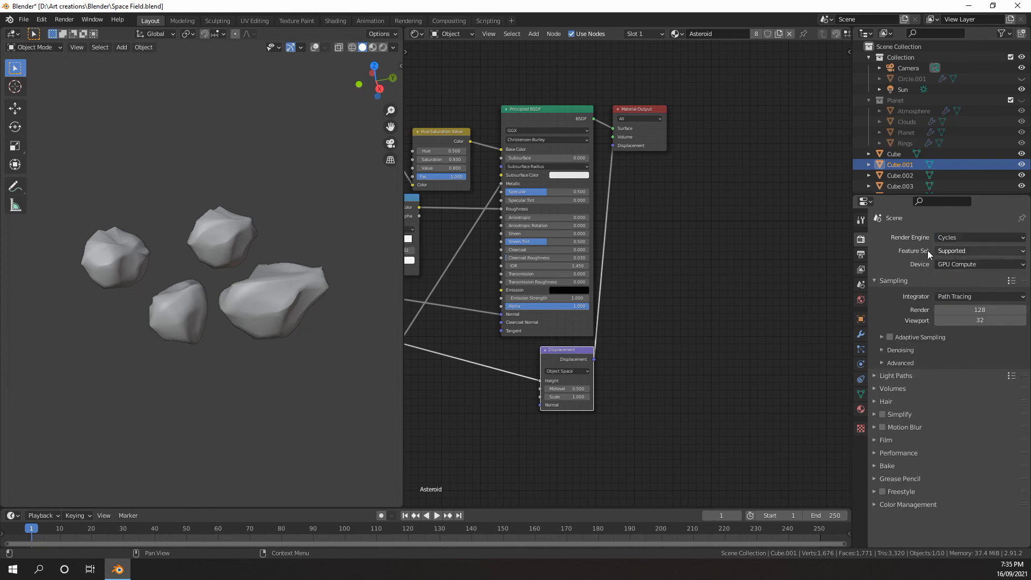
pyautogui.click(958, 250)
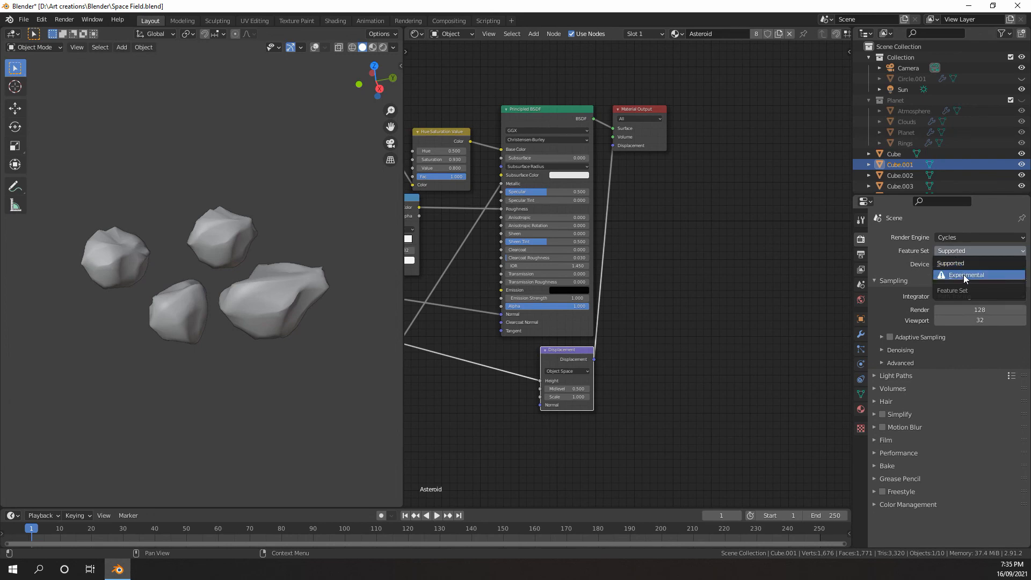
pyautogui.click(965, 276)
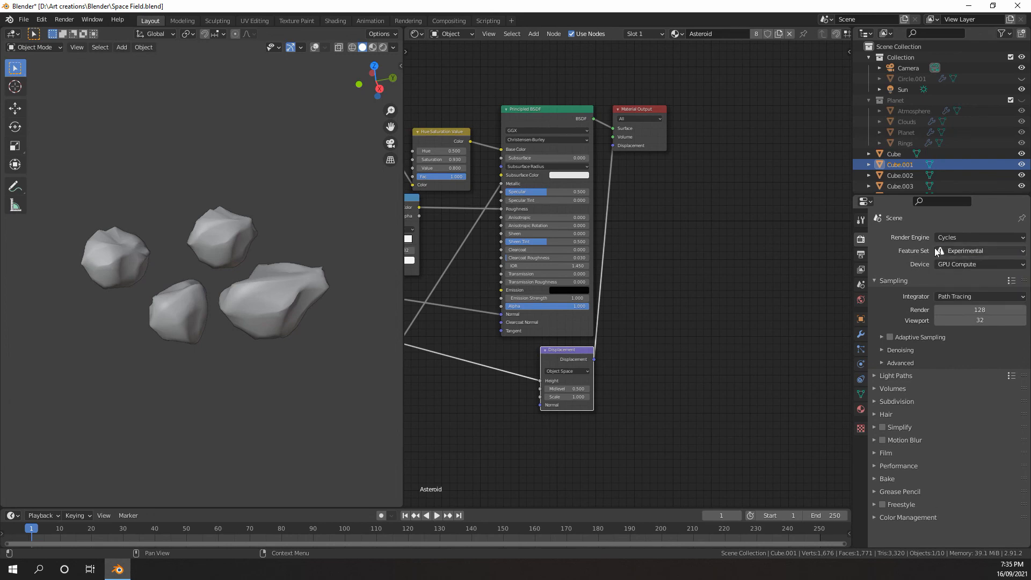
# Set the Asteroid material's surface displacement method to Displacement and Bump
pyautogui.click(860, 410)
pyautogui.scroll(-2, 532, 312)
pyautogui.moveTo(532, 311); pyautogui.dragTo(629, 330, button='middle')
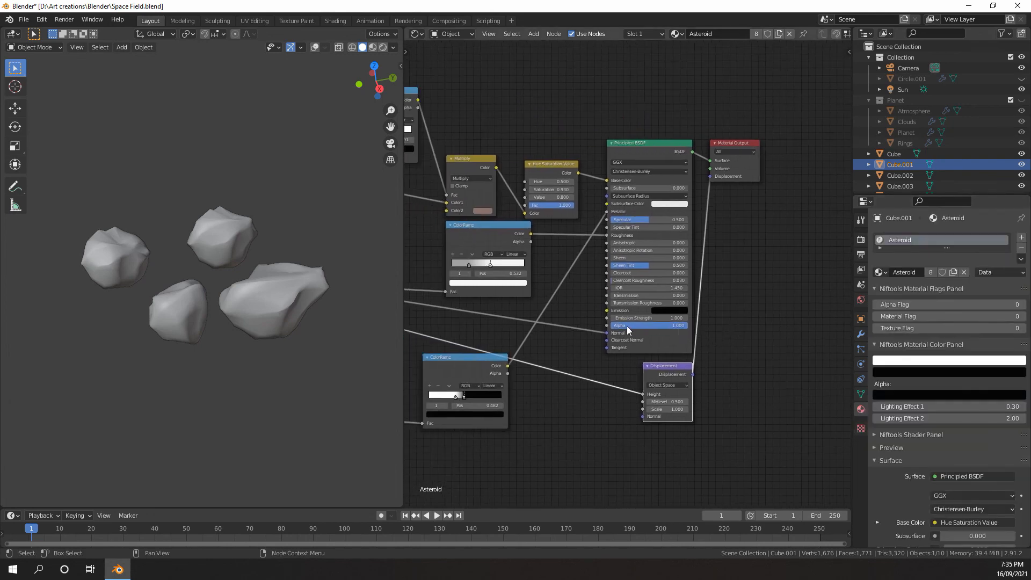
pyautogui.moveTo(514, 327); pyautogui.dragTo(573, 332, button='middle')
pyautogui.moveTo(677, 317); pyautogui.dragTo(605, 307, button='middle')
pyautogui.scroll(-15, 887, 338)
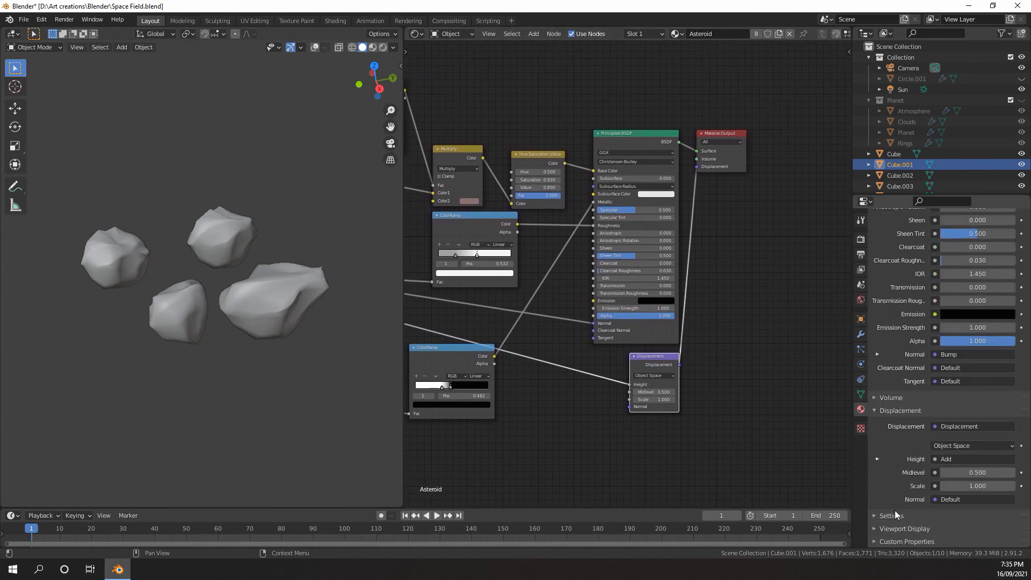
pyautogui.click(893, 516)
pyautogui.scroll(-5, 913, 473)
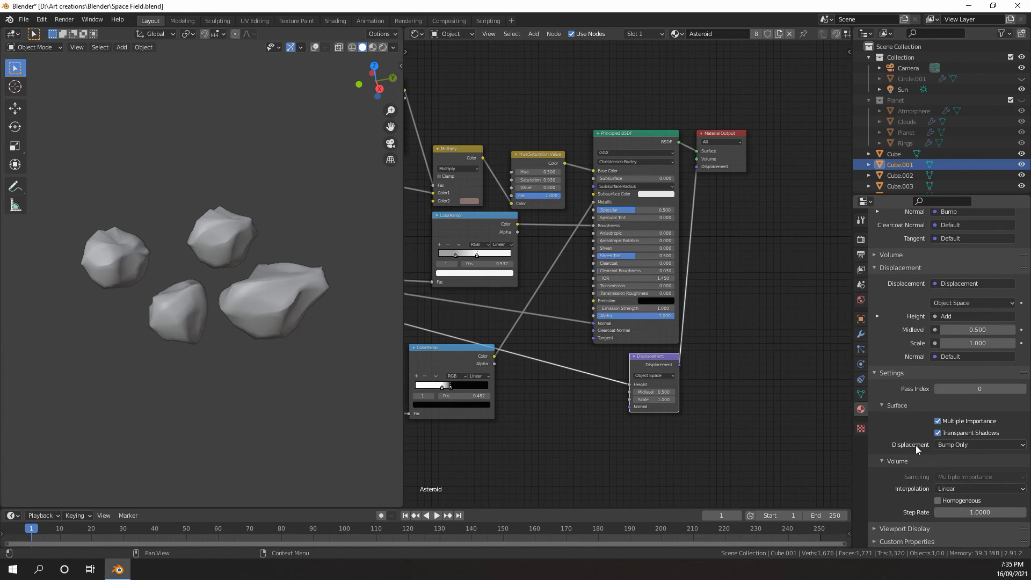
pyautogui.click(1000, 446)
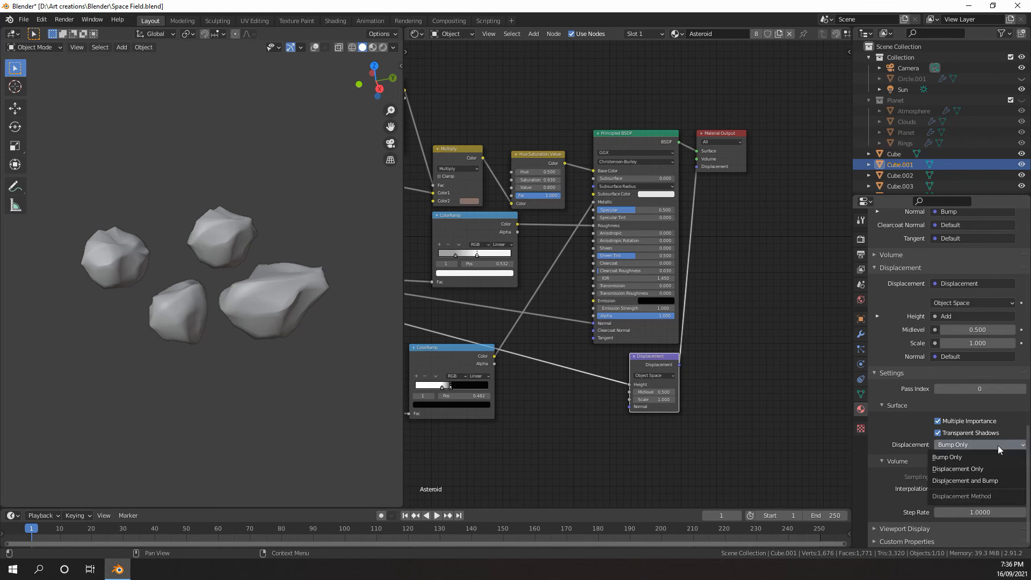
pyautogui.click(966, 480)
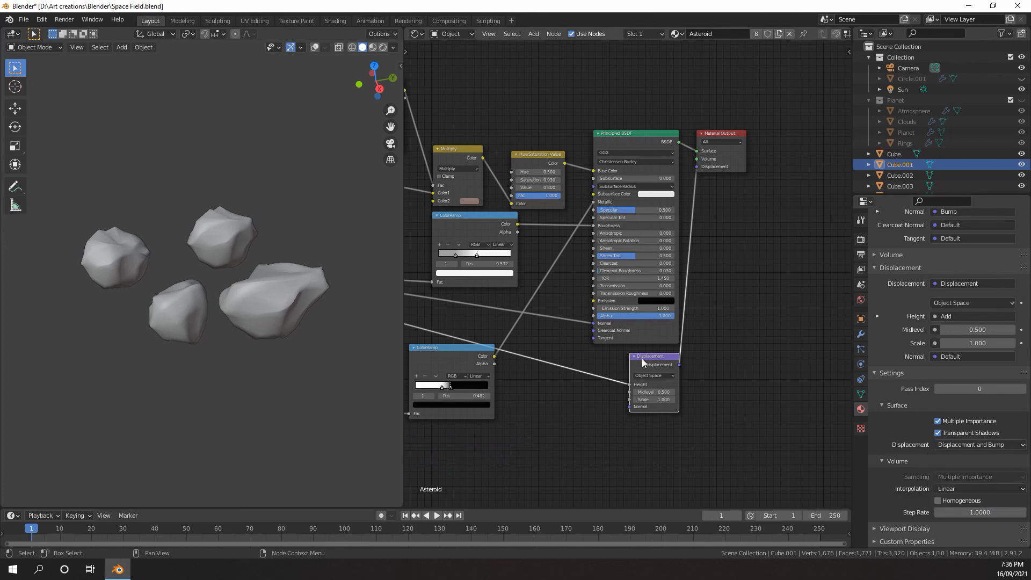
# Turn on the viewport overlays and add a level 1 Subdivision Surface modifier to the Cube.001 rock
pyautogui.scroll(-2, 526, 347)
pyautogui.moveTo(535, 347); pyautogui.dragTo(578, 327, button='middle')
pyautogui.scroll(11, 938, 363)
pyautogui.click(861, 240)
pyautogui.moveTo(259, 275); pyautogui.dragTo(236, 322, button='middle')
pyautogui.scroll(-3, 254, 282)
pyautogui.click(860, 334)
pyautogui.click(314, 48)
pyautogui.keyDown('shift'); pyautogui.moveTo(237, 322); pyautogui.dragTo(222, 301, button='middle'); pyautogui.keyUp('shift')
pyautogui.scroll(2, 241, 279)
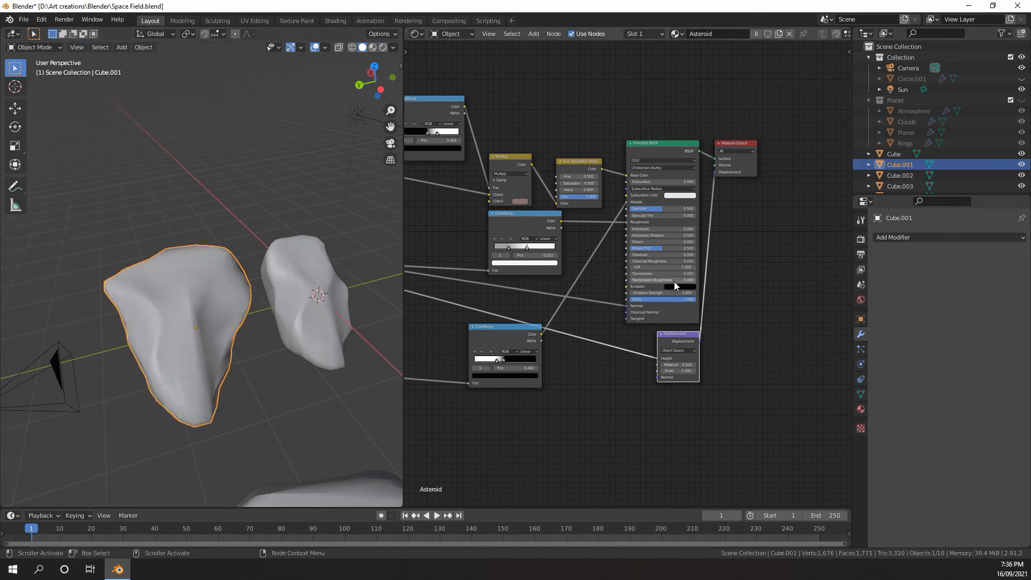
pyautogui.hotkey('ctrl', '1')
# Enable Adaptive Subdivision on the Cube.001 rock's modifier and set its dicing scale to 25
pyautogui.moveTo(259, 286); pyautogui.dragTo(261, 285, button='middle')
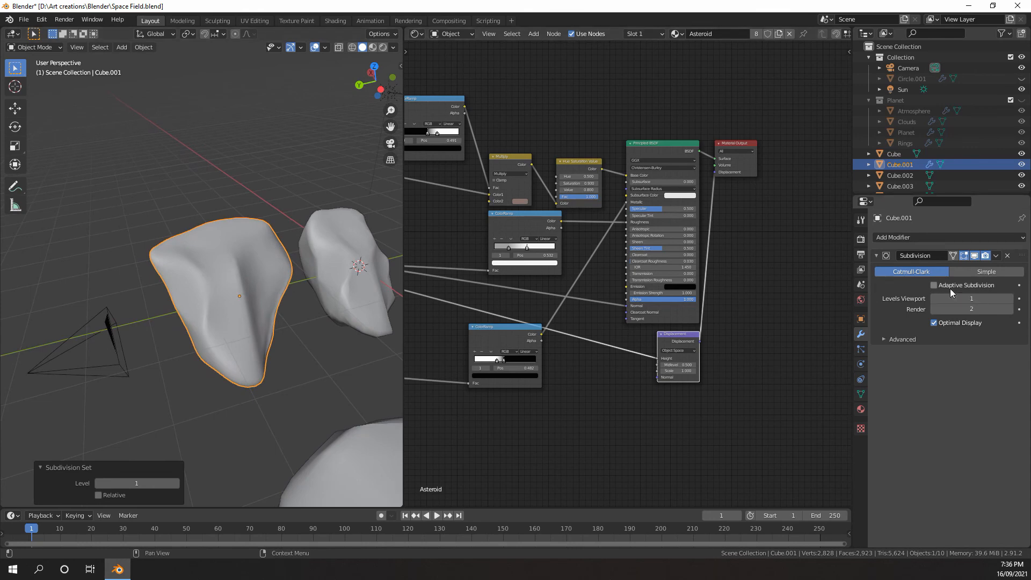
pyautogui.click(861, 239)
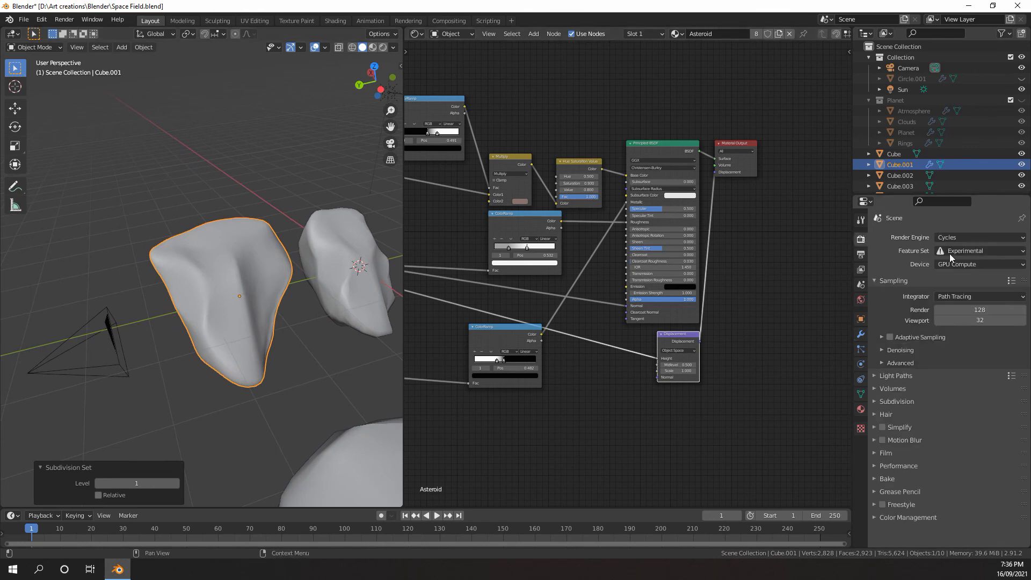
pyautogui.click(861, 334)
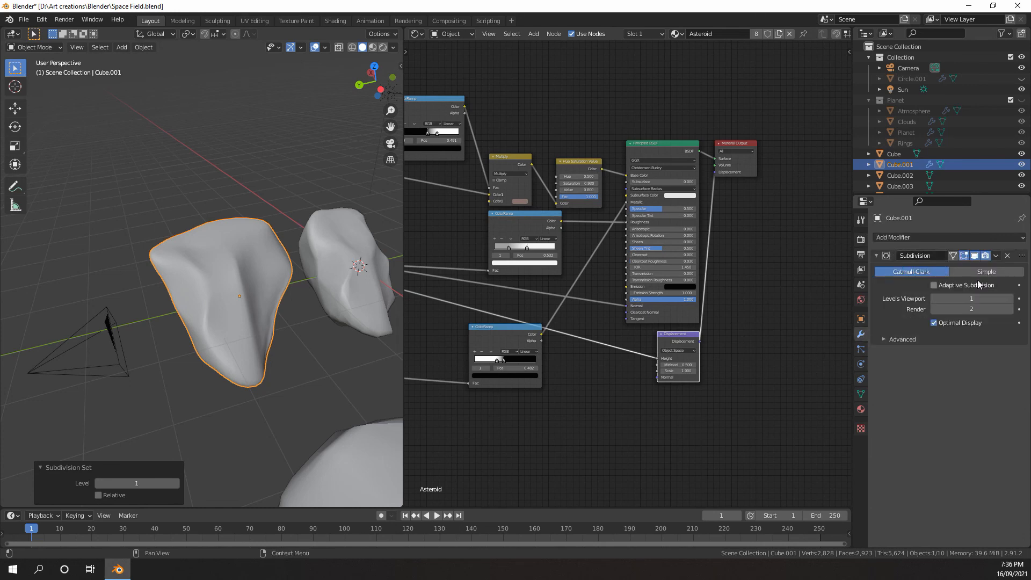
pyautogui.click(934, 285)
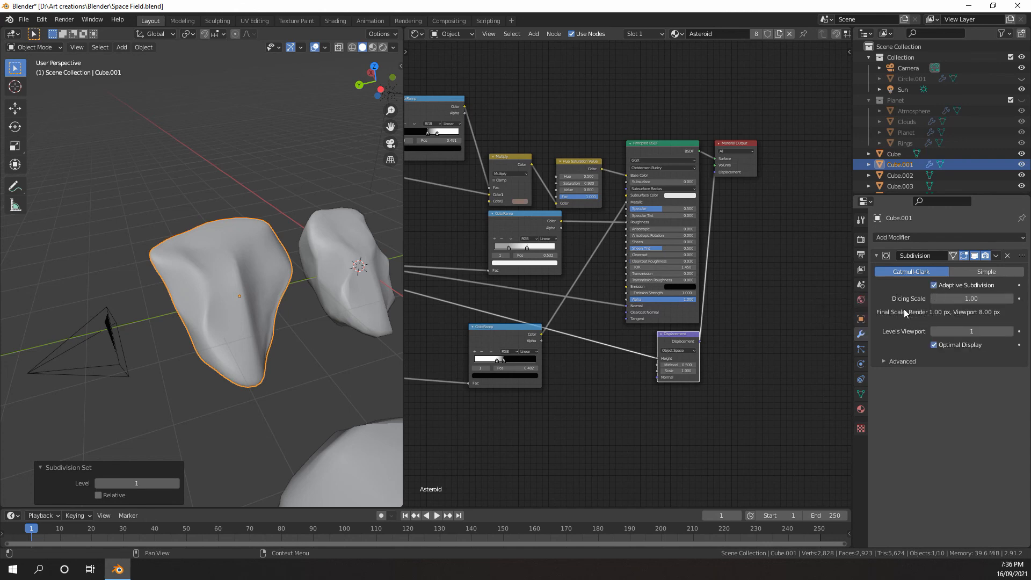
pyautogui.click(979, 301)
# Show the Cube.001 rock and its neighbours in rendered shading
pyautogui.moveTo(322, 300); pyautogui.dragTo(237, 288, button='middle')
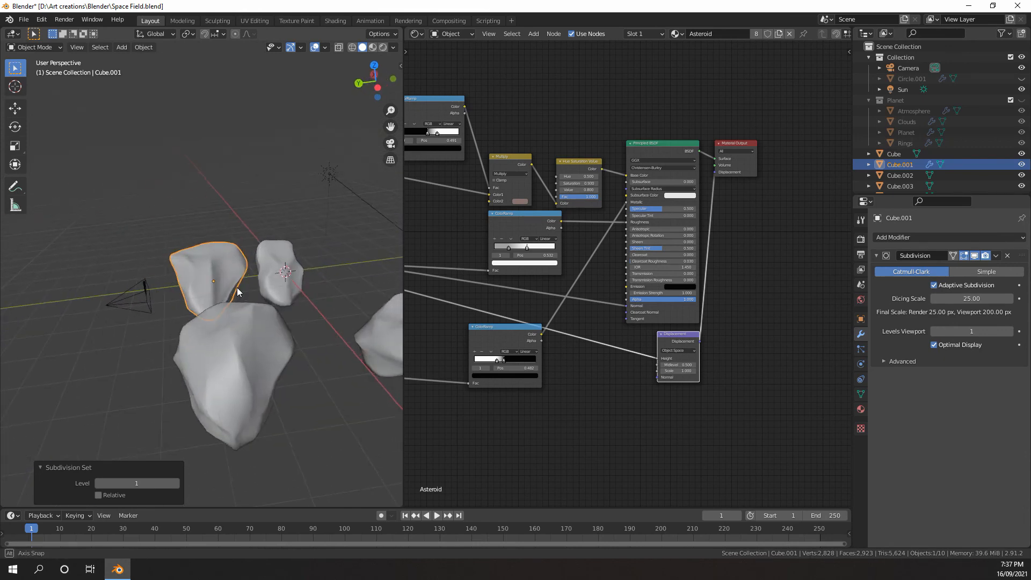
pyautogui.scroll(5, 237, 288)
pyautogui.press('z')
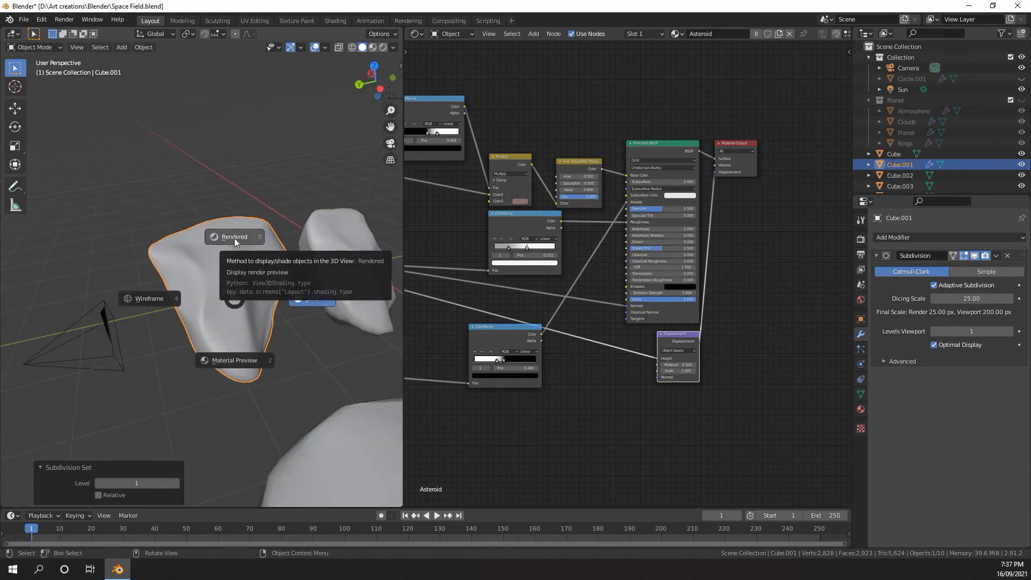
pyautogui.click(235, 238)
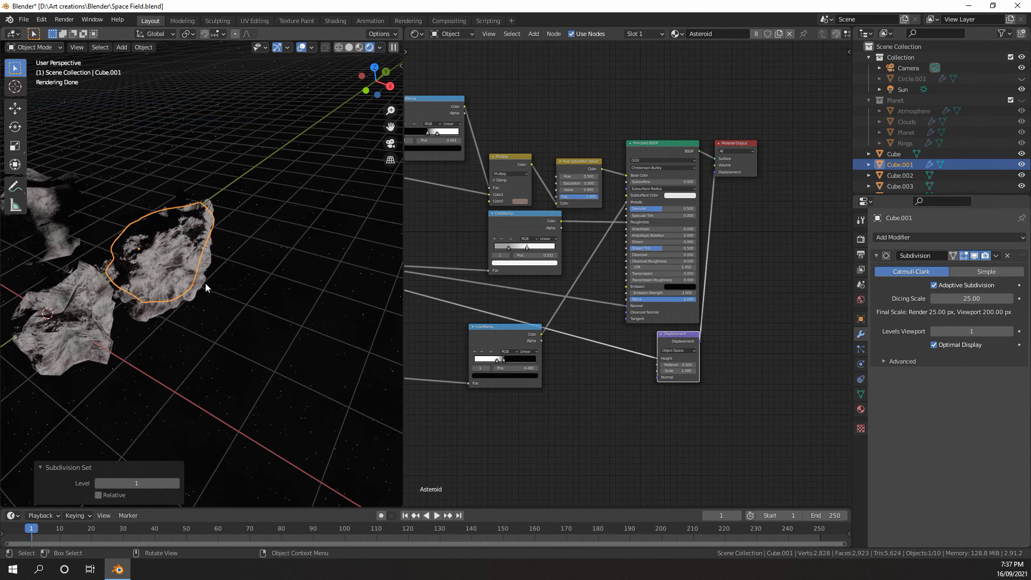
# Compare the rocks with and without displacement by unlinking it, hiding the overlays, and undoing the unlink
pyautogui.moveTo(716, 173); pyautogui.dragTo(714, 214)
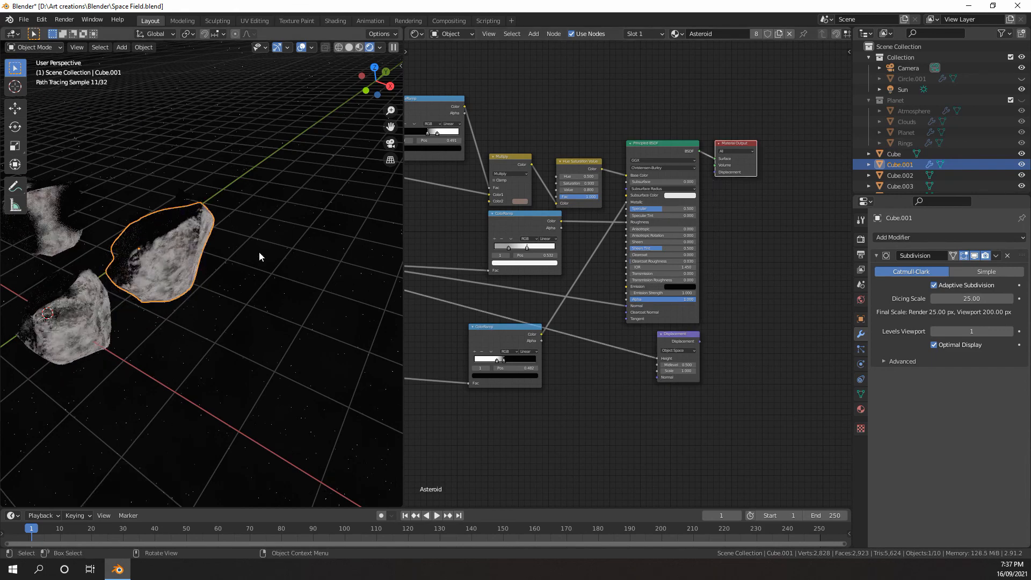
pyautogui.click(301, 50)
pyautogui.moveTo(234, 161); pyautogui.dragTo(124, 236, button='middle')
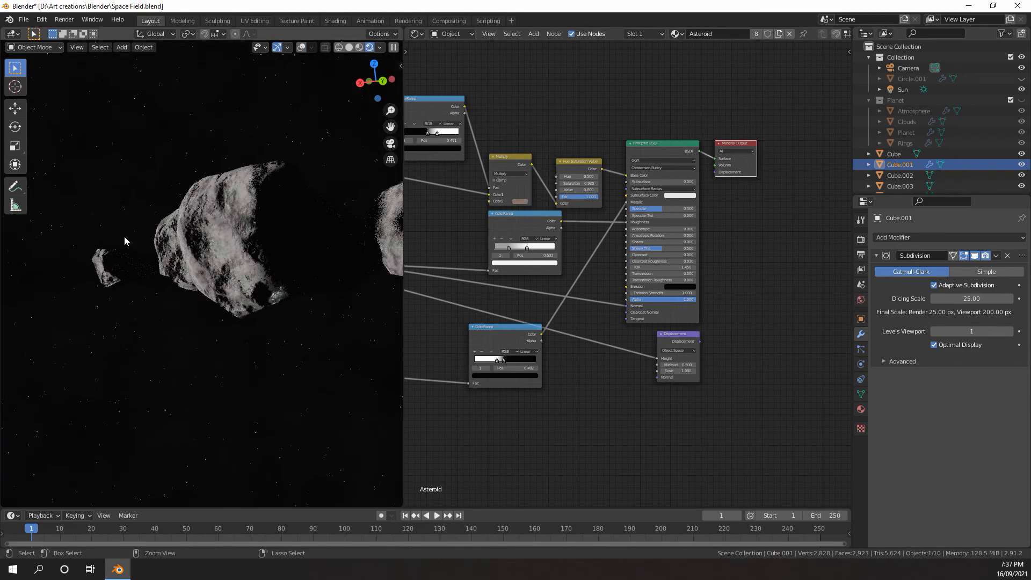
pyautogui.hotkey('ctrl', 'z')
# Set the Displacement node's scale to 0.35
pyautogui.scroll(6, 666, 370)
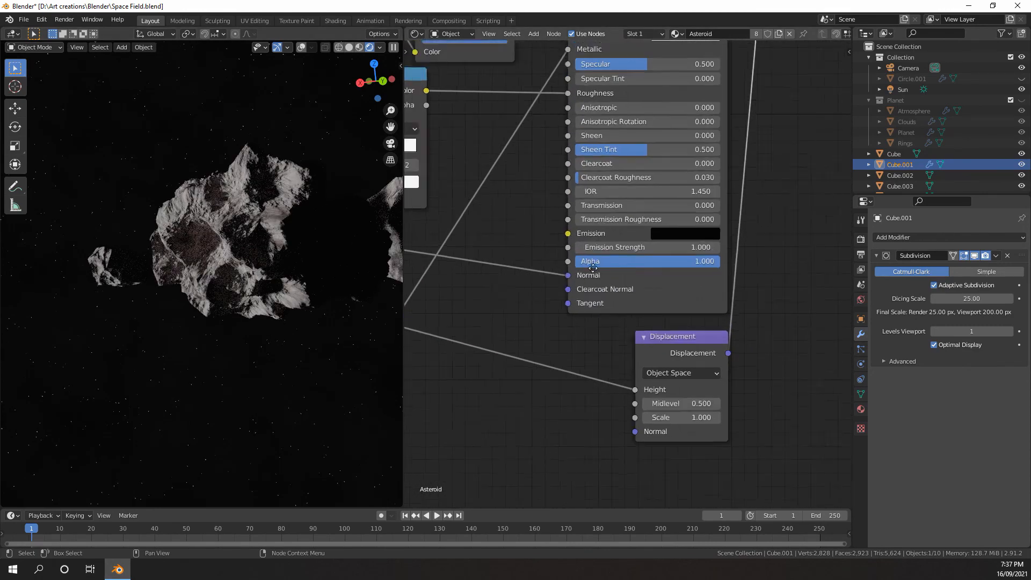
pyautogui.click(585, 348)
pyautogui.click(584, 348)
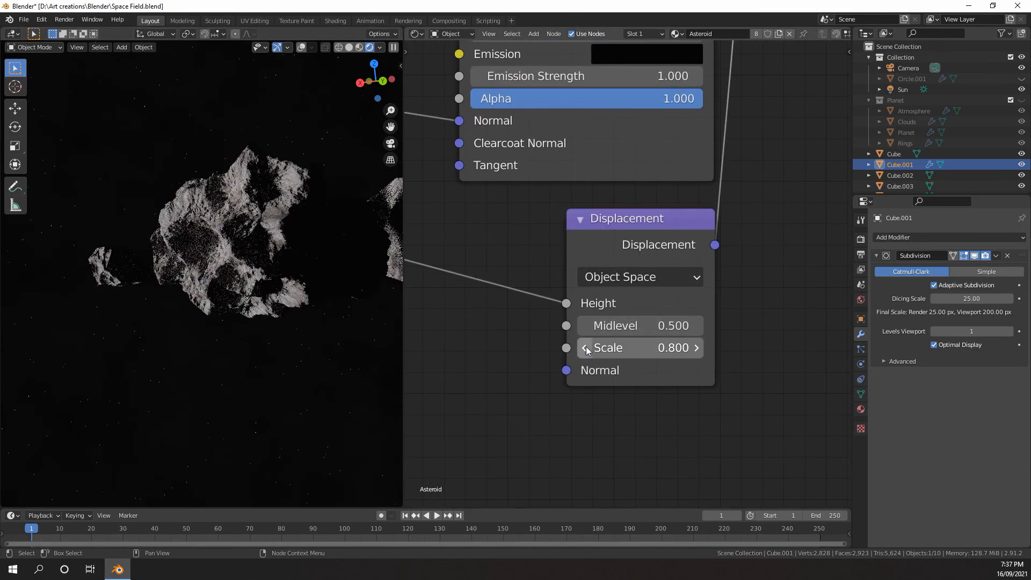
pyautogui.click(584, 348)
pyautogui.click(584, 348)
pyautogui.click(584, 348)
pyautogui.click(645, 348)
pyautogui.write('0.3')
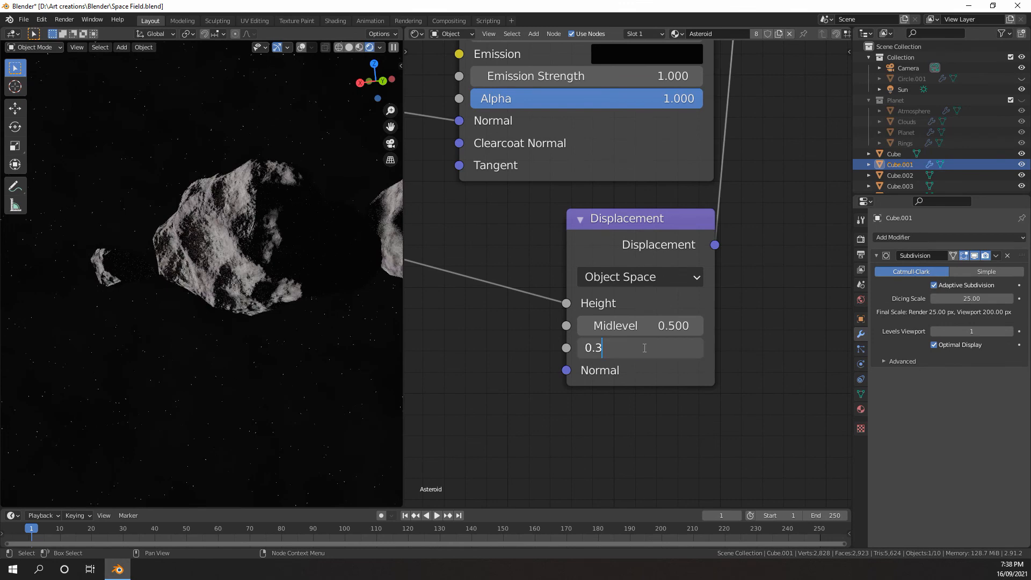
pyautogui.write('5')
pyautogui.press('Return')
# Compare the rocks with and without the reduced displacement by unlinking the Material Output's Displacement input and undoing that
pyautogui.scroll(-6, 605, 250)
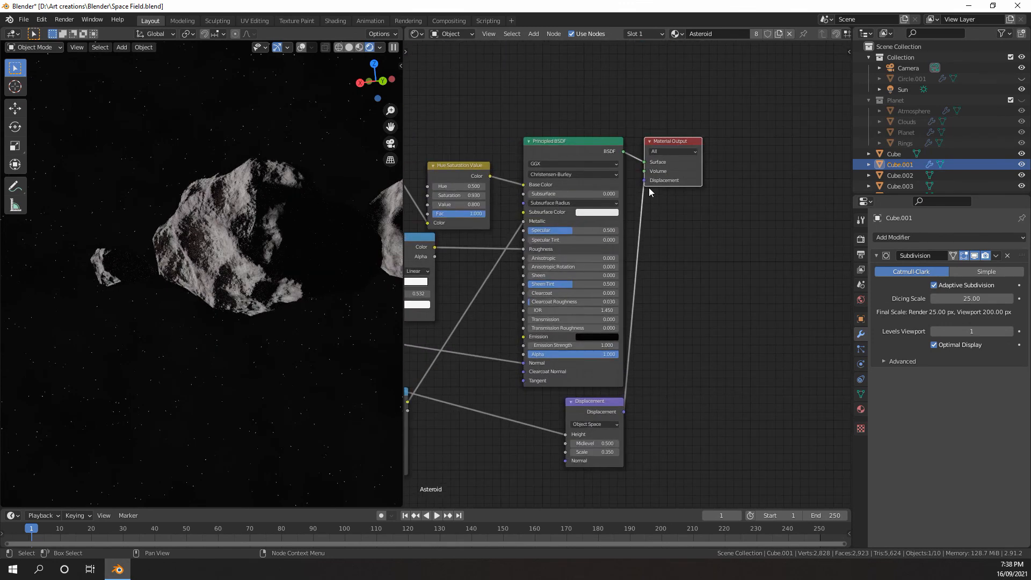
pyautogui.moveTo(642, 193); pyautogui.dragTo(645, 227)
pyautogui.hotkey('ctrl', 'z')
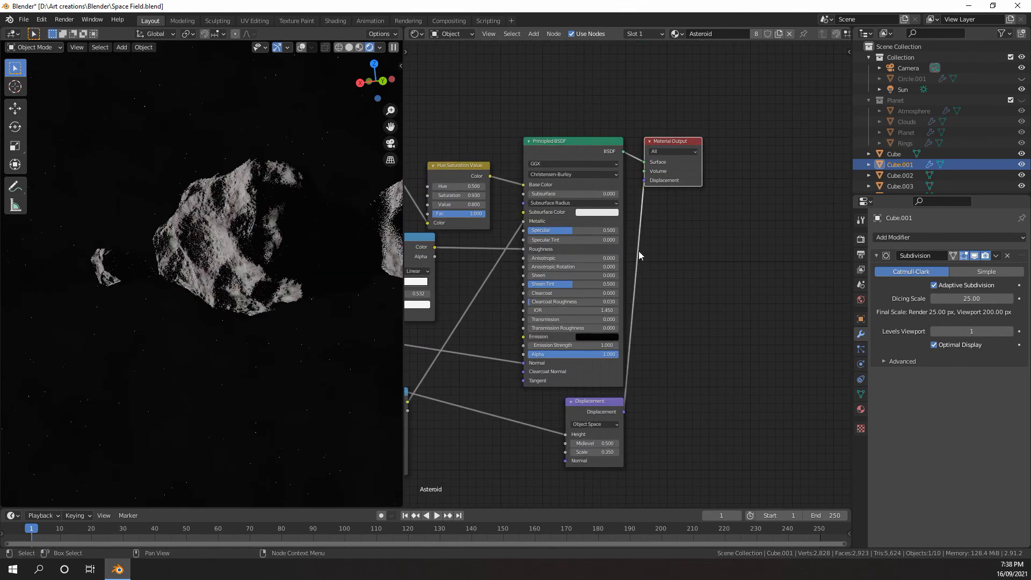
pyautogui.hotkey('ctrl', 'shift', 'z')
pyautogui.moveTo(342, 317); pyautogui.dragTo(376, 283, button='middle')
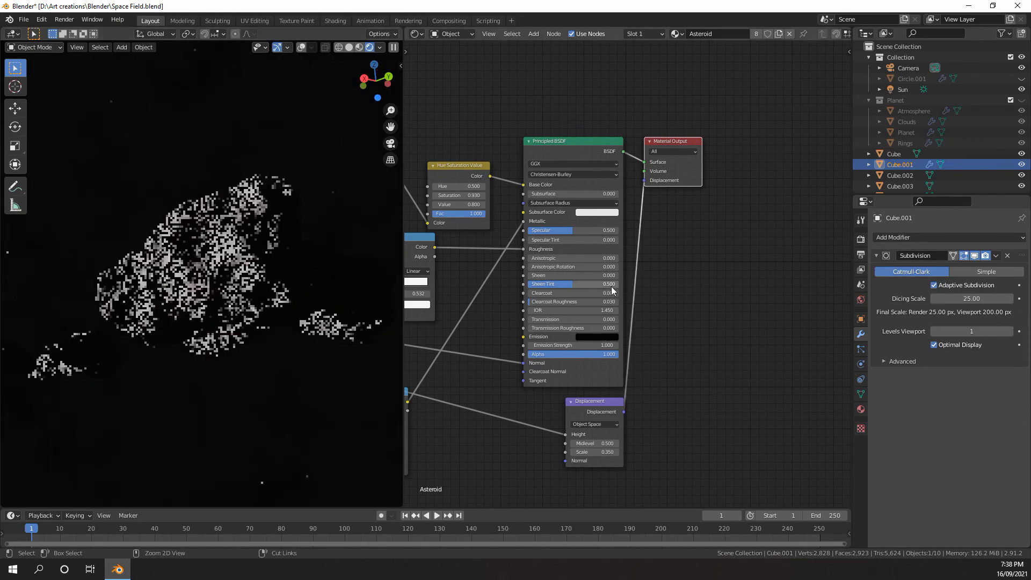
pyautogui.hotkey('ctrl', 'z')
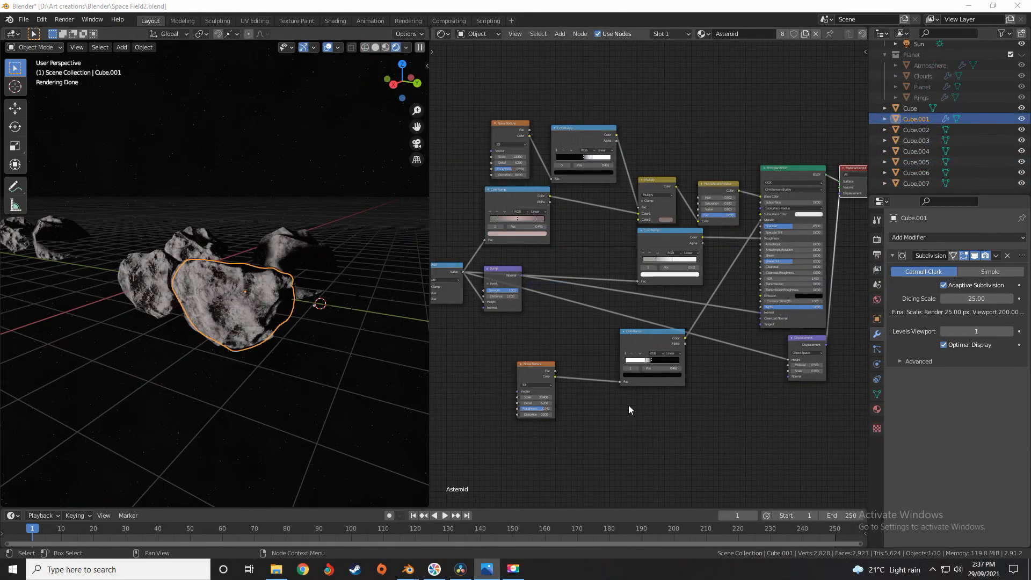
# Examine the Asteroid material's node chain, focusing on the Mapping node and the Voronoi Texture it feeds
pyautogui.moveTo(604, 333); pyautogui.dragTo(813, 297, button='middle')
pyautogui.scroll(3, 597, 349)
pyautogui.scroll(-5, 597, 349)
pyautogui.scroll(6, 612, 275)
pyautogui.moveTo(612, 274); pyautogui.dragTo(573, 252, button='middle')
pyautogui.scroll(3, 676, 260)
pyautogui.scroll(-5, 632, 298)
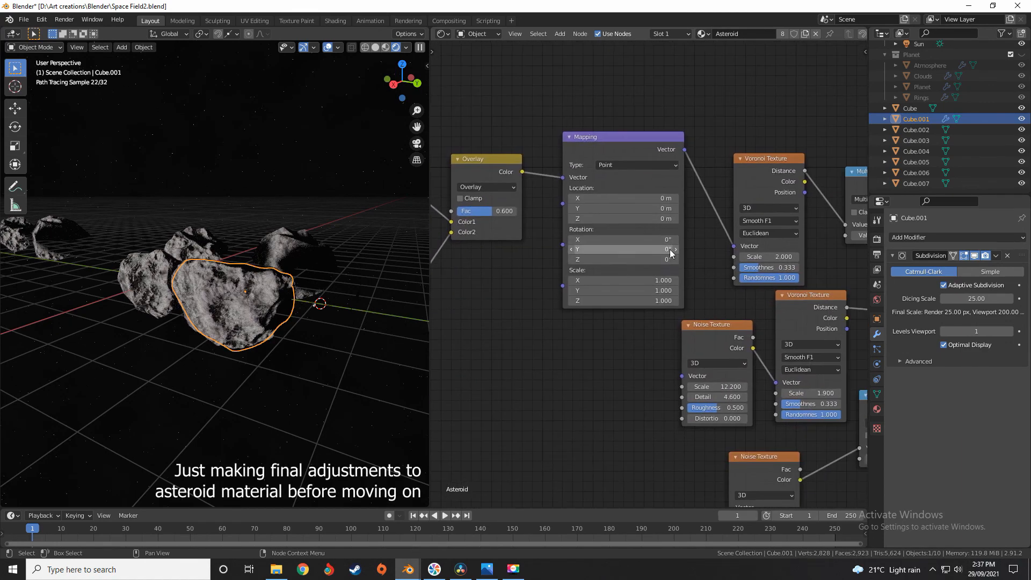
pyautogui.moveTo(670, 250); pyautogui.dragTo(697, 296, button='middle')
pyautogui.moveTo(833, 295); pyautogui.dragTo(651, 291, button='middle')
pyautogui.scroll(3, 652, 291)
pyautogui.scroll(2, 652, 291)
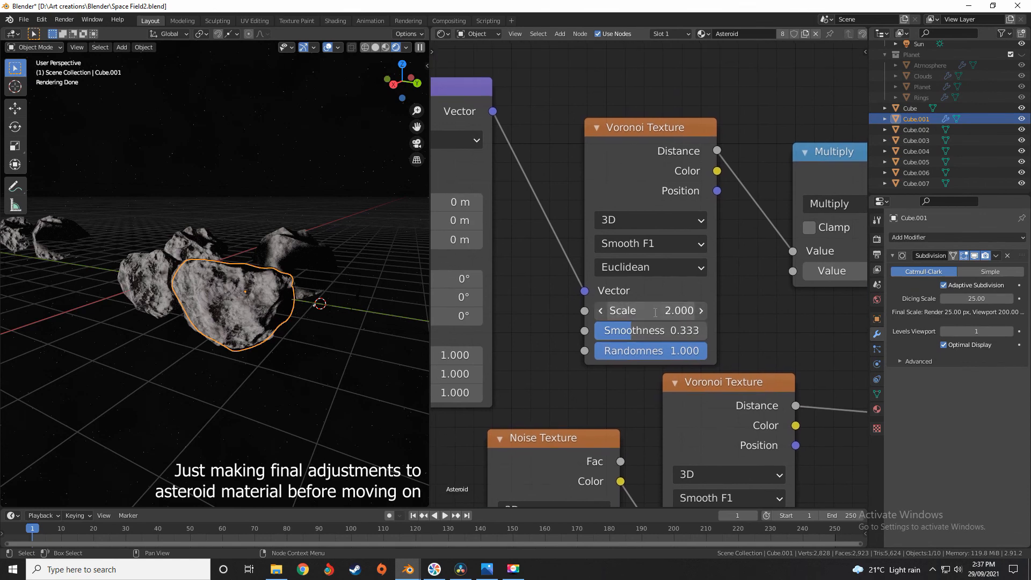
# Set the large Voronoi Texture's scale to 2.2 and the value of its Multiply node to 0.46
pyautogui.press('BackSpace')
pyautogui.write('2')
pyautogui.press('Return')
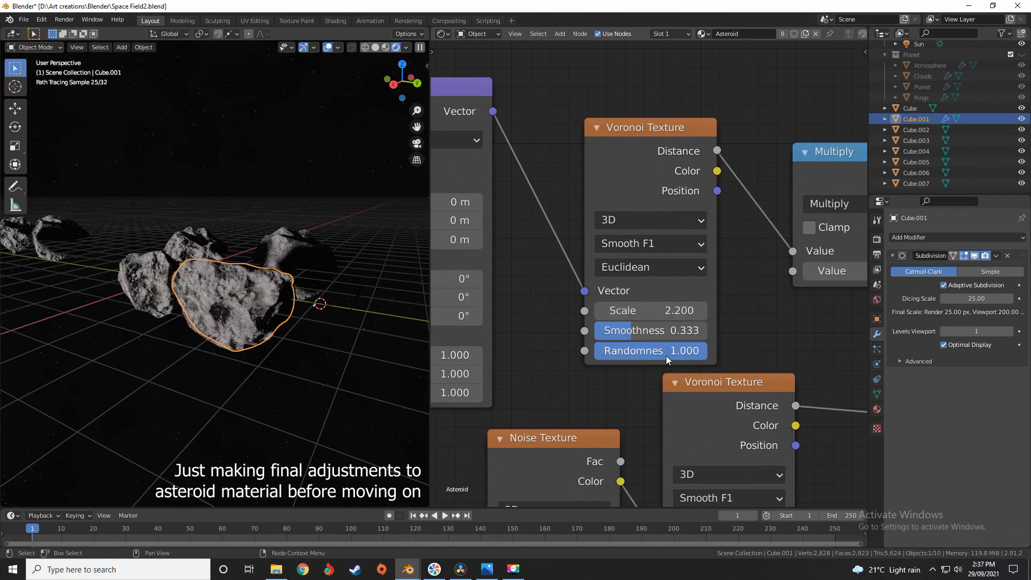
pyautogui.moveTo(666, 355); pyautogui.dragTo(543, 403, button='middle')
pyautogui.click(740, 317)
pyautogui.write('0.8')
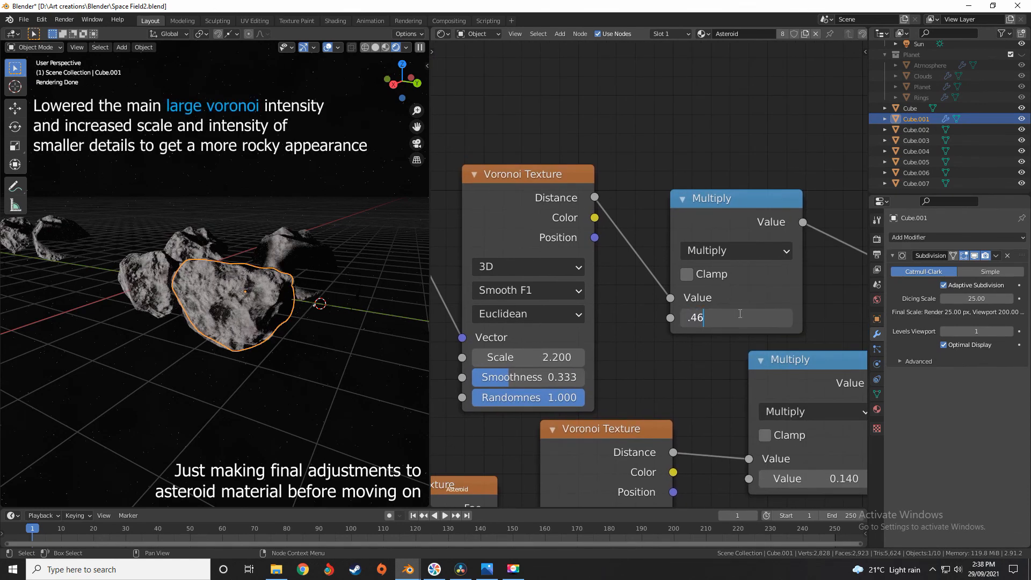
pyautogui.press('Return')
# Set the Multiply value after the smaller Voronoi Texture to 0.16 and the one after the fine Noise Texture to 0.075
pyautogui.moveTo(740, 314); pyautogui.dragTo(738, 230, button='middle')
pyautogui.scroll(3, 734, 301)
pyautogui.scroll(-1, 731, 320)
pyautogui.click(730, 318)
pyautogui.write('0.16')
pyautogui.press('Return')
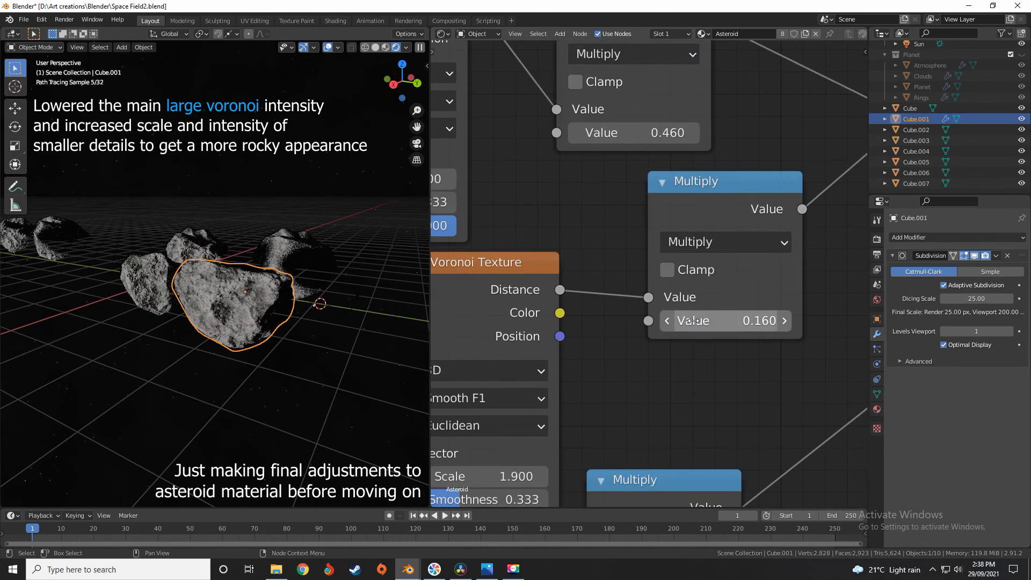
pyautogui.scroll(-2, 714, 344)
pyautogui.moveTo(696, 363); pyautogui.dragTo(695, 197, button='middle')
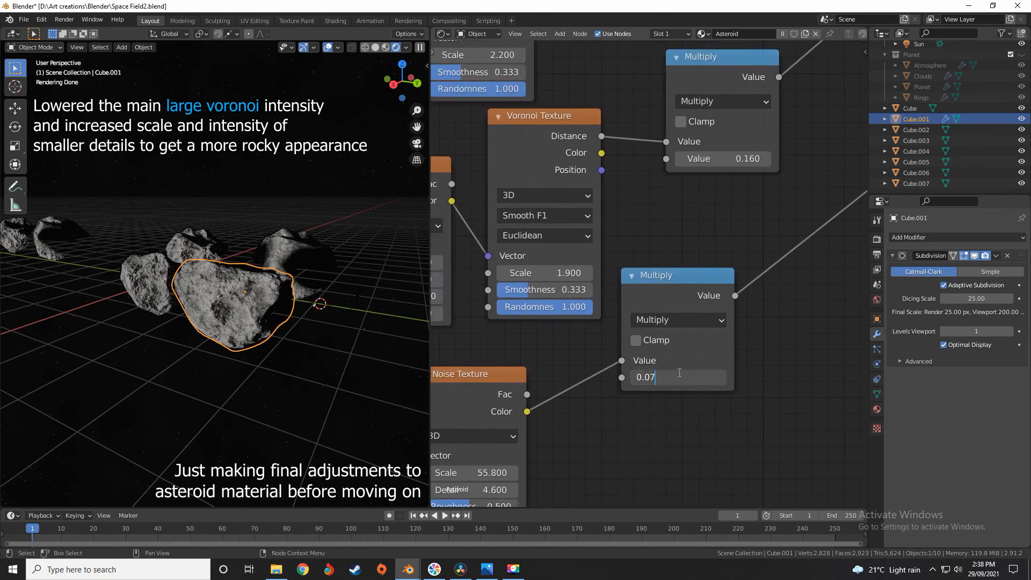
pyautogui.press('Return')
# Set the smaller Voronoi Texture's scale to 2.1 and its smoothness to 0.28
pyautogui.moveTo(537, 274); pyautogui.dragTo(653, 296, button='middle')
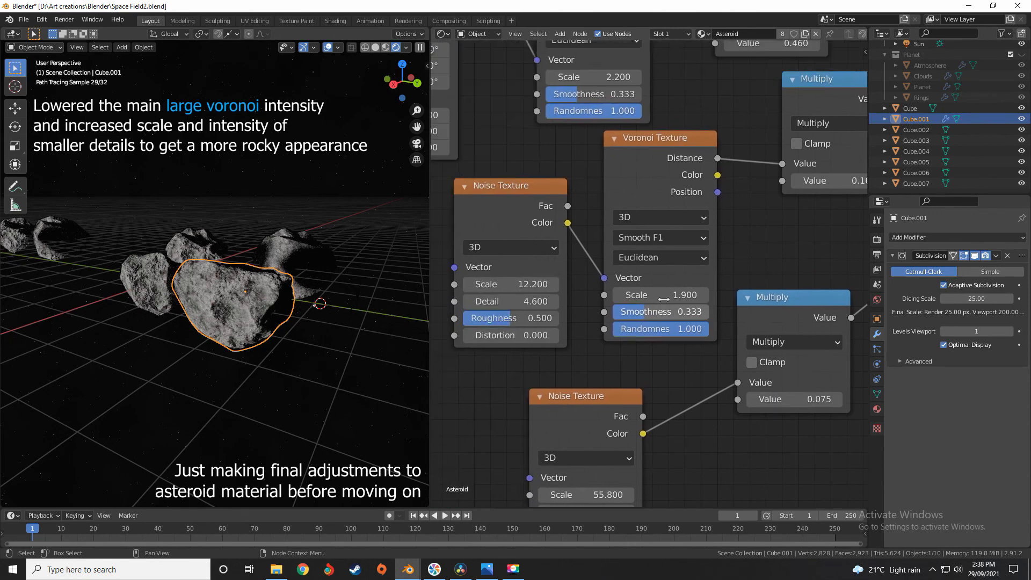
pyautogui.click(653, 296)
pyautogui.write('2.1')
pyautogui.press('Return')
pyautogui.click(663, 312)
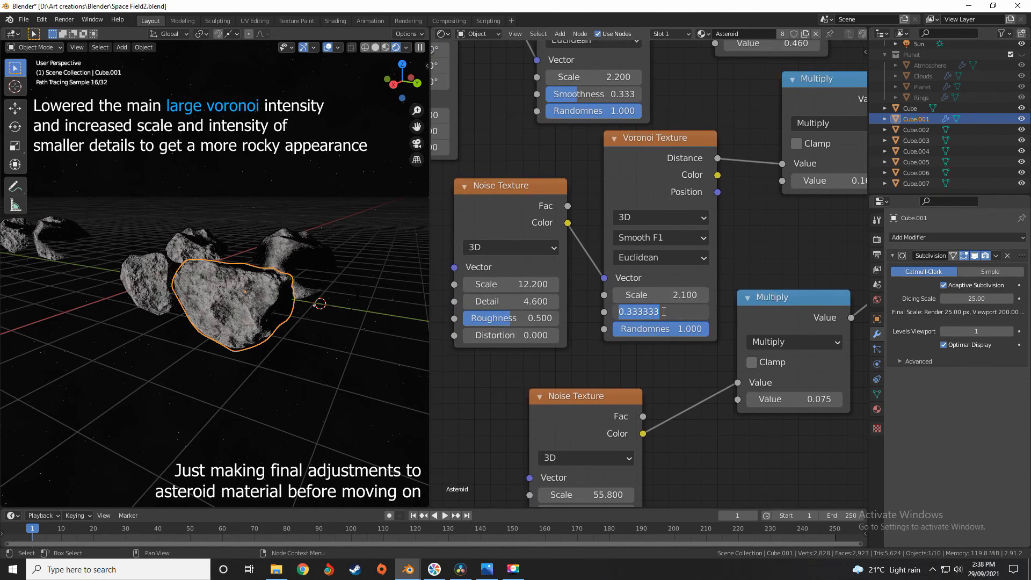
pyautogui.write('0.28')
pyautogui.press('Return')
# Set the scale of the Noise Texture feeding the smaller Voronoi to 15 and the fine Noise Texture's scale to 70
pyautogui.moveTo(592, 287); pyautogui.dragTo(660, 285, button='middle')
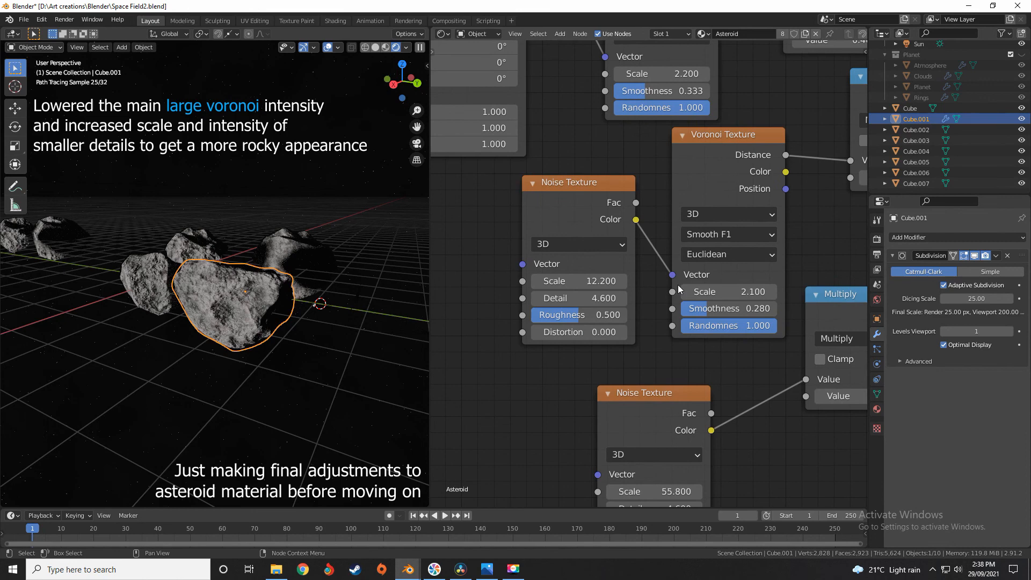
pyautogui.click(590, 281)
pyautogui.write('15')
pyautogui.press('Return')
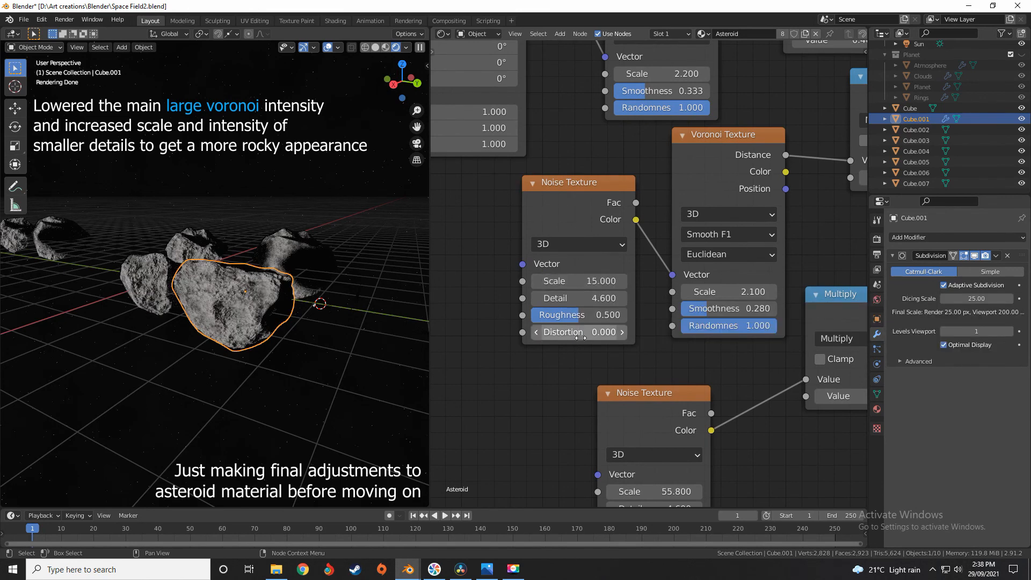
pyautogui.moveTo(621, 332); pyautogui.dragTo(568, 172, button='middle')
pyautogui.click(601, 330)
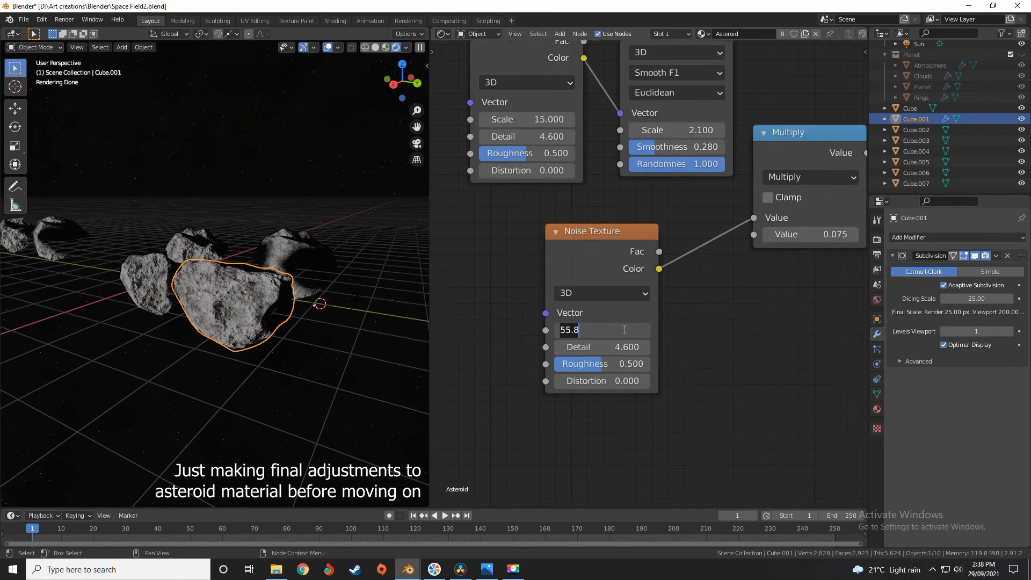
pyautogui.write('70')
pyautogui.press('Return')
# Review the rest of the Asteroid node chain, from the Multiply and Add nodes through the Displacement scale to the Material Output
pyautogui.moveTo(737, 262); pyautogui.dragTo(661, 387, button='middle')
pyautogui.scroll(-1, 697, 312)
pyautogui.moveTo(711, 200); pyautogui.dragTo(686, 312, button='middle')
pyautogui.scroll(-5, 704, 320)
pyautogui.moveTo(777, 241); pyautogui.dragTo(663, 319, button='middle')
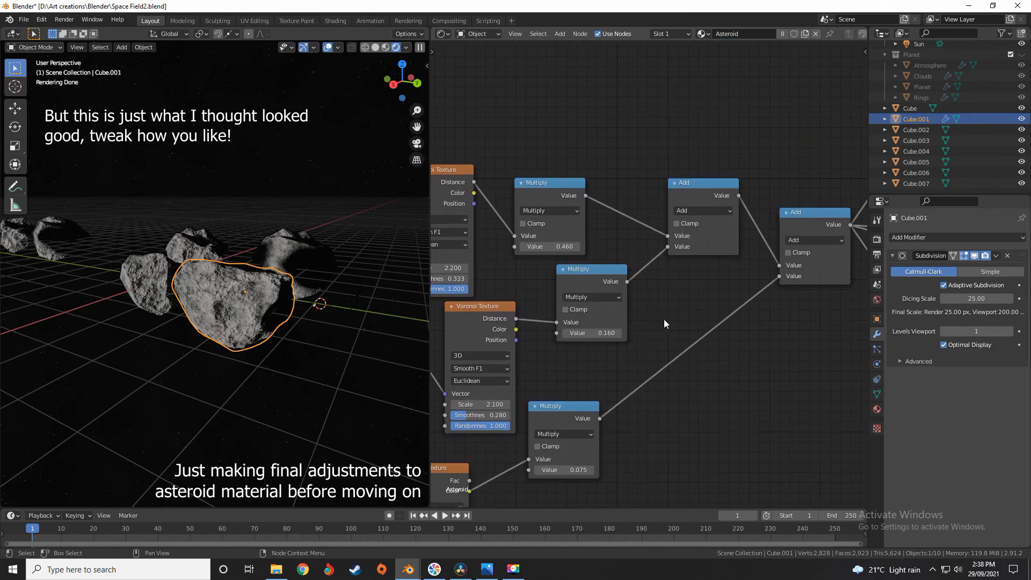
pyautogui.moveTo(854, 283); pyautogui.dragTo(603, 306, button='middle')
pyautogui.moveTo(752, 342); pyautogui.dragTo(650, 323, button='middle')
pyautogui.scroll(-1, 650, 323)
pyautogui.moveTo(814, 294); pyautogui.dragTo(614, 236, button='middle')
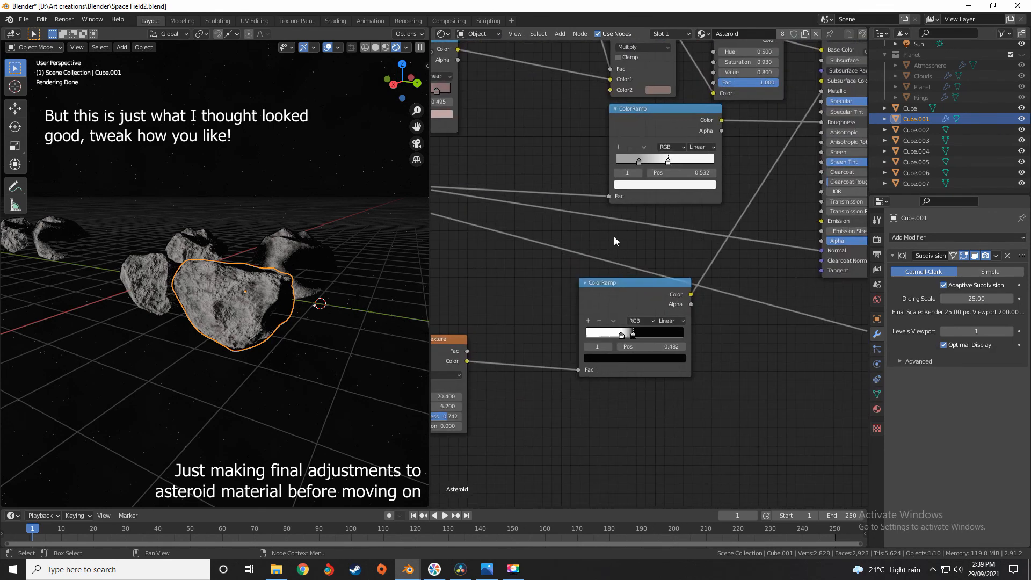
pyautogui.moveTo(854, 300); pyautogui.dragTo(521, 226, button='middle')
pyautogui.moveTo(659, 243); pyautogui.dragTo(732, 280, button='middle')
pyautogui.scroll(4, 644, 313)
pyautogui.click(643, 313)
pyautogui.press('Return')
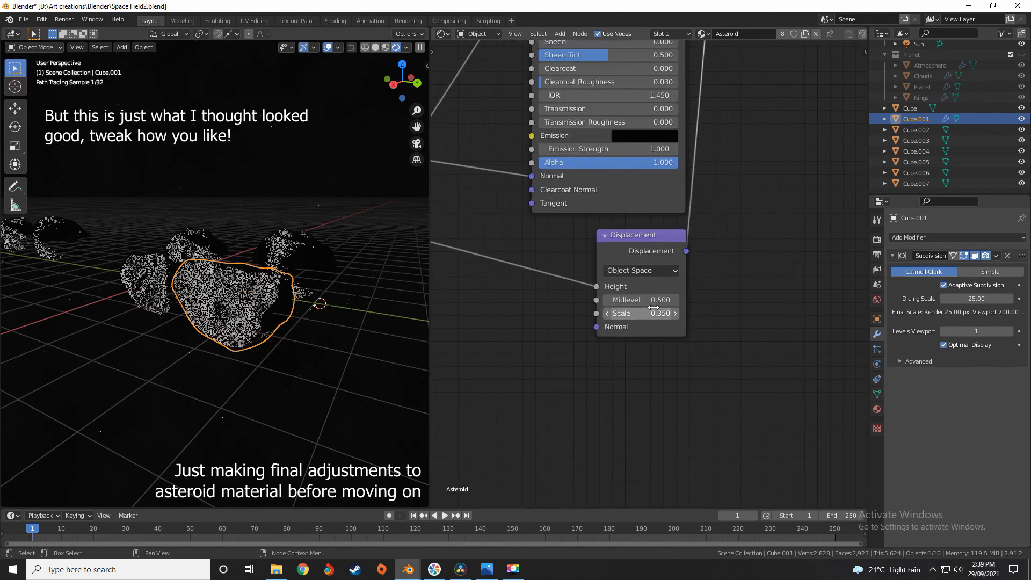
pyautogui.scroll(-2, 662, 269)
pyautogui.scroll(1, 632, 294)
pyautogui.moveTo(671, 116); pyautogui.dragTo(629, 292, button='middle')
pyautogui.scroll(1, 631, 295)
pyautogui.scroll(-2, 629, 293)
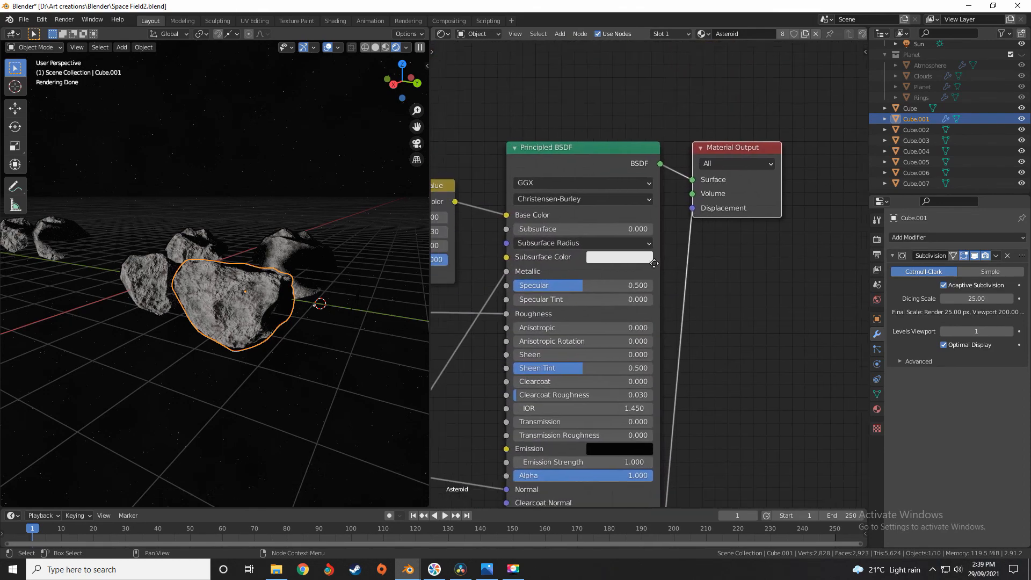
pyautogui.moveTo(629, 242); pyautogui.dragTo(652, 241, button='middle')
# Inspect the rendered rocks from several sides and switch the viewport to solid shading for a close view
pyautogui.moveTo(291, 240); pyautogui.dragTo(253, 258, button='middle')
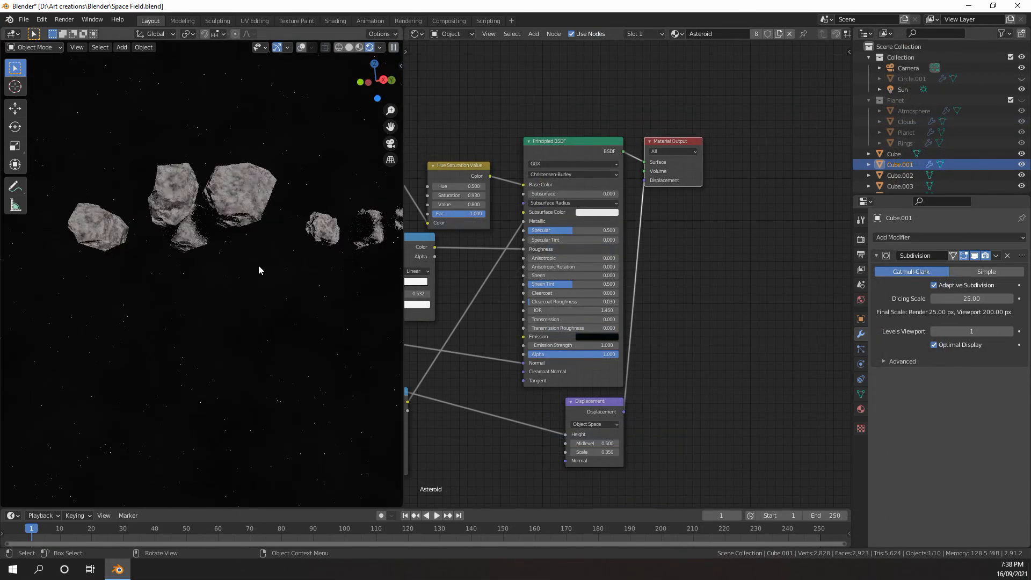
pyautogui.moveTo(271, 226)
pyautogui.mouseDown(button='middle')
pyautogui.moveTo(200, 282)
pyautogui.moveTo(224, 260)
pyautogui.mouseUp(button='middle')
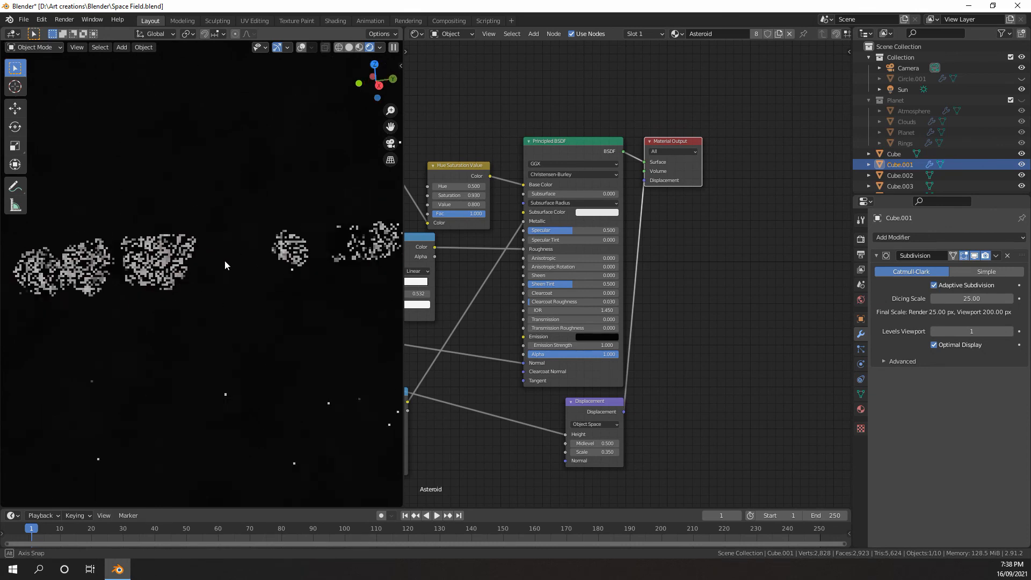
pyautogui.press('z')
pyautogui.click(291, 253)
pyautogui.moveTo(291, 253)
pyautogui.mouseDown(button='middle')
pyautogui.moveTo(237, 279)
pyautogui.moveTo(166, 282)
pyautogui.moveTo(269, 308)
pyautogui.mouseUp(button='middle')
pyautogui.scroll(3, 267, 290)
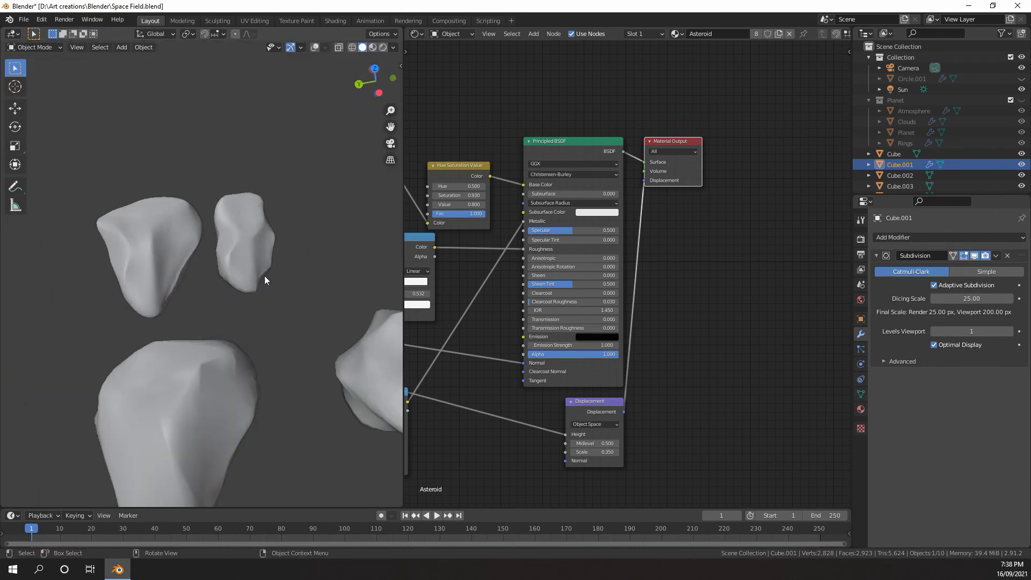
pyautogui.scroll(-3, 279, 291)
pyautogui.scroll(5, 272, 286)
# Compare the neighbouring rocks in rendered and solid shading, ending in solid shading
pyautogui.press('z')
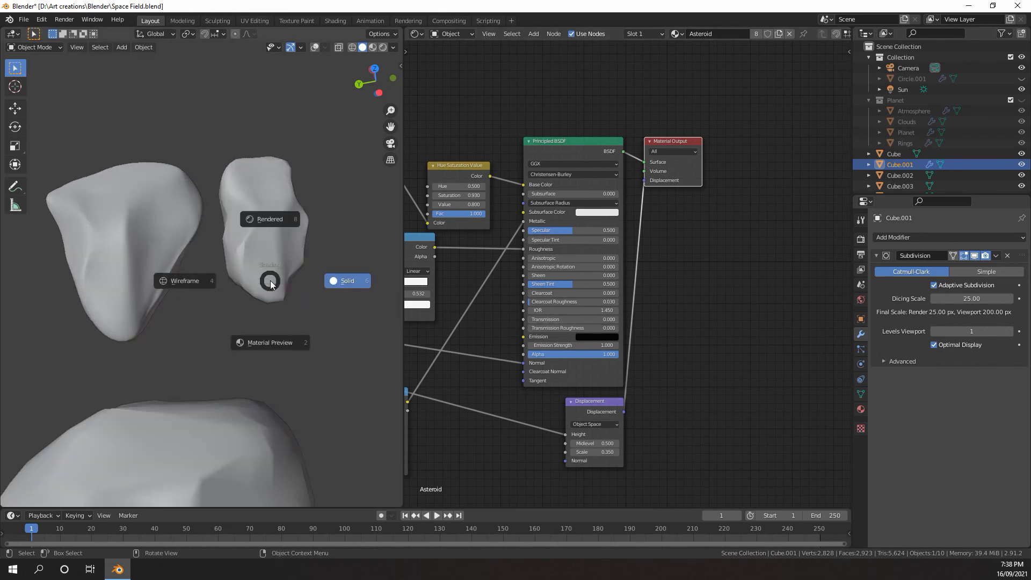
pyautogui.click(274, 282)
pyautogui.press('z')
pyautogui.click(272, 219)
pyautogui.press('z')
pyautogui.click(267, 237)
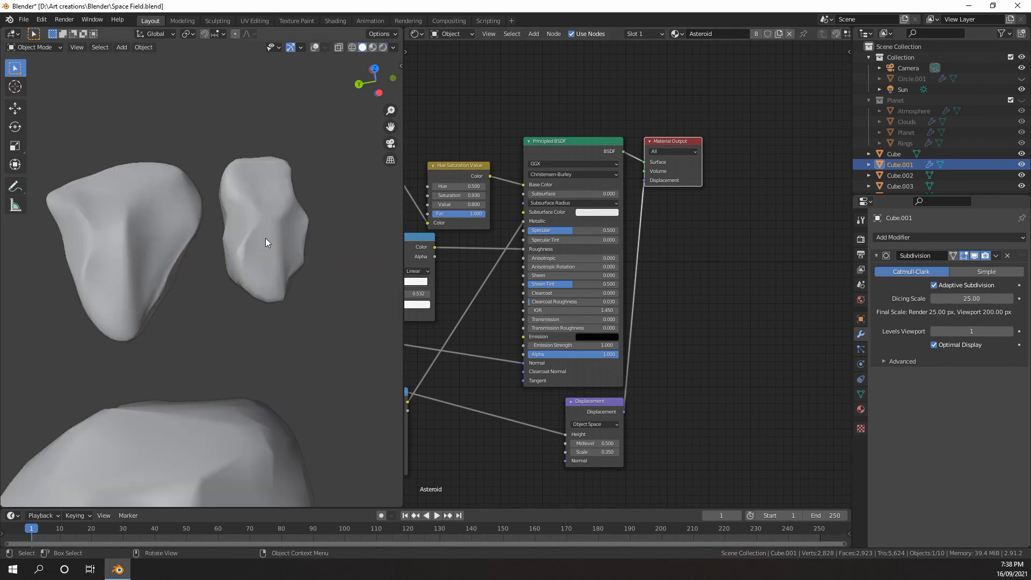
# Show the viewport overlays and set the viewport level of Cube.001's Subdivision modifier to 0
pyautogui.hotkey('alt', 'shift', 'z')
pyautogui.click(244, 205)
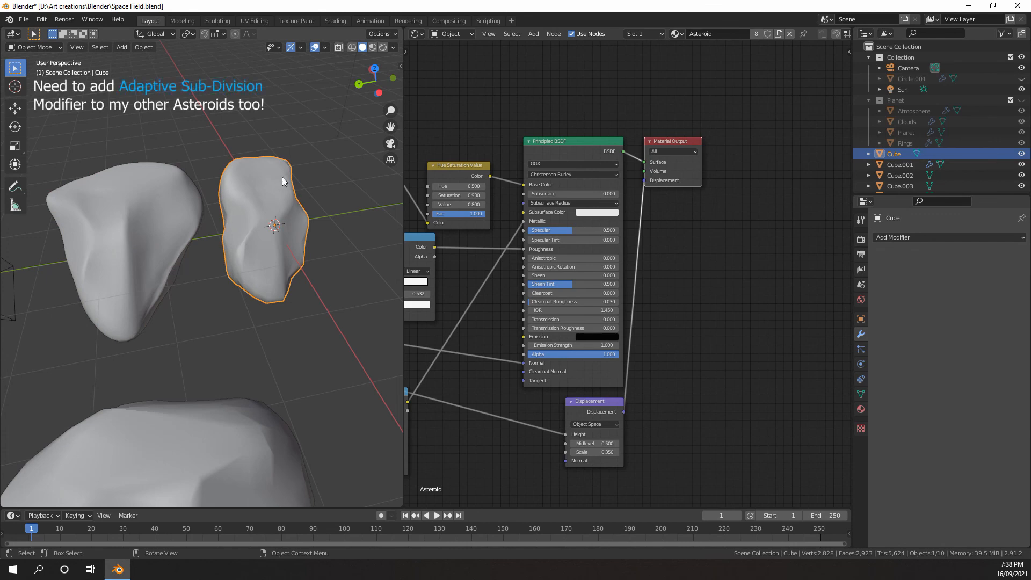
pyautogui.click(163, 214)
pyautogui.keyDown('shift'); pyautogui.moveTo(225, 244); pyautogui.dragTo(204, 200, button='middle'); pyautogui.keyUp('shift')
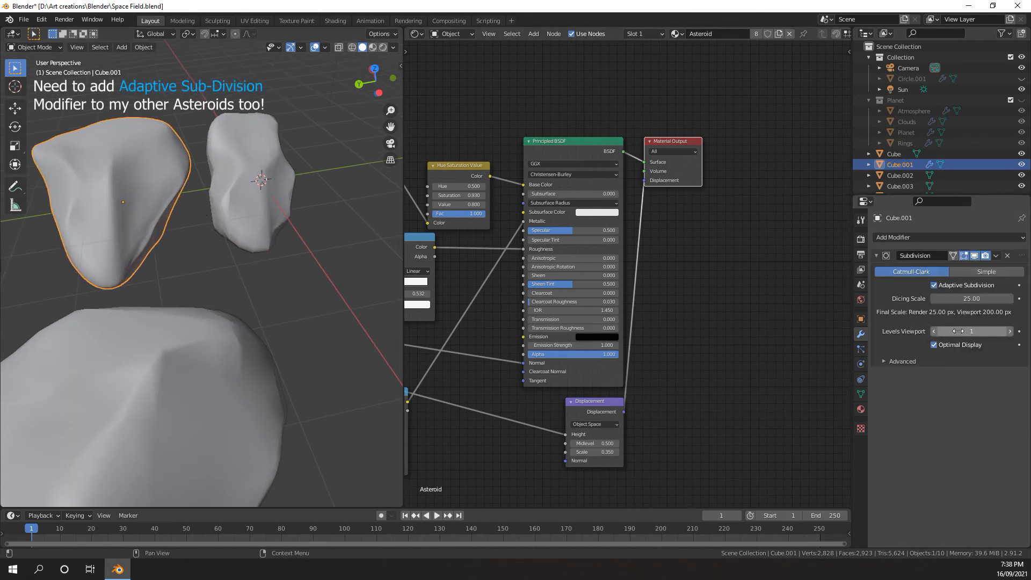
pyautogui.click(935, 332)
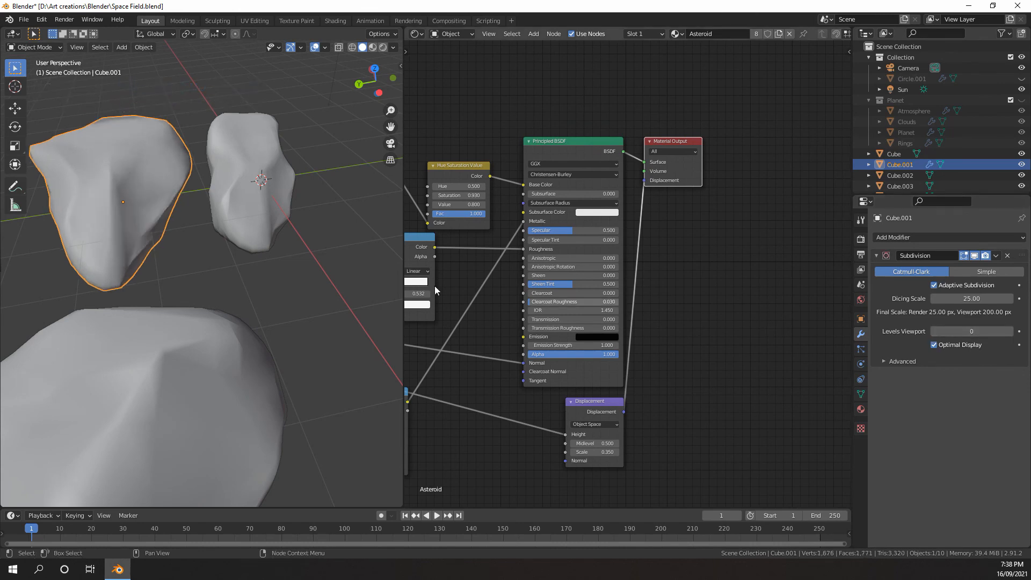
# Select all eight rocks with Cube.001 as the active one and link its modifiers to the others
pyautogui.scroll(-4, 201, 259)
pyautogui.moveTo(201, 259); pyautogui.dragTo(149, 305, button='middle')
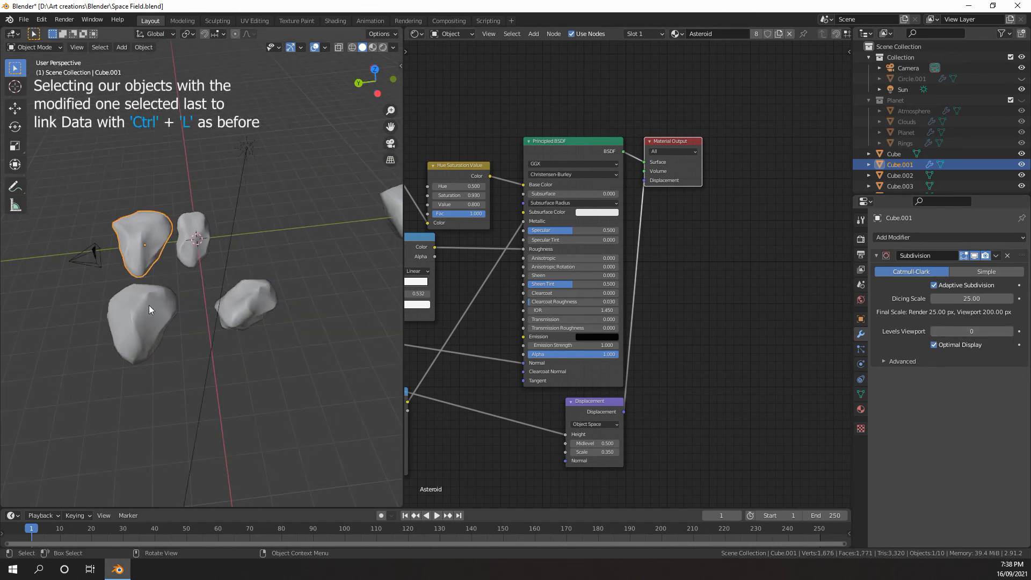
pyautogui.click(191, 242)
pyautogui.keyDown('shift'); pyautogui.click(148, 248); pyautogui.keyUp('shift')
pyautogui.keyDown('shift'); pyautogui.click(134, 328); pyautogui.keyUp('shift')
pyautogui.keyDown('shift'); pyautogui.click(243, 306); pyautogui.keyUp('shift')
pyautogui.keyDown('shift'); pyautogui.moveTo(333, 292); pyautogui.dragTo(188, 298, button='middle'); pyautogui.keyUp('shift')
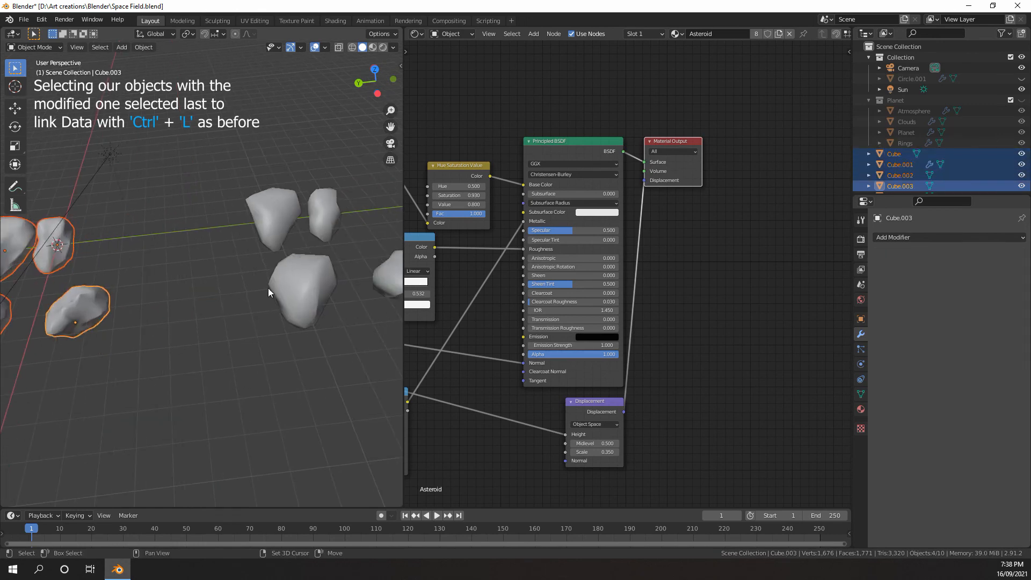
pyautogui.keyDown('shift'); pyautogui.click(292, 290); pyautogui.keyUp('shift')
pyautogui.keyDown('shift'); pyautogui.click(277, 220); pyautogui.keyUp('shift')
pyautogui.keyDown('shift'); pyautogui.click(324, 217); pyautogui.keyUp('shift')
pyautogui.keyDown('shift'); pyautogui.moveTo(369, 265); pyautogui.dragTo(275, 277, button='middle'); pyautogui.keyUp('shift')
pyautogui.keyDown('shift'); pyautogui.click(128, 250); pyautogui.keyUp('shift')
pyautogui.scroll(4, 128, 250)
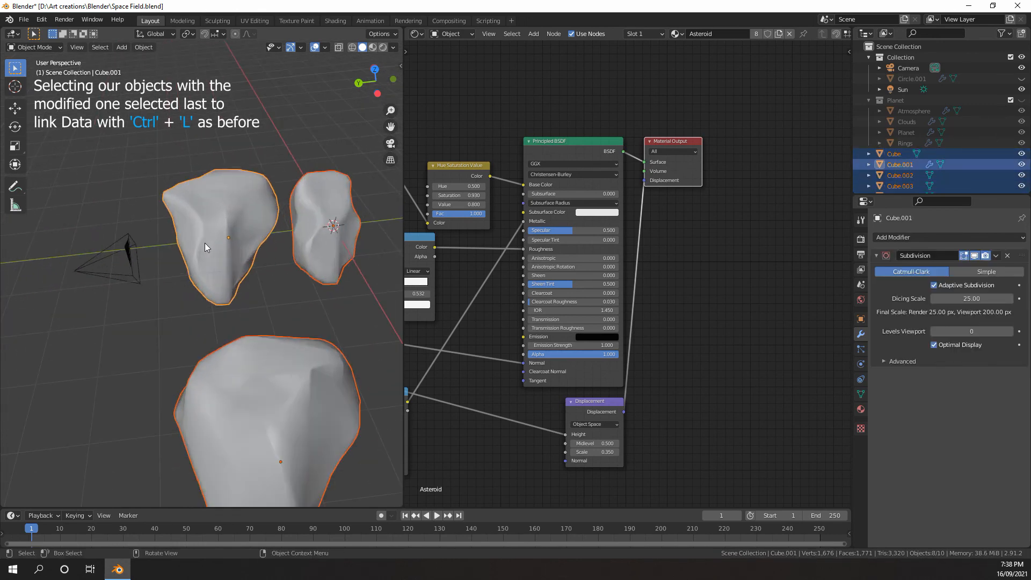
pyautogui.hotkey('ctrl', 'l')
pyautogui.click(182, 302)
# Check the linked Subdivision modifier on Cube and on the rocks in the second group
pyautogui.click(315, 215)
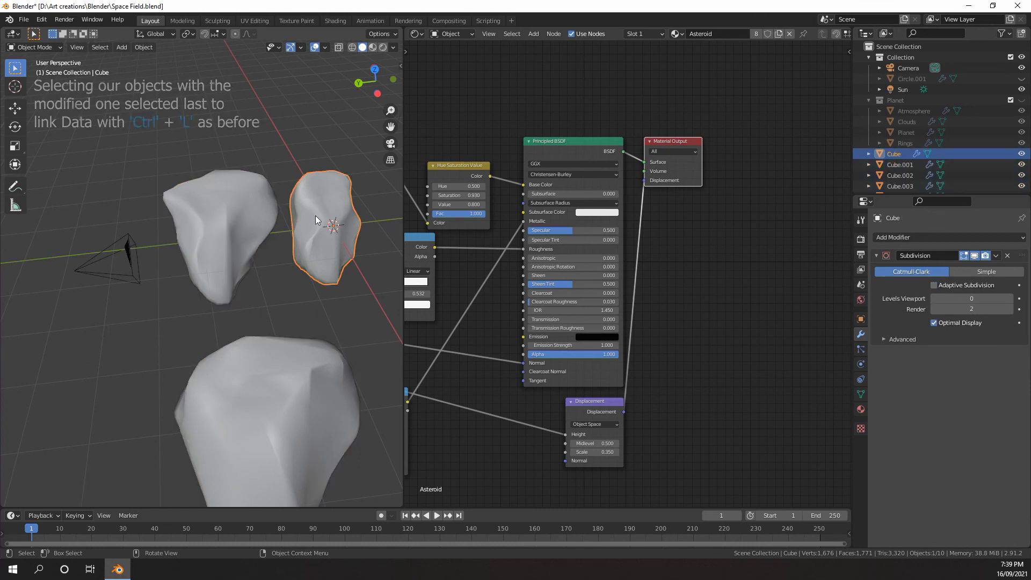
pyautogui.scroll(-3, 293, 280)
pyautogui.keyDown('shift'); pyautogui.moveTo(292, 280); pyautogui.dragTo(141, 260, button='middle'); pyautogui.keyUp('shift')
pyautogui.keyDown('shift'); pyautogui.moveTo(325, 221); pyautogui.dragTo(214, 243, button='middle'); pyautogui.keyUp('shift')
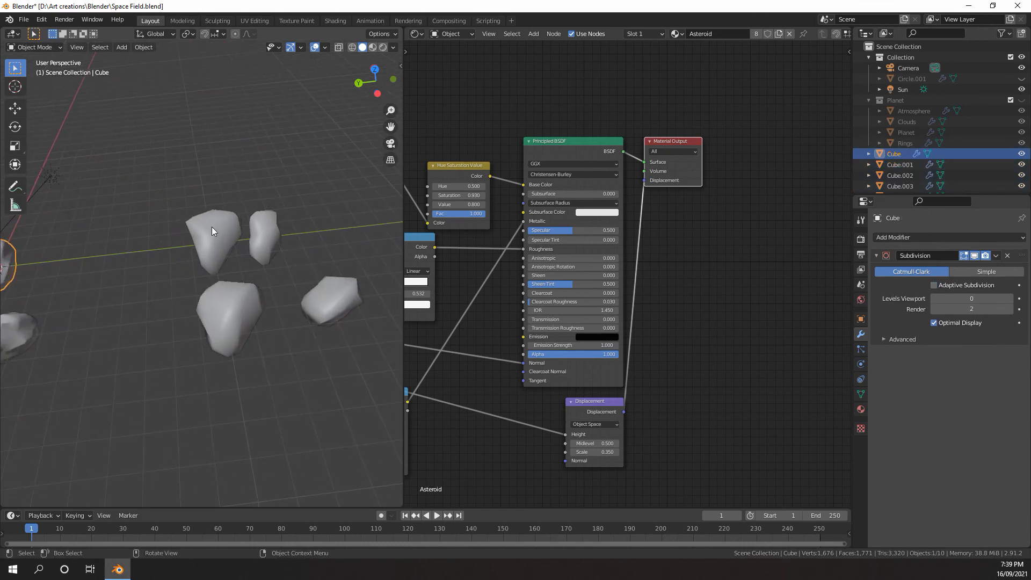
pyautogui.click(212, 227)
pyautogui.click(270, 231)
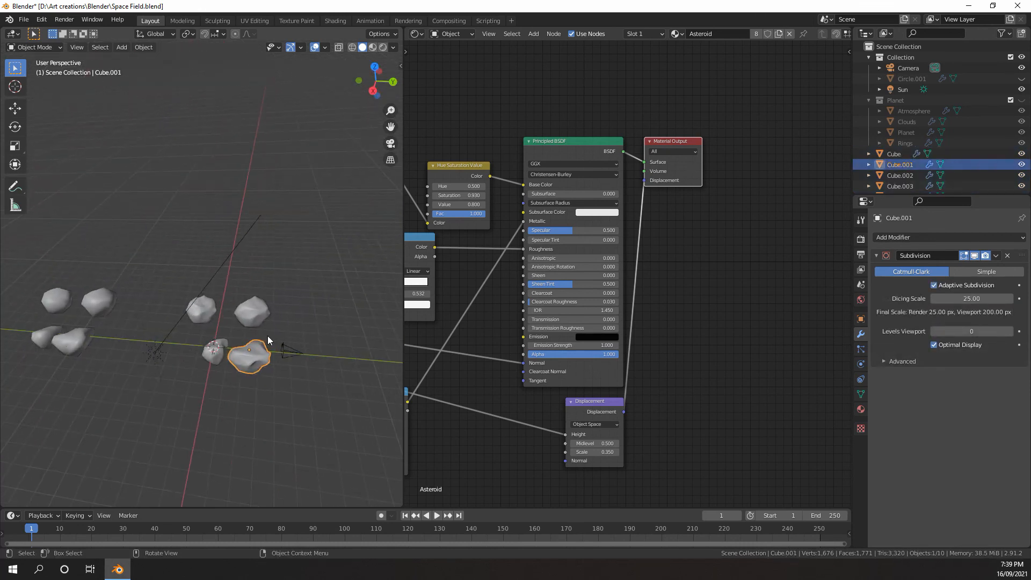
# Enable Adaptive Subdivision on Cube.002 and set its dicing scale to 25
pyautogui.click(265, 316)
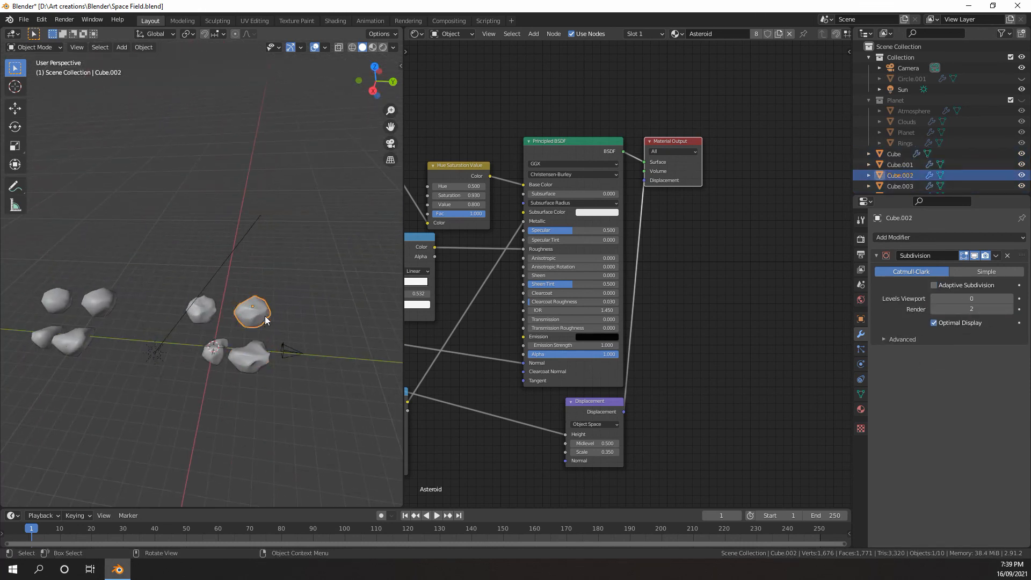
pyautogui.click(934, 285)
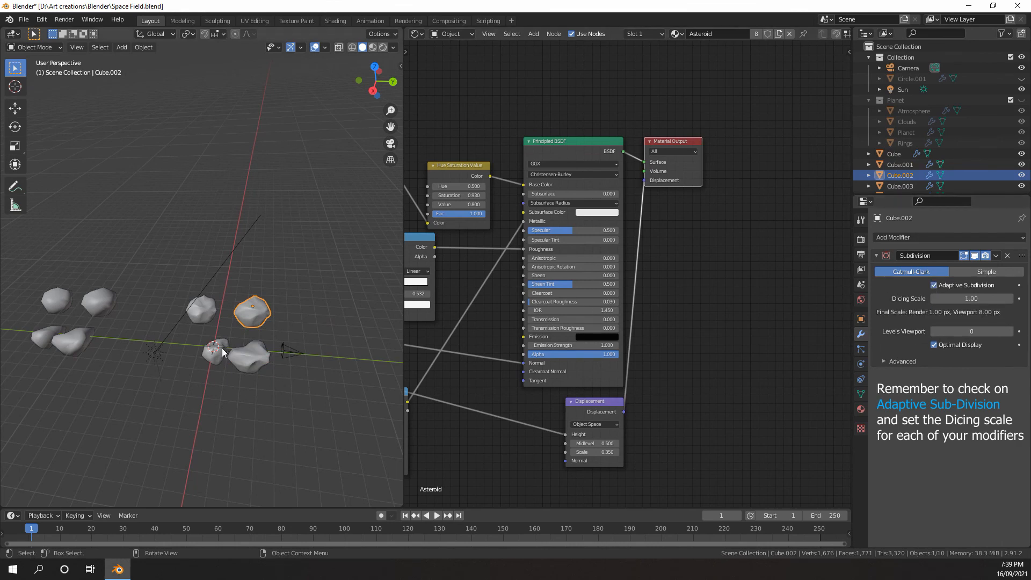
pyautogui.click(948, 299)
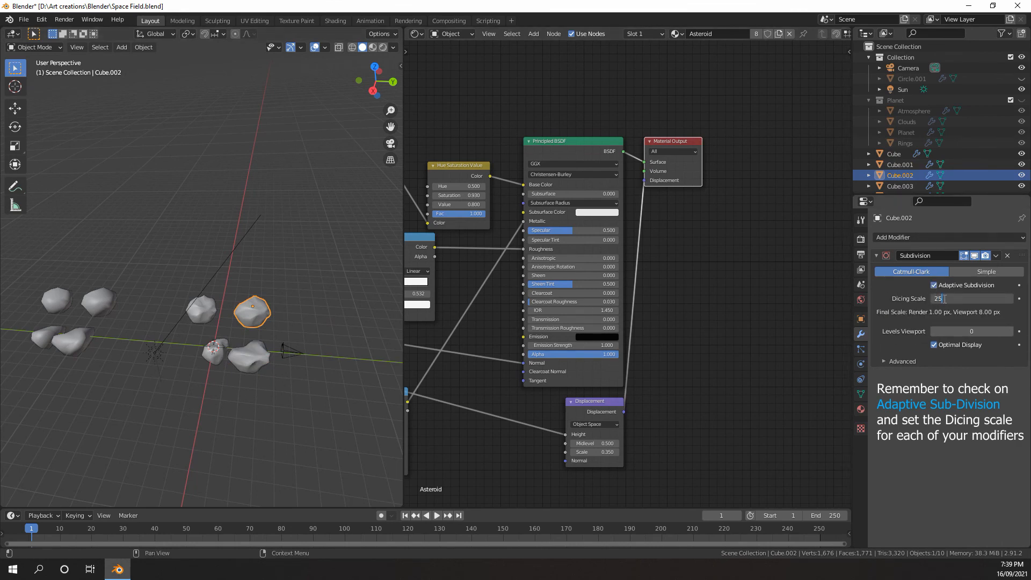
# Turn on Adaptive Subdivision for the rock named Cube with a dicing scale of 25
pyautogui.click(212, 351)
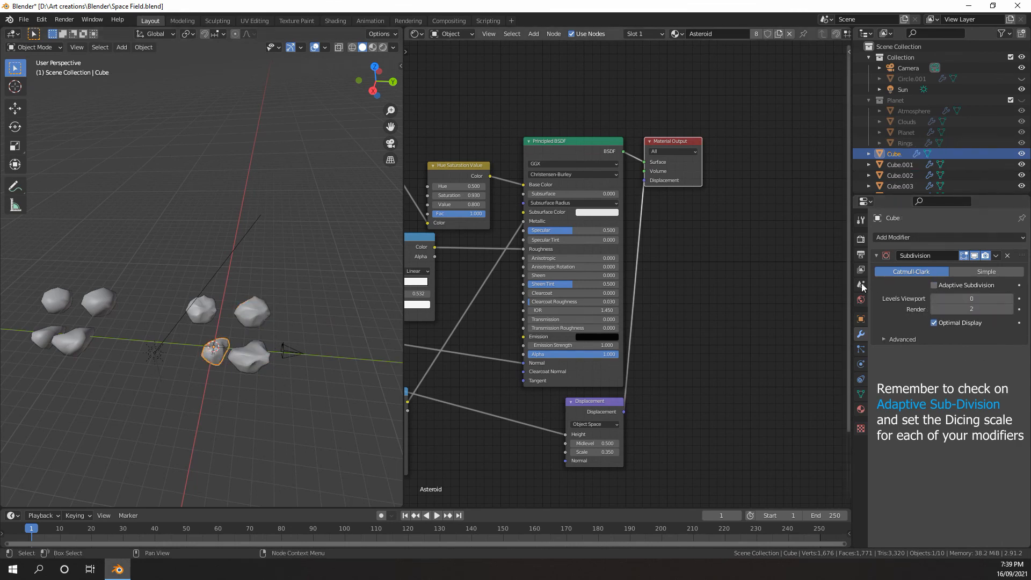
pyautogui.click(935, 285)
pyautogui.click(966, 300)
pyautogui.write('25')
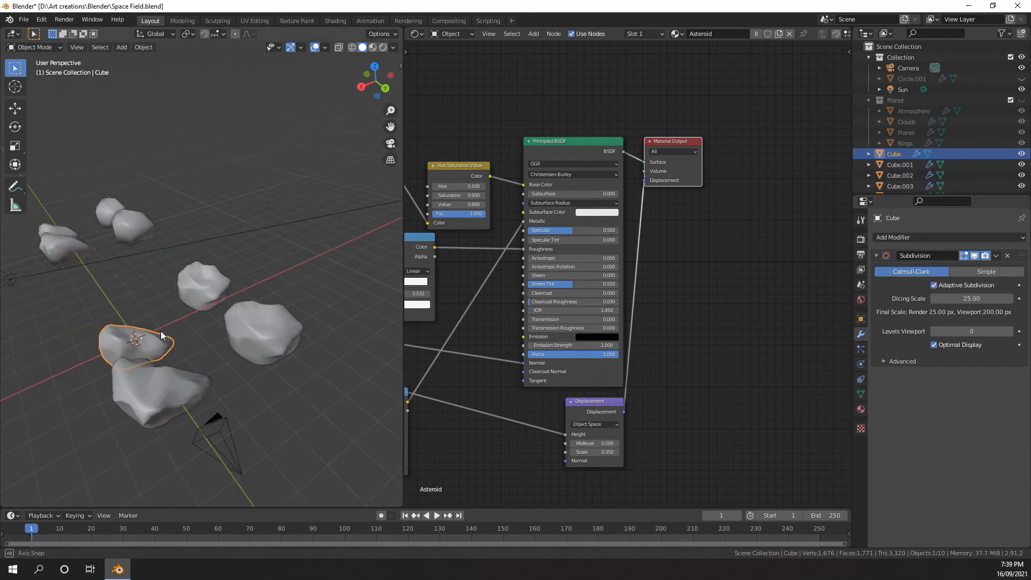
# Add a new collection directly under the Scene Collection and name it Asteroids
pyautogui.moveTo(124, 327); pyautogui.dragTo(250, 332, button='middle')
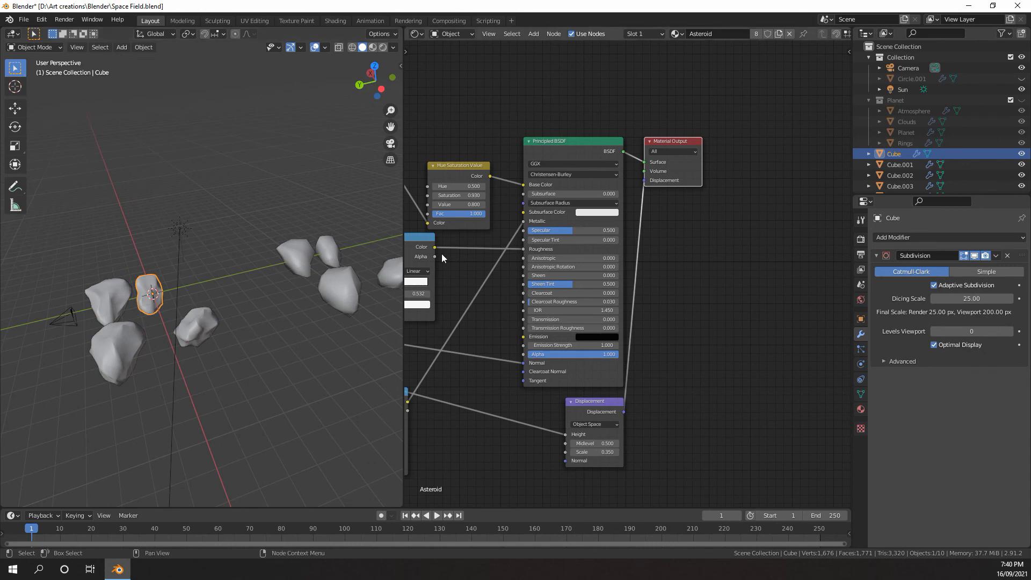
pyautogui.moveTo(222, 212); pyautogui.dragTo(259, 248, button='middle')
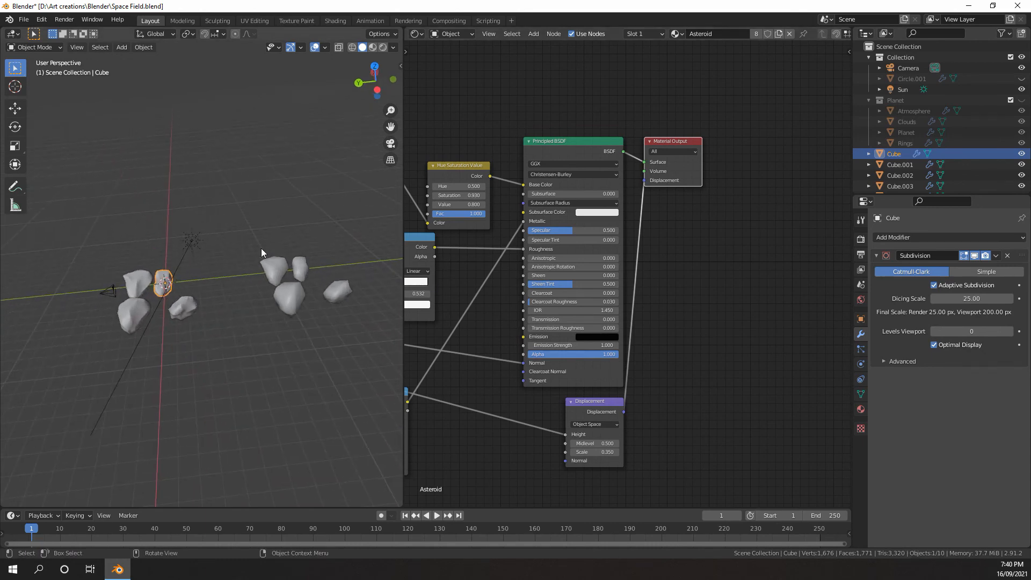
pyautogui.scroll(-3, 913, 148)
pyautogui.scroll(4, 945, 123)
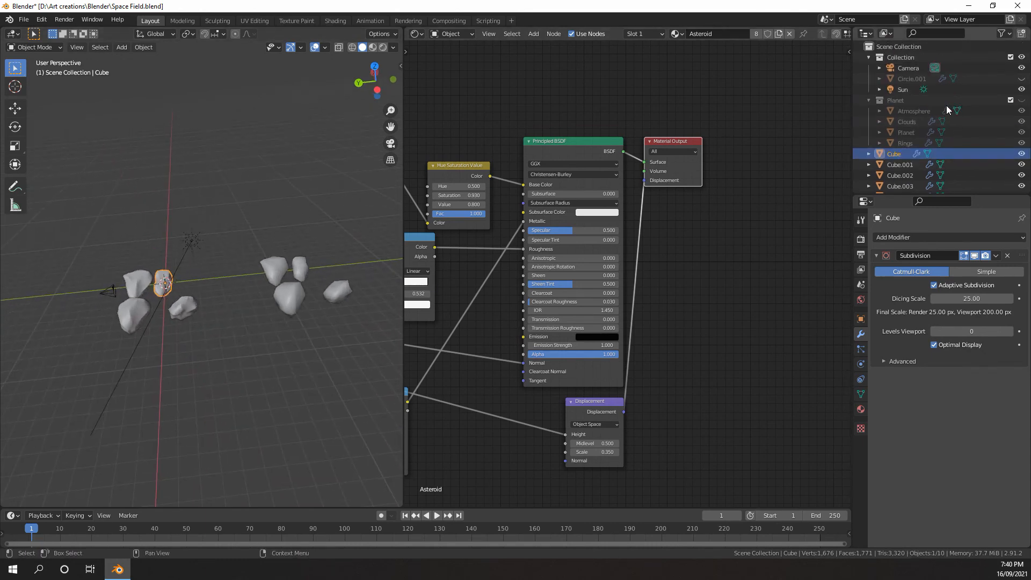
pyautogui.click(901, 46)
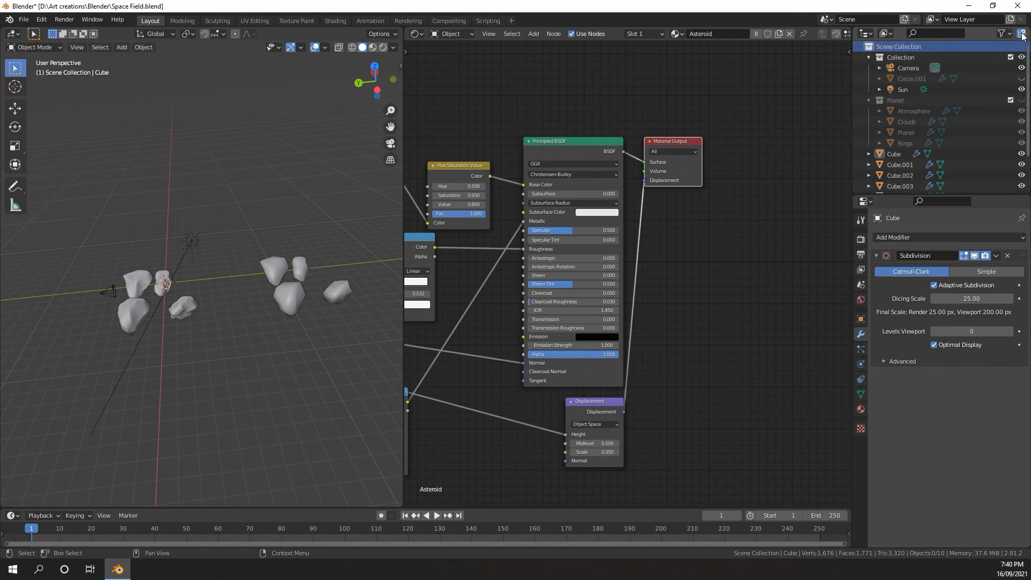
pyautogui.scroll(-3, 894, 129)
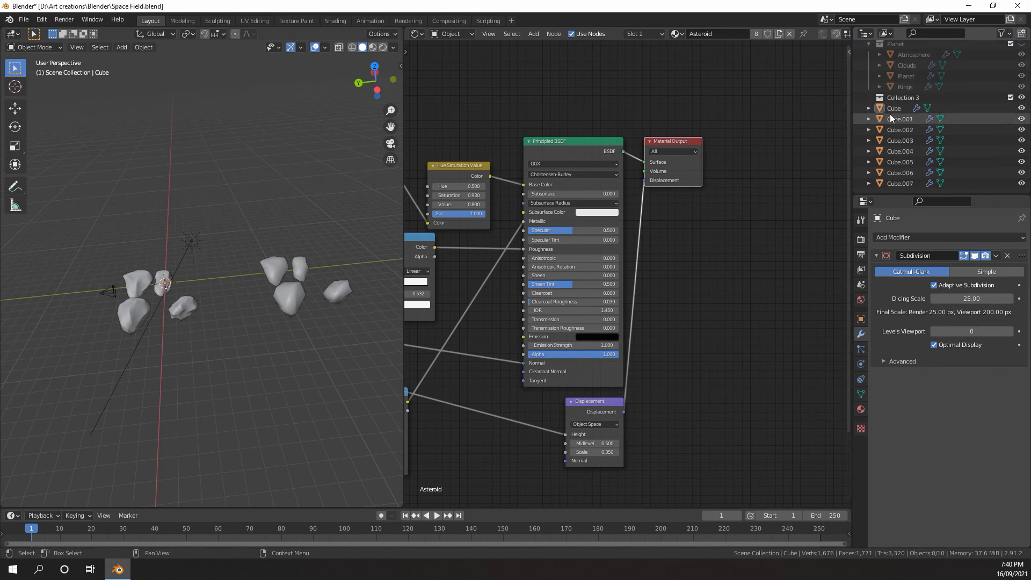
pyautogui.scroll(3, 893, 107)
pyautogui.doubleClick(895, 155)
pyautogui.scroll(-3, 889, 149)
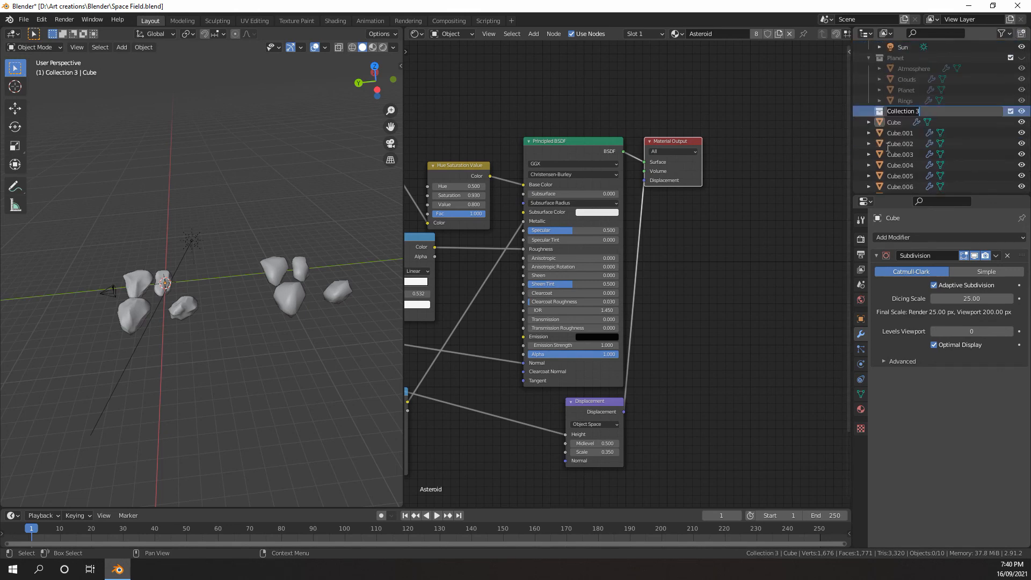
pyautogui.press('Return')
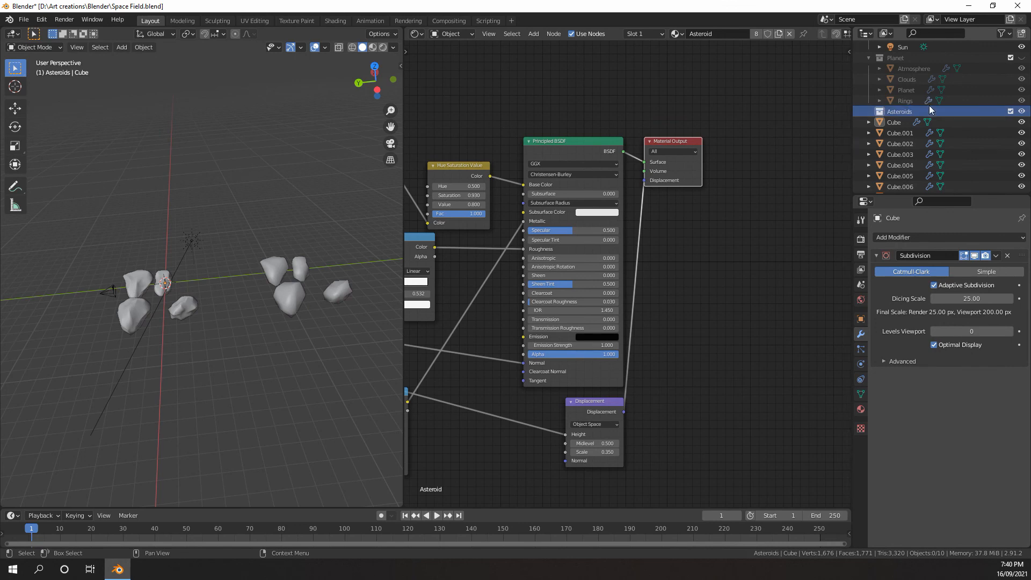
# Add a second collection directly under the Scene Collection and name it "Asyeroids small"
pyautogui.scroll(3, 927, 62)
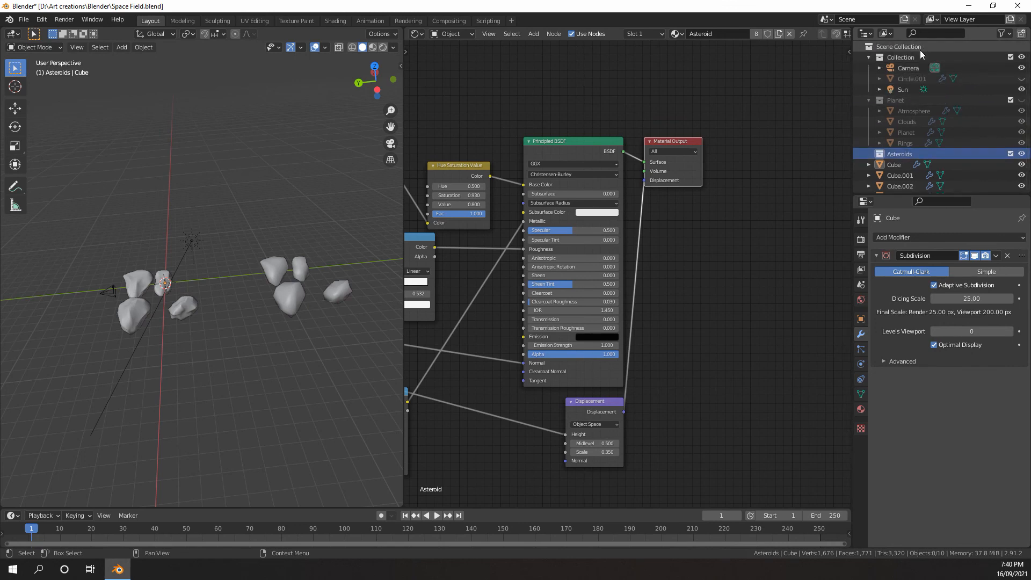
pyautogui.click(922, 49)
pyautogui.click(1022, 34)
pyautogui.scroll(-4, 909, 113)
pyautogui.doubleClick(908, 111)
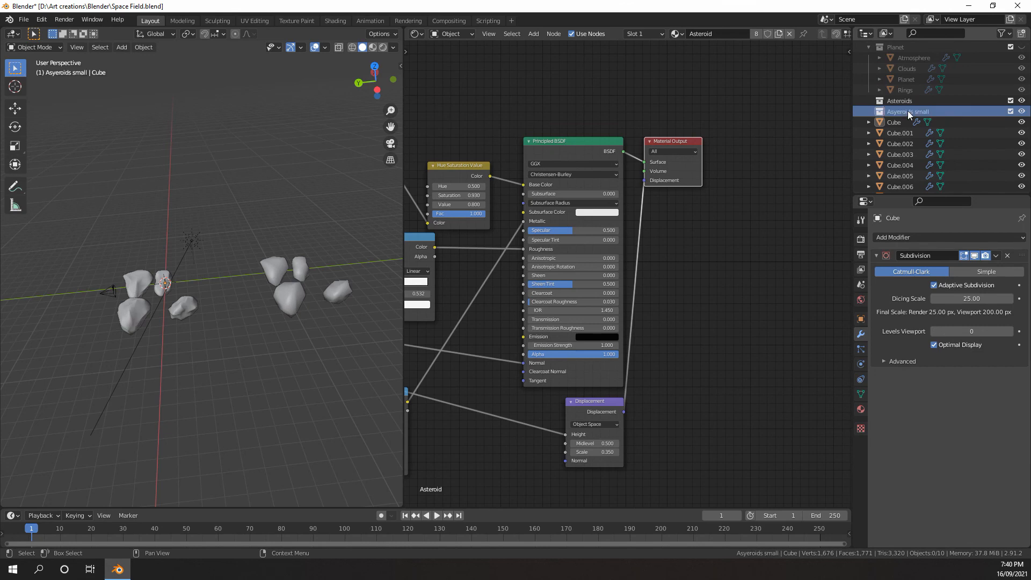
# Move Cube.004 through Cube.007 into the small-asteroid collection and correct its name to "Asteroids small"
pyautogui.scroll(-2, 303, 260)
pyautogui.moveTo(319, 234); pyautogui.dragTo(225, 321)
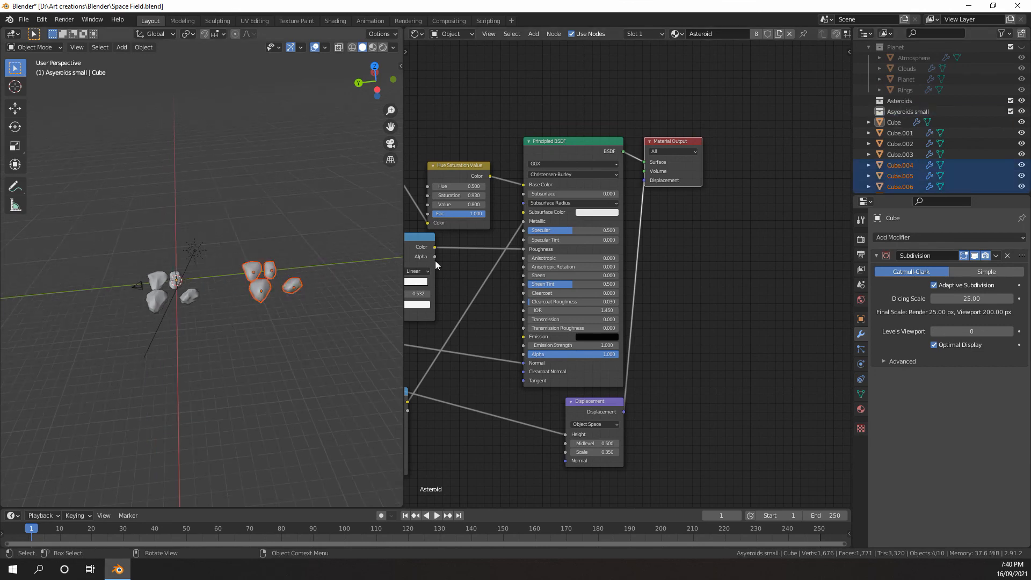
pyautogui.moveTo(901, 168); pyautogui.dragTo(907, 113)
pyautogui.doubleClick(905, 113)
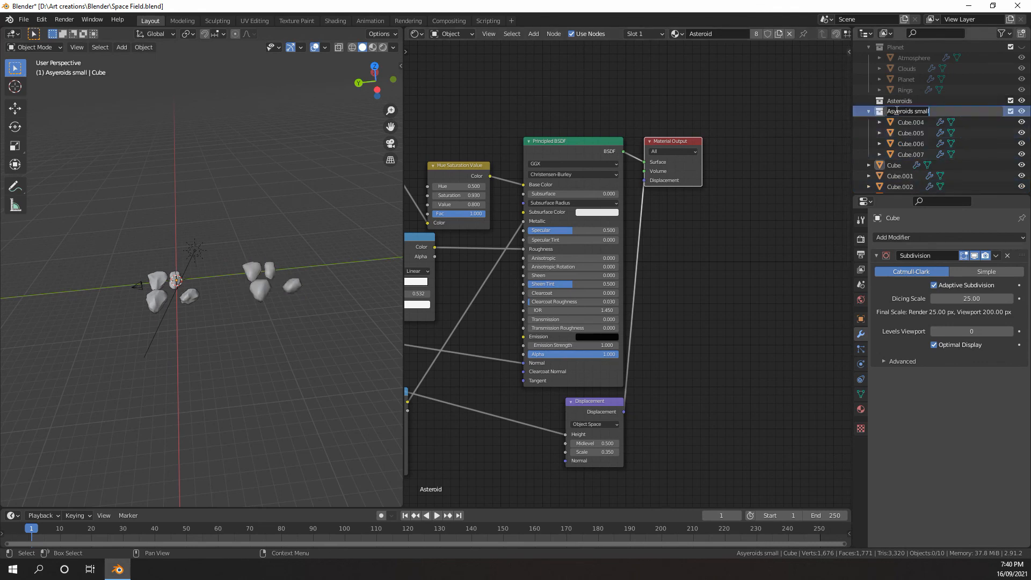
pyautogui.press('Return')
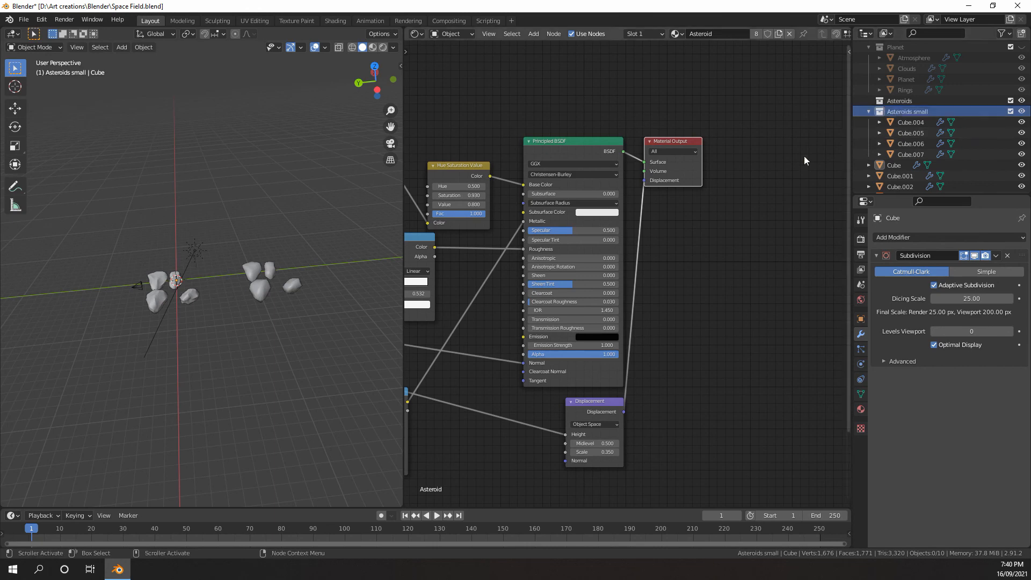
# Select the rocks Cube, Cube.001, Cube.002 and Cube.003 and move them into the Asteroids collection
pyautogui.moveTo(289, 252); pyautogui.dragTo(210, 287, button='middle')
pyautogui.moveTo(158, 305); pyautogui.dragTo(148, 307)
pyautogui.moveTo(157, 312); pyautogui.dragTo(180, 337, button='middle')
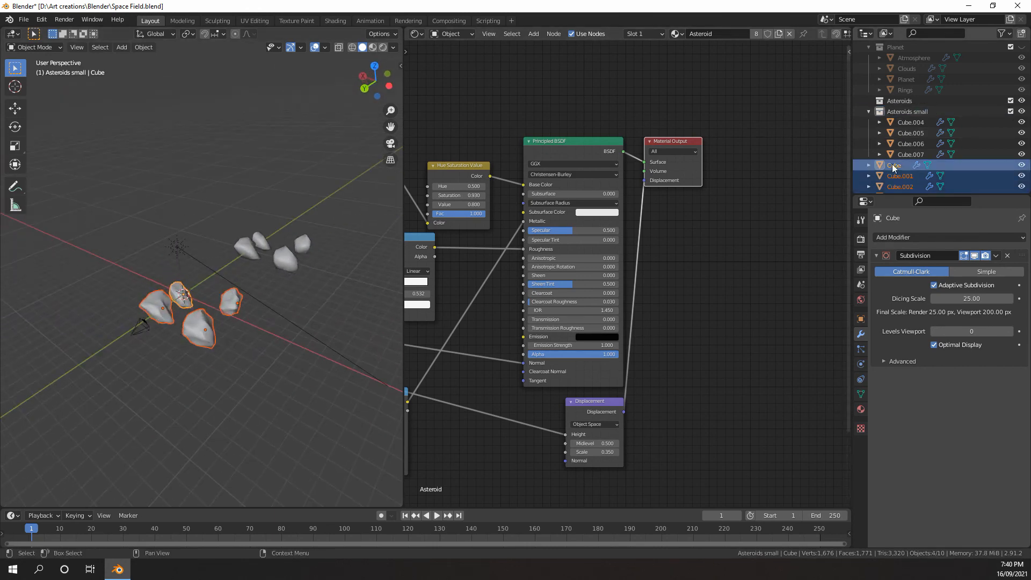
pyautogui.moveTo(894, 166); pyautogui.dragTo(898, 106)
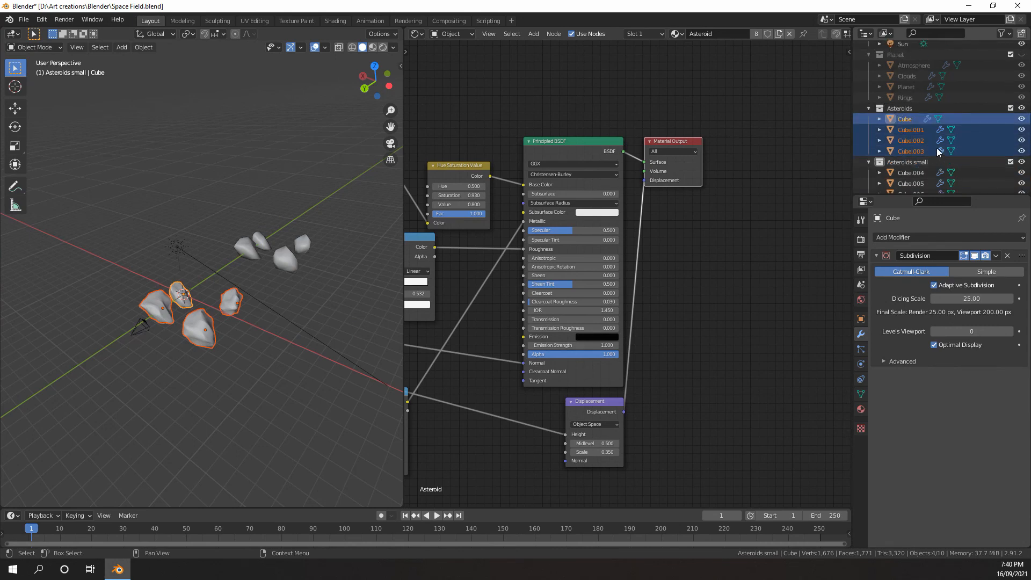
# Exclude the Asteroids and Asteroids small collections from the view layer
pyautogui.scroll(1, 936, 148)
pyautogui.moveTo(298, 200); pyautogui.dragTo(217, 194, button='middle')
pyautogui.scroll(3, 218, 194)
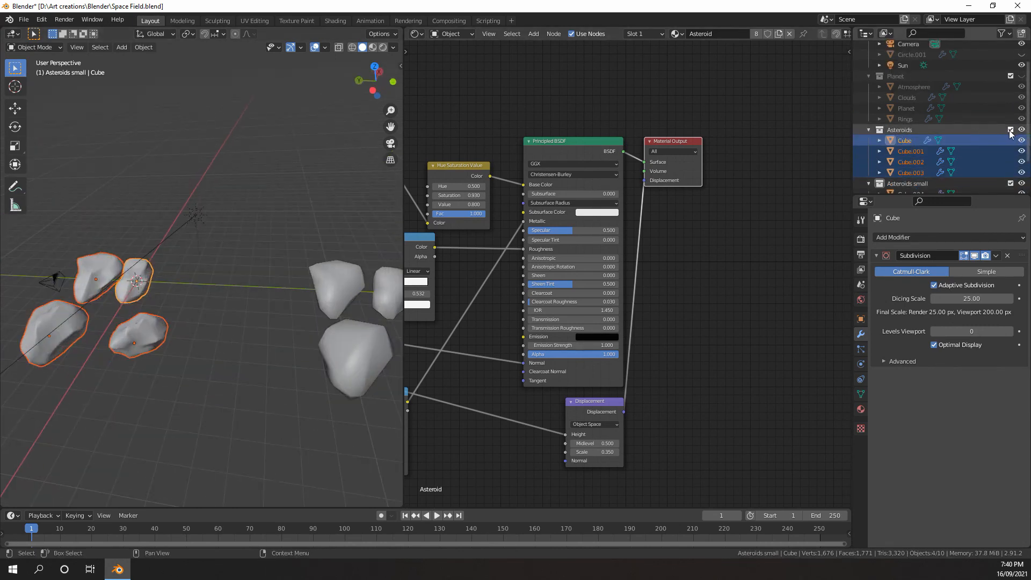
pyautogui.click(1010, 130)
pyautogui.click(1010, 141)
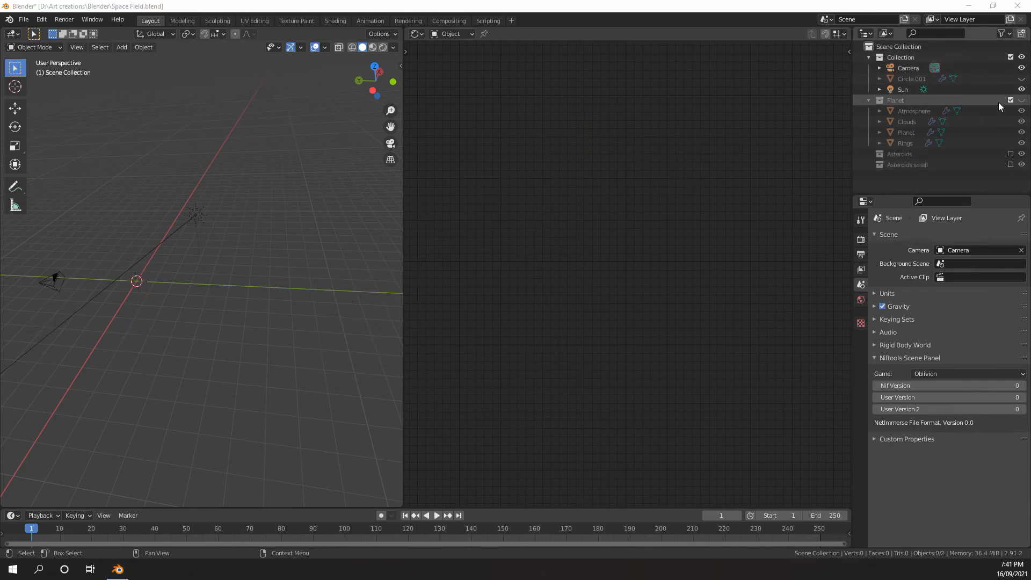
# Make the Planet collection and the Circle.001 object visible in the viewport
pyautogui.click(1022, 101)
pyautogui.scroll(-5, 341, 207)
pyautogui.moveTo(331, 208); pyautogui.dragTo(277, 239, button='middle')
pyautogui.scroll(4, 240, 226)
pyautogui.click(1022, 79)
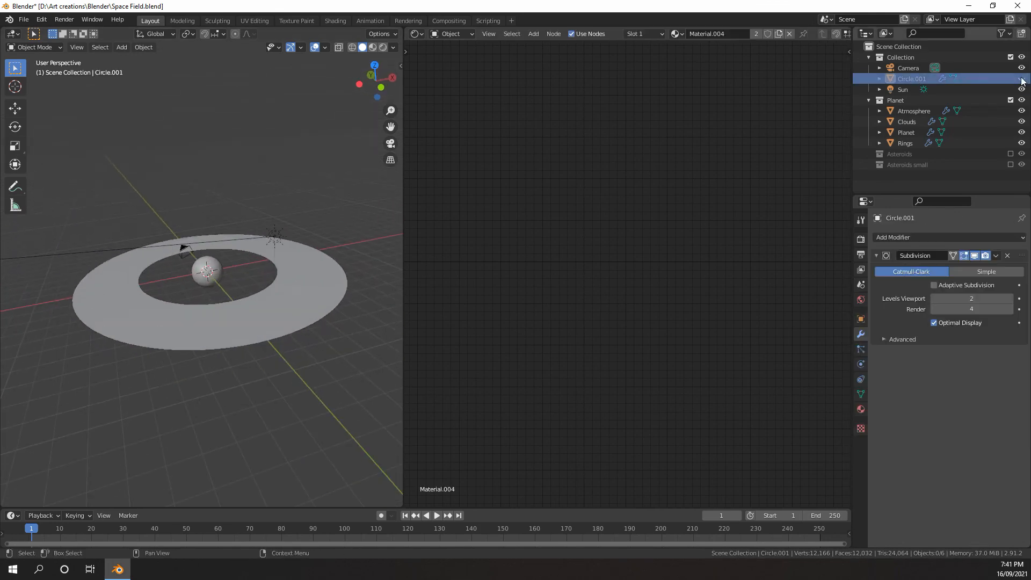
# Rename the Circle.001 object to emitterVolume
pyautogui.doubleClick(908, 78)
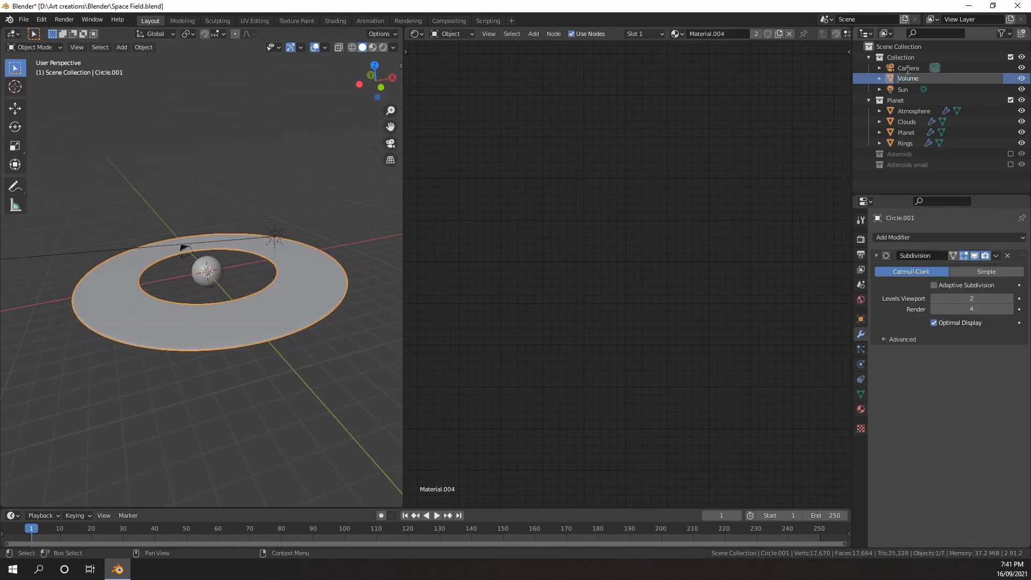
pyautogui.write('tter')
pyautogui.press('Return')
pyautogui.scroll(3, 254, 275)
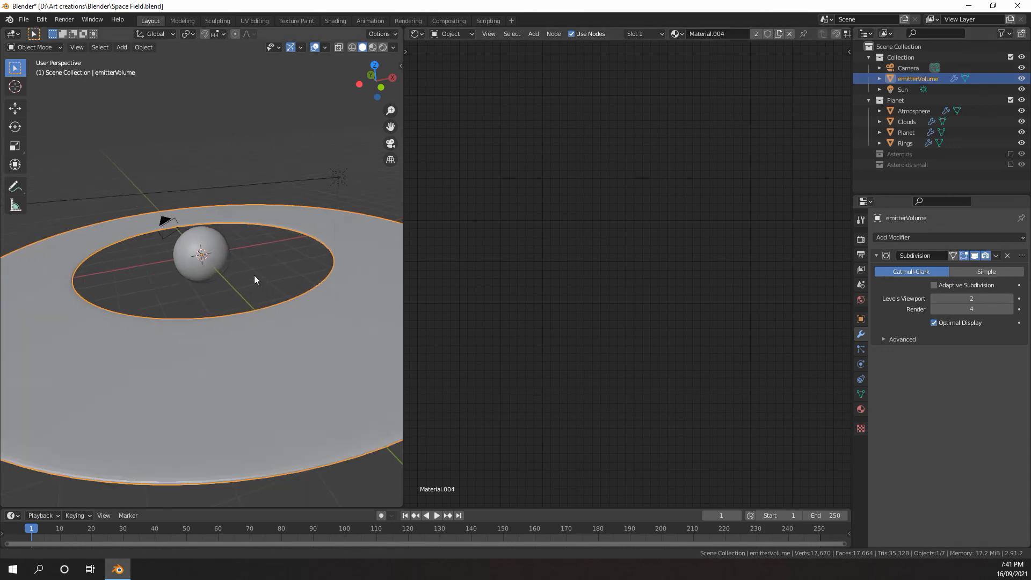
# View the scene through the camera and change the Shader Editor area into a second 3D Viewport
pyautogui.moveTo(254, 274); pyautogui.dragTo(280, 289, button='middle')
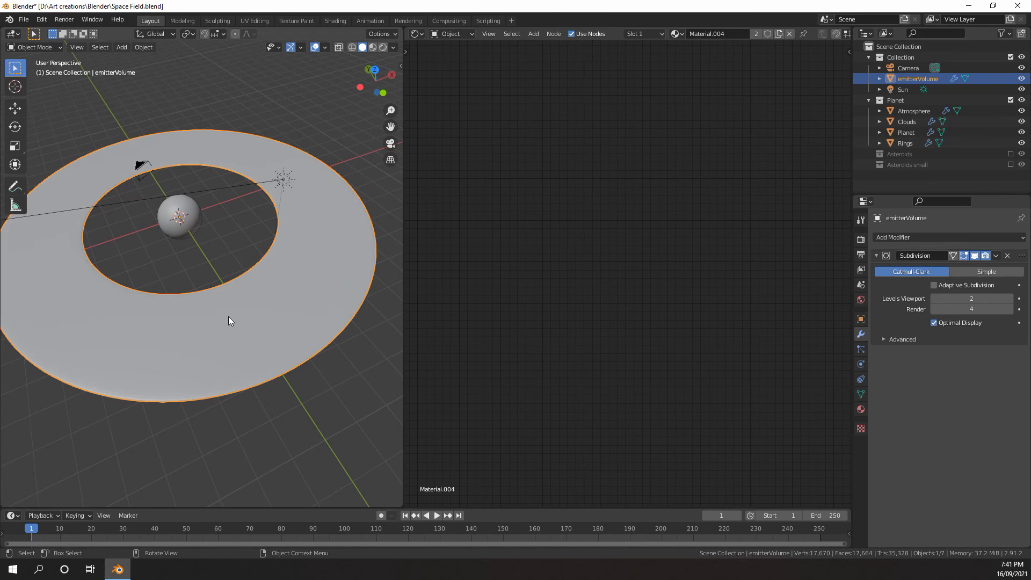
pyautogui.moveTo(228, 317); pyautogui.dragTo(271, 288, button='middle')
pyautogui.moveTo(160, 247); pyautogui.dragTo(284, 239, button='middle')
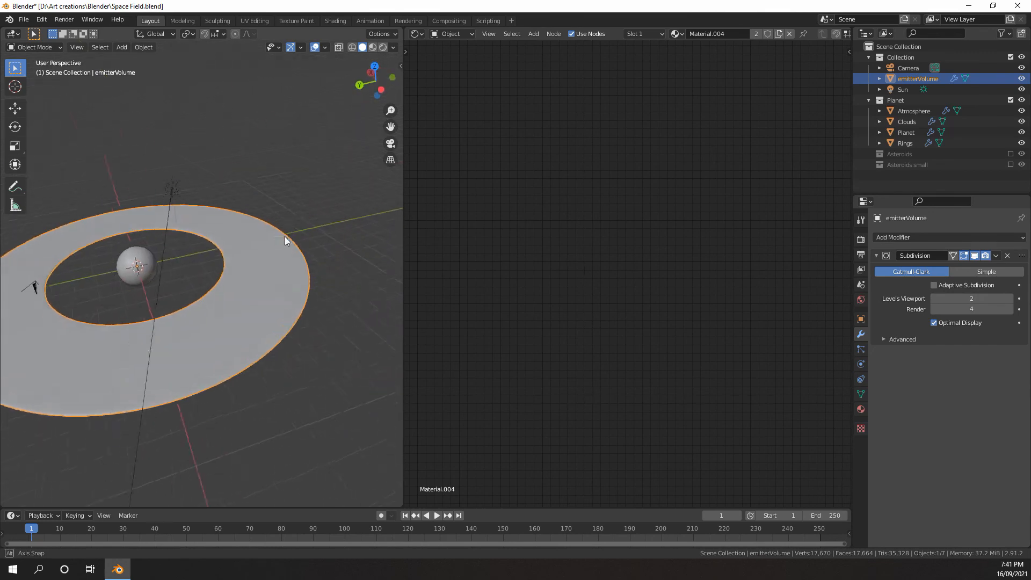
pyautogui.press('KP_0')
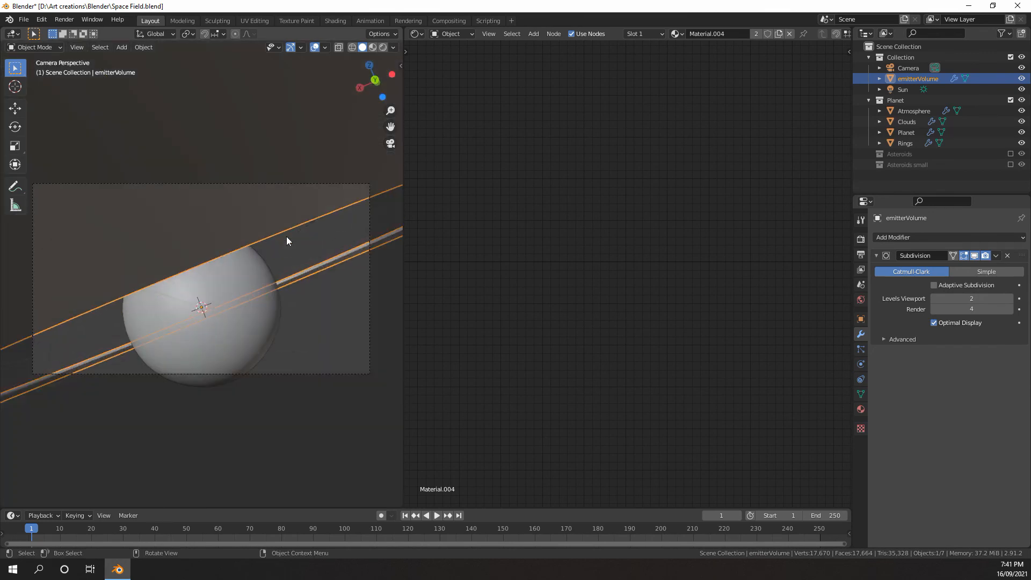
pyautogui.click(417, 33)
pyautogui.click(428, 65)
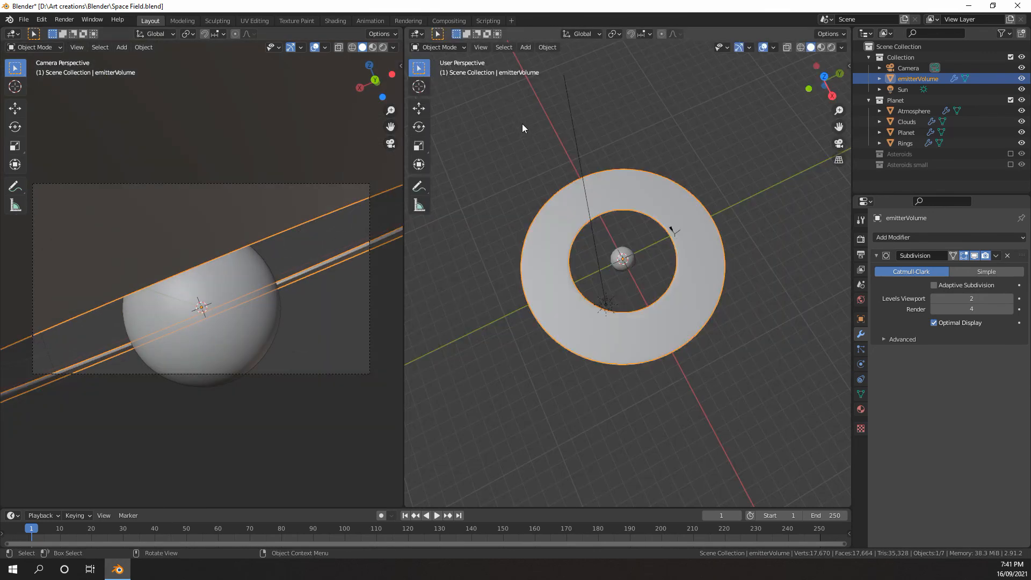
# Select Rings and turn off the viewport display of its Subdivision modifier, checking the mesh in Edit Mode
pyautogui.scroll(-4, 537, 134)
pyautogui.moveTo(559, 144); pyautogui.dragTo(820, 267, button='middle')
pyautogui.click(673, 243)
pyautogui.press('Tab')
pyautogui.press('Tab')
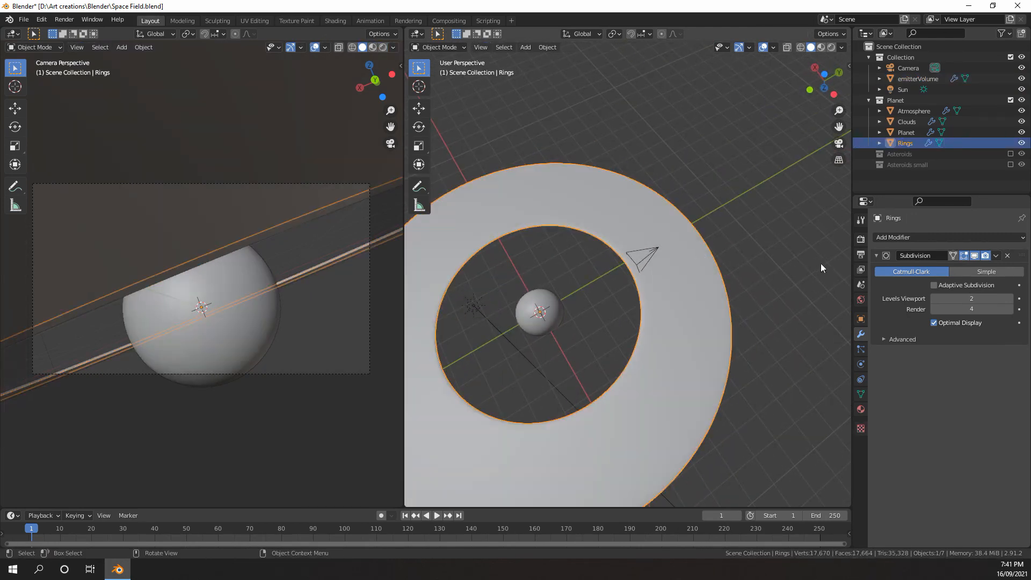
pyautogui.click(975, 256)
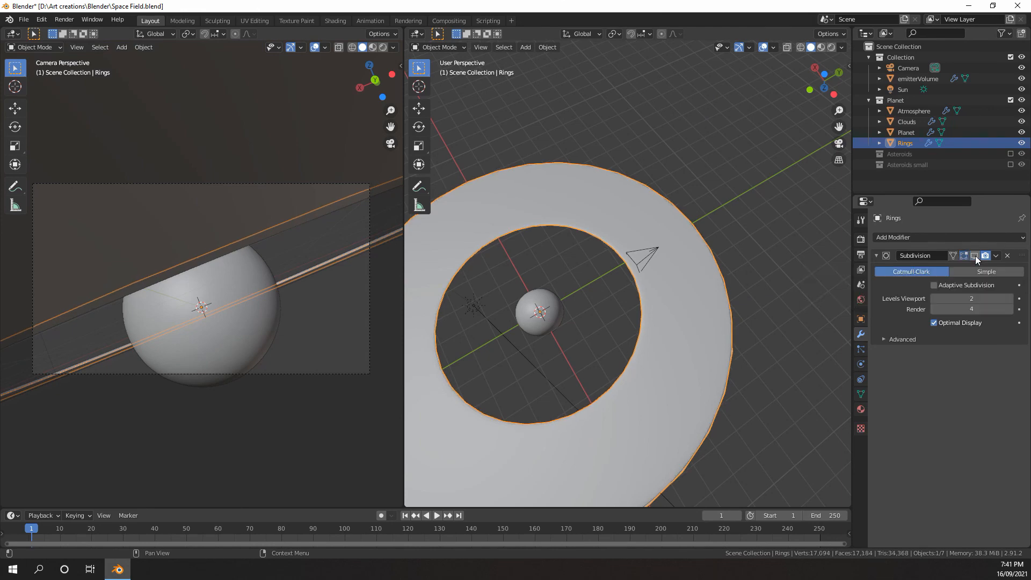
pyautogui.press('Tab')
pyautogui.moveTo(707, 271); pyautogui.dragTo(705, 289, button='middle')
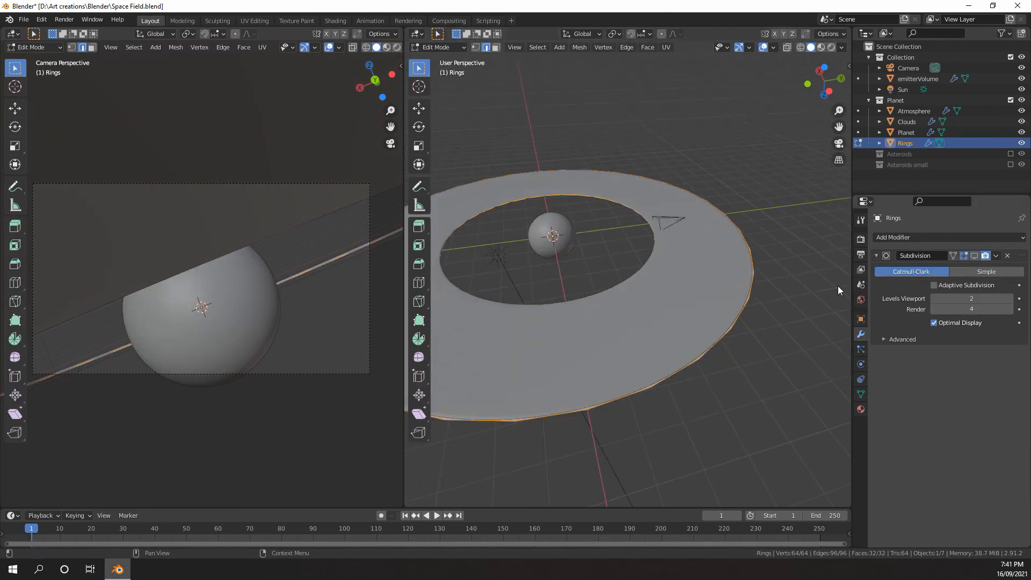
pyautogui.press('Tab')
# Open emitterVolume in Edit Mode with face selection and wireframe shading
pyautogui.moveTo(661, 261)
pyautogui.mouseDown(button='middle')
pyautogui.moveTo(660, 233)
pyautogui.moveTo(686, 265)
pyautogui.moveTo(600, 281)
pyautogui.moveTo(621, 288)
pyautogui.moveTo(630, 245)
pyautogui.mouseUp(button='middle')
pyautogui.click(695, 273)
pyautogui.press('Tab')
pyautogui.scroll(-2, 686, 263)
pyautogui.press('3')
pyautogui.press('z')
pyautogui.click(543, 308)
# Box-select the emitterVolume ring faces outside the section near the camera and delete them
pyautogui.scroll(2, 580, 301)
pyautogui.moveTo(631, 237); pyautogui.dragTo(540, 391)
pyautogui.scroll(-3, 542, 376)
pyautogui.keyDown('shift'); pyautogui.moveTo(601, 213); pyautogui.dragTo(481, 323); pyautogui.keyUp('shift')
pyautogui.keyDown('shift'); pyautogui.moveTo(608, 153); pyautogui.dragTo(507, 222); pyautogui.keyUp('shift')
pyautogui.keyDown('shift'); pyautogui.moveTo(741, 167); pyautogui.dragTo(607, 221); pyautogui.keyUp('shift')
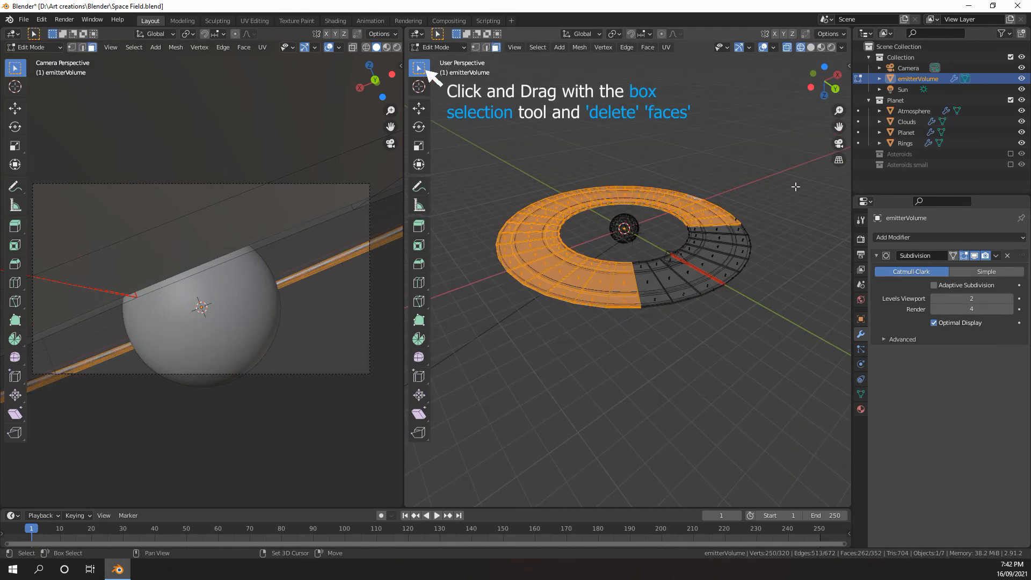
pyautogui.keyDown('shift'); pyautogui.moveTo(795, 186); pyautogui.dragTo(776, 224); pyautogui.keyUp('shift')
pyautogui.moveTo(775, 223); pyautogui.dragTo(677, 236, button='middle')
pyautogui.keyDown('shift'); pyautogui.moveTo(704, 245); pyautogui.dragTo(641, 366); pyautogui.keyUp('shift')
pyautogui.moveTo(644, 360); pyautogui.dragTo(727, 274, button='middle')
pyautogui.press('x')
pyautogui.click(726, 274)
# Delete the surplus faces beside the camera section, keeping a wedge four segments wide
pyautogui.moveTo(639, 271); pyautogui.dragTo(602, 361)
pyautogui.press('x')
pyautogui.click(602, 361)
pyautogui.scroll(2, 635, 316)
pyautogui.moveTo(635, 317); pyautogui.dragTo(672, 297, button='middle')
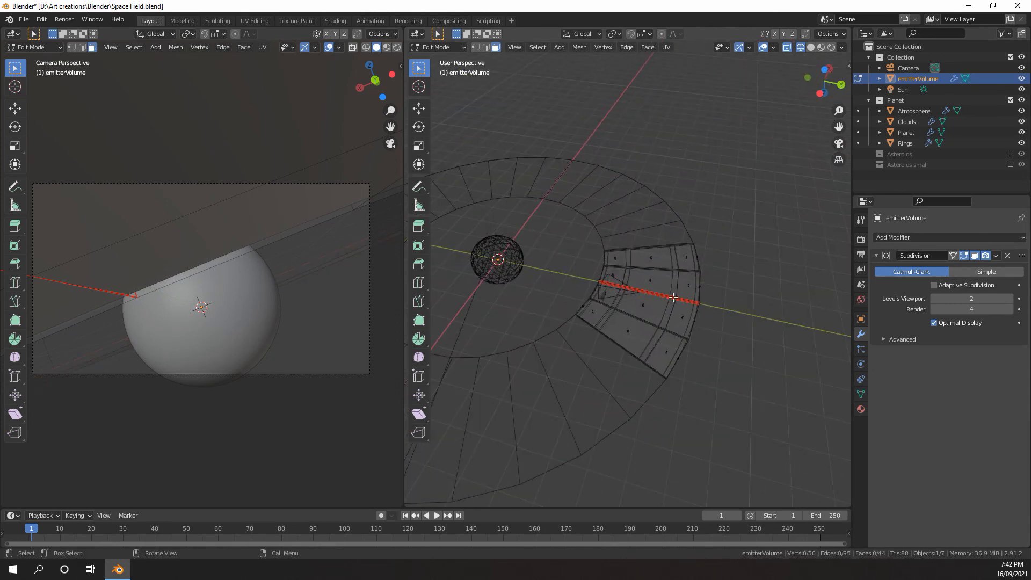
# Select the outer strip of faces on the remaining emitterVolume wedge and delete it
pyautogui.moveTo(724, 217); pyautogui.dragTo(686, 268)
pyautogui.moveTo(679, 280); pyautogui.dragTo(690, 276, button='middle')
pyautogui.keyDown('shift'); pyautogui.moveTo(707, 265); pyautogui.dragTo(682, 305); pyautogui.keyUp('shift')
pyautogui.keyDown('shift'); pyautogui.moveTo(691, 319); pyautogui.dragTo(670, 339); pyautogui.keyUp('shift')
pyautogui.moveTo(642, 305); pyautogui.dragTo(667, 269, button='middle')
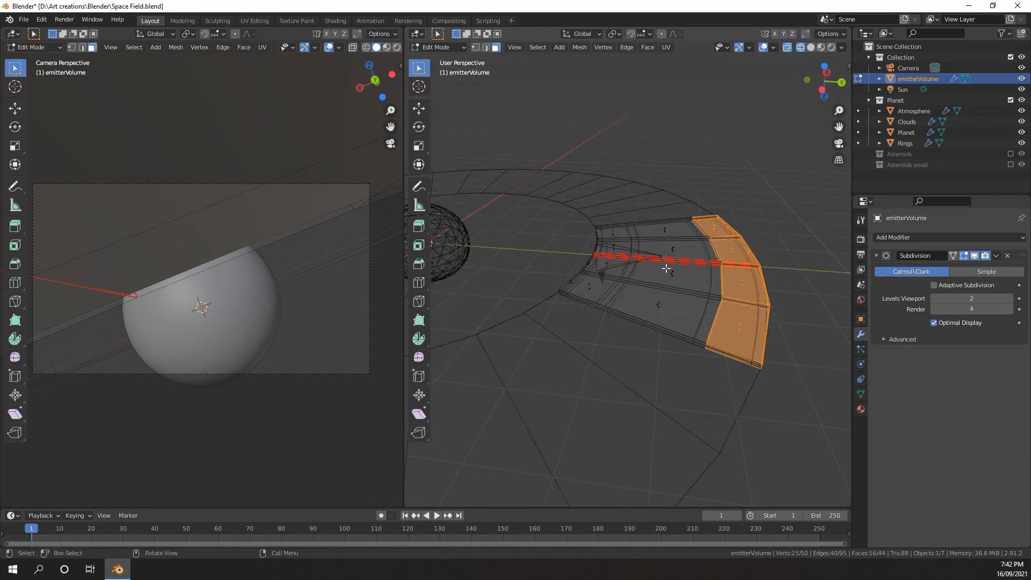
pyautogui.press('x')
pyautogui.click(676, 282)
# Remove the leftover faces from the trimmed emitterVolume wedge and return to Object Mode with solid shading
pyautogui.moveTo(725, 244); pyautogui.dragTo(690, 227, button='middle')
pyautogui.click(553, 229)
pyautogui.keyDown('shift'); pyautogui.click(647, 231); pyautogui.keyUp('shift')
pyautogui.keyDown('shift'); pyautogui.click(634, 225); pyautogui.keyUp('shift')
pyautogui.keyDown('shift'); pyautogui.click(540, 226); pyautogui.keyUp('shift')
pyautogui.moveTo(540, 226); pyautogui.dragTo(653, 243, button='middle')
pyautogui.press('Tab')
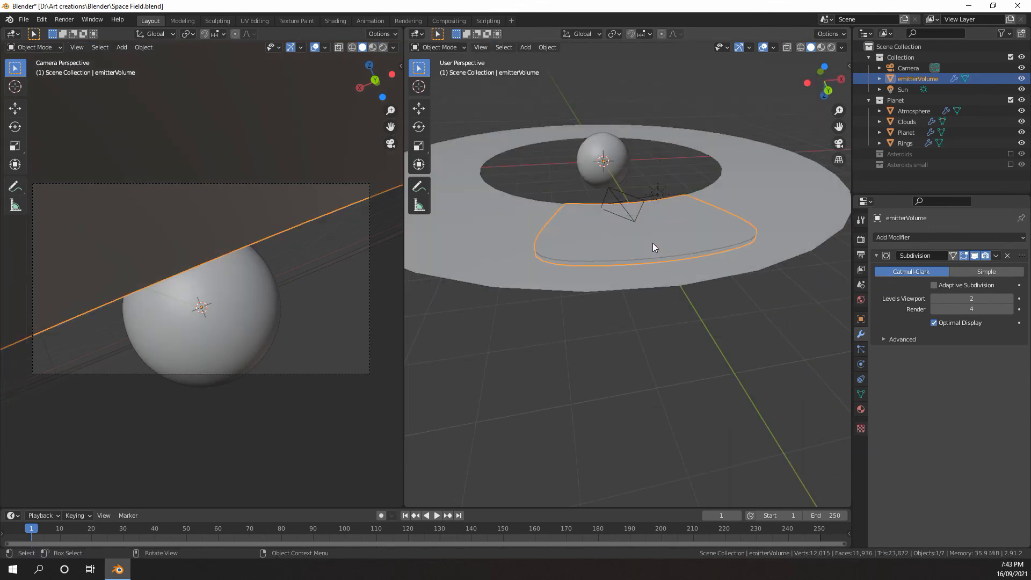
# Isolate emitterVolume in Local View and enter Edit Mode with edge selection
pyautogui.press('KP_Divide')
pyautogui.moveTo(690, 267); pyautogui.dragTo(641, 277, button='middle')
pyautogui.press('Tab')
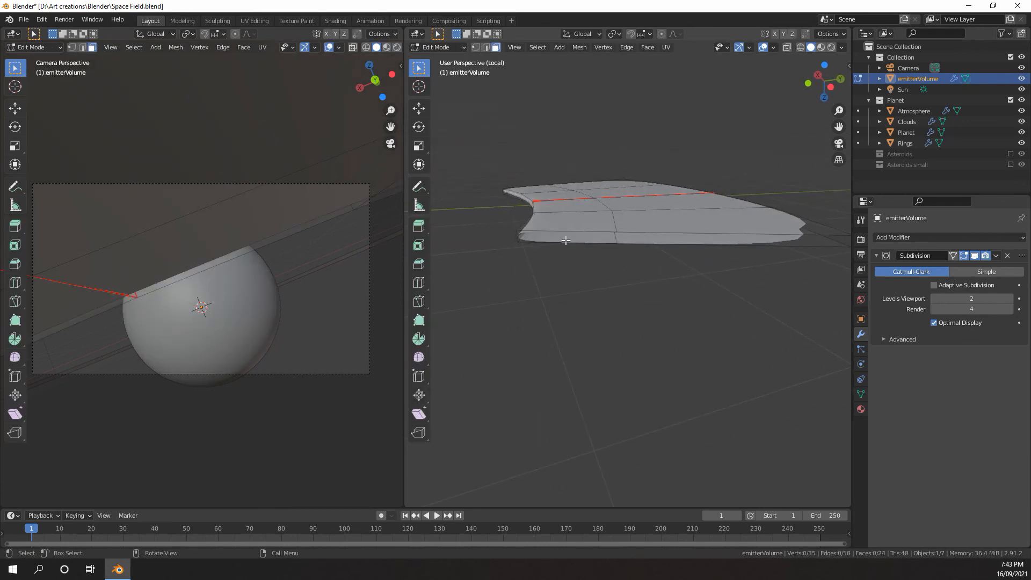
pyautogui.press('2')
# Select the edge loop running midway along the wedge's inner side wall and dissolve it
pyautogui.click(564, 231)
pyautogui.moveTo(563, 231); pyautogui.dragTo(645, 235, button='middle')
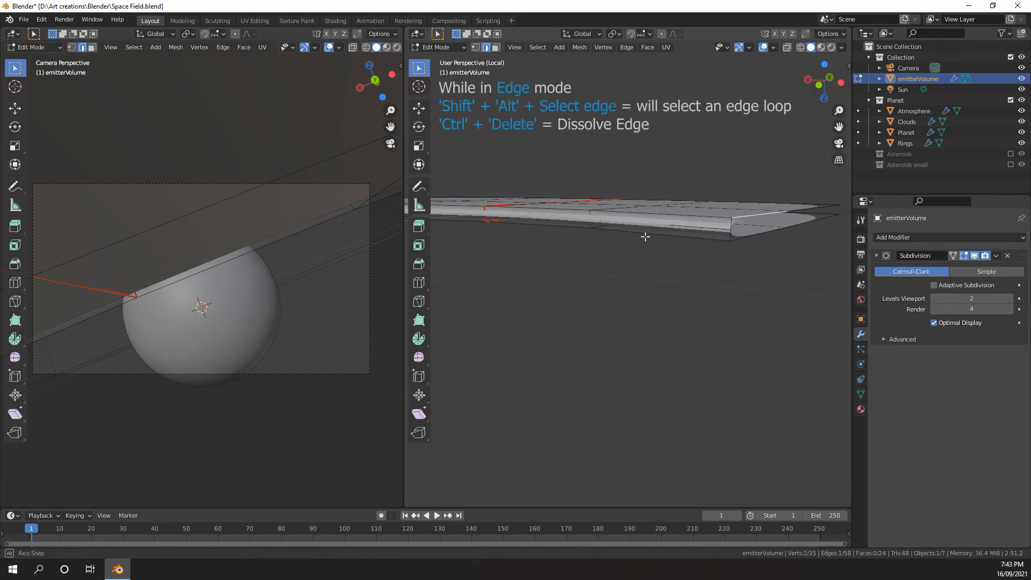
pyautogui.press('a')
pyautogui.press('a')
pyautogui.keyDown('alt'); pyautogui.keyDown('shift'); pyautogui.click(681, 226); pyautogui.keyUp('shift'); pyautogui.keyUp('alt')
pyautogui.hotkey('ctrl', 'Delete')
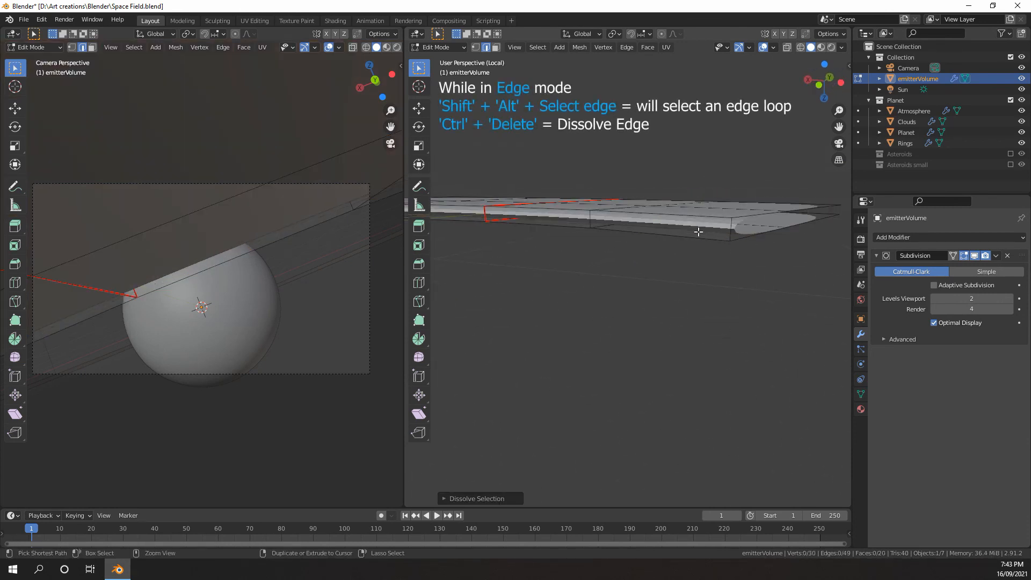
# Select the open upper and lower edge loops around the emitterVolume wedge's perimeter and bridge them to close the sides
pyautogui.moveTo(681, 226); pyautogui.dragTo(649, 241, button='middle')
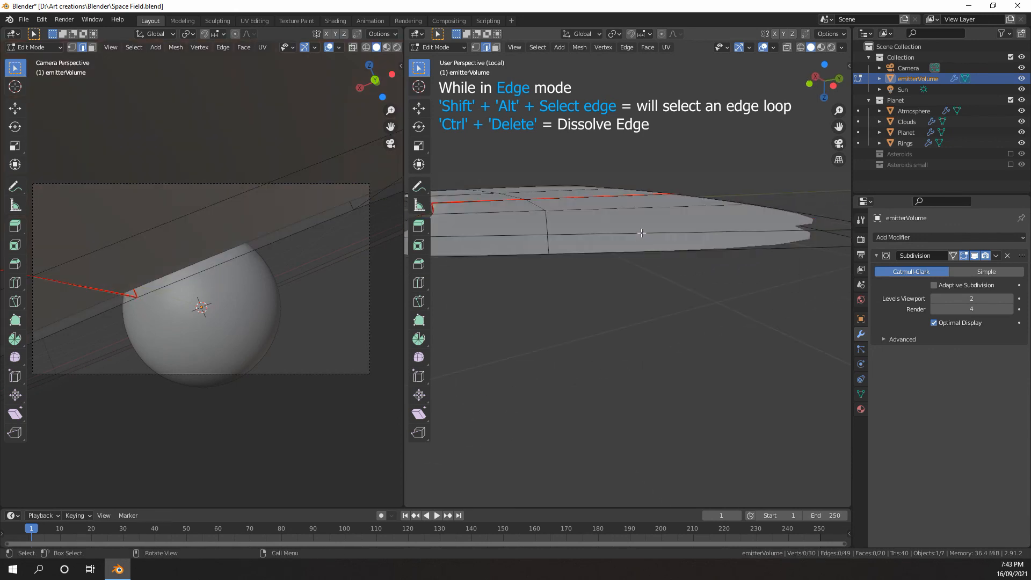
pyautogui.keyDown('alt'); pyautogui.keyDown('shift'); pyautogui.click(641, 232); pyautogui.keyUp('shift'); pyautogui.keyUp('alt')
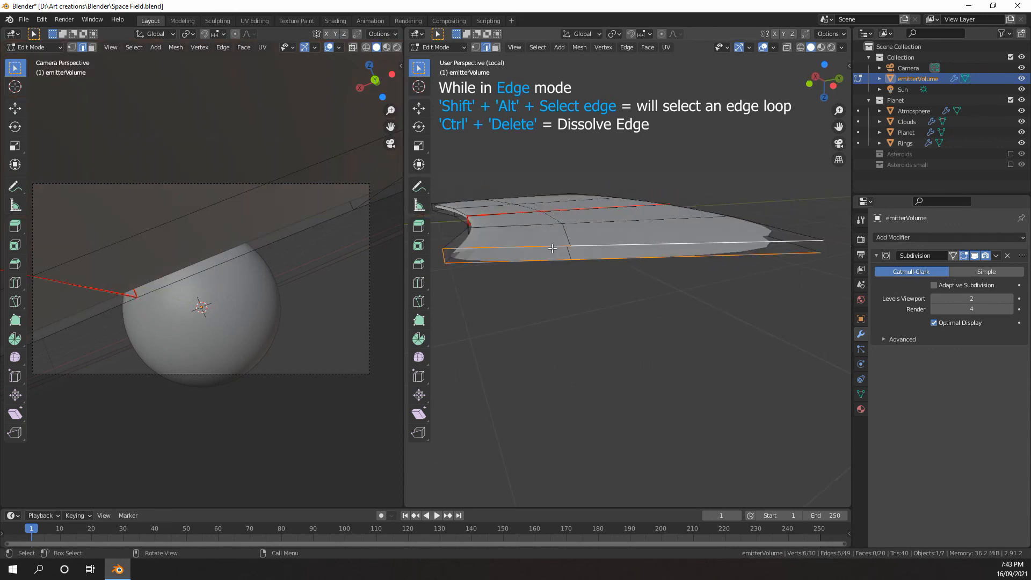
pyautogui.moveTo(542, 250); pyautogui.dragTo(461, 242, button='middle')
pyautogui.keyDown('alt'); pyautogui.keyDown('shift'); pyautogui.click(605, 238); pyautogui.keyUp('shift'); pyautogui.keyUp('alt')
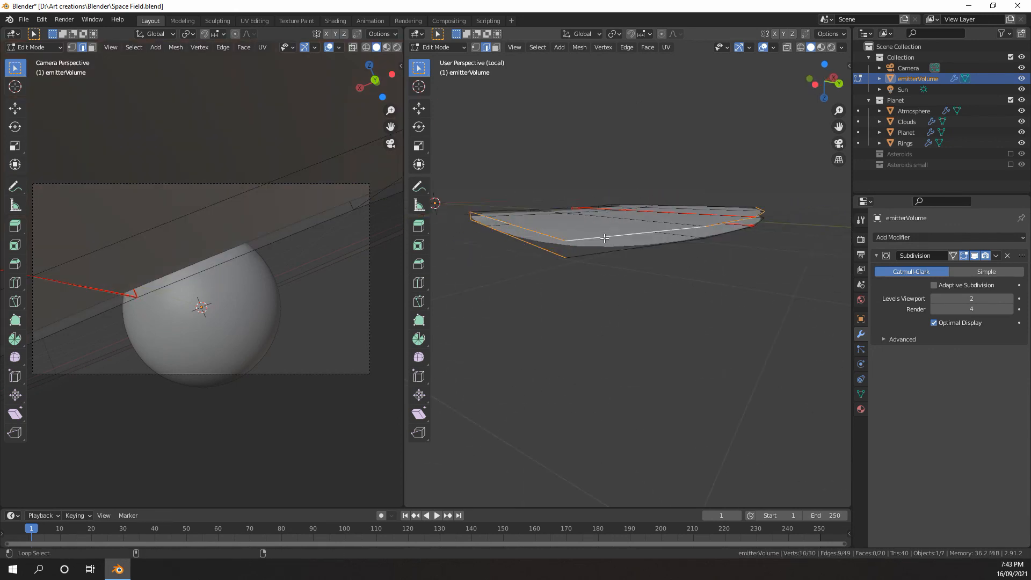
pyautogui.keyDown('alt'); pyautogui.keyDown('shift'); pyautogui.click(616, 252); pyautogui.keyUp('shift'); pyautogui.keyUp('alt')
pyautogui.moveTo(672, 249); pyautogui.dragTo(478, 241, button='middle')
pyautogui.keyDown('alt'); pyautogui.keyDown('shift'); pyautogui.click(591, 267); pyautogui.keyUp('shift'); pyautogui.keyUp('alt')
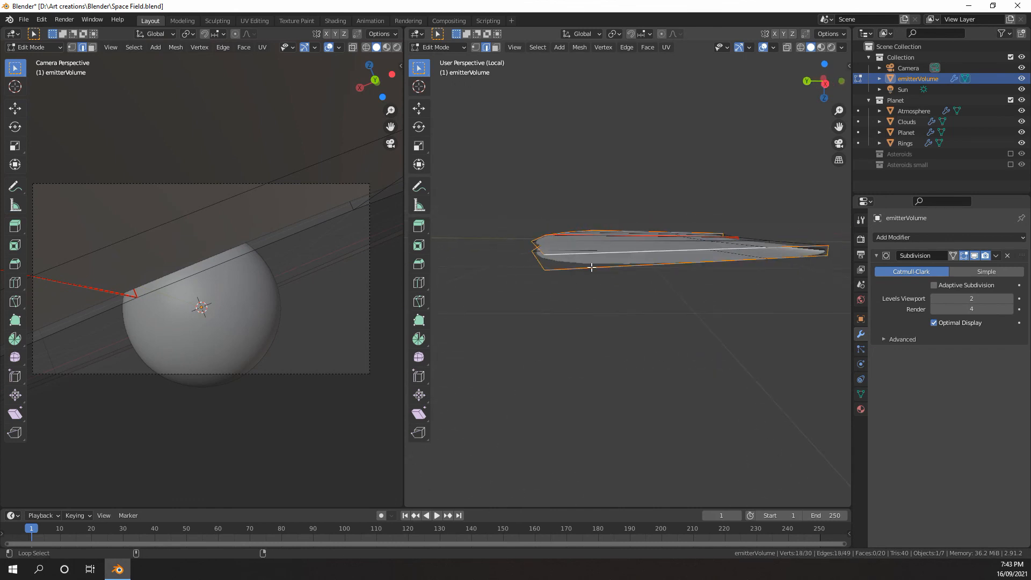
pyautogui.keyDown('alt'); pyautogui.keyDown('shift'); pyautogui.click(665, 268); pyautogui.keyUp('shift'); pyautogui.keyUp('alt')
pyautogui.keyDown('alt'); pyautogui.keyDown('shift'); pyautogui.click(655, 268); pyautogui.keyUp('shift'); pyautogui.keyUp('alt')
pyautogui.moveTo(655, 268); pyautogui.dragTo(659, 204, button='middle')
pyautogui.rightClick(624, 190)
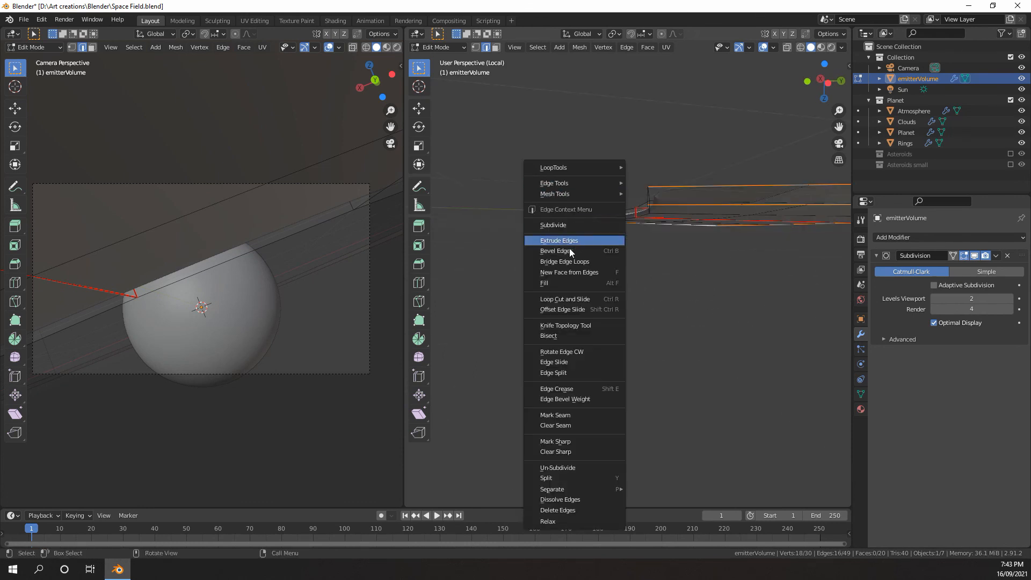
pyautogui.click(569, 263)
# Add a loop cut across the wedge's top and bottom faces and slide it close to the outer curved rim
pyautogui.moveTo(571, 260); pyautogui.dragTo(668, 308, button='middle')
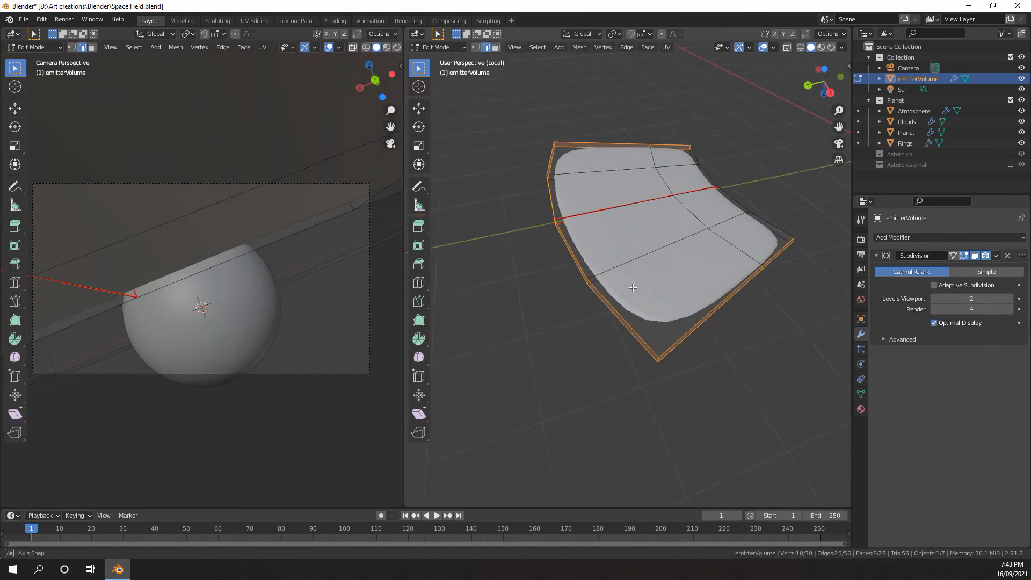
pyautogui.press('g')
pyautogui.press('g')
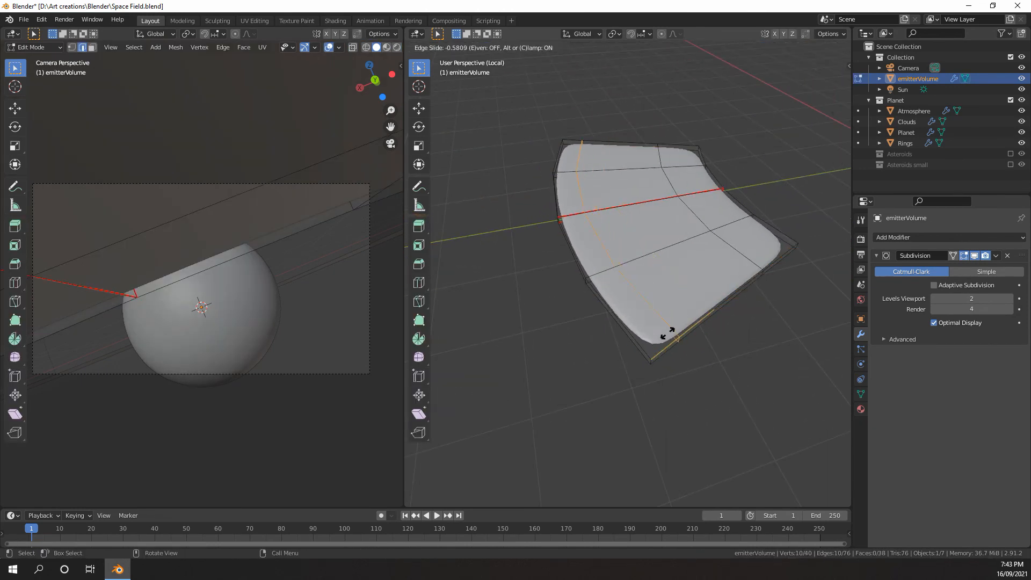
pyautogui.click(639, 331)
pyautogui.moveTo(639, 330); pyautogui.dragTo(719, 279, button='middle')
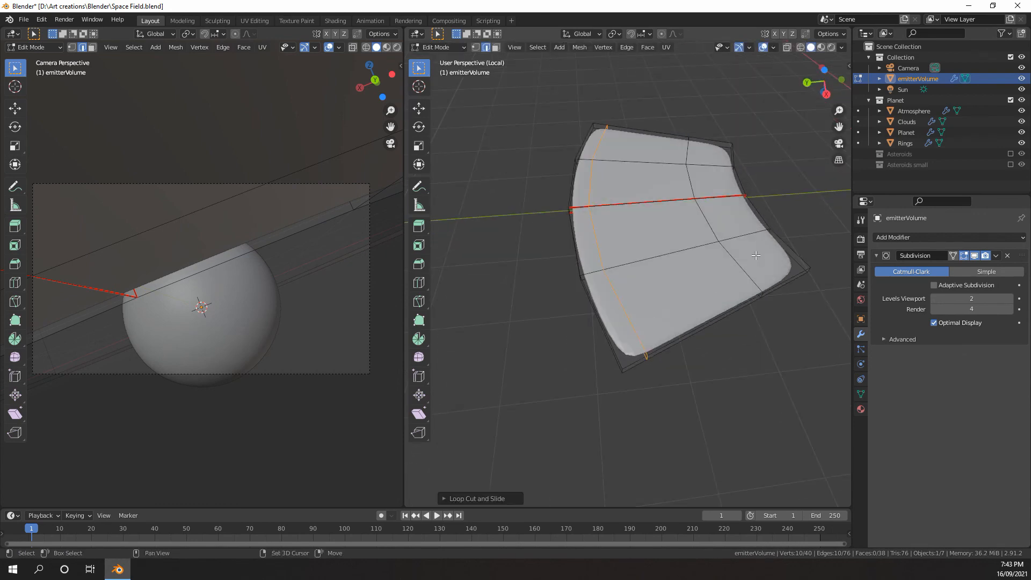
# Return to Object Mode and leave Local View to show the emitterVolume wedge within the whole scene
pyautogui.press('Tab')
pyautogui.press('KP_Divide')
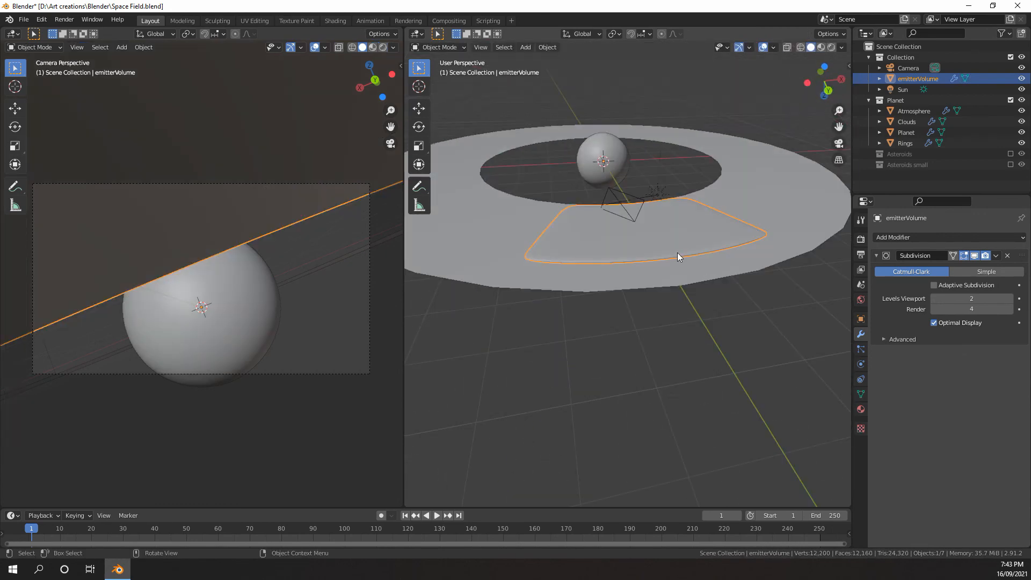
pyautogui.moveTo(678, 253); pyautogui.dragTo(637, 250, button='middle')
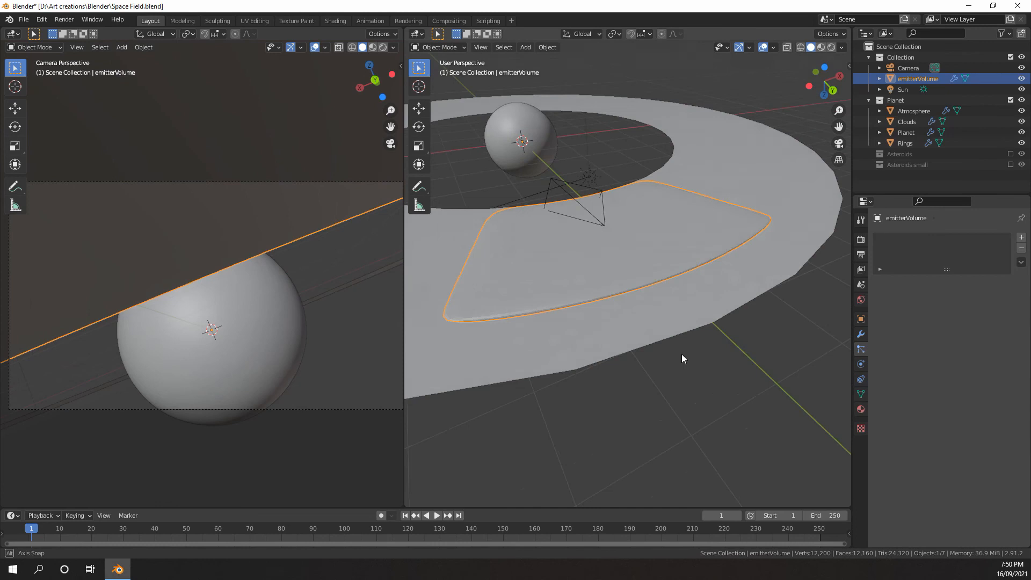
pyautogui.moveTo(682, 353); pyautogui.dragTo(627, 266, button='middle')
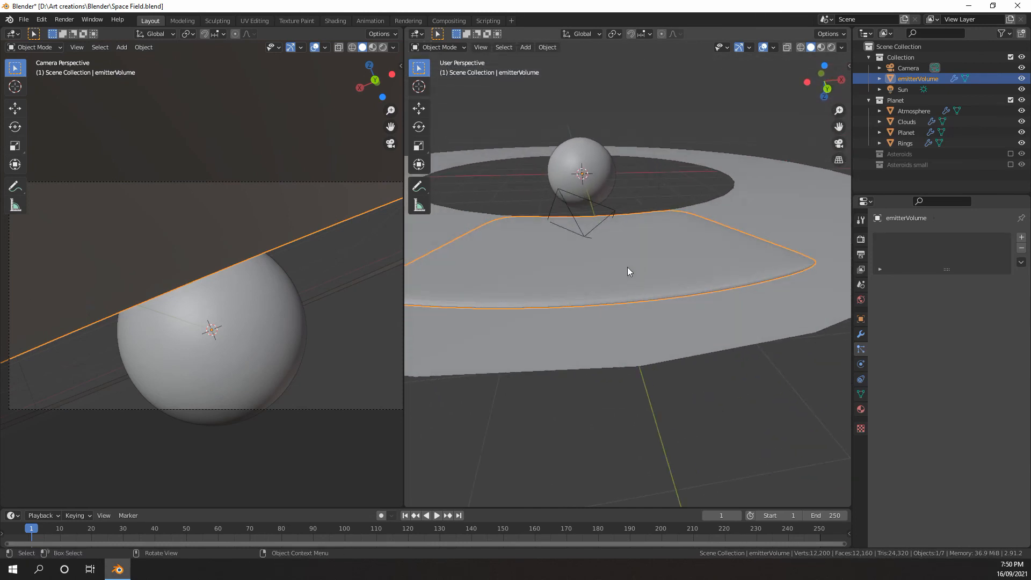
# Isolate emitterVolume in Local View and add a new particle system to it
pyautogui.press('KP_Divide')
pyautogui.scroll(2, 624, 281)
pyautogui.moveTo(617, 256); pyautogui.dragTo(683, 261, button='middle')
pyautogui.scroll(-4, 672, 281)
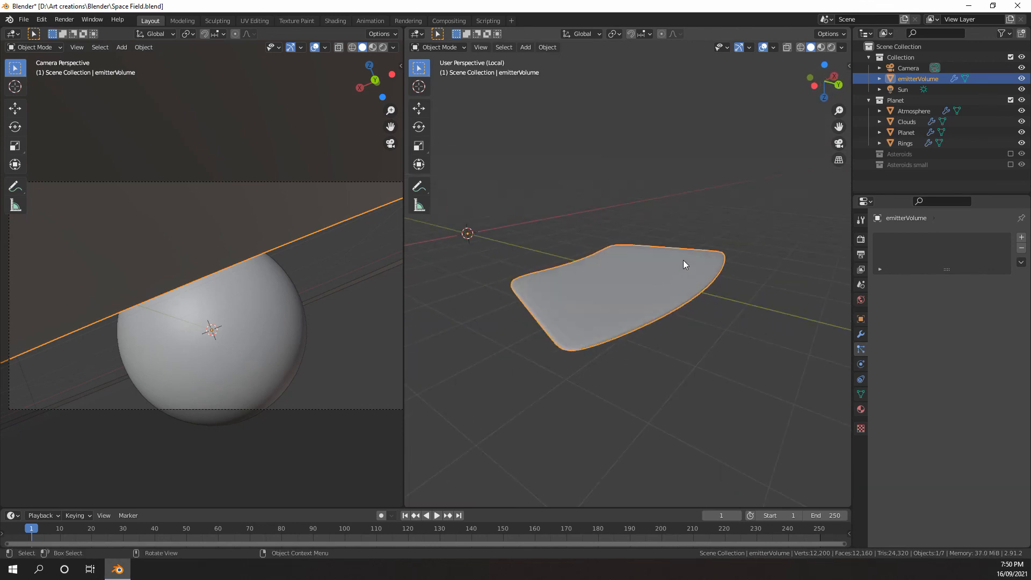
pyautogui.scroll(2, 683, 264)
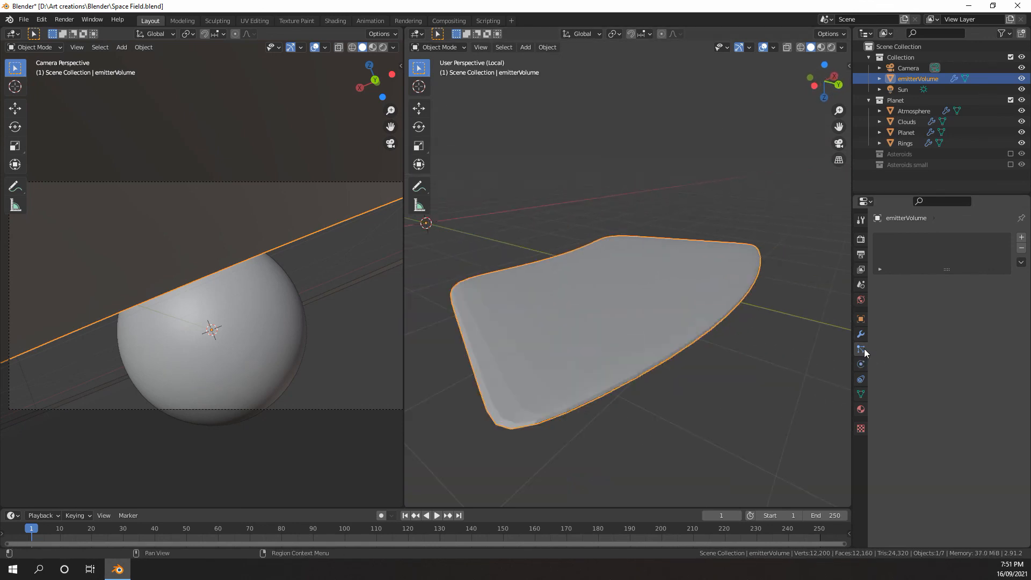
pyautogui.click(1021, 238)
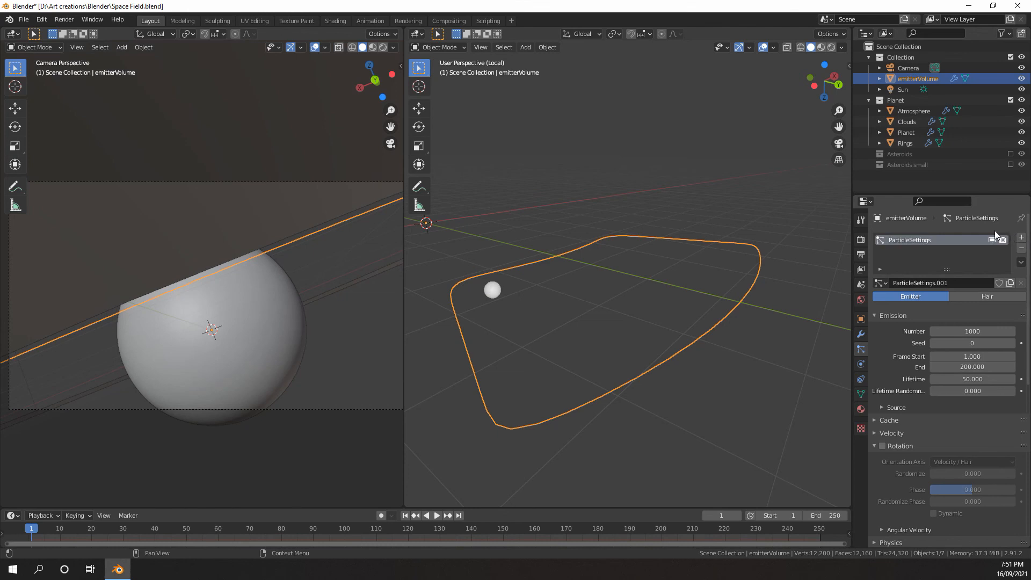
# Set the particle emission End frame to 1 so all particles are emitted at once
pyautogui.scroll(-2, 917, 258)
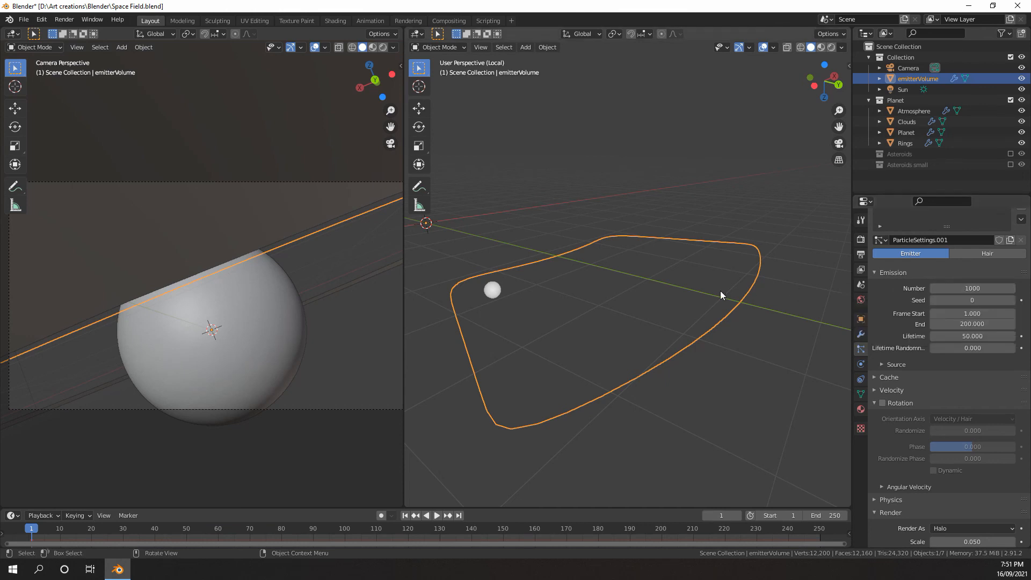
pyautogui.scroll(4, 701, 285)
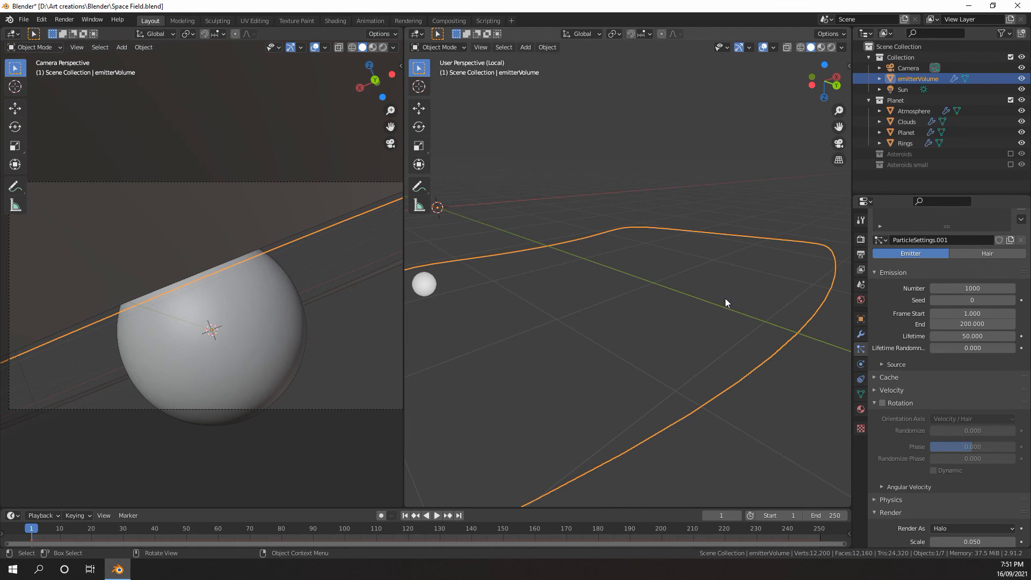
pyautogui.scroll(-1, 693, 284)
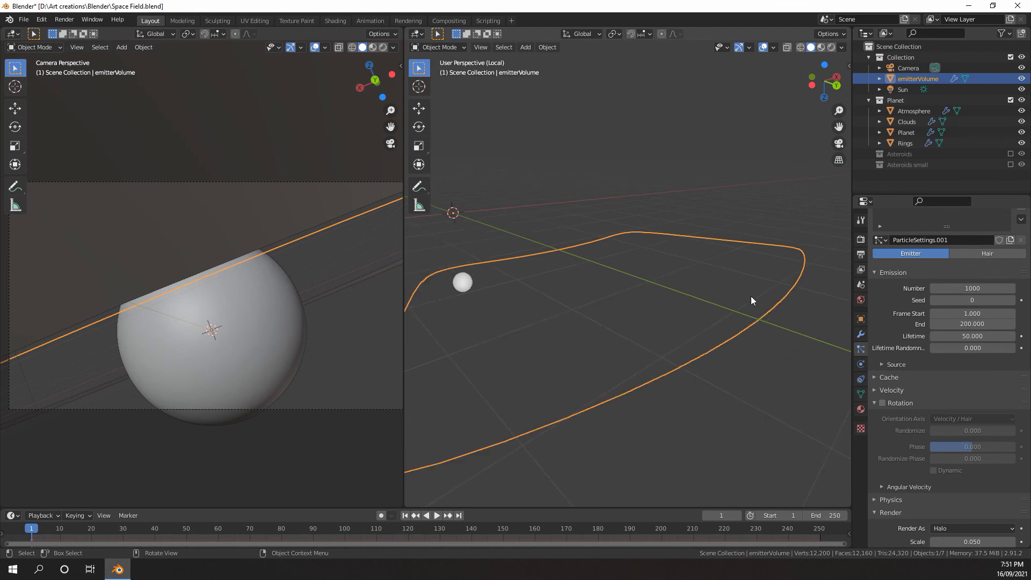
pyautogui.click(970, 324)
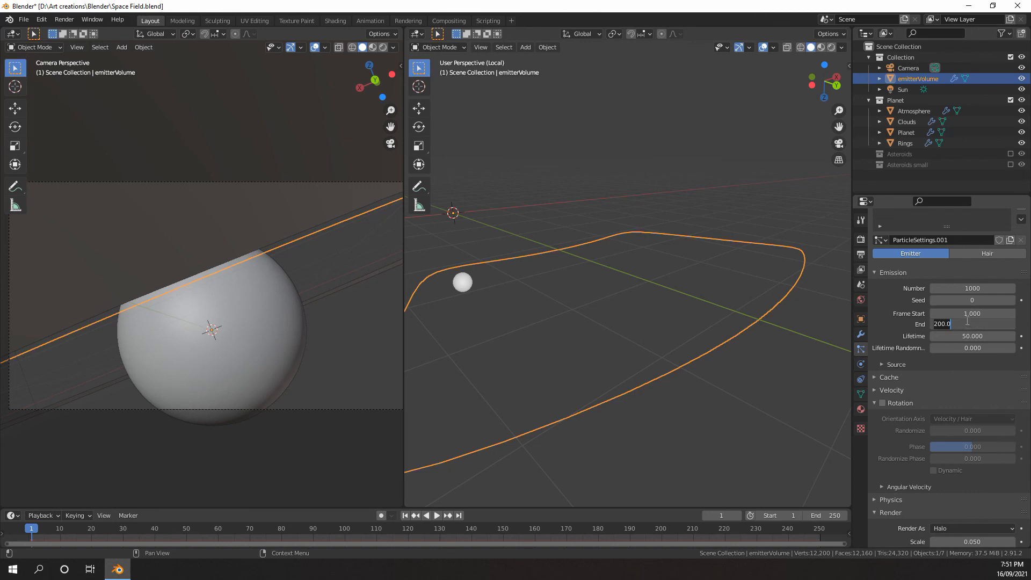
pyautogui.write('1')
pyautogui.press('Return')
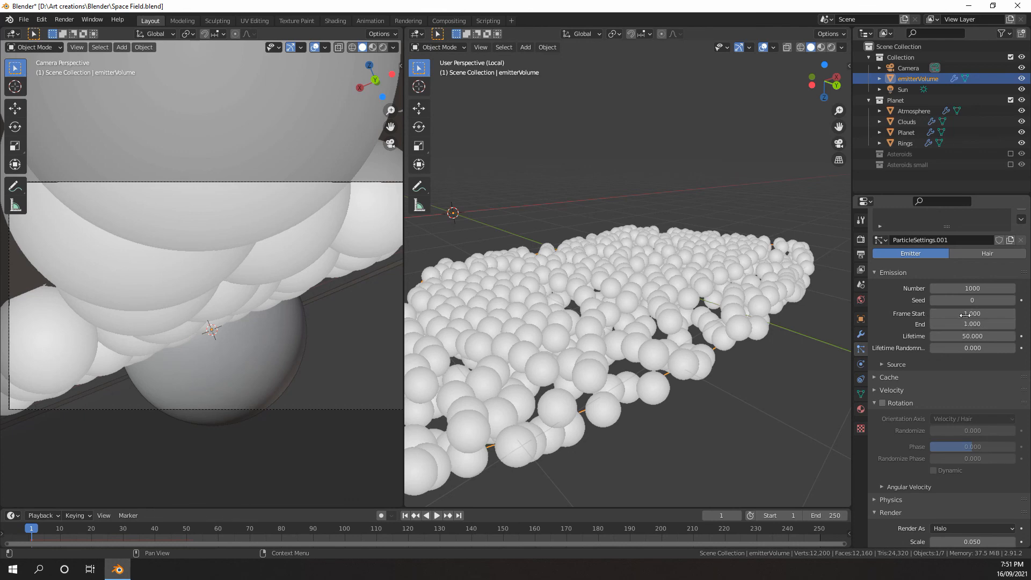
# Expand the emission Source settings and set the particles to emit from Volume
pyautogui.moveTo(771, 279); pyautogui.dragTo(681, 301, button='middle')
pyautogui.scroll(-1, 717, 285)
pyautogui.scroll(-2, 696, 292)
pyautogui.scroll(4, 681, 302)
pyautogui.scroll(-3, 681, 301)
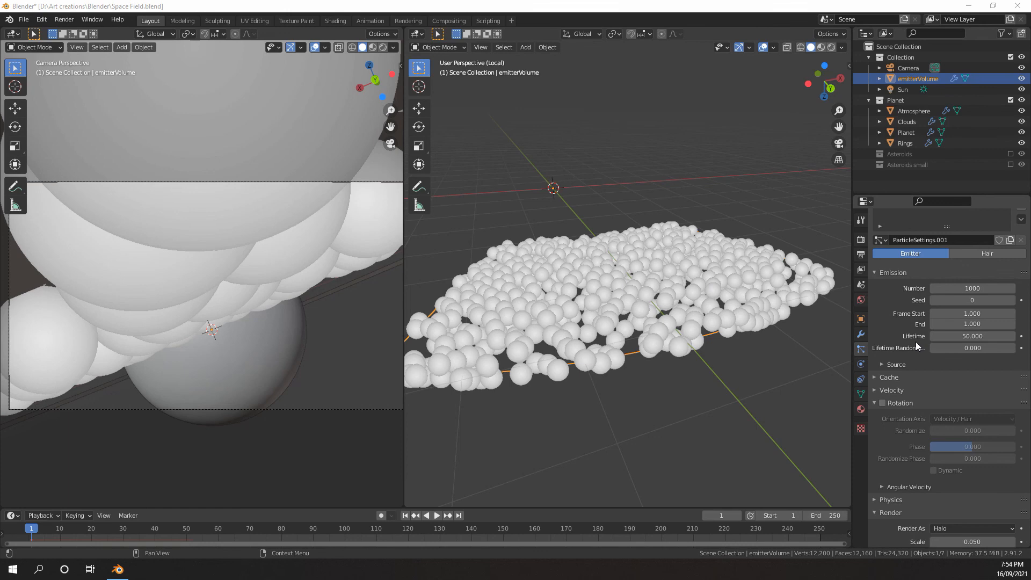
pyautogui.scroll(-3, 905, 346)
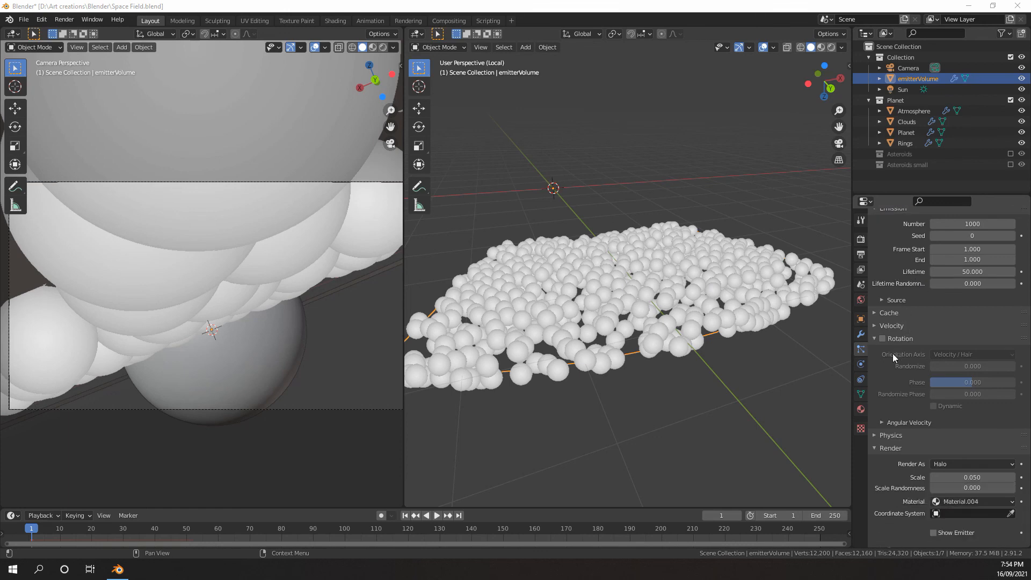
pyautogui.click(883, 304)
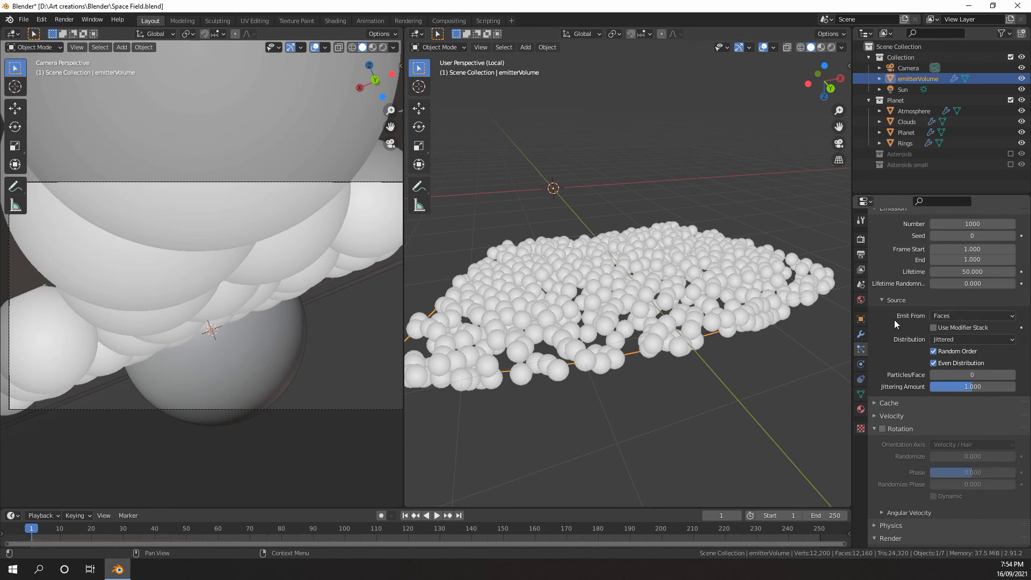
pyautogui.click(952, 316)
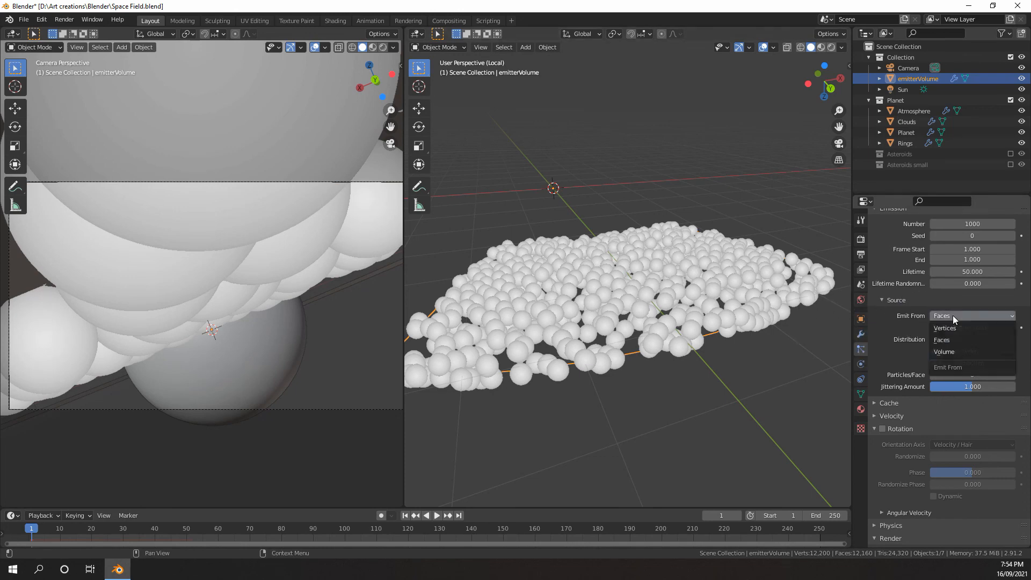
pyautogui.click(947, 353)
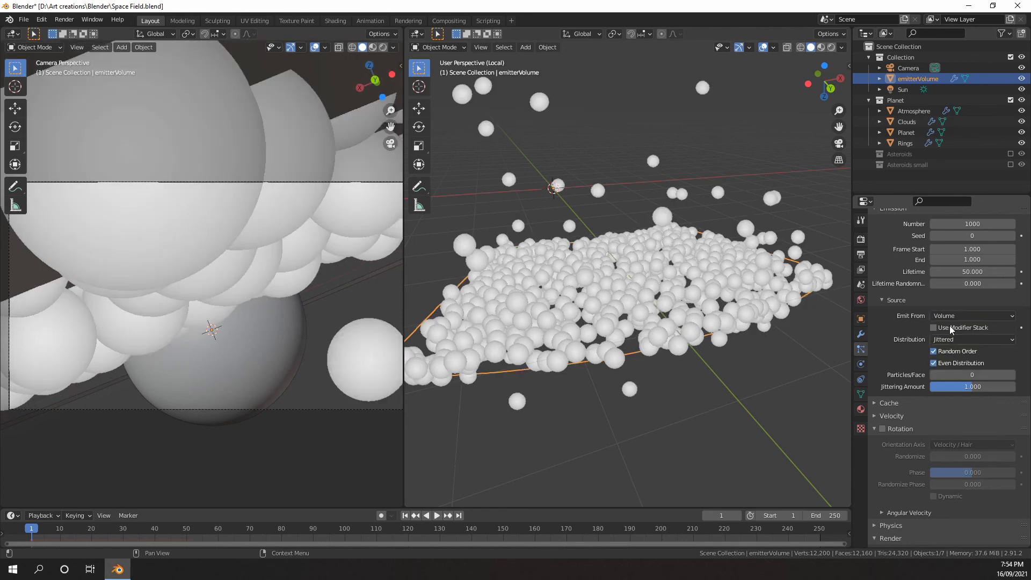
# Turn off Even Distribution in the particle system's emission Source settings
pyautogui.scroll(5, 757, 309)
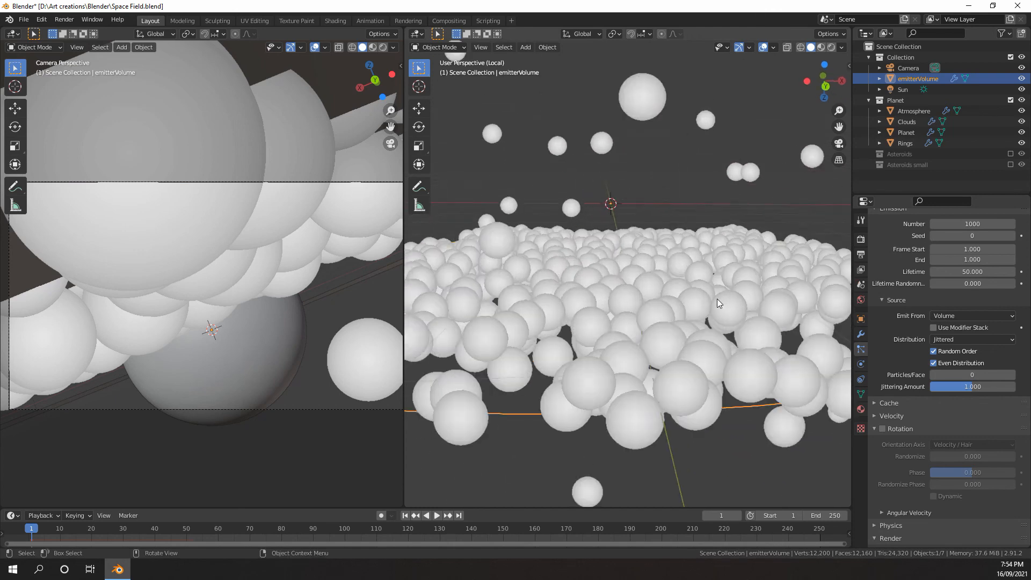
pyautogui.scroll(-3, 709, 290)
pyautogui.scroll(3, 707, 286)
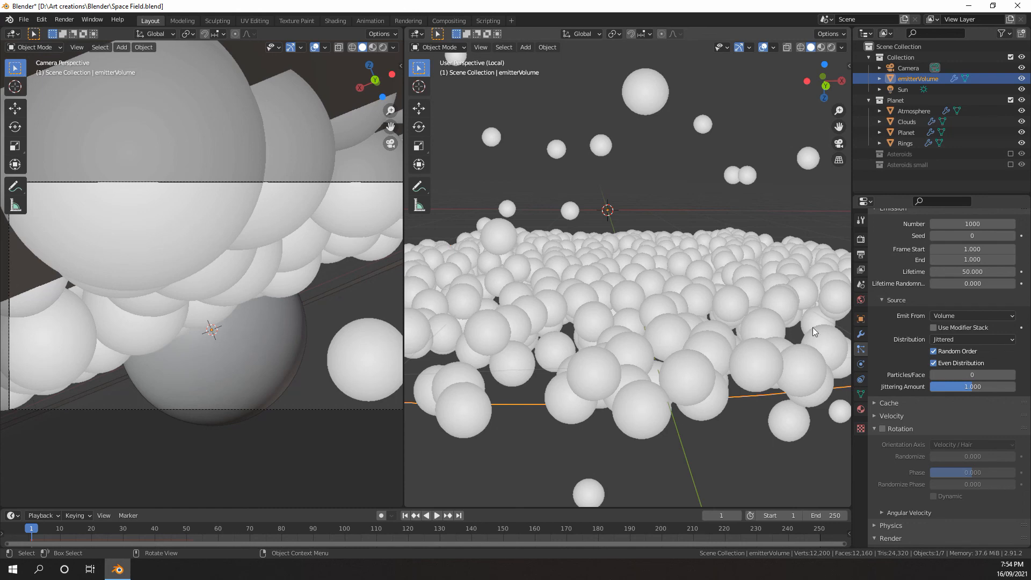
pyautogui.scroll(-1, 916, 344)
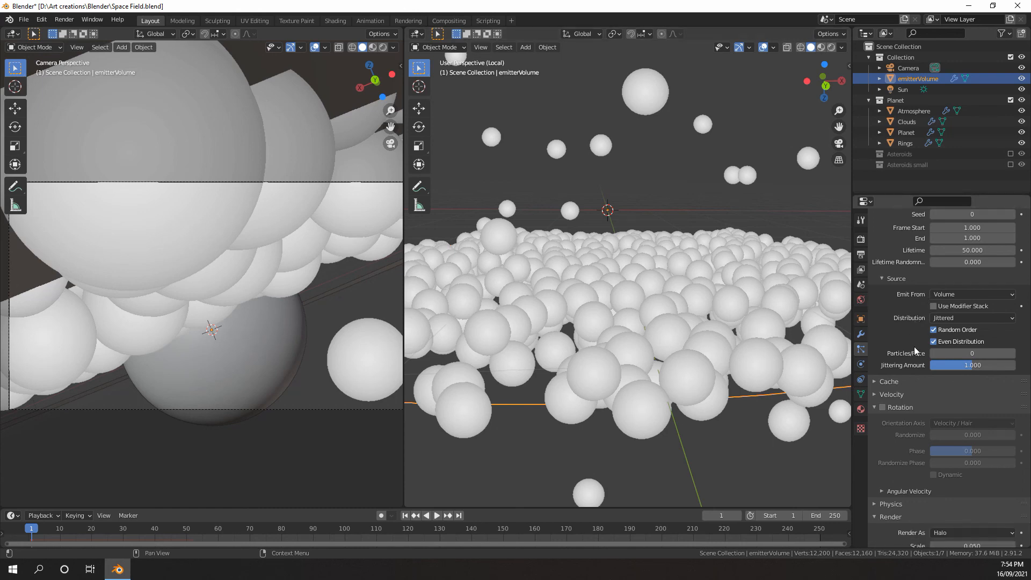
pyautogui.click(933, 341)
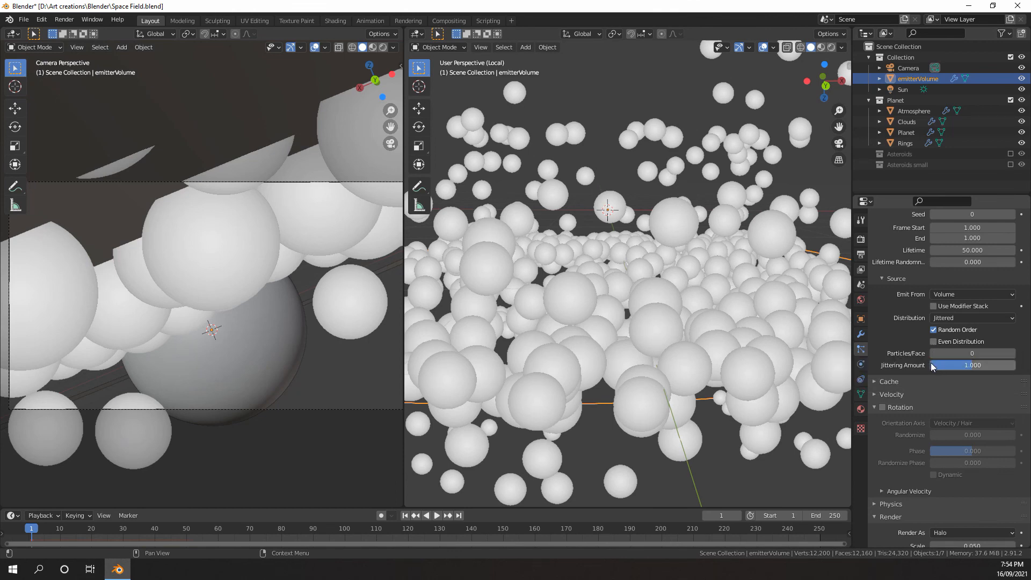
# Enable Rotation for the emitterVolume particle system
pyautogui.scroll(-1, 919, 334)
pyautogui.scroll(-1, 920, 334)
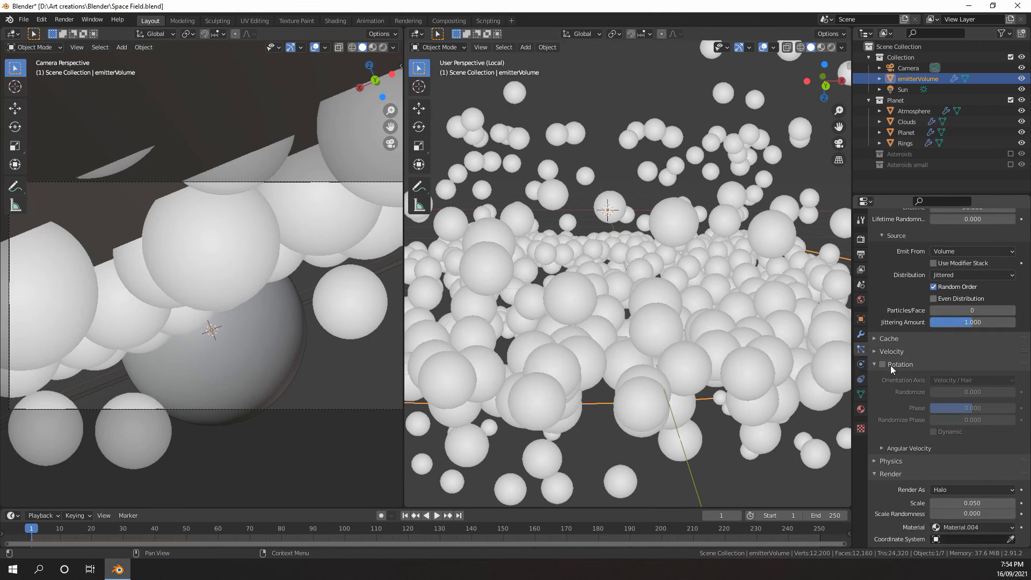
pyautogui.click(882, 364)
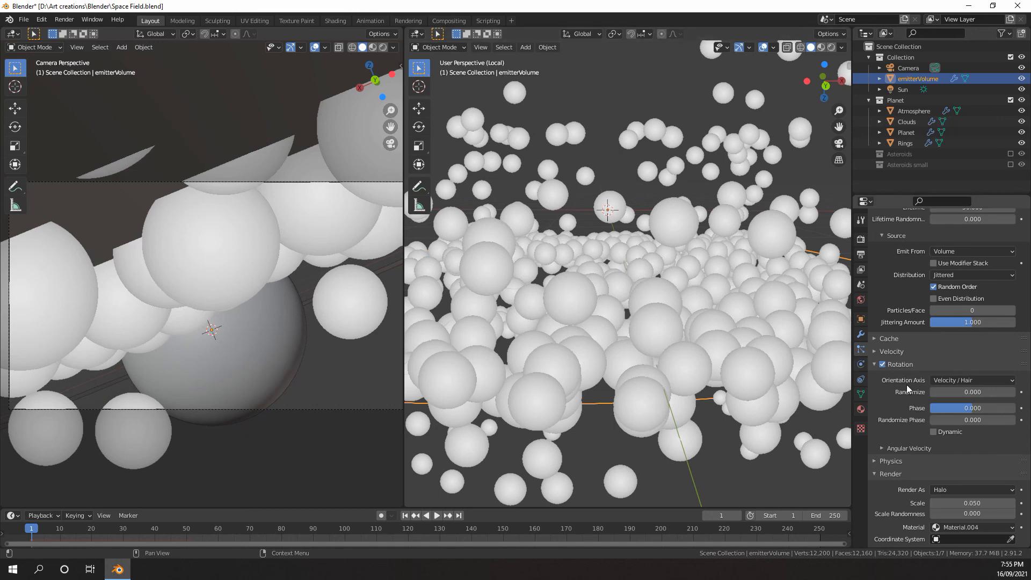
# Set the particles' Render As option to Collection and bring the Instance Collection settings into view
pyautogui.scroll(-2, 924, 378)
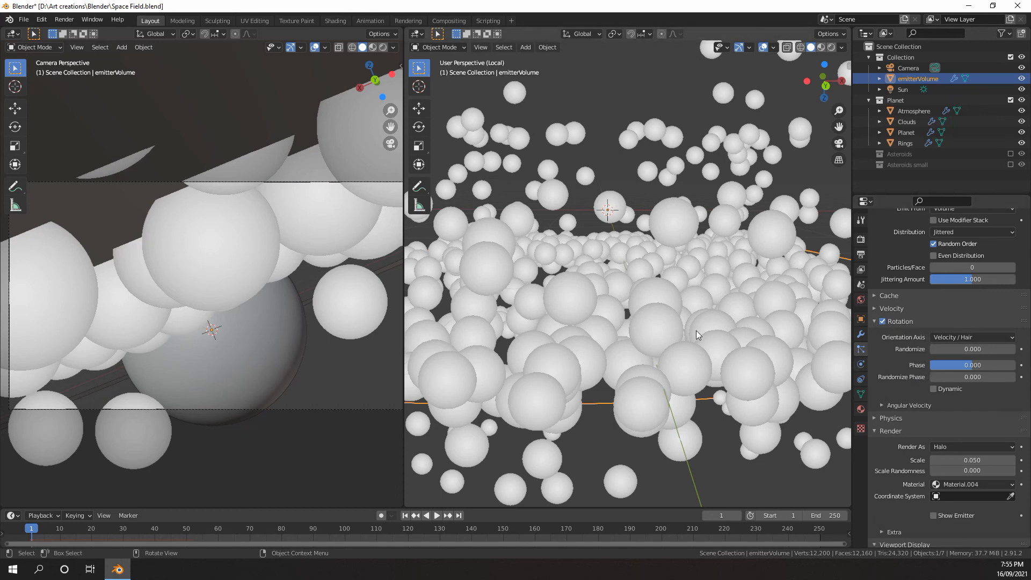
pyautogui.scroll(-1, 696, 331)
pyautogui.scroll(2, 749, 357)
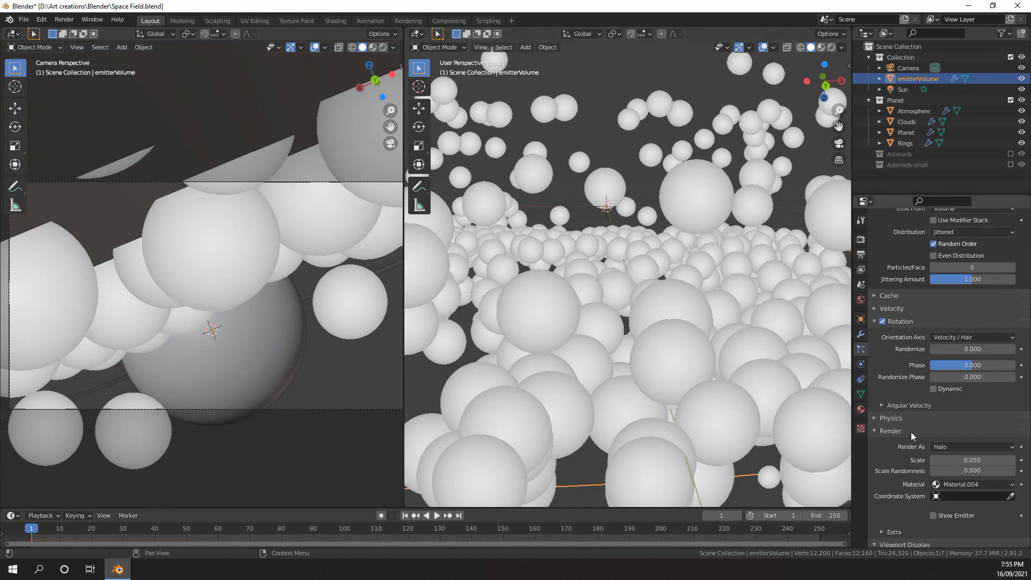
pyautogui.scroll(-1, 911, 432)
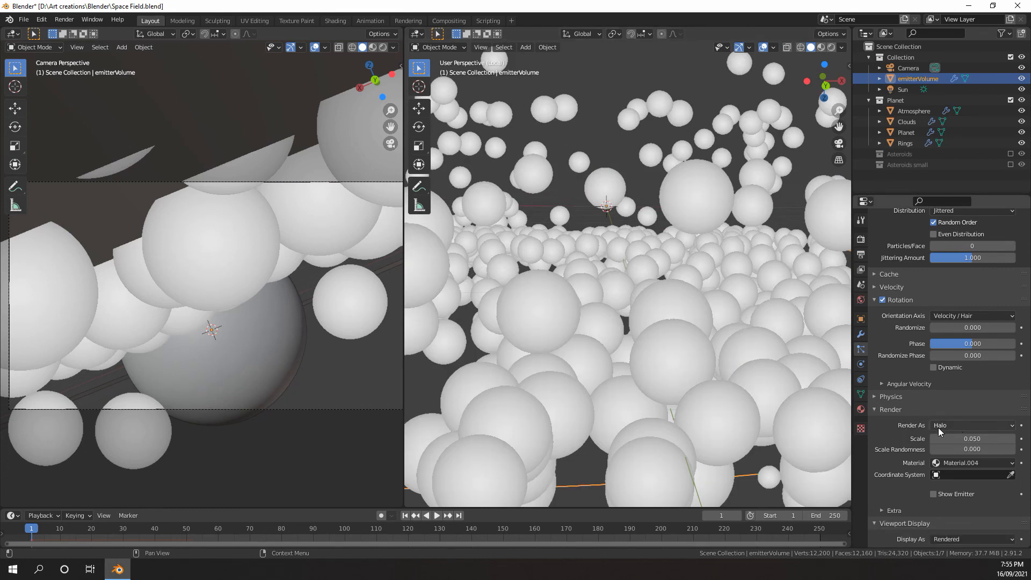
pyautogui.scroll(-3, 731, 305)
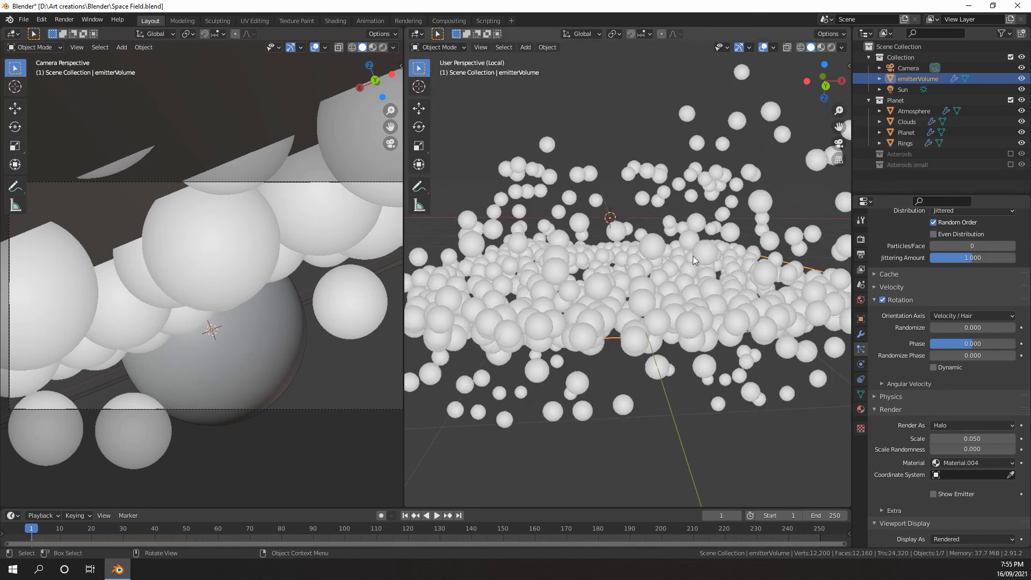
pyautogui.click(950, 426)
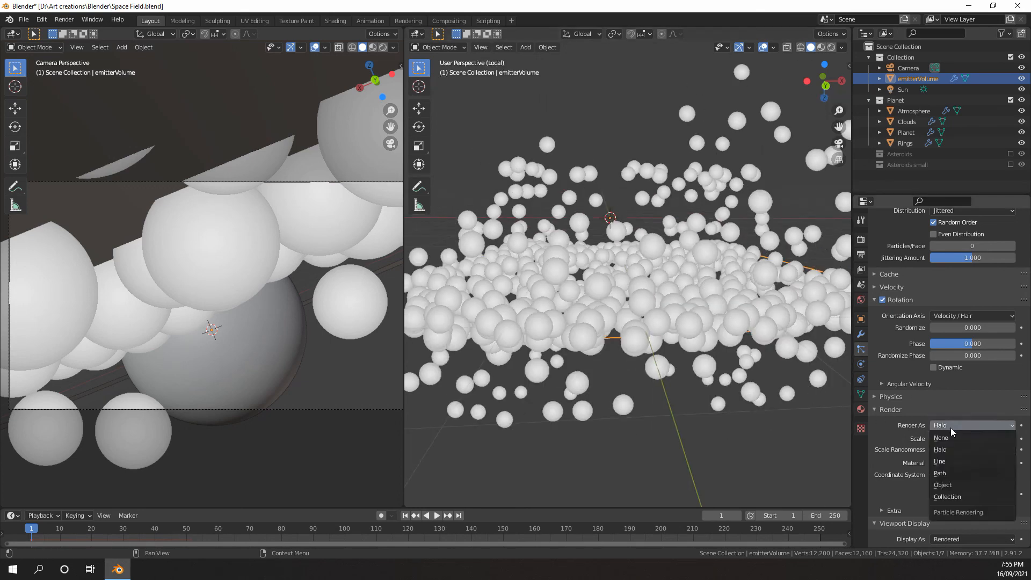
pyautogui.click(958, 497)
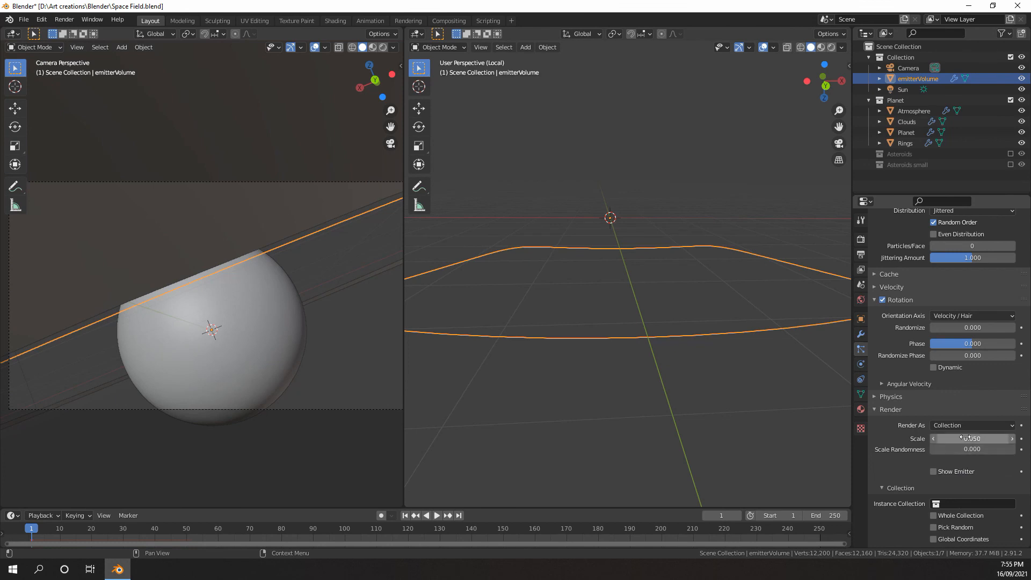
pyautogui.scroll(-1, 965, 440)
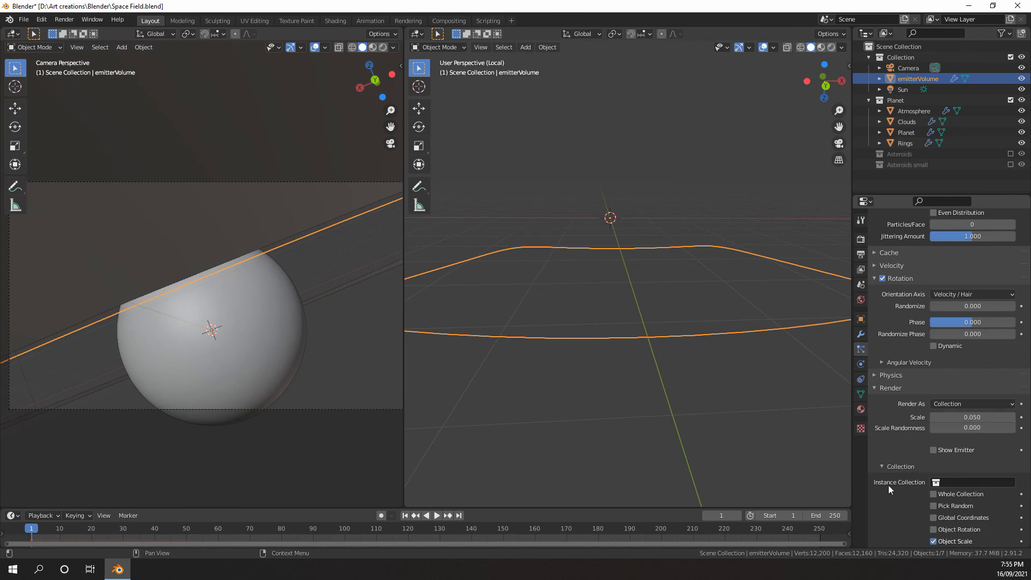
# Set the particle system's Instance Collection to Asteroids
pyautogui.click(965, 481)
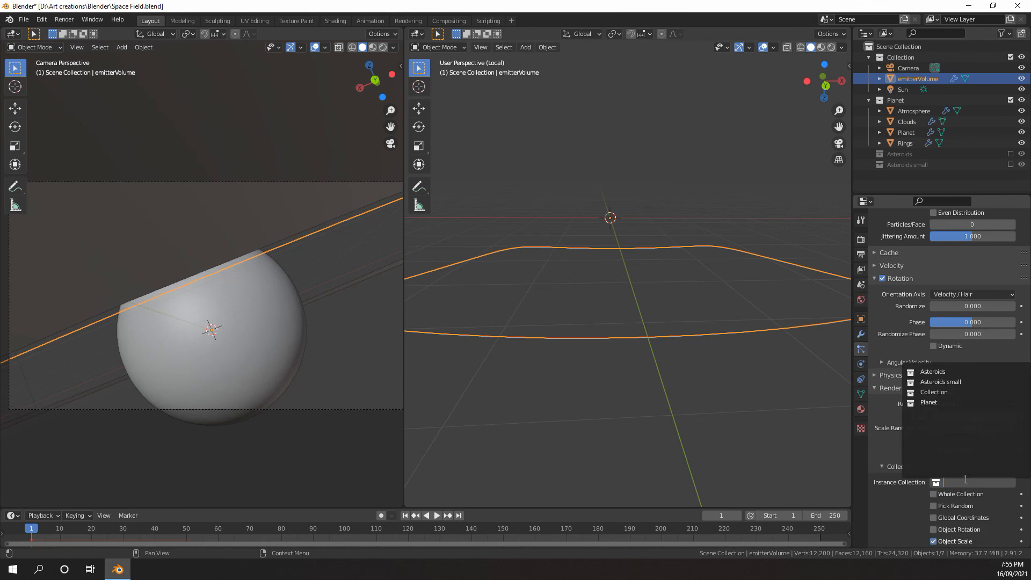
pyautogui.click(936, 370)
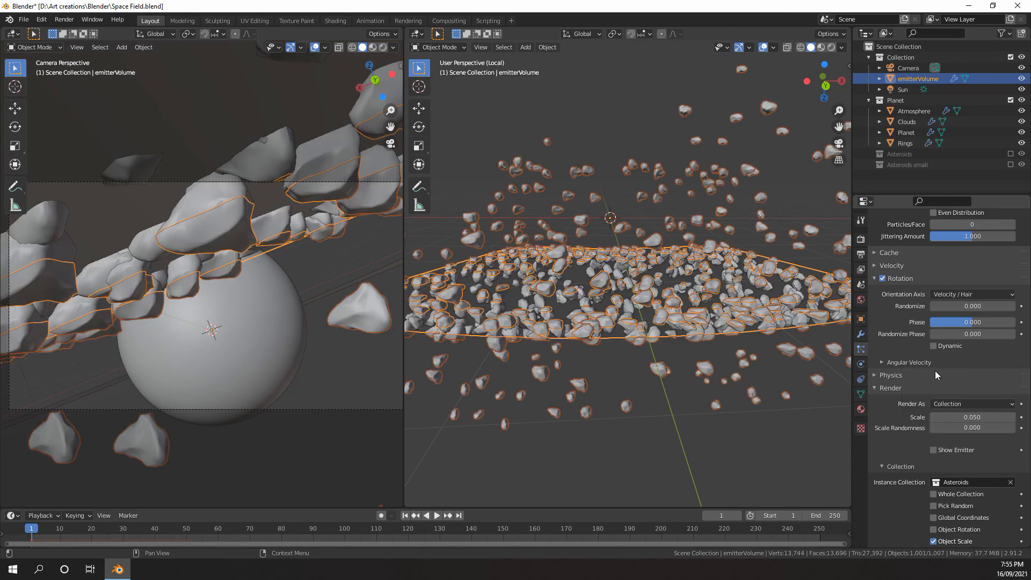
# Examine how the asteroid instances are scattered around the emitterVolume, both from afar and close up
pyautogui.moveTo(745, 326); pyautogui.dragTo(761, 344, button='middle')
pyautogui.moveTo(720, 330); pyautogui.dragTo(836, 187, button='middle')
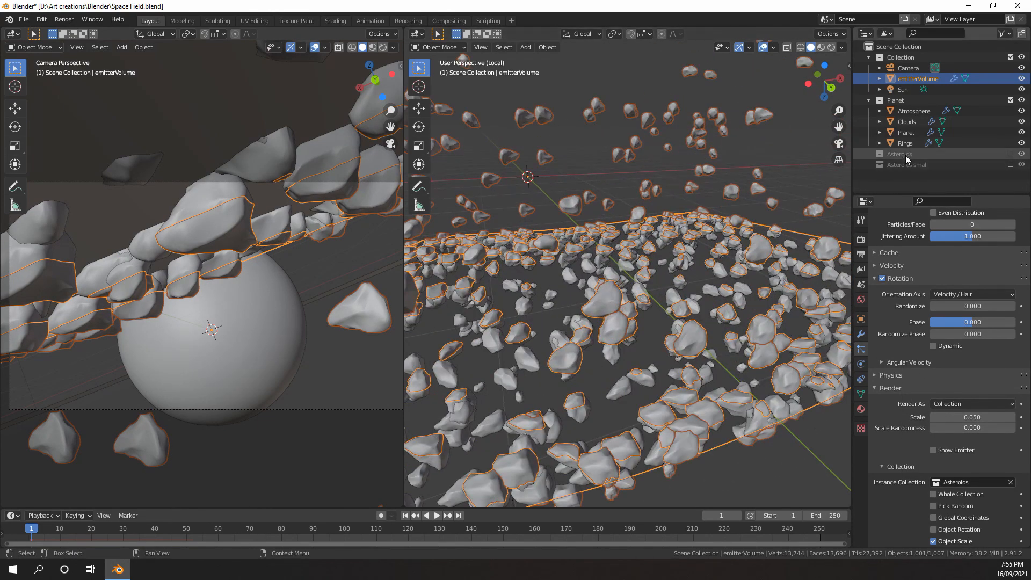
pyautogui.moveTo(726, 161); pyautogui.dragTo(662, 284, button='middle')
pyautogui.scroll(-3, 662, 283)
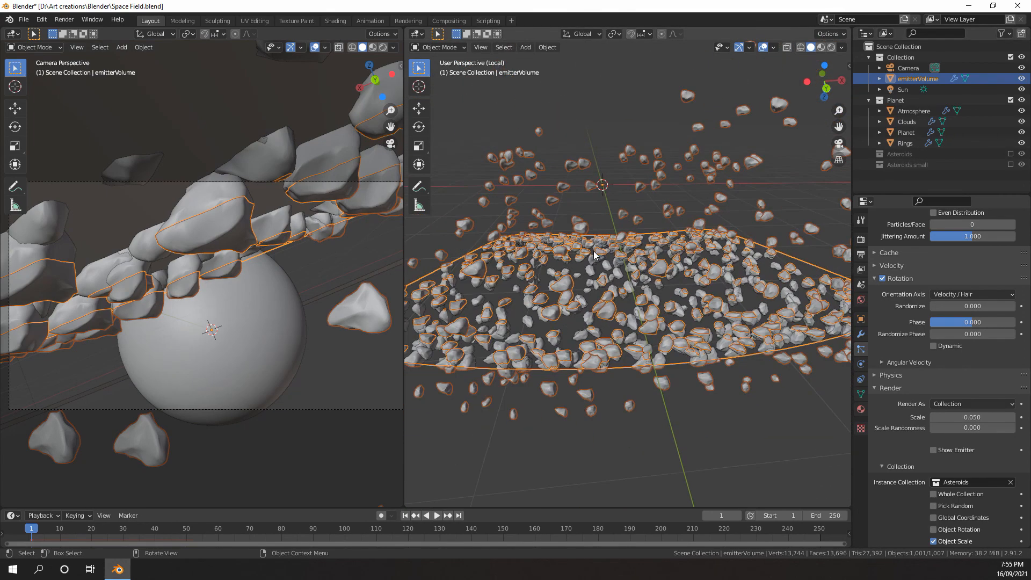
pyautogui.scroll(4, 662, 284)
pyautogui.scroll(-2, 662, 284)
pyautogui.moveTo(678, 370); pyautogui.dragTo(687, 361, button='middle')
pyautogui.scroll(-3, 686, 361)
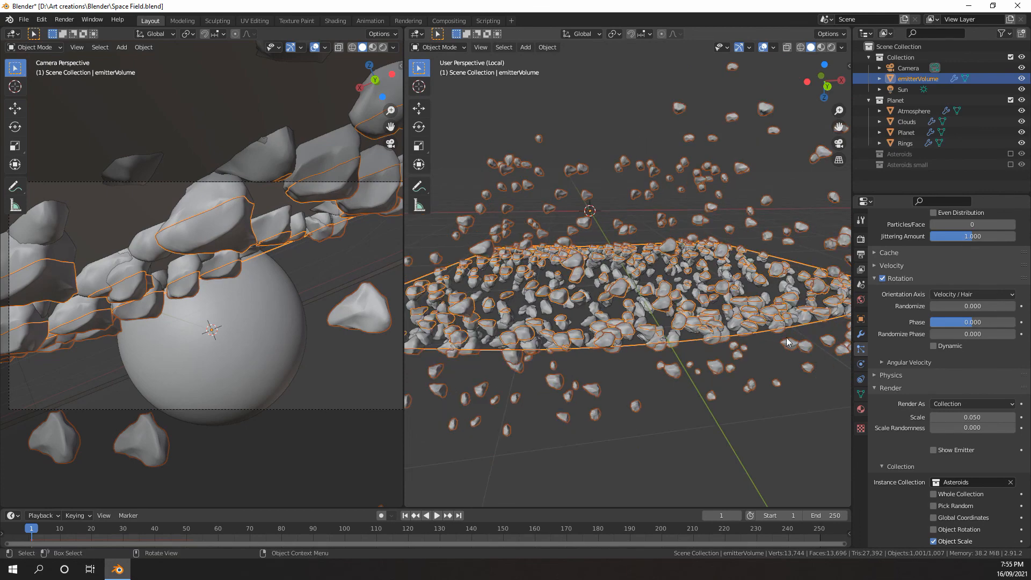
pyautogui.scroll(5, 698, 350)
# Set the particle rotation's Randomize to 1.000 and Randomize Phase to 0.472
pyautogui.scroll(1, 898, 366)
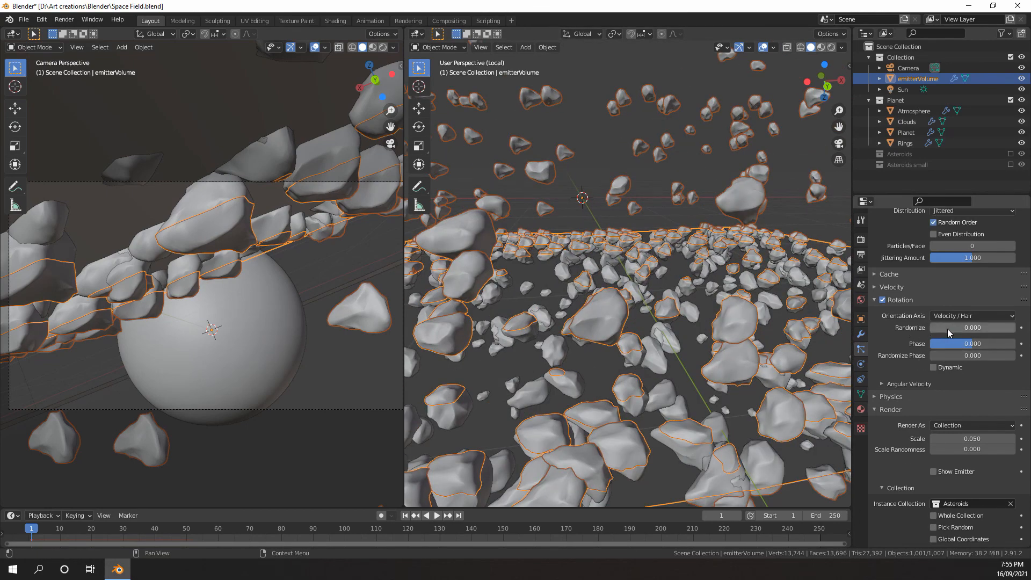
pyautogui.moveTo(947, 328); pyautogui.dragTo(950, 356)
pyautogui.scroll(-3, 932, 385)
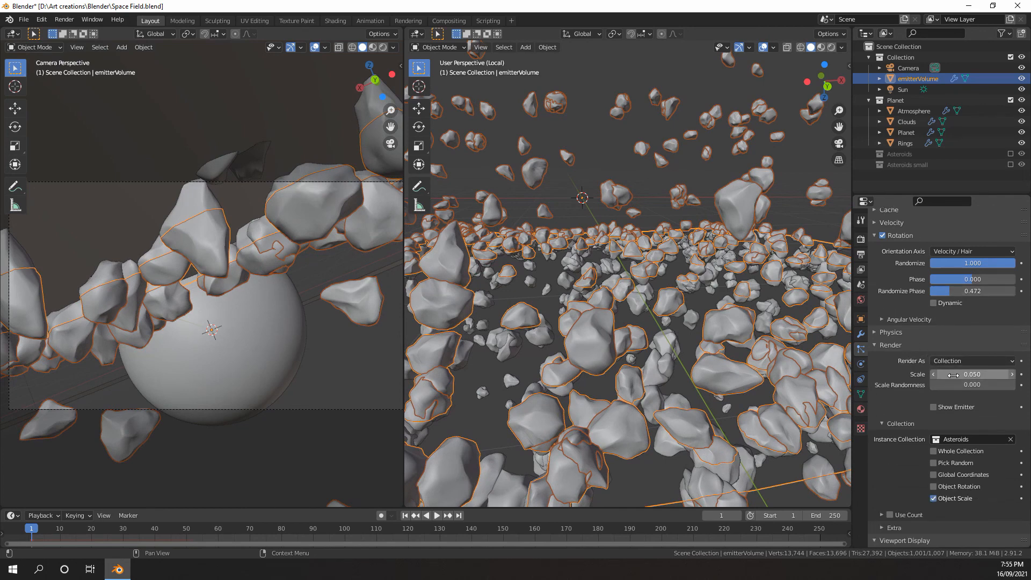
# Set the rendered particles' Scale Randomness to 0.789 and Scale to 0.020
pyautogui.moveTo(952, 385); pyautogui.dragTo(998, 385)
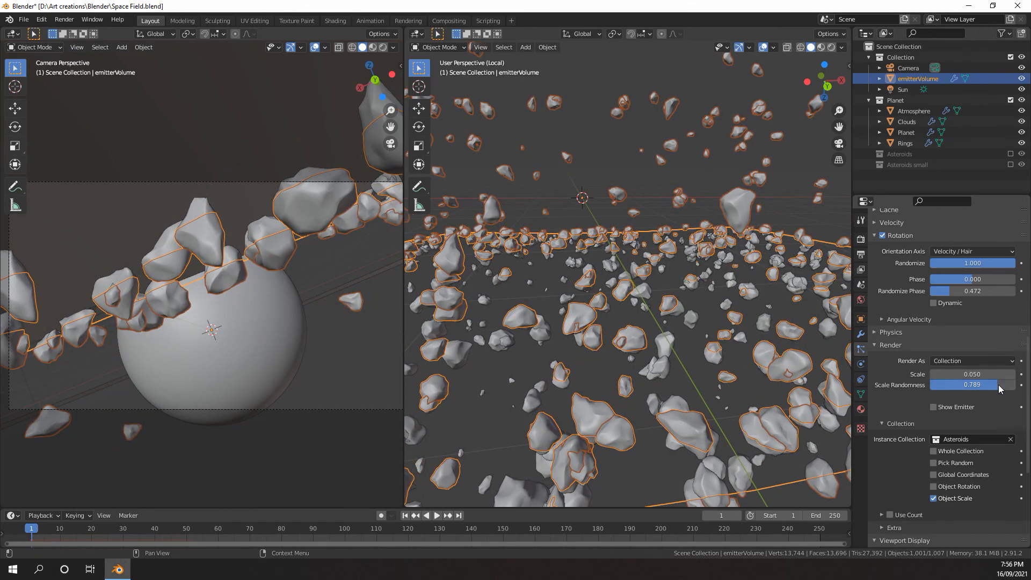
pyautogui.click(972, 374)
pyautogui.write('0.05')
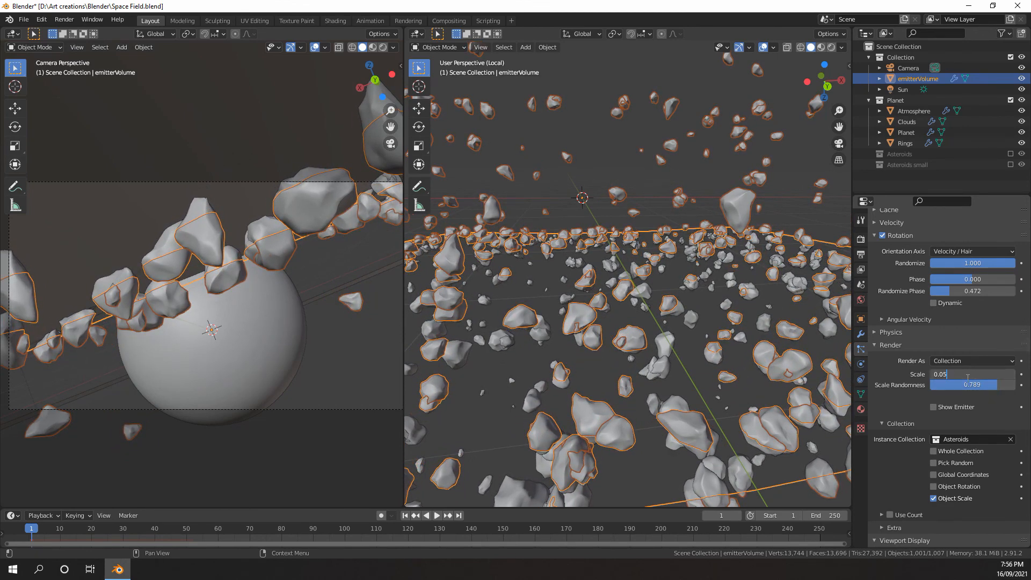
pyautogui.press('Return')
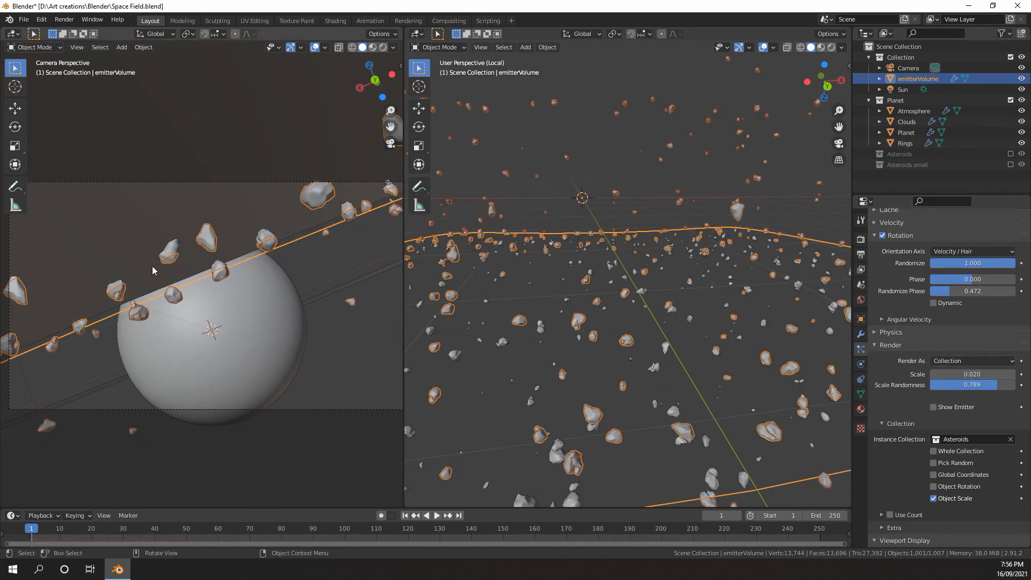
# Try the Object Rotation and Whole Collection options on the Asteroids instances, turning each one off again
pyautogui.moveTo(634, 344); pyautogui.dragTo(639, 273, button='middle')
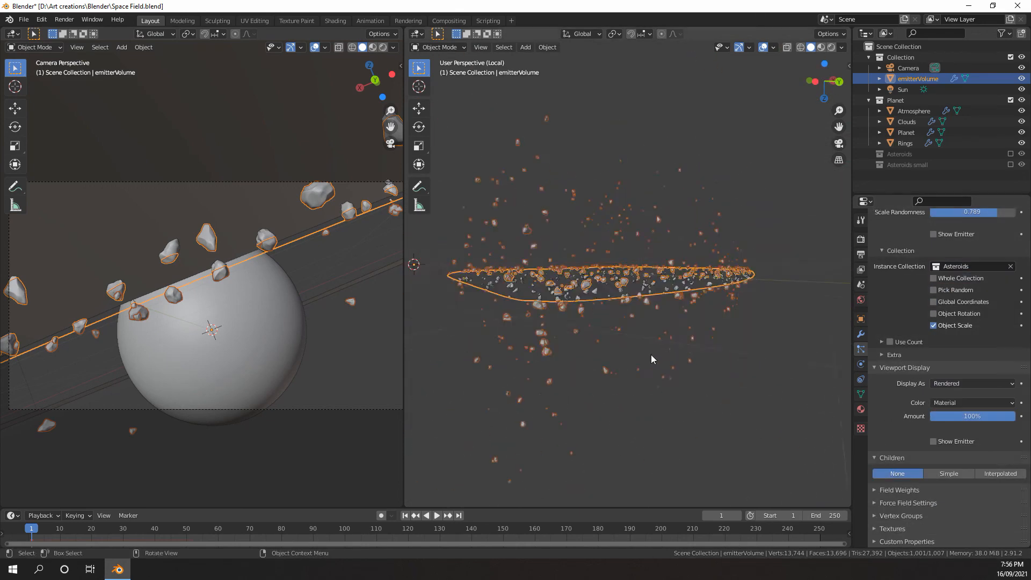
pyautogui.moveTo(651, 354); pyautogui.dragTo(711, 285, button='middle')
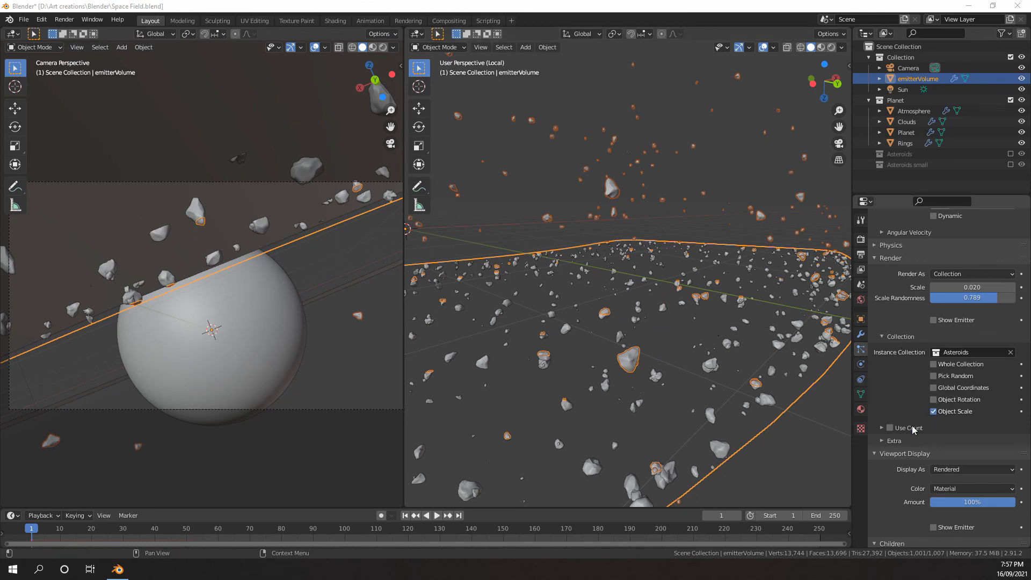
pyautogui.click(934, 401)
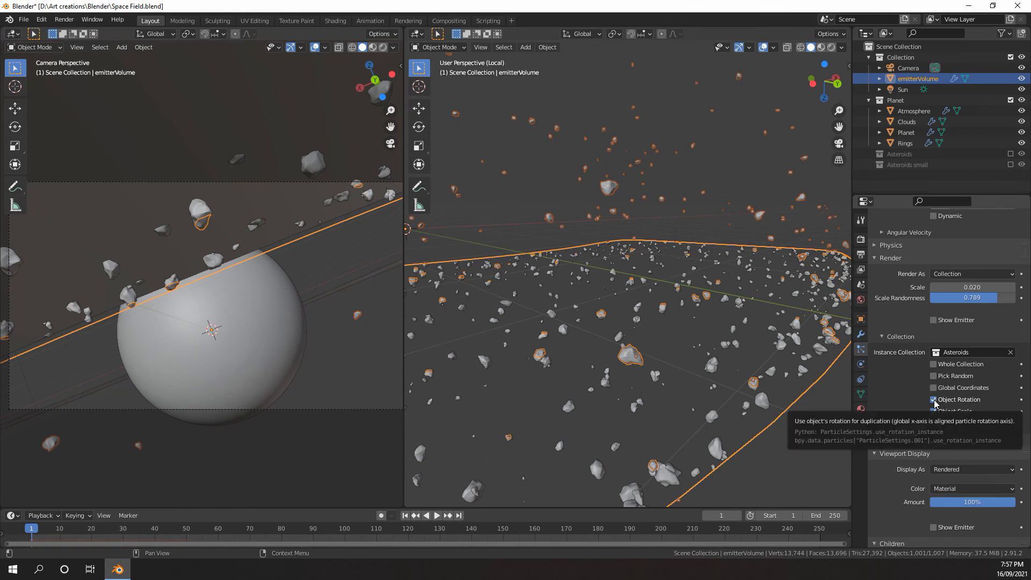
pyautogui.click(934, 400)
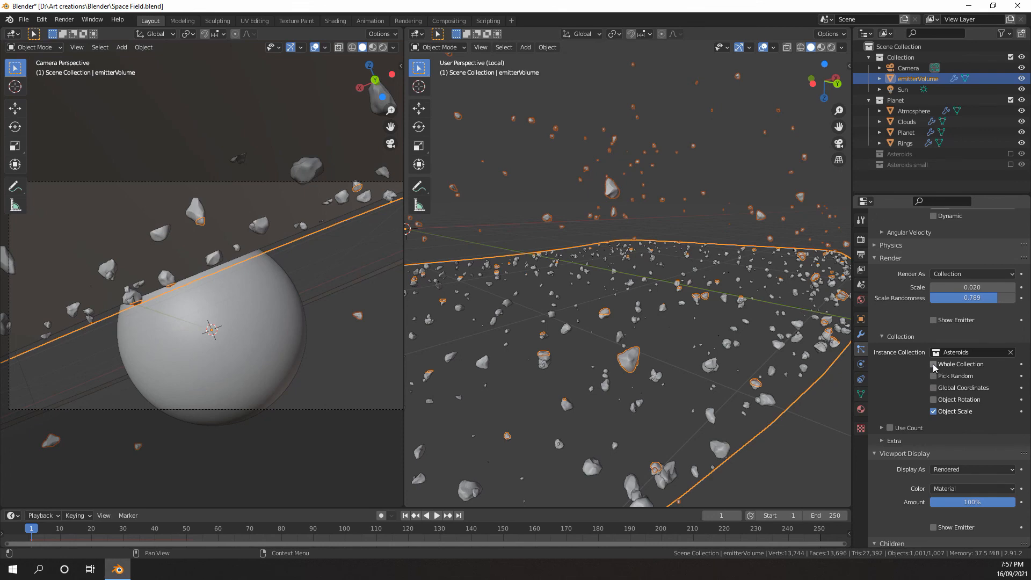
pyautogui.click(934, 365)
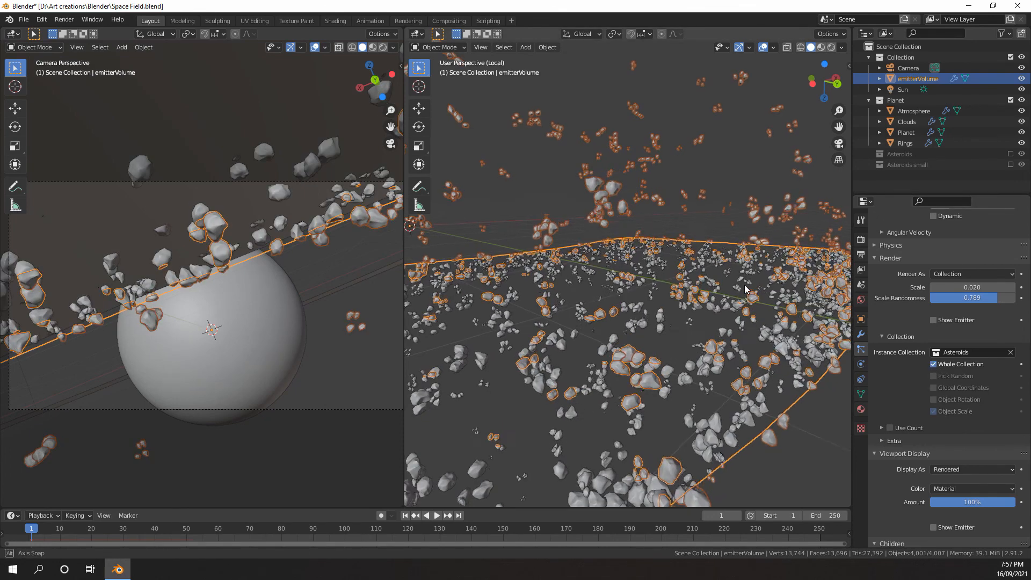
pyautogui.moveTo(712, 266); pyautogui.dragTo(709, 269, button='middle')
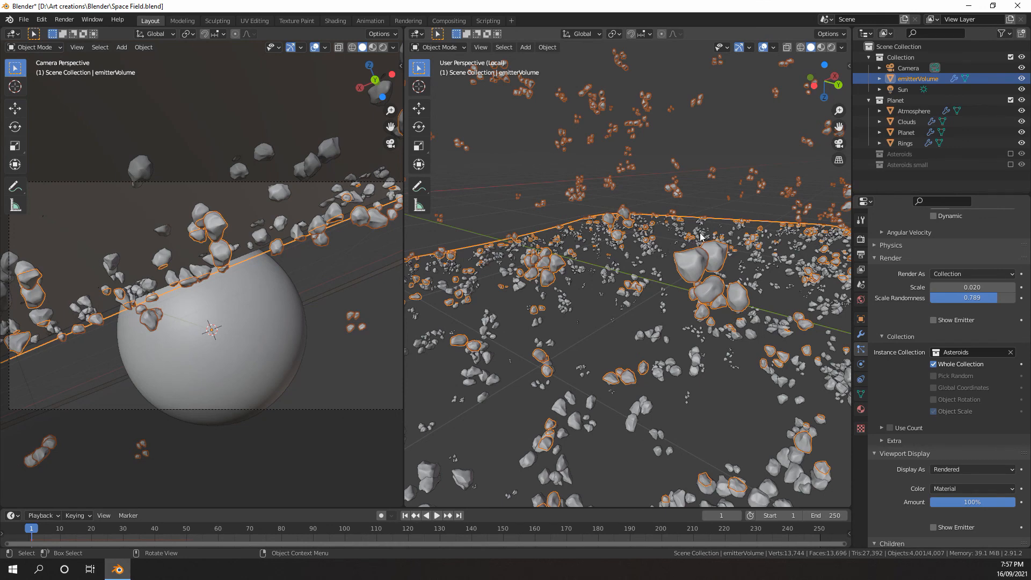
pyautogui.click(934, 364)
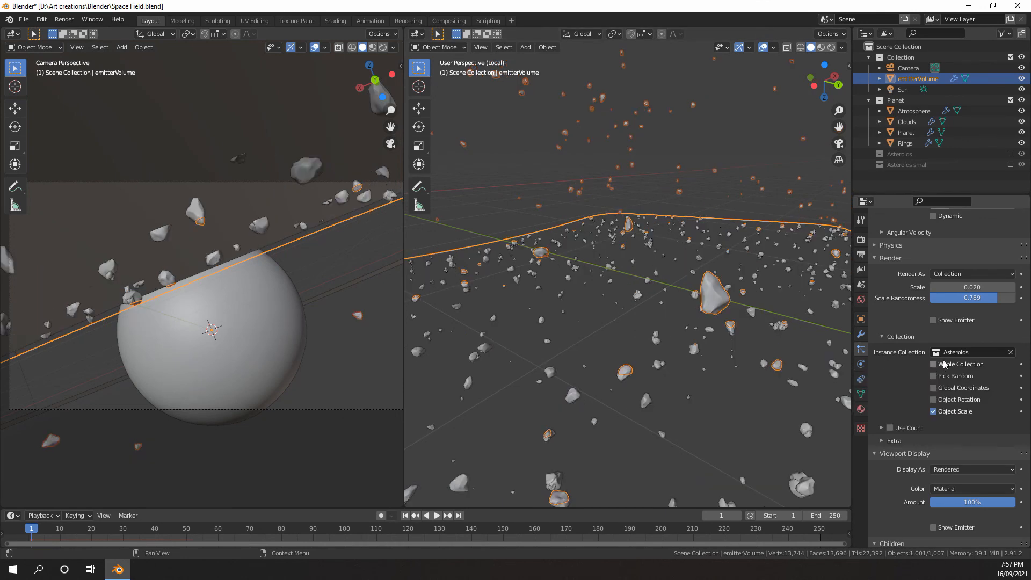
# Enable Pick Random for the Asteroids instance collection
pyautogui.click(934, 376)
pyautogui.moveTo(693, 328); pyautogui.dragTo(648, 349, button='middle')
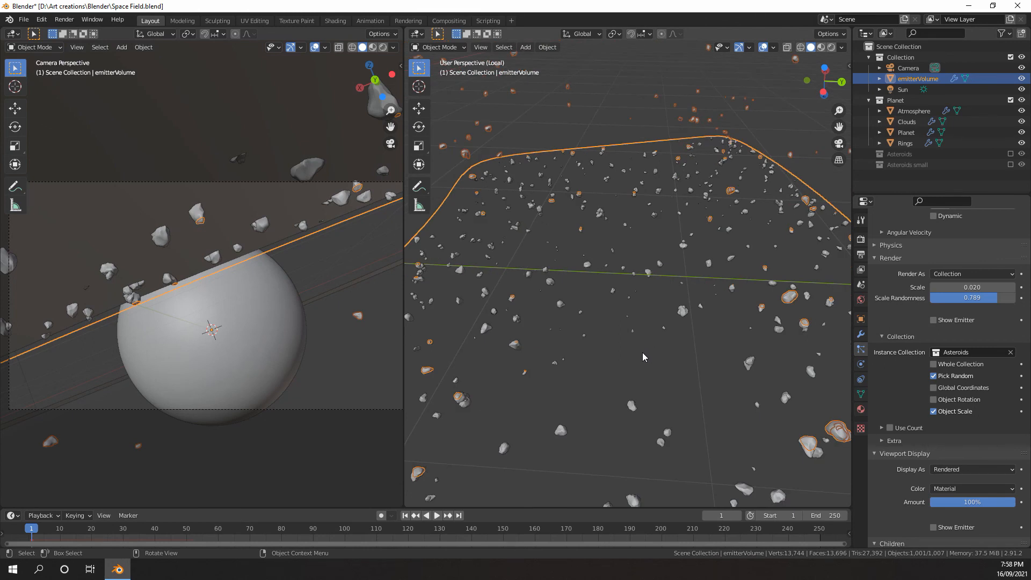
# Try showing the emitter mesh in the particle system's Viewport Display settings and hide it again
pyautogui.scroll(-4, 905, 359)
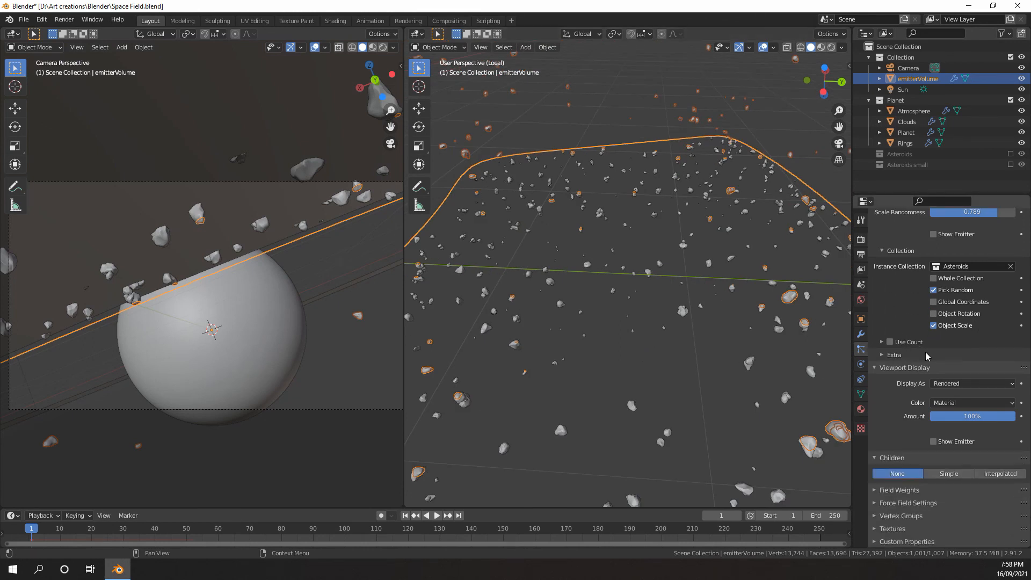
pyautogui.click(933, 441)
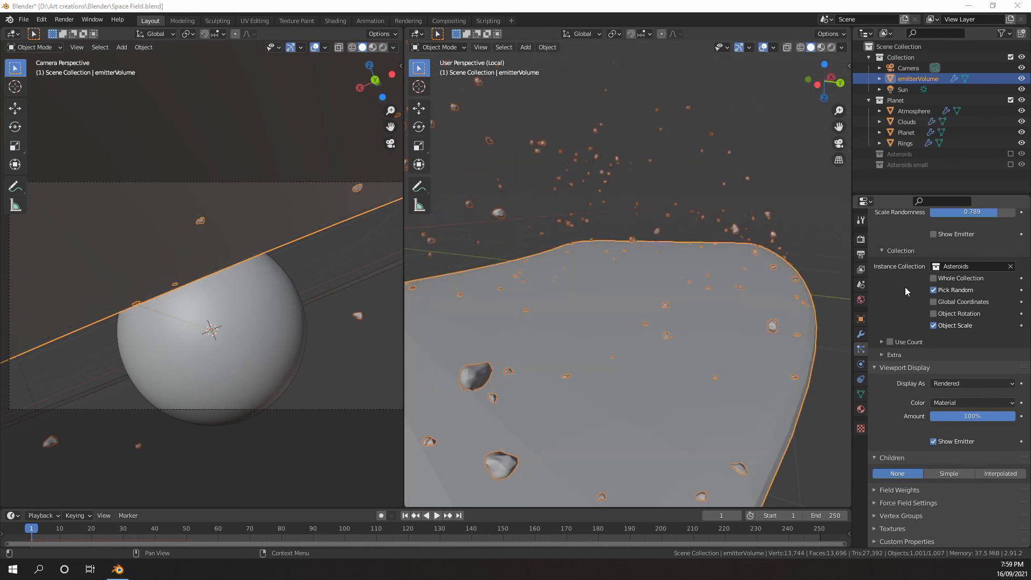
pyautogui.click(934, 441)
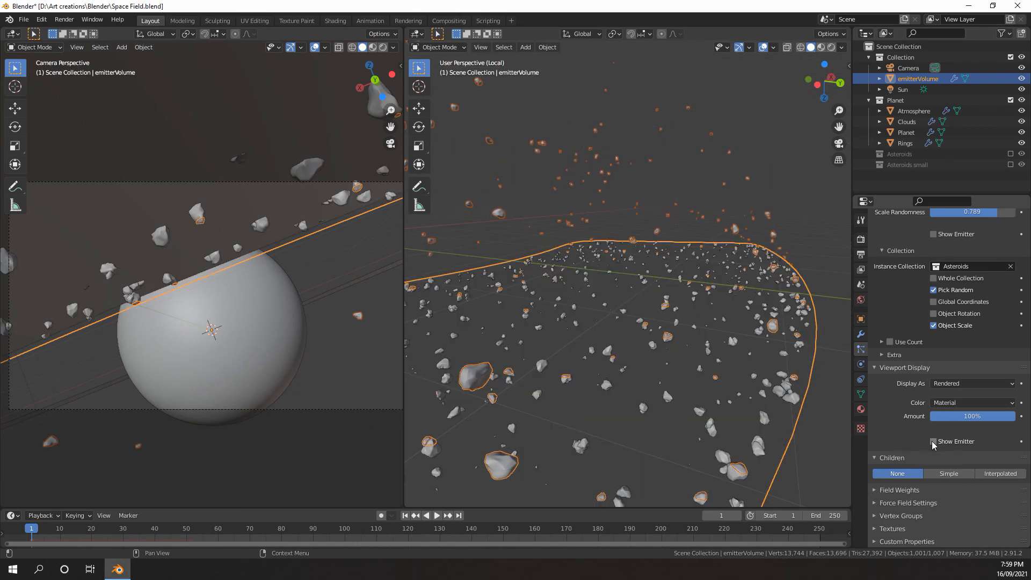
pyautogui.click(933, 442)
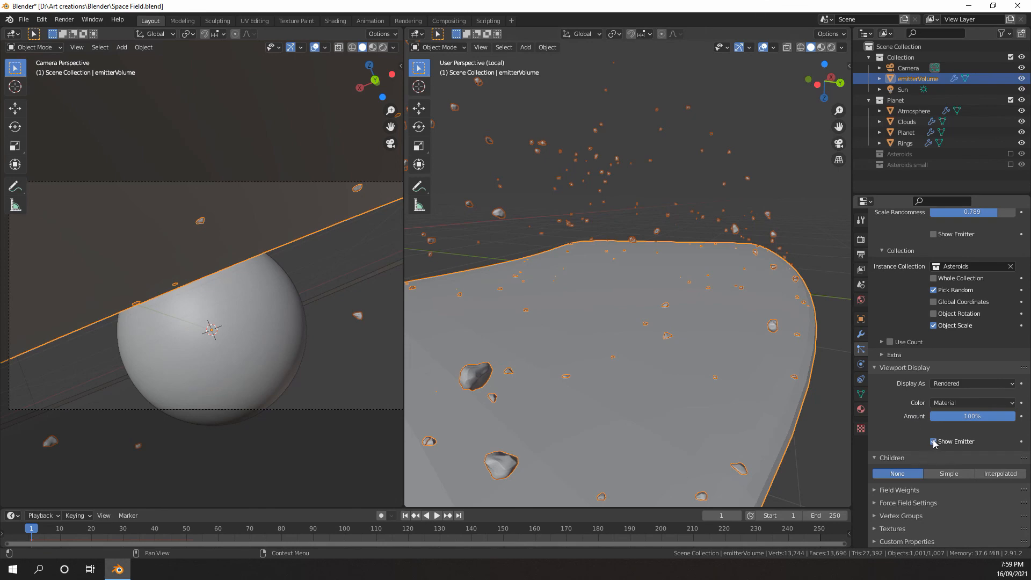
pyautogui.click(933, 441)
# Enable Use Modifier Stack in the particle system's emission Source settings
pyautogui.moveTo(816, 376); pyautogui.dragTo(683, 294, button='middle')
pyautogui.scroll(-5, 683, 293)
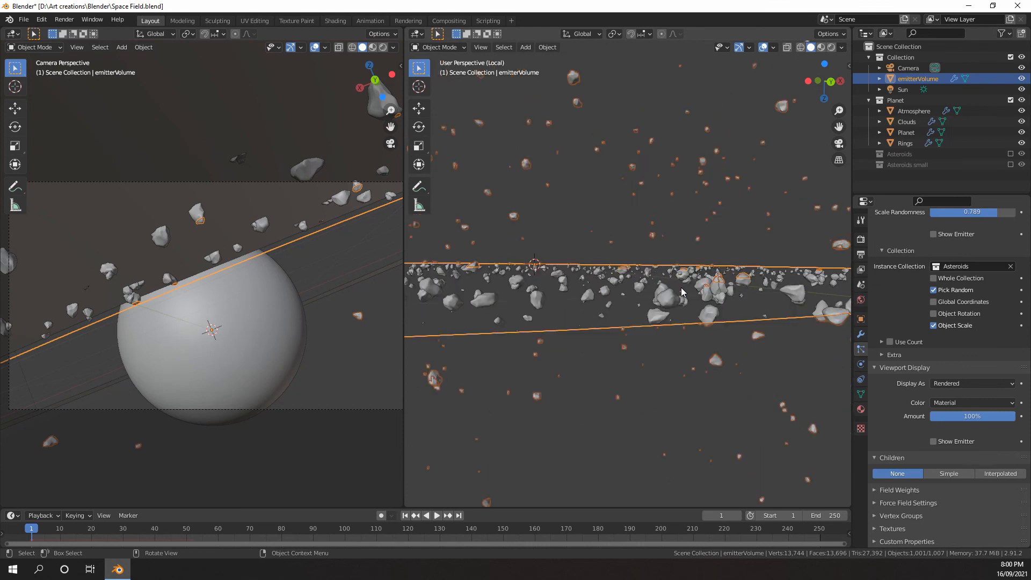
pyautogui.scroll(3, 685, 293)
pyautogui.scroll(3, 942, 382)
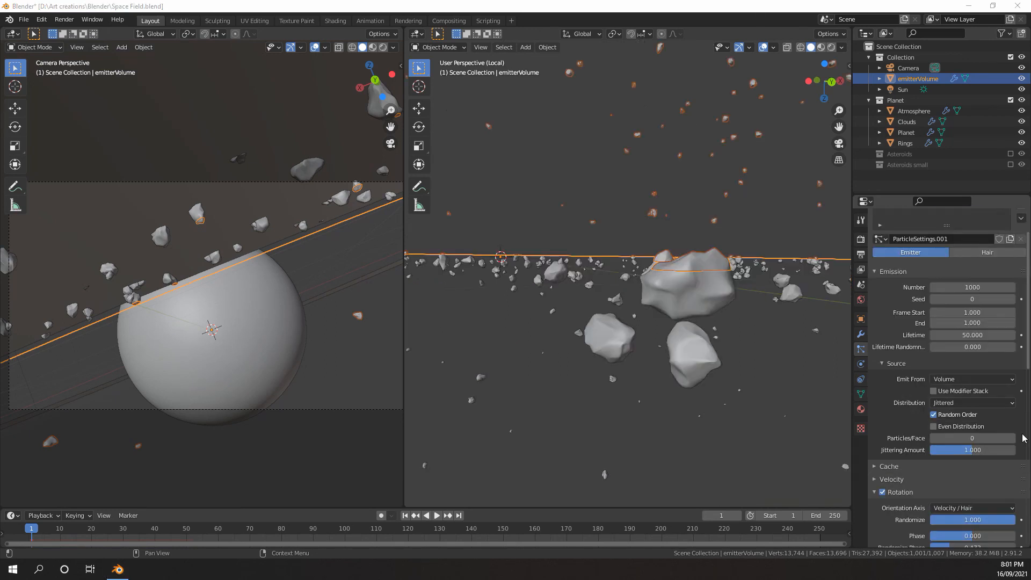
pyautogui.scroll(-7, 927, 444)
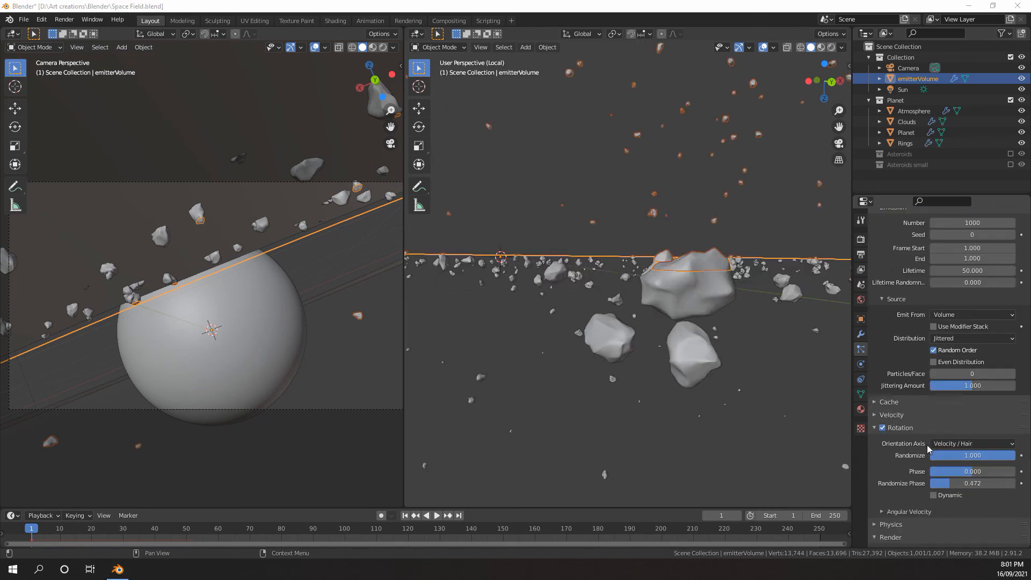
pyautogui.scroll(5, 943, 439)
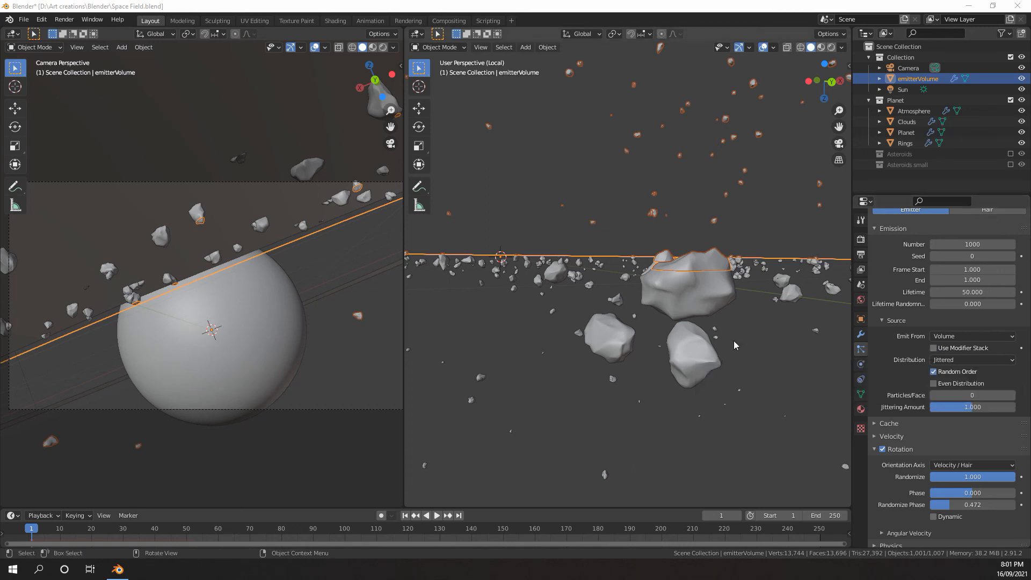
pyautogui.scroll(-3, 733, 341)
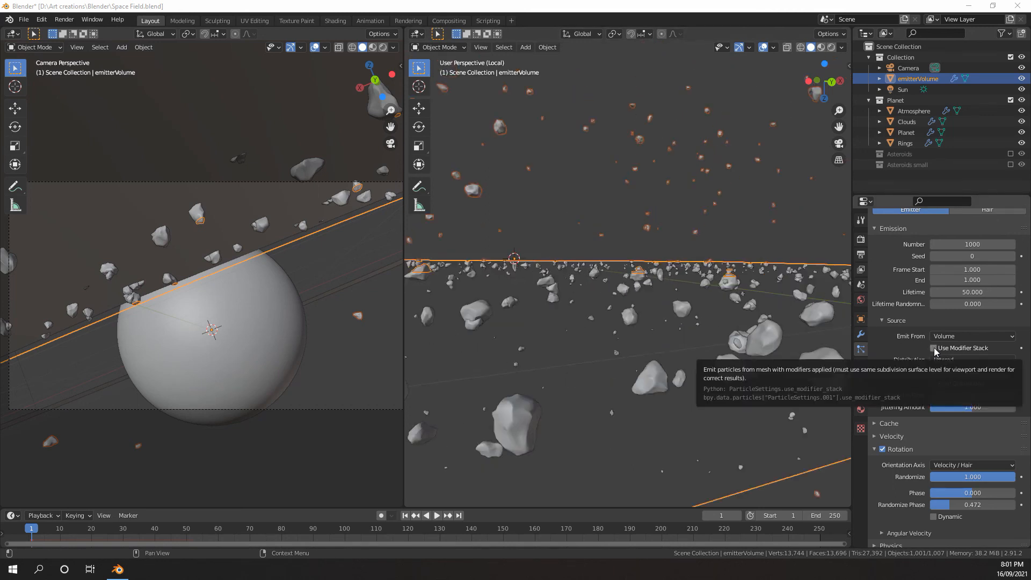
pyautogui.click(934, 348)
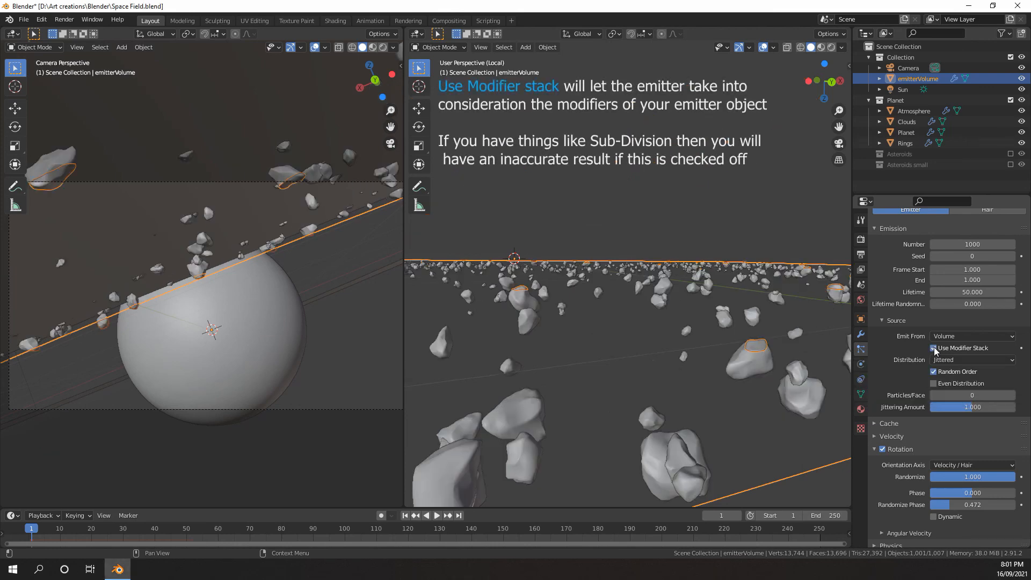
# Examine the asteroid distribution around the emitter and within the camera frame in front of the planet
pyautogui.scroll(-5, 721, 326)
pyautogui.moveTo(720, 327); pyautogui.dragTo(671, 317, button='middle')
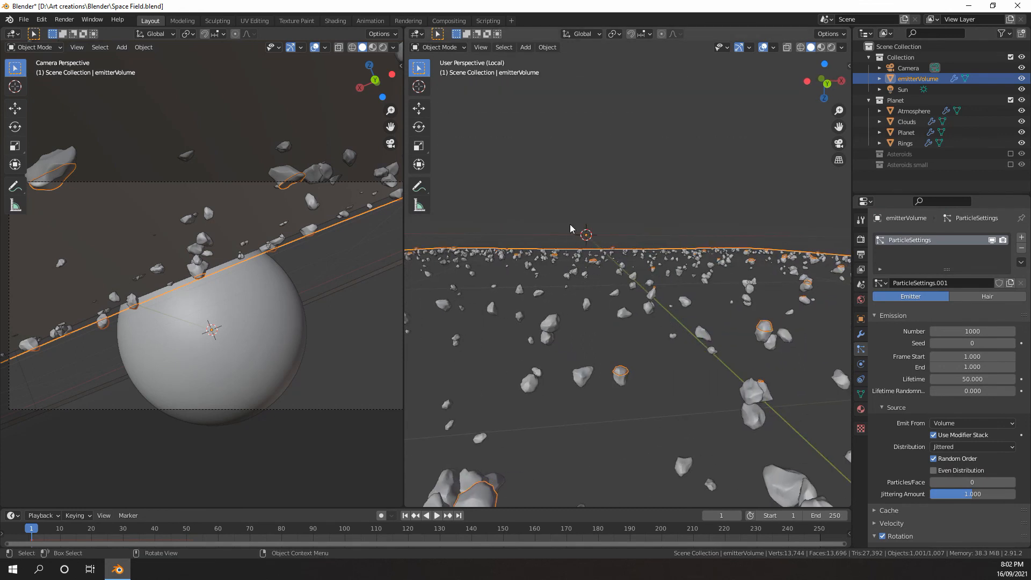
pyautogui.scroll(-1, 333, 258)
pyautogui.scroll(1, 265, 266)
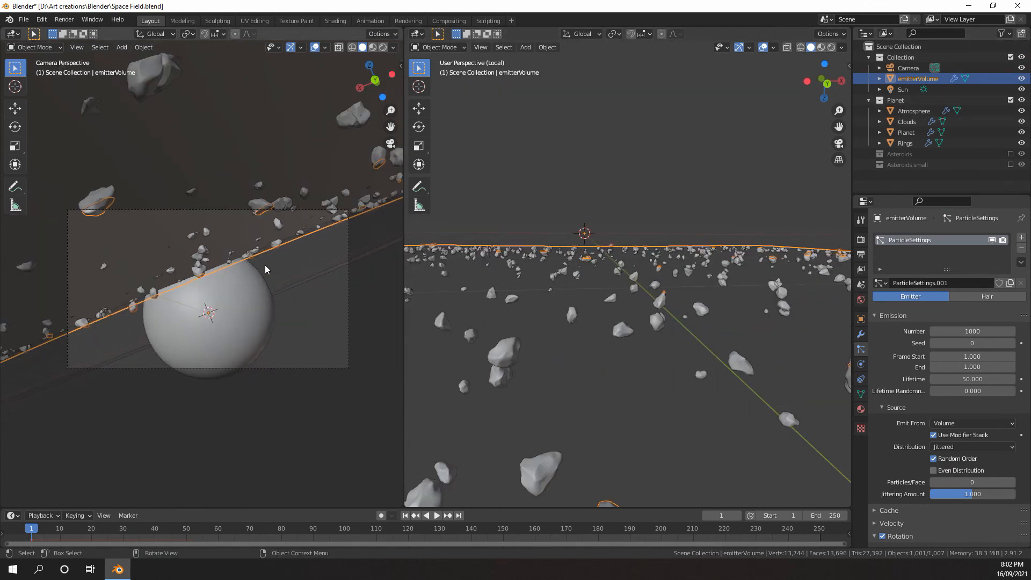
pyautogui.scroll(1, 237, 249)
pyautogui.scroll(-1, 213, 230)
pyautogui.scroll(1, 213, 230)
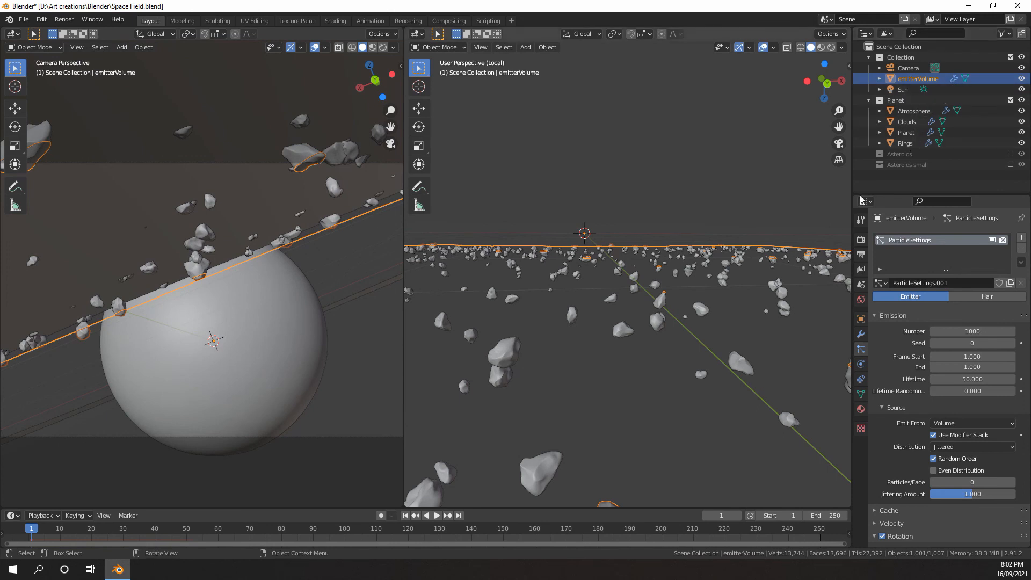
# Open the Outliner's filter and restriction toggle options
pyautogui.click(1004, 33)
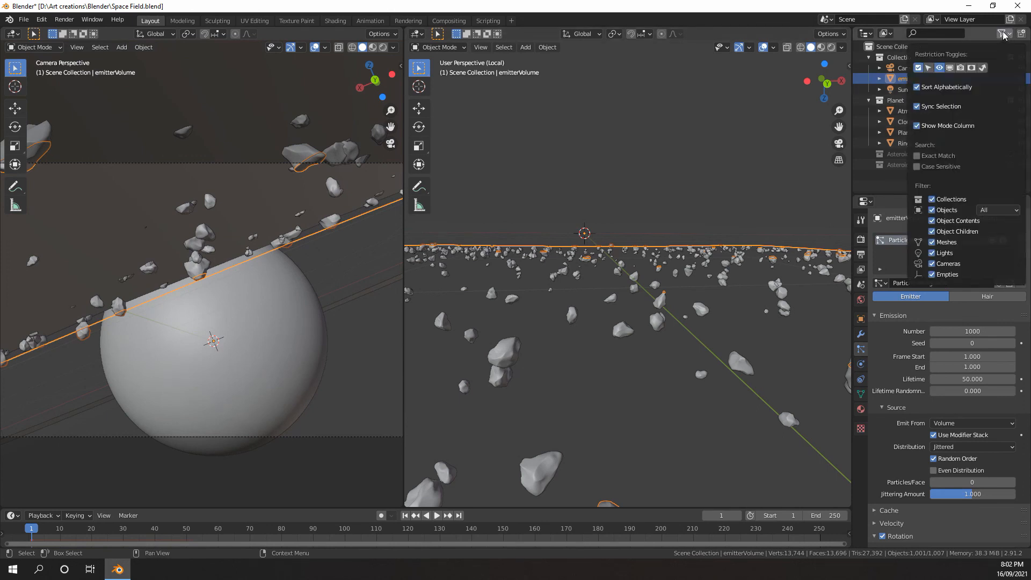
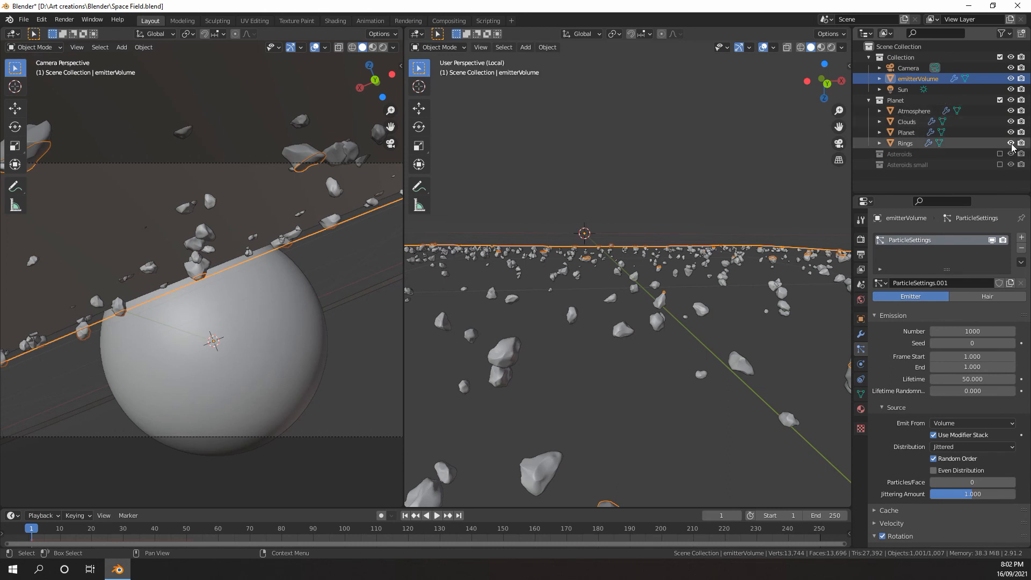
# Hide the planet's Rings object in the viewport and check the asteroids from the camera view
pyautogui.click(1010, 143)
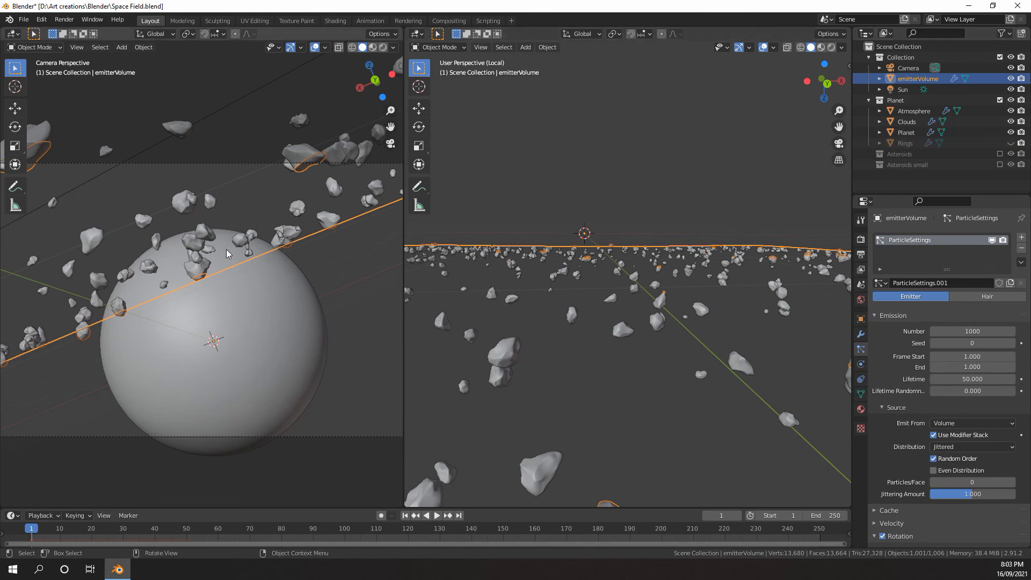
pyautogui.scroll(-2, 127, 226)
pyautogui.moveTo(131, 224); pyautogui.dragTo(151, 276, button='middle')
pyautogui.scroll(-7, 171, 277)
pyautogui.scroll(5, 147, 253)
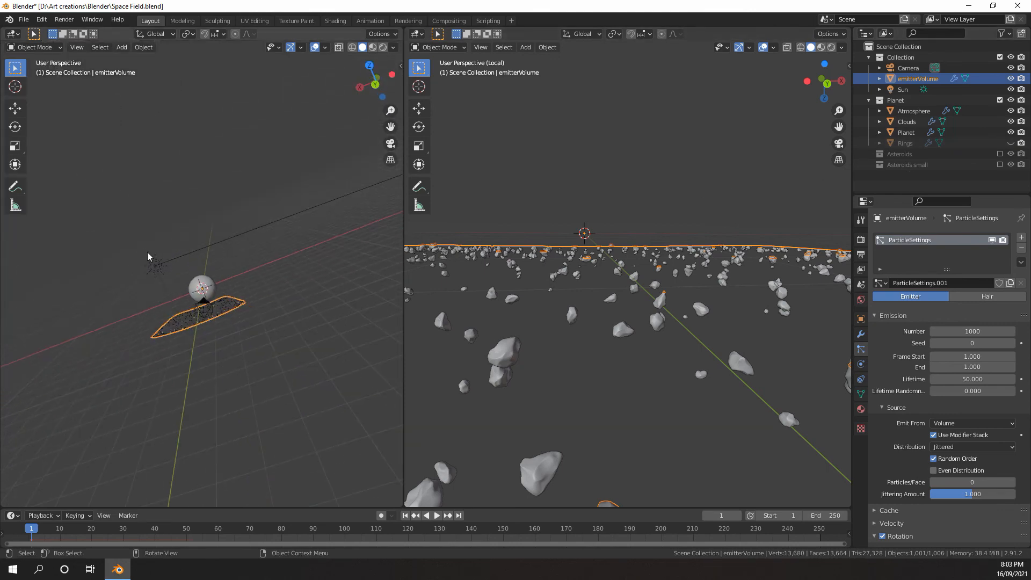
pyautogui.press('KP_0')
pyautogui.scroll(3, 158, 245)
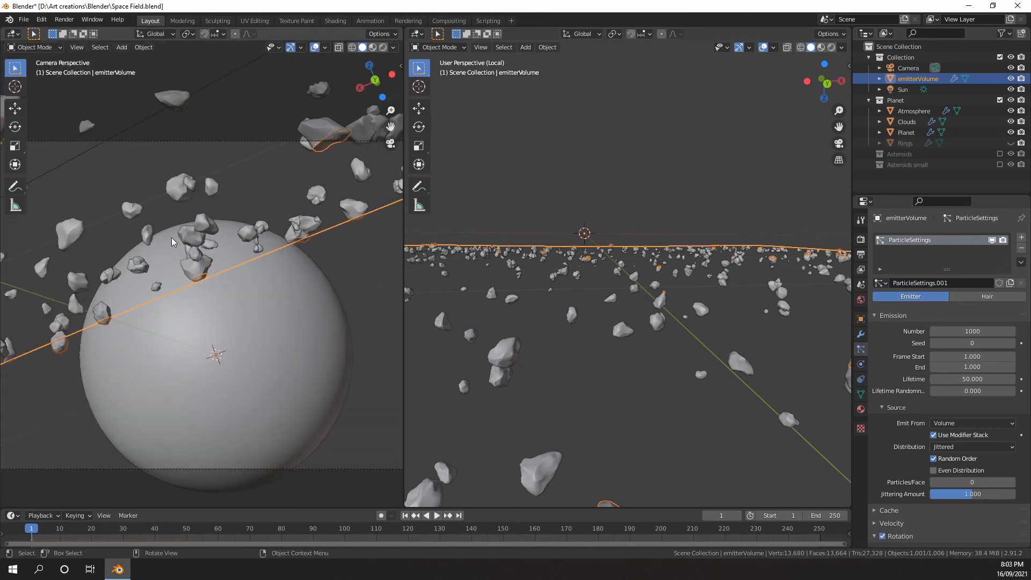
pyautogui.scroll(-2, 172, 237)
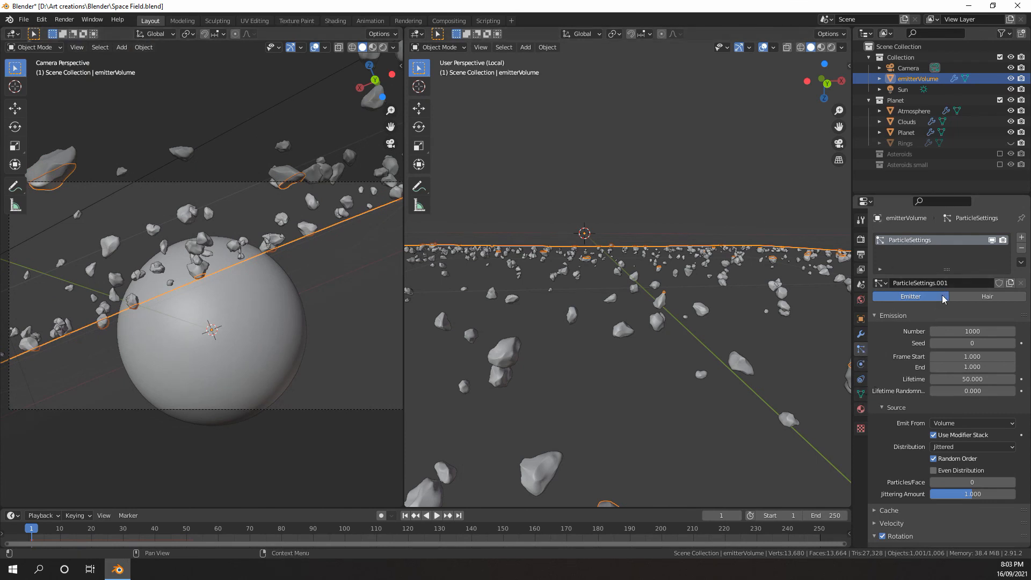
# Set the emitterVolume particle system's emission number to 4000
pyautogui.click(962, 330)
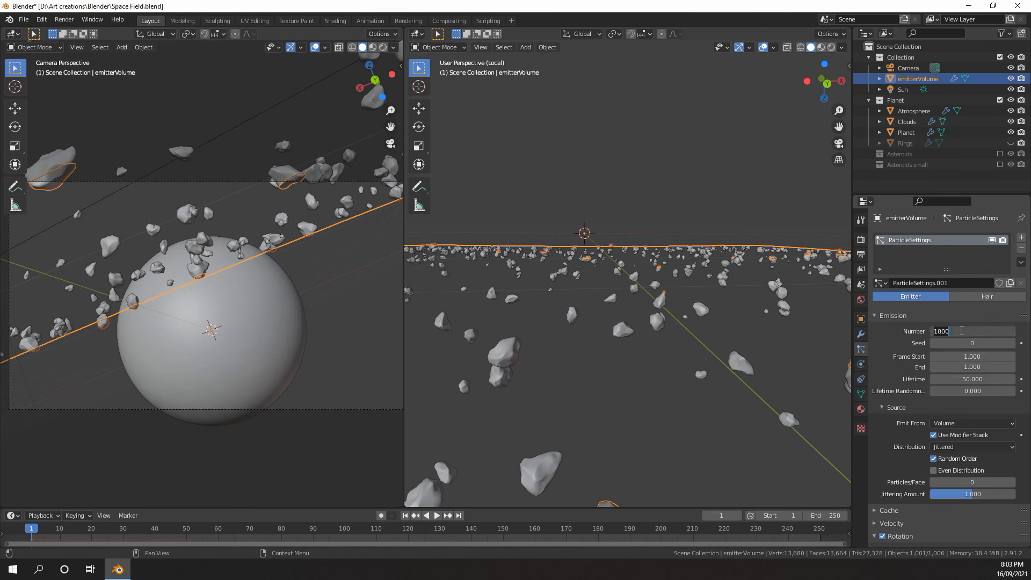
pyautogui.write('4000')
pyautogui.press('Return')
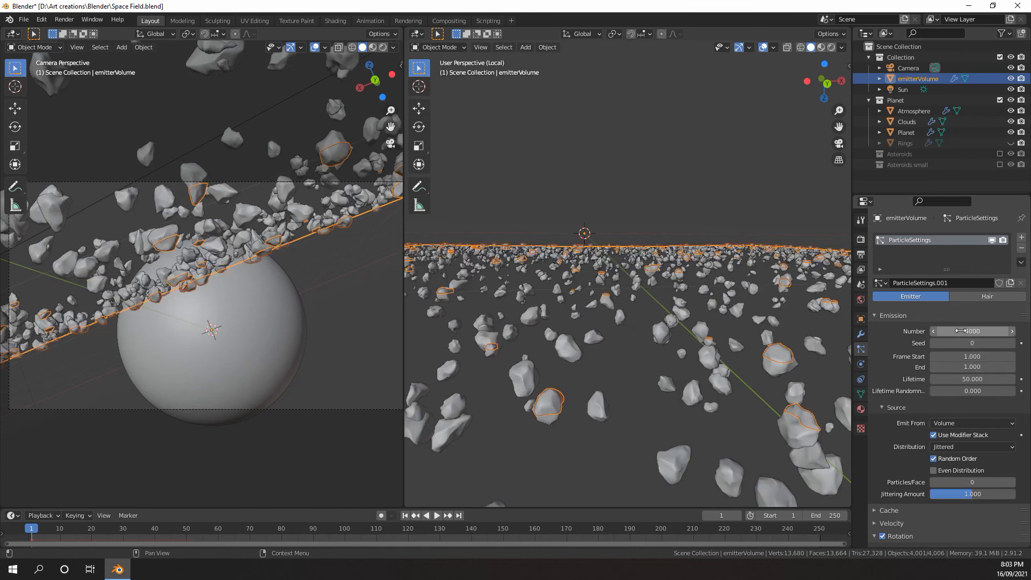
pyautogui.scroll(14, 163, 236)
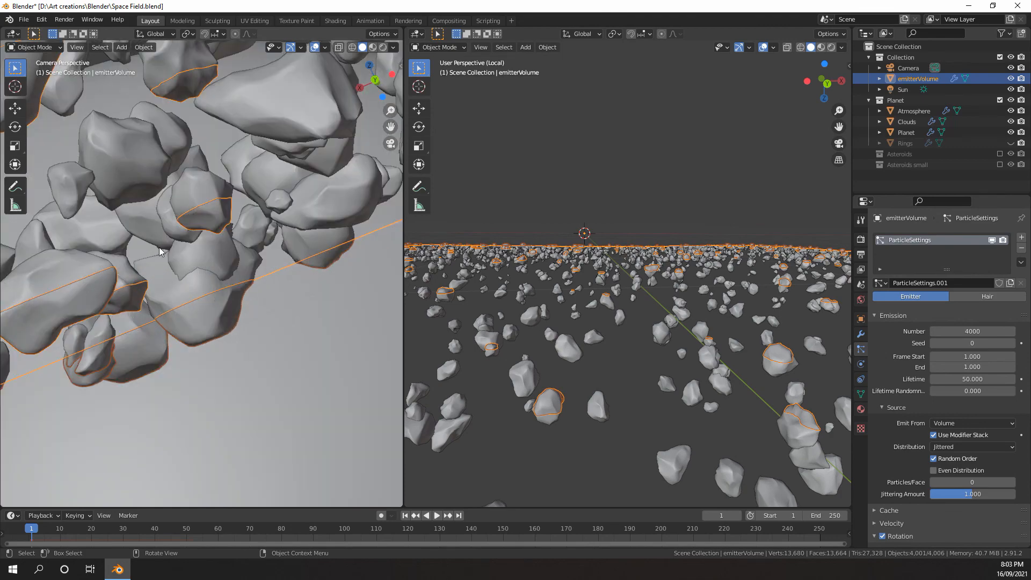
pyautogui.scroll(-12, 163, 236)
pyautogui.scroll(-2, 919, 397)
# Enable Even Distribution in the particle system's emission source settings
pyautogui.click(934, 427)
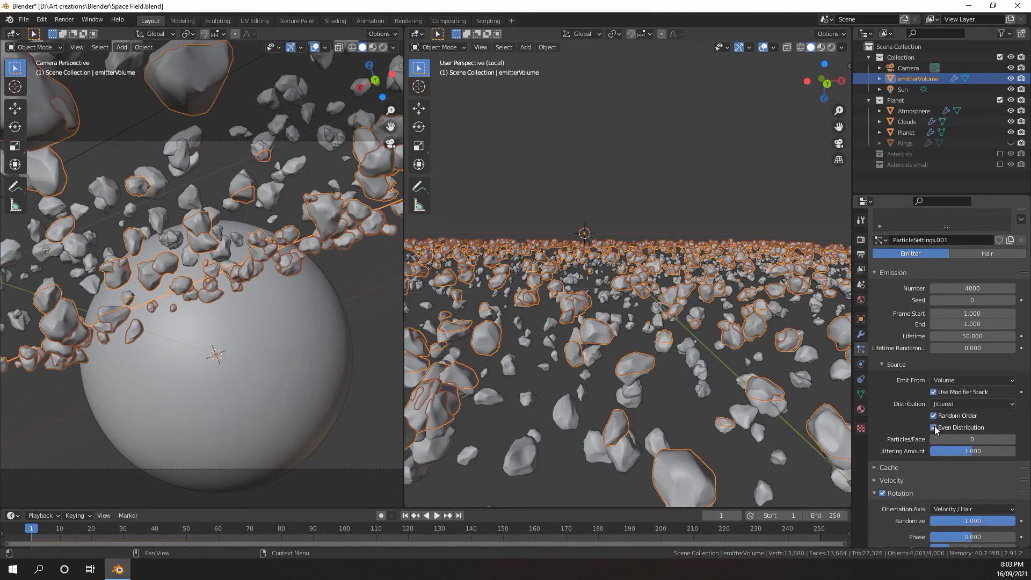
pyautogui.scroll(7, 455, 322)
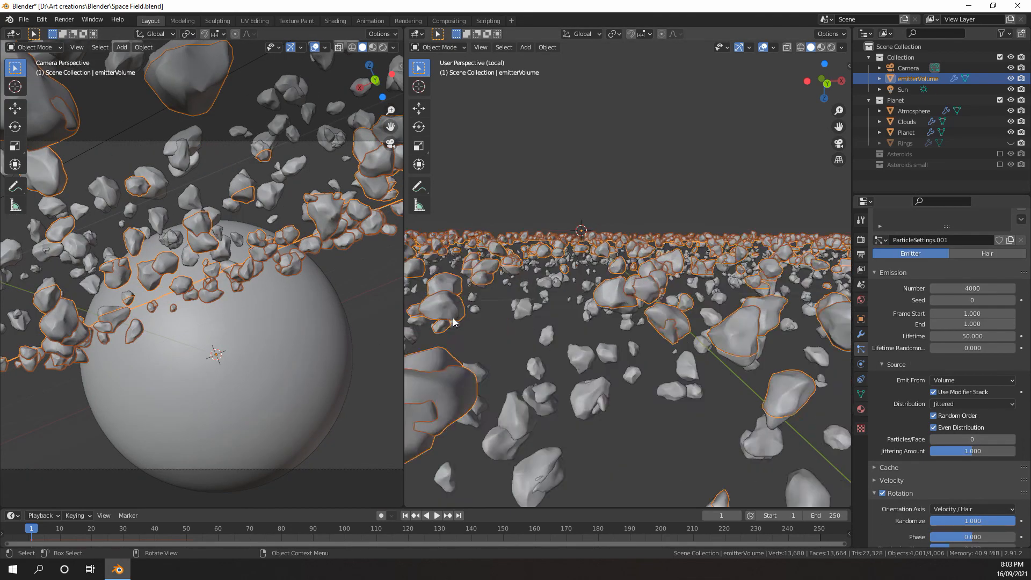
pyautogui.scroll(2, 288, 305)
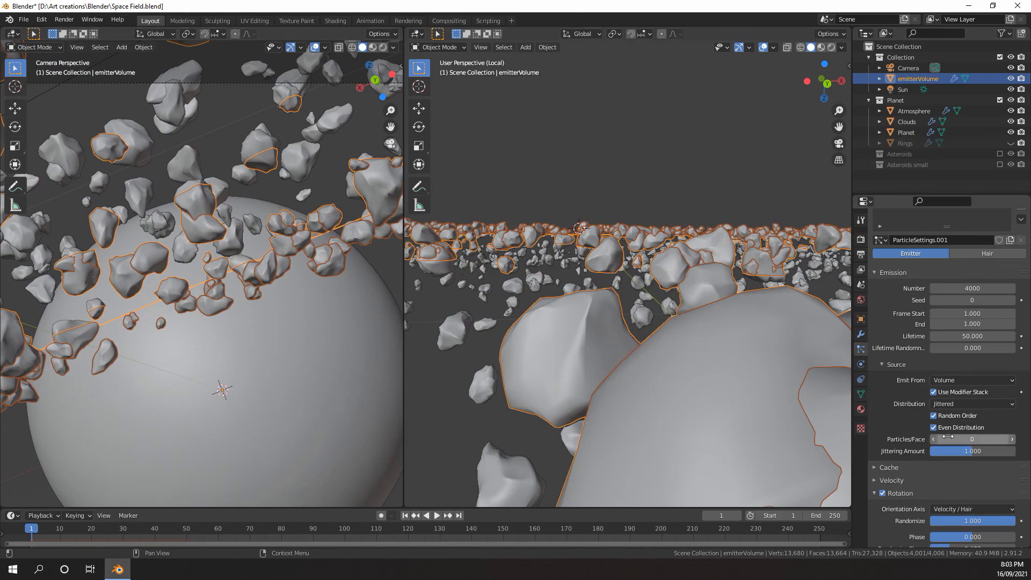
pyautogui.scroll(-1, 954, 430)
pyautogui.moveTo(961, 432)
pyautogui.mouseDown()
pyautogui.moveTo(993, 432)
pyautogui.moveTo(973, 432)
pyautogui.mouseUp()
pyautogui.scroll(3, 974, 429)
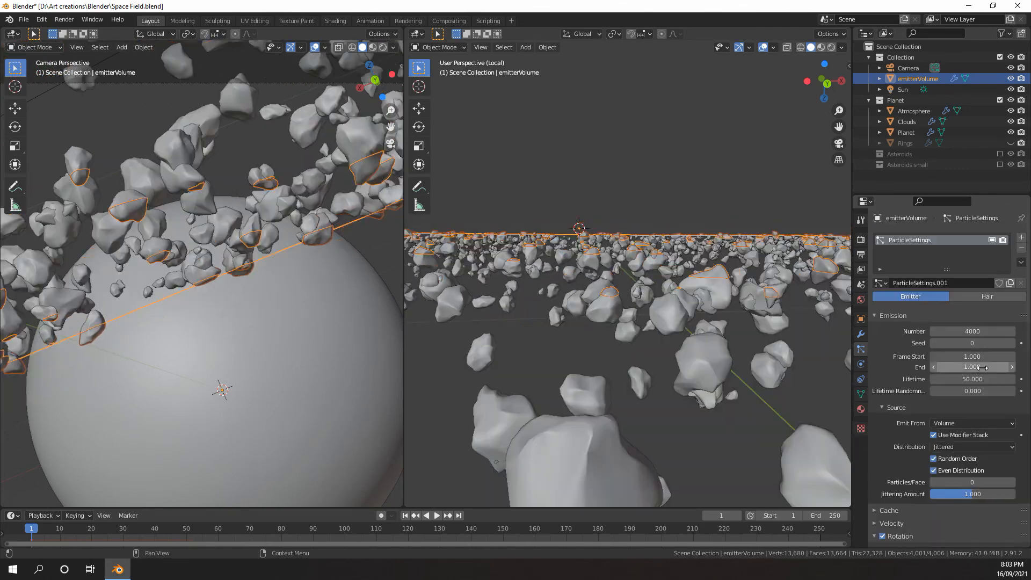
# Raise the particle emission seed to 10 for a different asteroid arrangement
pyautogui.click(1013, 344)
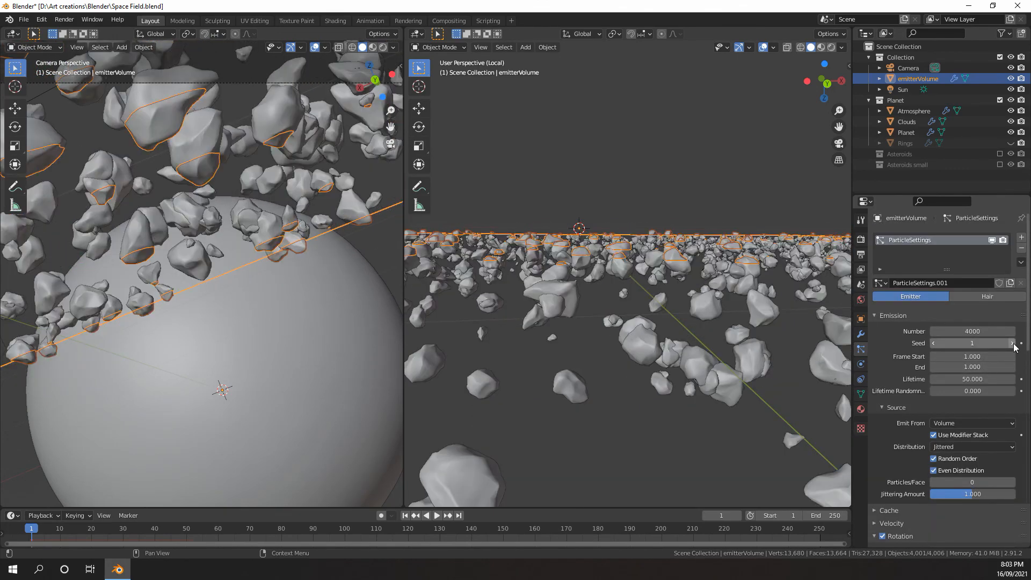
pyautogui.click(1013, 344)
pyautogui.click(1013, 343)
pyautogui.click(1013, 343)
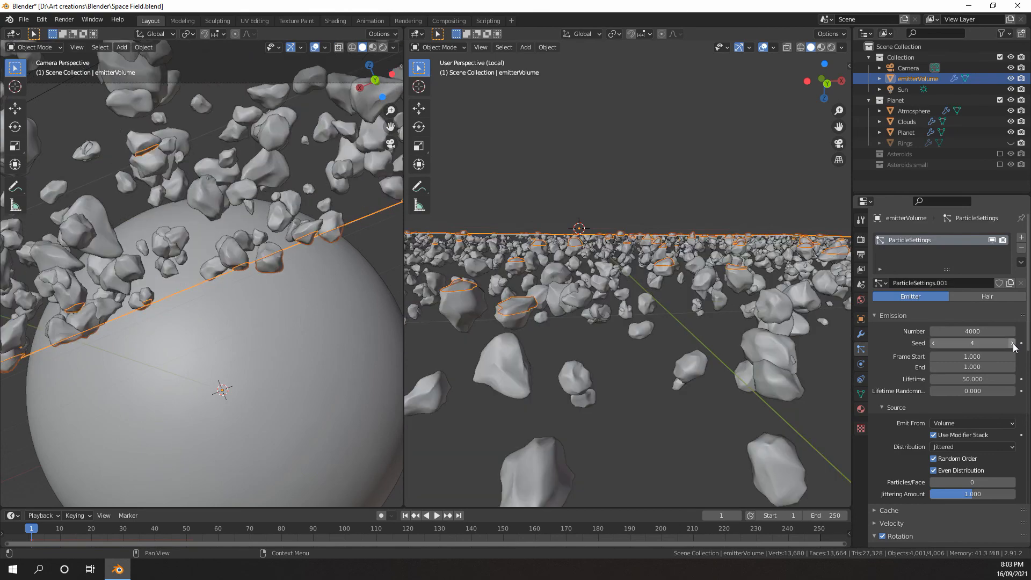
pyautogui.click(1013, 343)
pyautogui.click(1012, 343)
pyautogui.click(1013, 343)
pyautogui.click(1013, 344)
pyautogui.click(1012, 343)
# Display the camera view with Rendered shading and hide its overlays
pyautogui.scroll(-4, 262, 285)
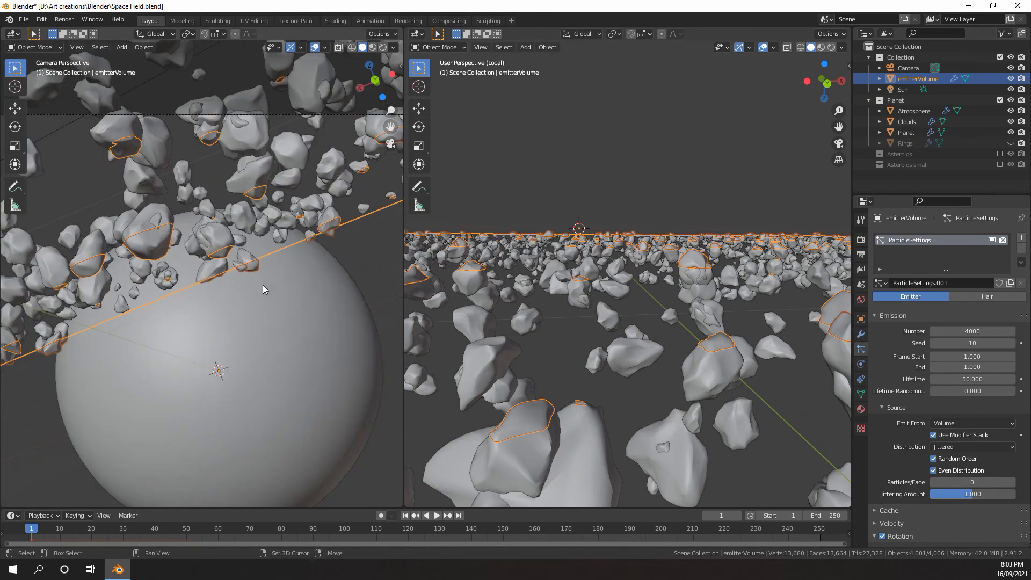
pyautogui.scroll(-4, 945, 376)
pyautogui.press('z')
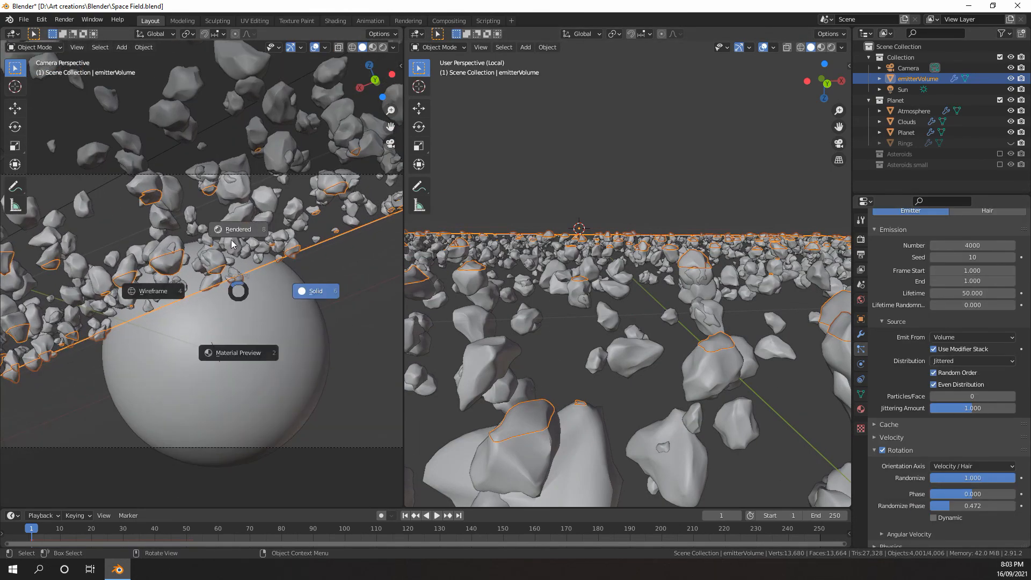
pyautogui.click(231, 240)
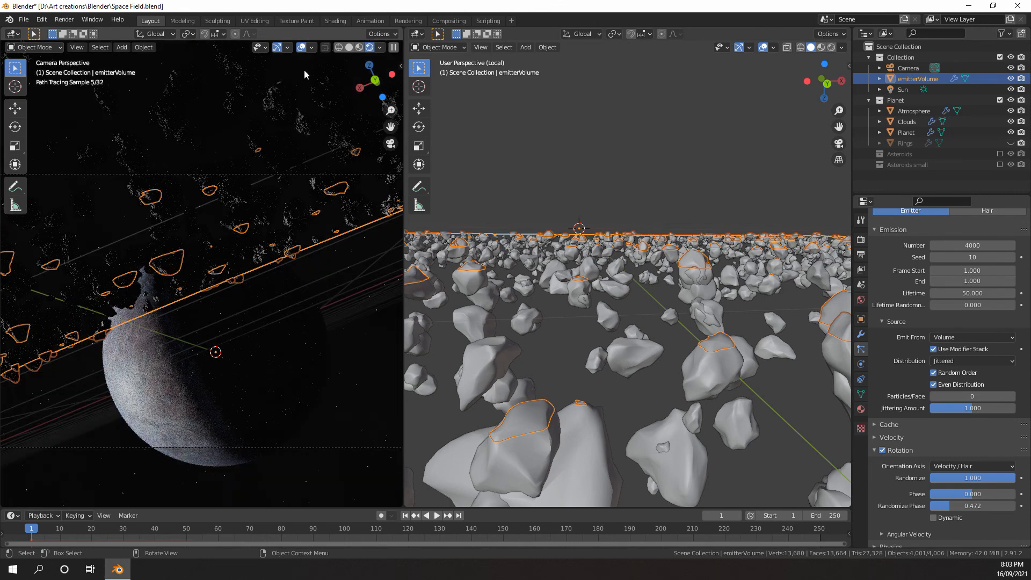
pyautogui.click(303, 48)
pyautogui.scroll(1, 240, 277)
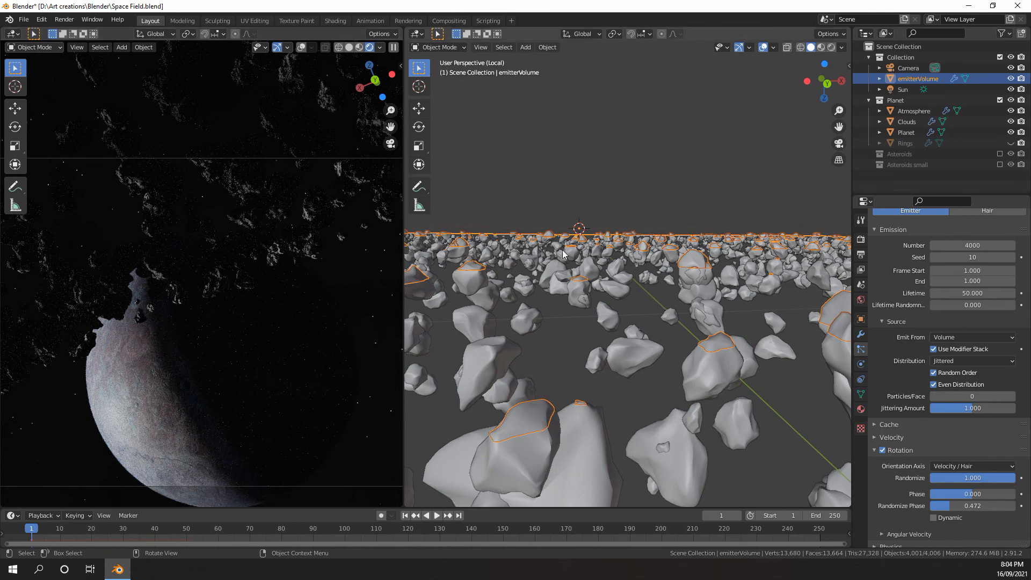
# Exit local view in the working viewport so all scene objects are displayed alongside the emitterVolume
pyautogui.scroll(-8, 630, 291)
pyautogui.moveTo(670, 285)
pyautogui.mouseDown(button='middle')
pyautogui.moveTo(671, 274)
pyautogui.moveTo(663, 295)
pyautogui.mouseUp(button='middle')
pyautogui.scroll(6, 671, 285)
pyautogui.scroll(-8, 662, 296)
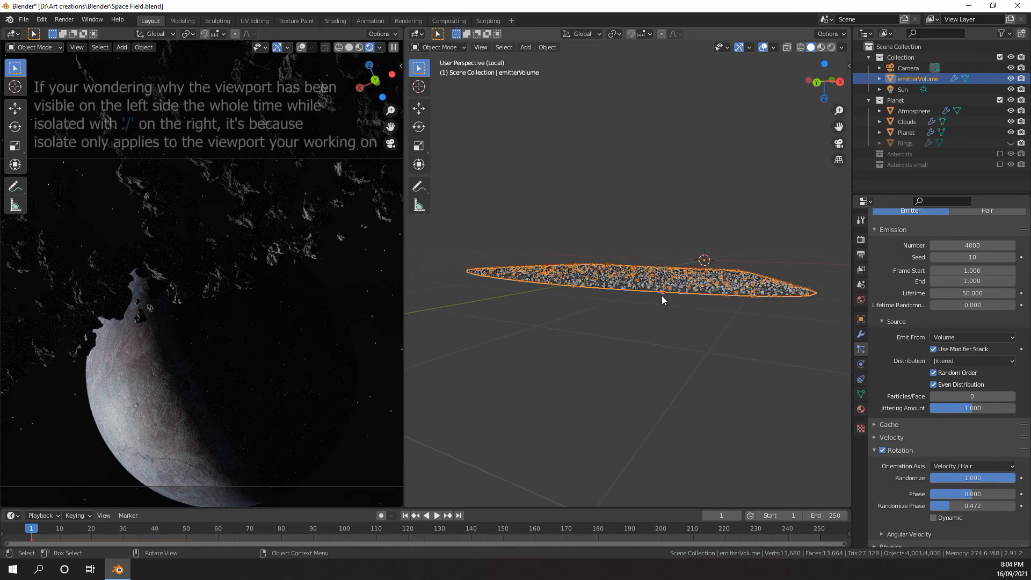
pyautogui.press('KP_Divide')
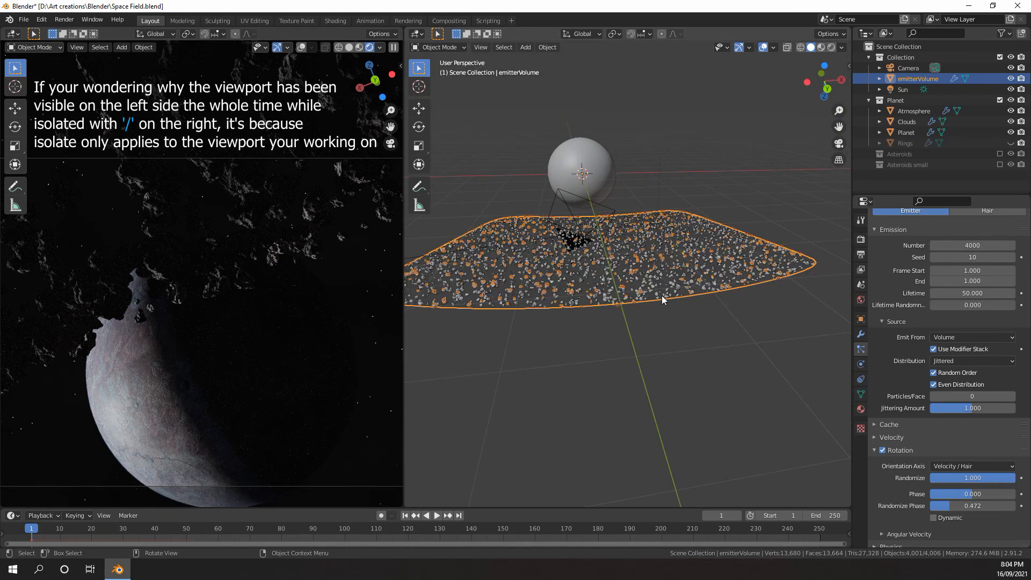
# Select the camera and move it up about 0.1 m along the global Z axis
pyautogui.click(588, 200)
pyautogui.scroll(6, 602, 242)
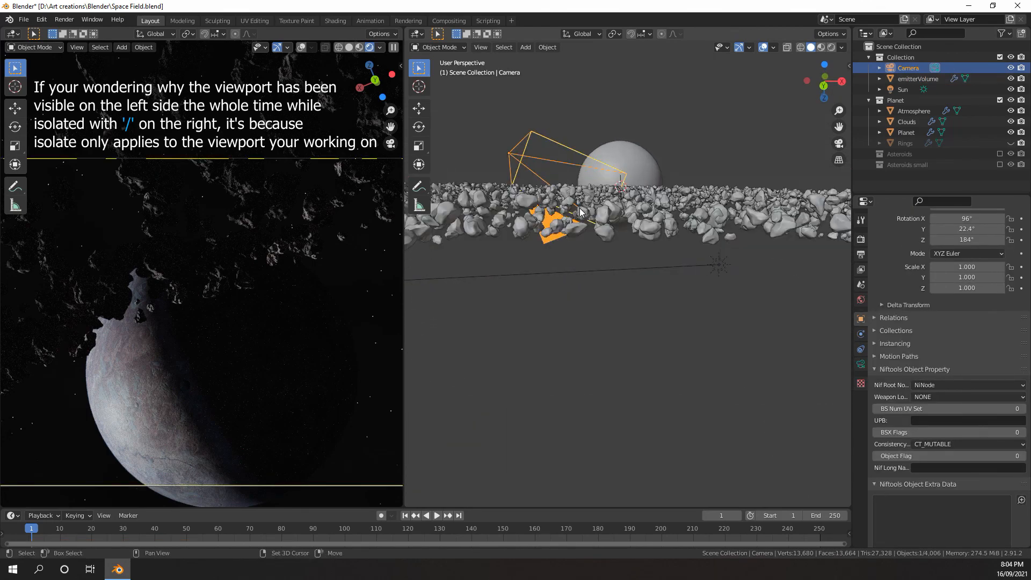
pyautogui.moveTo(614, 287); pyautogui.dragTo(674, 329, button='middle')
pyautogui.press('g')
pyautogui.press('z')
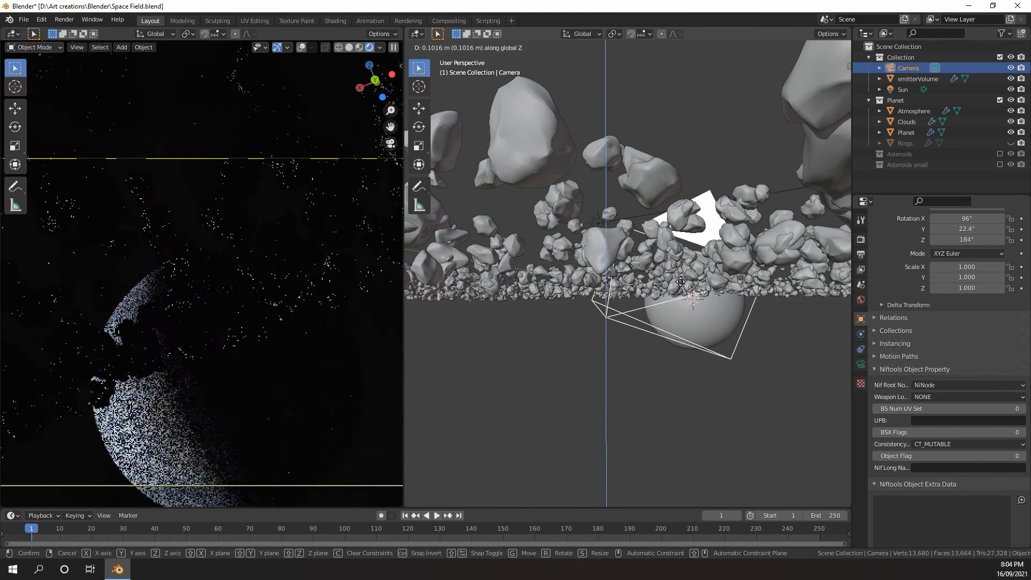
pyautogui.click(685, 294)
pyautogui.moveTo(685, 294); pyautogui.dragTo(640, 288, button='middle')
pyautogui.scroll(-8, 623, 297)
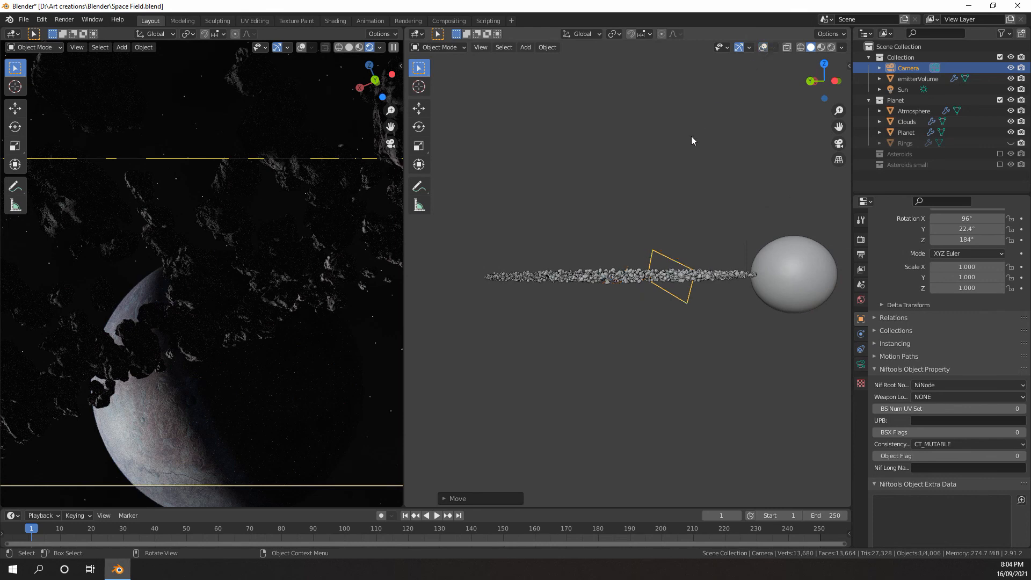
# Scale the emitterVolume along the global Z axis by about 1.75 to thicken the asteroid field
pyautogui.click(563, 269)
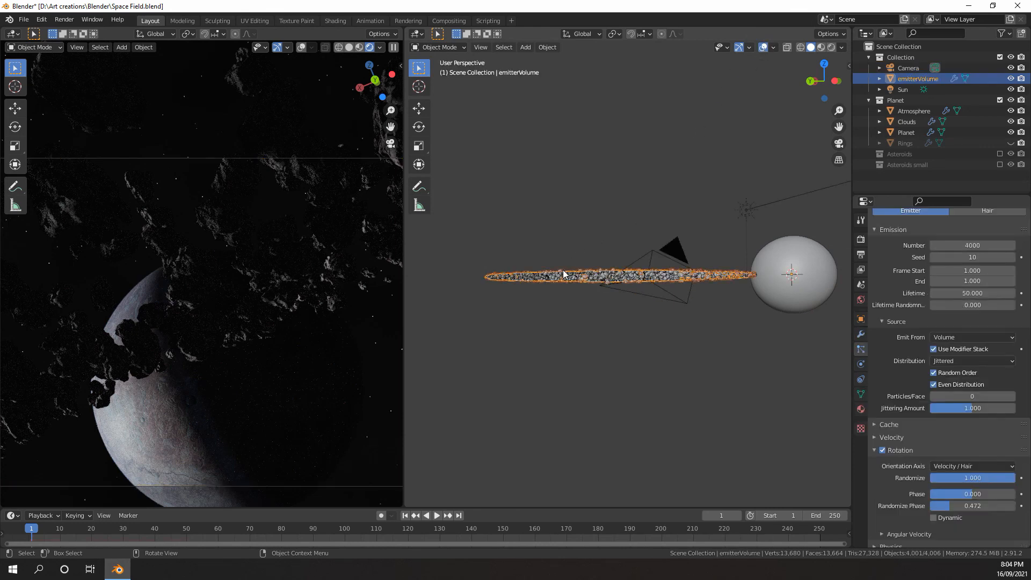
pyautogui.moveTo(595, 217); pyautogui.dragTo(590, 207, button='middle')
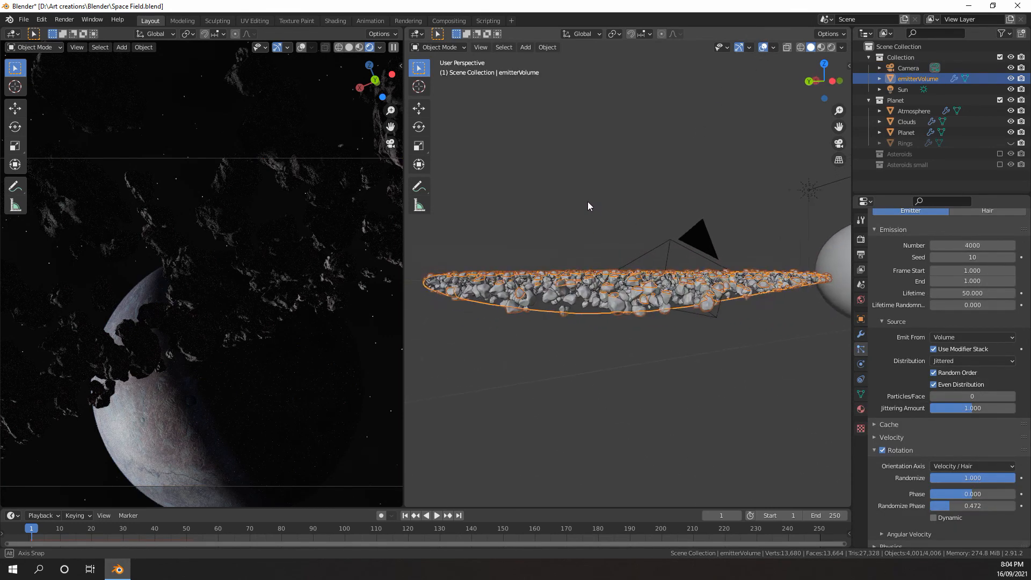
pyautogui.press('s')
pyautogui.press('z')
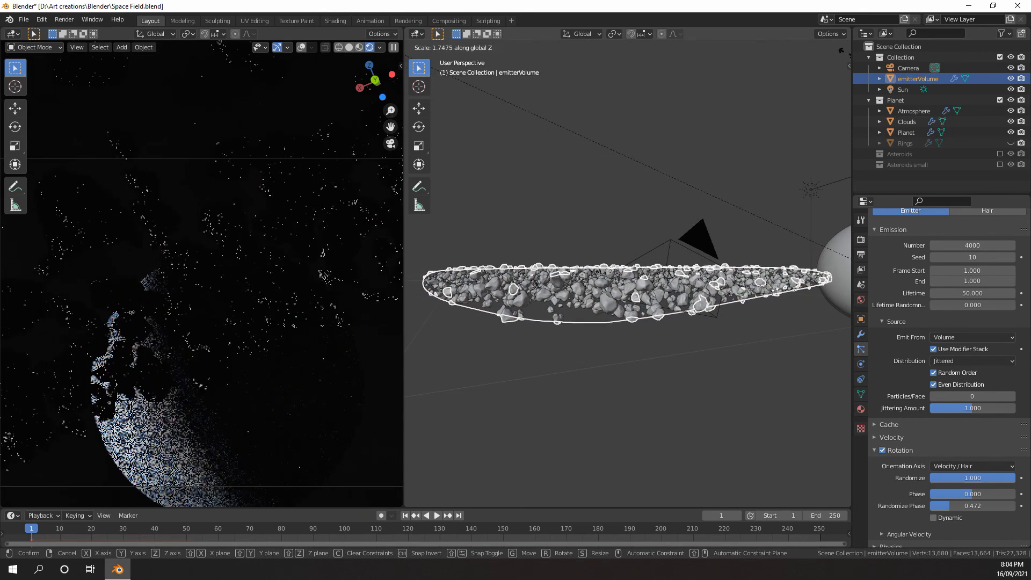
pyautogui.click(804, 442)
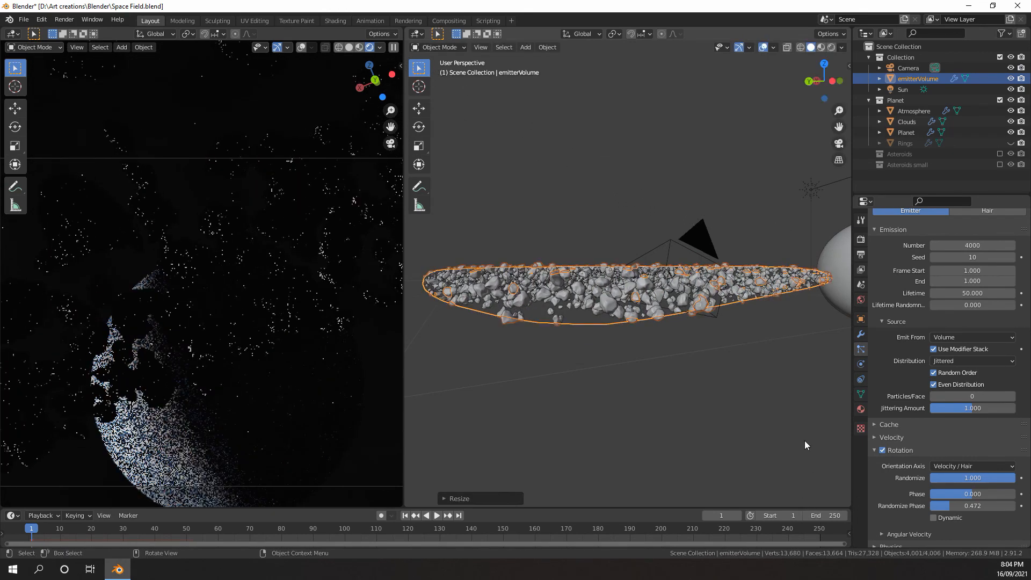
pyautogui.moveTo(804, 441); pyautogui.dragTo(786, 428, button='middle')
pyautogui.scroll(4, 715, 311)
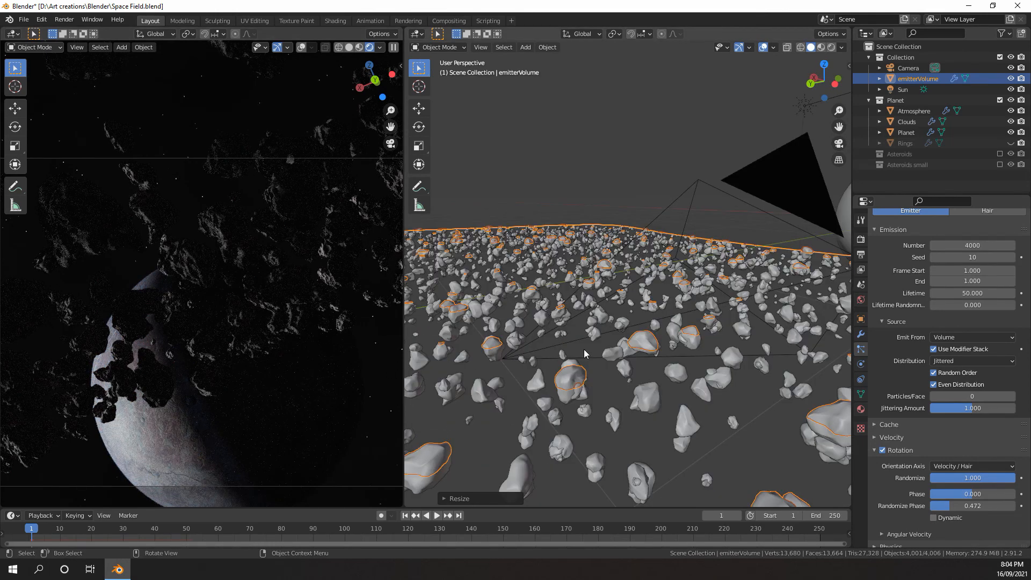
pyautogui.scroll(-2, 591, 330)
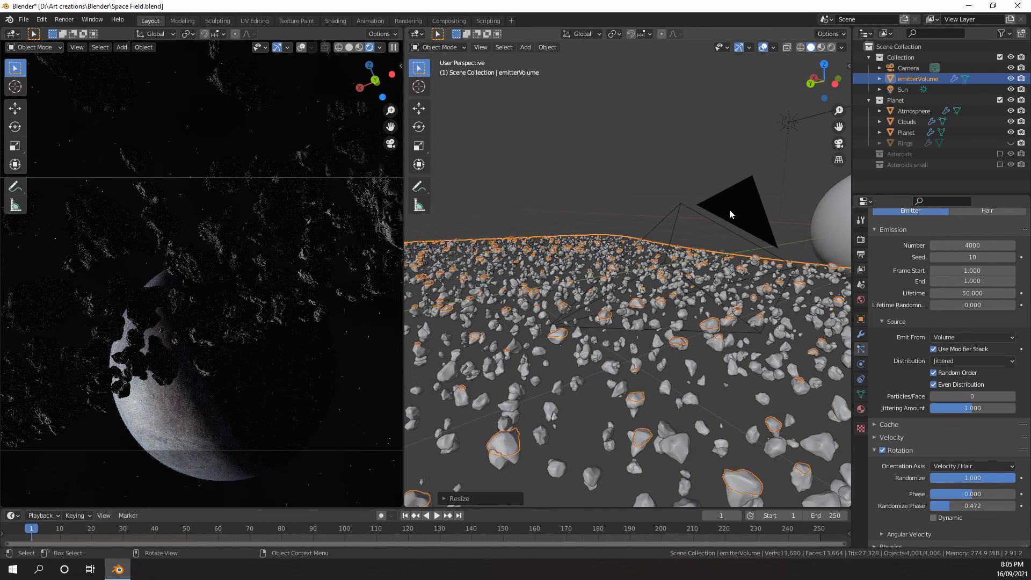
# Lower the camera about 0.02 m along the global Z axis
pyautogui.click(729, 210)
pyautogui.press('g')
pyautogui.press('z')
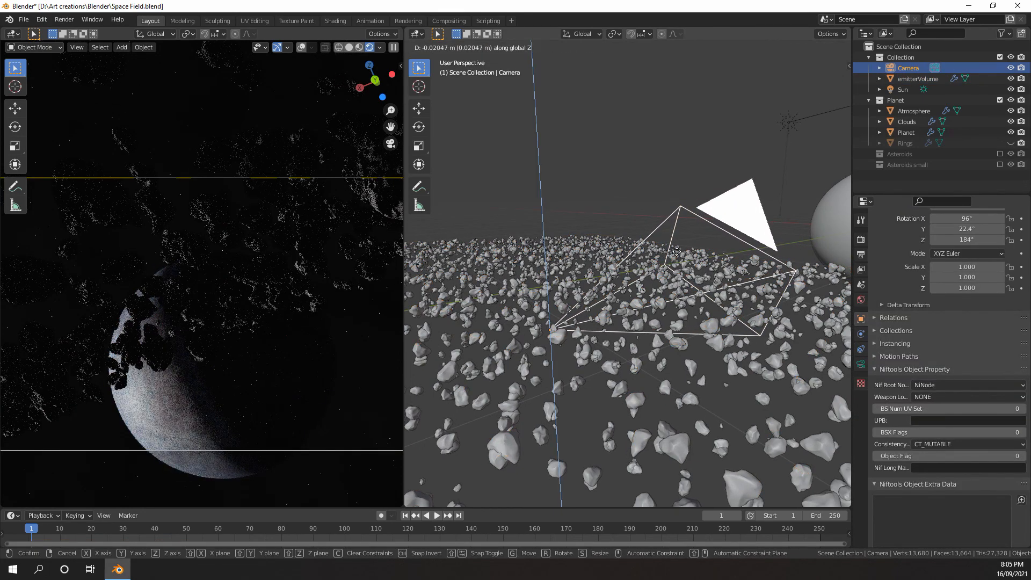
pyautogui.click(676, 253)
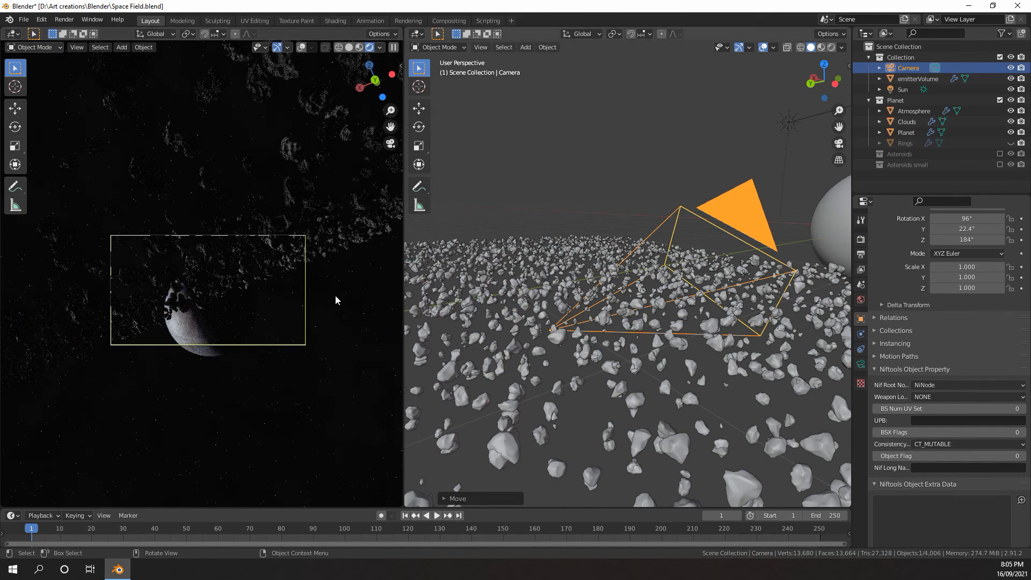
# Rotate the camera by -3.75° about the view axis and lower it about 0.04 m along global Z
pyautogui.press('r')
pyautogui.click(320, 348)
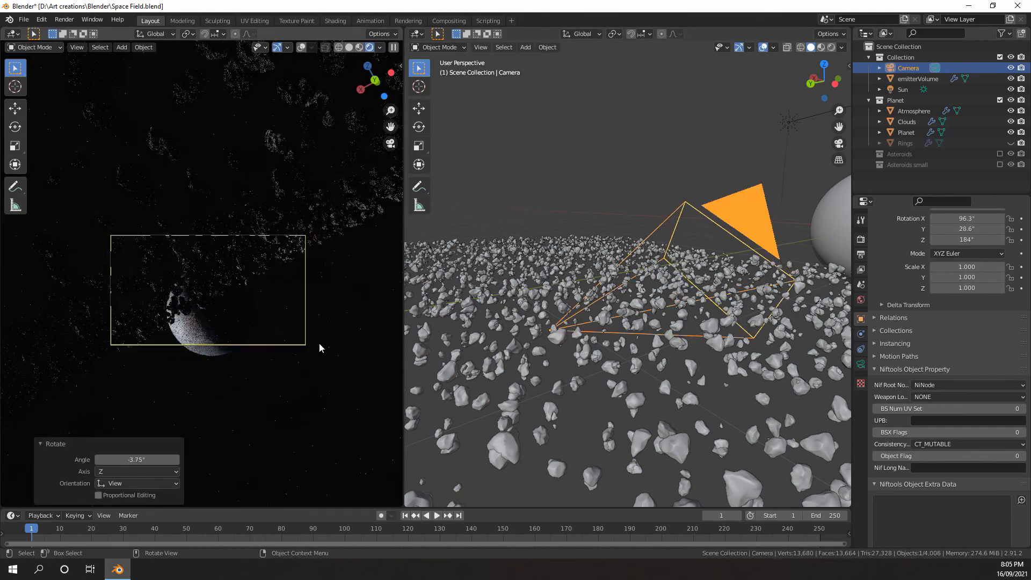
pyautogui.press('g')
pyautogui.press('z')
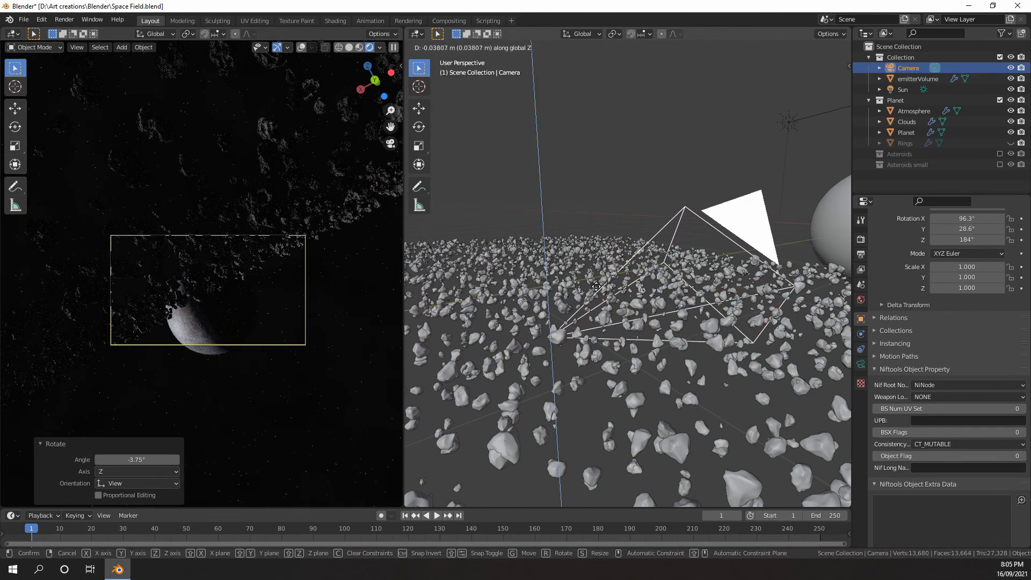
pyautogui.click(596, 286)
# Move the camera backward about 0.18 m along its local Z axis
pyautogui.press('g')
pyautogui.press('z')
pyautogui.press('z')
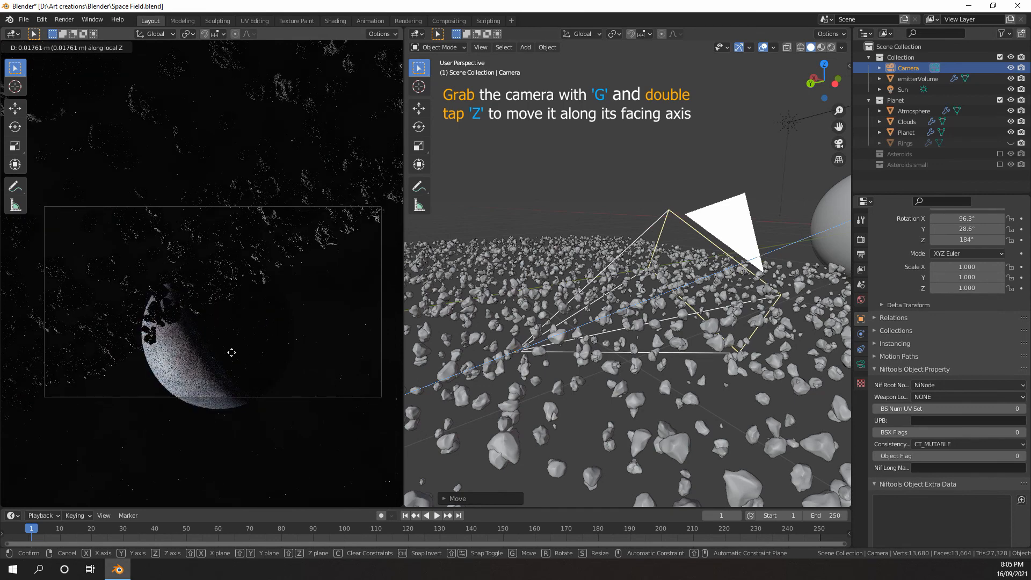
pyautogui.click(231, 353)
# Free-rotate the camera with trackball rotation to reframe the planet and asteroid field
pyautogui.press('r')
pyautogui.press('r')
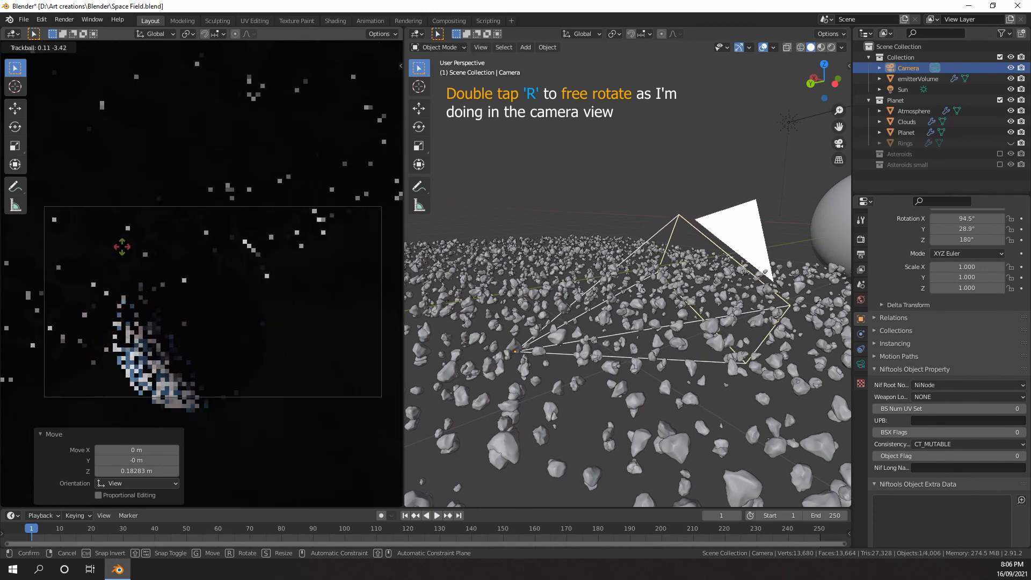
pyautogui.click(130, 246)
pyautogui.press('r')
pyautogui.press('r')
pyautogui.click(301, 305)
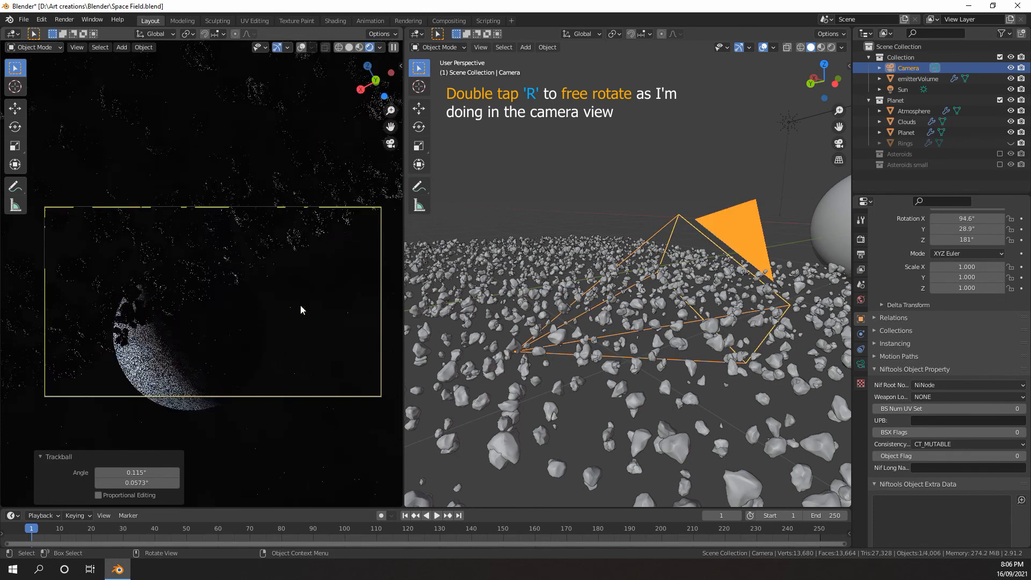
# Enable Simple children for the emitterVolume particle system and set both its display and render amounts to 2
pyautogui.scroll(4, 945, 376)
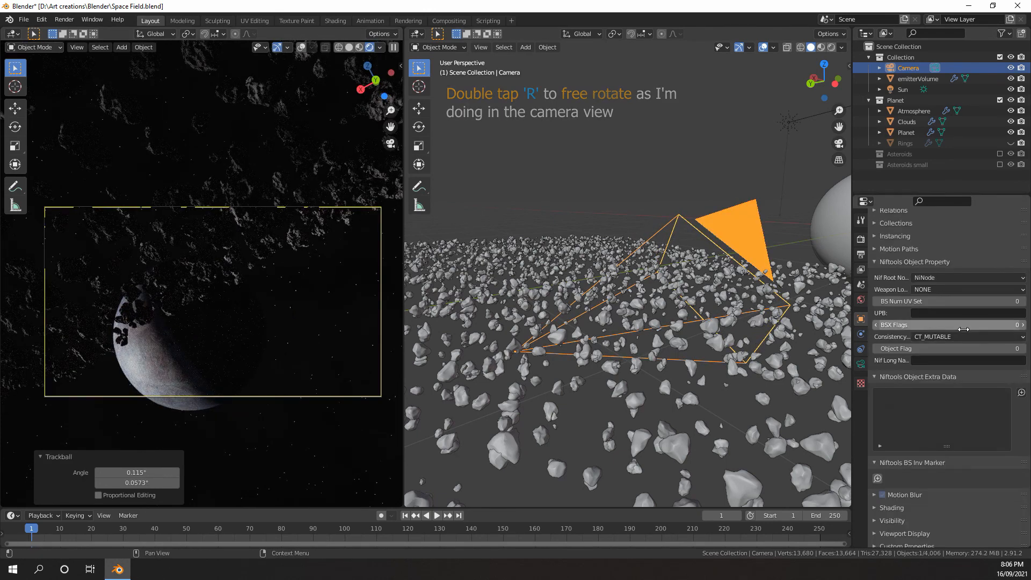
pyautogui.click(578, 264)
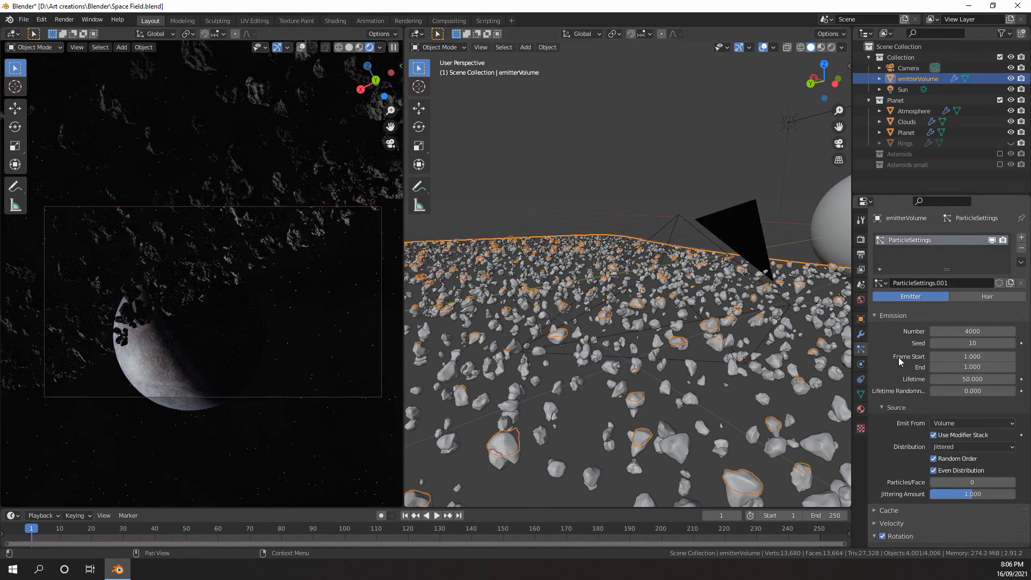
pyautogui.scroll(-12, 901, 350)
pyautogui.scroll(-10, 895, 354)
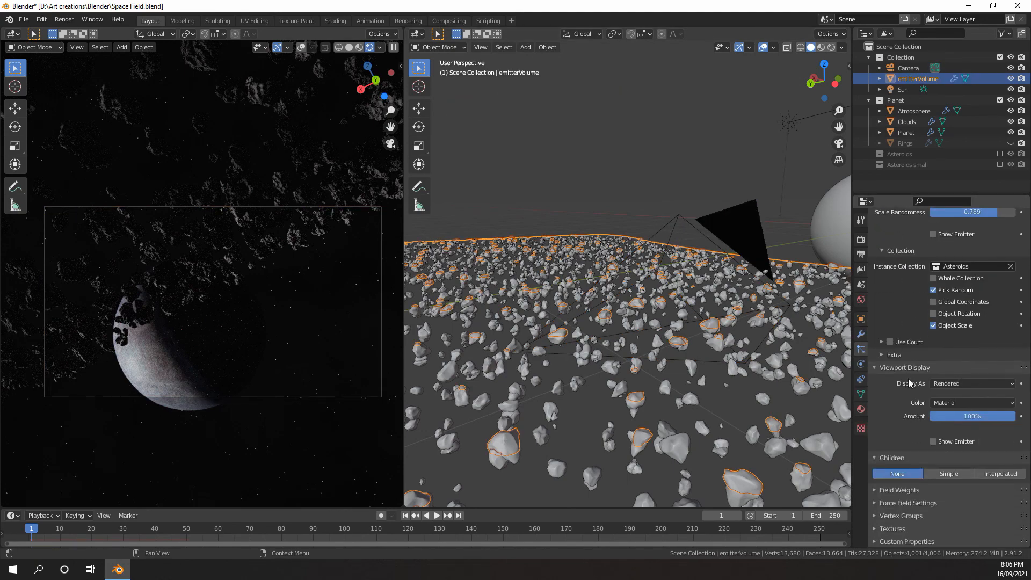
pyautogui.click(943, 473)
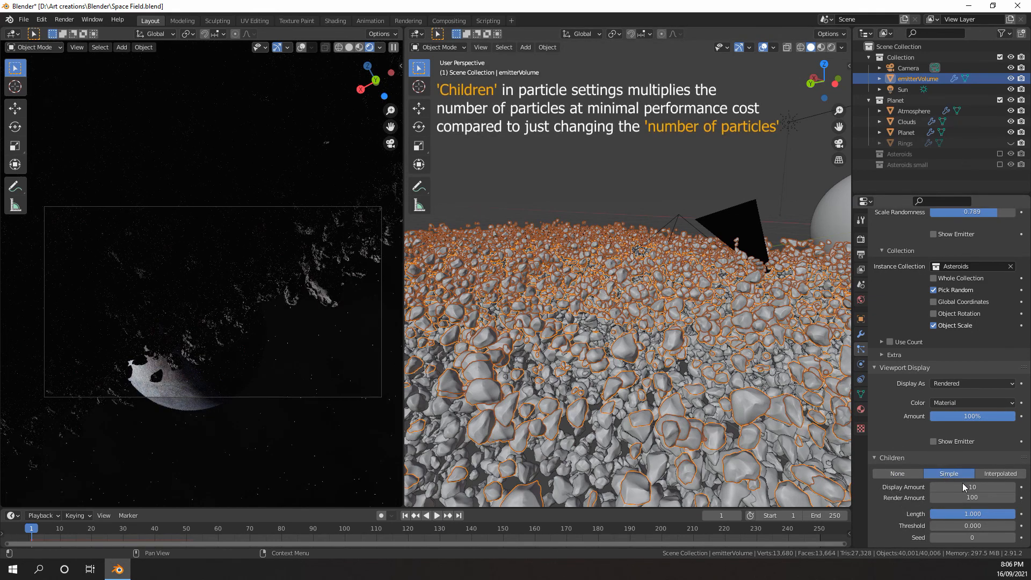
pyautogui.press('Return')
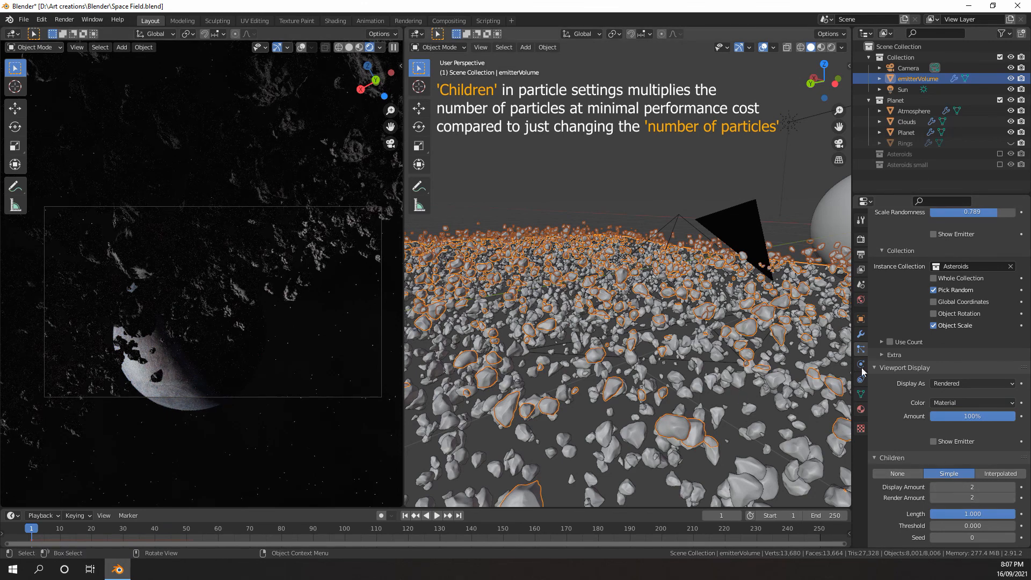
# Reduce the emitter's particle number, trying 3500 and 2500 before settling on 2300
pyautogui.scroll(15, 890, 330)
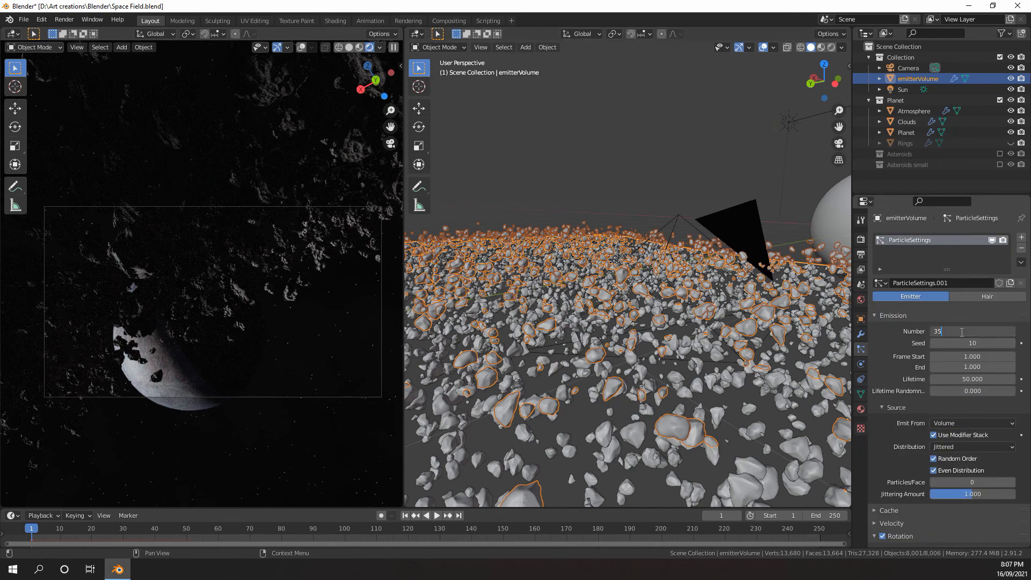
pyautogui.press('Return')
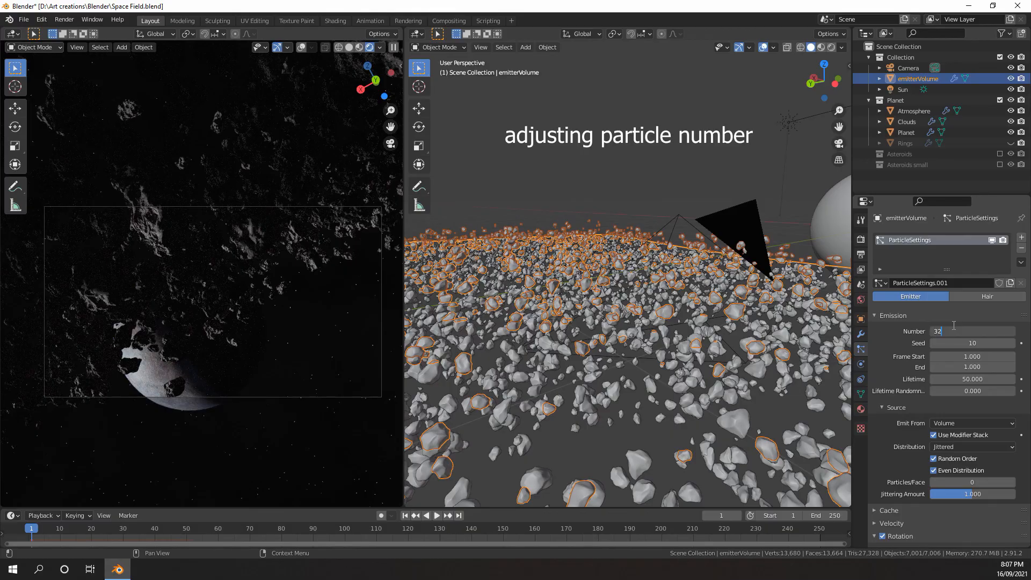
pyautogui.write('000')
pyautogui.press('Return')
pyautogui.doubleClick(958, 331)
pyautogui.write('5000')
pyautogui.press('Return')
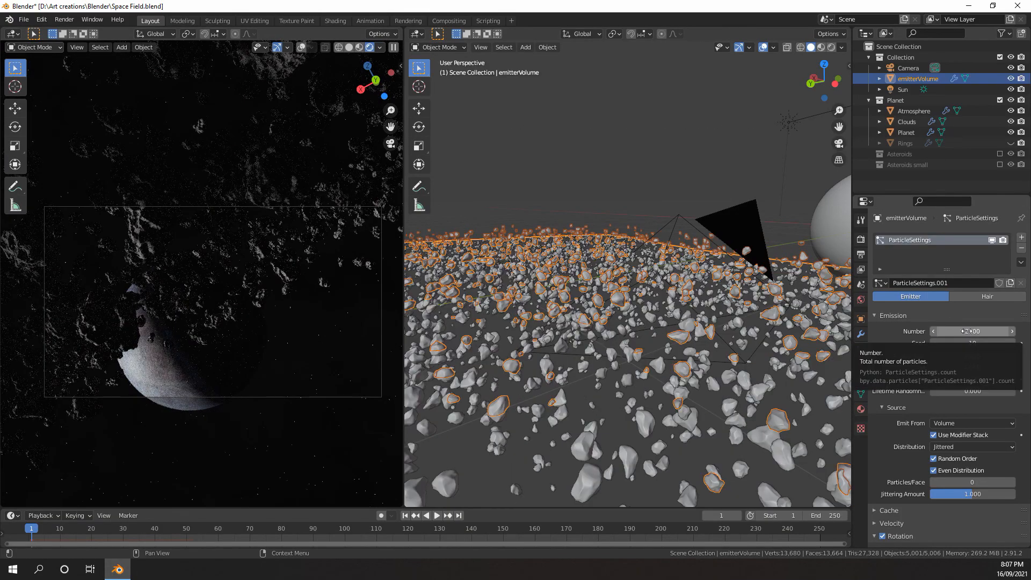
pyautogui.doubleClick(967, 331)
pyautogui.write('4000')
pyautogui.press('Return')
# Lower the camera about 0.12 m along the global Z axis
pyautogui.click(657, 282)
pyautogui.press('g')
pyautogui.press('z')
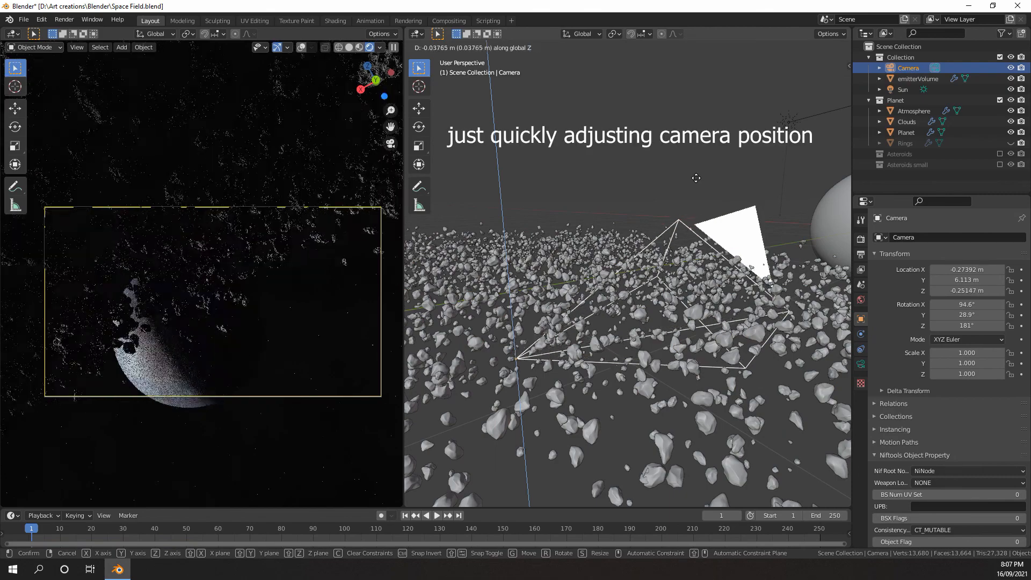
pyautogui.click(698, 194)
pyautogui.press('g')
pyautogui.press('z')
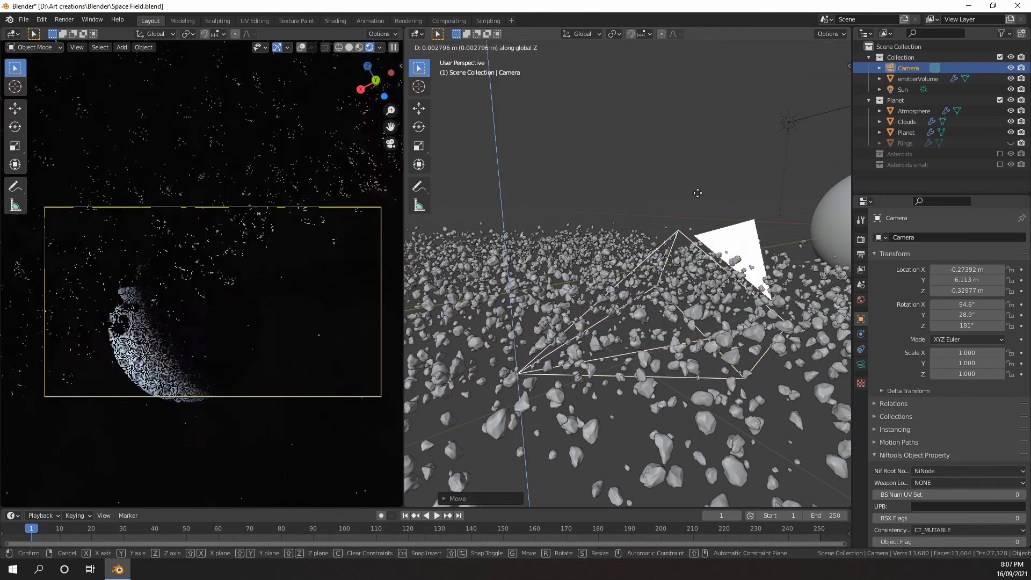
pyautogui.click(697, 193)
# Turn on overlays in the camera viewport and unhide the planet's Rings object
pyautogui.scroll(-3, 698, 193)
pyautogui.moveTo(698, 192); pyautogui.dragTo(640, 283, button='middle')
pyautogui.scroll(3, 649, 260)
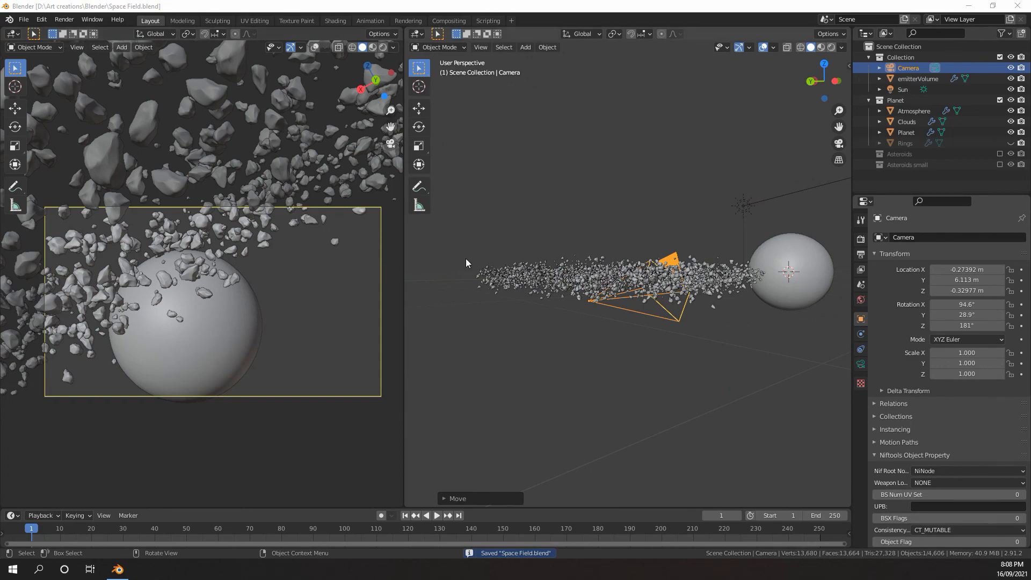
pyautogui.moveTo(660, 200); pyautogui.dragTo(628, 250, button='middle')
pyautogui.scroll(-6, 644, 256)
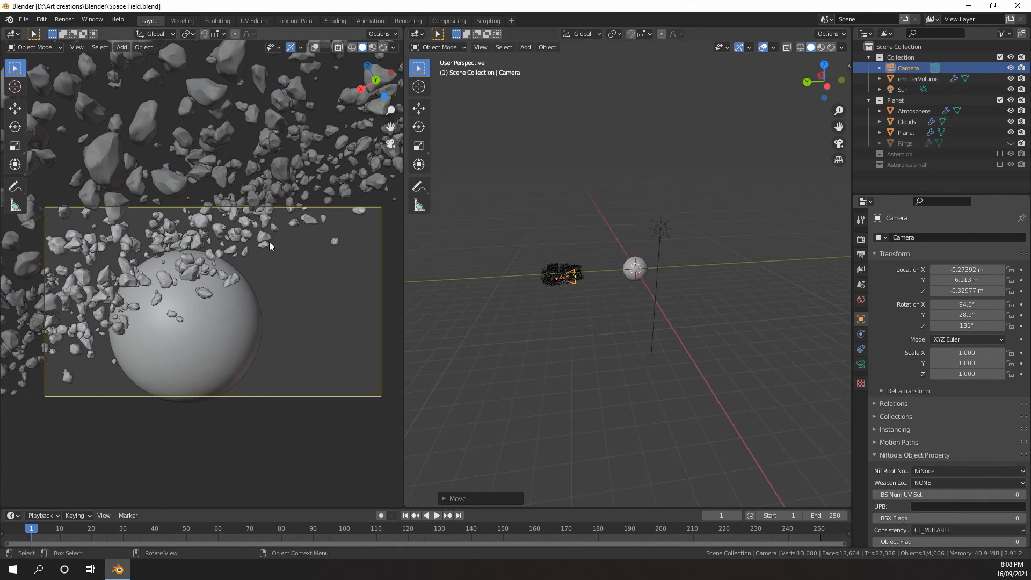
pyautogui.moveTo(235, 222); pyautogui.dragTo(237, 236, button='middle')
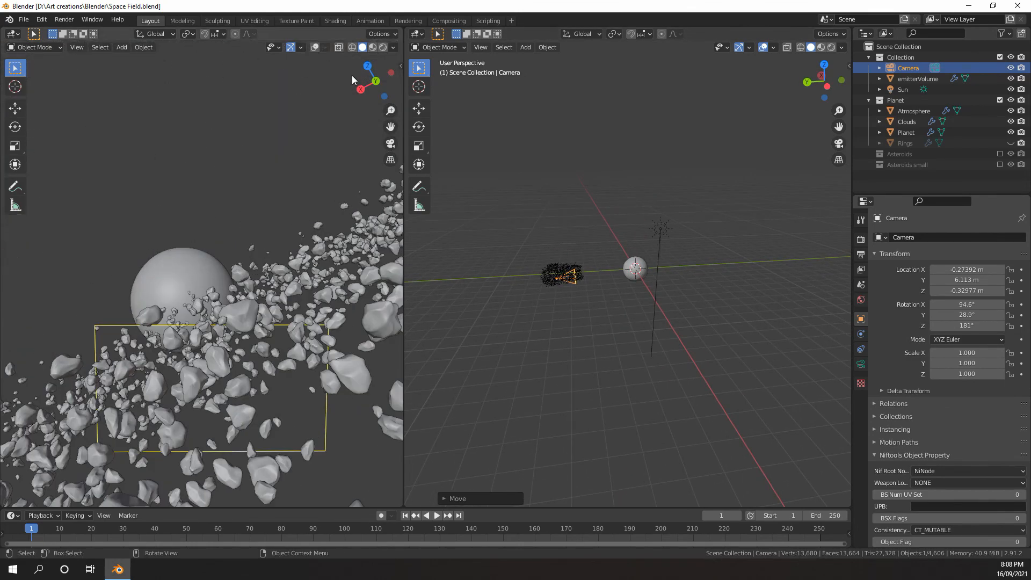
pyautogui.click(313, 47)
pyautogui.moveTo(215, 182); pyautogui.dragTo(181, 247, button='middle')
pyautogui.scroll(-8, 186, 239)
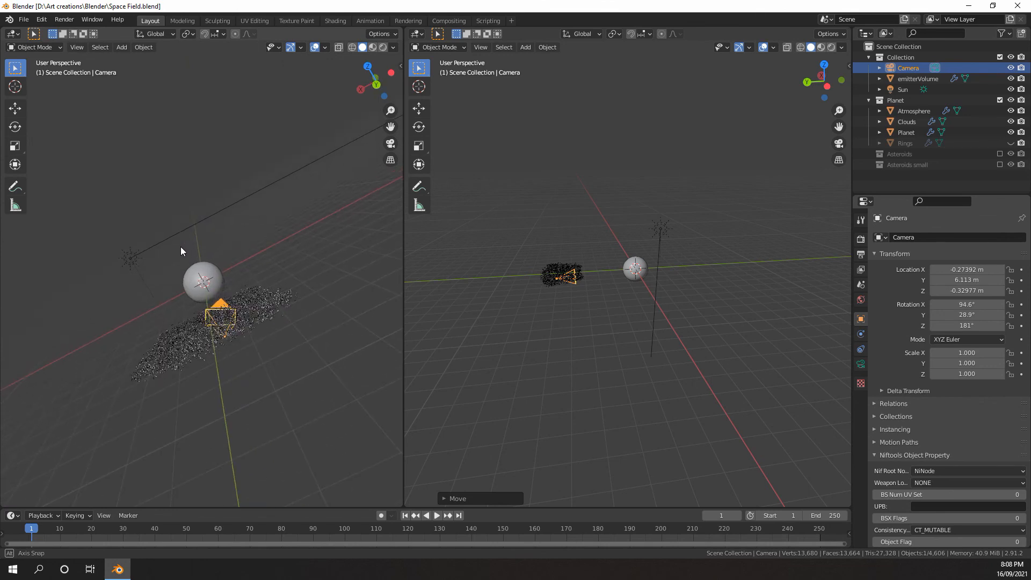
pyautogui.click(1010, 143)
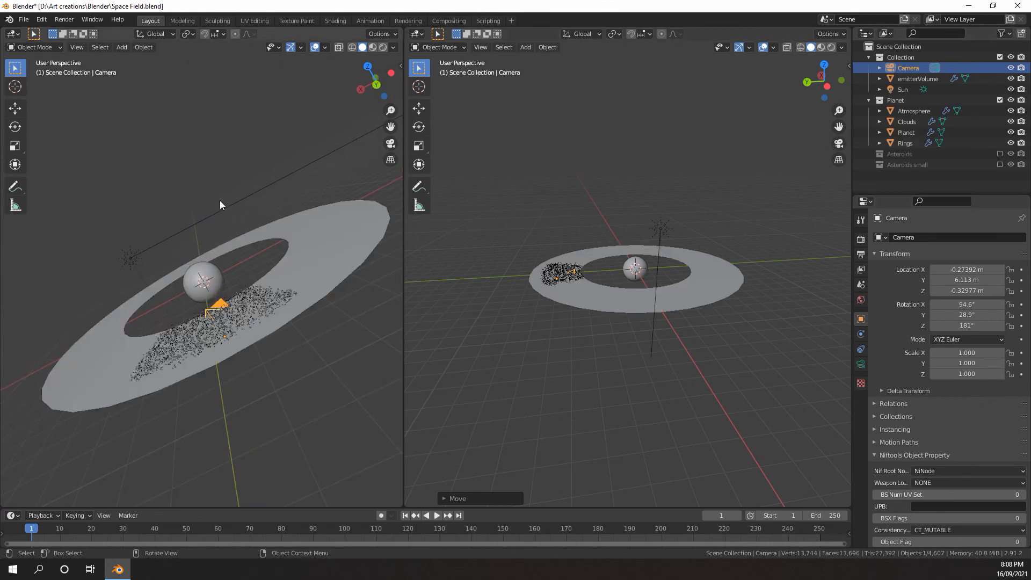
# Add a plane and move it about 5.15 m along the global X axis onto the rings
pyautogui.press('KP_1')
pyautogui.moveTo(210, 195); pyautogui.dragTo(207, 265, button='middle')
pyautogui.scroll(2, 224, 258)
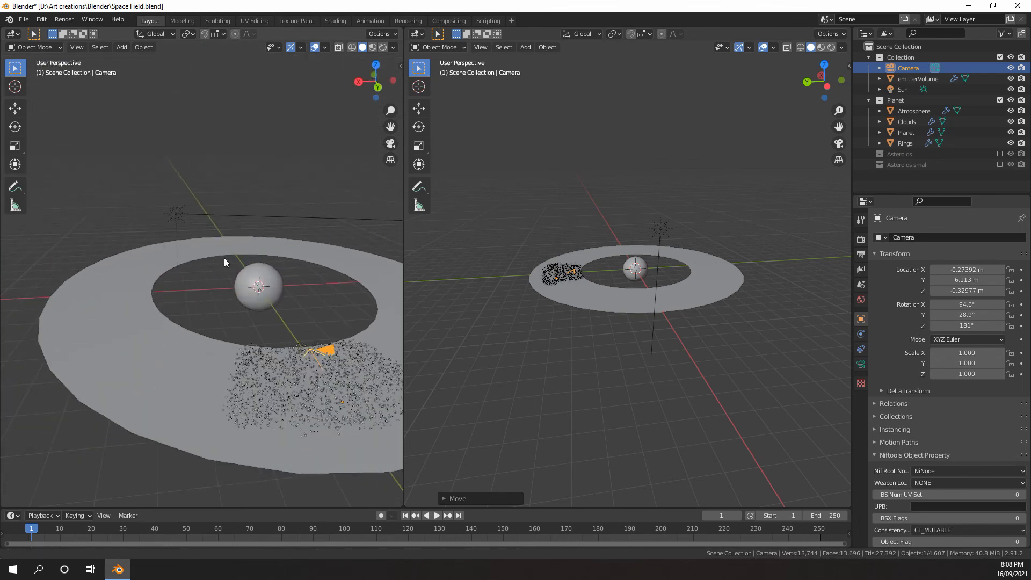
pyautogui.hotkey('shift', 'a')
pyautogui.moveTo(188, 255)
pyautogui.click(220, 259)
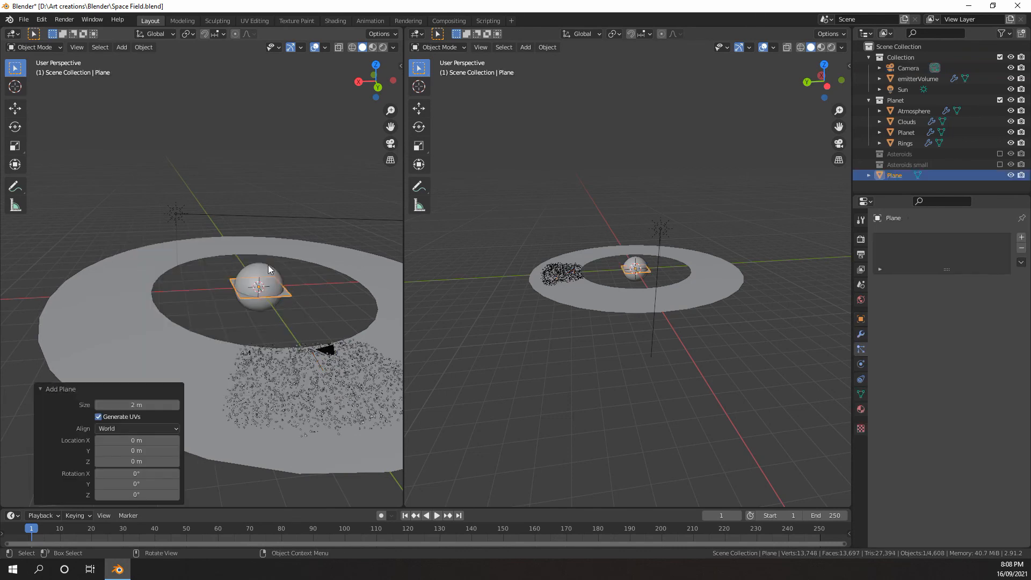
pyautogui.press('g')
pyautogui.press('x')
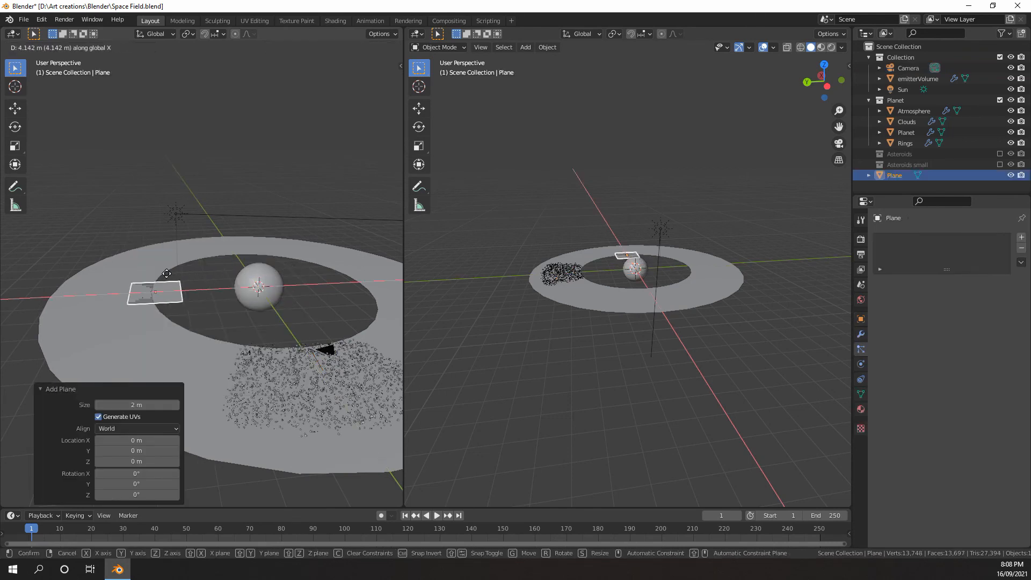
pyautogui.click(141, 274)
# Rotate the plane 90° about the X axis and 90° about the Z axis
pyautogui.press('r')
pyautogui.press('x')
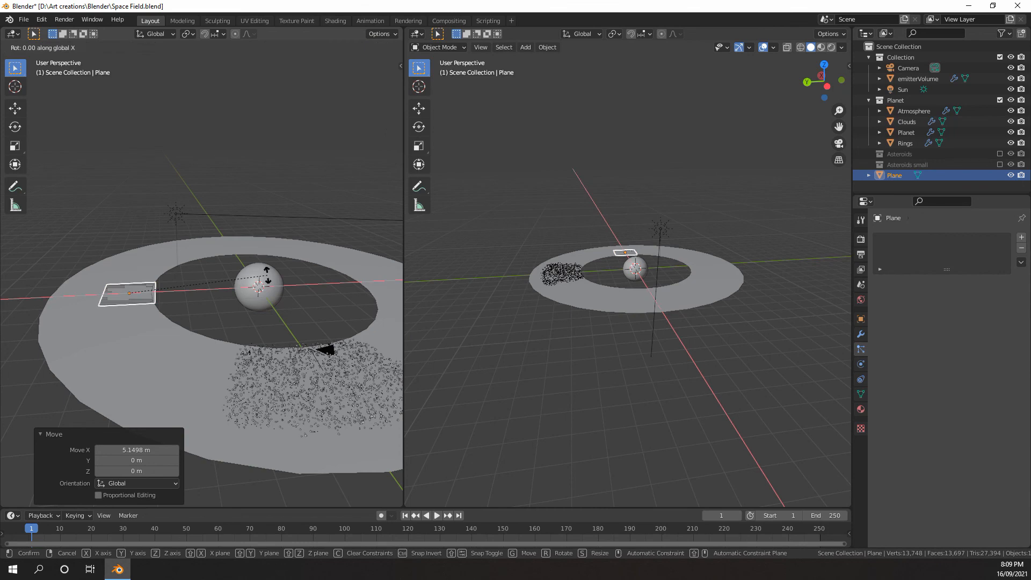
pyautogui.press('Return')
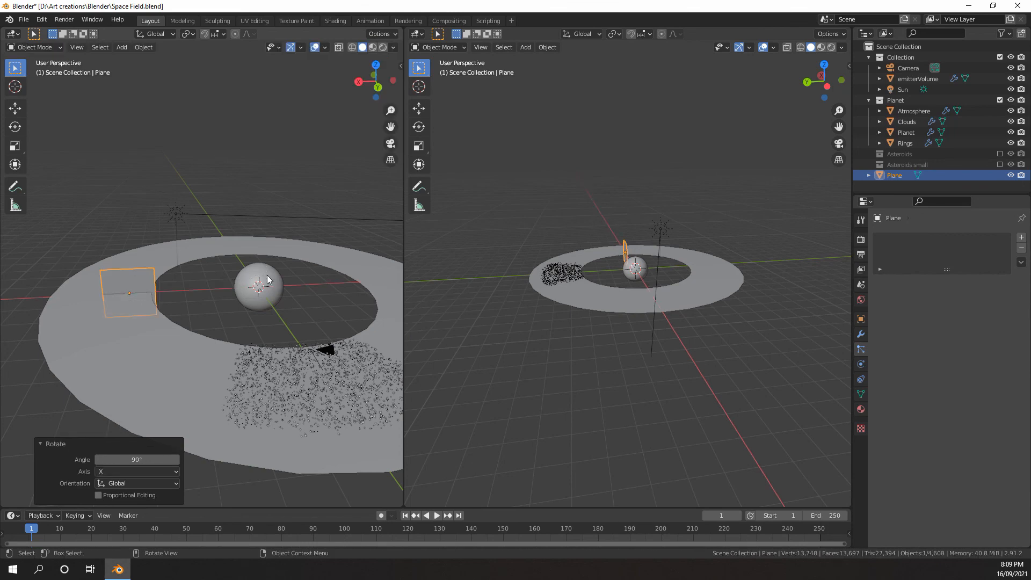
pyautogui.write('rz90')
pyautogui.press('Return')
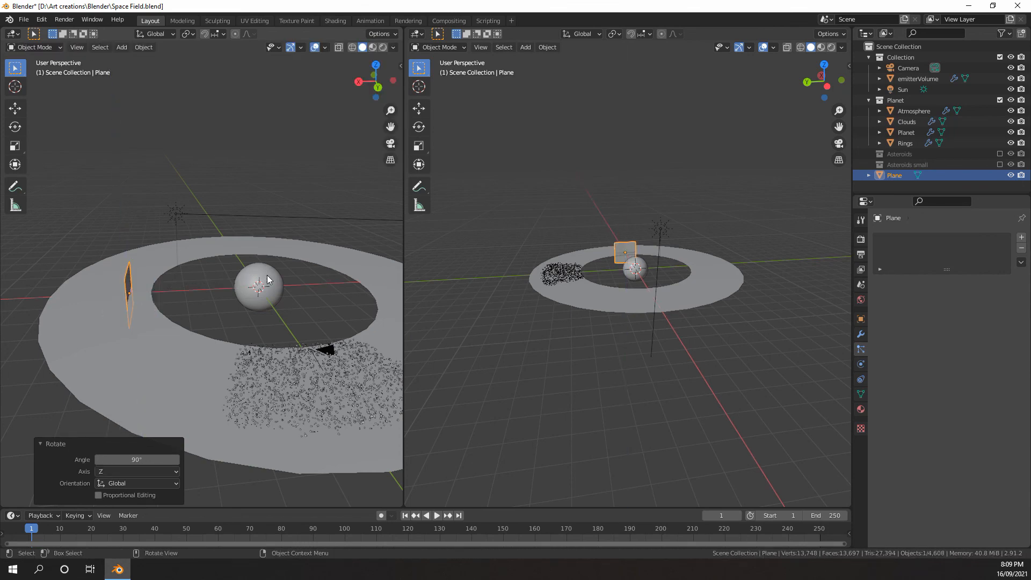
# Stretch the upright plane along the global Y axis by a factor of about 10.2
pyautogui.moveTo(270, 280)
pyautogui.mouseDown(button='middle')
pyautogui.moveTo(243, 279)
pyautogui.moveTo(276, 272)
pyautogui.moveTo(263, 270)
pyautogui.mouseUp(button='middle')
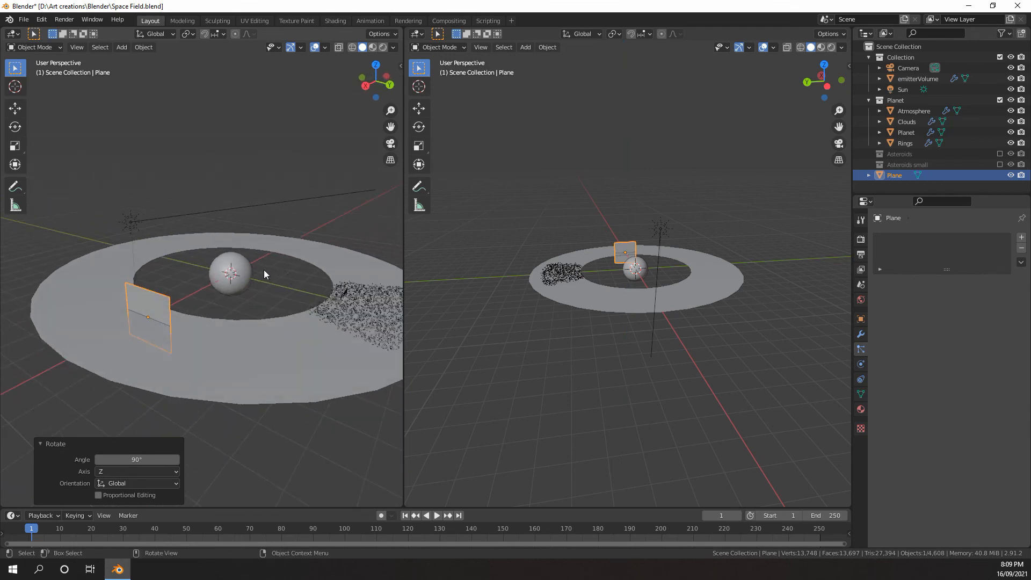
pyautogui.scroll(-2, 263, 270)
pyautogui.press('s')
pyautogui.press('x')
pyautogui.press('y')
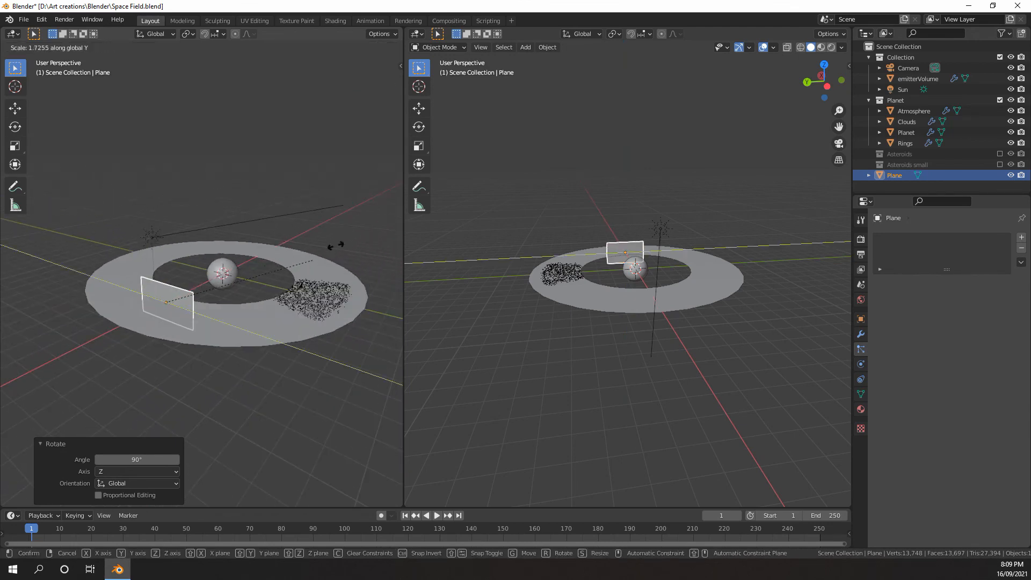
pyautogui.click(350, 78)
# Flatten the plane into a thin strip by scaling it down twice along global Z, the second time by about 0.73
pyautogui.press('s')
pyautogui.press('z')
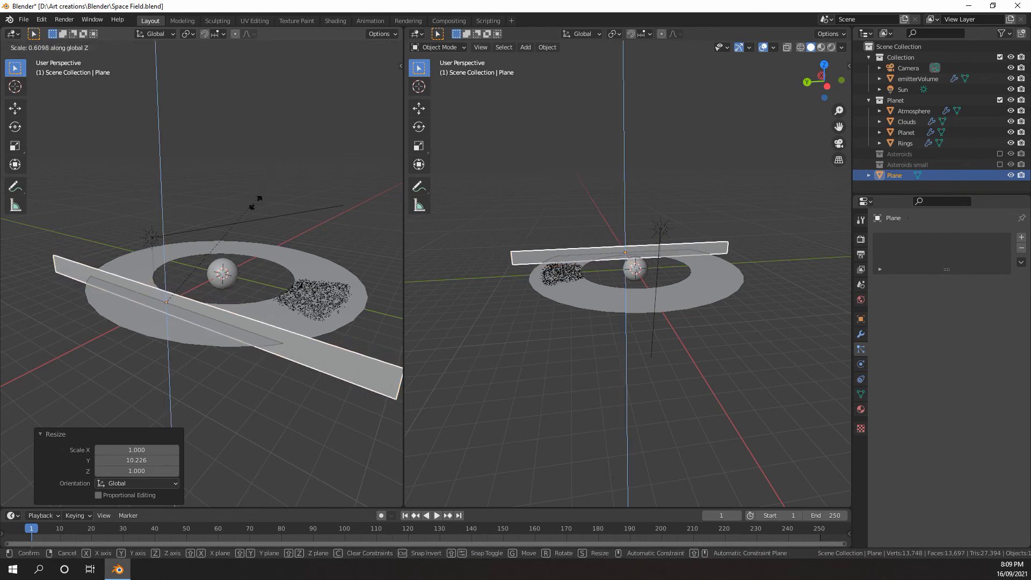
pyautogui.click(194, 267)
pyautogui.moveTo(195, 262); pyautogui.dragTo(164, 257, button='middle')
pyautogui.scroll(2, 188, 256)
pyautogui.scroll(2, 214, 247)
pyautogui.moveTo(228, 253)
pyautogui.mouseDown(button='middle')
pyautogui.moveTo(214, 247)
pyautogui.moveTo(231, 242)
pyautogui.mouseUp(button='middle')
pyautogui.scroll(-2, 231, 243)
pyautogui.press('s')
pyautogui.press('z')
pyautogui.click(219, 258)
# Preview the planet and strip in rendered shading, and return to solid shading in the camera view
pyautogui.scroll(4, 223, 261)
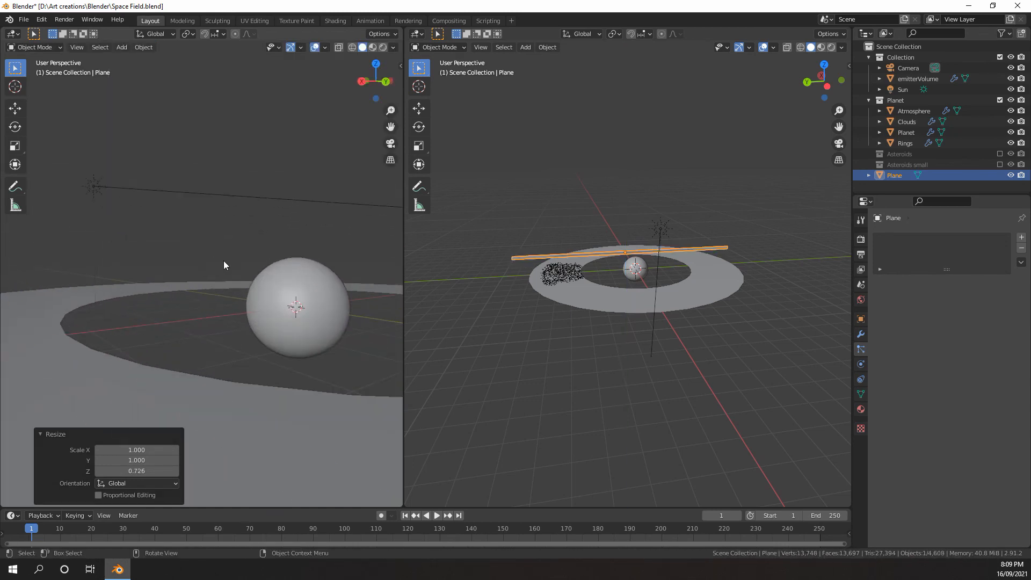
pyautogui.press('z')
pyautogui.click(257, 228)
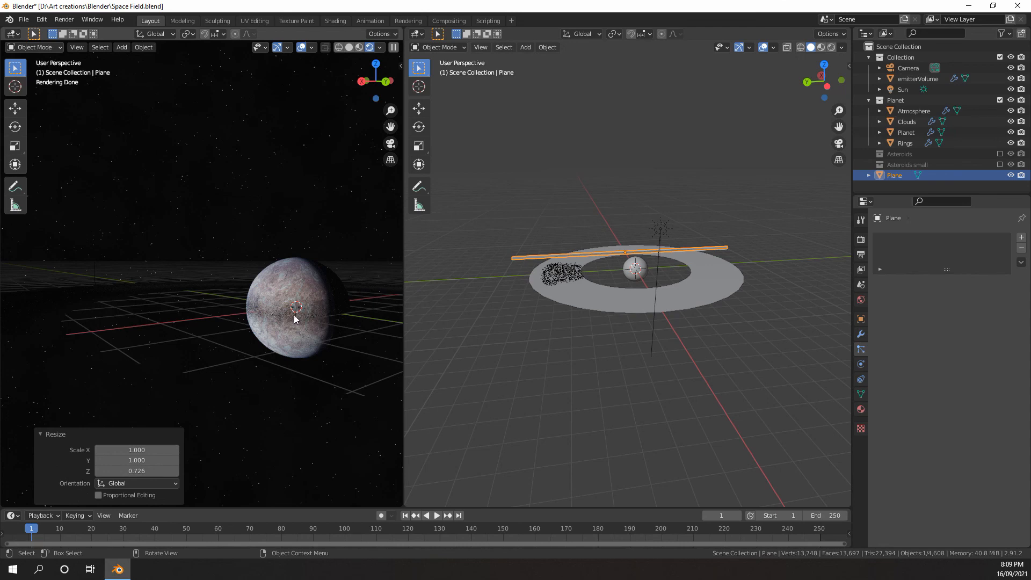
pyautogui.moveTo(279, 314); pyautogui.dragTo(238, 291, button='middle')
pyautogui.press('z')
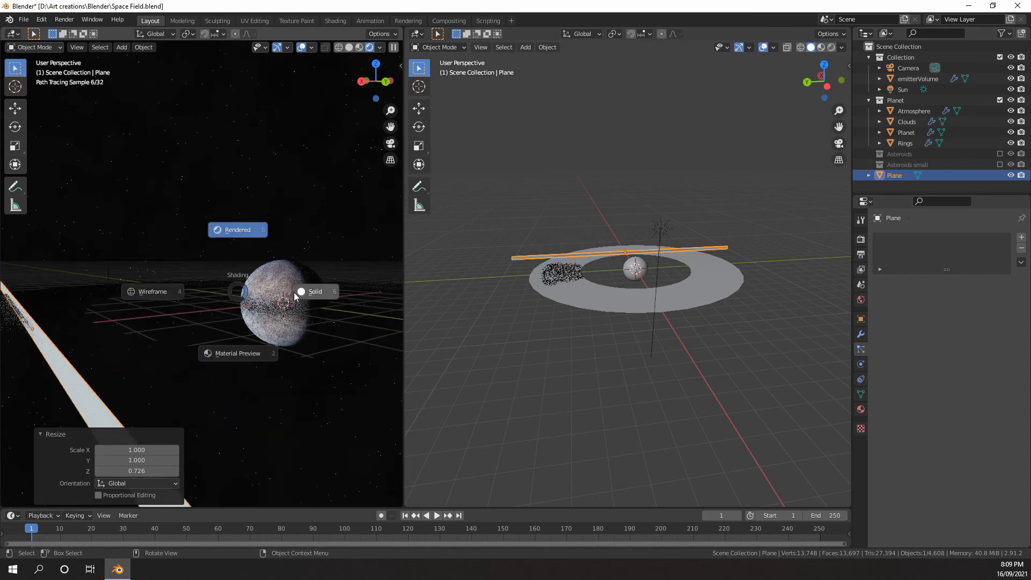
pyautogui.click(304, 292)
pyautogui.moveTo(301, 291); pyautogui.dragTo(253, 294, button='middle')
pyautogui.press('KP_0')
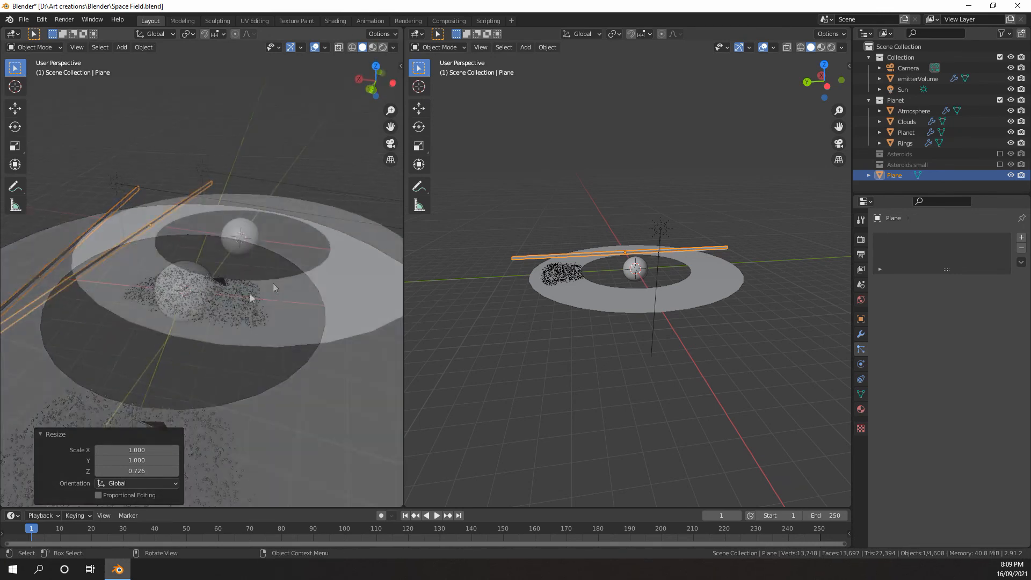
# Duplicate emitterVolume in place and scale the copy down so it sits between the planet and the rings
pyautogui.click(576, 274)
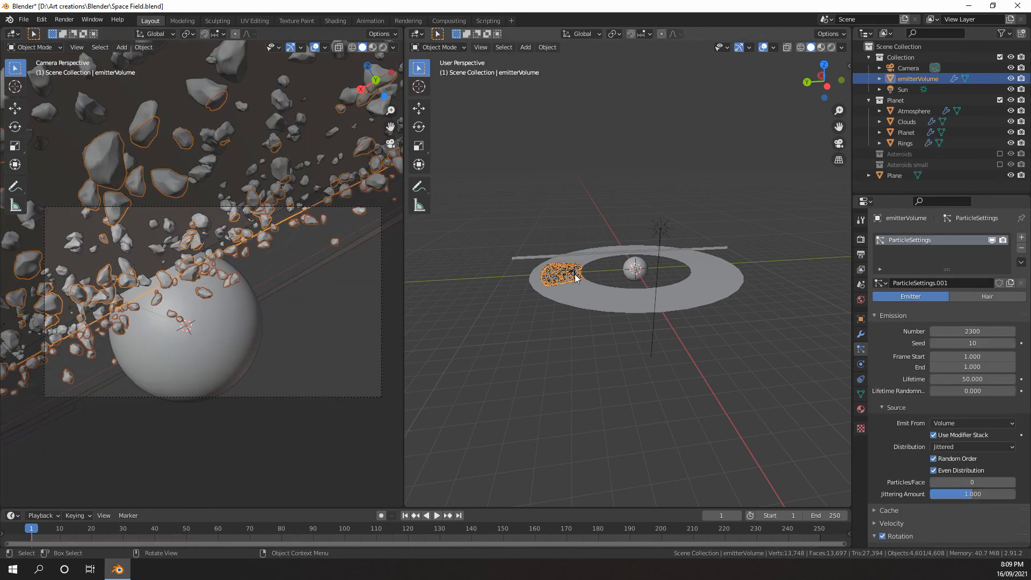
pyautogui.moveTo(575, 275); pyautogui.dragTo(592, 318, button='middle')
pyautogui.scroll(3, 665, 273)
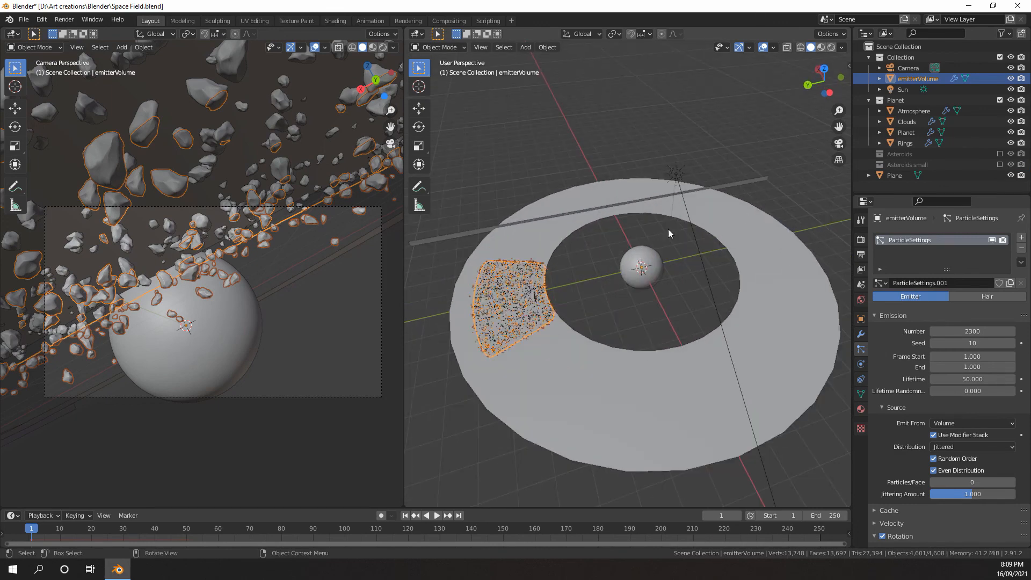
pyautogui.hotkey('shift', 'd')
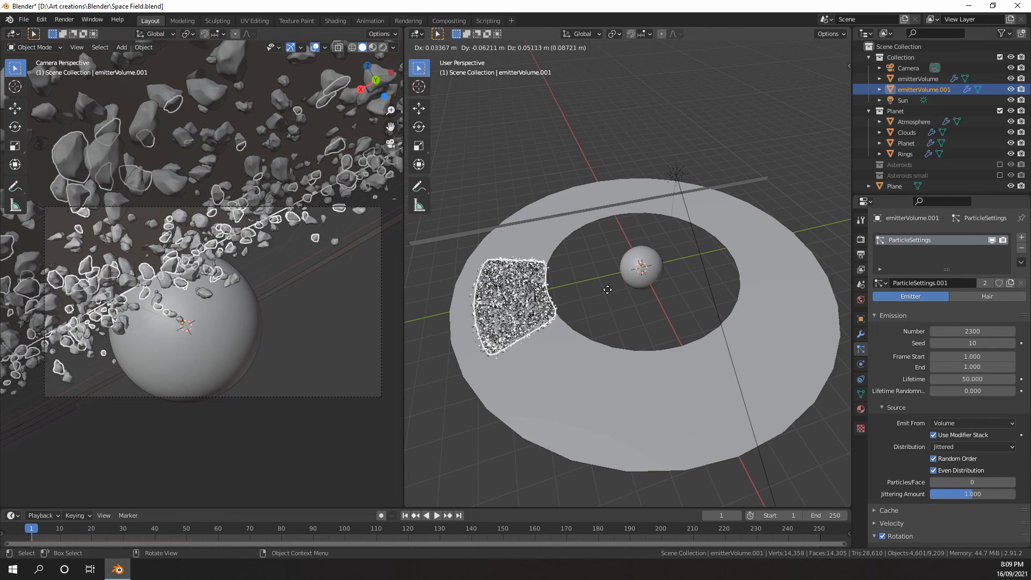
pyautogui.rightClick(610, 278)
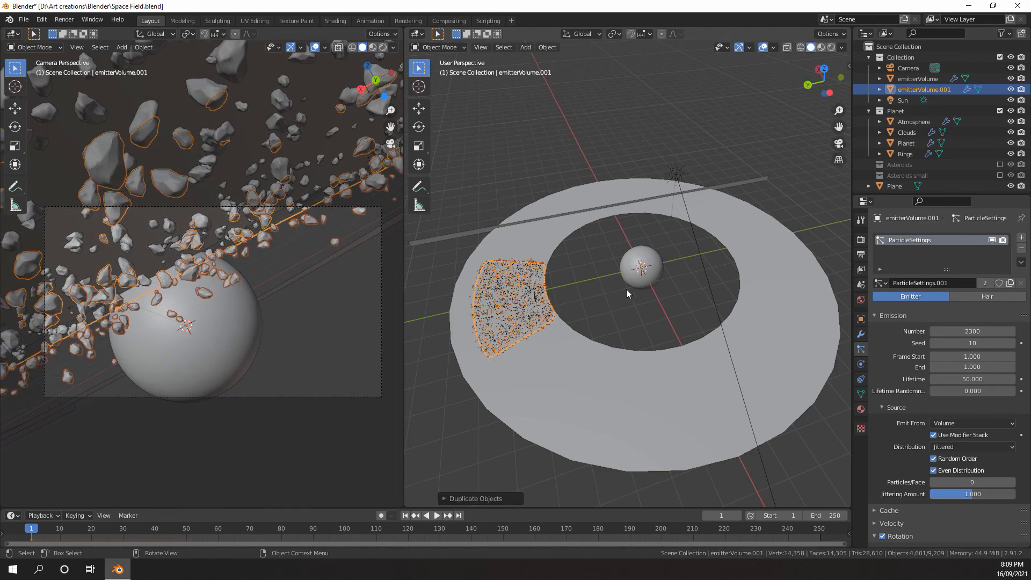
pyautogui.press('s')
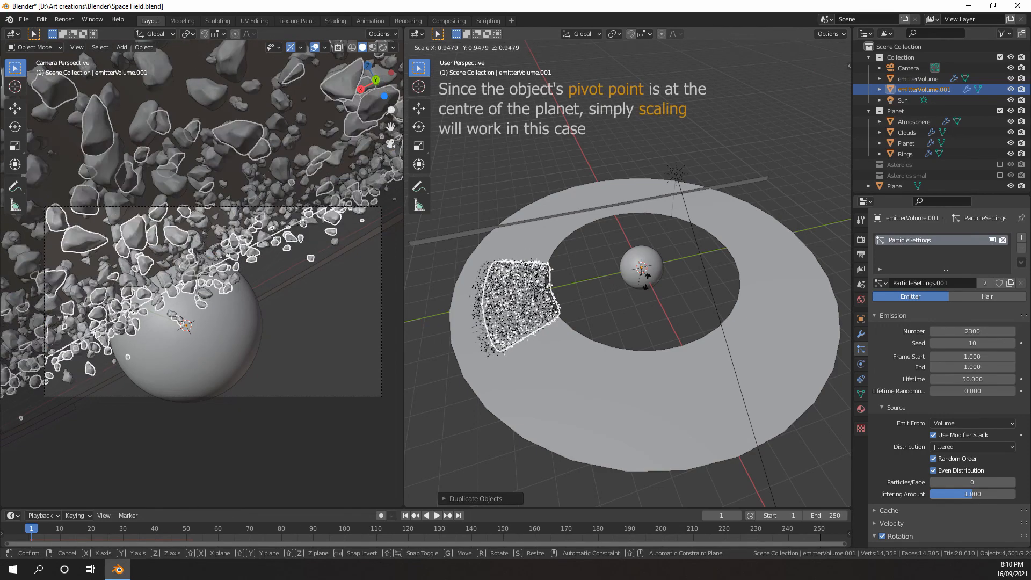
pyautogui.click(655, 271)
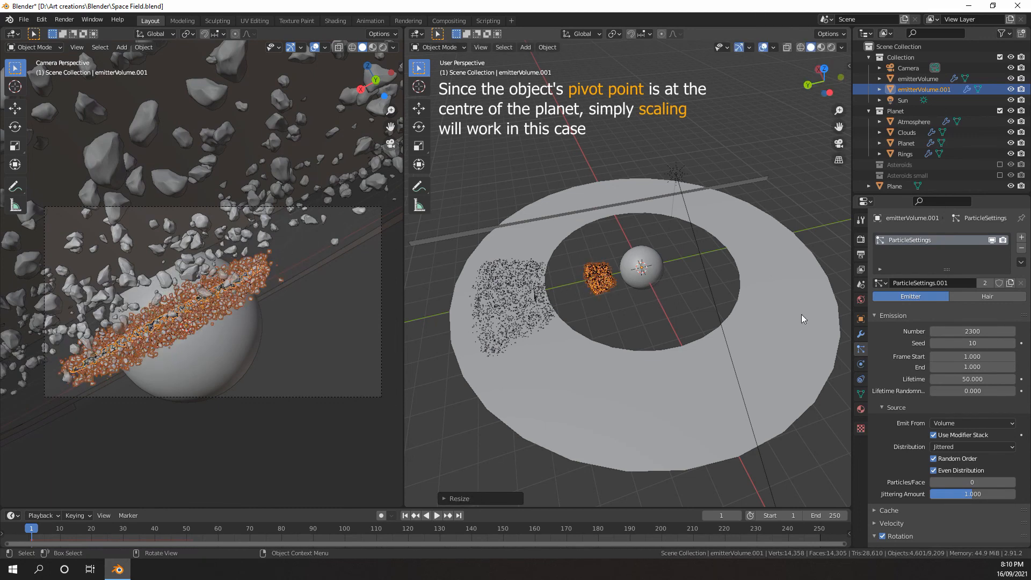
# Try a particle render scale of 0.001 on emitterVolume.001
pyautogui.scroll(-6, 941, 368)
pyautogui.scroll(-6, 945, 357)
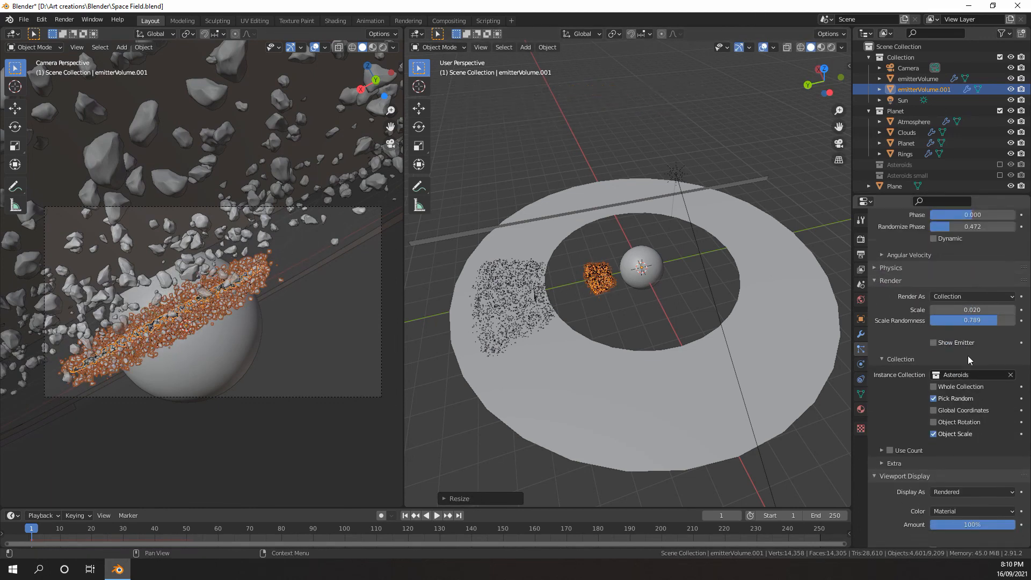
pyautogui.doubleClick(975, 332)
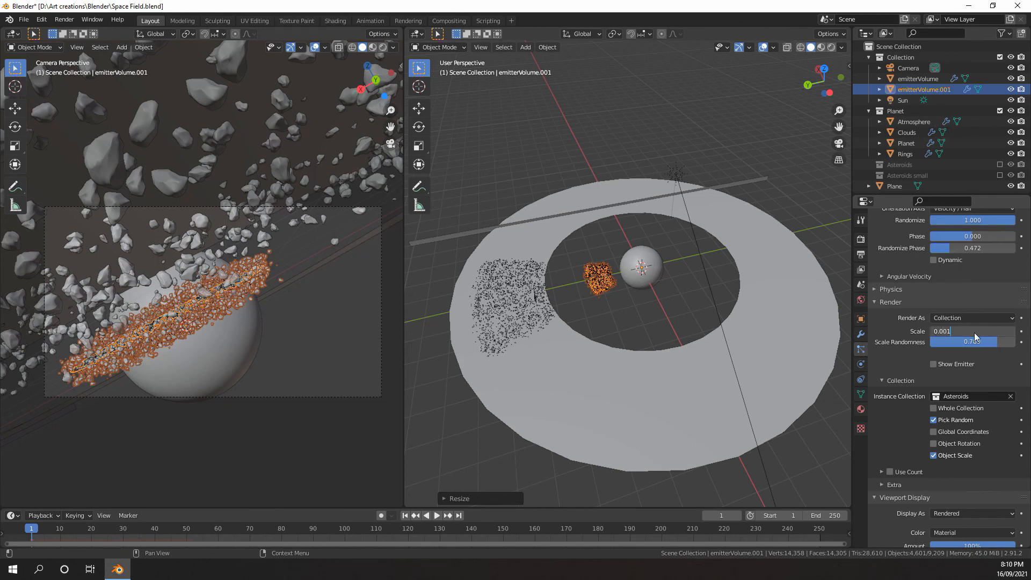
pyautogui.press('Return')
pyautogui.hotkey('ctrl', 'z')
# Make emitterVolume.001's particle settings single-user and set their render scale to 0.005
pyautogui.scroll(16, 901, 334)
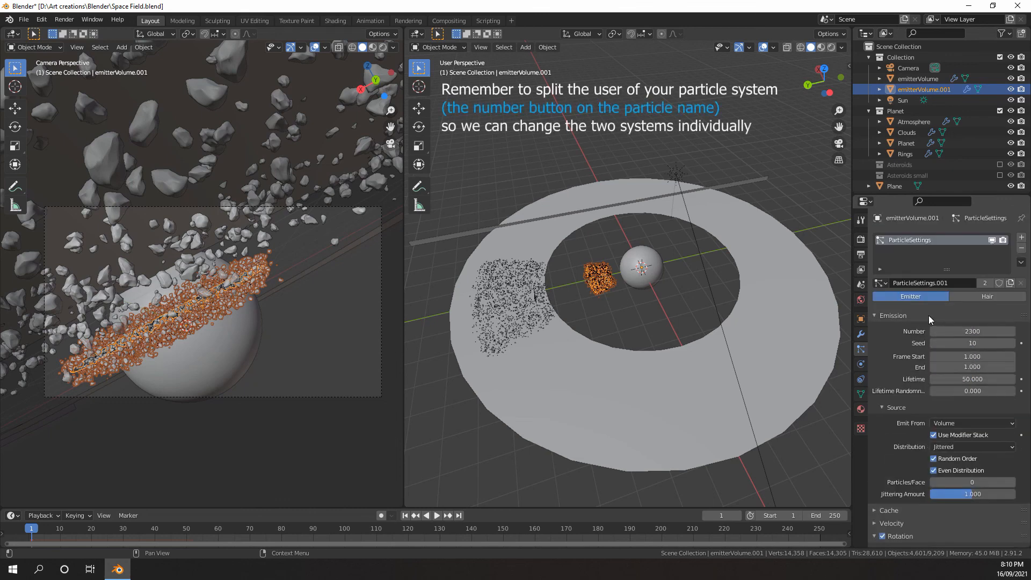
pyautogui.click(984, 282)
pyautogui.scroll(-5, 949, 349)
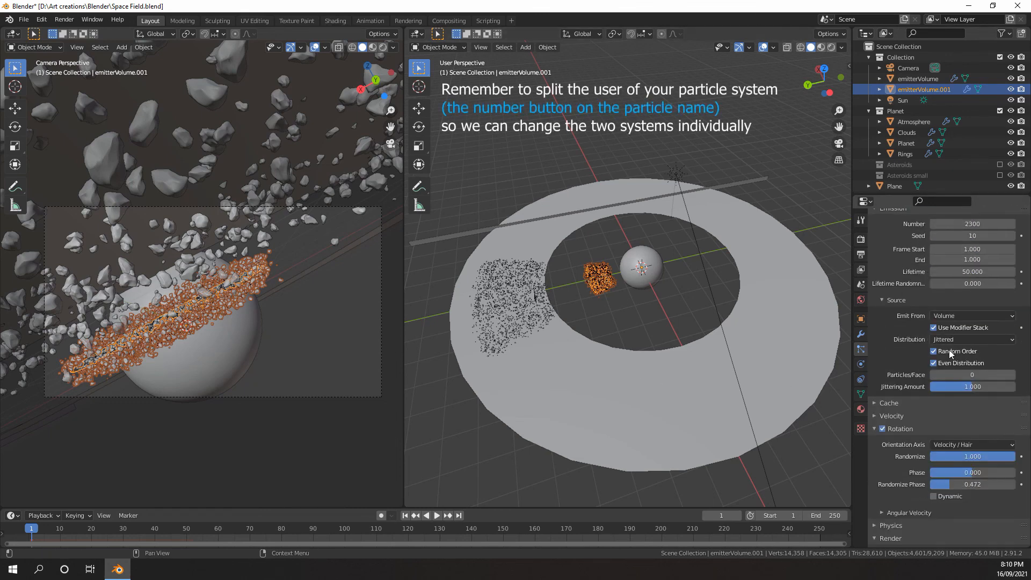
pyautogui.scroll(-20, 952, 349)
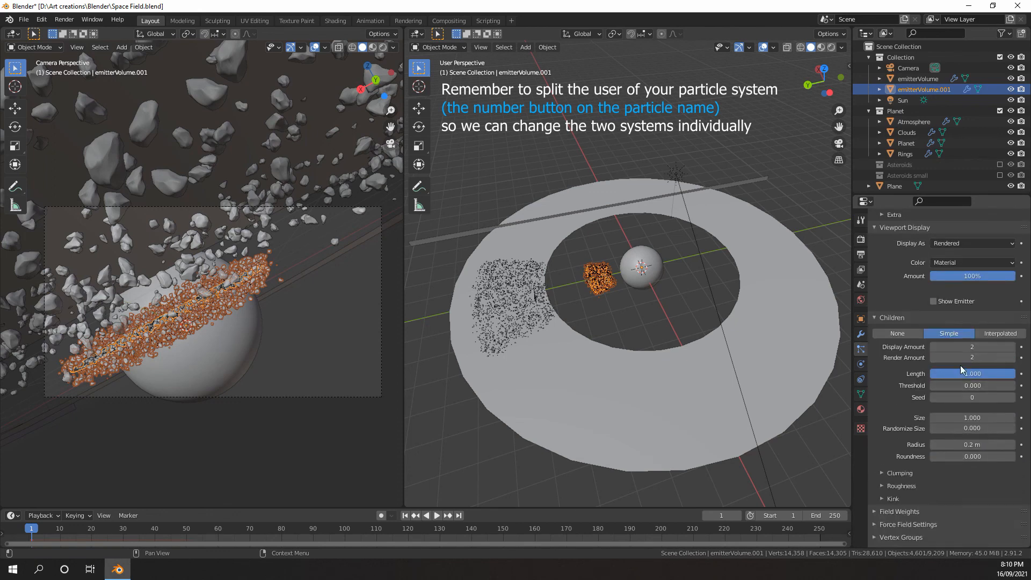
pyautogui.scroll(10, 972, 421)
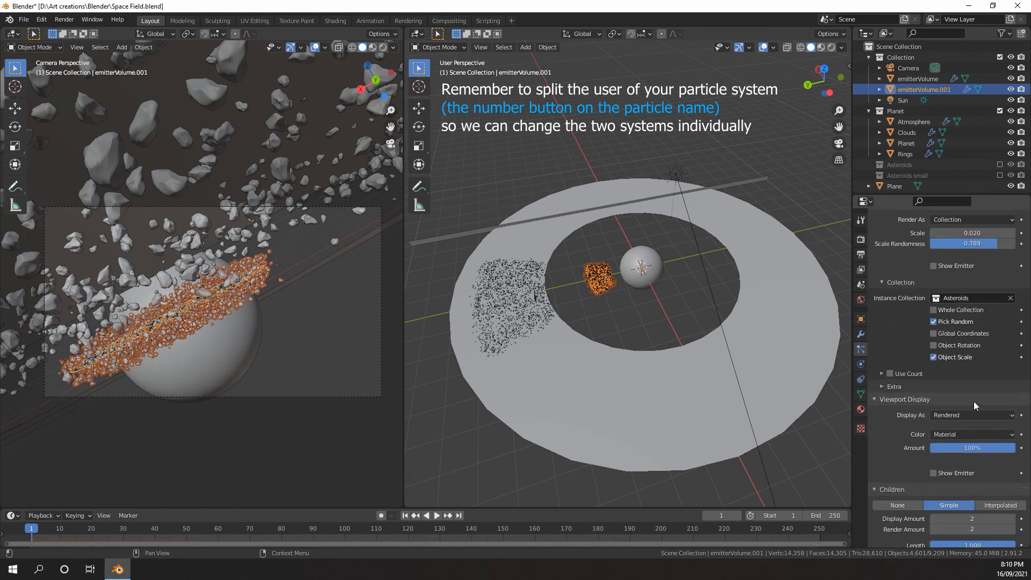
pyautogui.scroll(3, 971, 371)
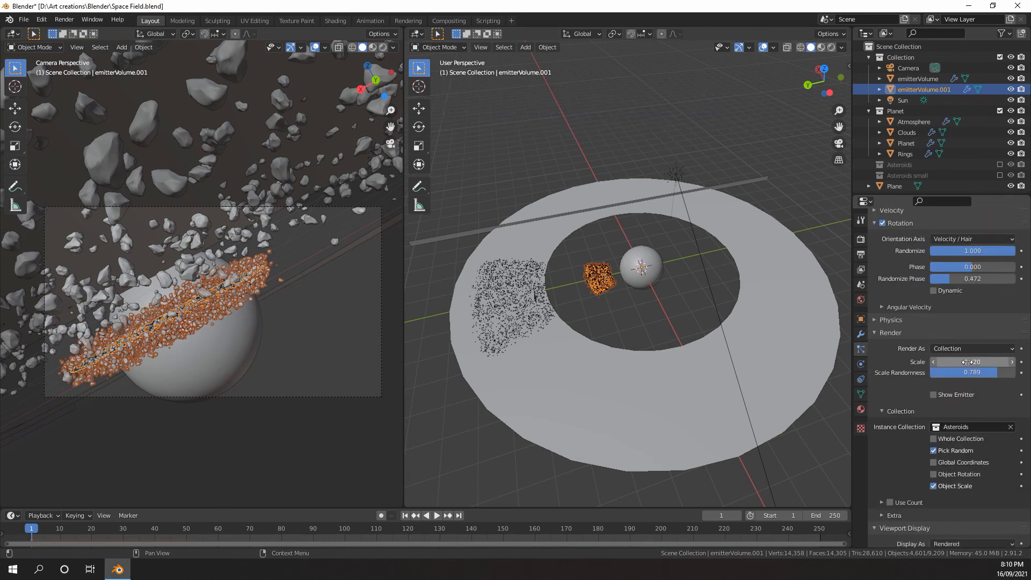
pyautogui.click(967, 362)
pyautogui.write('.')
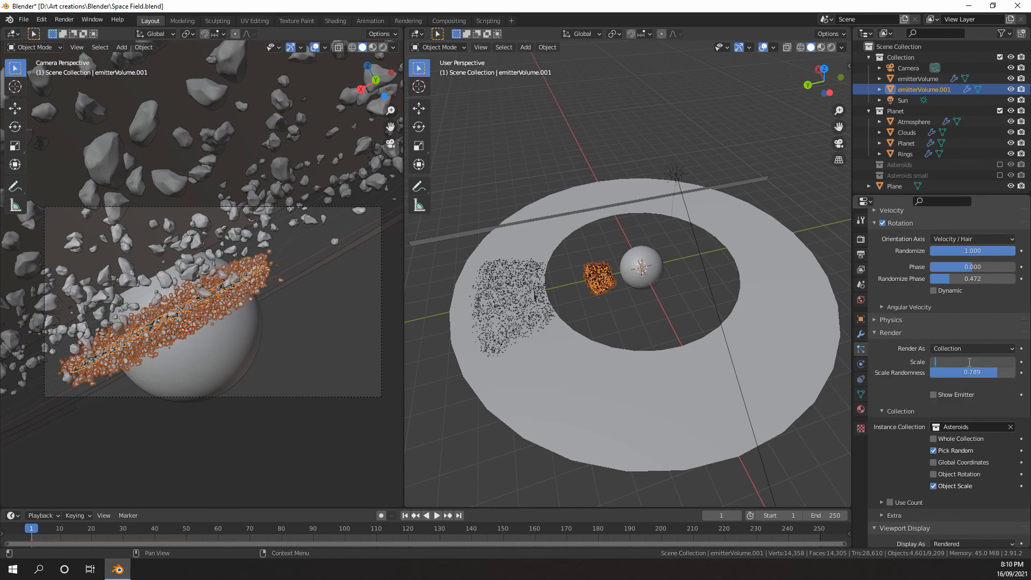
pyautogui.write('0')
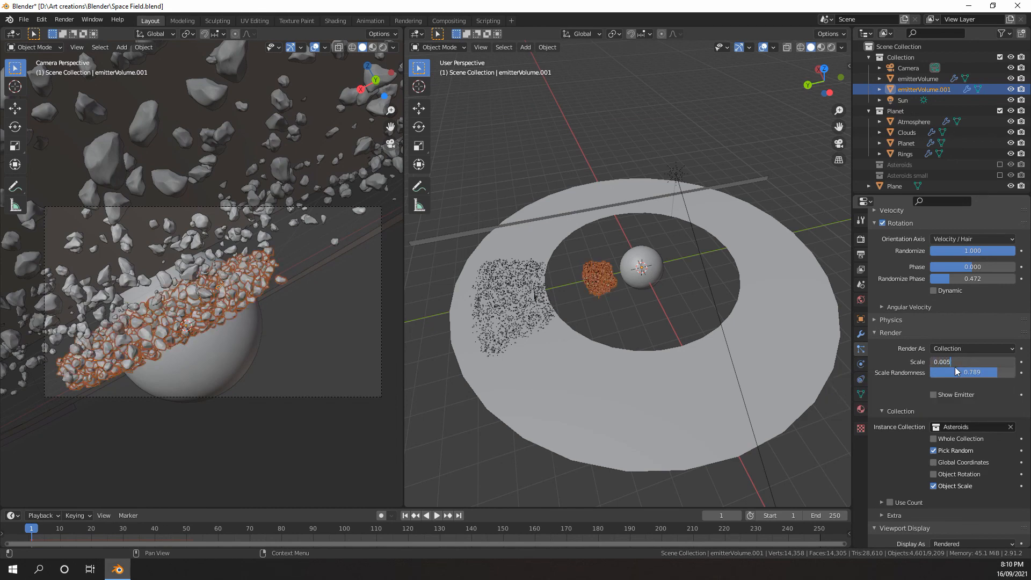
pyautogui.write('5')
pyautogui.press('Return')
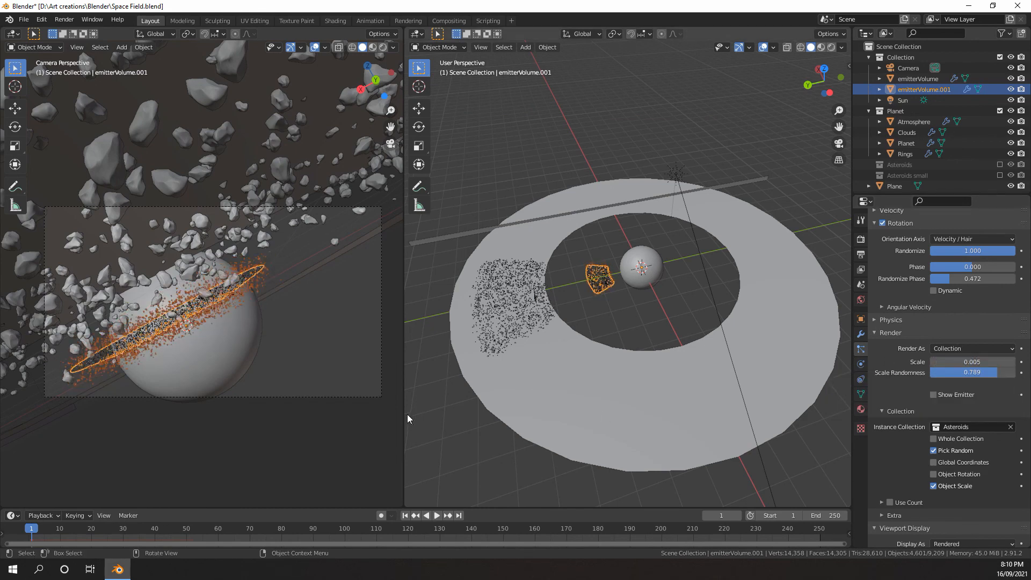
# Reduce emitterVolume.001's particle render scale to 0.004 and its emission number to 700
pyautogui.scroll(3, 407, 414)
pyautogui.scroll(5, 317, 356)
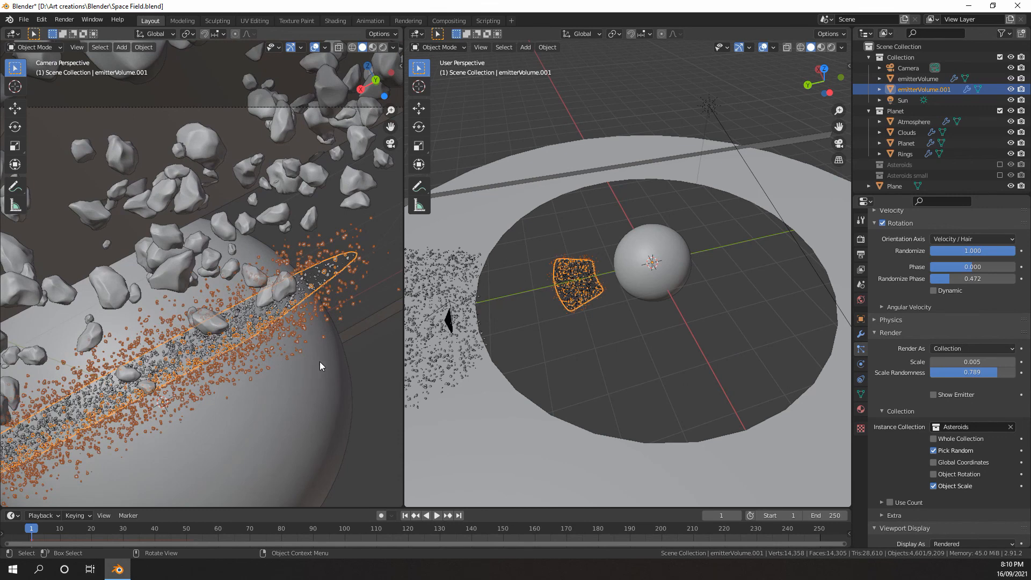
pyautogui.click(967, 362)
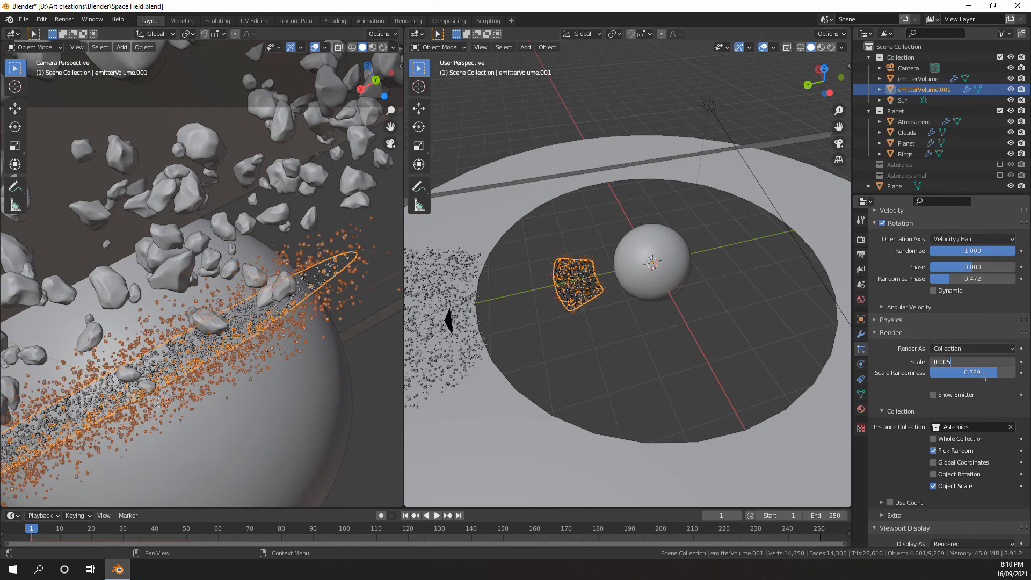
pyautogui.press('Return')
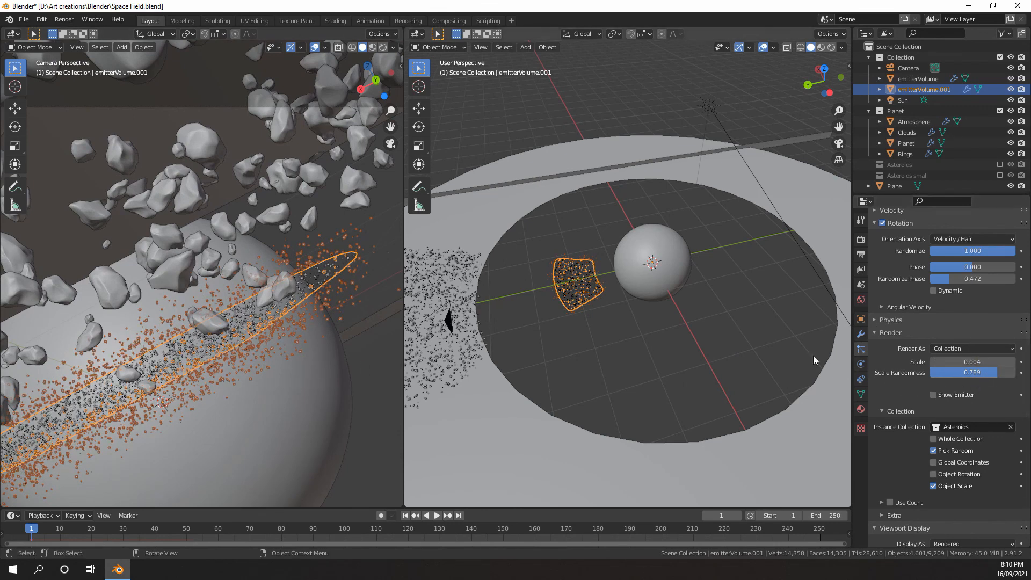
pyautogui.scroll(6, 1000, 295)
pyautogui.scroll(6, 993, 293)
pyautogui.click(971, 330)
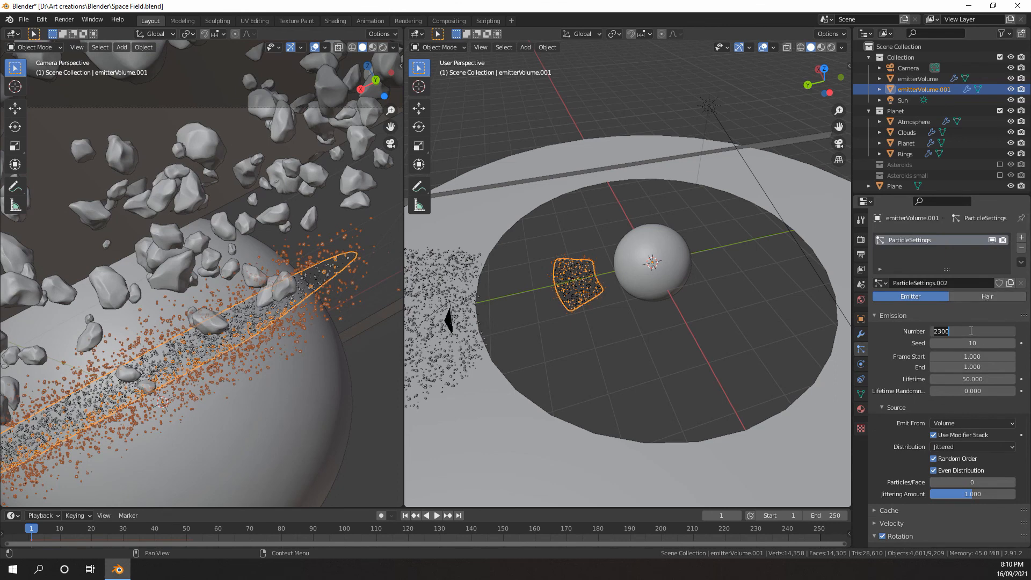
pyautogui.write('1.00')
pyautogui.press('Return')
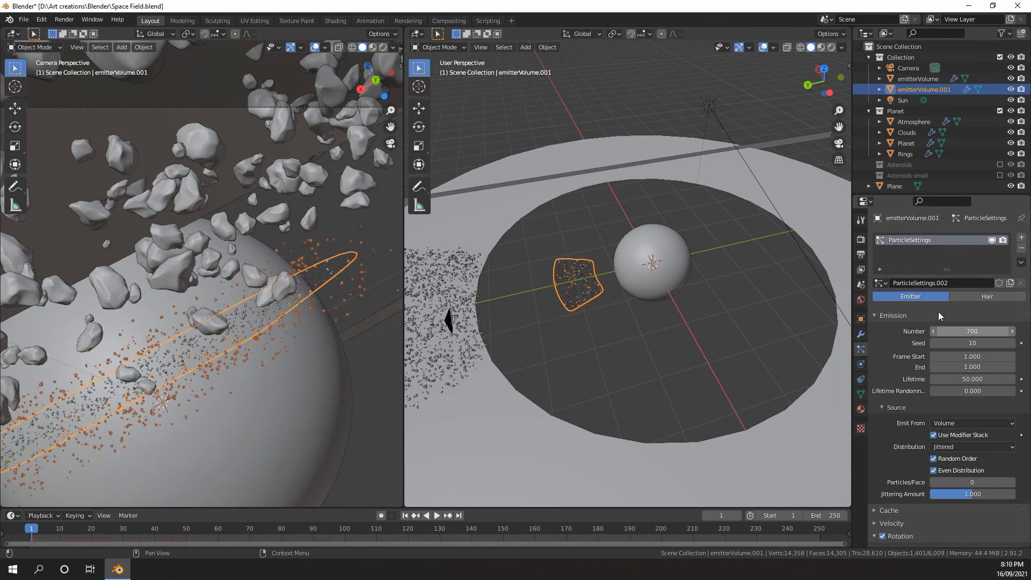
# Flatten emitterVolume.001 by scaling it down along the Z axis to tighten its particle distribution
pyautogui.moveTo(585, 344); pyautogui.dragTo(642, 173, button='middle')
pyautogui.press('s')
pyautogui.press('z')
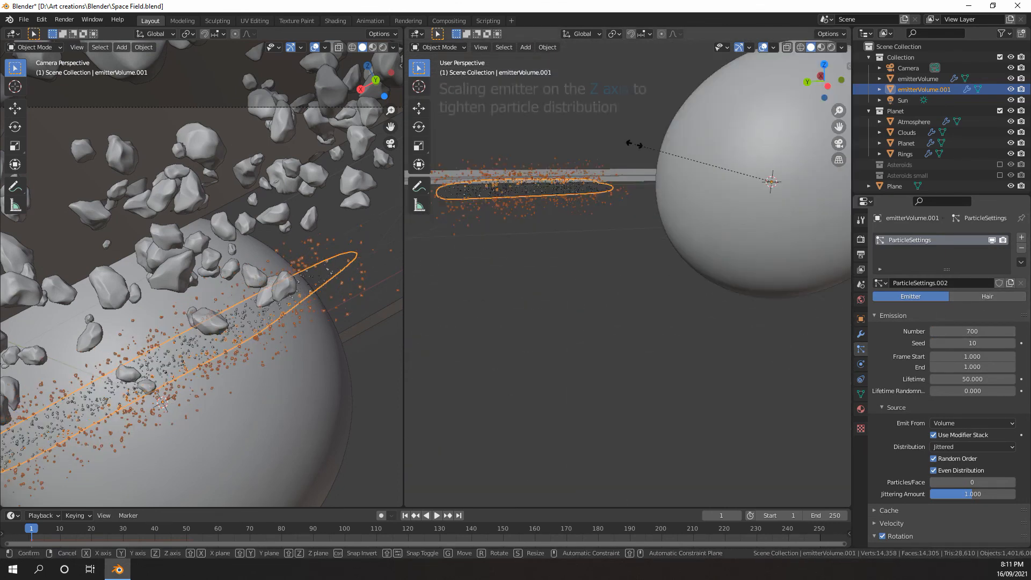
pyautogui.click(690, 174)
# Lower the radius of emitterVolume.001's child particles to 0.08 m
pyautogui.scroll(-15, 921, 328)
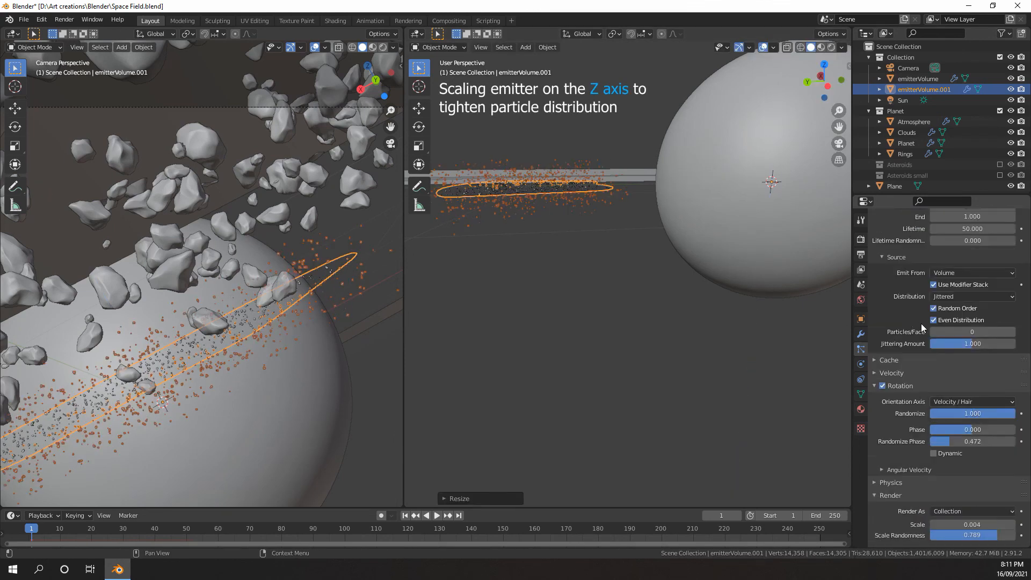
pyautogui.scroll(-6, 919, 342)
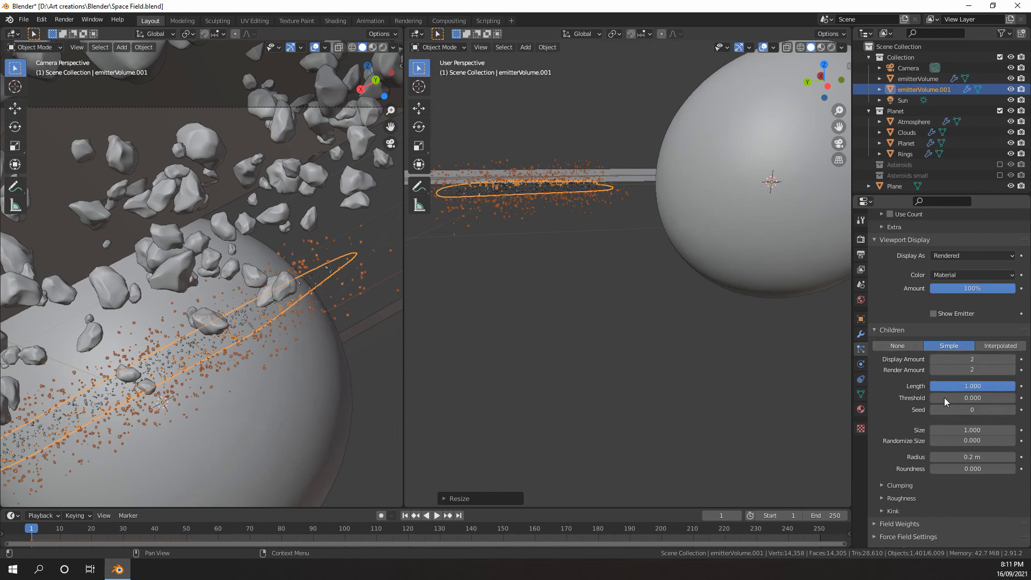
pyautogui.click(961, 457)
pyautogui.press('BackSpace')
pyautogui.press('BackSpace')
pyautogui.press('BackSpace')
pyautogui.press('BackSpace')
pyautogui.press('BackSpace')
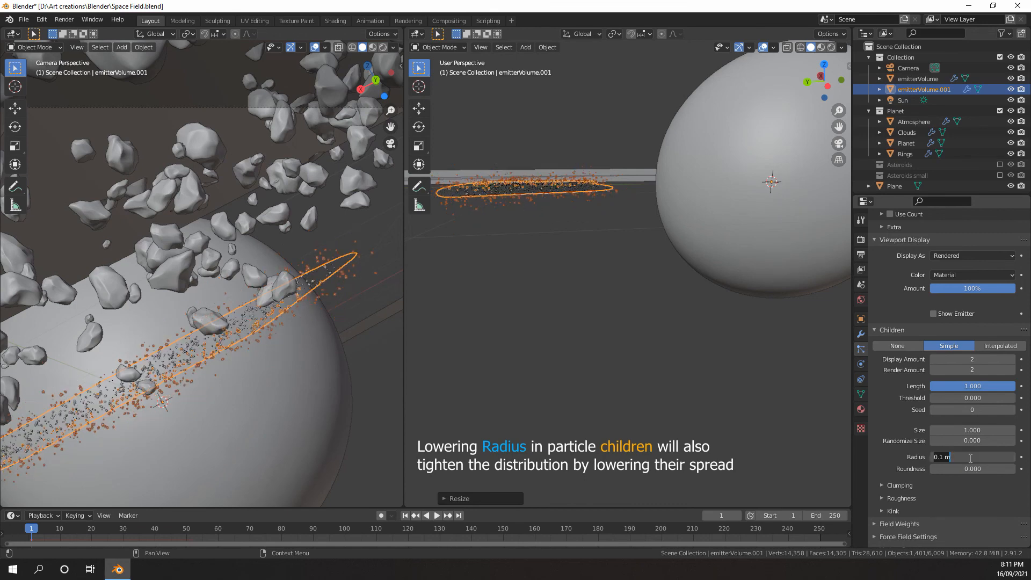
pyautogui.write('.08')
pyautogui.press('Return')
# Rotate emitterVolume.001 about 18 degrees around the global Z axis so its band shifts across the planet
pyautogui.scroll(-6, 618, 349)
pyautogui.scroll(-5, 293, 258)
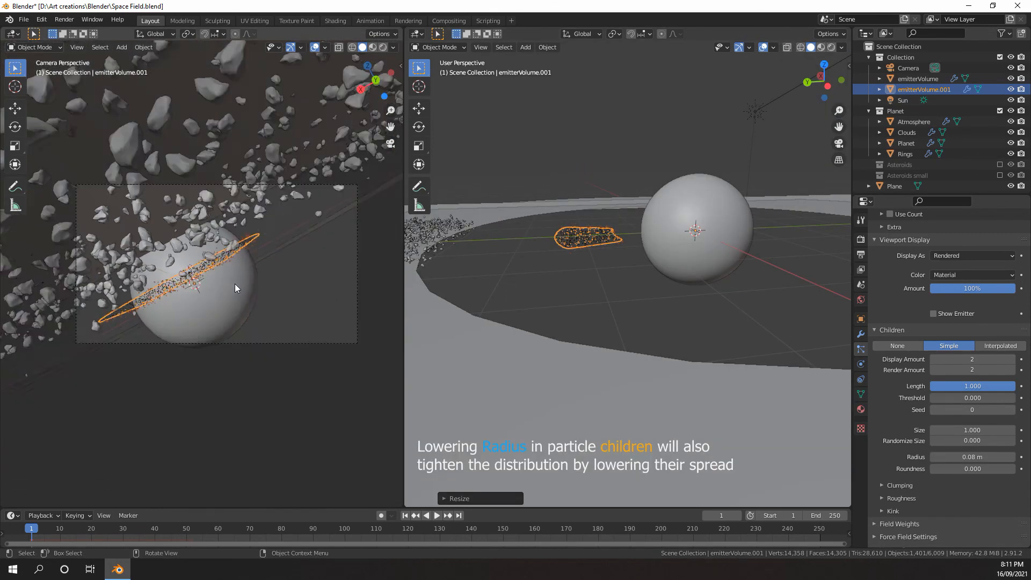
pyautogui.scroll(3, 234, 283)
pyautogui.moveTo(569, 258); pyautogui.dragTo(653, 316, button='middle')
pyautogui.press('r')
pyautogui.press('z')
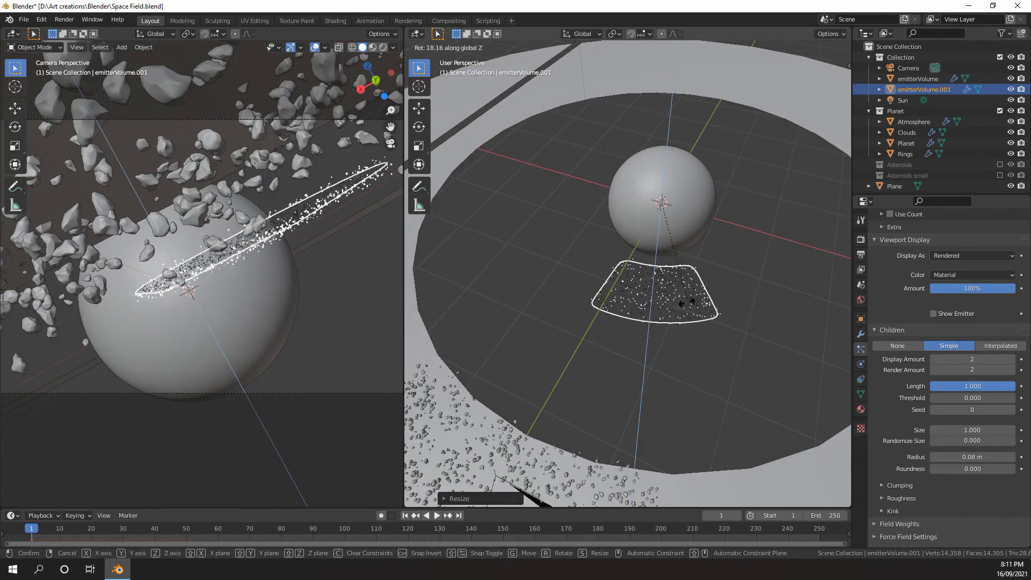
pyautogui.click(518, 320)
# Examine the rotated small asteroid band against the planet in both views, and deselect the emitter
pyautogui.scroll(-3, 624, 323)
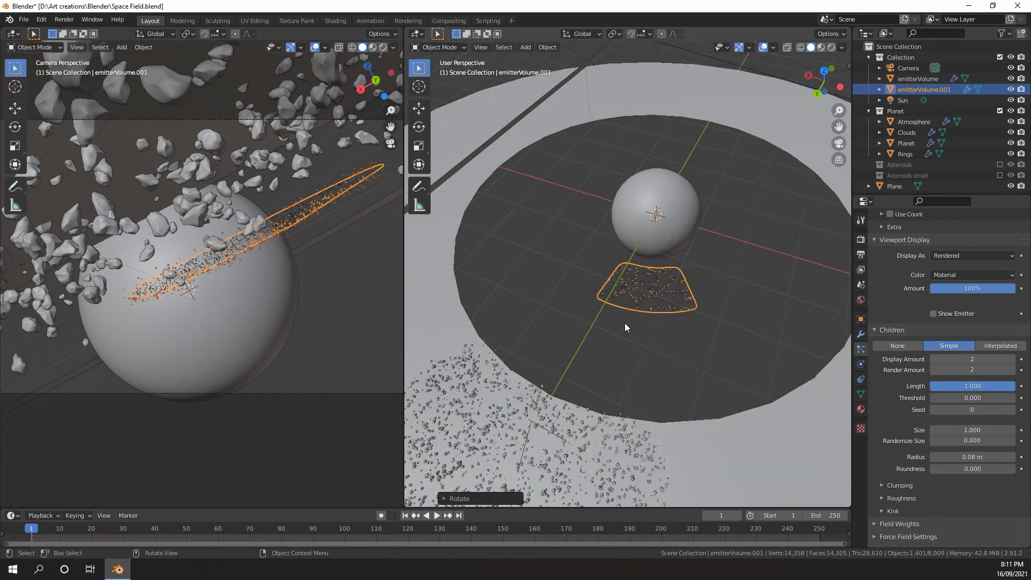
pyautogui.scroll(5, 331, 289)
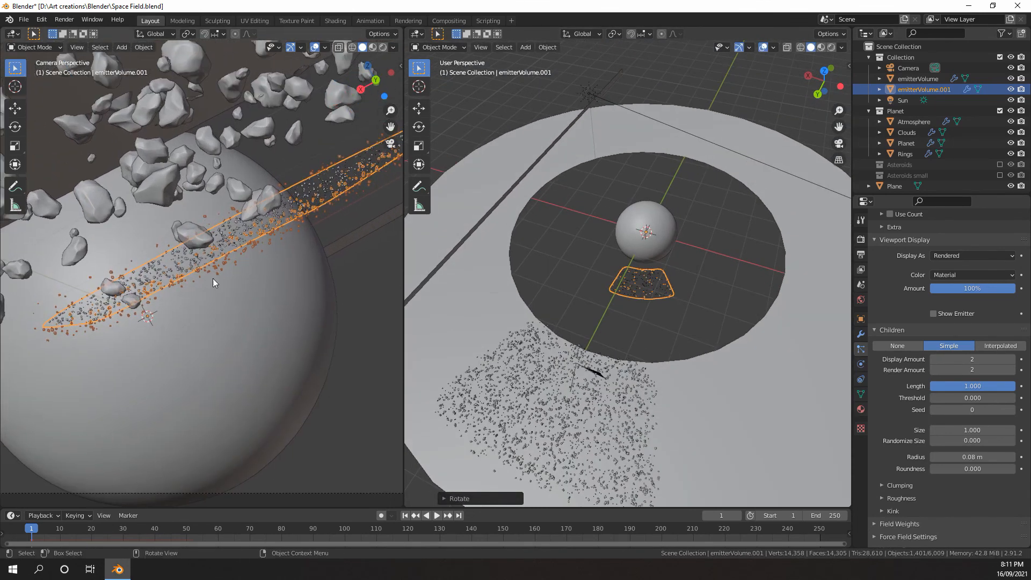
pyautogui.scroll(1, 190, 292)
pyautogui.scroll(3, 653, 302)
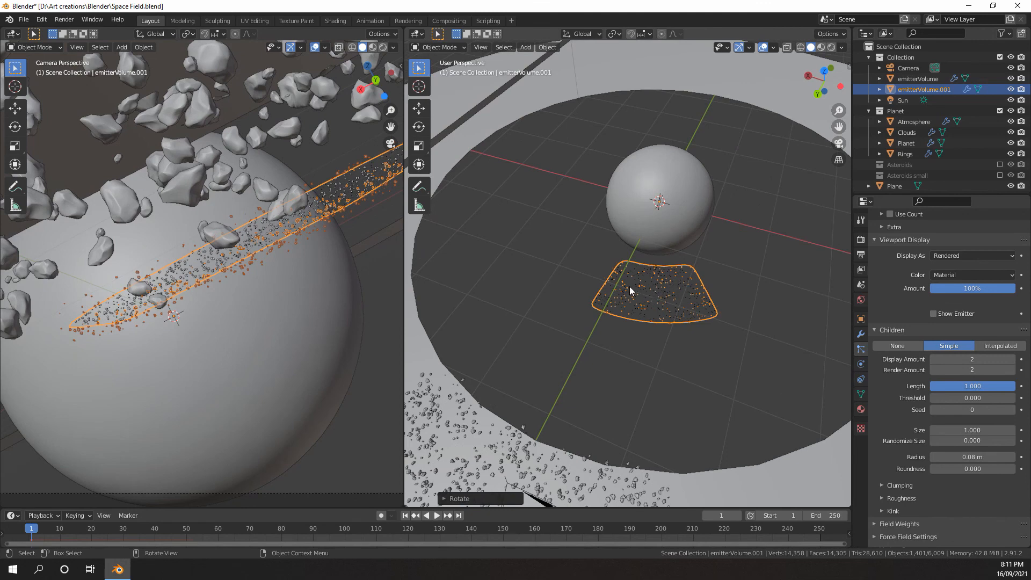
pyautogui.scroll(-3, 226, 279)
pyautogui.scroll(2, 195, 284)
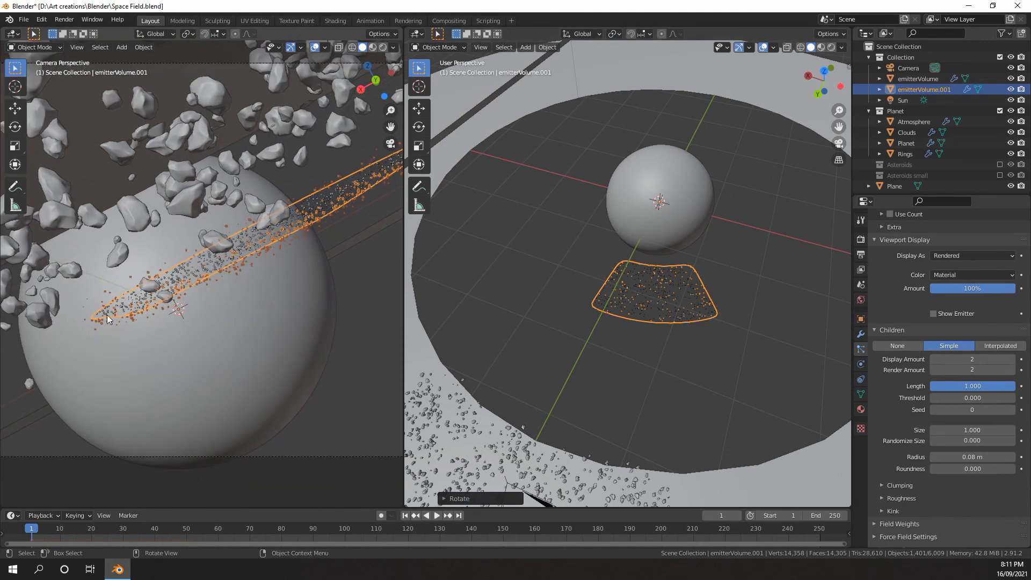
pyautogui.click(8, 356)
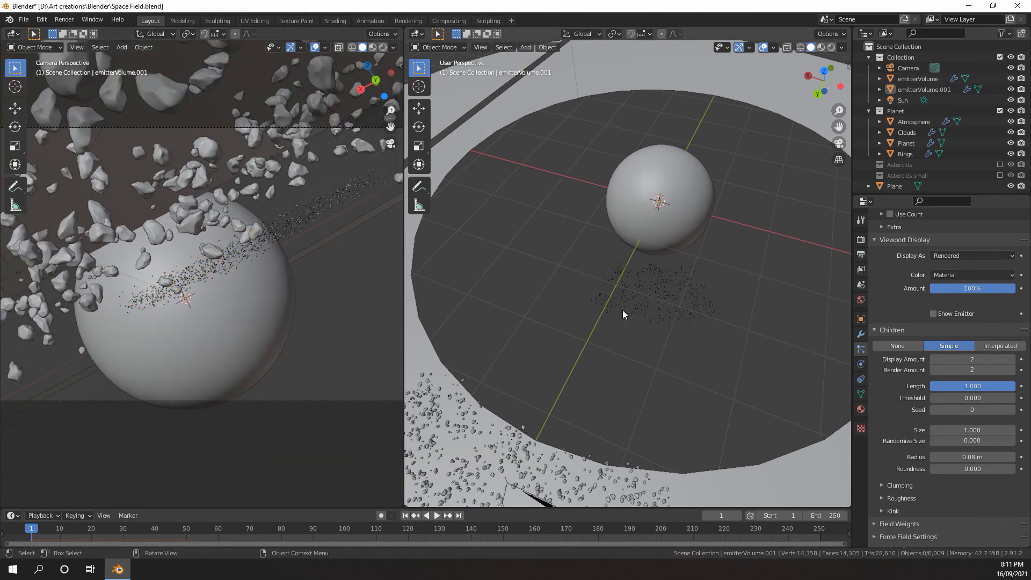
pyautogui.scroll(5, 881, 311)
pyautogui.scroll(-5, 908, 376)
# Lower emitterVolume.001's child particle radius to 0.06 m and reduce its number of emitted particles
pyautogui.click(948, 457)
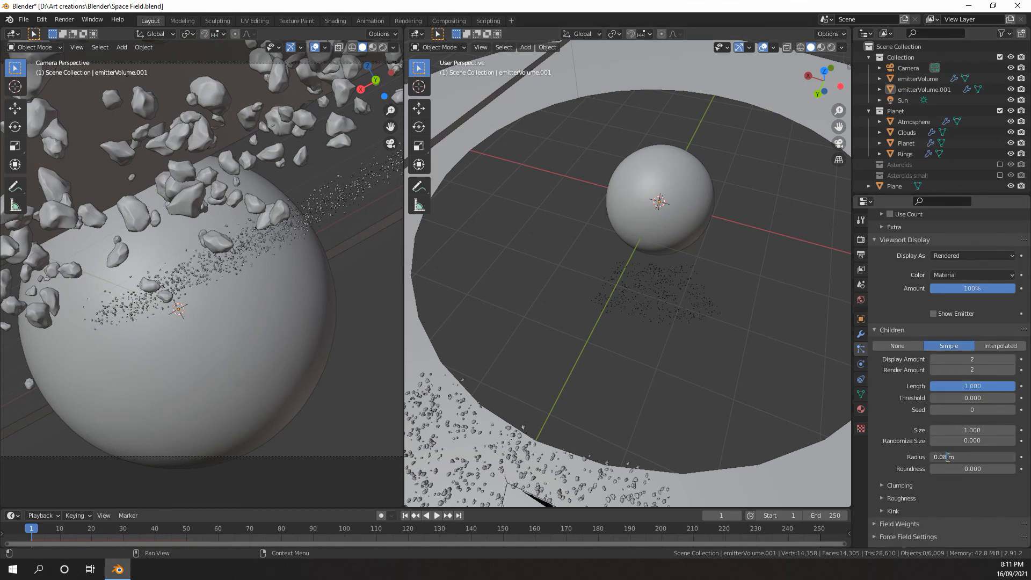
pyautogui.press('Return')
pyautogui.doubleClick(949, 460)
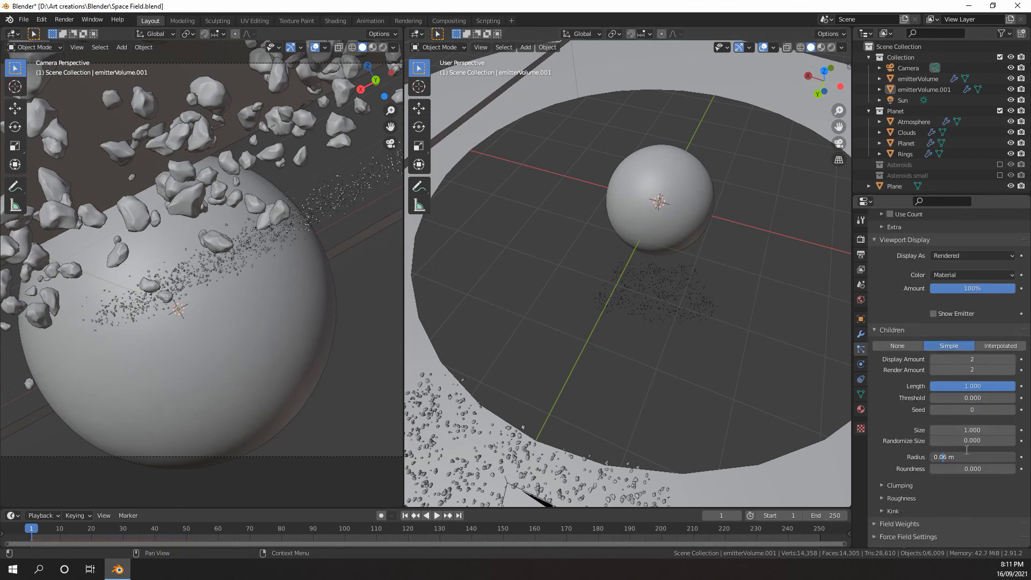
pyautogui.press('Return')
pyautogui.scroll(12, 987, 397)
pyautogui.doubleClick(976, 310)
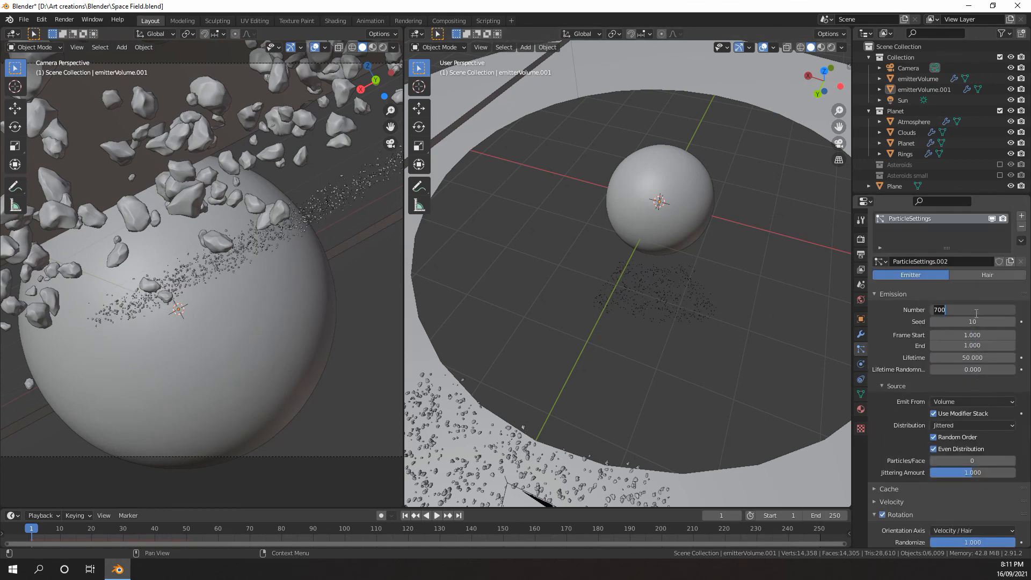
pyautogui.press('Return')
# Duplicate emitterVolume, the large asteroid emitter on the rings, in place
pyautogui.scroll(-7, 969, 310)
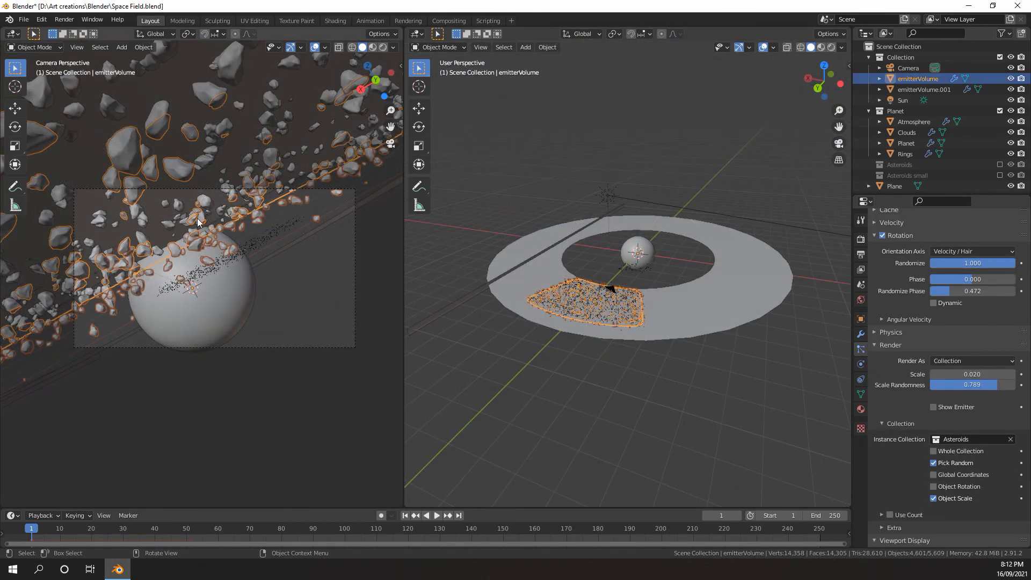
pyautogui.scroll(3, 194, 223)
pyautogui.scroll(-2, 186, 194)
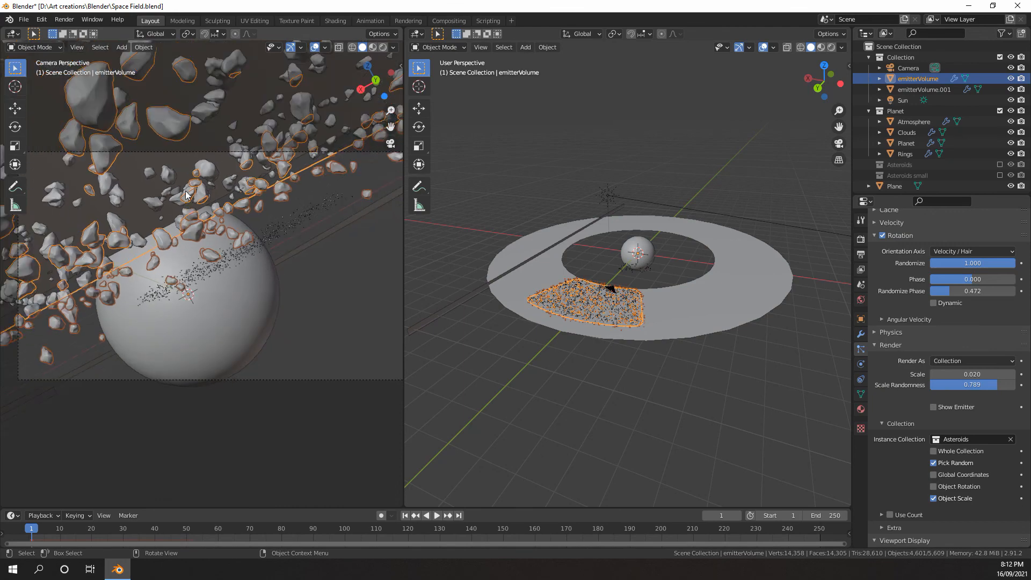
pyautogui.scroll(4, 516, 266)
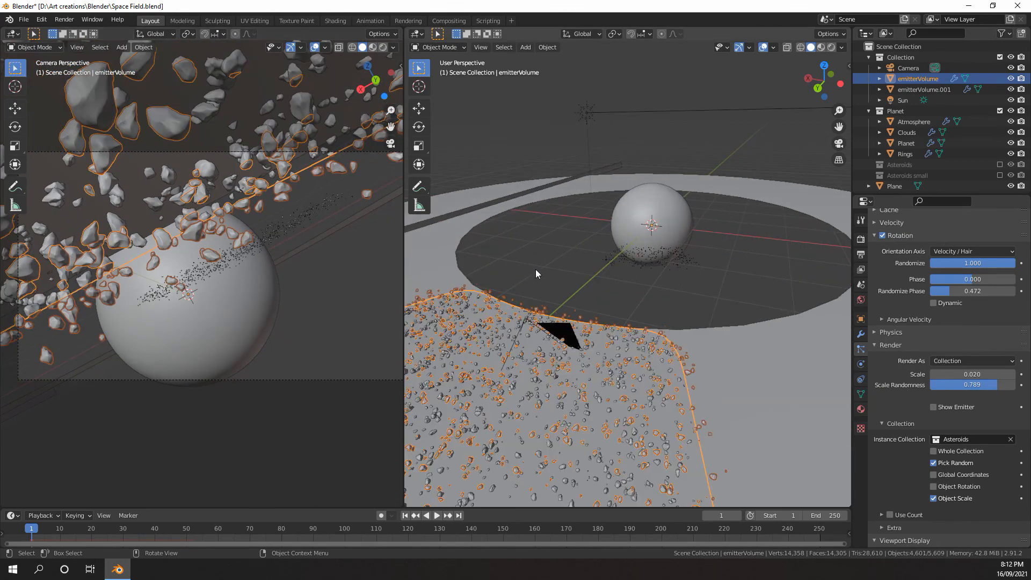
pyautogui.scroll(-2, 536, 269)
pyautogui.hotkey('shift', 'd')
pyautogui.click(542, 254)
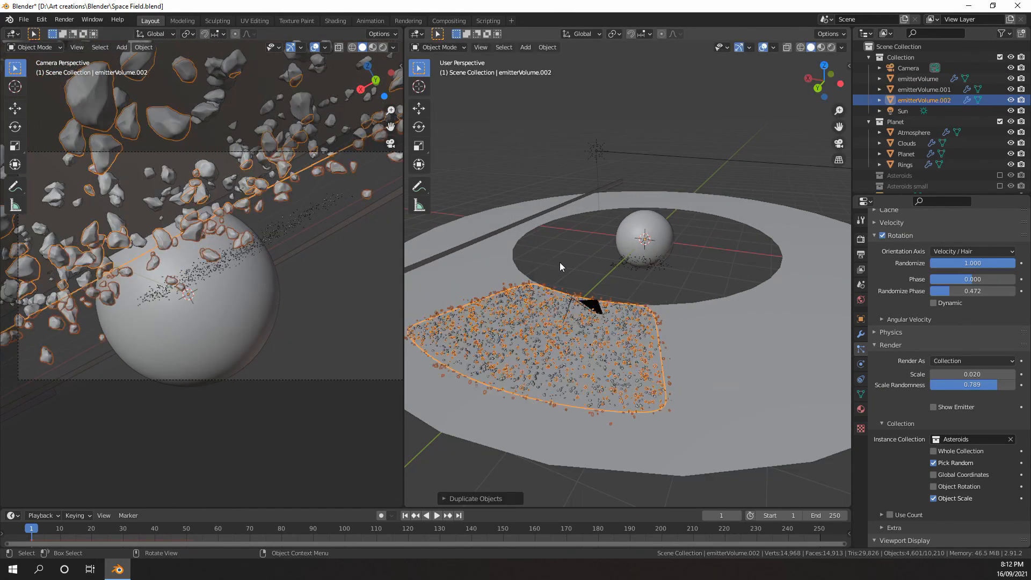
# Select emitterVolume.001 and examine the size and spacing of its small asteroids up close beside the planet
pyautogui.click(625, 272)
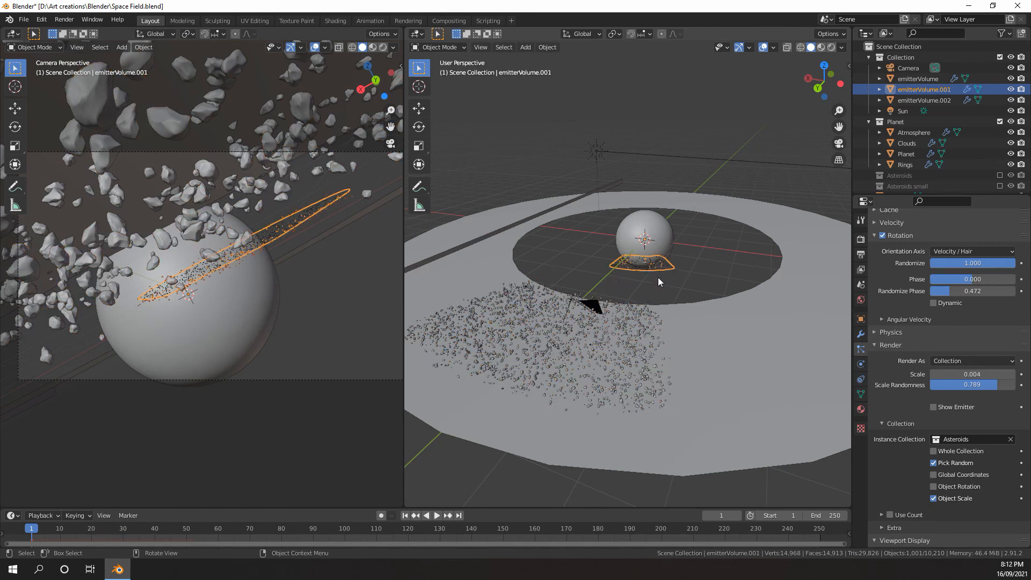
pyautogui.scroll(3, 652, 274)
pyautogui.scroll(-2, 634, 275)
pyautogui.scroll(5, 639, 269)
pyautogui.moveTo(649, 263); pyautogui.dragTo(647, 290, button='middle')
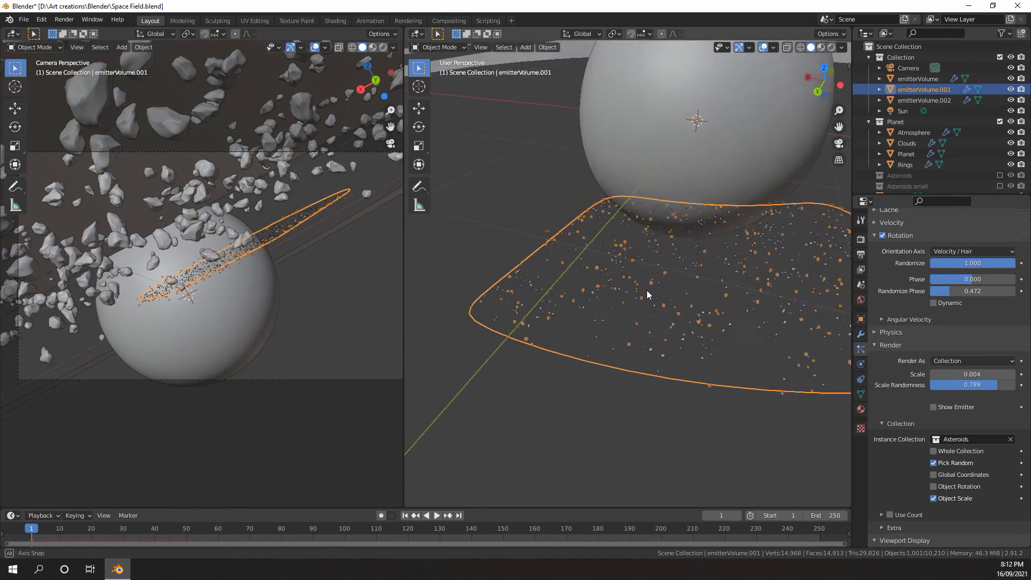
pyautogui.scroll(-2, 666, 289)
pyautogui.scroll(2, 698, 282)
pyautogui.moveTo(715, 281)
pyautogui.keyDown('shift'); pyautogui.mouseDown(button='middle')
pyautogui.moveTo(669, 291)
pyautogui.moveTo(713, 283)
pyautogui.moveTo(644, 317)
pyautogui.moveTo(711, 292)
pyautogui.mouseUp(button='middle'); pyautogui.keyUp('shift')
pyautogui.scroll(2, 669, 292)
pyautogui.scroll(2, 711, 292)
pyautogui.scroll(6, 666, 299)
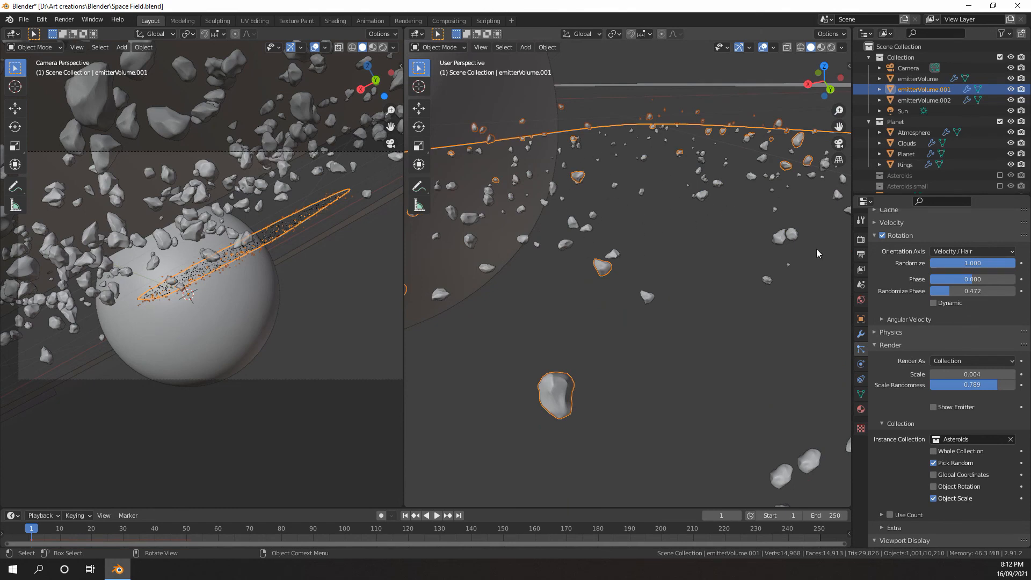
# Set emitterVolume.001's particle instance collection to Asteroids small and inspect its low-poly asteroids up close beside the planet
pyautogui.scroll(-8, 693, 228)
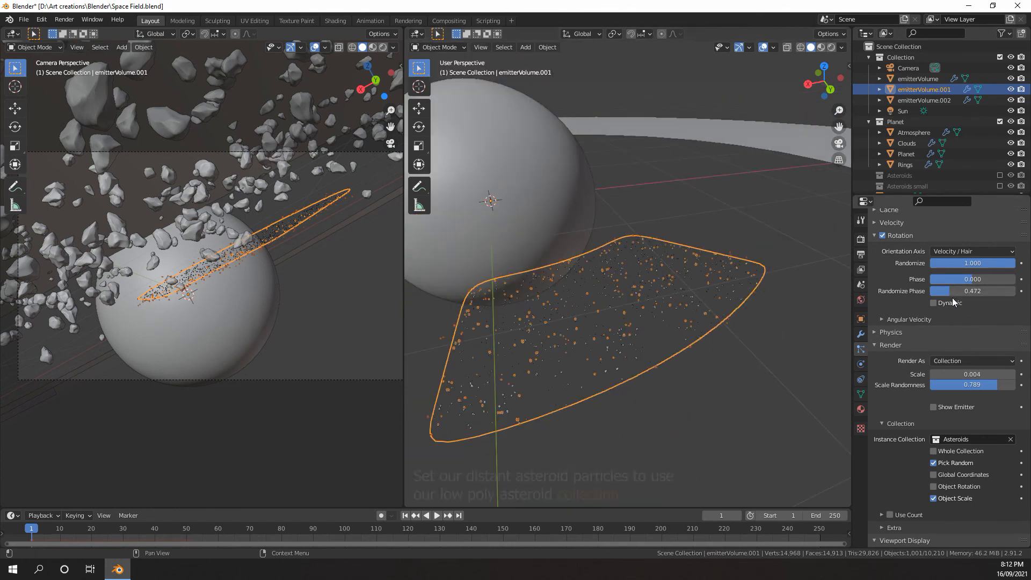
pyautogui.scroll(-6, 961, 306)
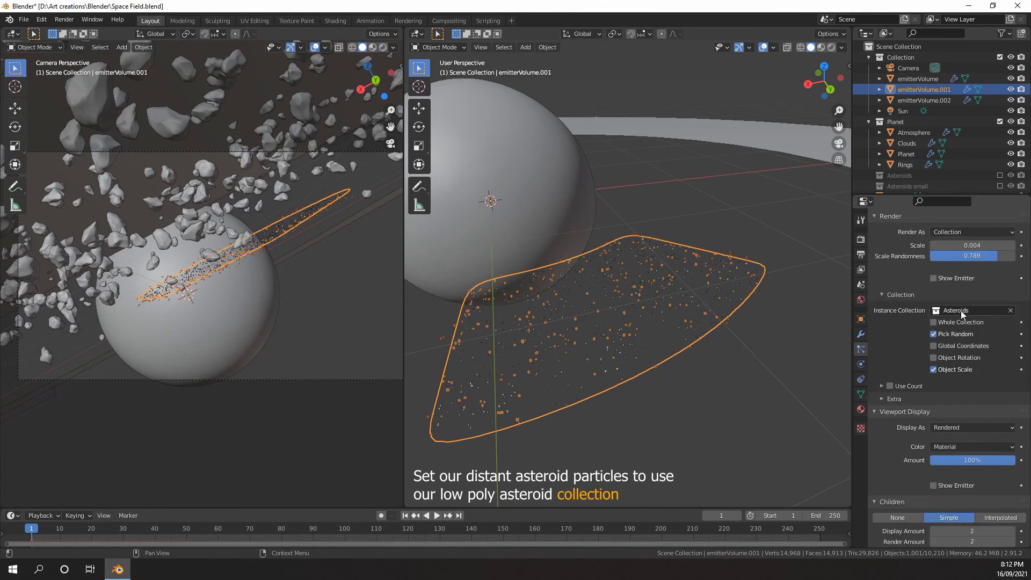
pyautogui.click(960, 311)
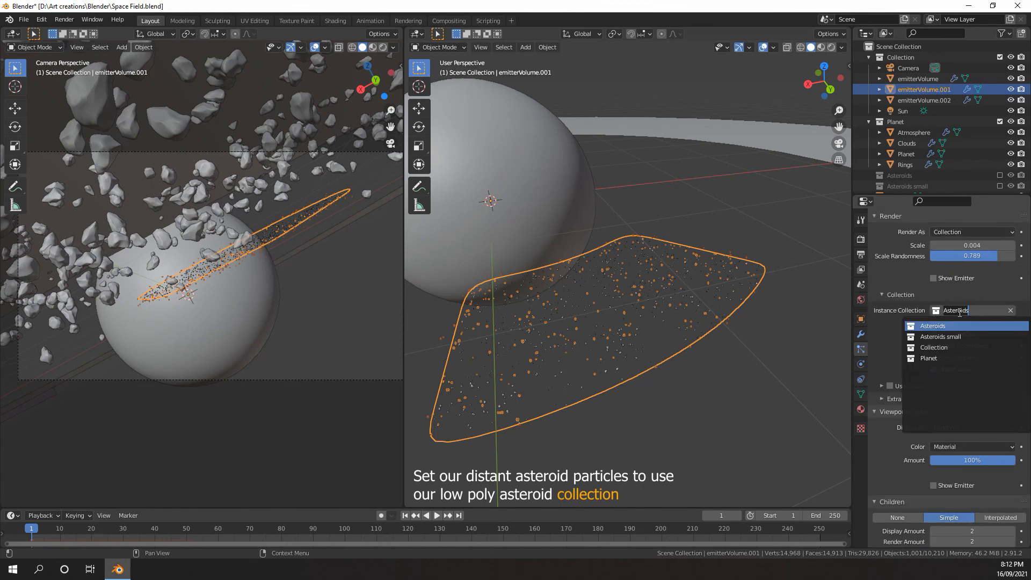
pyautogui.click(941, 337)
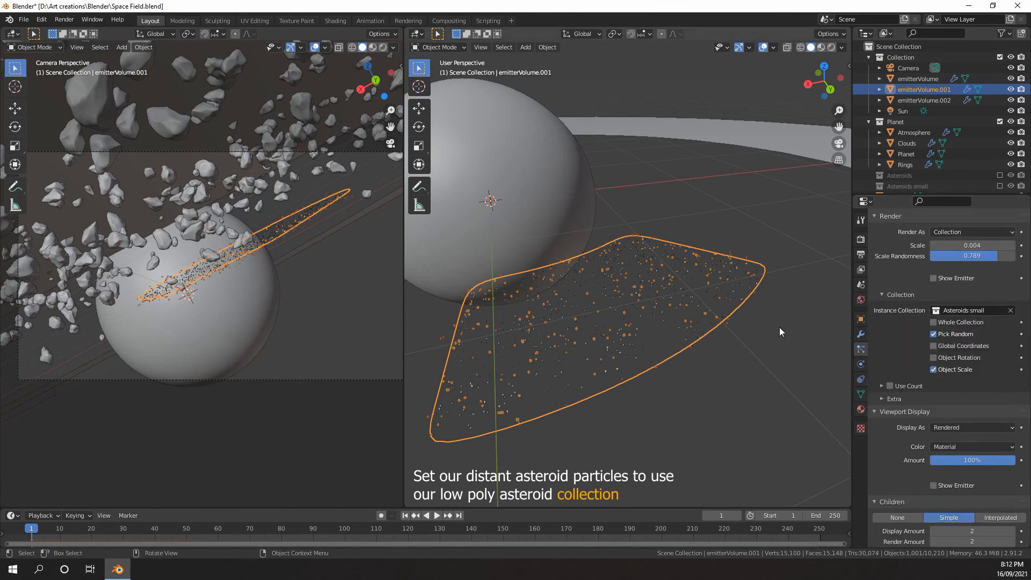
pyautogui.scroll(10, 752, 322)
pyautogui.moveTo(690, 275); pyautogui.dragTo(697, 274, button='middle')
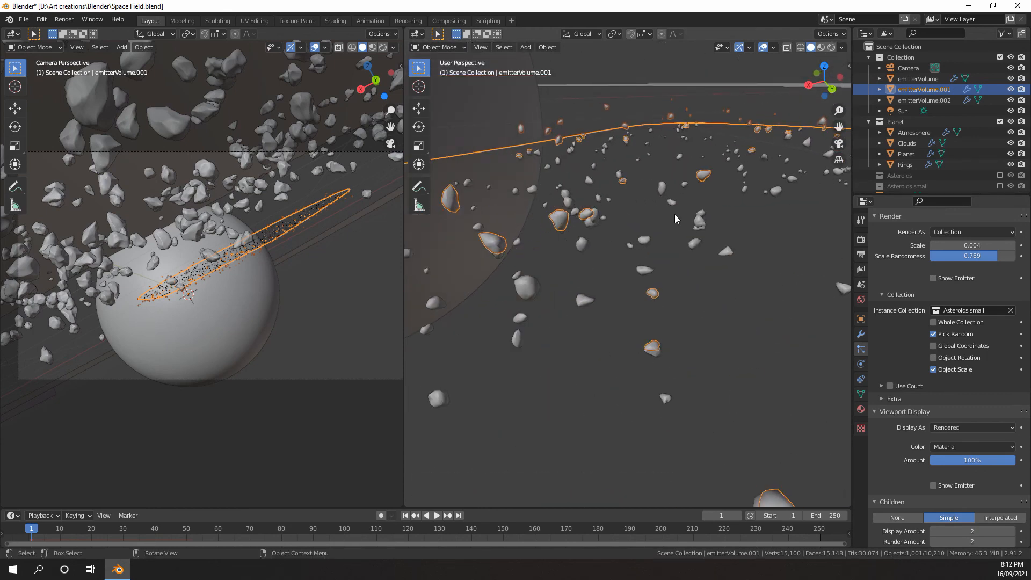
pyautogui.scroll(-8, 676, 218)
pyautogui.scroll(-3, 315, 268)
# Select emitterVolume.002 and set its particle instance collection to Asteroids small
pyautogui.click(230, 223)
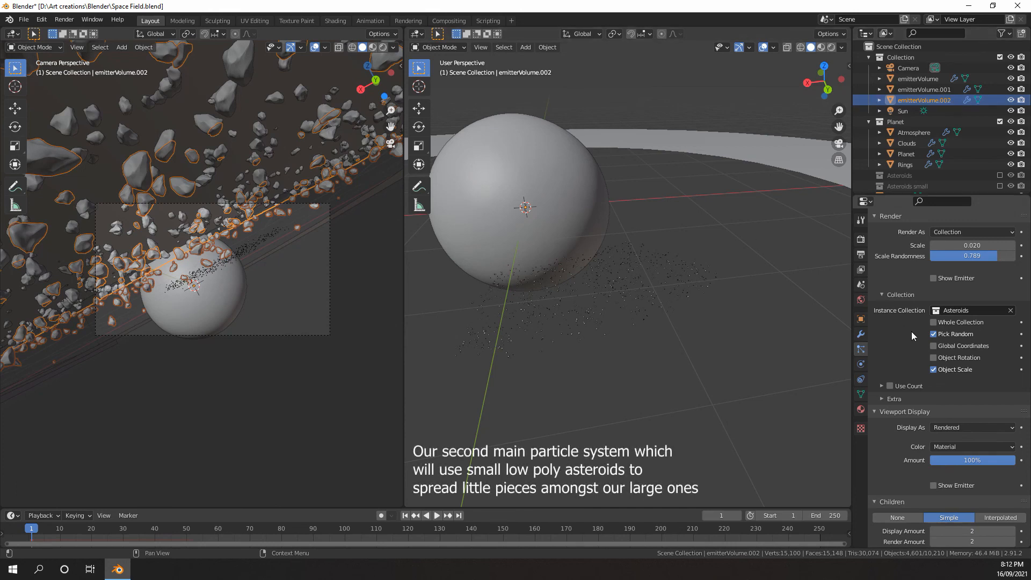
pyautogui.scroll(-4, 926, 344)
pyautogui.scroll(5, 928, 346)
pyautogui.click(954, 333)
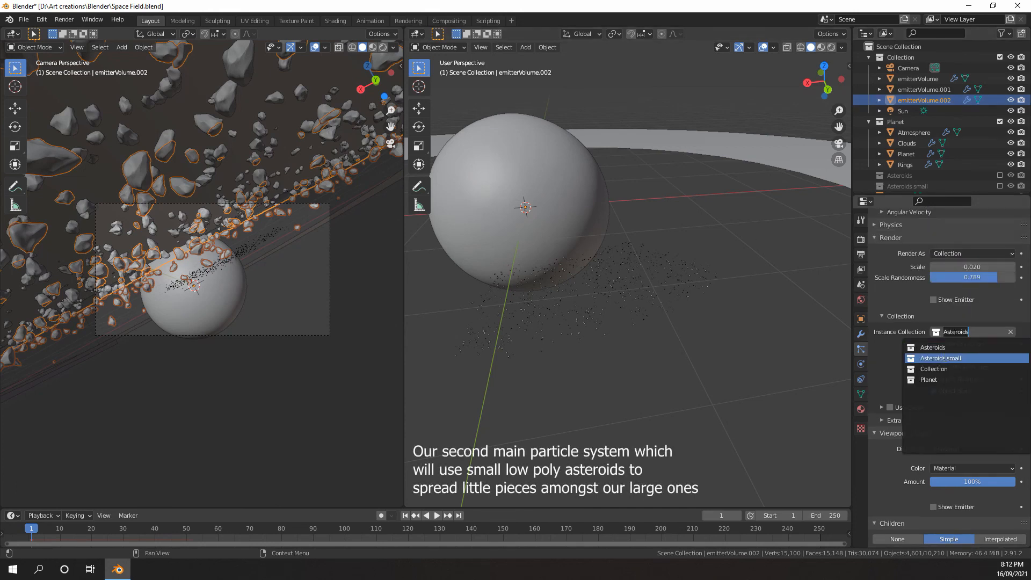
pyautogui.click(952, 359)
# Try a particle render scale of 0.003 on emitterVolume.002 and undo the change
pyautogui.scroll(-10, 952, 344)
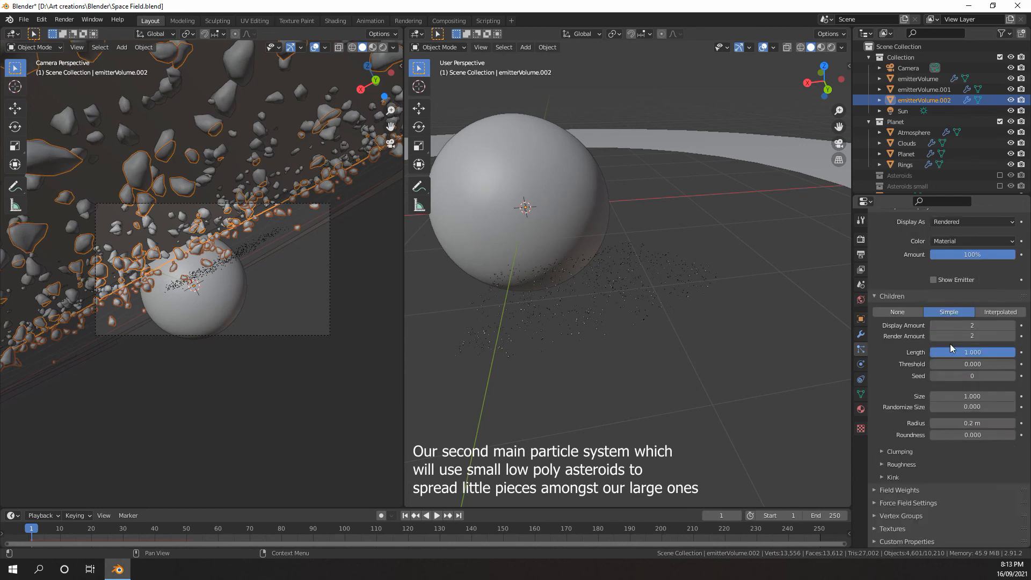
pyautogui.scroll(5, 950, 355)
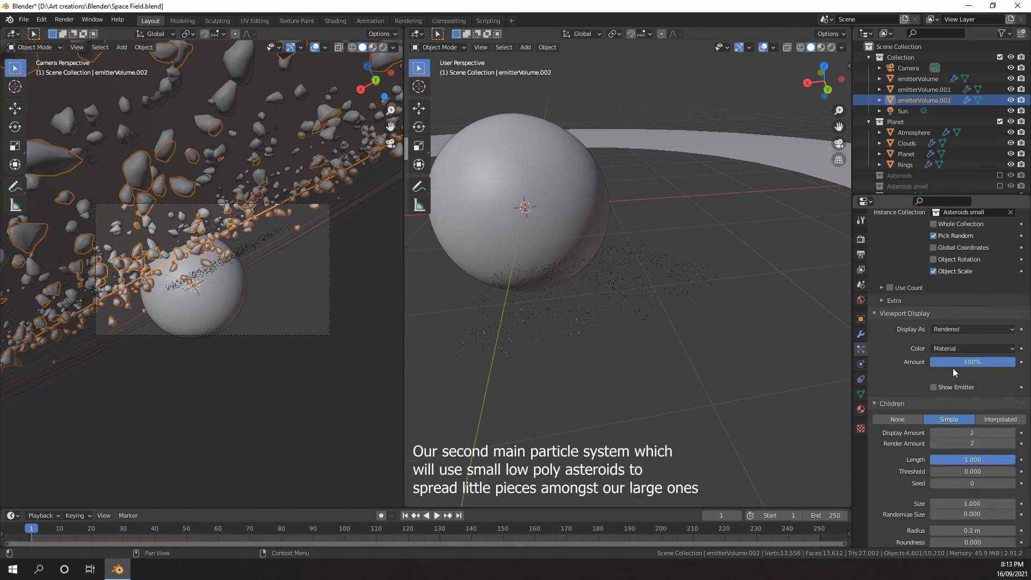
pyautogui.scroll(-5, 953, 369)
pyautogui.scroll(5, 947, 328)
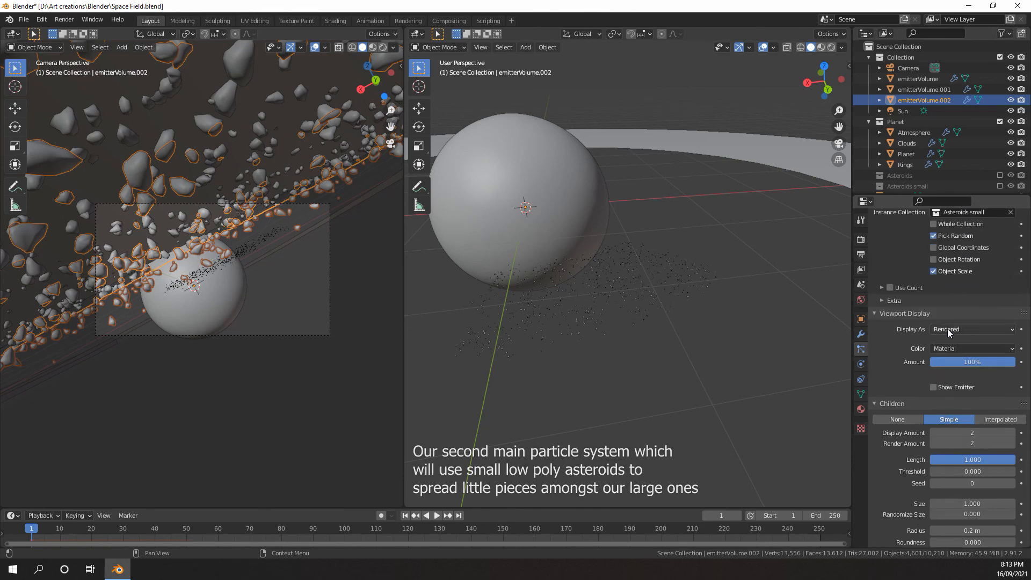
pyautogui.scroll(7, 947, 328)
pyautogui.click(962, 298)
pyautogui.write('0.02')
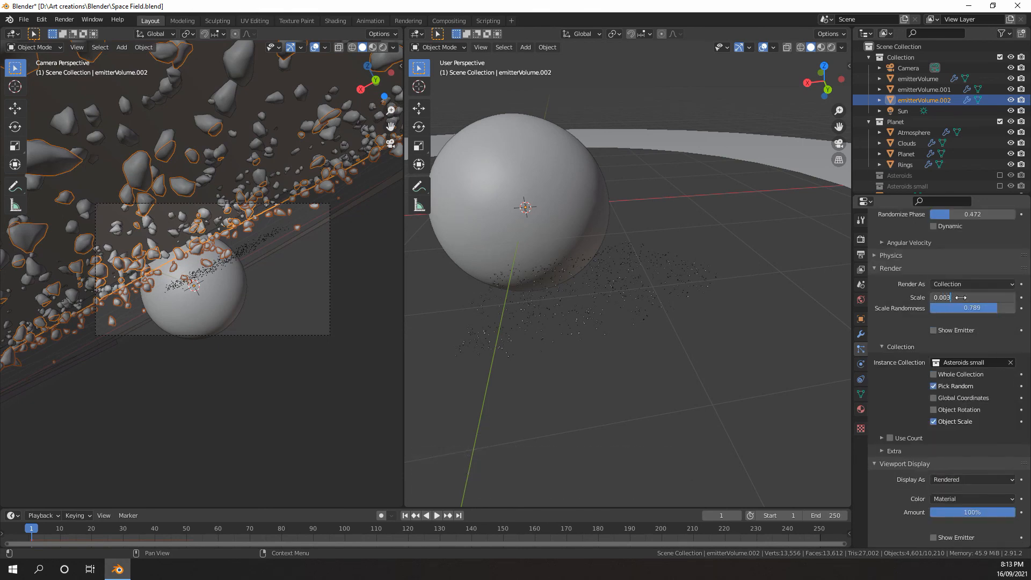
pyautogui.press('Return')
pyautogui.hotkey('ctrl', 'z')
# Make emitterVolume.002's particle settings a single-user copy and set its render scale to 0.004
pyautogui.scroll(18, 945, 290)
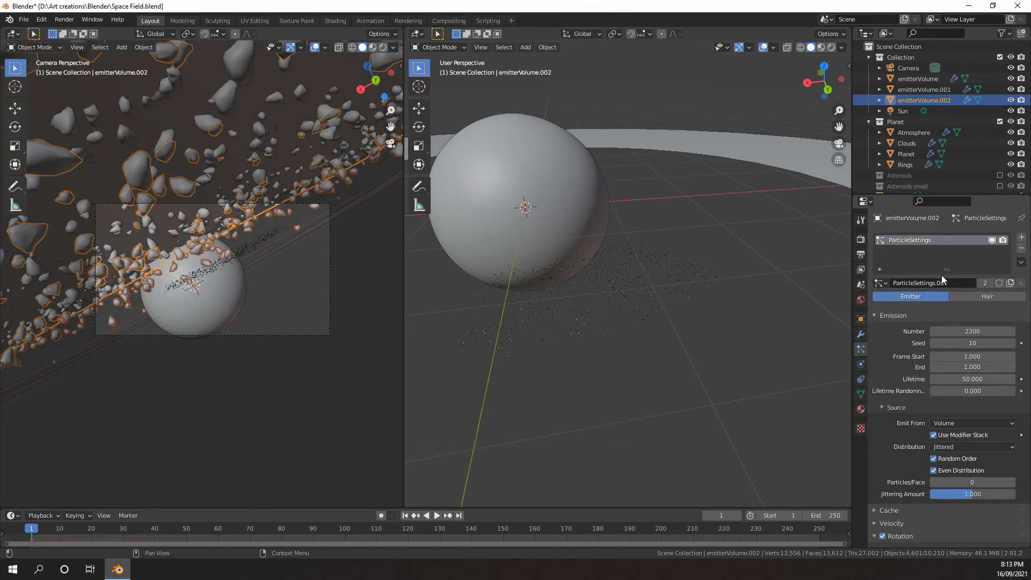
pyautogui.click(986, 282)
pyautogui.scroll(-5, 950, 263)
pyautogui.scroll(-20, 948, 259)
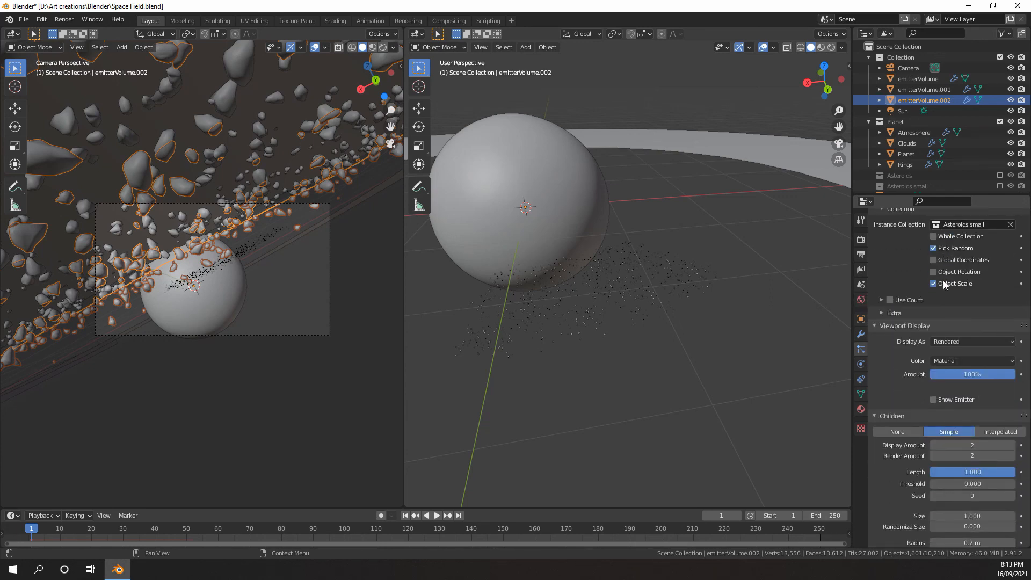
pyautogui.scroll(-4, 941, 298)
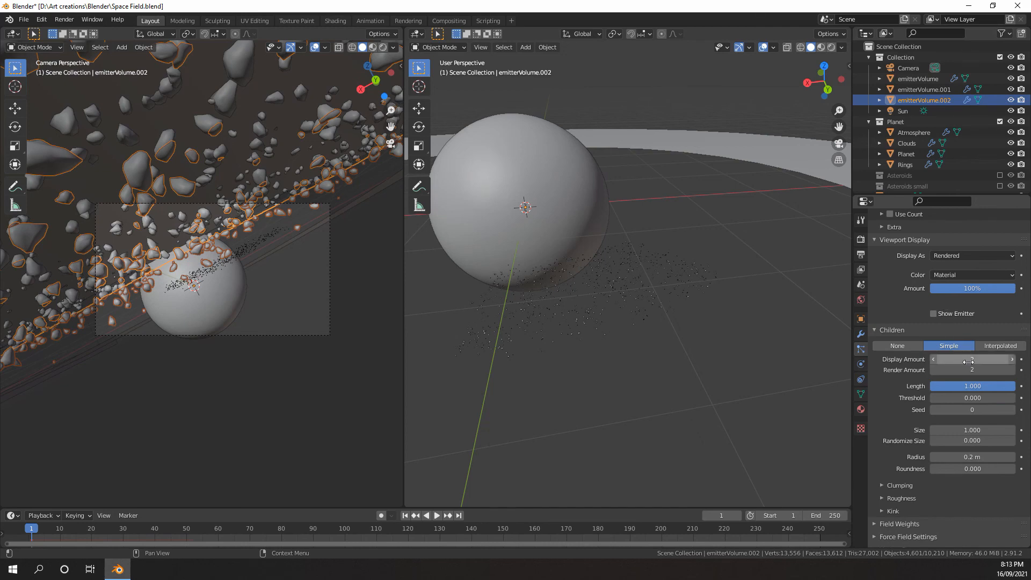
pyautogui.scroll(-2, 968, 359)
pyautogui.scroll(4, 967, 358)
pyautogui.scroll(9, 964, 349)
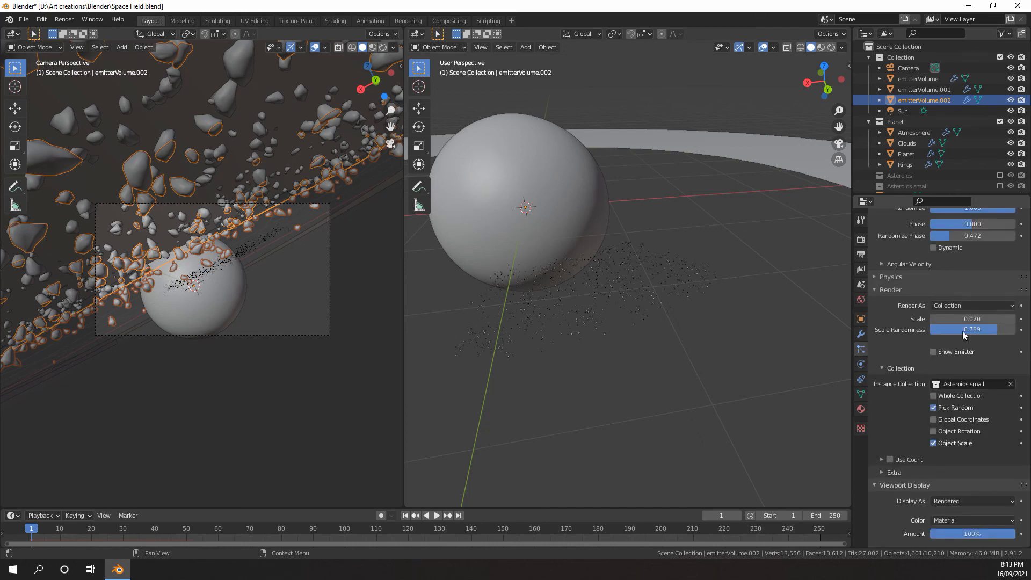
pyautogui.click(962, 319)
pyautogui.write('0.02')
pyautogui.press('Return')
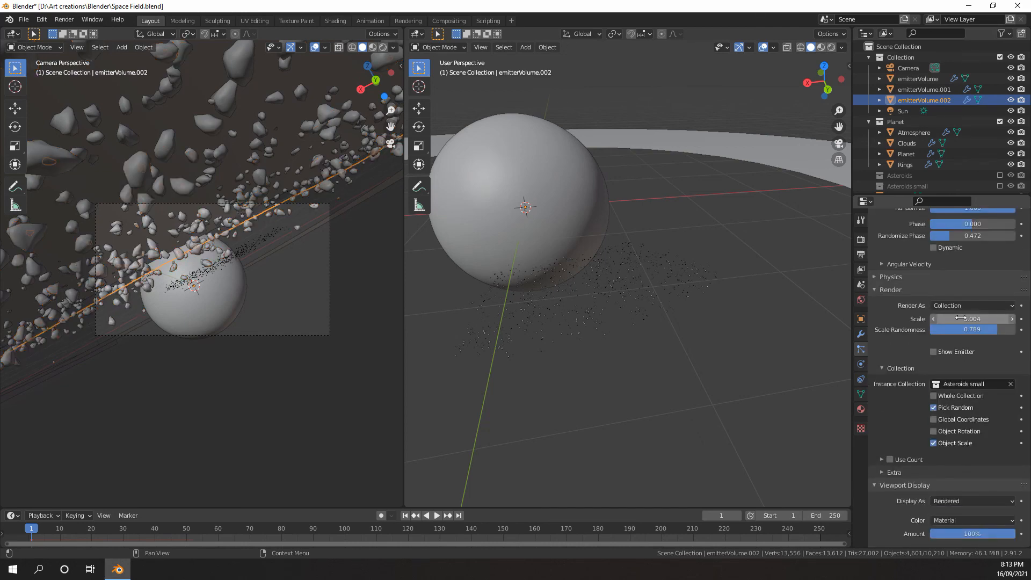
# Set emitterVolume.002's emission seed to 8 and hide the overlays in the camera view to see the scattered small asteroids
pyautogui.scroll(7, 904, 303)
pyautogui.scroll(3, 192, 247)
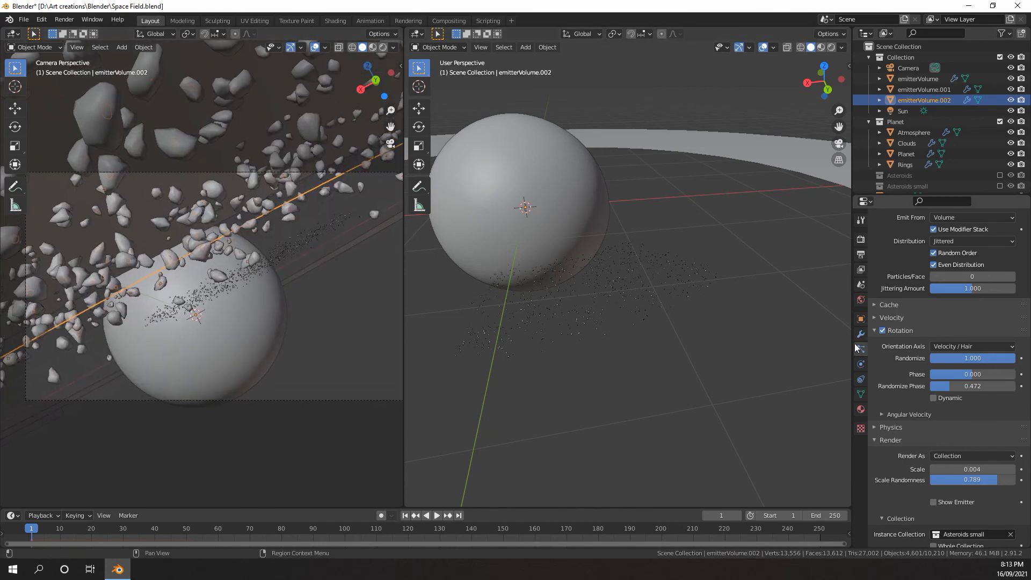
pyautogui.scroll(9, 962, 344)
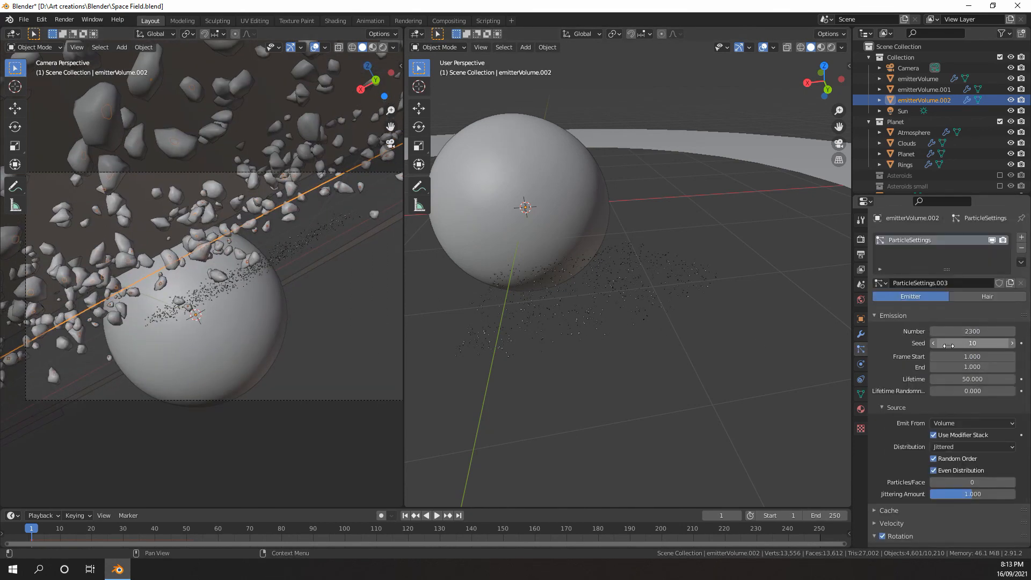
pyautogui.click(934, 343)
pyautogui.click(934, 344)
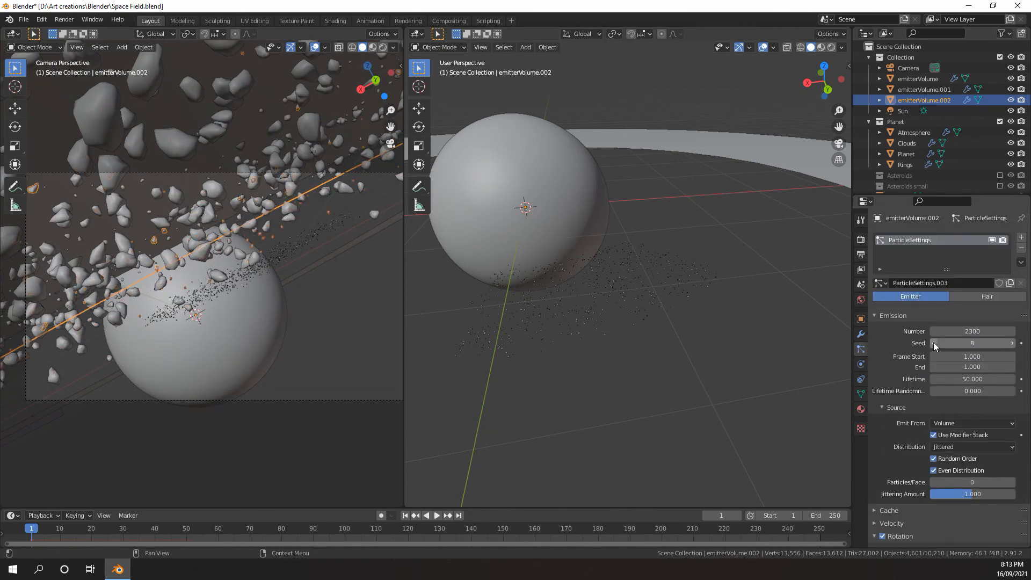
pyautogui.click(315, 47)
pyautogui.scroll(5, 234, 185)
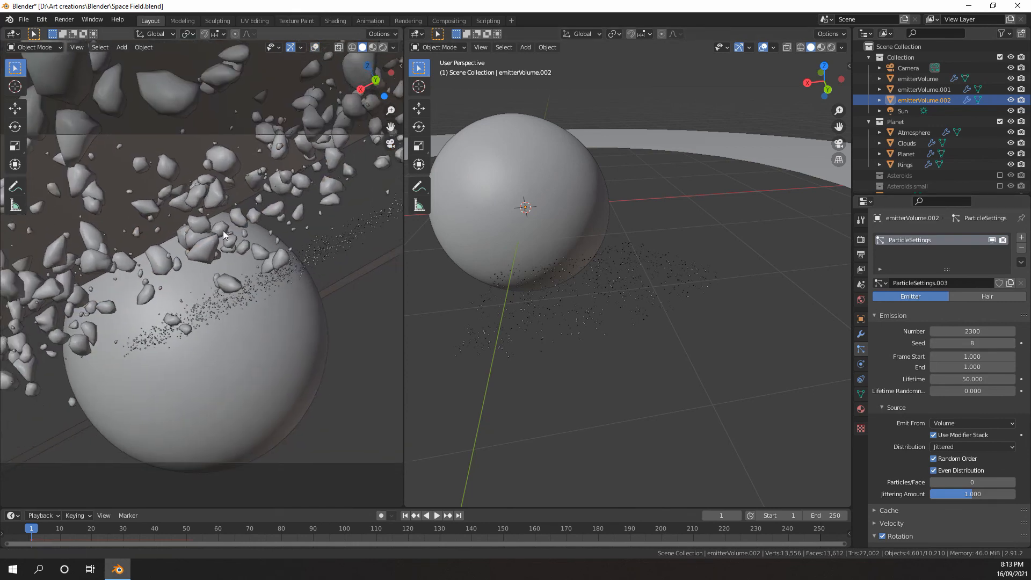
# Reduce emitterVolume.002's particle render scale to 0.002
pyautogui.scroll(-15, 945, 349)
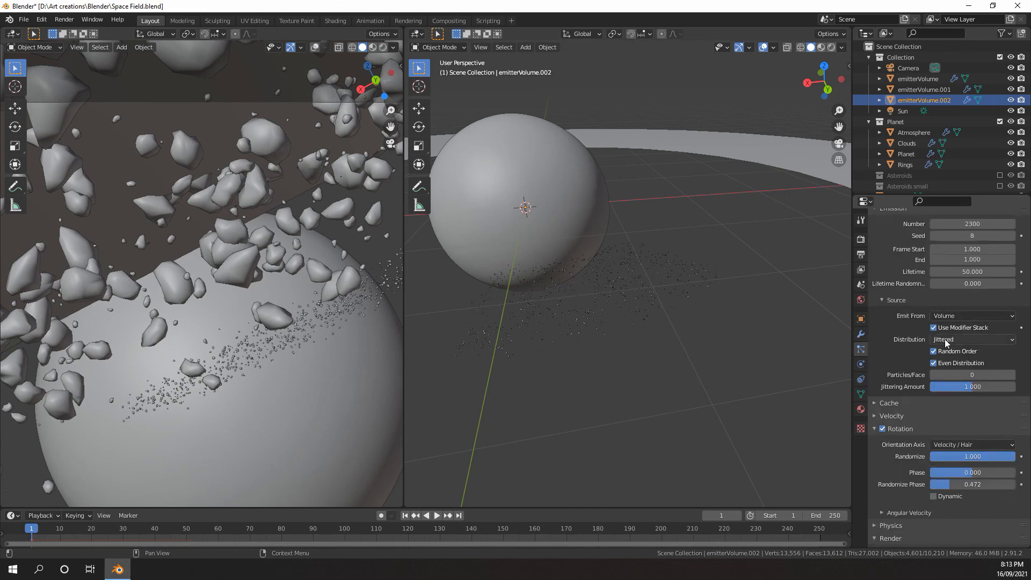
pyautogui.scroll(-4, 960, 355)
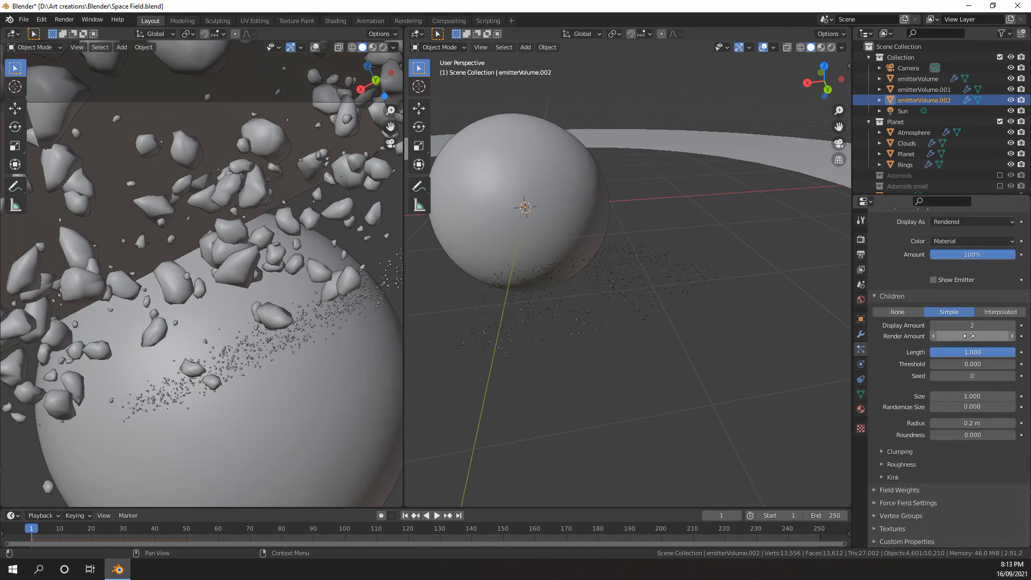
pyautogui.scroll(13, 969, 338)
pyautogui.click(967, 361)
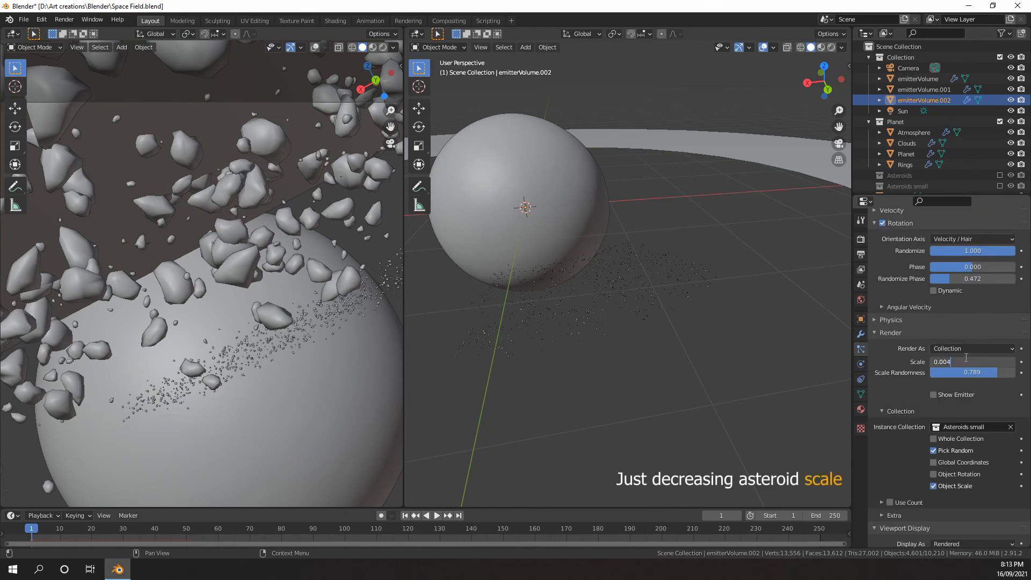
pyautogui.press('Return')
# Raise emitterVolume.002's child display amount and render amount to 4
pyautogui.scroll(-13, 973, 363)
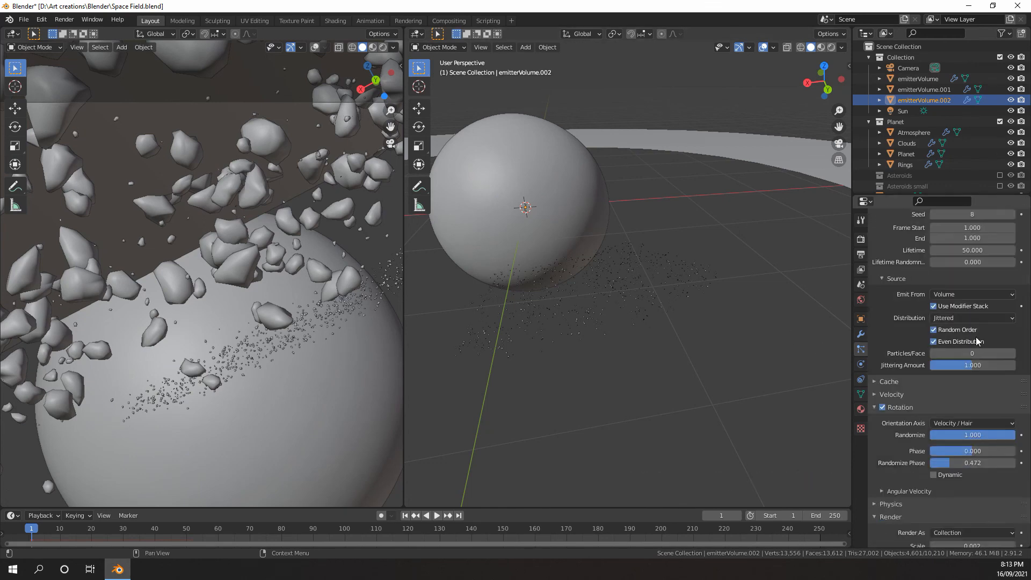
pyautogui.click(1012, 326)
pyautogui.click(1012, 326)
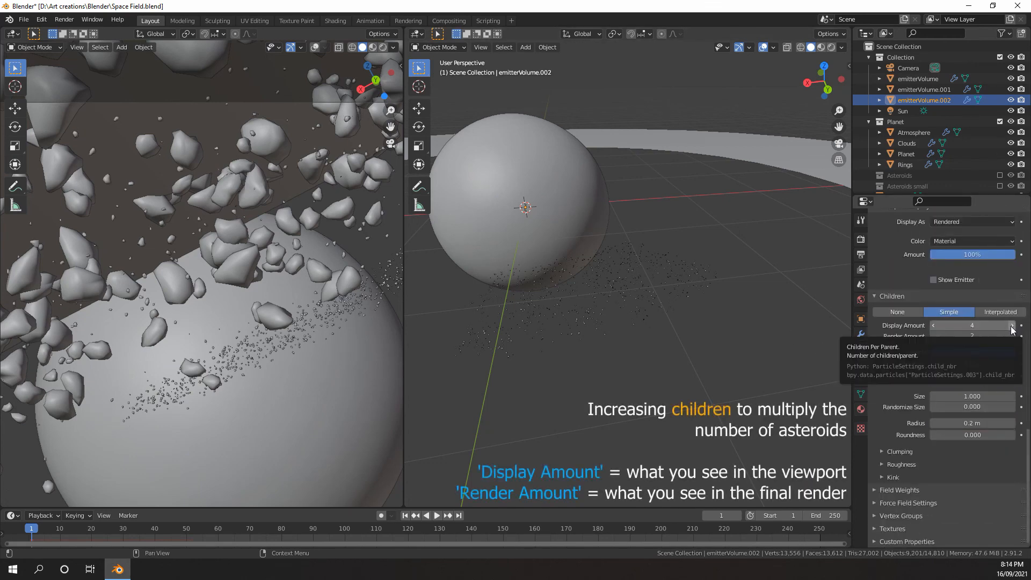
pyautogui.click(1012, 336)
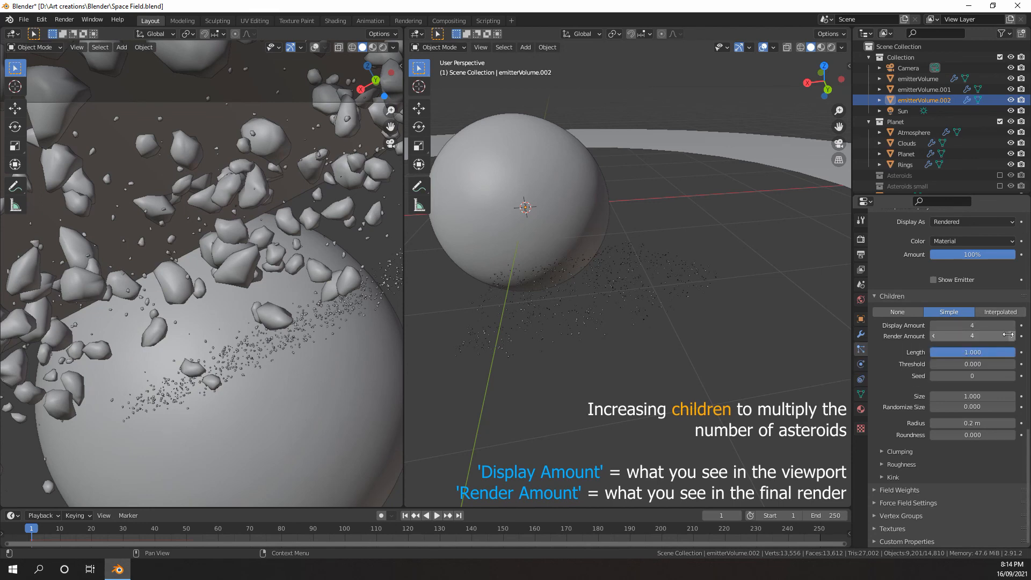
pyautogui.click(1012, 335)
pyautogui.scroll(12, 1000, 344)
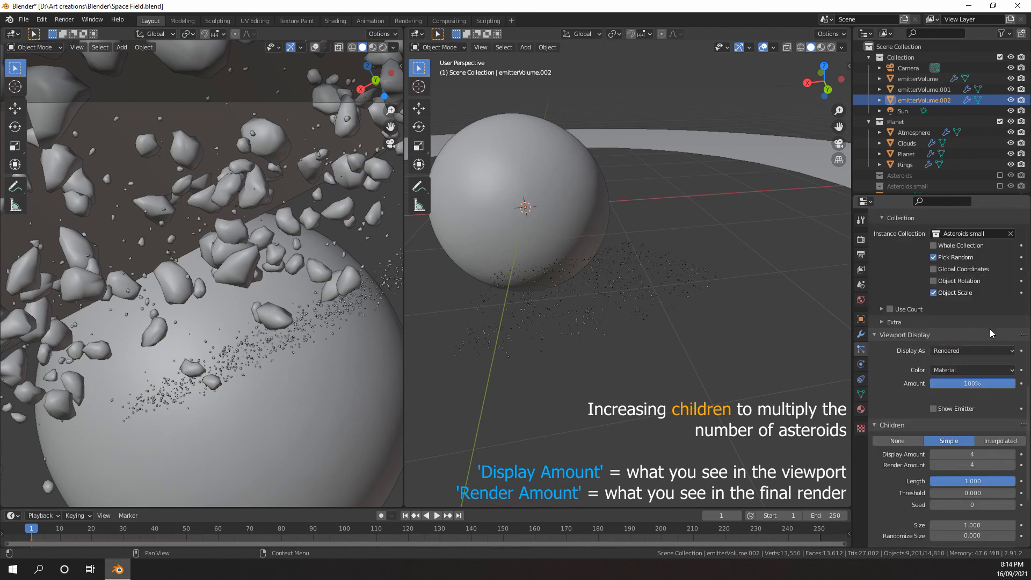
# Re-enter emitterVolume.002's particle render scale at 0.002 and check the small asteroids in the camera view
pyautogui.click(975, 318)
pyautogui.press('Return')
pyautogui.scroll(3, 973, 315)
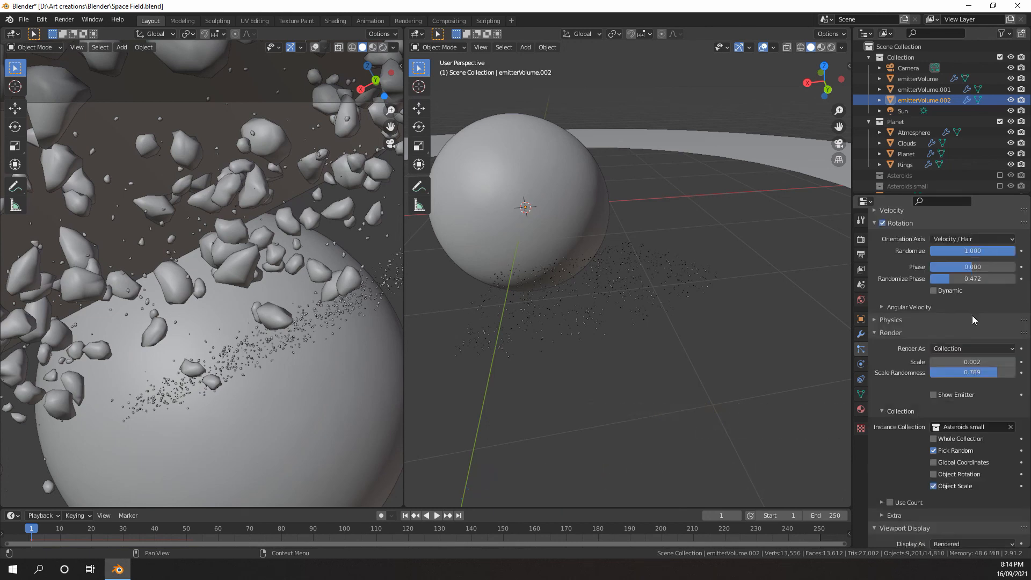
pyautogui.scroll(-3, 304, 313)
pyautogui.scroll(1, 304, 313)
# Increase the radius of emitterVolume.002's child particles to spread the small asteroids further apart
pyautogui.scroll(-12, 933, 369)
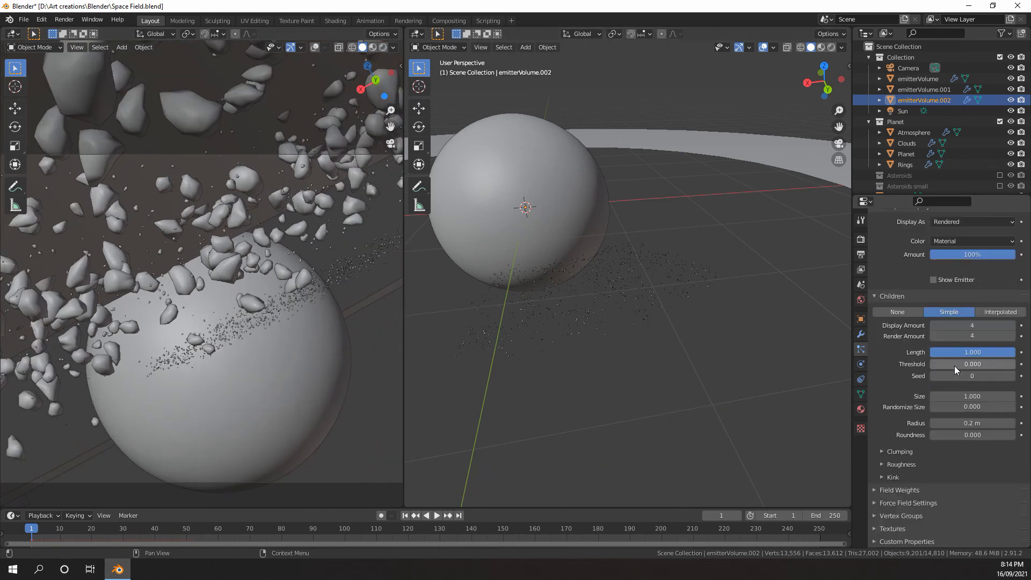
pyautogui.click(966, 421)
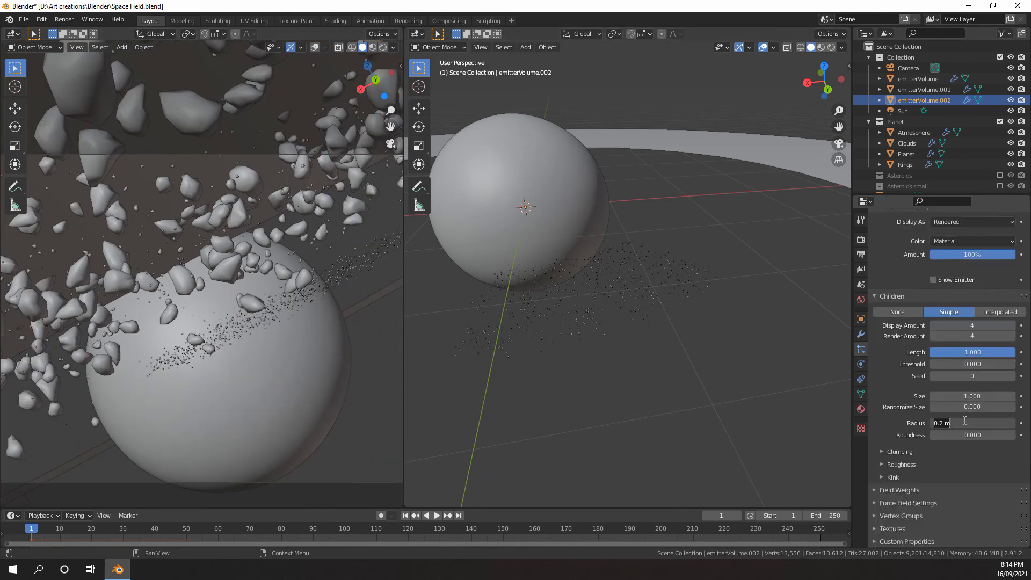
pyautogui.click(943, 424)
pyautogui.write('4')
pyautogui.press('Return')
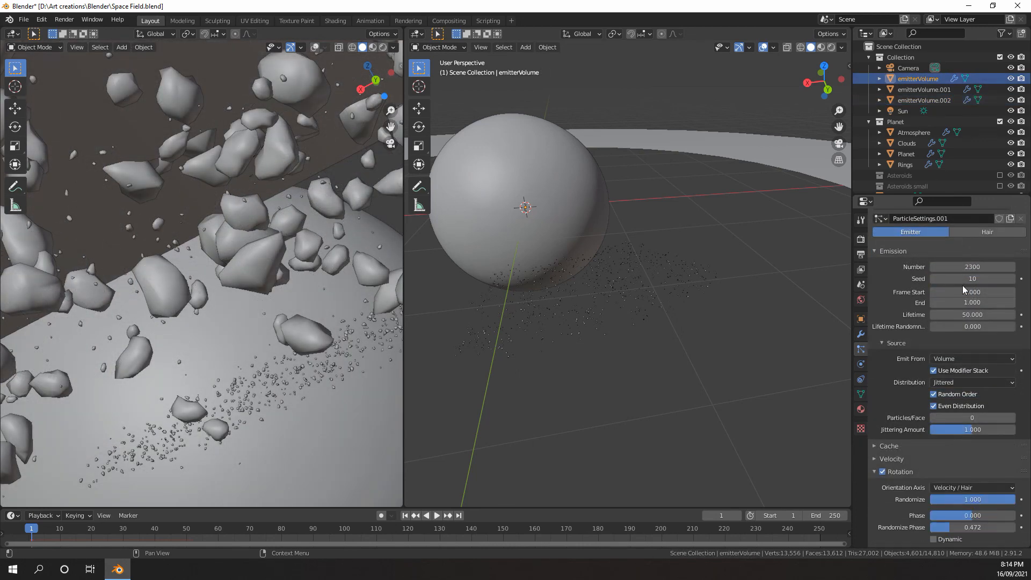
# Switch the original emitterVolume's particle instance collection back to the high-poly Asteroids collection
pyautogui.scroll(-8, 957, 290)
pyautogui.click(960, 310)
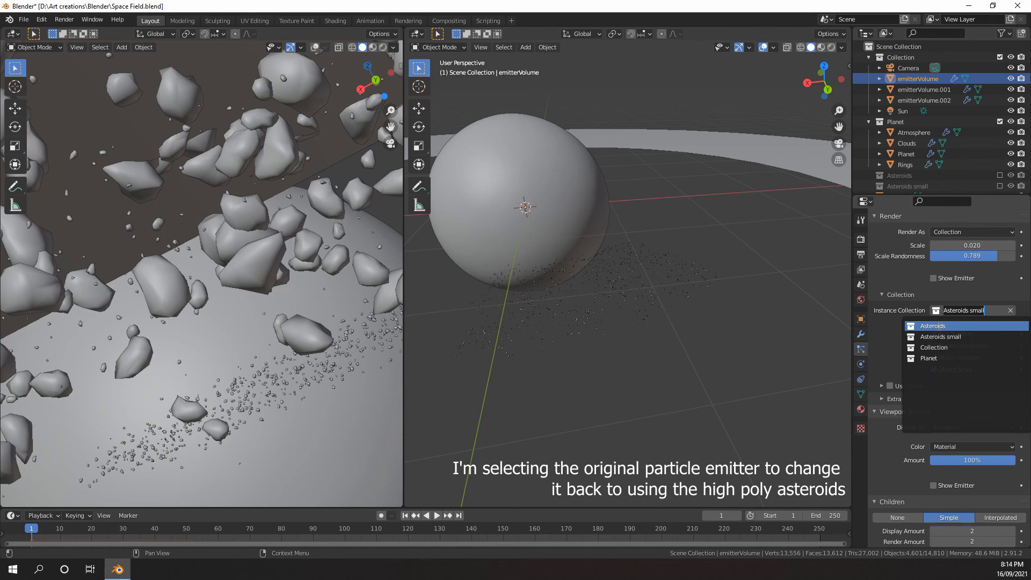
pyautogui.click(939, 327)
pyautogui.scroll(10, 941, 331)
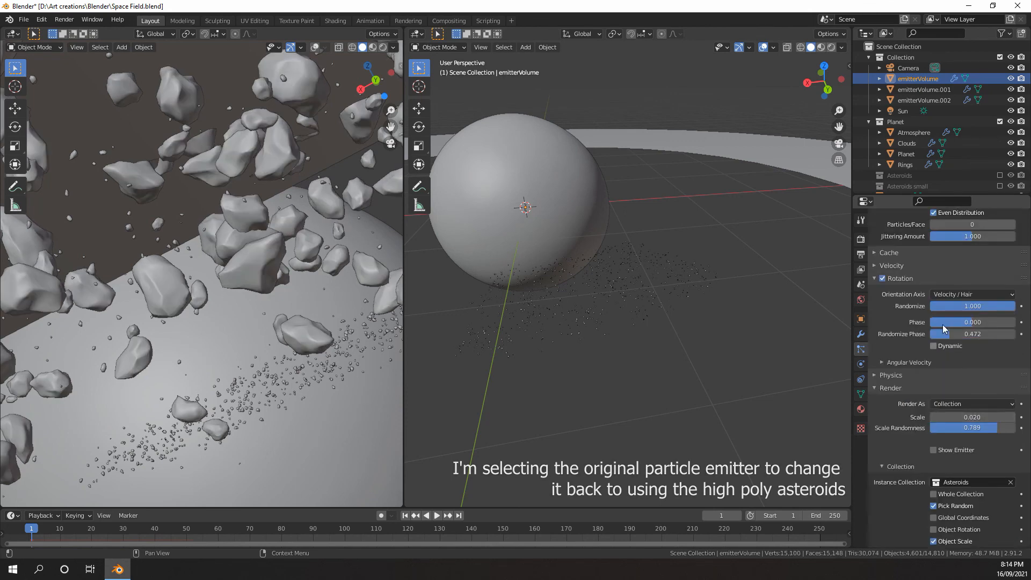
# Check which instance collections emitterVolume.001 and emitterVolume.002 use for their particles
pyautogui.click(924, 89)
pyautogui.scroll(-10, 925, 344)
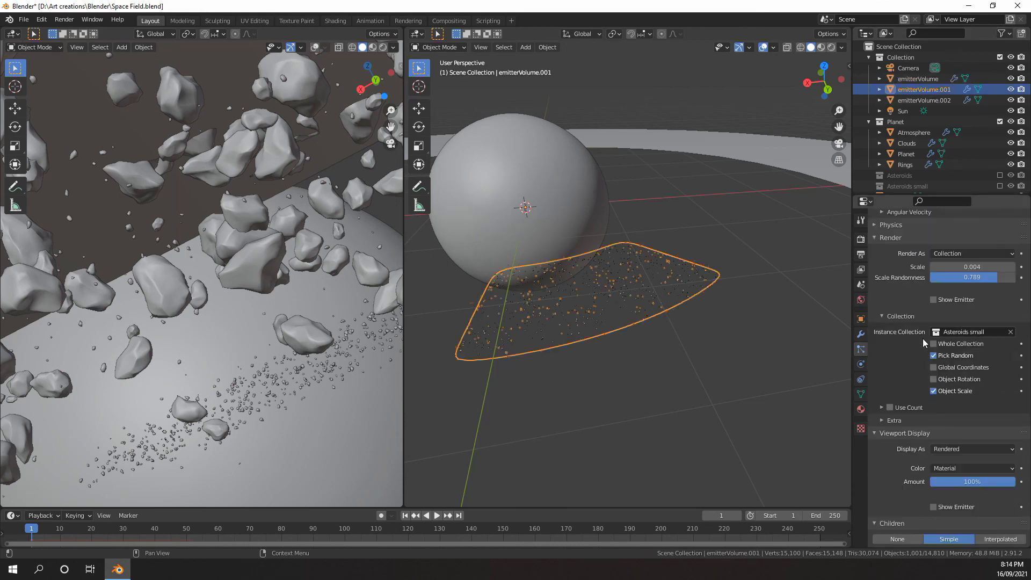
pyautogui.click(919, 102)
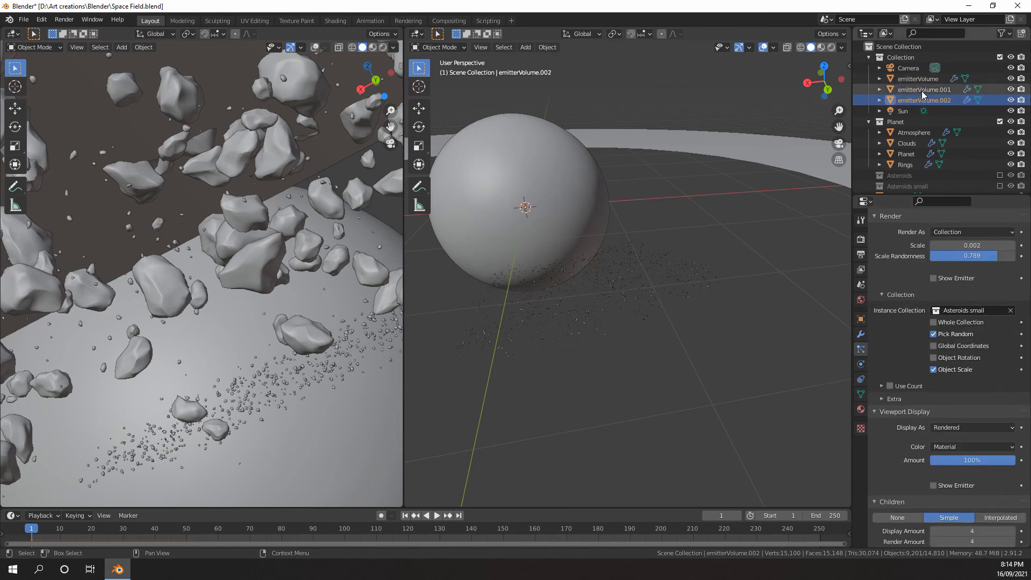
# Select emitterVolume.001 and inspect the asteroid fields around the planet from farther away
pyautogui.click(924, 89)
pyautogui.scroll(-6, 39, 404)
pyautogui.scroll(6, 251, 244)
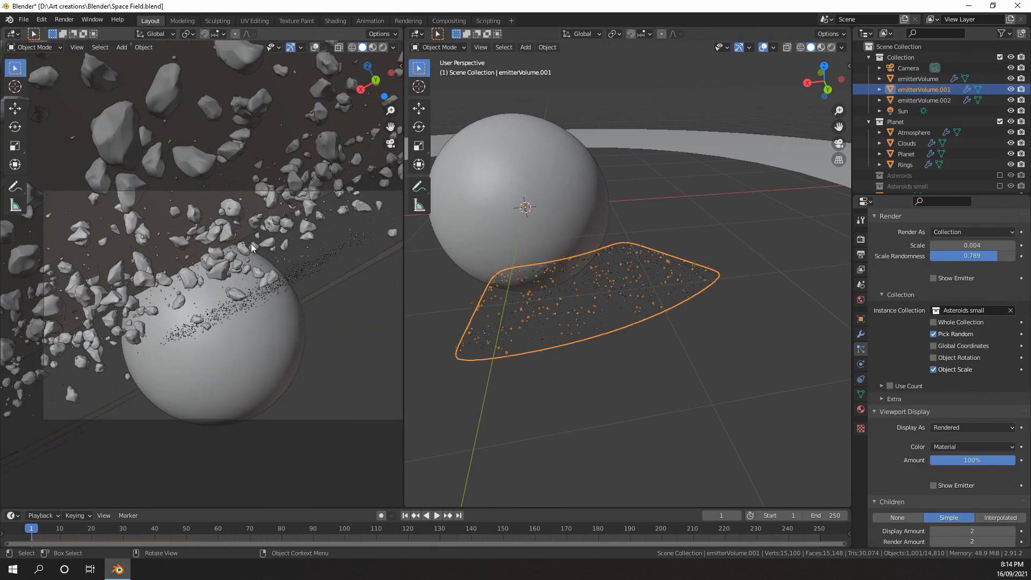
pyautogui.moveTo(219, 256)
pyautogui.mouseDown(button='middle')
pyautogui.moveTo(234, 266)
pyautogui.moveTo(222, 270)
pyautogui.mouseUp(button='middle')
pyautogui.scroll(-5, 220, 266)
pyautogui.scroll(-3, 214, 266)
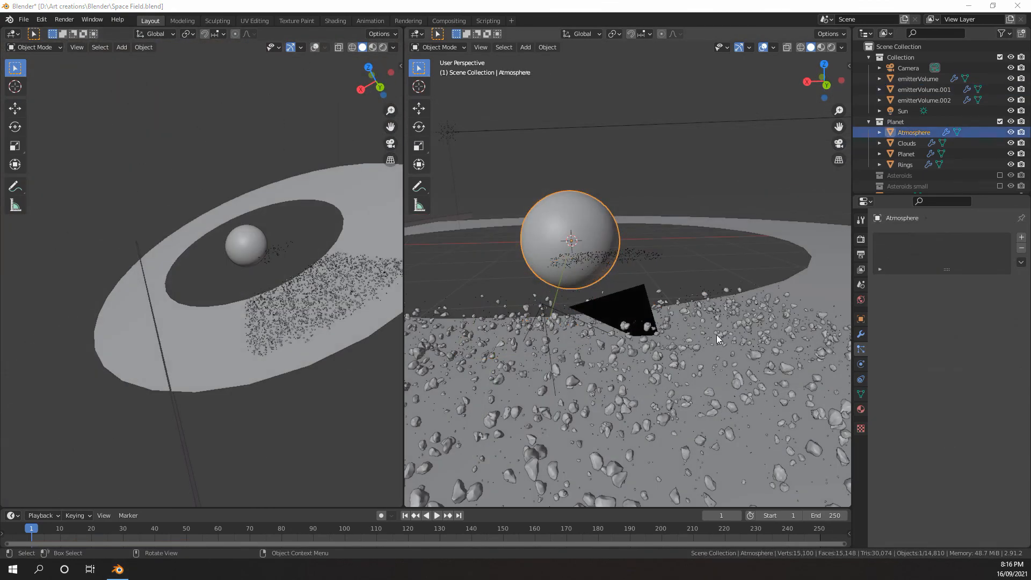
pyautogui.moveTo(666, 262); pyautogui.dragTo(706, 216, button='middle')
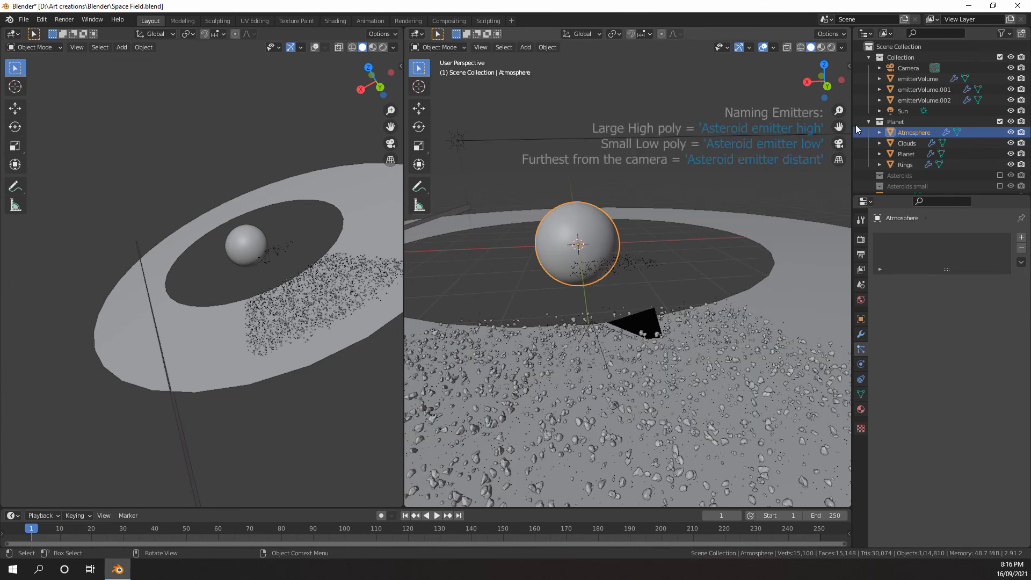
# Rename the original emitterVolume, which holds the large high-poly asteroids, as "Asteroid emitter high"
pyautogui.doubleClick(918, 79)
pyautogui.write('Asteroid emitter')
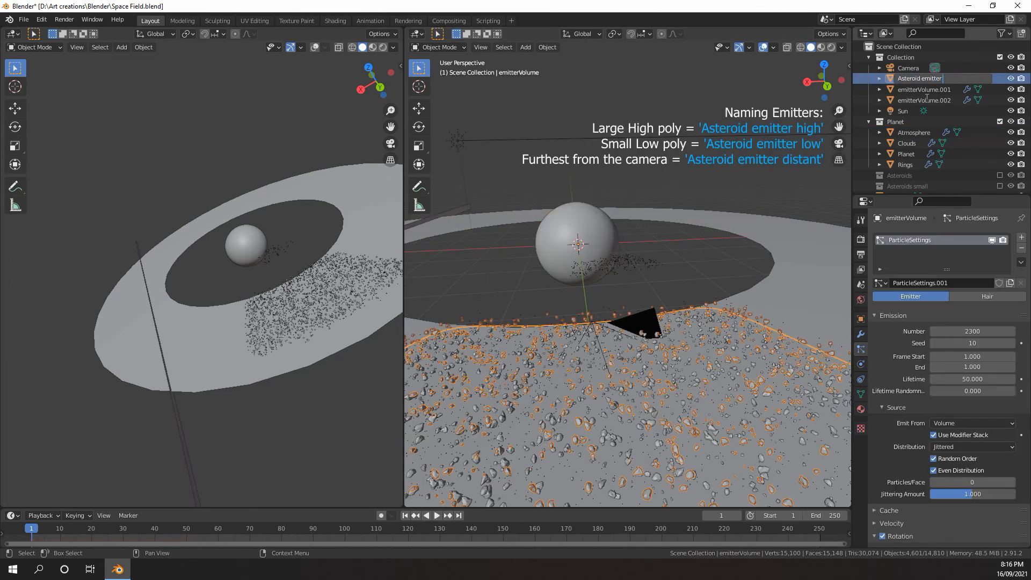
pyautogui.write(' high')
pyautogui.press('Return')
# Rename emitterVolume.002, the emitter of the small low-poly asteroids, as "Asteroid emitter low"
pyautogui.doubleClick(925, 100)
pyautogui.write('Asteroid emitt')
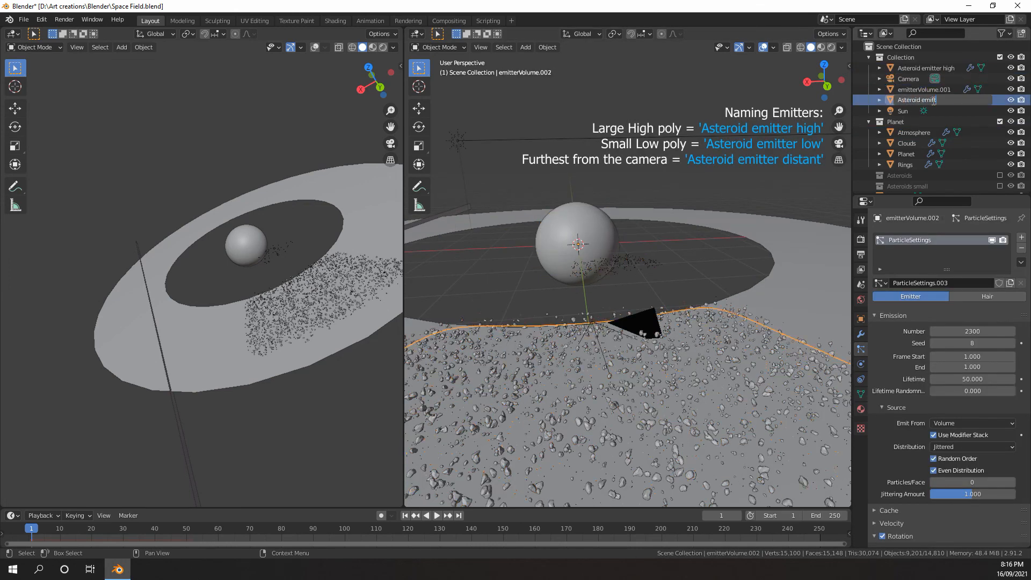
pyautogui.write('er low')
pyautogui.press('Return')
# Rename emitterVolume.001, the emitter furthest from the camera, as "Asteroid emitter distant"
pyautogui.doubleClick(931, 101)
pyautogui.write('Asteroid emitter d')
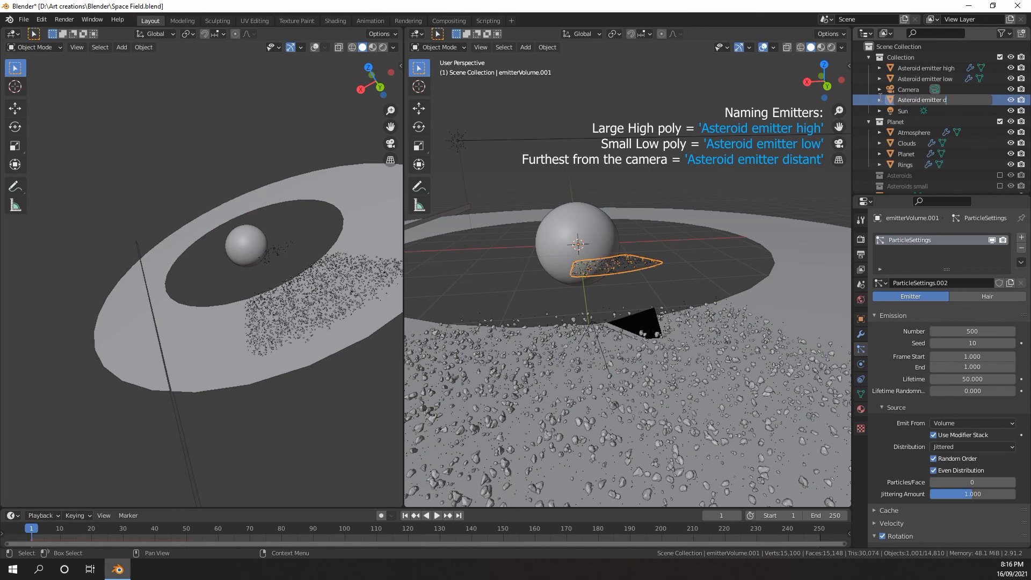
pyautogui.write('istant')
pyautogui.press('Return')
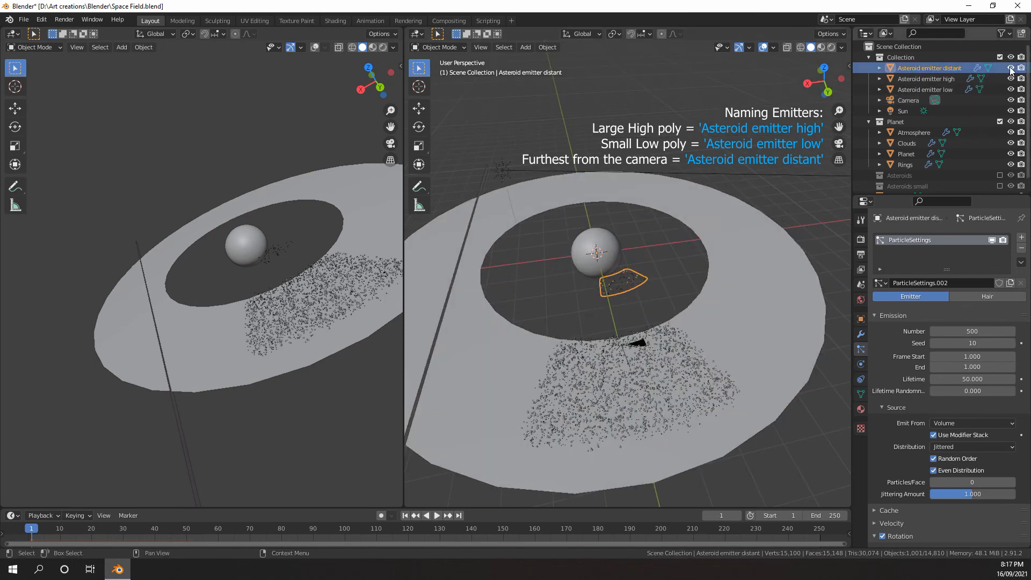
# Hide the distant, high and low asteroid emitters in the viewport, leaving the planet and rings visible
pyautogui.moveTo(1011, 68); pyautogui.dragTo(1012, 79)
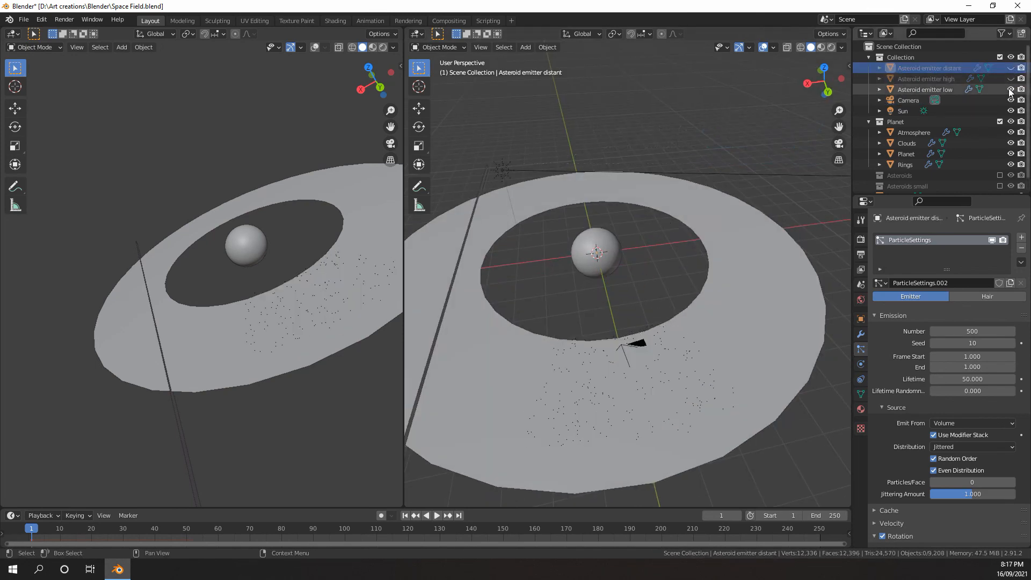
pyautogui.moveTo(615, 274); pyautogui.dragTo(688, 240, button='middle')
pyautogui.scroll(-4, 582, 265)
pyautogui.scroll(7, 636, 269)
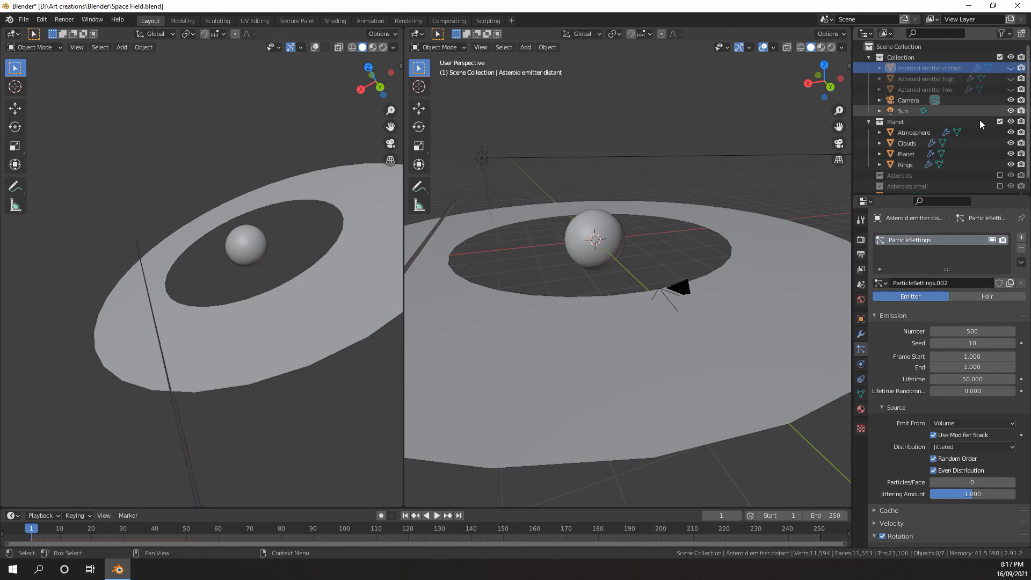
pyautogui.scroll(-4, 704, 182)
pyautogui.moveTo(705, 181); pyautogui.dragTo(782, 207, button='middle')
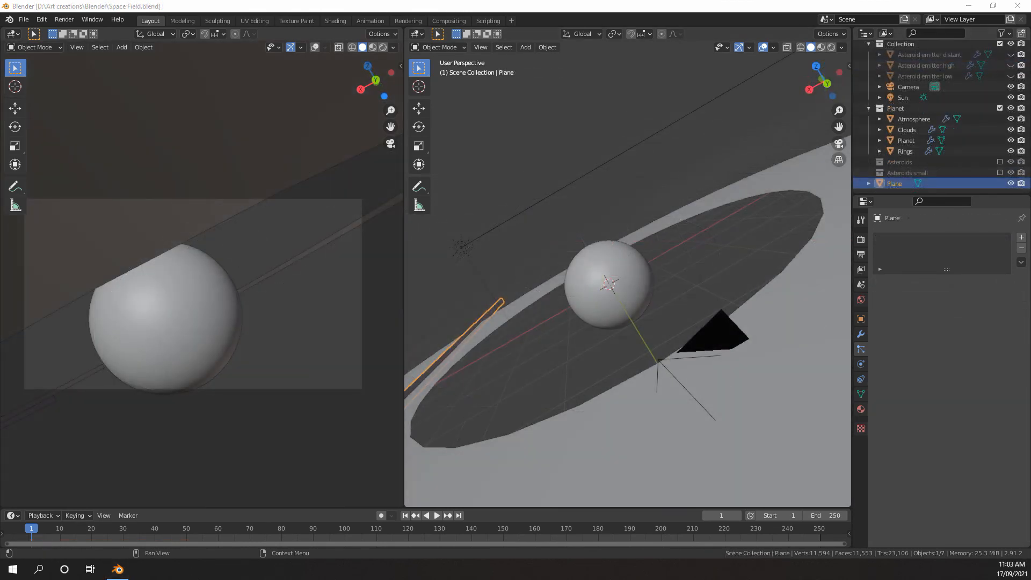
# Unhide Asteroid emitter distant in the viewport while keeping the other two emitters hidden
pyautogui.moveTo(763, 370); pyautogui.dragTo(748, 353, button='middle')
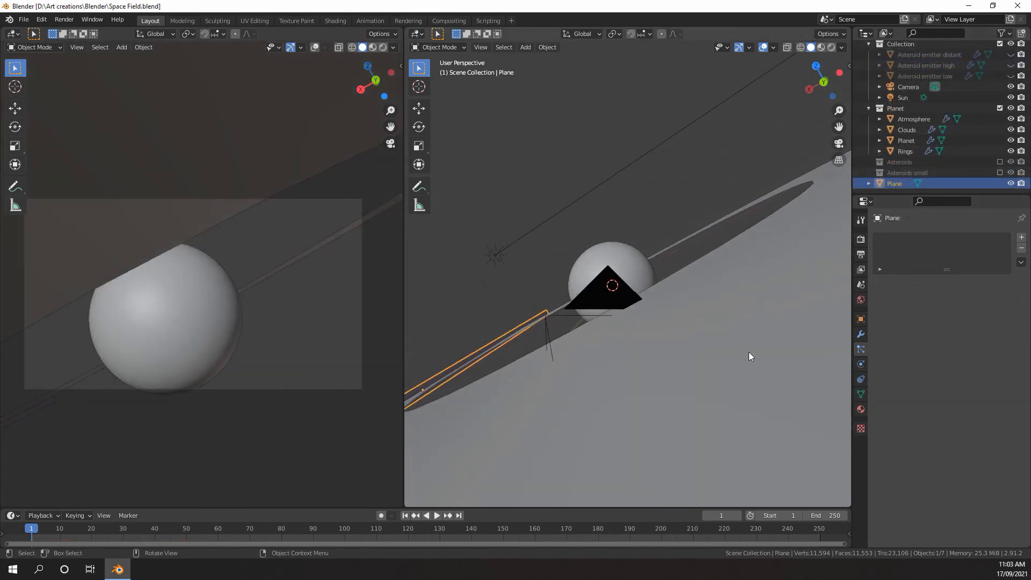
pyautogui.scroll(1, 936, 70)
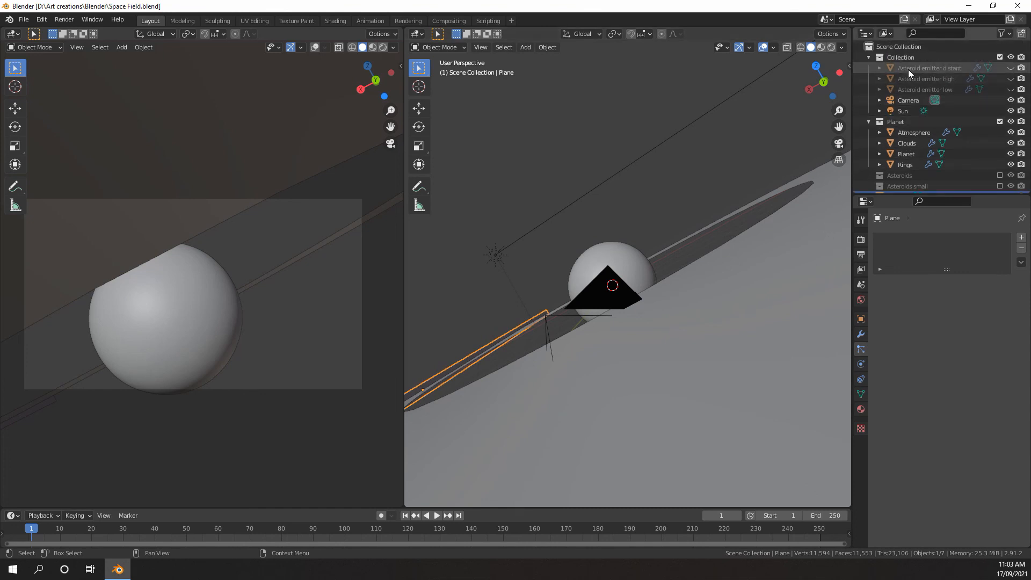
pyautogui.click(1010, 68)
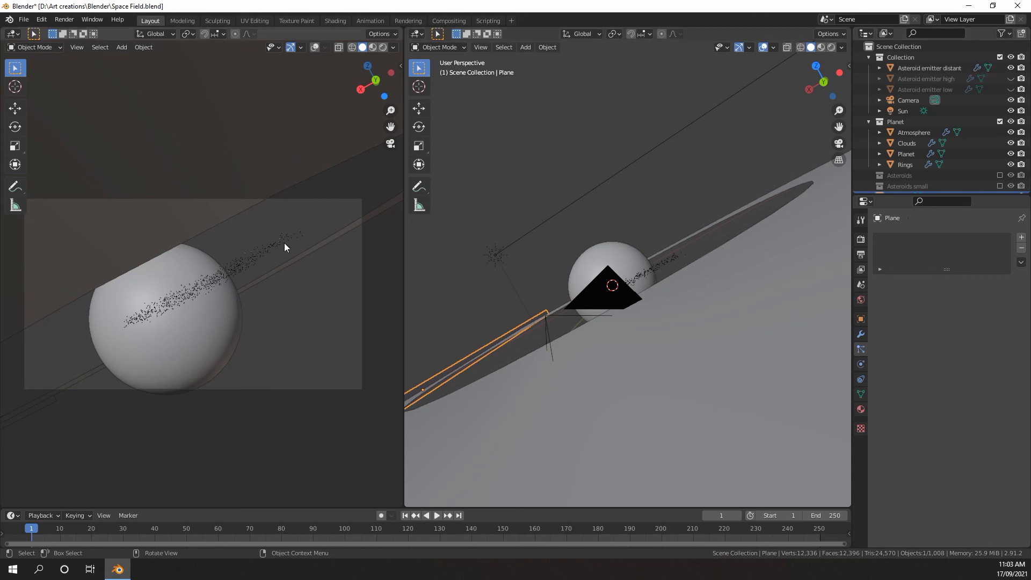
# Examine the planet and distant asteroids in the camera view with Rendered shading, and return that view to Solid shading
pyautogui.press('z')
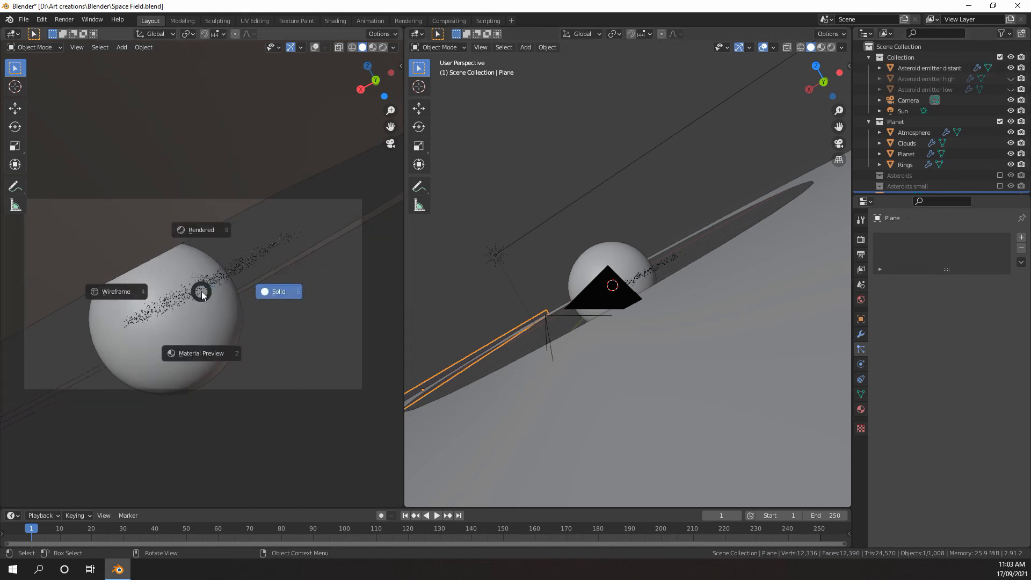
pyautogui.click(208, 234)
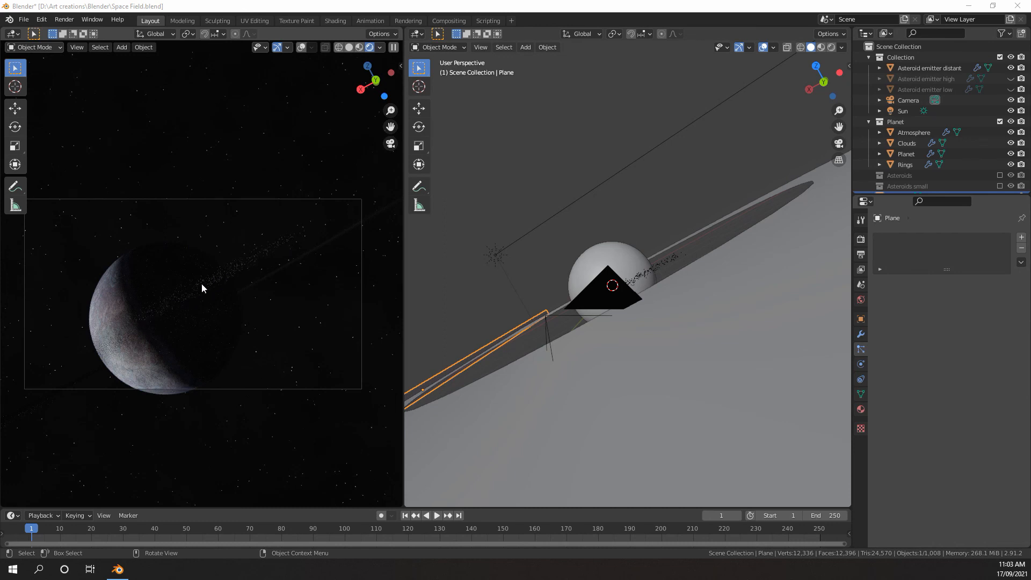
pyautogui.scroll(3, 148, 314)
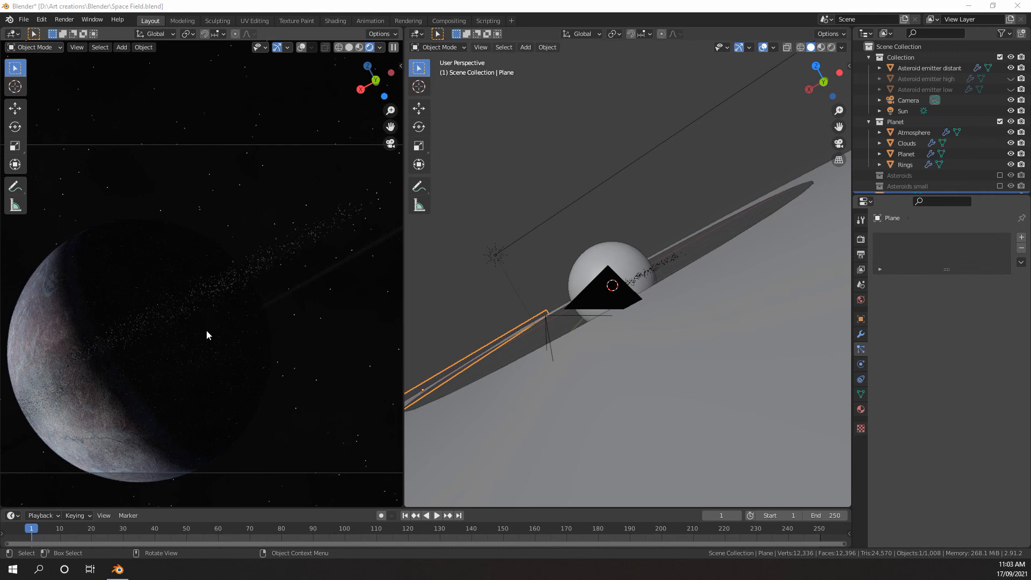
pyautogui.scroll(-1, 178, 286)
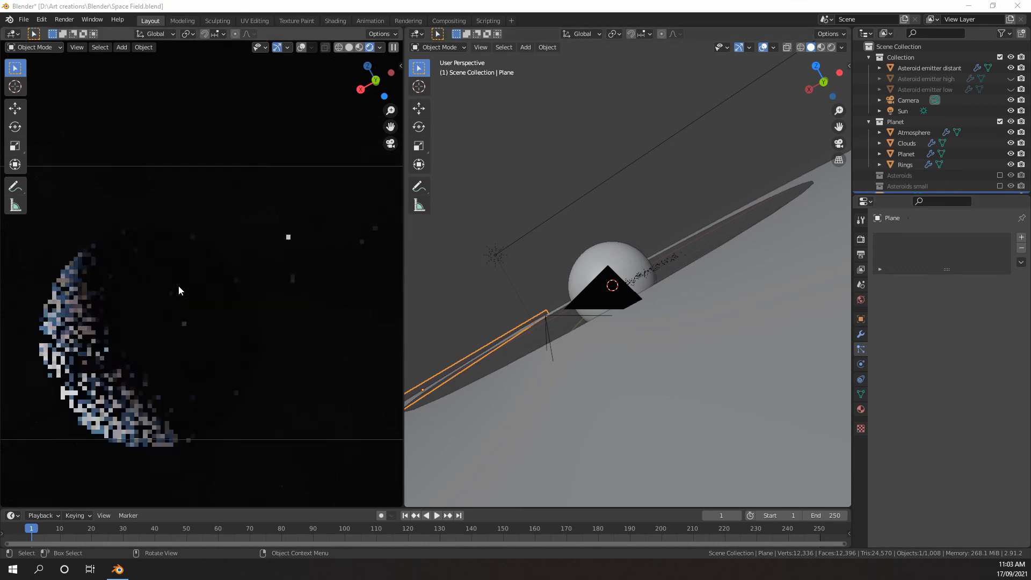
pyautogui.scroll(1, 178, 285)
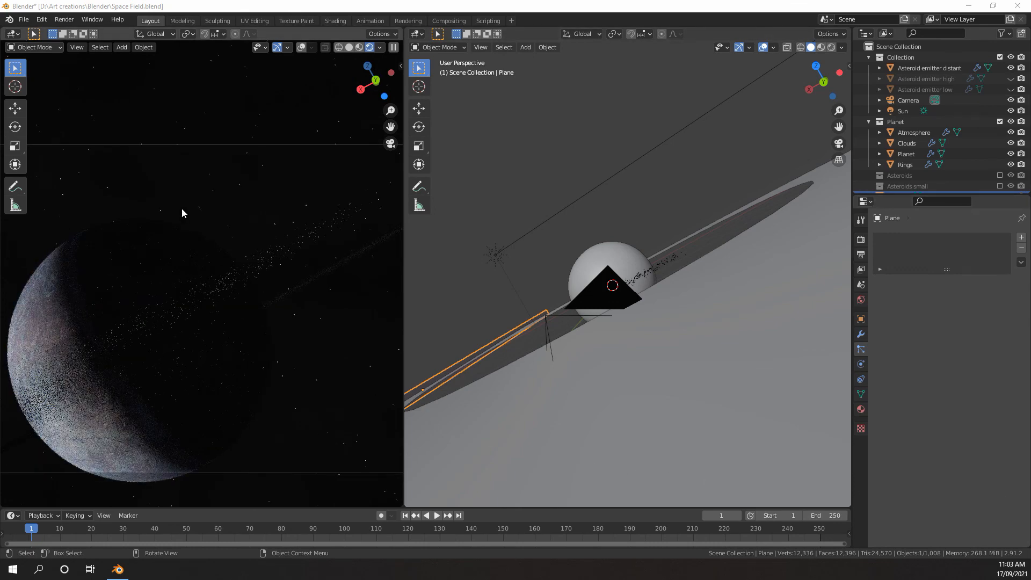
pyautogui.click(182, 209)
pyautogui.press('z')
pyautogui.click(269, 208)
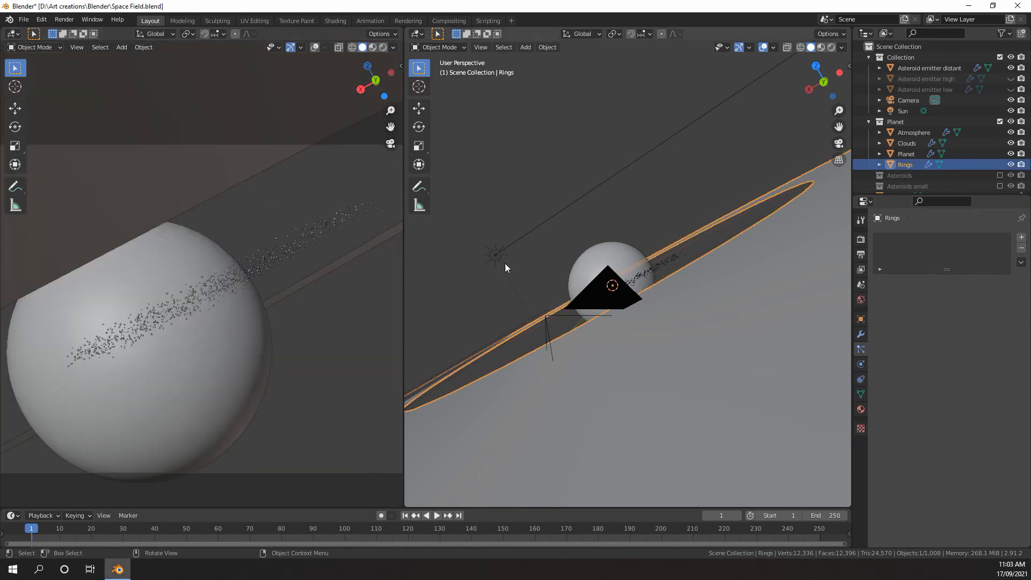
# Add a torus mesh at the planet's centre
pyautogui.moveTo(504, 263)
pyautogui.mouseDown(button='middle')
pyautogui.moveTo(559, 250)
pyautogui.moveTo(638, 289)
pyautogui.mouseUp(button='middle')
pyautogui.scroll(3, 638, 289)
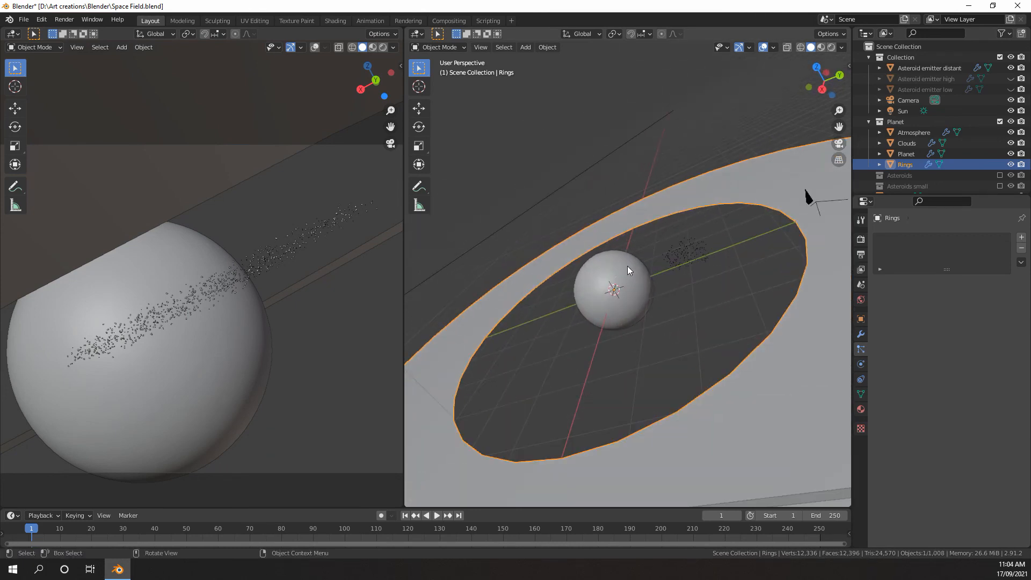
pyautogui.press('KP_1')
pyautogui.moveTo(639, 261); pyautogui.dragTo(674, 250, button='middle')
pyautogui.scroll(5, 674, 250)
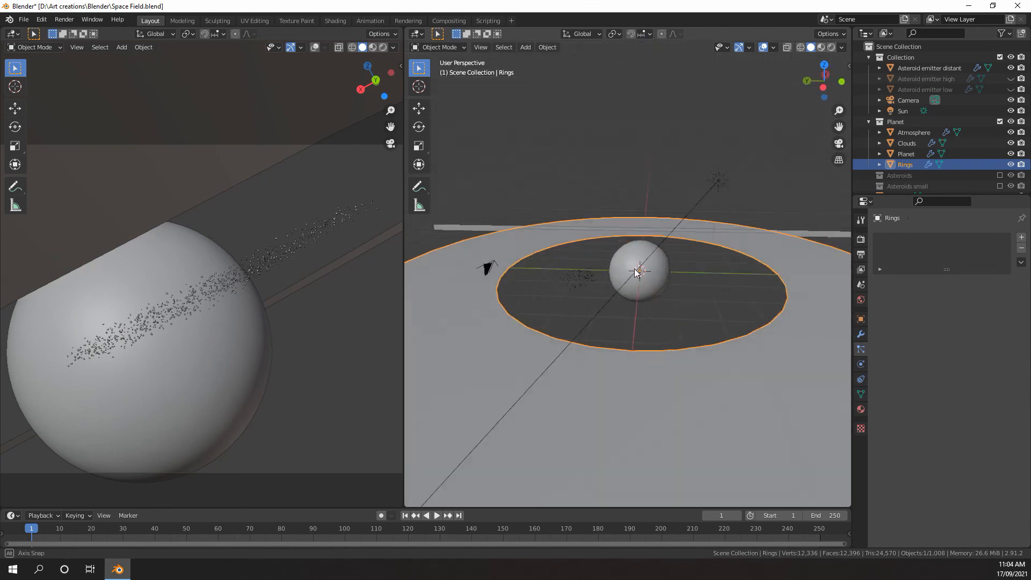
pyautogui.scroll(-2, 672, 283)
pyautogui.scroll(3, 662, 299)
pyautogui.moveTo(678, 298); pyautogui.dragTo(639, 280, button='middle')
pyautogui.scroll(-3, 661, 299)
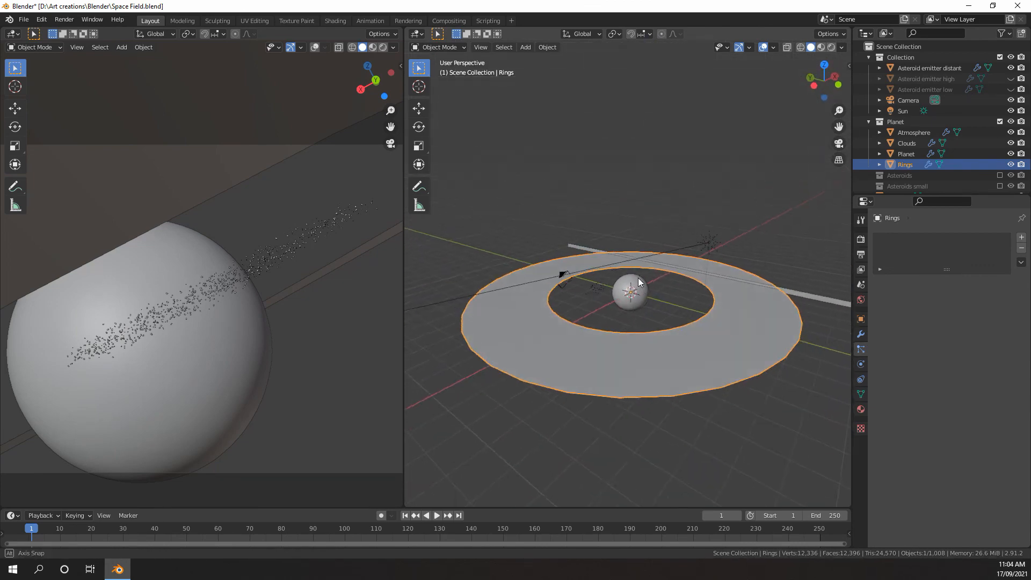
pyautogui.scroll(3, 637, 279)
pyautogui.hotkey('shift', 'a')
pyautogui.moveTo(636, 278)
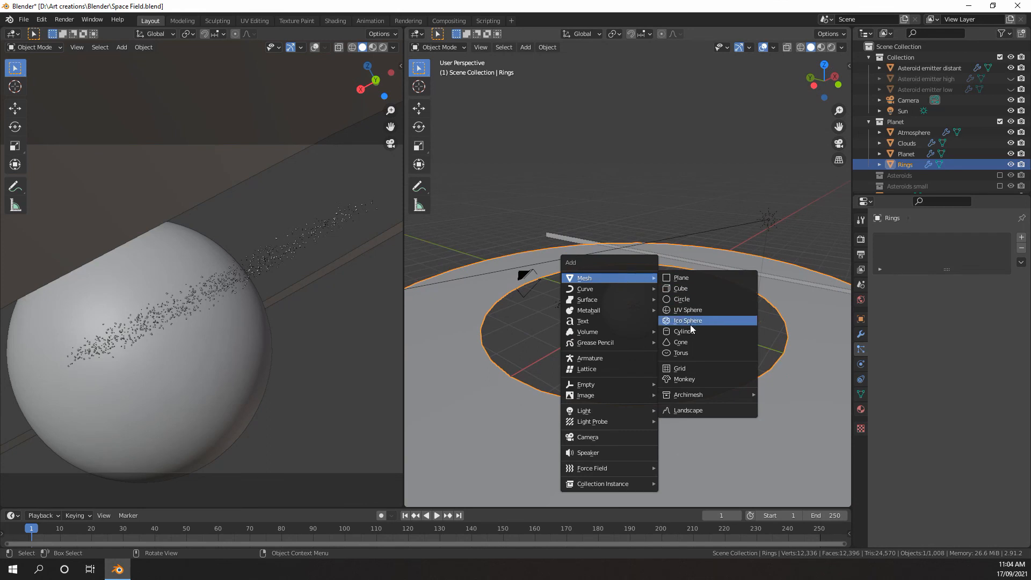
pyautogui.click(681, 353)
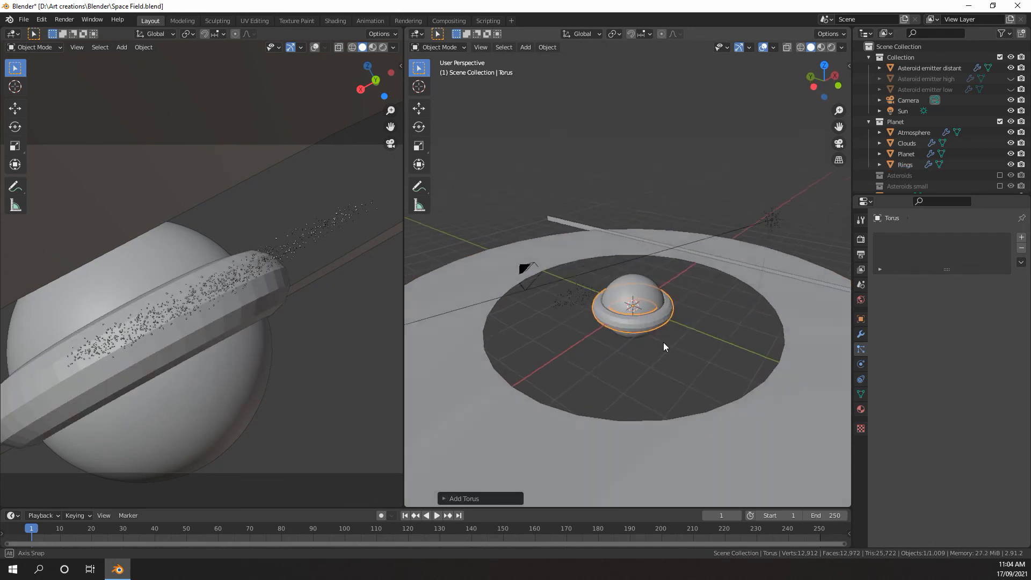
# Scale the torus up uniformly so it forms a wide ring around the planet
pyautogui.scroll(4, 663, 343)
pyautogui.scroll(3, 652, 314)
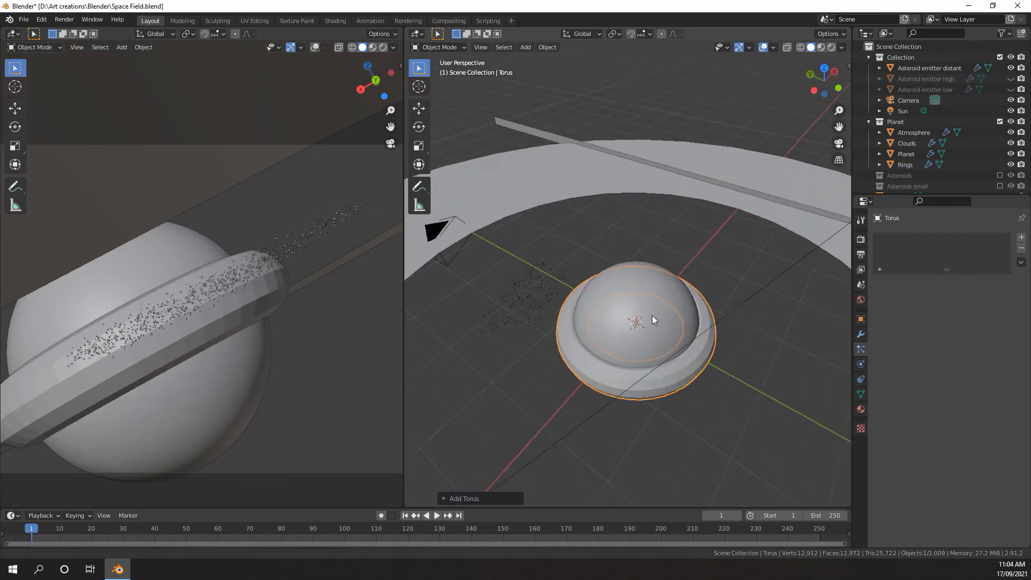
pyautogui.press('s')
pyautogui.click(711, 331)
pyautogui.scroll(-10, 711, 331)
pyautogui.moveTo(711, 330)
pyautogui.mouseDown(button='middle')
pyautogui.moveTo(711, 307)
pyautogui.moveTo(648, 295)
pyautogui.moveTo(720, 317)
pyautogui.mouseUp(button='middle')
pyautogui.scroll(4, 668, 309)
pyautogui.press('s')
pyautogui.click(708, 311)
# Fine-tune the torus size by a factor of about 1.03 so it reaches over the distant asteroid emitter
pyautogui.scroll(-1, 720, 317)
pyautogui.moveTo(585, 279); pyautogui.dragTo(703, 318, button='middle')
pyautogui.scroll(5, 704, 318)
pyautogui.press('s')
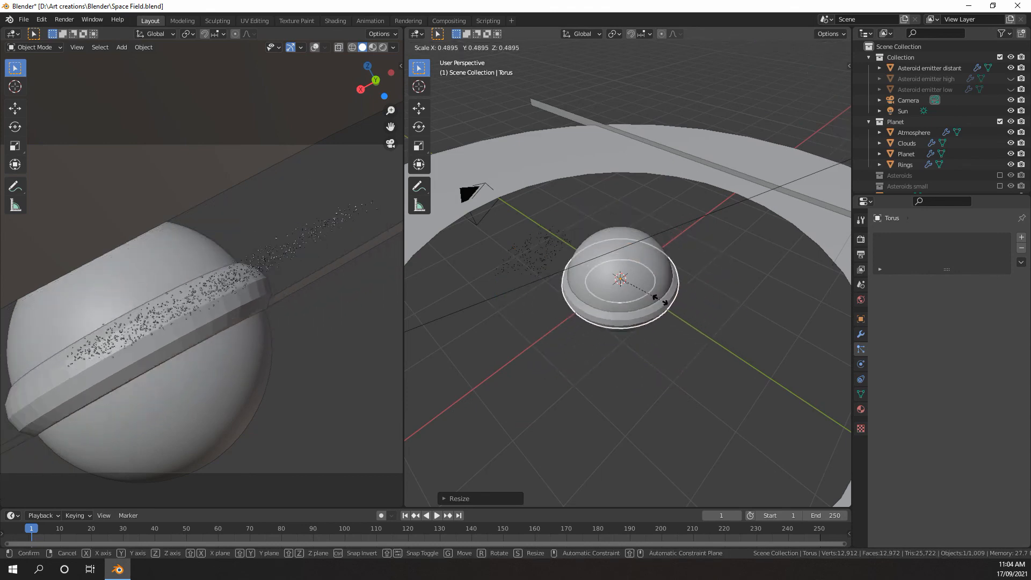
pyautogui.rightClick(617, 292)
pyautogui.moveTo(584, 292); pyautogui.dragTo(651, 270, button='middle')
pyautogui.scroll(3, 515, 318)
pyautogui.scroll(-5, 516, 318)
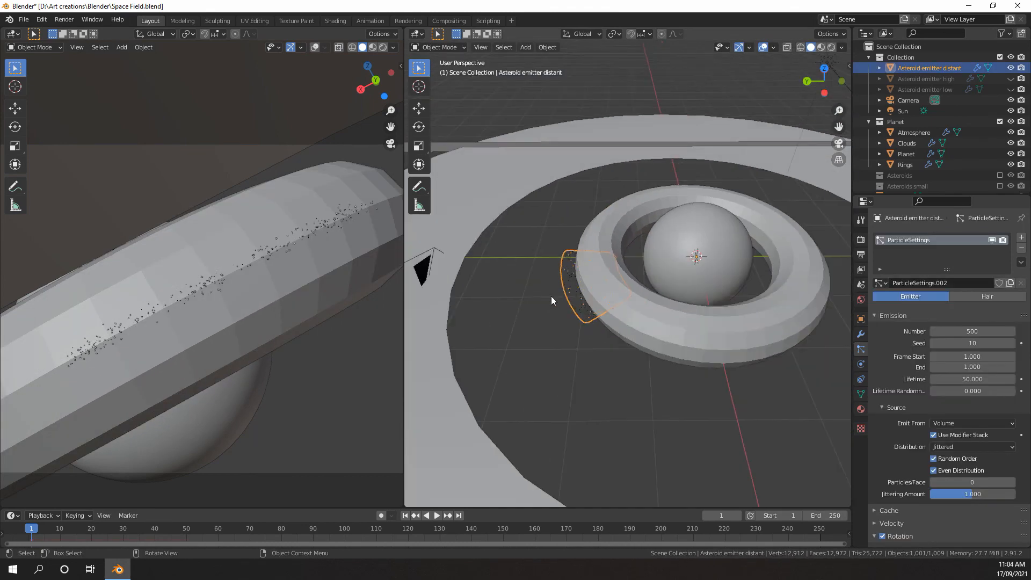
pyautogui.press('s')
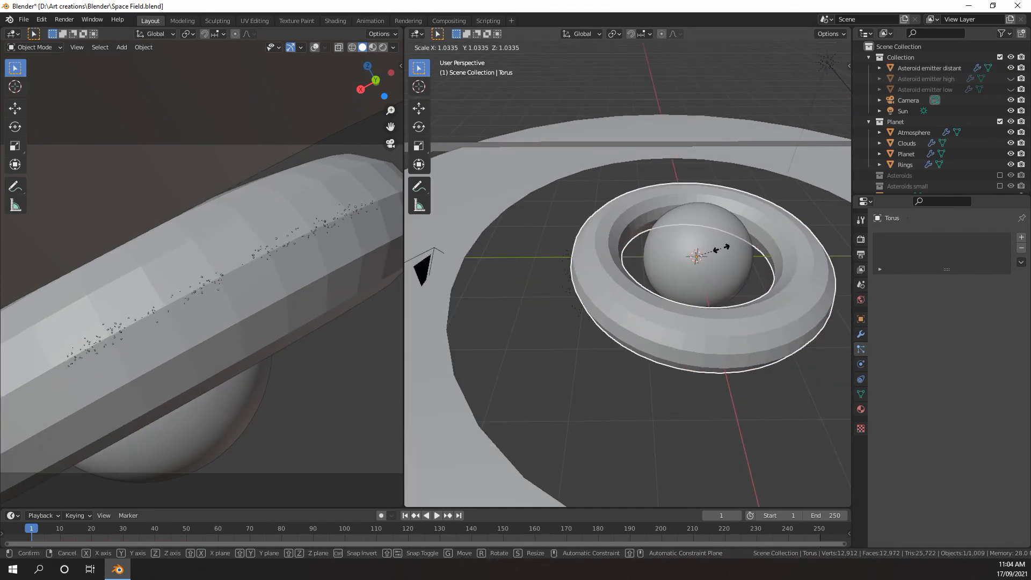
pyautogui.click(721, 250)
# Scale the torus along the global Z axis to make it taller around the planet
pyautogui.scroll(-3, 749, 278)
pyautogui.moveTo(749, 278); pyautogui.dragTo(719, 224, button='middle')
pyautogui.press('s')
pyautogui.press('z')
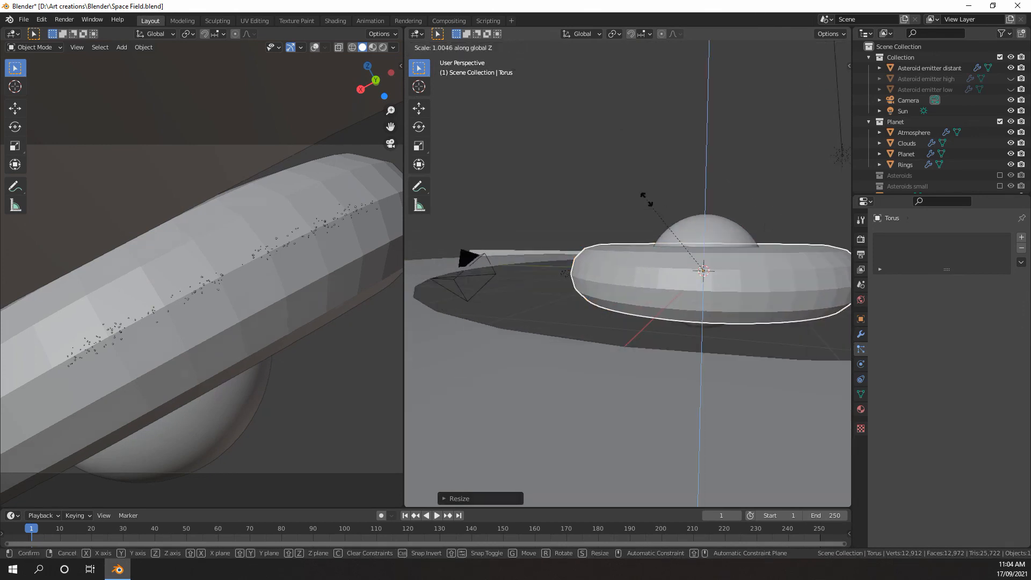
pyautogui.click(629, 152)
# Apply Shade Smooth to the torus
pyautogui.moveTo(629, 176); pyautogui.dragTo(644, 261, button='middle')
pyautogui.rightClick(678, 244)
pyautogui.click(678, 244)
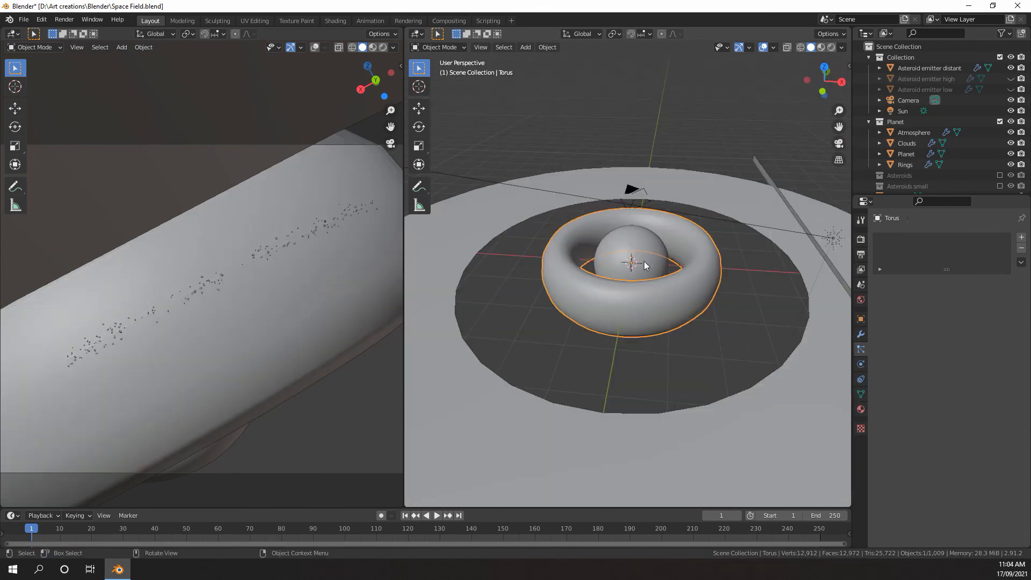
# Create a new material on the torus and show its nodes in a Shader Editor in place of the camera view
pyautogui.click(861, 409)
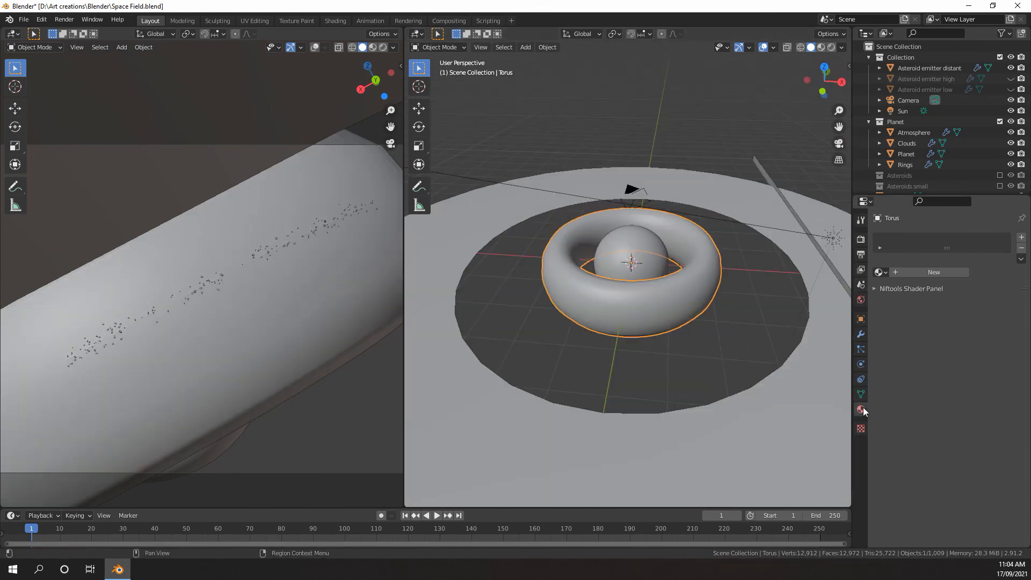
pyautogui.click(933, 273)
pyautogui.click(16, 34)
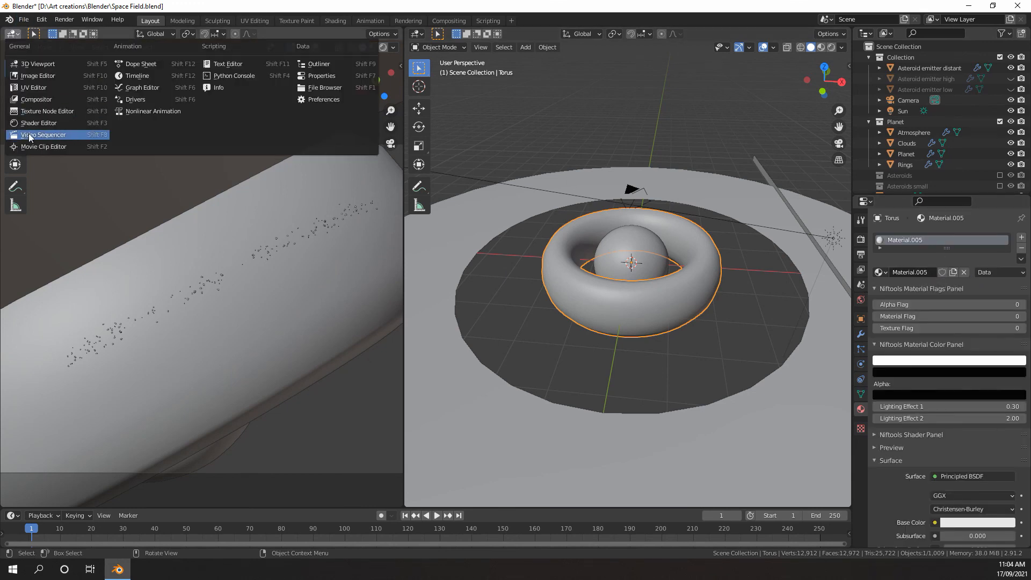
pyautogui.click(31, 124)
pyautogui.scroll(4, 151, 248)
pyautogui.press('n')
pyautogui.scroll(6, 107, 305)
pyautogui.moveTo(107, 305); pyautogui.dragTo(215, 248, button='middle')
pyautogui.scroll(-2, 215, 247)
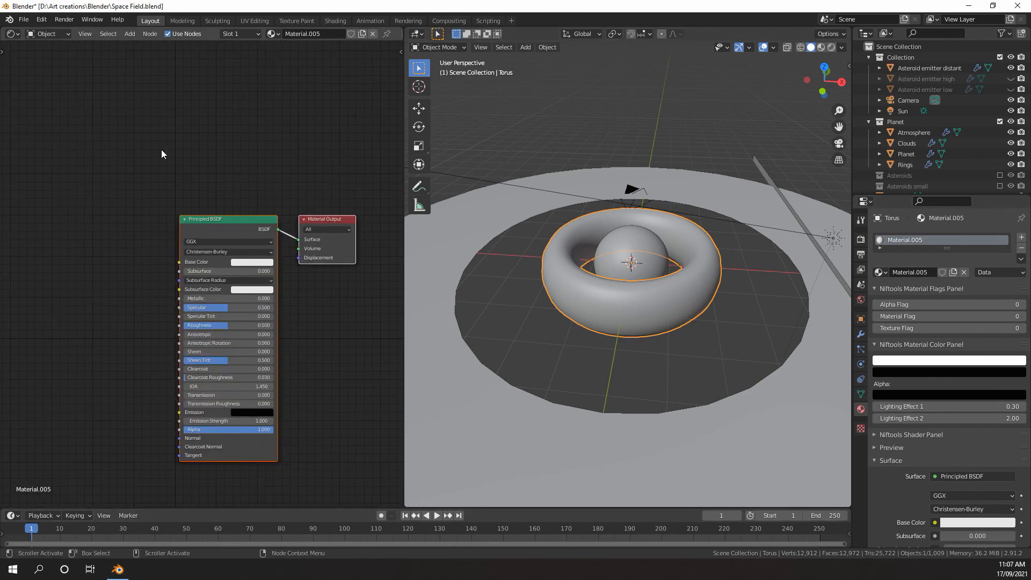
# Replace the torus material's Principled BSDF with an Emission shader connected to the Volume input of the Material Output
pyautogui.press('x')
pyautogui.hotkey('shift', 'a')
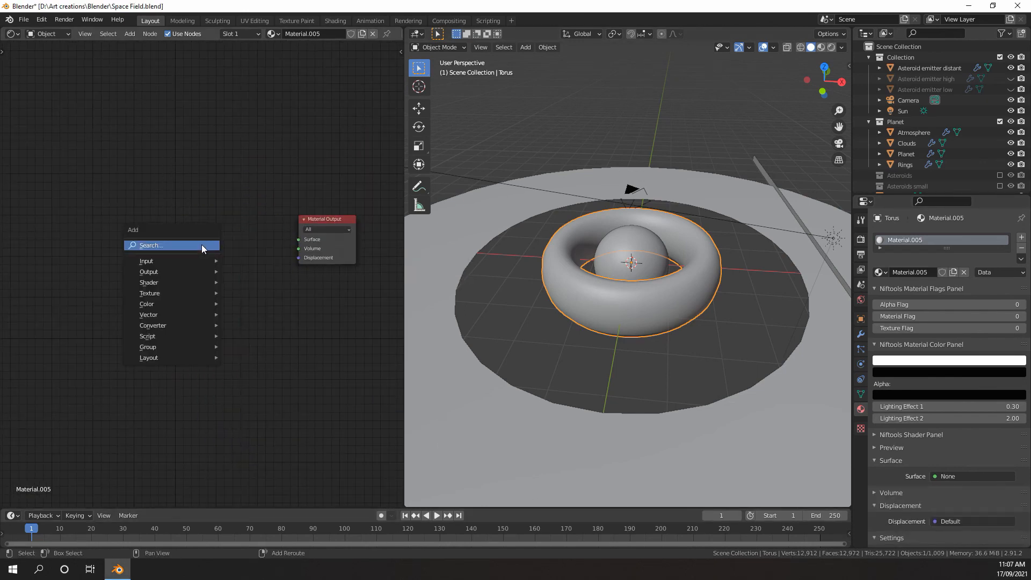
pyautogui.moveTo(162, 281)
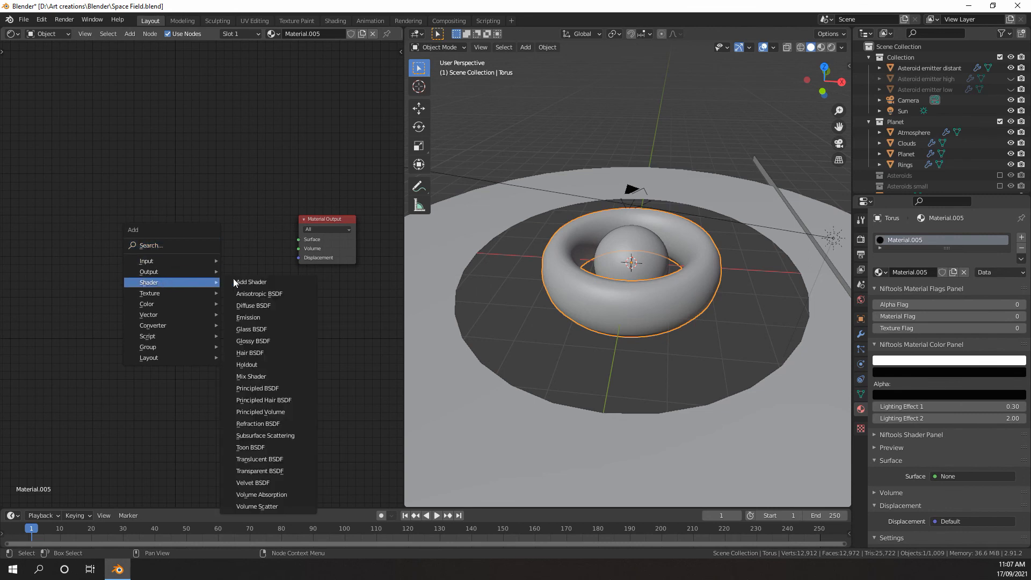
pyautogui.click(256, 318)
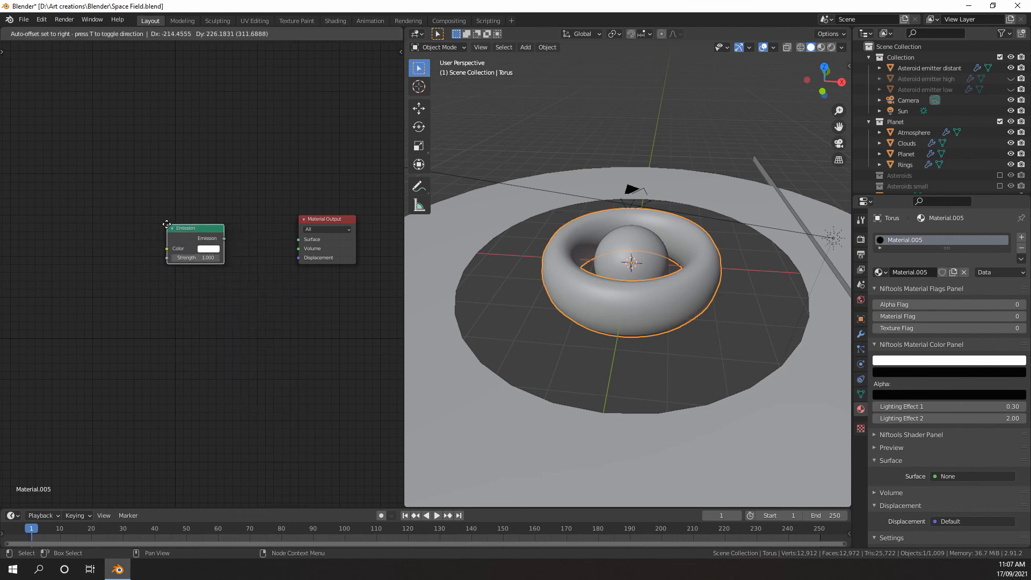
pyautogui.click(245, 238)
pyautogui.scroll(2, 244, 238)
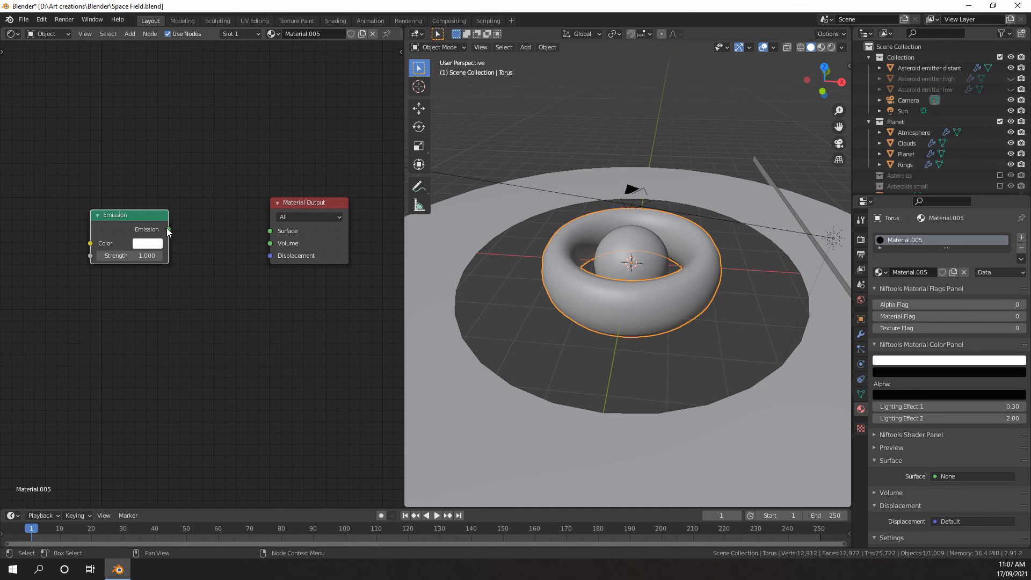
pyautogui.moveTo(168, 230); pyautogui.dragTo(270, 244)
pyautogui.scroll(2, 240, 278)
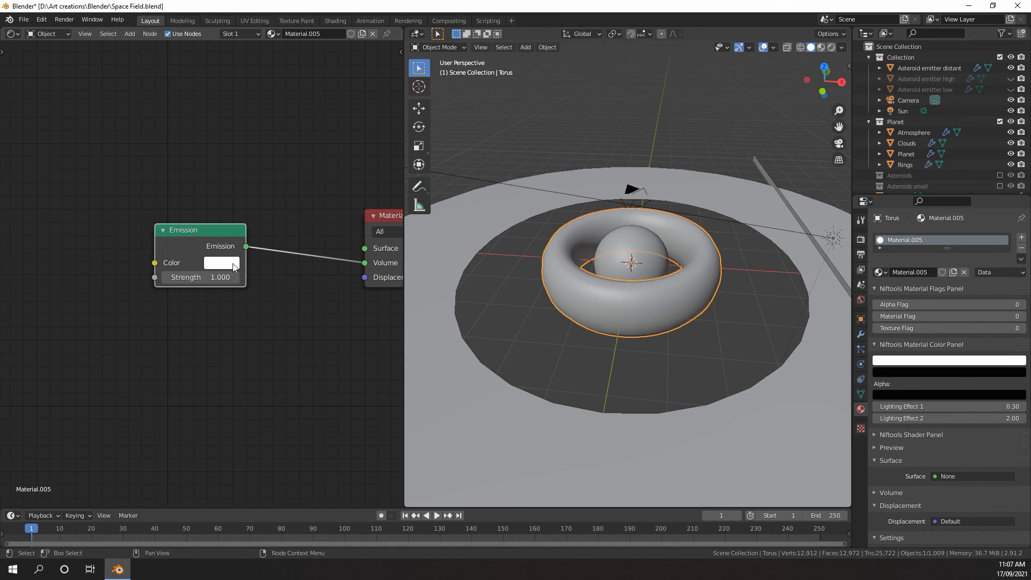
pyautogui.scroll(-4, 214, 213)
pyautogui.scroll(7, 223, 244)
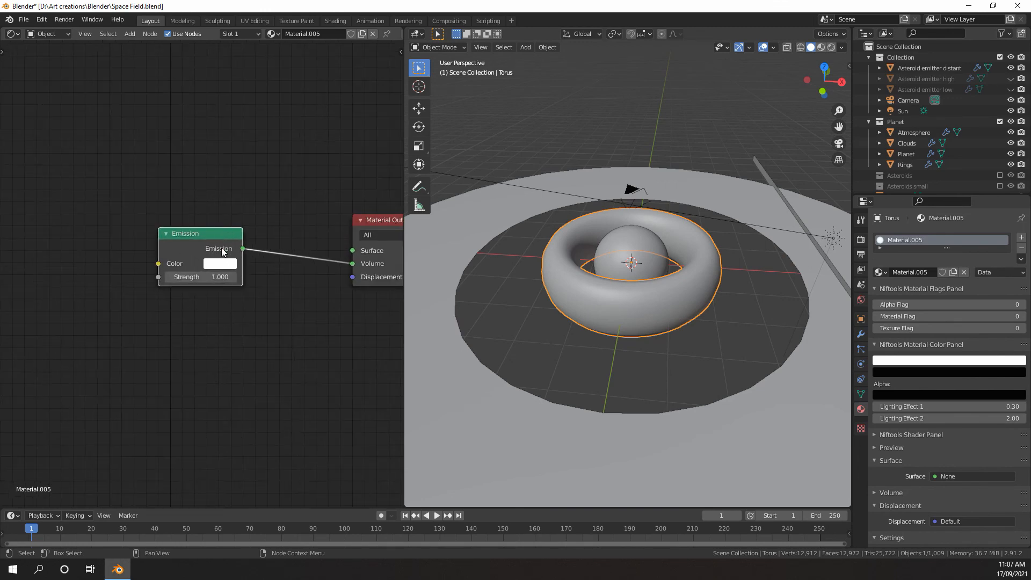
pyautogui.moveTo(229, 236); pyautogui.dragTo(220, 273, button='middle')
pyautogui.moveTo(508, 290); pyautogui.dragTo(545, 289, button='middle')
pyautogui.scroll(-4, 572, 261)
pyautogui.scroll(5, 562, 282)
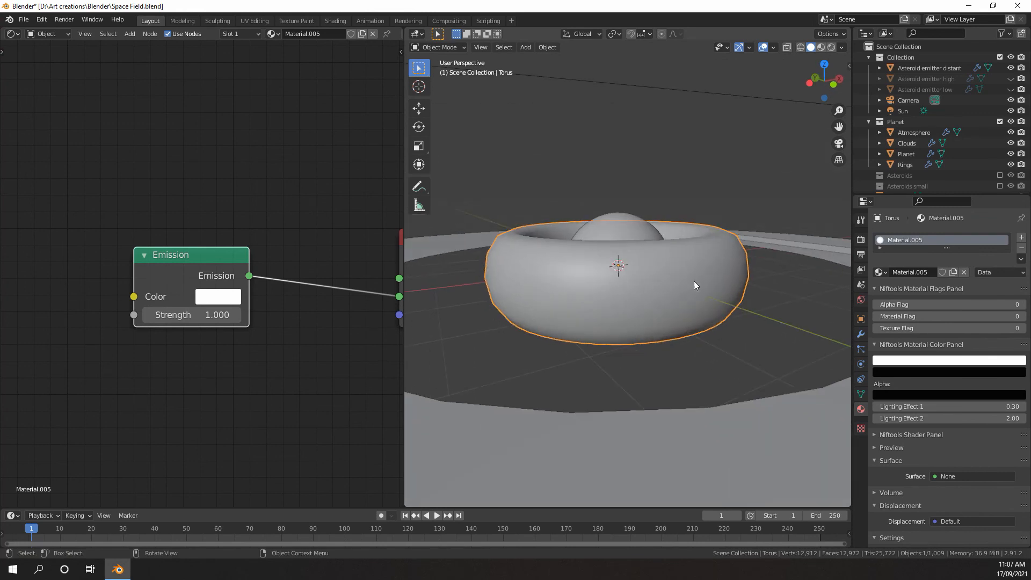
pyautogui.scroll(-2, 263, 284)
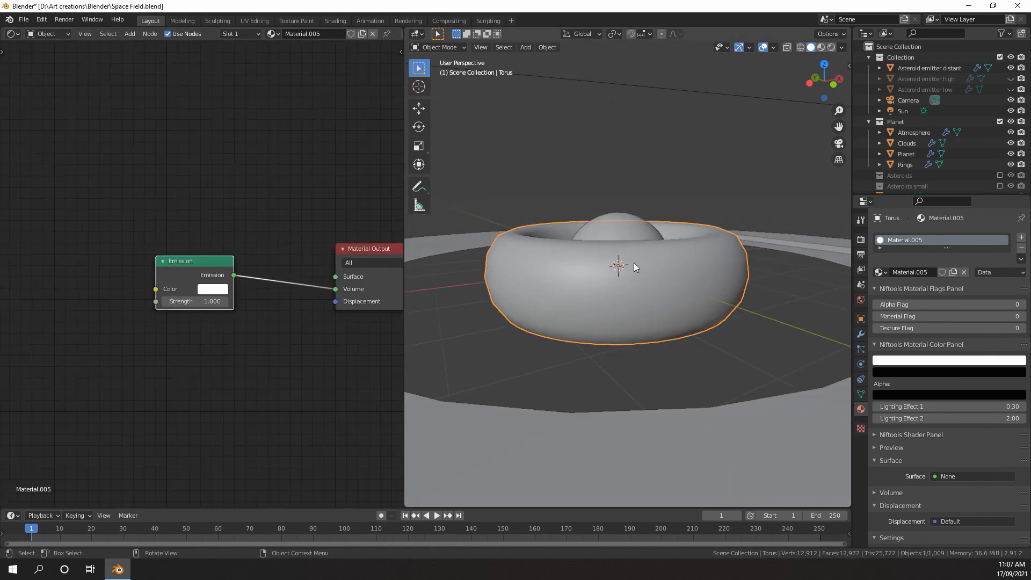
pyautogui.scroll(4, 227, 299)
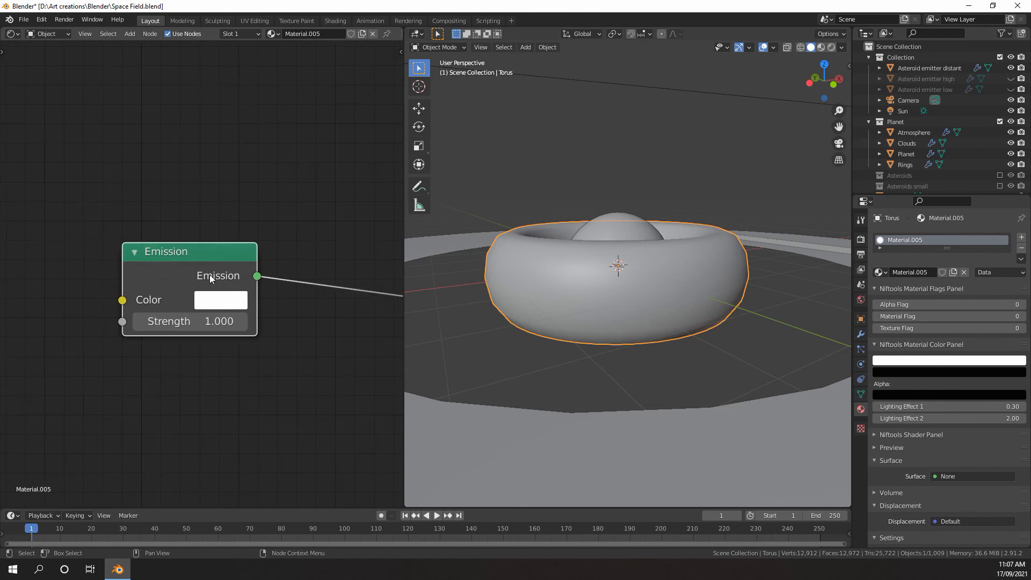
pyautogui.scroll(-1, 209, 275)
pyautogui.moveTo(281, 311)
pyautogui.mouseDown(button='middle')
pyautogui.moveTo(287, 327)
pyautogui.moveTo(276, 347)
pyautogui.moveTo(146, 317)
pyautogui.moveTo(190, 321)
pyautogui.moveTo(179, 302)
pyautogui.mouseUp(button='middle')
pyautogui.scroll(3, 146, 316)
pyautogui.scroll(-4, 146, 316)
pyautogui.scroll(1, 225, 292)
pyautogui.scroll(-3, 503, 295)
# Switch the 3D viewport to Rendered shading to view the torus's volume emission
pyautogui.moveTo(502, 293)
pyautogui.mouseDown(button='middle')
pyautogui.moveTo(514, 305)
pyautogui.moveTo(569, 298)
pyautogui.mouseUp(button='middle')
pyautogui.scroll(4, 570, 298)
pyautogui.press('z')
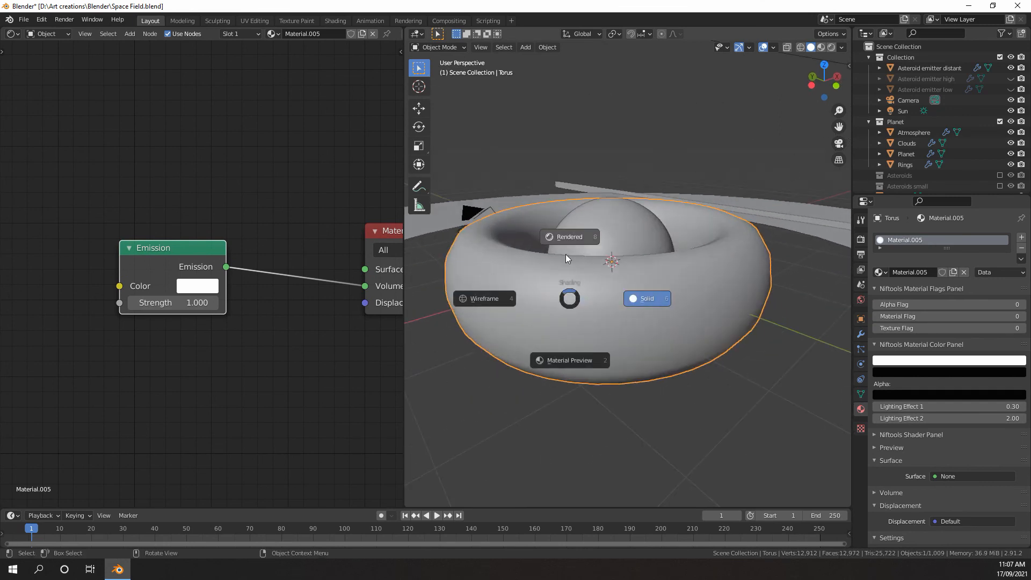
pyautogui.click(566, 256)
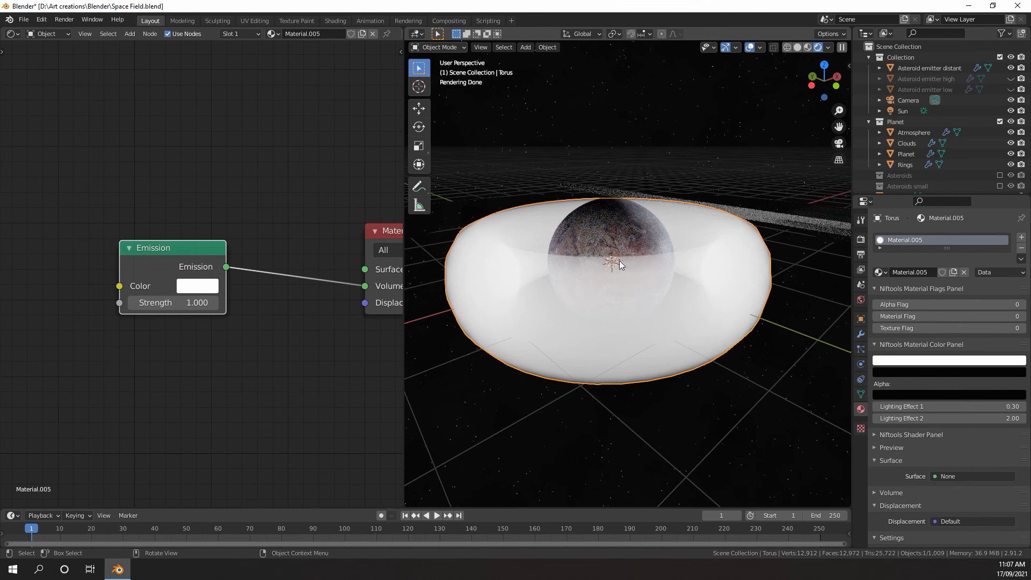
# Set the Emission node's strength to 0.1 and its color to a very pale blue
pyautogui.scroll(-4, 237, 303)
pyautogui.moveTo(229, 318); pyautogui.dragTo(247, 307, button='middle')
pyautogui.scroll(4, 216, 298)
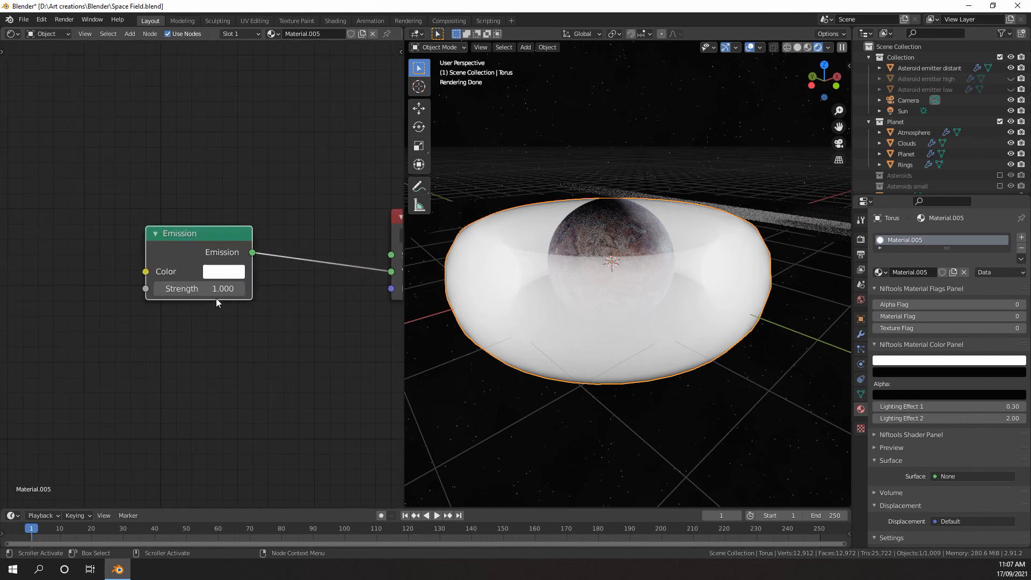
pyautogui.write('0.1')
pyautogui.press('Return')
pyautogui.click(231, 272)
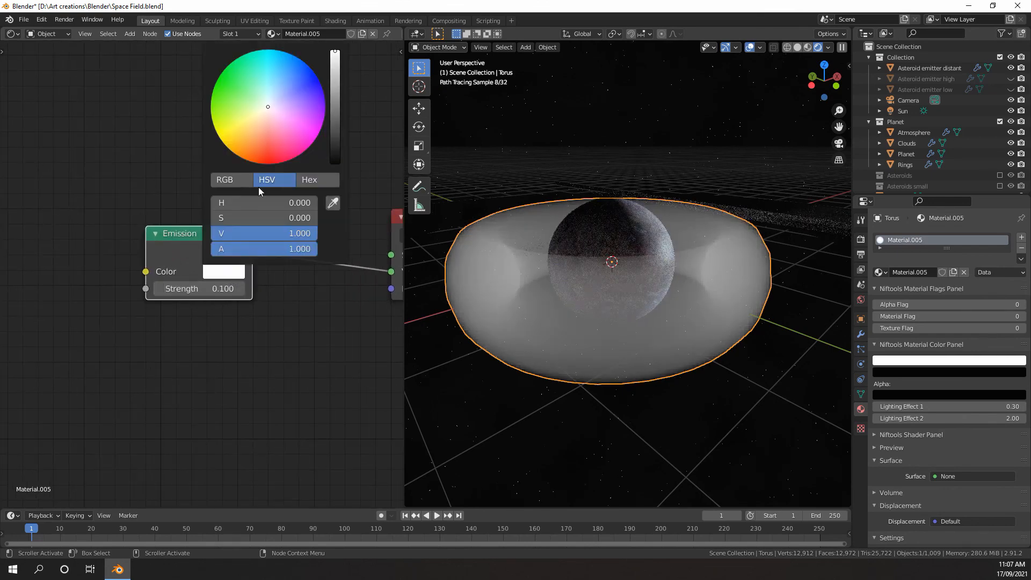
pyautogui.click(274, 101)
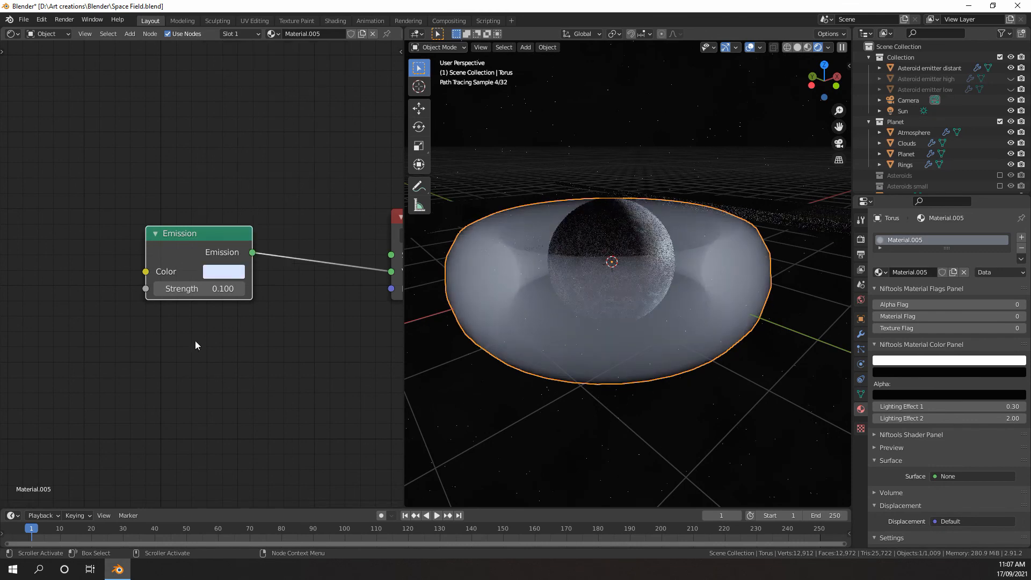
# Switch the 3D viewport back to Solid shading
pyautogui.scroll(-5, 156, 352)
pyautogui.moveTo(148, 353); pyautogui.dragTo(235, 306, button='middle')
pyautogui.press('z')
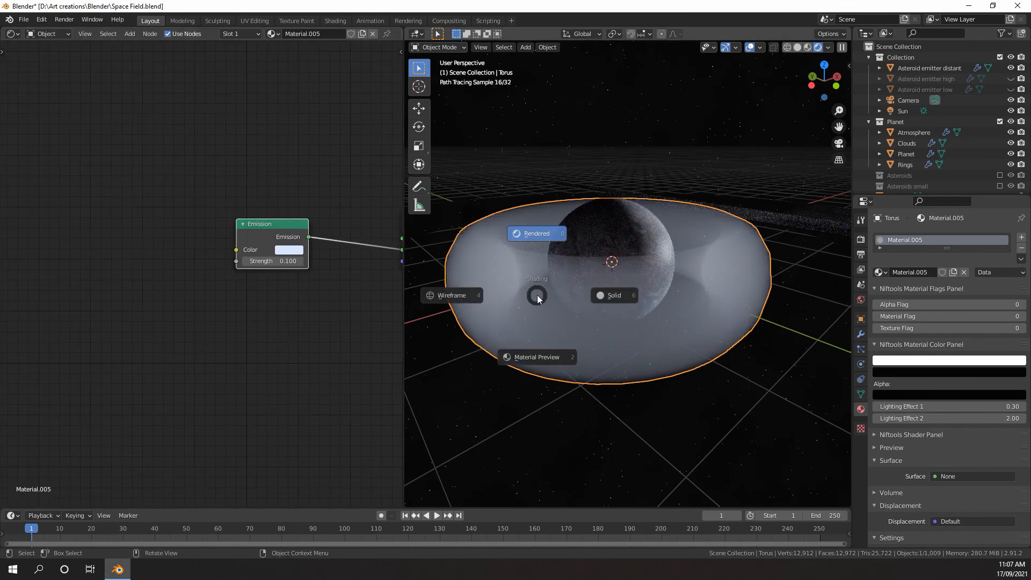
pyautogui.click(619, 296)
# Add a Gradient Texture node and connect its Color output to the Emission node's Strength
pyautogui.scroll(2, 290, 277)
pyautogui.hotkey('shift', 'a')
pyautogui.moveTo(178, 237)
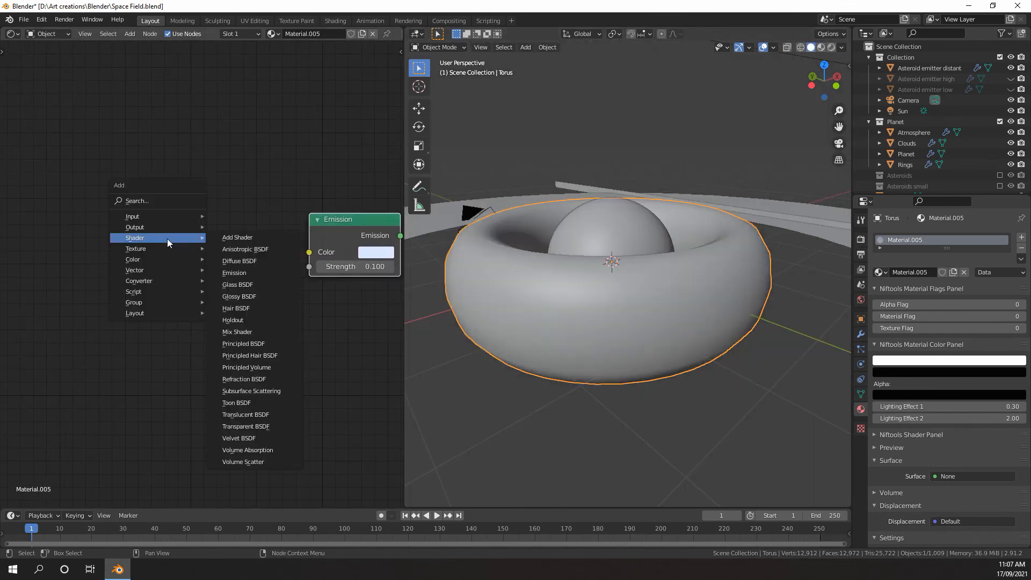
pyautogui.moveTo(140, 251)
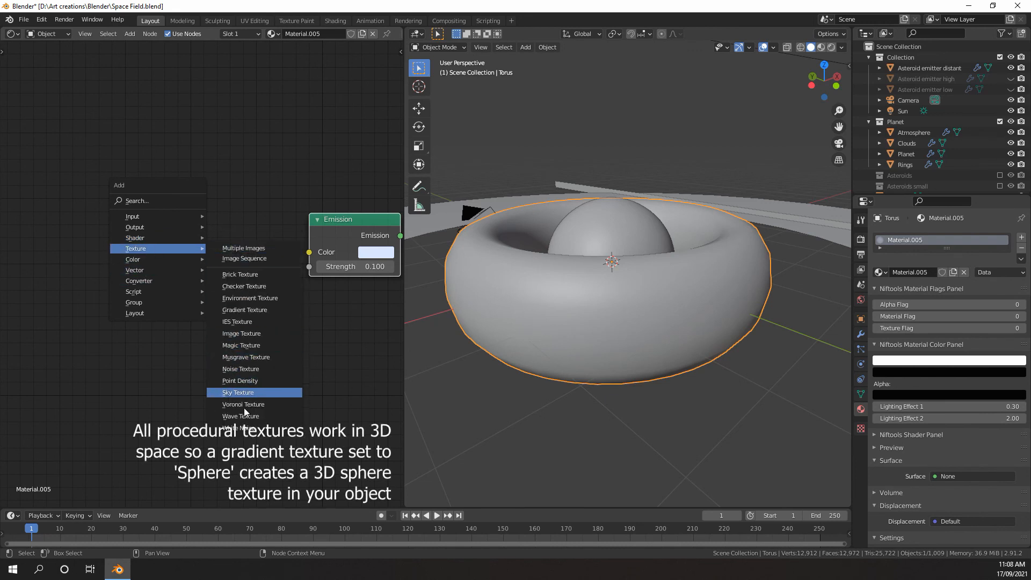
pyautogui.click(245, 309)
pyautogui.click(260, 245)
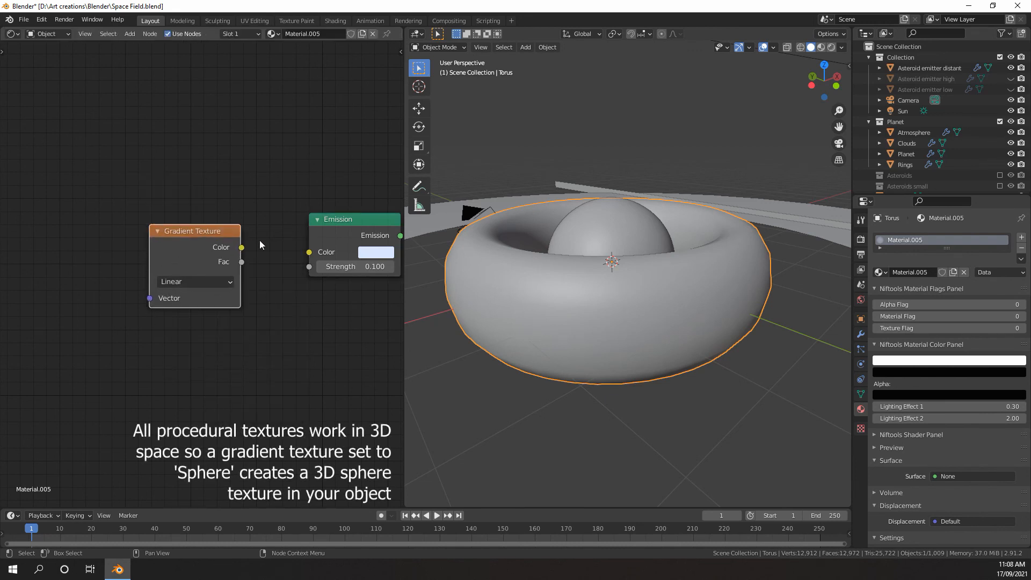
pyautogui.moveTo(287, 267); pyautogui.dragTo(310, 267)
# Move the Gradient Texture node away from the Emission node and insert a ColorRamp on the link between them
pyautogui.scroll(-5, 247, 293)
pyautogui.moveTo(223, 302); pyautogui.dragTo(287, 291, button='middle')
pyautogui.scroll(1, 285, 285)
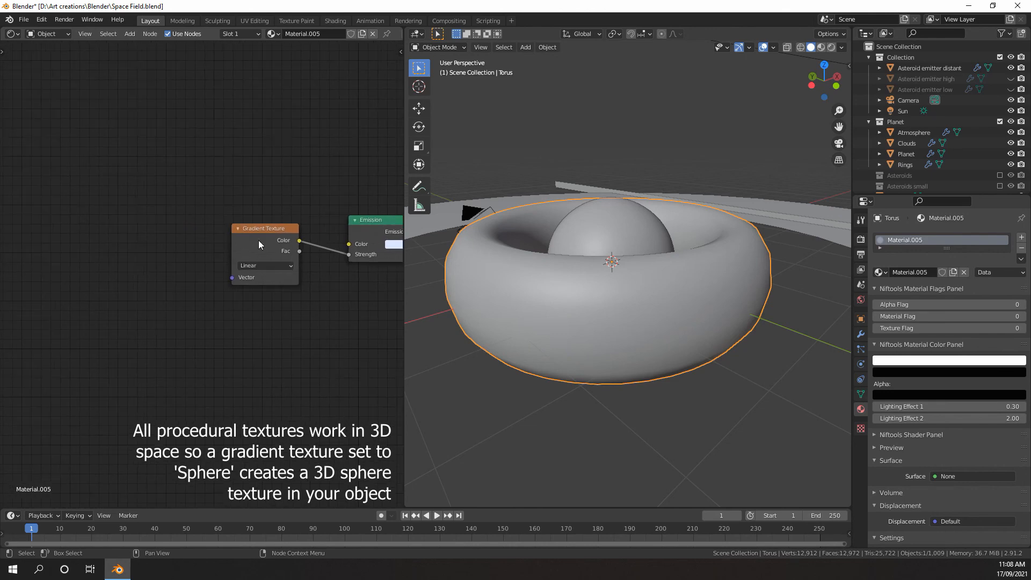
pyautogui.moveTo(259, 240); pyautogui.dragTo(155, 268)
pyautogui.hotkey('shift', 'a')
pyautogui.moveTo(209, 291)
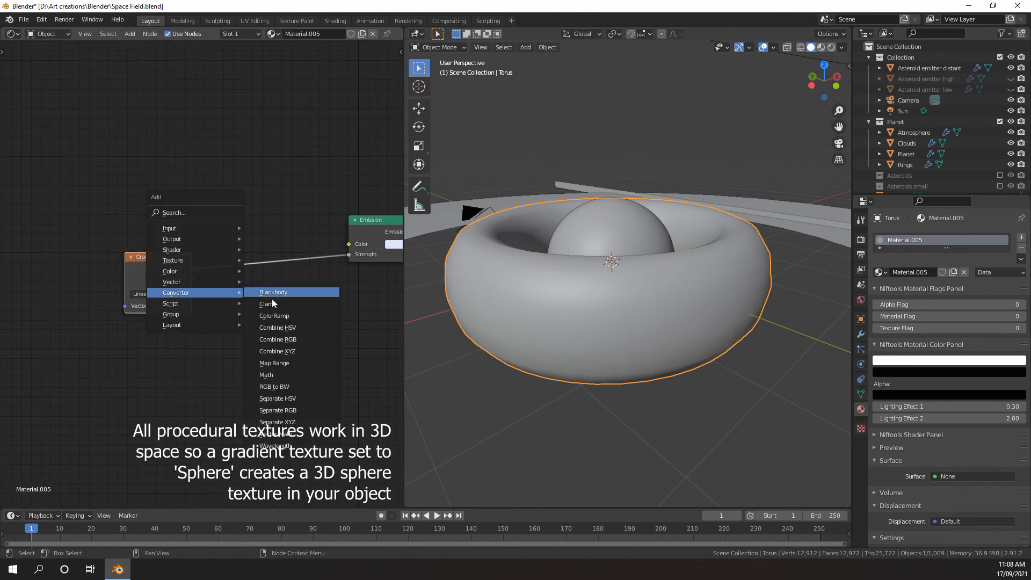
pyautogui.click(277, 317)
pyautogui.click(201, 205)
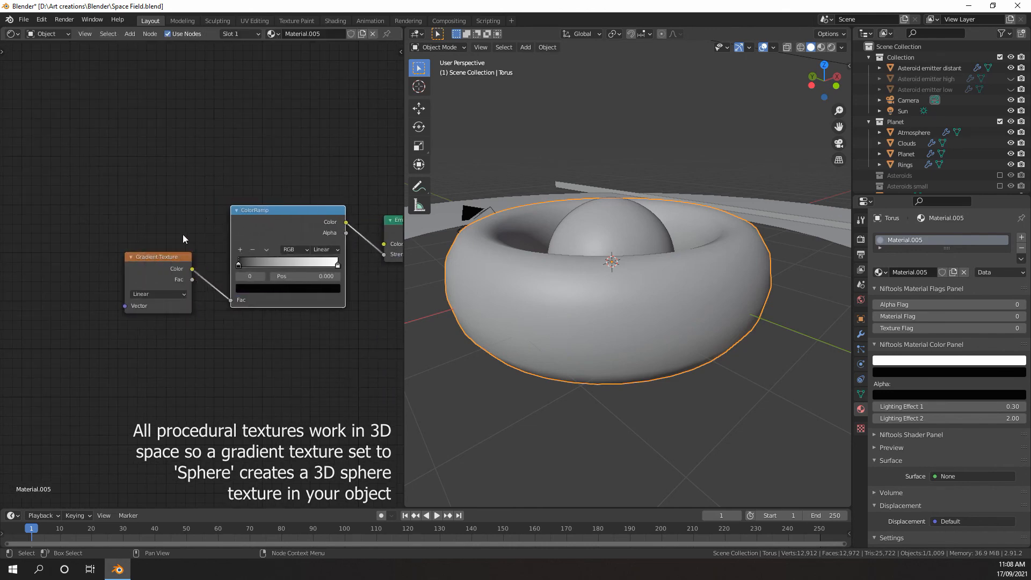
# Add Mapping and Texture Coordinate nodes feeding the Gradient Texture's Vector input
pyautogui.scroll(-3, 155, 268)
pyautogui.moveTo(153, 267); pyautogui.dragTo(233, 252, button='middle')
pyautogui.scroll(2, 233, 254)
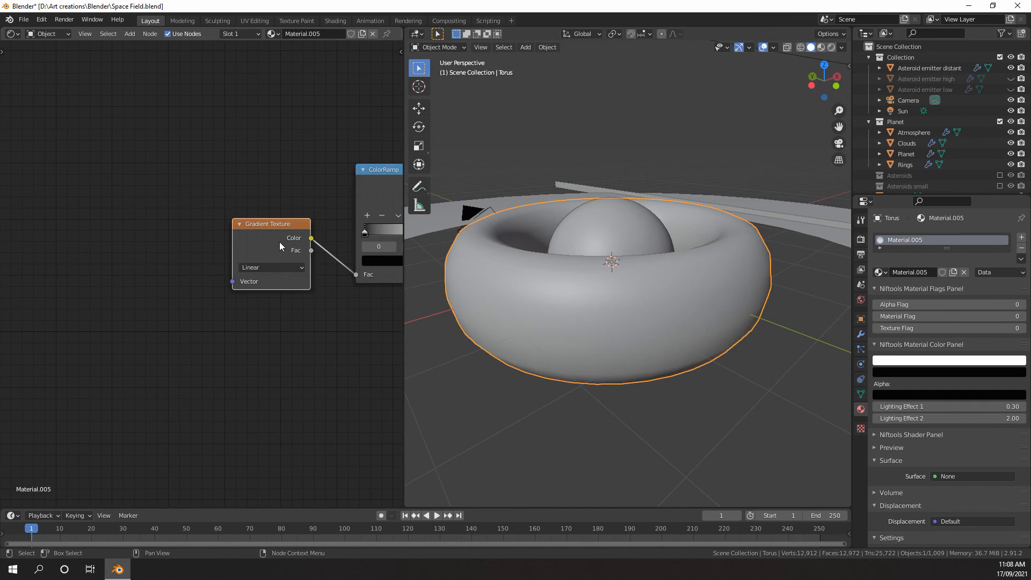
pyautogui.hotkey('ctrl', 't')
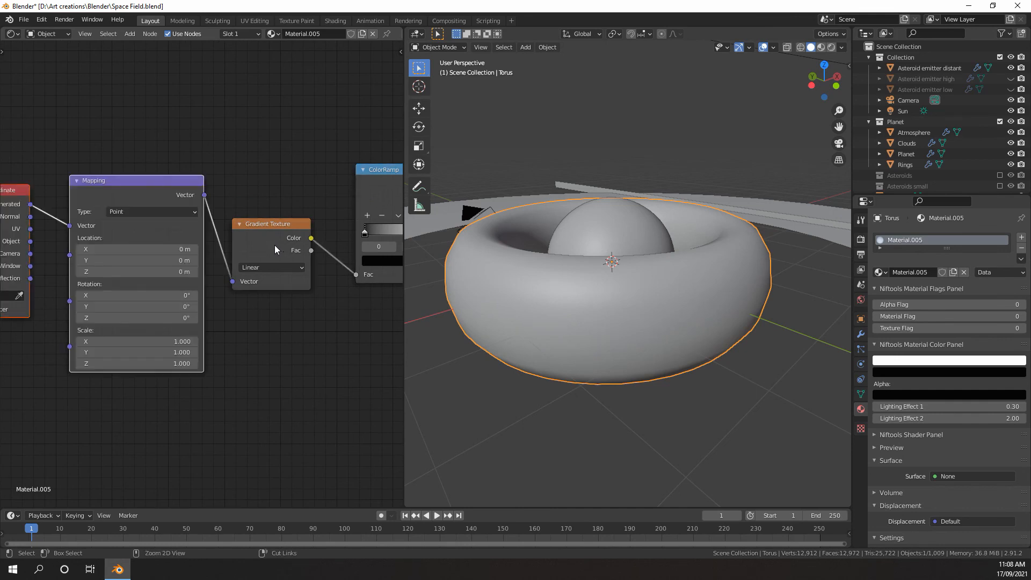
# Connect the Texture Coordinate's Object output to the Mapping node's Vector input in place of Generated
pyautogui.scroll(-1, 275, 245)
pyautogui.moveTo(265, 247); pyautogui.dragTo(330, 264, button='middle')
pyautogui.scroll(2, 185, 268)
pyautogui.moveTo(181, 268); pyautogui.dragTo(214, 264, button='middle')
pyautogui.scroll(1, 310, 266)
pyautogui.scroll(-3, 290, 265)
pyautogui.scroll(3, 242, 249)
pyautogui.moveTo(242, 249); pyautogui.dragTo(131, 266, button='middle')
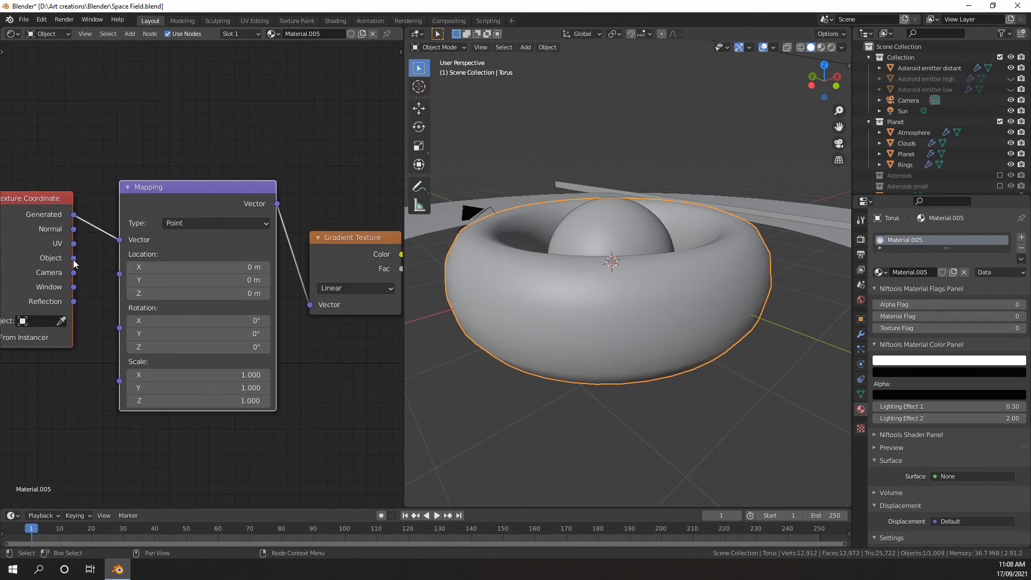
pyautogui.moveTo(74, 259); pyautogui.dragTo(120, 240)
# Set the Gradient Texture type to Quadratic sphere
pyautogui.scroll(-2, 155, 250)
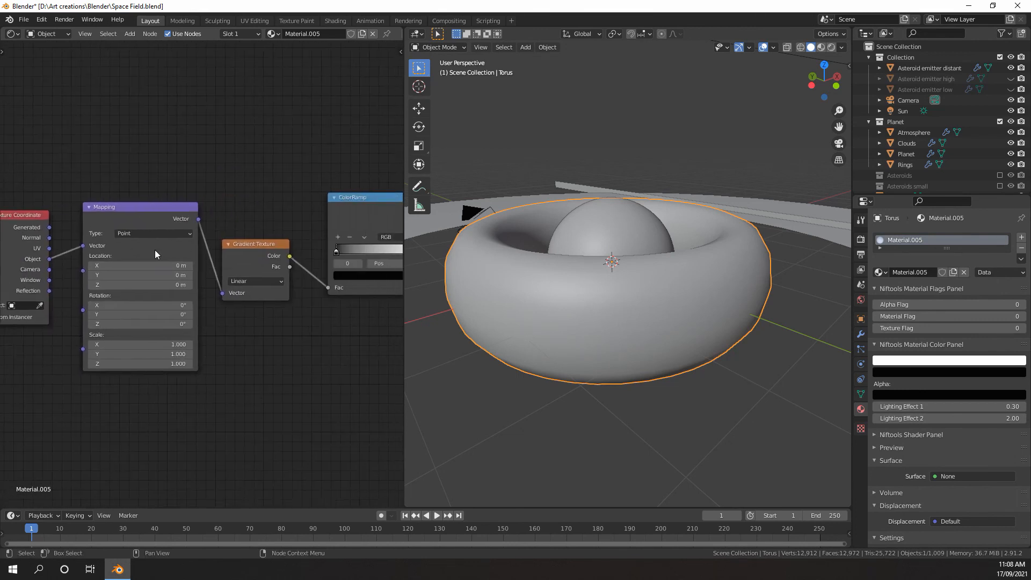
pyautogui.moveTo(155, 249); pyautogui.dragTo(76, 243, button='middle')
pyautogui.scroll(2, 219, 273)
pyautogui.click(240, 289)
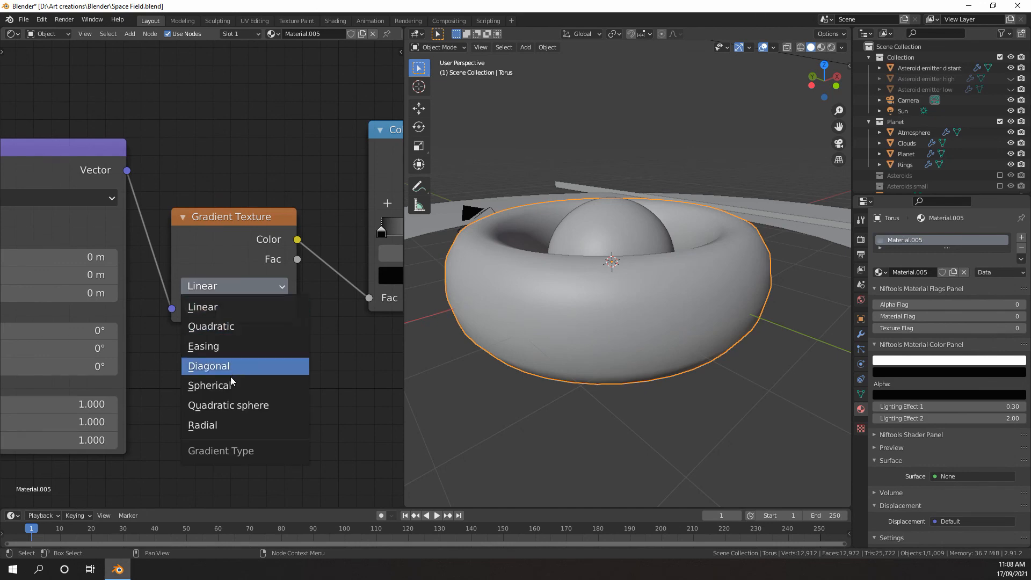
pyautogui.click(235, 402)
# Switch the 3D viewport to Rendered shading and view the torus's gradient glow from a lower side angle
pyautogui.scroll(-4, 252, 355)
pyautogui.moveTo(265, 335); pyautogui.dragTo(234, 336, button='middle')
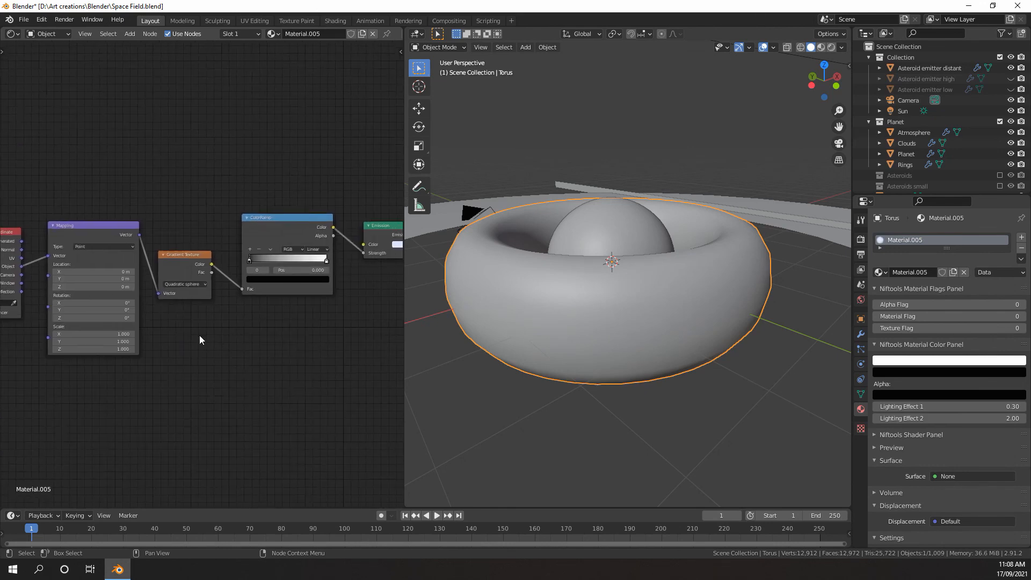
pyautogui.scroll(3, 183, 340)
pyautogui.moveTo(152, 345); pyautogui.dragTo(277, 313, button='middle')
pyautogui.scroll(4, 259, 305)
pyautogui.press('z')
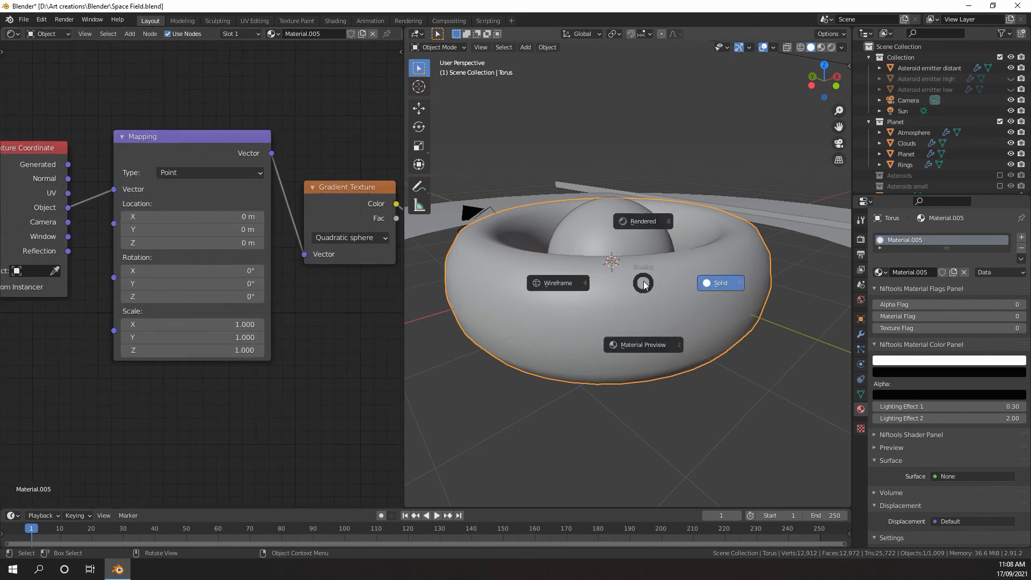
pyautogui.click(632, 214)
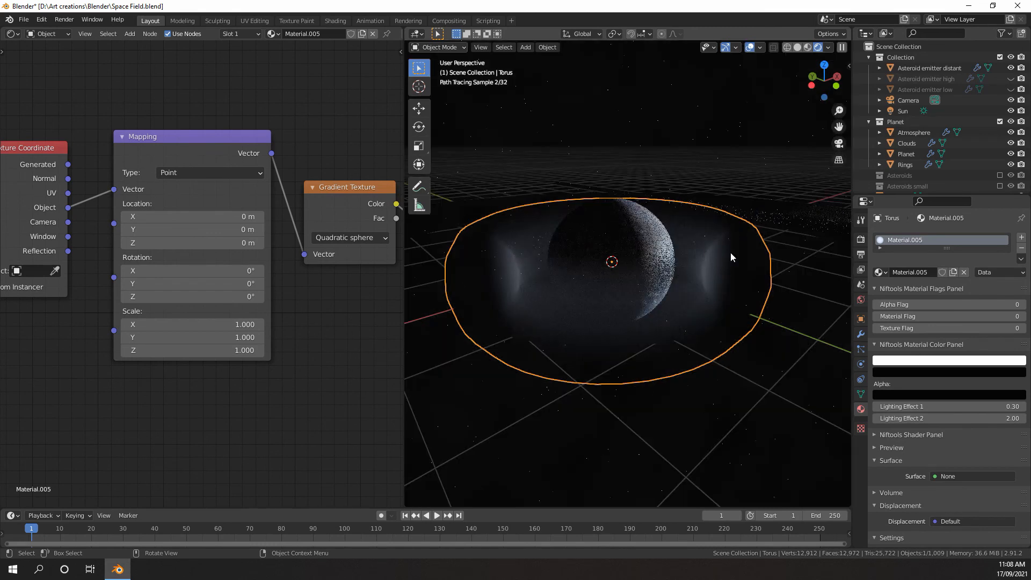
pyautogui.moveTo(731, 253); pyautogui.dragTo(685, 287, button='middle')
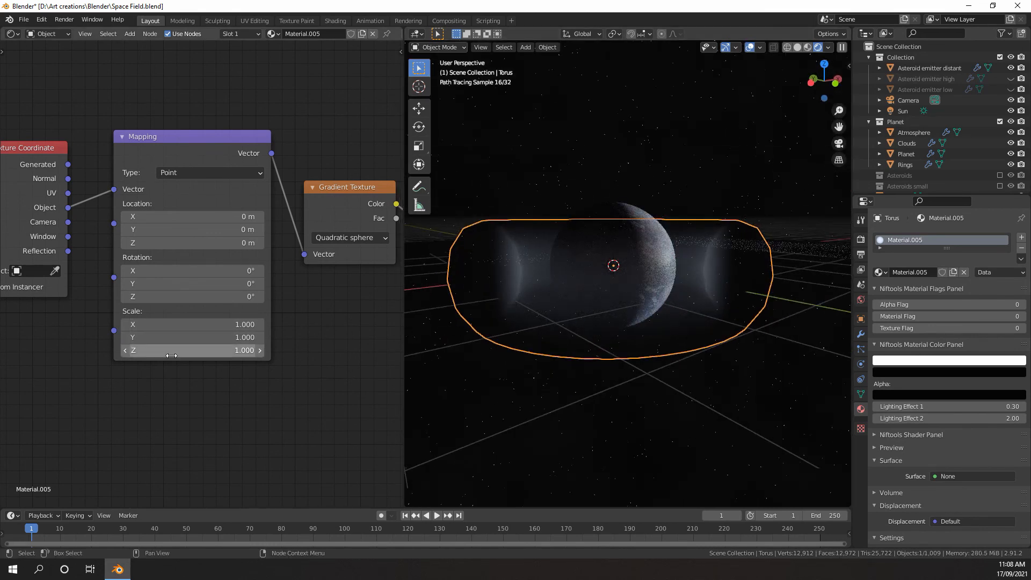
# Set the Mapping node's scale to 4.1 on Z and, after trying 0.6, to 0.7 on X and Y
pyautogui.moveTo(170, 353); pyautogui.dragTo(185, 353)
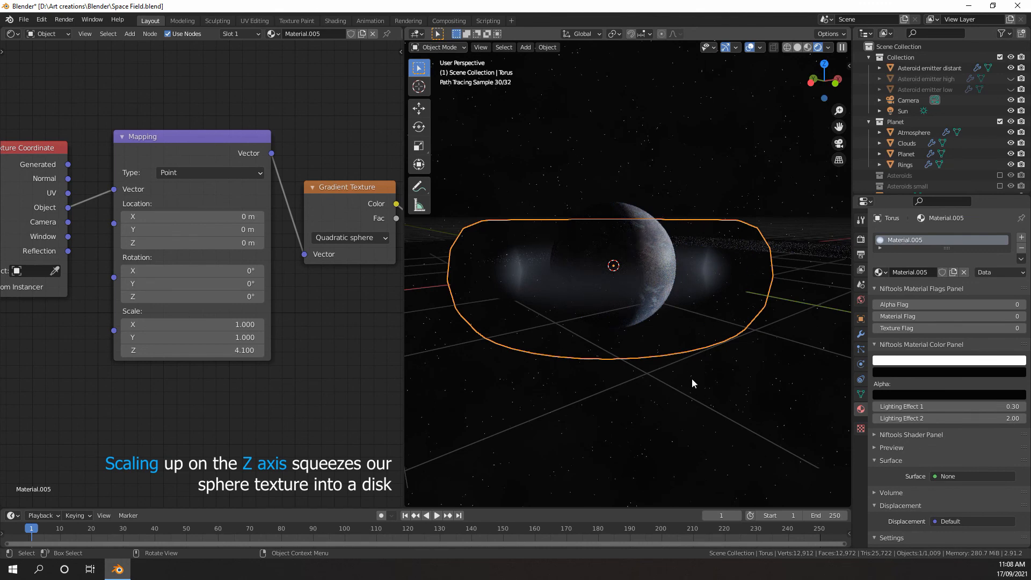
pyautogui.moveTo(203, 326); pyautogui.dragTo(203, 339)
pyautogui.write('0.6')
pyautogui.press('Return')
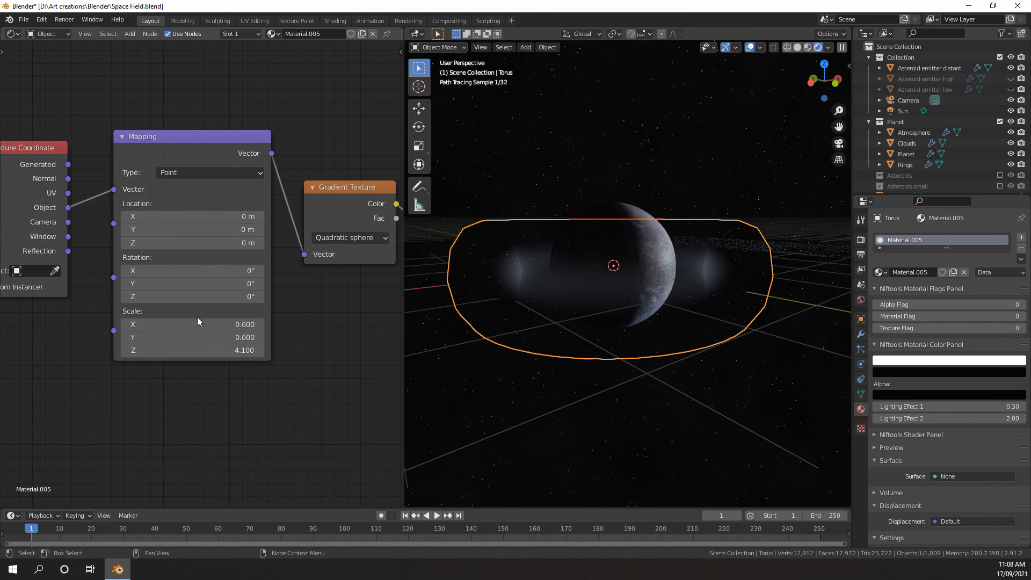
pyautogui.moveTo(241, 321); pyautogui.dragTo(235, 323)
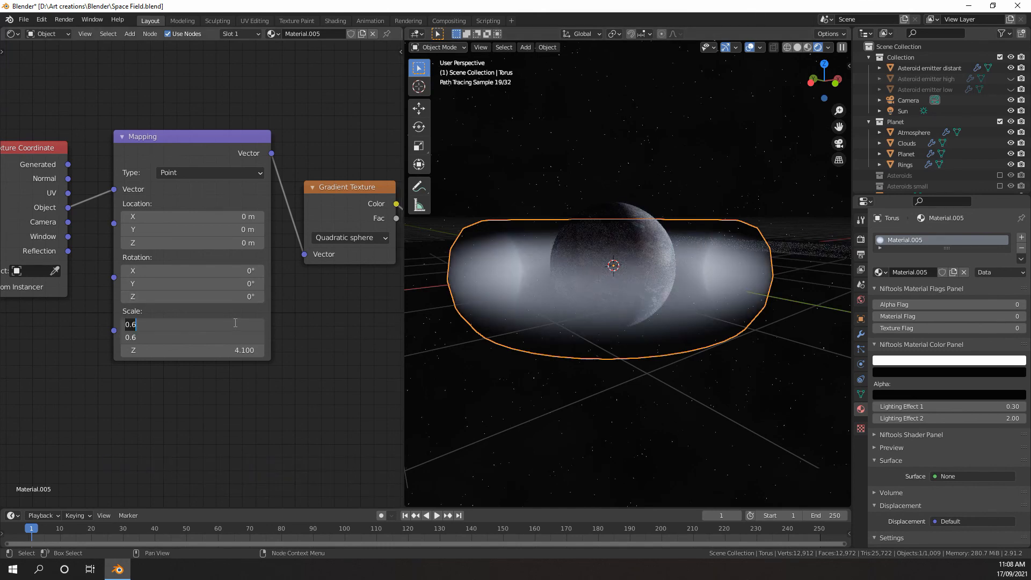
pyautogui.write('.7')
pyautogui.press('Return')
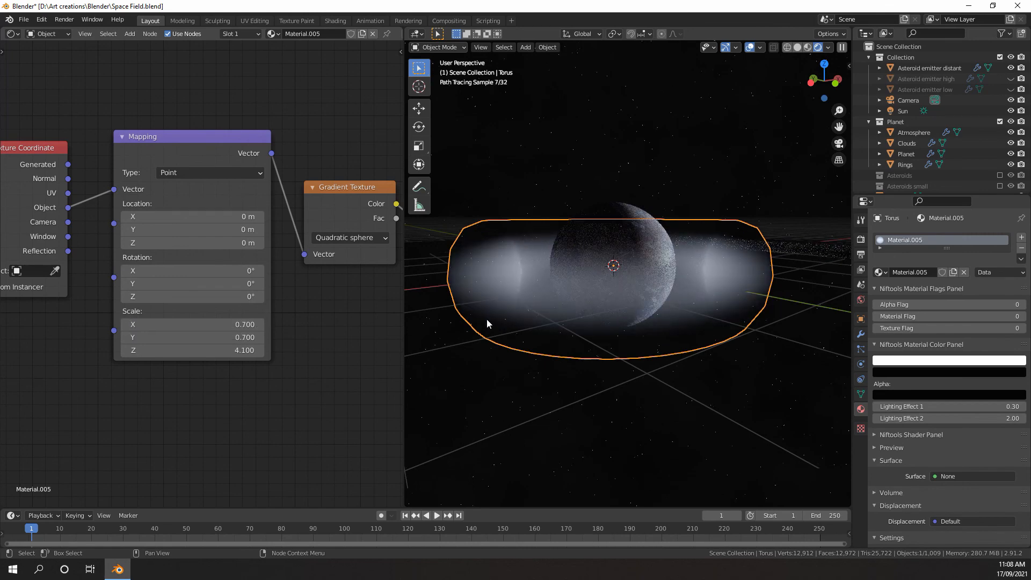
# Hide the viewport overlays and view the glowing disk around the planet from another side
pyautogui.click(750, 48)
pyautogui.moveTo(724, 163); pyautogui.dragTo(654, 153, button='middle')
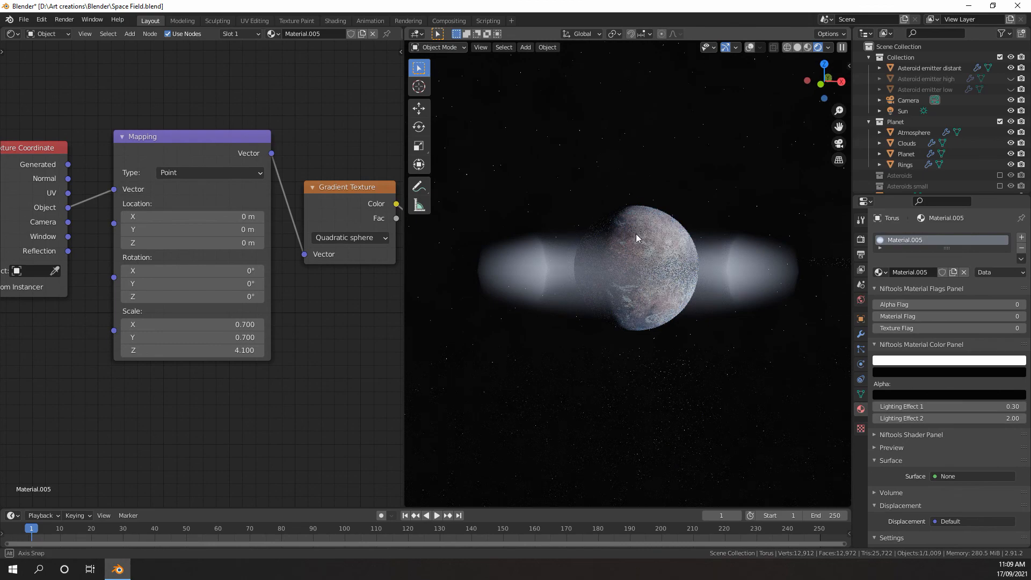
# Set the Mapping node's X and Y scale to 0.8 to tighten the disk around the planet
pyautogui.moveTo(635, 233); pyautogui.dragTo(633, 200, button='middle')
pyautogui.scroll(3, 633, 201)
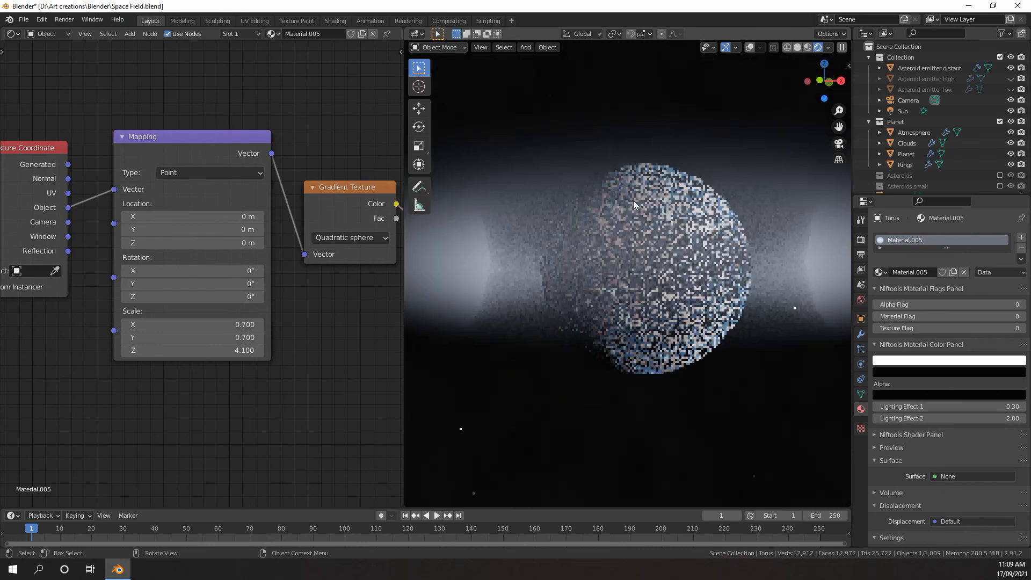
pyautogui.scroll(-3, 629, 204)
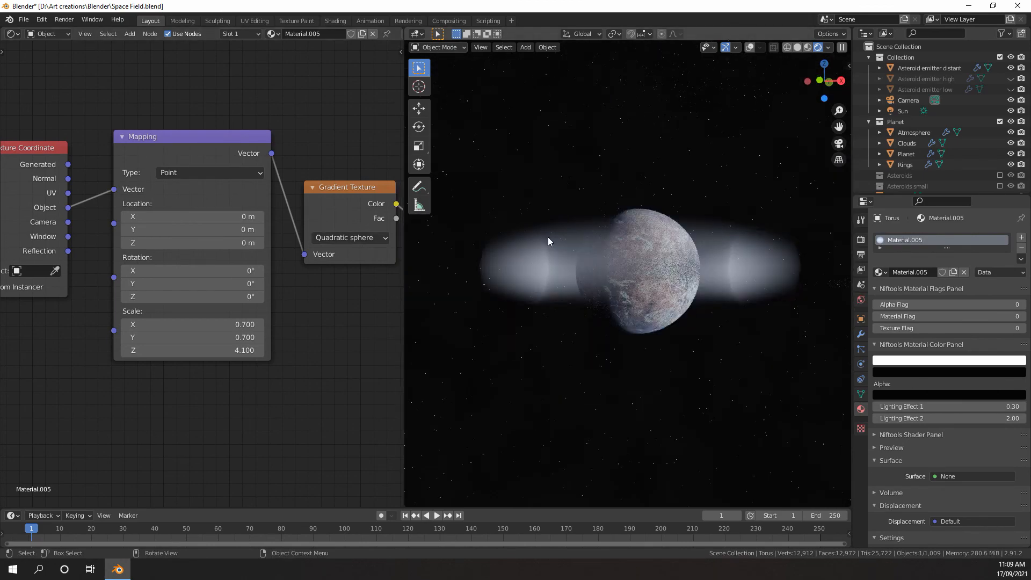
pyautogui.moveTo(236, 325); pyautogui.dragTo(236, 337)
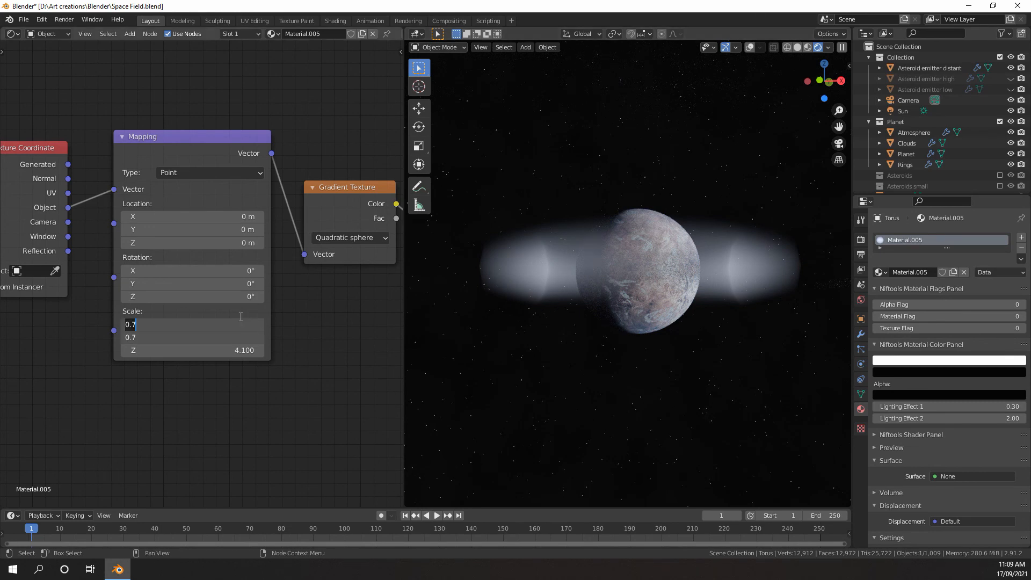
pyautogui.write('.6')
pyautogui.press('BackSpace')
pyautogui.write('8')
pyautogui.press('Return')
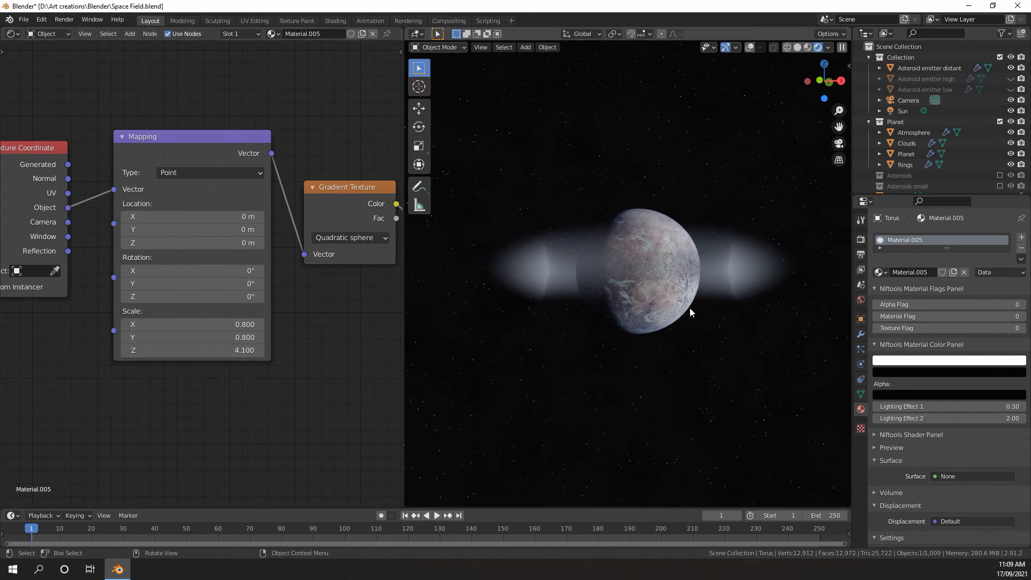
pyautogui.scroll(-2, 249, 264)
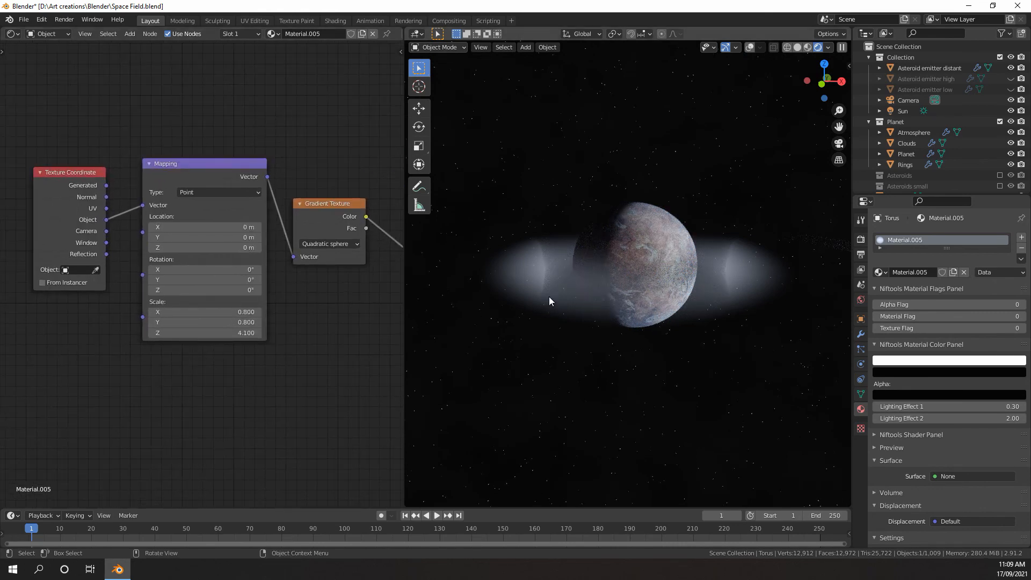
# Look through the scene camera and set the Mapping node's Z scale to 12.8
pyautogui.press('KP_0')
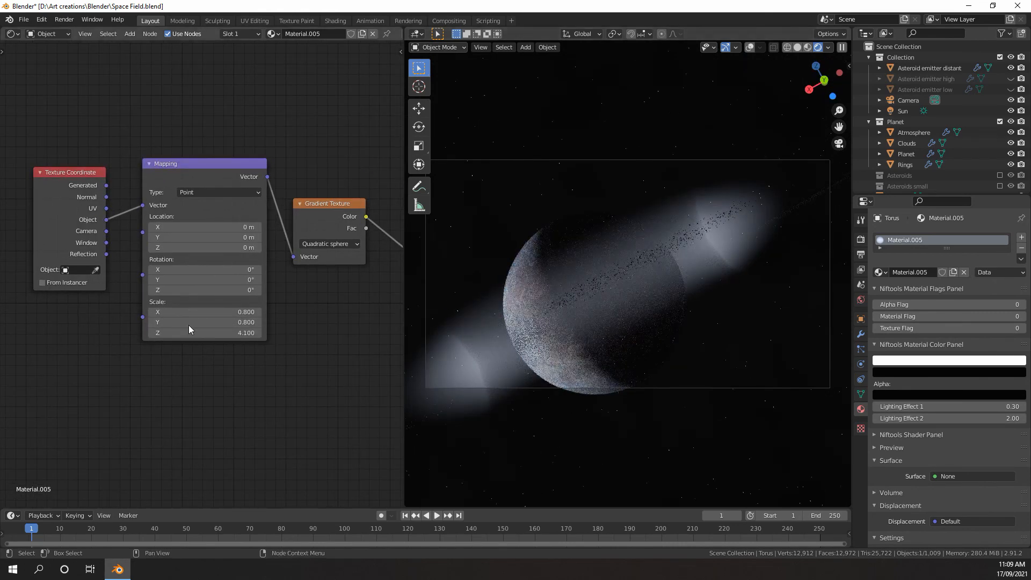
pyautogui.write('13.6')
pyautogui.press('Return')
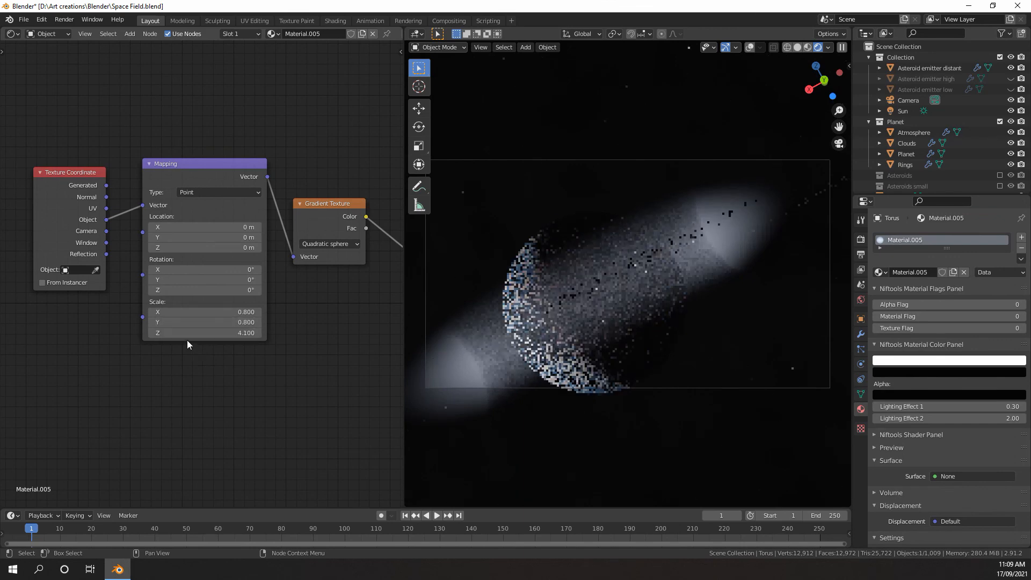
pyautogui.moveTo(209, 333); pyautogui.dragTo(200, 333)
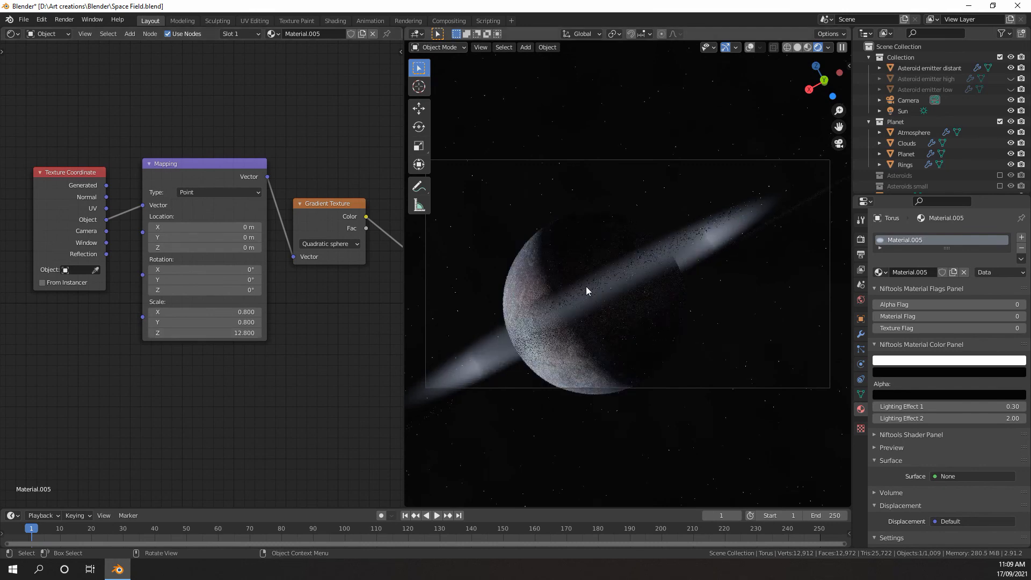
# Insert a Math node set to Multiply between the ColorRamp and the Emission node's Strength
pyautogui.moveTo(293, 291); pyautogui.dragTo(79, 310, button='middle')
pyautogui.scroll(-4, 232, 299)
pyautogui.scroll(4, 220, 273)
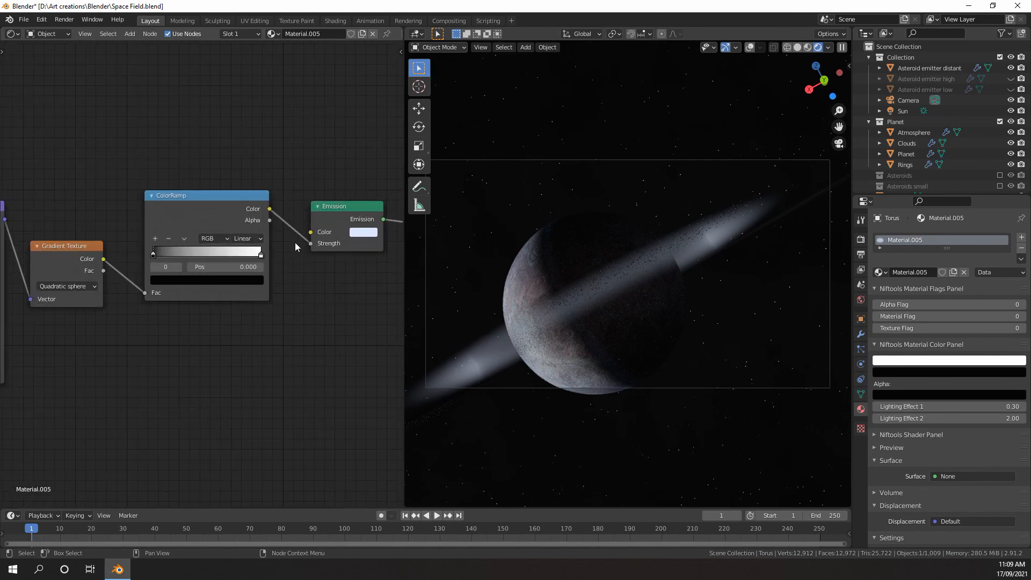
pyautogui.hotkey('shift', 'a')
pyautogui.moveTo(291, 238)
pyautogui.moveTo(230, 277); pyautogui.dragTo(195, 321, button='middle')
pyautogui.scroll(5, 195, 320)
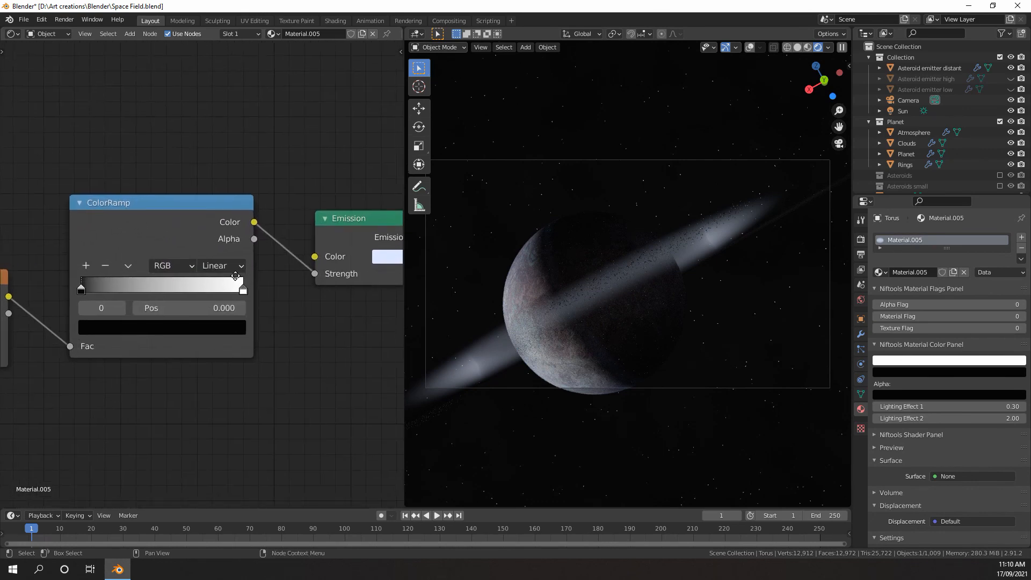
pyautogui.moveTo(238, 280); pyautogui.dragTo(159, 274, button='middle')
pyautogui.hotkey('shift', 'a')
pyautogui.moveTo(237, 251)
pyautogui.click(289, 331)
pyautogui.click(275, 275)
pyautogui.click(295, 278)
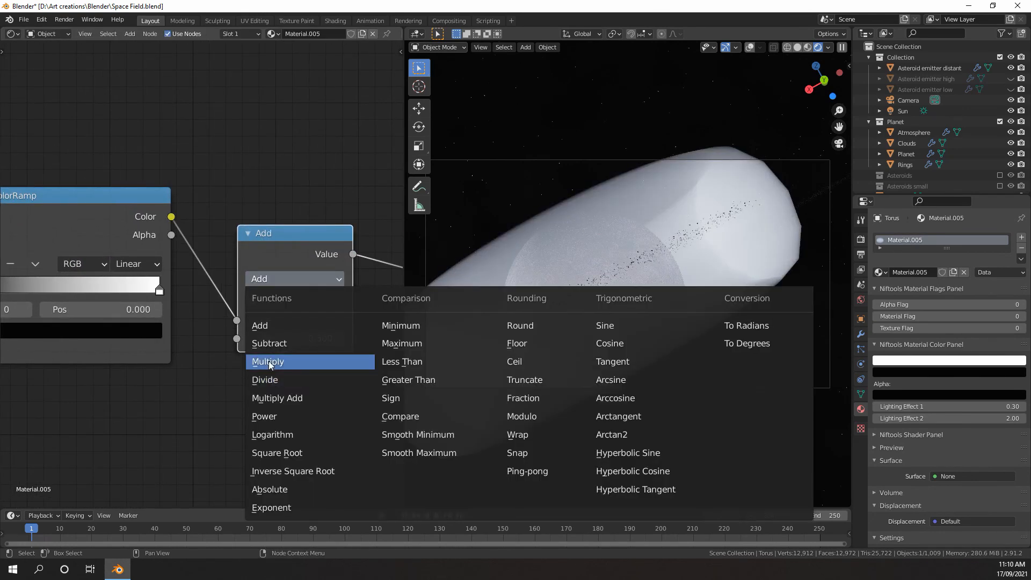
pyautogui.click(268, 361)
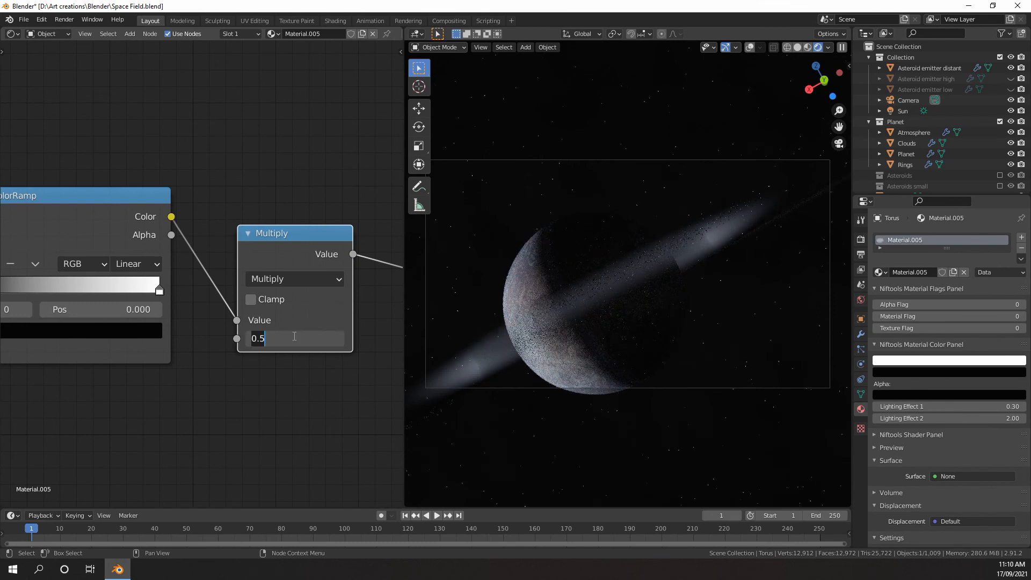
# Set the Multiply node's value to 0.2 and check the dimmed disk in the camera view
pyautogui.write('0.2')
pyautogui.press('Return')
pyautogui.scroll(-3, 231, 386)
pyautogui.moveTo(228, 388); pyautogui.dragTo(321, 399, button='middle')
pyautogui.scroll(-3, 285, 312)
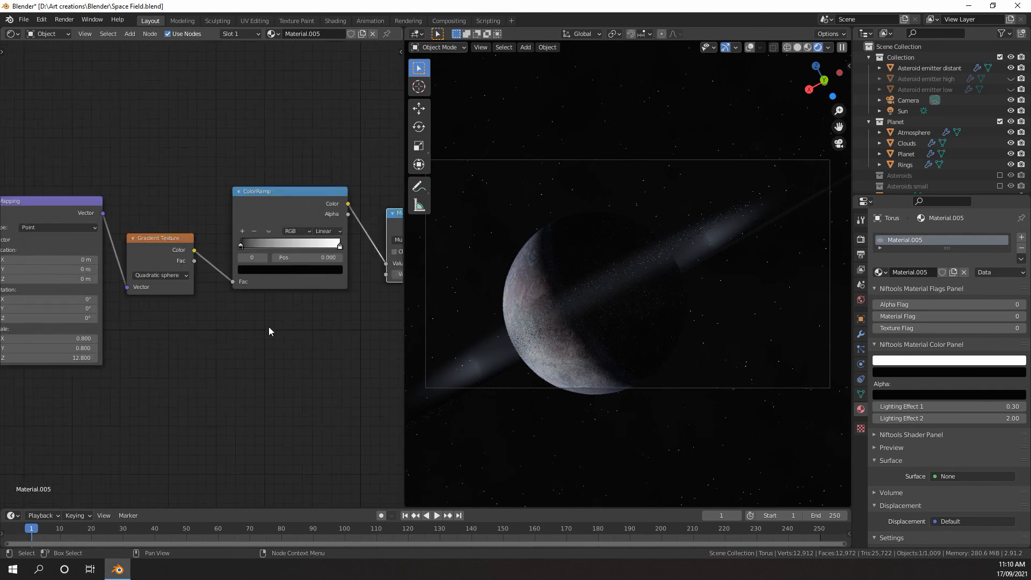
pyautogui.scroll(1, 719, 256)
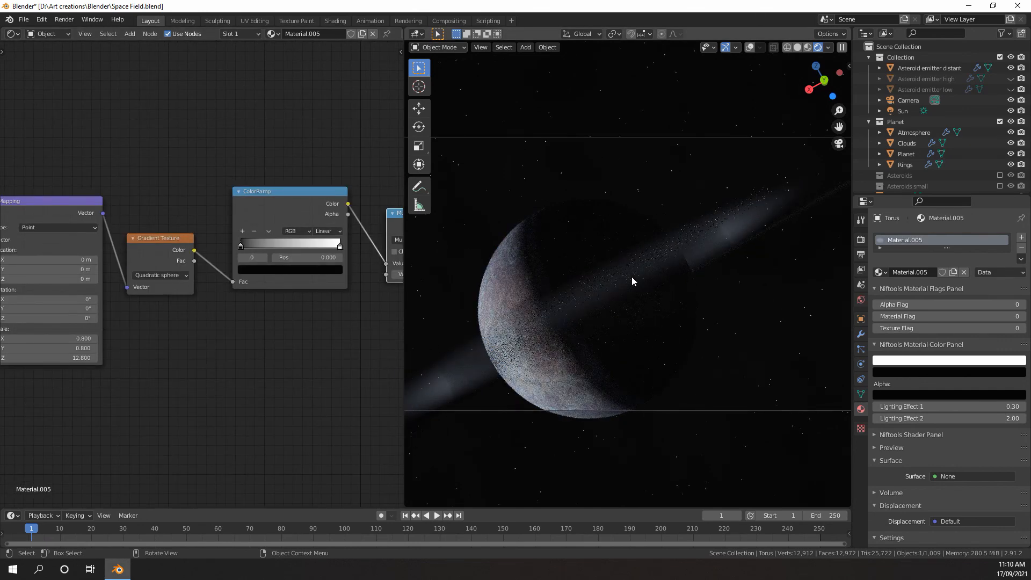
pyautogui.scroll(-2, 201, 271)
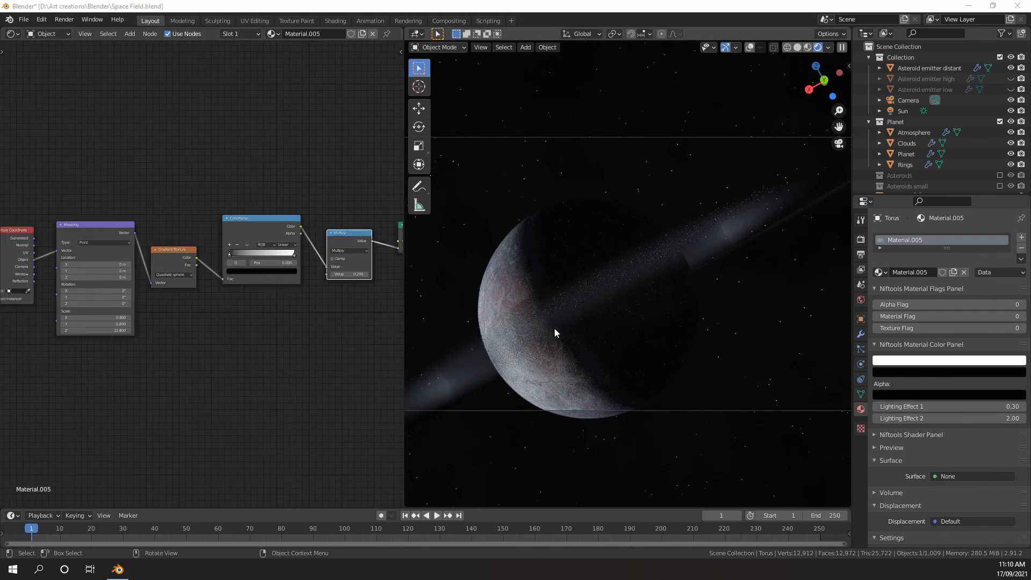
# Switch the viewport to Solid shading and examine the gradient and Multiply nodes of the distant asteroid emitter's material
pyautogui.click(578, 306)
pyautogui.press('z')
pyautogui.click(666, 307)
pyautogui.scroll(-2, 248, 344)
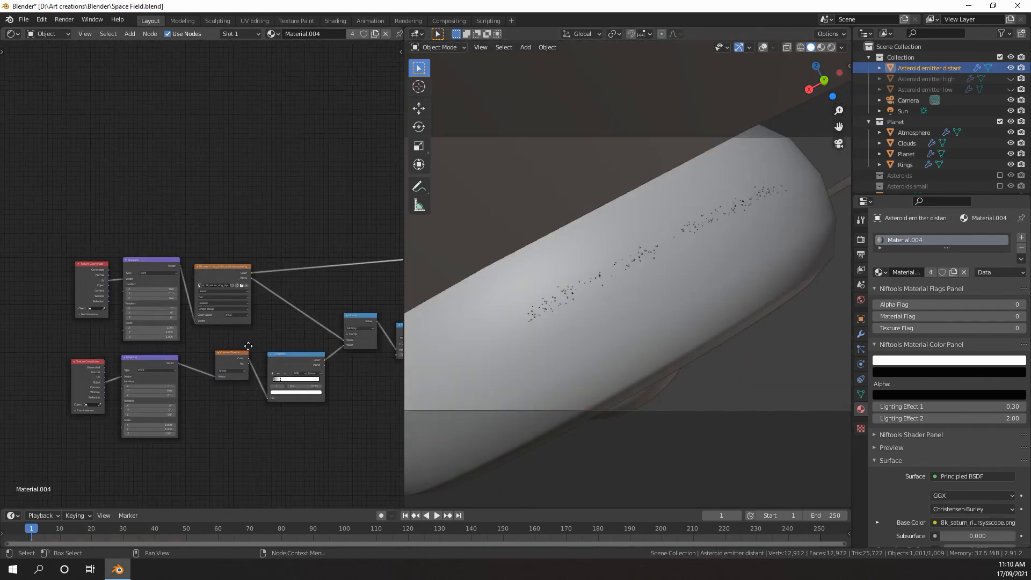
pyautogui.moveTo(256, 376); pyautogui.dragTo(164, 251, button='middle')
pyautogui.scroll(2, 164, 252)
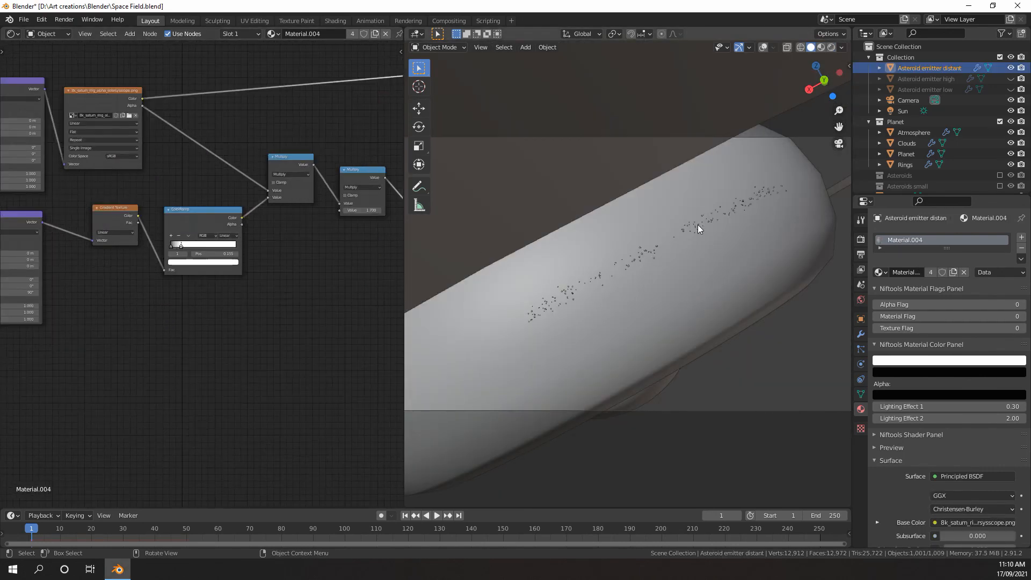
# Select the torus and show the viewport overlays
pyautogui.click(800, 228)
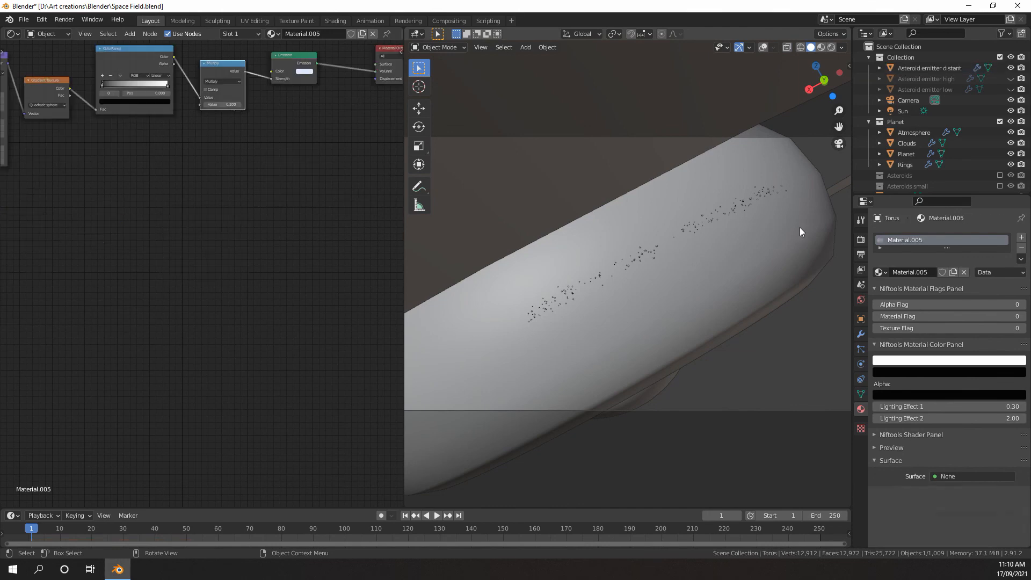
pyautogui.click(767, 47)
pyautogui.scroll(6, 281, 269)
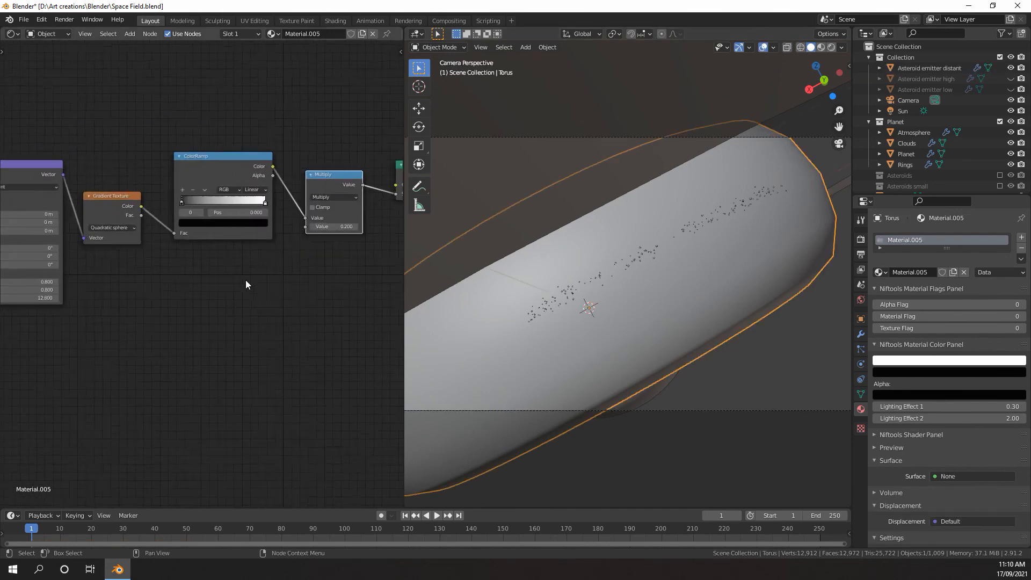
# Duplicate the Gradient Texture below the original, set it to Linear, and give it its own Mapping and Texture Coordinate nodes
pyautogui.hotkey('shift', 'd')
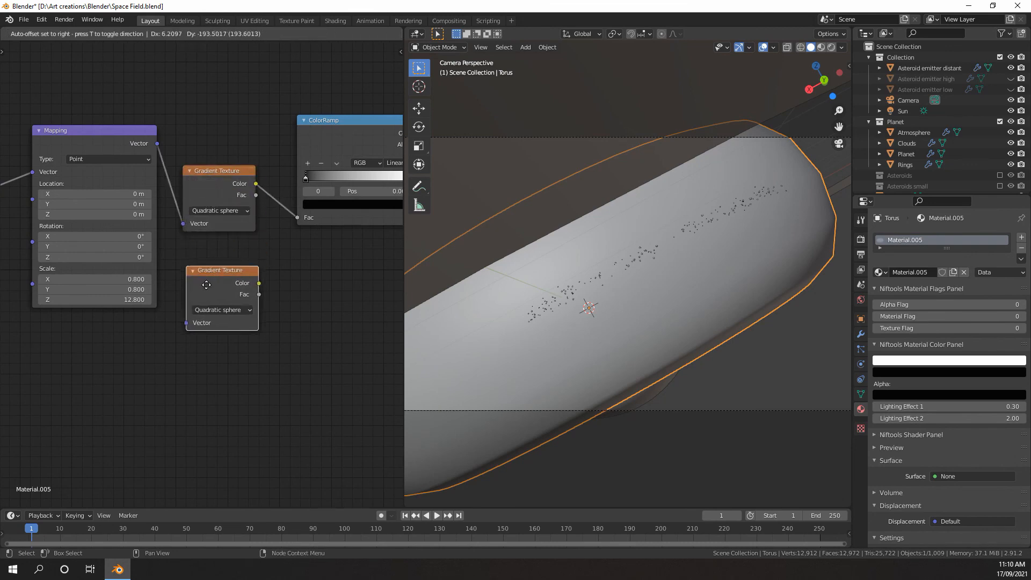
pyautogui.click(205, 292)
pyautogui.click(220, 320)
pyautogui.click(206, 332)
pyautogui.scroll(-3, 218, 290)
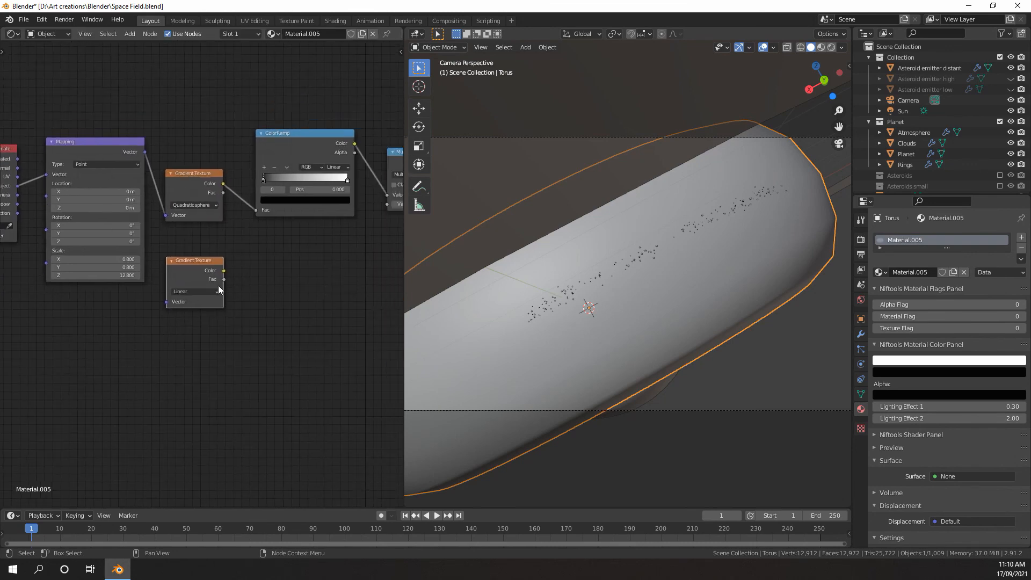
pyautogui.hotkey('ctrl', 't')
pyautogui.moveTo(155, 269); pyautogui.dragTo(157, 287)
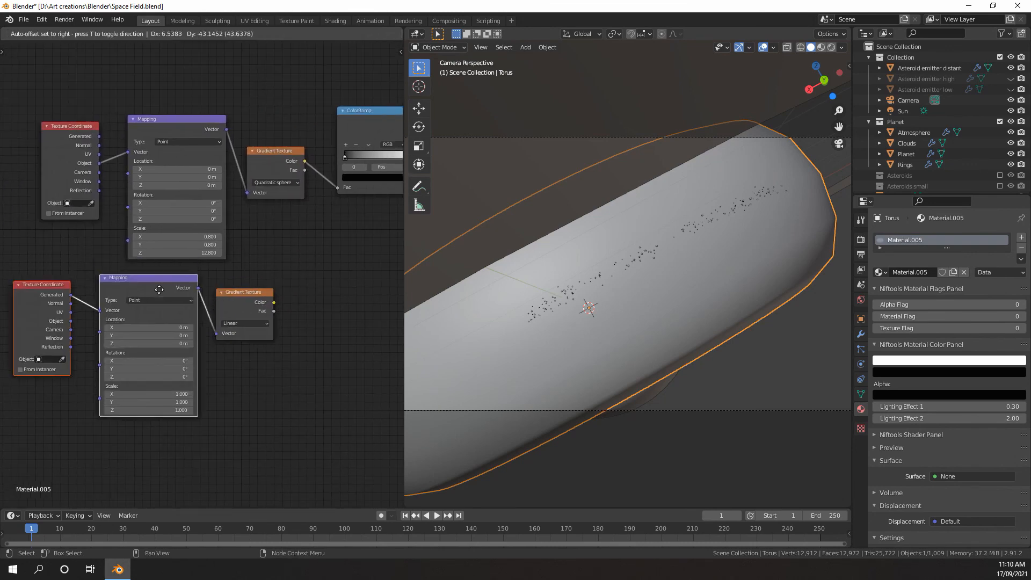
# Duplicate the Multiply node, insert the copy between the ColorRamp and the existing Multiply, and space the nodes out
pyautogui.scroll(5, 295, 249)
pyautogui.moveTo(344, 261); pyautogui.dragTo(84, 315, button='middle')
pyautogui.scroll(-6, 138, 284)
pyautogui.scroll(3, 180, 237)
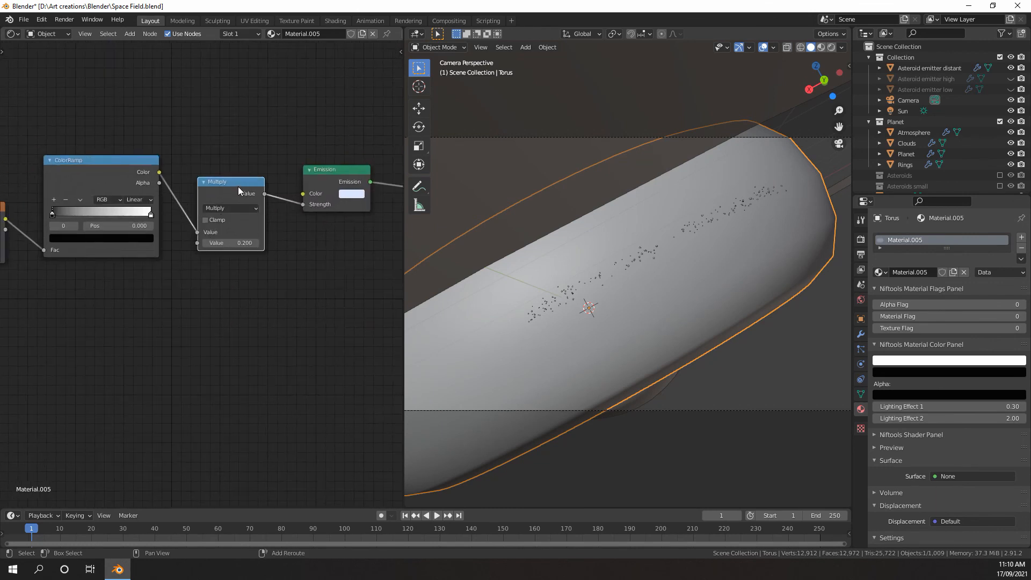
pyautogui.hotkey('shift', 'd')
pyautogui.click(184, 183)
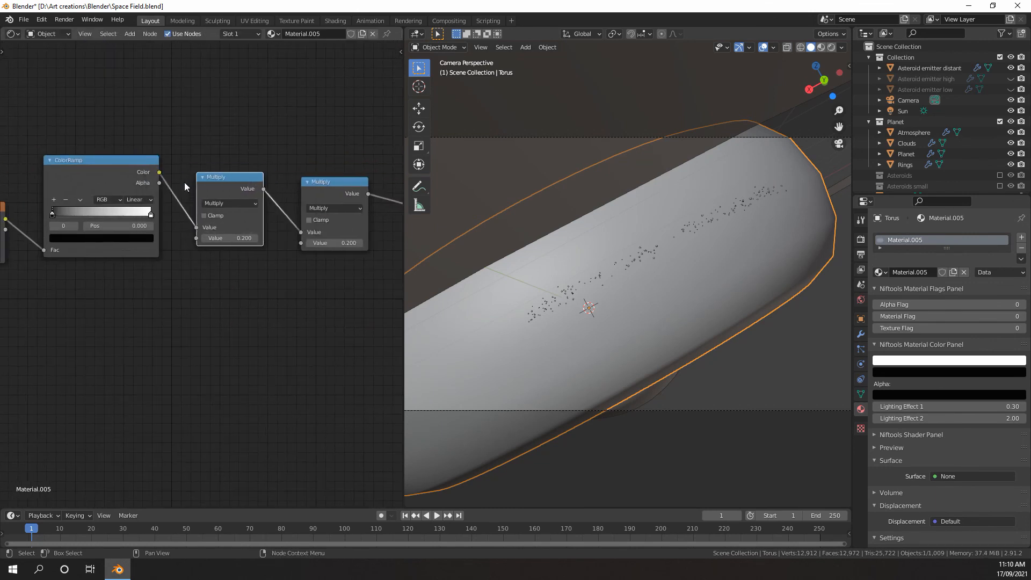
pyautogui.scroll(-1, 334, 192)
pyautogui.moveTo(335, 193); pyautogui.dragTo(210, 212, button='middle')
pyautogui.moveTo(219, 217)
pyautogui.mouseDown()
pyautogui.moveTo(209, 224)
pyautogui.moveTo(216, 197)
pyautogui.moveTo(178, 214)
pyautogui.moveTo(210, 183)
pyautogui.moveTo(237, 220)
pyautogui.mouseUp()
pyautogui.moveTo(172, 266); pyautogui.dragTo(305, 216, button='middle')
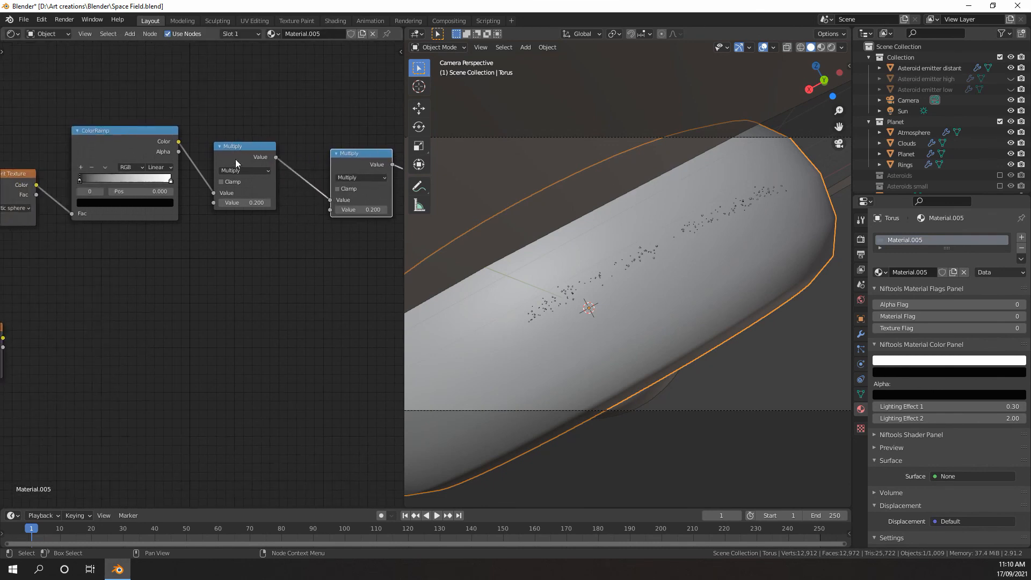
pyautogui.moveTo(229, 160); pyautogui.dragTo(232, 159)
# Connect the linear Gradient Texture's Color to the second value of the first Multiply node and tidy the gradient node's position
pyautogui.moveTo(130, 246); pyautogui.dragTo(197, 253, button='middle')
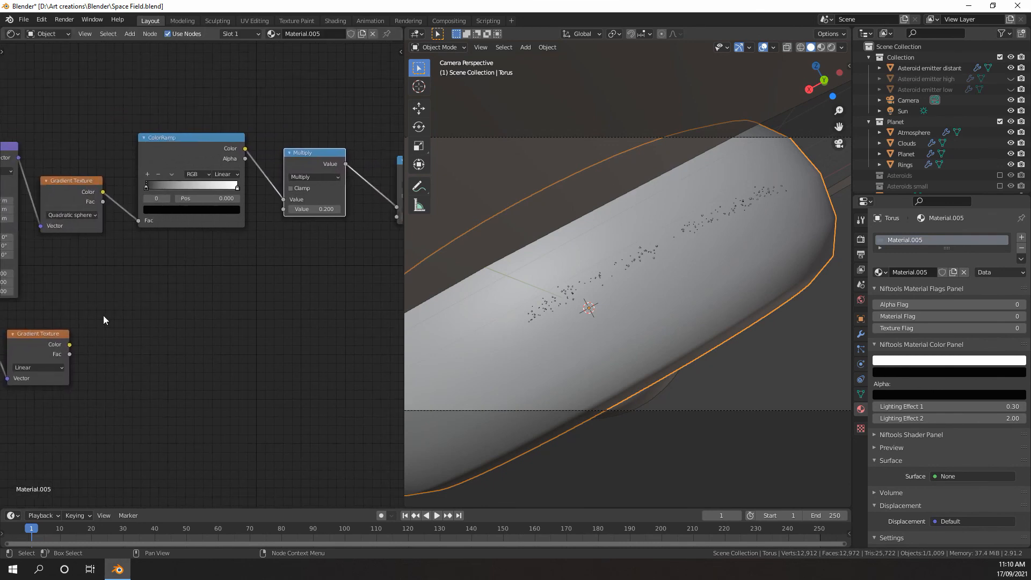
pyautogui.moveTo(70, 346); pyautogui.dragTo(282, 209)
pyautogui.scroll(-1, 136, 331)
pyautogui.moveTo(135, 331); pyautogui.dragTo(288, 246, button='middle')
pyautogui.scroll(4, 199, 280)
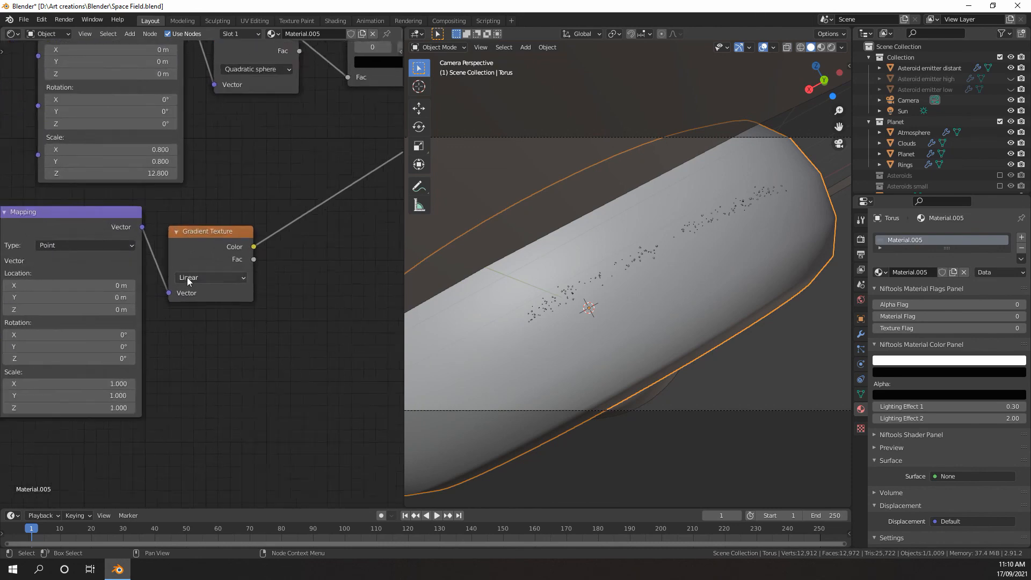
pyautogui.moveTo(212, 221); pyautogui.dragTo(230, 204)
pyautogui.scroll(-3, 230, 204)
pyautogui.moveTo(235, 206); pyautogui.dragTo(204, 226, button='middle')
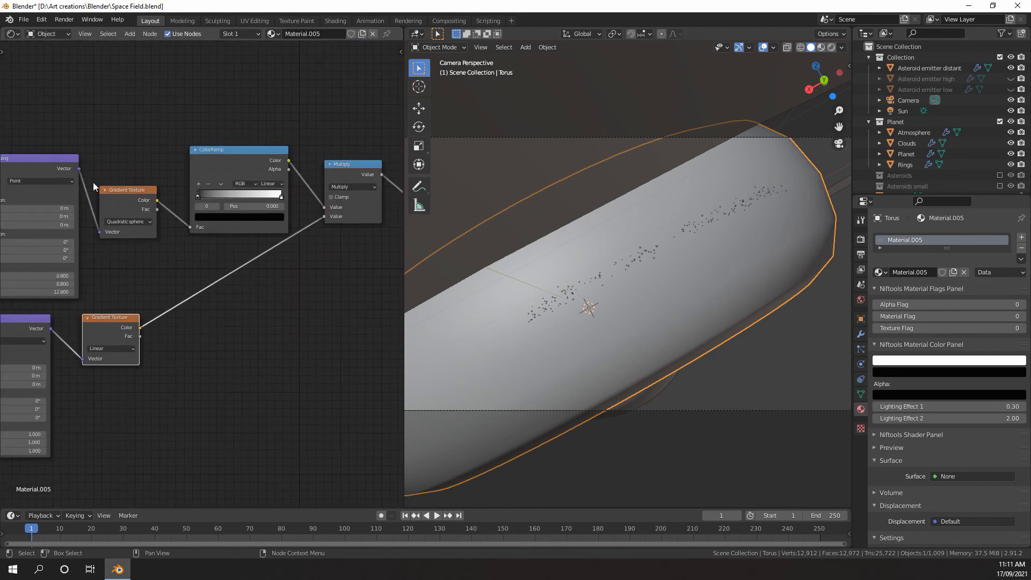
pyautogui.scroll(-2, 136, 266)
pyautogui.moveTo(136, 266); pyautogui.dragTo(192, 206, button='middle')
pyautogui.scroll(3, 192, 207)
# Leave the camera view and inspect the torus and planet from above in Rendered shading
pyautogui.moveTo(576, 268); pyautogui.dragTo(655, 308, button='middle')
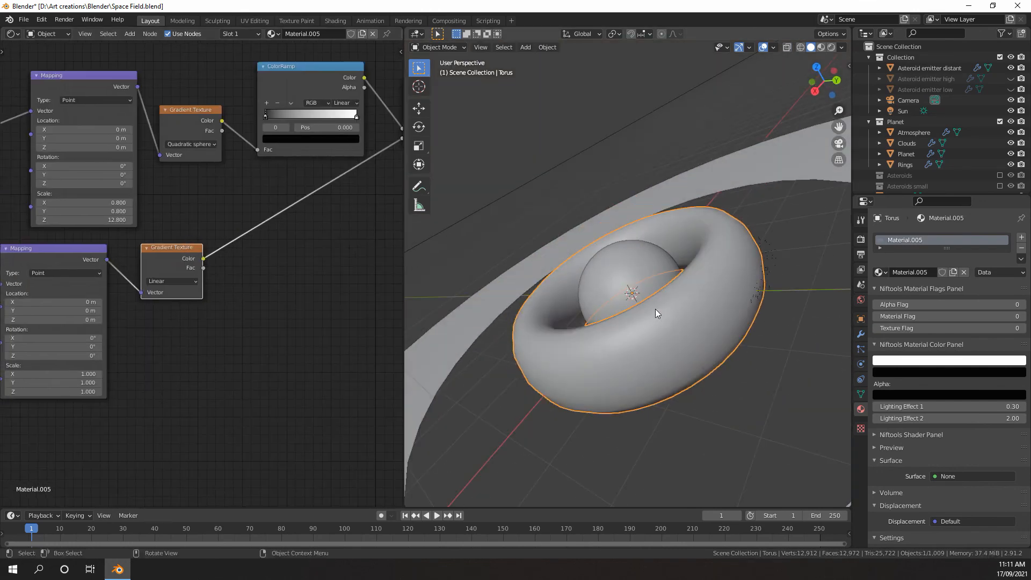
pyautogui.press('z')
pyautogui.click(672, 256)
pyautogui.moveTo(670, 256)
pyautogui.mouseDown(button='middle')
pyautogui.moveTo(636, 249)
pyautogui.moveTo(663, 296)
pyautogui.moveTo(358, 291)
pyautogui.mouseUp(button='middle')
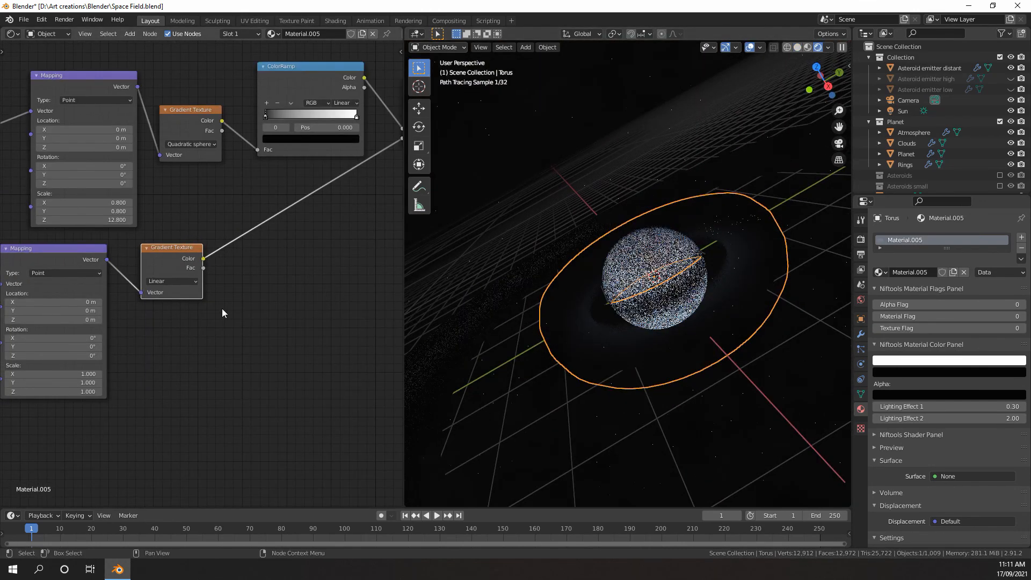
# Set the Y rotation of the linear gradient's Mapping node to 90°
pyautogui.moveTo(76, 362); pyautogui.dragTo(222, 321, button='middle')
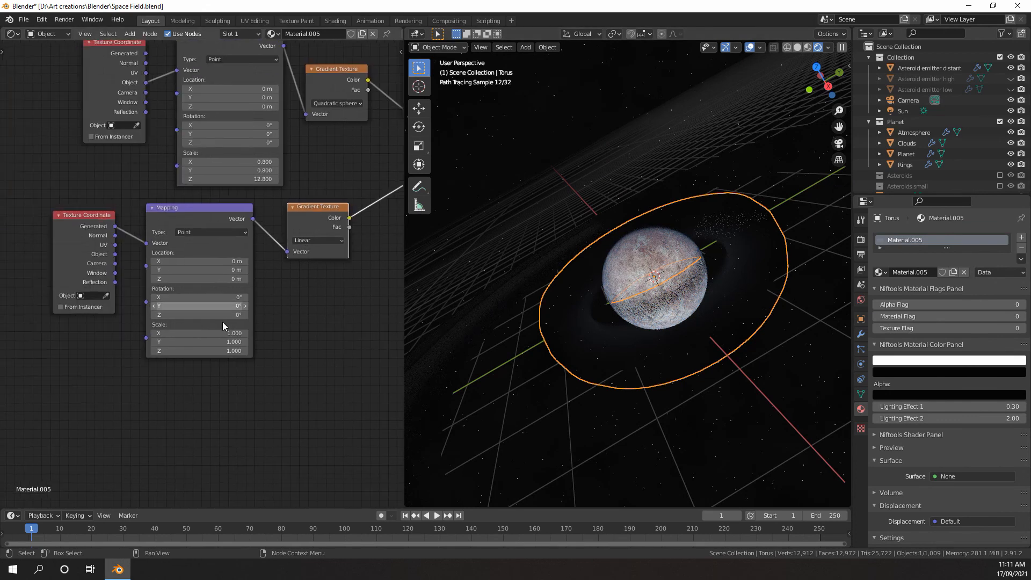
pyautogui.click(208, 310)
pyautogui.write('9')
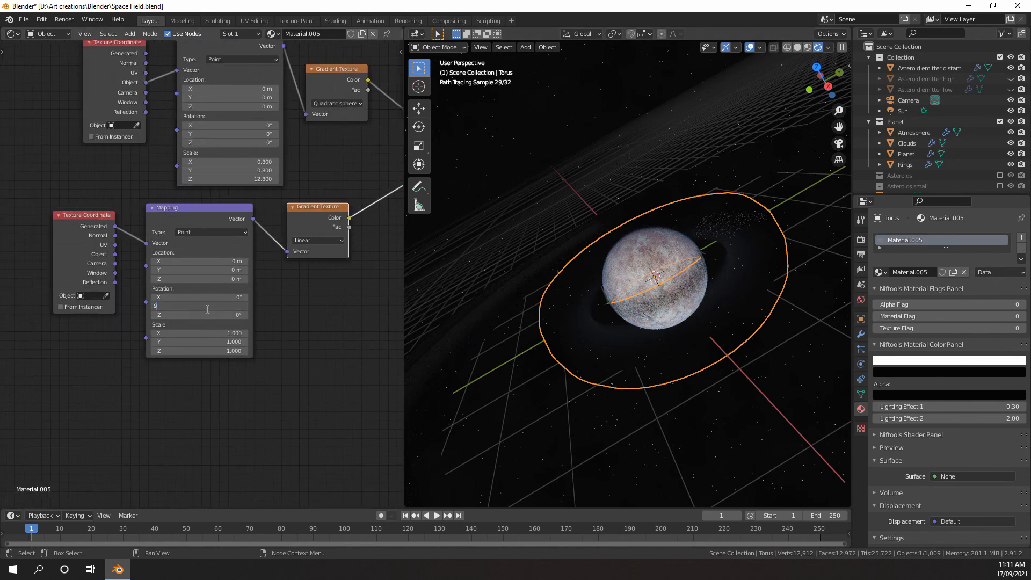
pyautogui.write('0')
pyautogui.press('Return')
# Duplicate the ColorRamp and insert the copy between the linear Gradient Texture and the Multiply node
pyautogui.moveTo(288, 274); pyautogui.dragTo(192, 317, button='middle')
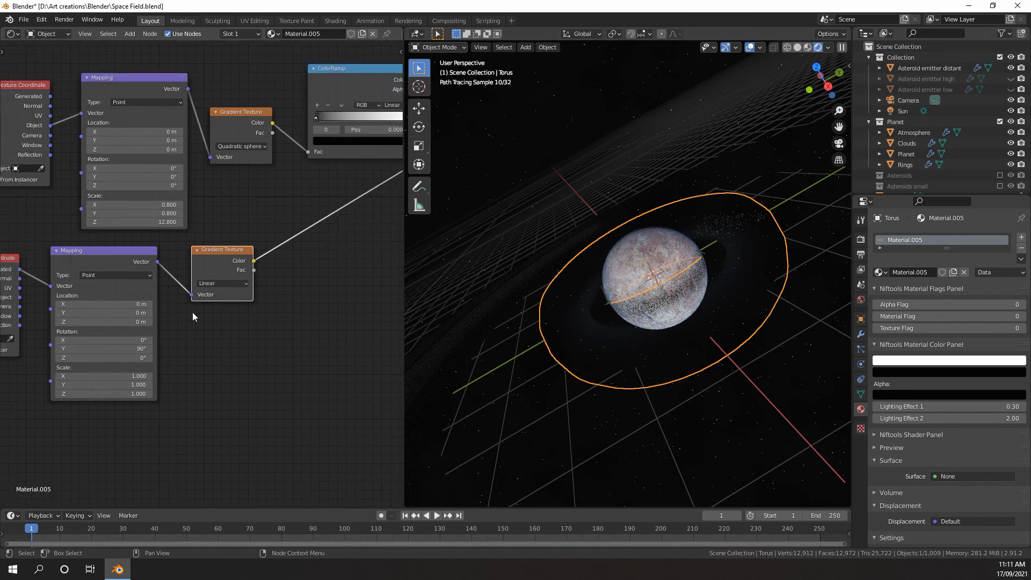
pyautogui.moveTo(265, 211); pyautogui.dragTo(355, 239, button='middle')
pyautogui.click(265, 87)
pyautogui.hotkey('shift', 'd')
pyautogui.click(263, 211)
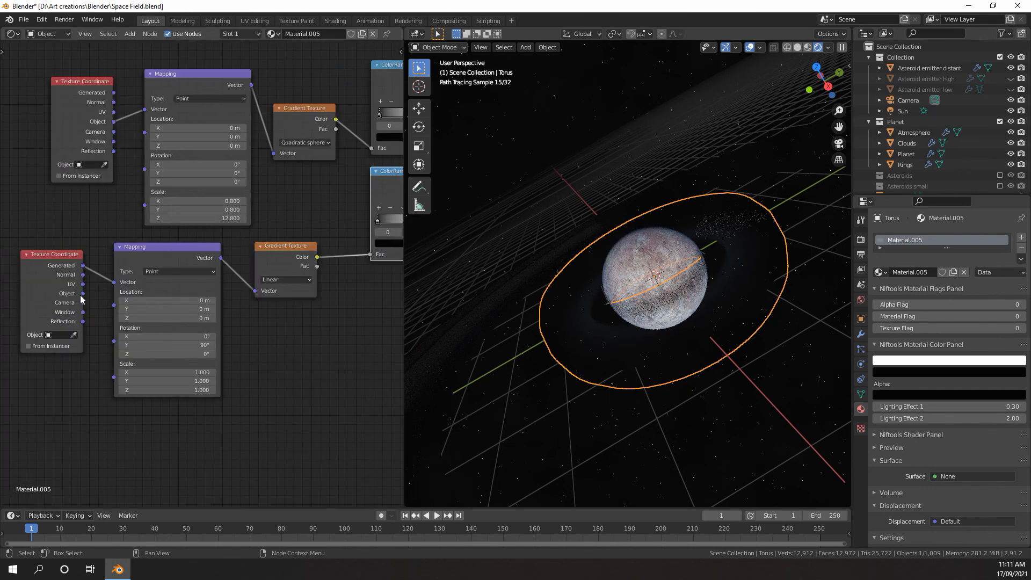
# Feed the linear gradient's Mapping node with Object coordinates, reset its Y rotation to 0°, and view the torus from another angle
pyautogui.moveTo(115, 283); pyautogui.dragTo(115, 283)
pyautogui.moveTo(195, 276); pyautogui.dragTo(115, 300, button='middle')
pyautogui.moveTo(225, 284); pyautogui.dragTo(263, 266, button='middle')
pyautogui.write('0')
pyautogui.press('Return')
pyautogui.moveTo(573, 336); pyautogui.dragTo(707, 334, button='middle')
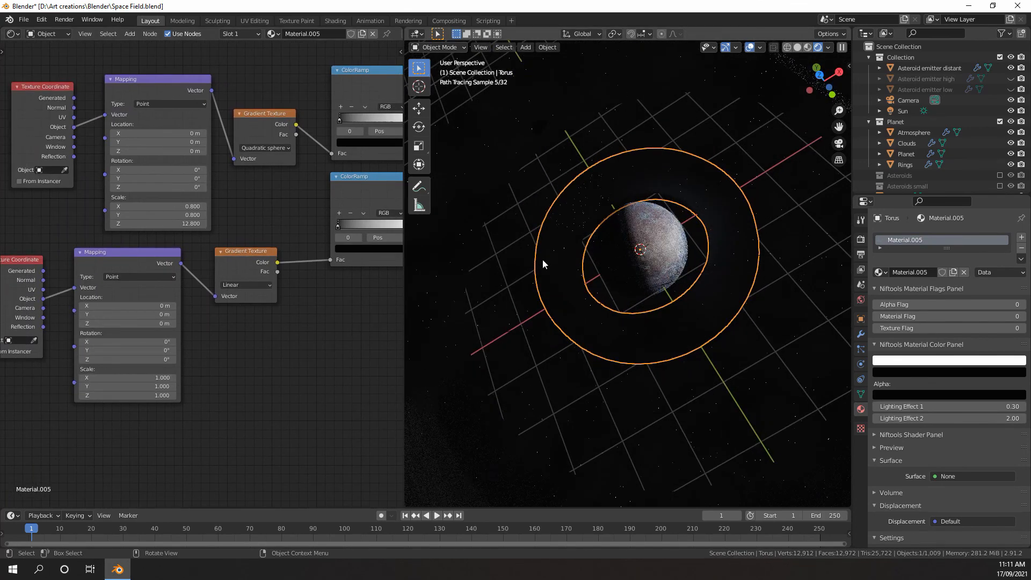
# Move the white stop of the linear gradient's ColorRamp to 0.059 and check the torus through the camera
pyautogui.moveTo(315, 290); pyautogui.dragTo(199, 314, button='middle')
pyautogui.moveTo(312, 249); pyautogui.dragTo(220, 258)
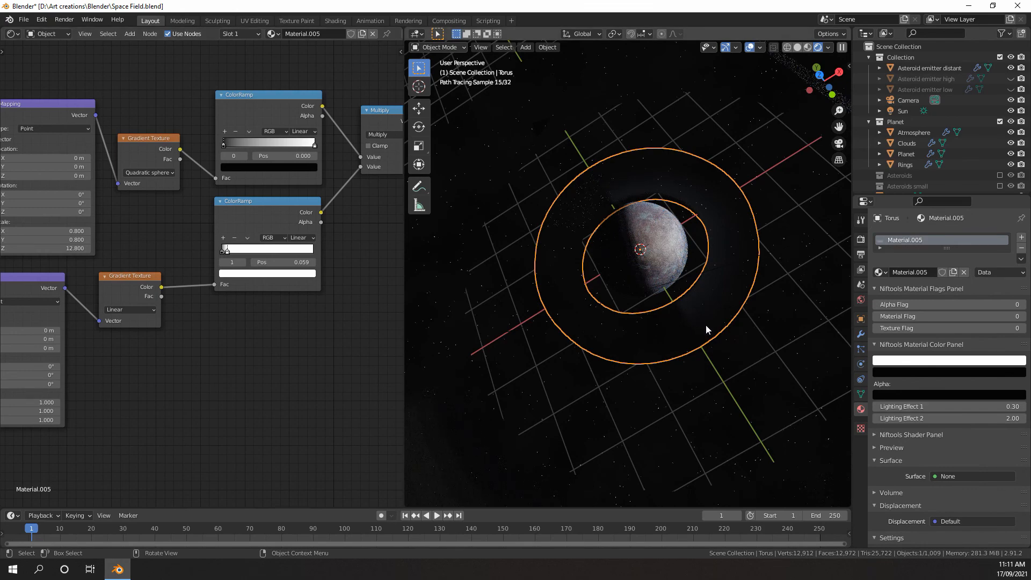
pyautogui.moveTo(705, 329); pyautogui.dragTo(722, 268, button='middle')
pyautogui.scroll(2, 106, 334)
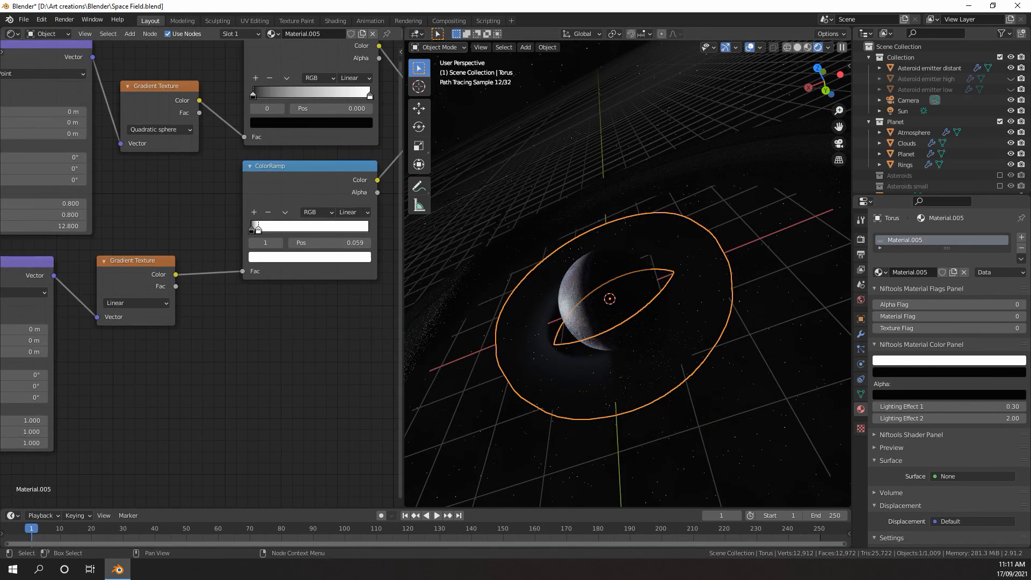
pyautogui.moveTo(519, 312); pyautogui.dragTo(621, 298, button='middle')
pyautogui.press('KP_0')
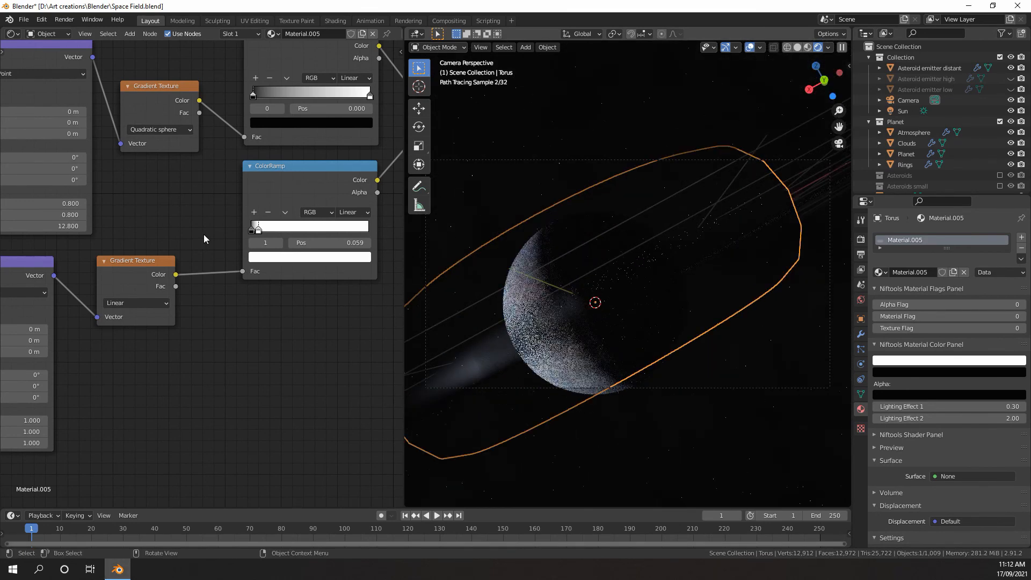
# Set the Z rotation of the linear gradient's Mapping node to 21° and view the torus from above
pyautogui.scroll(-1, 206, 284)
pyautogui.moveTo(207, 286); pyautogui.dragTo(262, 289, button='middle')
pyautogui.moveTo(137, 357); pyautogui.dragTo(212, 309, button='middle')
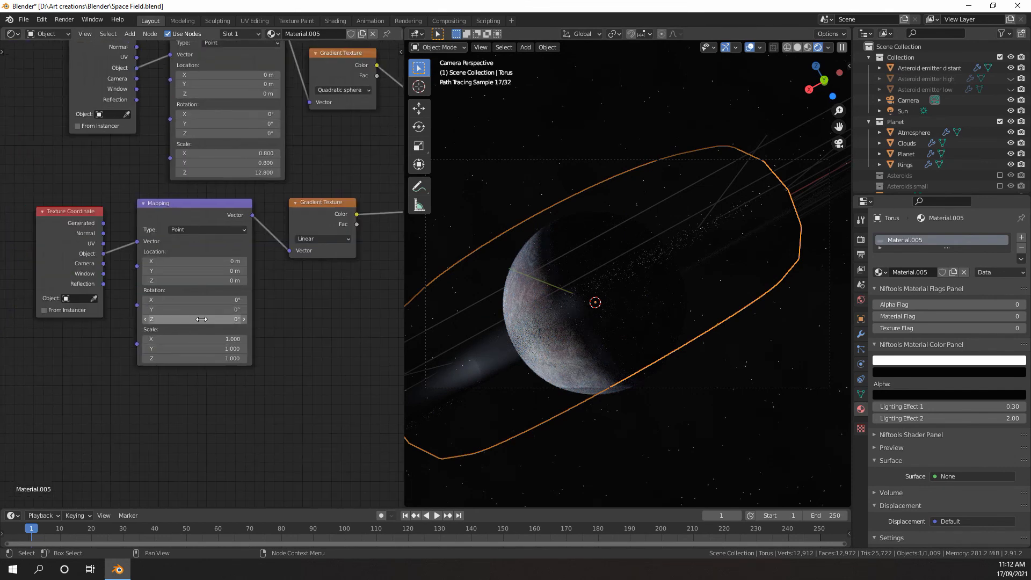
pyautogui.moveTo(194, 319); pyautogui.dragTo(252, 319)
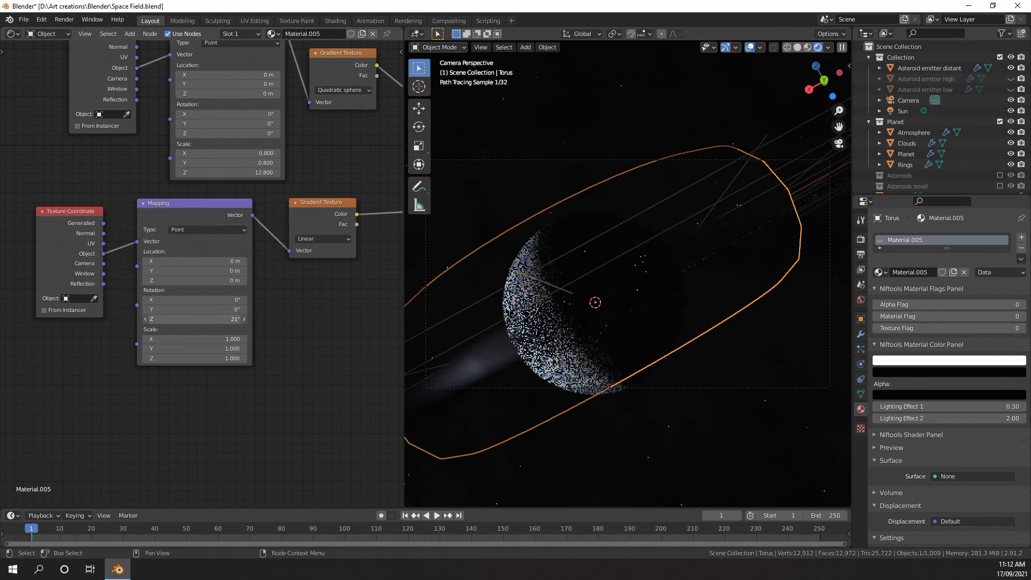
pyautogui.moveTo(505, 319); pyautogui.dragTo(555, 387, button='middle')
pyautogui.scroll(-1, 543, 348)
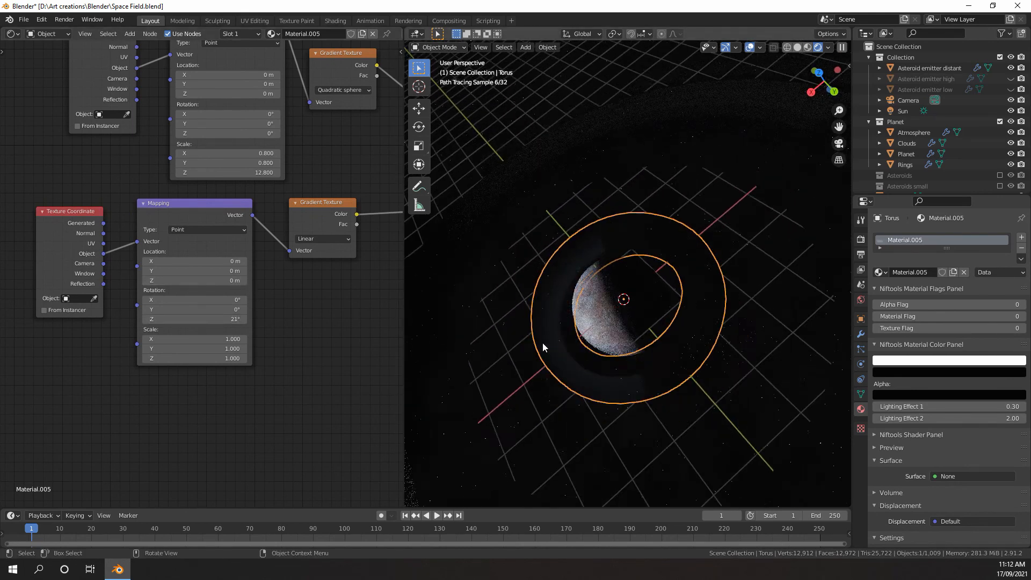
# Examine the camera's placement relative to the torus in Wireframe shading, selecting the camera and reselecting the torus
pyautogui.hotkey('shift', 'z')
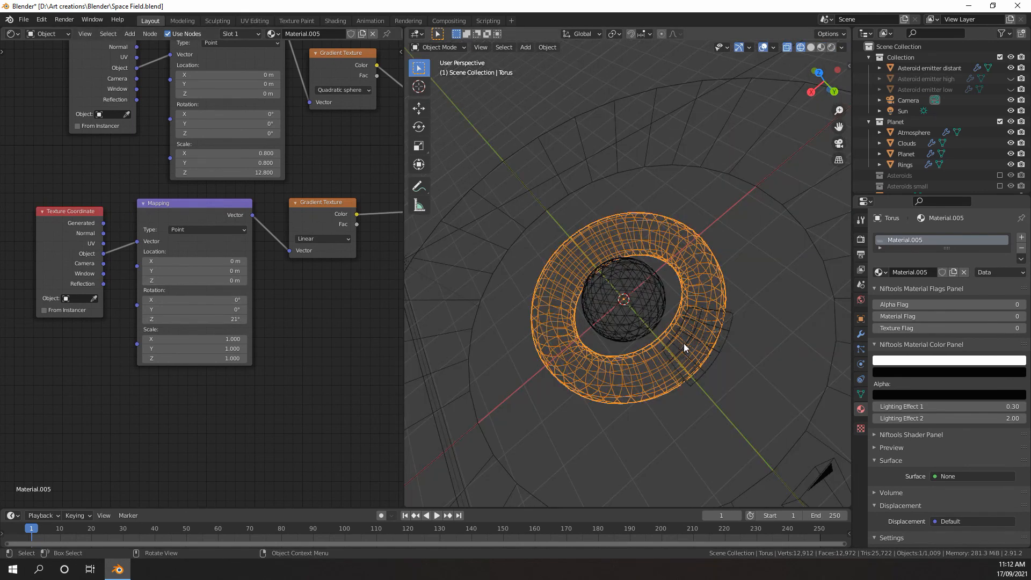
pyautogui.scroll(-2, 684, 348)
pyautogui.click(745, 396)
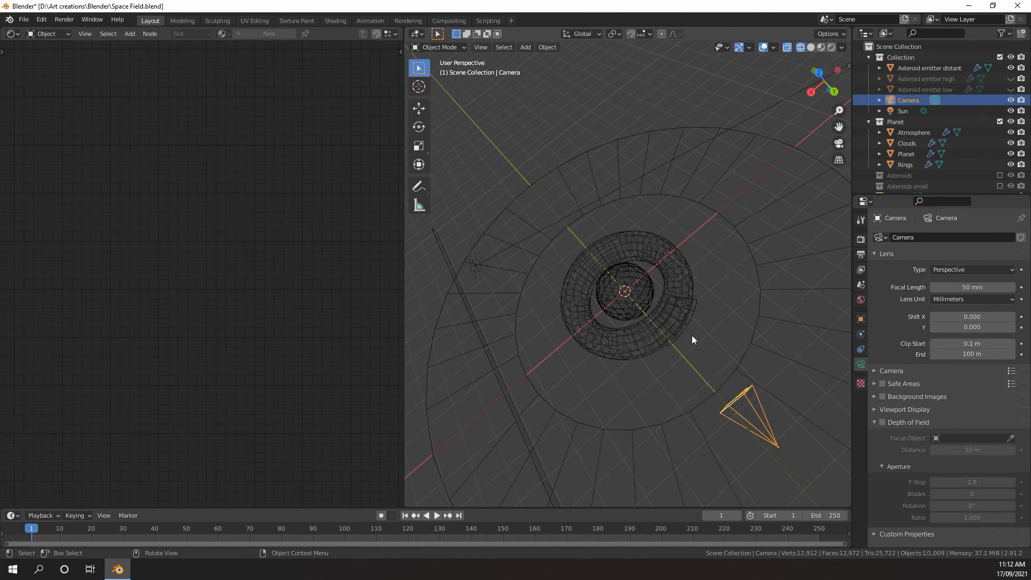
pyautogui.click(666, 274)
pyautogui.scroll(5, 248, 327)
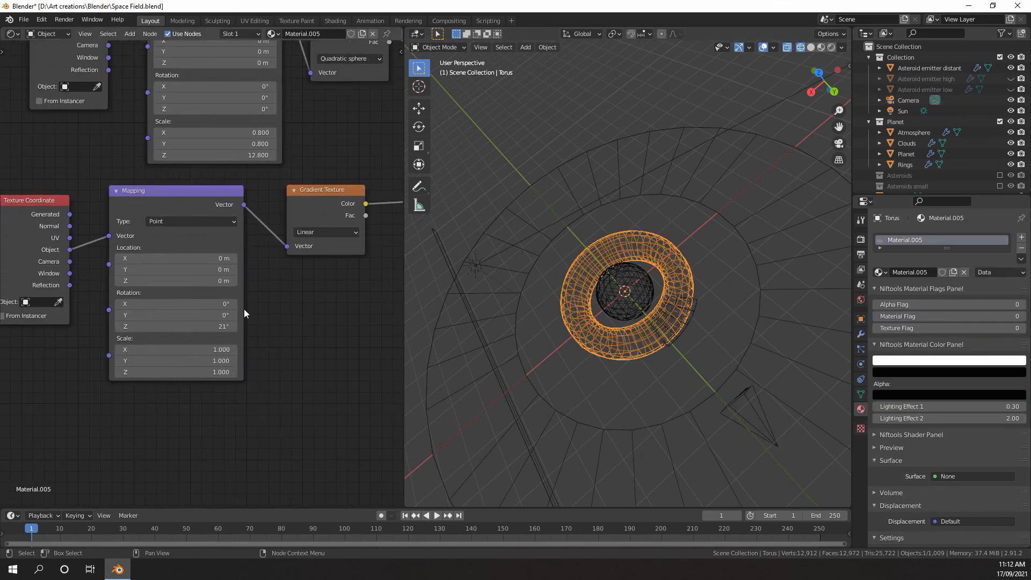
# Return to Rendered shading and set the Z rotation of the linear gradient's Mapping node to 6.9°
pyautogui.press('z')
pyautogui.click(565, 249)
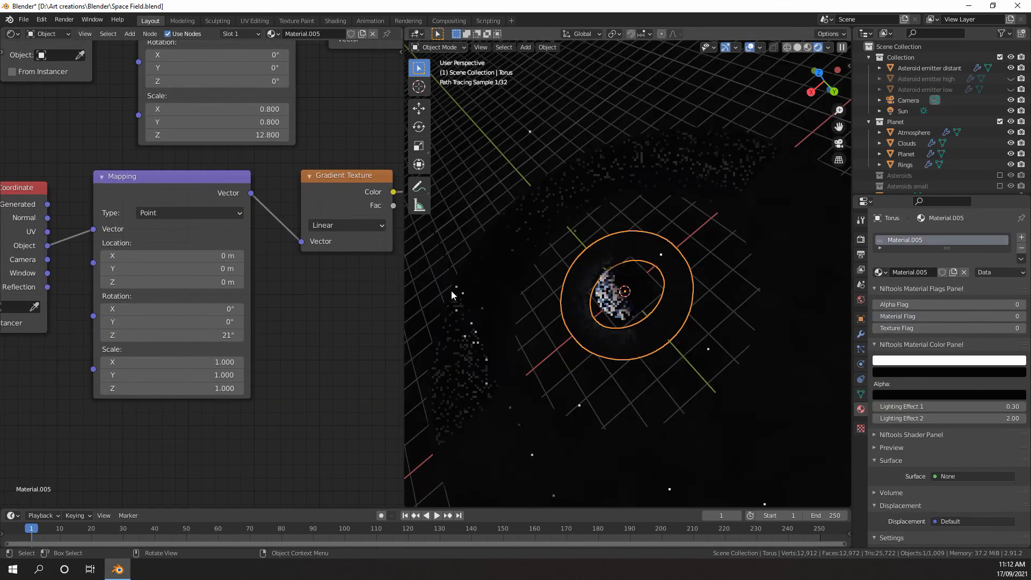
pyautogui.moveTo(225, 335); pyautogui.dragTo(204, 335)
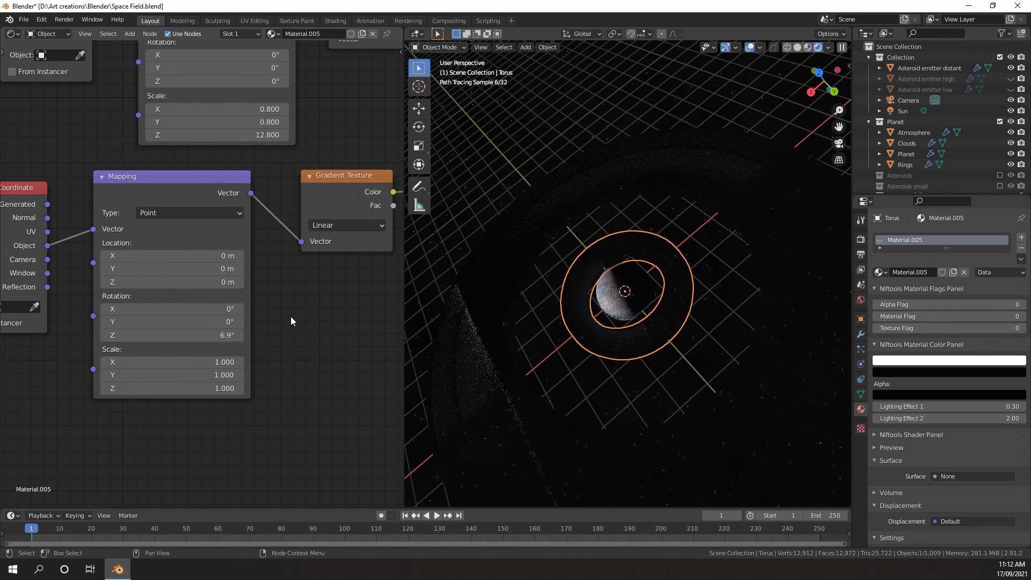
# Reshape the linear gradient's ColorRamp with the white stop at 0.427 and an added black stop at 1.000
pyautogui.moveTo(352, 288); pyautogui.dragTo(237, 298, button='middle')
pyautogui.scroll(-9, 303, 262)
pyautogui.moveTo(321, 263); pyautogui.dragTo(150, 321, button='middle')
pyautogui.scroll(7, 177, 263)
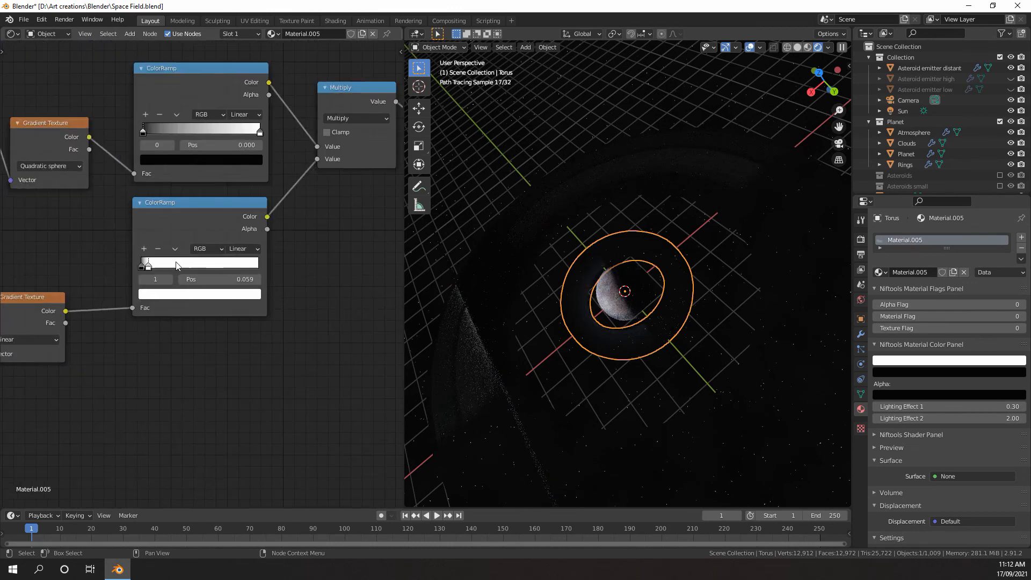
pyautogui.scroll(2, 177, 265)
pyautogui.moveTo(131, 262); pyautogui.dragTo(179, 262)
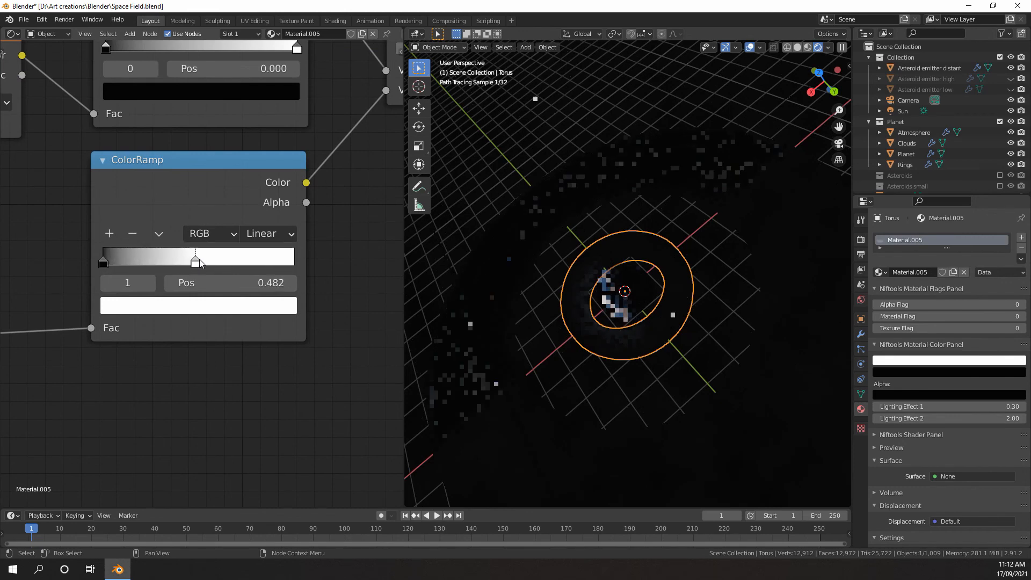
pyautogui.click(109, 233)
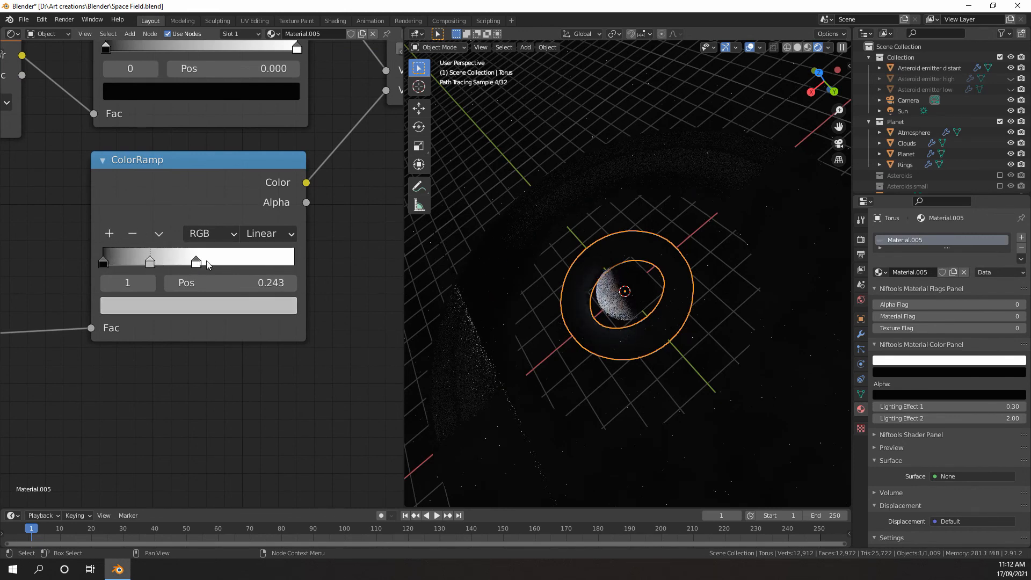
pyautogui.moveTo(208, 264); pyautogui.dragTo(354, 259)
pyautogui.click(270, 307)
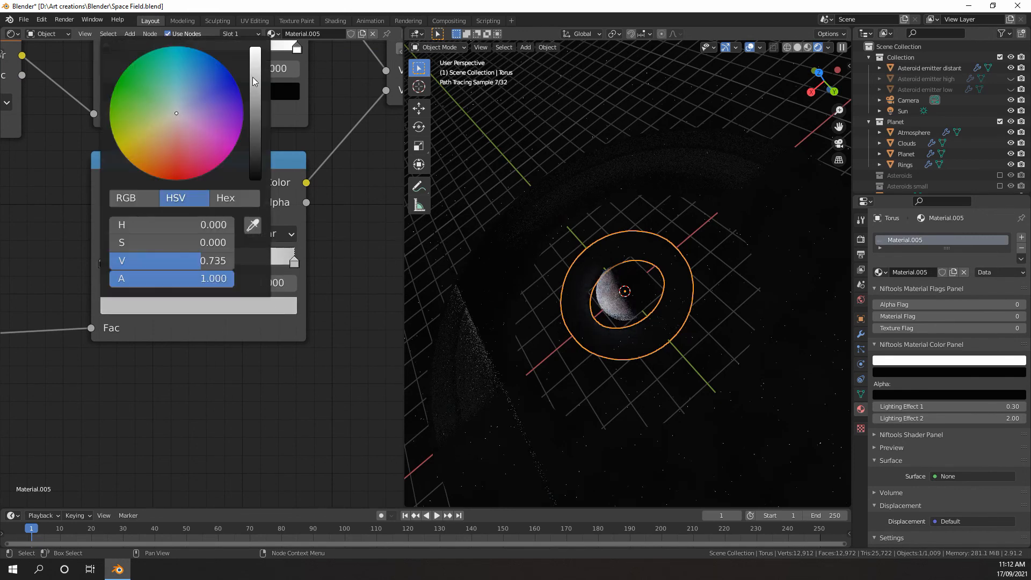
pyautogui.moveTo(201, 261); pyautogui.dragTo(110, 261)
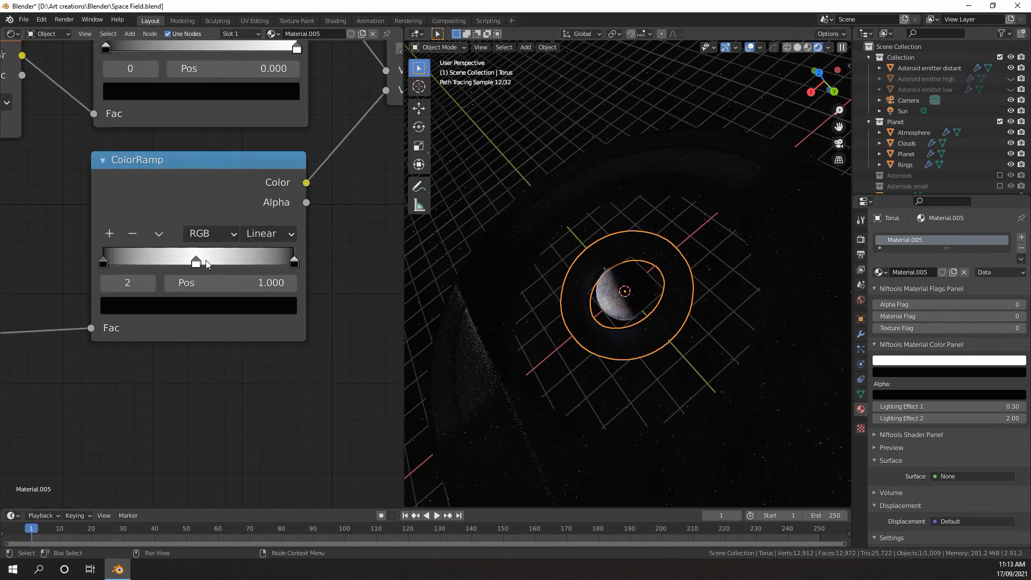
pyautogui.moveTo(201, 265)
pyautogui.mouseDown()
pyautogui.moveTo(220, 260)
pyautogui.moveTo(186, 261)
pyautogui.mouseUp()
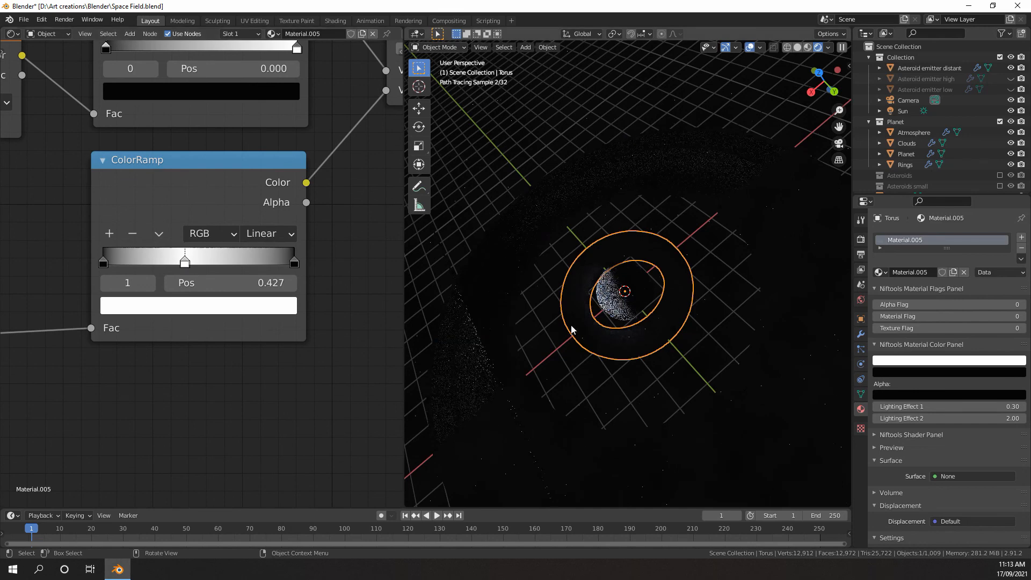
# Connect the linear gradient's ColorRamp color output directly to the Material Output's Volume input
pyautogui.scroll(3, 610, 350)
pyautogui.scroll(-5, 282, 284)
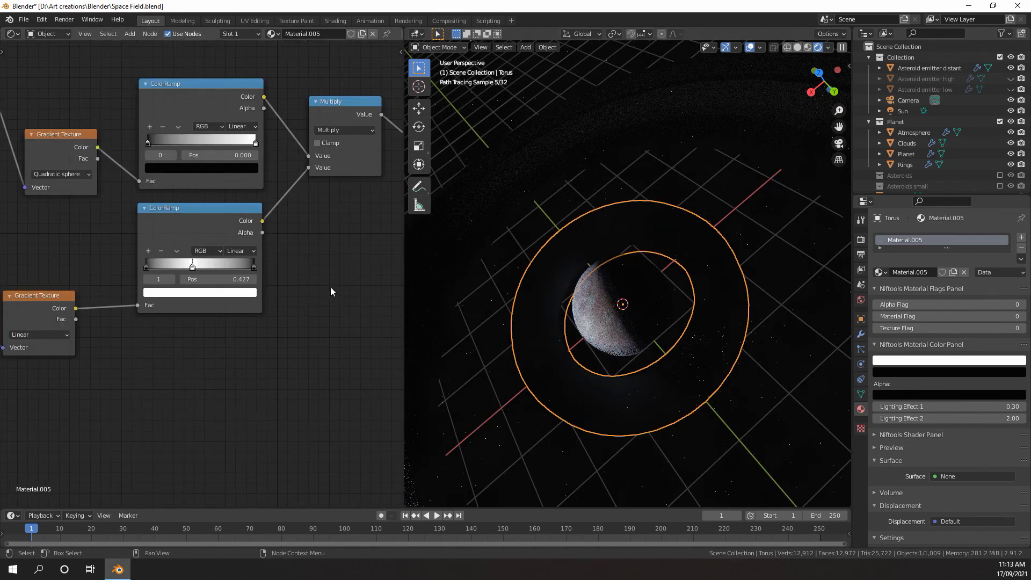
pyautogui.moveTo(100, 292); pyautogui.dragTo(354, 234)
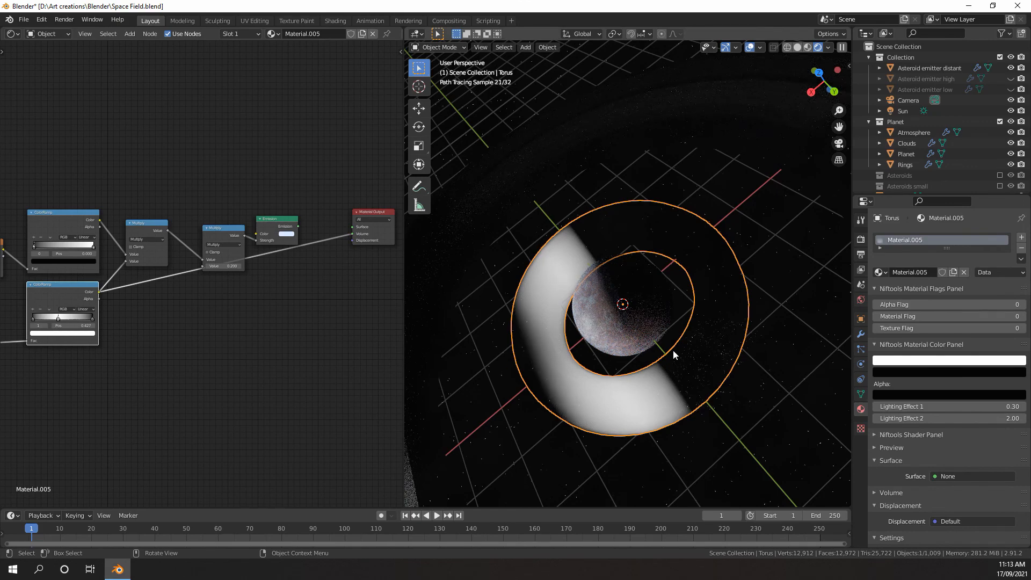
pyautogui.scroll(-4, 220, 377)
pyautogui.moveTo(177, 396); pyautogui.dragTo(305, 302, button='middle')
pyautogui.scroll(6, 305, 322)
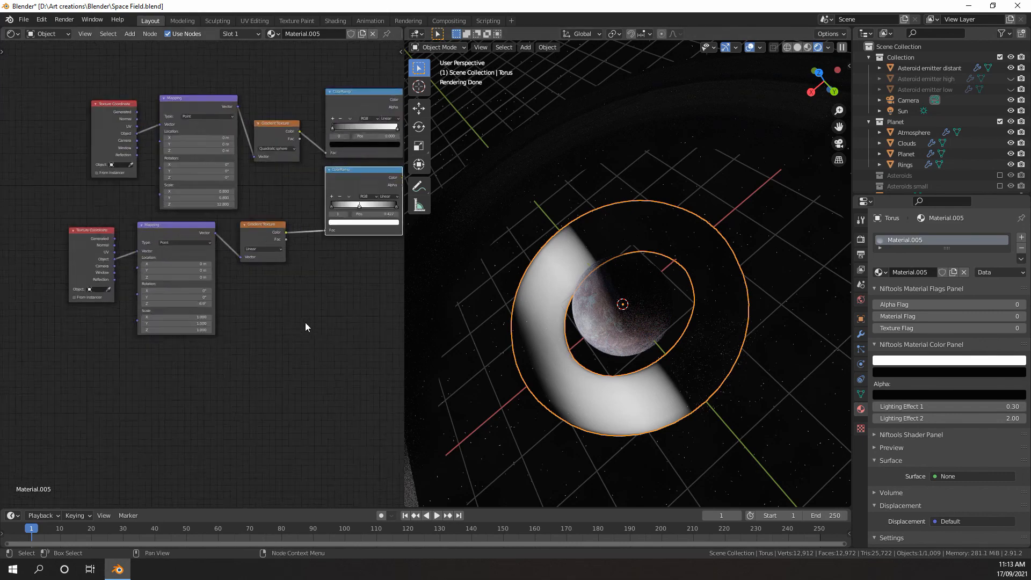
pyautogui.scroll(-1, 260, 261)
pyautogui.moveTo(259, 262); pyautogui.dragTo(235, 326, button='middle')
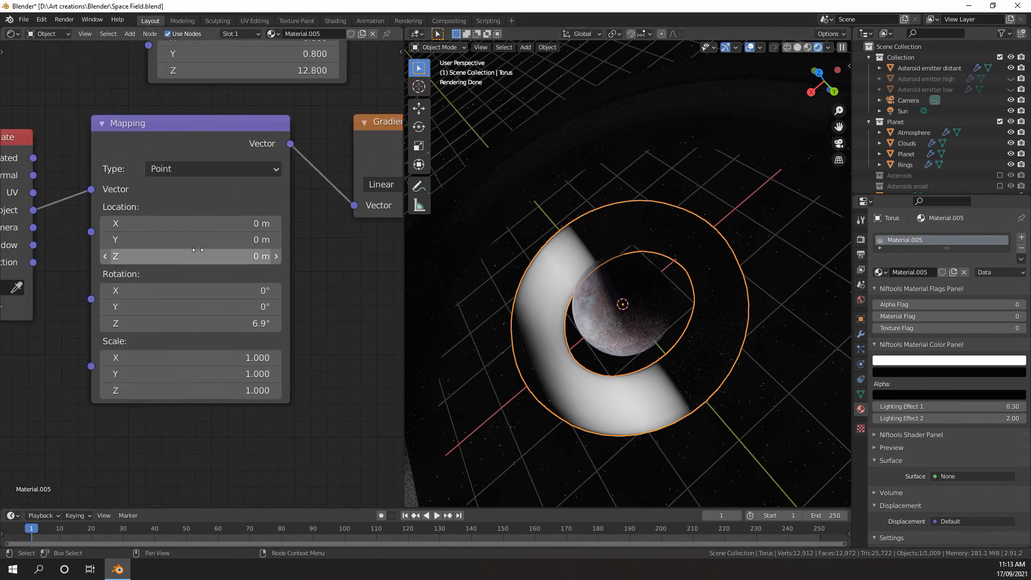
pyautogui.moveTo(201, 239); pyautogui.dragTo(214, 225)
pyautogui.hotkey('ctrl', 'z')
pyautogui.hotkey('ctrl', 'z')
# Set the X location of the linear gradient's Mapping node to 0.4 m
pyautogui.click(275, 224)
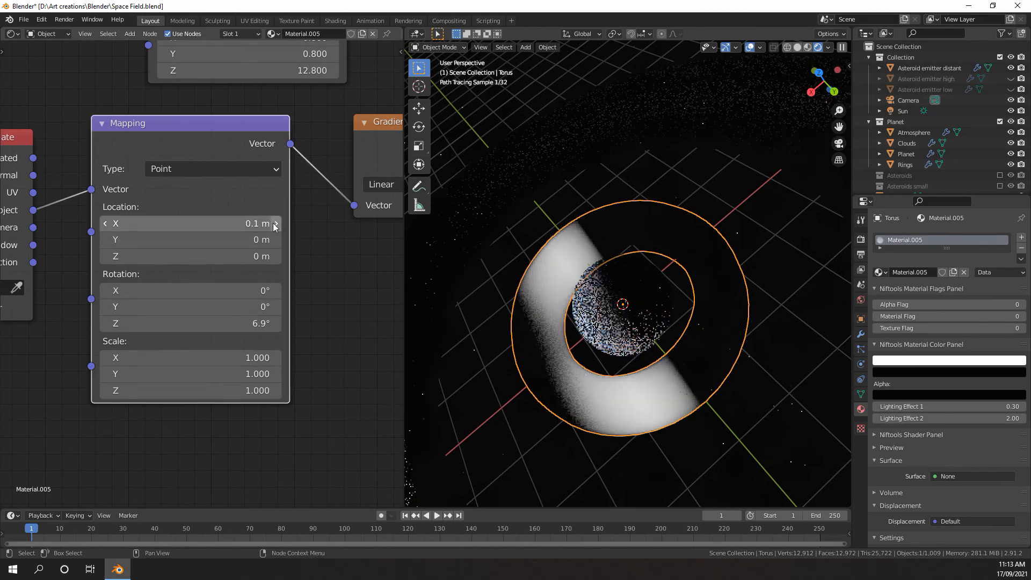
pyautogui.click(275, 224)
pyautogui.click(275, 223)
pyautogui.click(275, 224)
# Scale the linear gradient's Mapping node uniformly to 0.6 on all three axes, and reduce it to 0.5
pyautogui.scroll(-2, 247, 325)
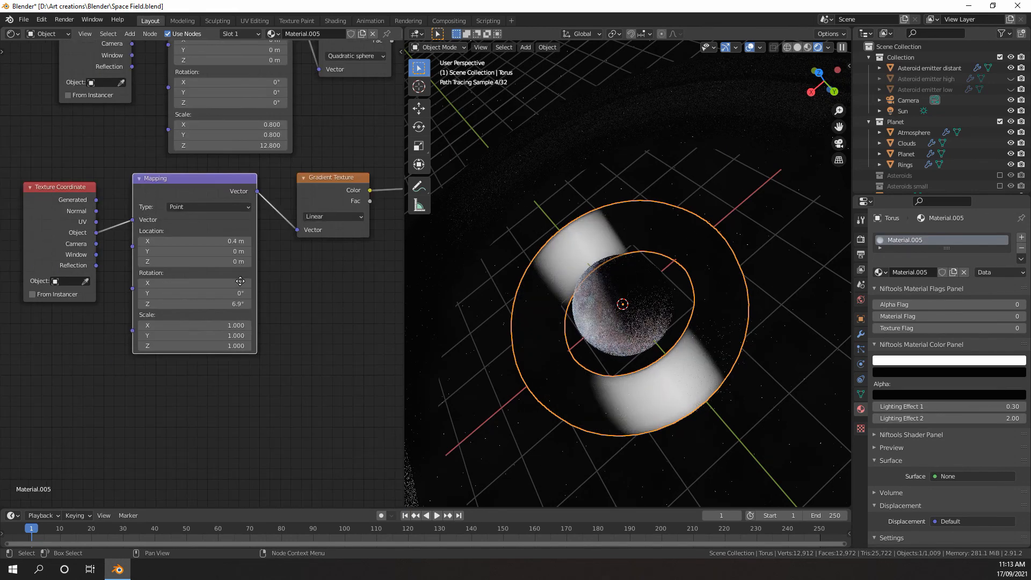
pyautogui.moveTo(216, 312); pyautogui.dragTo(220, 269, button='middle')
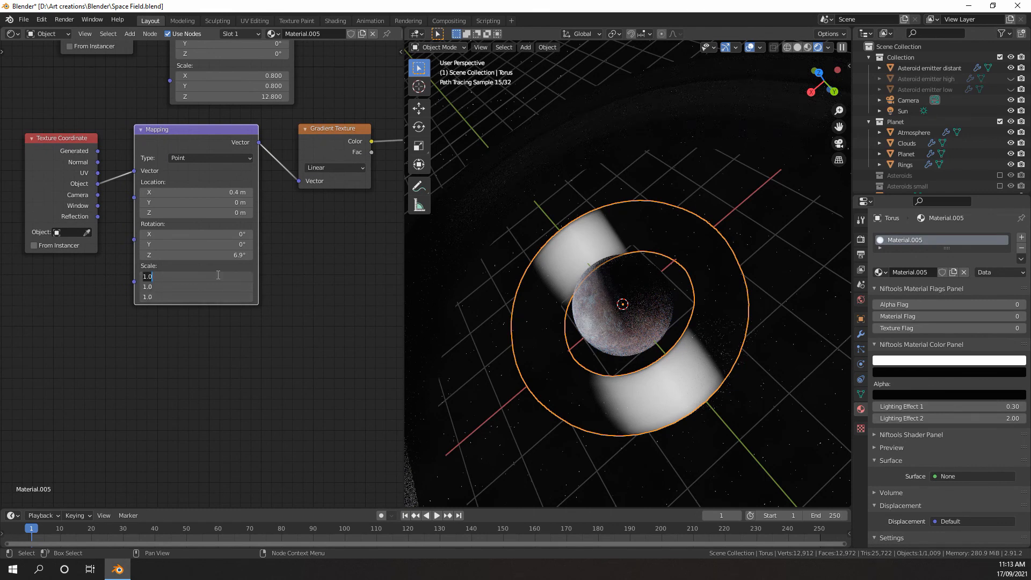
pyautogui.write('0.6')
pyautogui.press('Return')
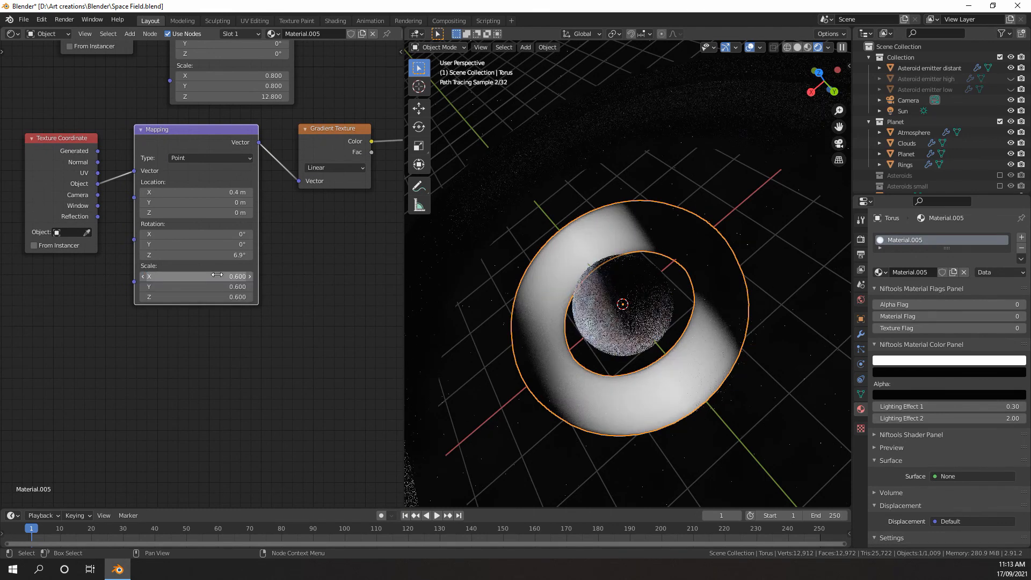
pyautogui.click(202, 361)
pyautogui.moveTo(213, 276); pyautogui.dragTo(214, 297)
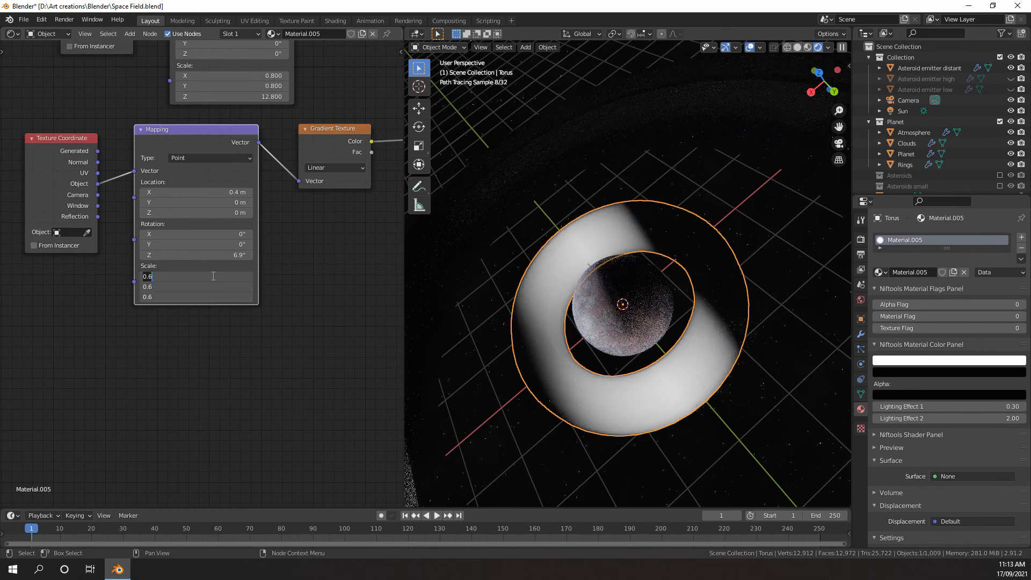
pyautogui.press('Return')
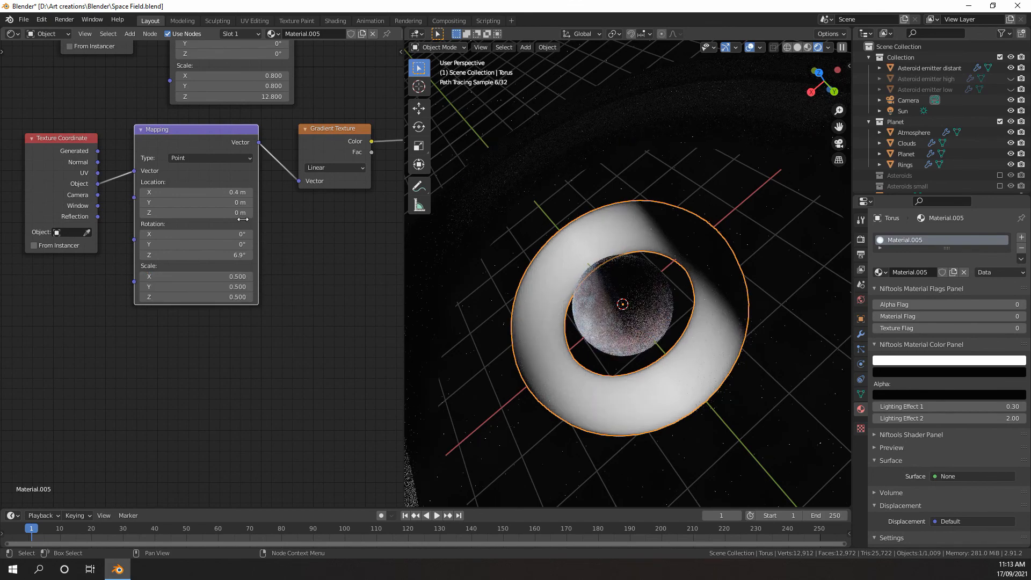
# Shift the white stop of the linear gradient's ColorRamp closer to the first black stop and set the interpolation to Ease
pyautogui.moveTo(243, 219); pyautogui.dragTo(253, 225, button='middle')
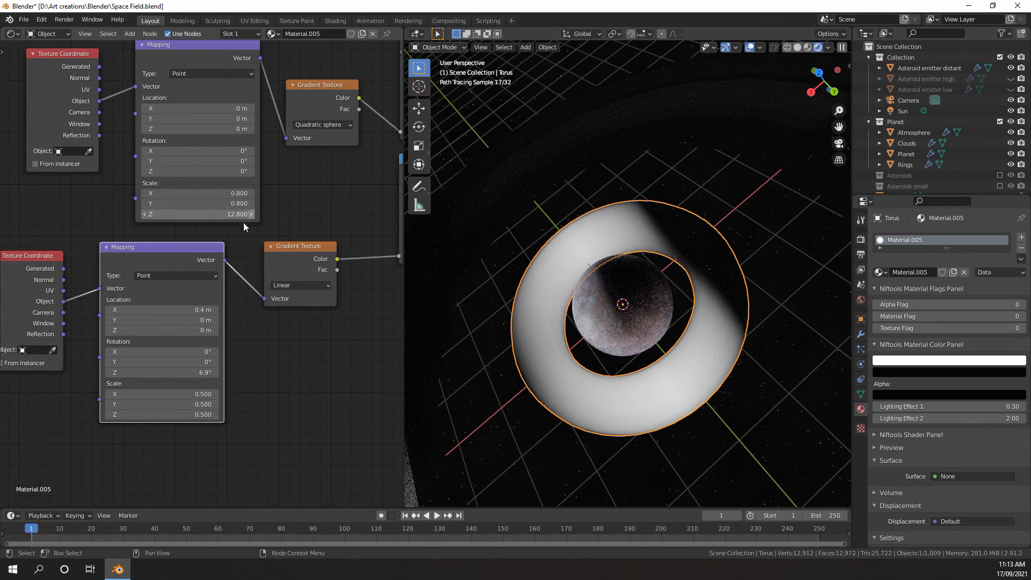
pyautogui.moveTo(216, 311); pyautogui.dragTo(225, 309, button='middle')
pyautogui.scroll(2, 226, 309)
pyautogui.scroll(-5, 317, 285)
pyautogui.moveTo(321, 284); pyautogui.dragTo(172, 325, button='middle')
pyautogui.scroll(7, 258, 277)
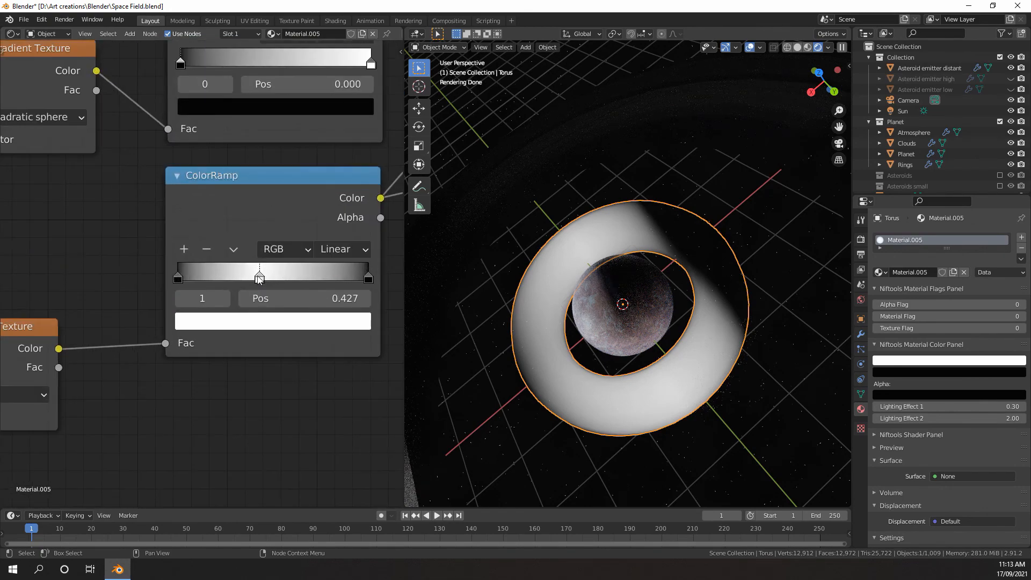
pyautogui.moveTo(259, 278); pyautogui.dragTo(237, 278)
pyautogui.click(340, 252)
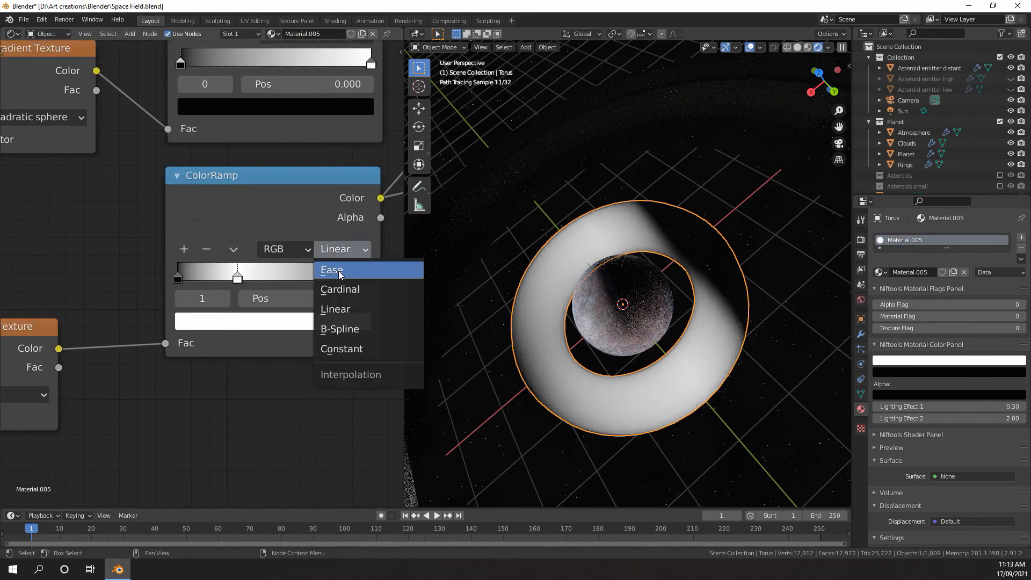
pyautogui.click(339, 271)
# Move both black end stops of the Ease ramp inward, the last one to 0.882, and switch to the camera view
pyautogui.moveTo(178, 277); pyautogui.dragTo(195, 274)
pyautogui.moveTo(312, 276); pyautogui.dragTo(252, 283, button='middle')
pyautogui.moveTo(304, 283); pyautogui.dragTo(278, 285)
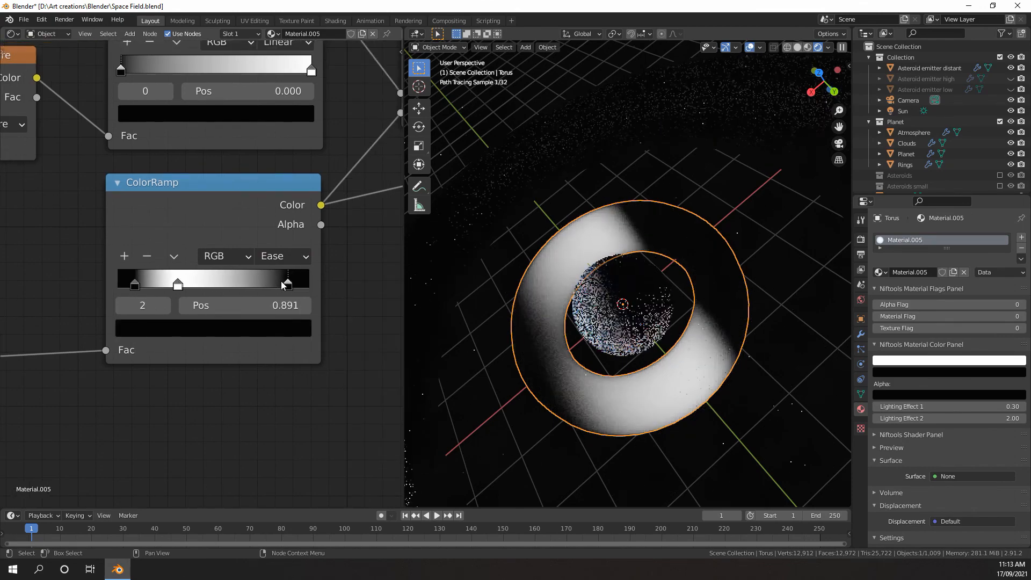
pyautogui.press('KP_0')
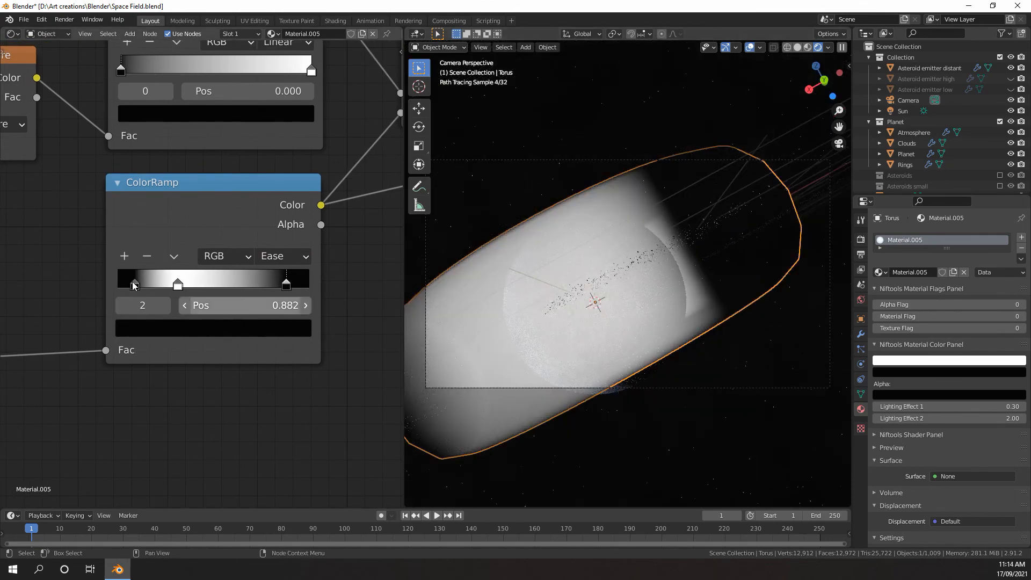
# Shift the ramp's white stop toward the middle, and place the first black stop at 0.095 and the last at 0.664
pyautogui.moveTo(178, 285); pyautogui.dragTo(197, 285)
pyautogui.moveTo(127, 283)
pyautogui.mouseDown()
pyautogui.moveTo(150, 283)
pyautogui.moveTo(129, 284)
pyautogui.mouseUp()
pyautogui.moveTo(286, 285); pyautogui.dragTo(248, 284)
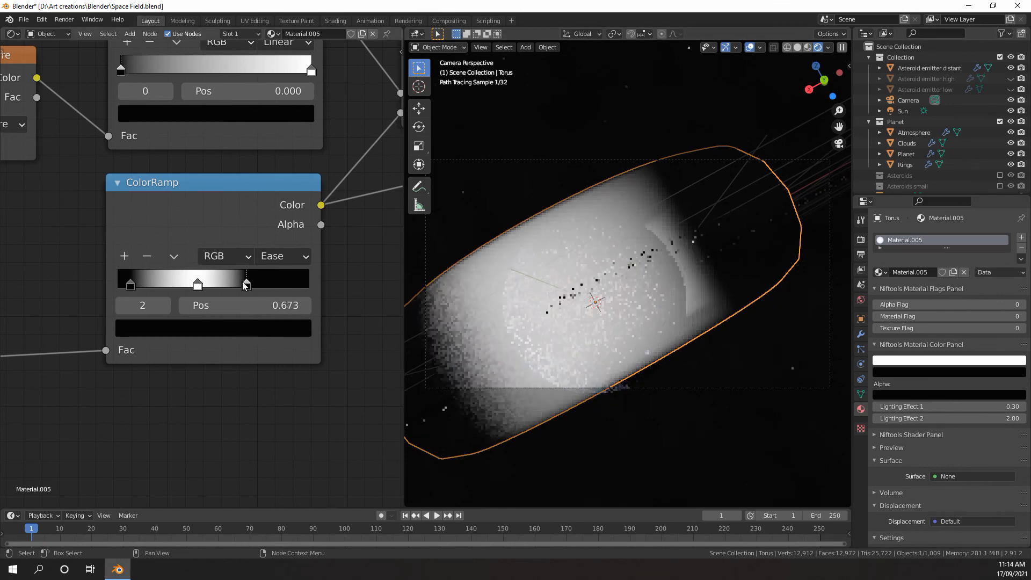
pyautogui.moveTo(245, 284); pyautogui.dragTo(242, 285)
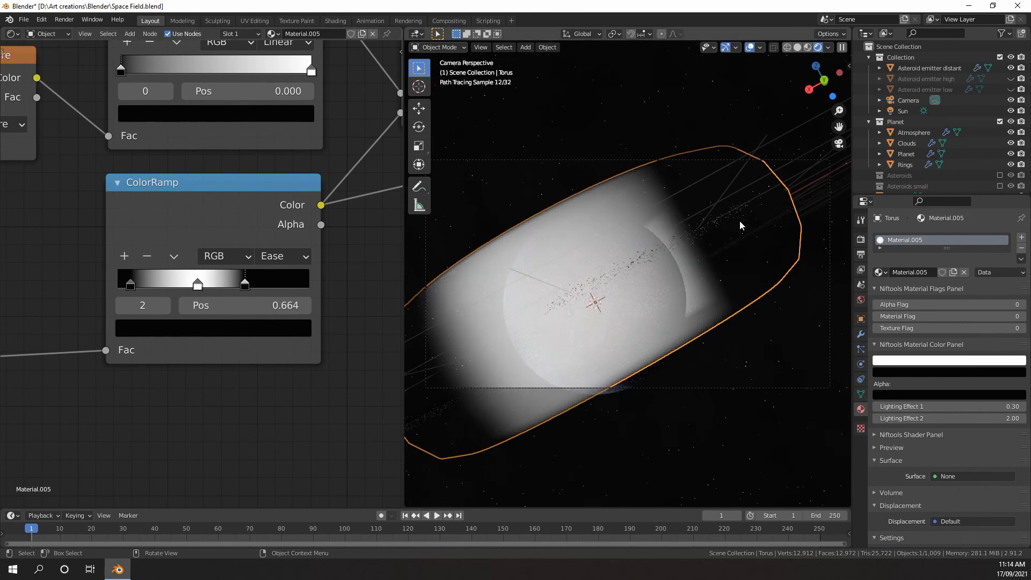
pyautogui.moveTo(131, 283); pyautogui.dragTo(138, 284)
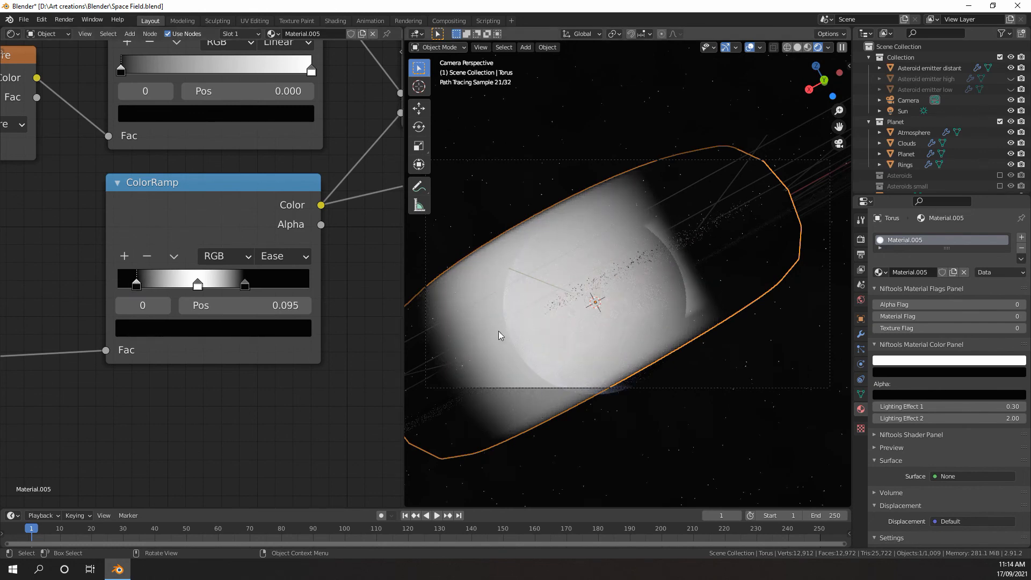
# Set the linear gradient's ColorRamp interpolation to B-Spline and move its first black stop to 0.214
pyautogui.moveTo(280, 255); pyautogui.dragTo(322, 245, button='middle')
pyautogui.click(323, 246)
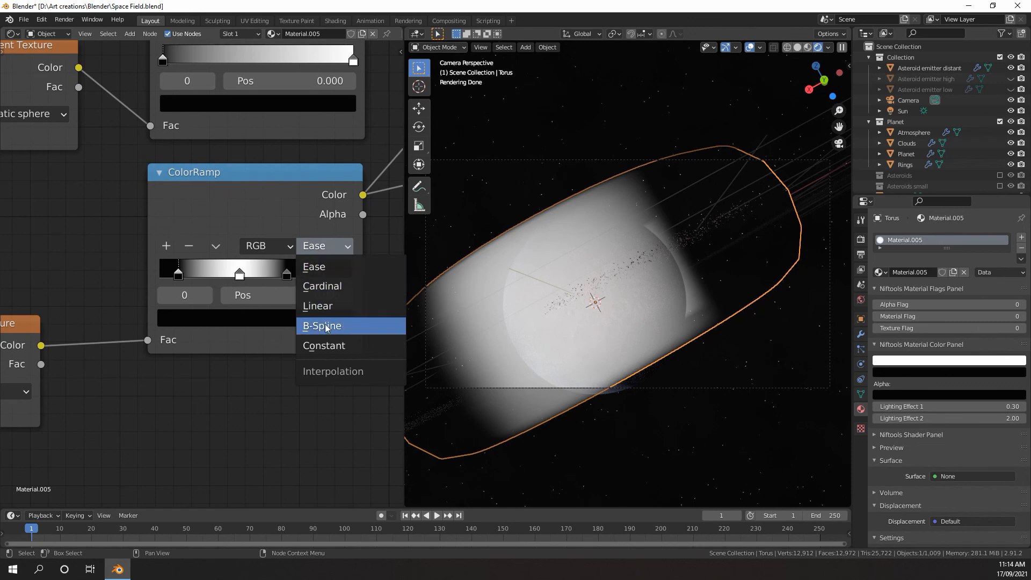
pyautogui.click(326, 327)
pyautogui.moveTo(178, 277); pyautogui.dragTo(201, 276)
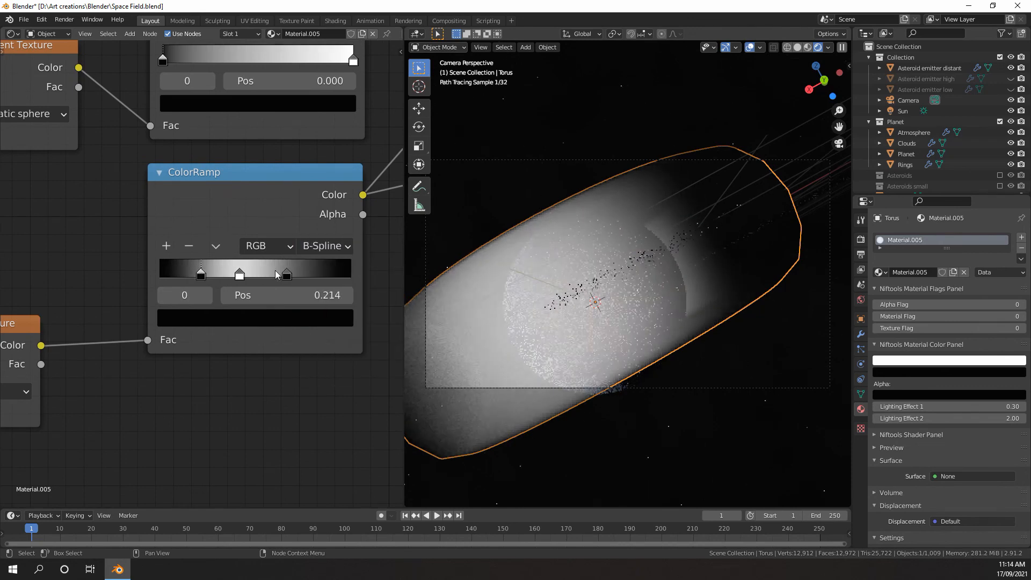
# Rework the dark end of the B-Spline ramp by adding a colour stop, darkening it to black with its position at 0.764
pyautogui.moveTo(287, 276); pyautogui.dragTo(329, 275)
pyautogui.click(162, 244)
pyautogui.click(290, 318)
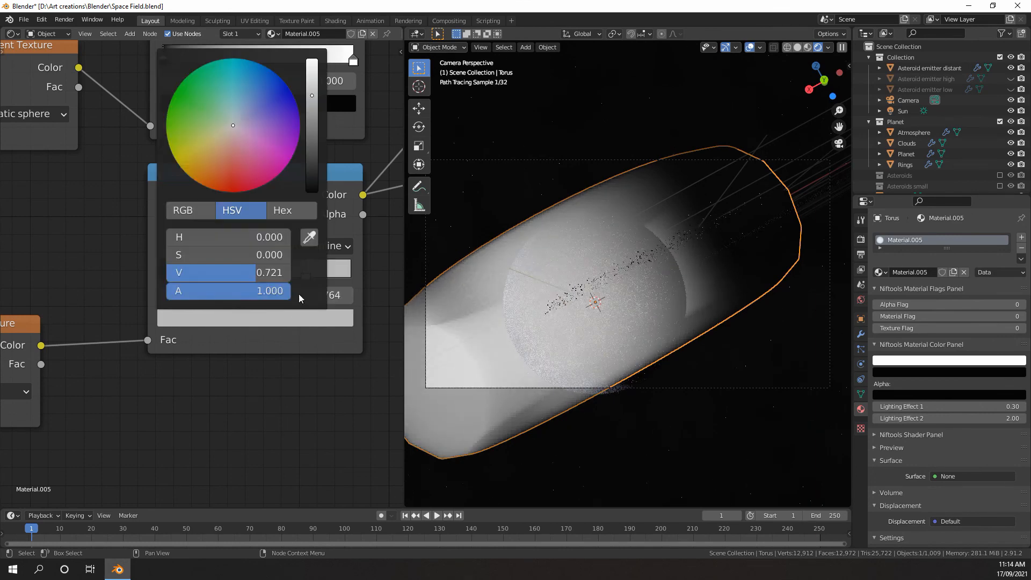
pyautogui.moveTo(313, 153); pyautogui.dragTo(314, 184)
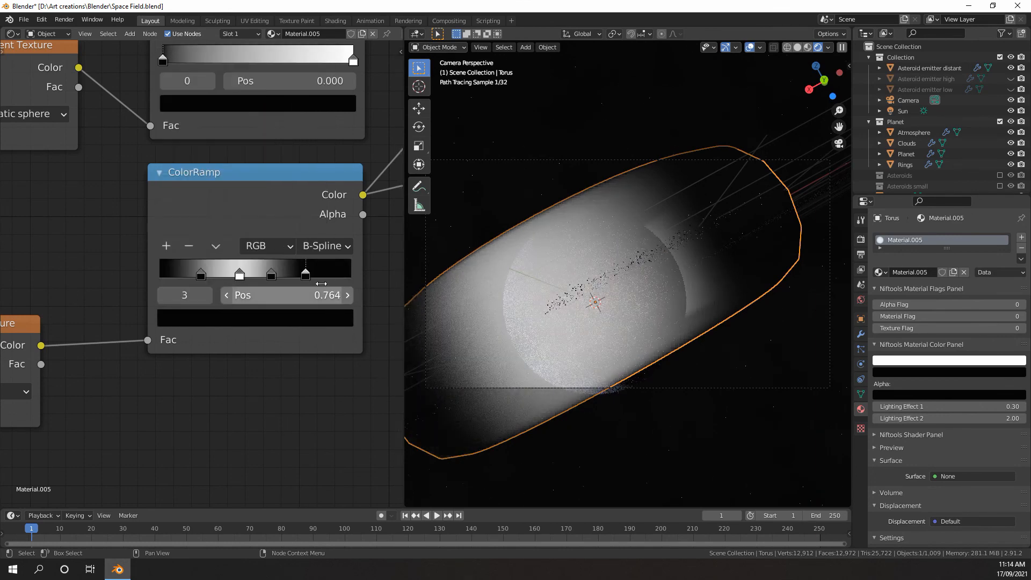
# Tighten the B-Spline ramp's black stops, placing the last at 0.723, the one before it at 0.559 and the first at 0.236
pyautogui.moveTo(305, 277); pyautogui.dragTo(298, 276)
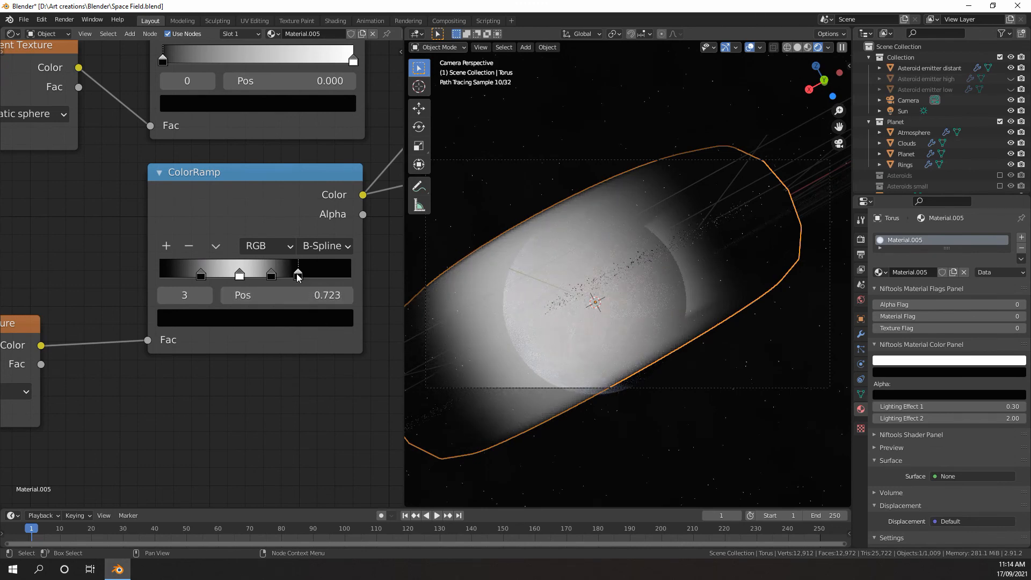
pyautogui.moveTo(271, 275); pyautogui.dragTo(266, 275)
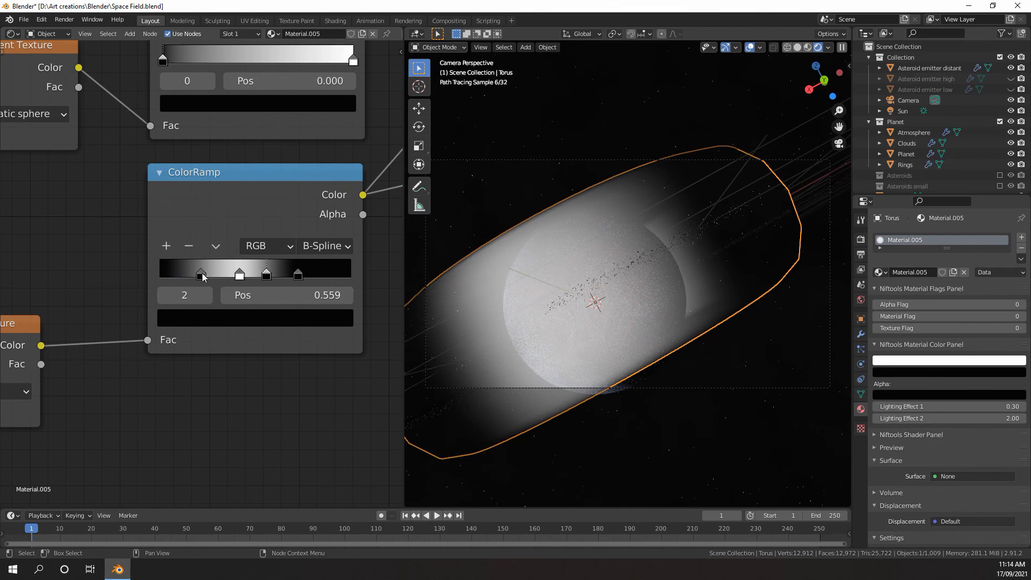
pyautogui.moveTo(203, 277); pyautogui.dragTo(207, 277)
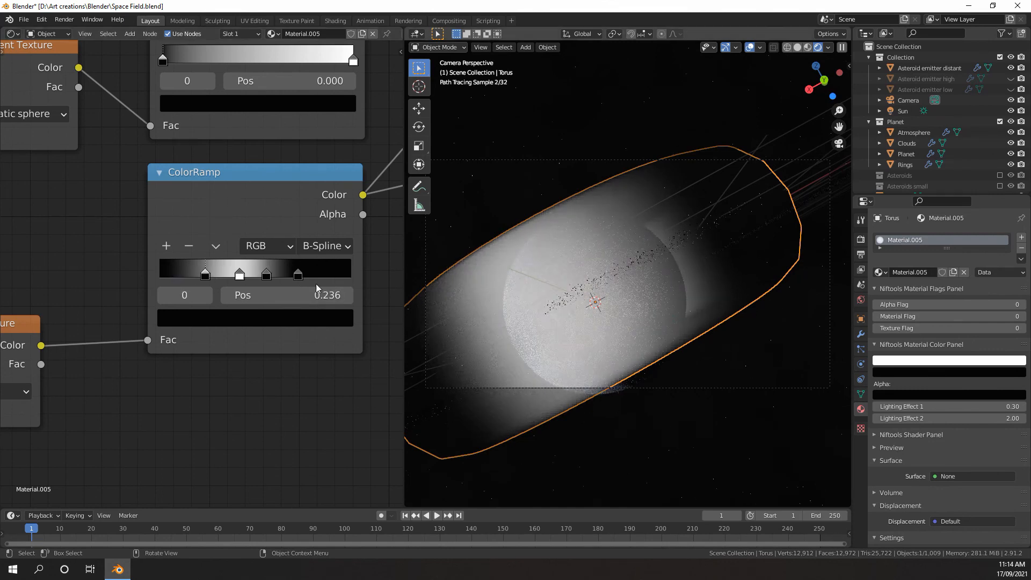
# Connect the Emission shader to the Volume input of the Material Output, replacing the direct link from the ColorRamp
pyautogui.scroll(-20, 306, 273)
pyautogui.scroll(1, 290, 257)
pyautogui.moveTo(277, 262); pyautogui.dragTo(185, 287, button='middle')
pyautogui.scroll(8, 286, 249)
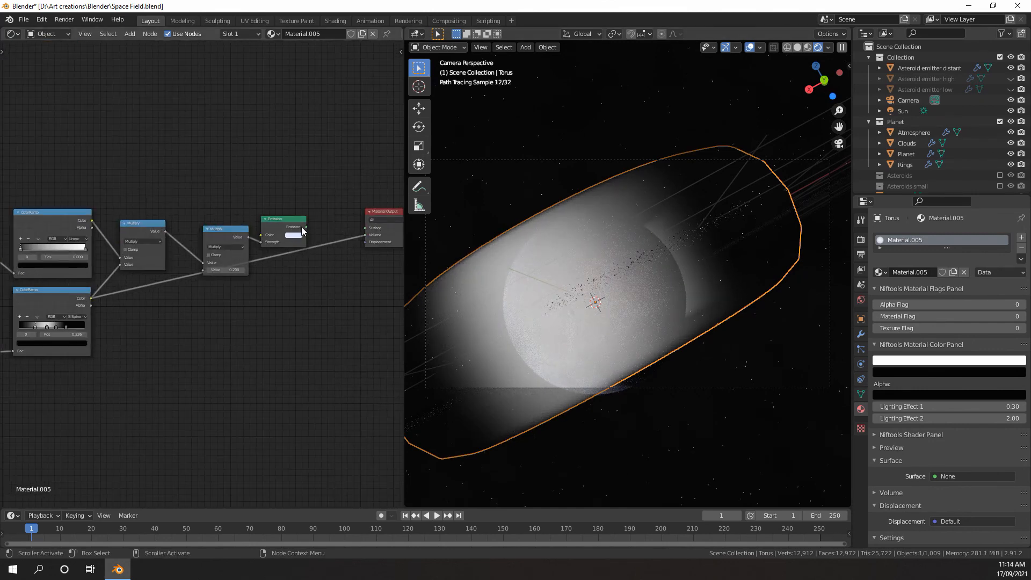
pyautogui.moveTo(303, 227); pyautogui.dragTo(364, 235)
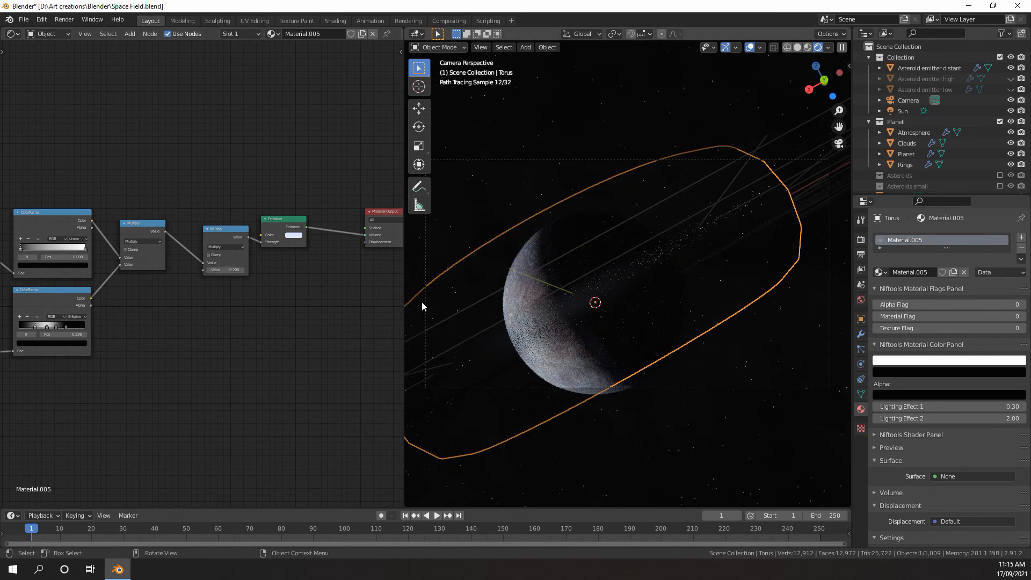
# Raise the value of the Multiply node feeding the Emission strength to 0.600
pyautogui.scroll(2, 237, 271)
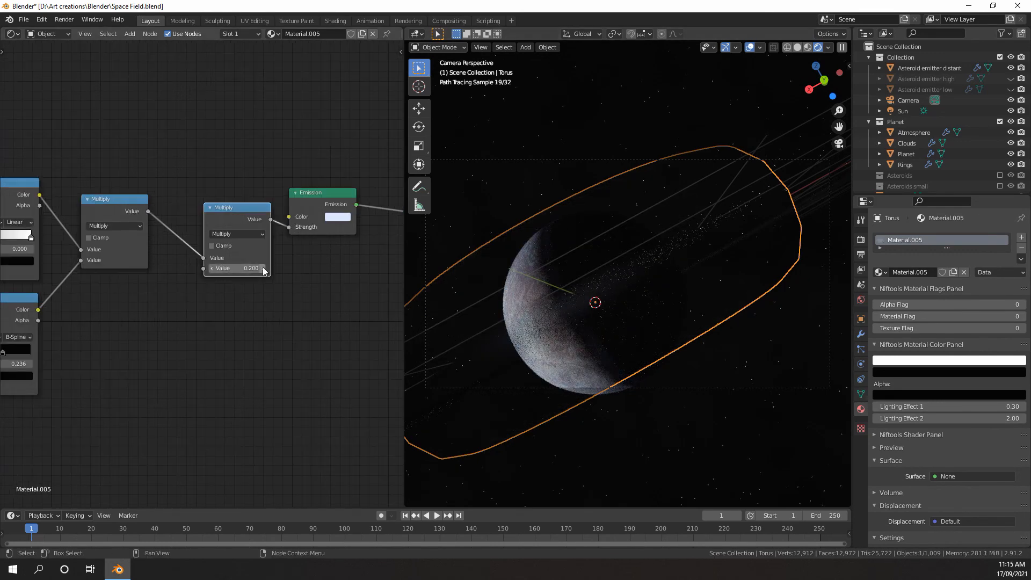
pyautogui.click(263, 268)
pyautogui.click(263, 269)
pyautogui.click(263, 268)
pyautogui.click(263, 269)
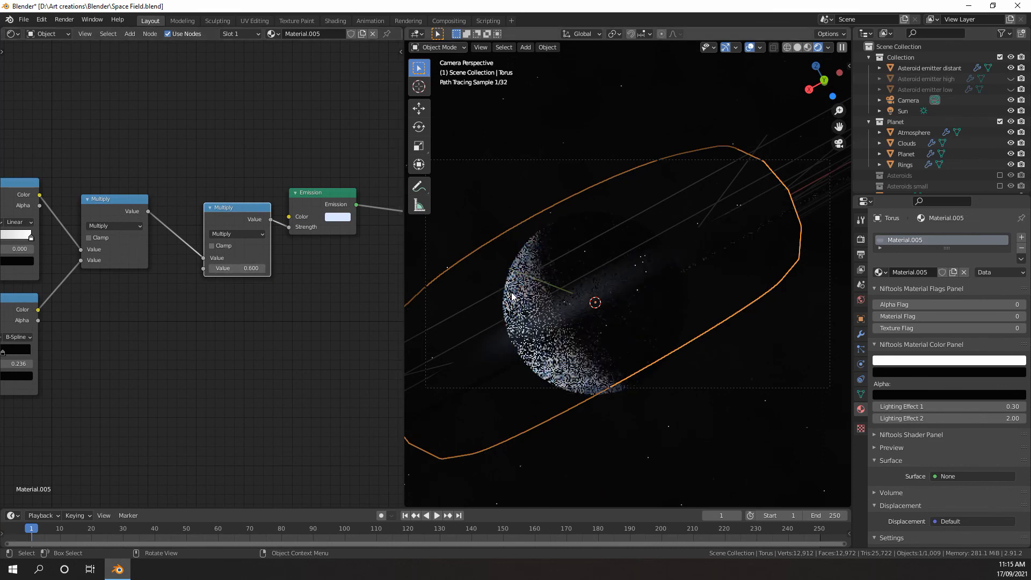
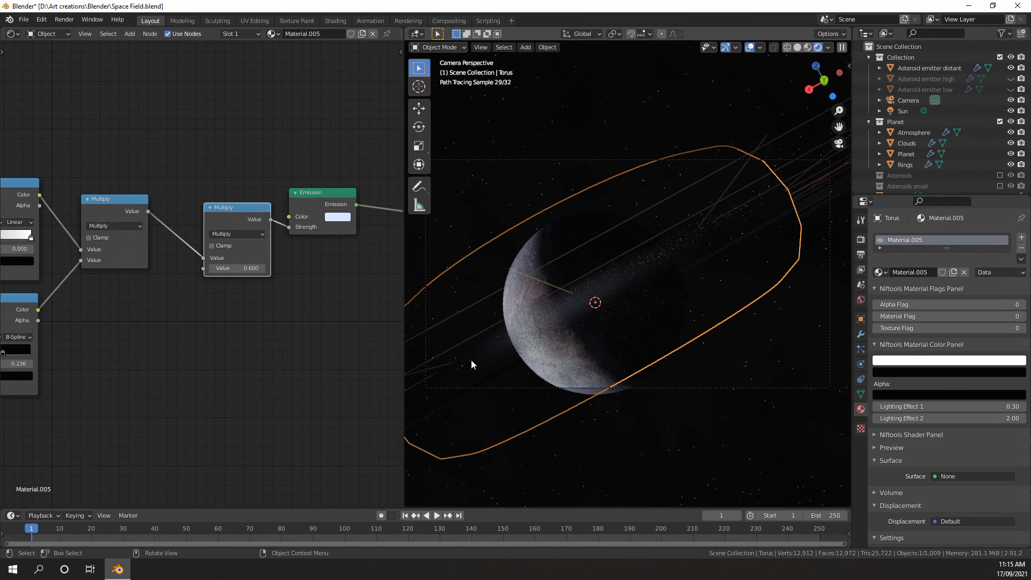
# Move the B-Spline ramp's last black stop to position 0.882 and shift the black stop before it slightly outward
pyautogui.moveTo(229, 317); pyautogui.dragTo(447, 288, button='middle')
pyautogui.scroll(6, 50, 302)
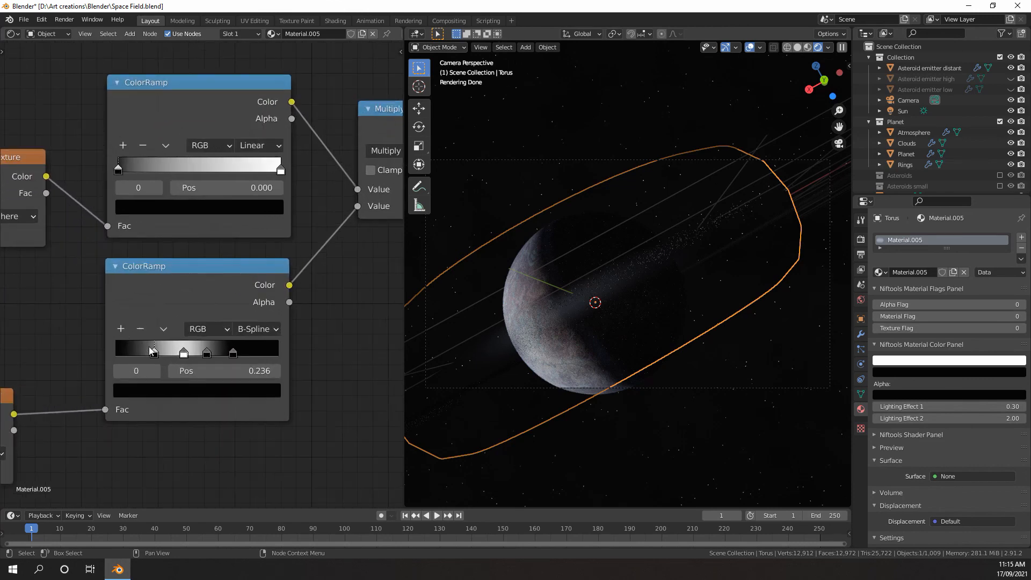
pyautogui.moveTo(154, 354); pyautogui.dragTo(141, 355)
pyautogui.hotkey('ctrl', 'z')
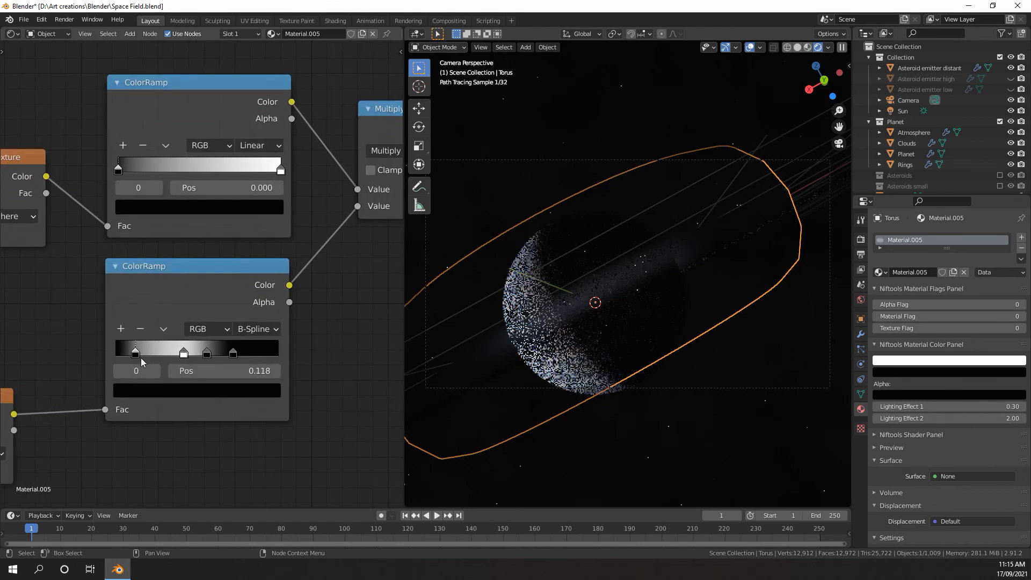
pyautogui.click(233, 353)
pyautogui.moveTo(233, 352); pyautogui.dragTo(258, 354)
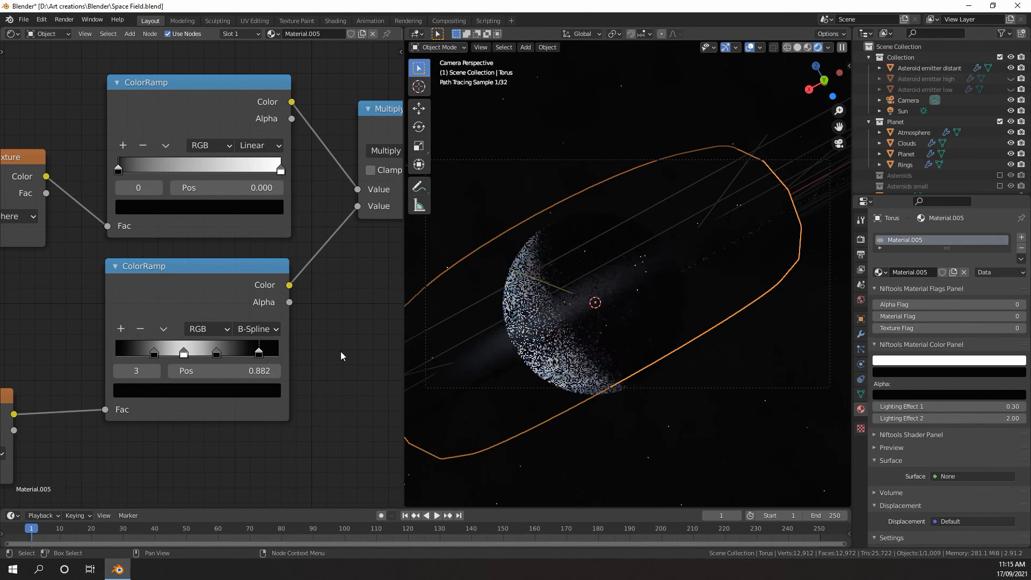
# Lower the value of the Multiply node feeding the Emission strength to 0.380
pyautogui.scroll(-1, 215, 247)
pyautogui.moveTo(190, 247); pyautogui.dragTo(306, 290, button='middle')
pyautogui.click(301, 263)
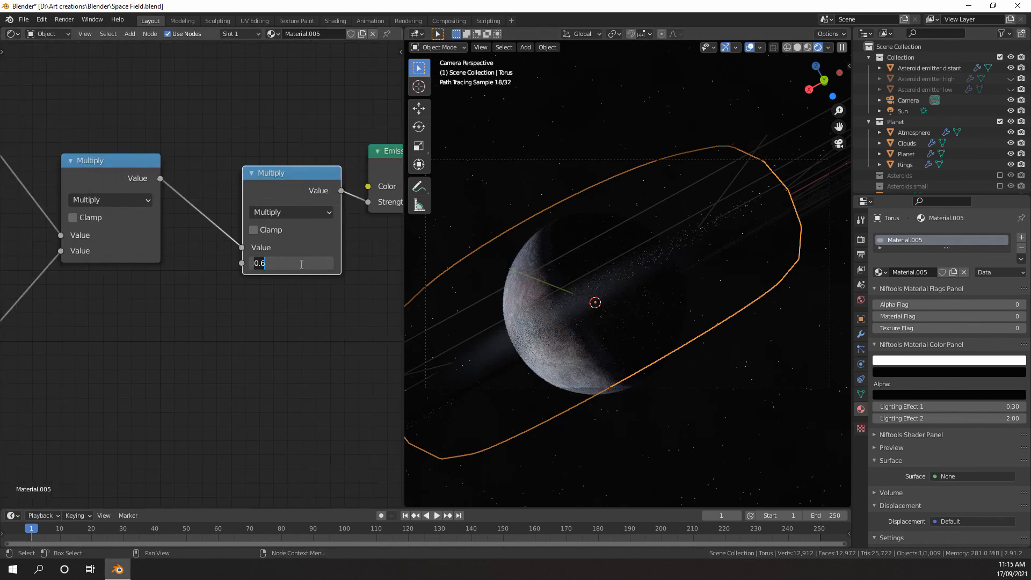
pyautogui.press('BackSpace')
pyautogui.write('3')
pyautogui.press('Return')
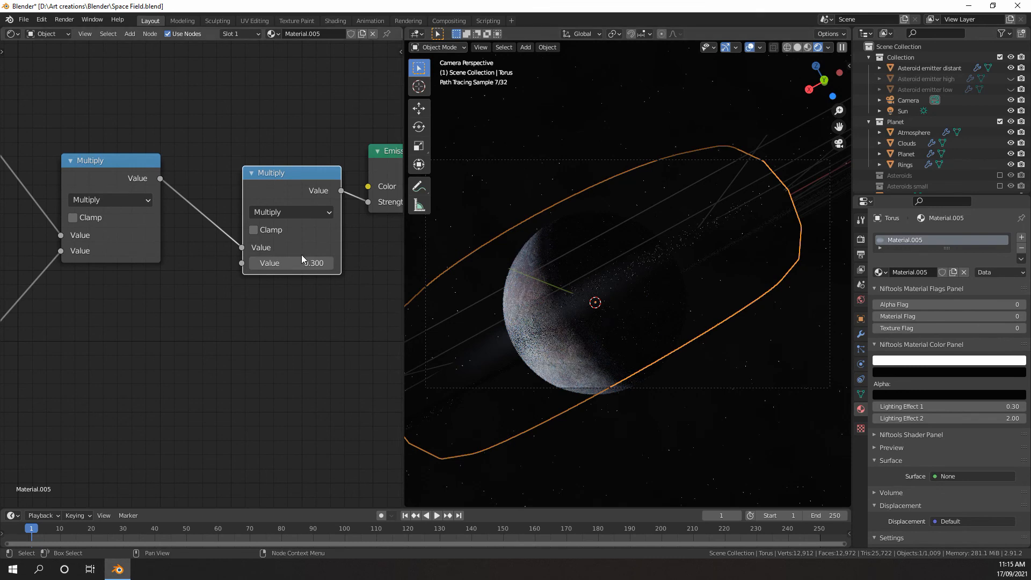
pyautogui.click(302, 260)
pyautogui.write('5')
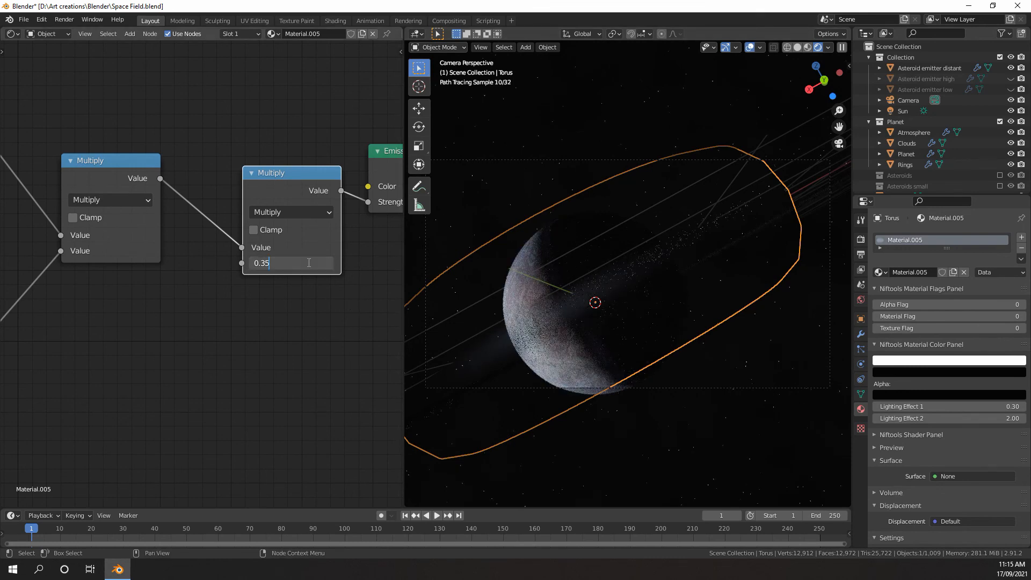
pyautogui.press('BackSpace')
pyautogui.write('8')
pyautogui.press('Return')
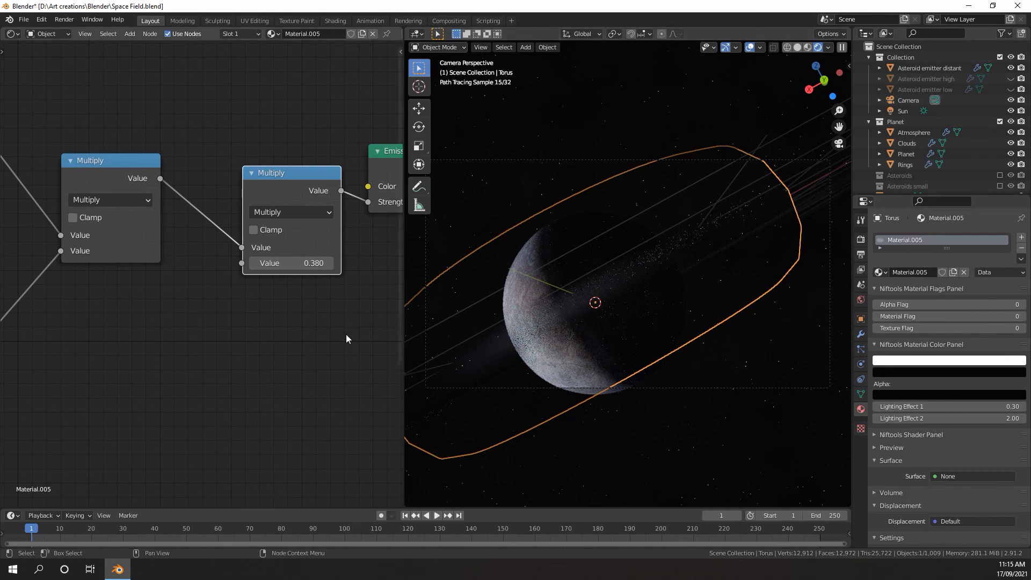
pyautogui.scroll(-3, 289, 311)
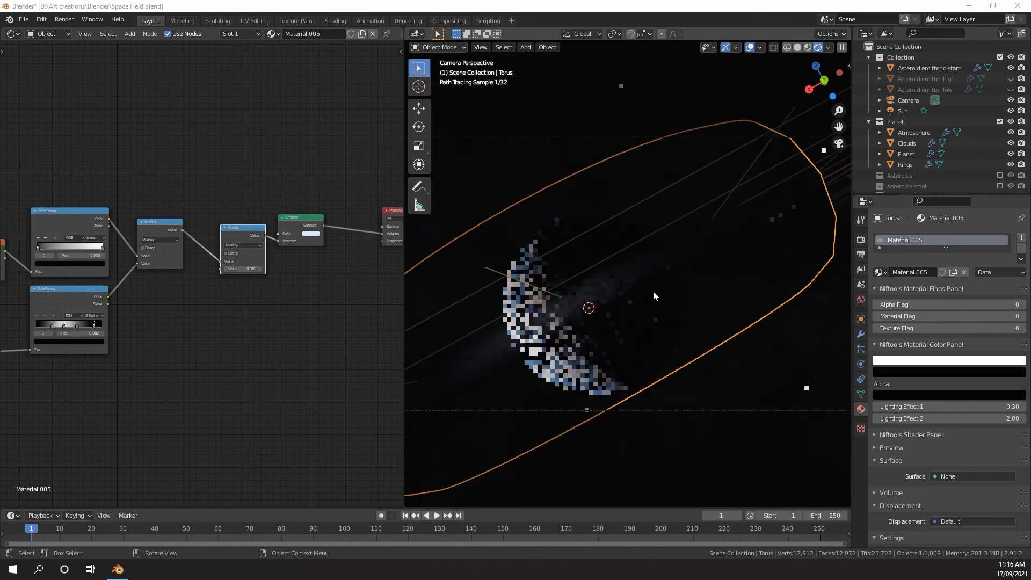
# Switch the viewport to solid shading and leave the camera view to show the planet, torus and rings from outside
pyautogui.click(659, 293)
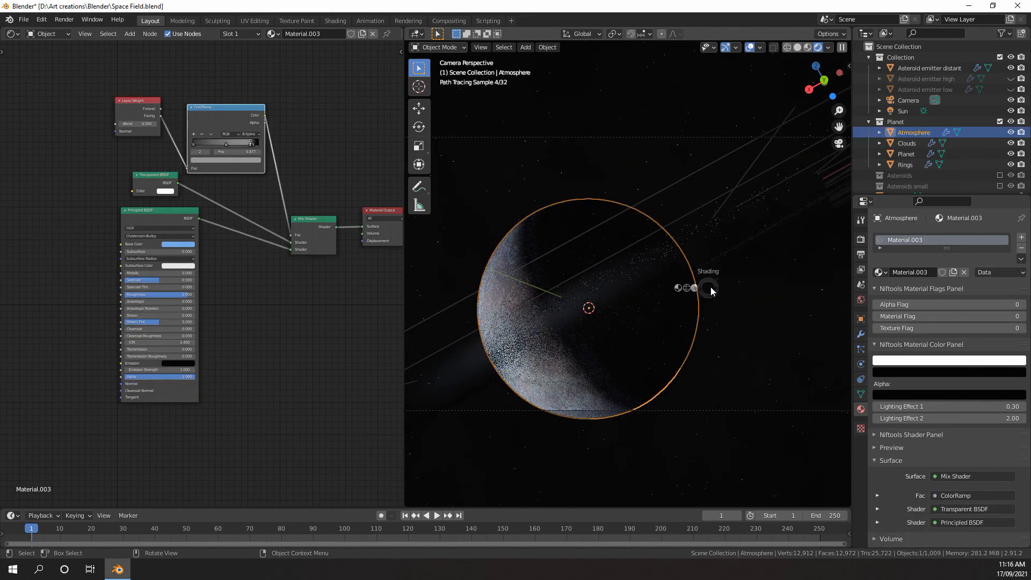
pyautogui.press('z')
pyautogui.click(762, 288)
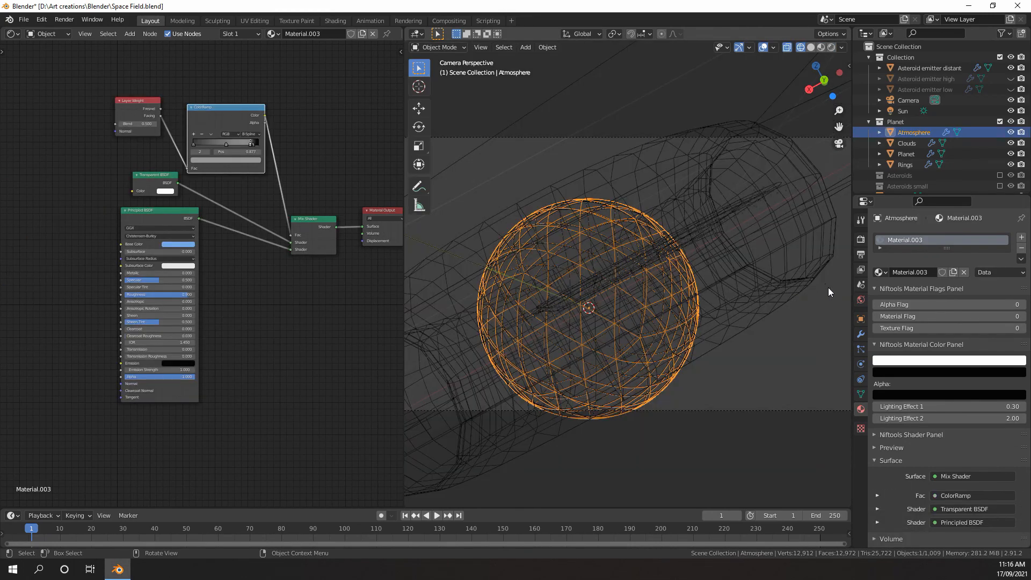
pyautogui.scroll(-4, 734, 295)
pyautogui.moveTo(697, 296); pyautogui.dragTo(688, 302, button='middle')
pyautogui.press('z')
pyautogui.click(710, 321)
pyautogui.scroll(-4, 709, 321)
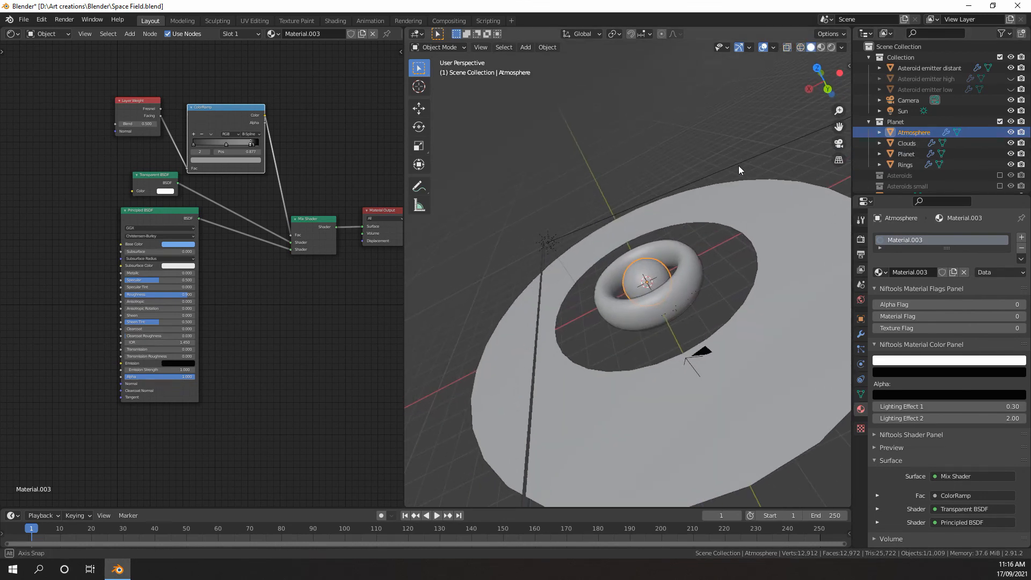
pyautogui.moveTo(739, 165); pyautogui.dragTo(714, 238, button='middle')
pyautogui.scroll(-3, 695, 201)
pyautogui.scroll(5, 714, 238)
pyautogui.scroll(-1, 932, 127)
pyautogui.scroll(1, 913, 107)
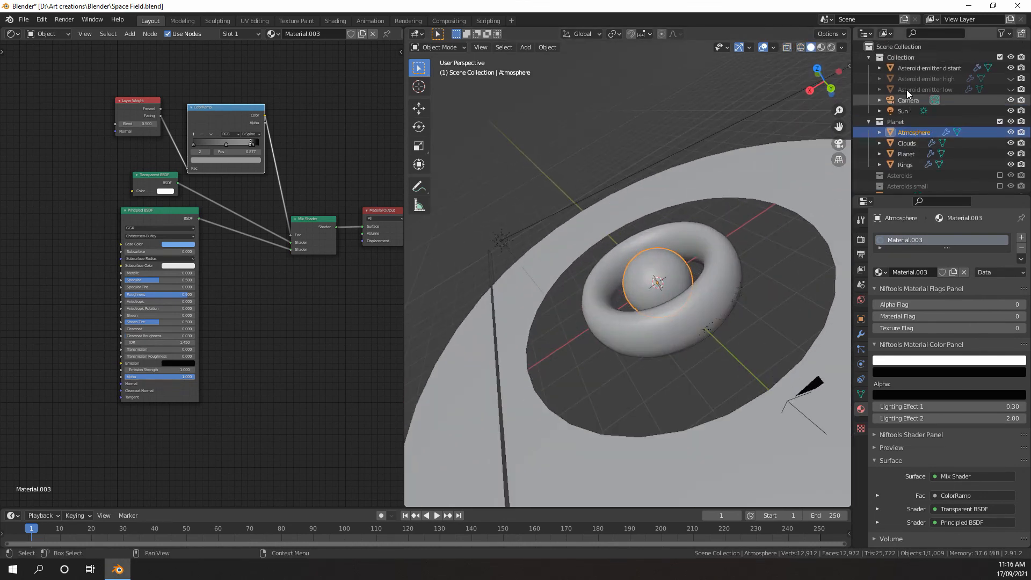
# Select the Plane object, check its place in the scene, and rename it "shadpw block"
pyautogui.scroll(-1, 908, 100)
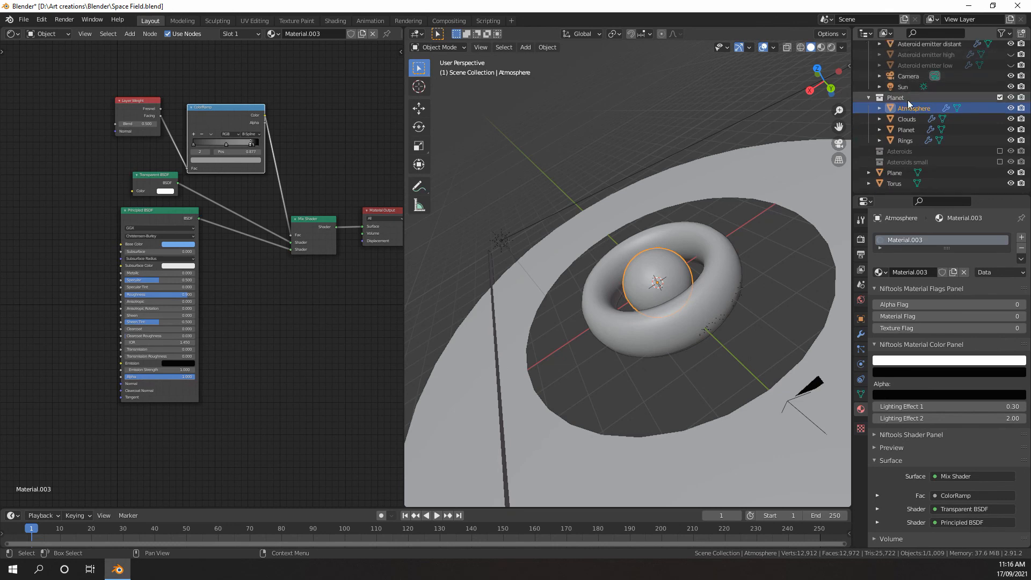
pyautogui.click(894, 173)
pyautogui.press('KP_Decimal')
pyautogui.moveTo(600, 278); pyautogui.dragTo(692, 272, button='middle')
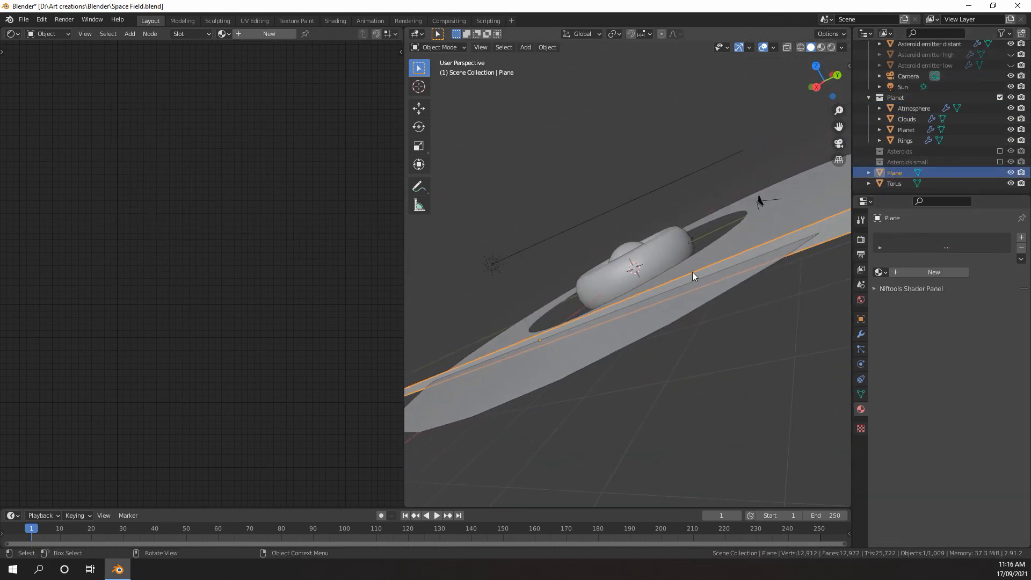
pyautogui.doubleClick(893, 172)
pyautogui.write('shadpw block')
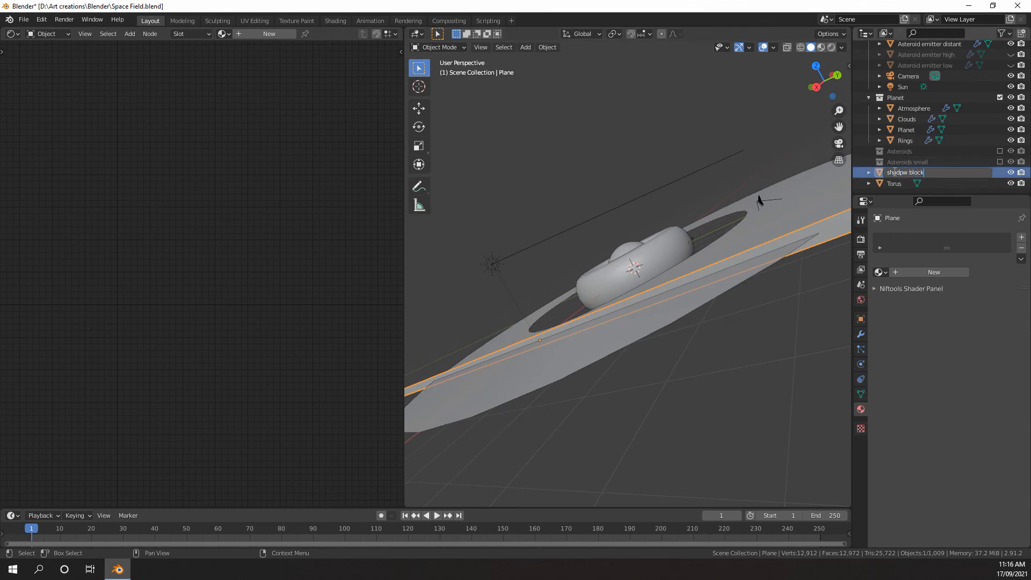
pyautogui.press('Return')
# Rename the Torus object "emission volume"
pyautogui.click(895, 184)
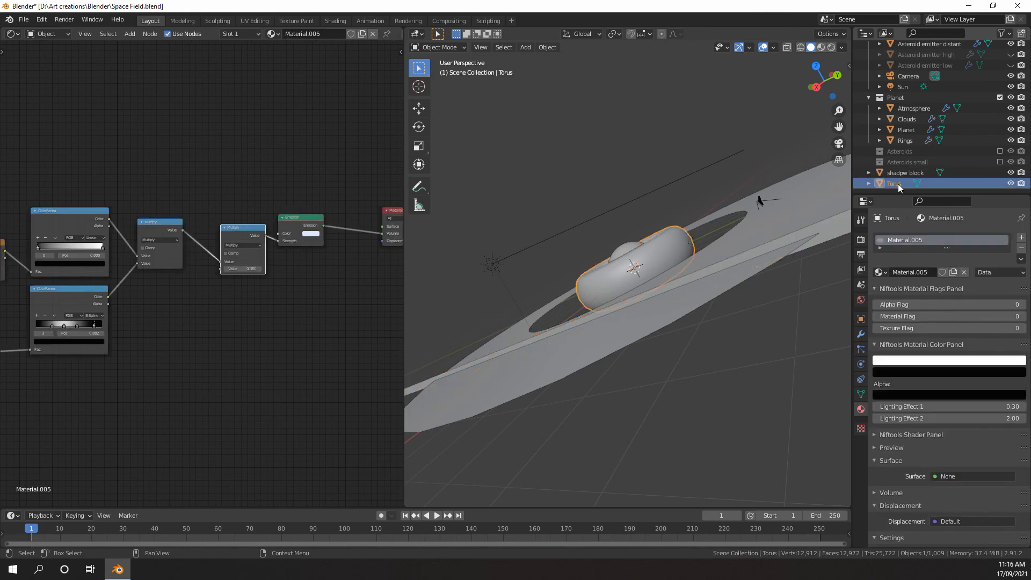
pyautogui.doubleClick(898, 184)
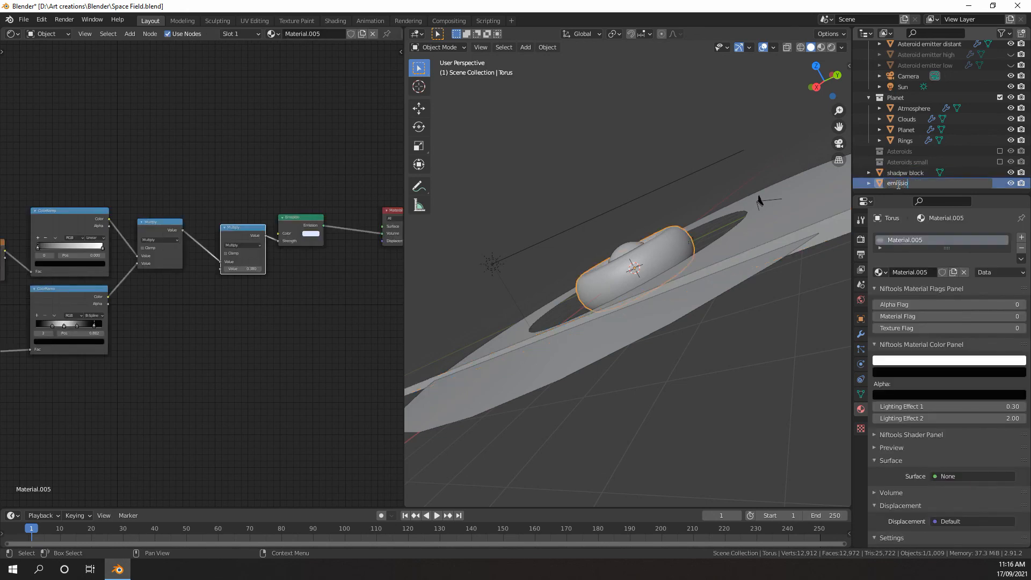
pyautogui.press('Return')
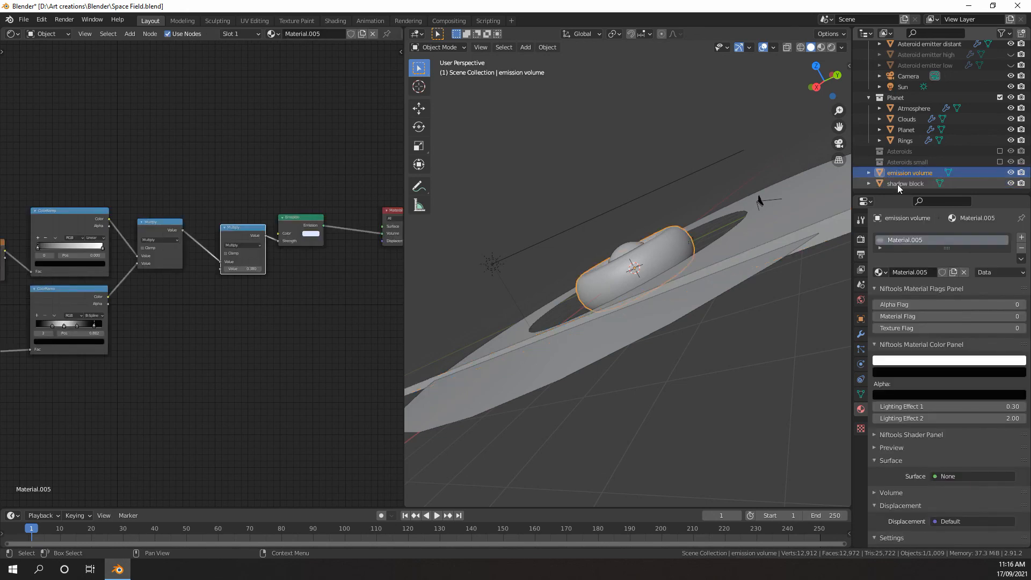
# Move the emission volume and the shadow-blocking plane into the main Collection and rename that collection "Scene"
pyautogui.keyDown('shift'); pyautogui.click(907, 183); pyautogui.keyUp('shift')
pyautogui.moveTo(904, 173); pyautogui.dragTo(897, 56)
pyautogui.doubleClick(899, 57)
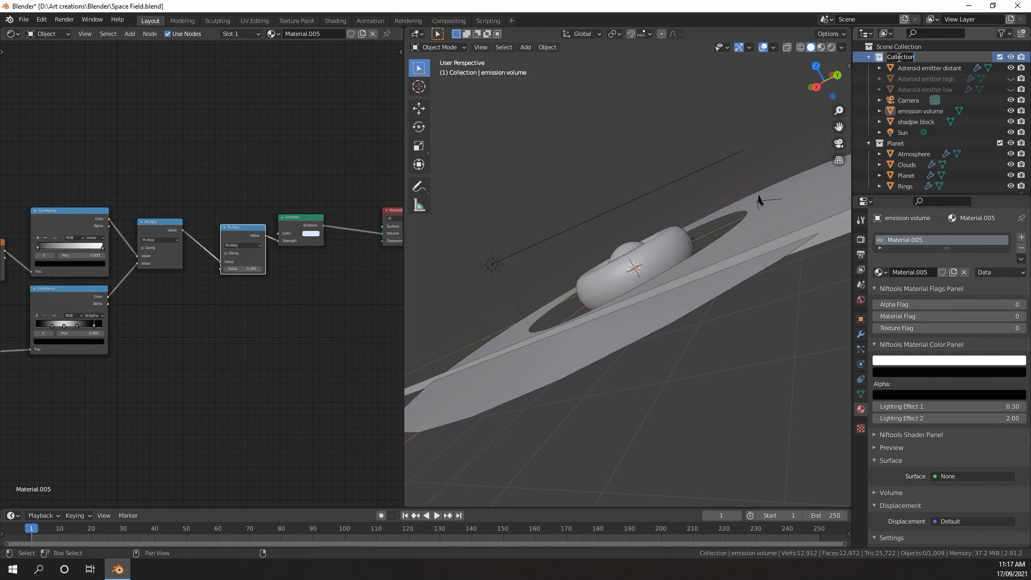
pyautogui.write('Scene')
pyautogui.press('Return')
# Nest the Planet collection inside the Scene collection and collapse its contents in the outliner
pyautogui.click(895, 142)
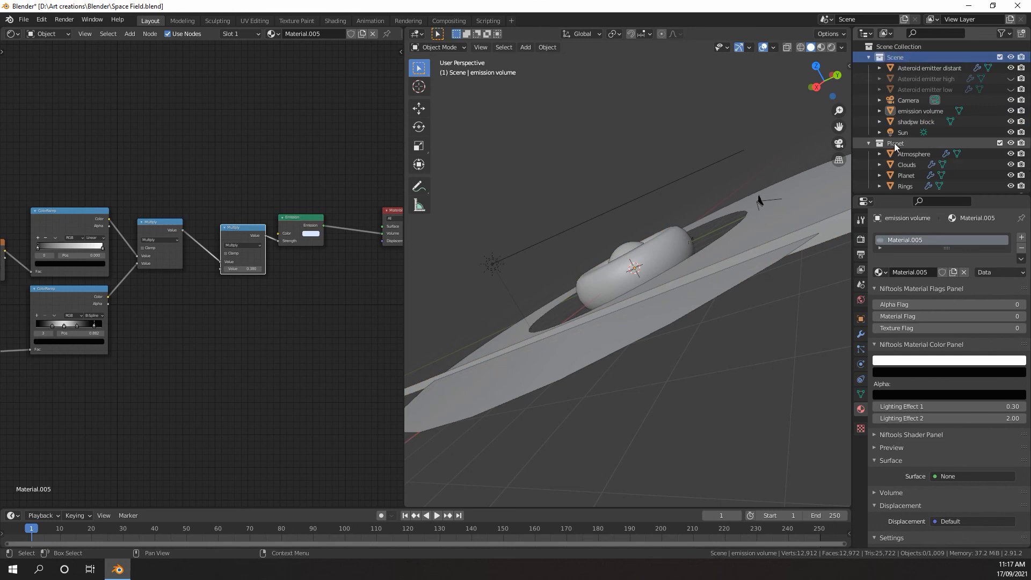
pyautogui.moveTo(891, 143); pyautogui.dragTo(895, 58)
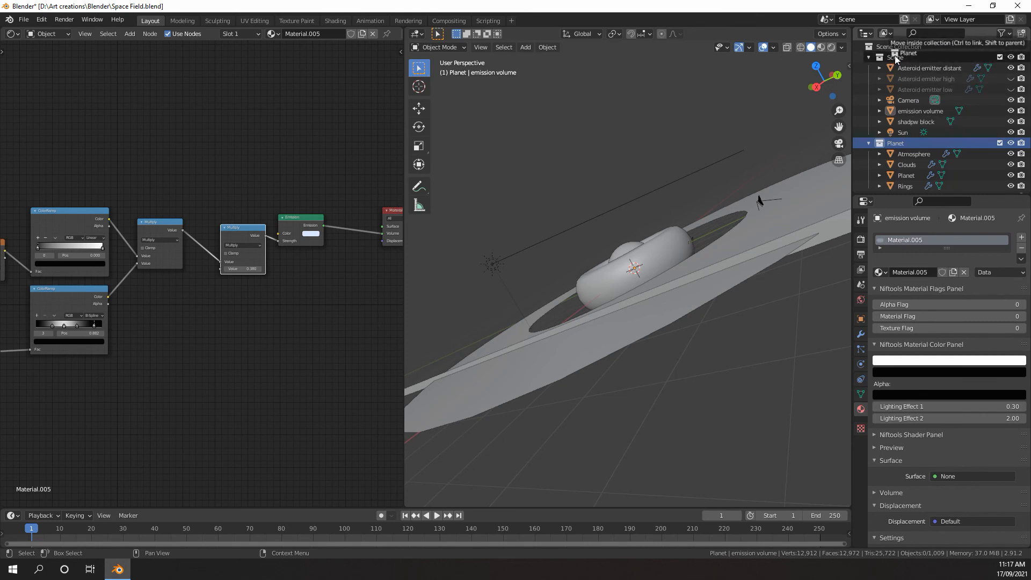
pyautogui.moveTo(894, 58); pyautogui.dragTo(894, 56)
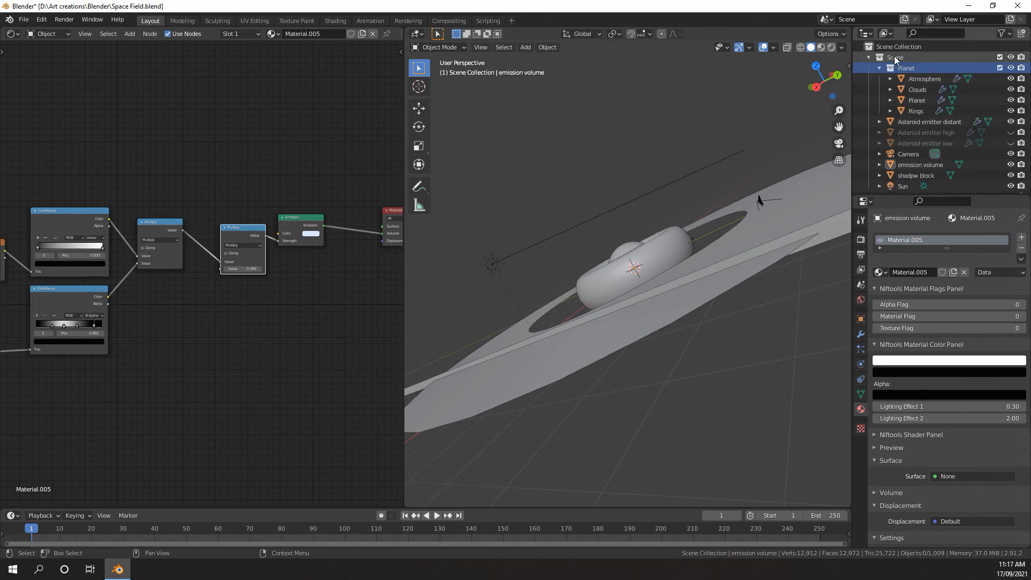
pyautogui.moveTo(696, 166); pyautogui.dragTo(683, 203, button='middle')
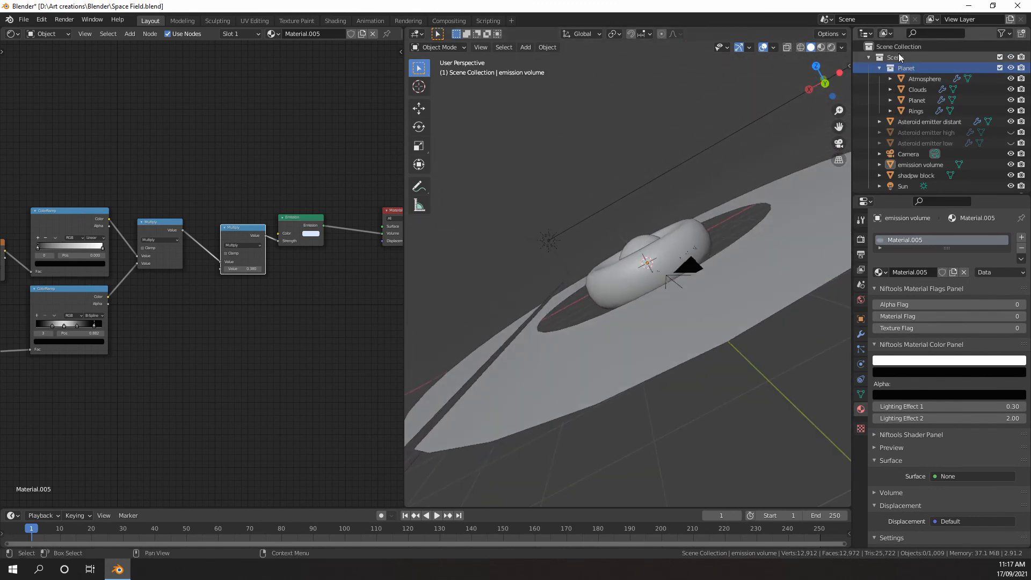
pyautogui.click(912, 58)
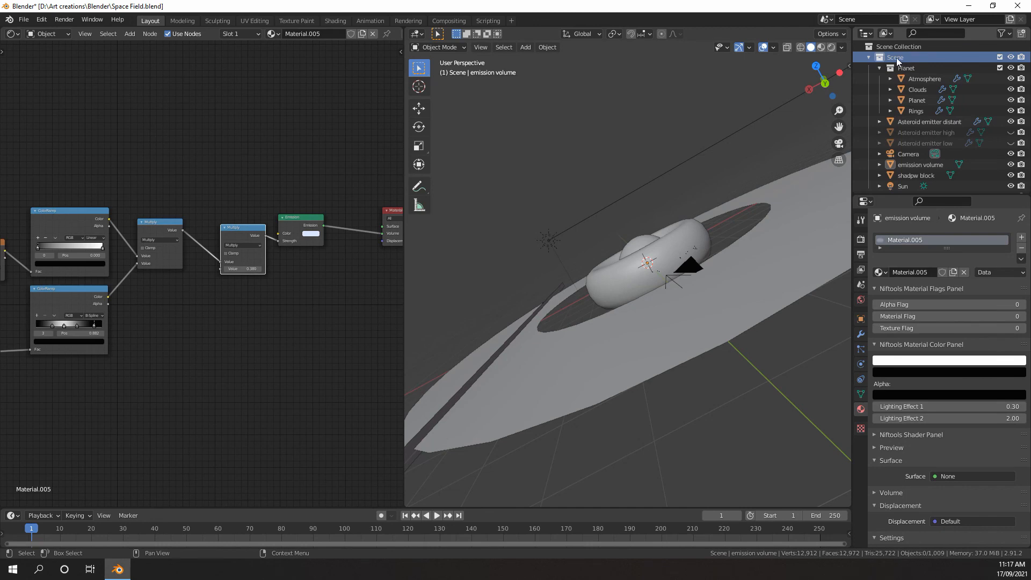
pyautogui.scroll(-2, 895, 100)
pyautogui.scroll(2, 895, 113)
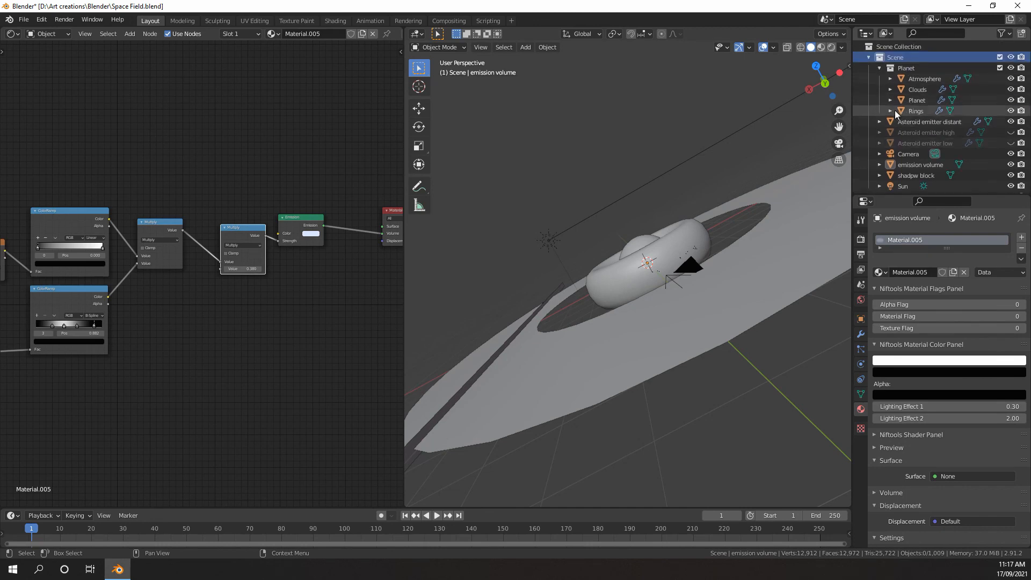
pyautogui.click(879, 67)
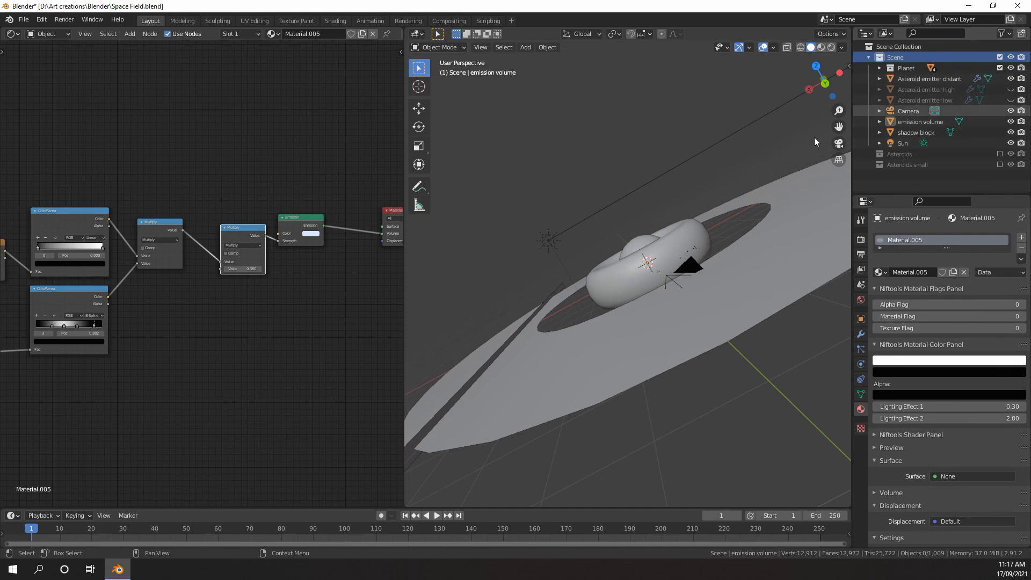
# Hide the Asteroid emitter distant object in the viewport
pyautogui.moveTo(748, 171)
pyautogui.mouseDown(button='middle')
pyautogui.moveTo(746, 192)
pyautogui.moveTo(746, 172)
pyautogui.mouseUp(button='middle')
pyautogui.scroll(3, 746, 172)
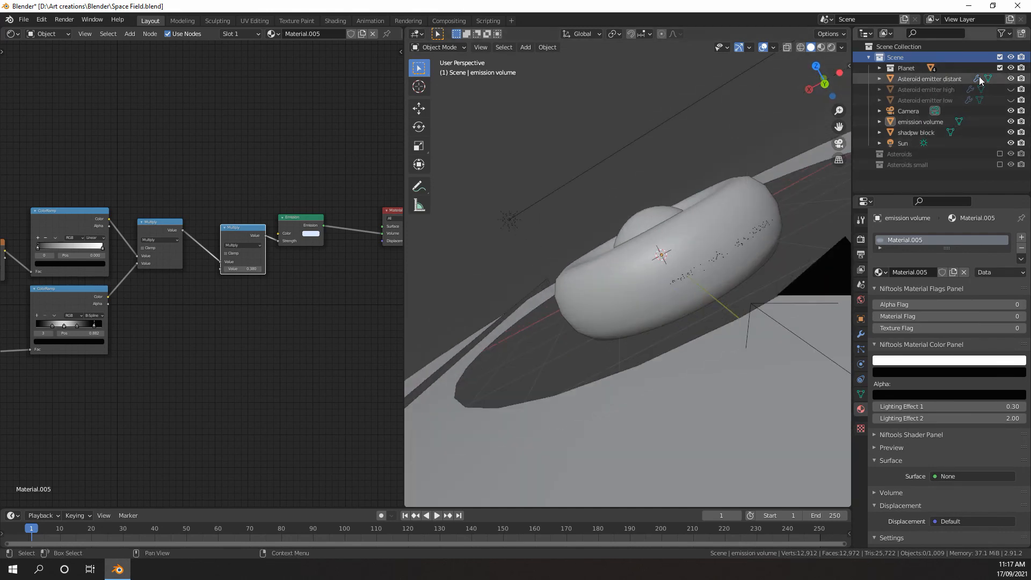
pyautogui.click(1011, 79)
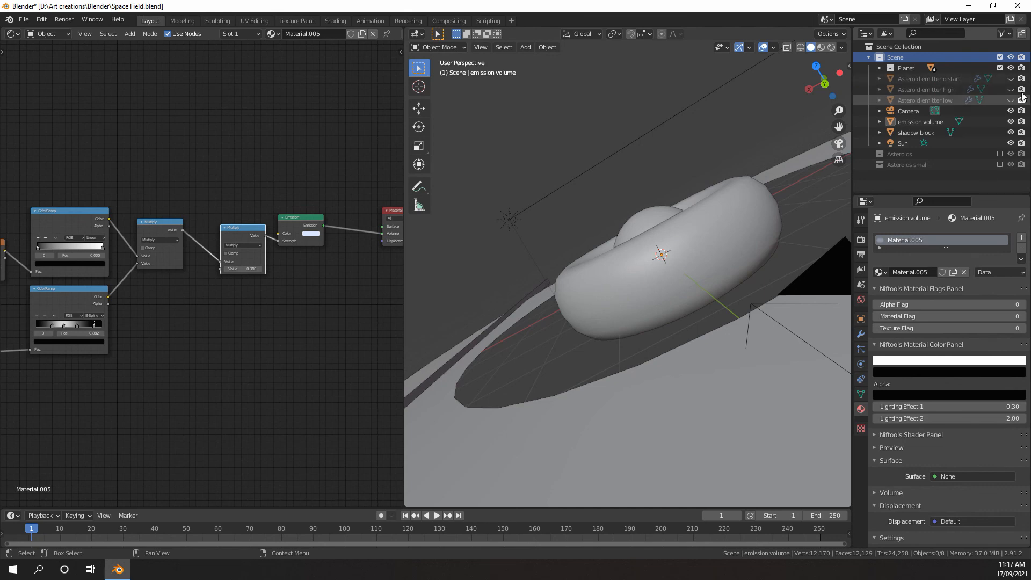
# Create a new collection inside the Scene collection and name it "Ship"
pyautogui.scroll(-5, 731, 237)
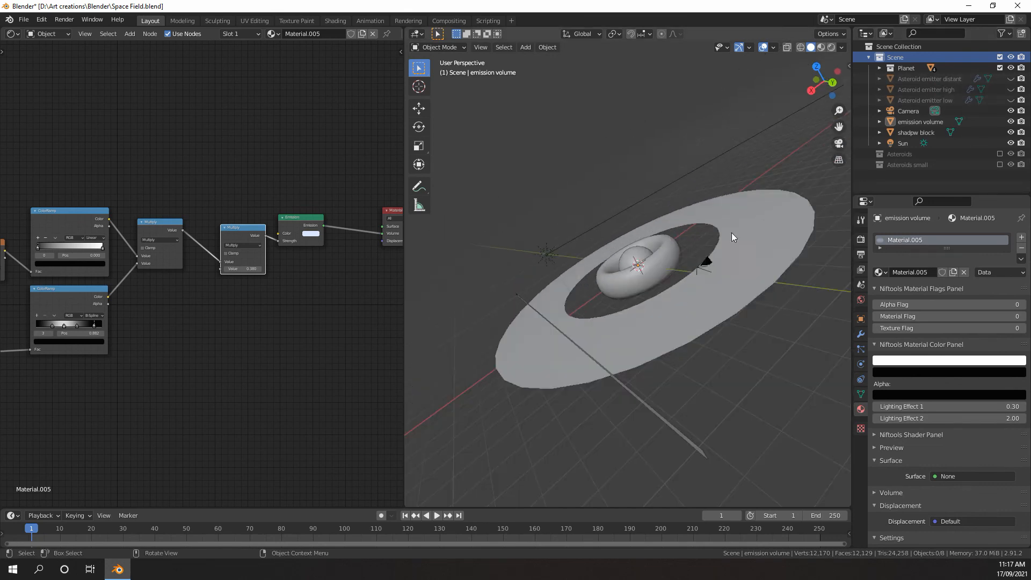
pyautogui.scroll(-3, 731, 234)
pyautogui.moveTo(731, 234)
pyautogui.mouseDown(button='middle')
pyautogui.moveTo(722, 205)
pyautogui.moveTo(717, 238)
pyautogui.mouseUp(button='middle')
pyautogui.scroll(6, 699, 238)
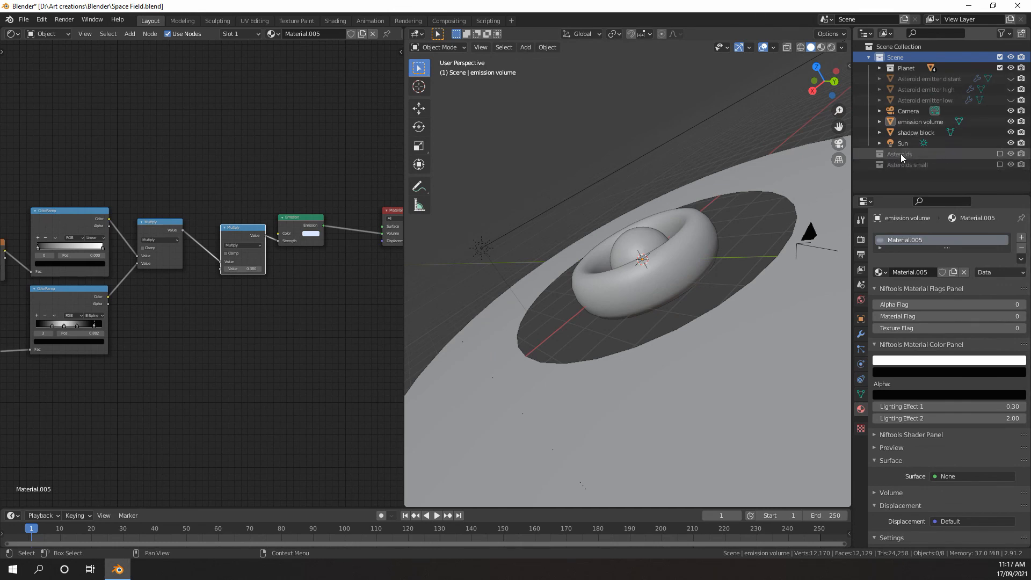
pyautogui.scroll(-5, 674, 201)
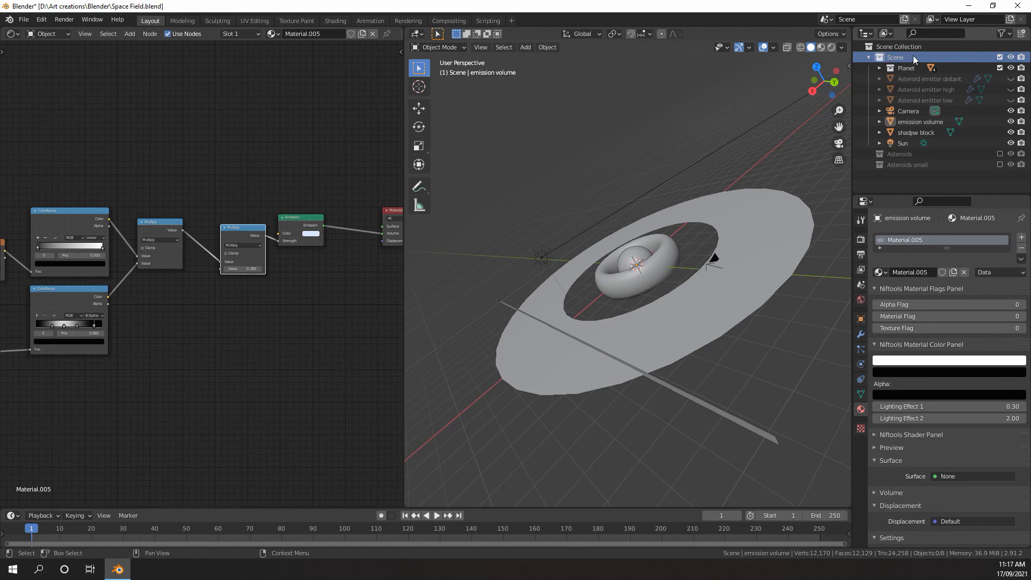
pyautogui.click(1022, 35)
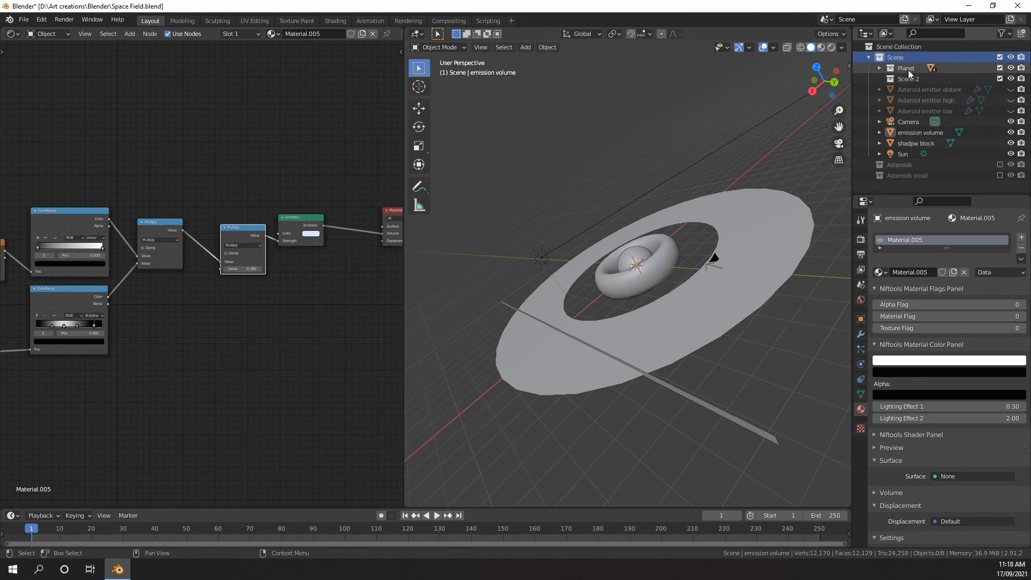
pyautogui.doubleClick(907, 78)
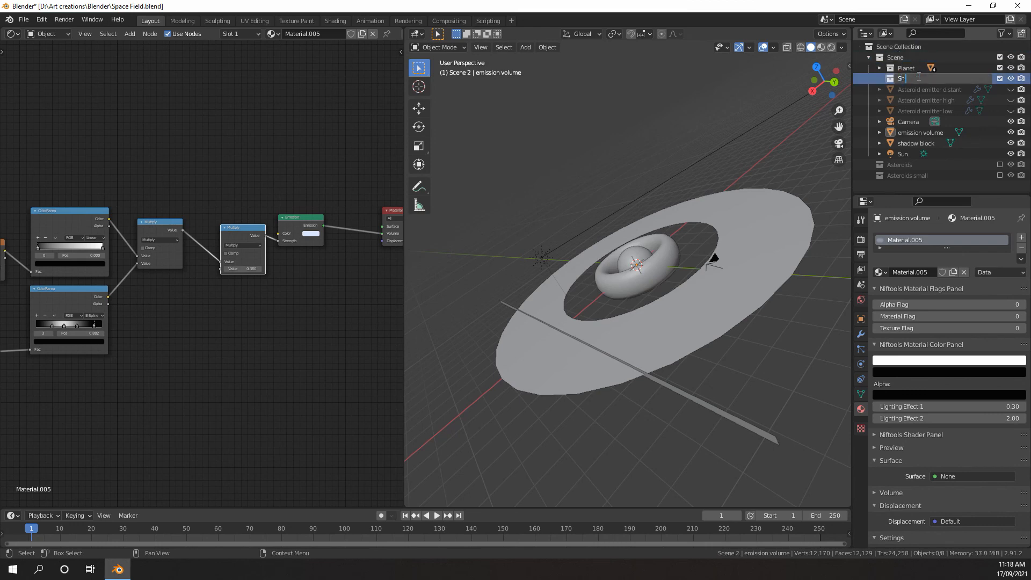
pyautogui.write('Ship')
pyautogui.press('Return')
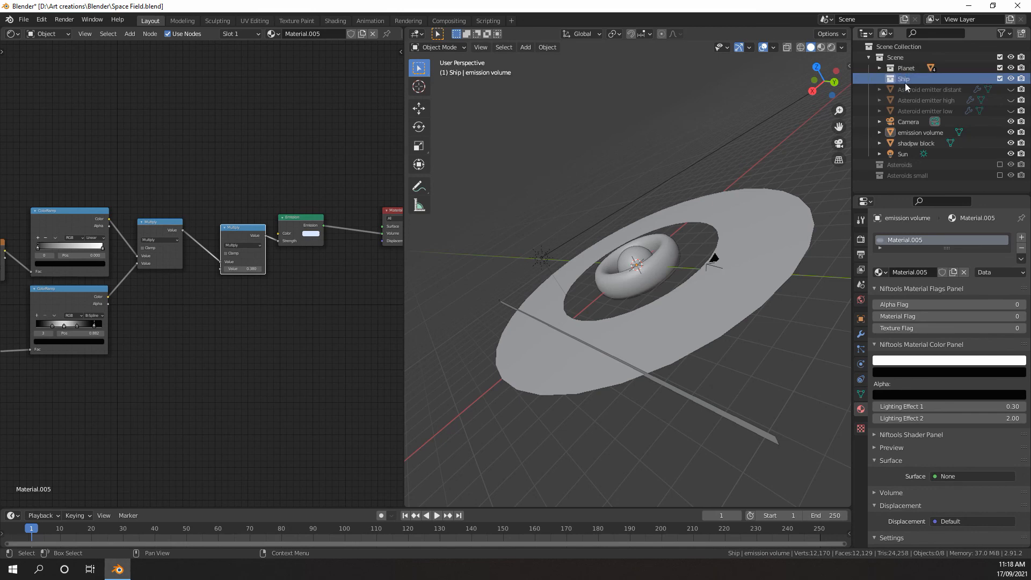
# Move the Ship collection out of Scene to the top level of the Scene Collection
pyautogui.scroll(2, 706, 256)
pyautogui.scroll(-1, 707, 256)
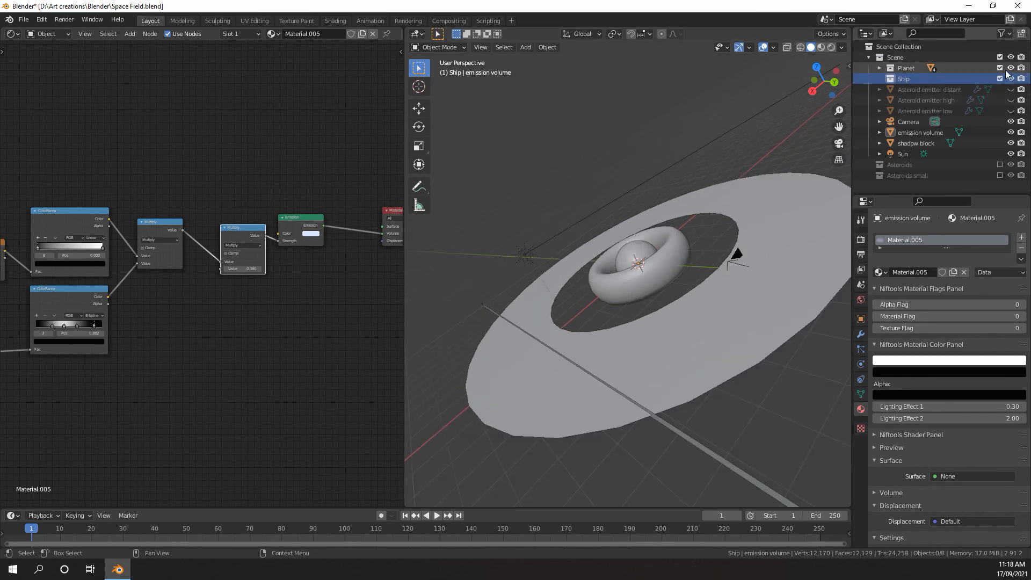
pyautogui.moveTo(901, 80); pyautogui.dragTo(890, 43)
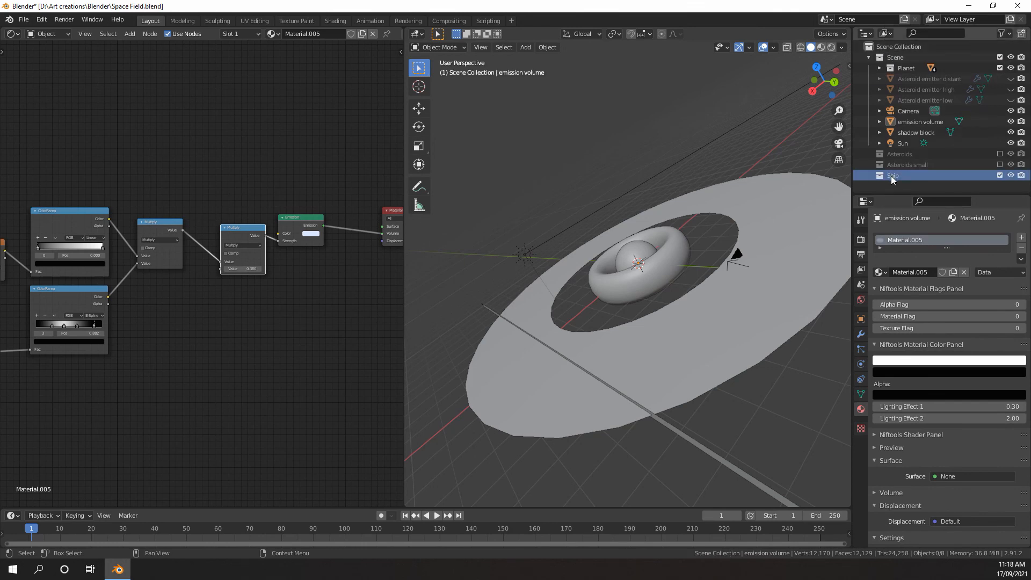
# Hide the whole Scene collection in the viewport and view the empty workspace around the origin from an angled perspective
pyautogui.click(1010, 58)
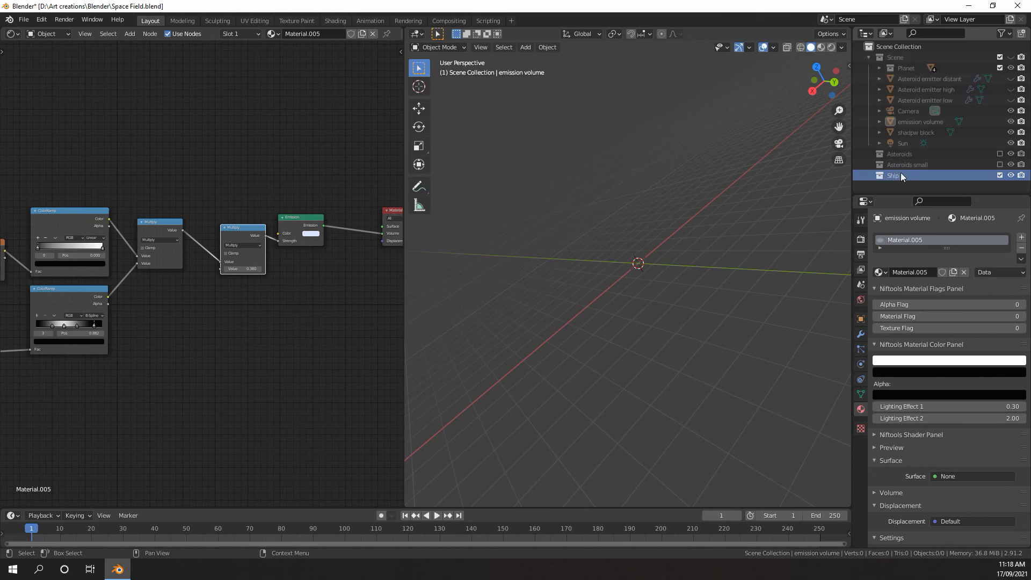
pyautogui.moveTo(693, 260); pyautogui.dragTo(662, 278, button='middle')
pyautogui.press('KP_1')
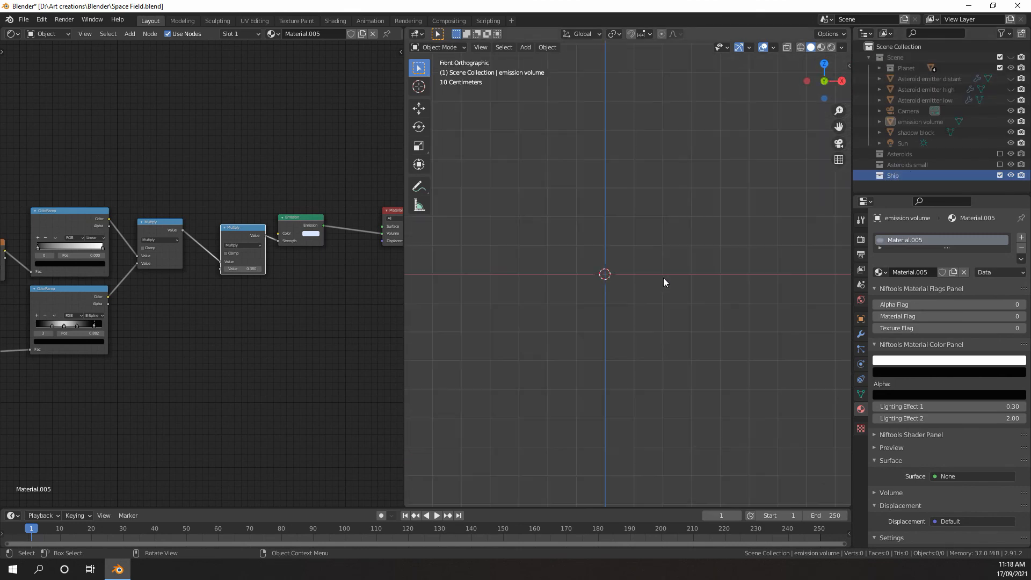
pyautogui.moveTo(636, 216); pyautogui.dragTo(652, 266, button='middle')
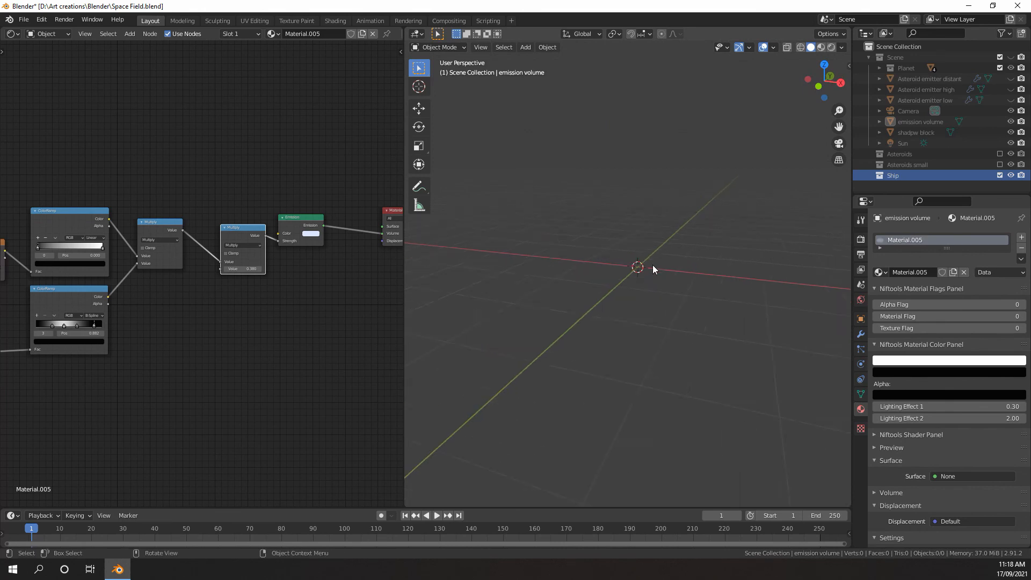